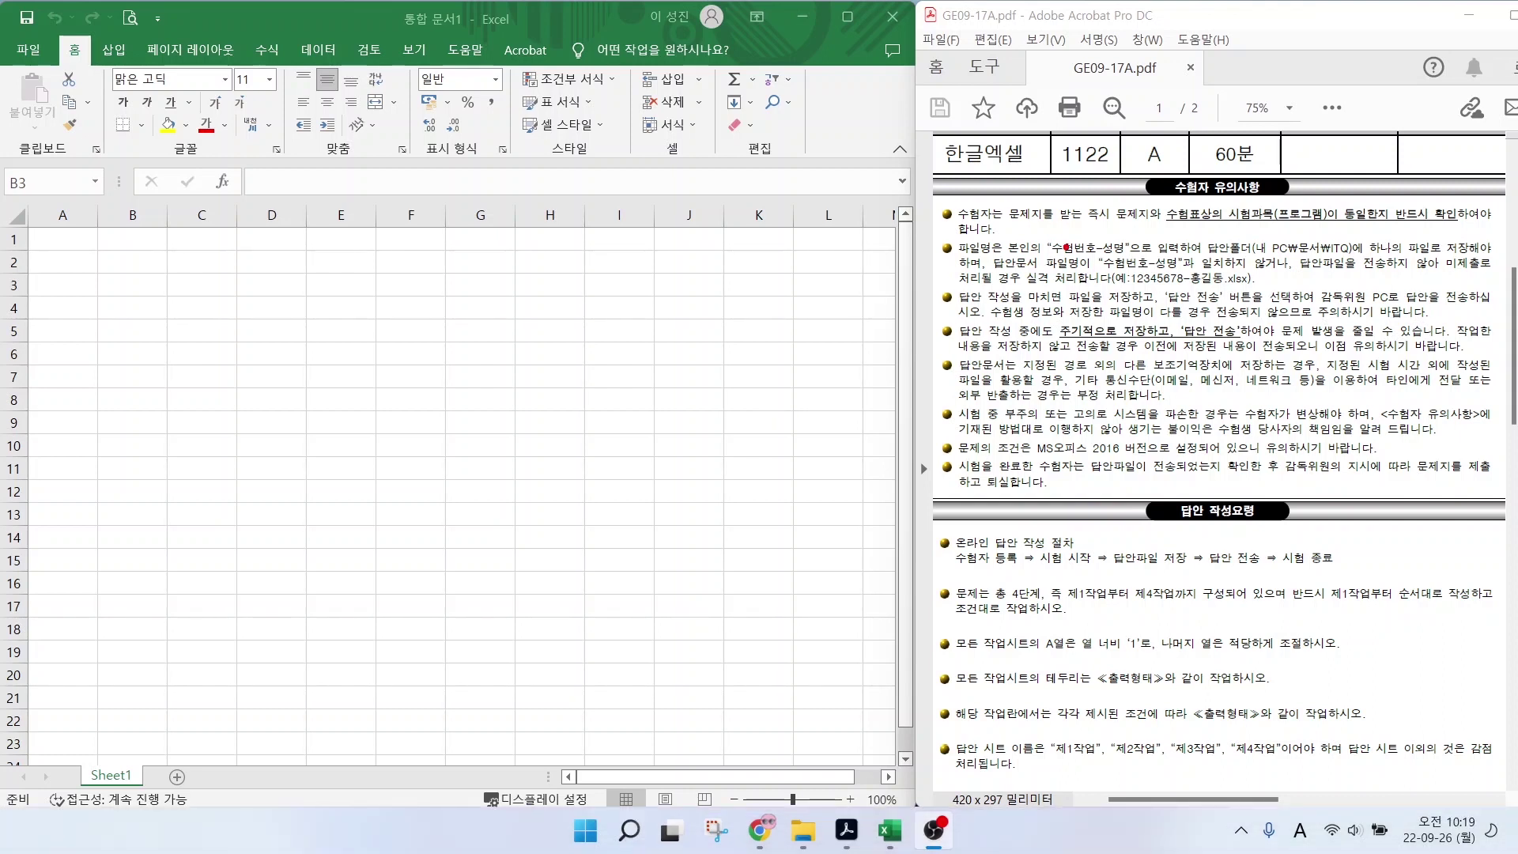
Examine the exam PDF's rules on file naming, save folder and periodic saving, plus its answer instructions on sheet order, column width, borders and sheet names.
left_click_drag(1042, 235, 1139, 261)
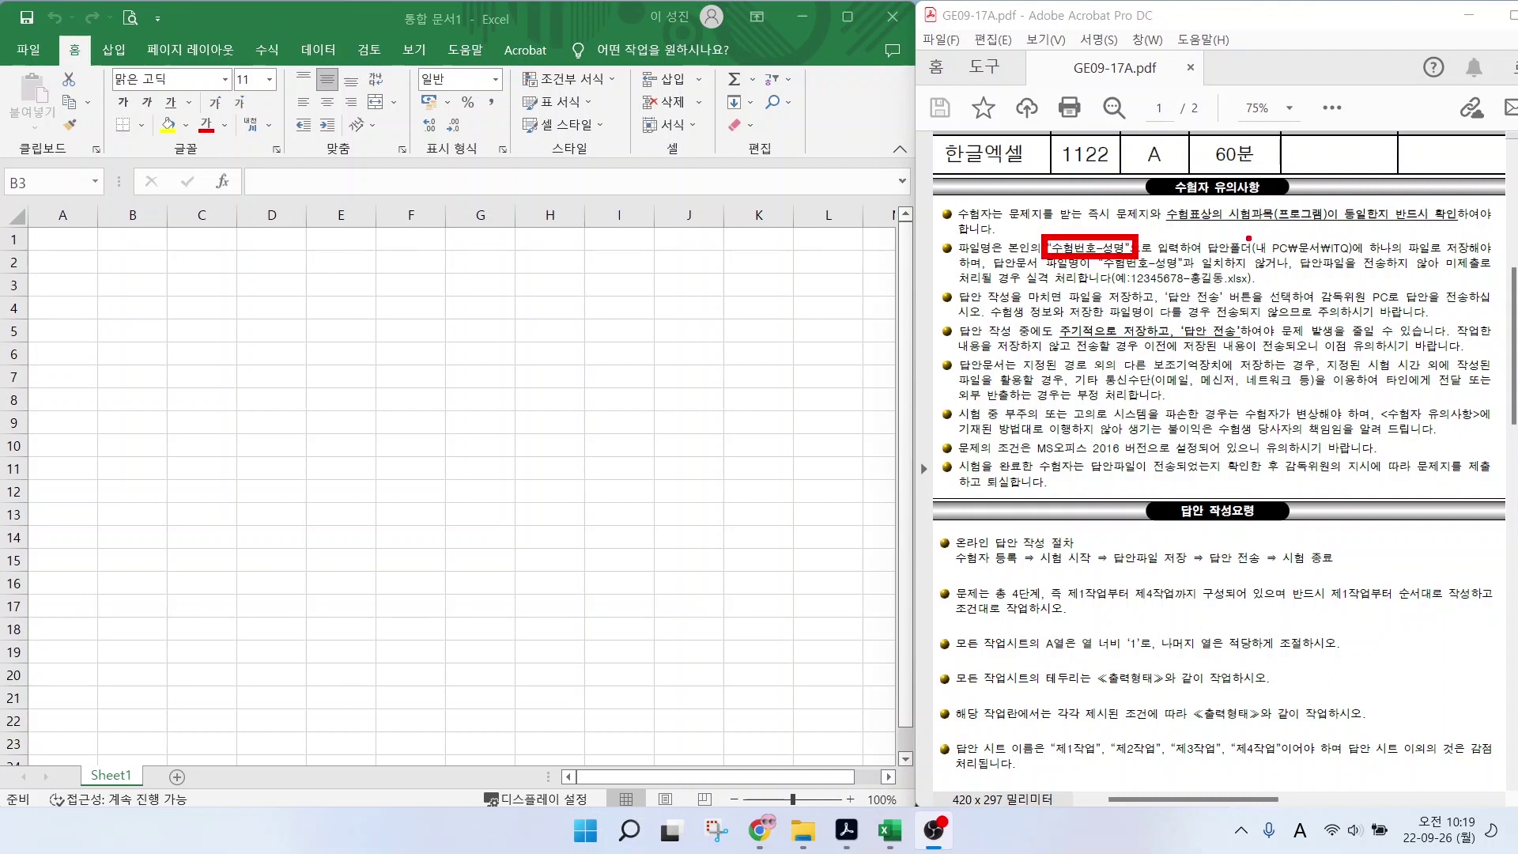
left_click_drag(1246, 236, 1365, 258)
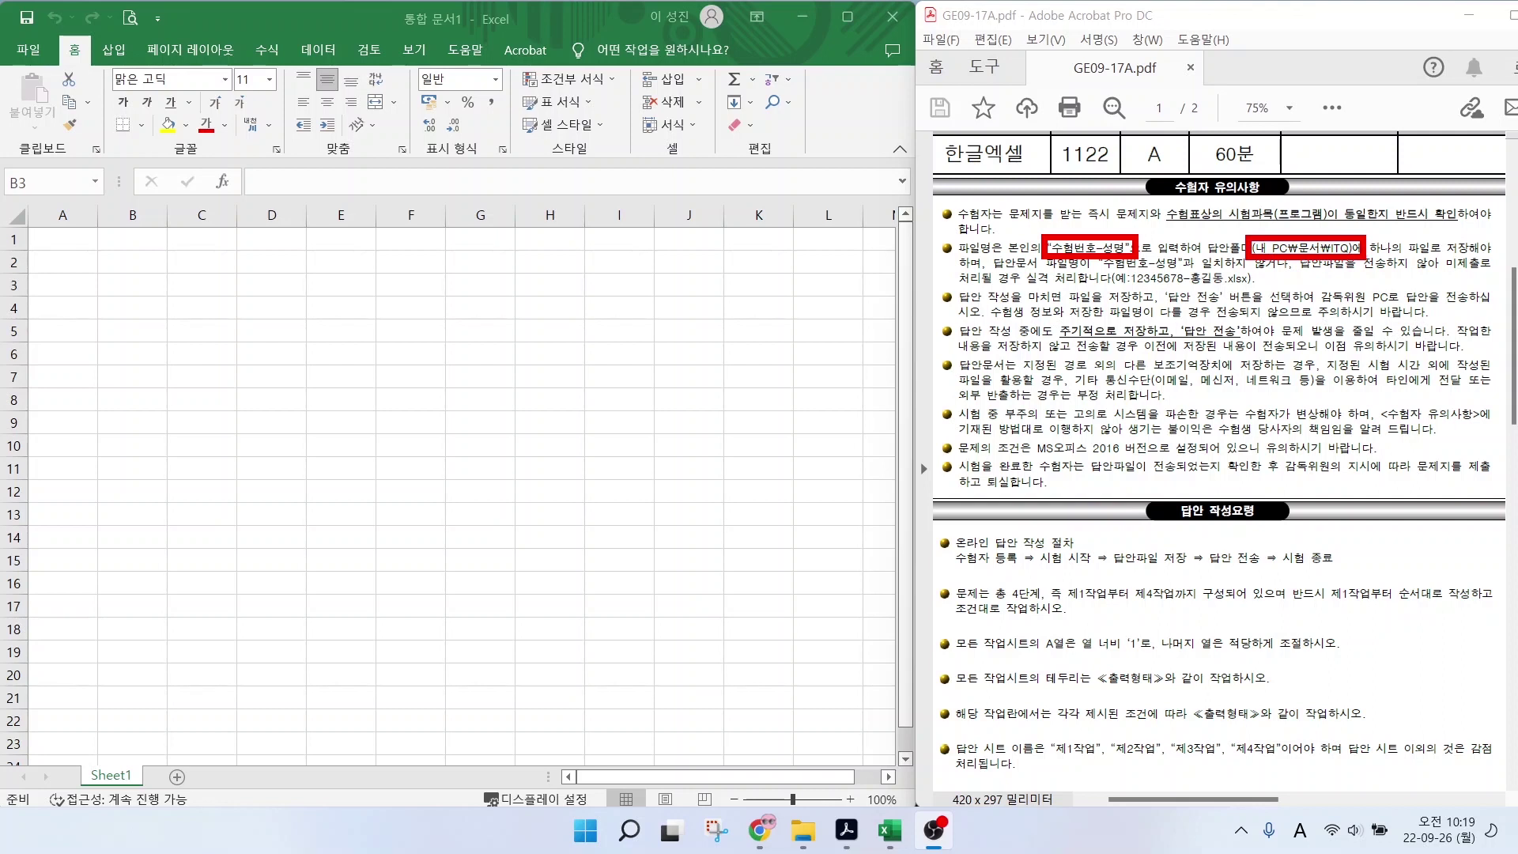
left_click_drag(1108, 284, 1262, 284)
left_click_drag(1336, 232, 1389, 188)
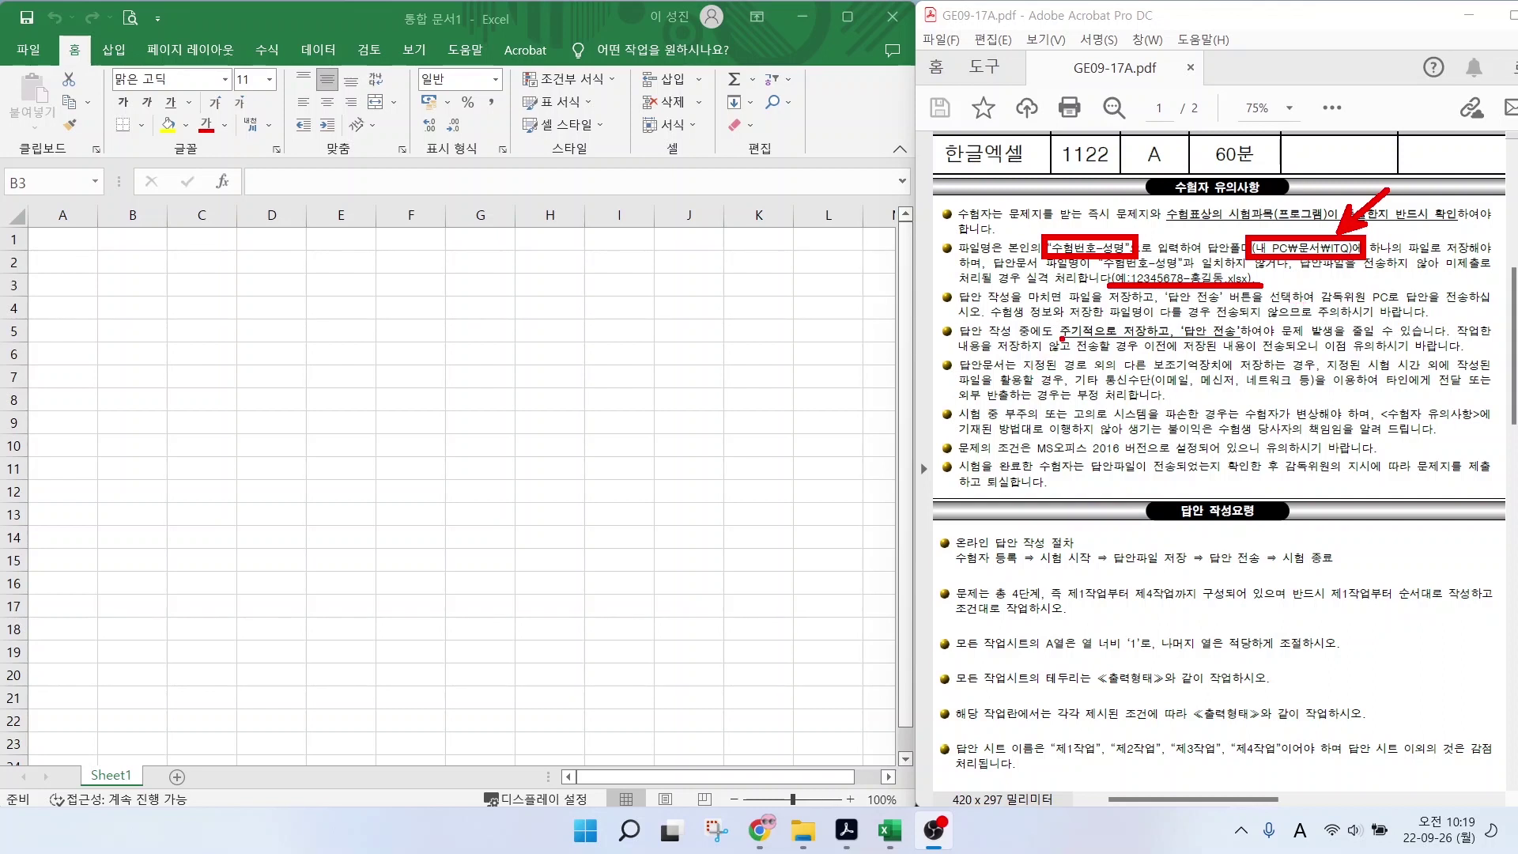
left_click_drag(1064, 339, 1179, 338)
left_click_drag(1178, 320, 1263, 340)
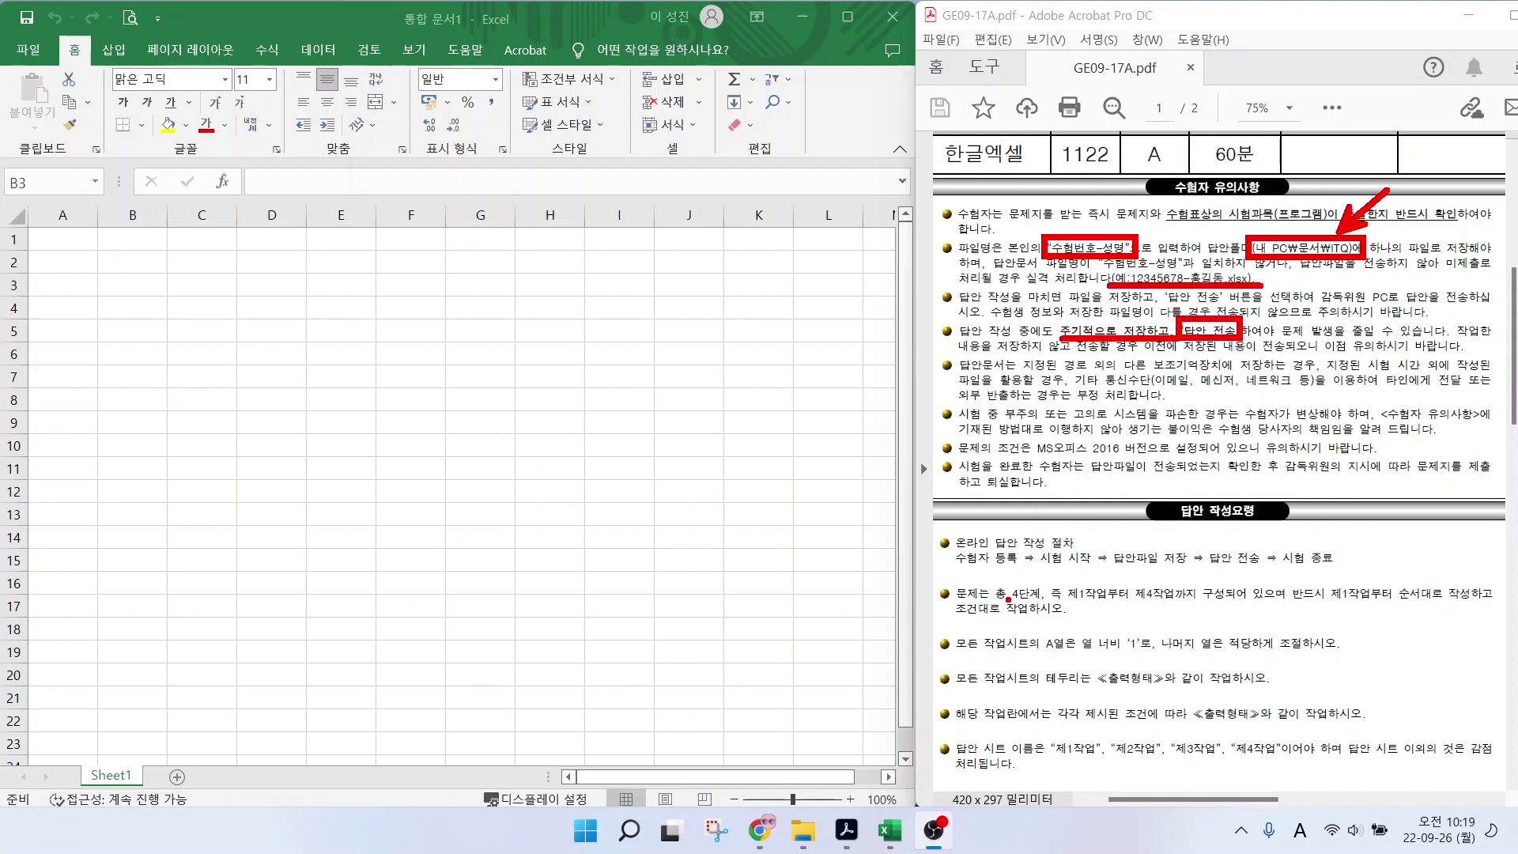
mouse_move(992, 589)
left_mouse_down()
mouse_move(1022, 583)
mouse_move(1051, 604)
mouse_move(1191, 602)
left_mouse_up()
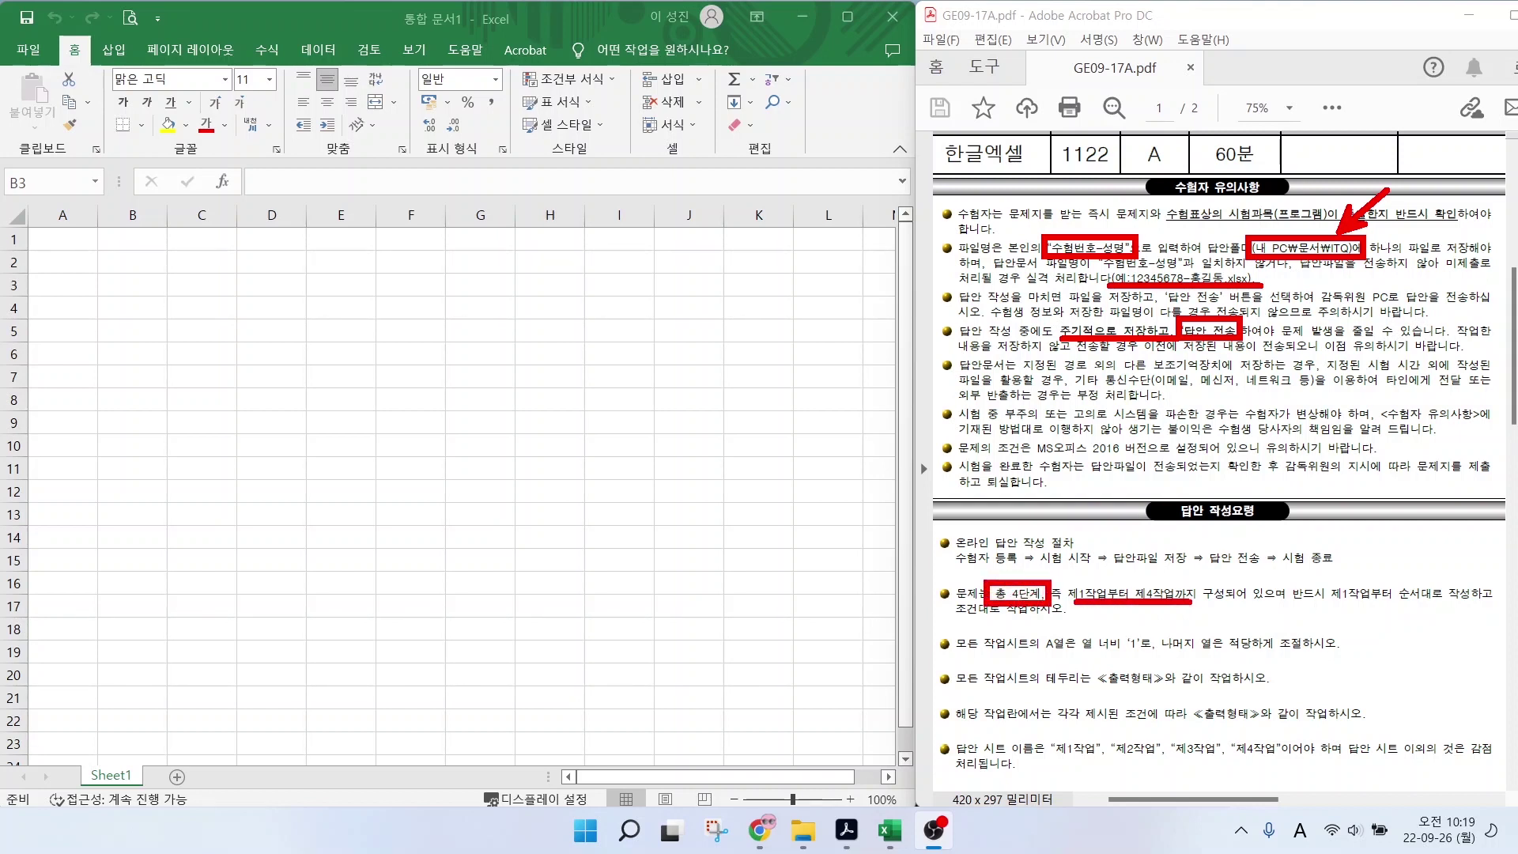
mouse_move(1422, 601)
left_mouse_down()
mouse_move(1385, 589)
mouse_move(1433, 605)
left_mouse_up()
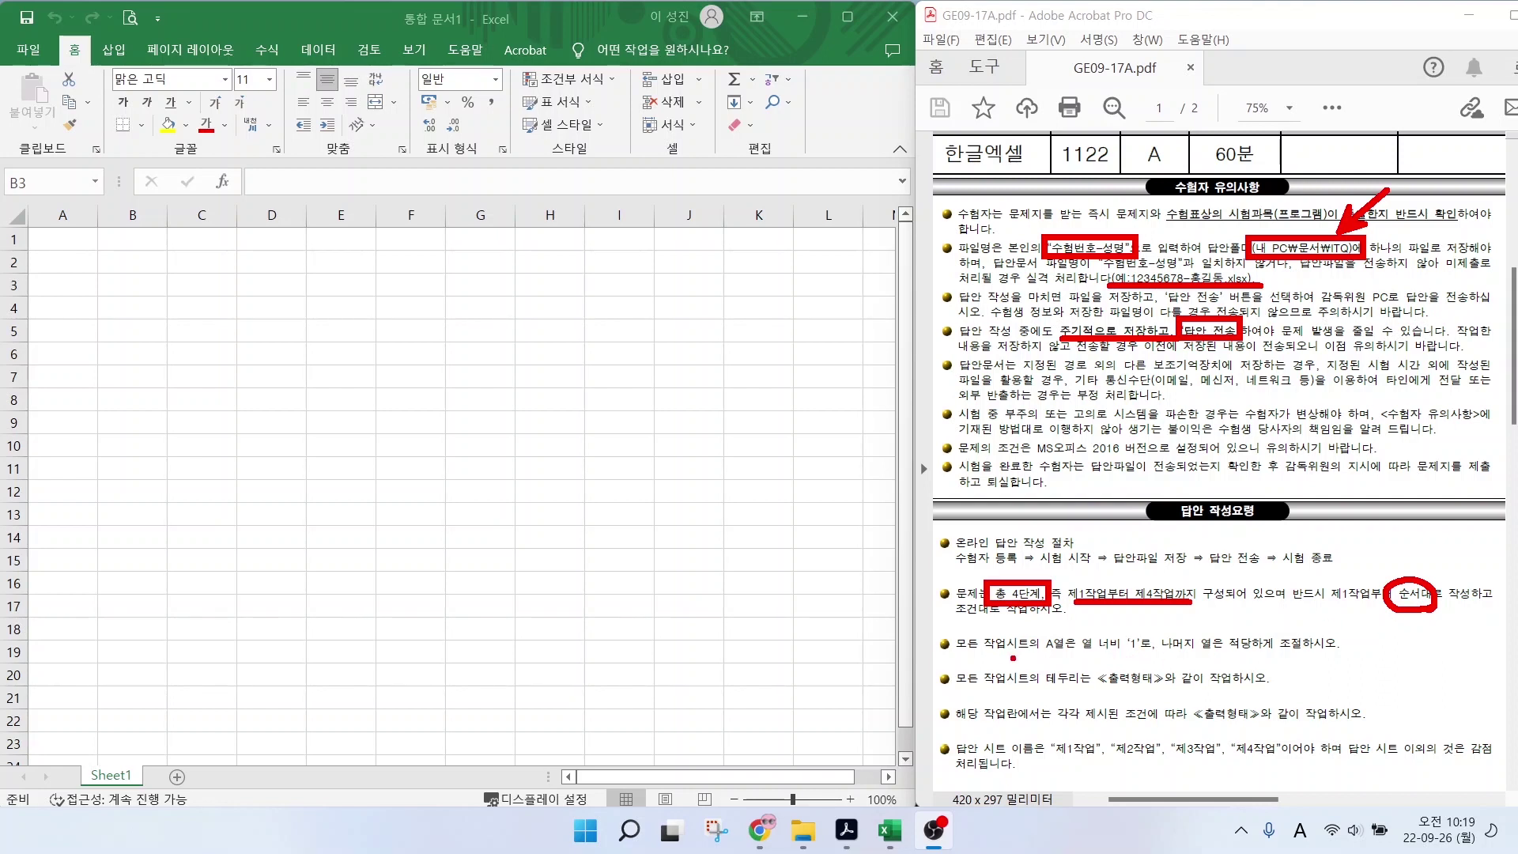
left_click_drag(1013, 658, 1143, 651)
left_click_drag(1044, 691, 1267, 690)
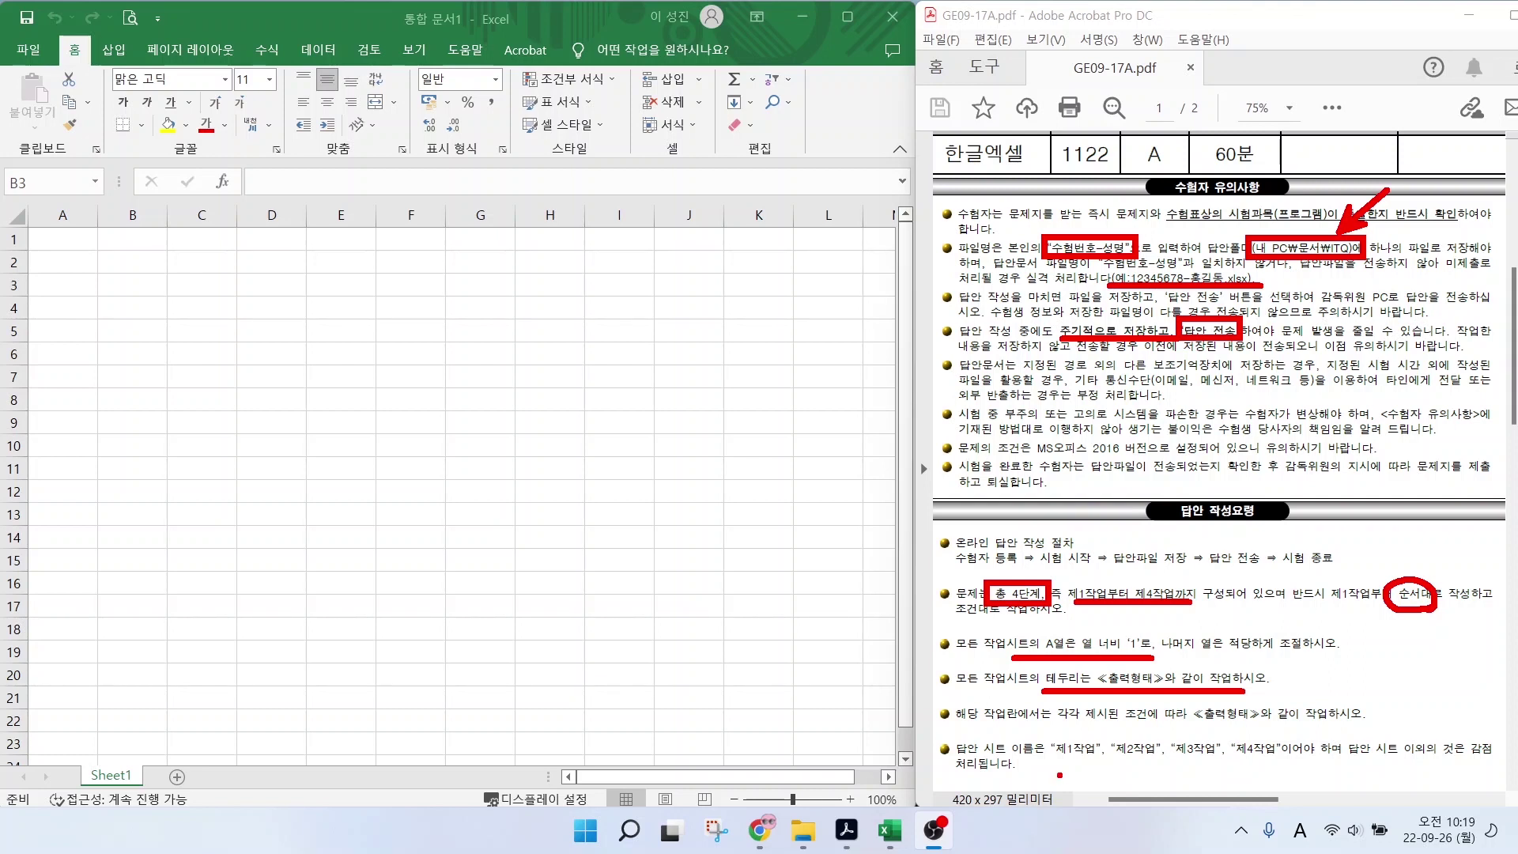
left_click_drag(1053, 759, 1291, 761)
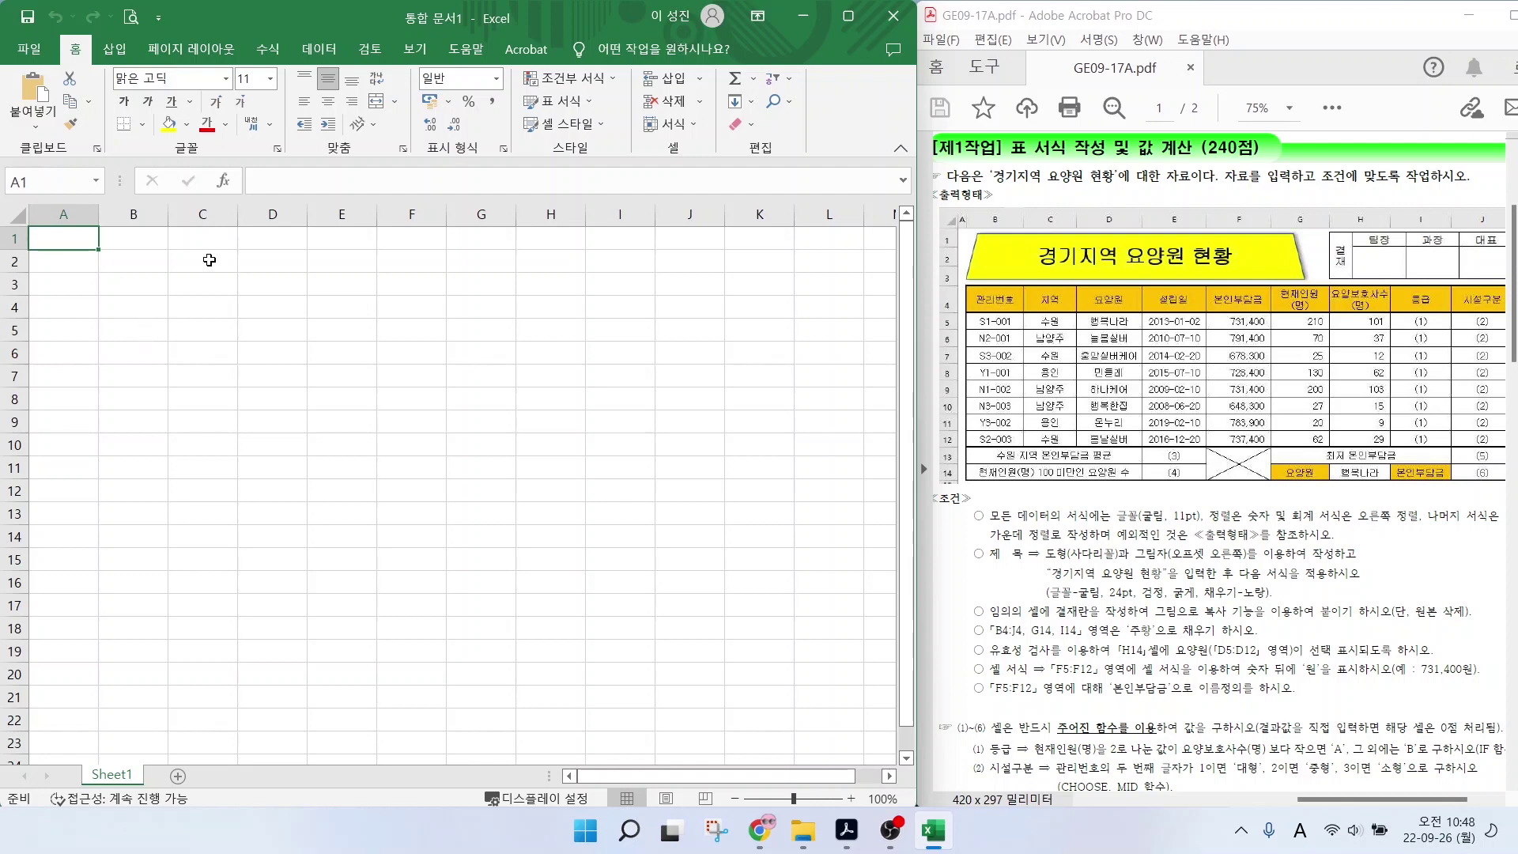
Rename the first worksheet as 제1작업.
left_click(107, 777)
double_click(111, 776)
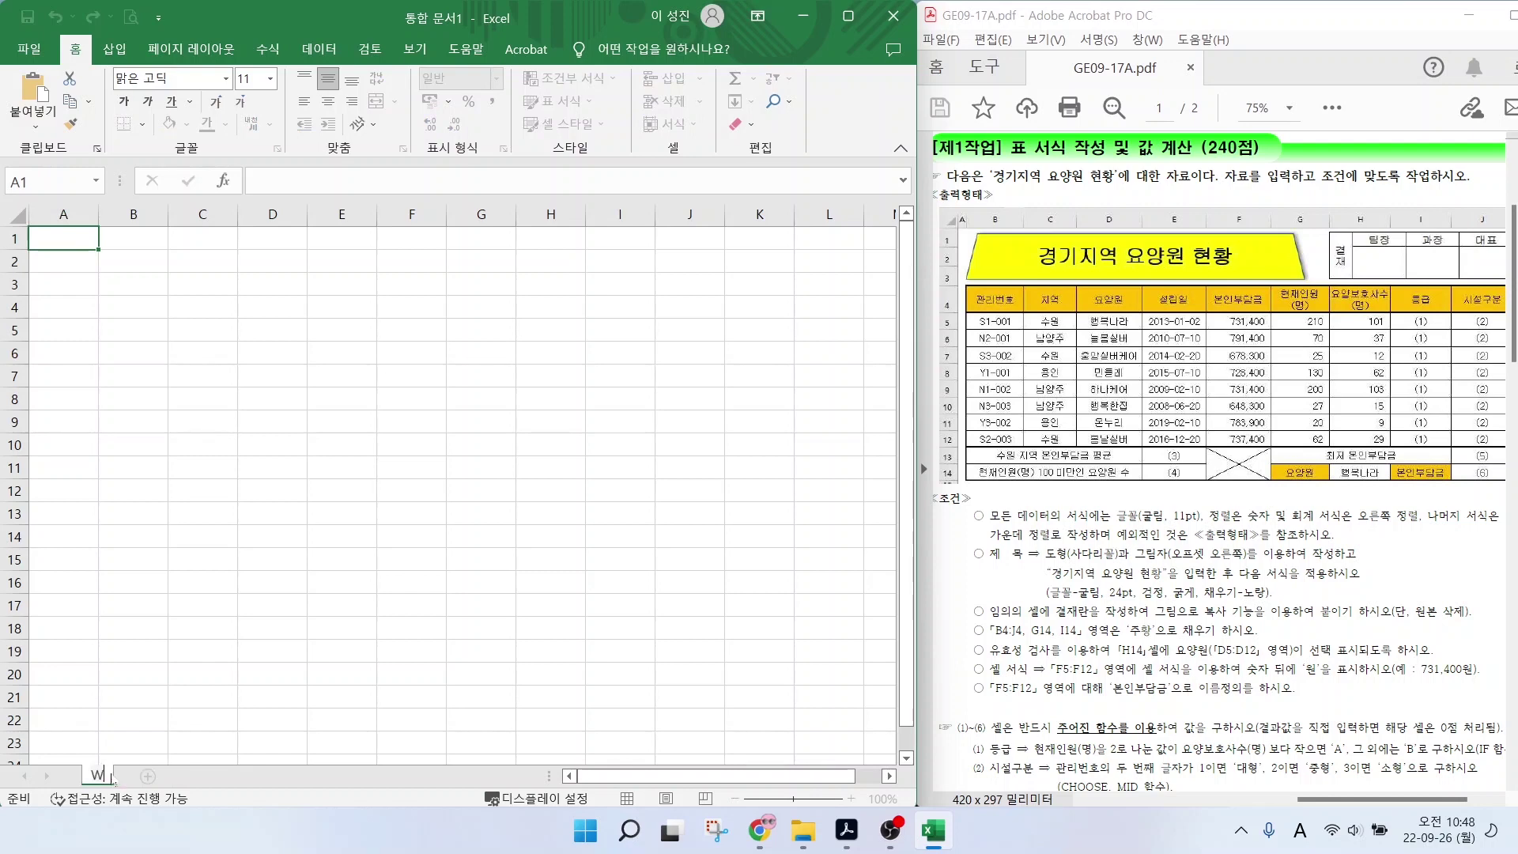
key("Hangul")
type("제1작업")
key("Return")
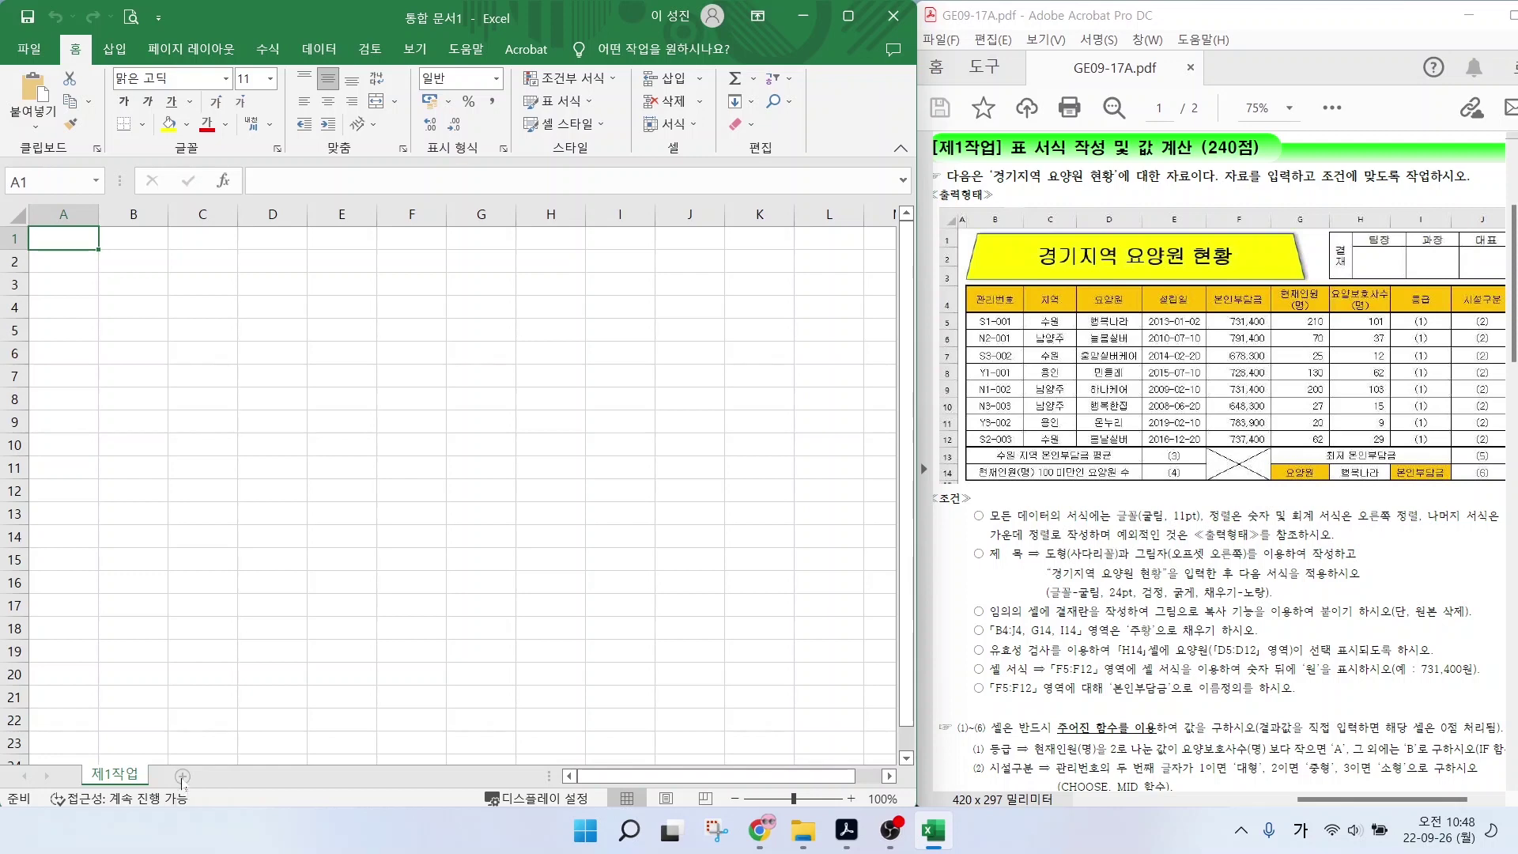
Add a second worksheet and name it 제2작업.
left_click(181, 776)
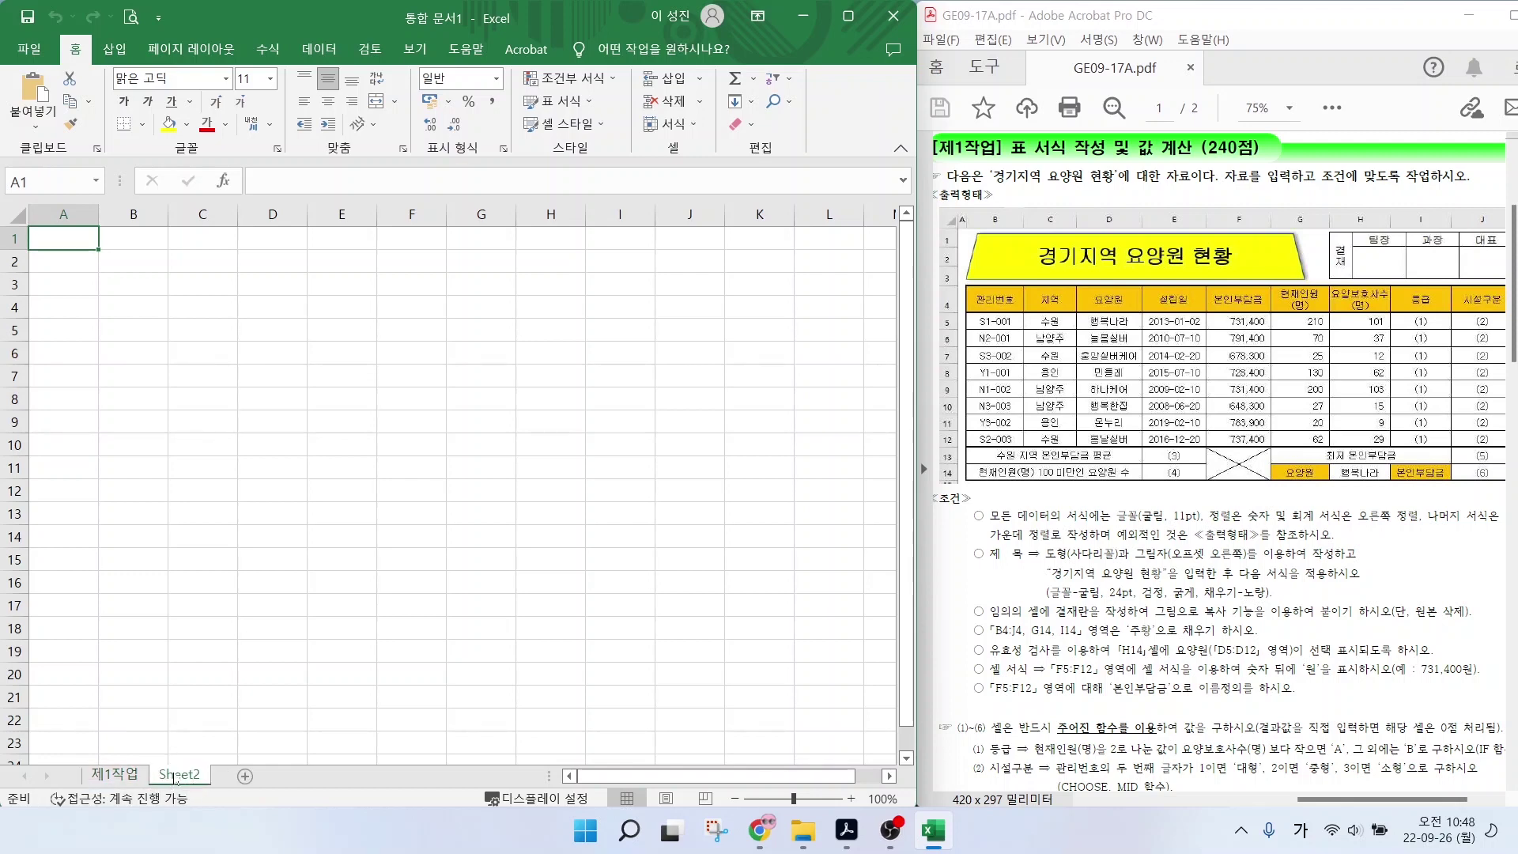
double_click(175, 777)
type("제2작업")
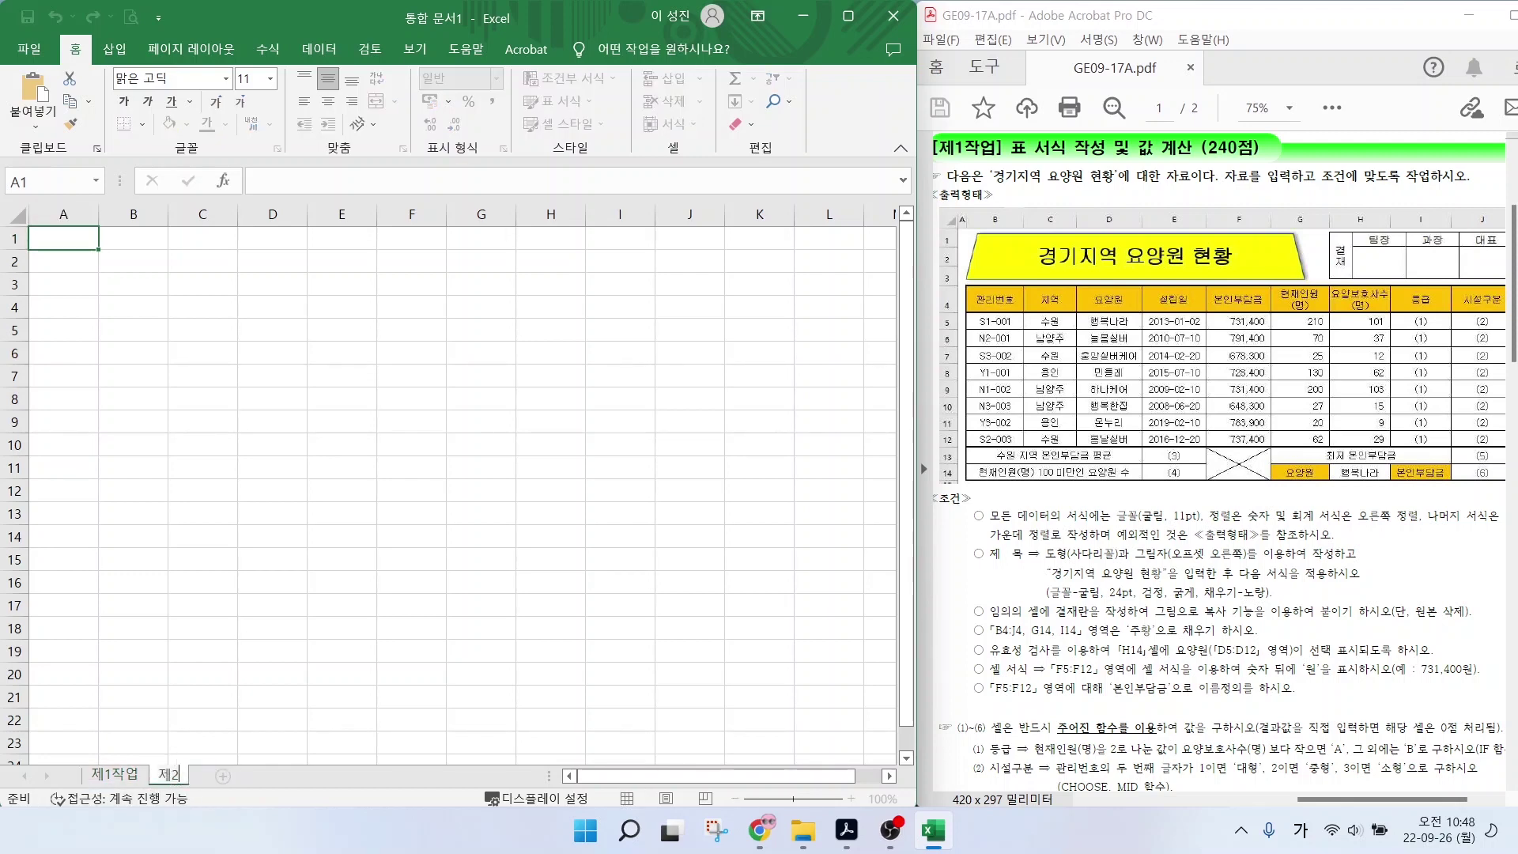
key("Return")
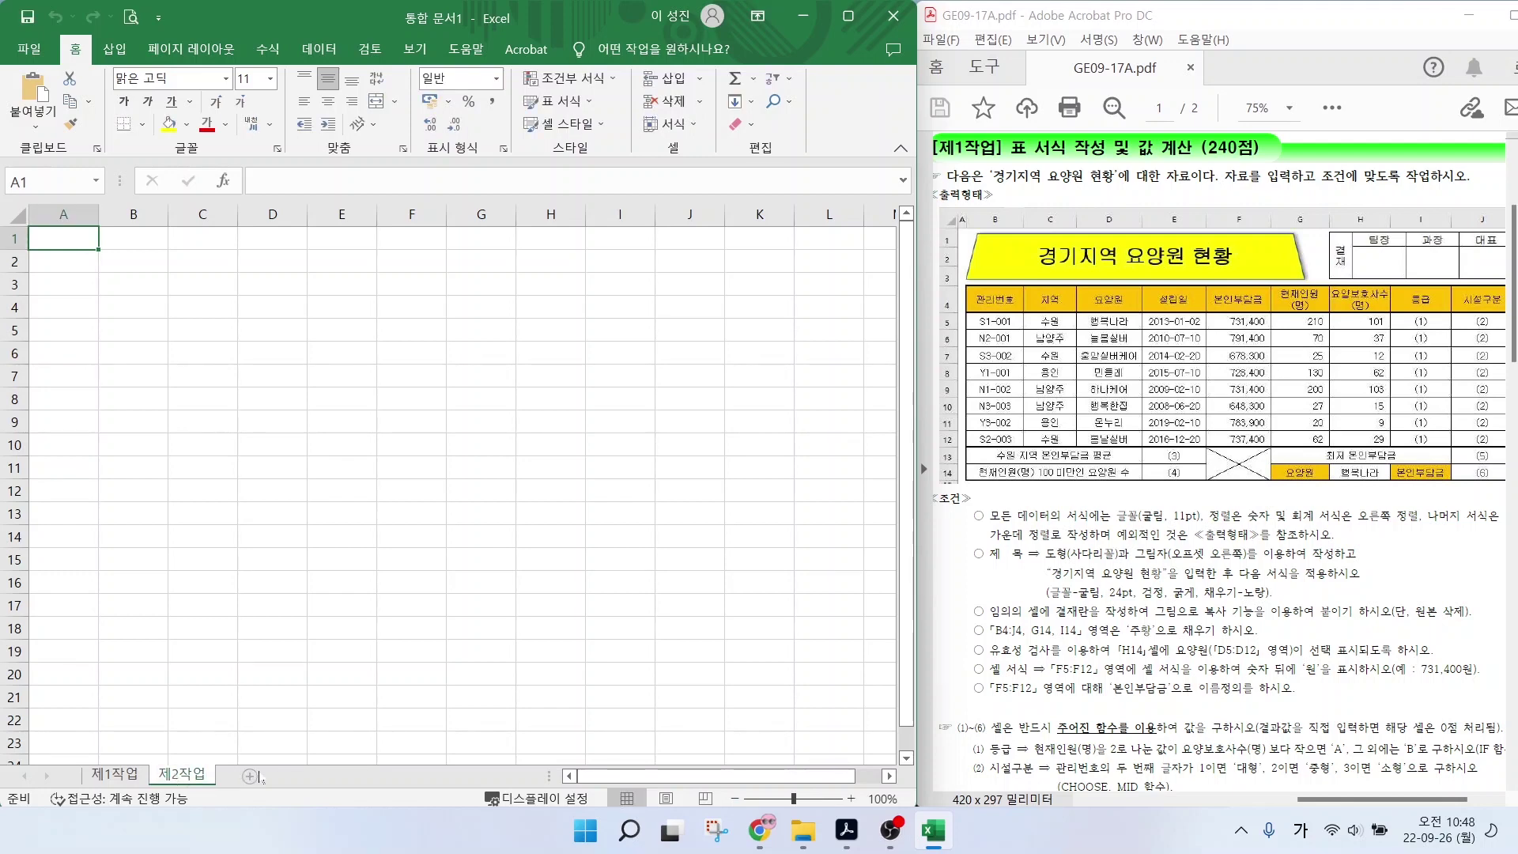
Add a third worksheet and name it 제3작업.
left_click(250, 775)
double_click(253, 777)
type("제3")
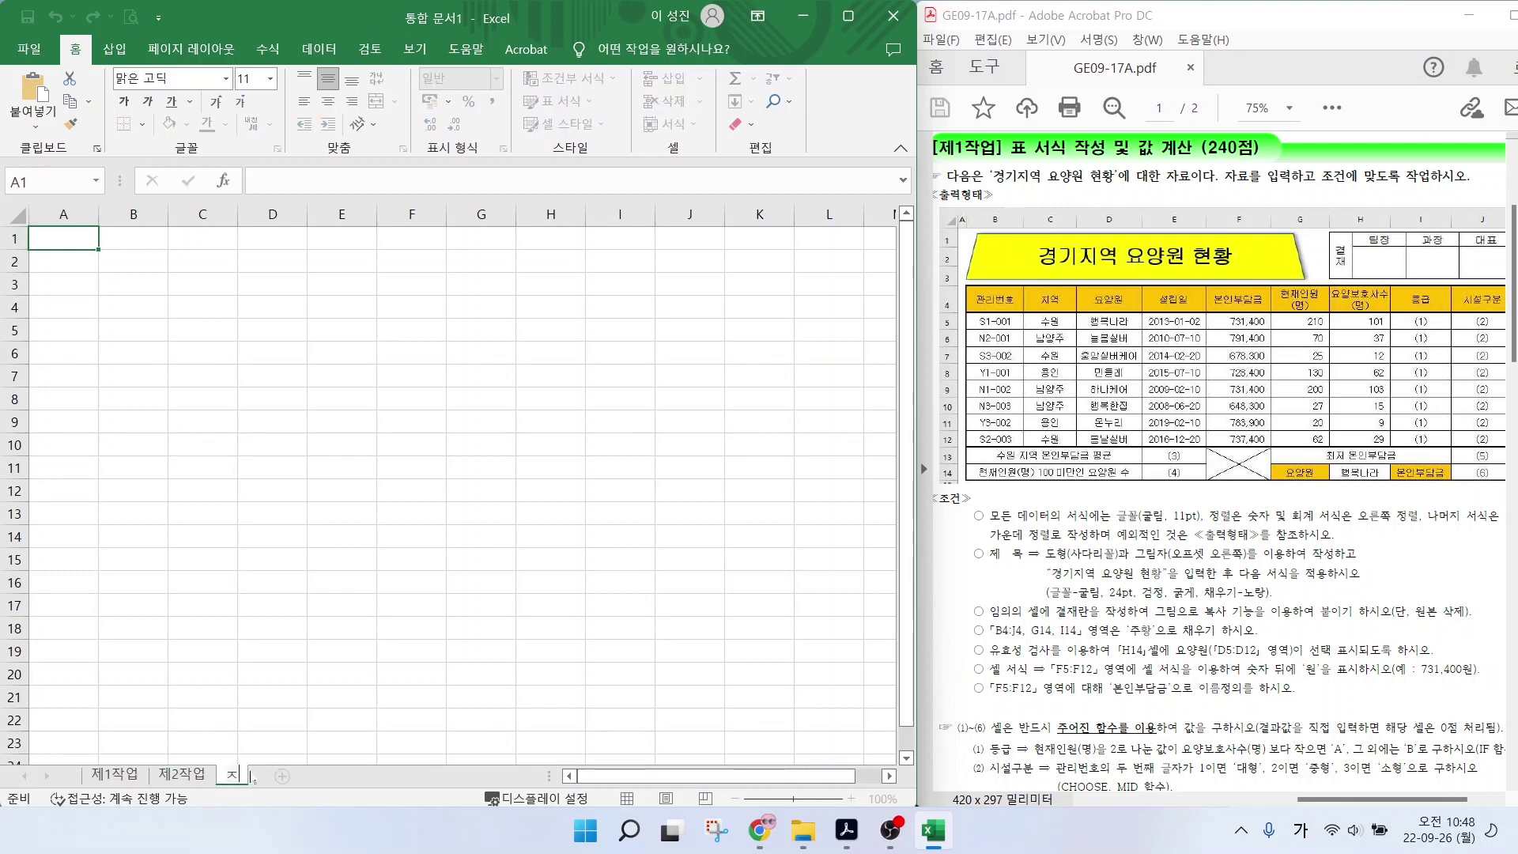
type("작업")
key("Return")
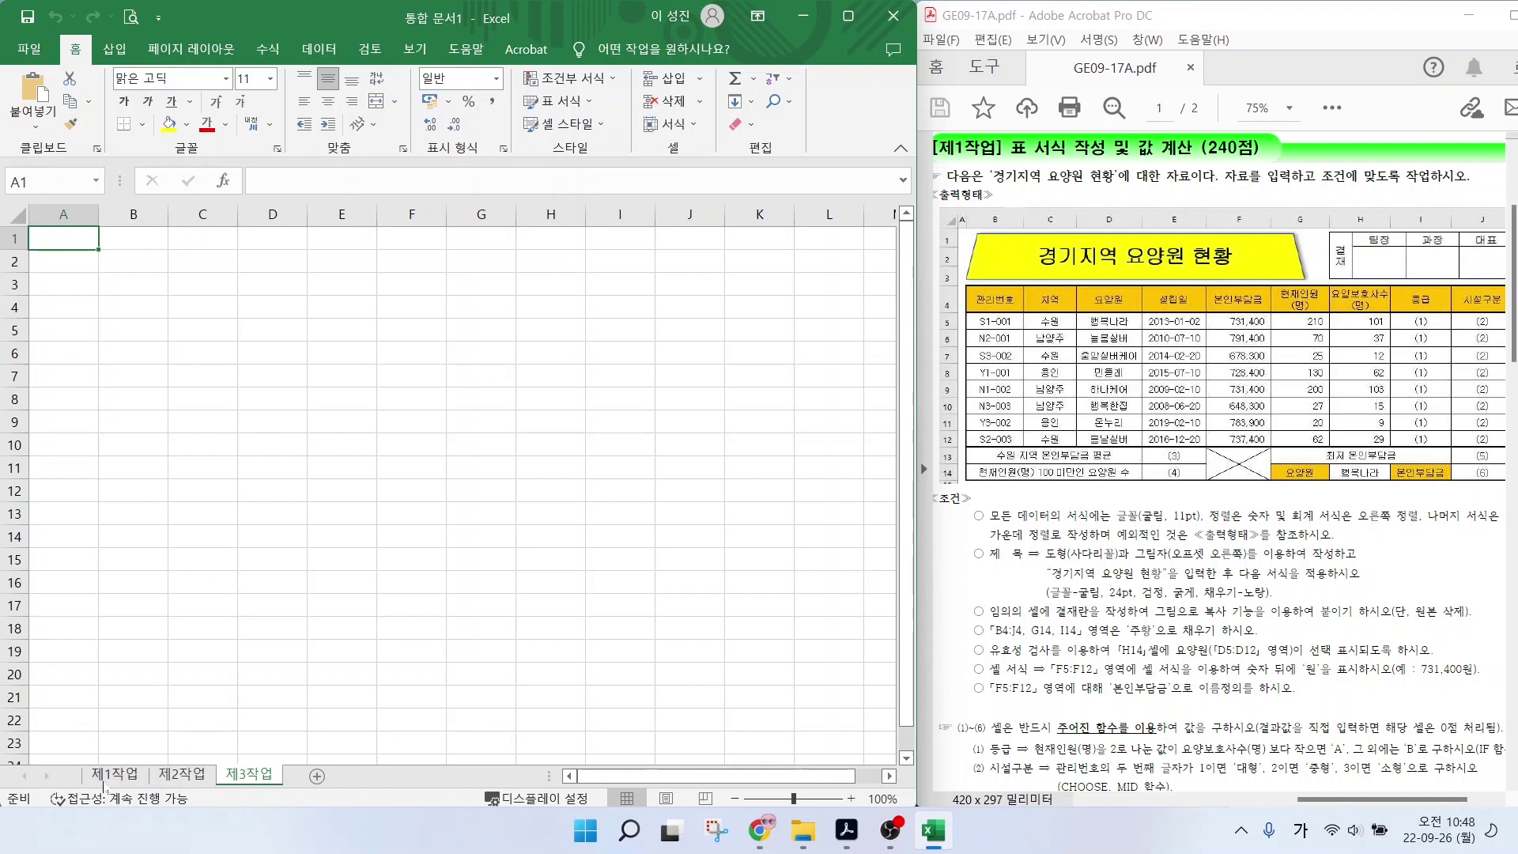
Set the width of column A on the 제1작업 sheet to 1.
left_click(105, 778)
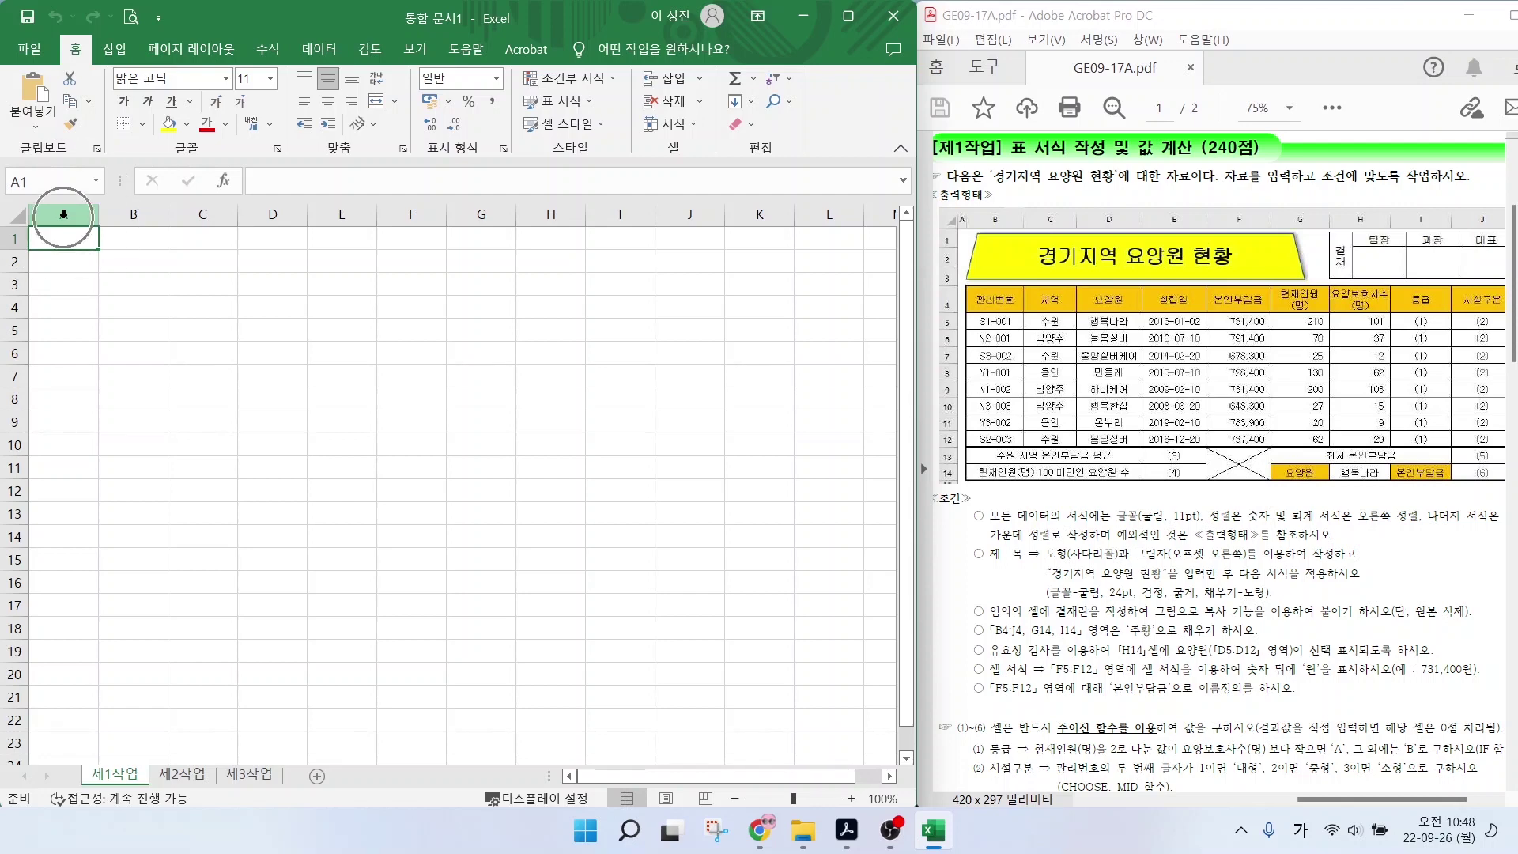
left_click(63, 215)
right_click(63, 214)
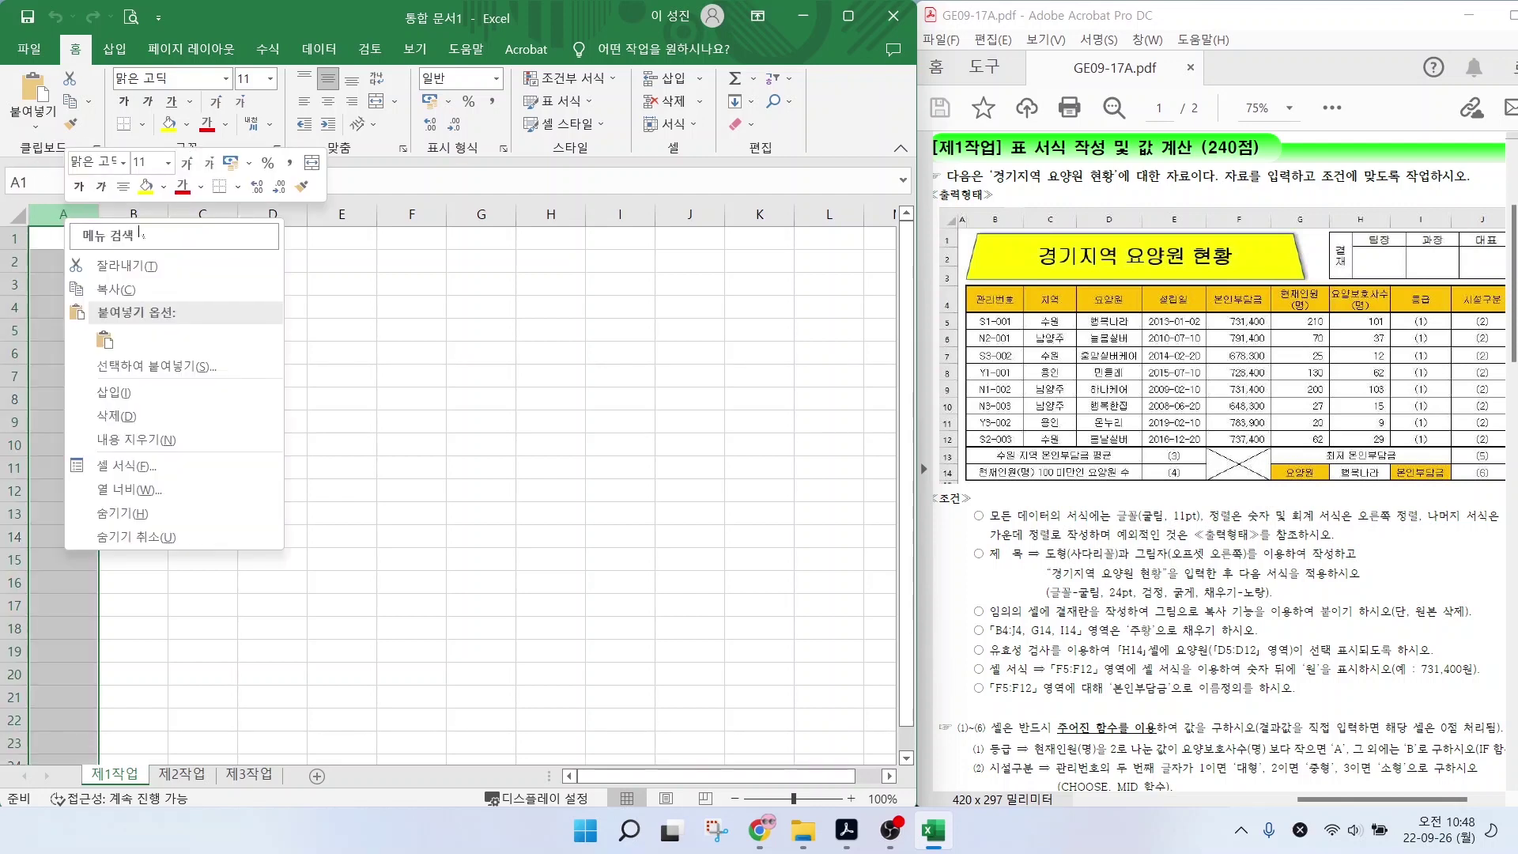
left_click(126, 490)
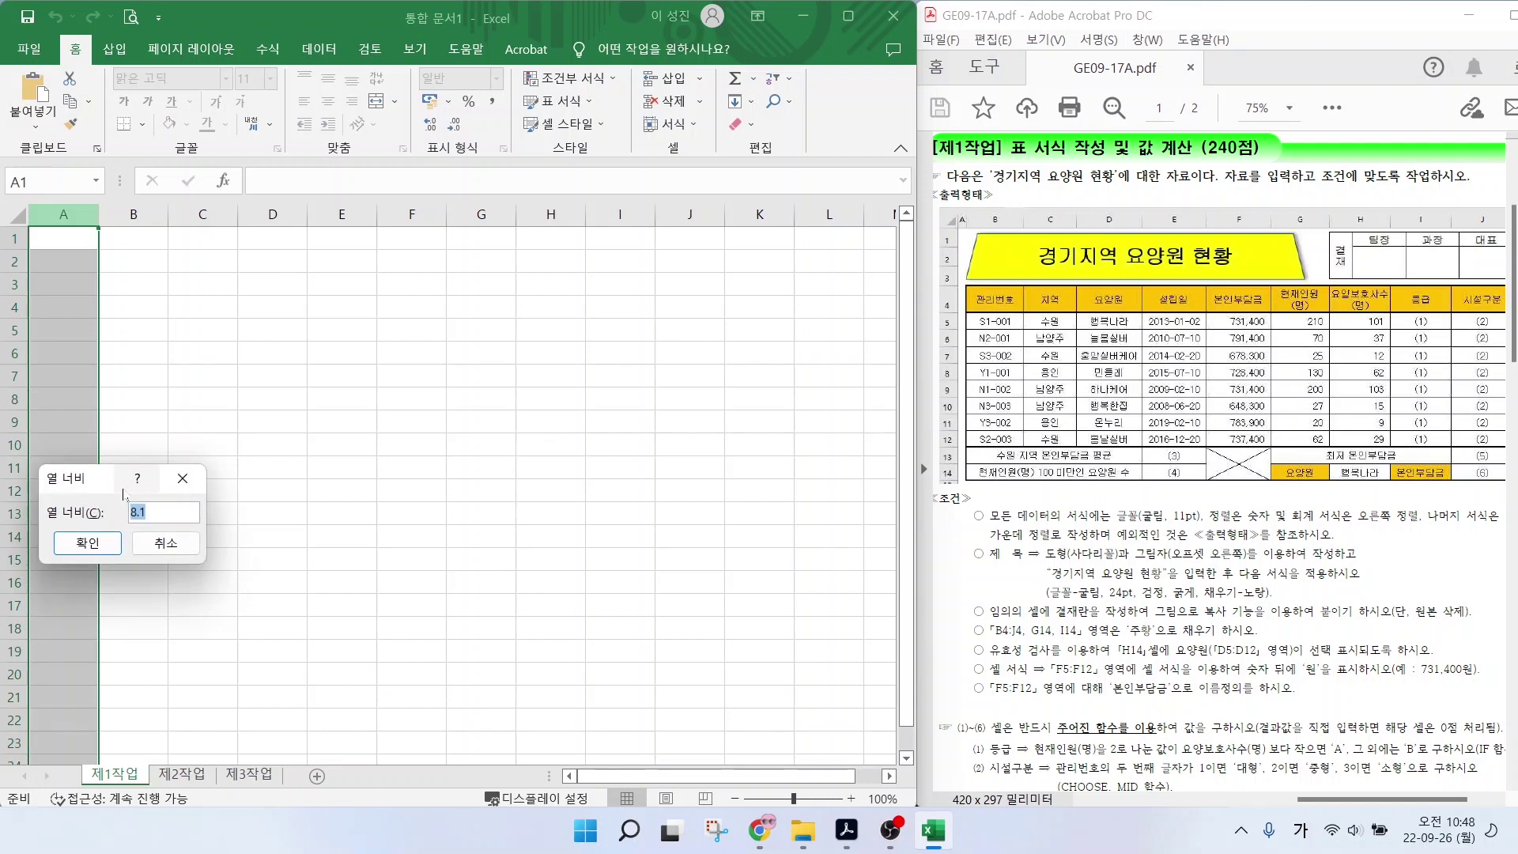
type("1")
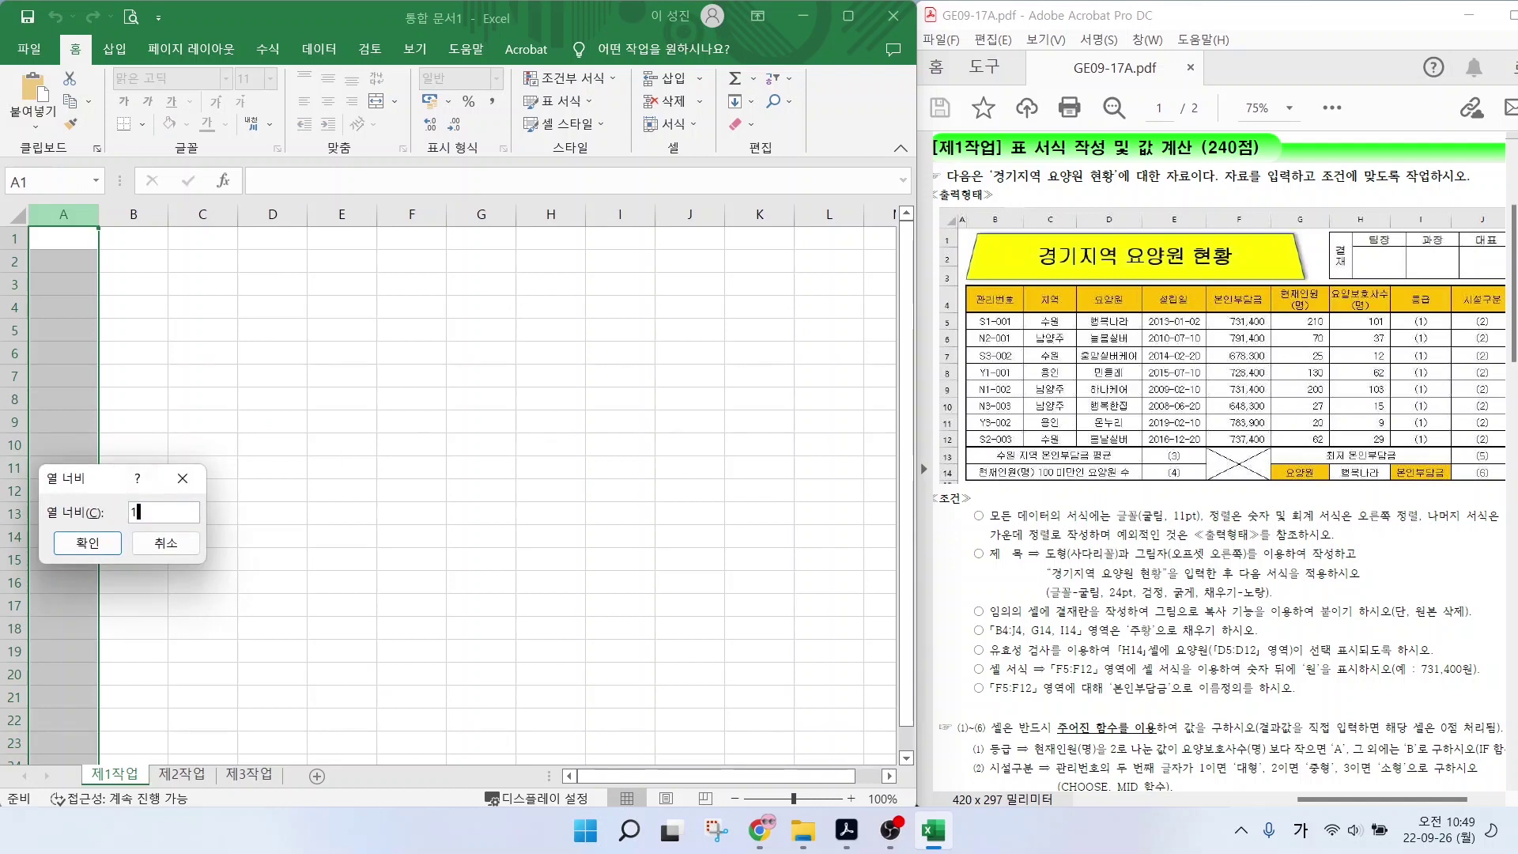
key("Return")
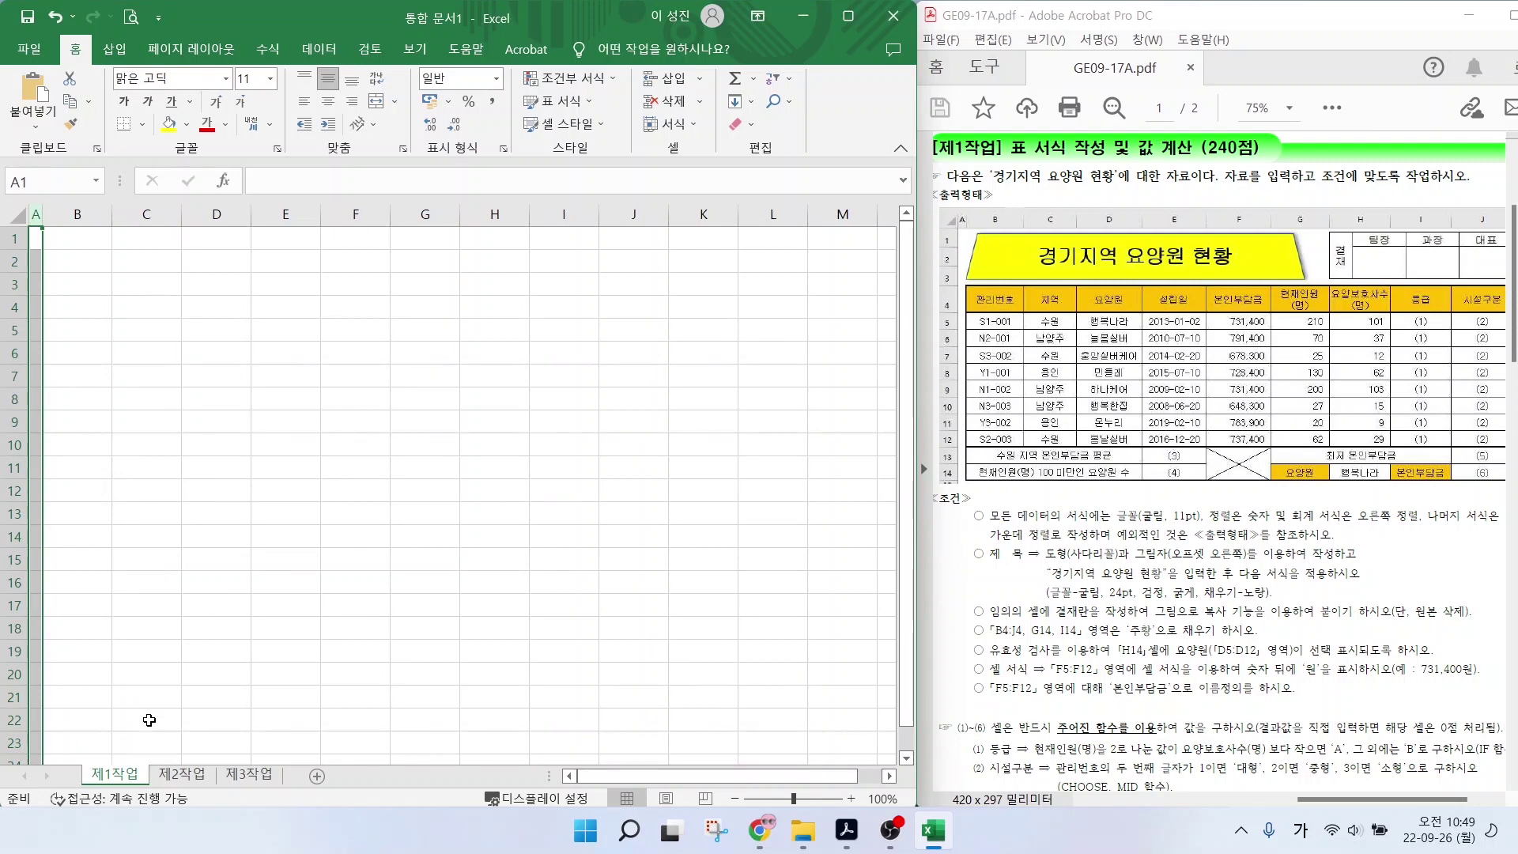
Set the width of column A on the 제2작업 sheet to 1.
left_click(184, 776)
right_click(60, 211)
left_click(110, 468)
type("1")
key("Return")
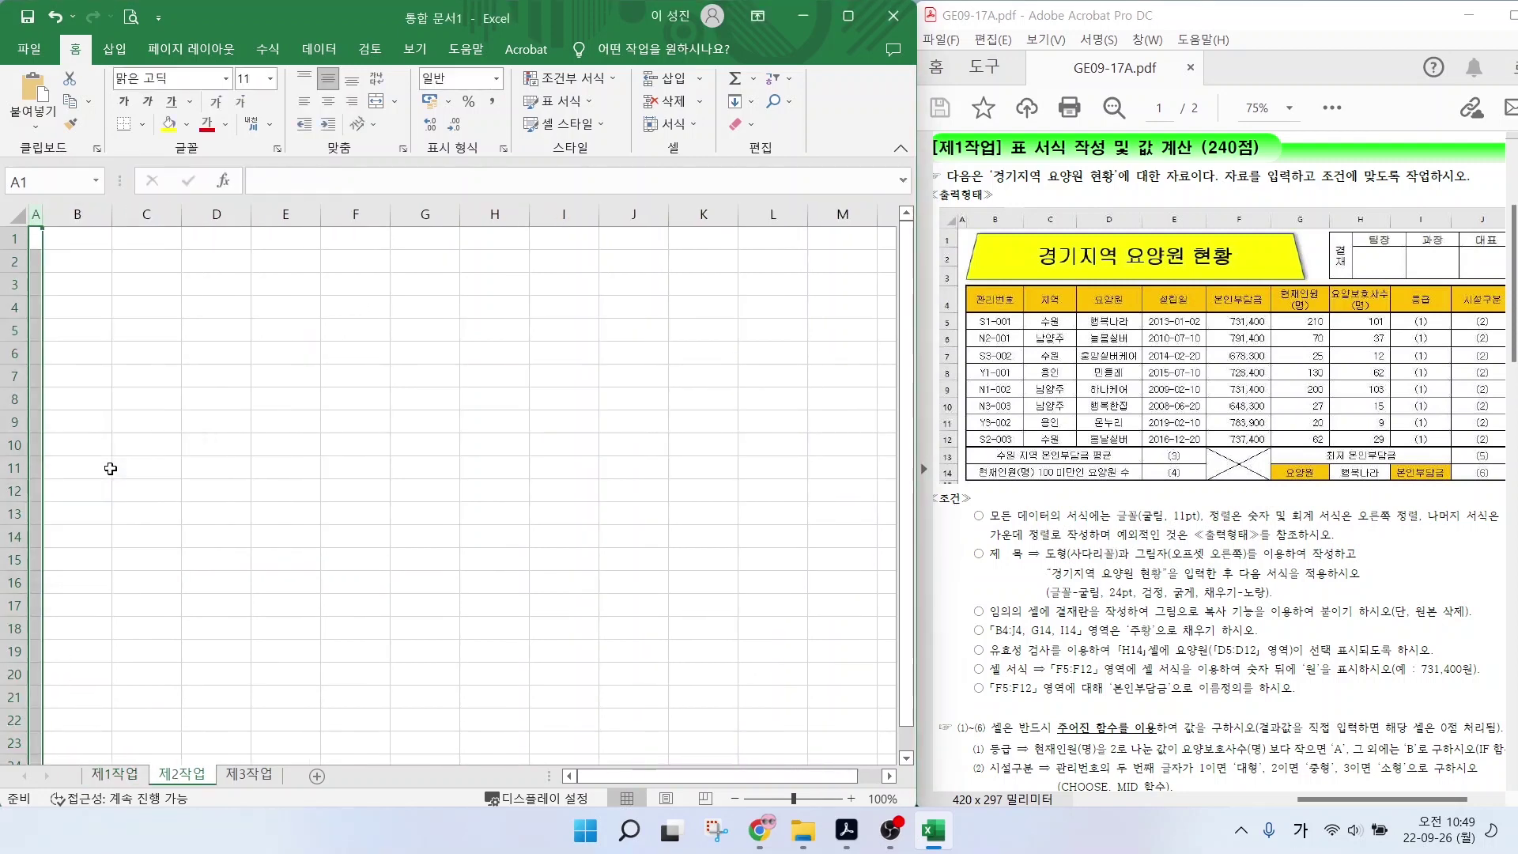
Set the width of column A on the 제3작업 sheet to 1.
left_click(235, 776)
right_click(68, 212)
left_click(131, 490)
type("1")
key("Return")
On the 제1작업 sheet, enter the headers 관리번호, 지역 and 요양원 in cells B4:D4.
left_click(117, 774)
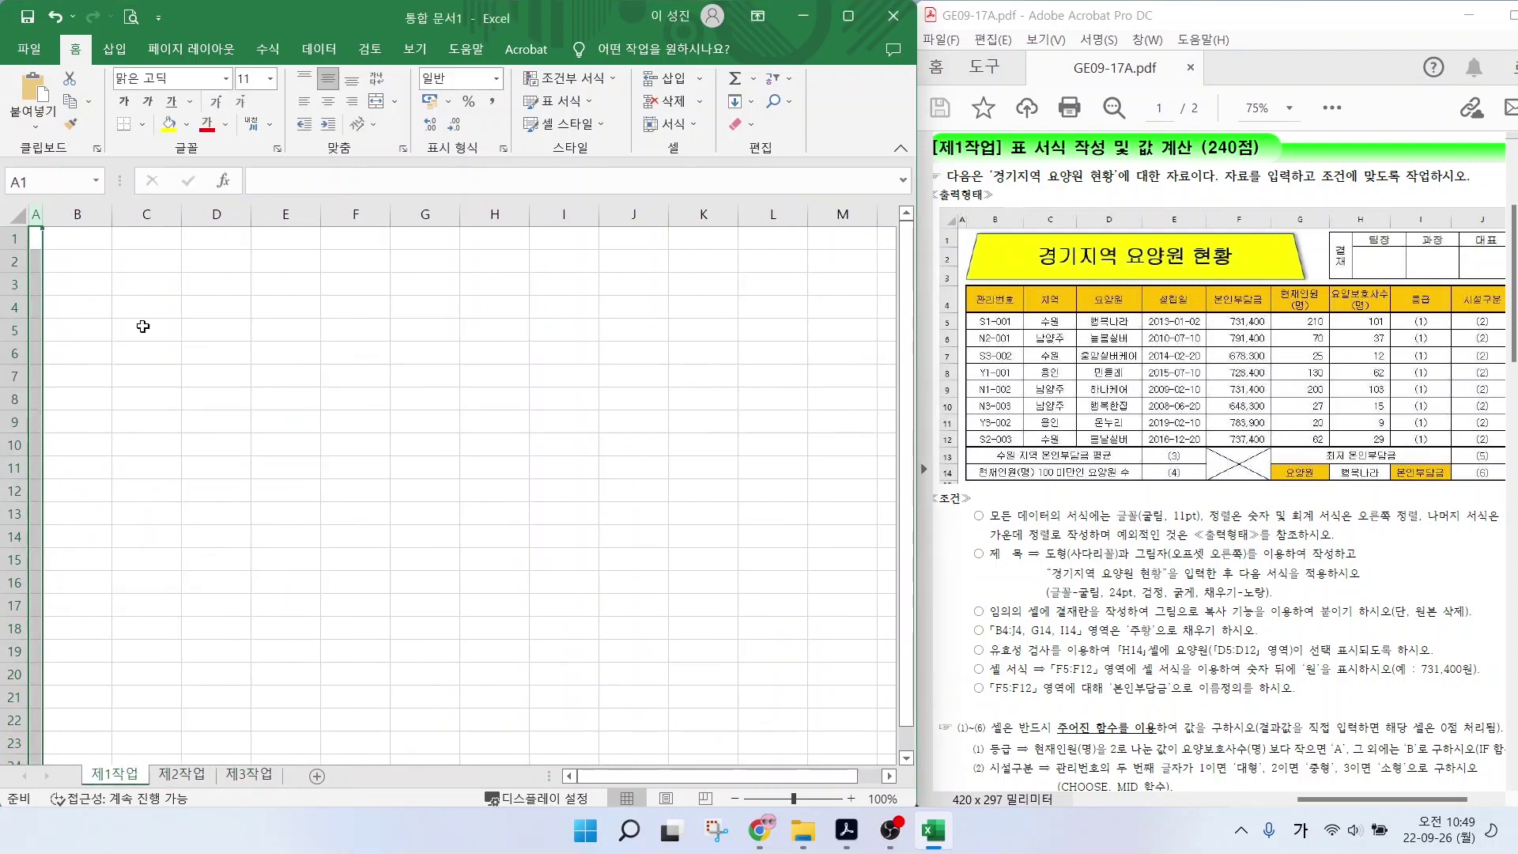
left_click(67, 310)
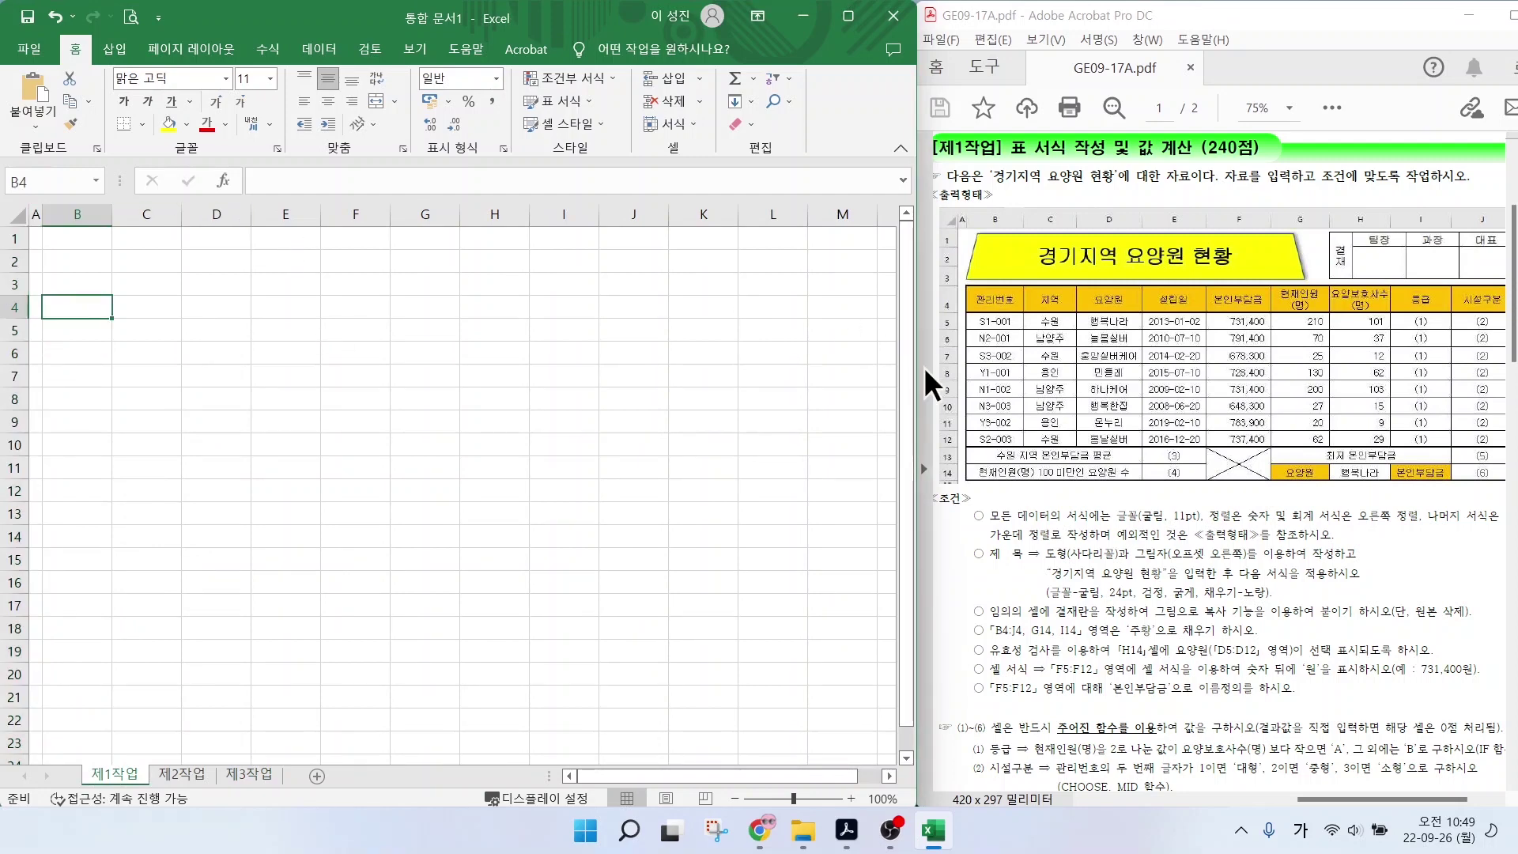
left_click_drag(978, 203, 1025, 229)
left_click_drag(925, 284, 956, 312)
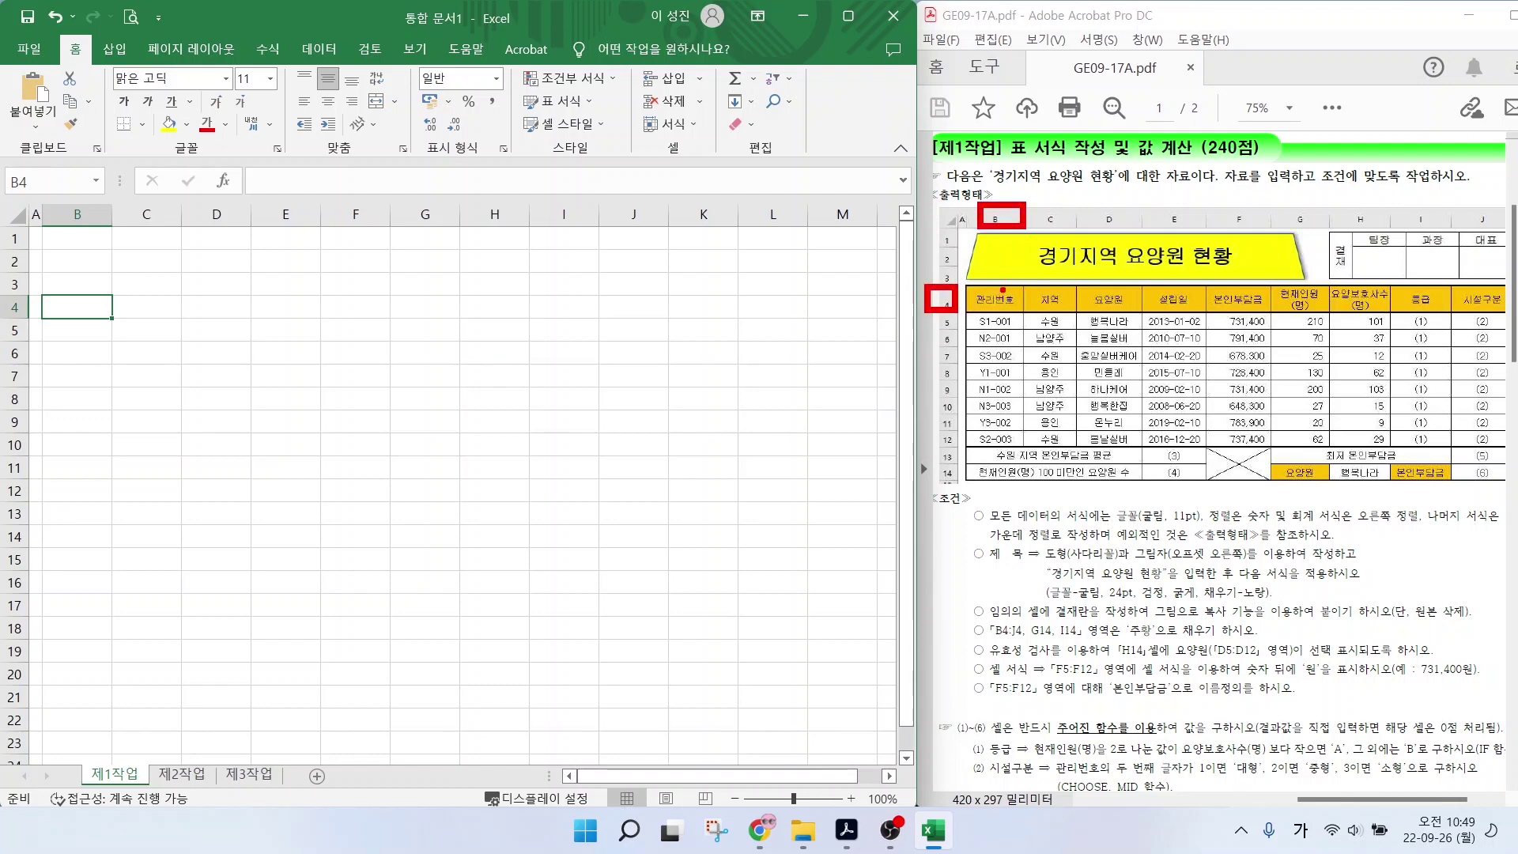
left_click_drag(1064, 226, 1006, 281)
key("Escape")
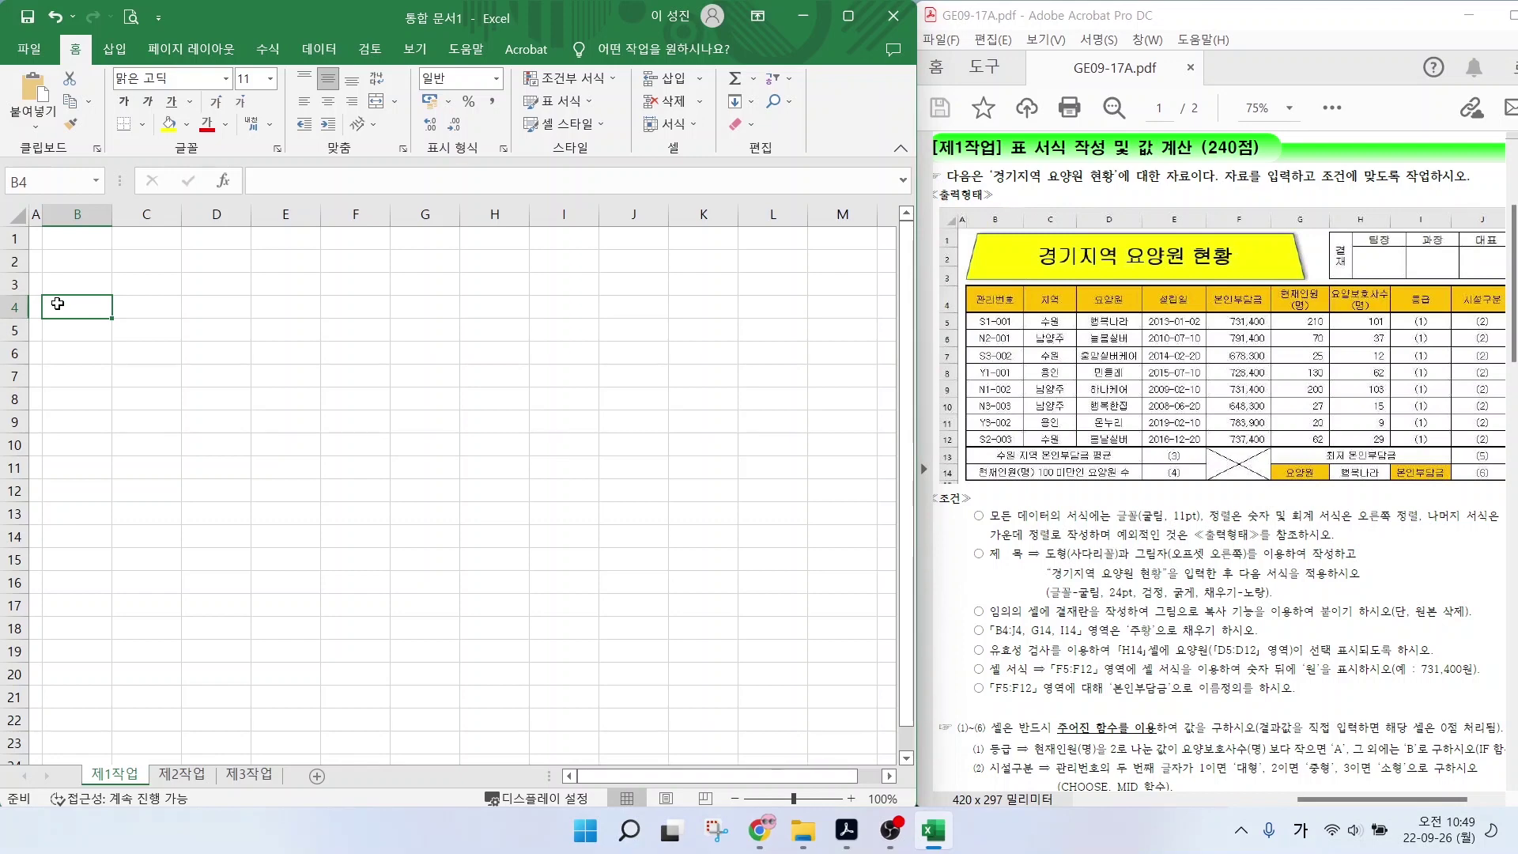
type("관리번호")
key("Tab")
type("지역")
key("Tab")
type("요양원")
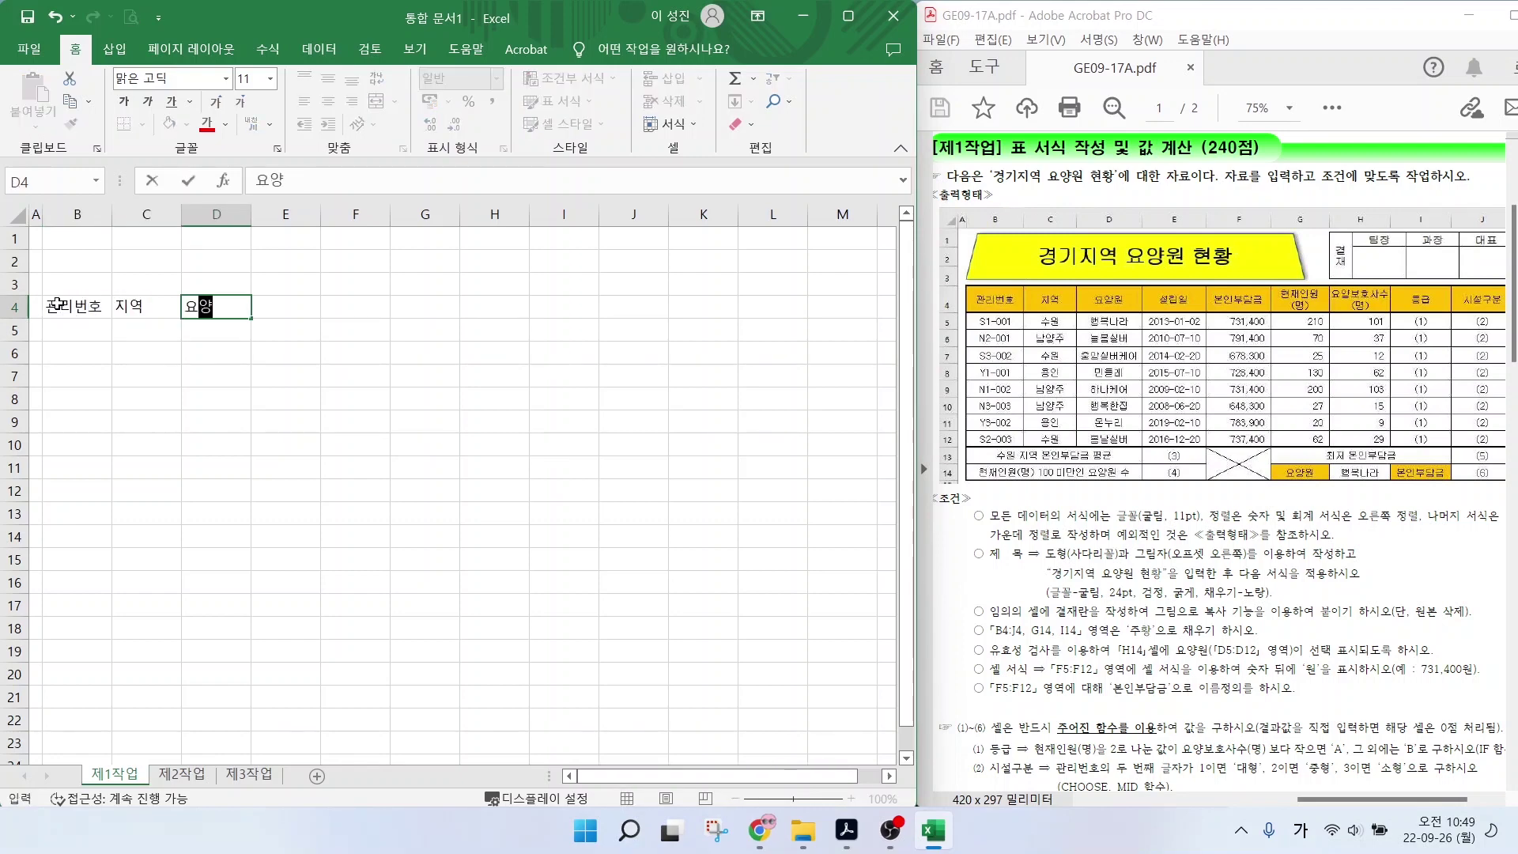
Enter the headers 설립일 and 본인부담금 in cells E4 and F4.
key("Tab")
type("서립일")
key("Tab")
type("본인부담금")
key("Tab")
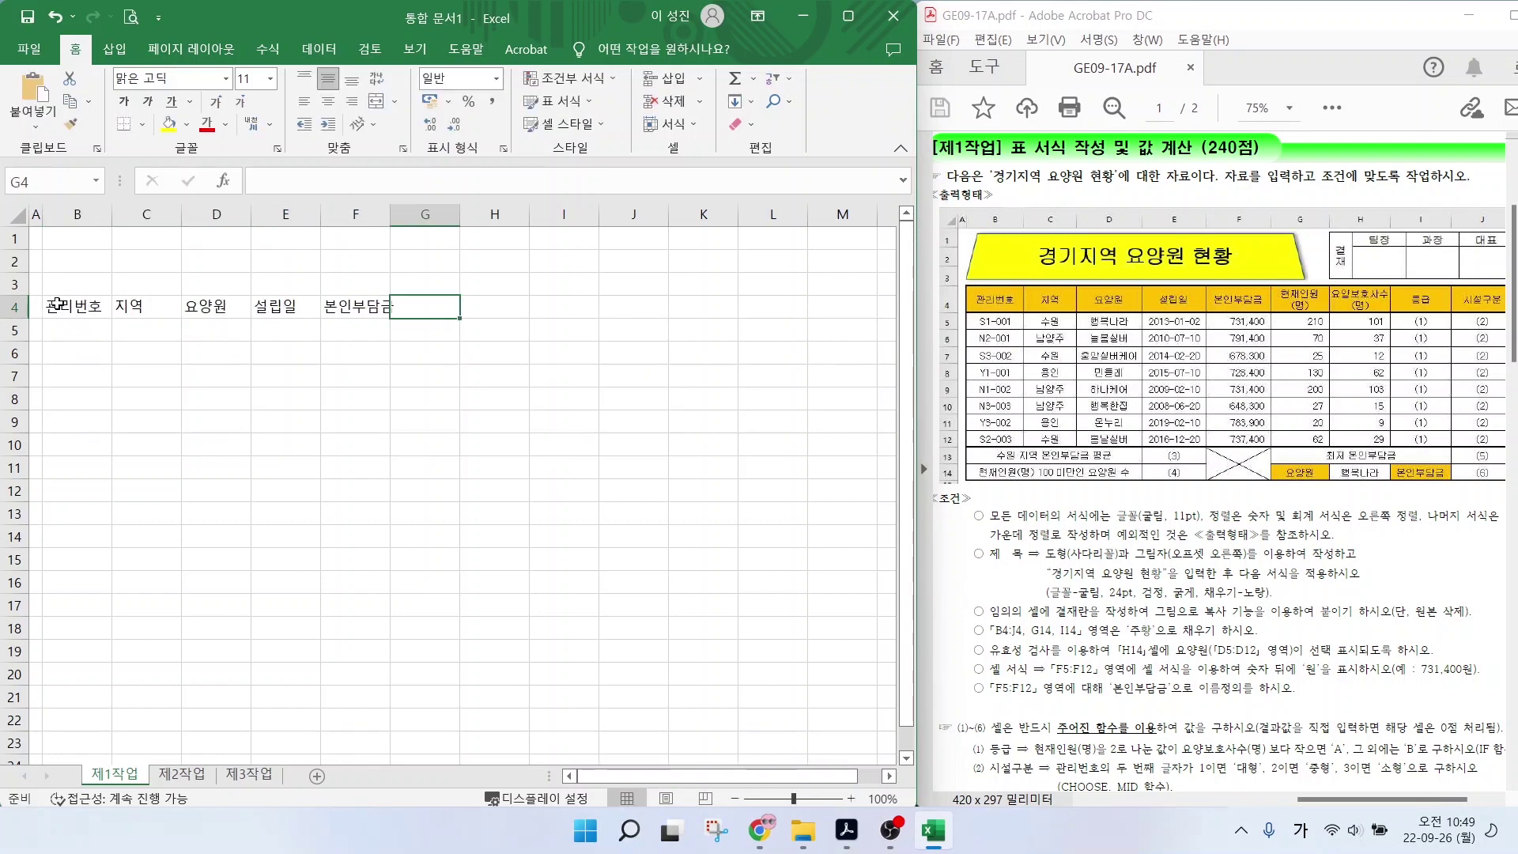
Enter the two-line header 현재인원 (명) in G4, with a line break before (명).
type("현재인원")
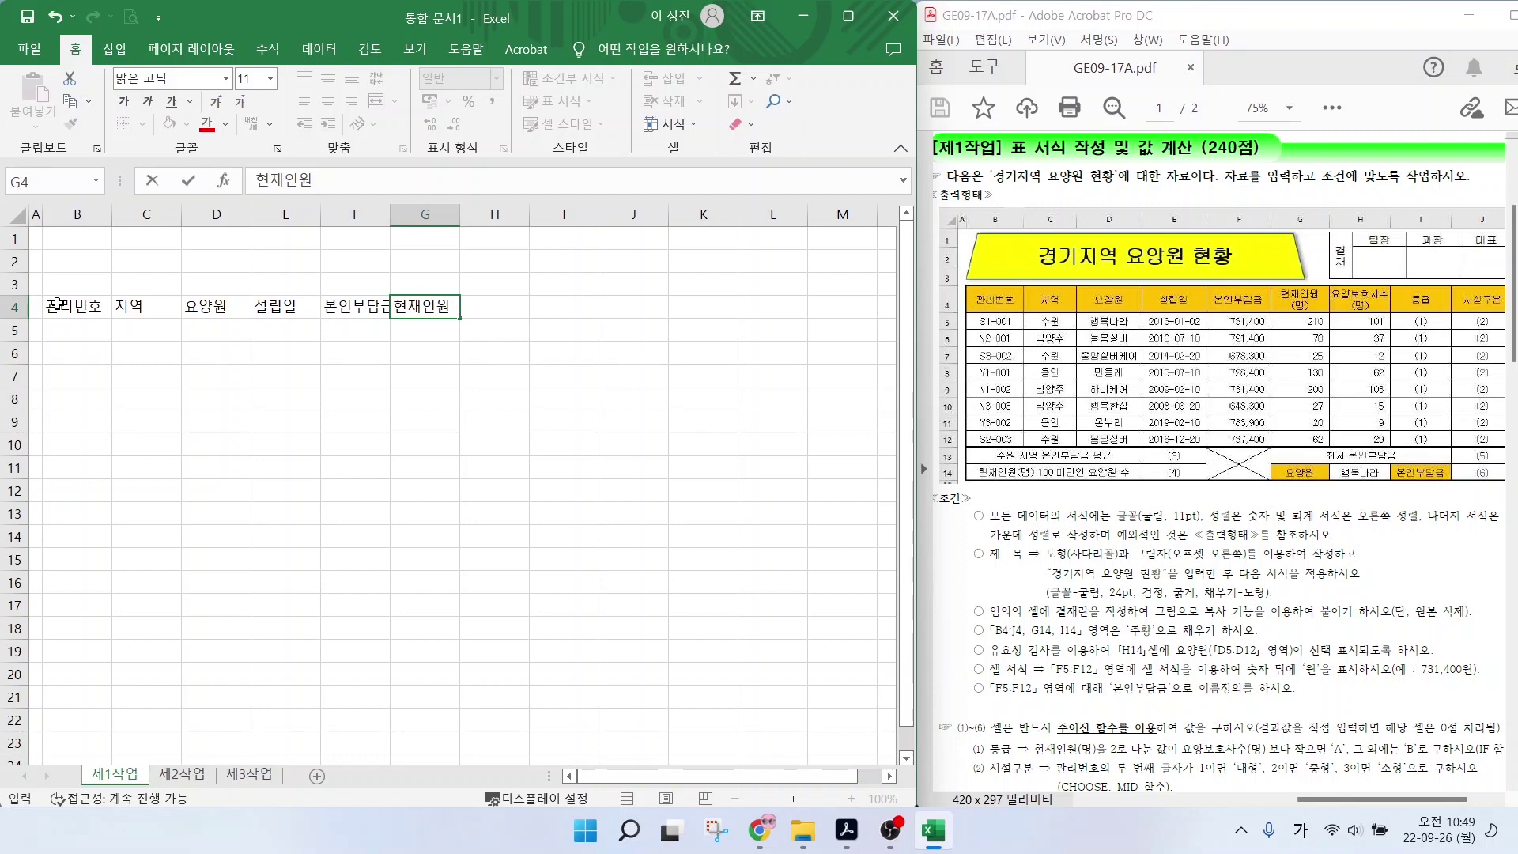
key("alt")
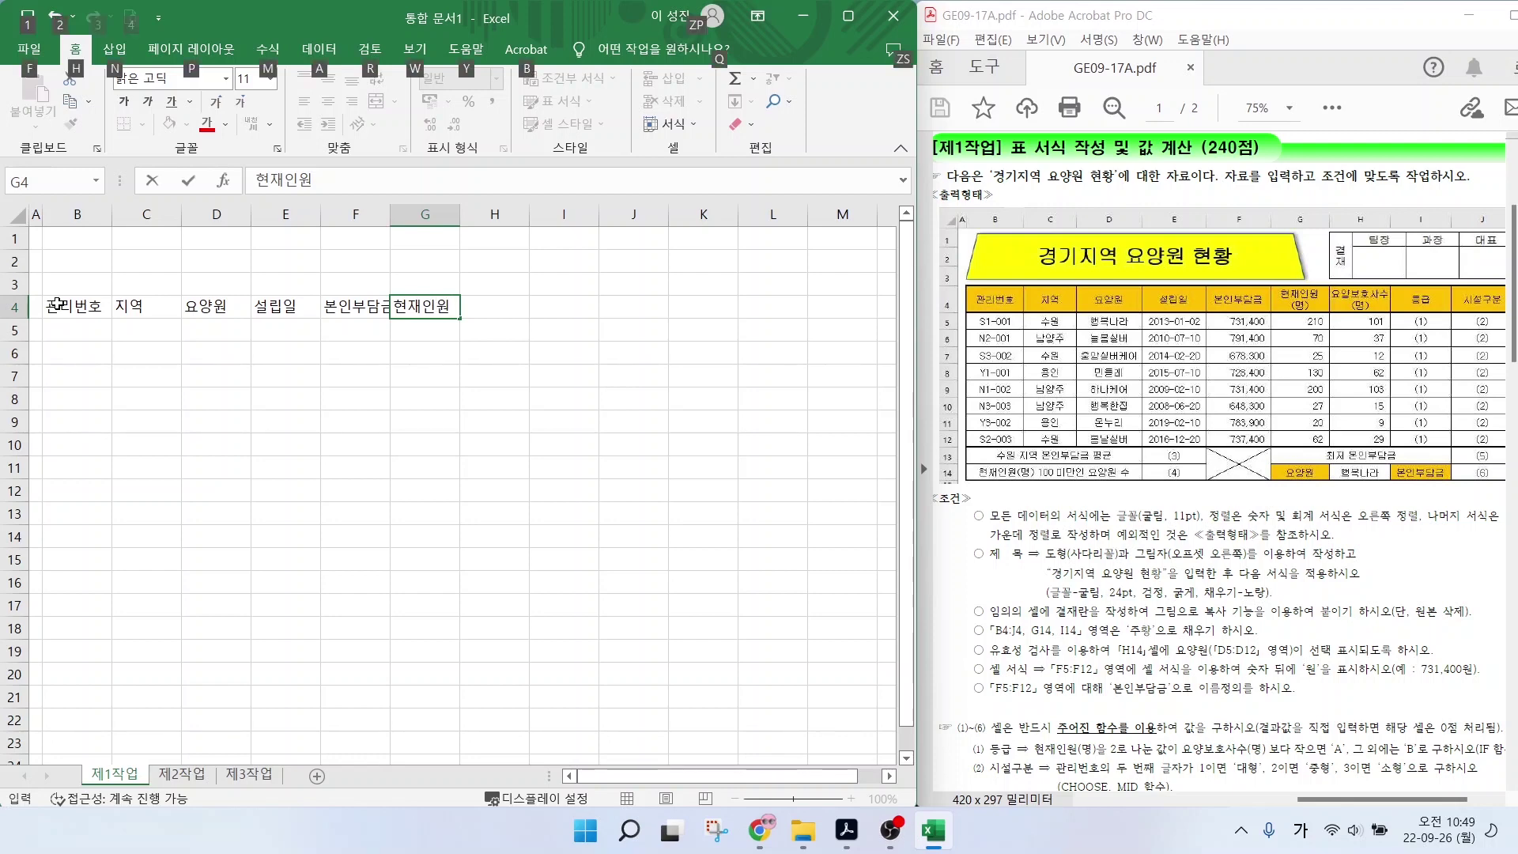
key("Return")
type("(")
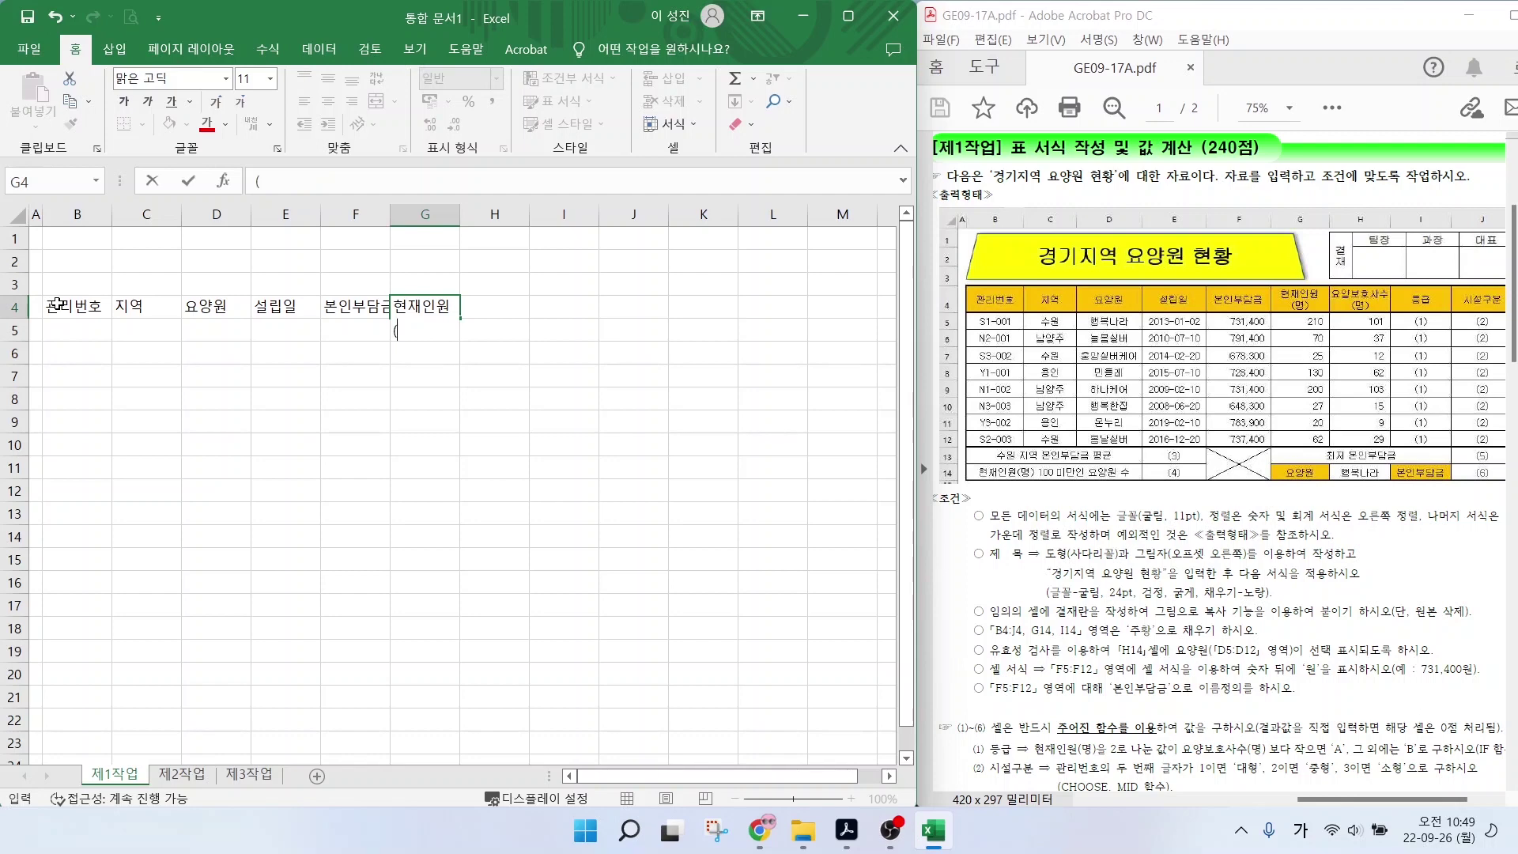
type("ㅁ")
type("명)")
key("Return")
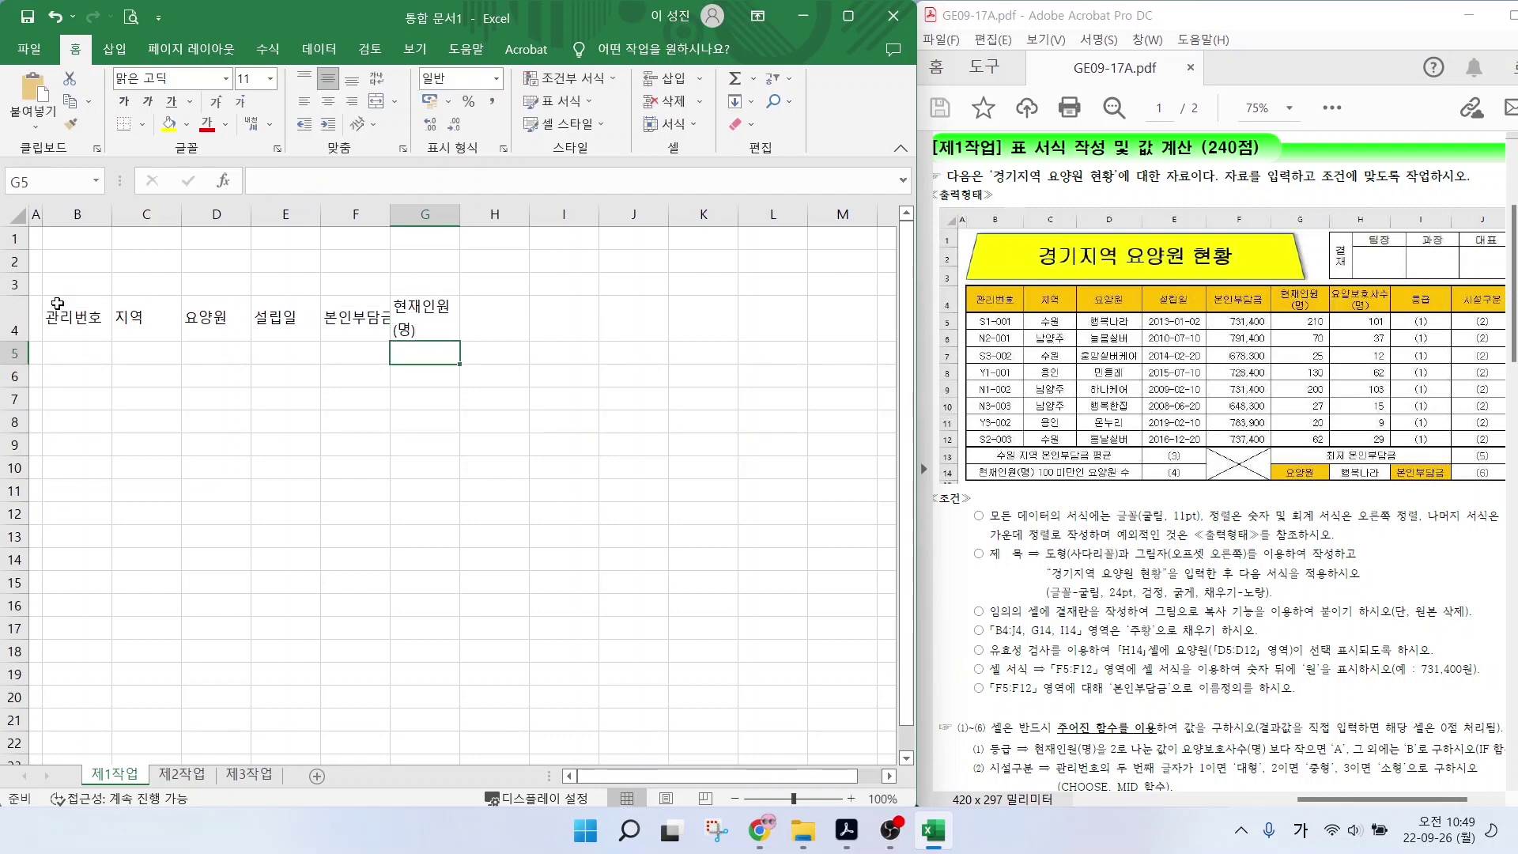
Enter 요양보호사수 with (명) on a new line in H4, then 등급 in I4 and 시설구분 in J4.
left_click(498, 320)
type("요양보호사수")
key("alt+Return")
type("(명)")
key("Tab")
type("등급")
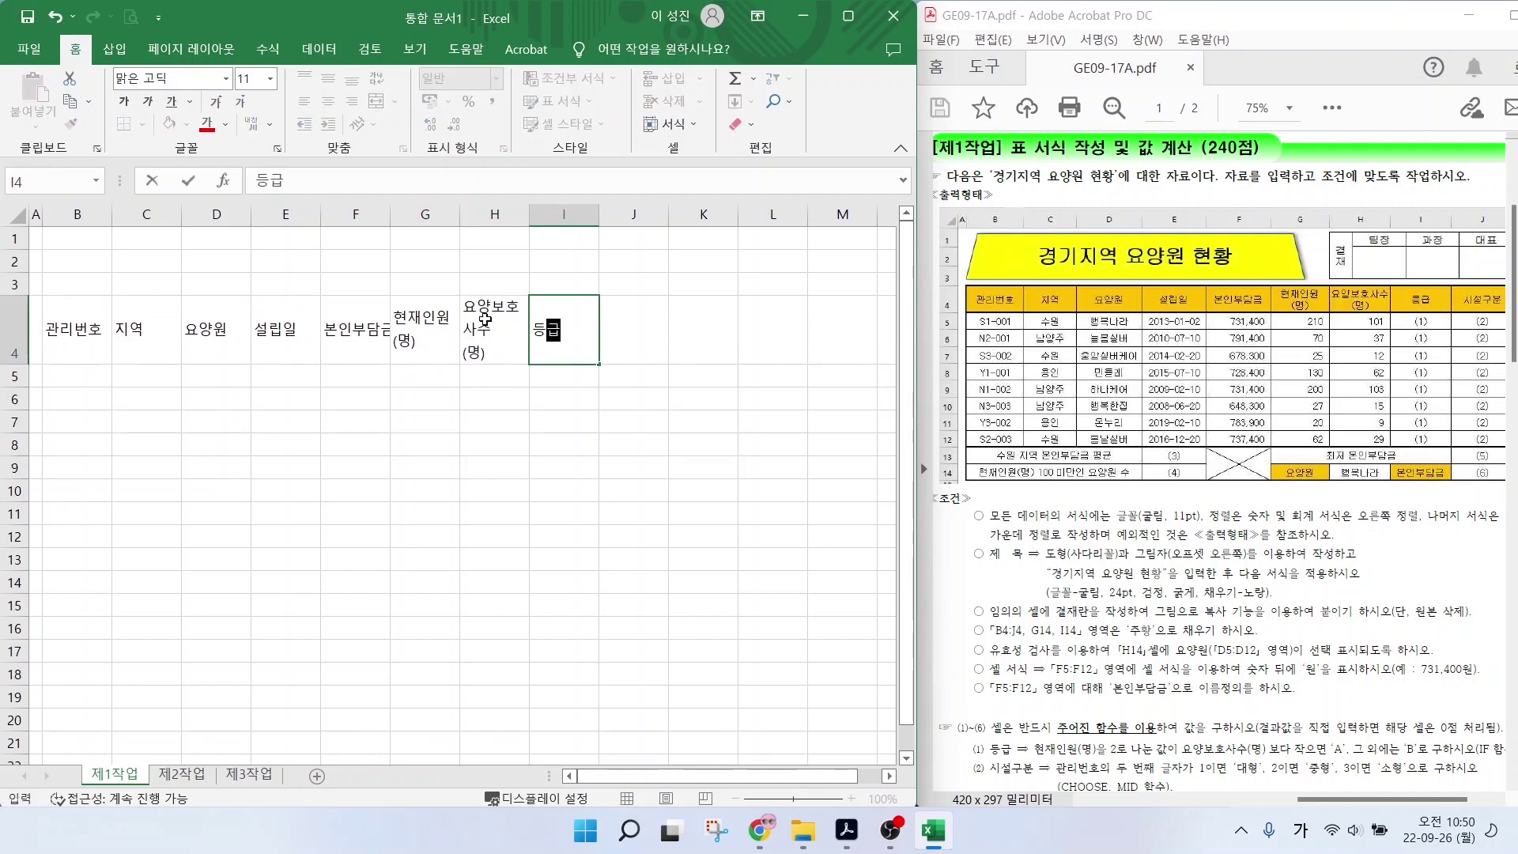
key("Tab")
type("시설구분")
Enter the 관리번호 codes S1-001, N2-001, S3-002 and Y1-001 in cells B5:B8.
left_click(71, 376)
key("Hangul")
type("S1-001")
key("Return")
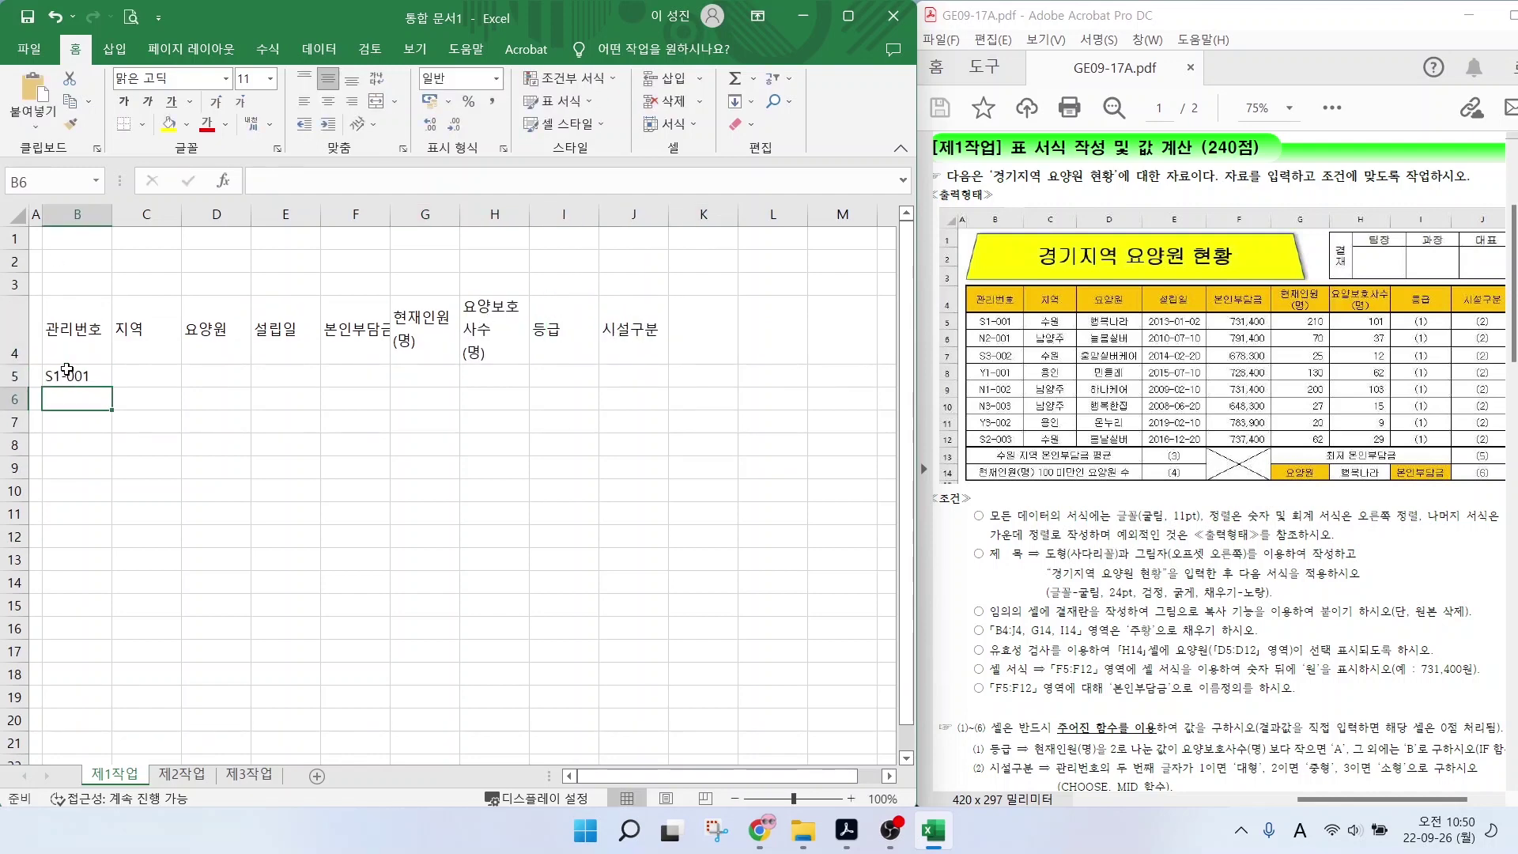
type("N2-001")
key("Return")
type("S3-002")
key("Return")
type("Y1-001")
key("Return")
Enter the 관리번호 codes N1-002, N3-003, Y3-002 and S2-003 in cells B9:B12.
type("N1-00")
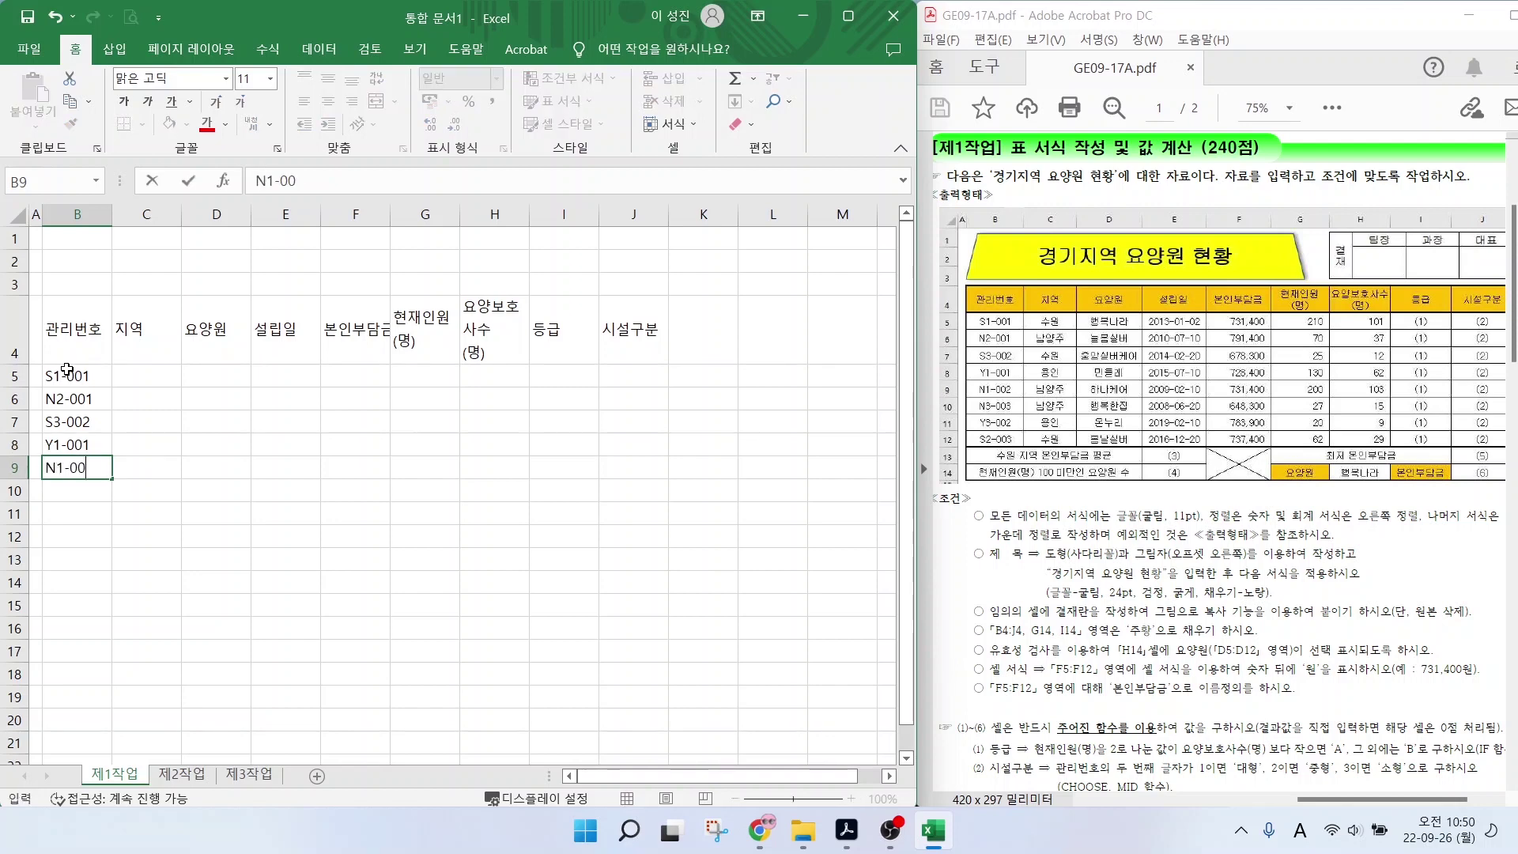
type("2")
key("Return")
type("N3-003")
key("Return")
type("Y3-002")
key("Return")
type("S2-003")
key("Return")
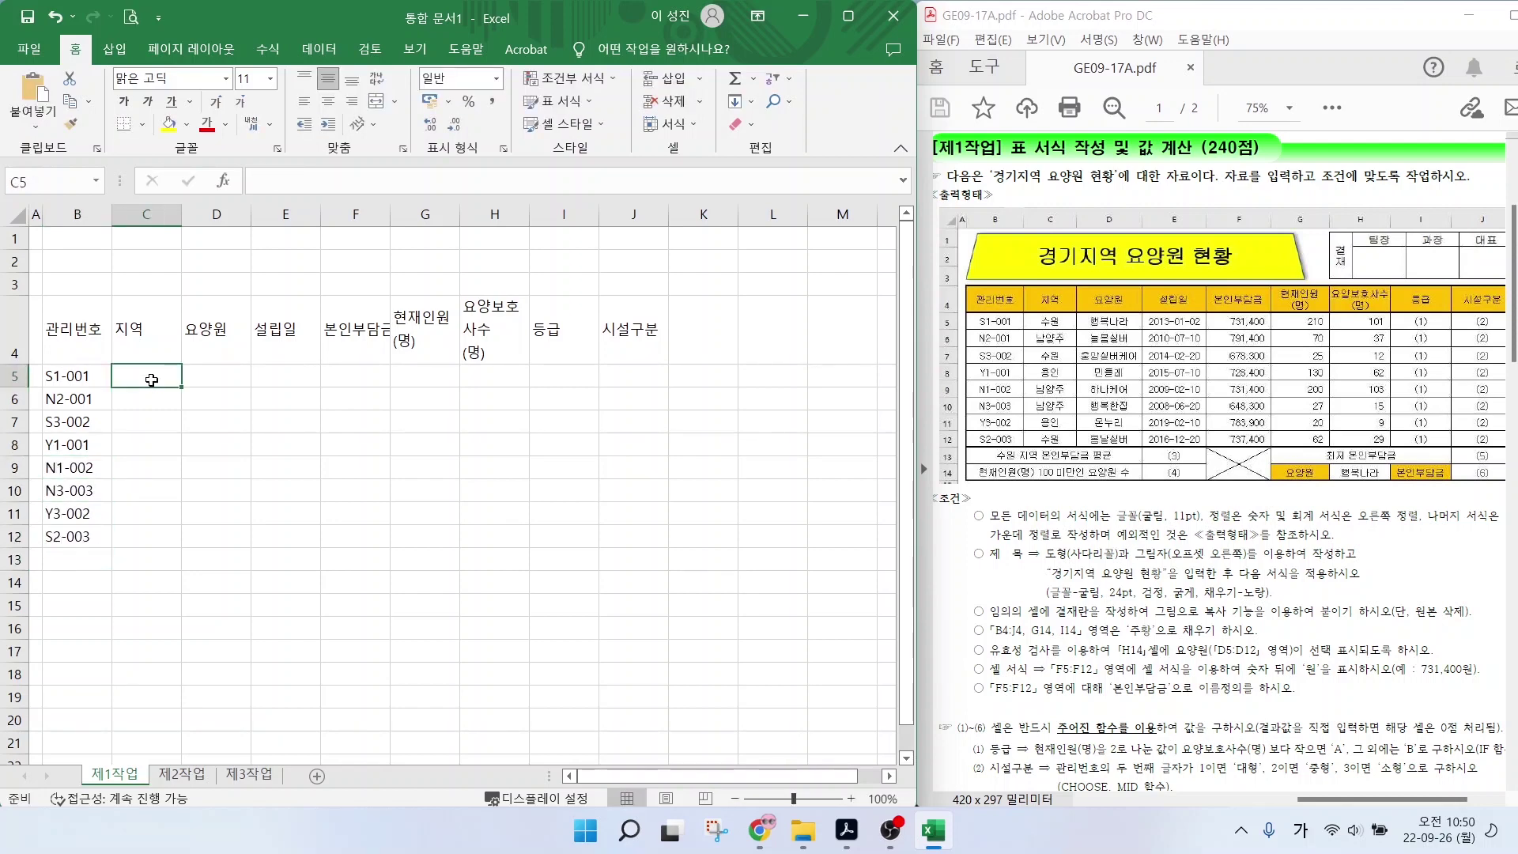
Enter the 지역 values 수원, 남양주, 수원, 용인, 남양주, 남양주, 용인 and 수원 in cells C5:C12.
type("수원 남양주 수원 용인 남양주 남양주")
key("Hangul")
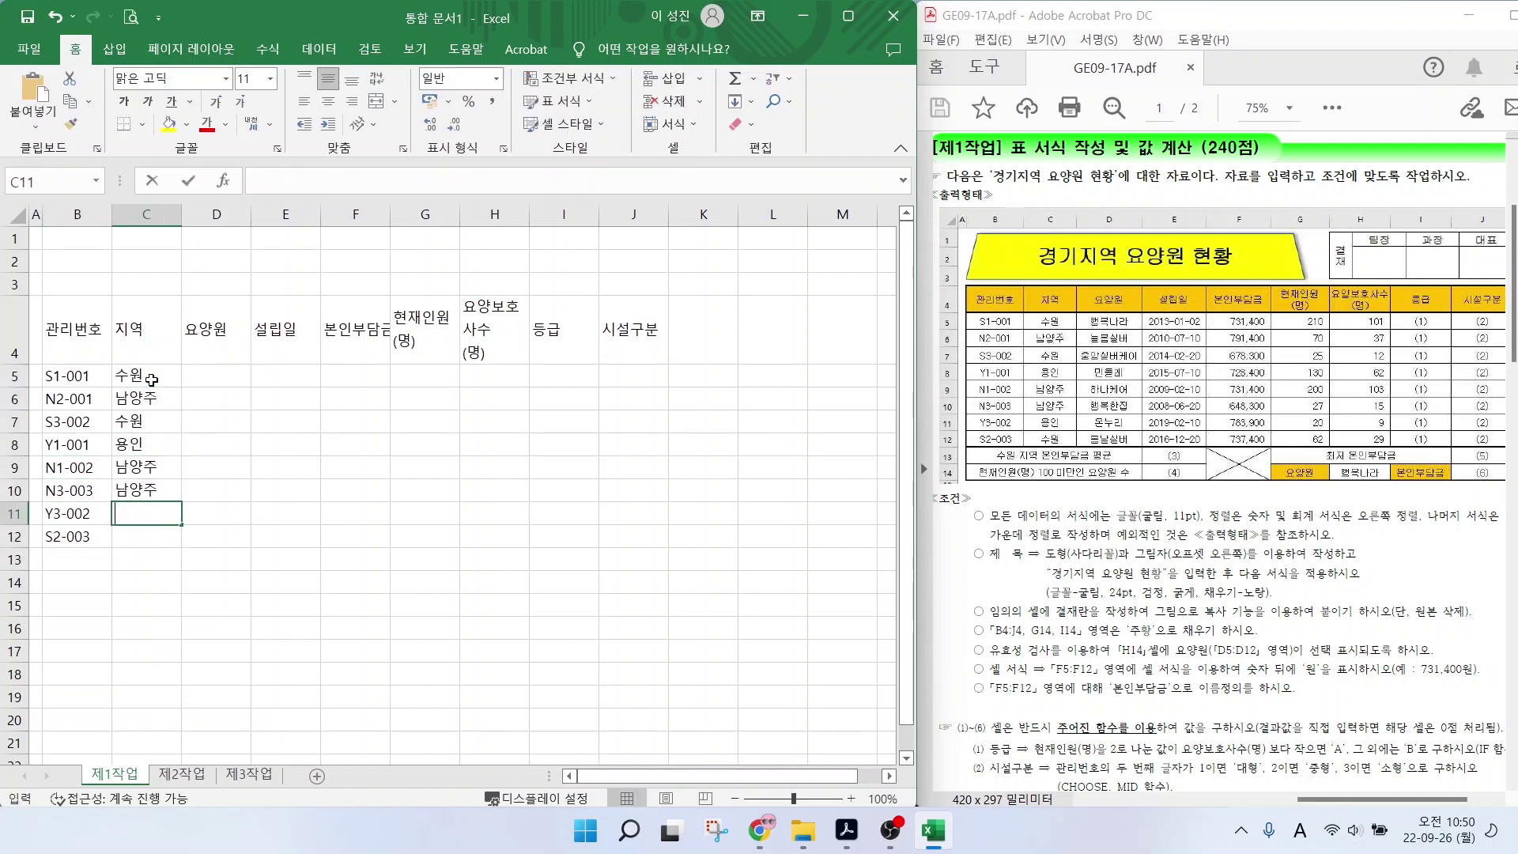
type("용인 수원")
Enter the 요양원 names 행복나라, 늘봄실버, 중앙실버케어, 민들레, 하나케어, 행복한집, 온누리 and 봄날실버 in cells D5:D12.
left_click(221, 374)
type("행복나라 늘봄실버 중앙실버케어 민들레 ")
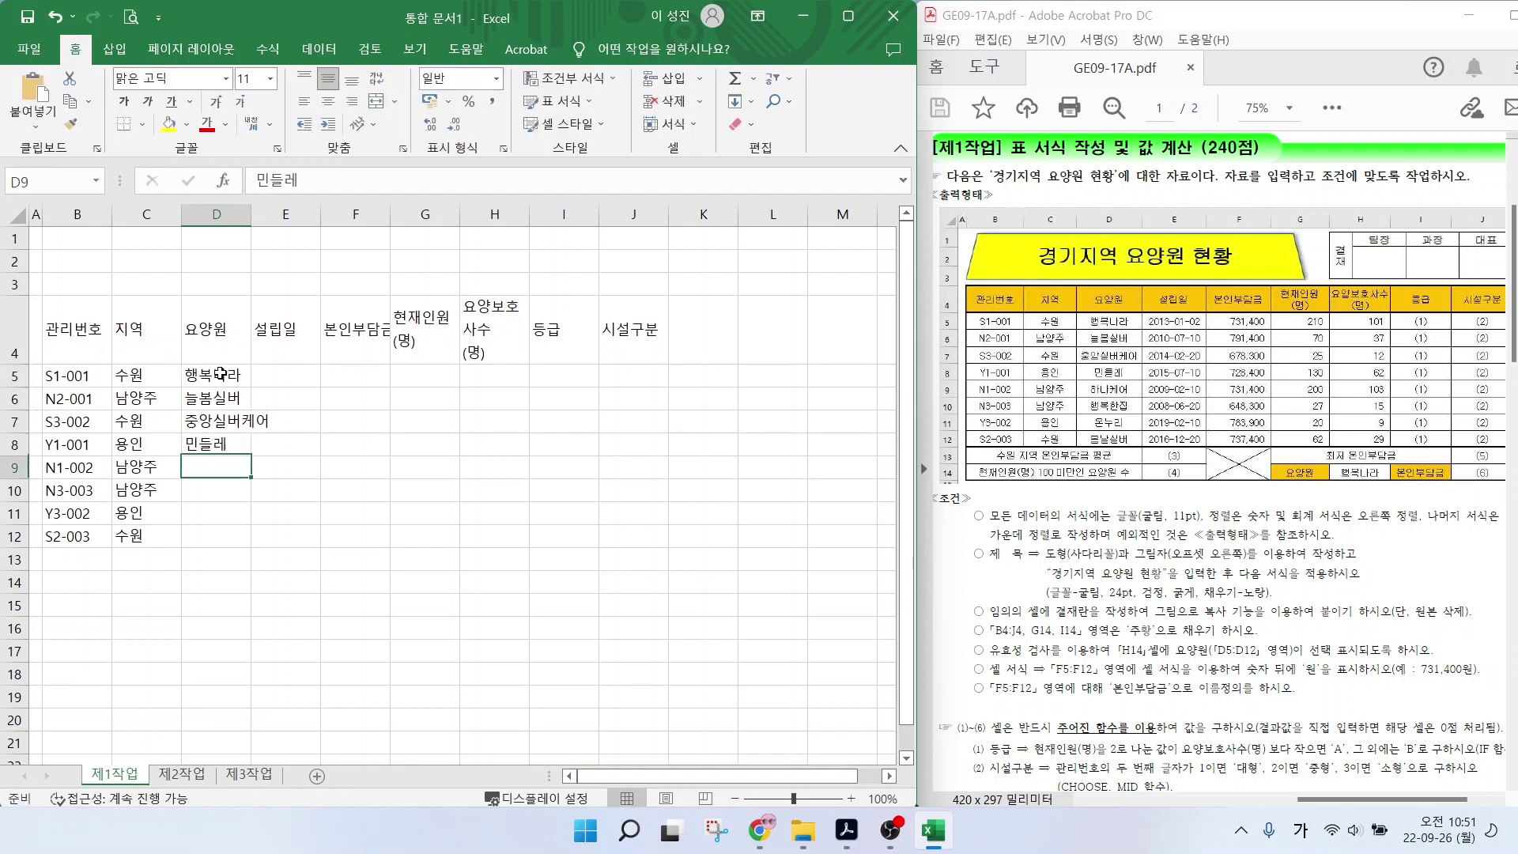
type("하나케어 행복한집 온누리 봄날실버")
Enter the 설립일 dates 2013-1-2, 2010-7-10, 2014-2-20, 2015-7-10, 2009-2-10, 2008-6-20, 2019-2-10 and 2016-12-20 in cells E5:E12.
left_click(284, 376)
type("2013-1-")
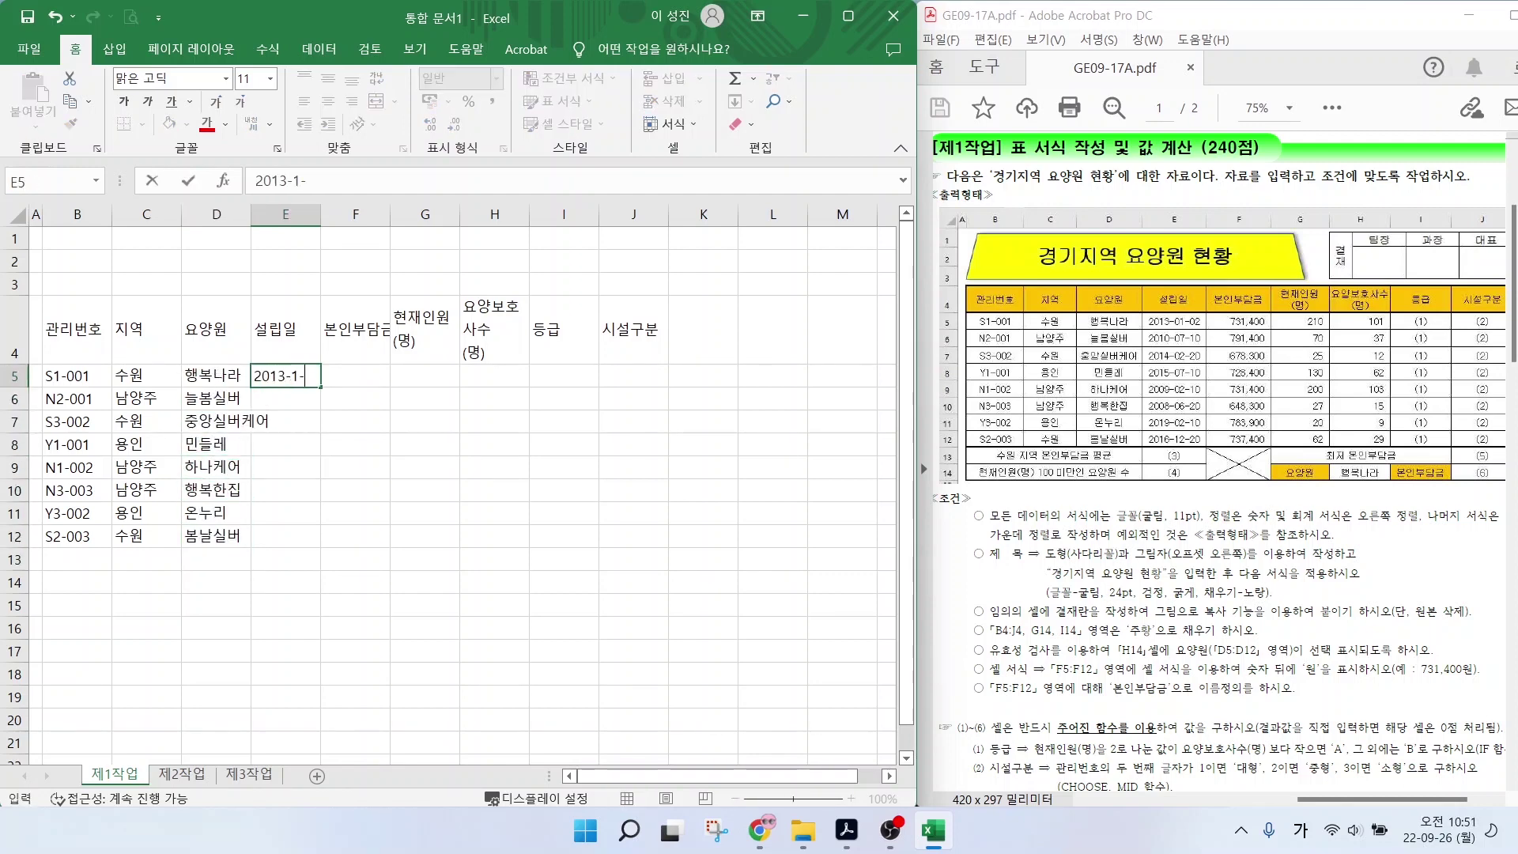
type("2 2010-7-10 2014-2-20 2015-7")
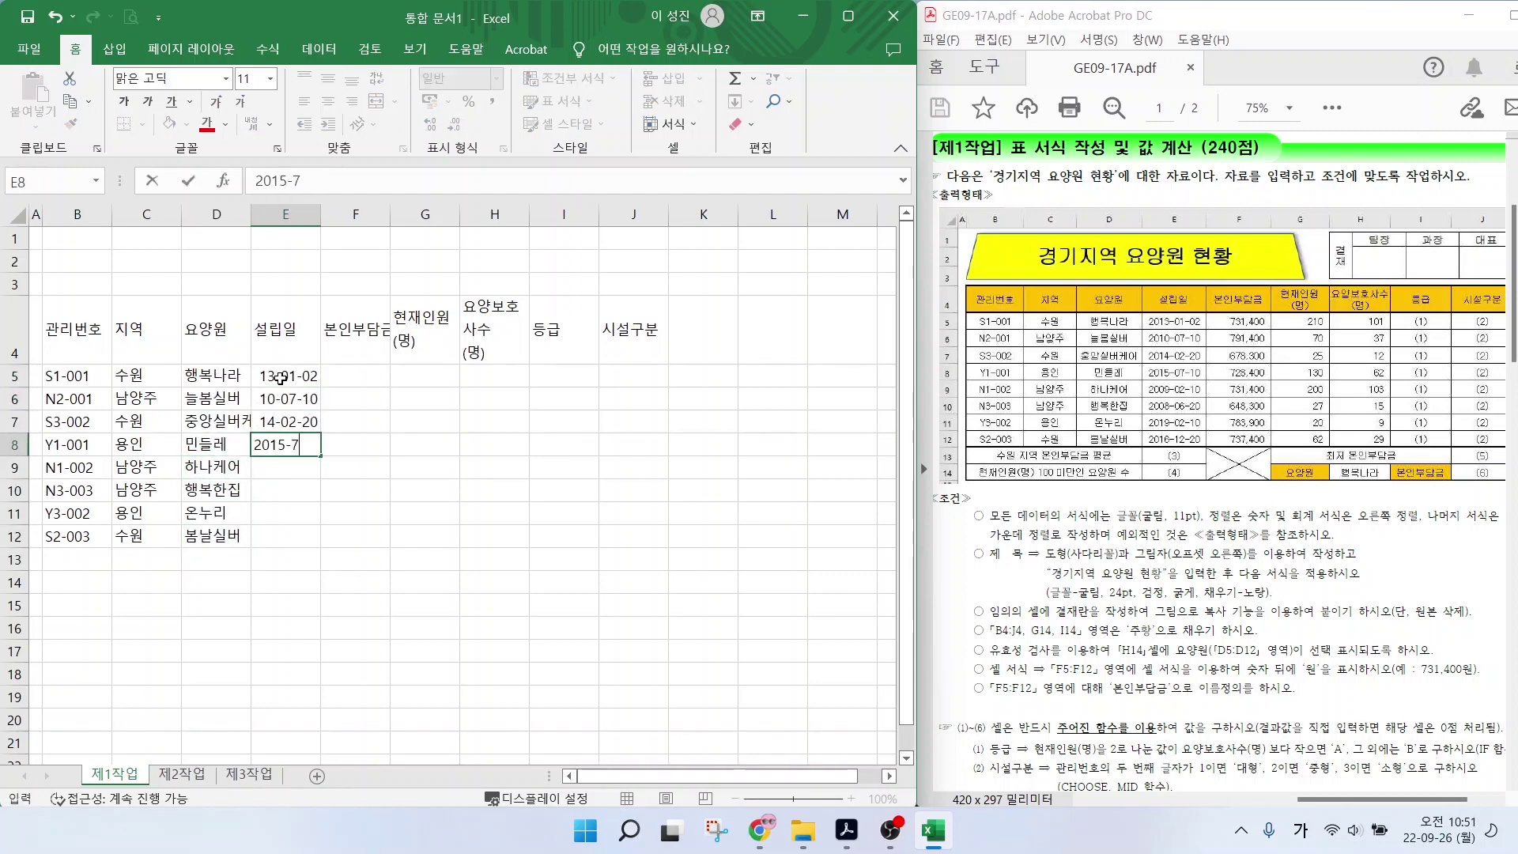
type("-")
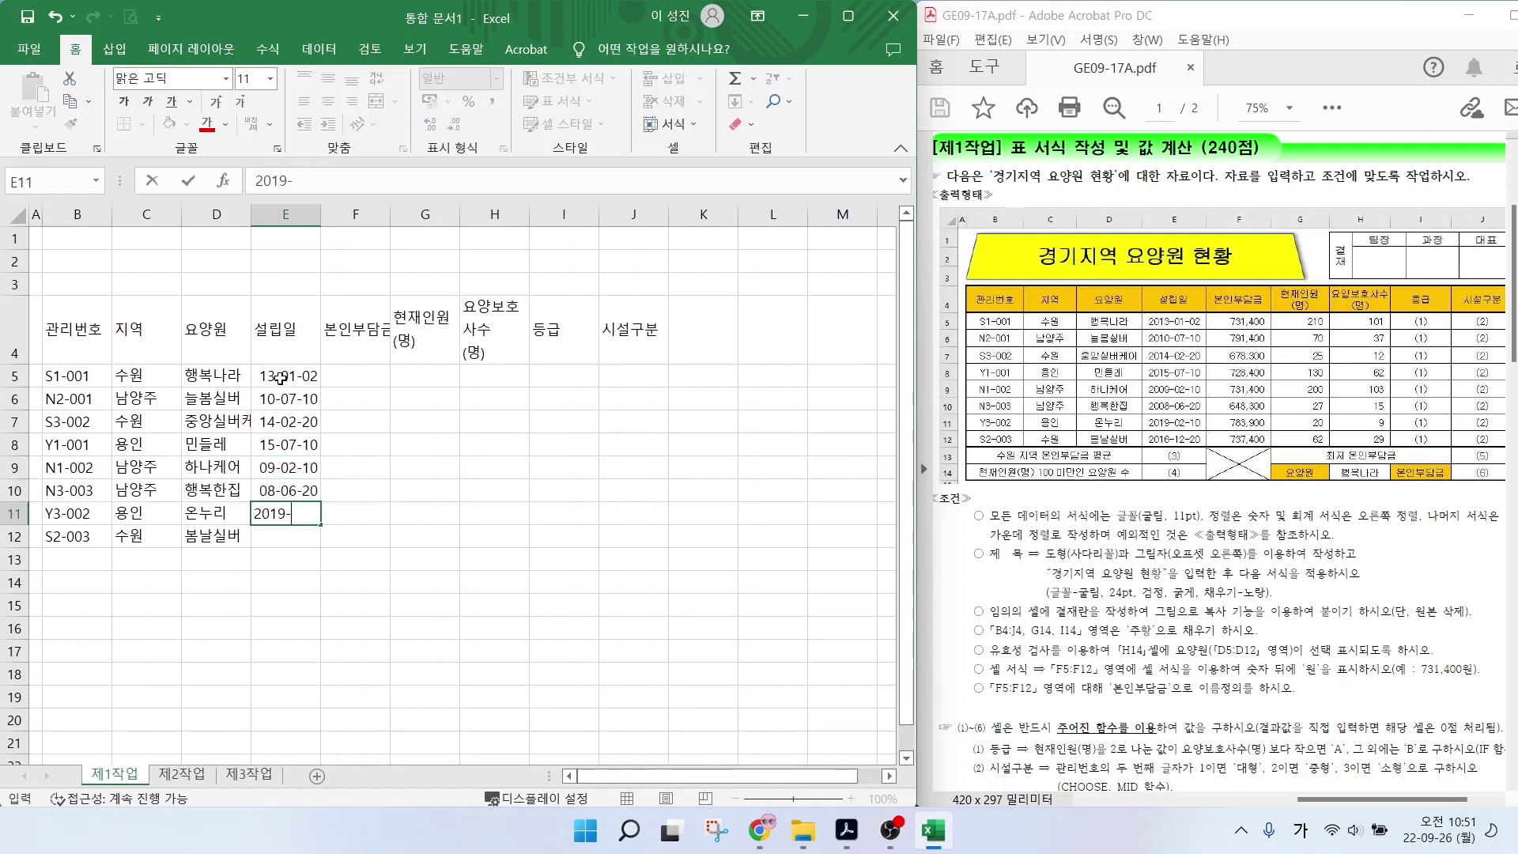
type("10 2009-2-10 2008-6-20 2019-2-10 2016-12-20")
Enter the 본인부담금 amounts 731400, 791400, 678300, 728400, 731400, 648300, 783900 and 737400 in cells F5:F12.
left_click(326, 378)
type("731400 791400 ")
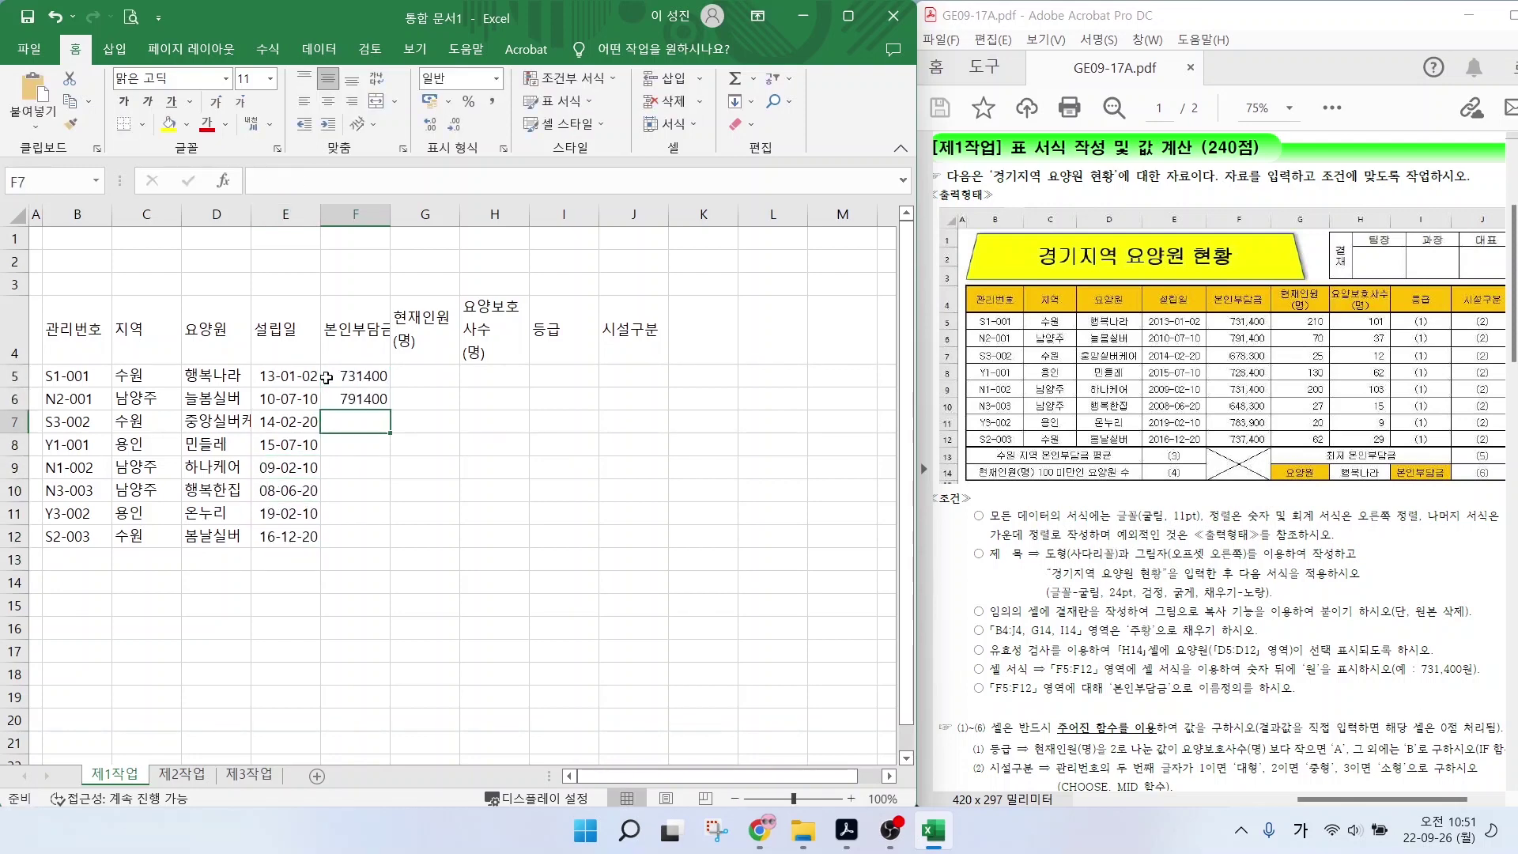
type("678300 728400 731400 648300 783900 737400")
Enter 210, 70, 25, 130, 200, 27, 20, 62 in G5:G12 and 101, 37, 12, 62, 103, 15, 9, 29 in H5:H12.
left_click(417, 374)
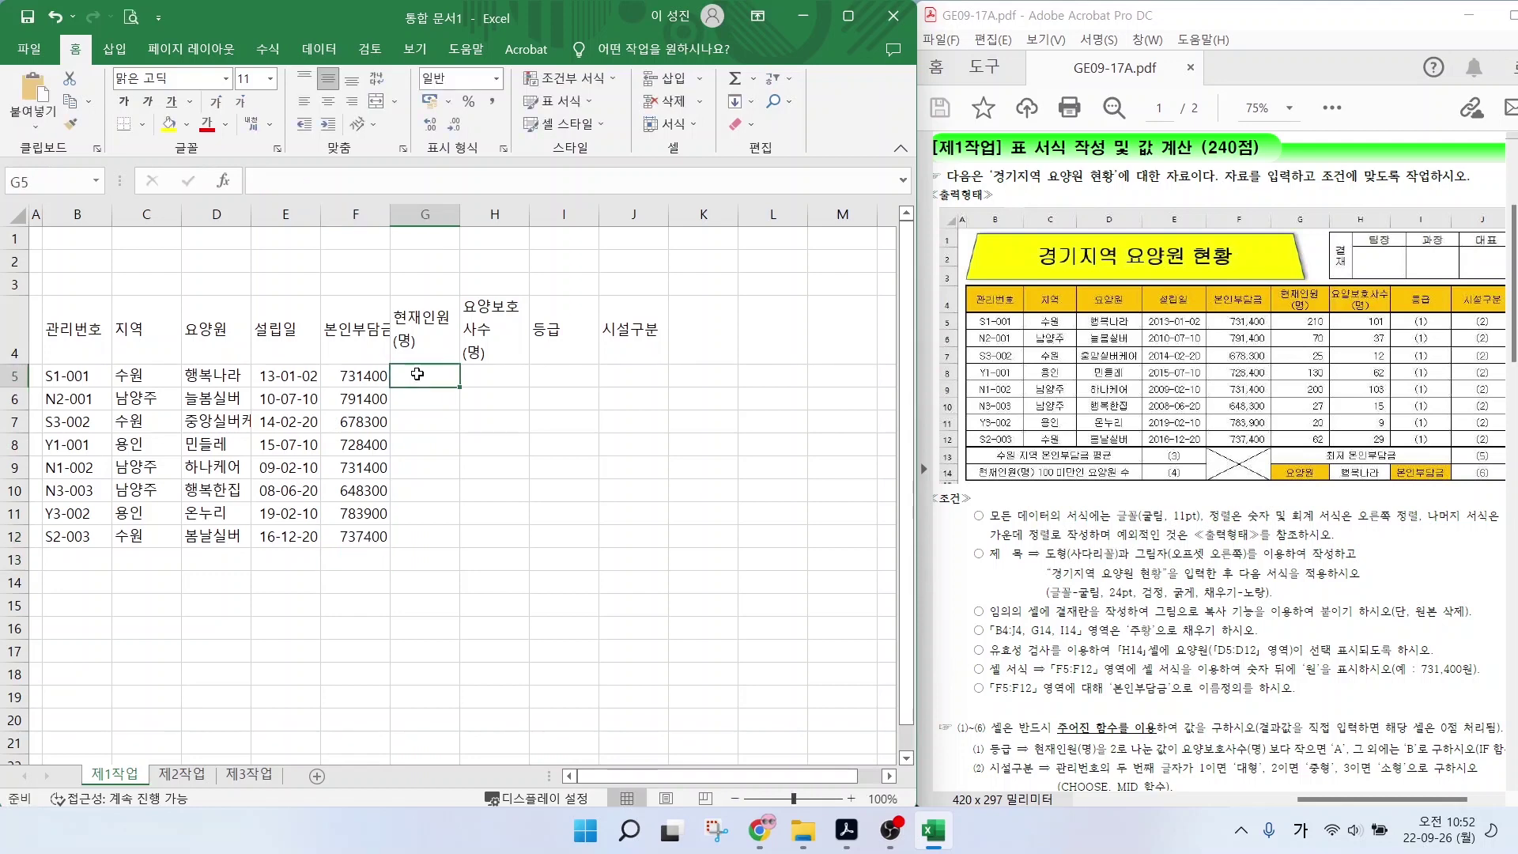
type("210 70 25 130 200 27 20 62")
left_click(472, 374)
type("101 ")
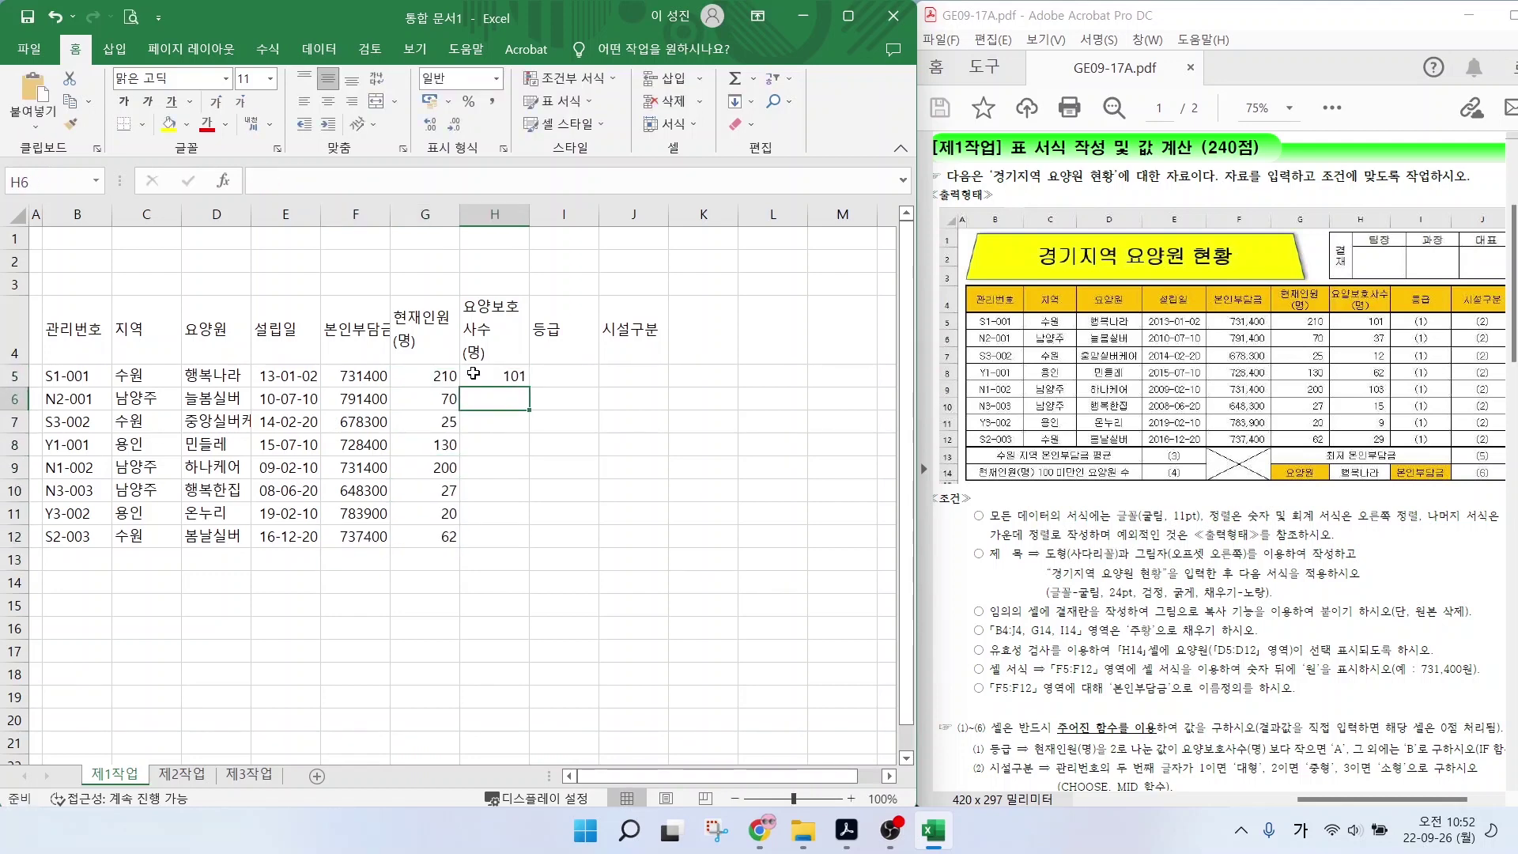
type("37 12 62 103 15 9 29")
Enter the labels 수원 지역 본인부담금 평균 in B13 and 현재인원(명) 100 미만인 요양원 수 in B14.
left_click(71, 559)
type("수원 지역")
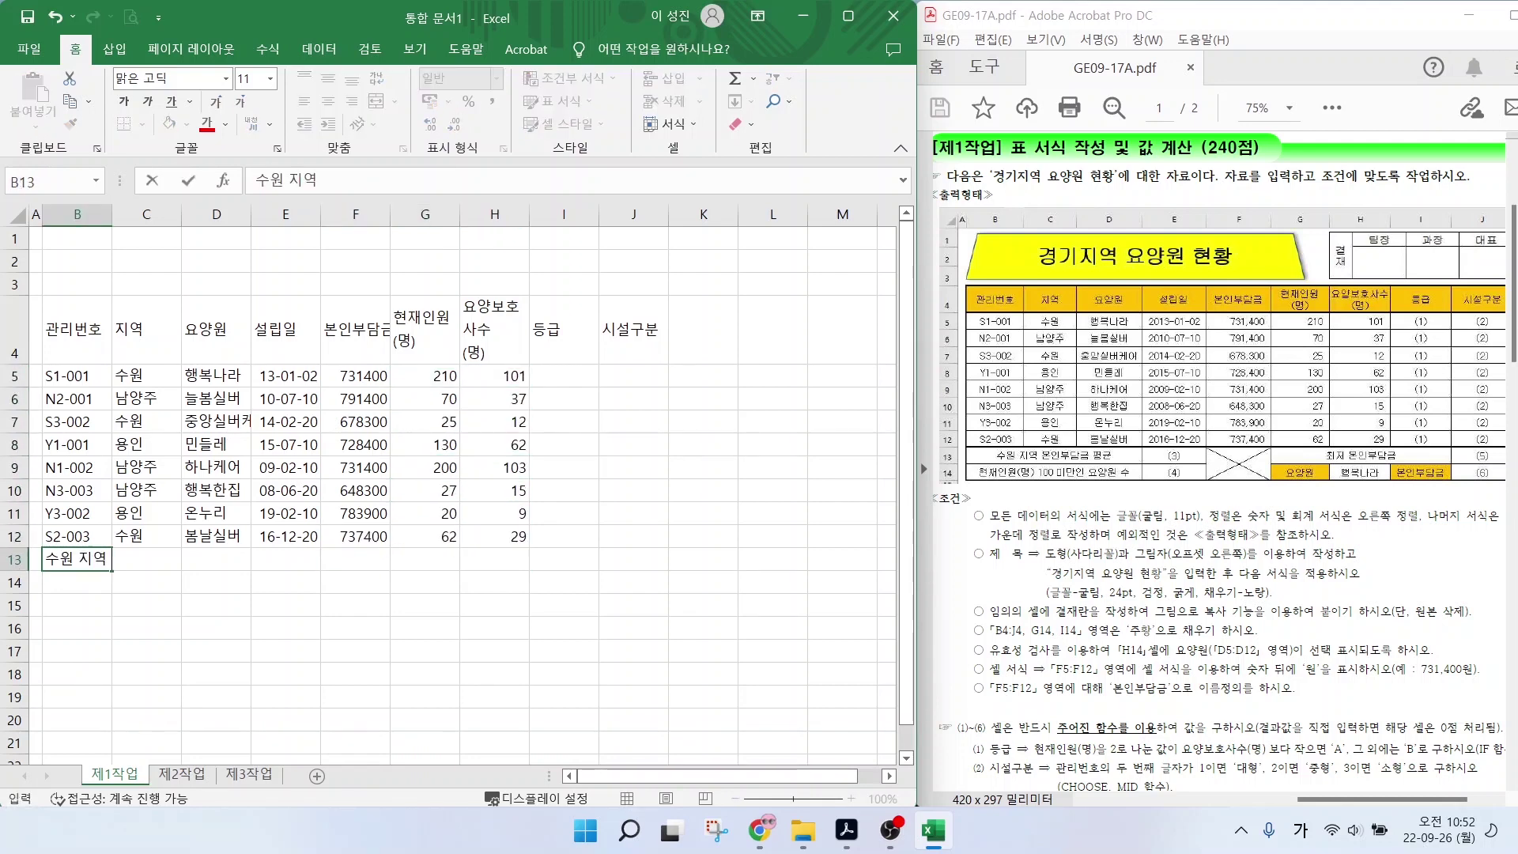
type(" 본인부담금 평균")
key("Return")
type("현재인원(명) 100 미만인 용")
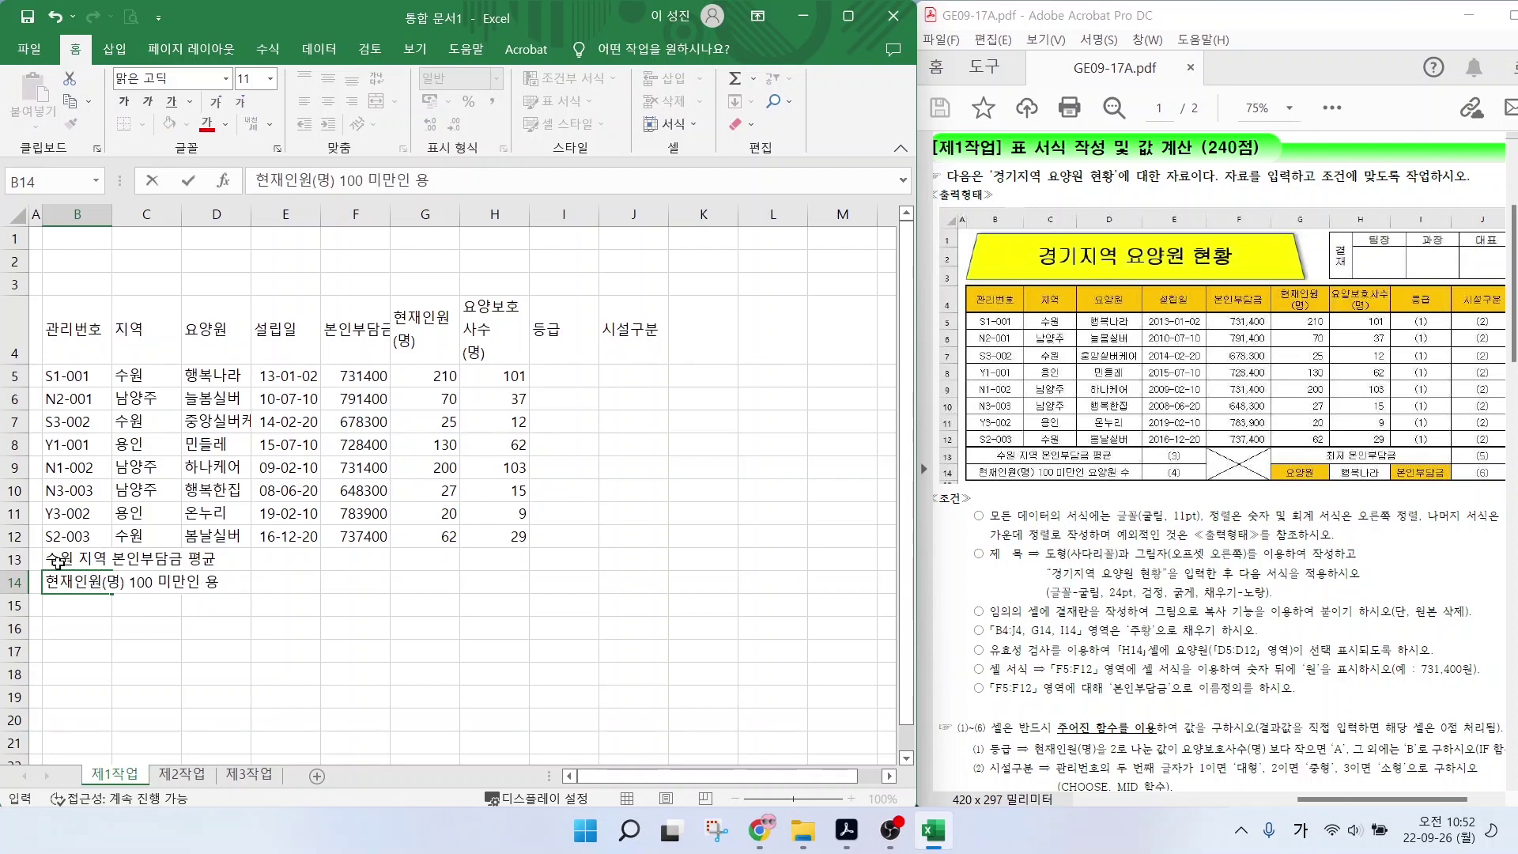
type("양원 수")
key("Return")
Enter the labels 최저 본인부담금 in G13, 요양원 in G14 and 본인부담금 in I14.
left_click(425, 559)
type("최저 본ㅇ")
type("원")
key("Right")
key("Right")
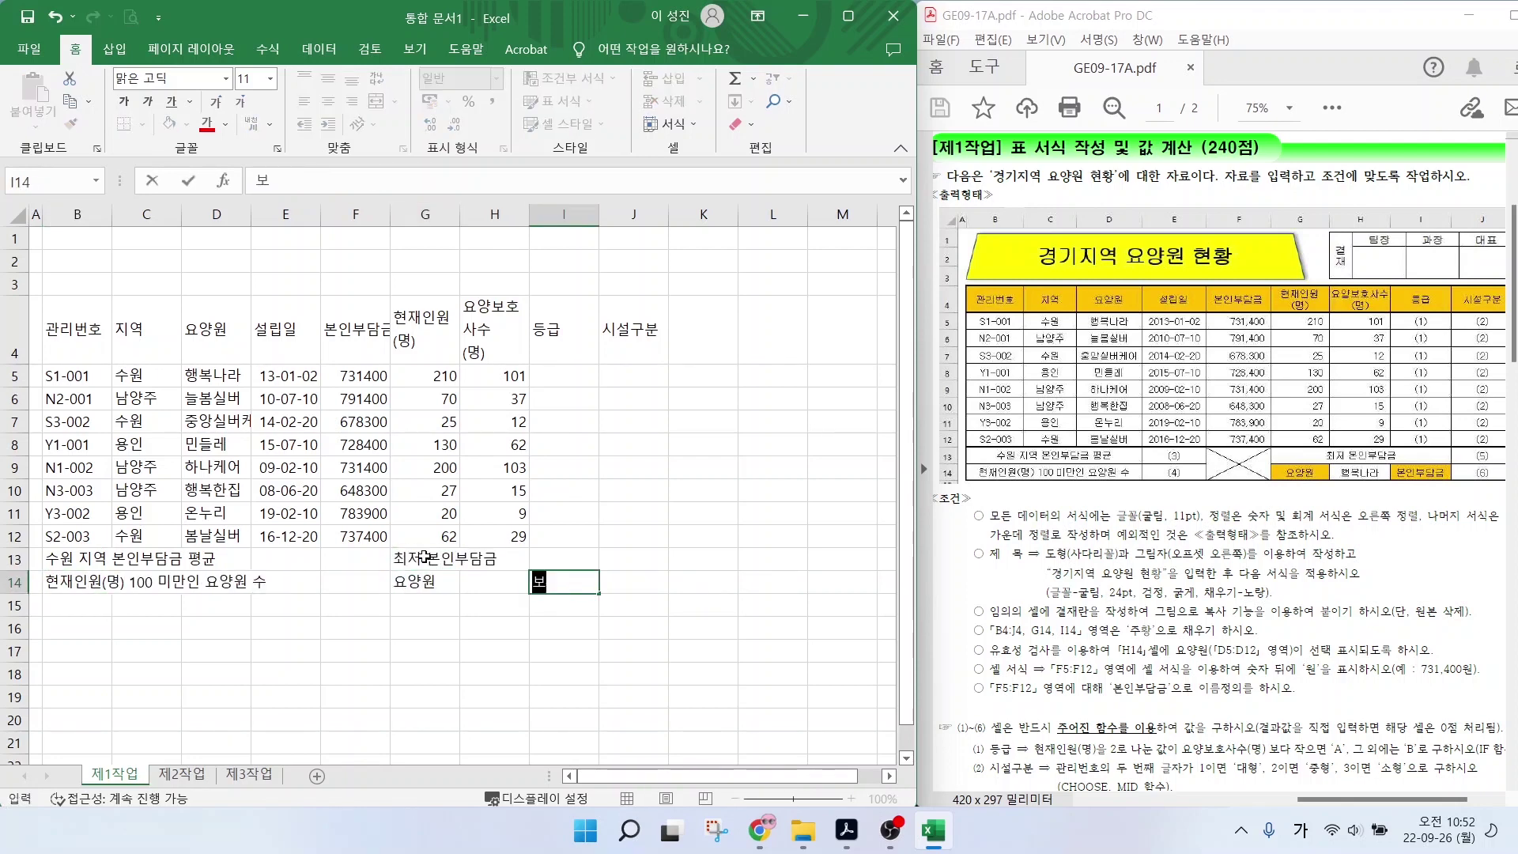
type("본인부담금")
key("Return")
mouse_move(978, 498)
left_mouse_down()
mouse_move(1133, 552)
mouse_move(1511, 553)
left_mouse_up()
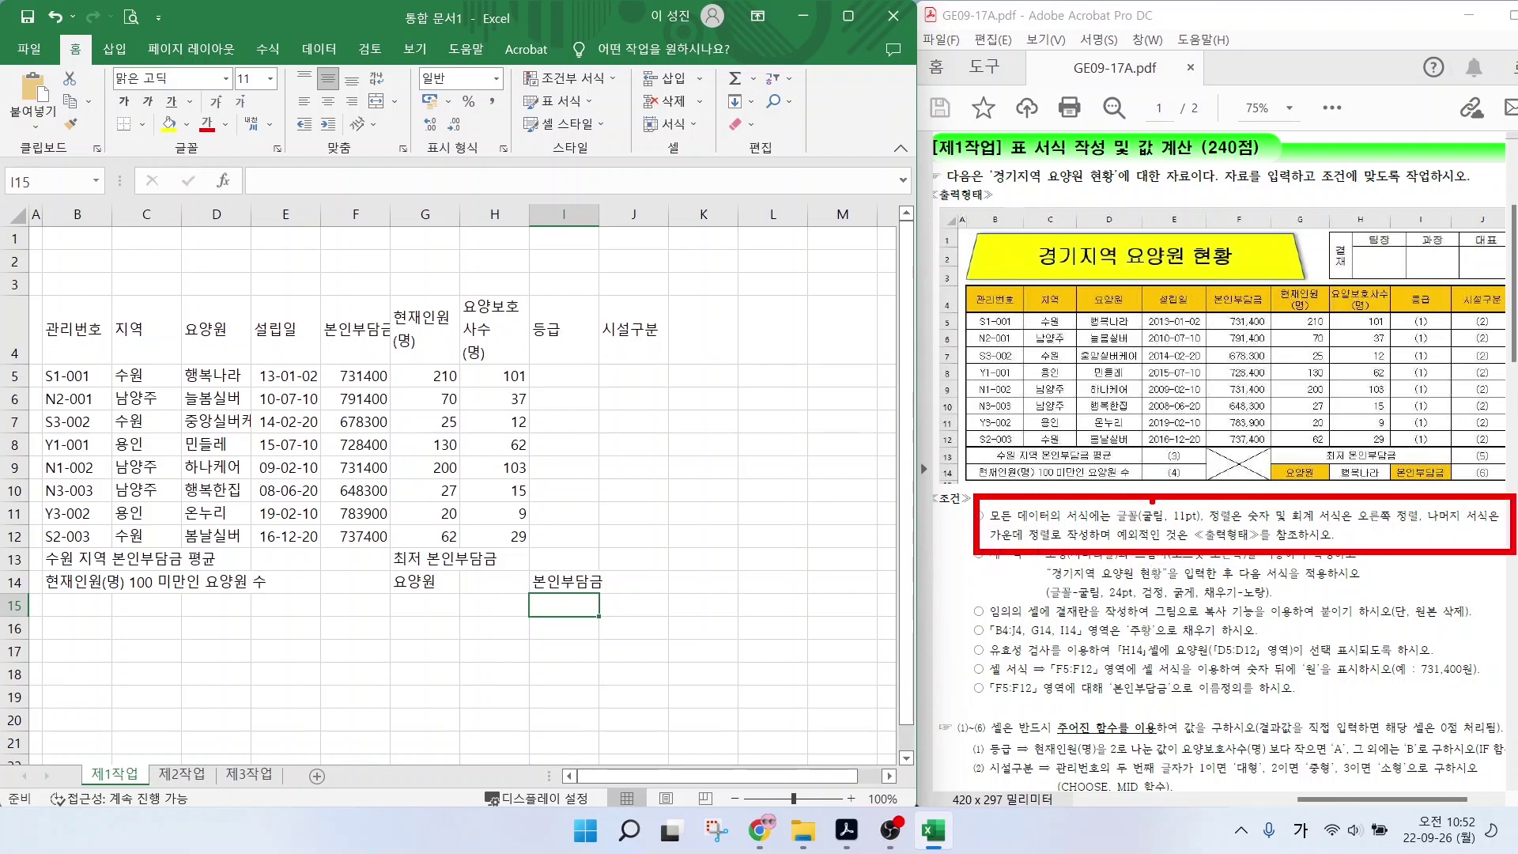
left_click_drag(1152, 500, 1226, 448)
left_click_drag(1389, 498, 1451, 453)
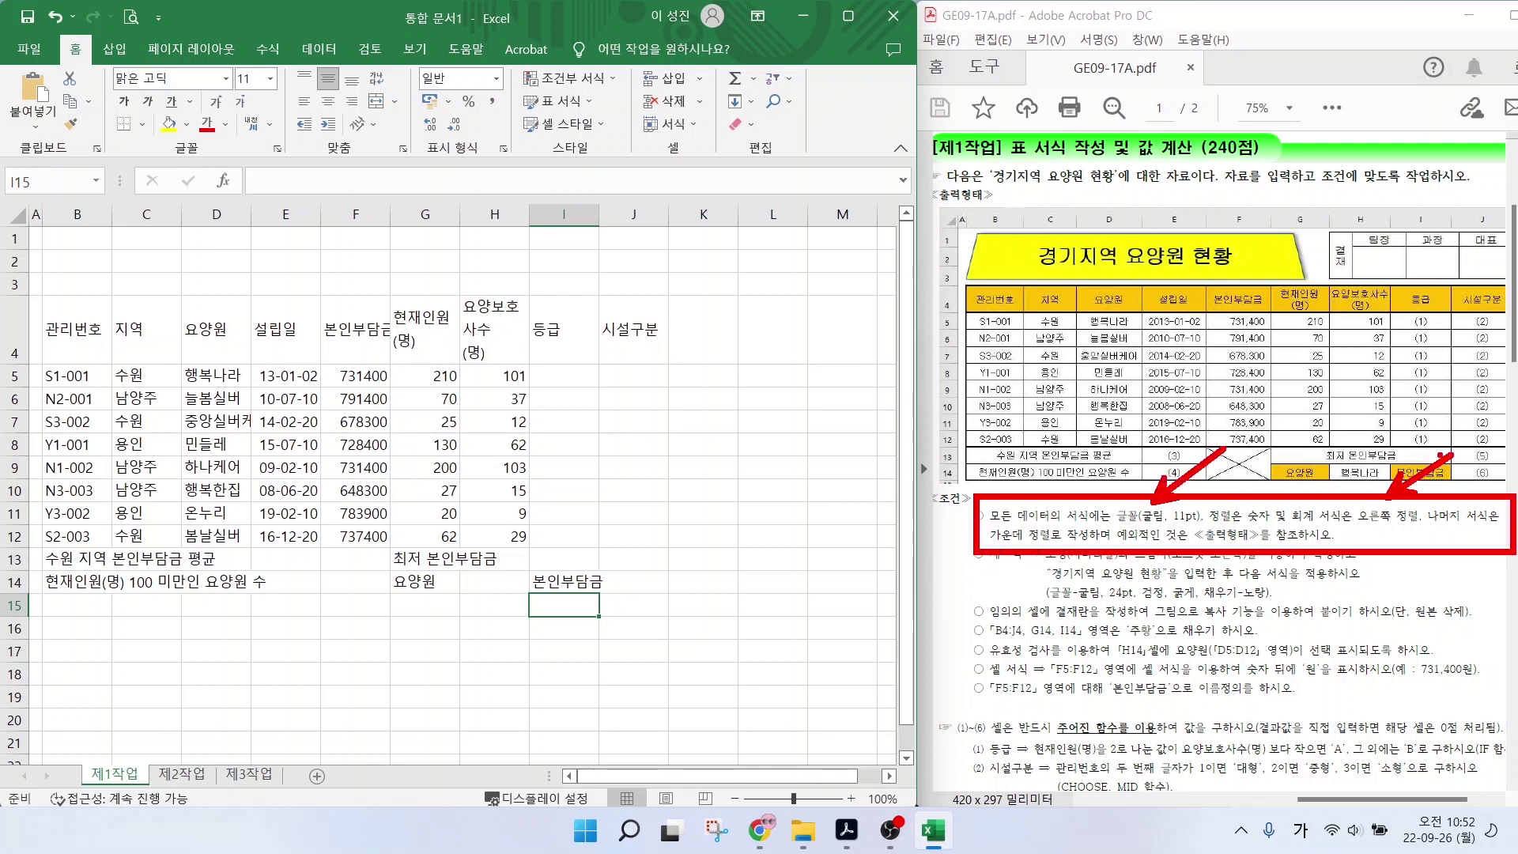
key("Escape")
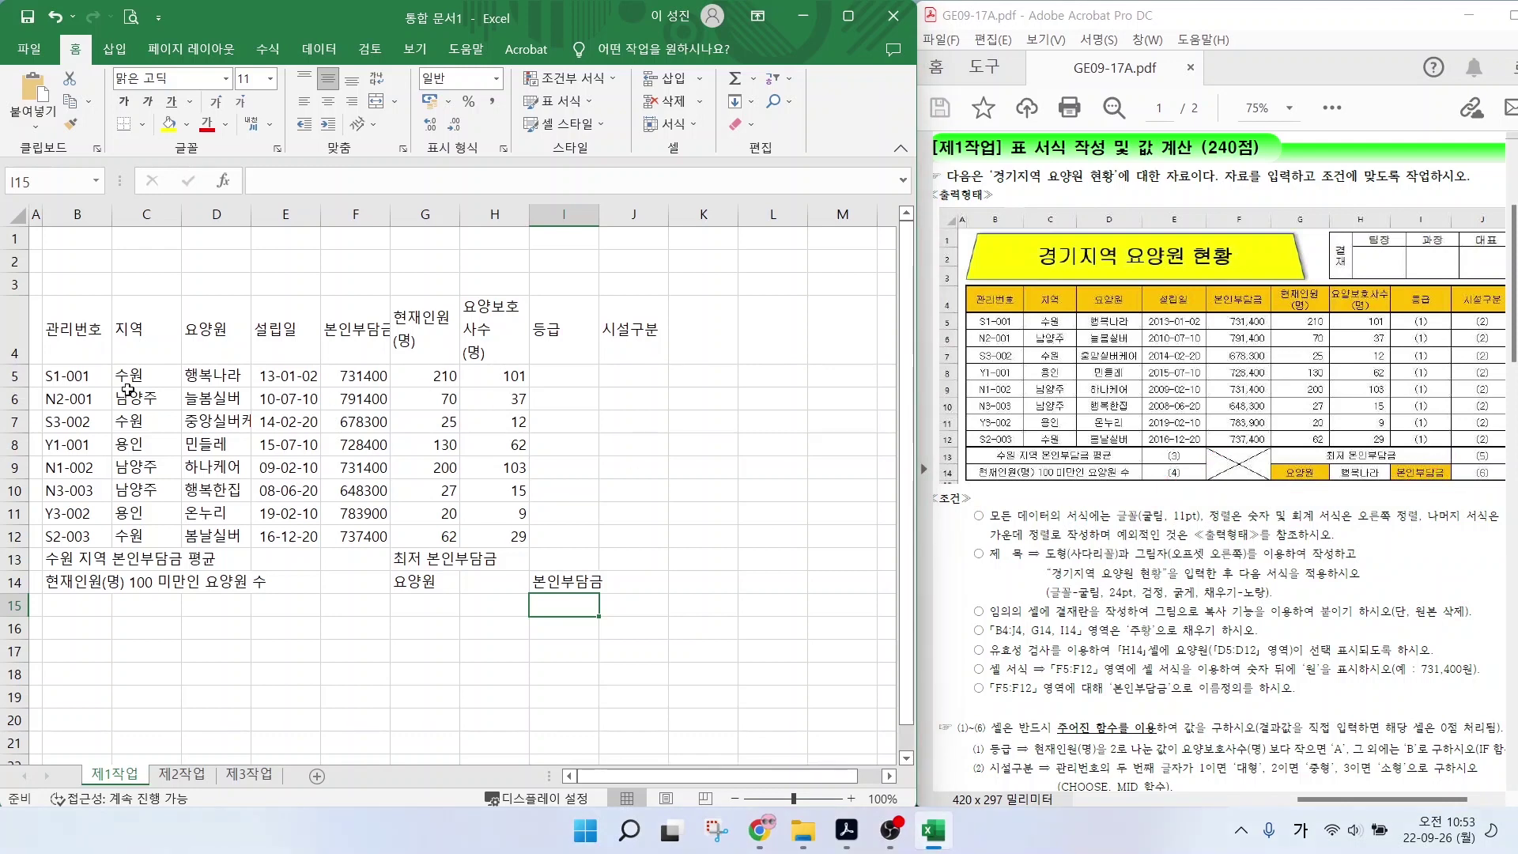
Center the contents of B4:J14 horizontally and set their font to 굴림.
left_click_drag(73, 342, 653, 576)
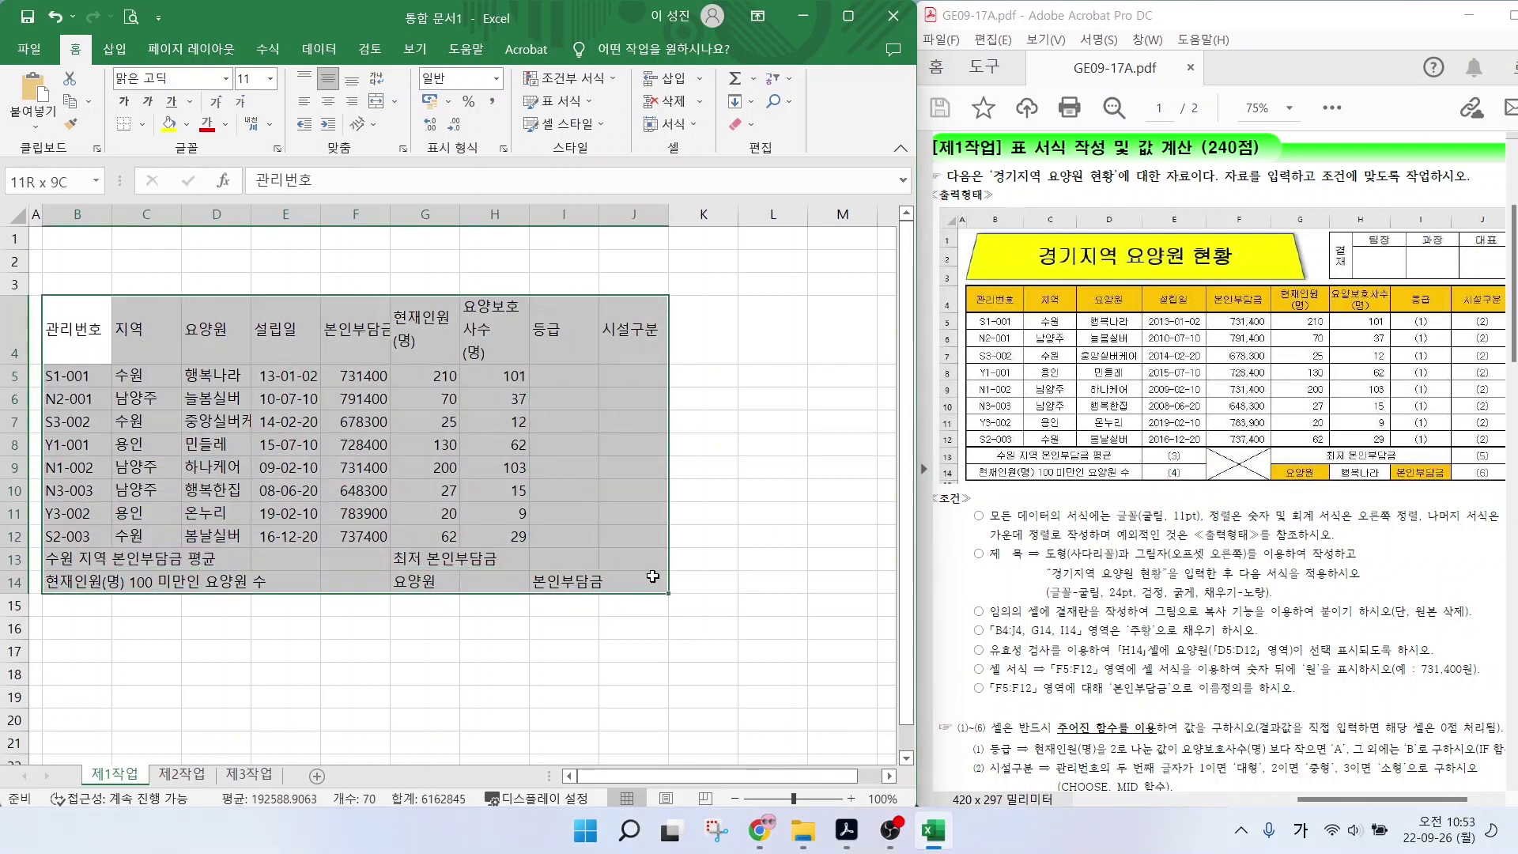
left_click(329, 103)
left_click(166, 78)
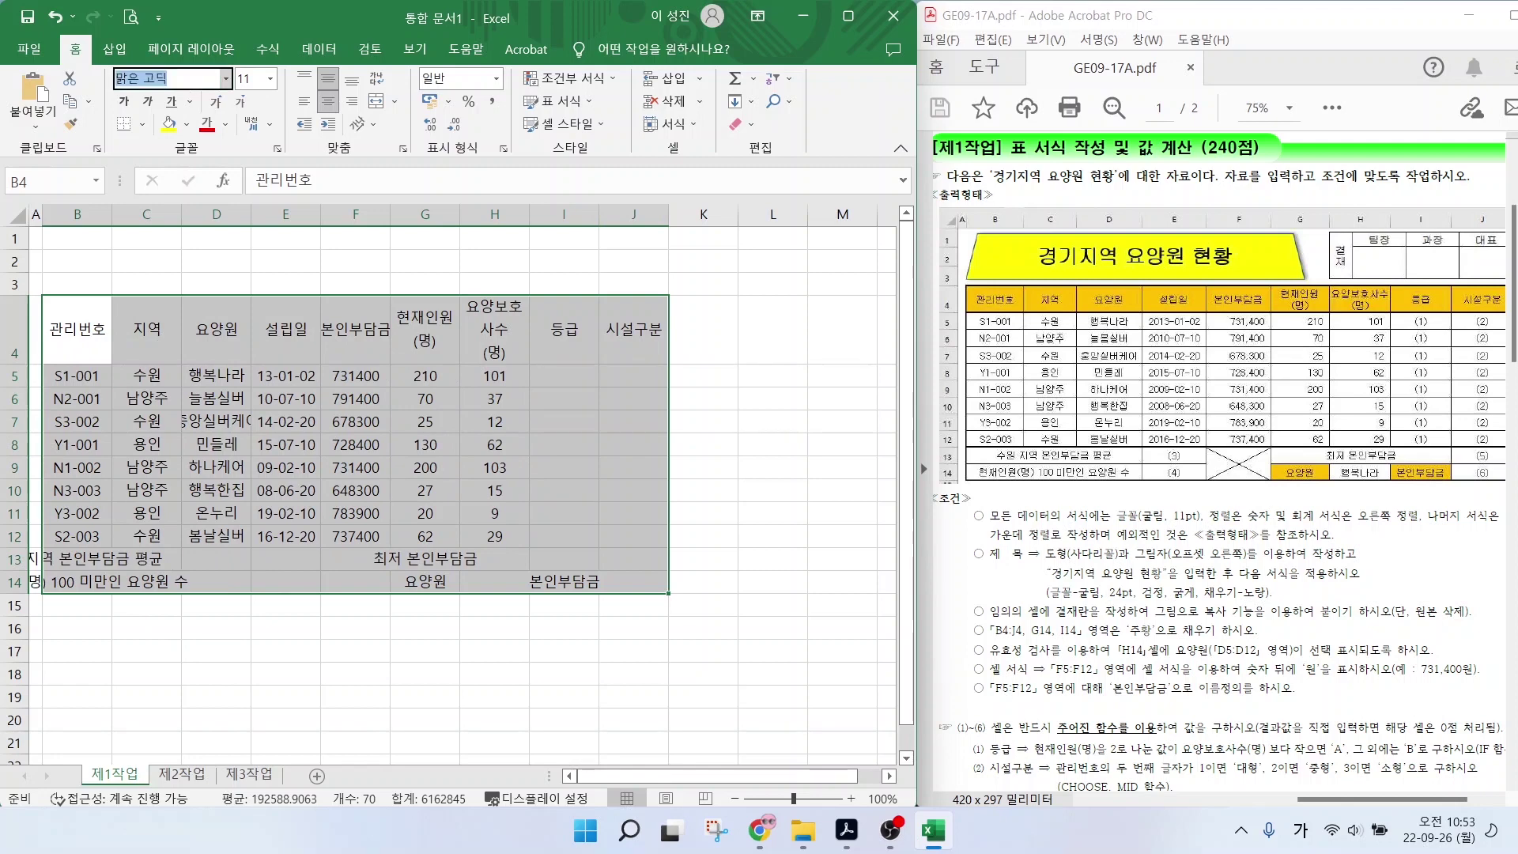
type("ㄱ")
type("굴림")
key("Return")
left_click(448, 409)
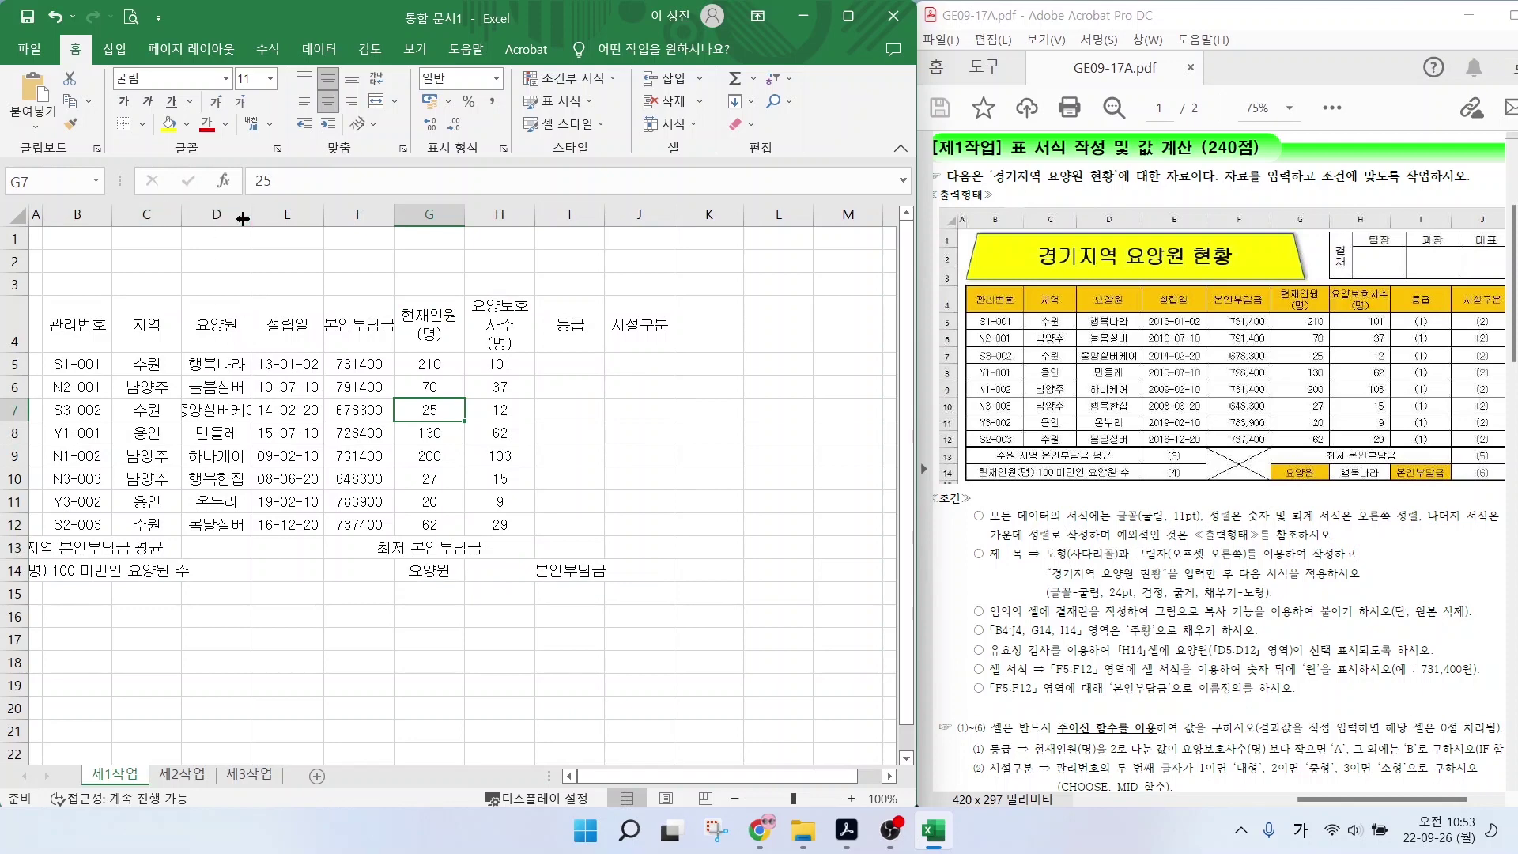
Widen columns D, E, F, H and I so the headers and entries fit in their cells.
left_click_drag(251, 215, 479, 214)
left_click(628, 238)
left_click_drag(619, 215, 739, 214)
Apply all borders to the table range B4:J14.
left_click_drag(78, 328, 791, 570)
left_click(142, 124)
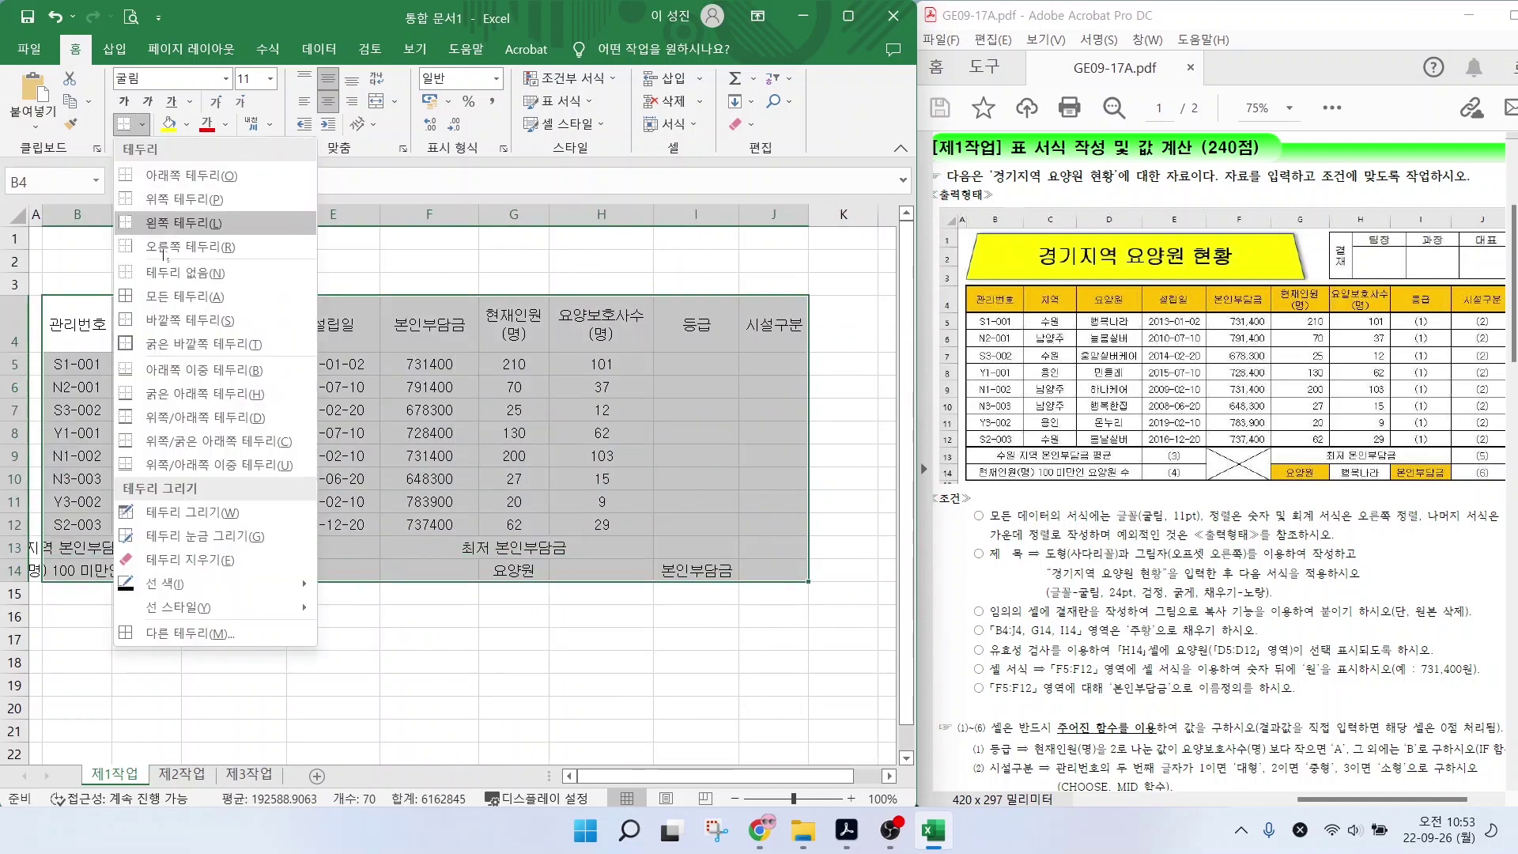
left_click(166, 297)
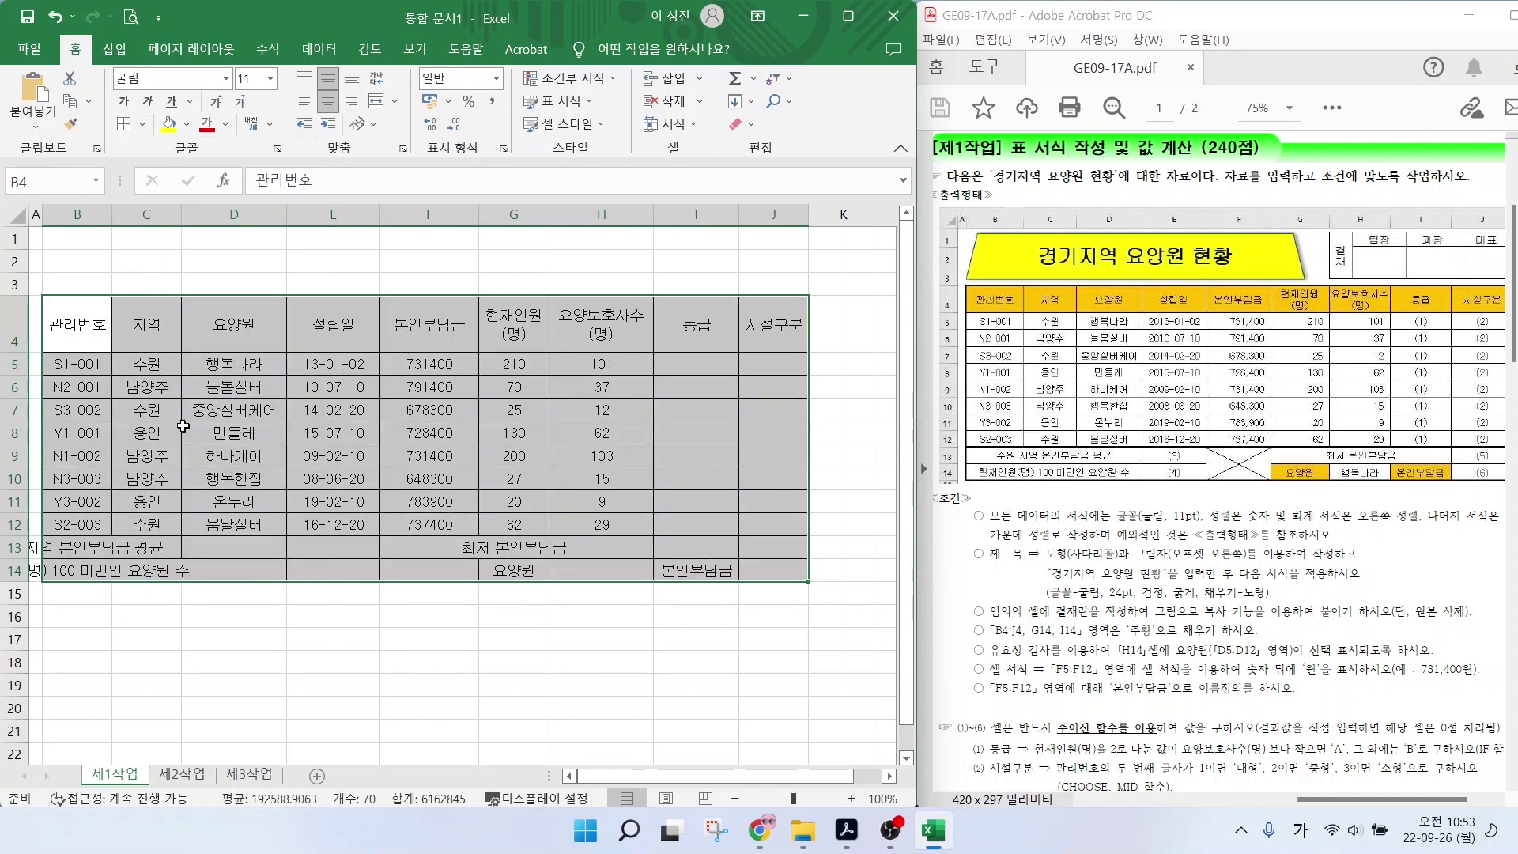
Merge and center the ranges B13:D13, B14:D14, G13:I13 and F13:F14.
left_click_drag(57, 547, 226, 543)
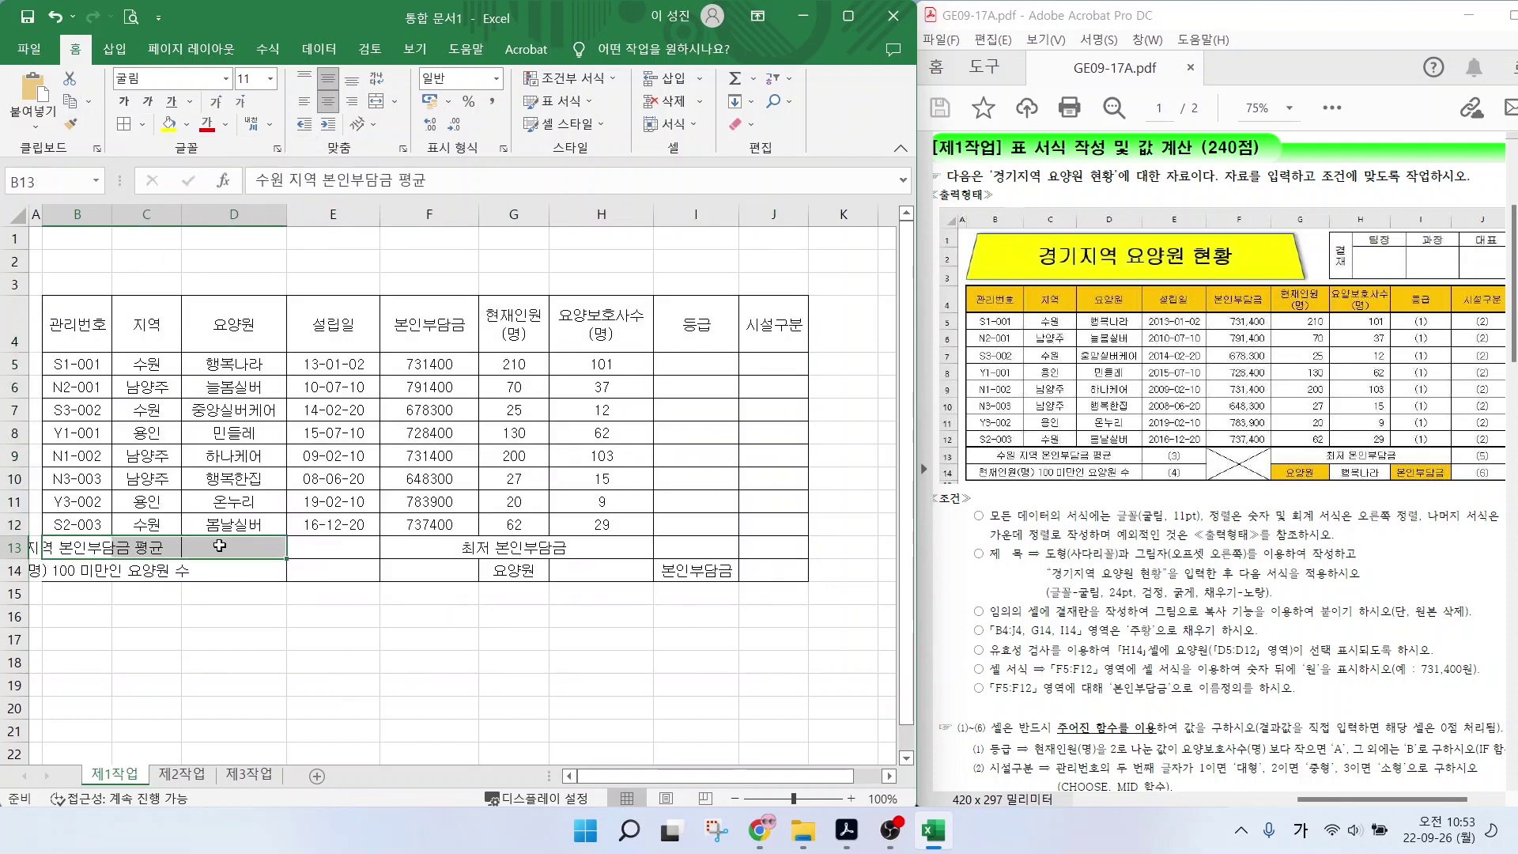
left_click(376, 101)
left_click_drag(70, 576, 237, 571)
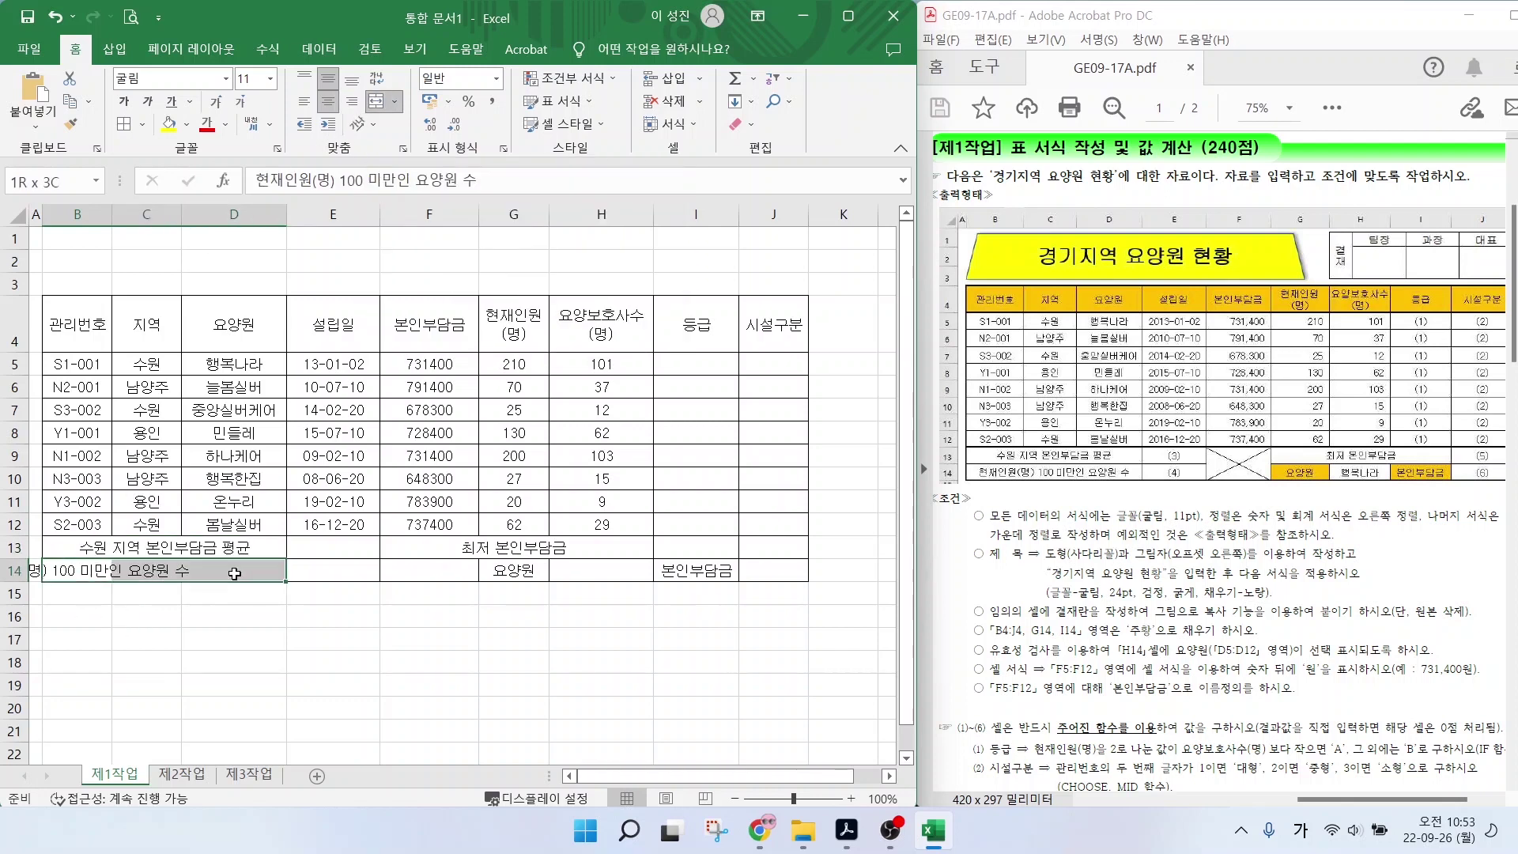
left_click(377, 101)
left_click_drag(506, 547, 696, 547)
left_click(376, 101)
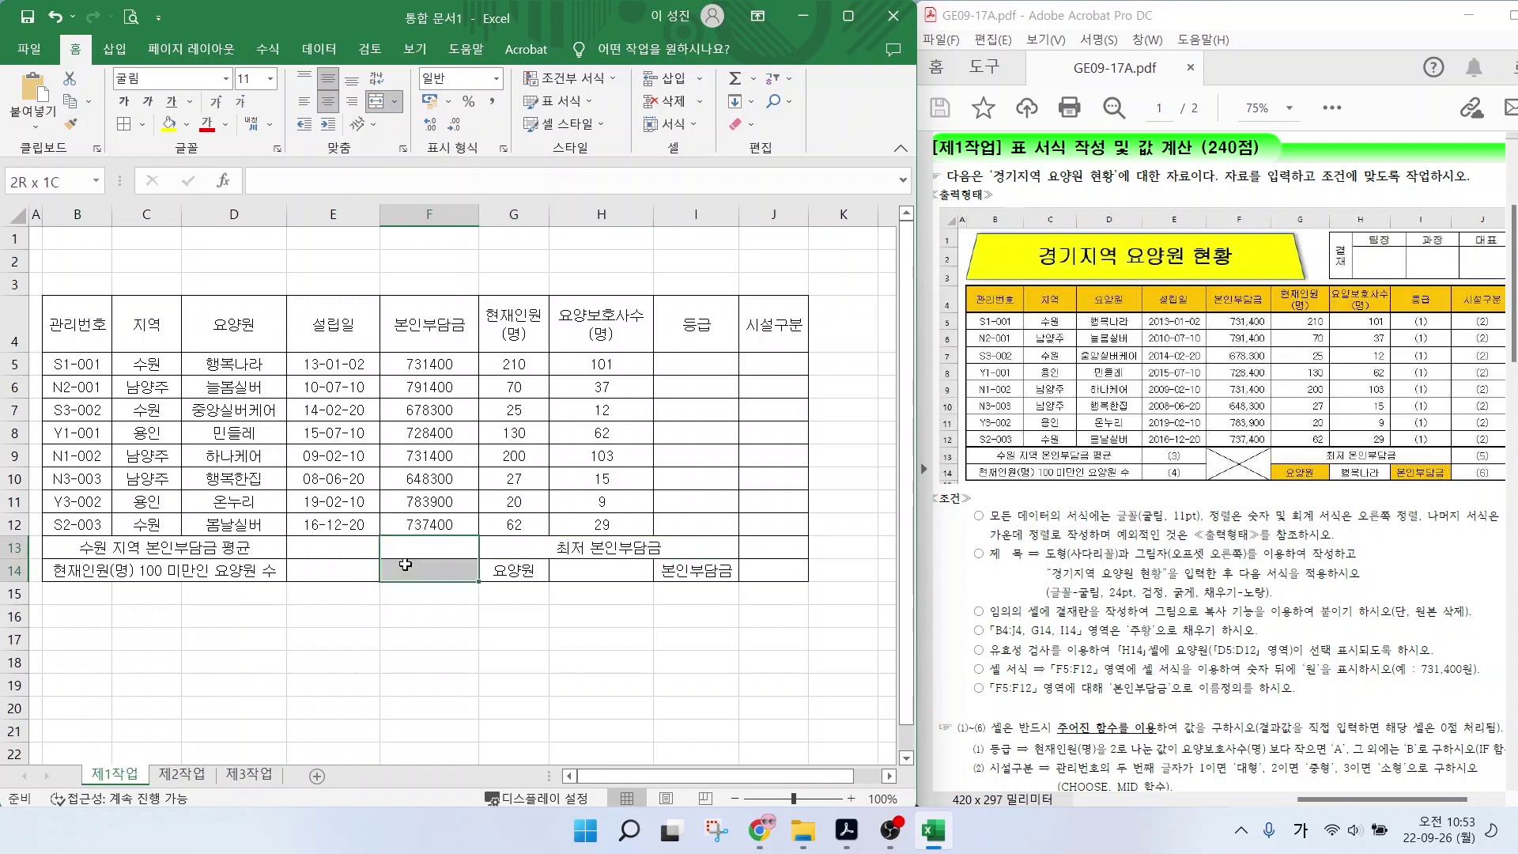
left_click_drag(429, 547, 429, 570)
left_click(376, 101)
left_click(332, 638)
mouse_move(987, 538)
left_mouse_down()
mouse_move(1212, 605)
mouse_move(1358, 610)
left_mouse_up()
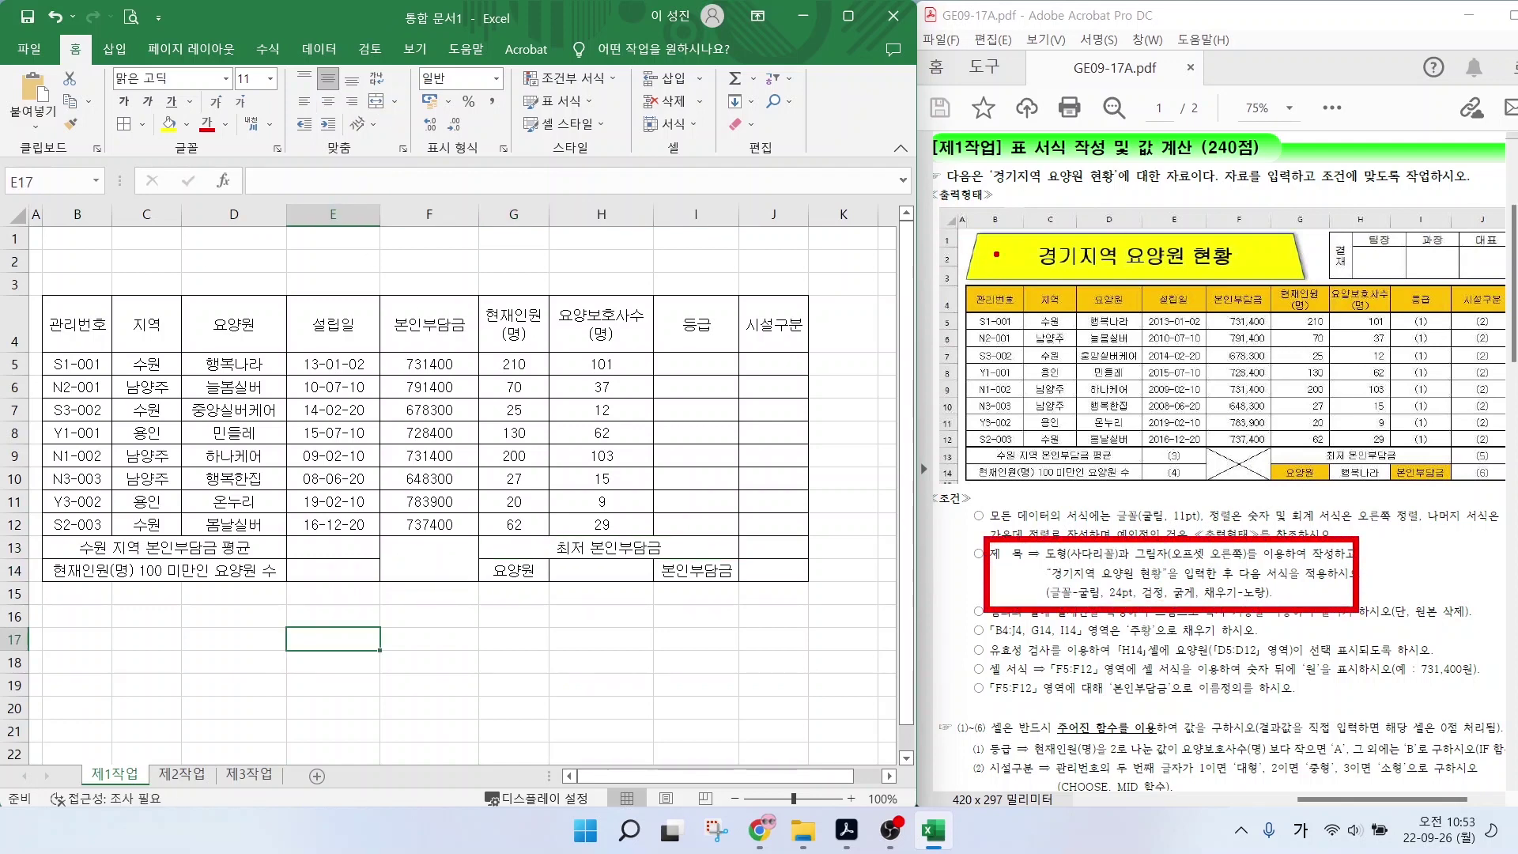
left_click_drag(1001, 241, 943, 196)
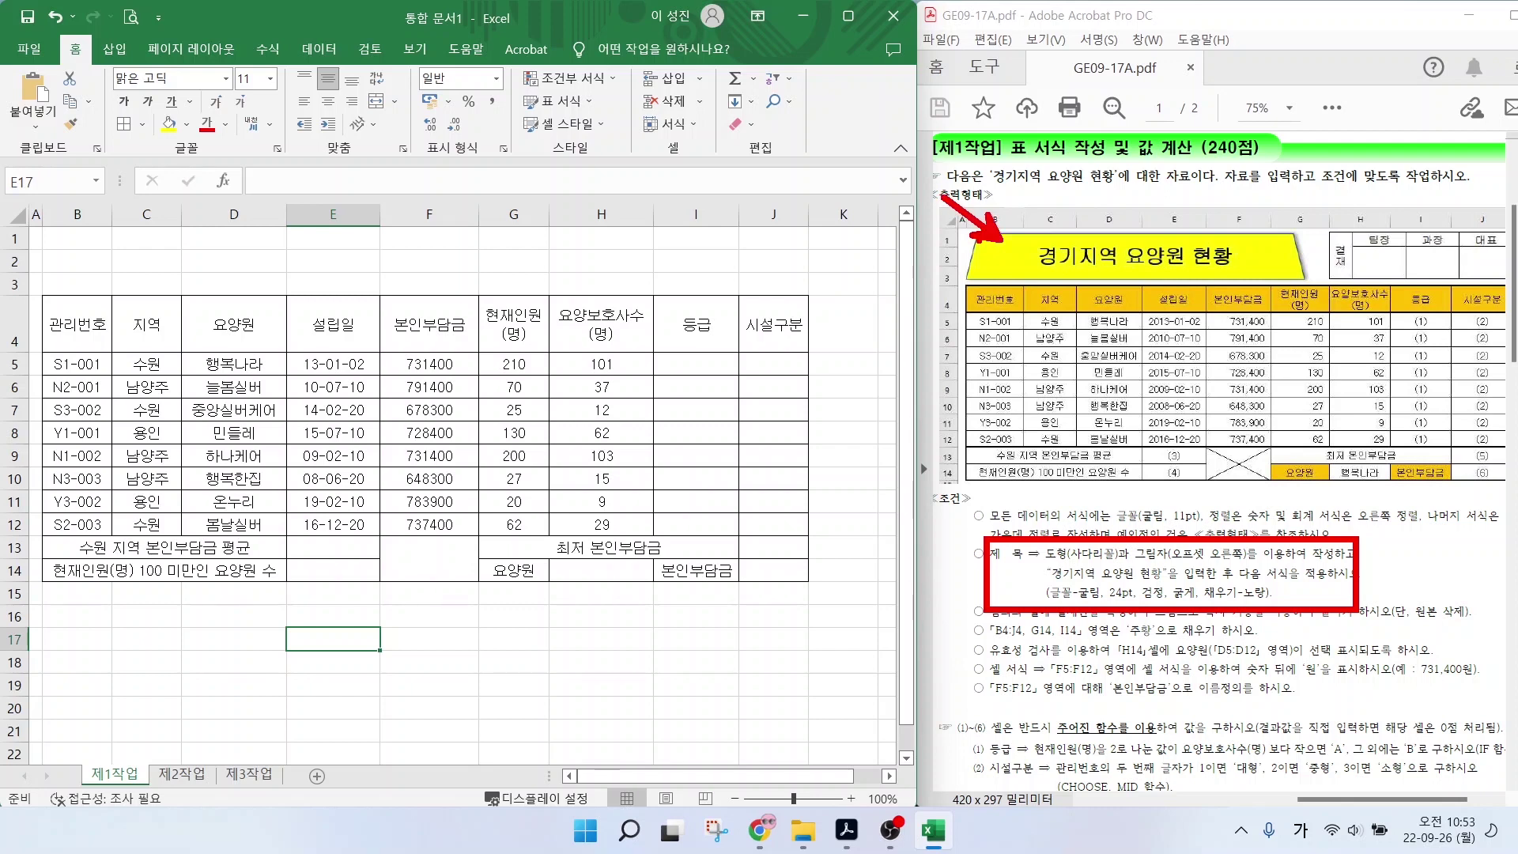
mouse_move(940, 321)
left_mouse_down()
mouse_move(910, 348)
mouse_move(921, 370)
mouse_move(894, 409)
left_mouse_up()
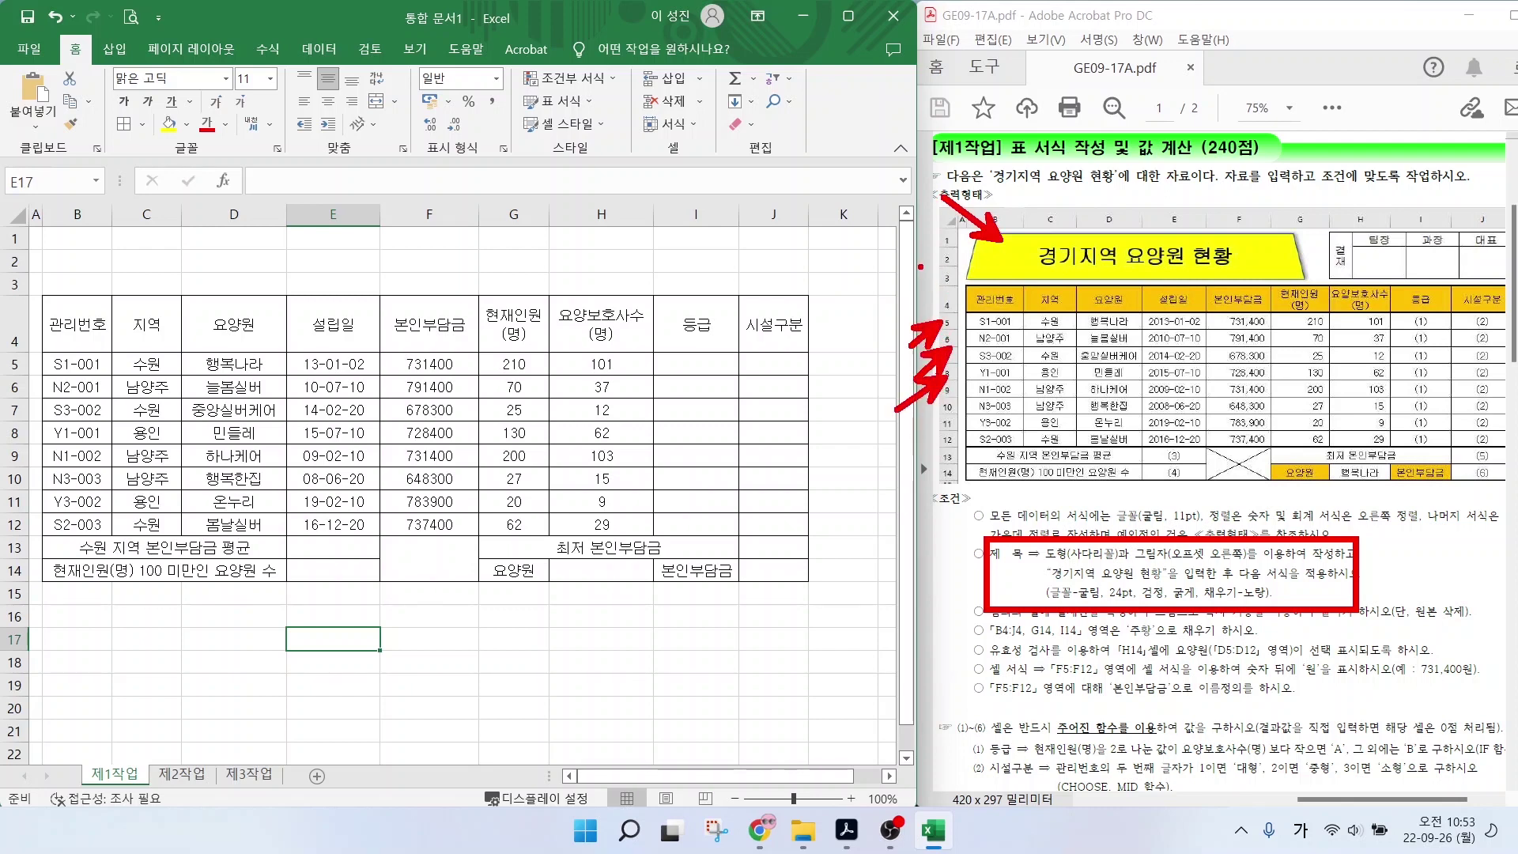
key("Escape")
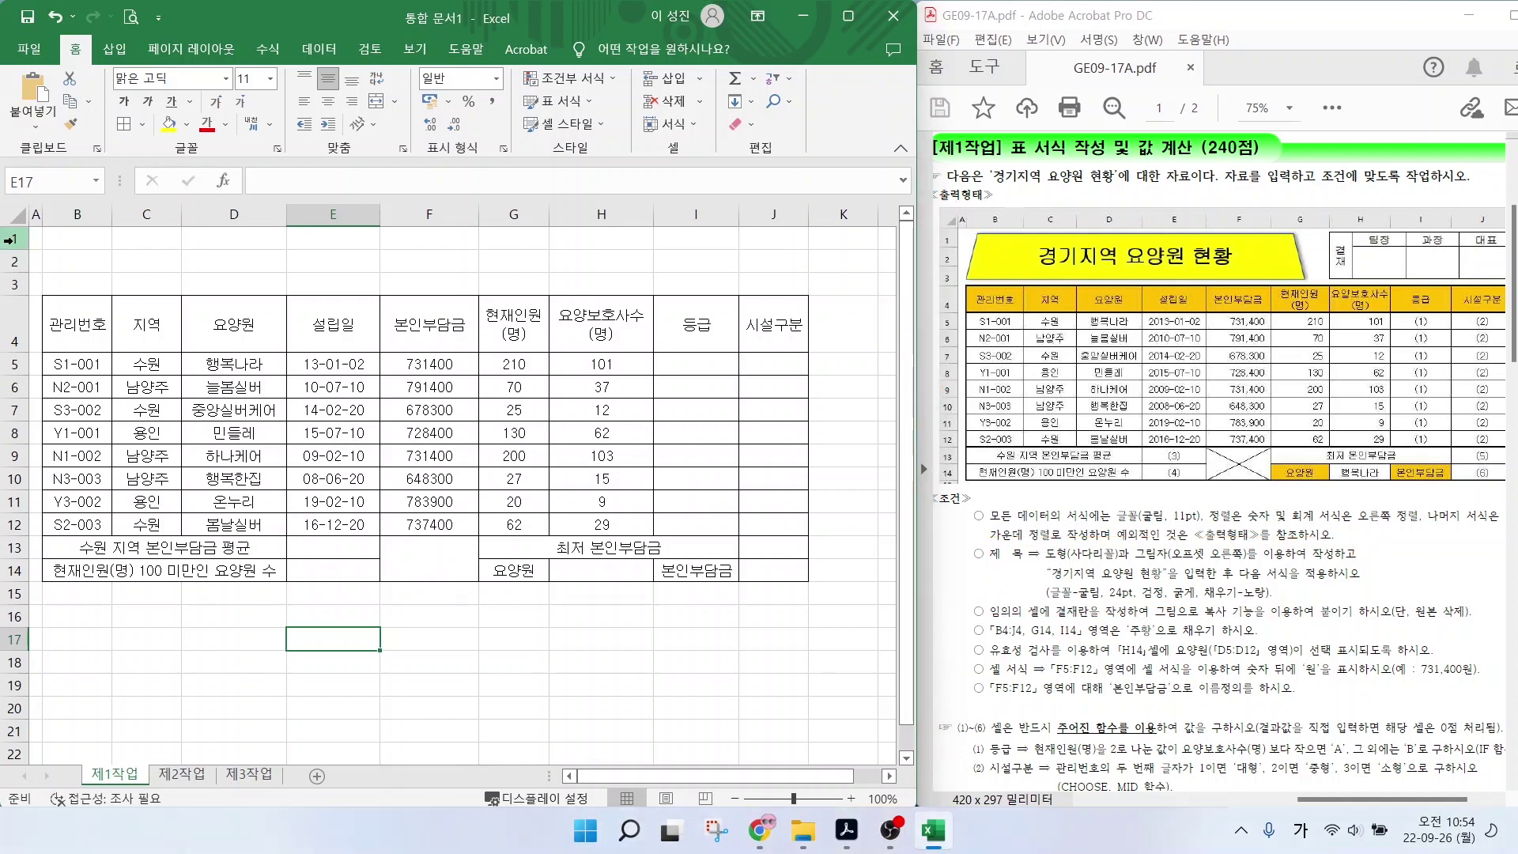
Increase the height of rows 1 to 3 equally to make room for the title.
left_click_drag(14, 238, 13, 283)
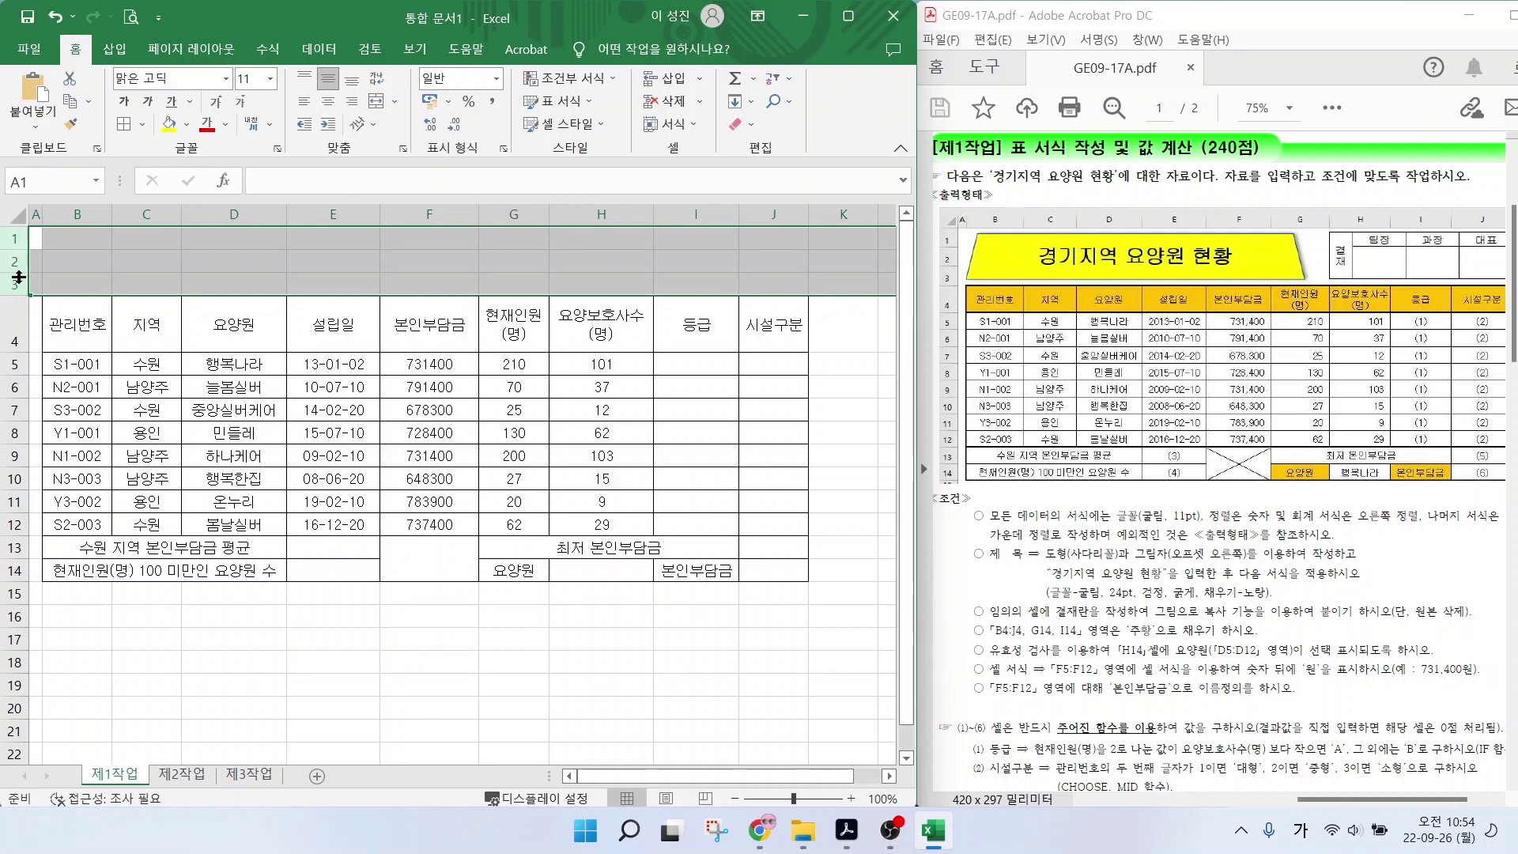
left_click_drag(19, 277, 20, 298)
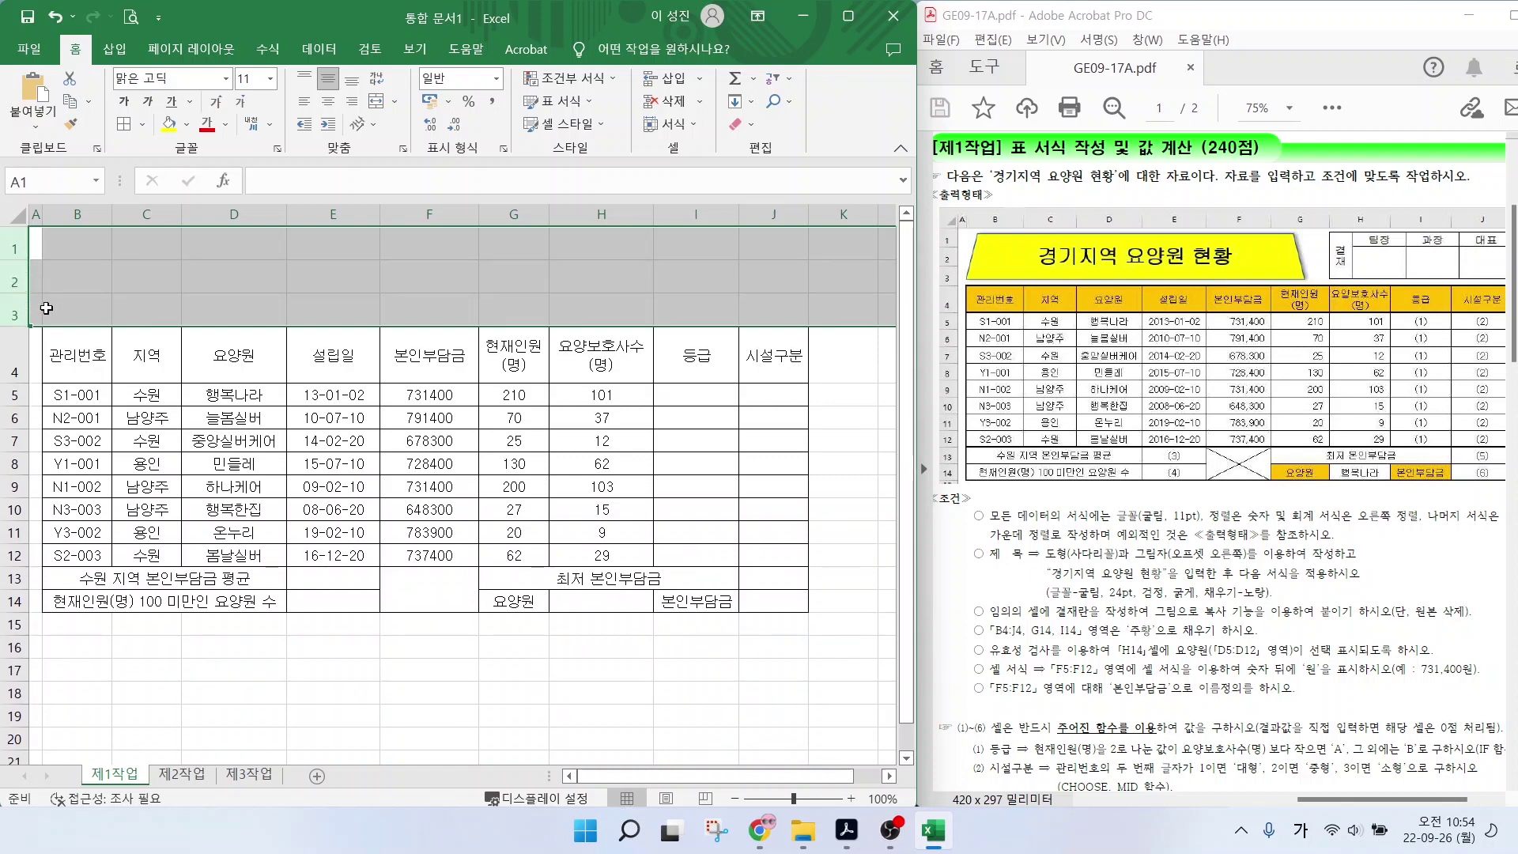
left_click(168, 392)
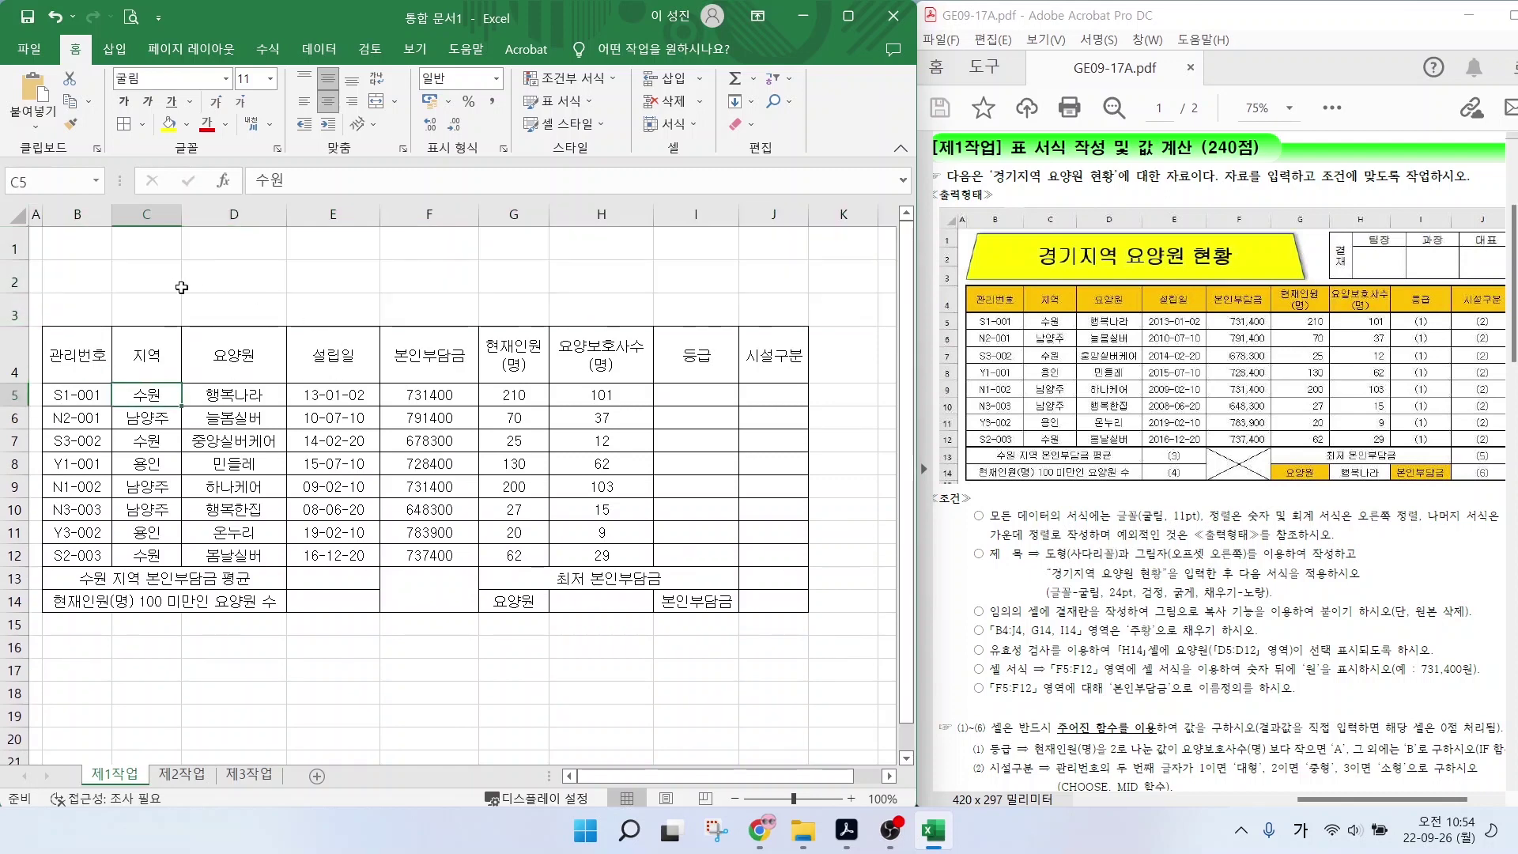
Widen columns C, D and E slightly.
left_click_drag(181, 214, 195, 214)
left_click_drag(300, 214, 307, 214)
left_click_drag(400, 215, 429, 216)
Draw a trapezoid shape over rows 1 to 3 from column B to G and enter 경기지역 요양원 현황 in it.
left_click(250, 276)
left_click(115, 49)
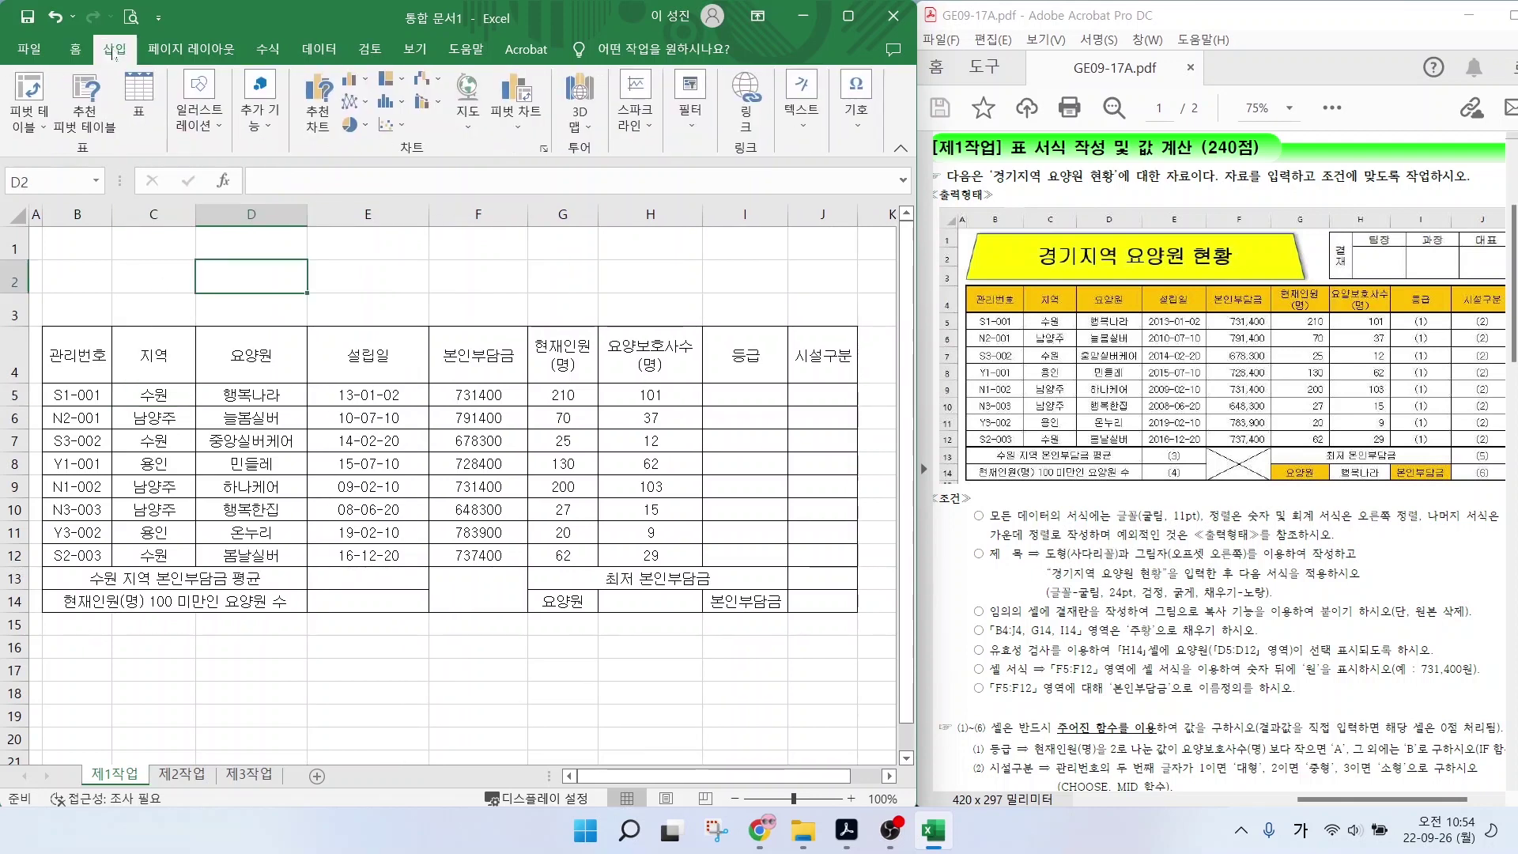
left_click(199, 110)
left_click(237, 193)
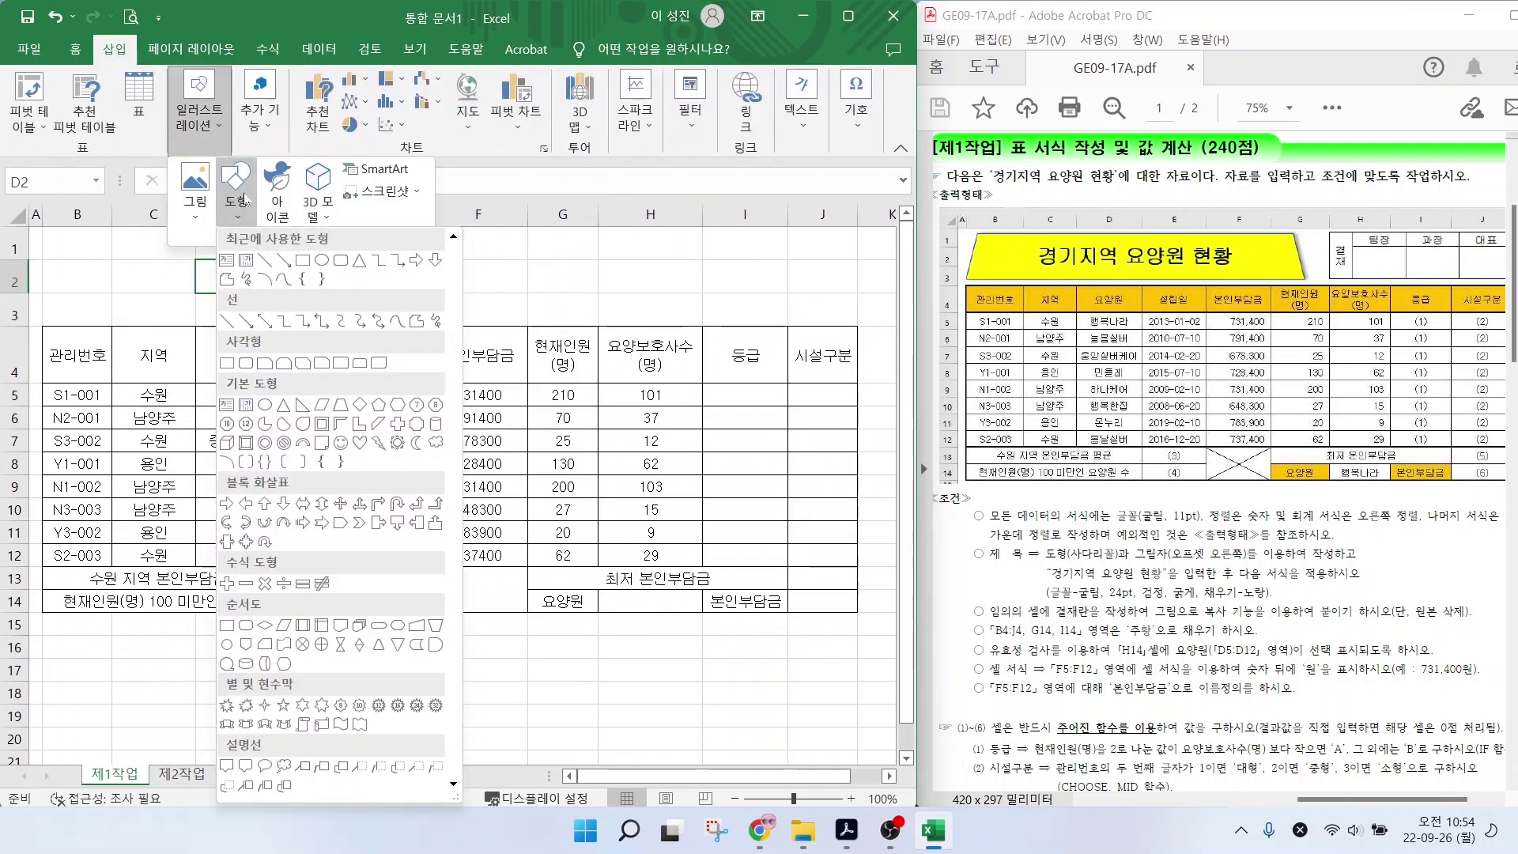
left_click(341, 365)
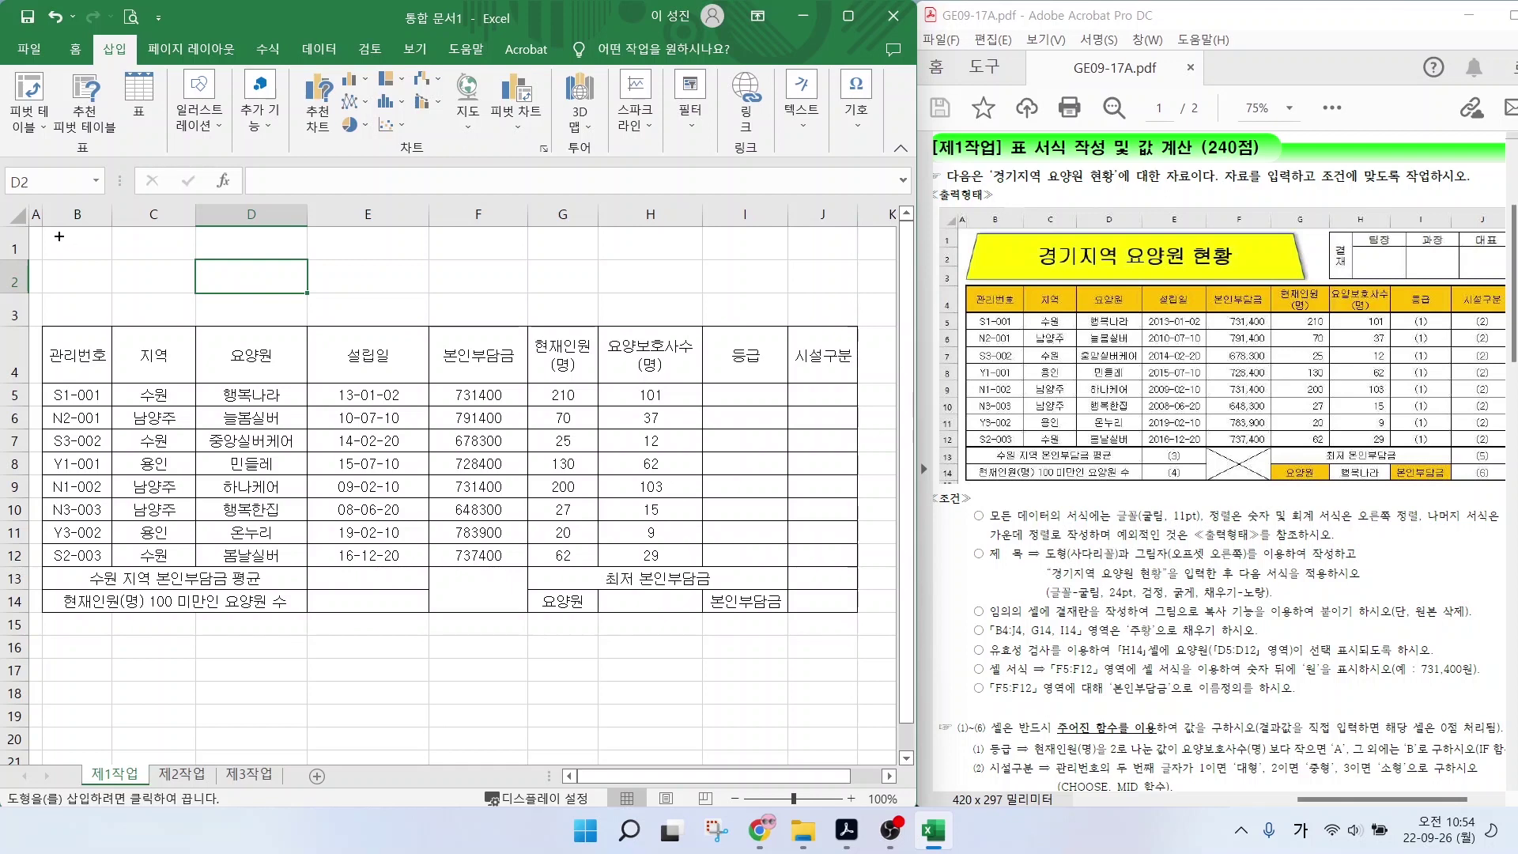
left_click_drag(52, 235, 553, 314)
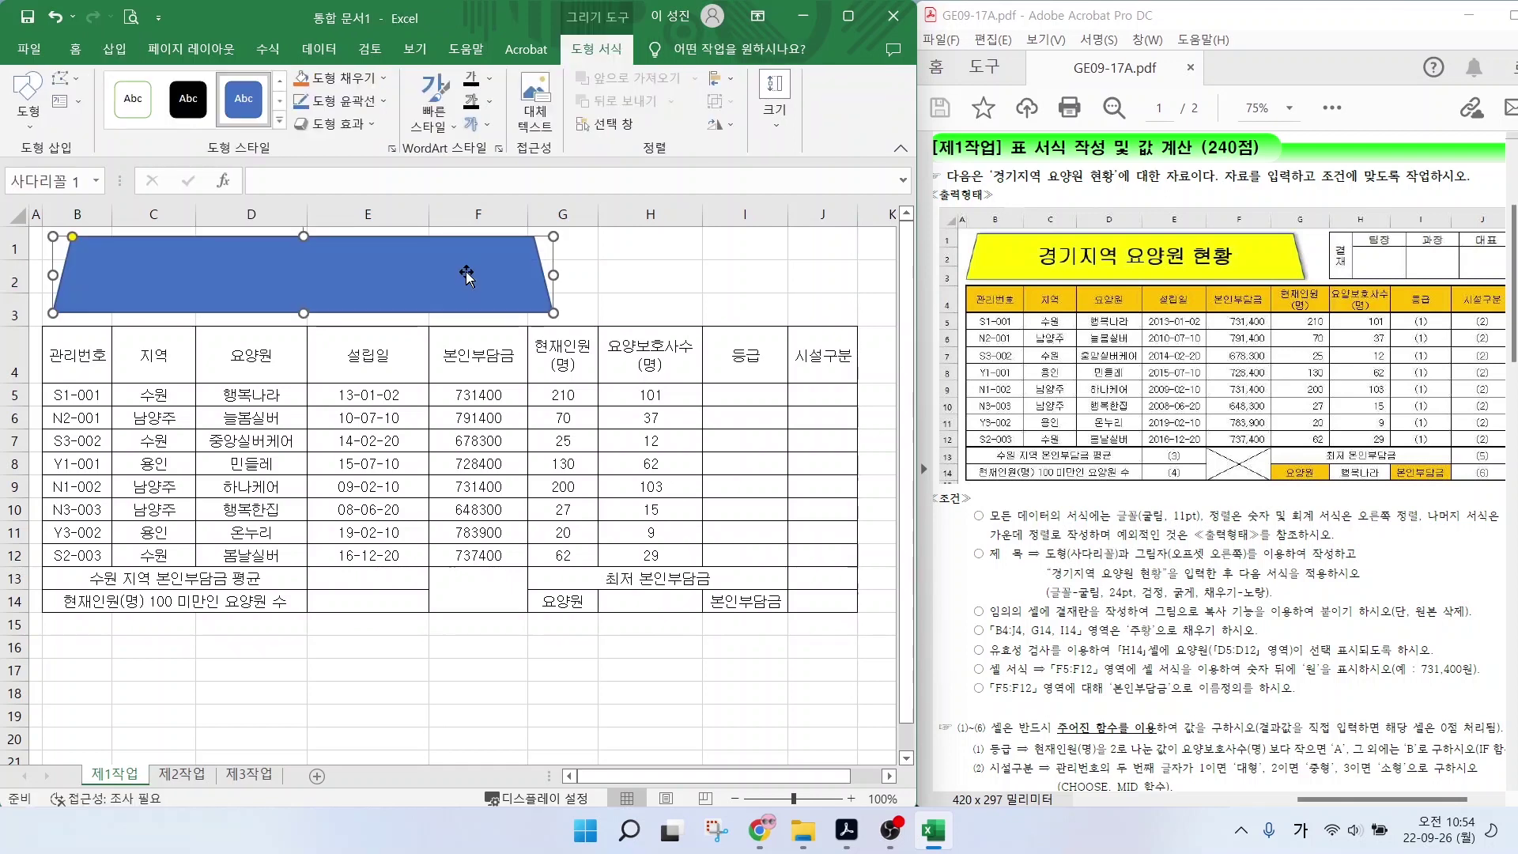
type("경기지역 요양원 현황")
key("Escape")
key("Escape")
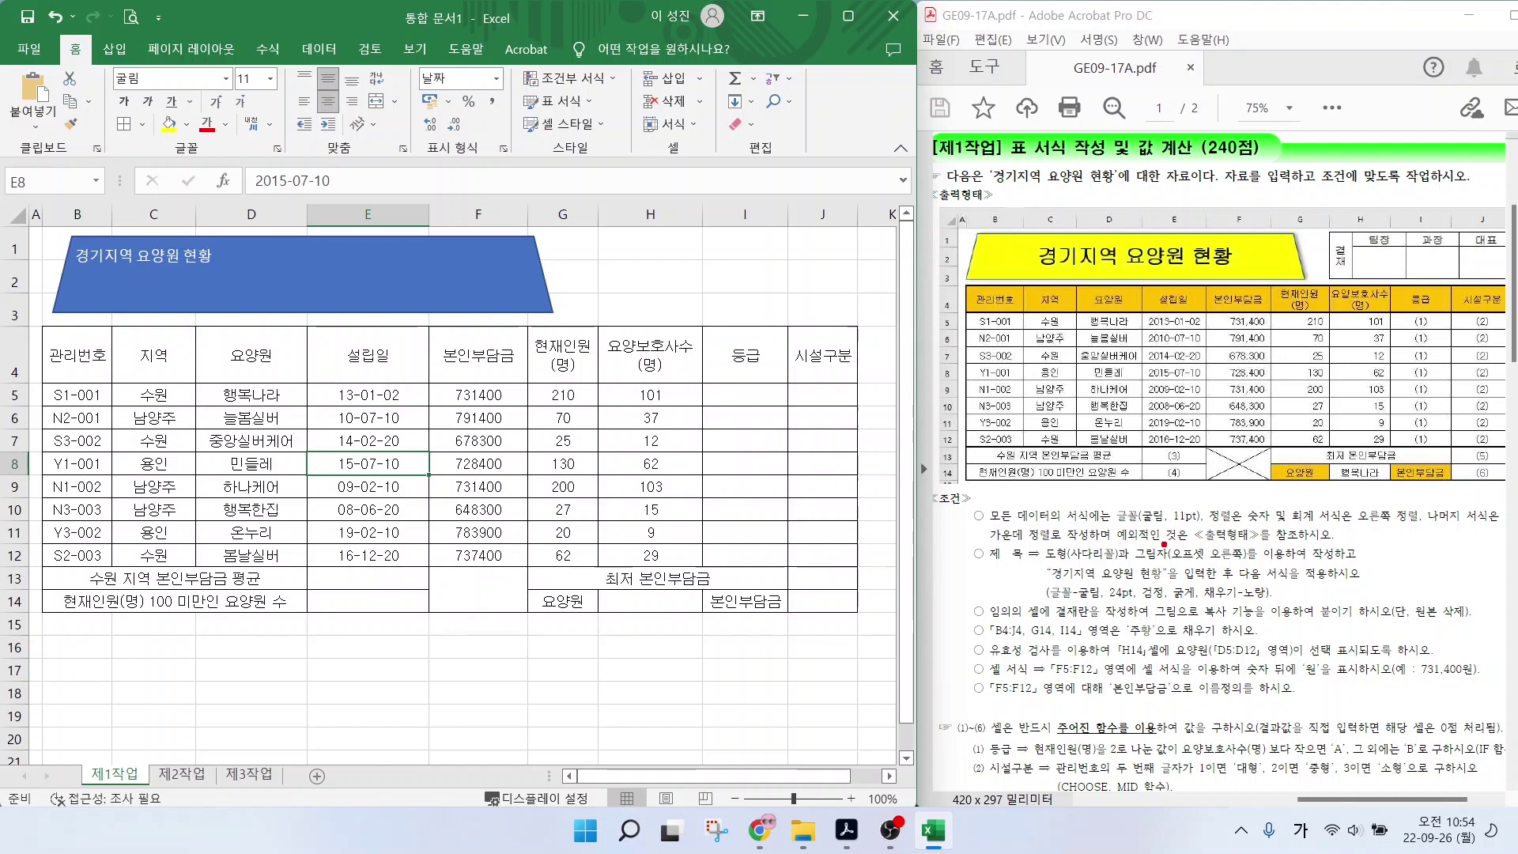
left_click_drag(1163, 544, 1214, 495)
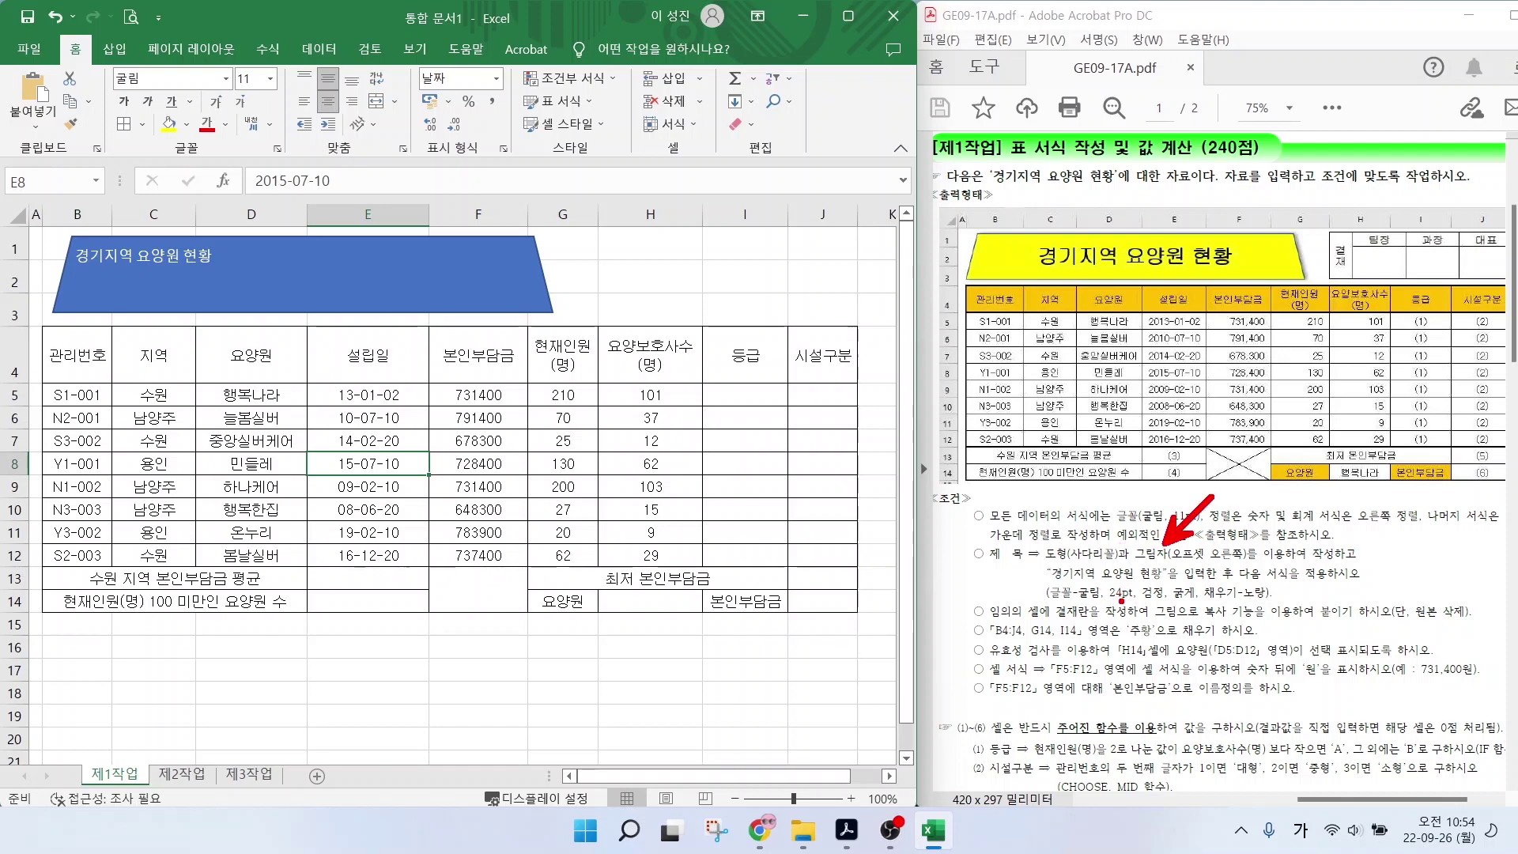
mouse_move(1108, 604)
left_mouse_down()
mouse_move(1141, 640)
mouse_move(1211, 642)
left_mouse_up()
key("Escape")
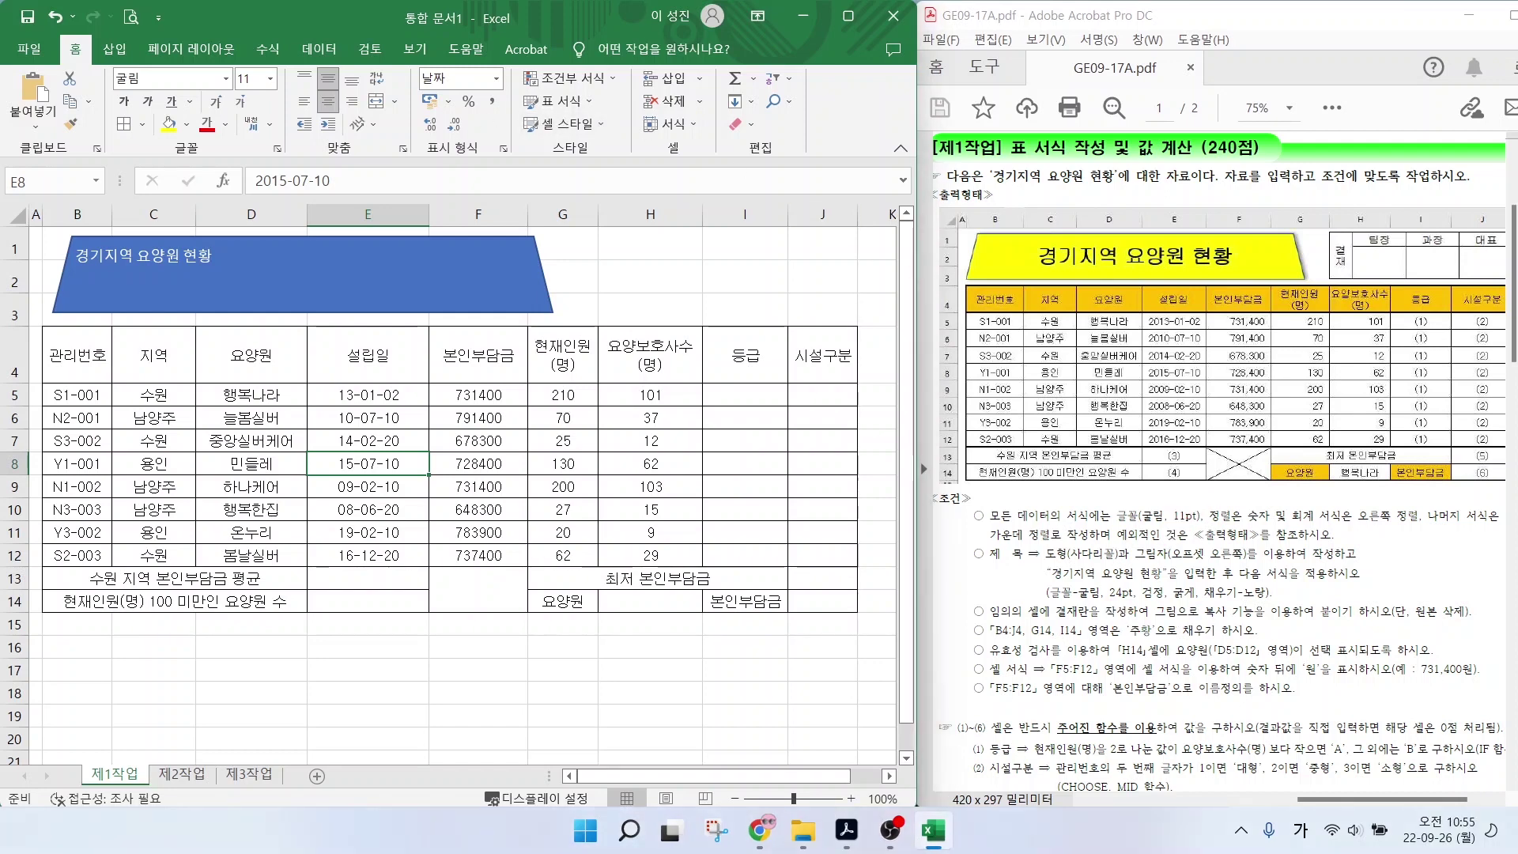
Set the trapezoid title's font to 굴림 at 24 pt.
left_click(301, 276)
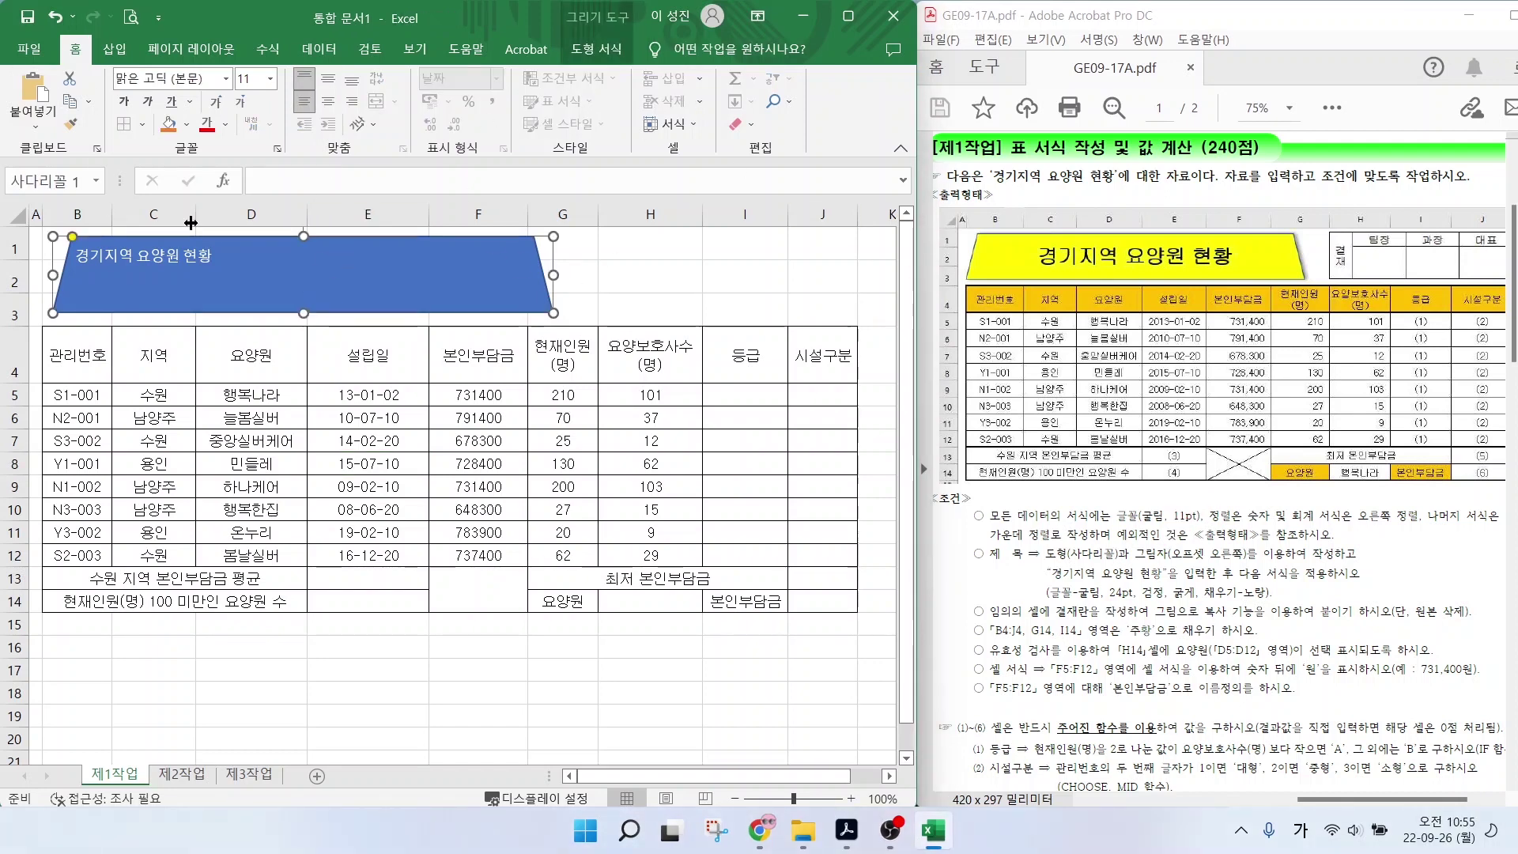
left_click(145, 80)
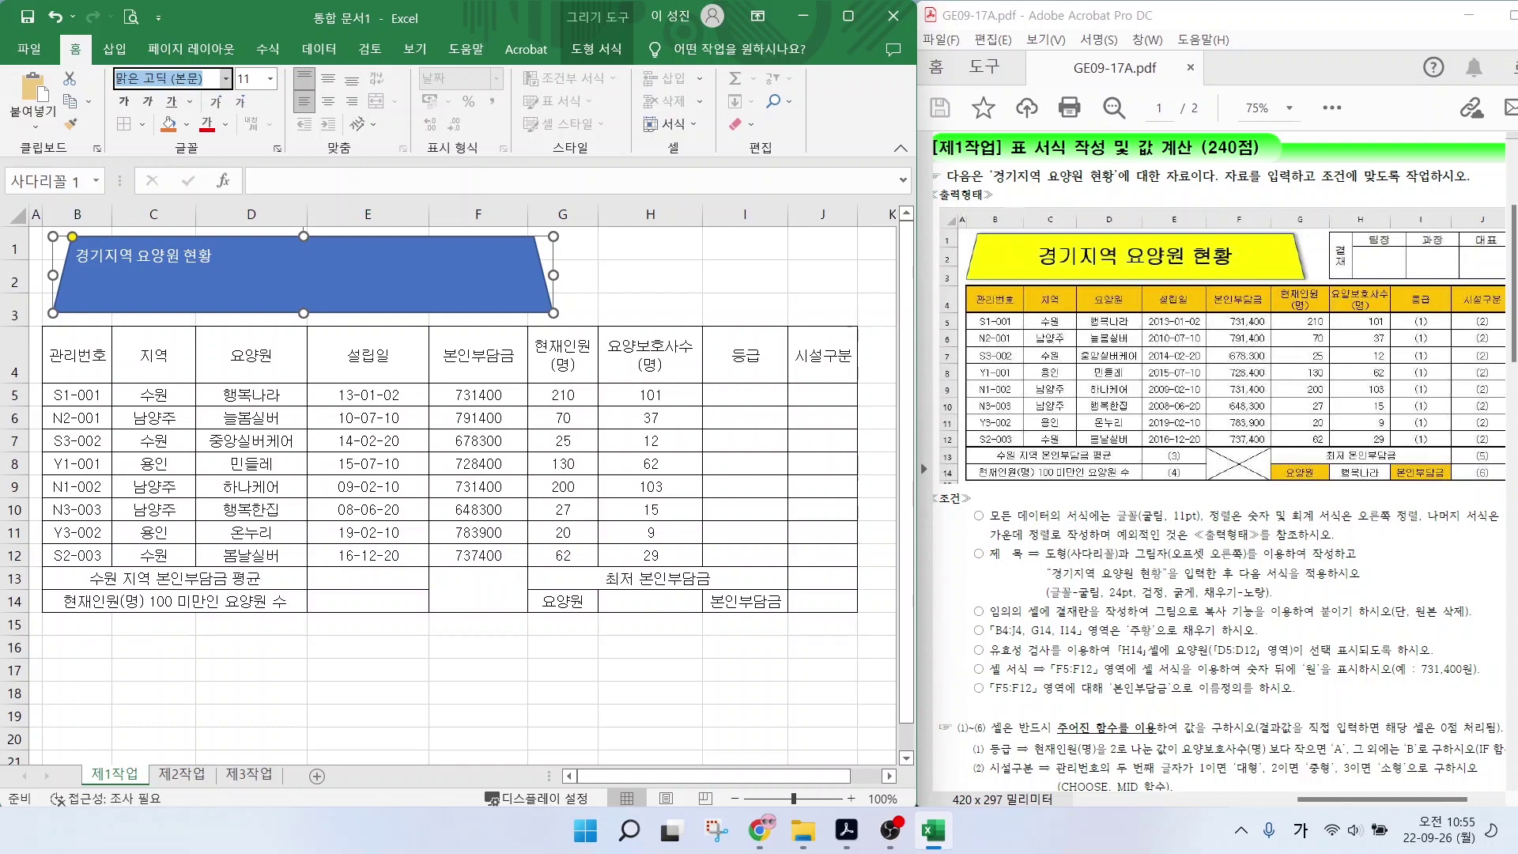
type("굴림")
key("Tab")
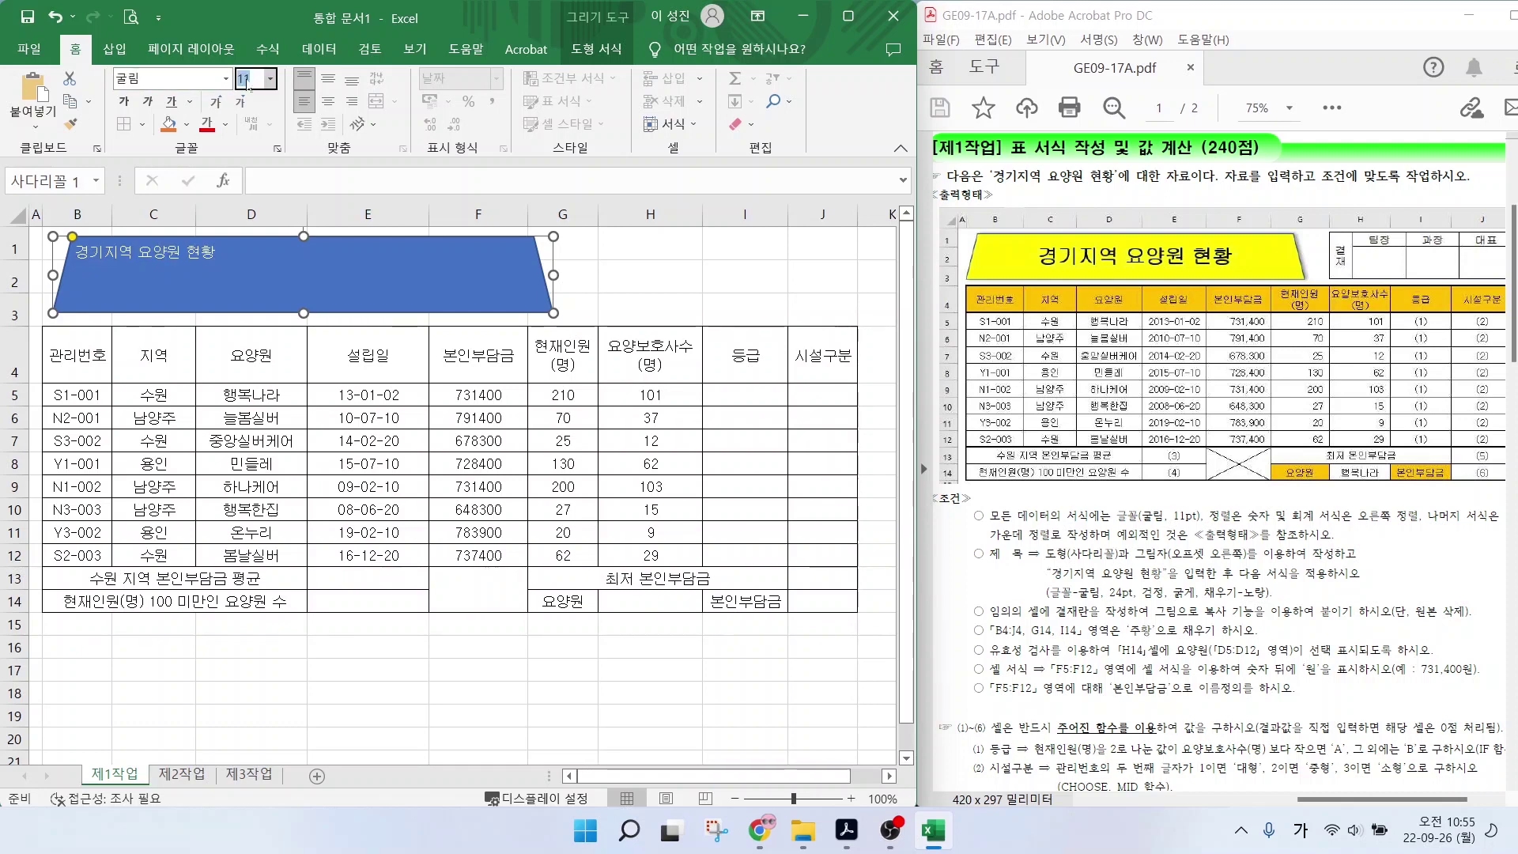
type("24")
key("Return")
Make the trapezoid title bold and black, and center it vertically and horizontally within the shape.
left_click(124, 101)
left_click(226, 124)
left_click(225, 187)
left_click(328, 79)
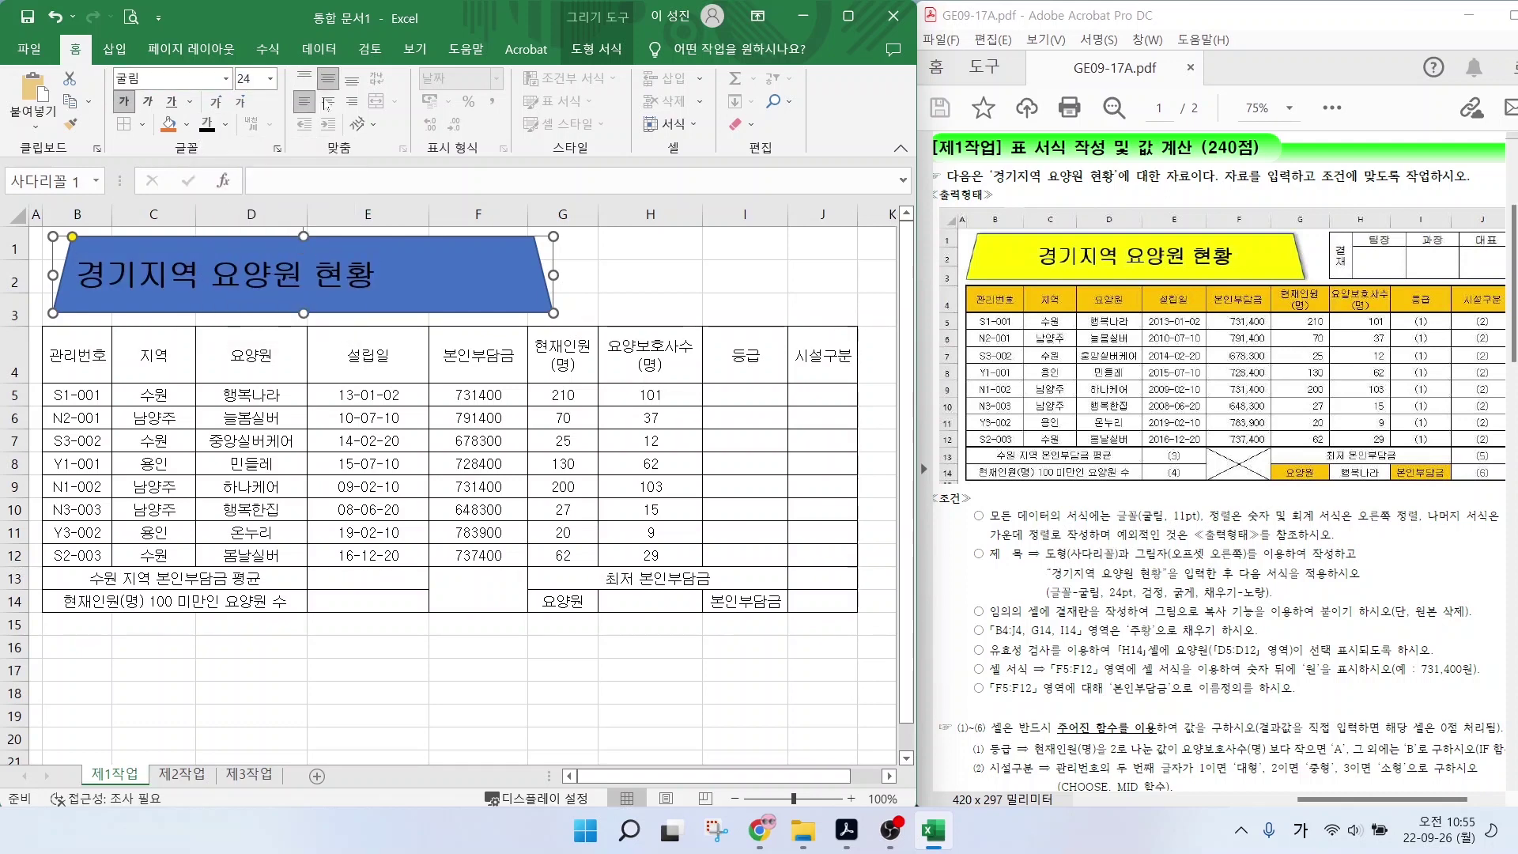
left_click(328, 101)
mouse_move(607, 69)
left_mouse_down()
mouse_move(621, 80)
mouse_move(593, 84)
mouse_move(636, 40)
left_mouse_up()
left_click_drag(660, 120, 621, 69)
left_click_drag(618, 81, 635, 75)
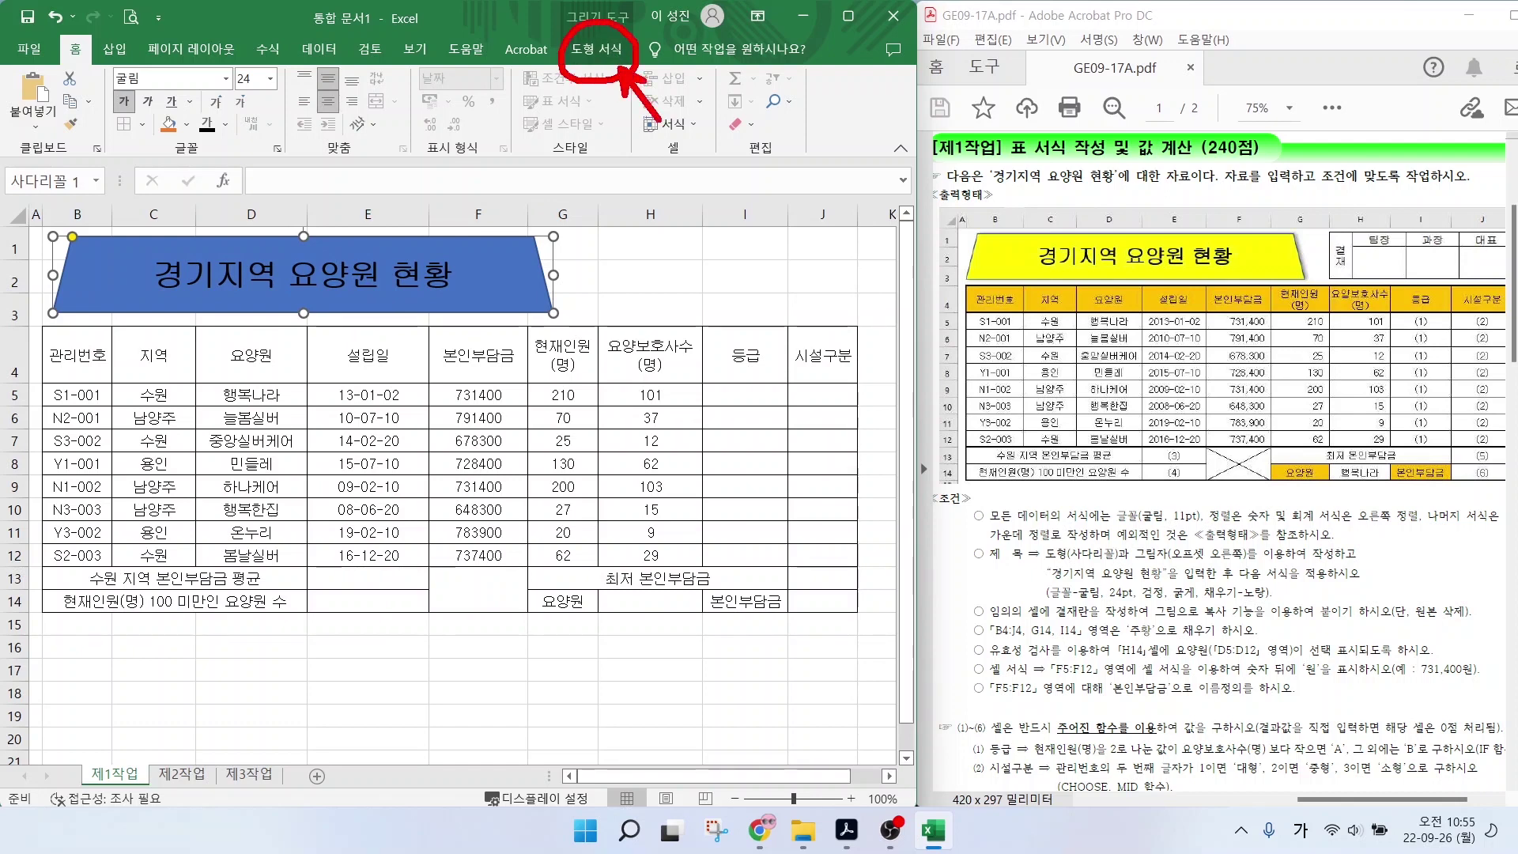
Fill the title trapezoid with yellow and give it the outer shadow 오프셋: 오른쪽.
left_click(596, 49)
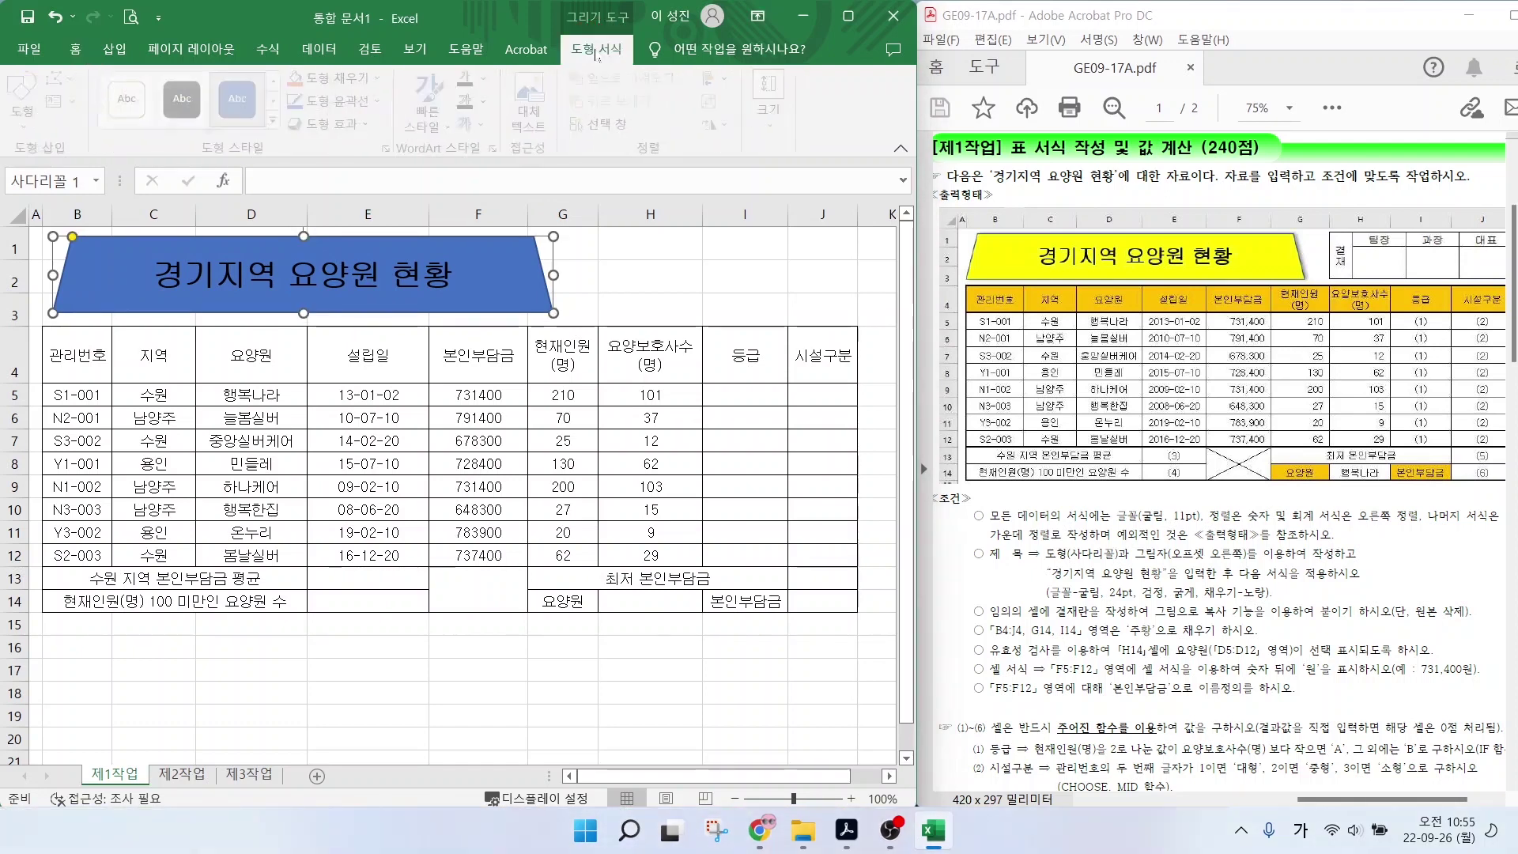
left_click(338, 78)
left_click(347, 254)
left_click(336, 123)
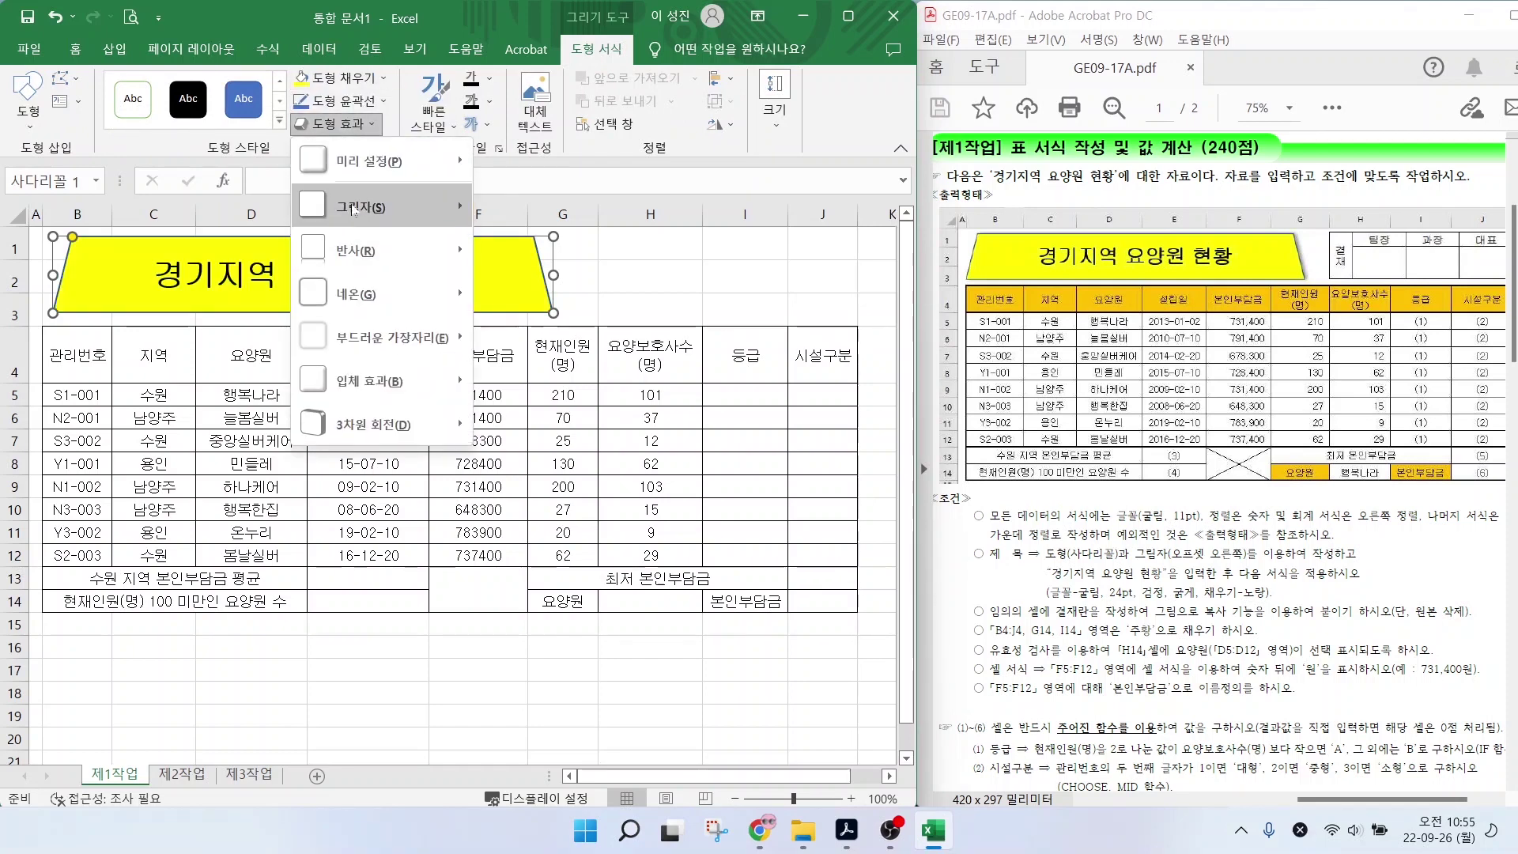
mouse_move(355, 210)
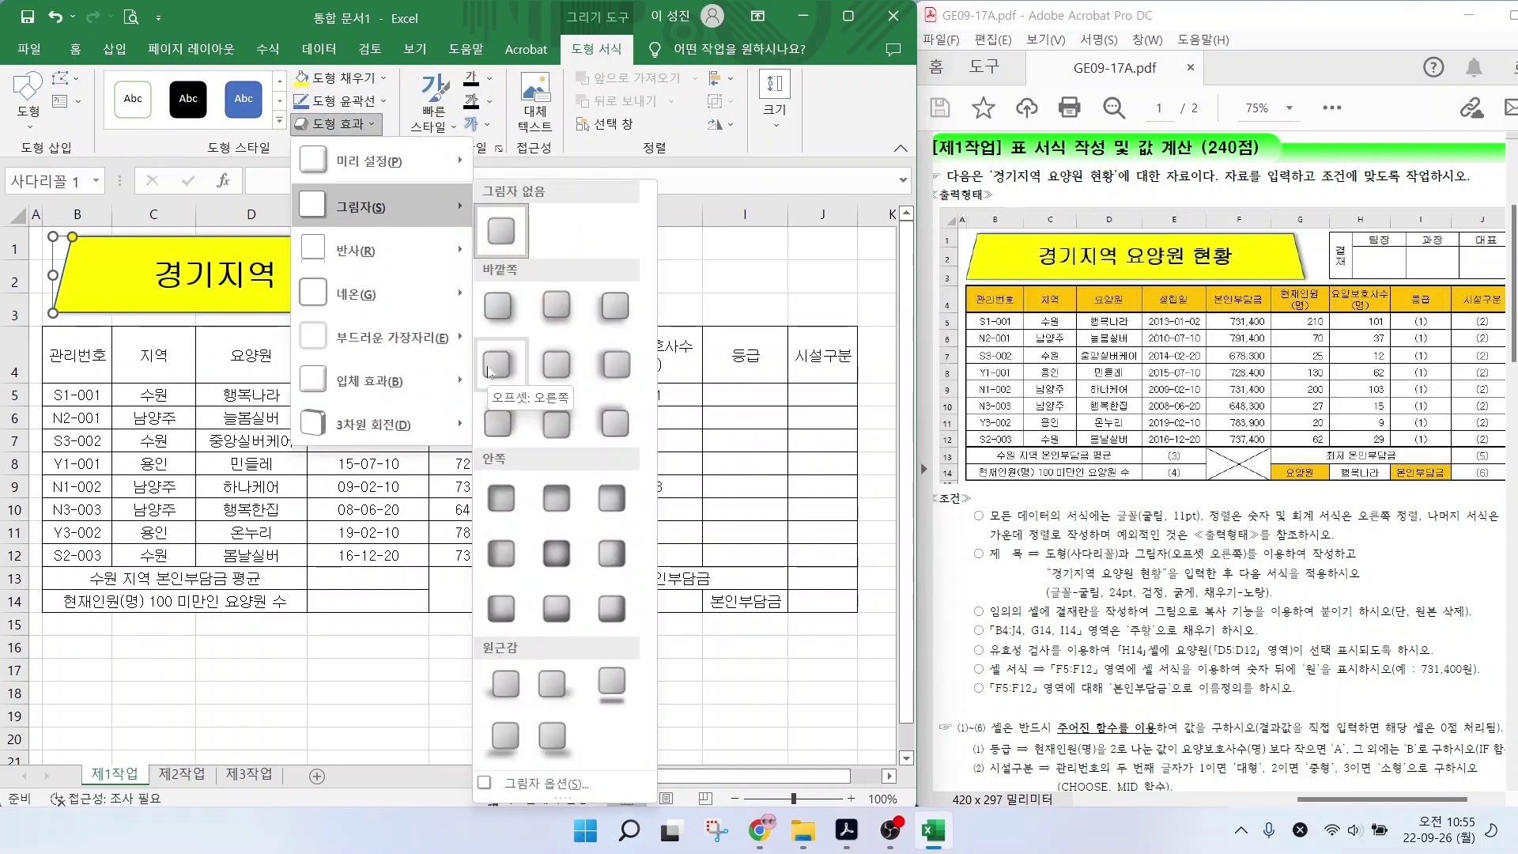
left_click(490, 370)
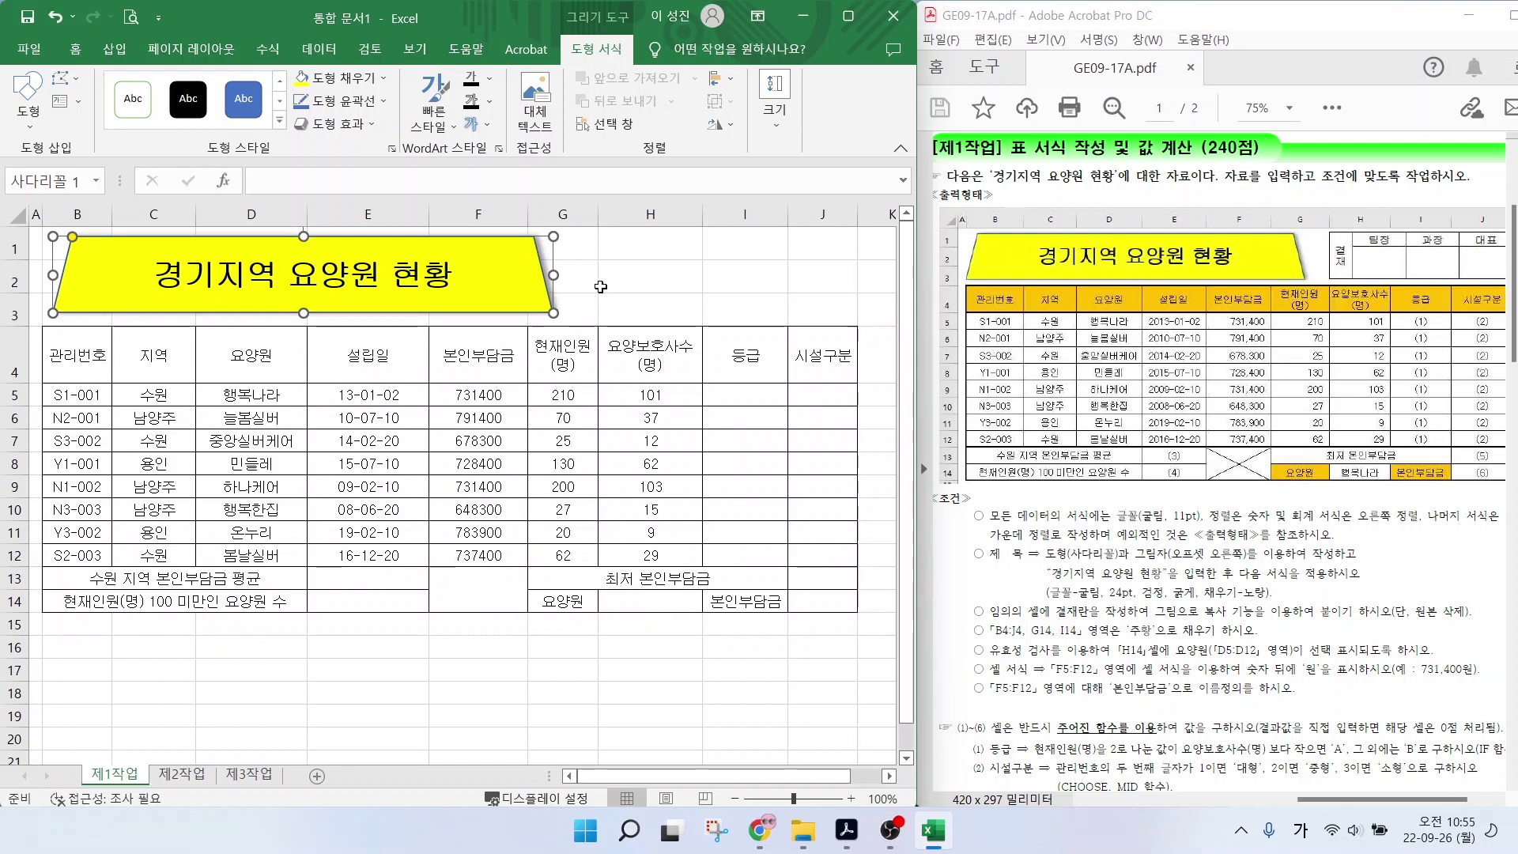
left_click(650, 276)
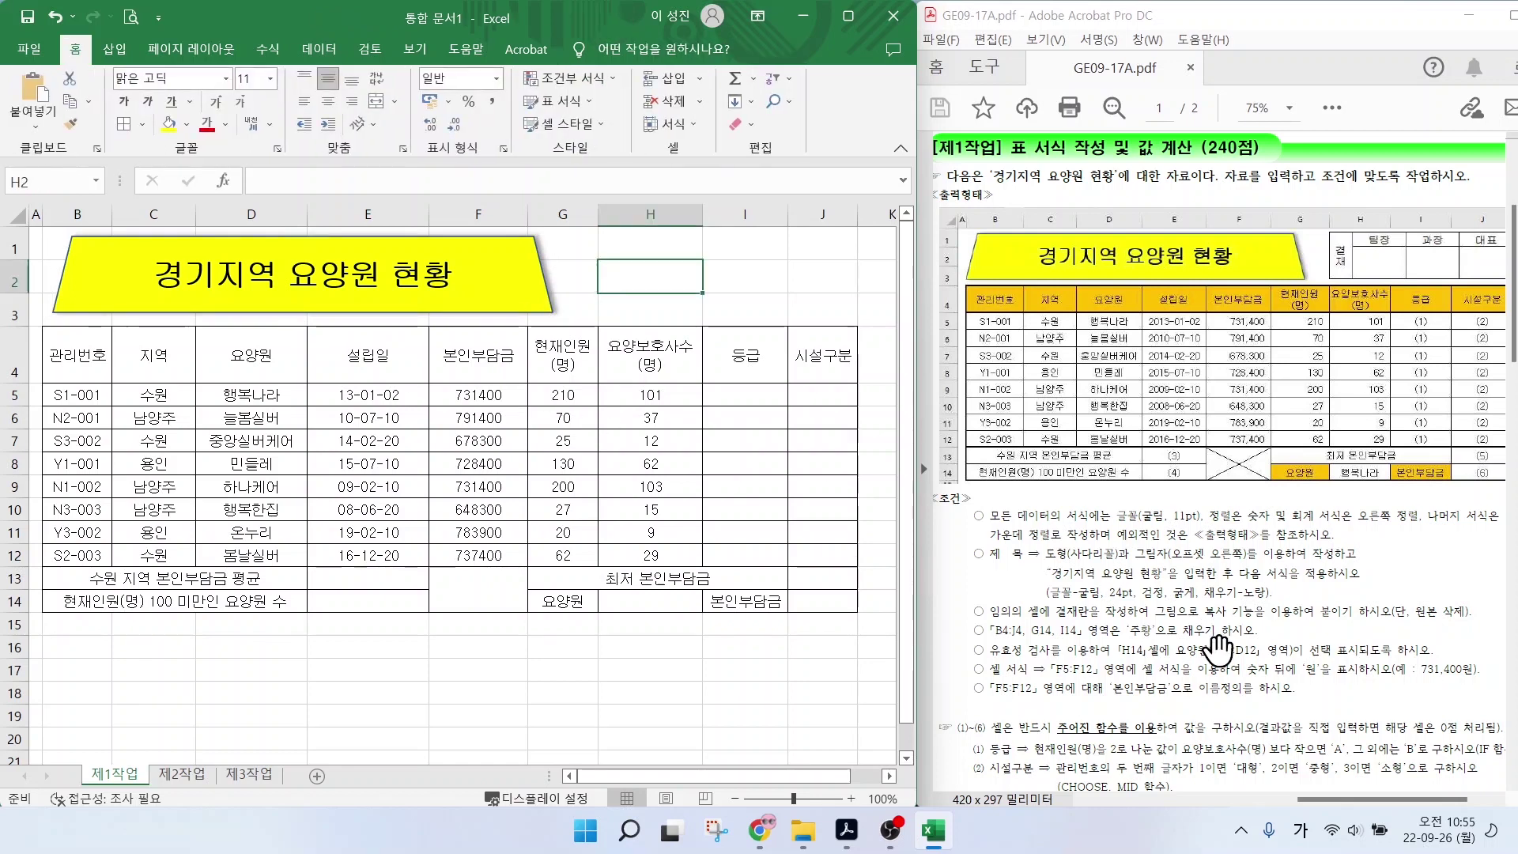
mouse_move(1011, 620)
left_mouse_down()
mouse_move(1179, 622)
mouse_move(1179, 605)
mouse_move(1241, 628)
left_mouse_up()
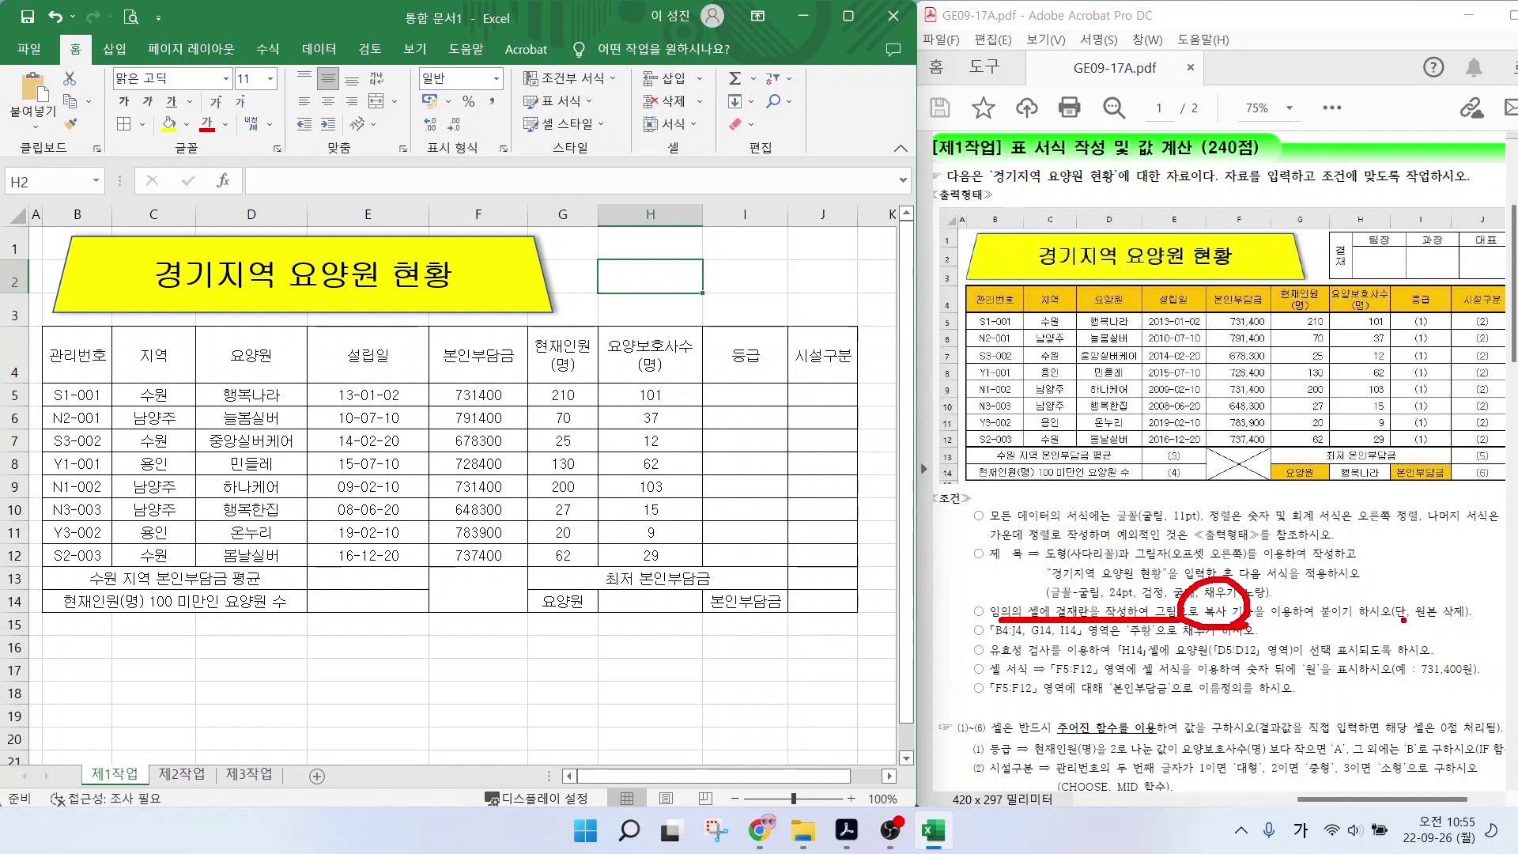
left_click_drag(1476, 601, 1425, 607)
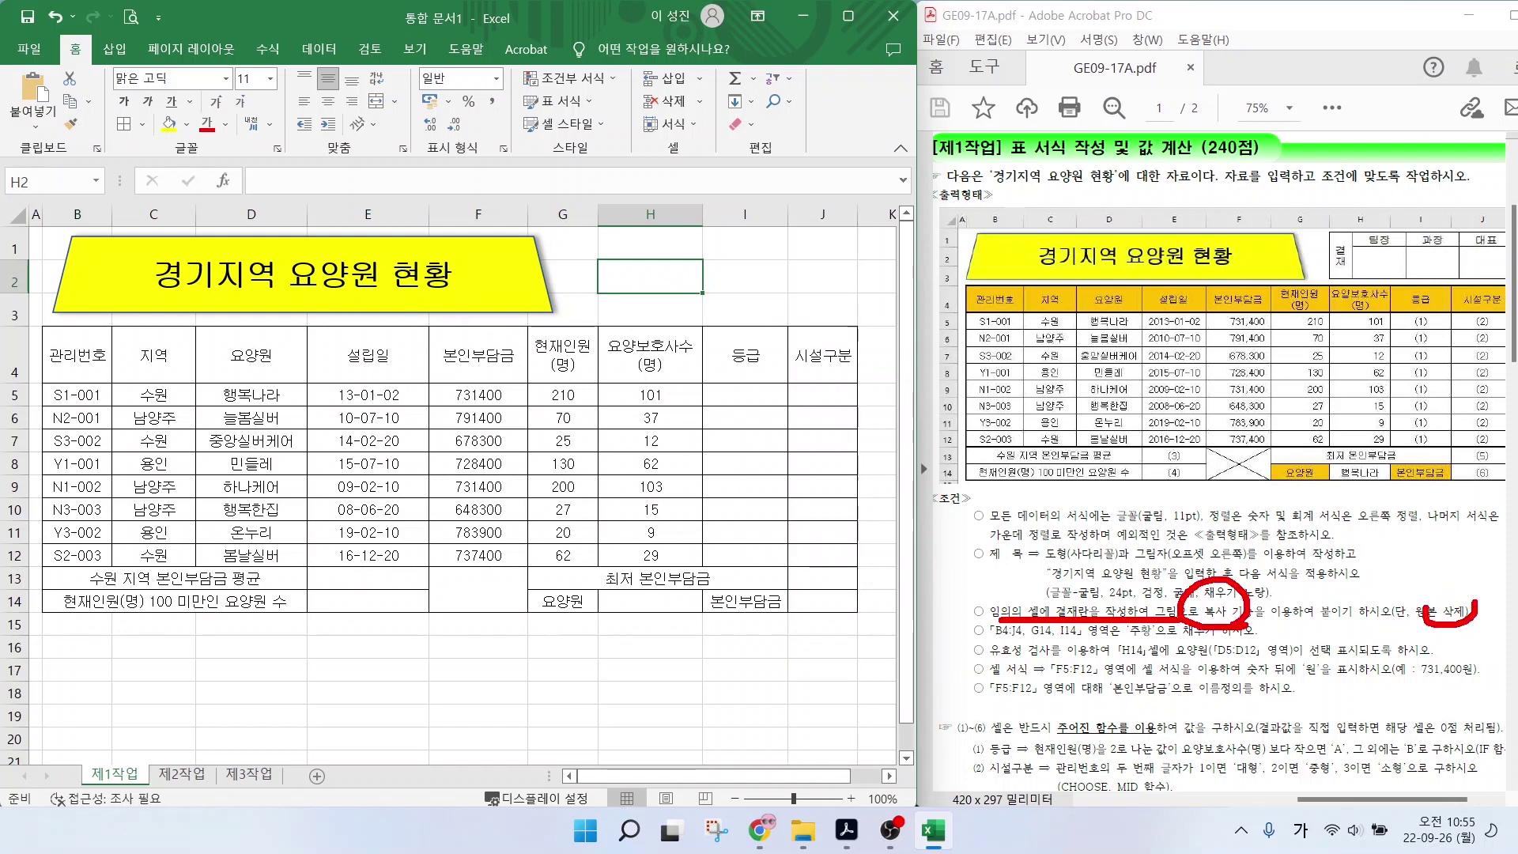
mouse_move(1325, 225)
left_mouse_down()
mouse_move(1465, 256)
mouse_move(1506, 285)
left_mouse_up()
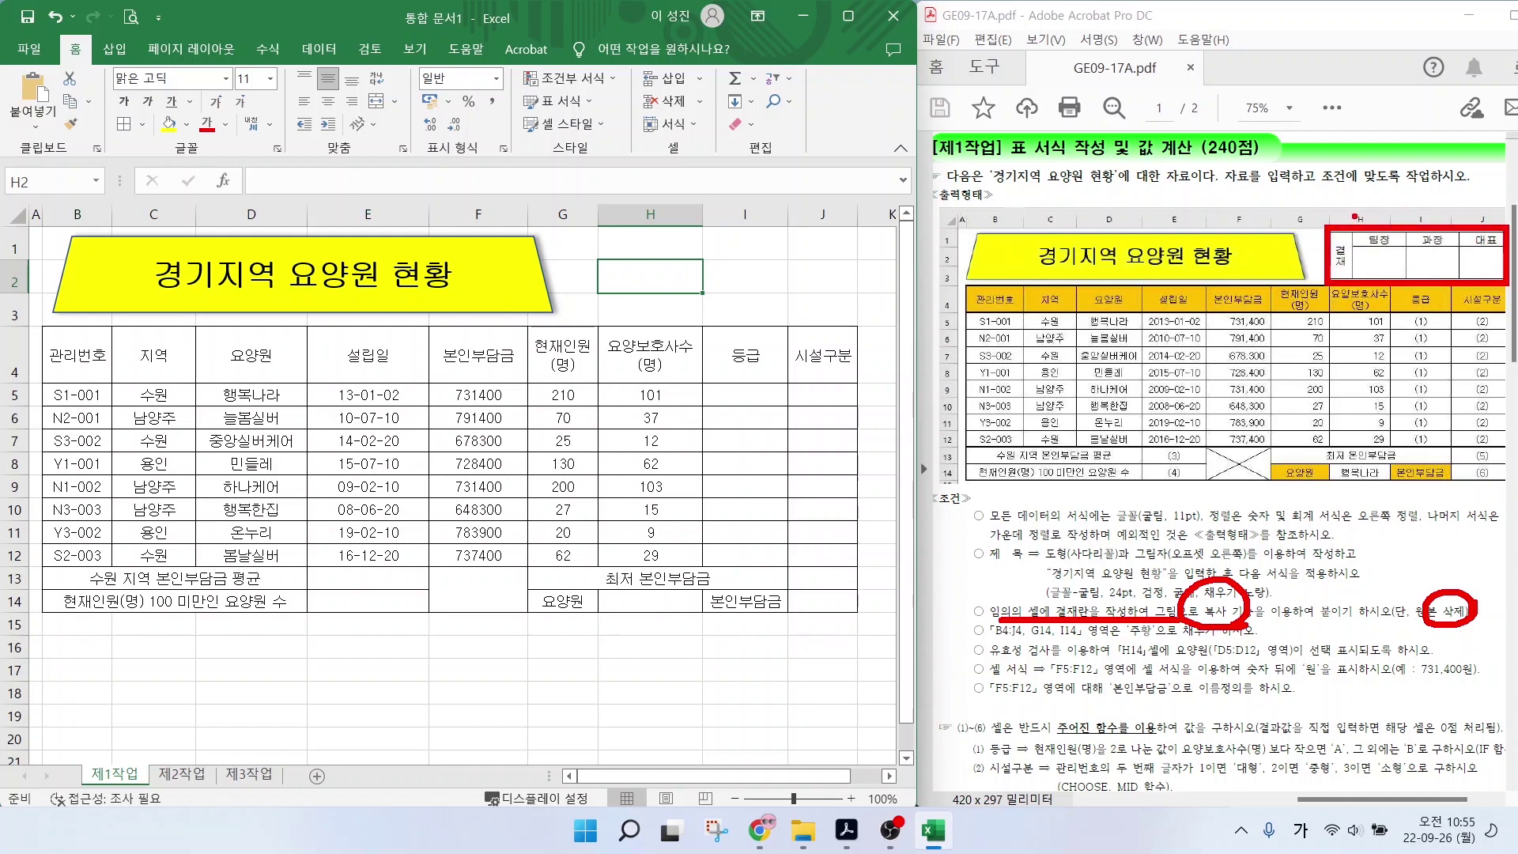
left_click_drag(1347, 250, 1233, 235)
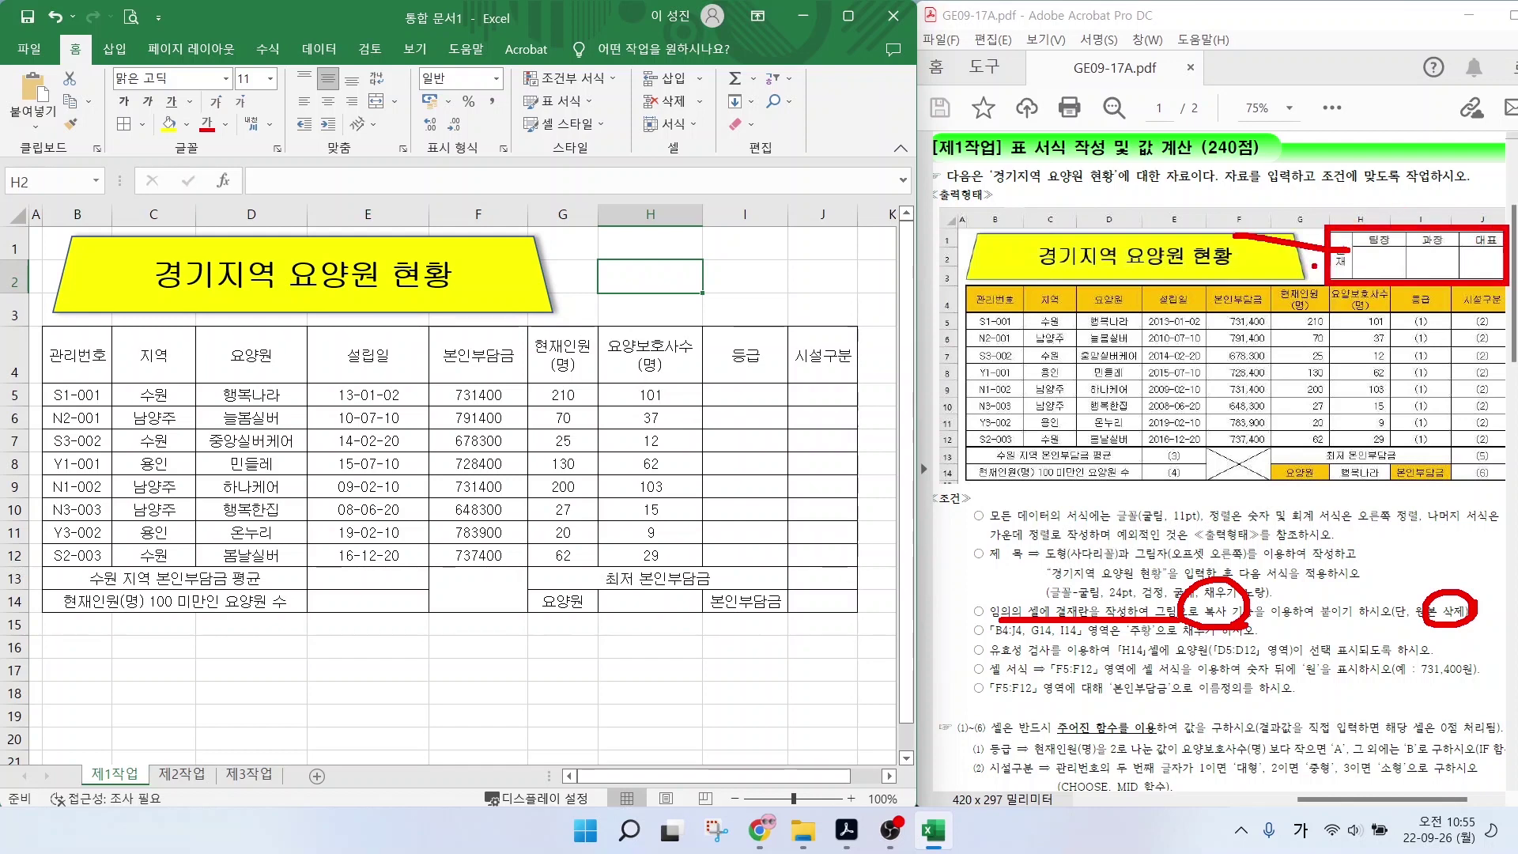
left_click_drag(1276, 281, 1325, 279)
key("ctrl")
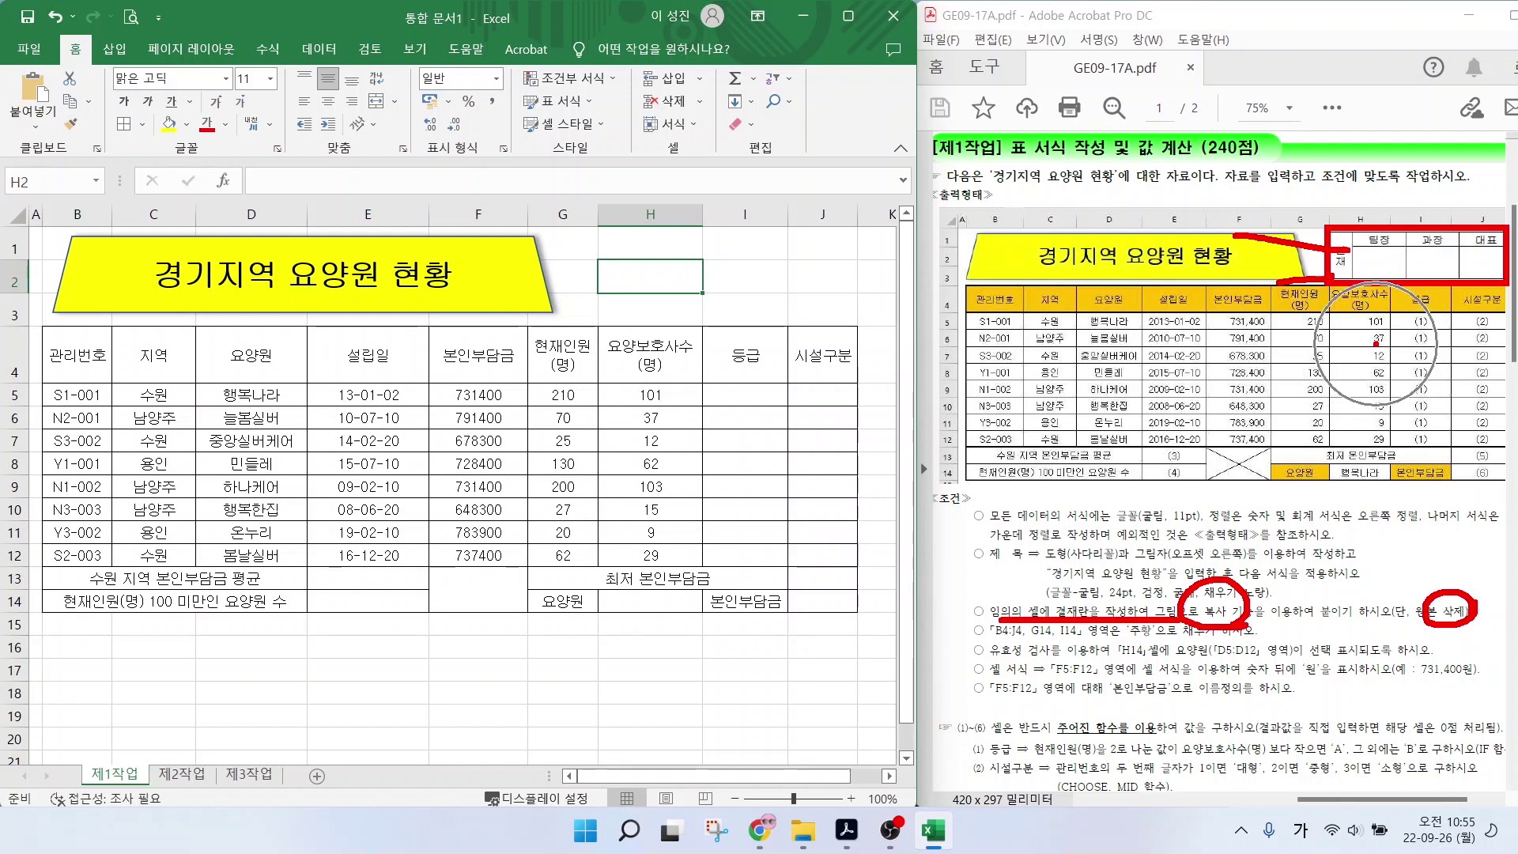
key("Hangul")
key("Escape")
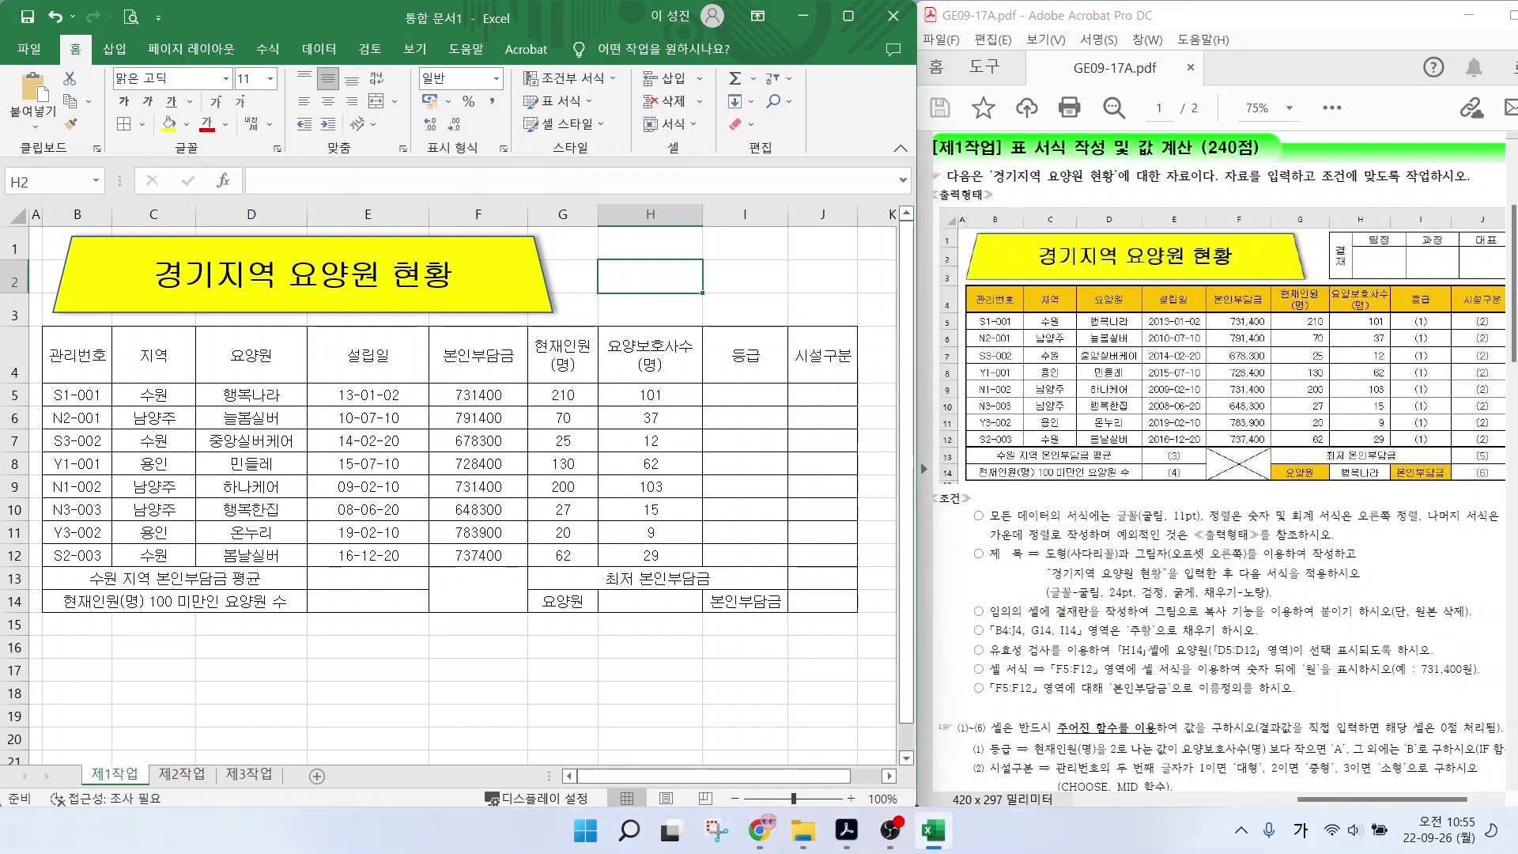
Add a new worksheet and apply all borders to D5:G6 for the approval box.
left_click(316, 776)
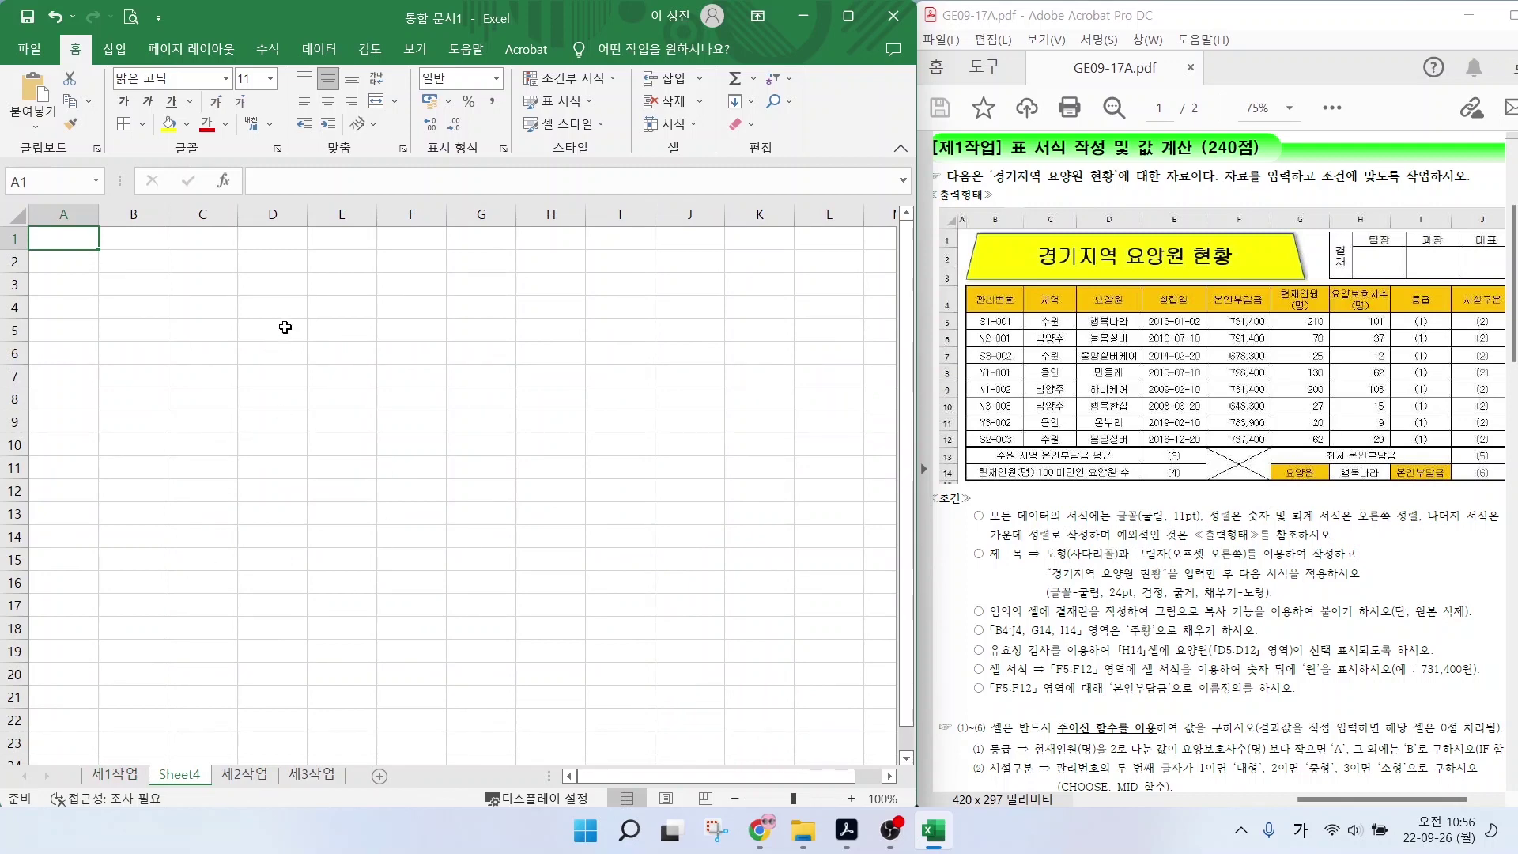
left_click_drag(285, 328, 468, 356)
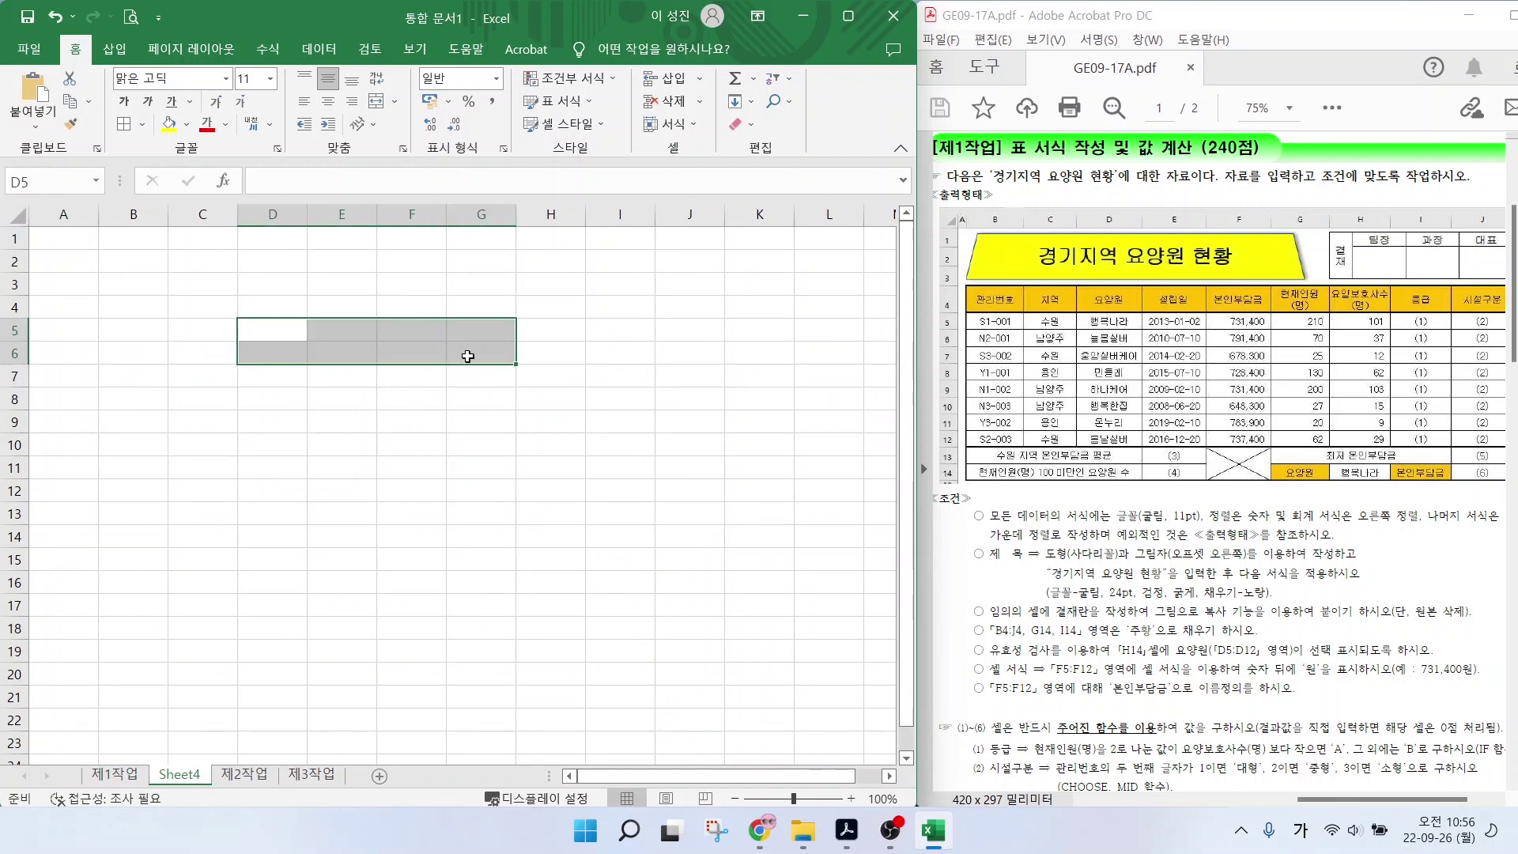
left_click(123, 124)
Enter the approval box labels 팀장, 과장 and 대표 in E5, F5 and G5.
left_click(342, 329)
type("팀자ㅇ")
key("Tab")
type("과장")
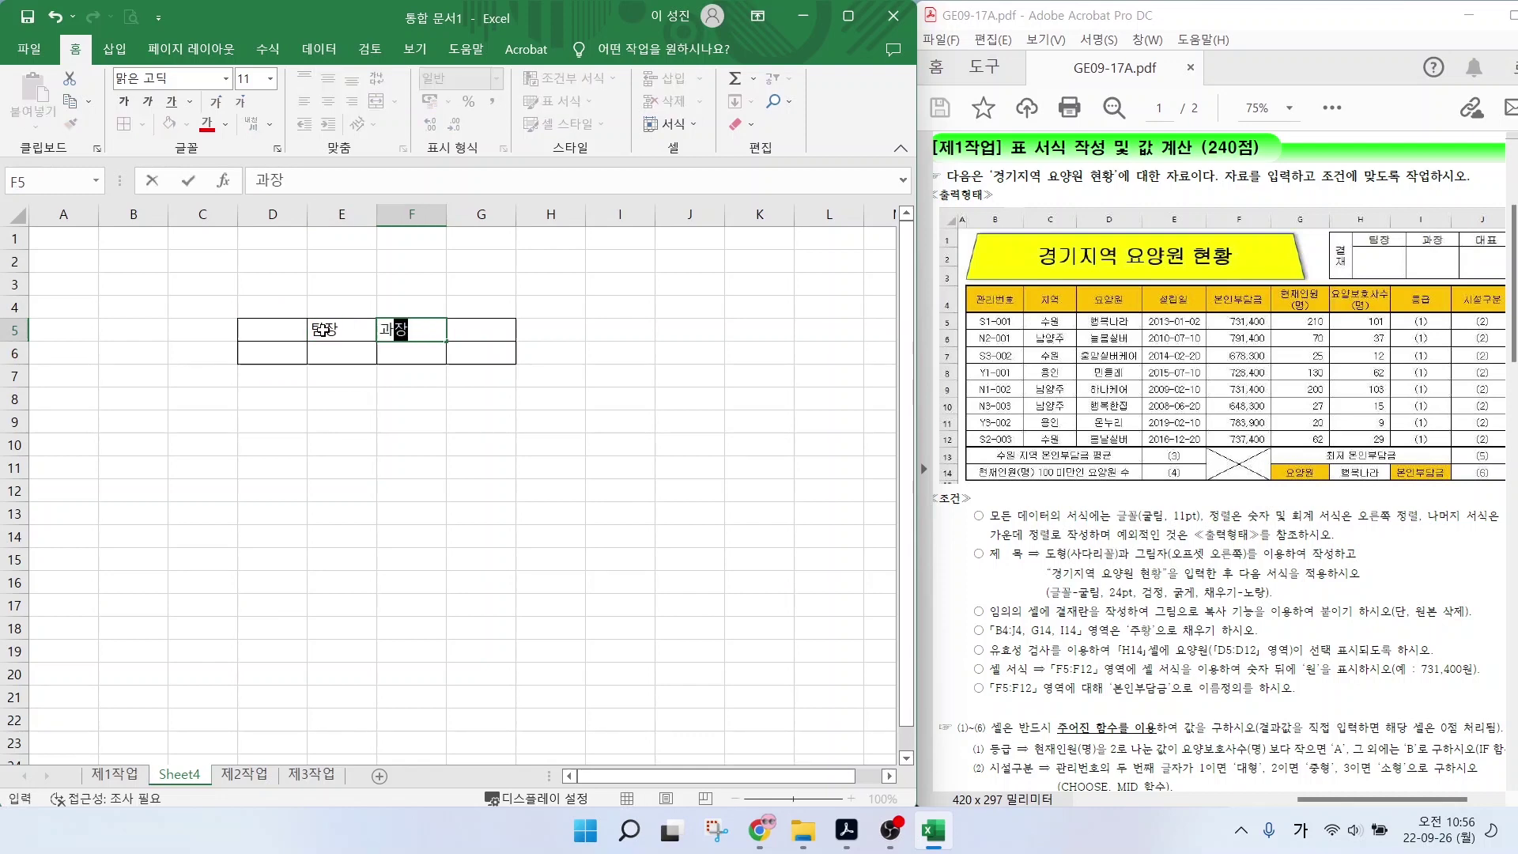
key("Tab")
type("대표")
Merge and center D5:D6, and adjust the approval box with a narrower column D and a taller row 6.
left_click_drag(272, 330, 272, 353)
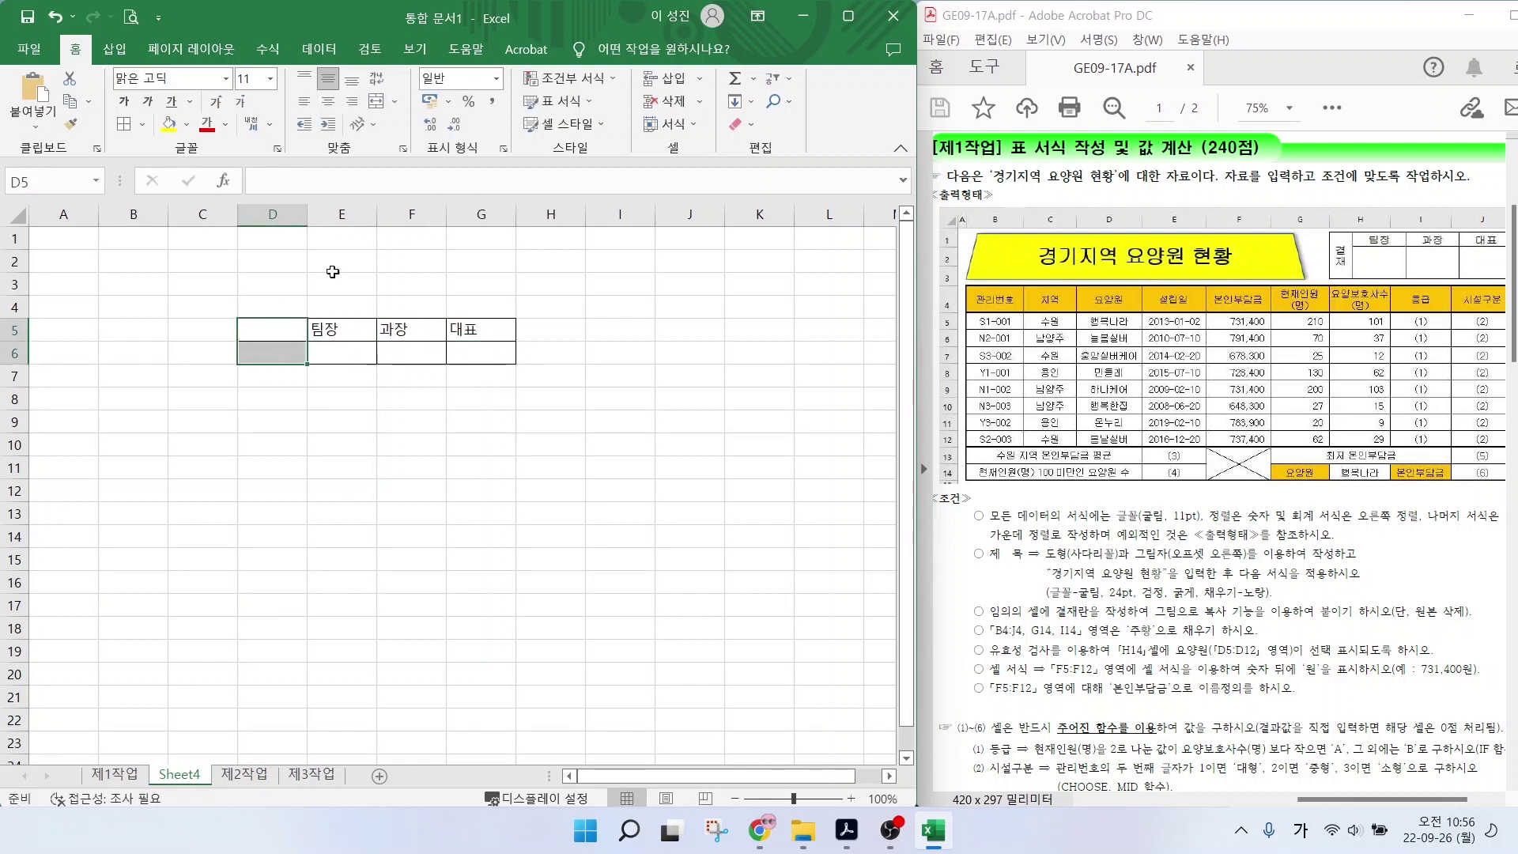
left_click(376, 101)
left_click_drag(306, 208, 283, 208)
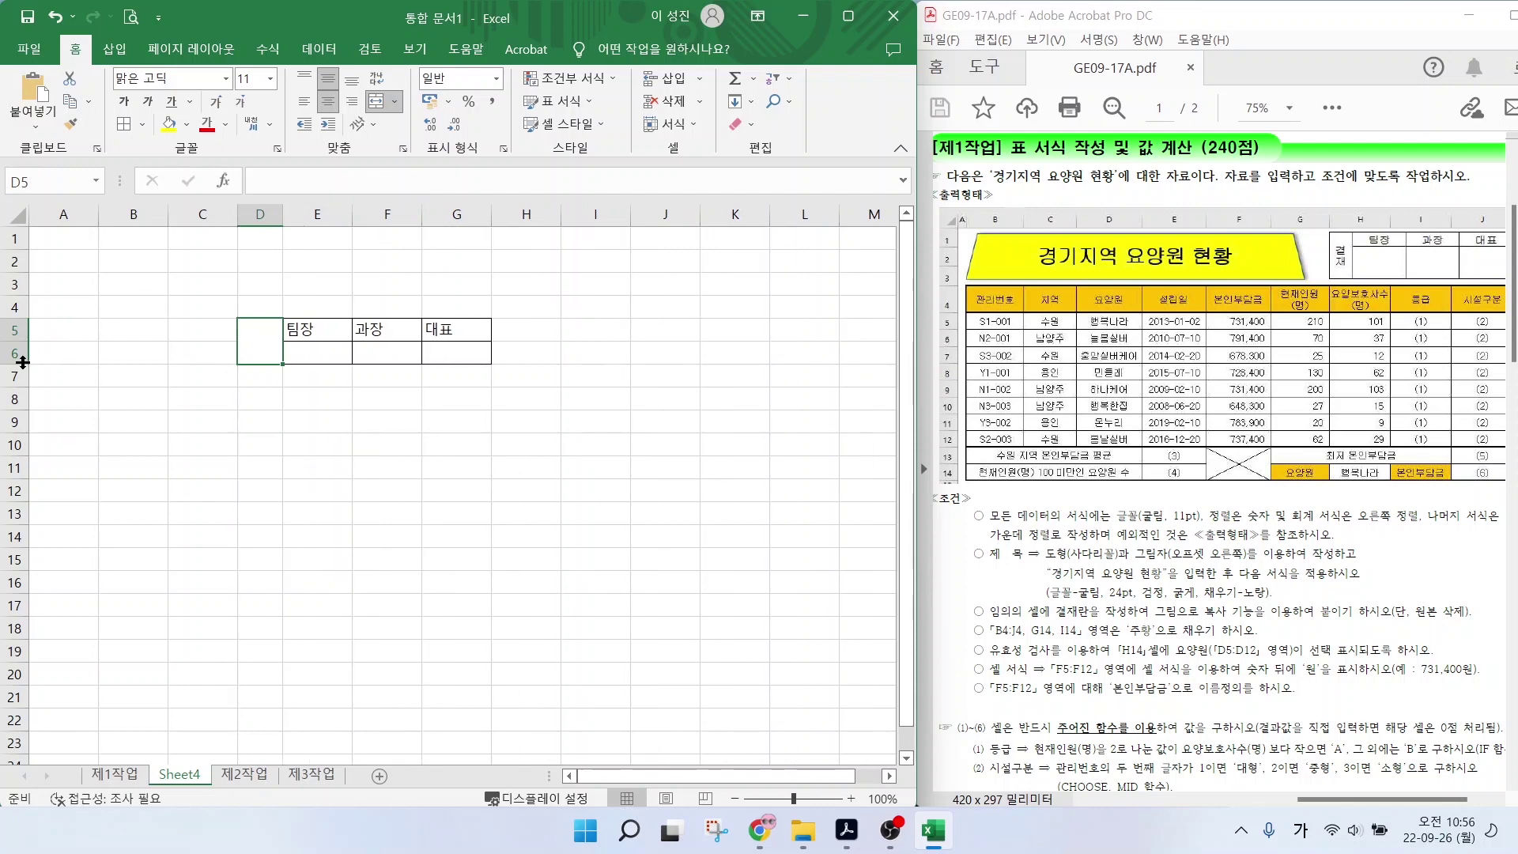
left_click_drag(19, 364, 20, 396)
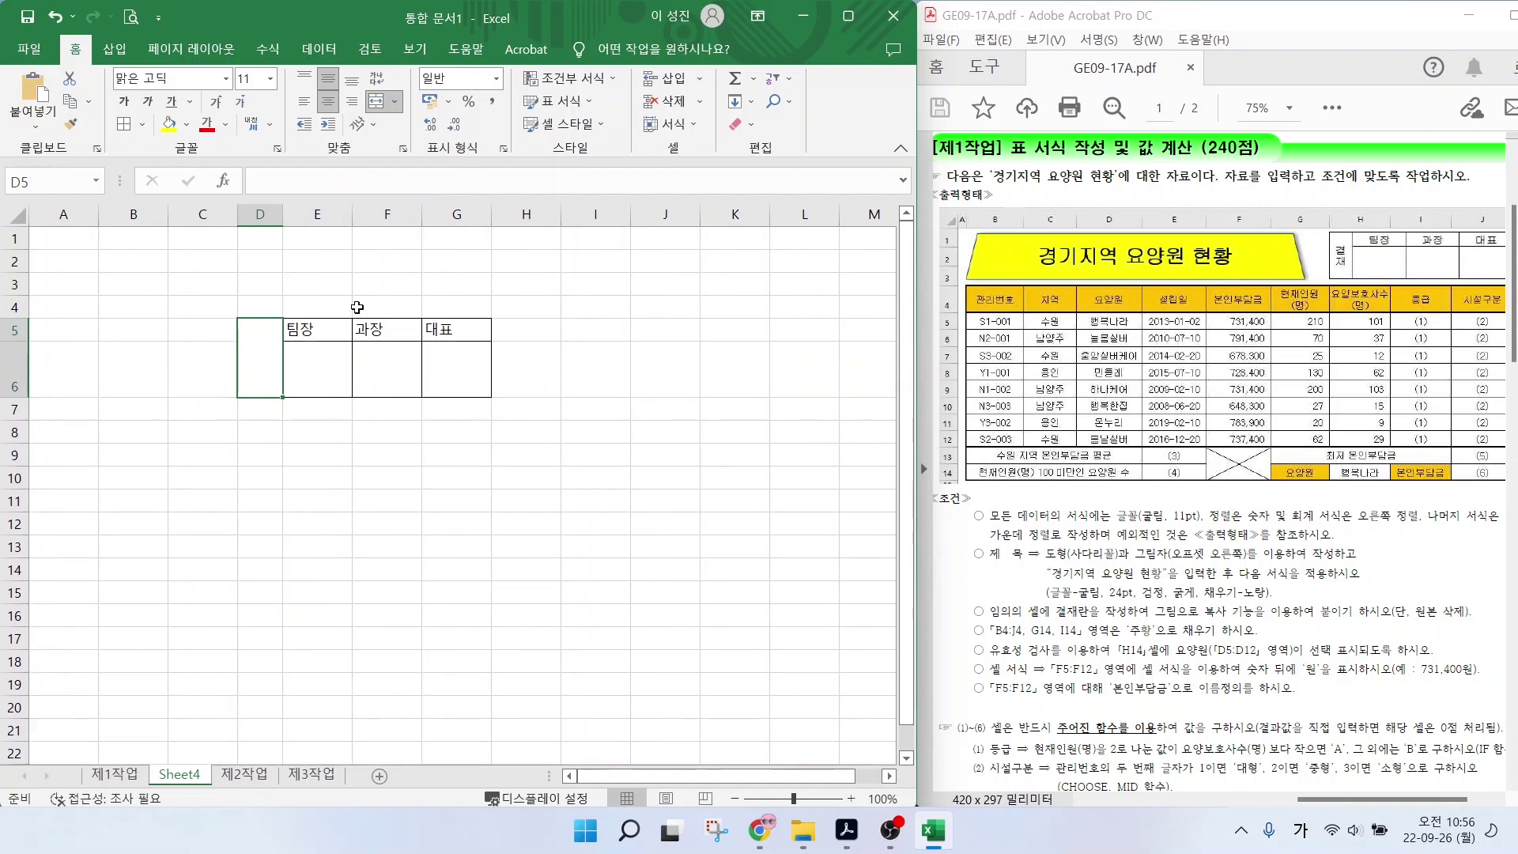
Center the labels in E5:G5 and enter 결재 in the merged cell D5.
left_click_drag(320, 329, 459, 329)
left_click(327, 101)
left_click(261, 332)
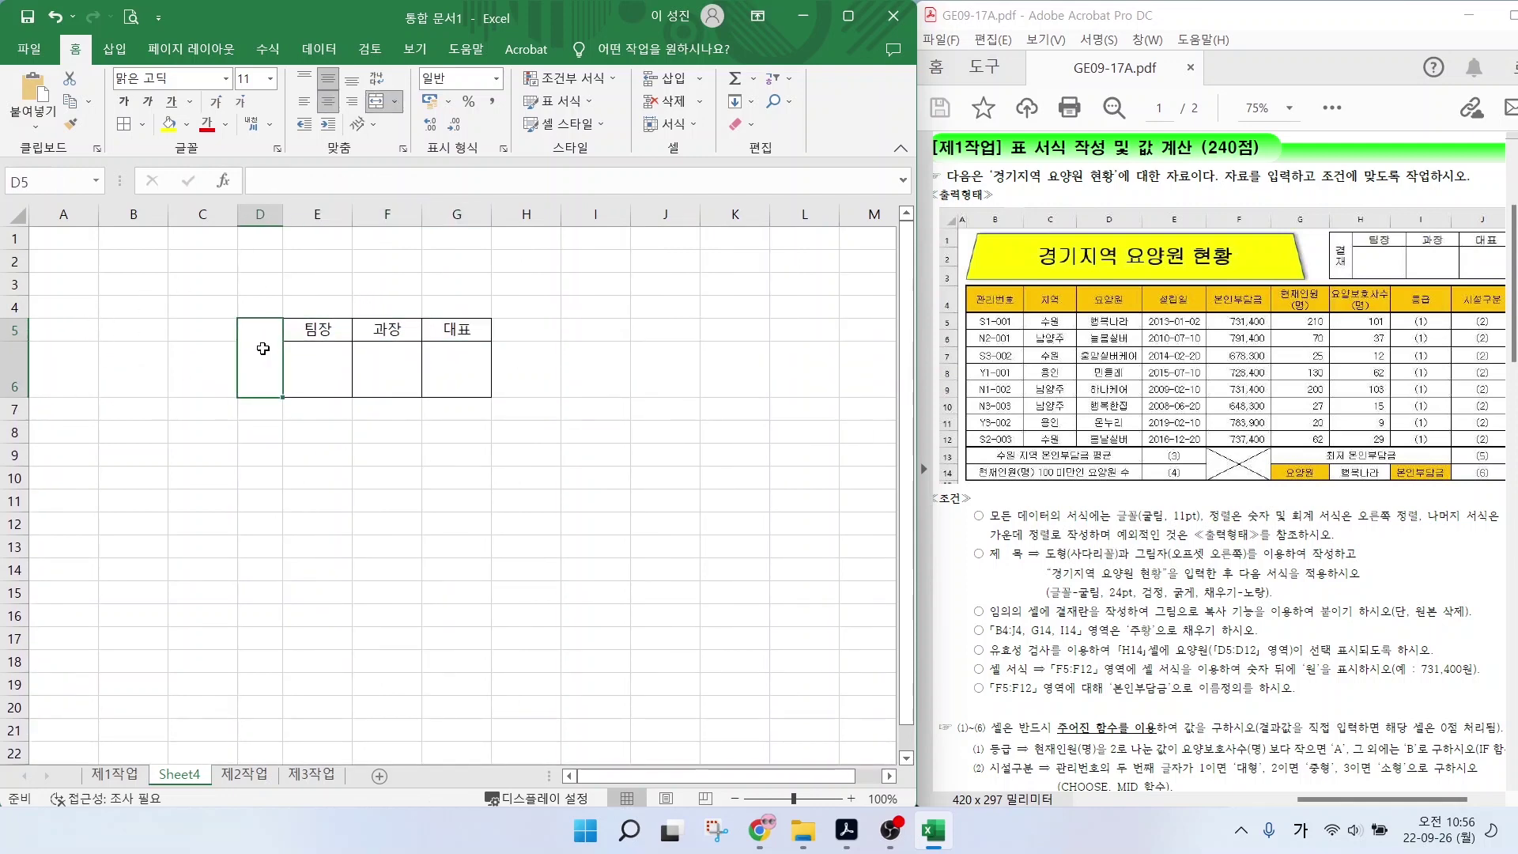
type("결재")
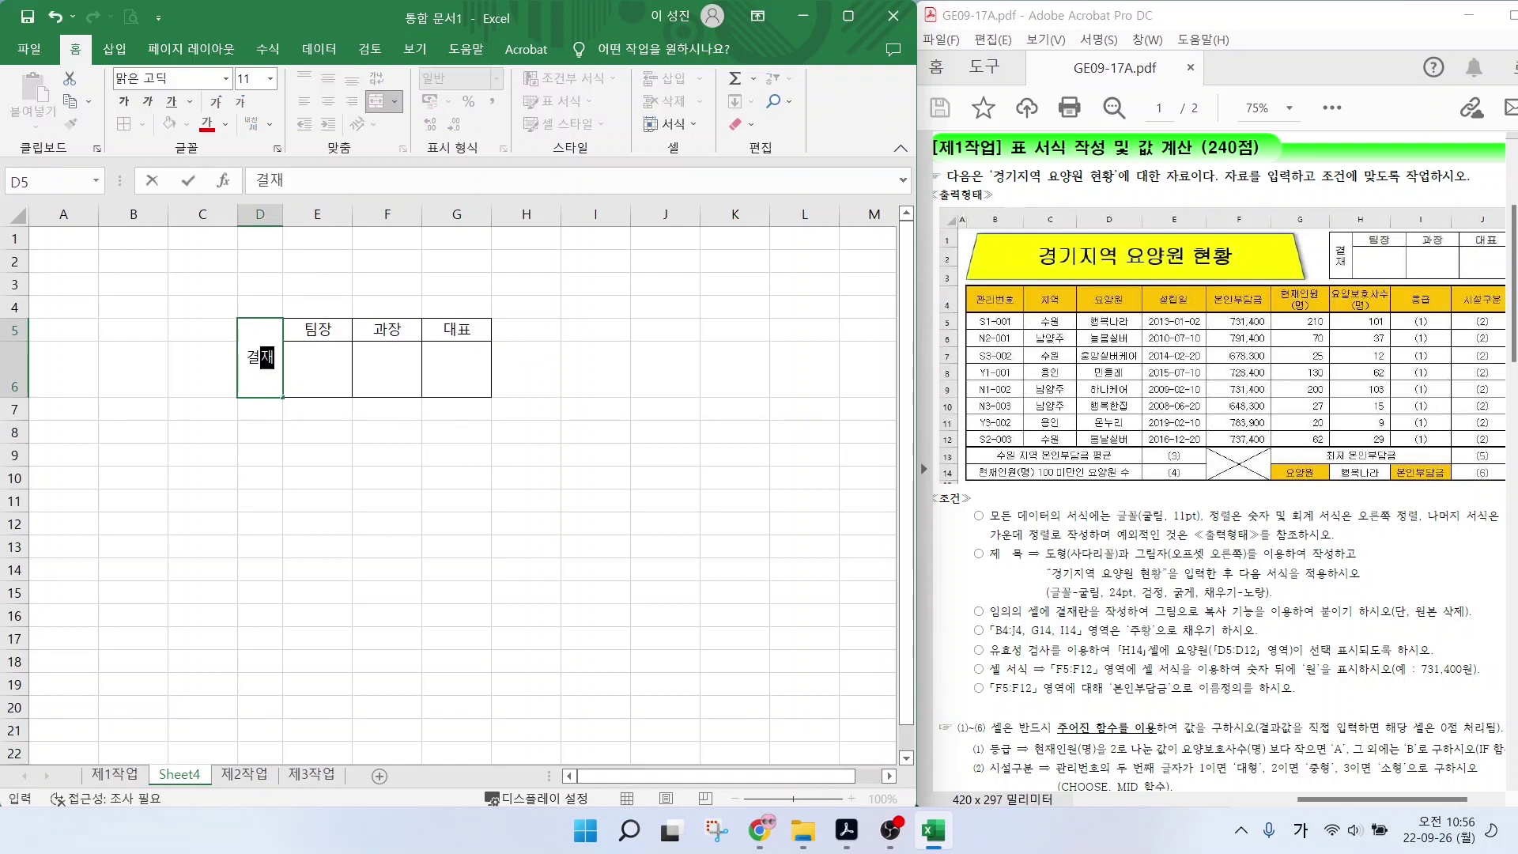
key("Return")
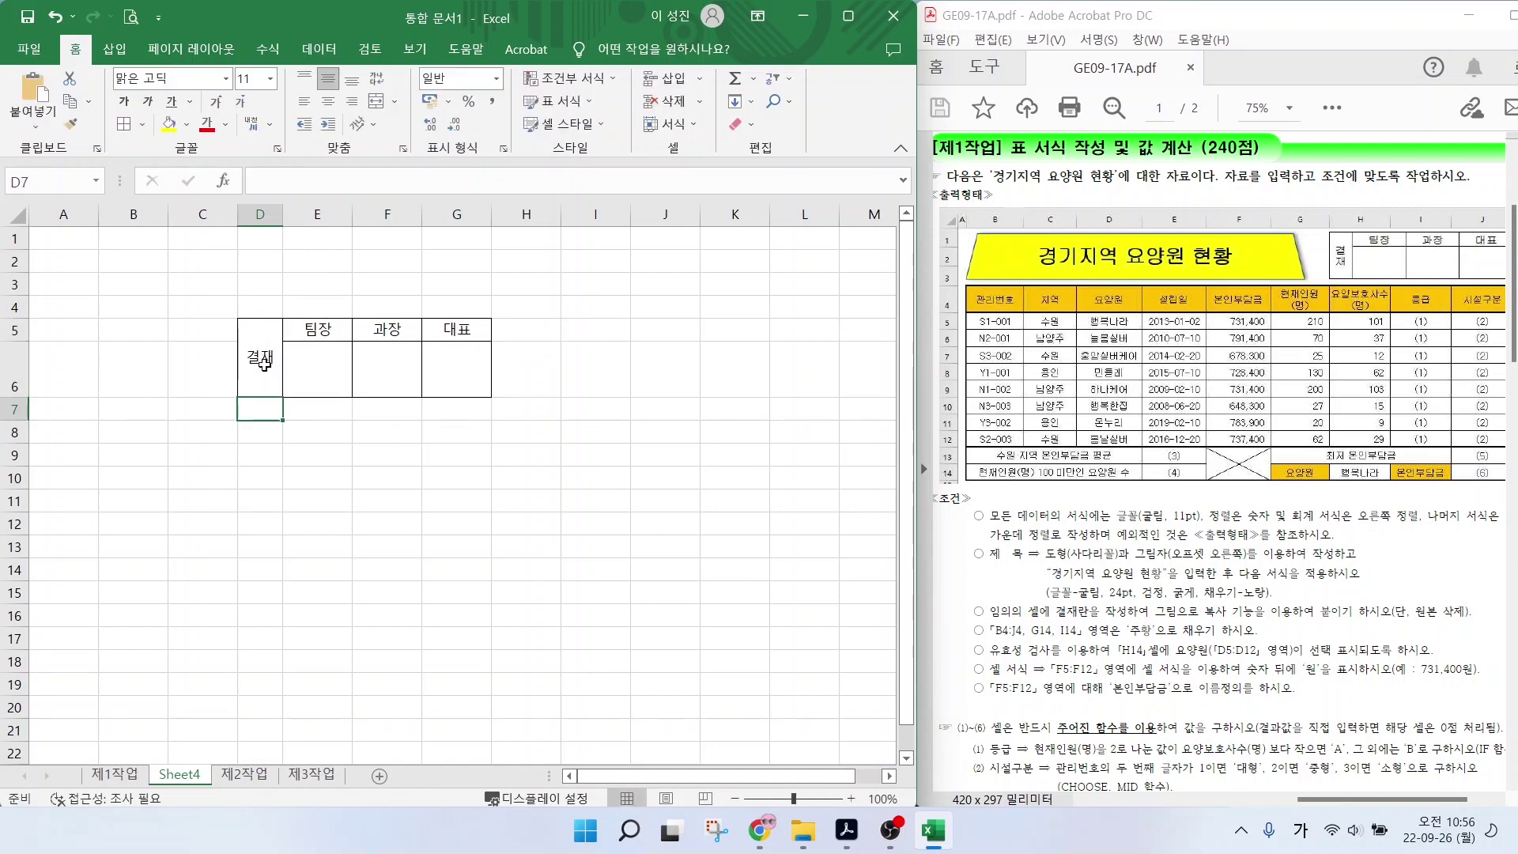
Set the text orientation of the 결재 cell to vertical (세로 쓰기).
left_click(265, 363)
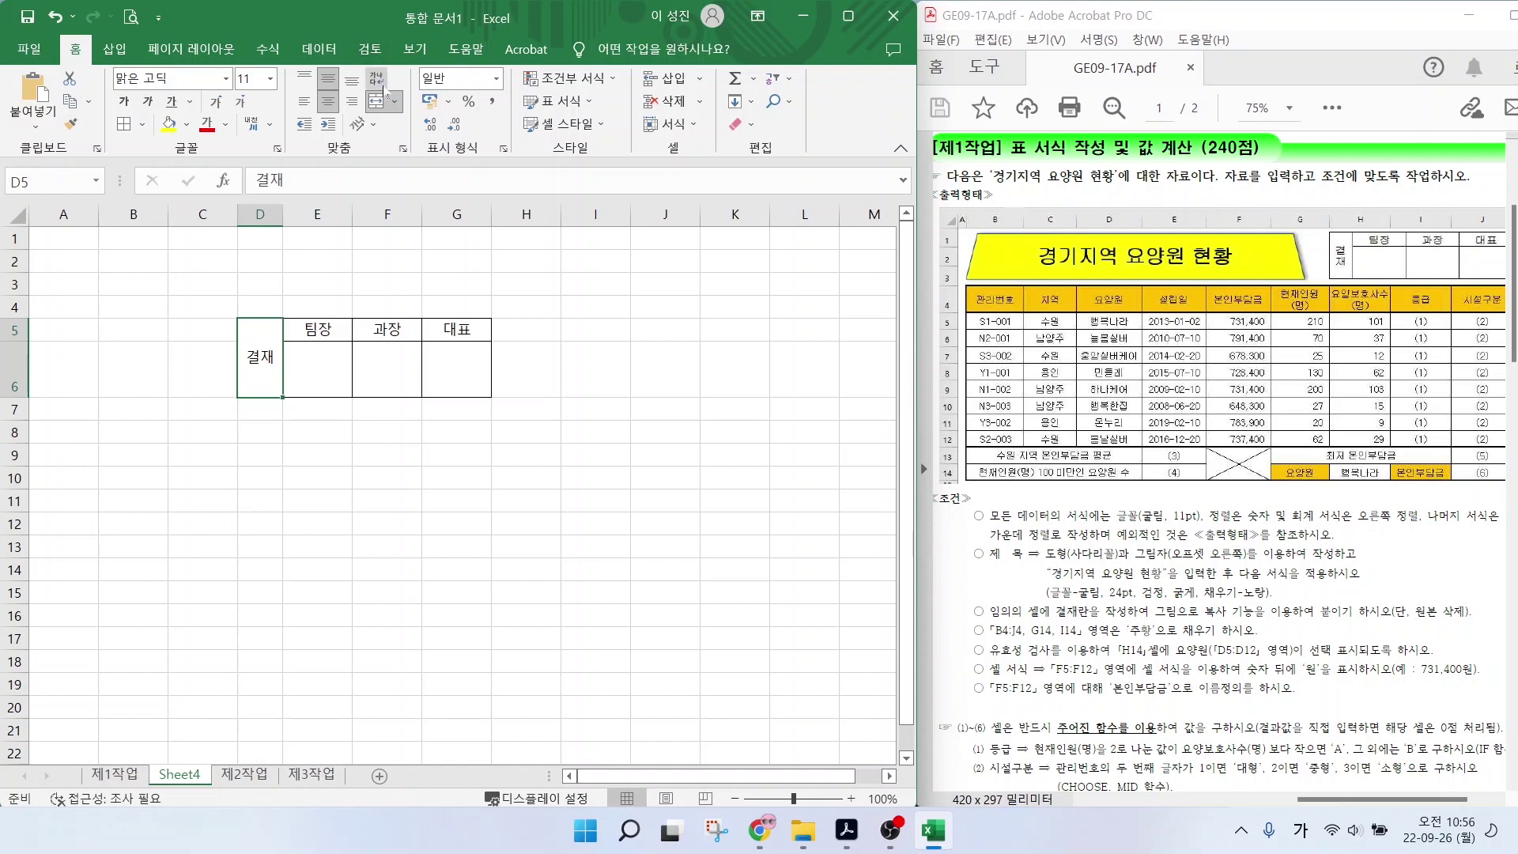
left_click(366, 124)
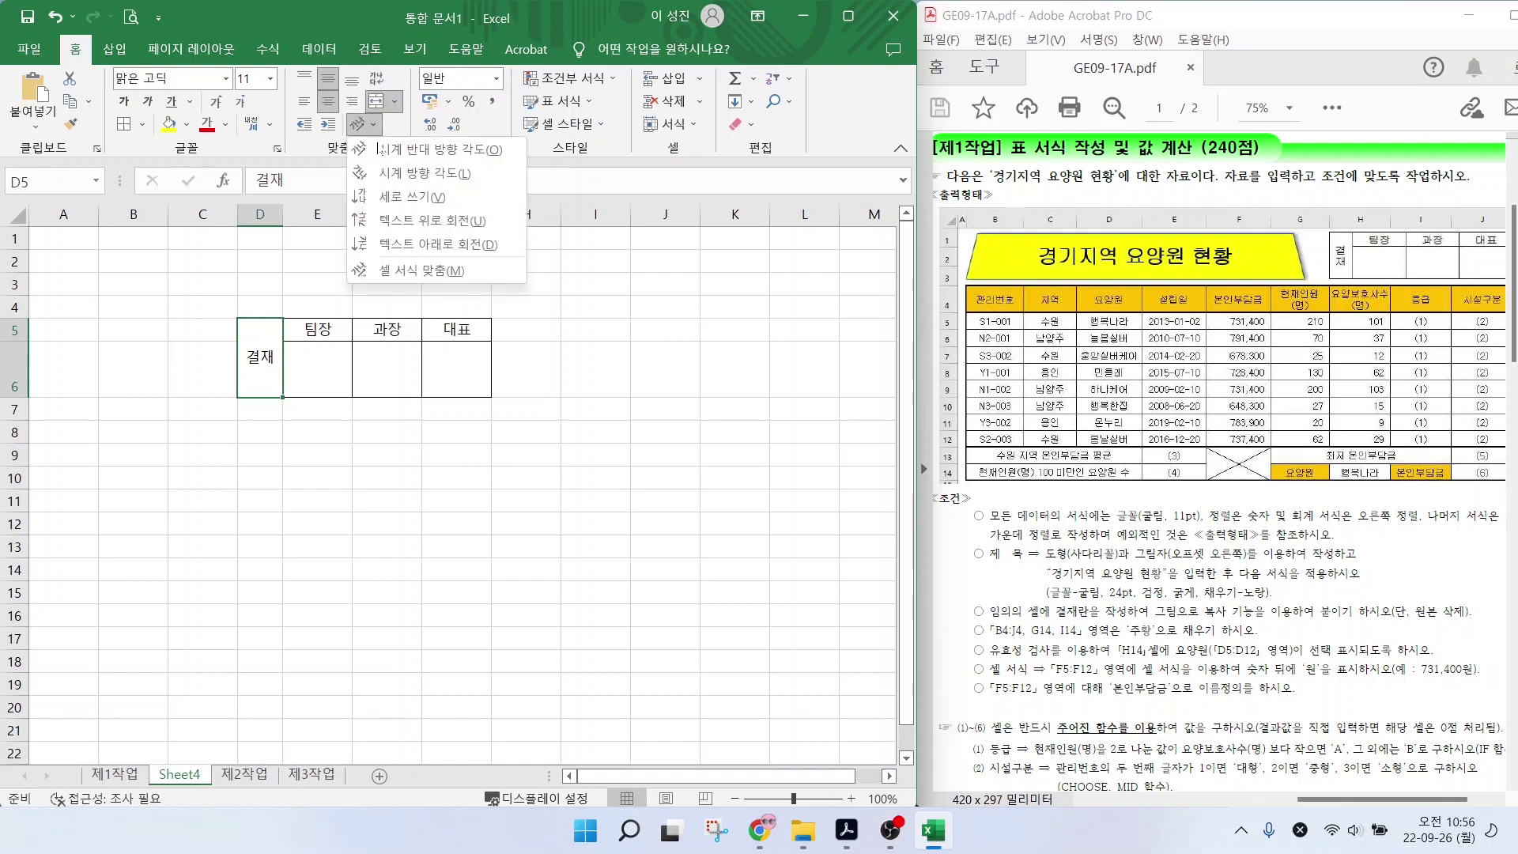
left_click(395, 199)
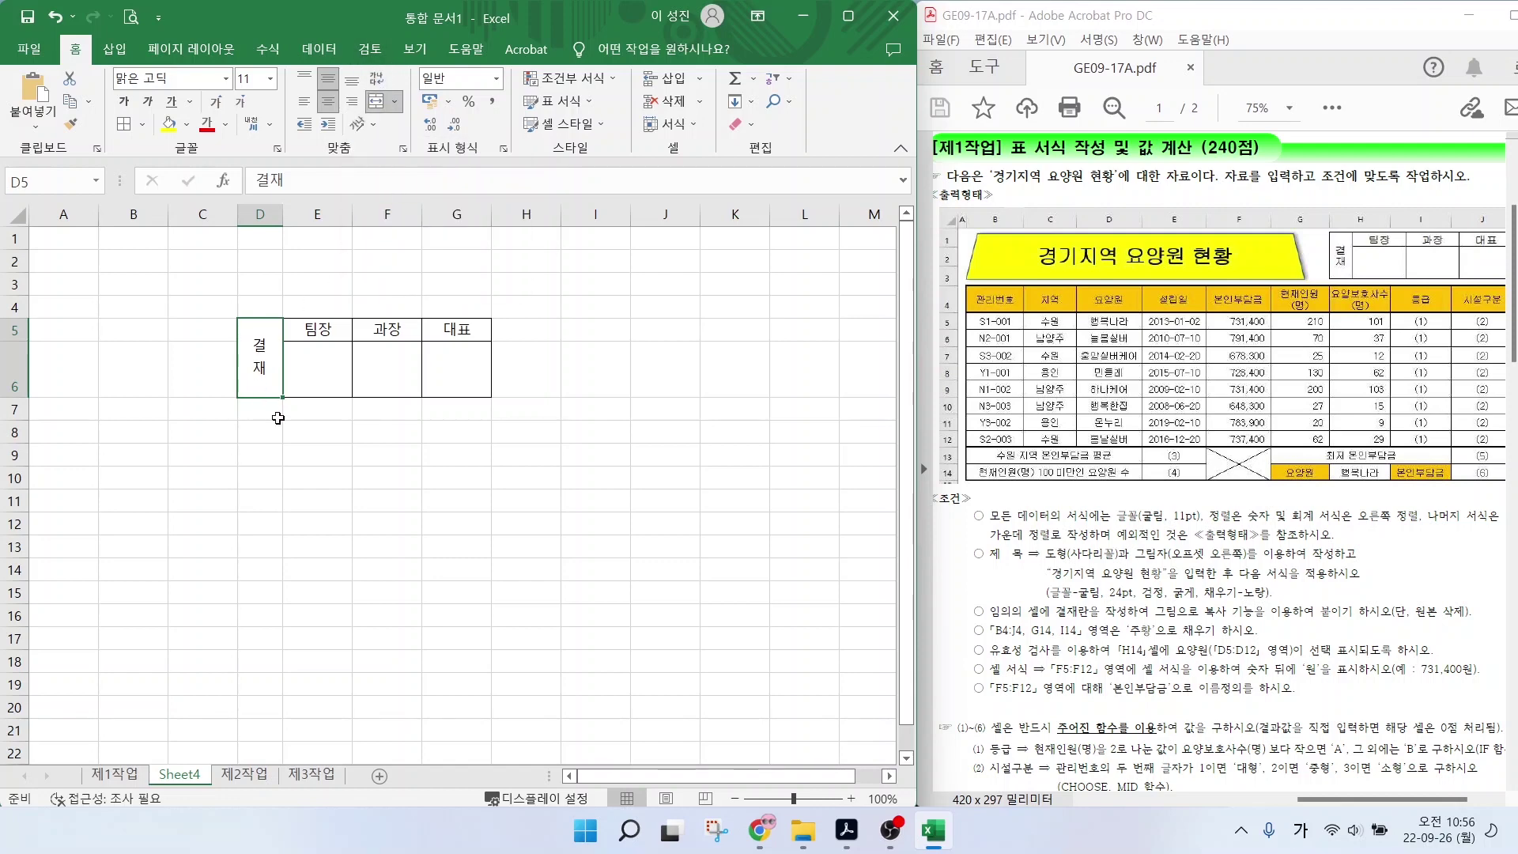
left_click(316, 455)
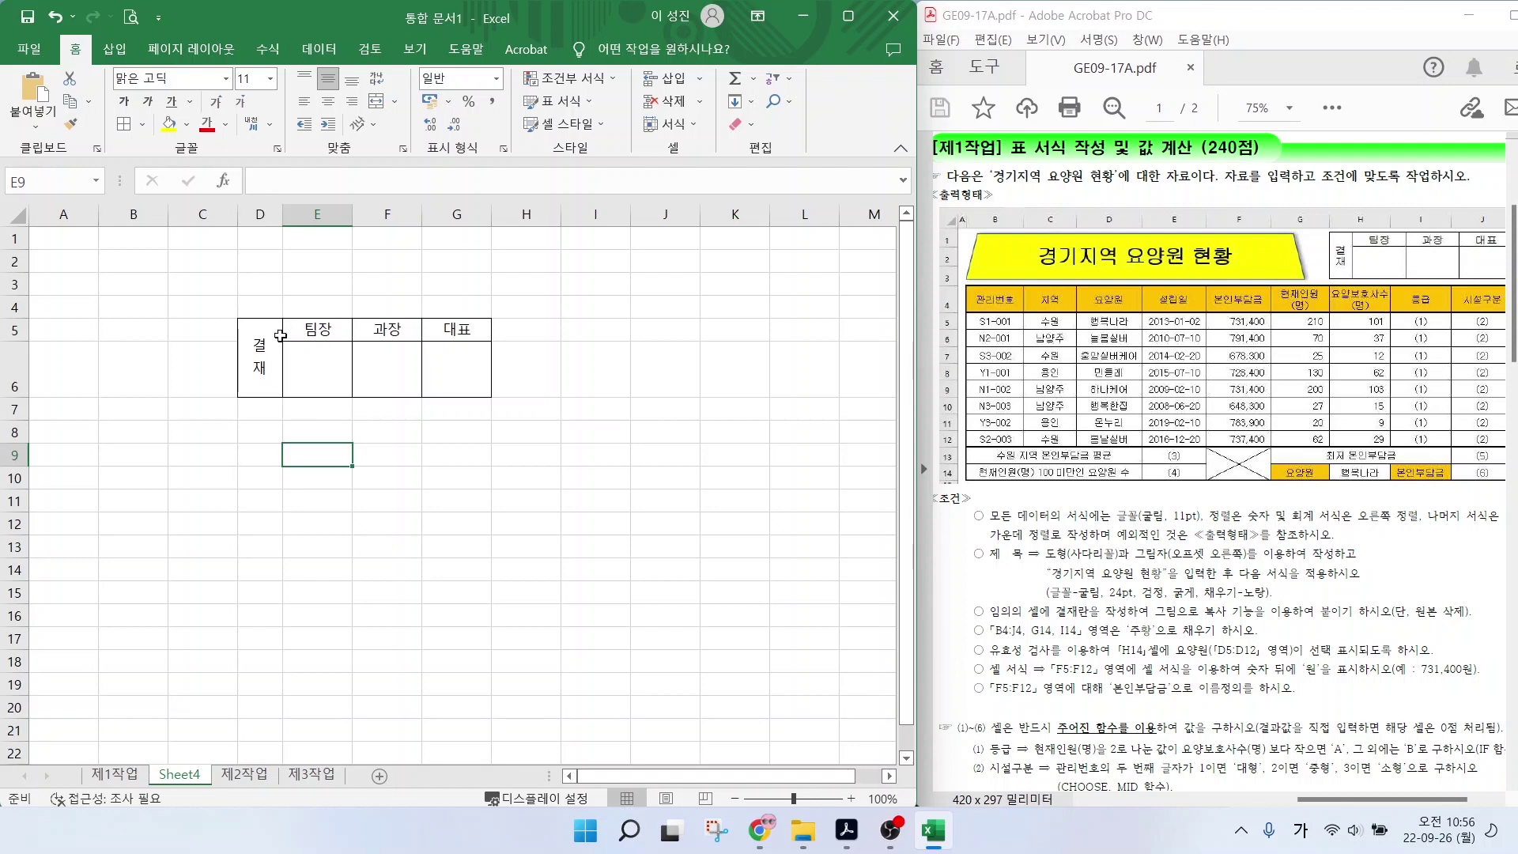
Copy the approval box D5:G6 as a picture, using 화면에 표시된 대로 and the 그림 format.
left_click_drag(280, 335, 461, 355)
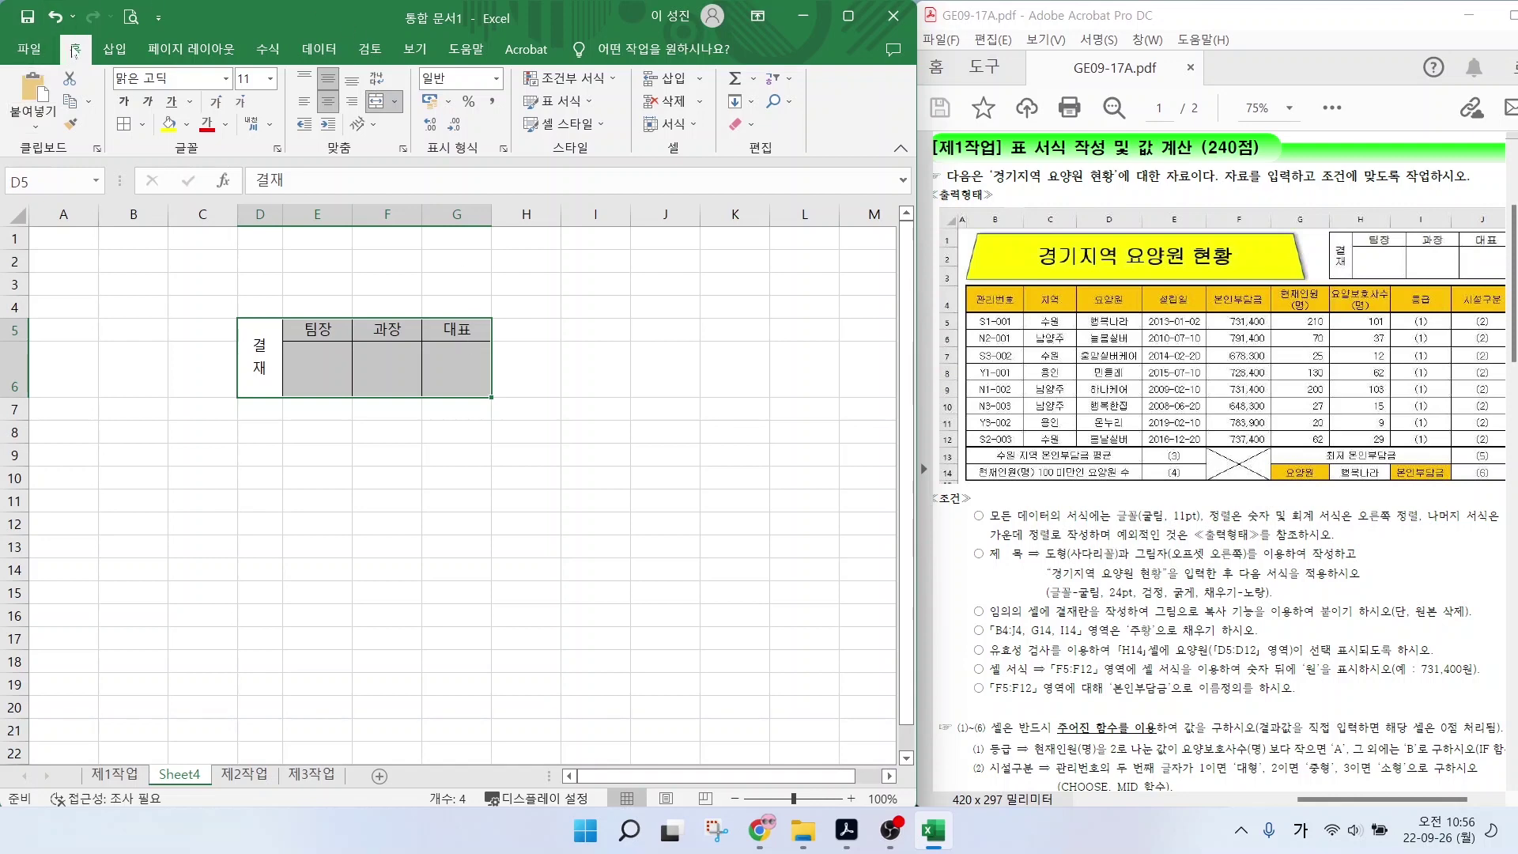
left_click(70, 105)
left_click(89, 105)
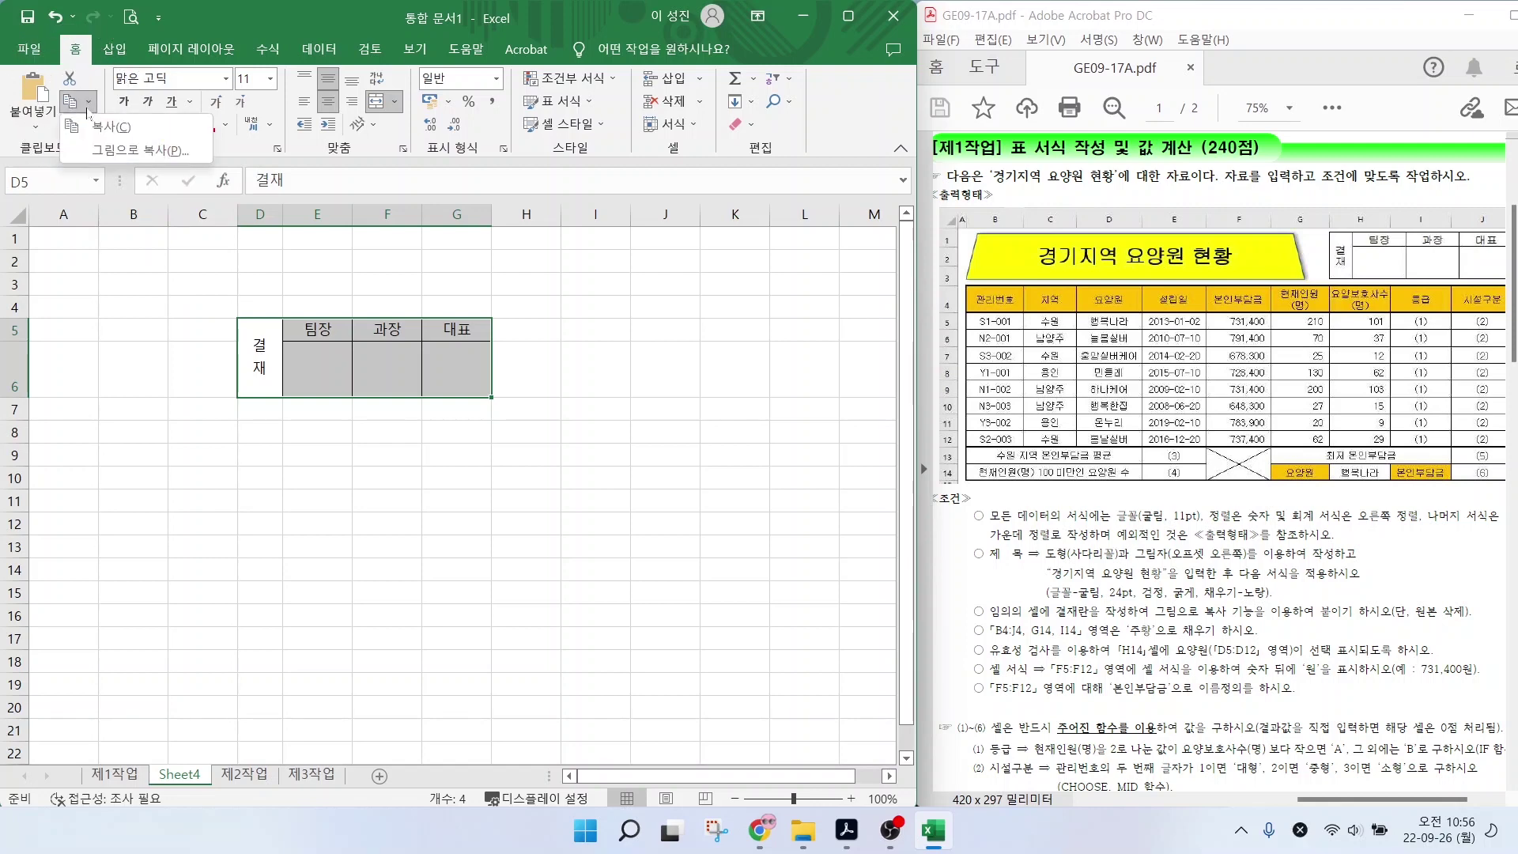
left_click(123, 152)
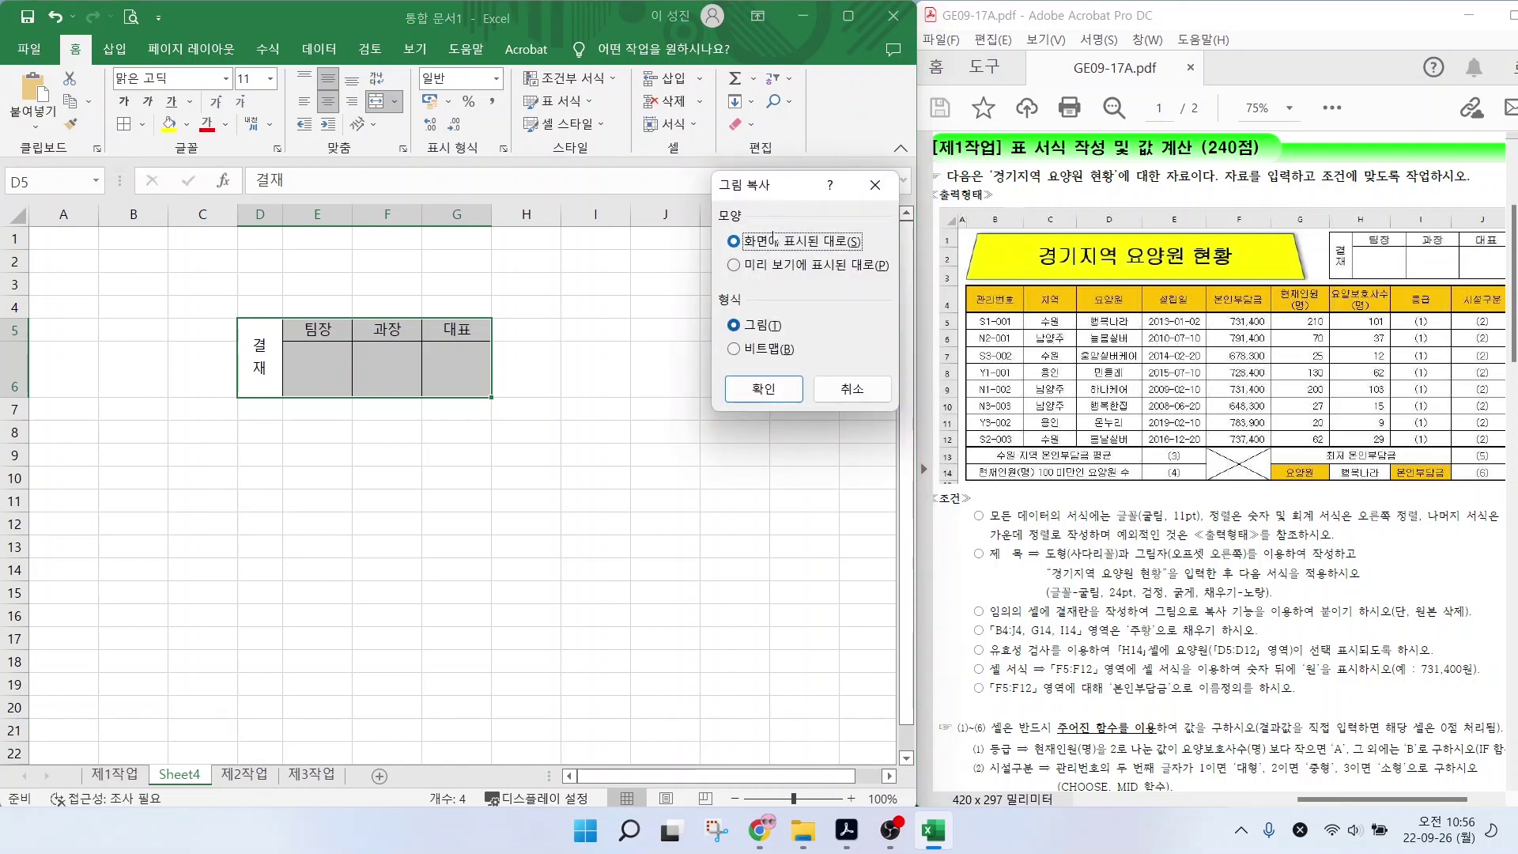
left_click(756, 364)
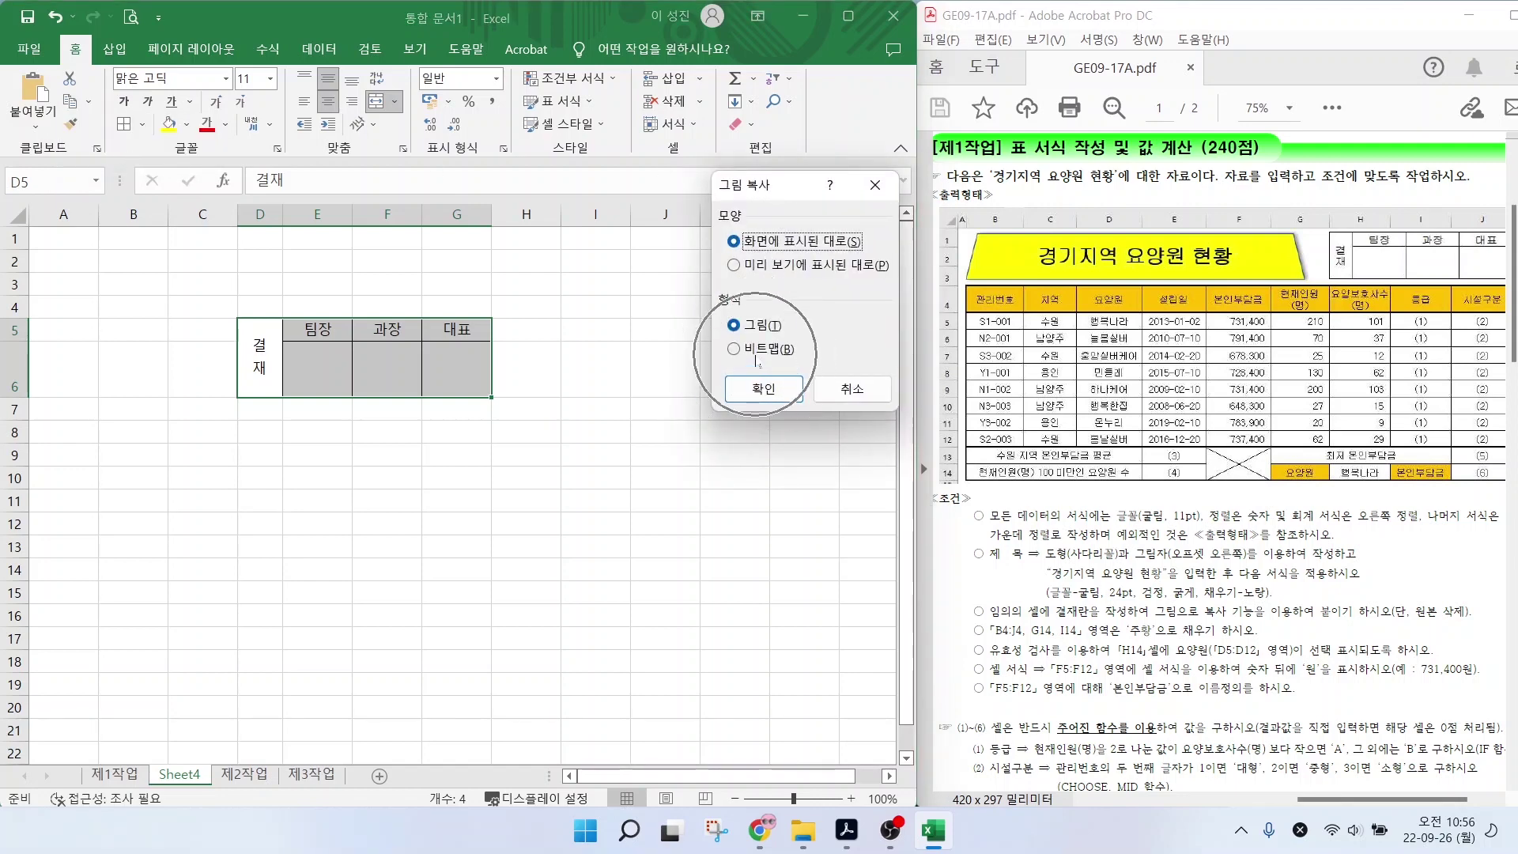
left_click(763, 388)
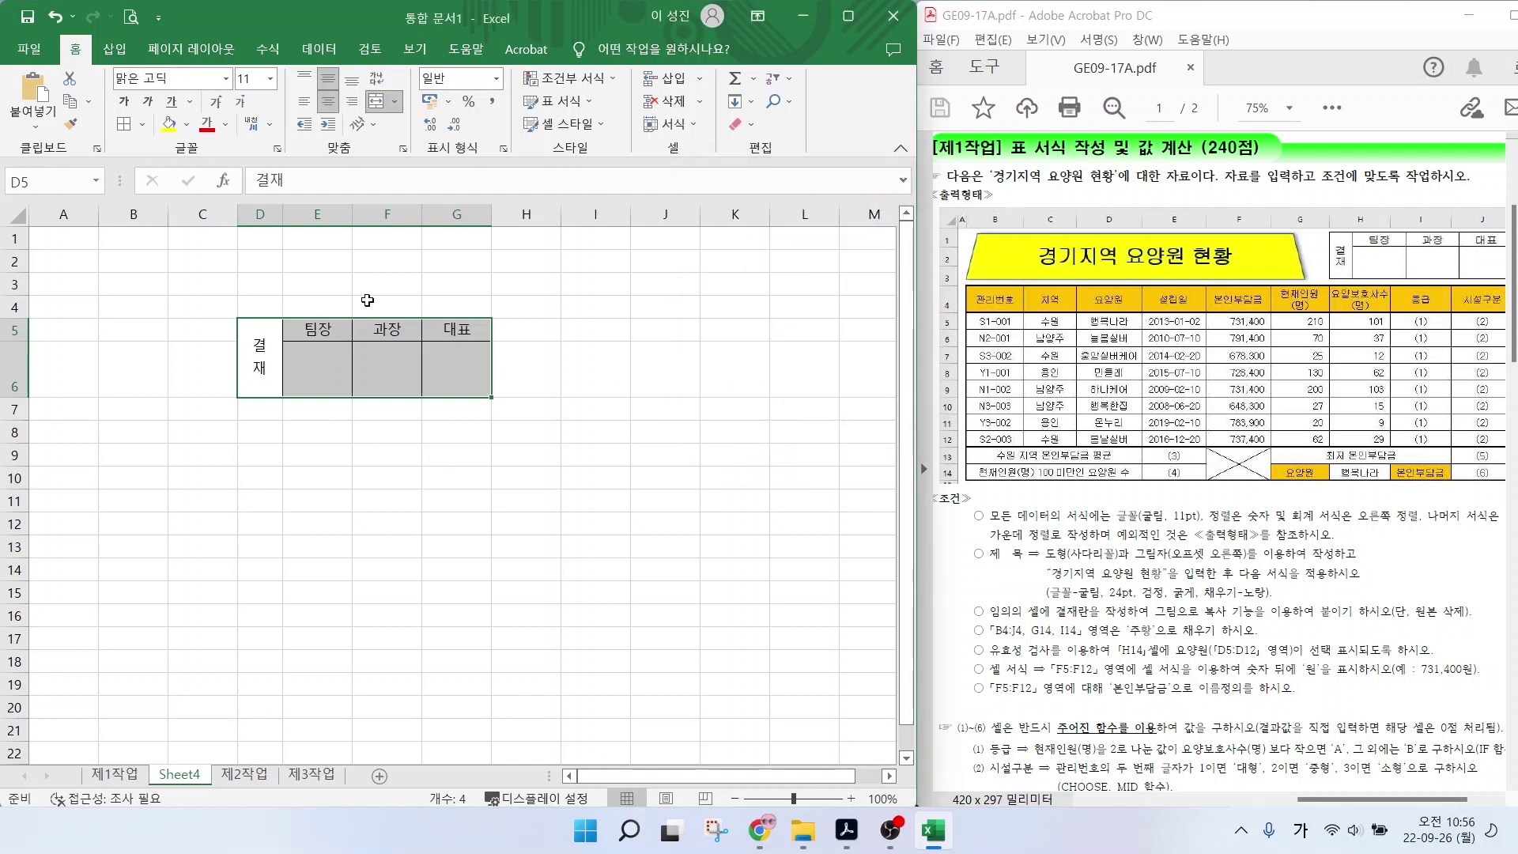
Paste the approval box picture into the 제1작업 sheet and place it beside the title, above columns H to J.
left_click(116, 775)
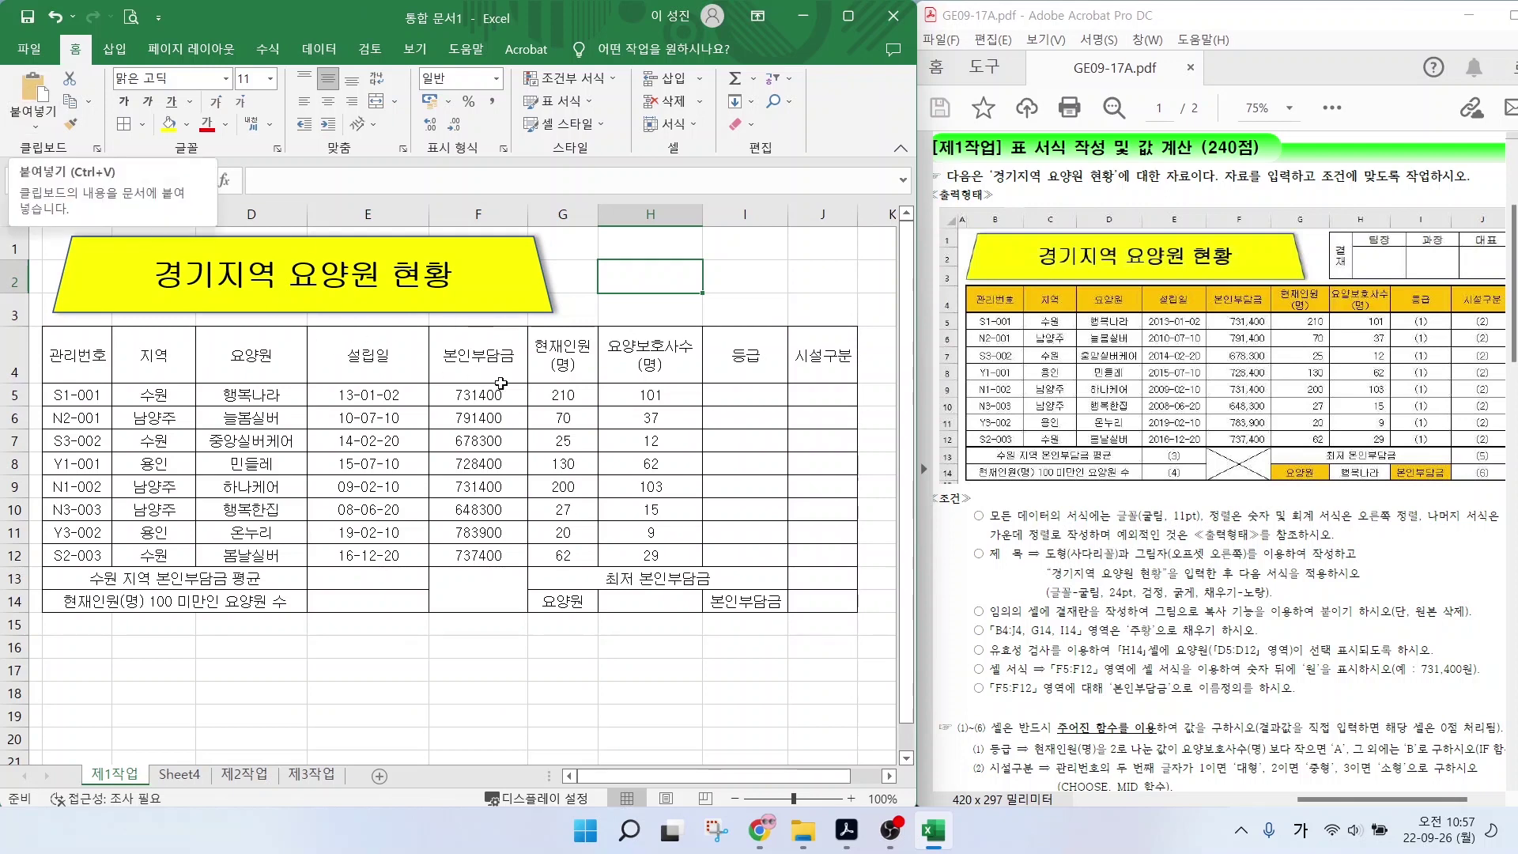
key("ctrl+v")
left_click_drag(610, 327, 640, 273)
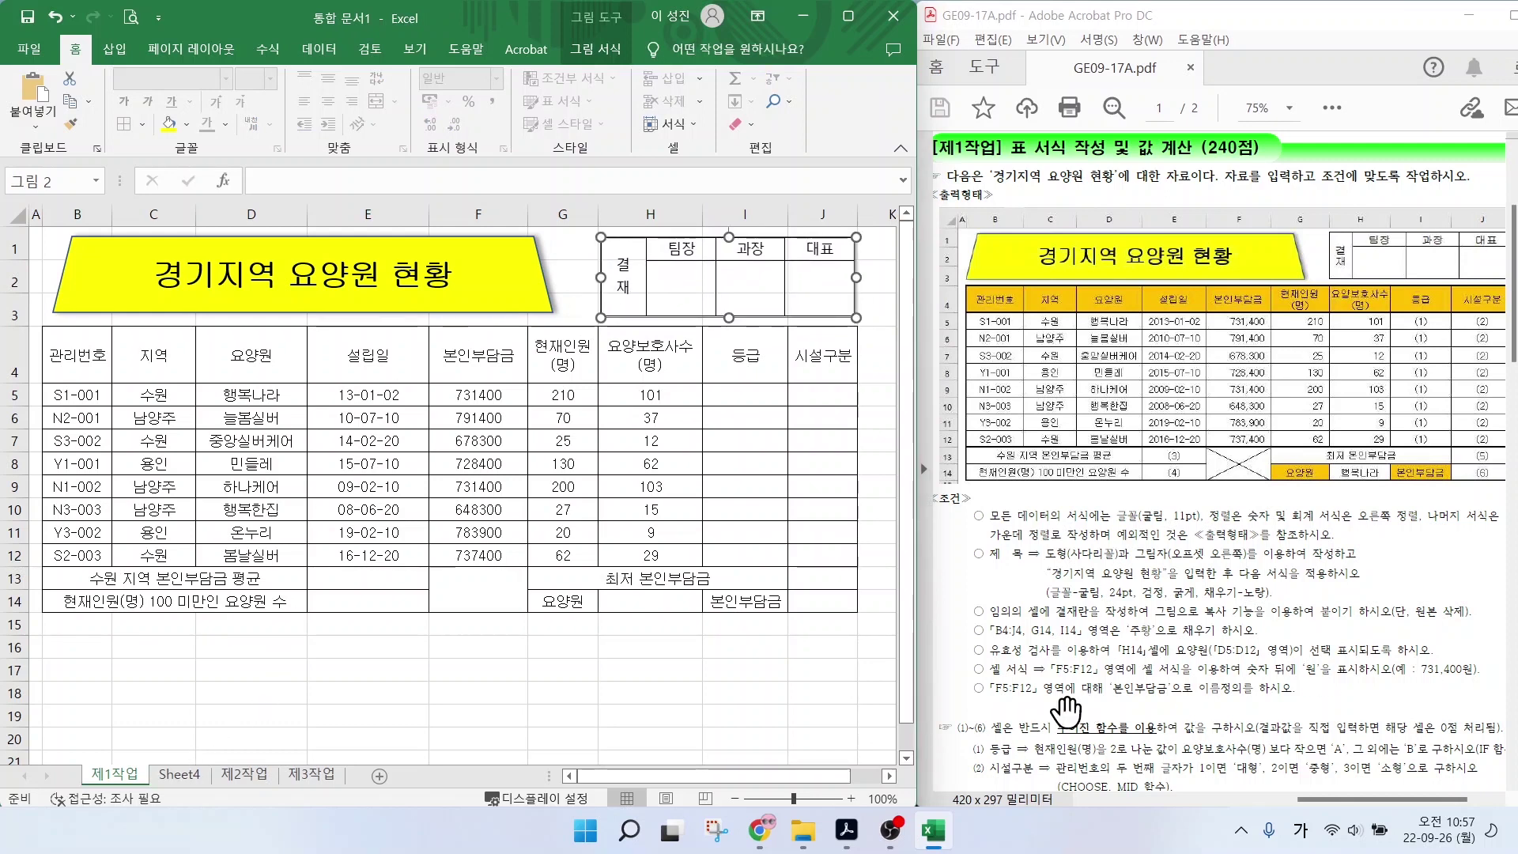
Delete the Sheet4 worksheet holding the original approval box and return to the 제1작업 sheet.
left_click(177, 775)
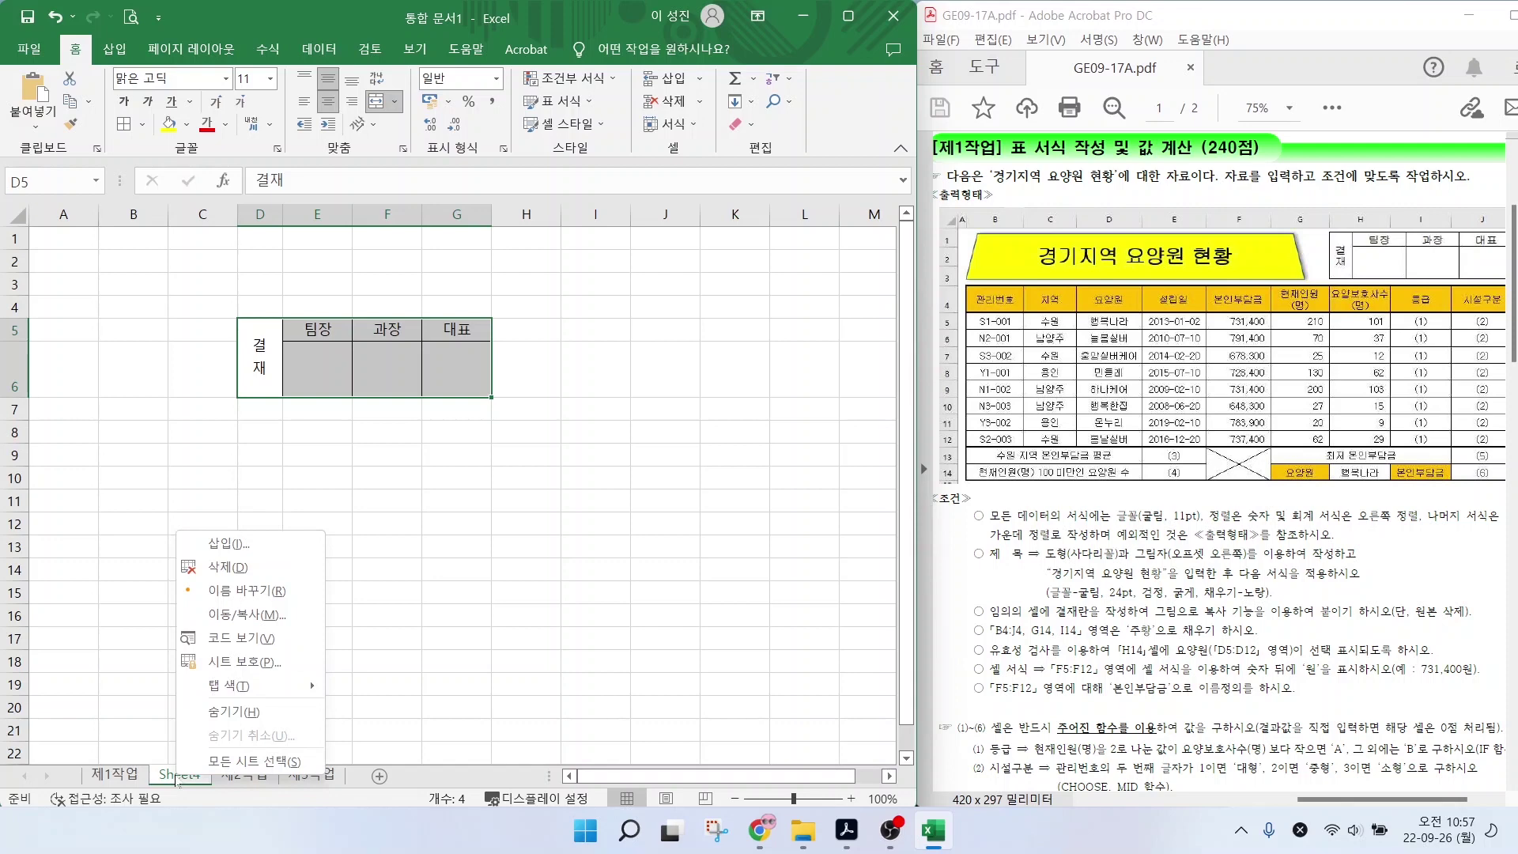
left_click(226, 567)
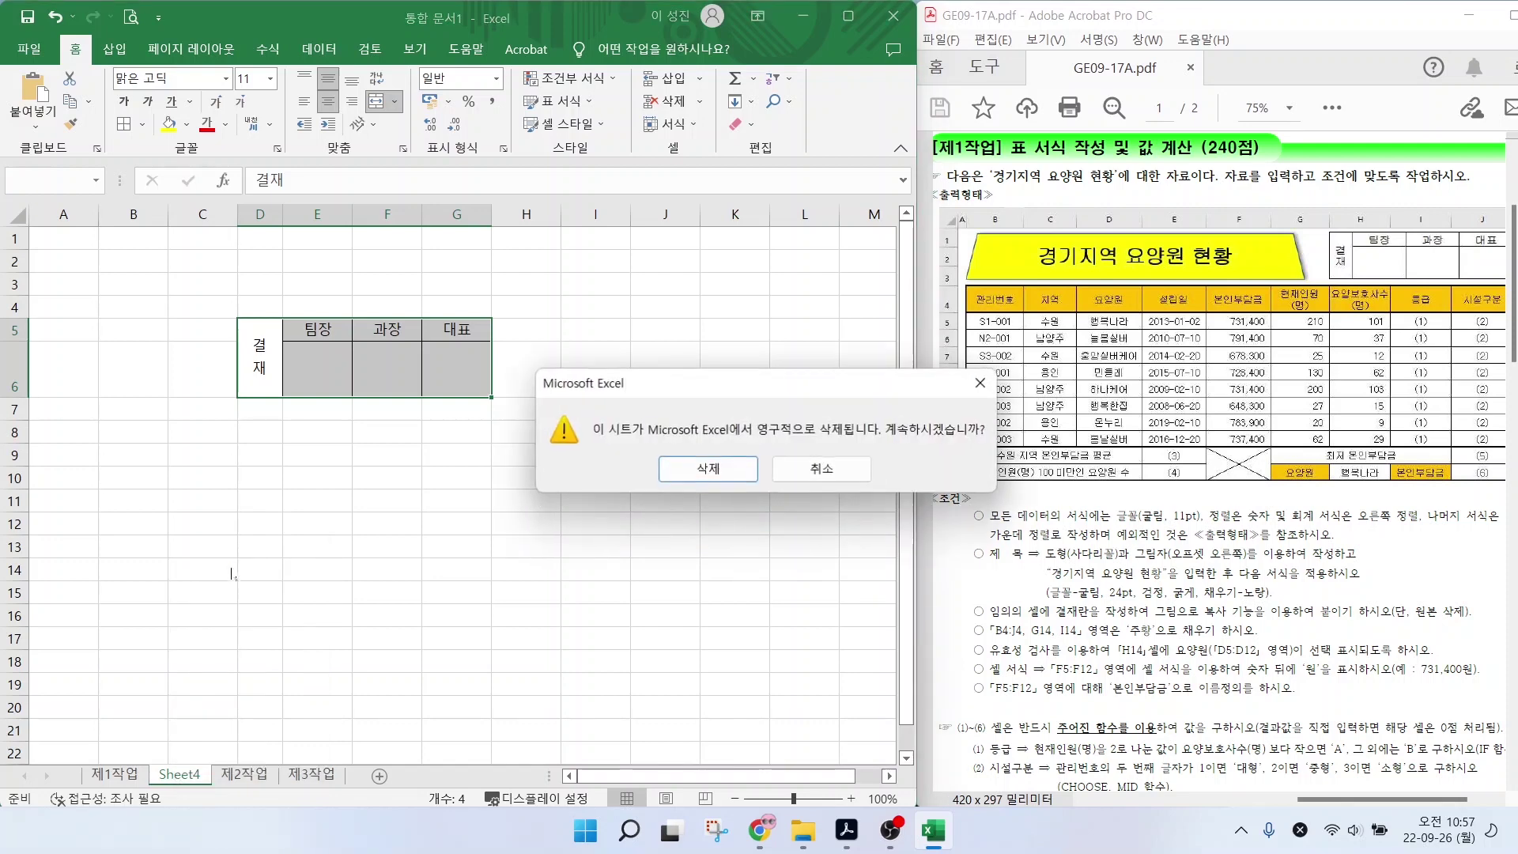
left_click(708, 470)
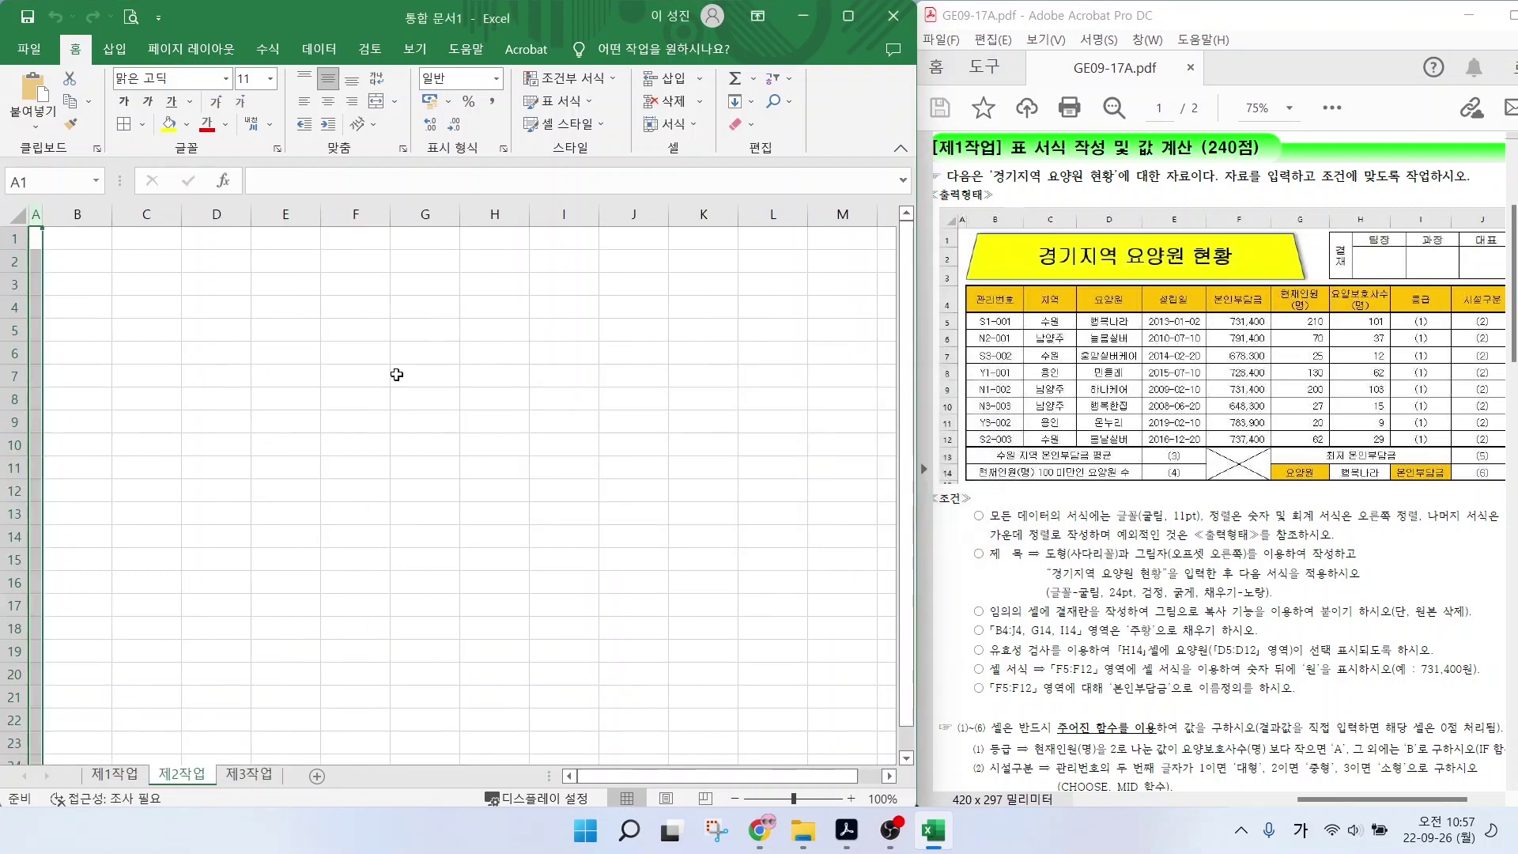
left_click(114, 772)
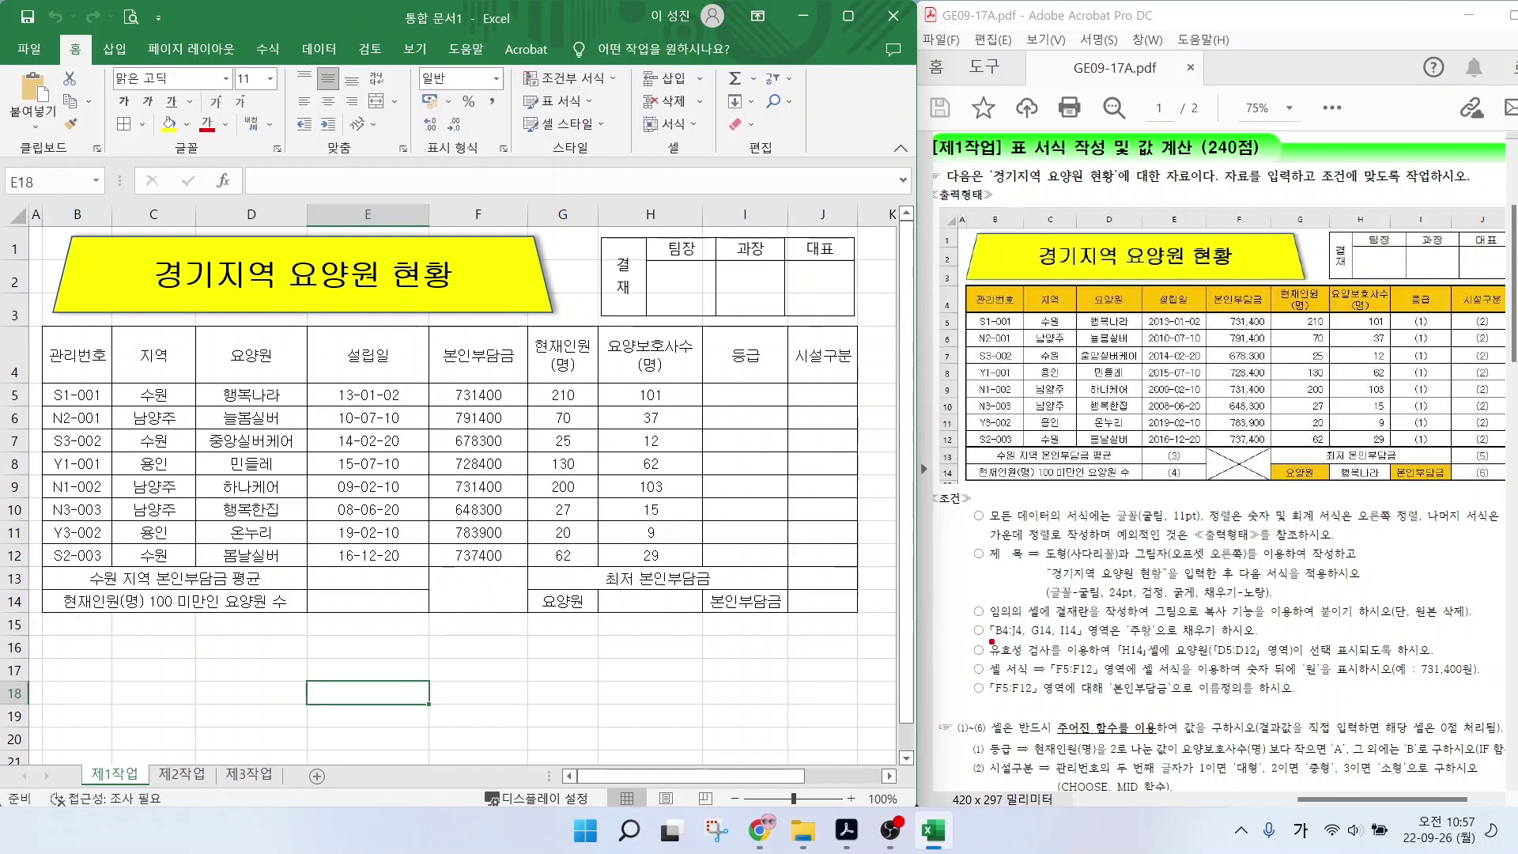
left_click_drag(1002, 642, 1277, 641)
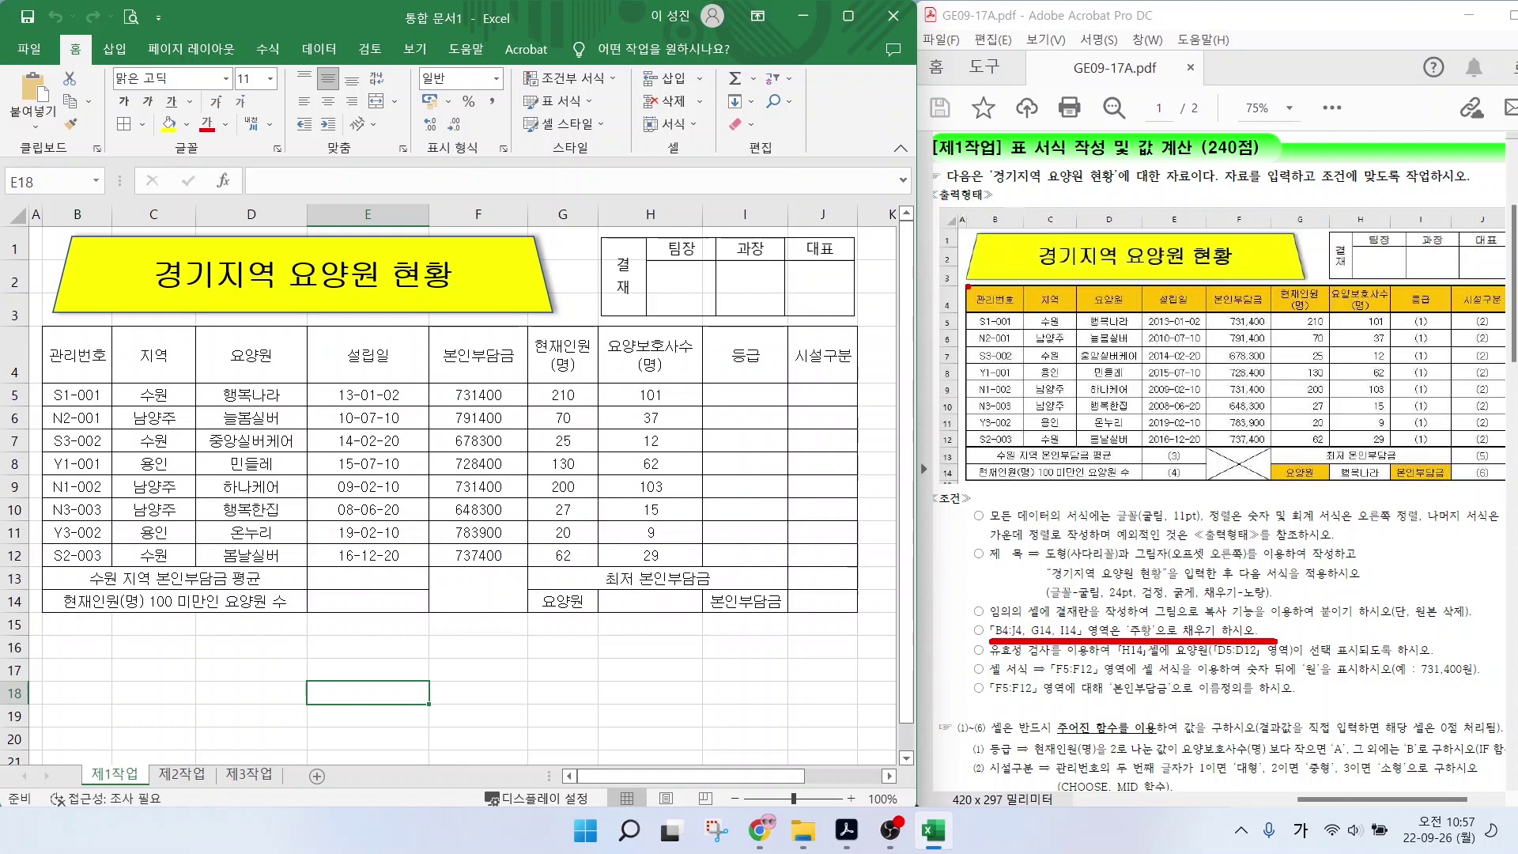
left_click_drag(966, 285, 1502, 314)
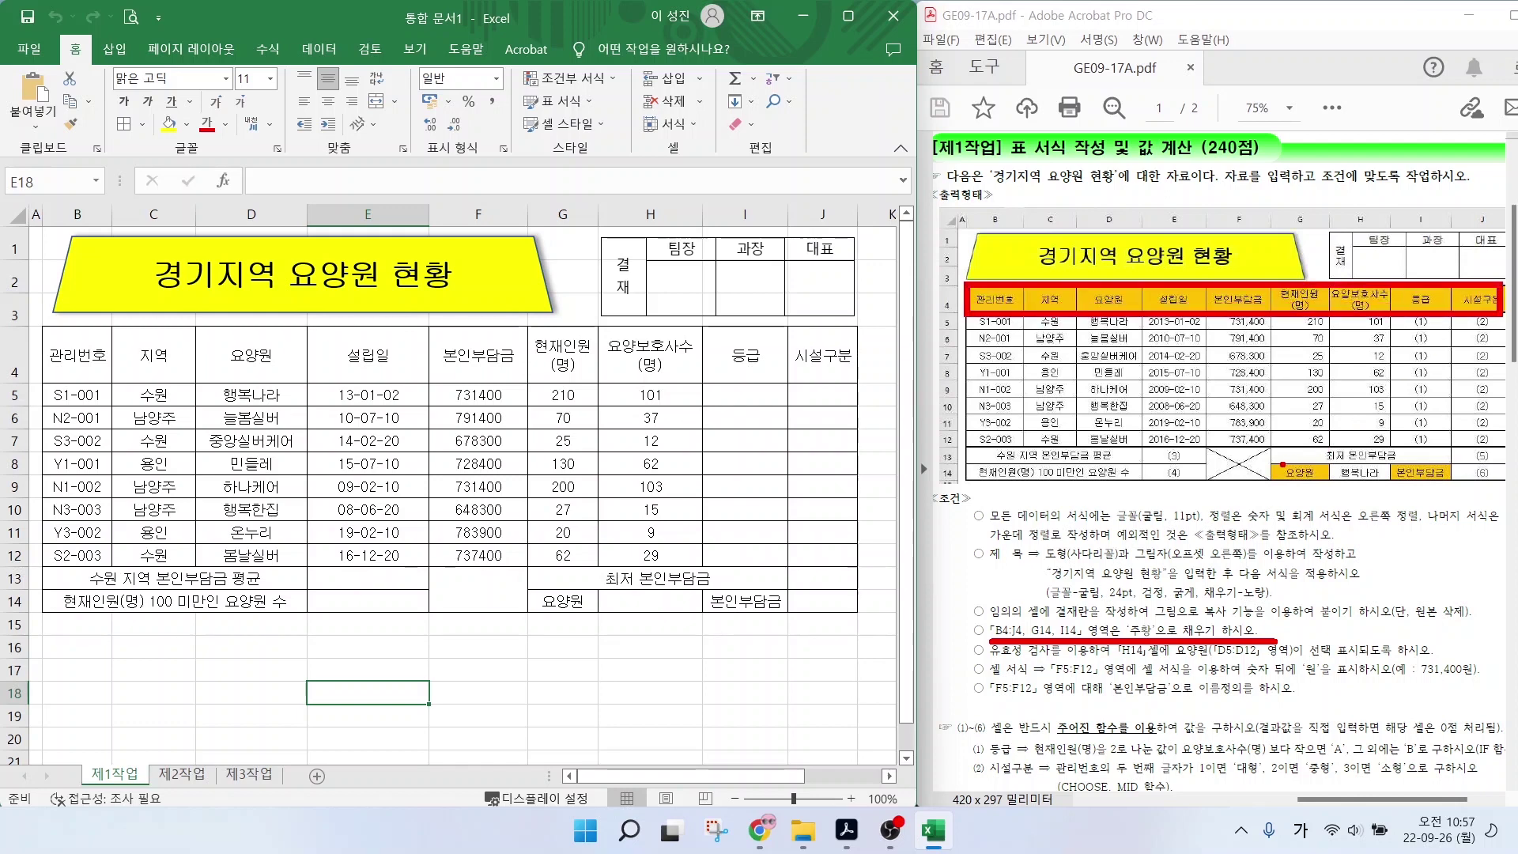
left_click_drag(1268, 461, 1306, 488)
left_click_drag(1385, 452, 1459, 488)
key("Escape")
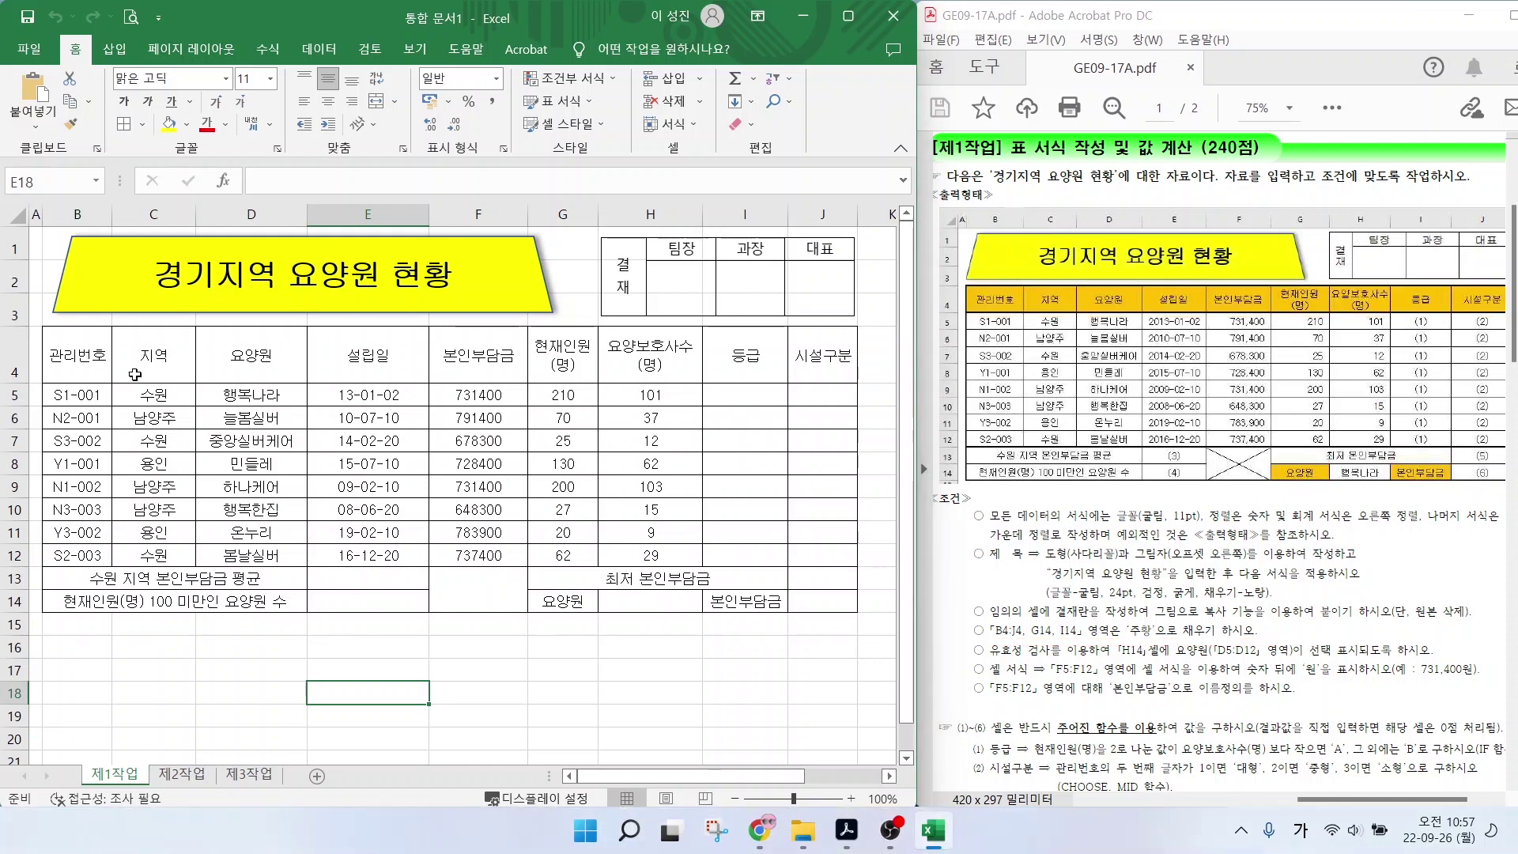
Fill the header cells B4:J4 together with G14 and I14 with the standard color 주황.
left_click(66, 364)
left_click_drag(66, 364, 822, 360)
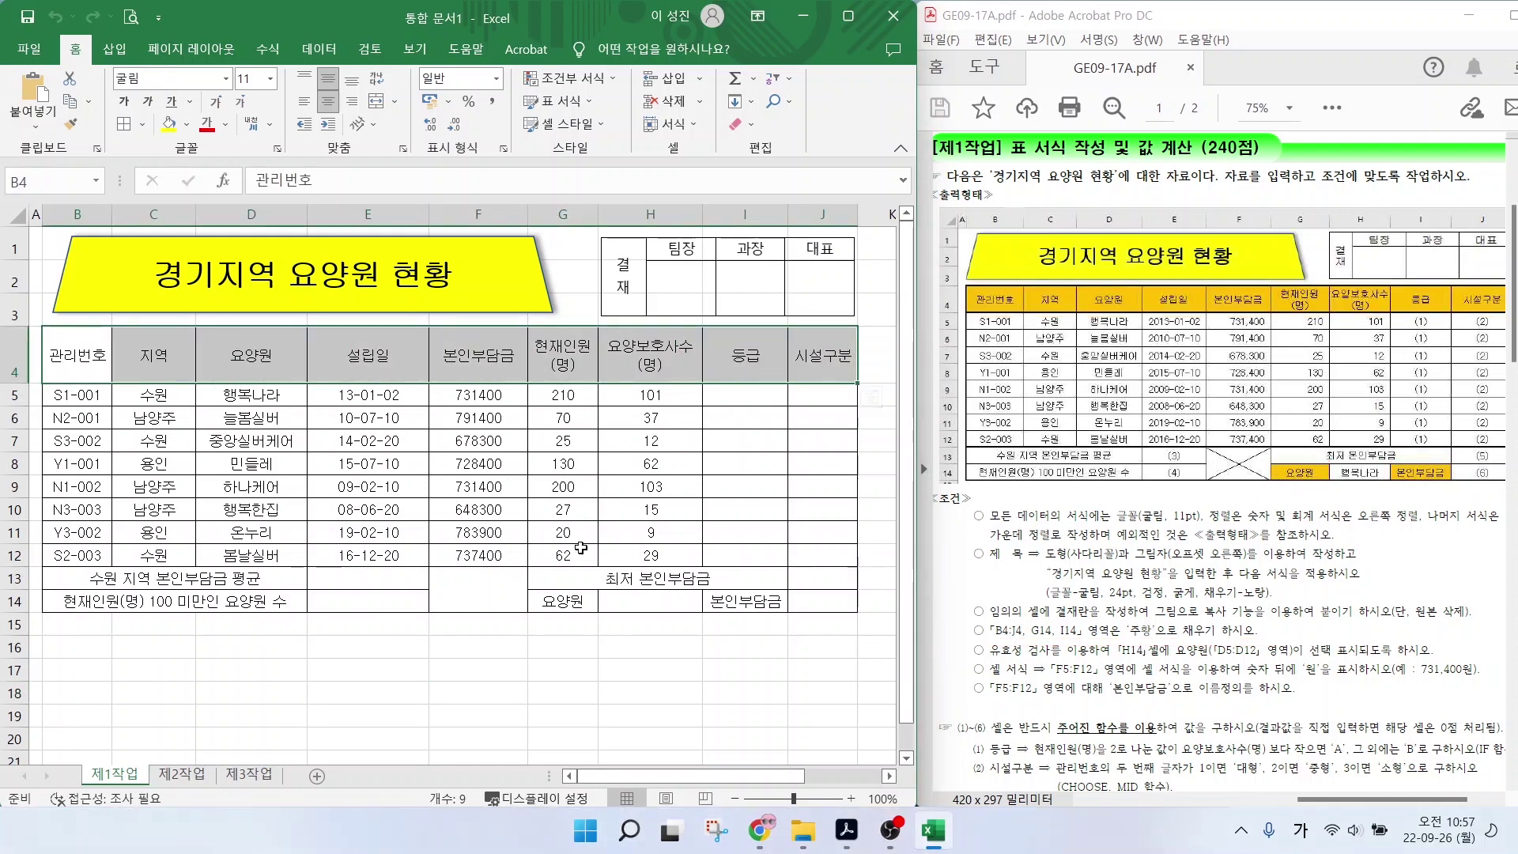
left_click(562, 600, "ctrl")
left_click(740, 601, "ctrl")
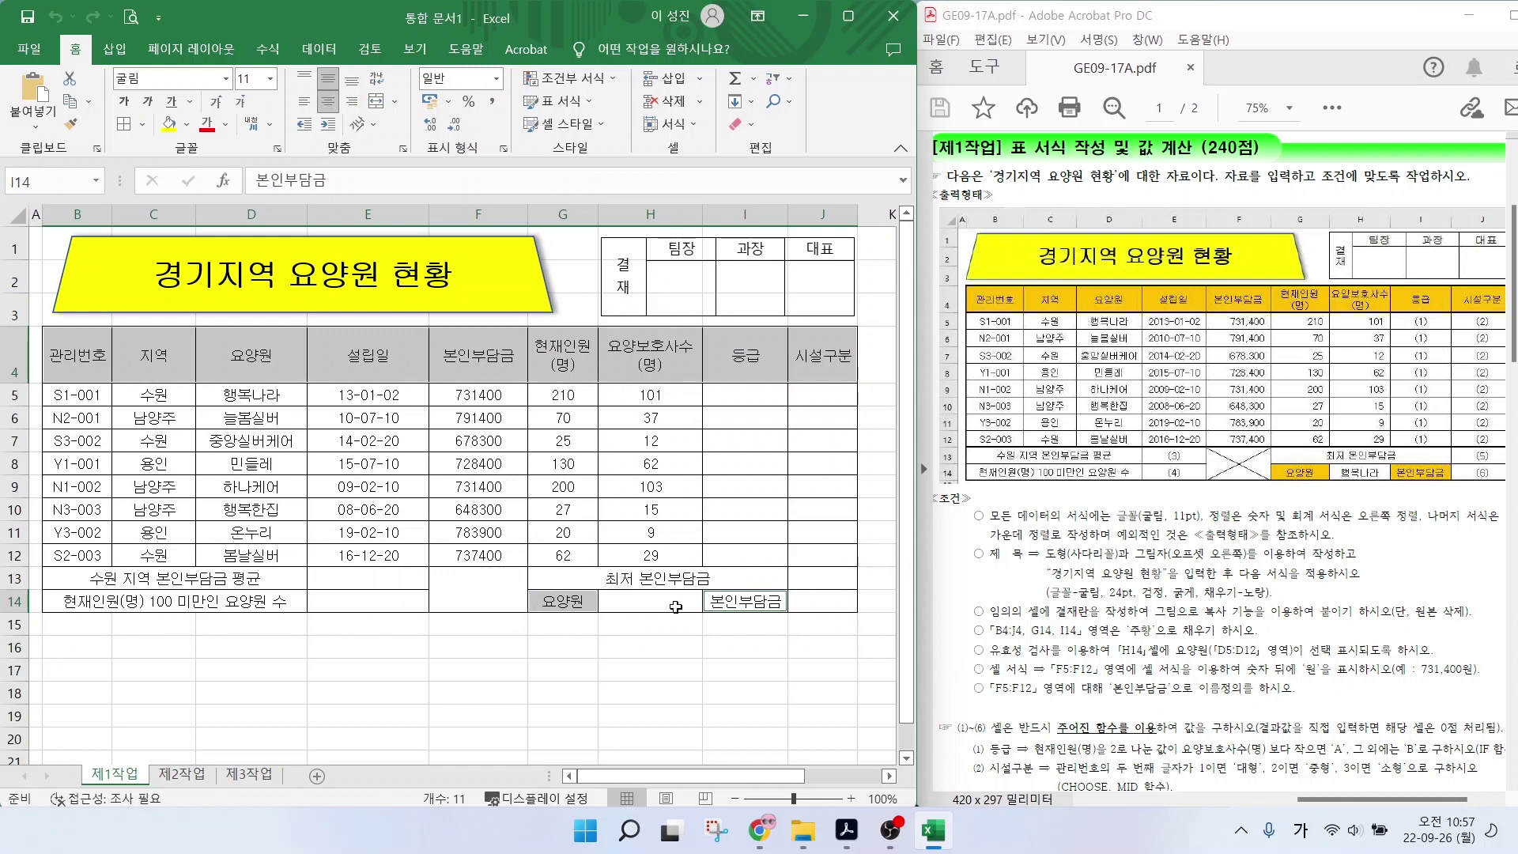
left_click(187, 124)
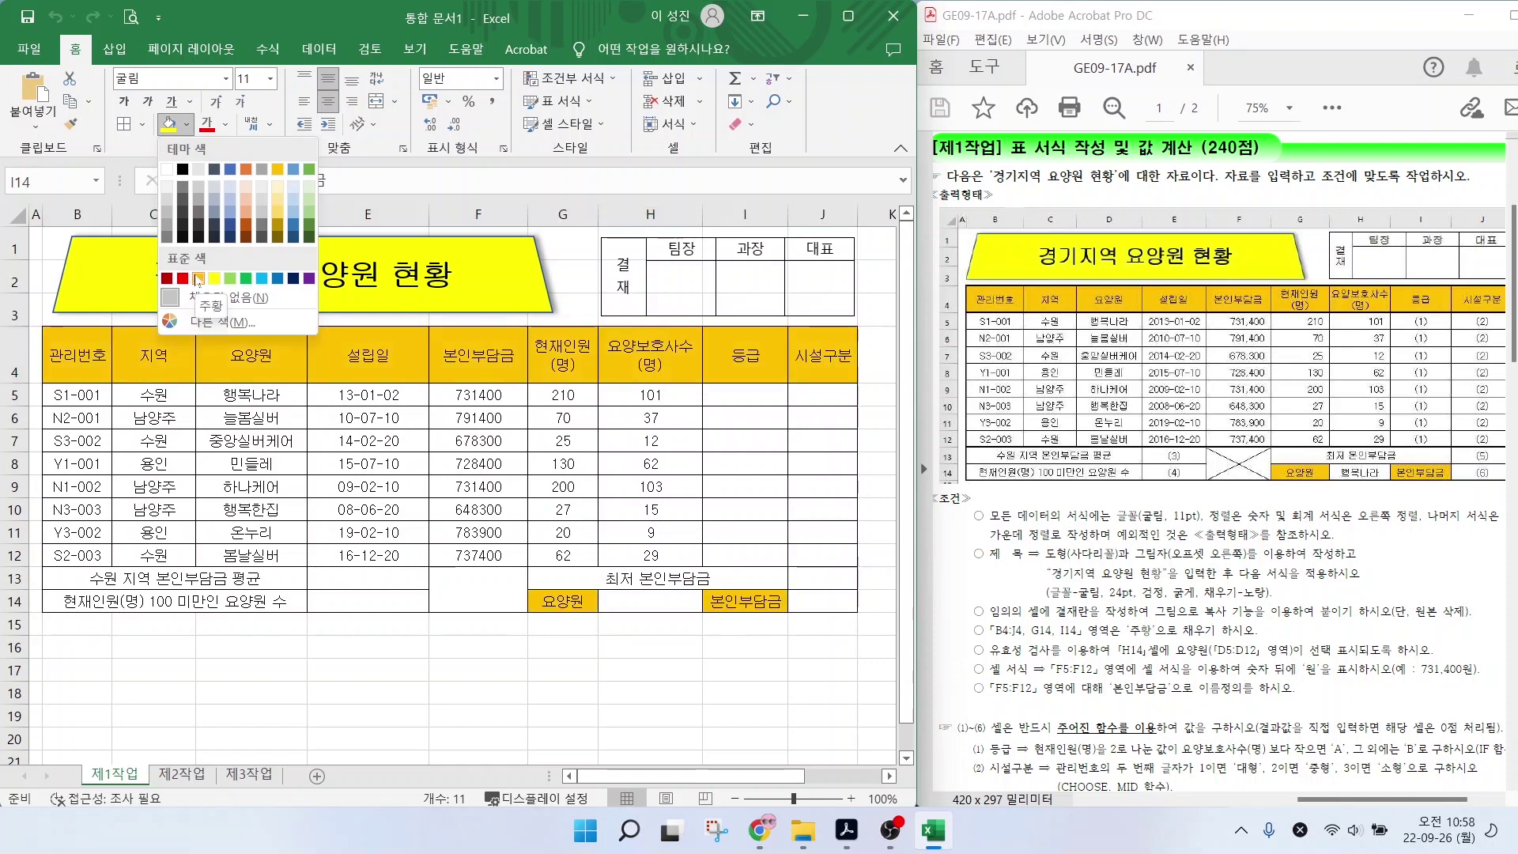
left_click(197, 279)
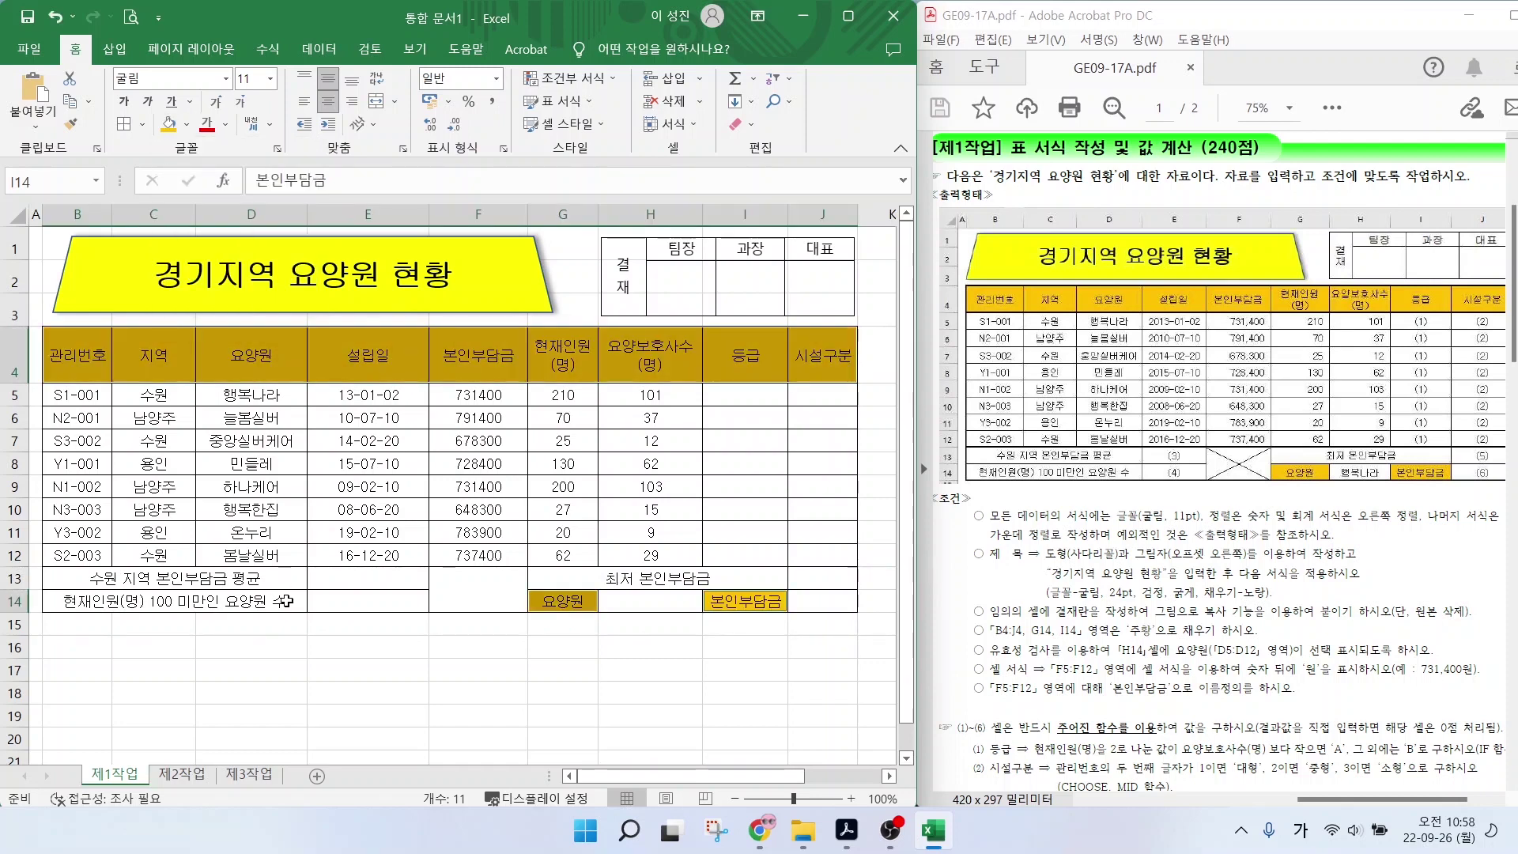
left_click(297, 649)
left_click_drag(1005, 660, 1302, 657)
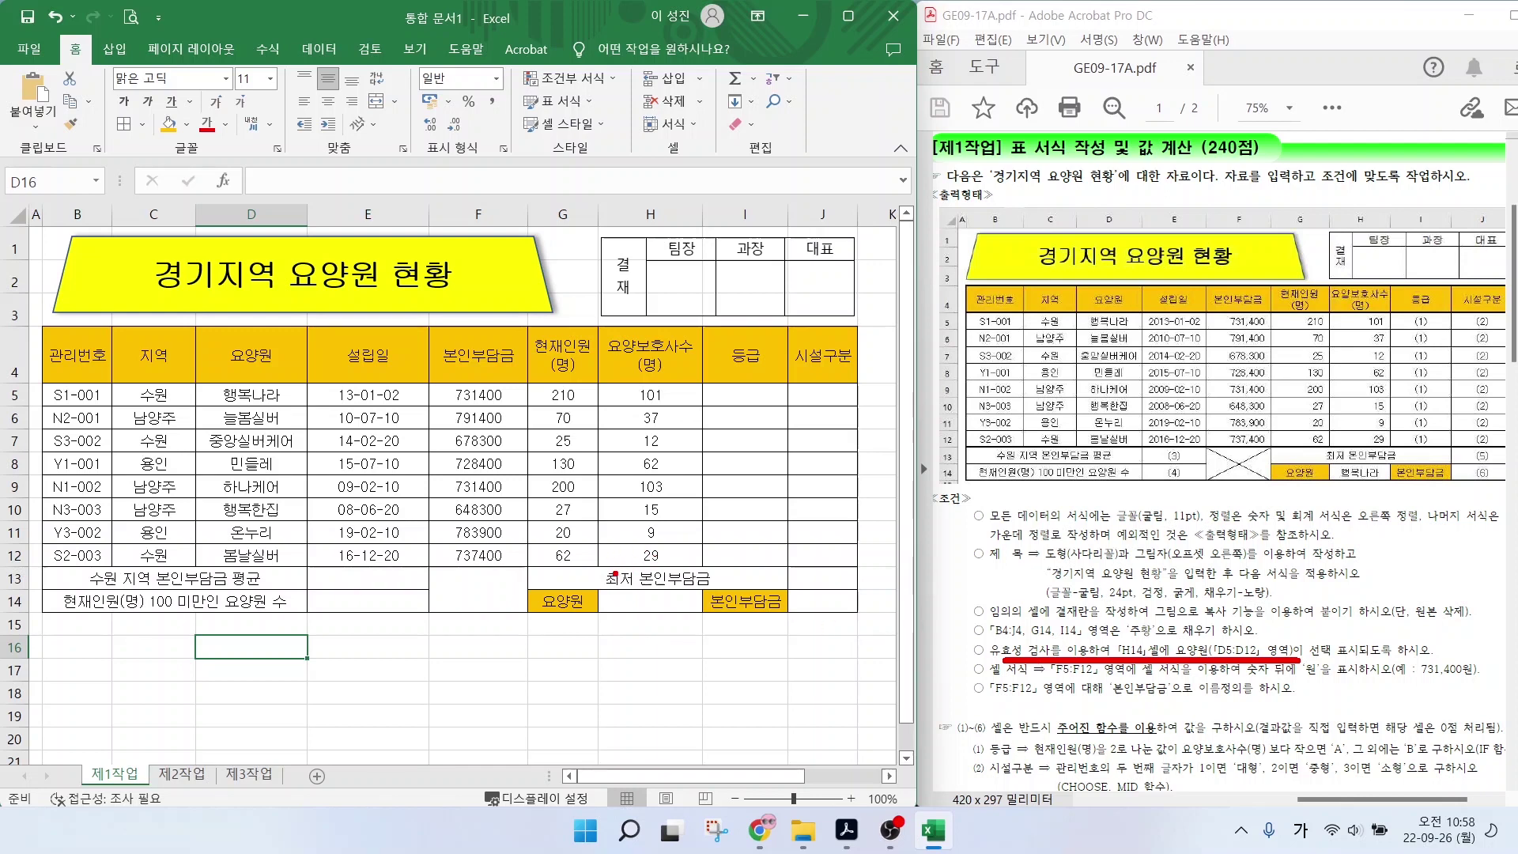
left_click_drag(598, 587, 708, 615)
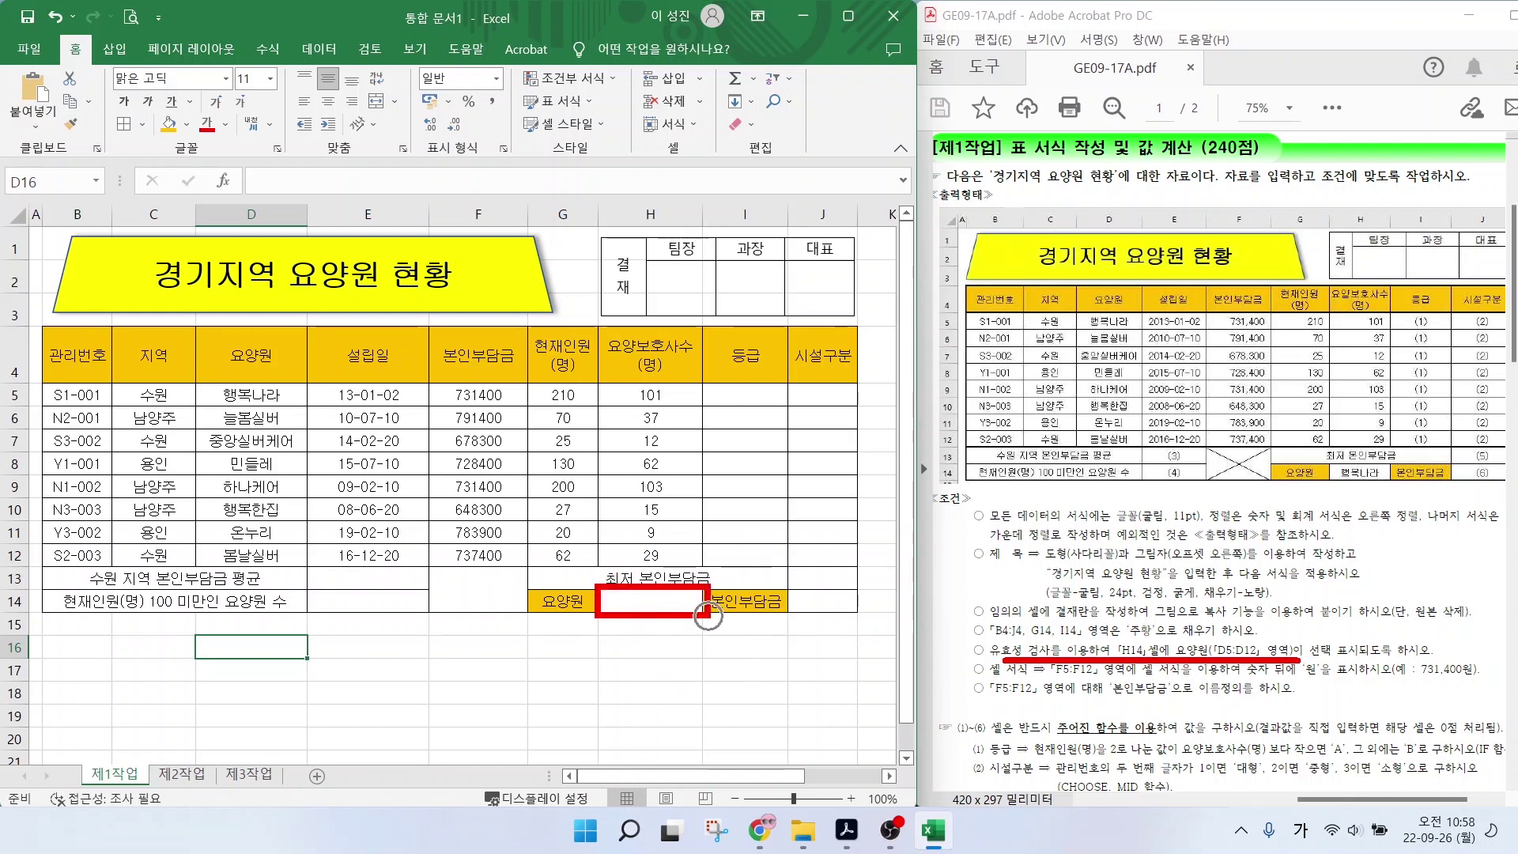
key("Escape")
Start a data validation rule for cell H14 with 목록 as the allowed type.
left_click(650, 606)
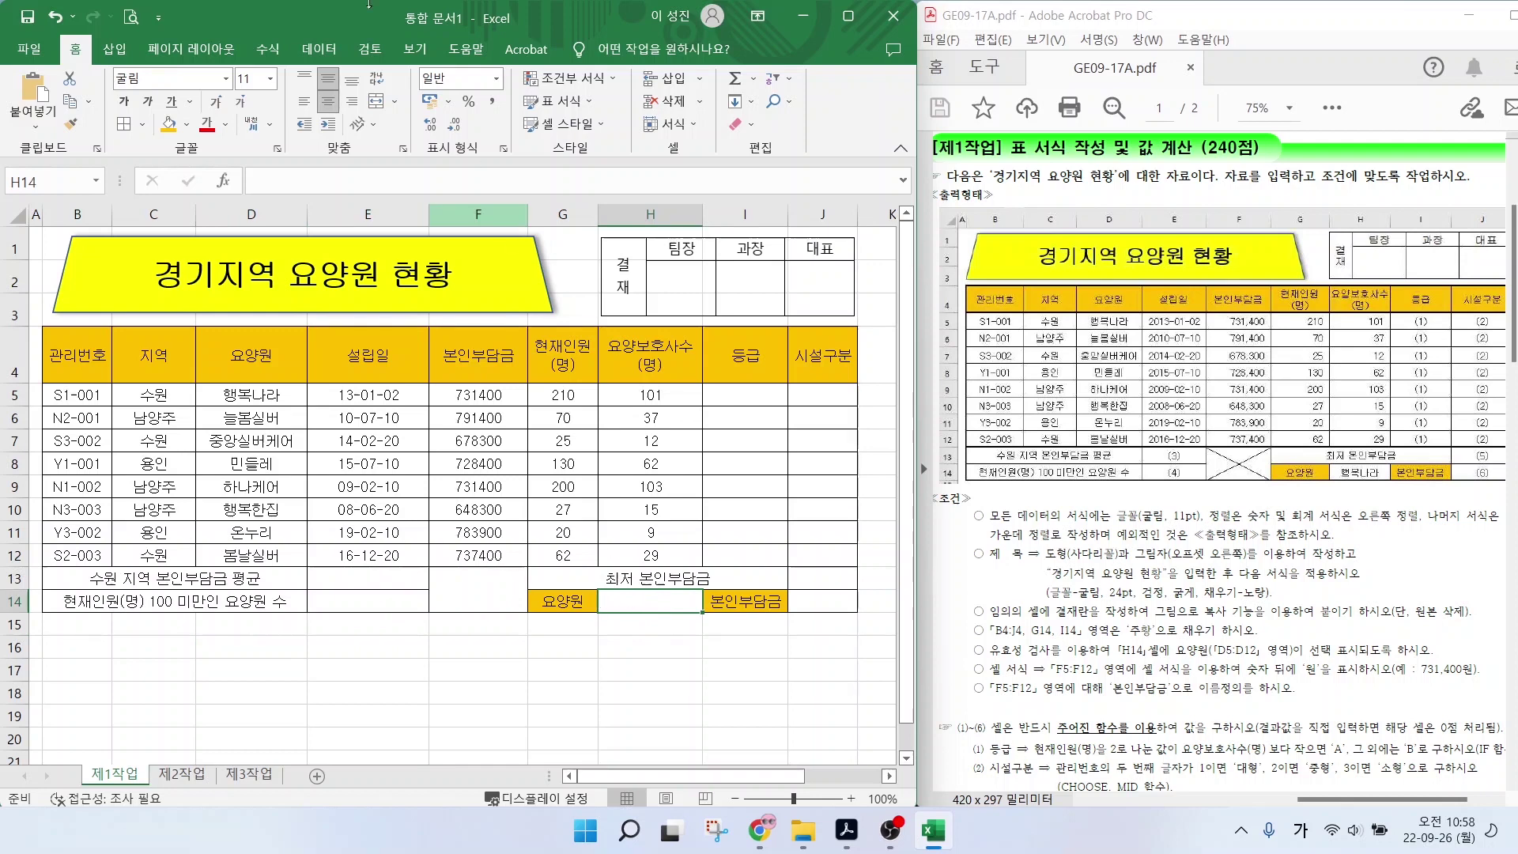
left_click(319, 49)
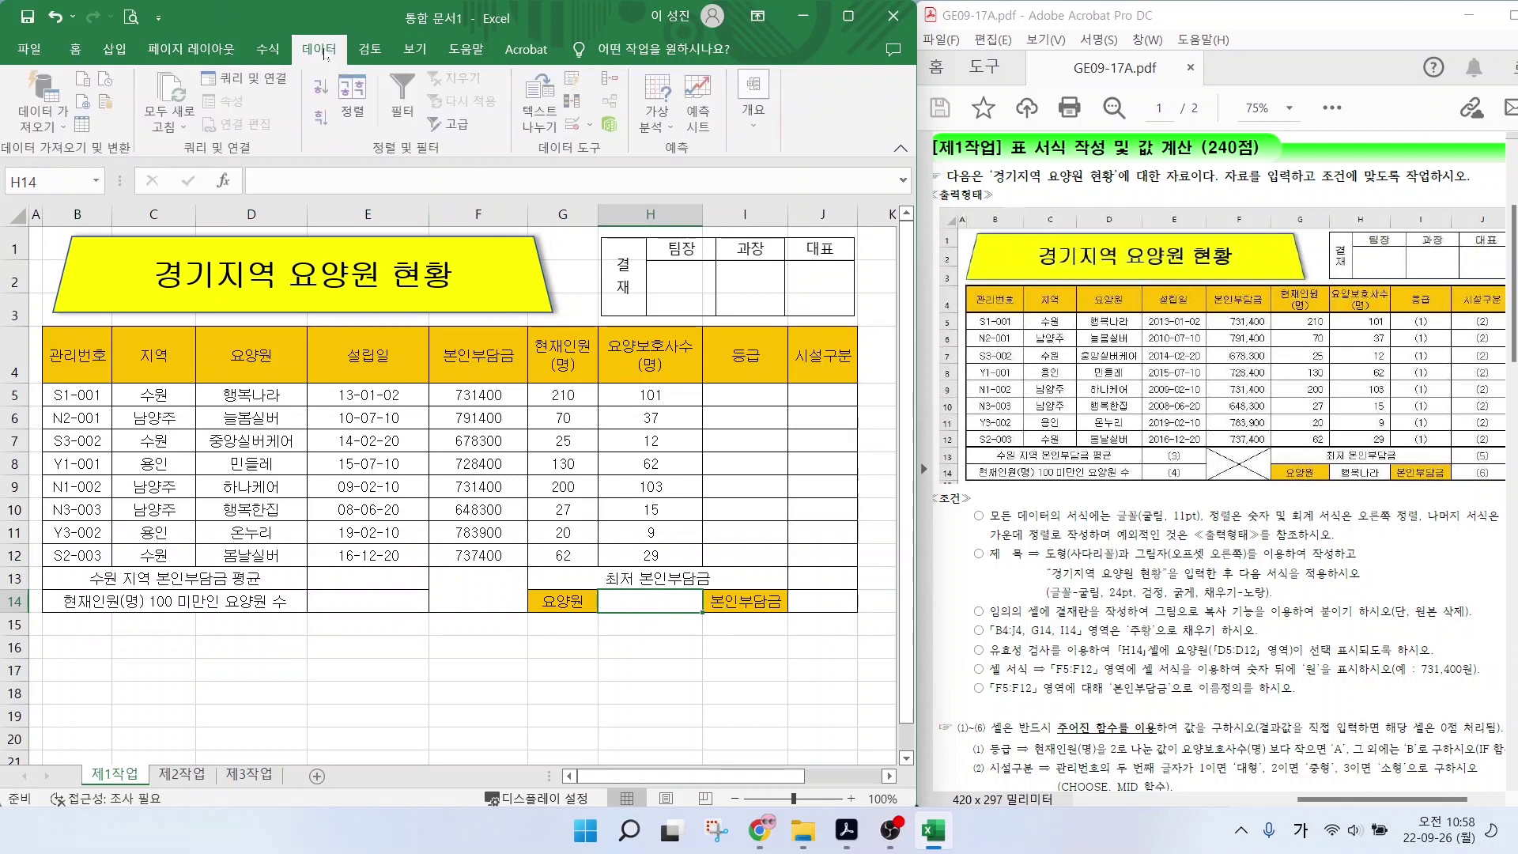
left_click(590, 127)
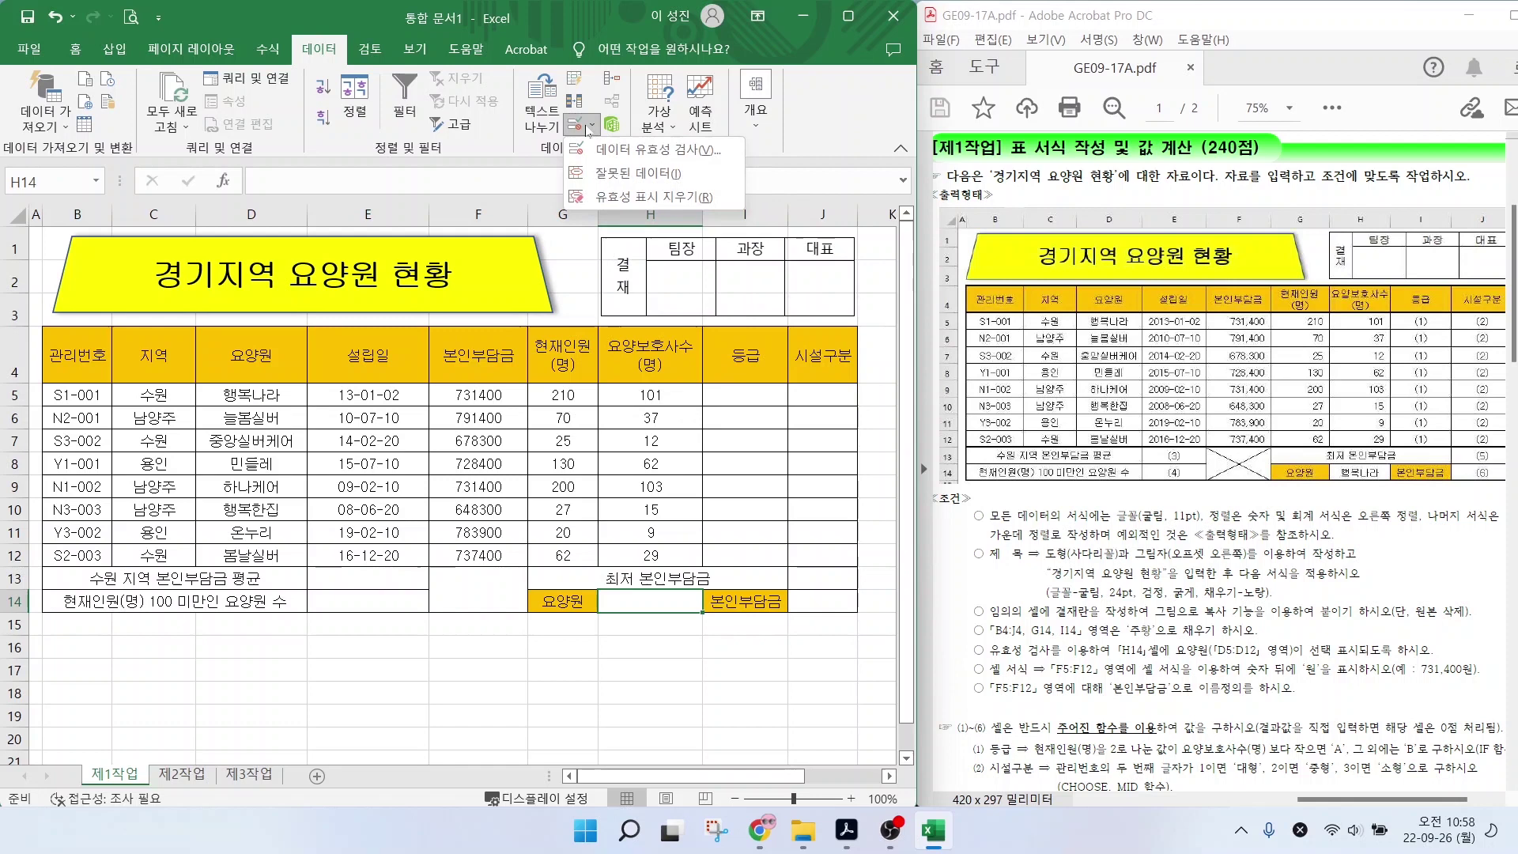
left_click(631, 147)
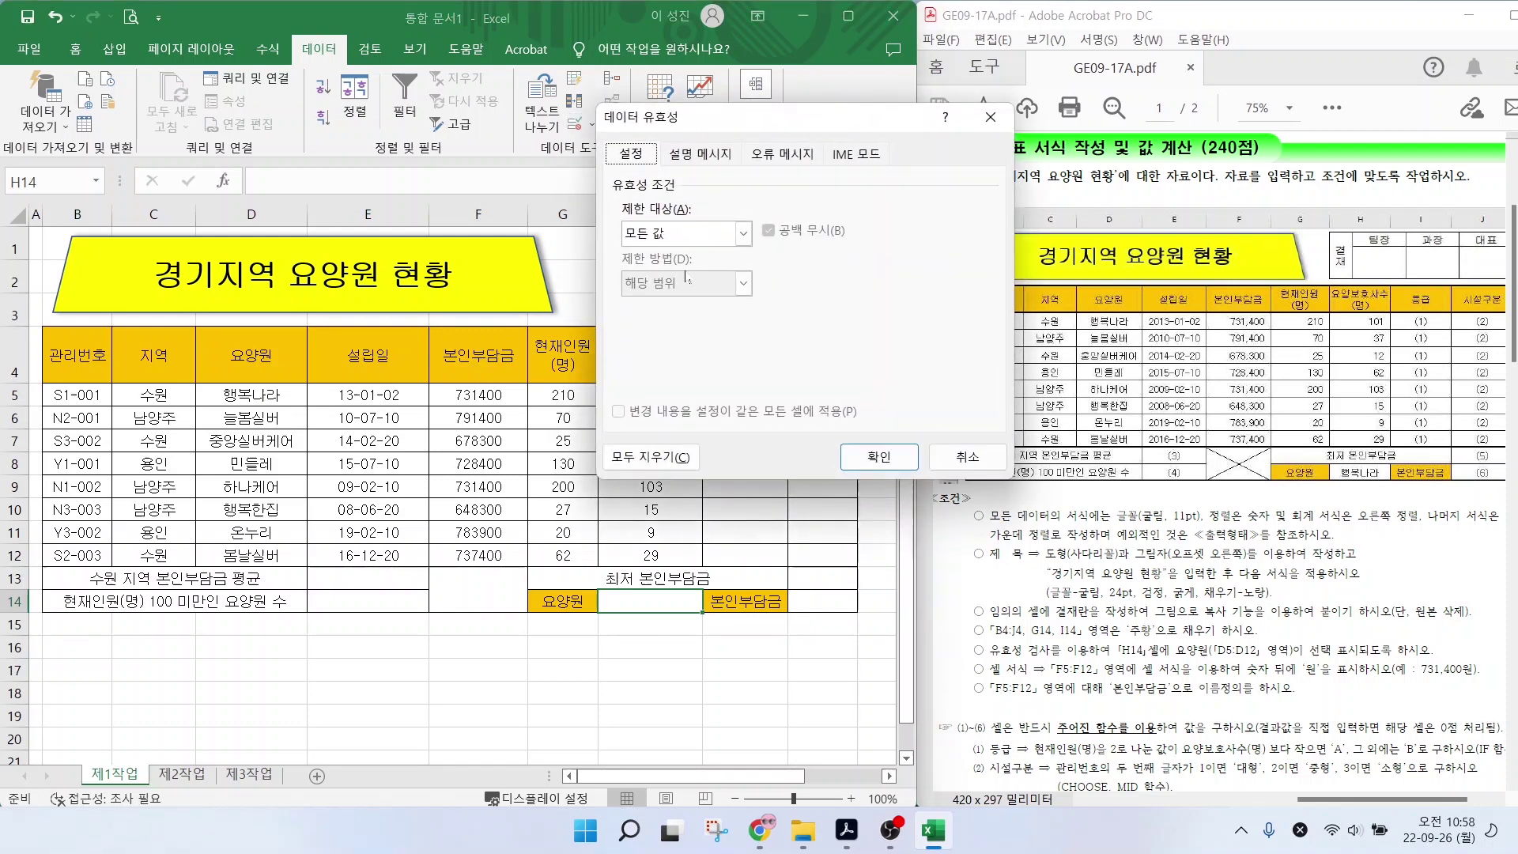
left_click(709, 235)
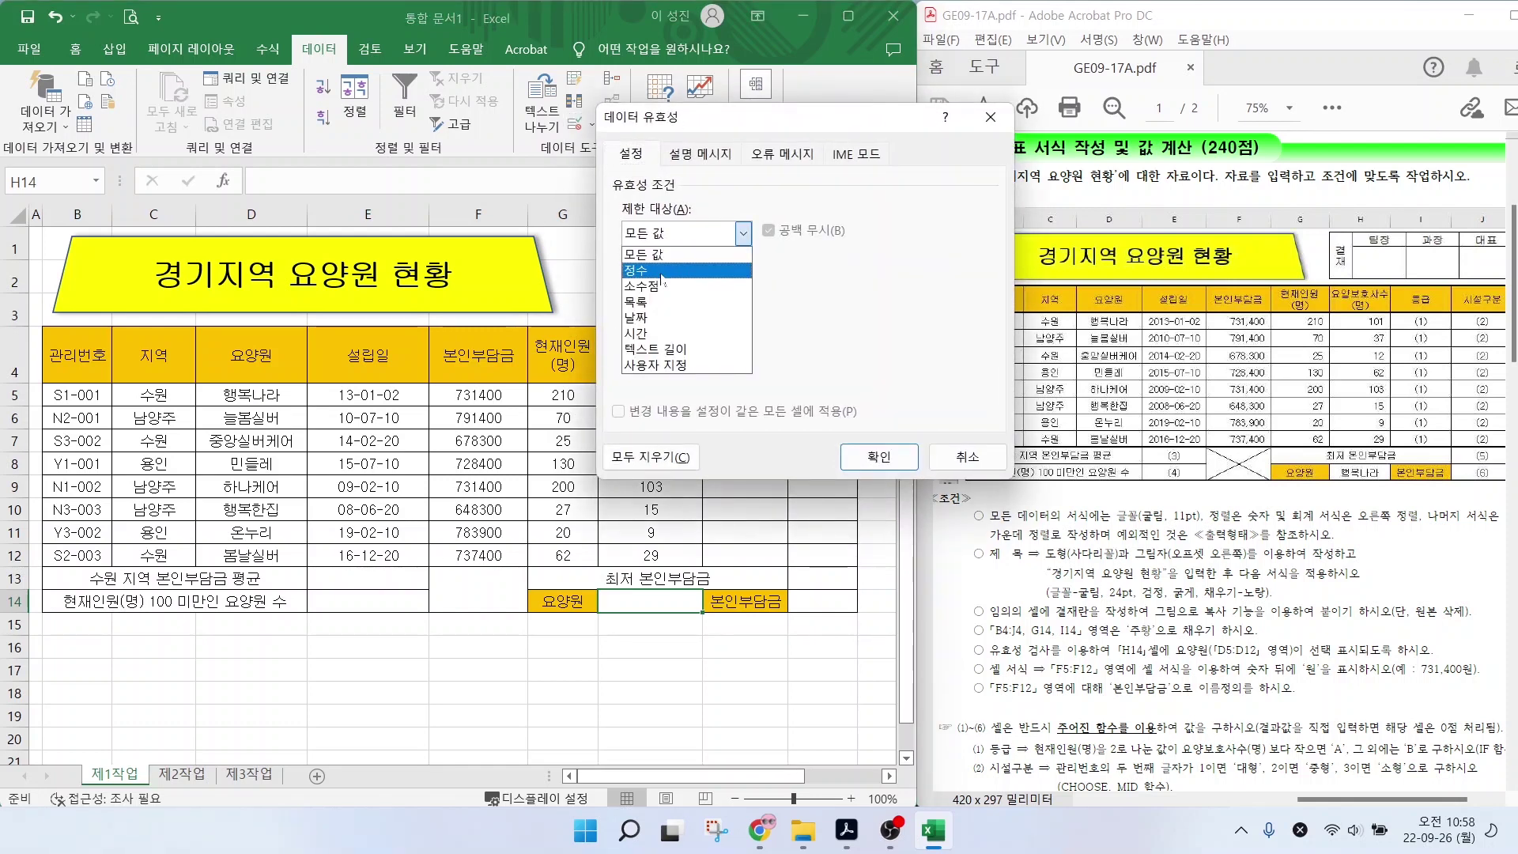
left_click(650, 305)
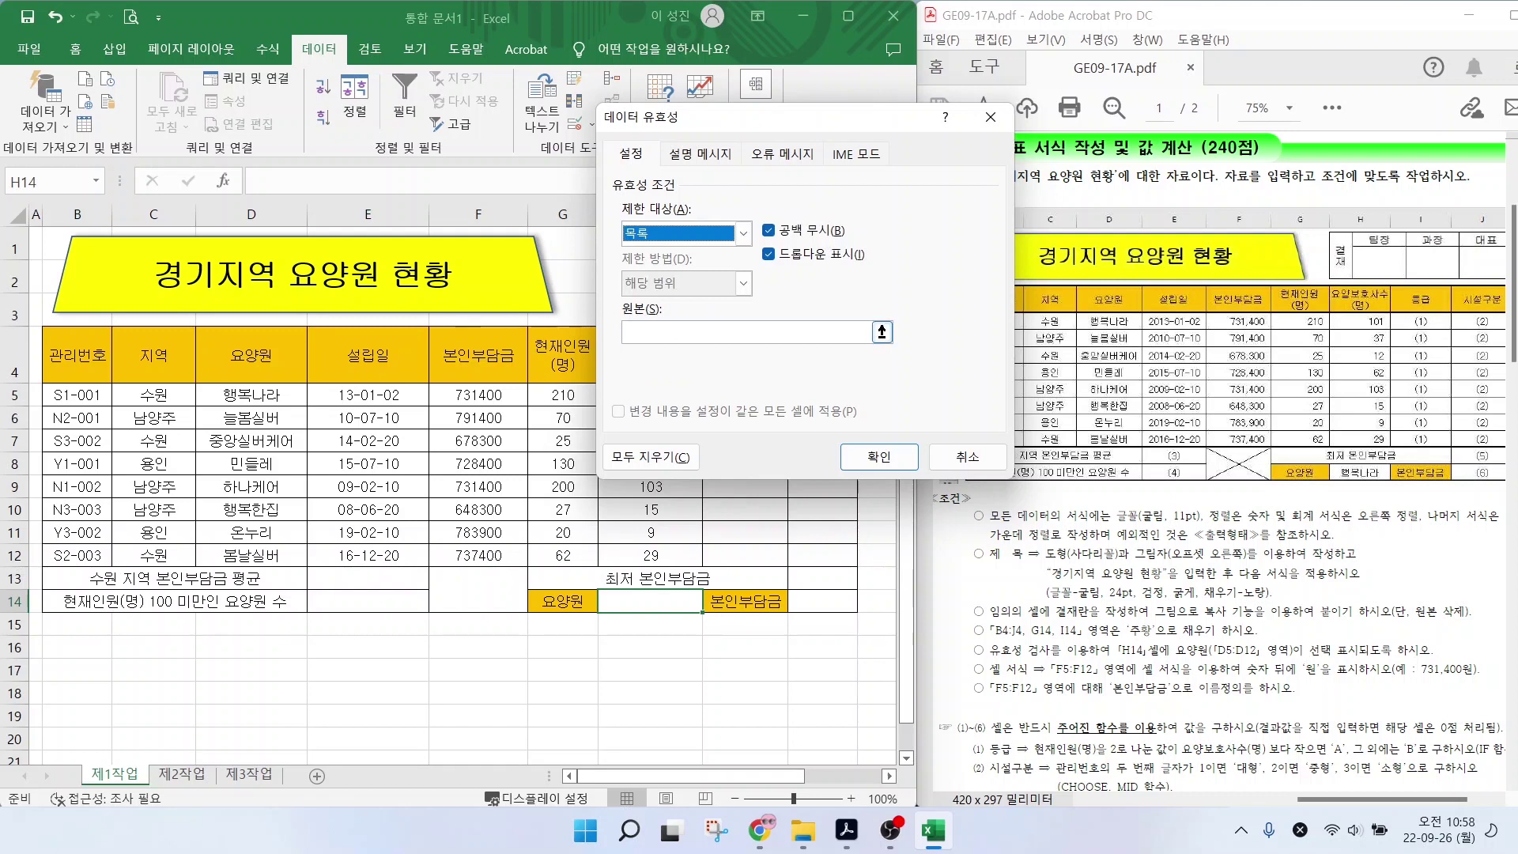
left_click(664, 332)
mouse_move(1192, 658)
left_mouse_down()
mouse_move(1320, 658)
mouse_move(1218, 632)
mouse_move(1261, 670)
left_mouse_up()
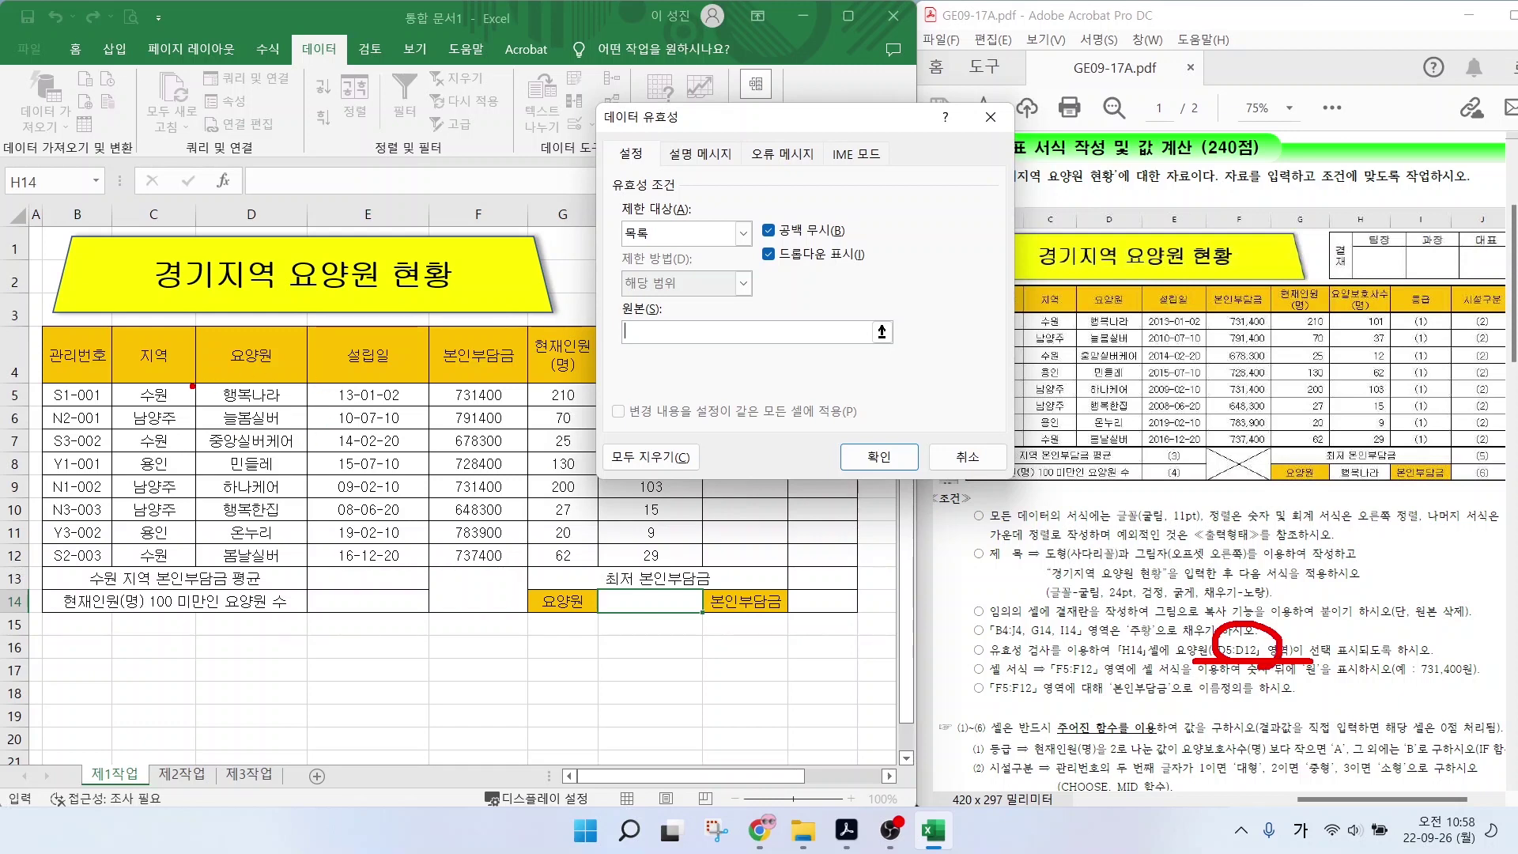
left_click_drag(190, 385, 307, 562)
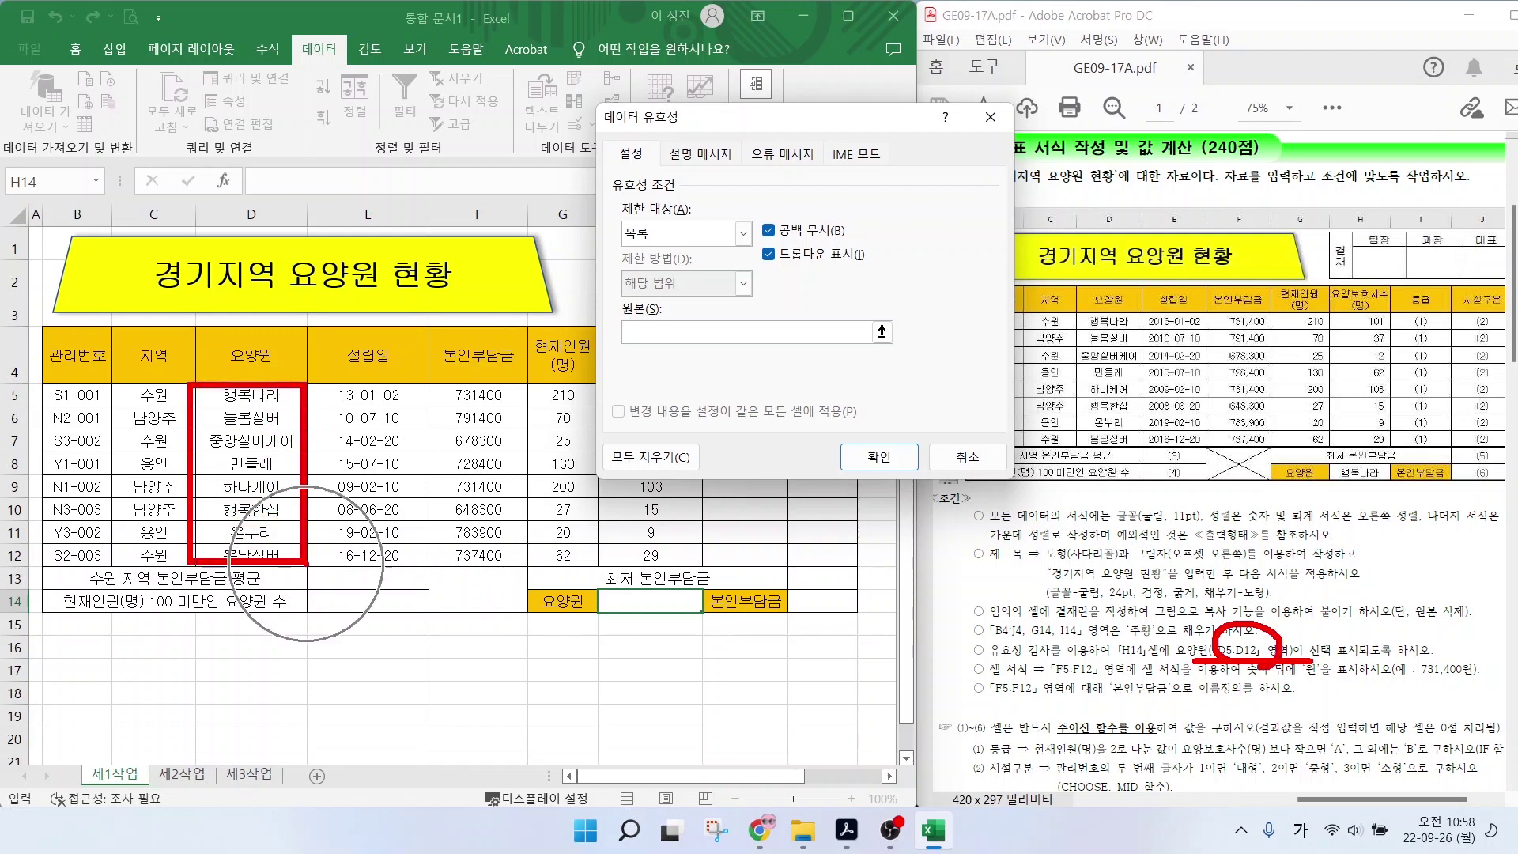
key("Escape")
Use D5:D12 as the validation list source and choose 행복한집 in H14.
left_click_drag(252, 392, 251, 555)
left_click(877, 456)
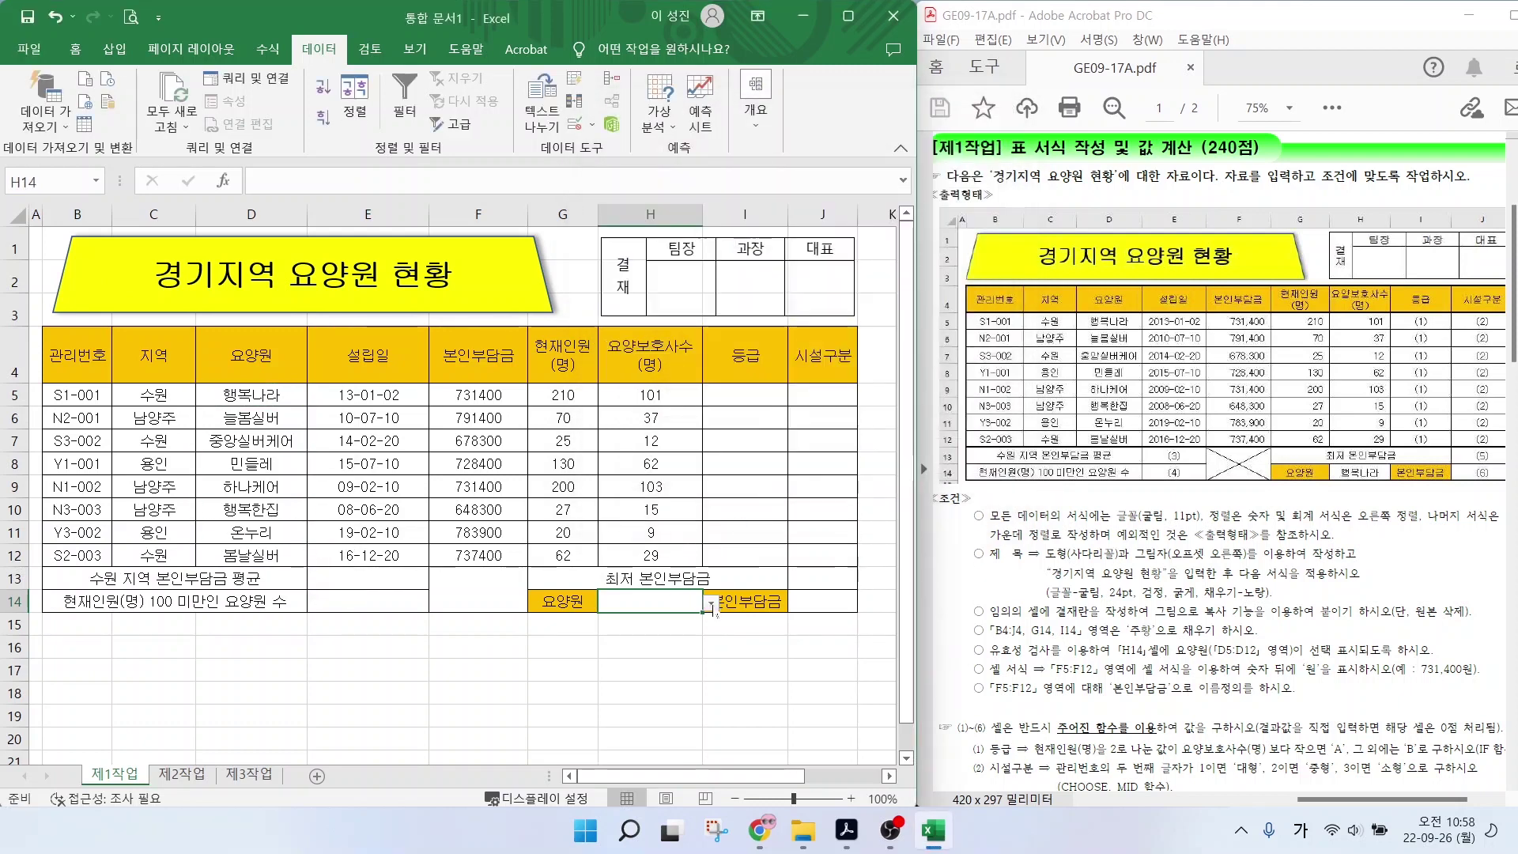
left_click(710, 603)
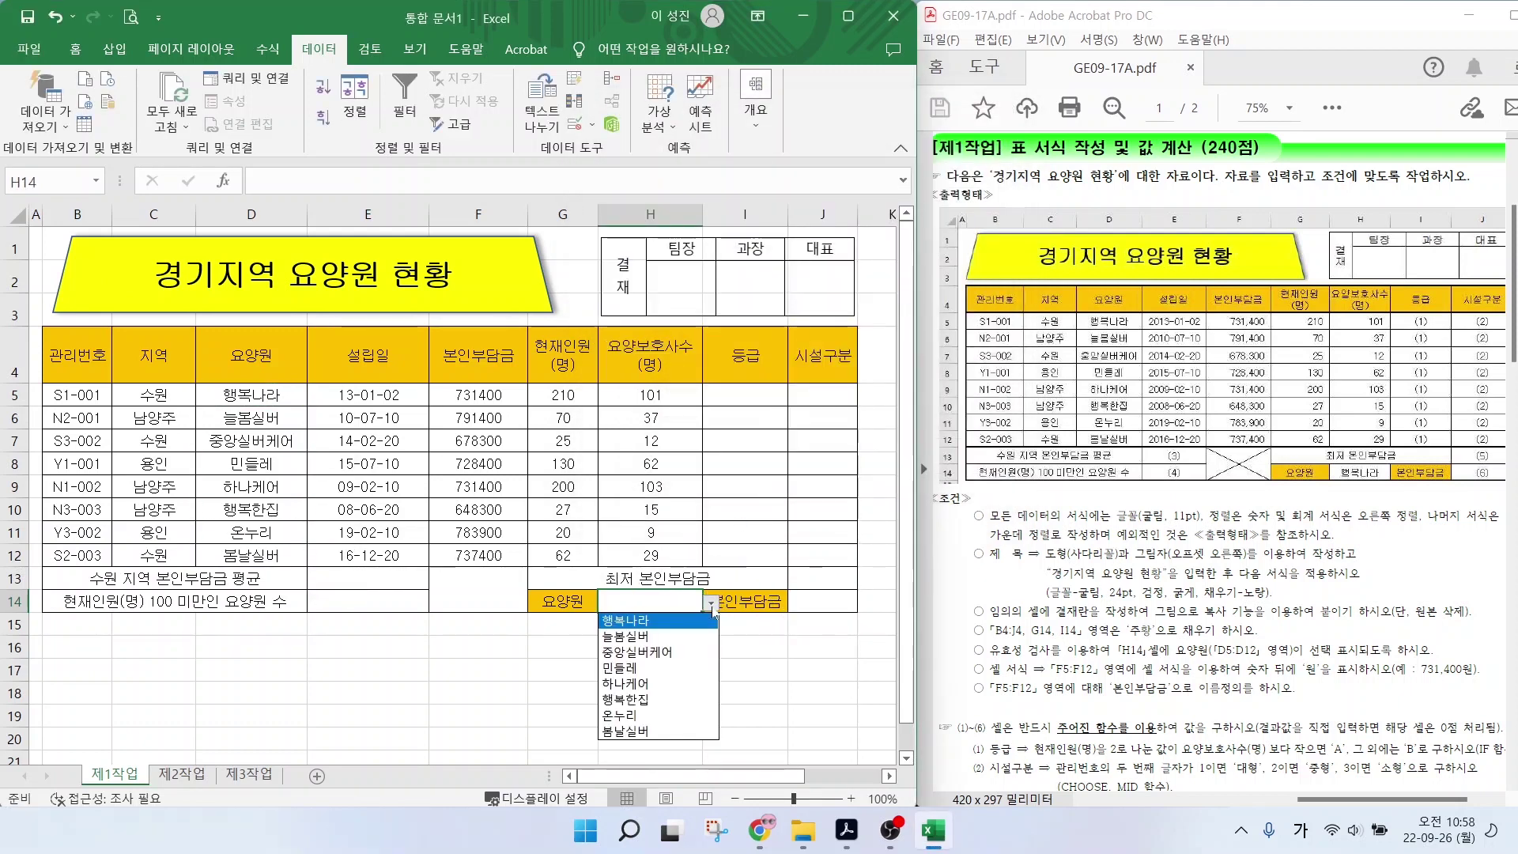
left_click(633, 699)
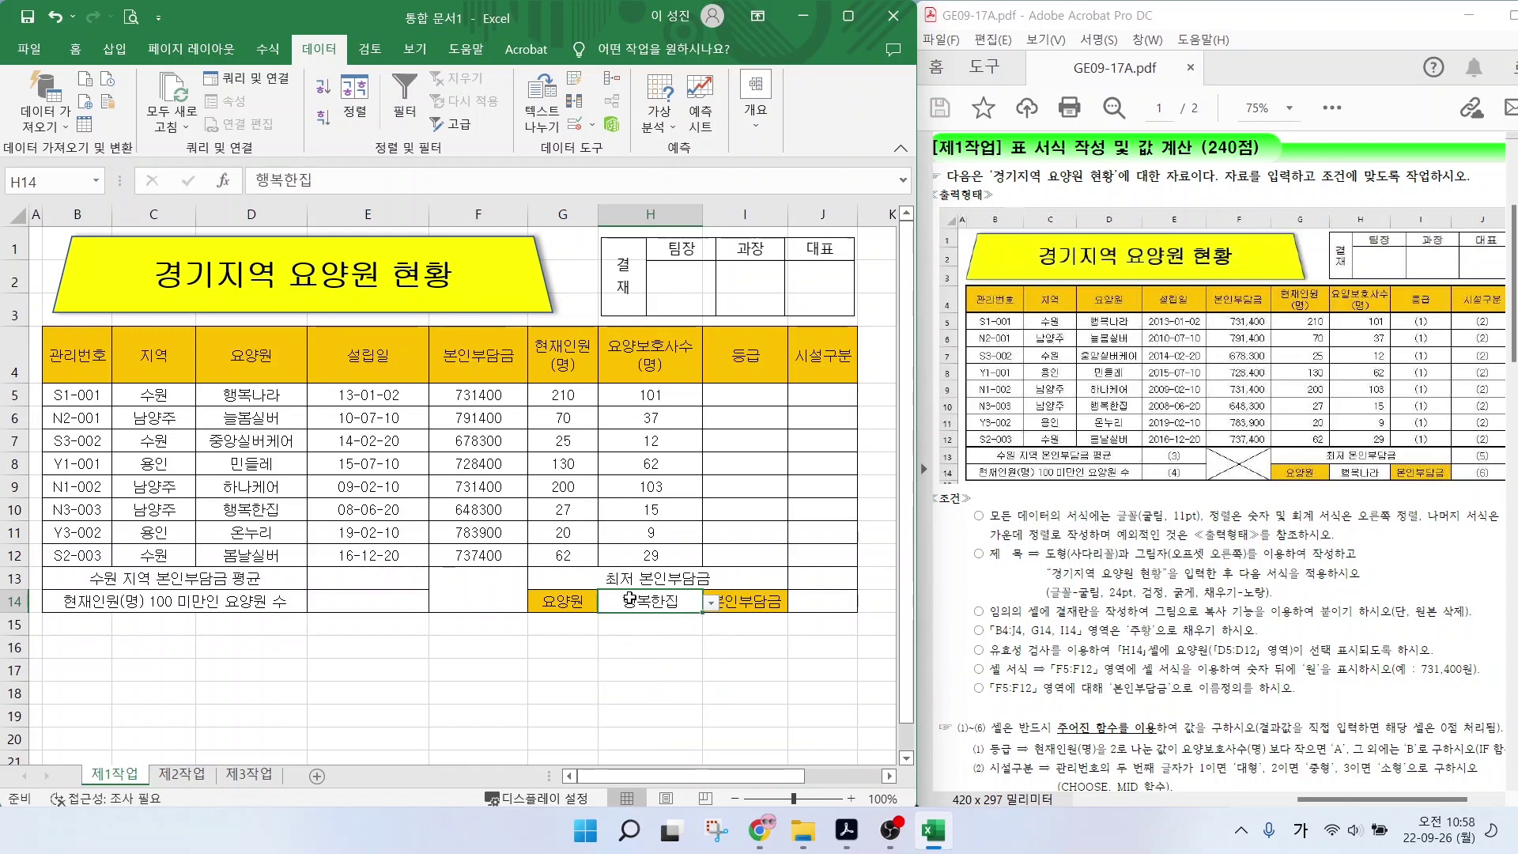
left_click_drag(1048, 681, 1477, 680)
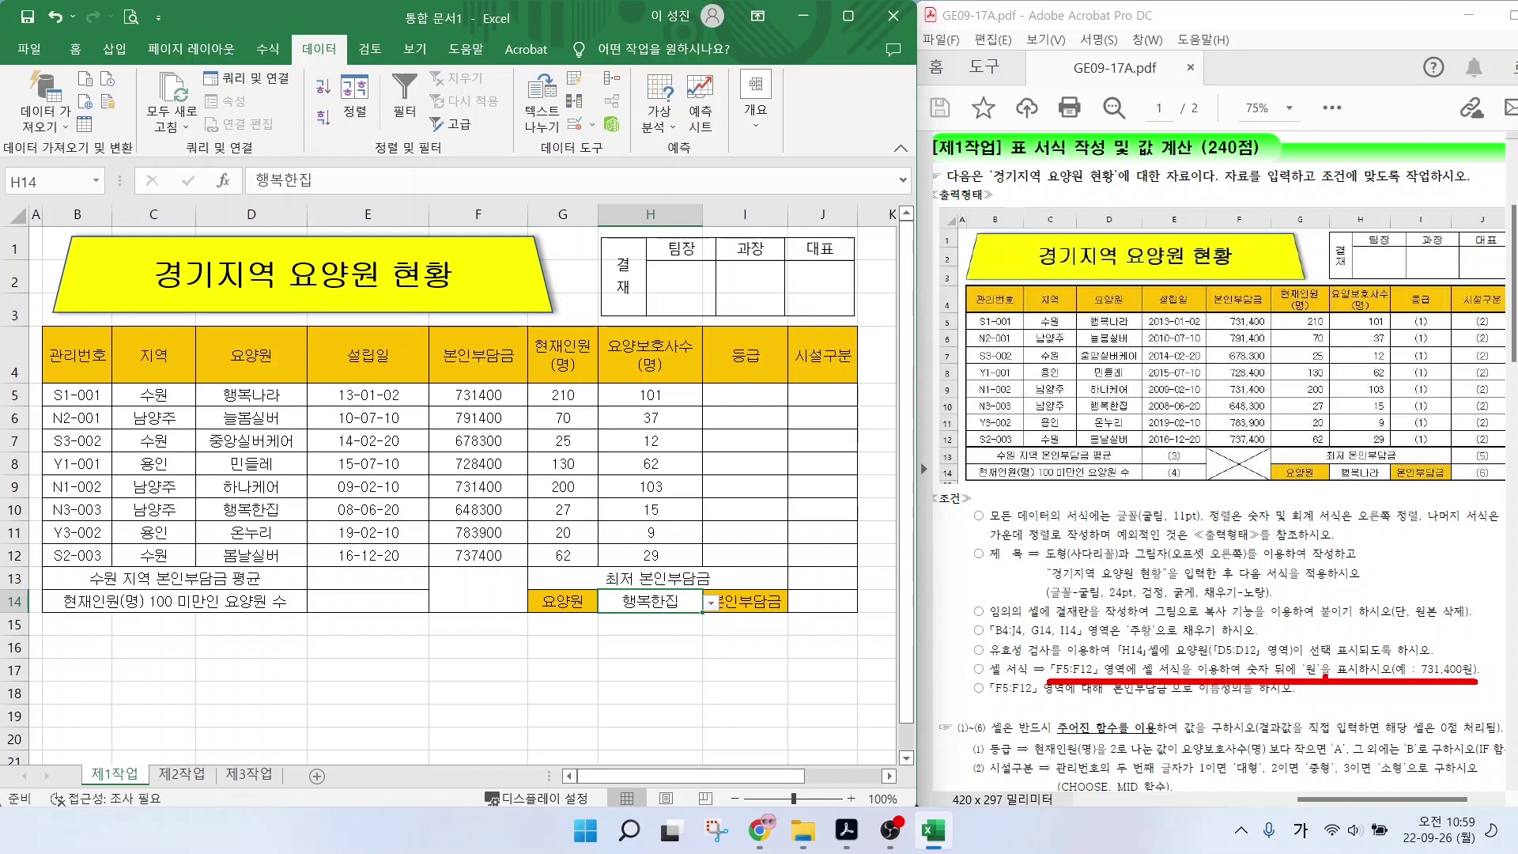
left_click_drag(1296, 678, 1319, 651)
left_click_drag(1498, 601, 1440, 656)
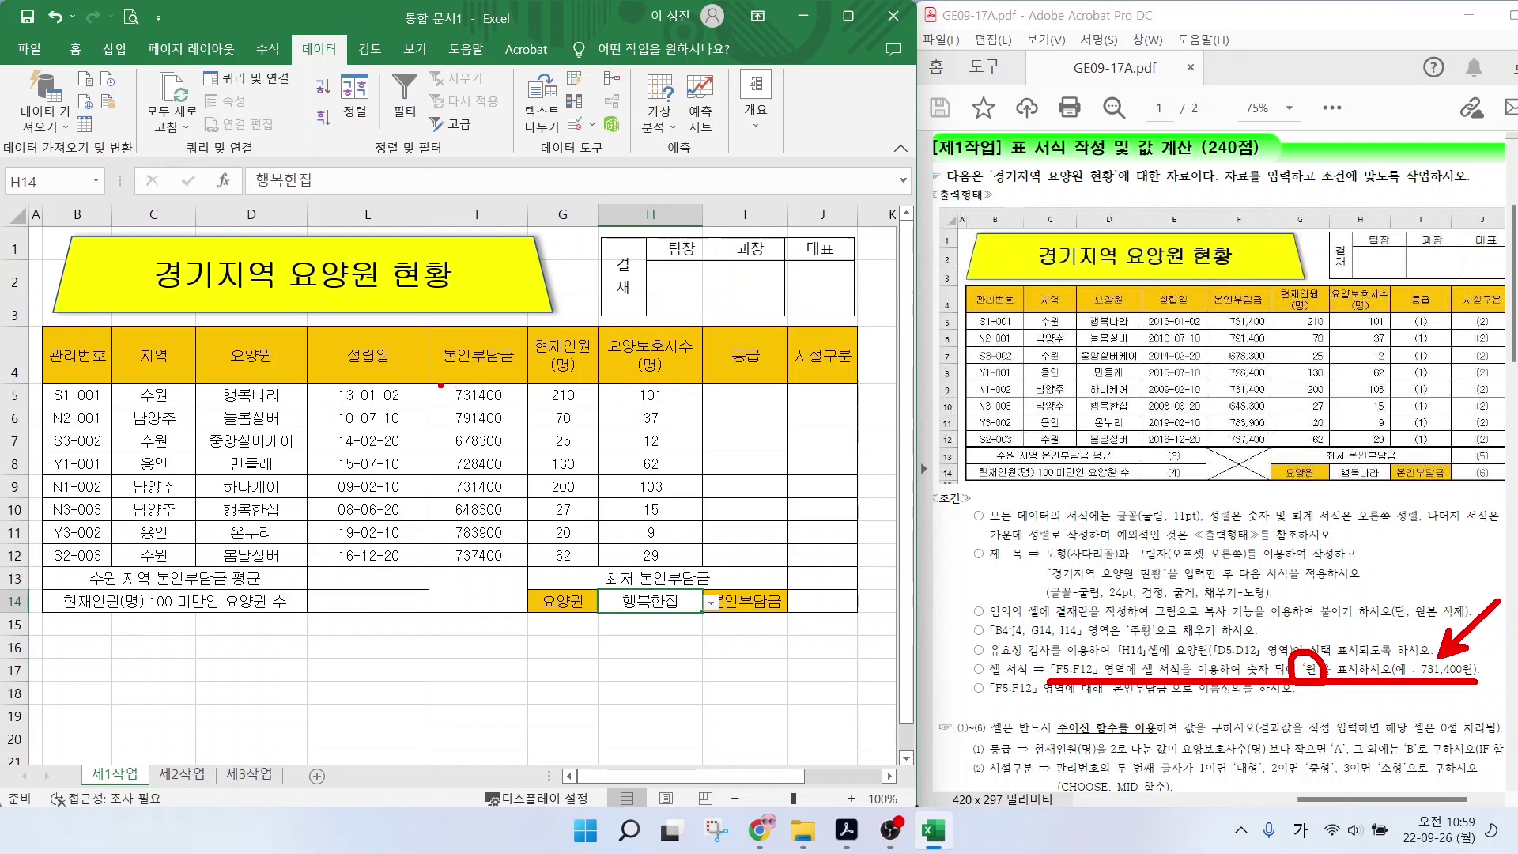
left_click_drag(433, 384, 525, 570)
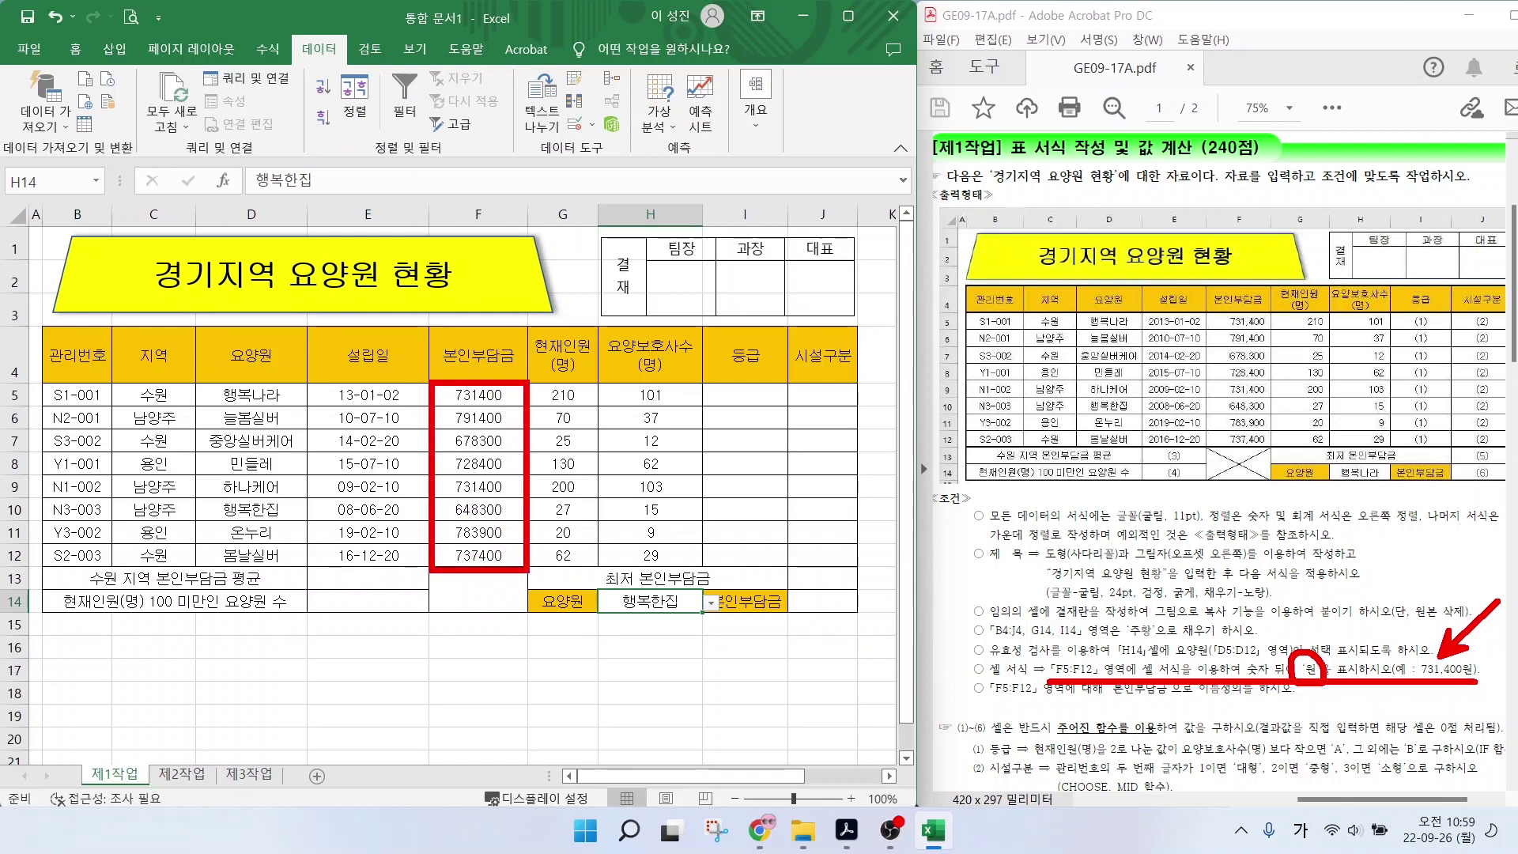
key("Escape")
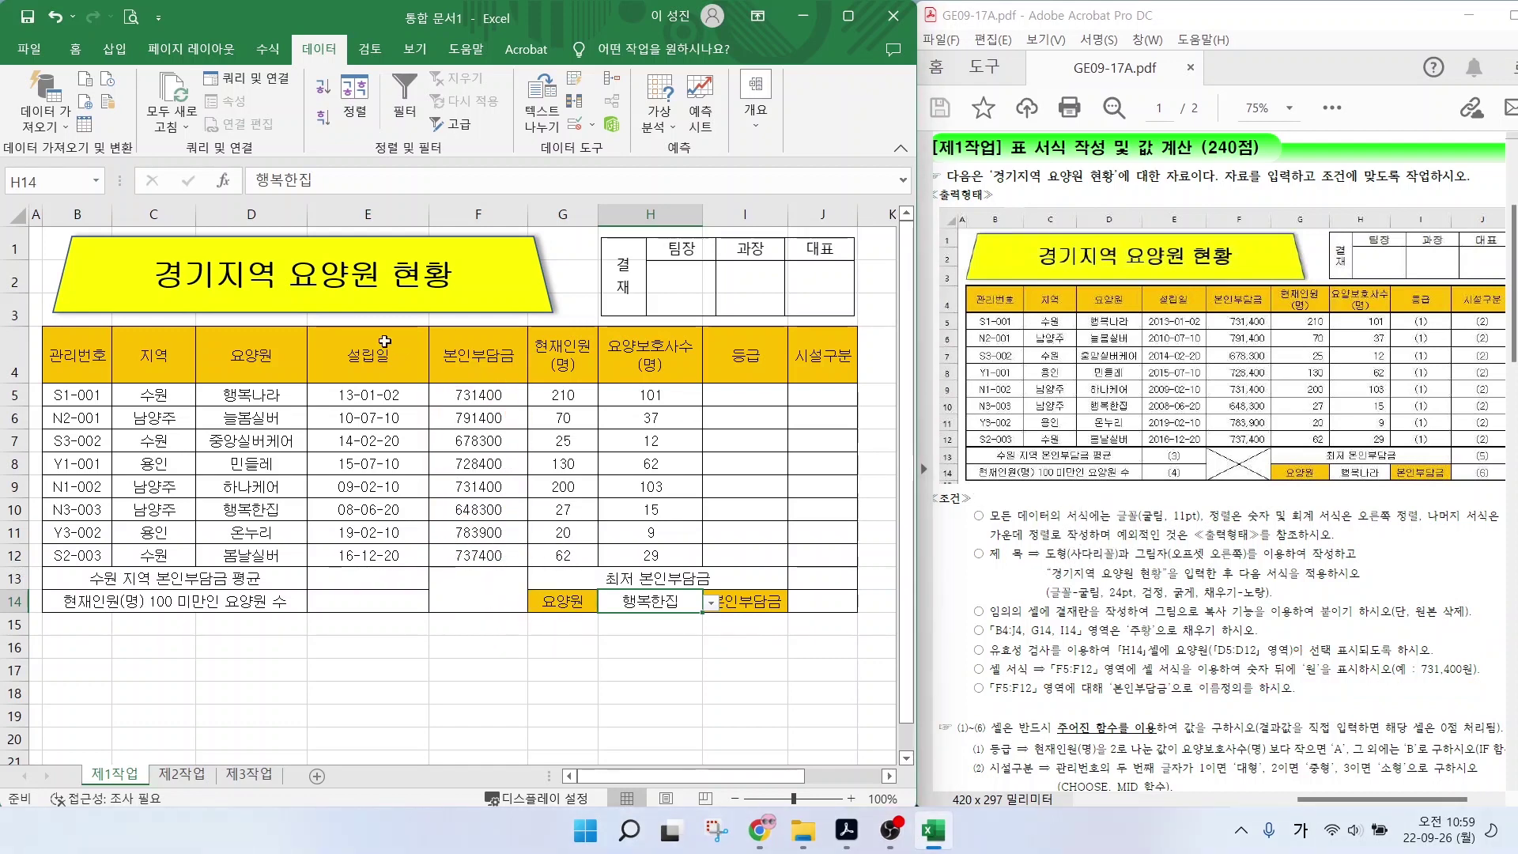
Set up the custom number format #,##0원 for the 본인부담금 amounts in F5:F12.
left_click_drag(475, 400, 480, 555)
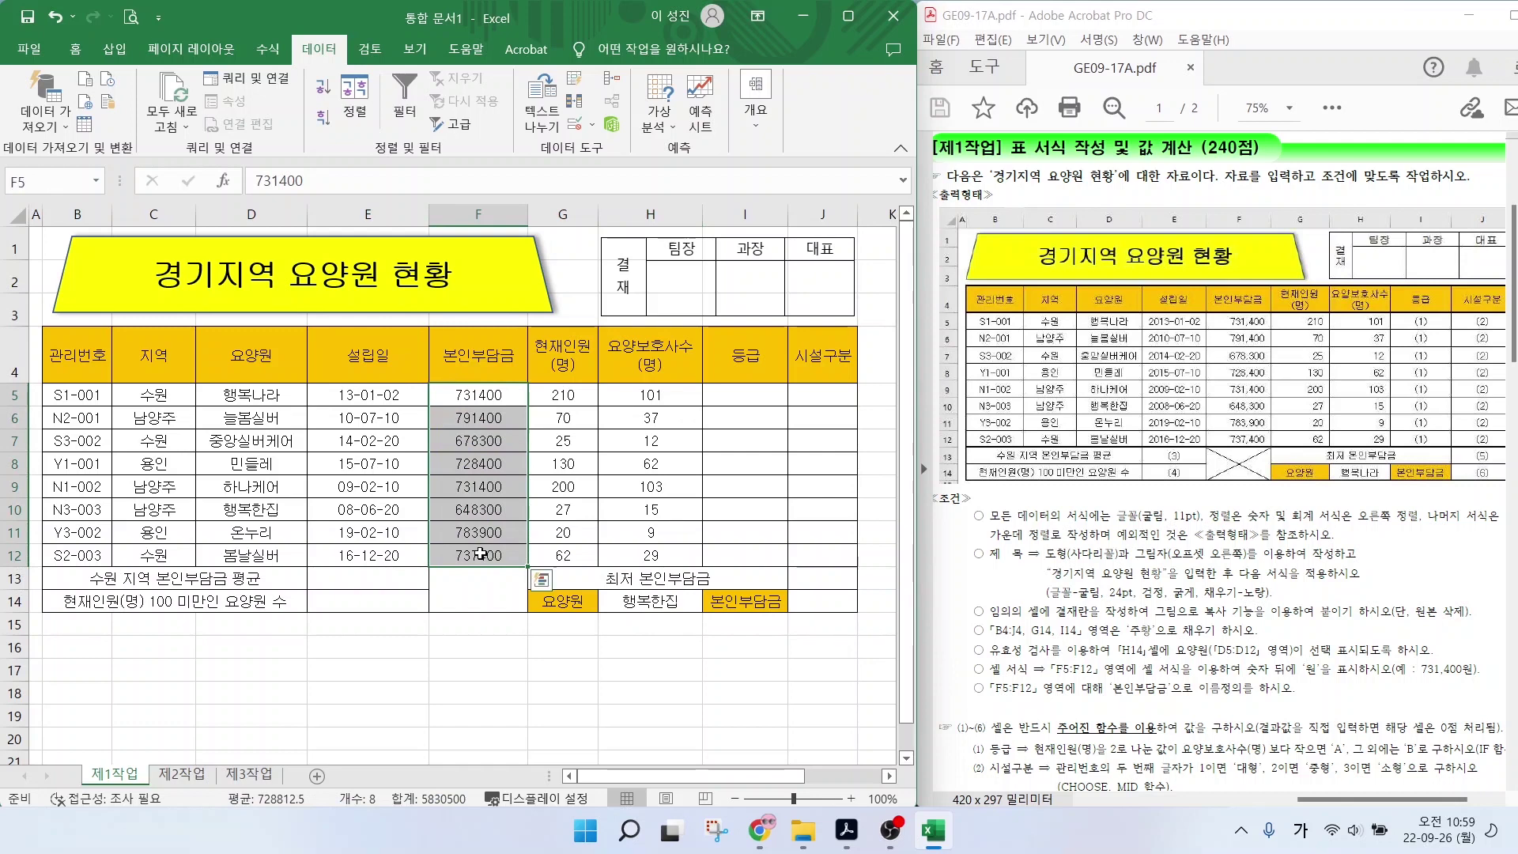
left_click(75, 48)
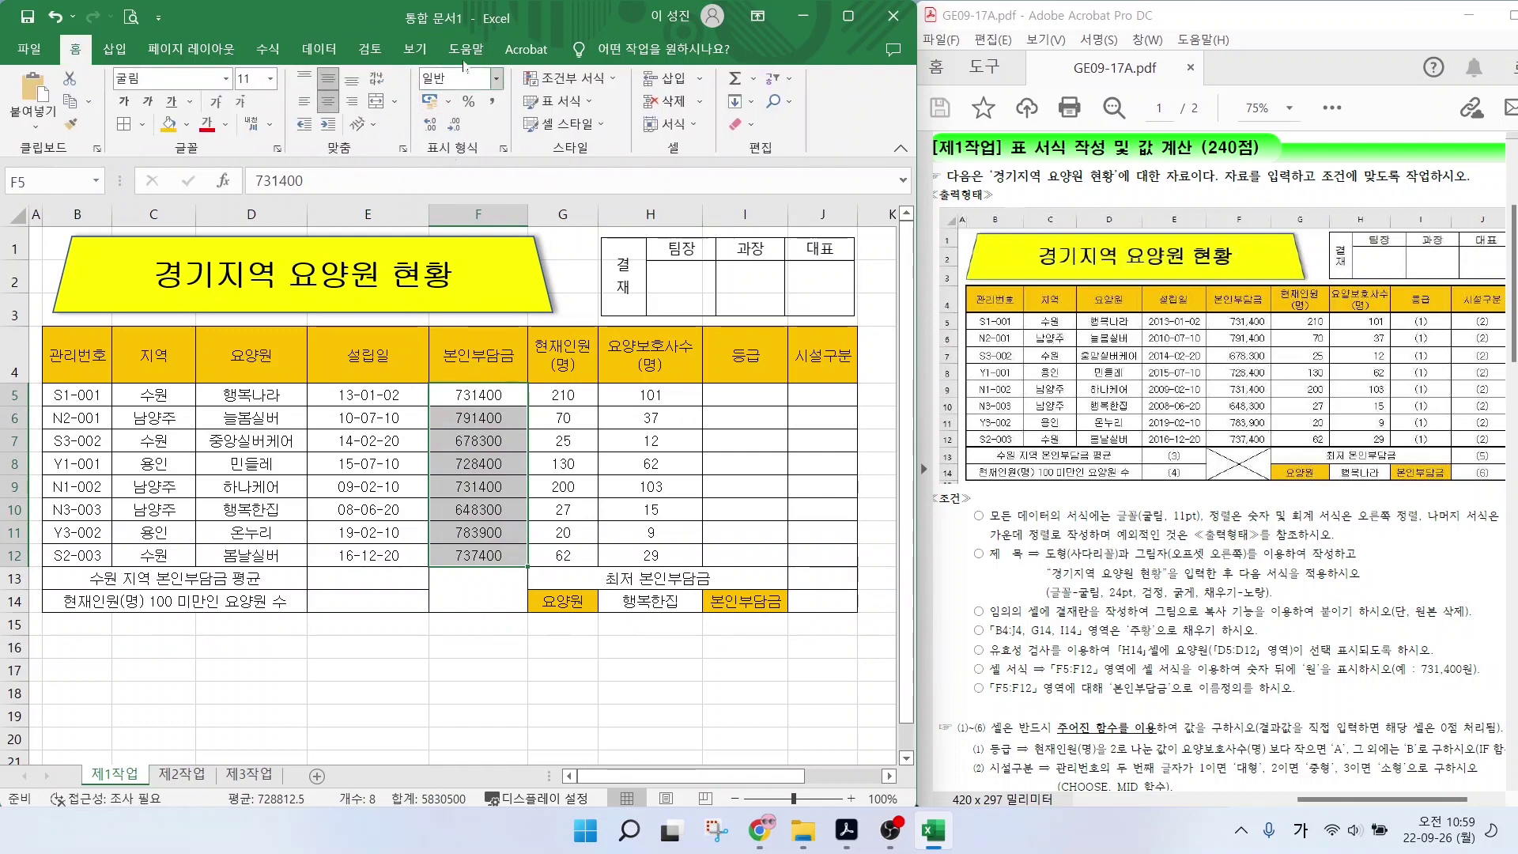
left_click(497, 78)
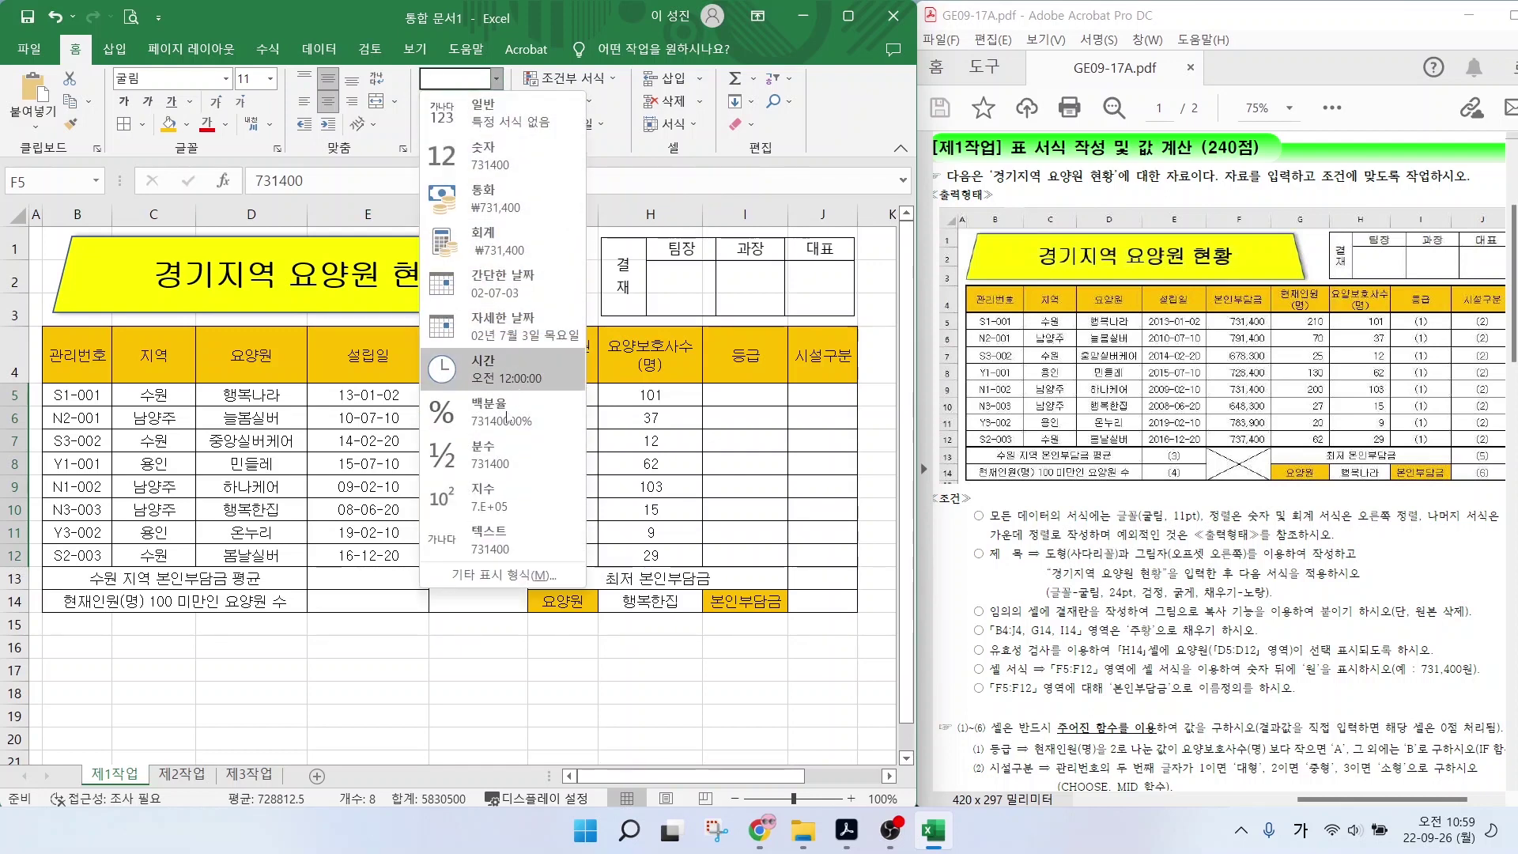
left_click(489, 576)
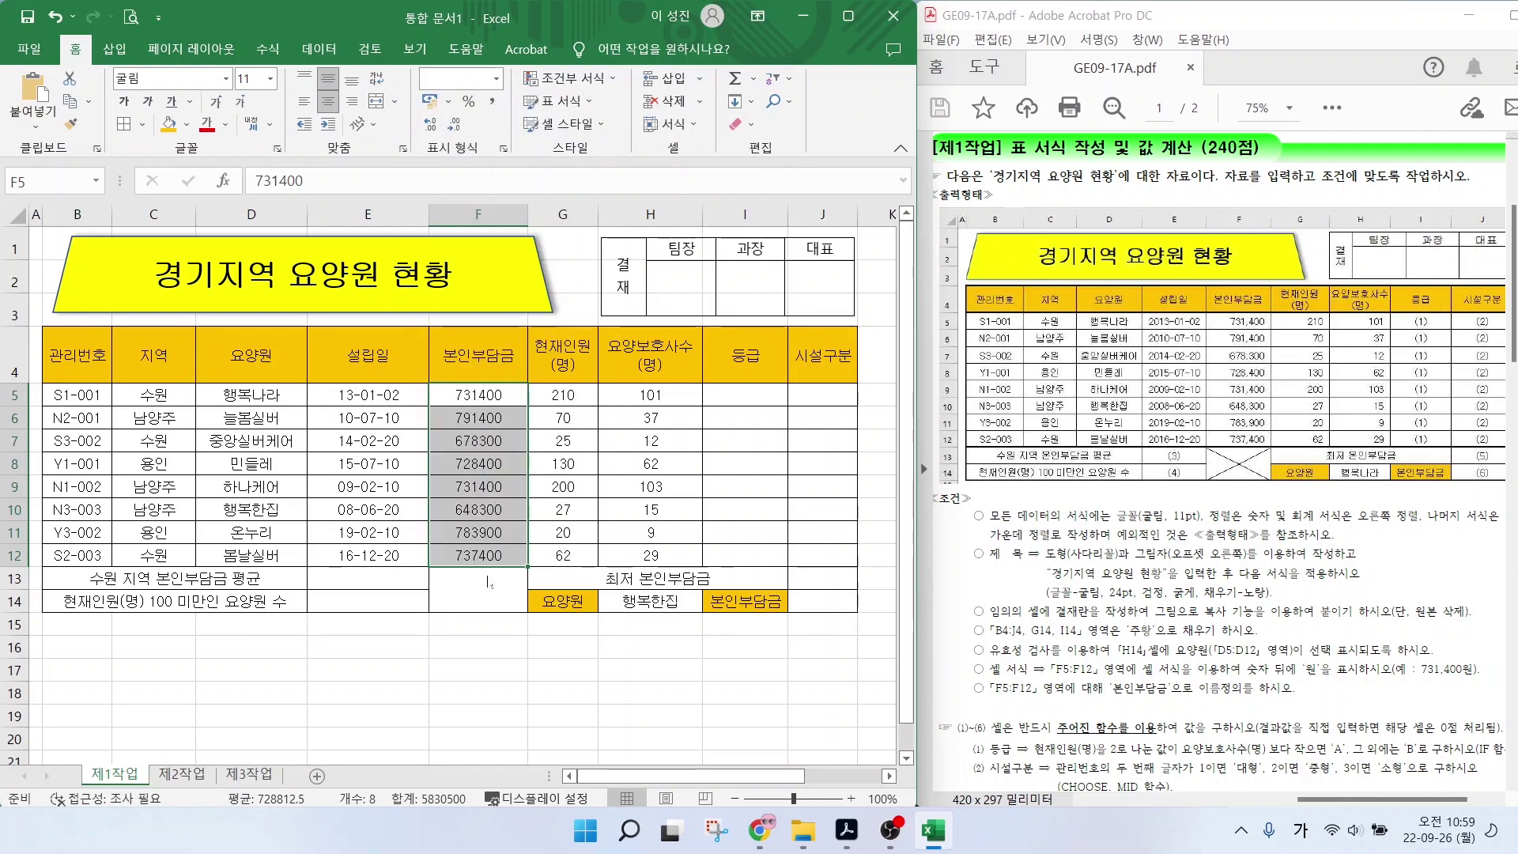
left_click(594, 280)
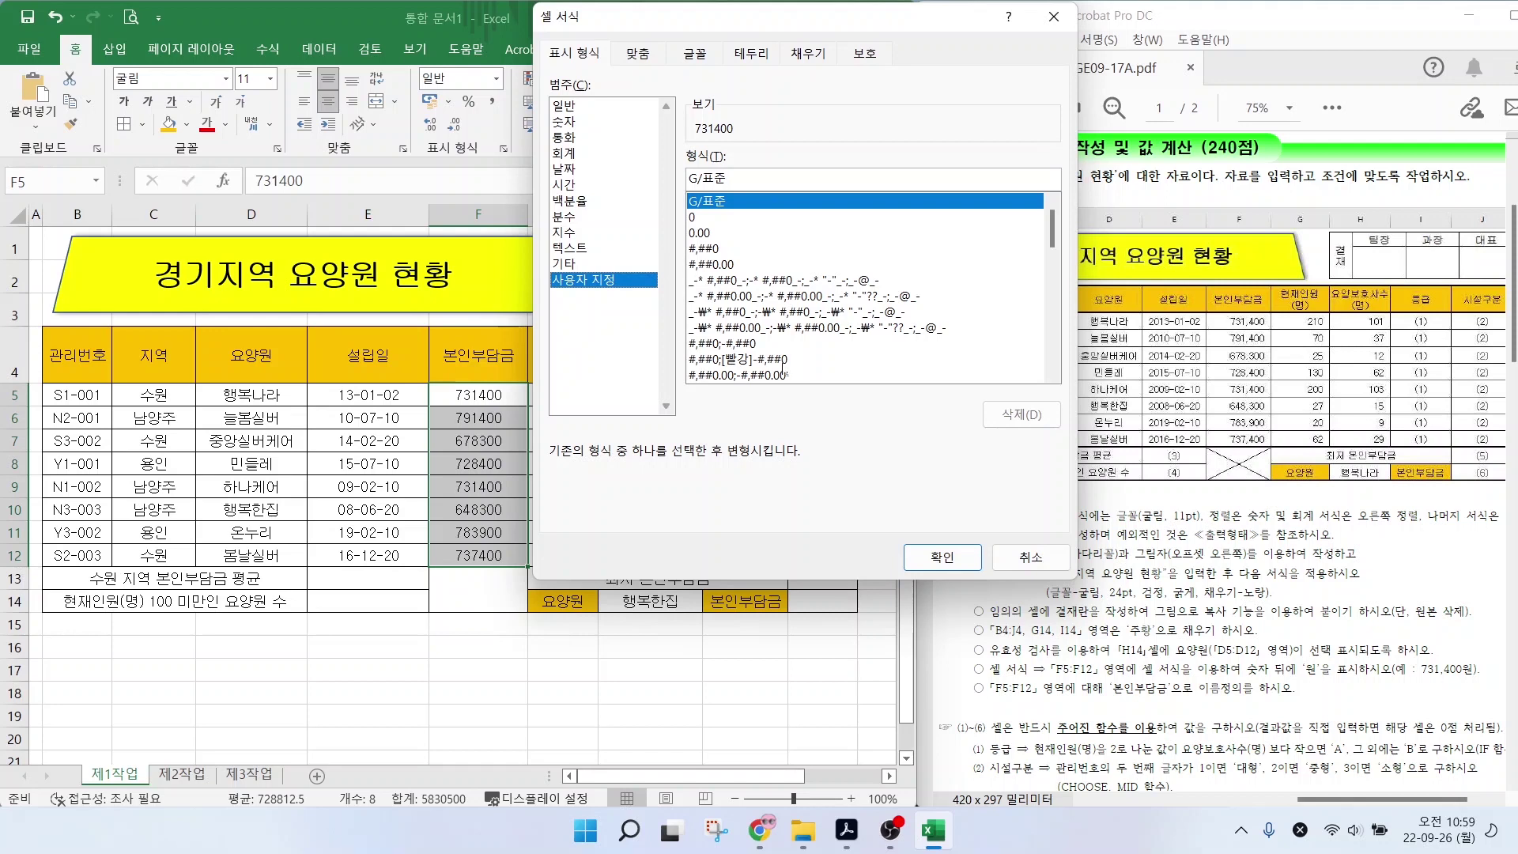
left_click(710, 249)
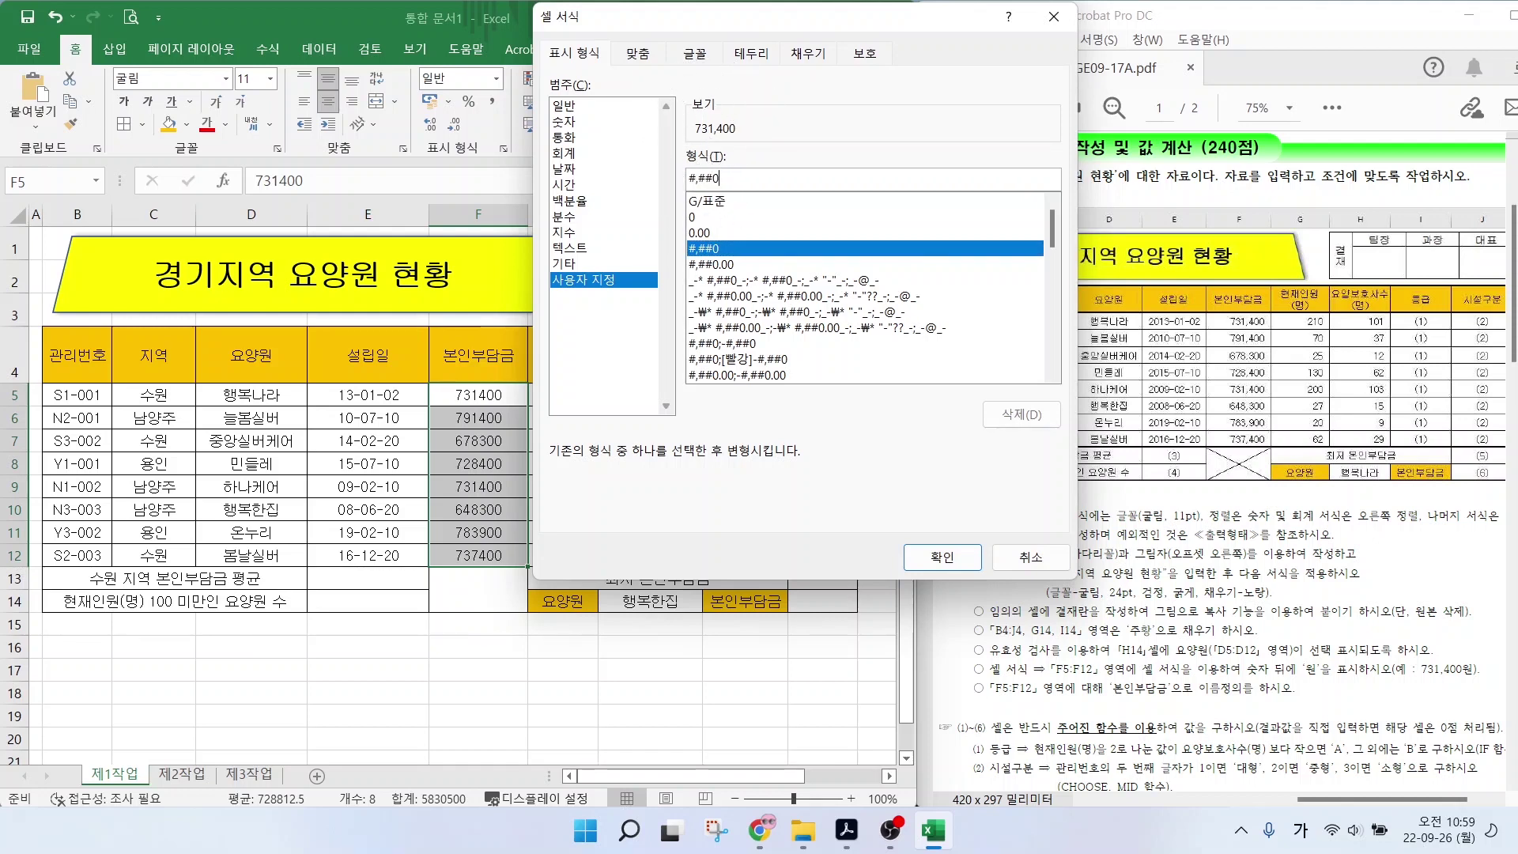
type("원")
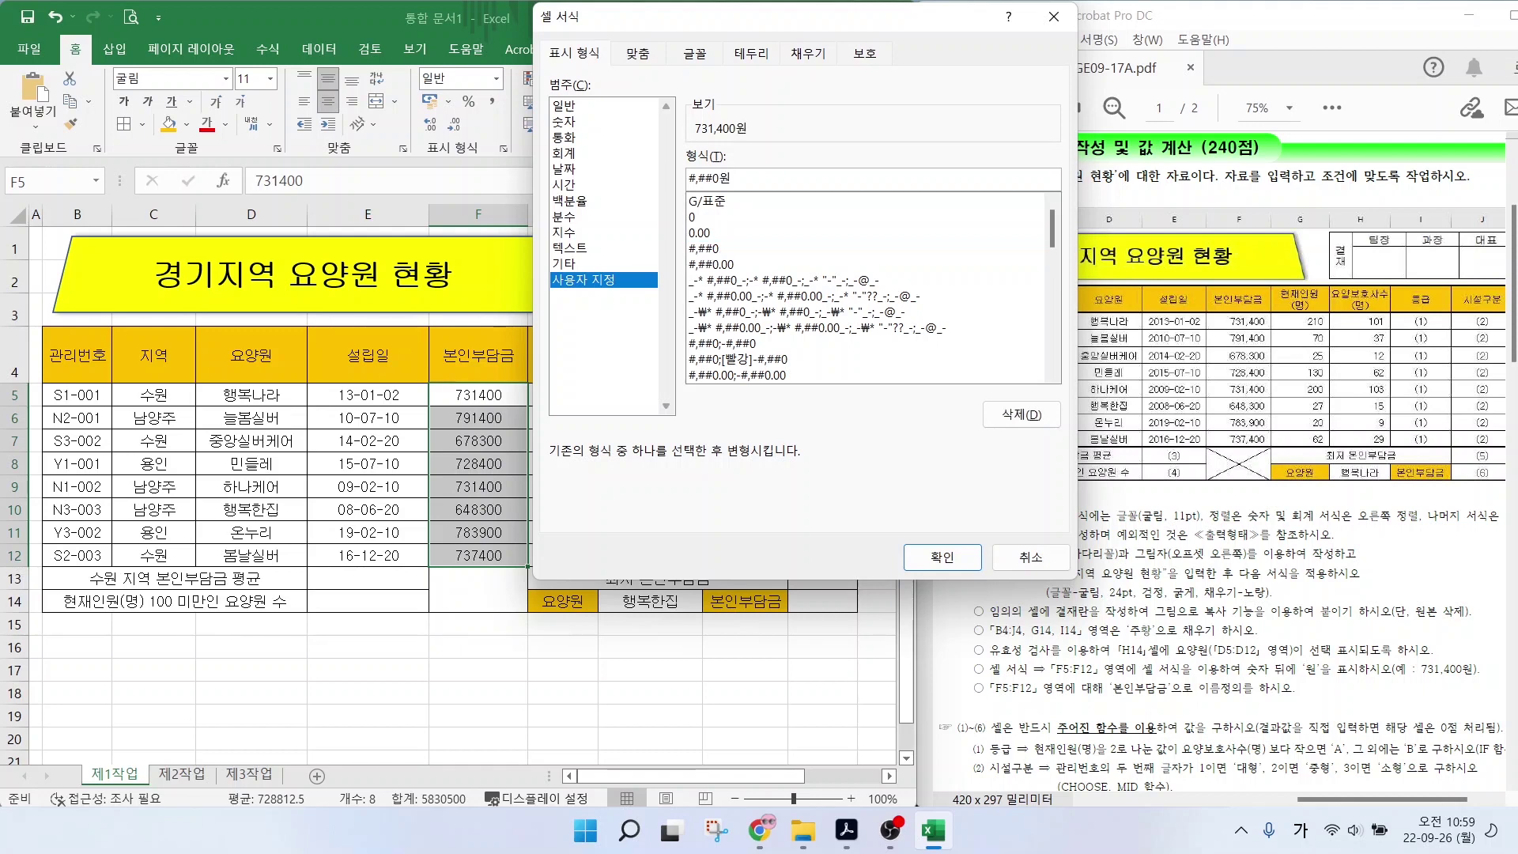
left_click_drag(742, 117, 786, 54)
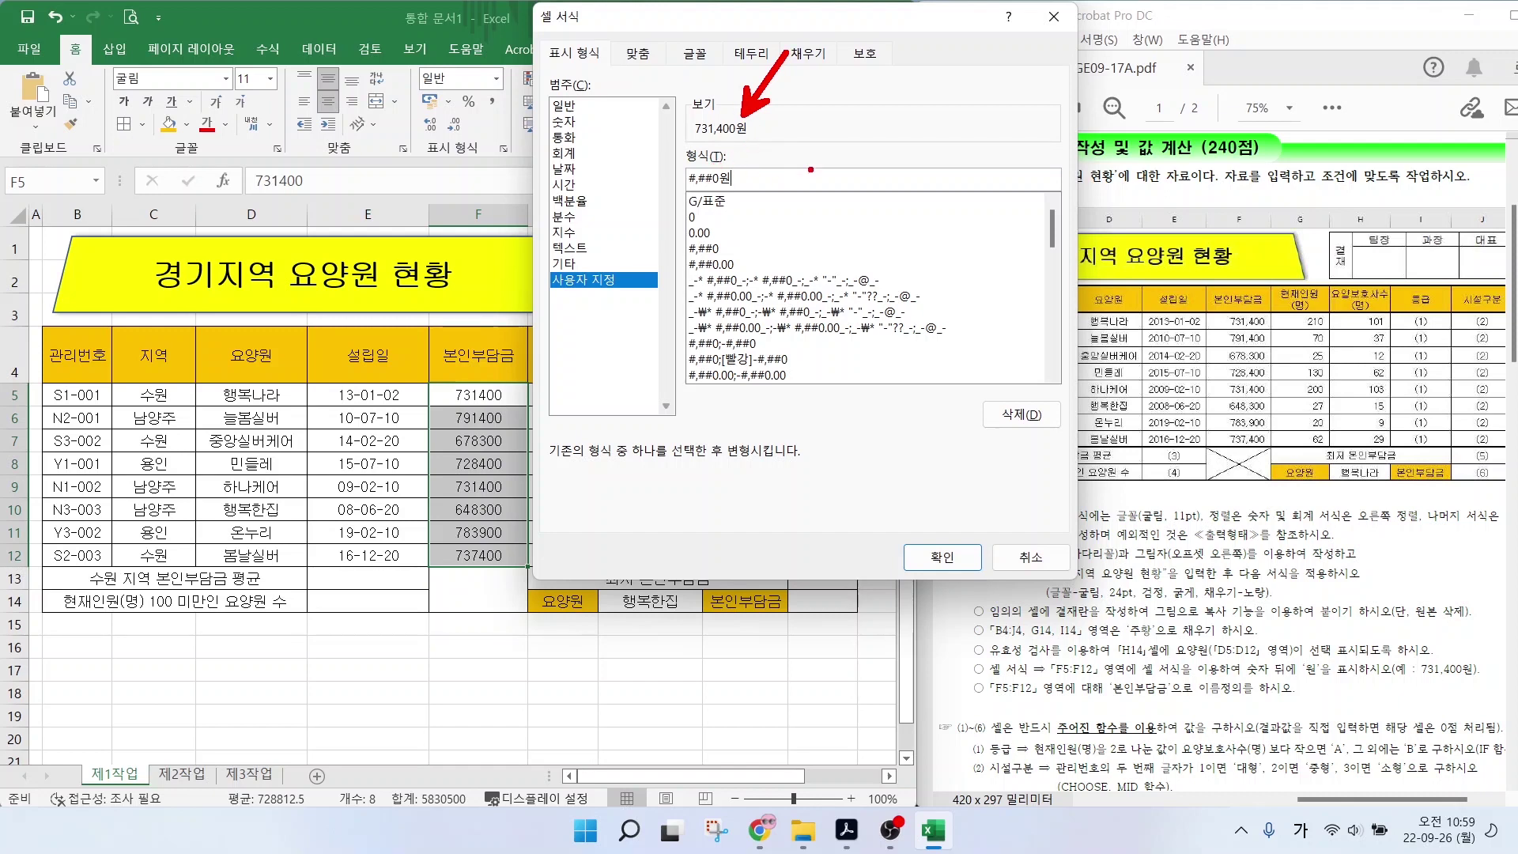
mouse_move(810, 169)
left_mouse_down()
mouse_move(835, 167)
mouse_move(822, 160)
left_mouse_up()
mouse_move(789, 207)
left_mouse_down()
mouse_move(846, 207)
mouse_move(868, 231)
left_mouse_up()
mouse_move(873, 228)
left_mouse_down()
mouse_move(878, 261)
mouse_move(901, 247)
left_mouse_up()
left_click_drag(932, 153, 958, 188)
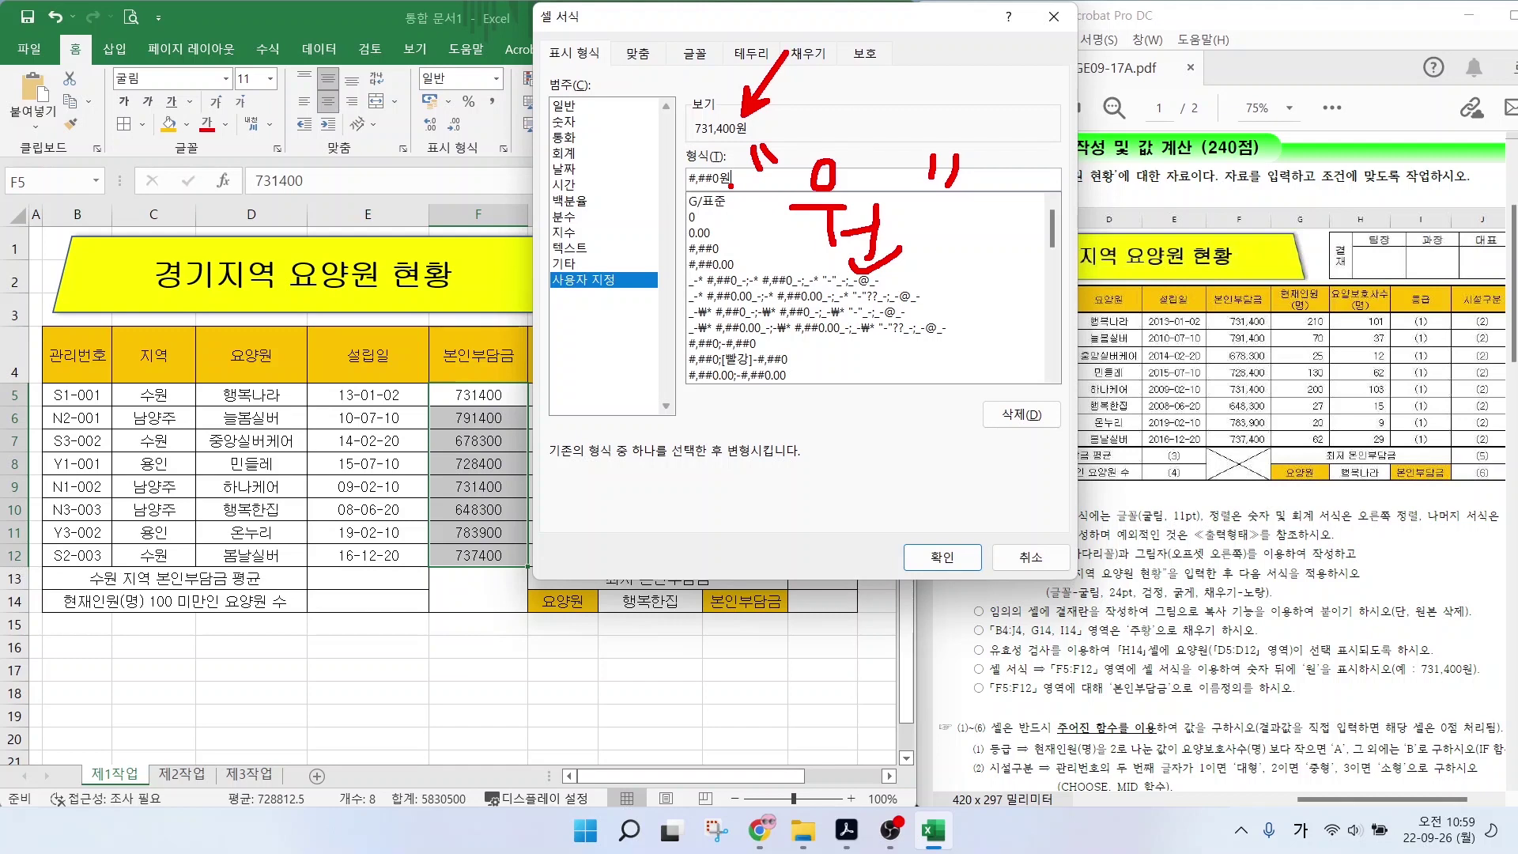
key("Escape")
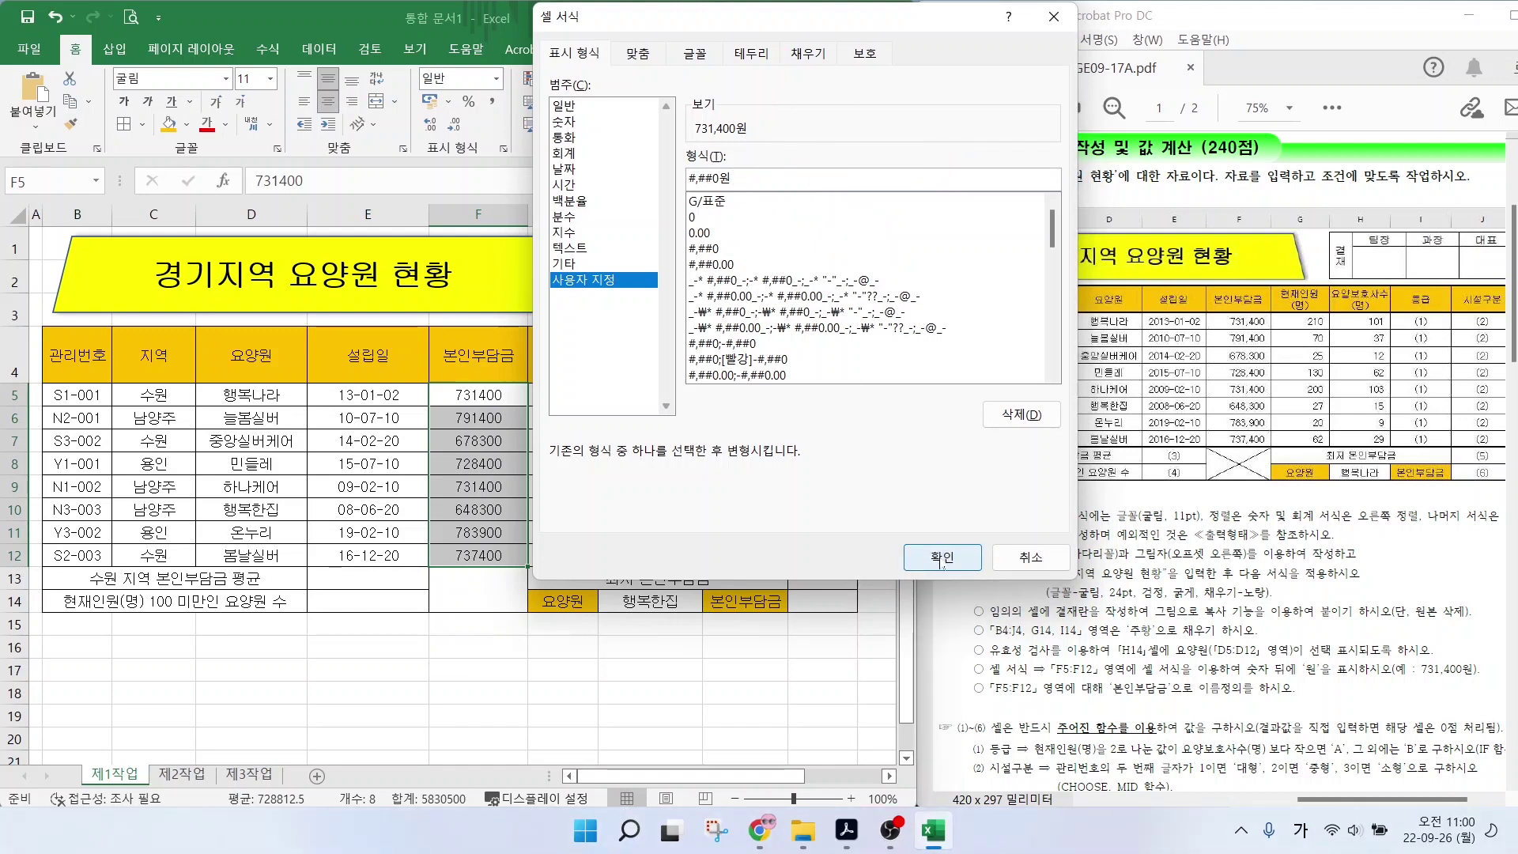
Apply the custom 원 number format to F5:F12 and deselect the range.
left_click(942, 557)
left_click(521, 668)
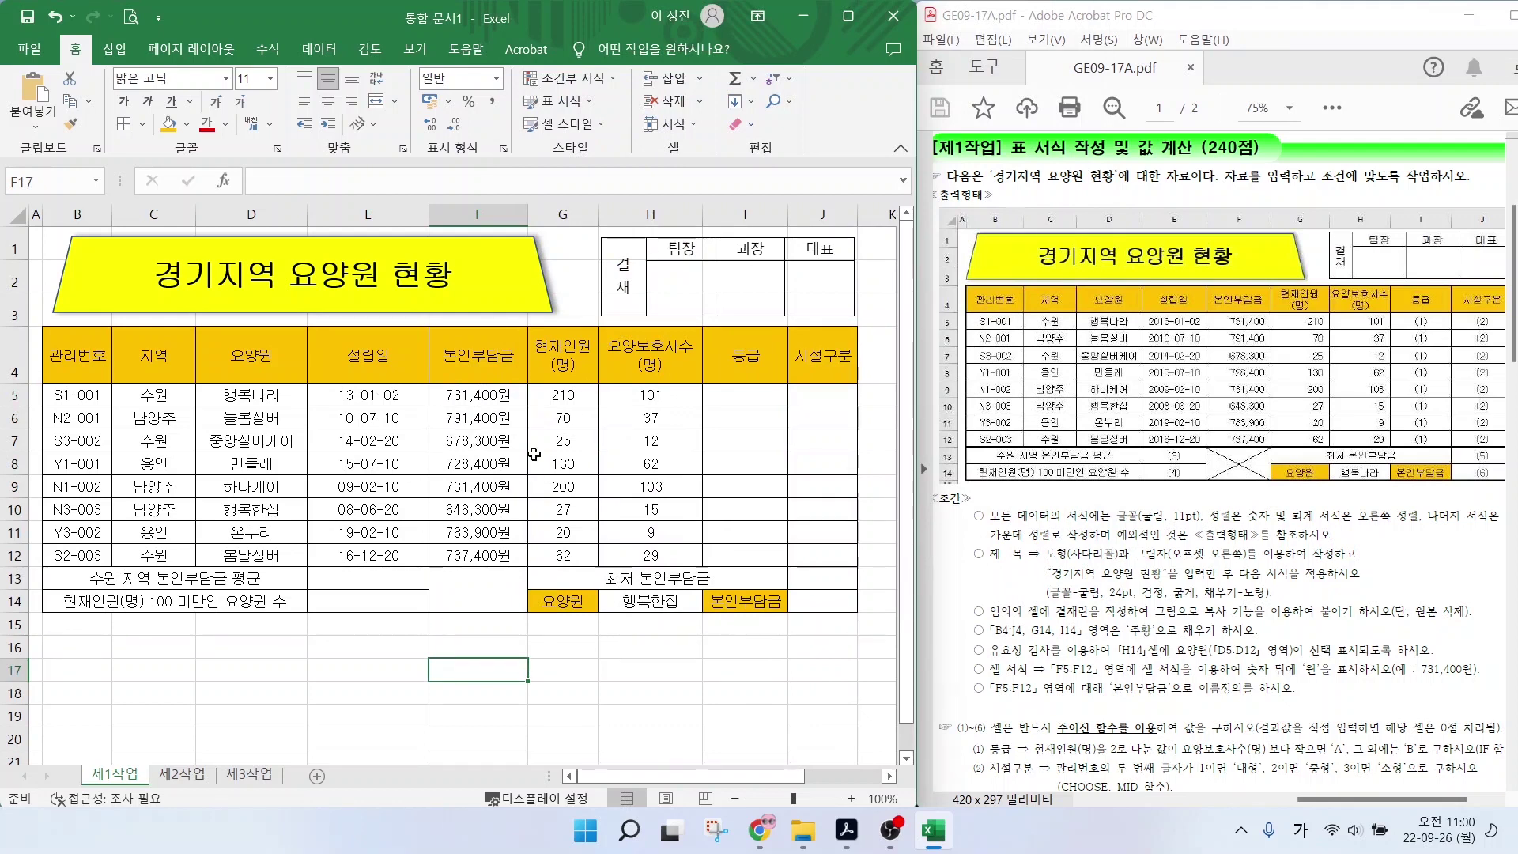
Examine the individual cells of F5:F12 and how each one is addressed before naming the range.
left_click_drag(988, 697, 1286, 698)
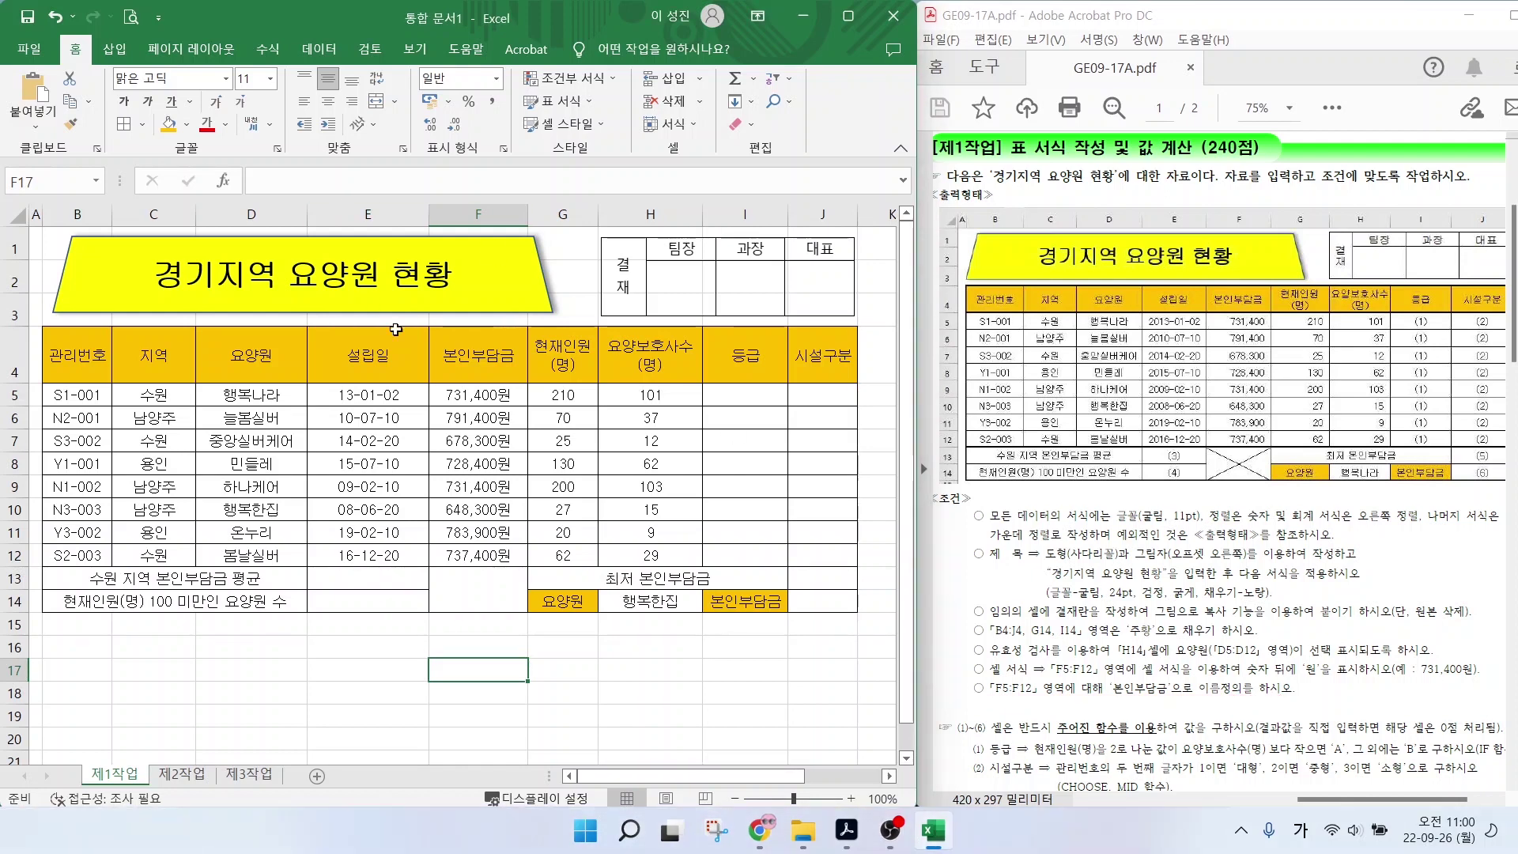
left_click(463, 396)
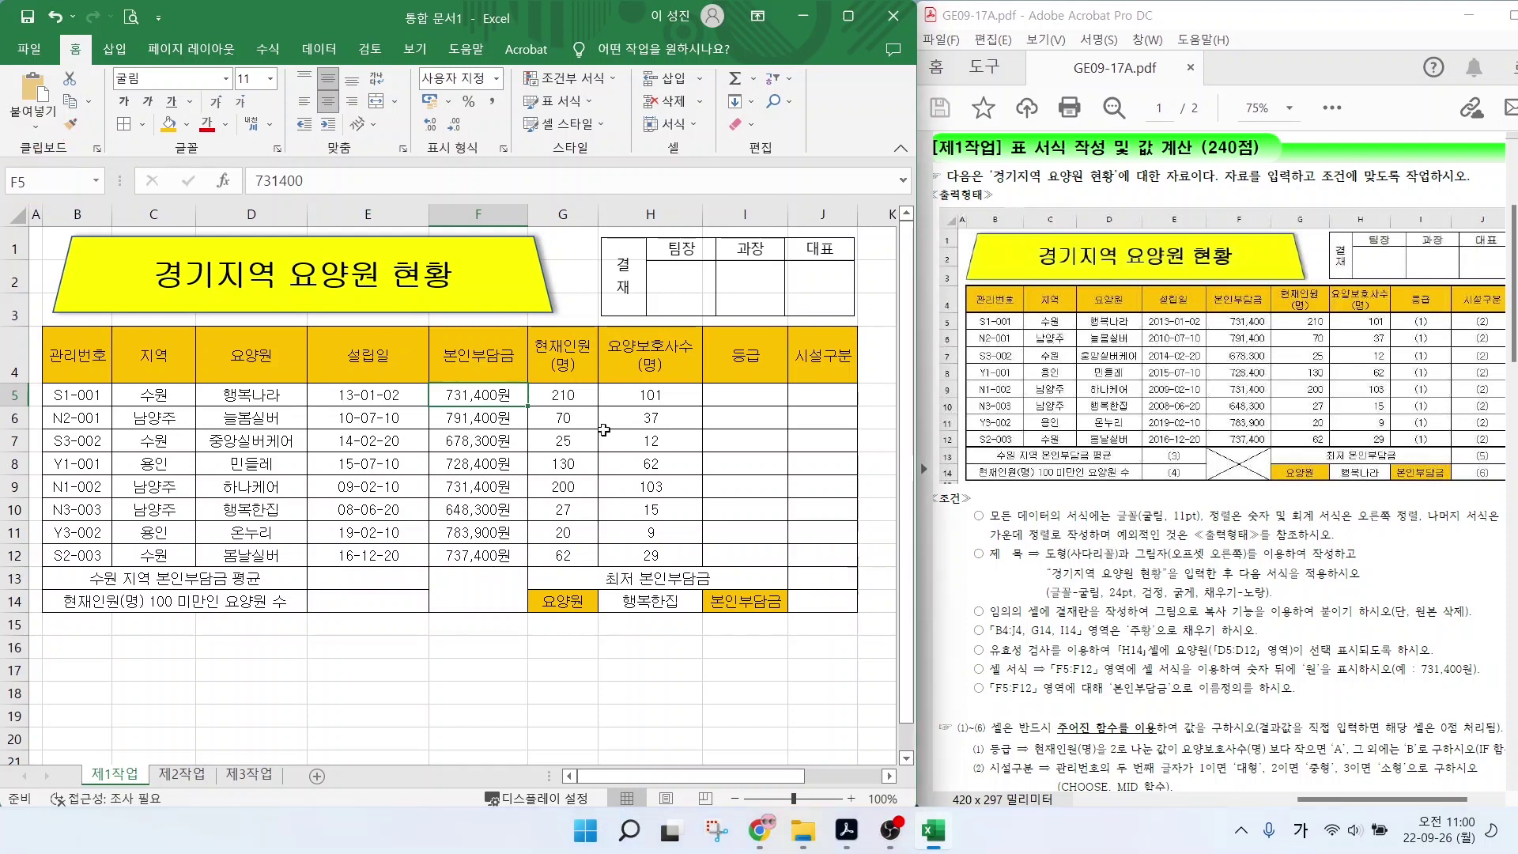
left_click(482, 419)
left_click(474, 444)
left_click(472, 487)
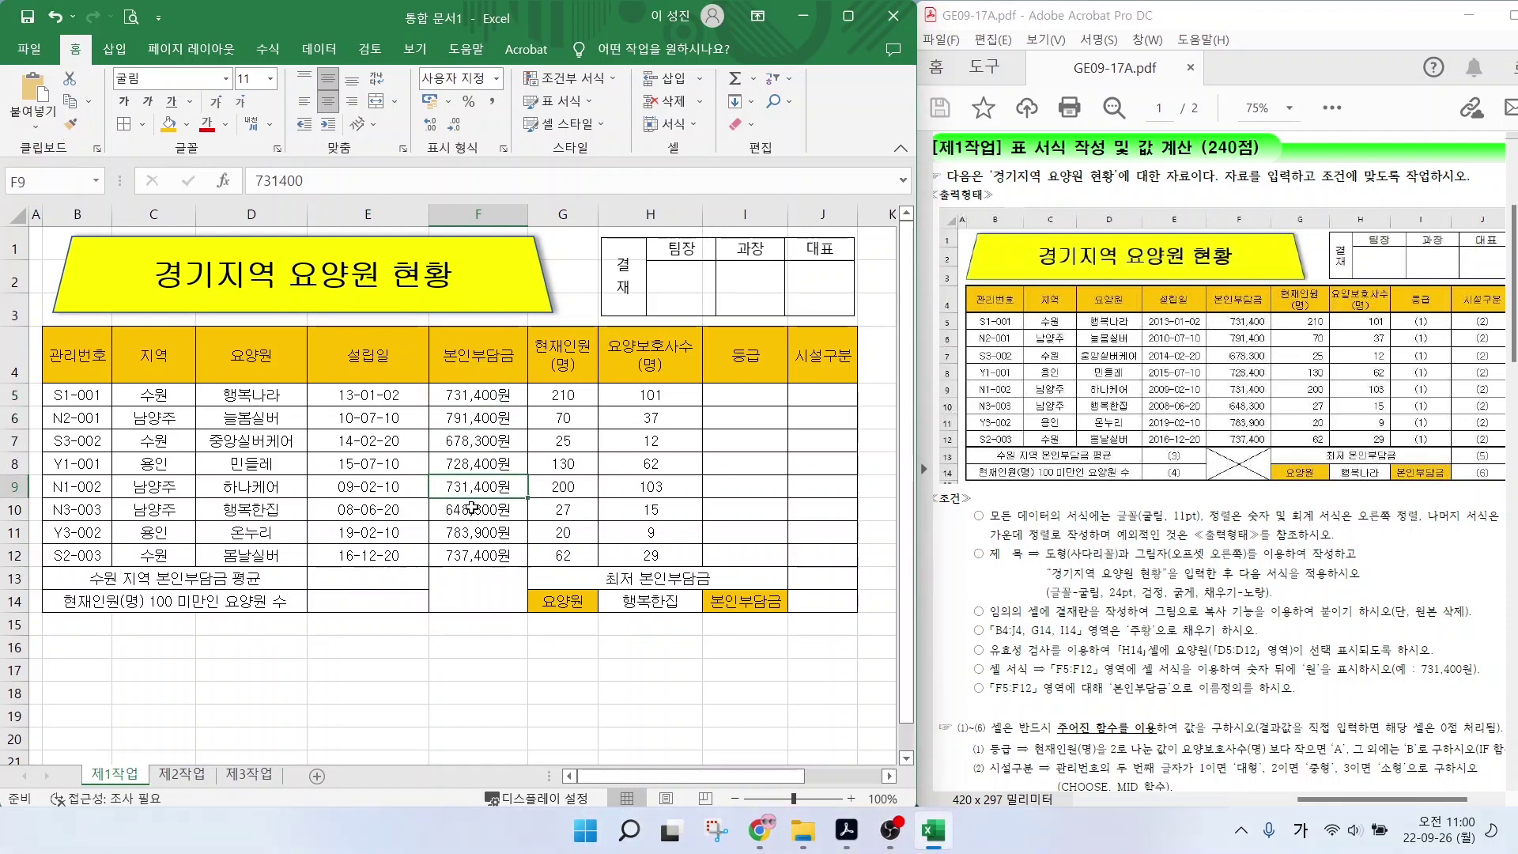
key("Down")
key("Down")
key("Down")
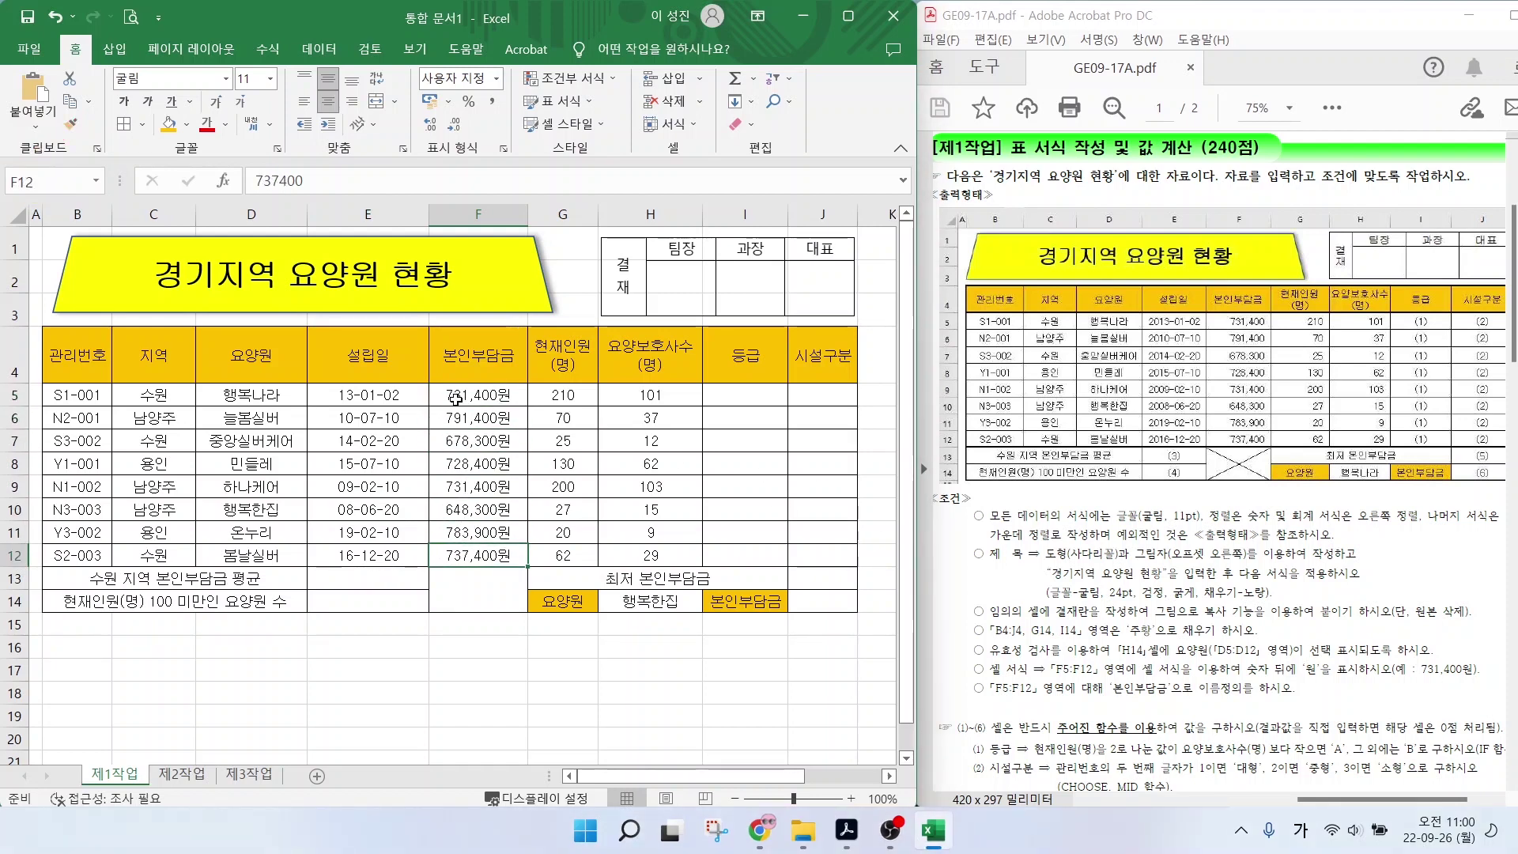
Define the name 본인부담금 for the range F5:F12.
left_click_drag(456, 400, 466, 559)
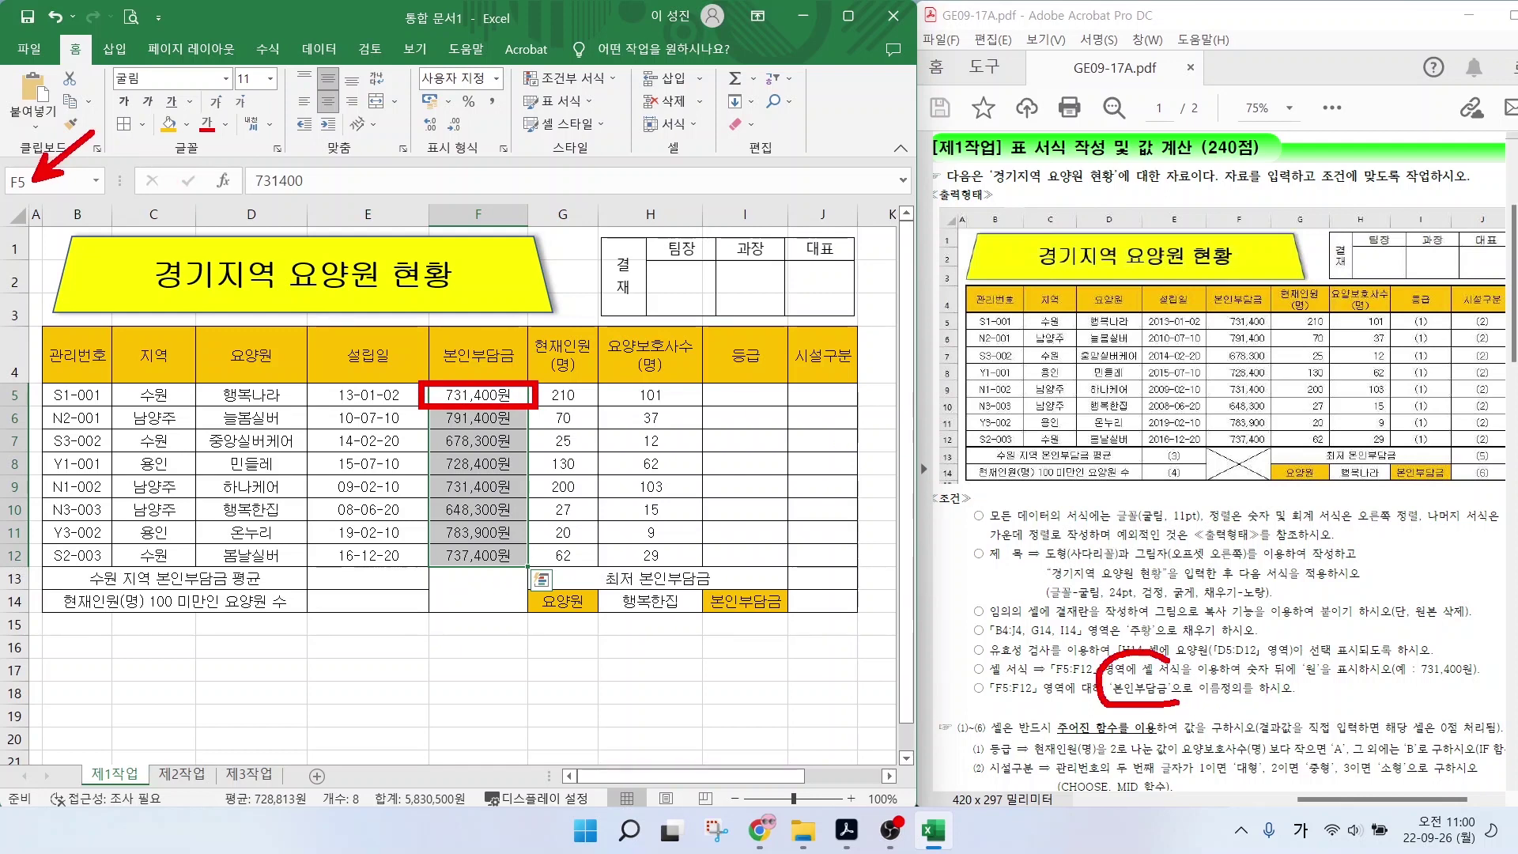
key("Escape")
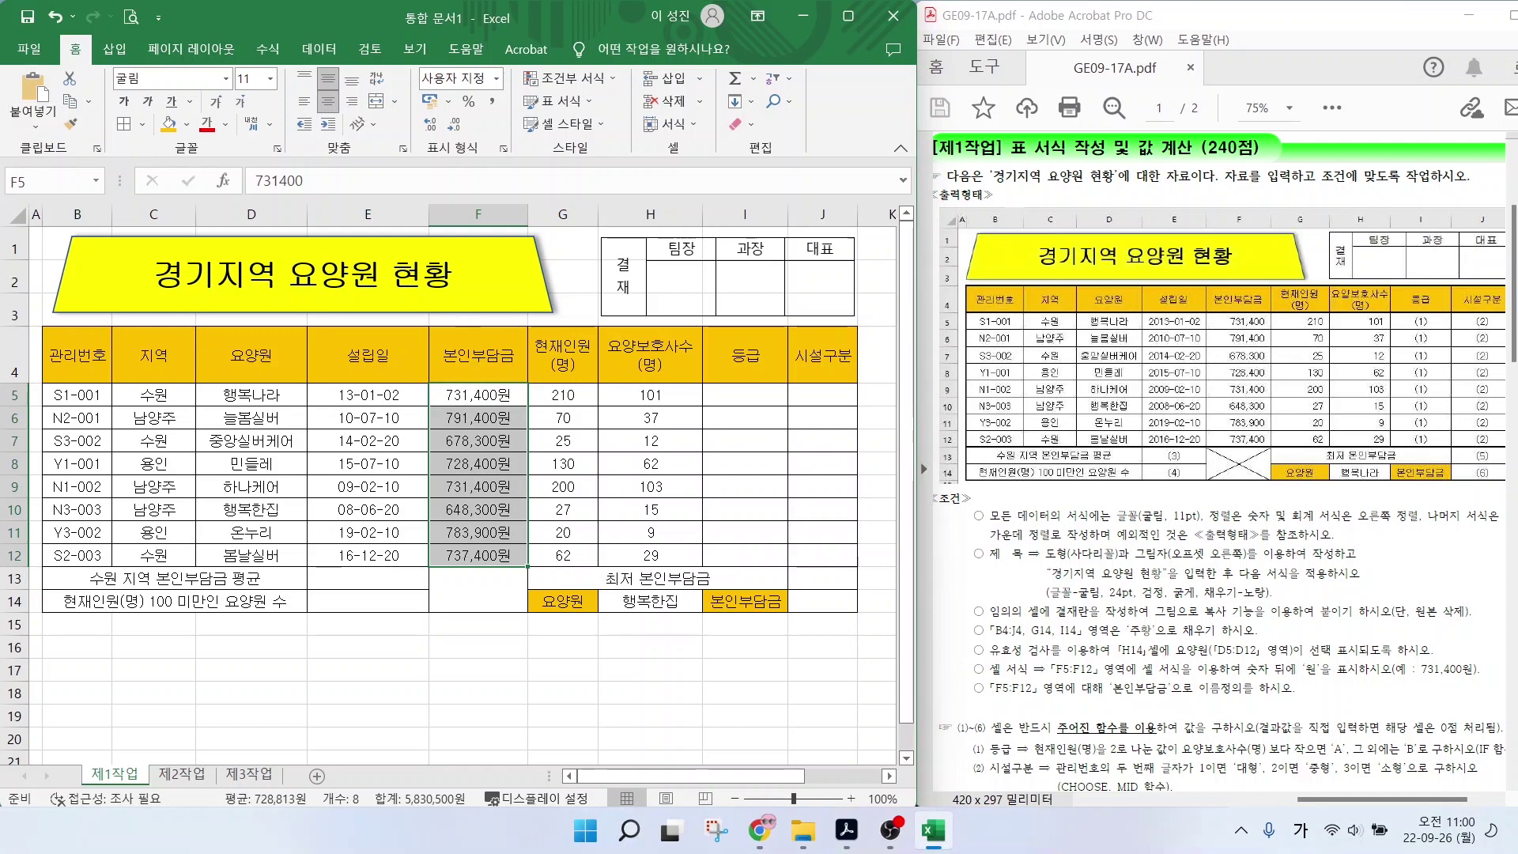
left_click(26, 181)
type("본인부담")
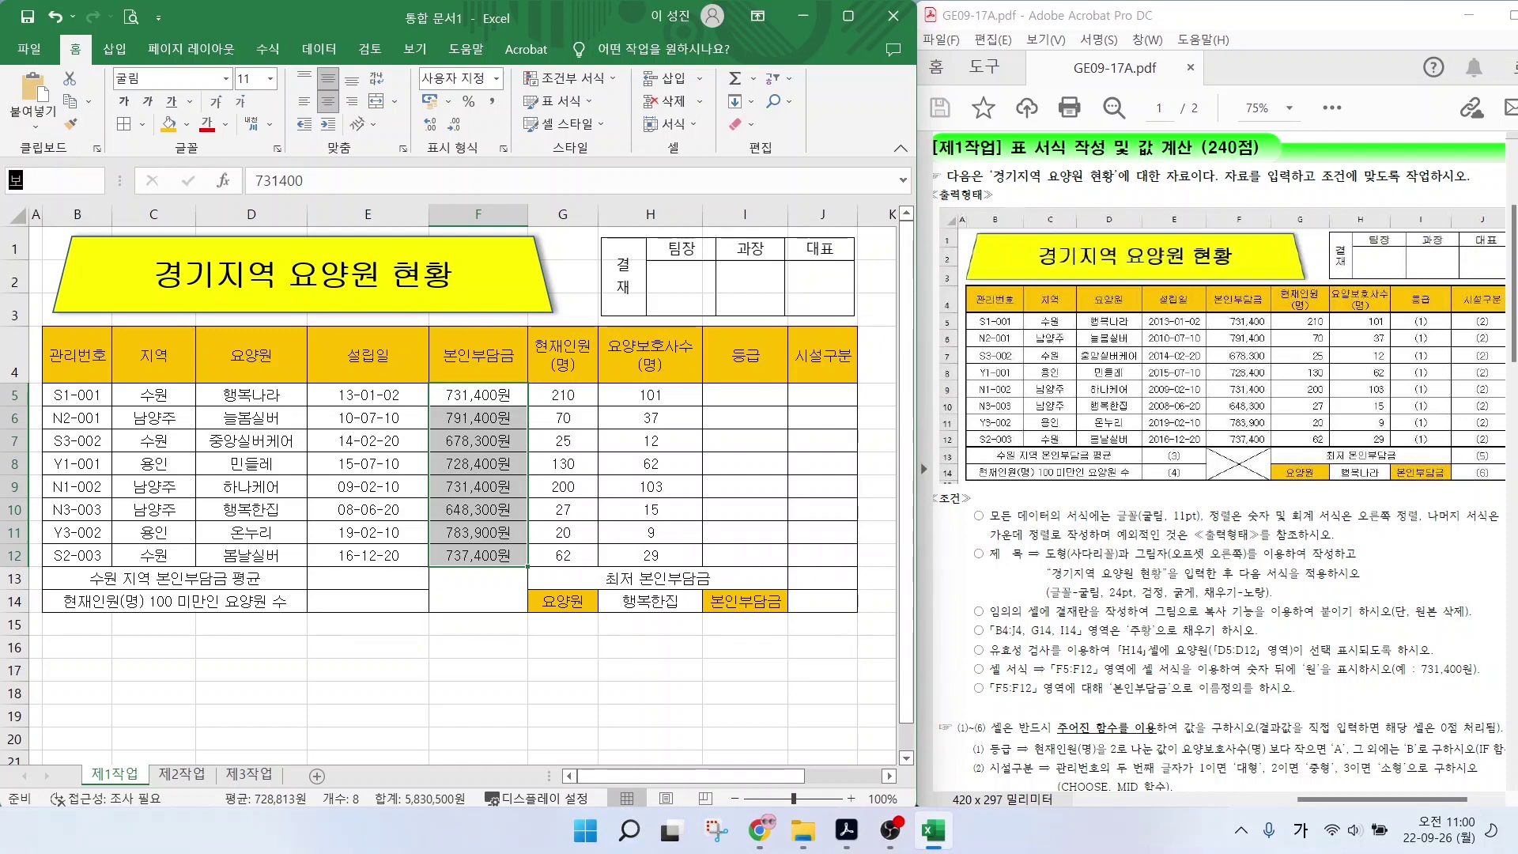
type("금")
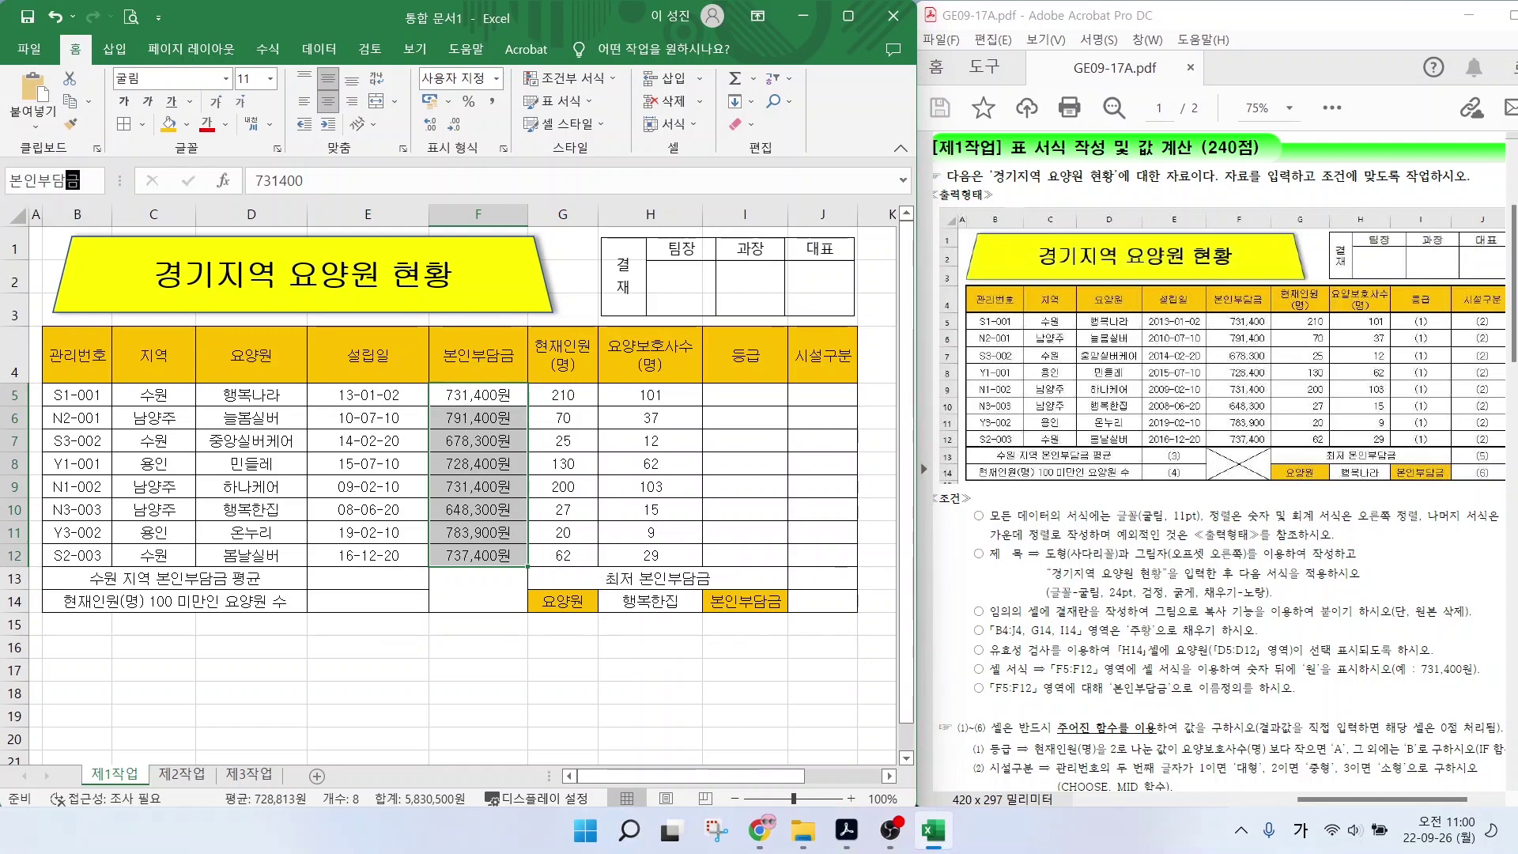
key("Return")
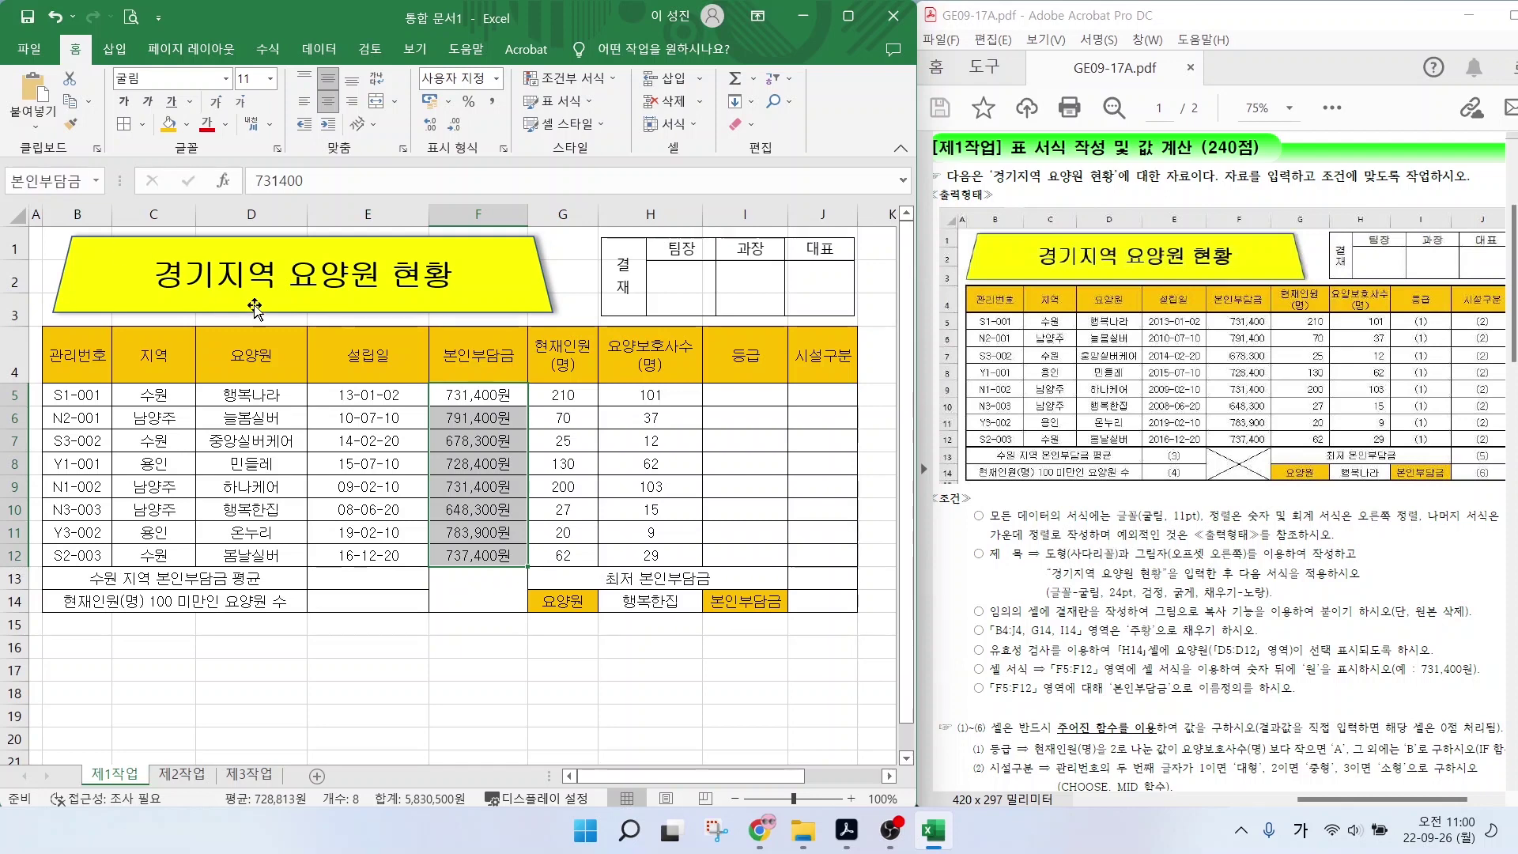
Check the defined name by comparing single cells in column F with the whole range F5:F12.
left_click(455, 397)
left_click(460, 443)
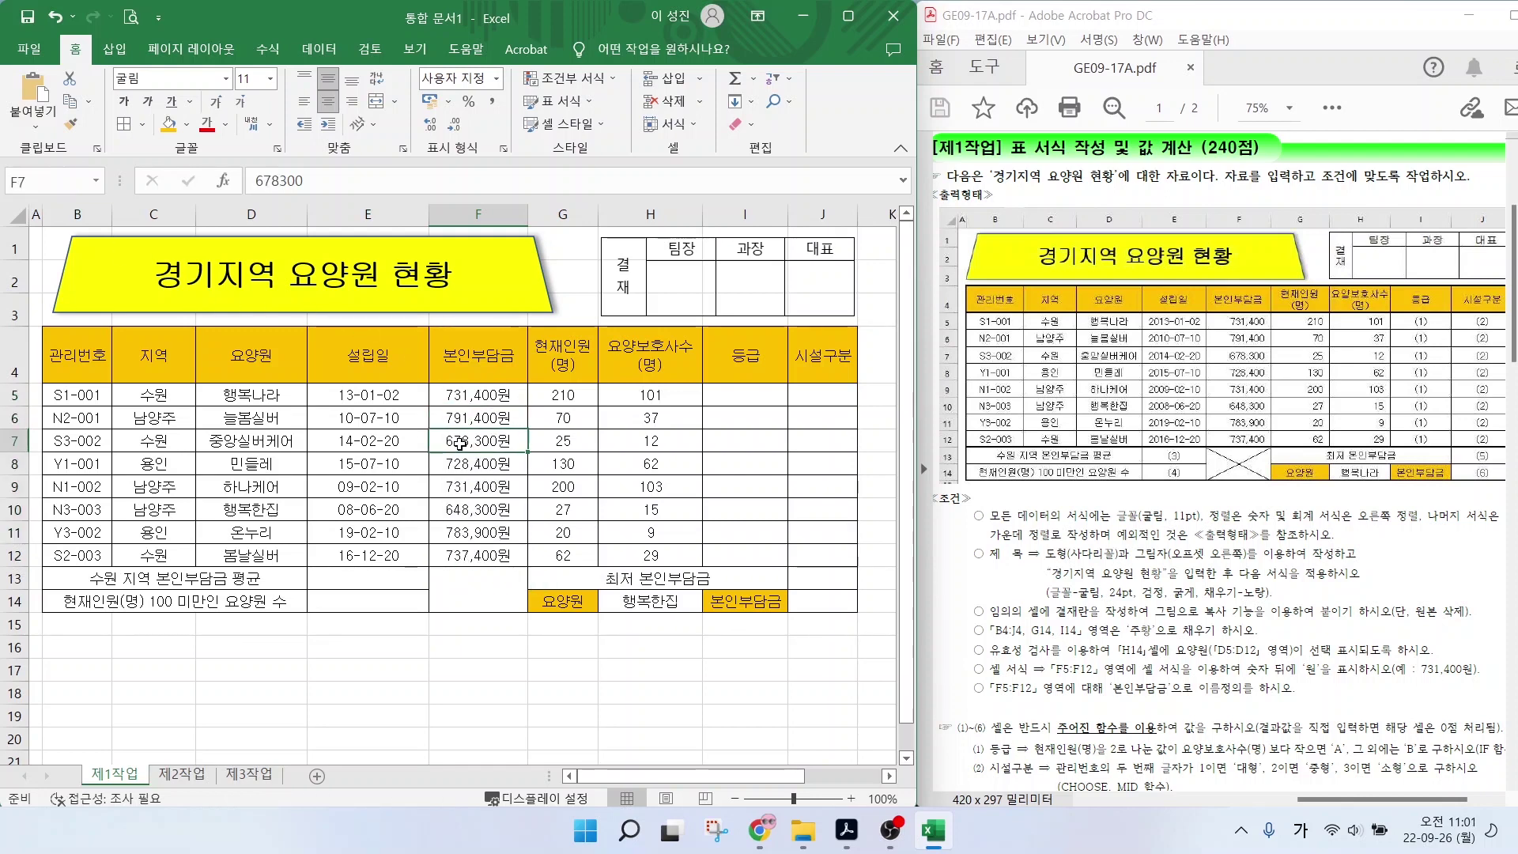
left_click(465, 472)
left_click(467, 510)
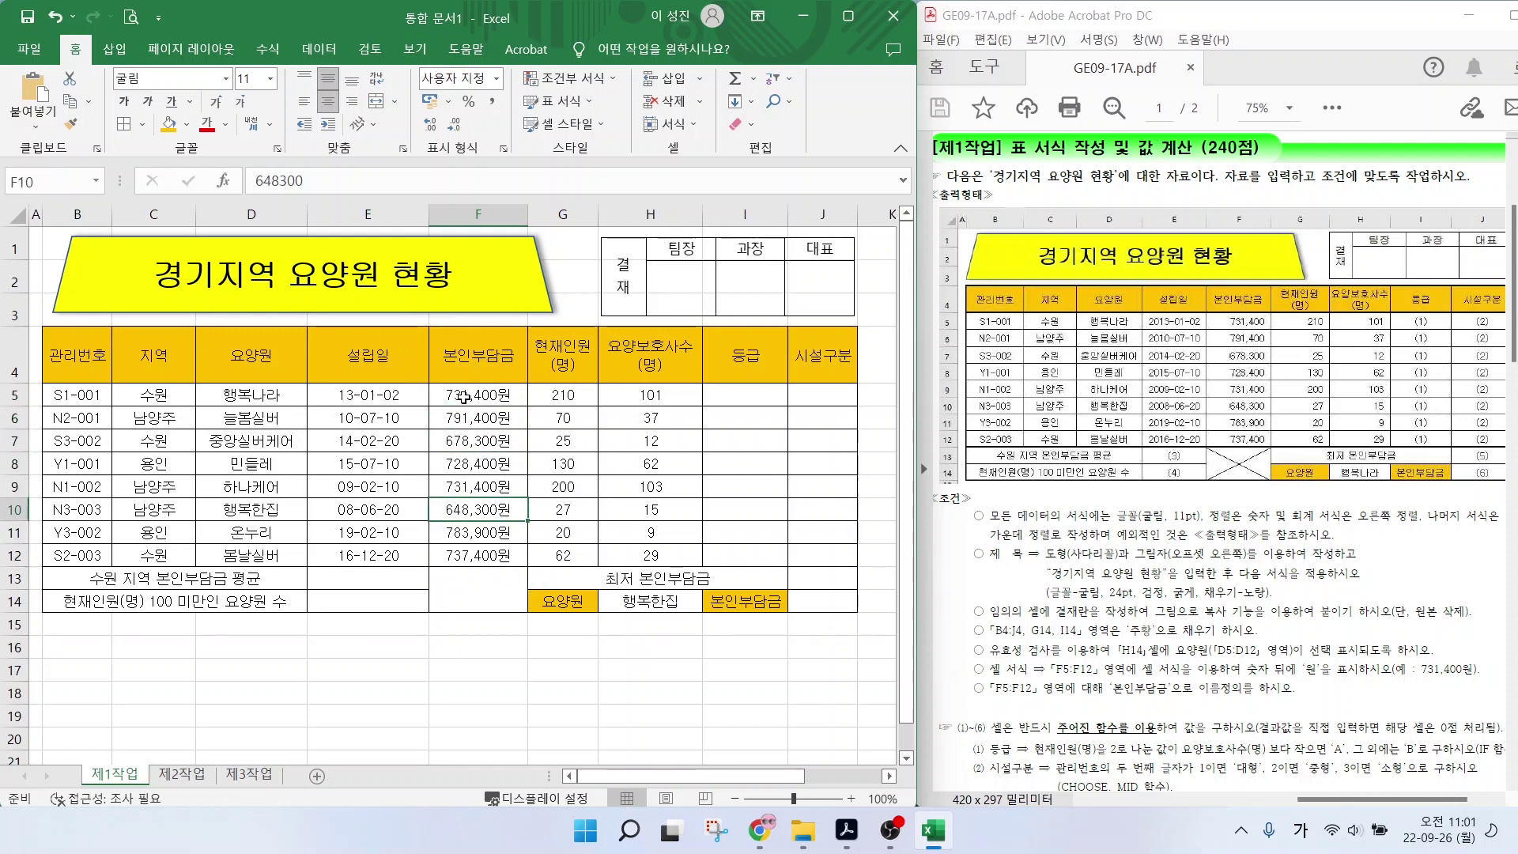
left_click_drag(468, 399, 487, 553)
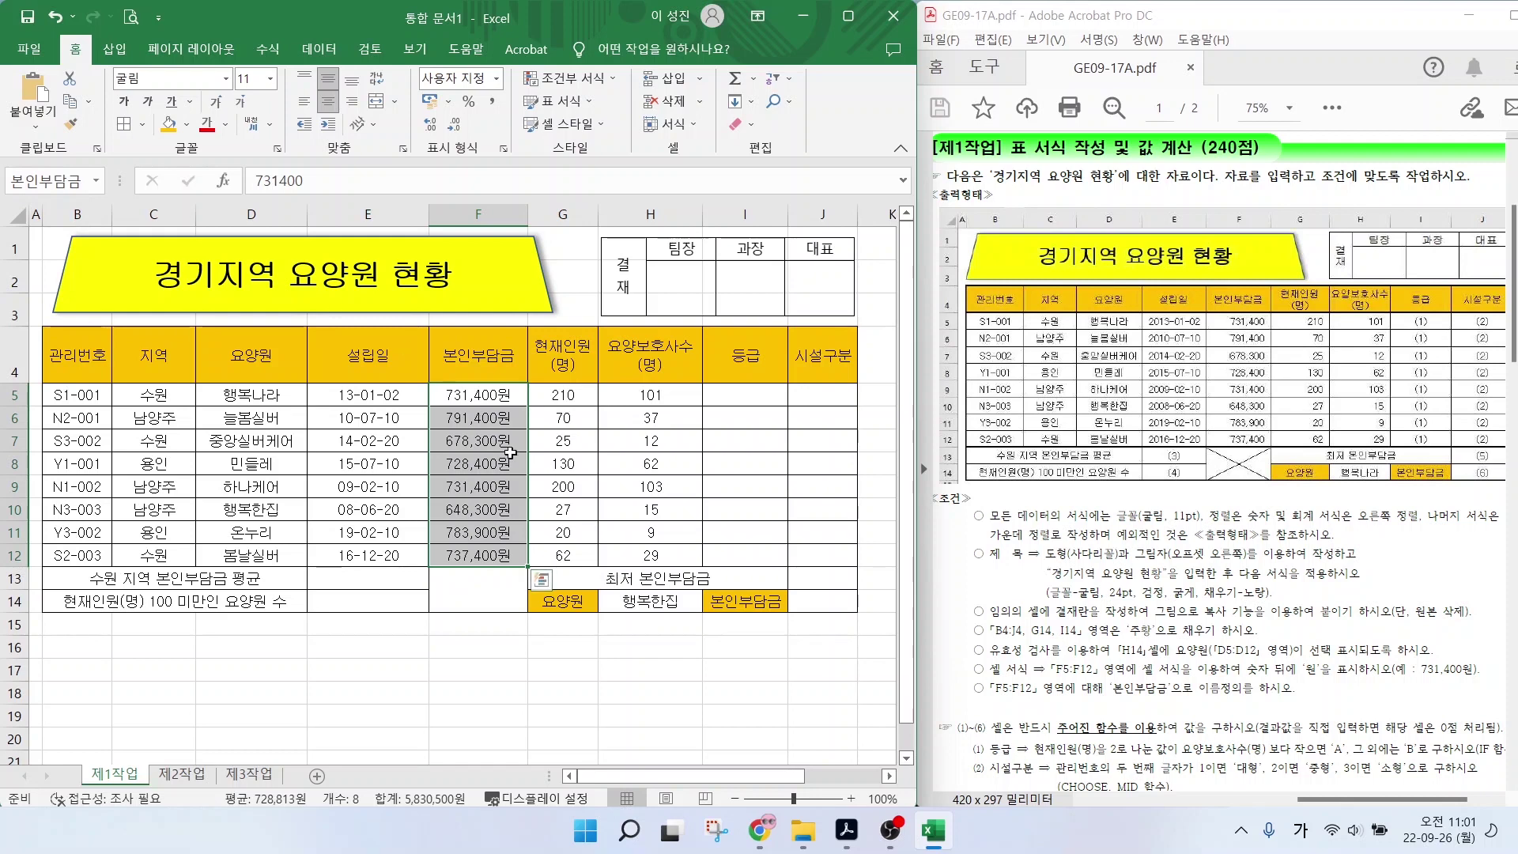
left_click(574, 468)
left_click_drag(478, 669, 470, 645)
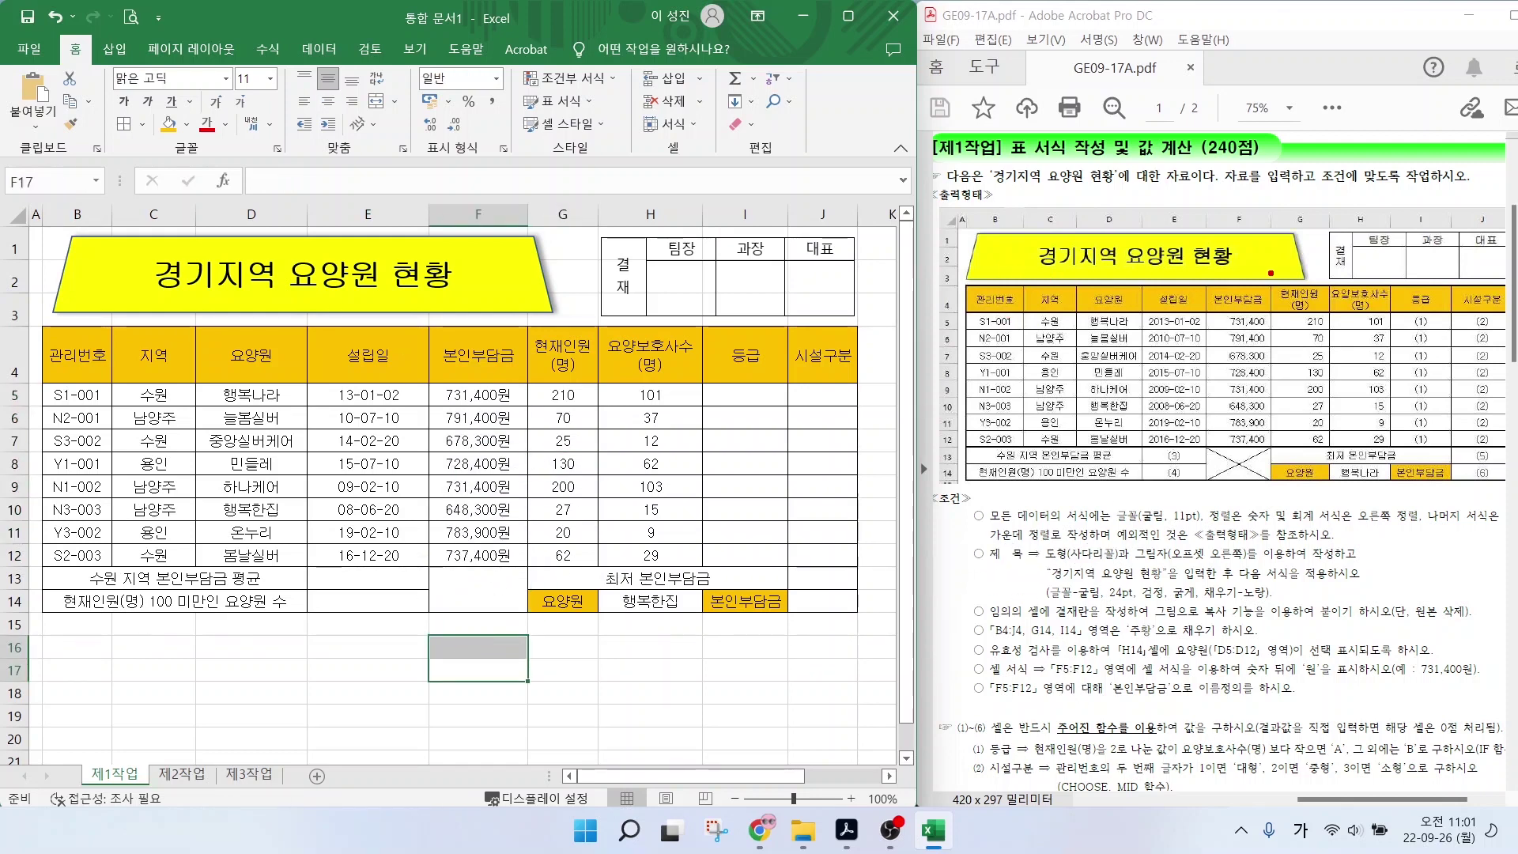
left_click_drag(1317, 283, 1382, 211)
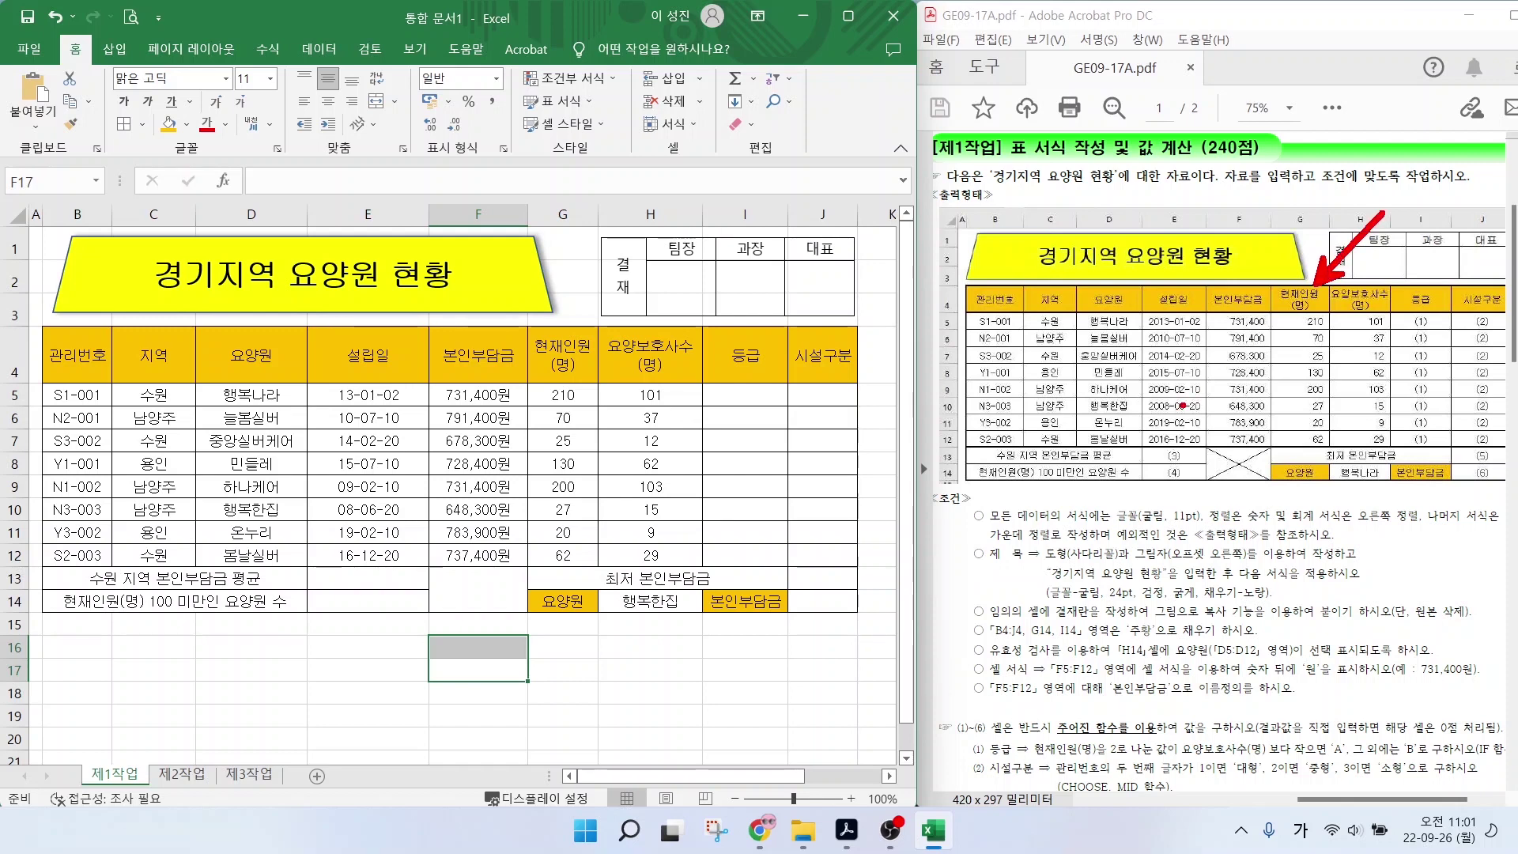
left_click_drag(1251, 468, 1294, 541)
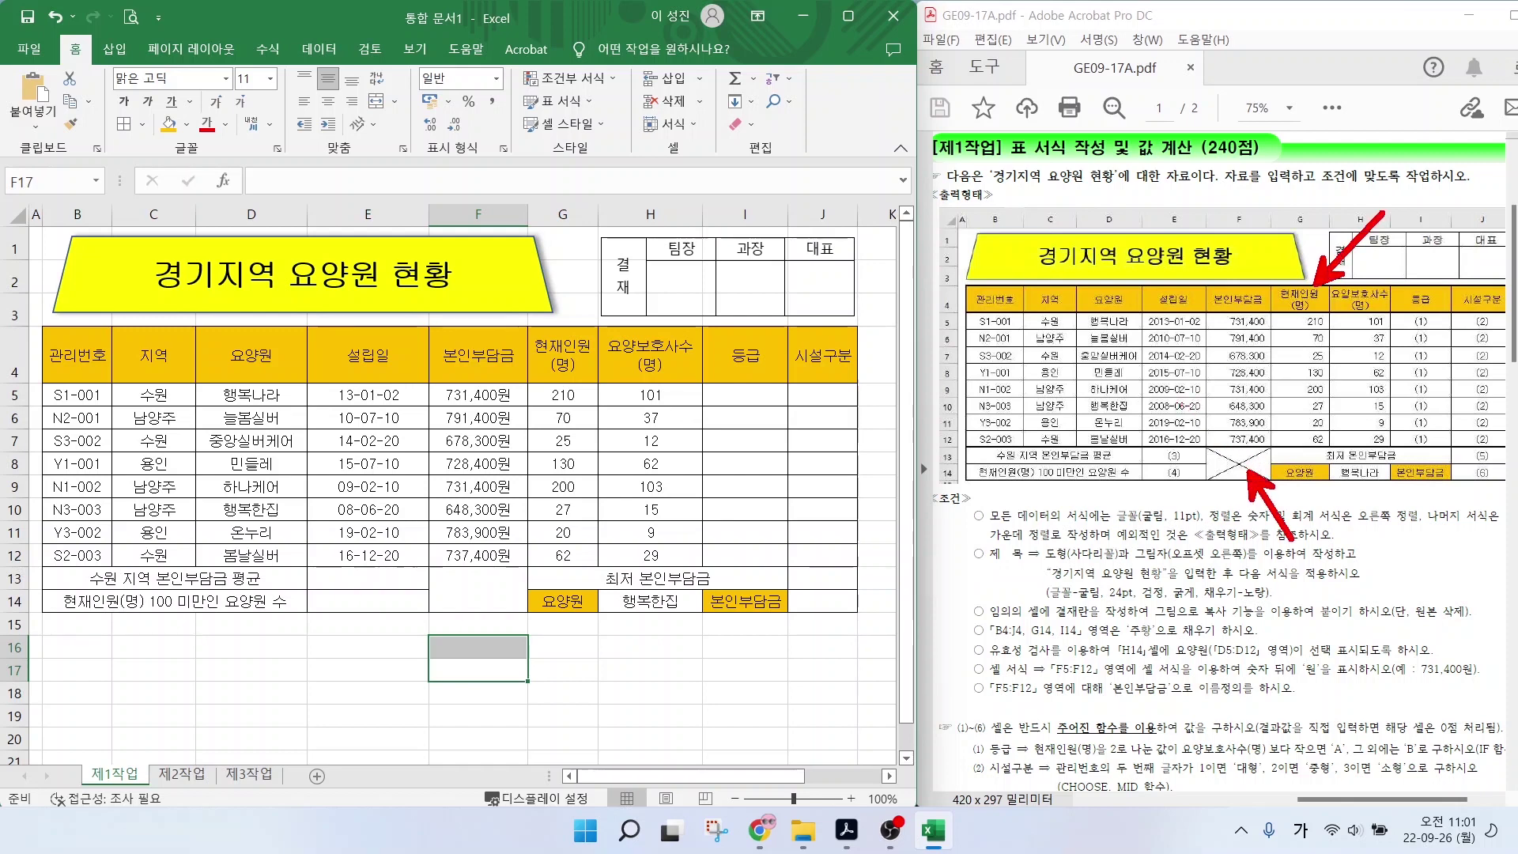
key("Escape")
Apply thick outside borders (굵은 바깥쪽 테두리) around the table B4:J14 and around its data rows B5:J12.
left_click_drag(72, 356, 857, 531)
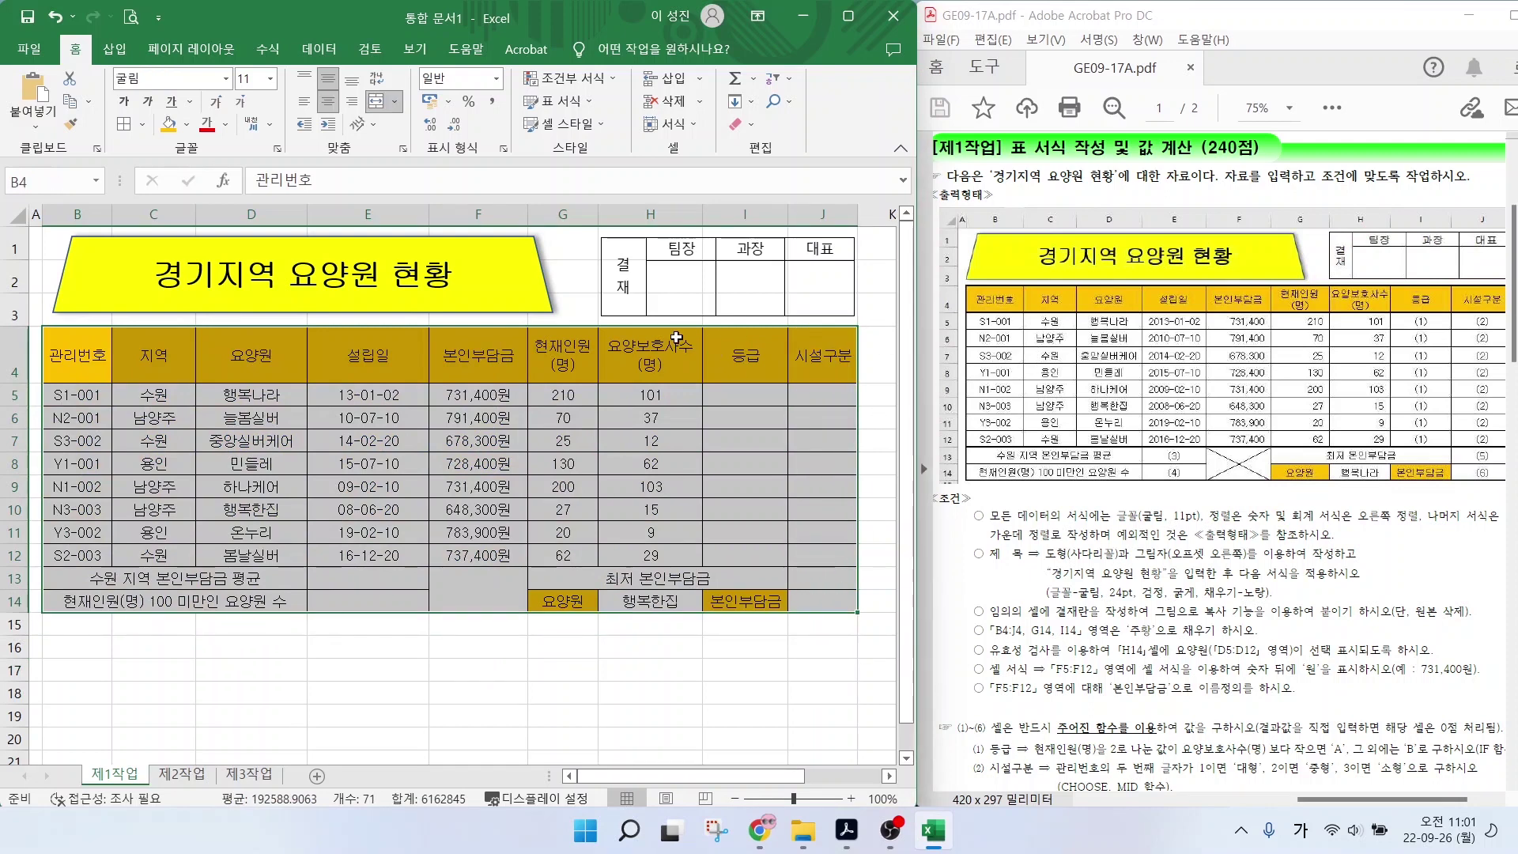
left_click(142, 125)
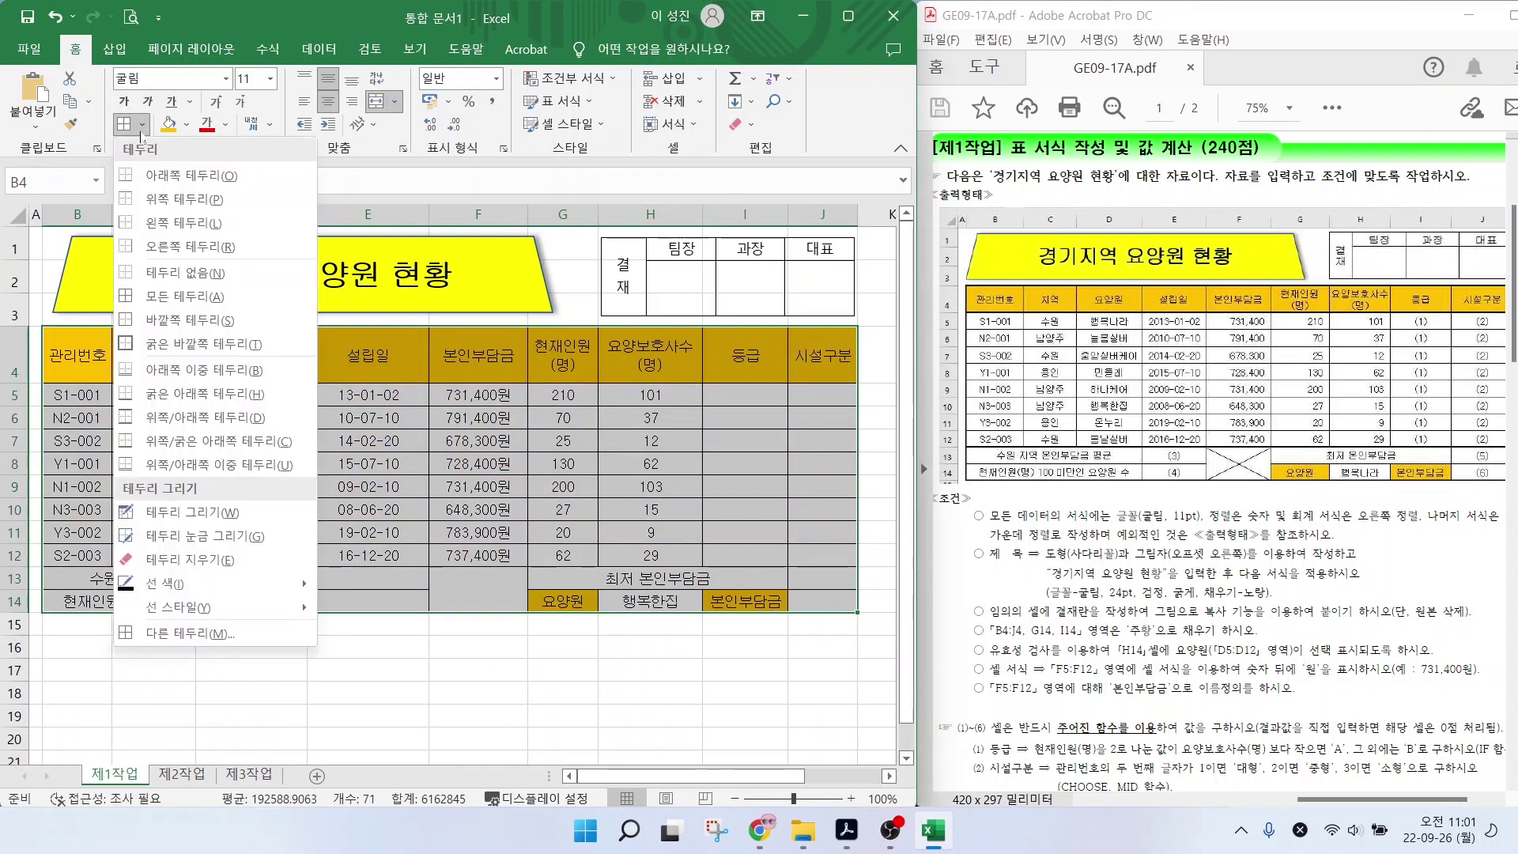
left_click(186, 344)
left_click_drag(78, 376, 822, 537)
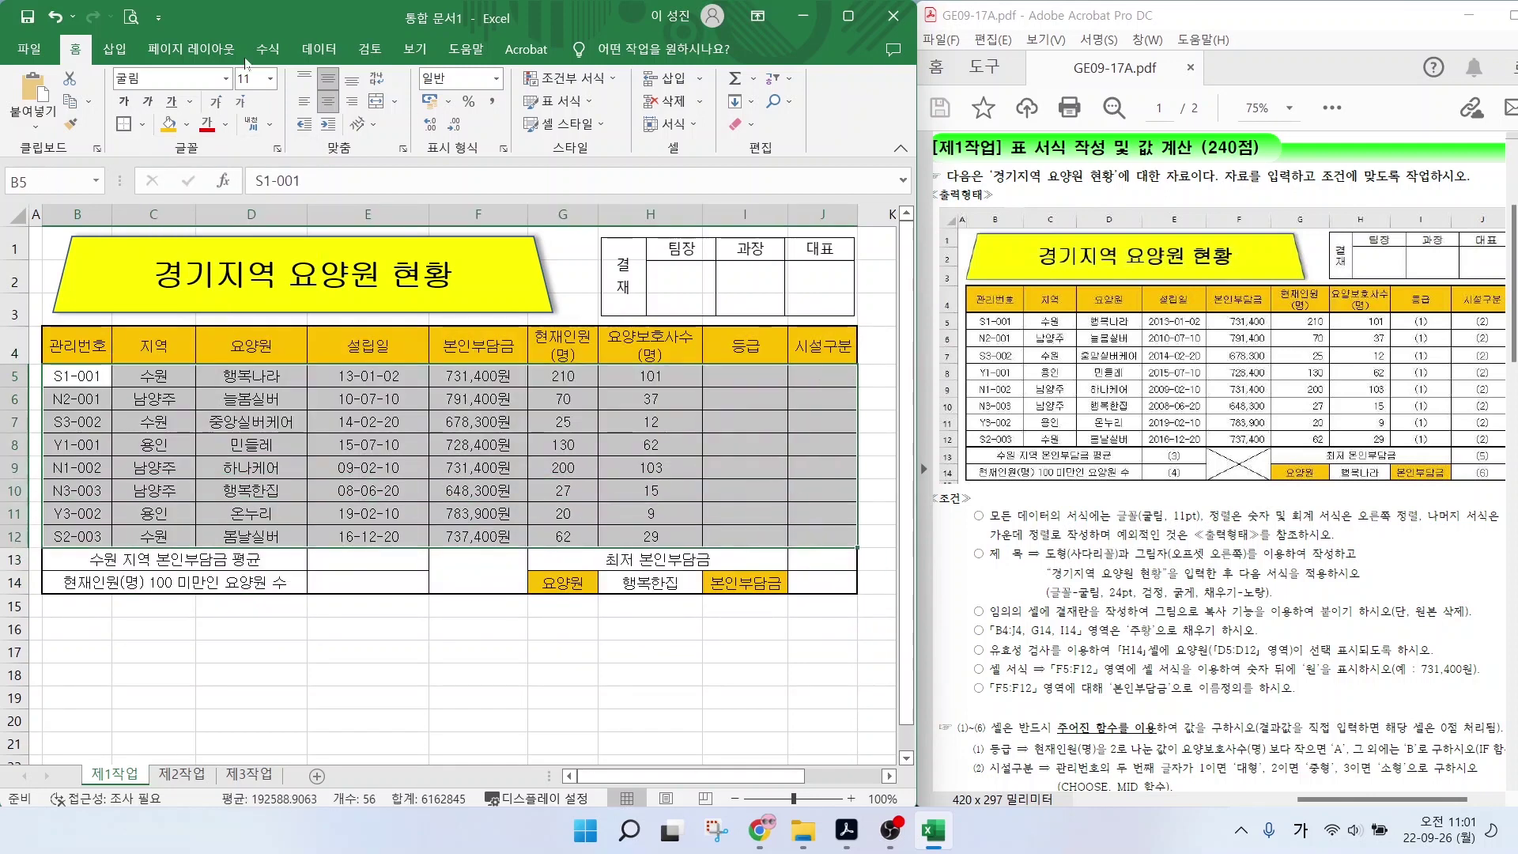
Add both diagonal borders to the merged cell F13:F14 so they cross it as an X.
left_click(480, 573)
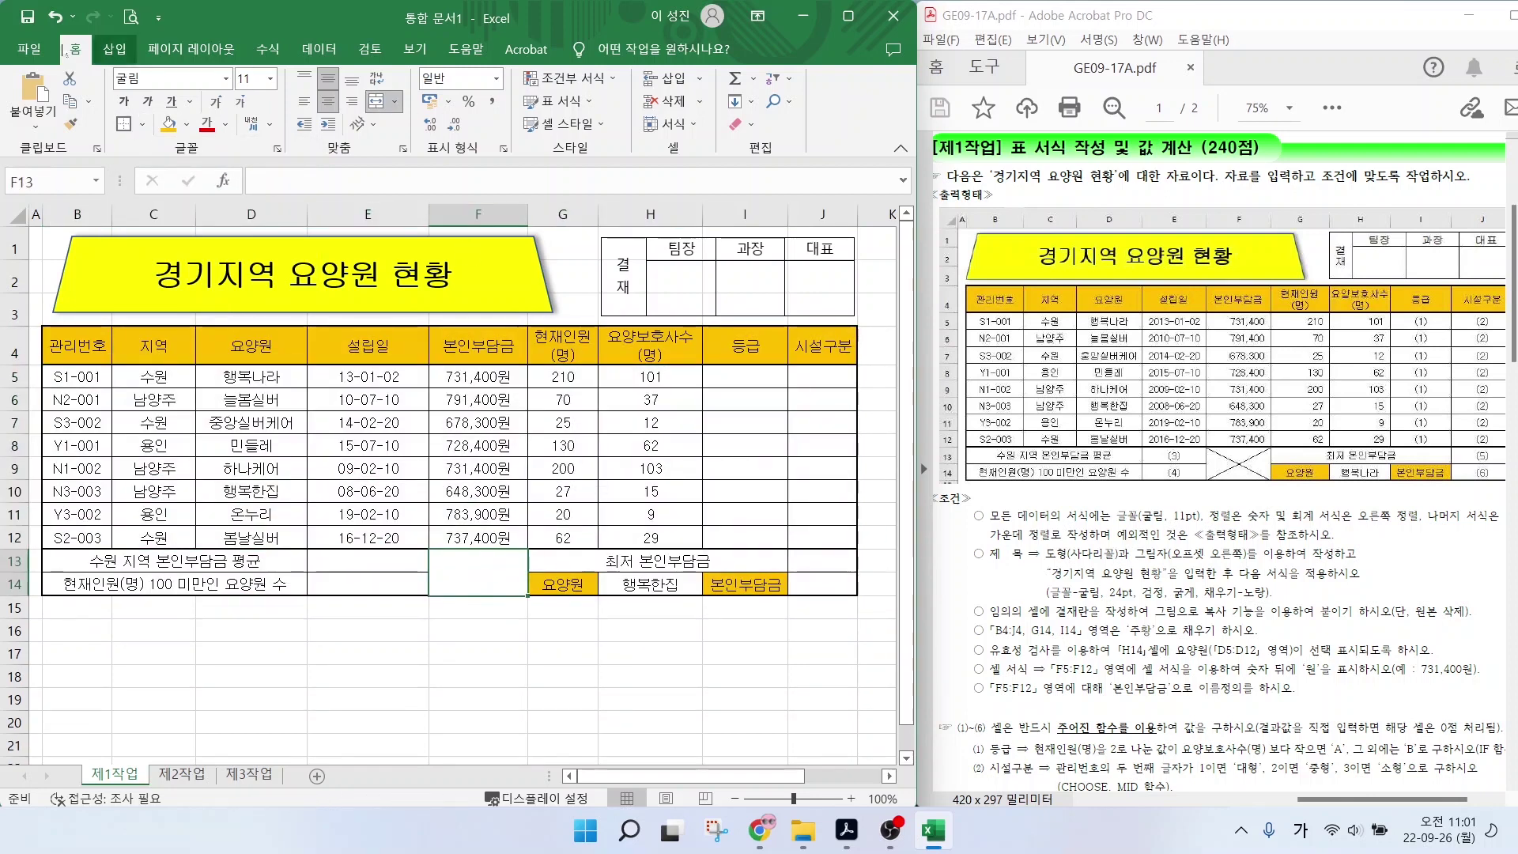
left_click(142, 124)
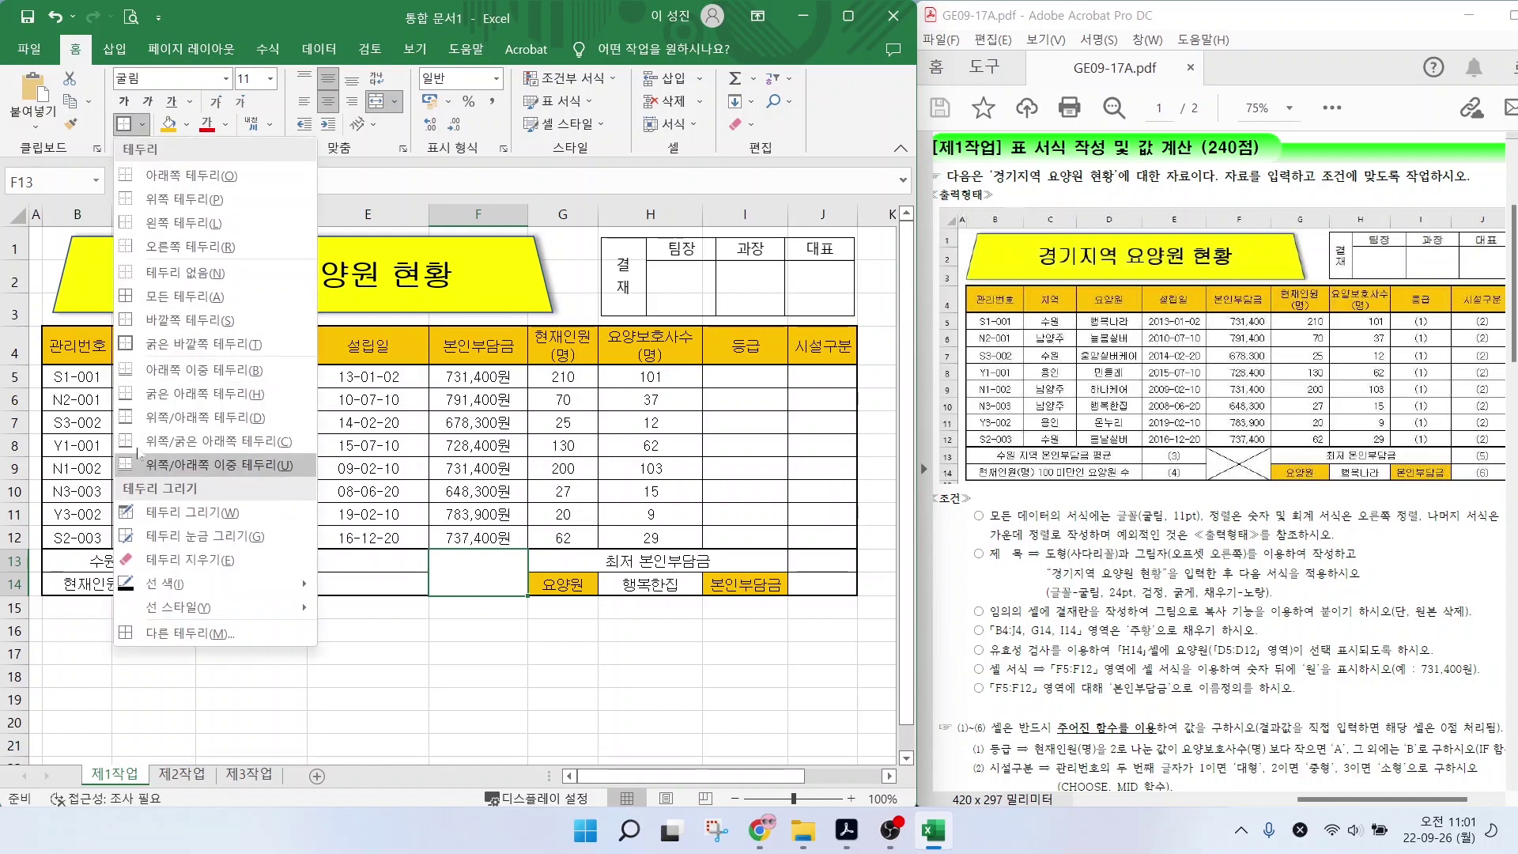
left_click(200, 635)
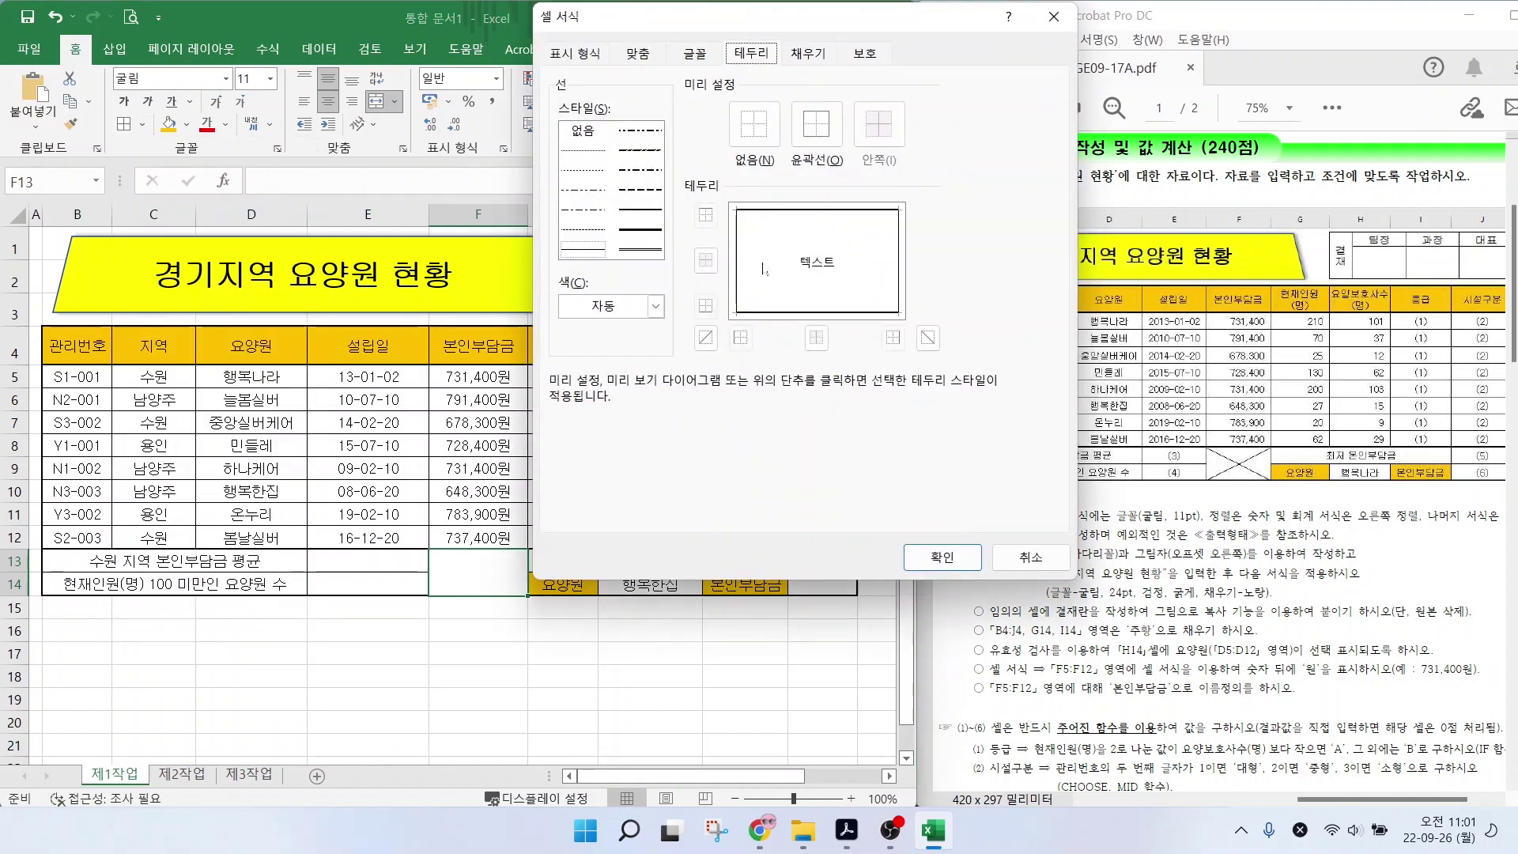
left_click(706, 340)
left_click(928, 337)
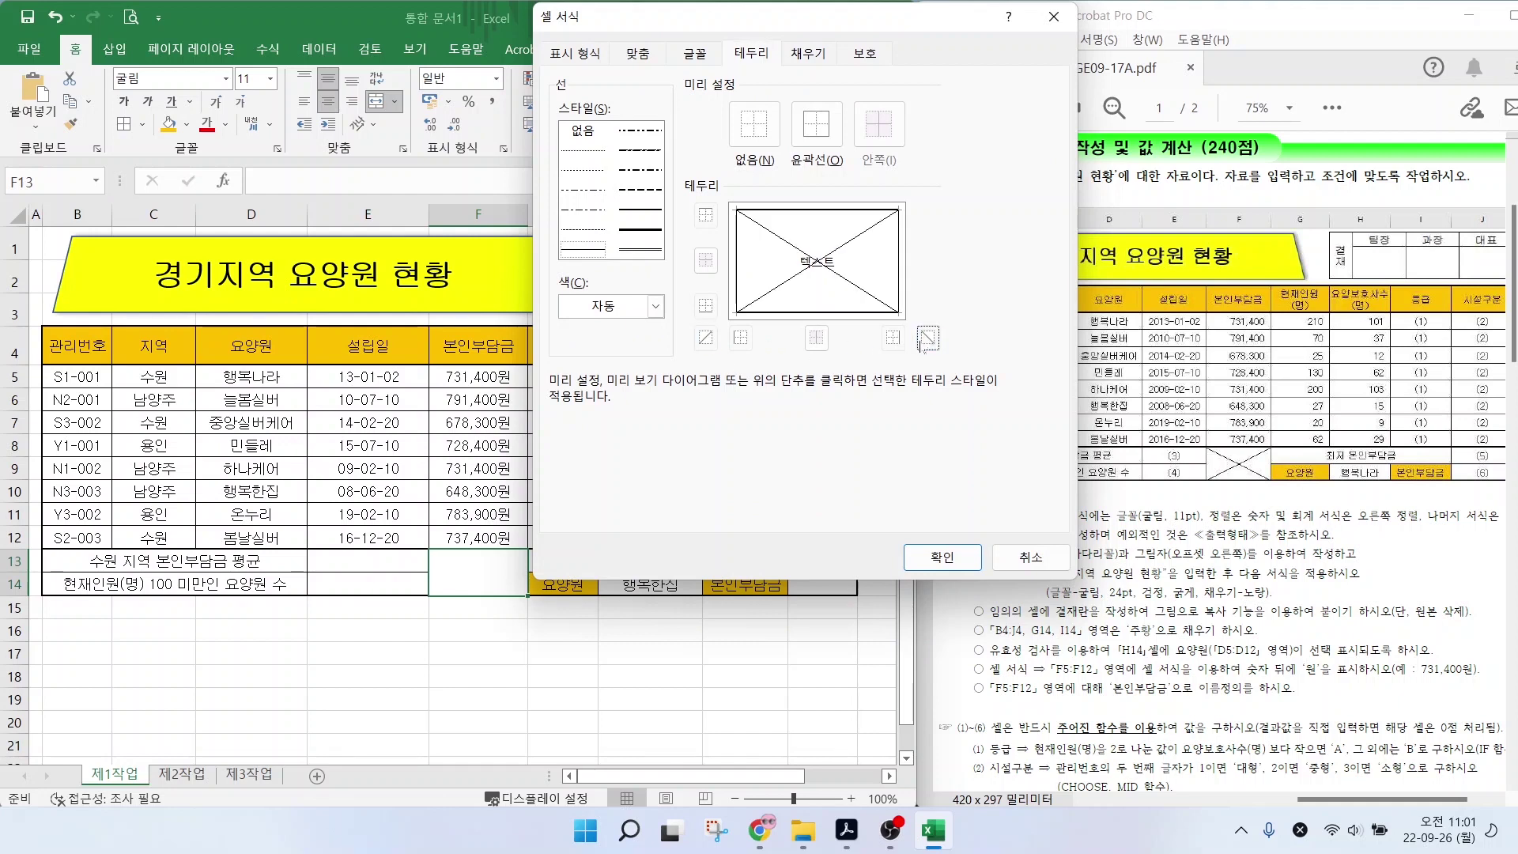
left_click(917, 556)
left_click(477, 699)
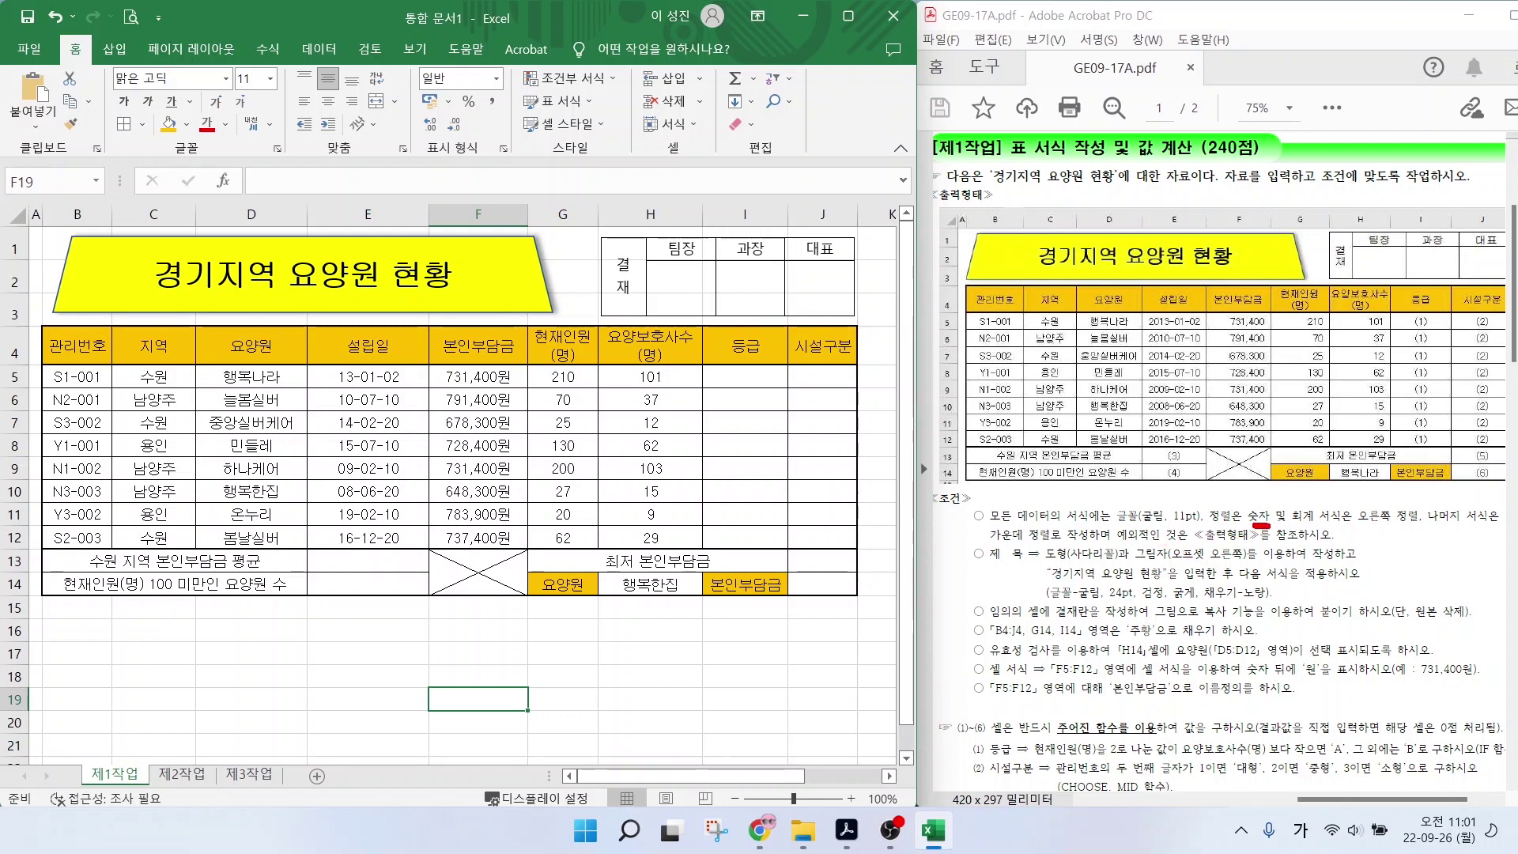
left_click_drag(1269, 525, 1458, 524)
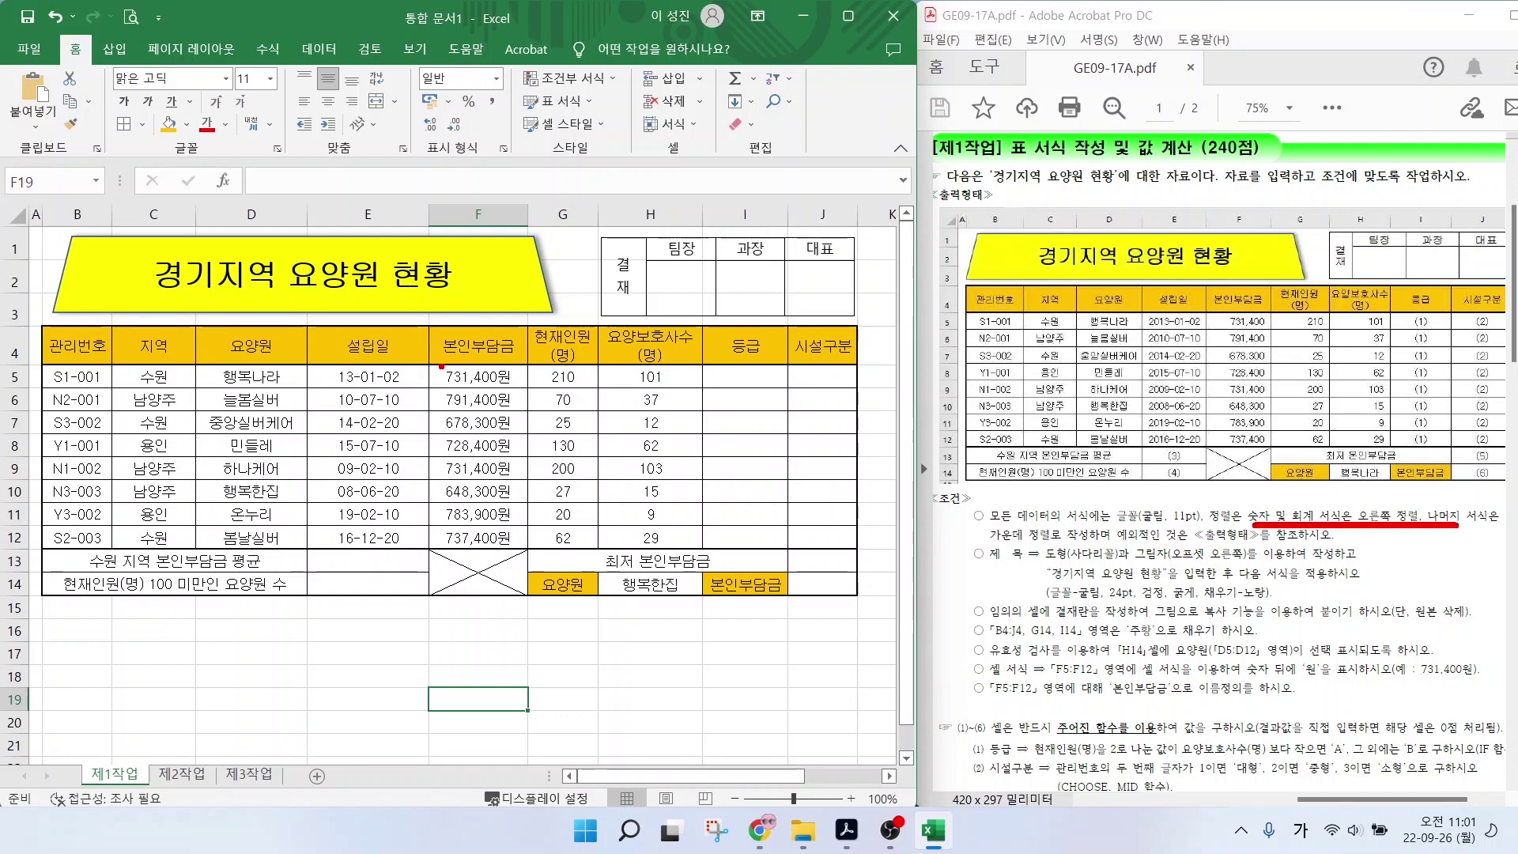
Right-align the numeric cells in F5:H12.
left_click_drag(396, 316, 348, 306)
key("Escape")
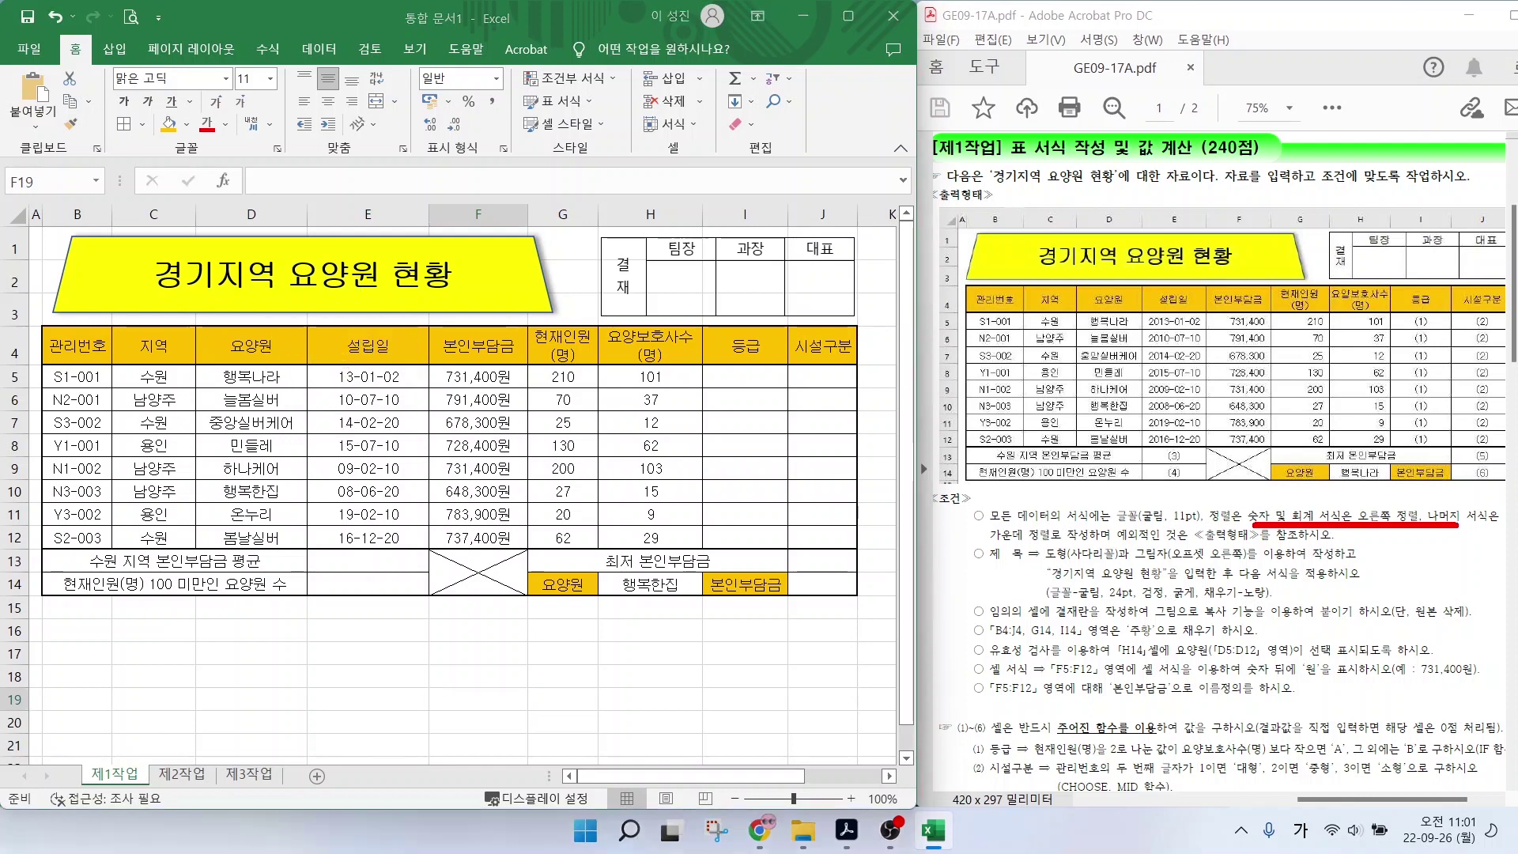
left_click_drag(466, 376, 635, 535)
left_click(352, 102)
left_click(367, 653)
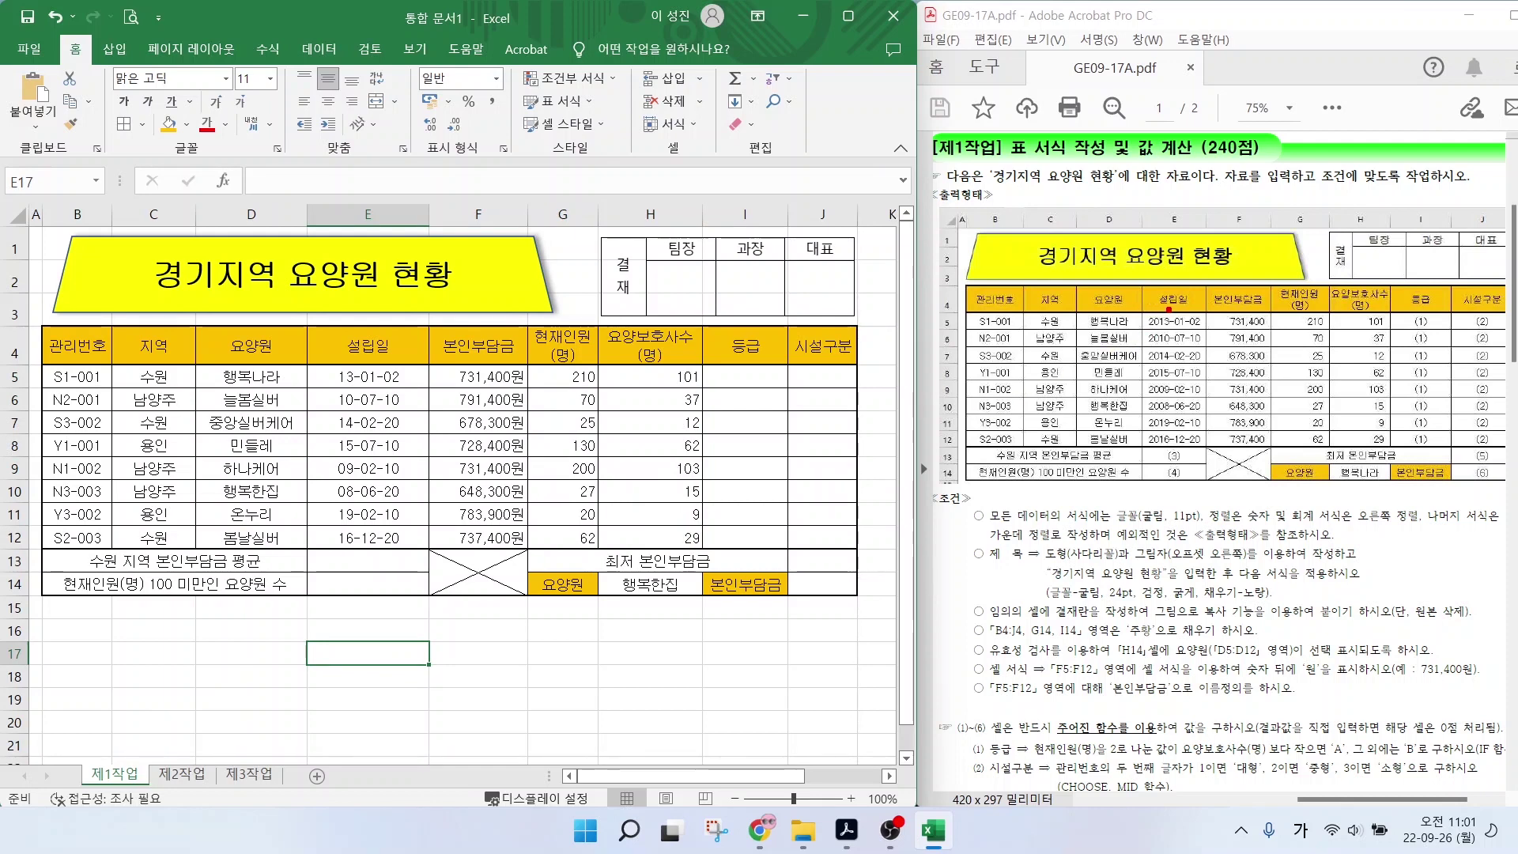
Apply the custom date format YYyy-mm-dd to the 설립일 dates in E5:E12 so they show four-digit years.
left_click_drag(1219, 264, 1168, 314)
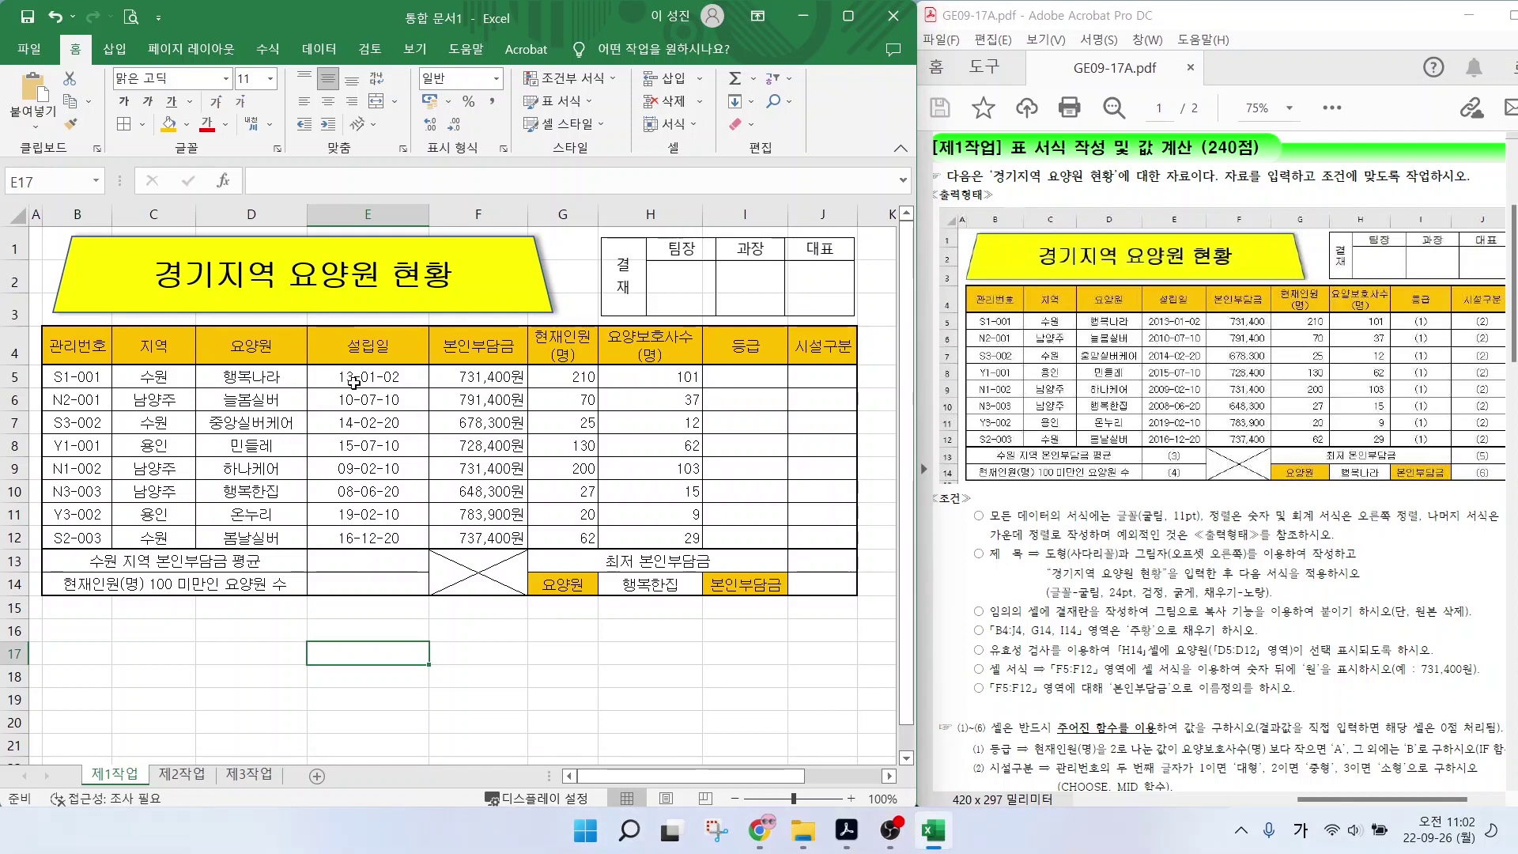
left_click_drag(352, 384, 354, 539)
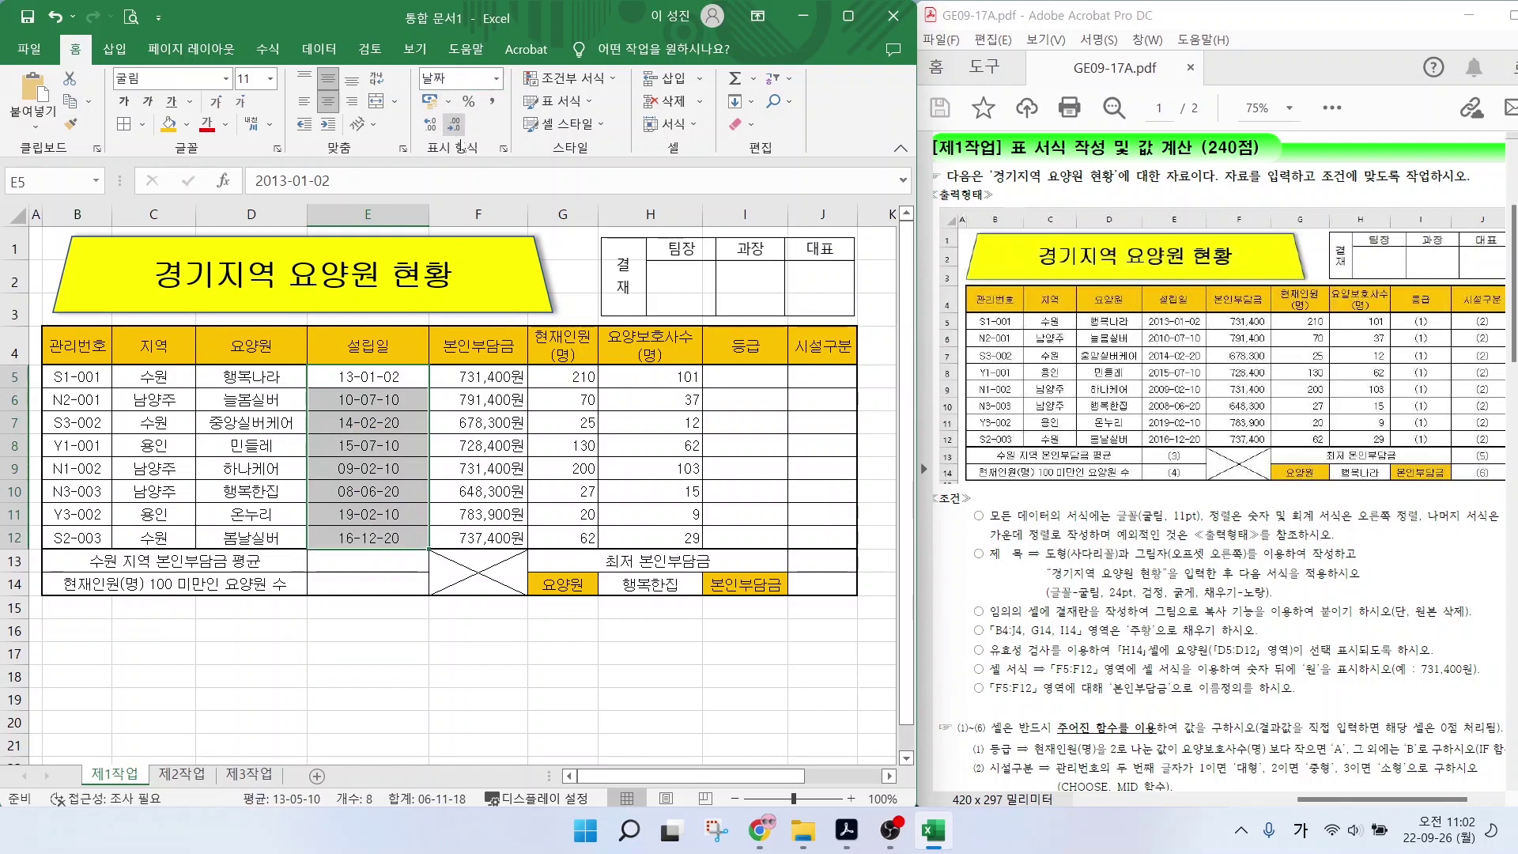
left_click(496, 78)
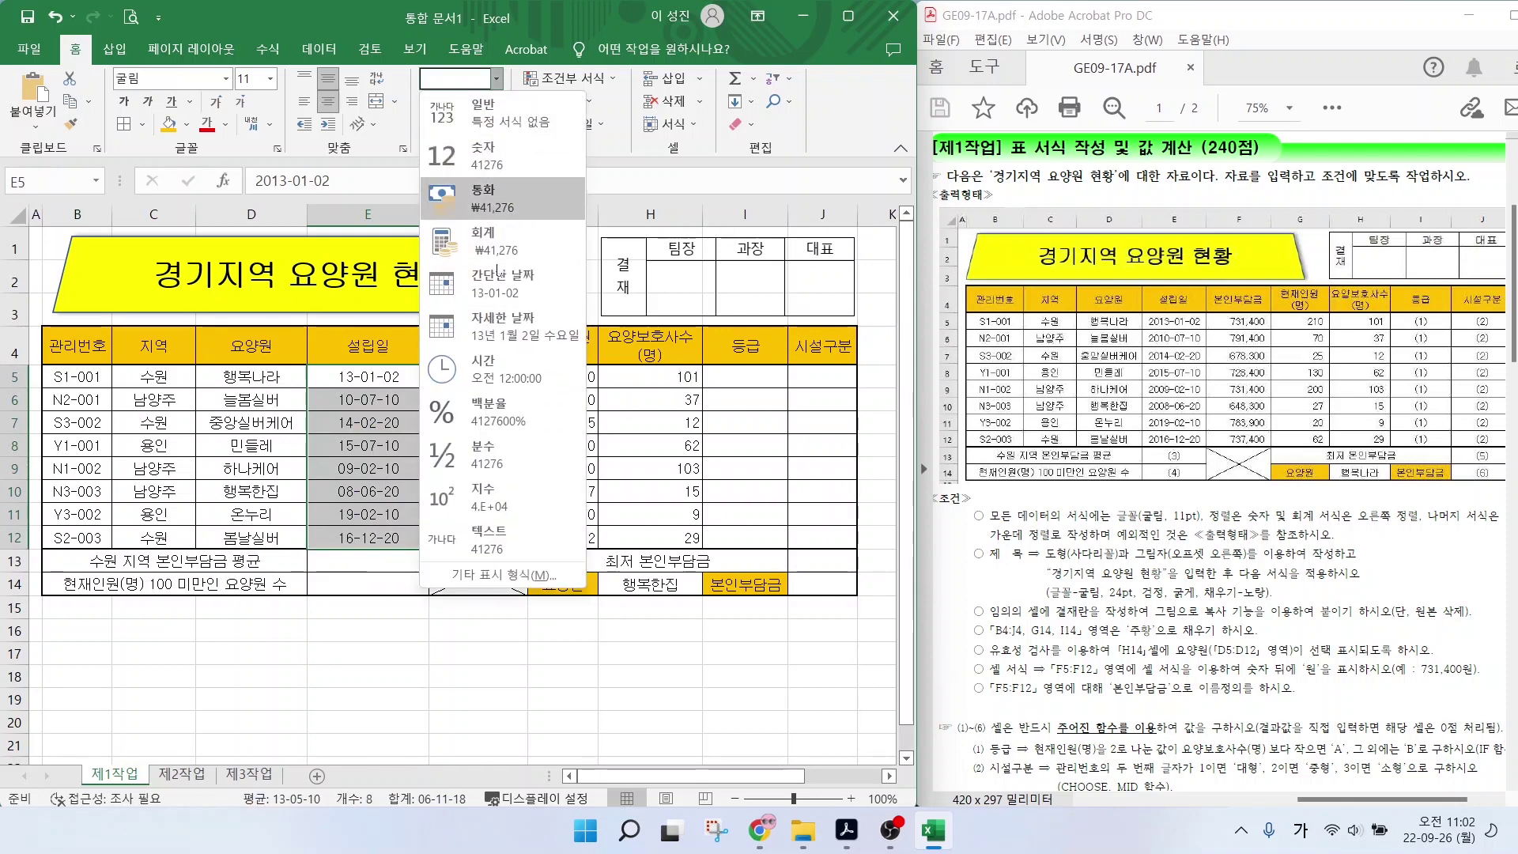
left_click(486, 575)
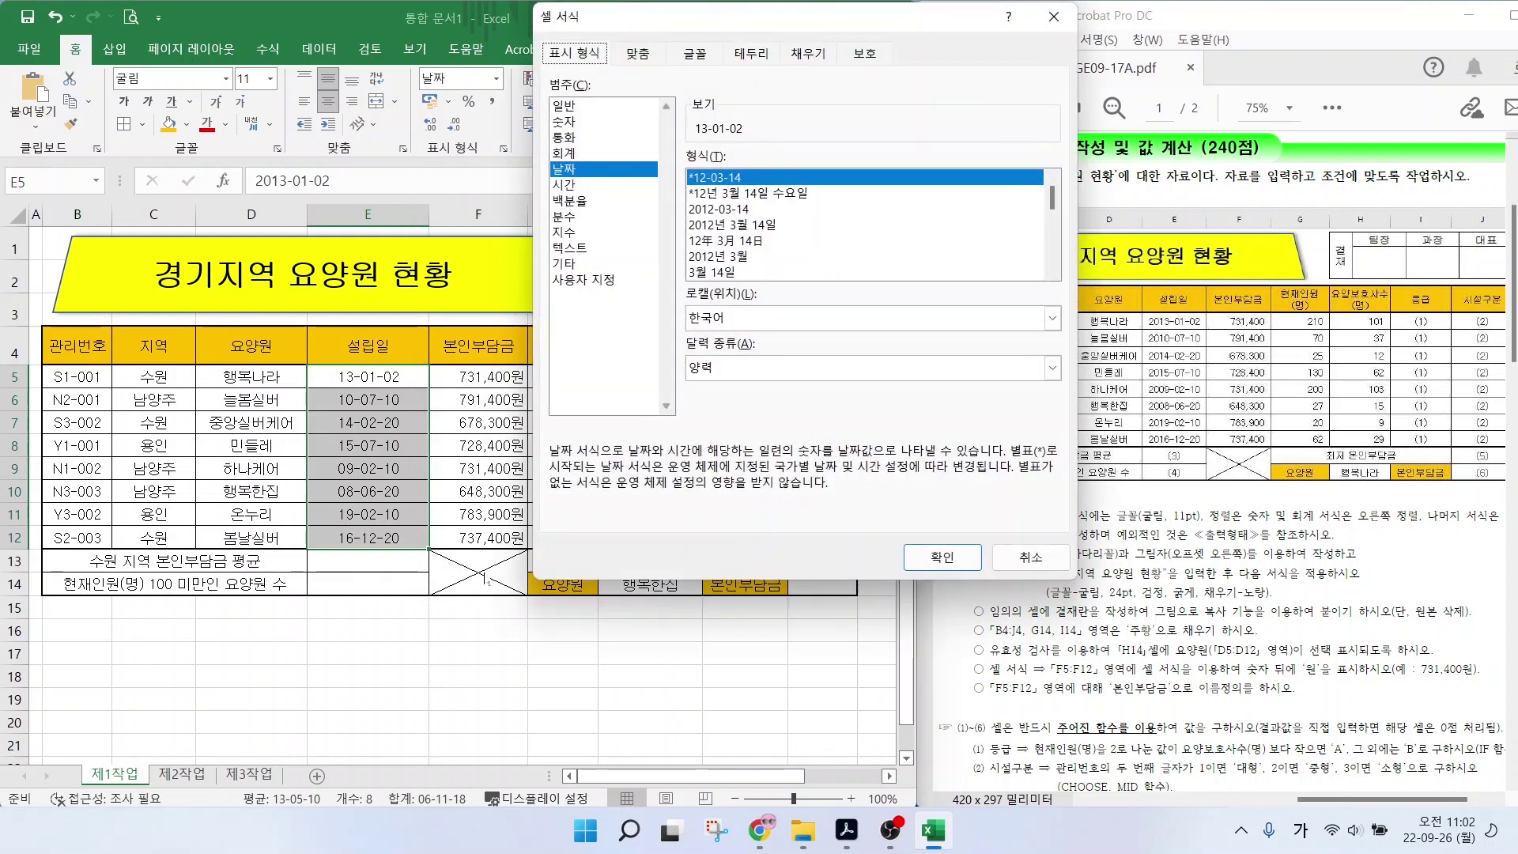
left_click(575, 285)
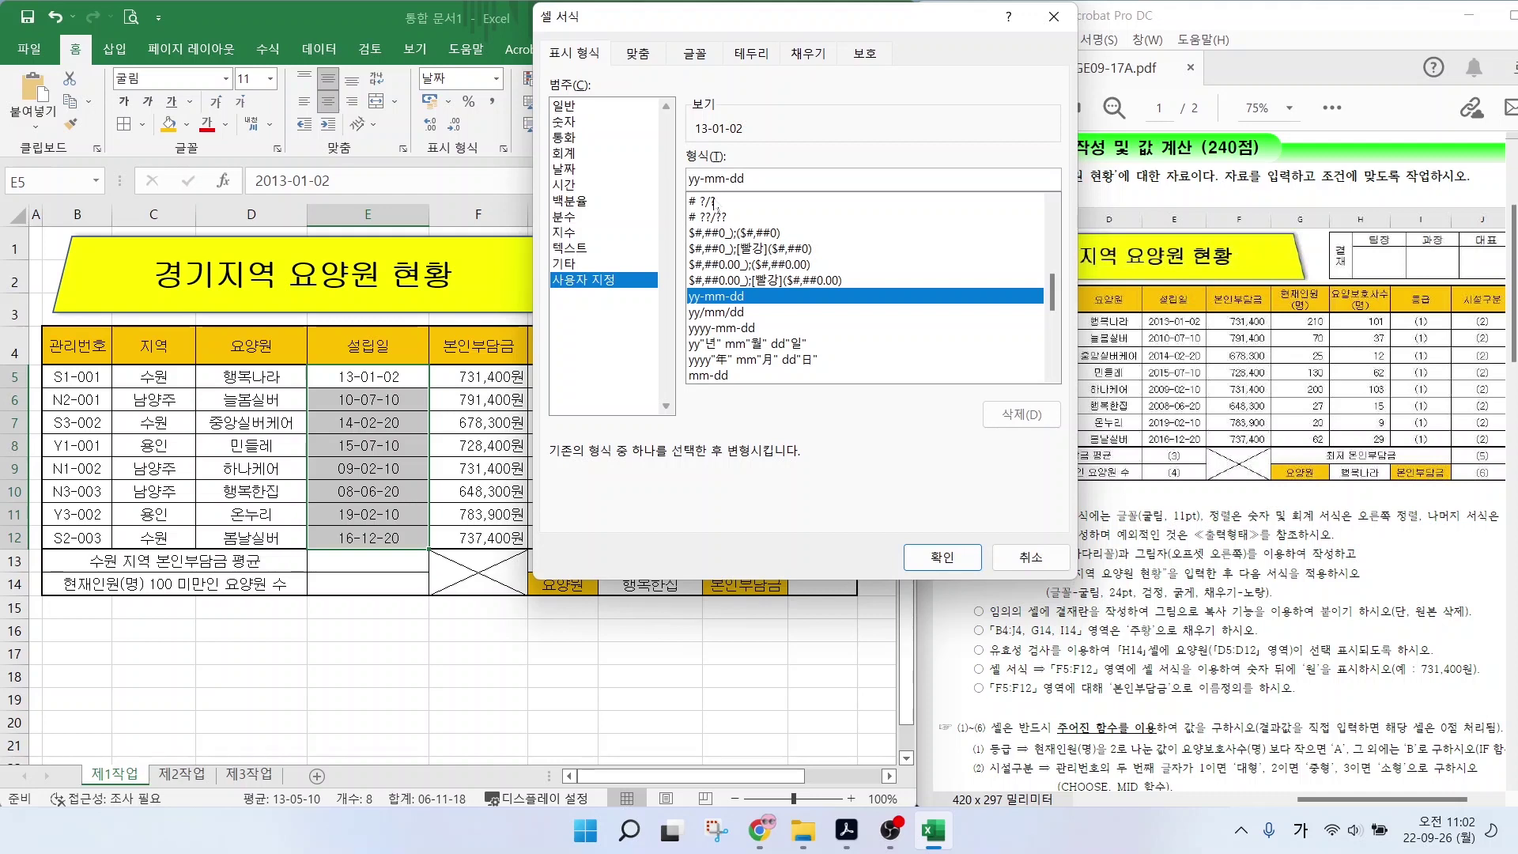
key("Hangul")
type("YY")
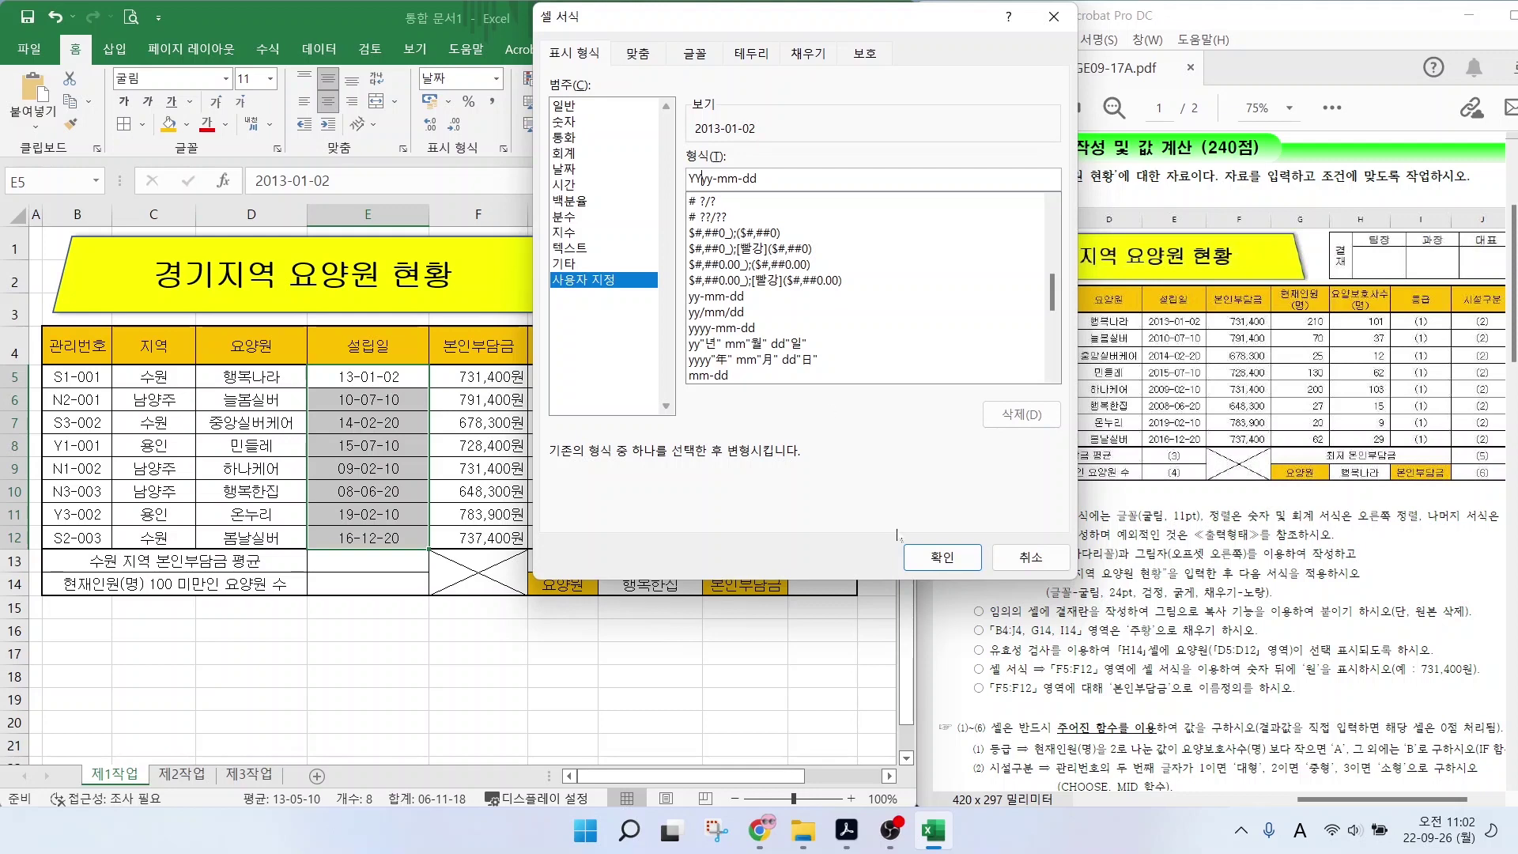
left_click(941, 556)
left_click(367, 698)
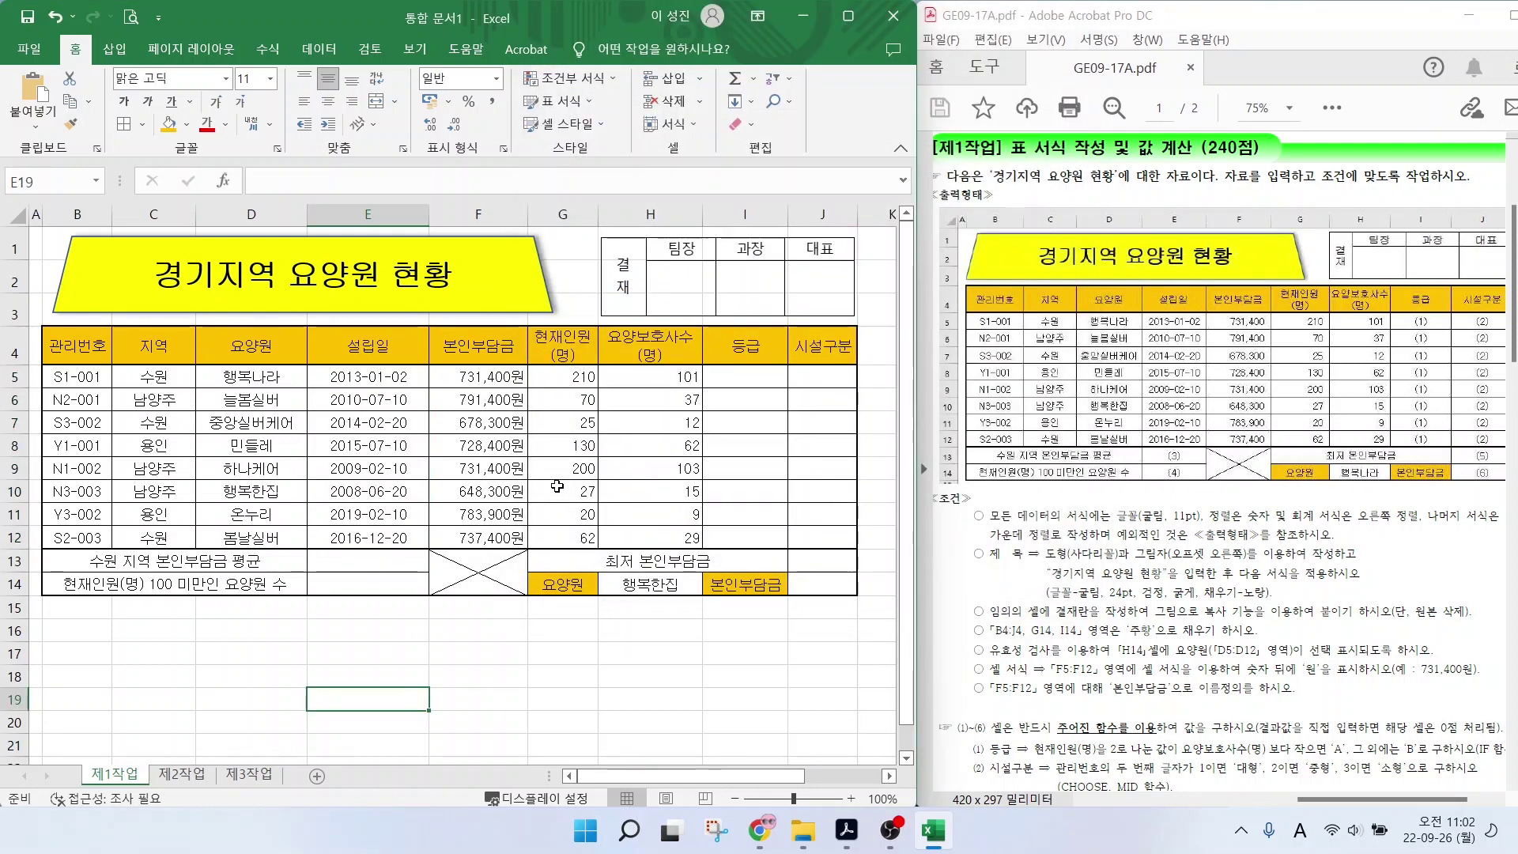
Read conditions (1) to (7) in the PDF, especially conditional formatting rule (7), and work out which table rows it covers.
scroll(1154, 660, "down", 1)
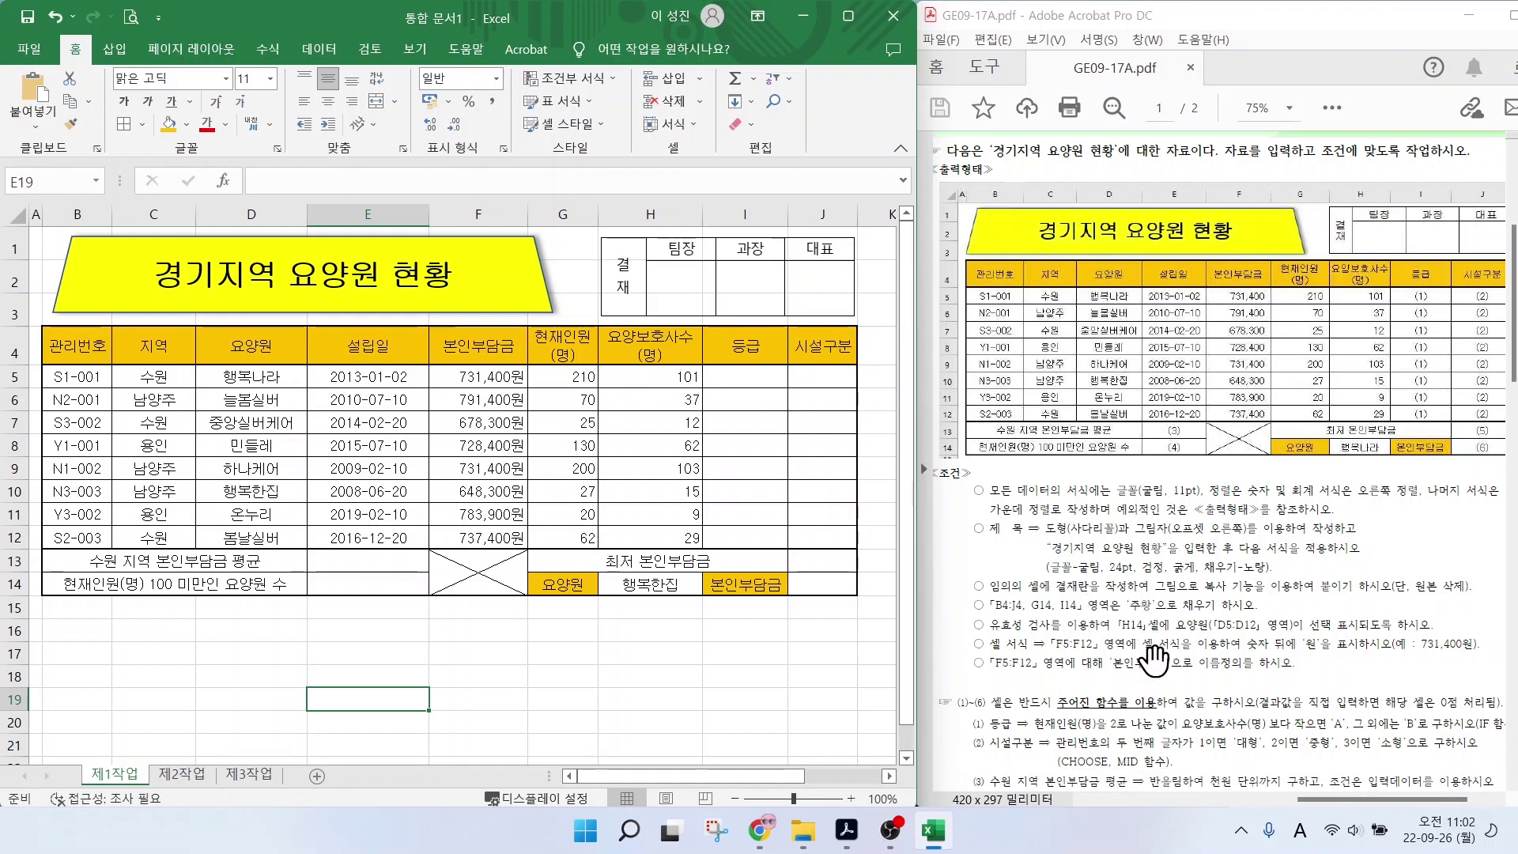
scroll(1154, 660, "down", 5)
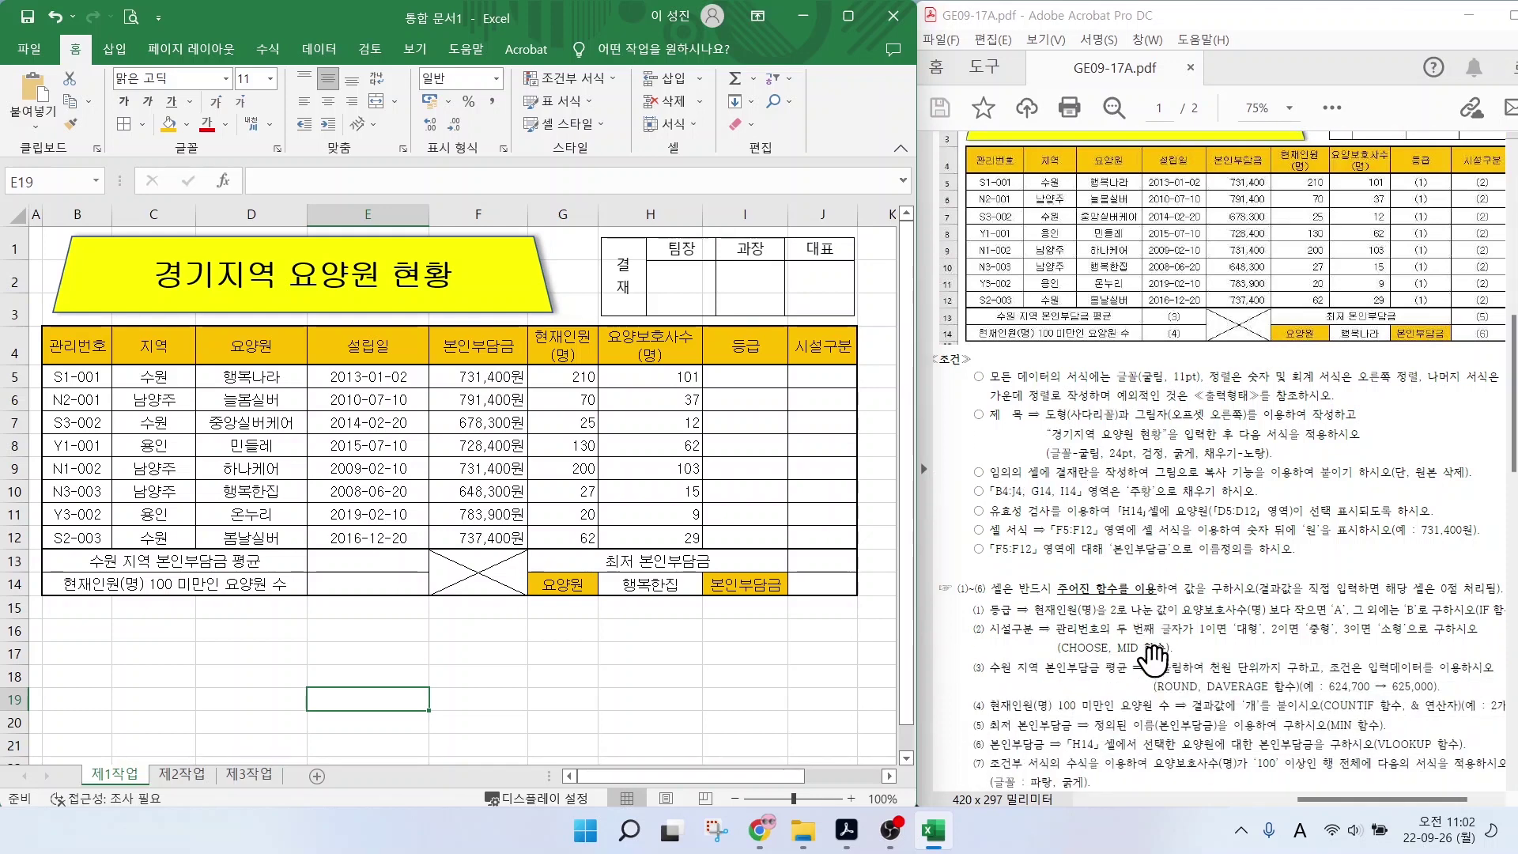
scroll(1154, 660, "down", 1)
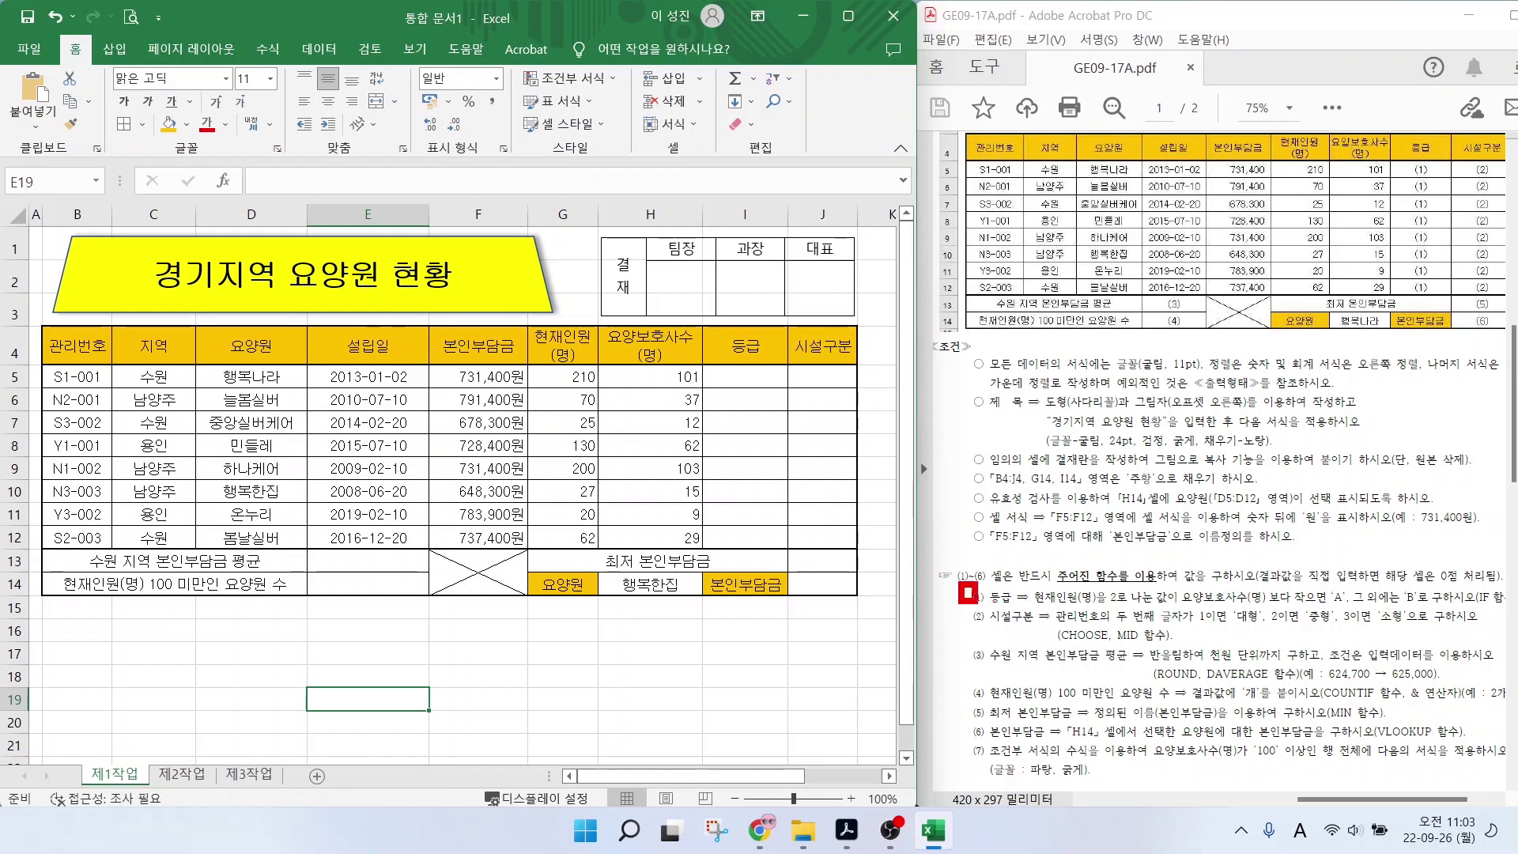
left_click_drag(1088, 724, 1120, 732)
left_click_drag(986, 761, 1462, 761)
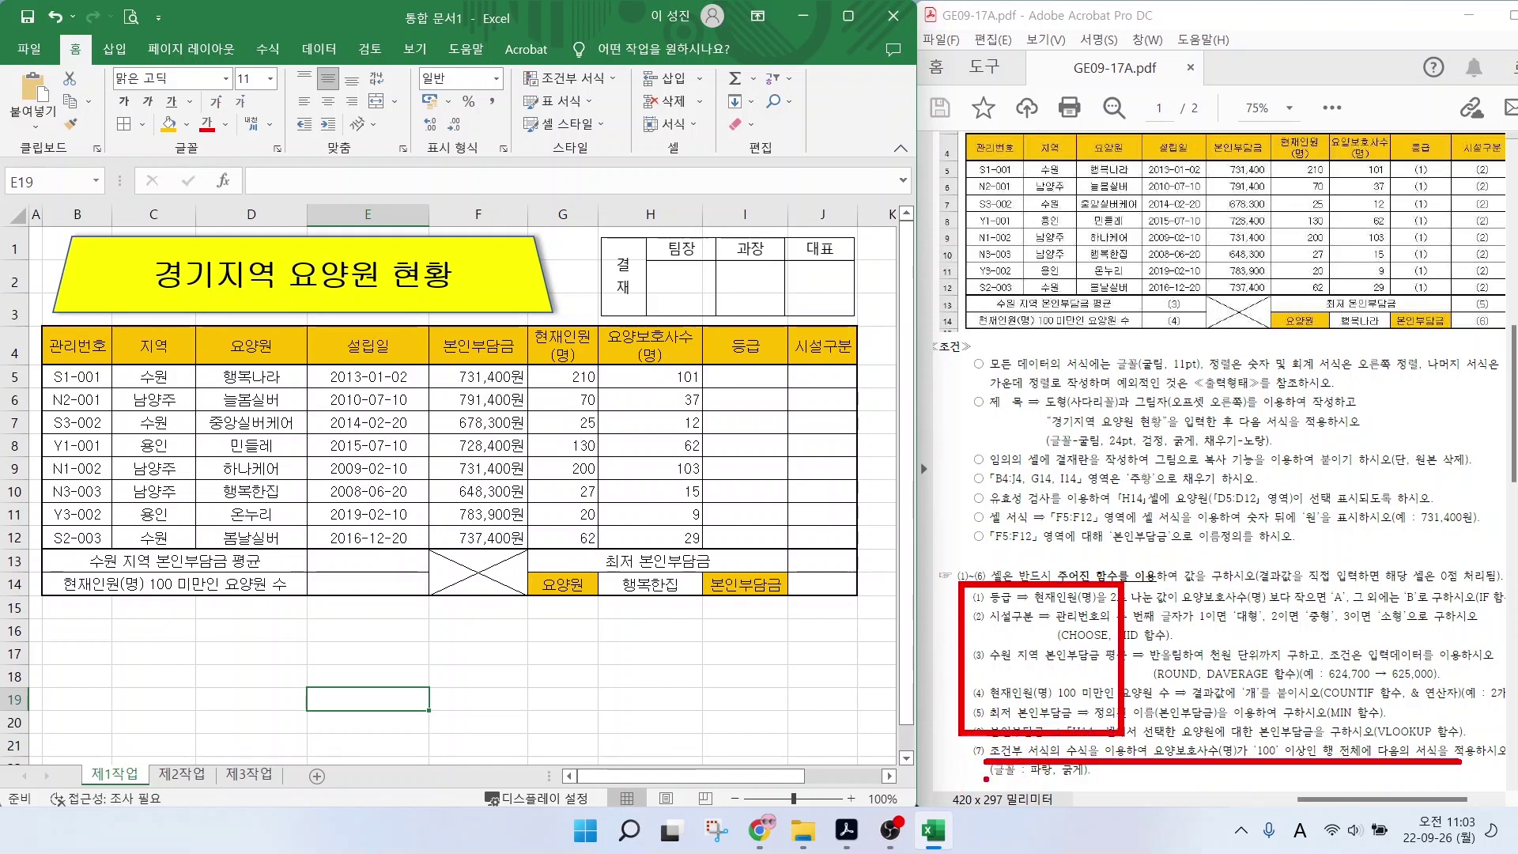
key("Escape")
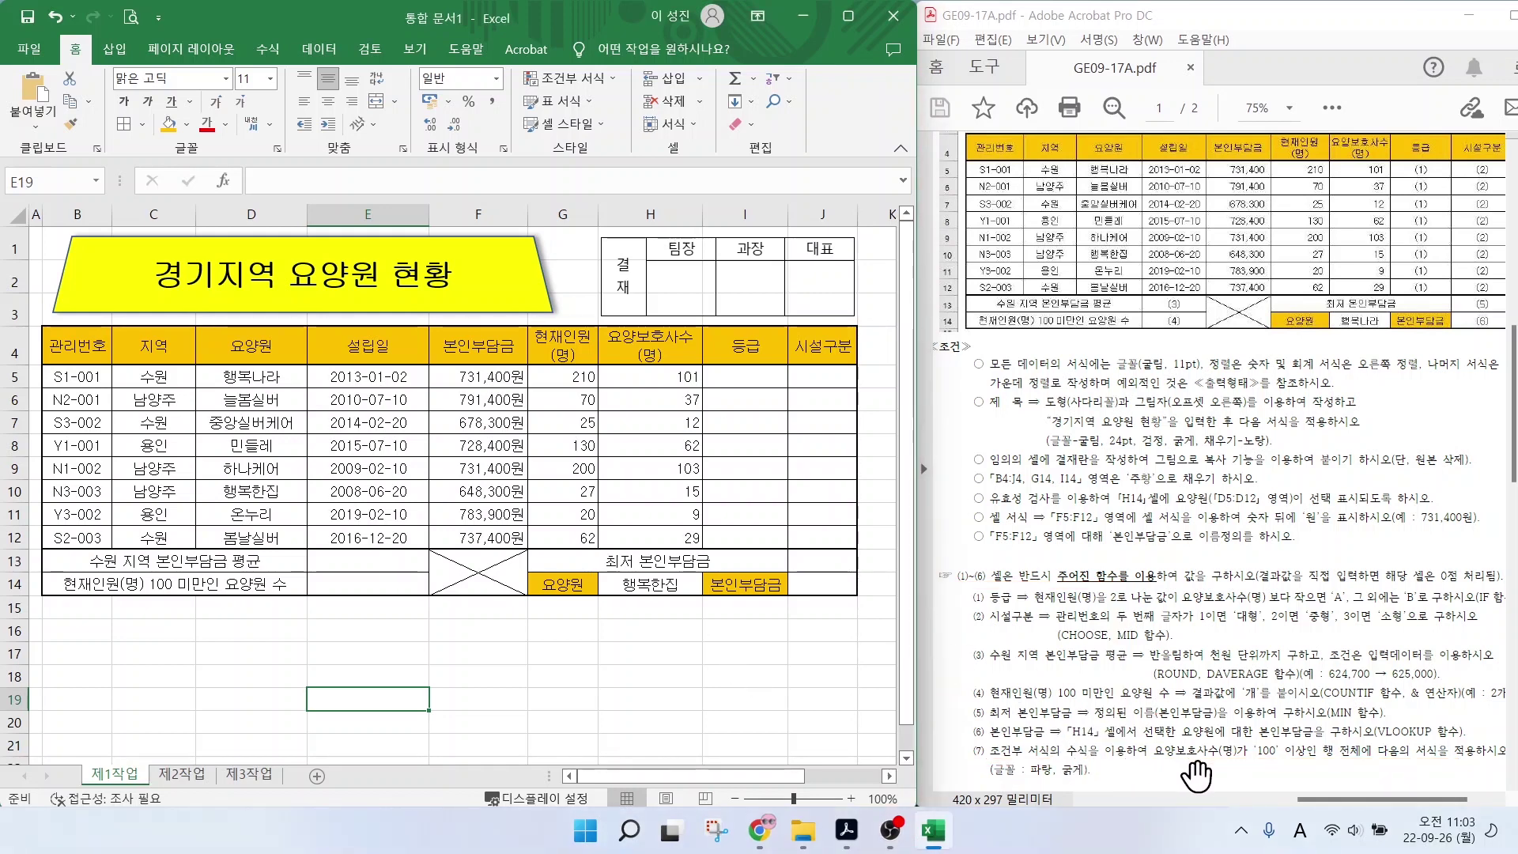
key("ctrl+2")
mouse_move(1133, 738)
left_mouse_down()
mouse_move(1380, 766)
mouse_move(1393, 715)
mouse_move(1440, 686)
left_mouse_up()
left_click_drag(998, 785, 1105, 784)
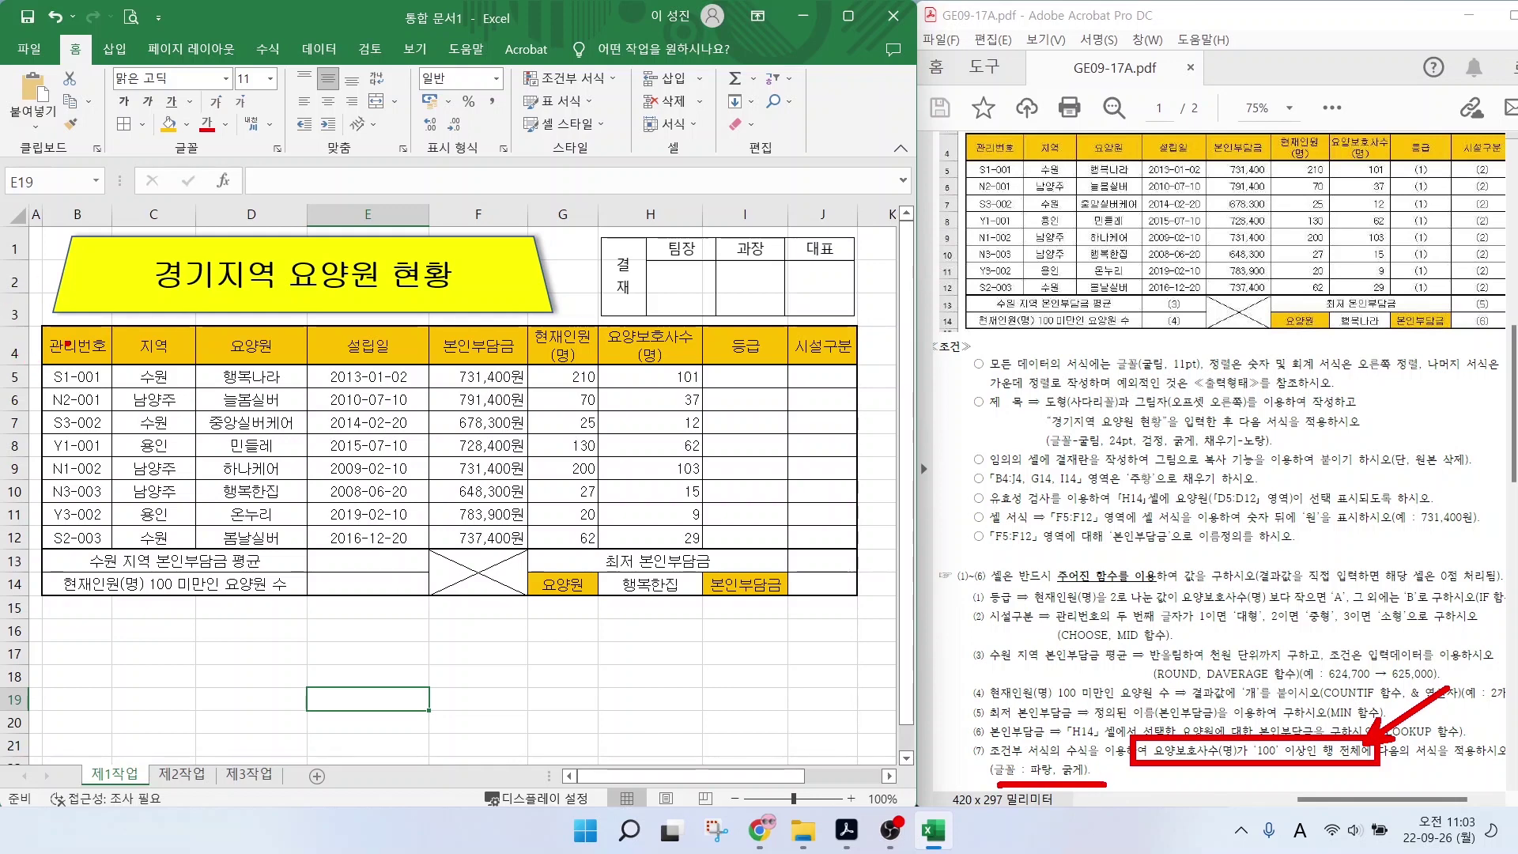
mouse_move(94, 325)
left_mouse_down()
mouse_move(65, 353)
mouse_move(94, 364)
left_mouse_up()
left_click_drag(111, 567, 143, 549)
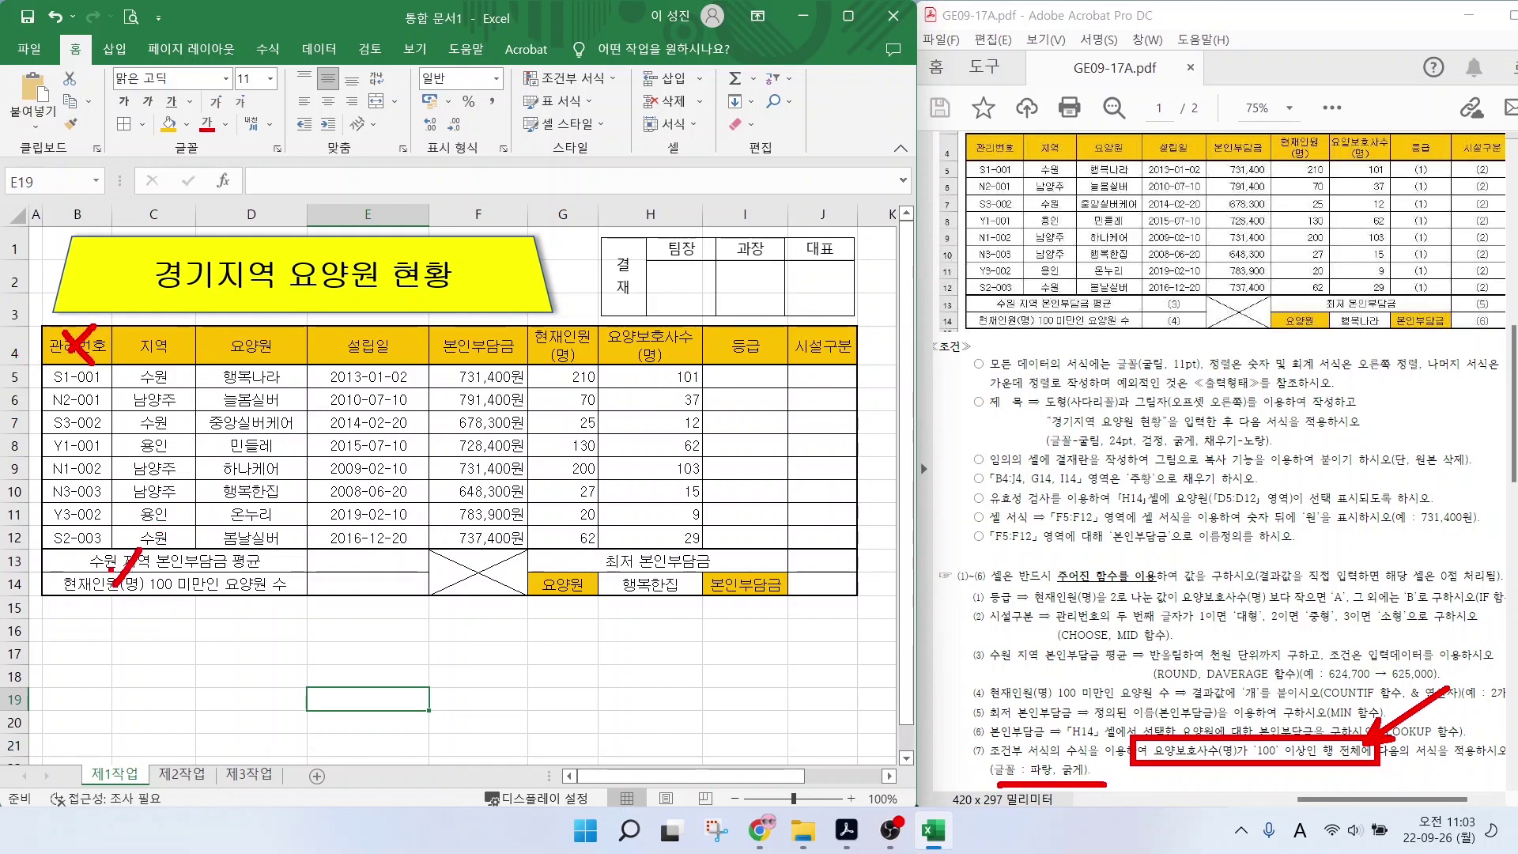
mouse_move(41, 360)
left_mouse_down()
mouse_move(649, 533)
mouse_move(858, 547)
left_mouse_up()
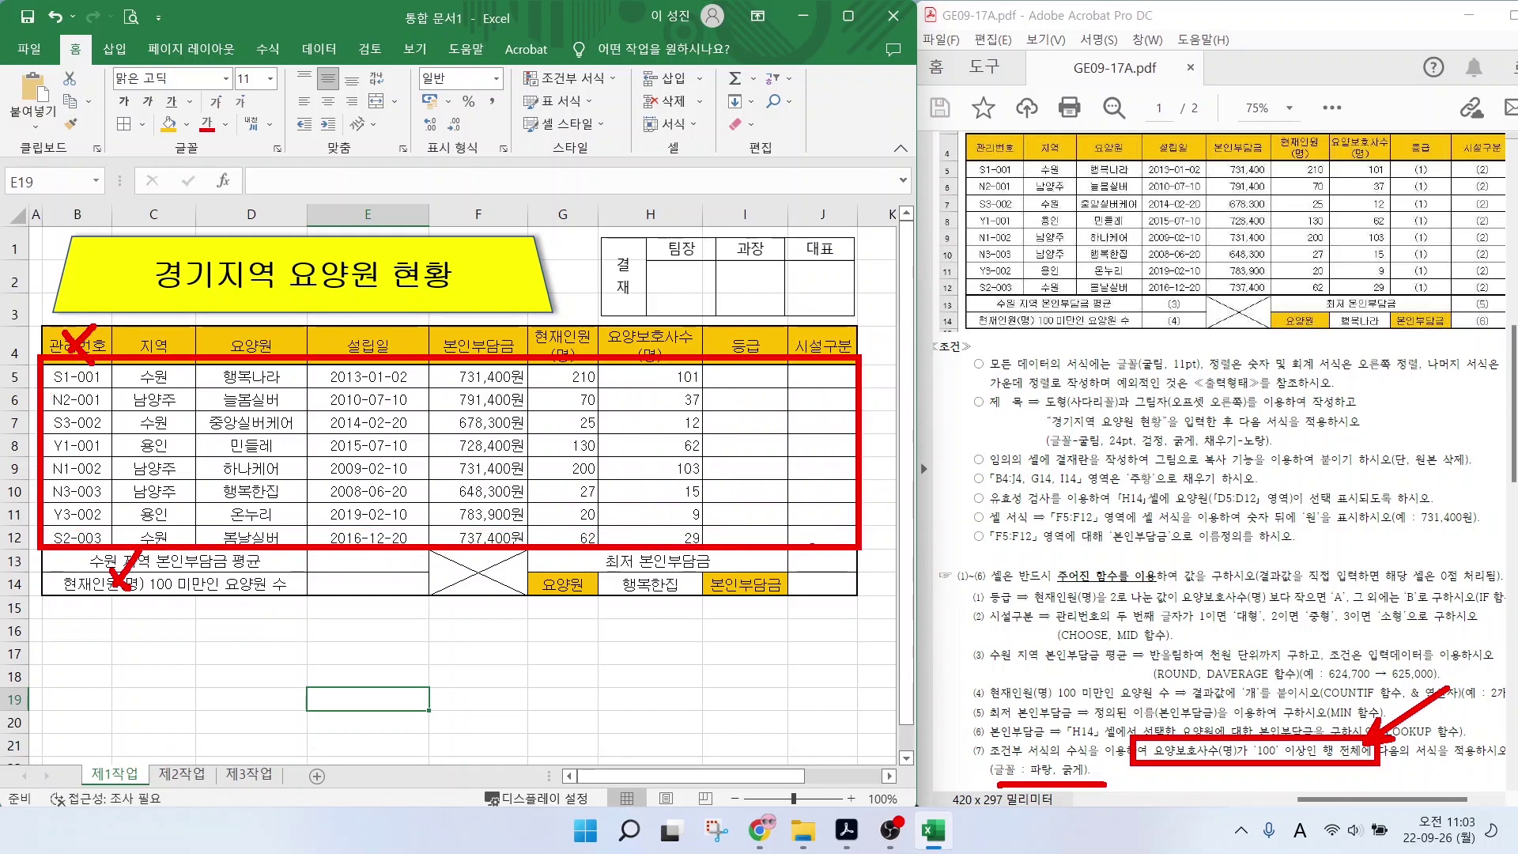
Start a new conditional formatting rule for B5:J12 of the type 수식을 사용하여 서식을 지정할 셀 결정.
left_click_drag(77, 376, 856, 545)
left_click(569, 78)
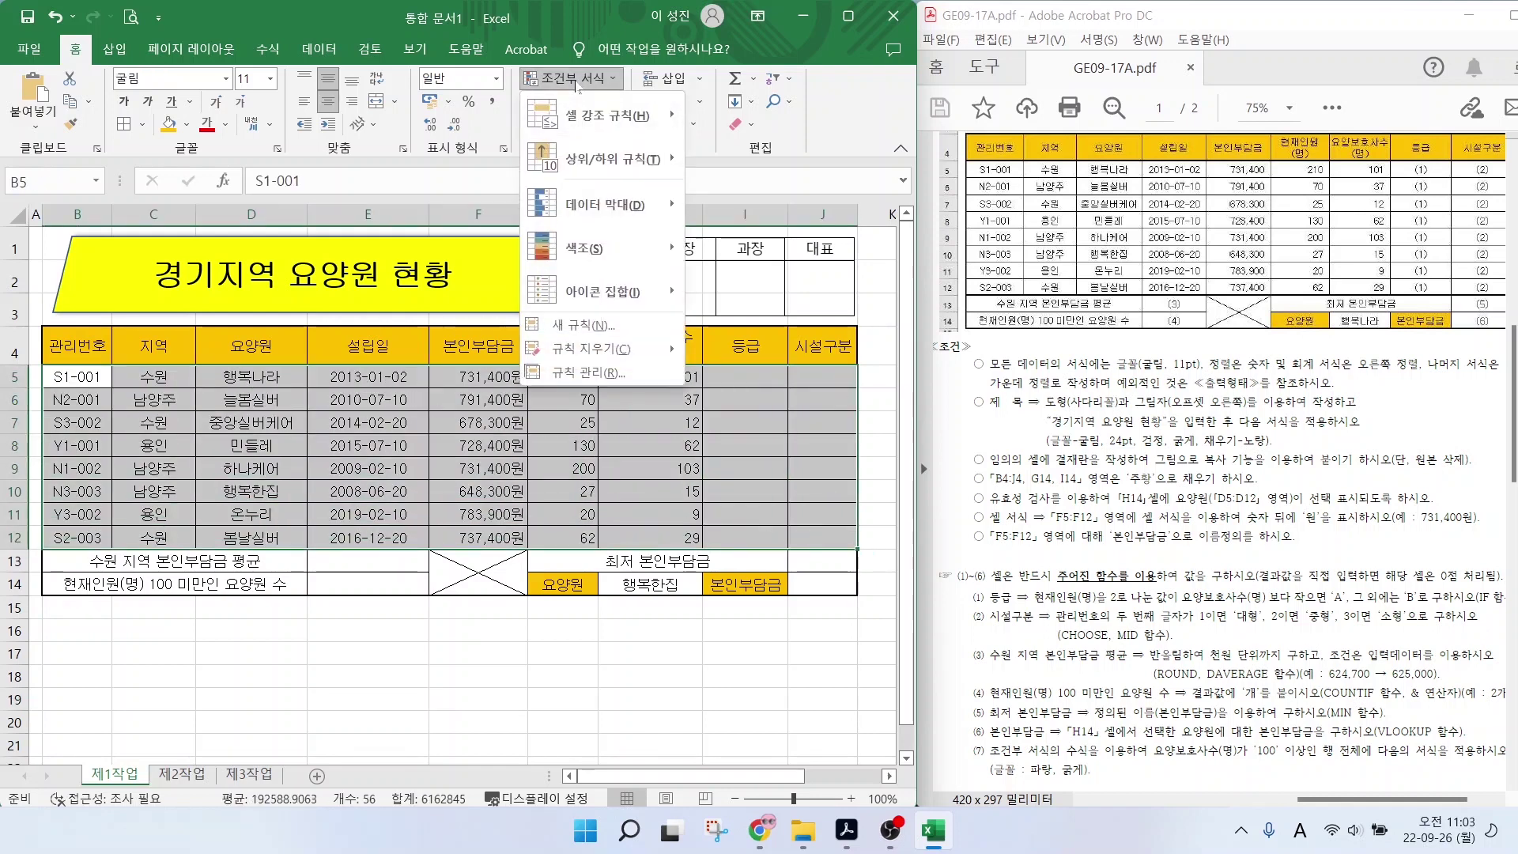
left_click(576, 328)
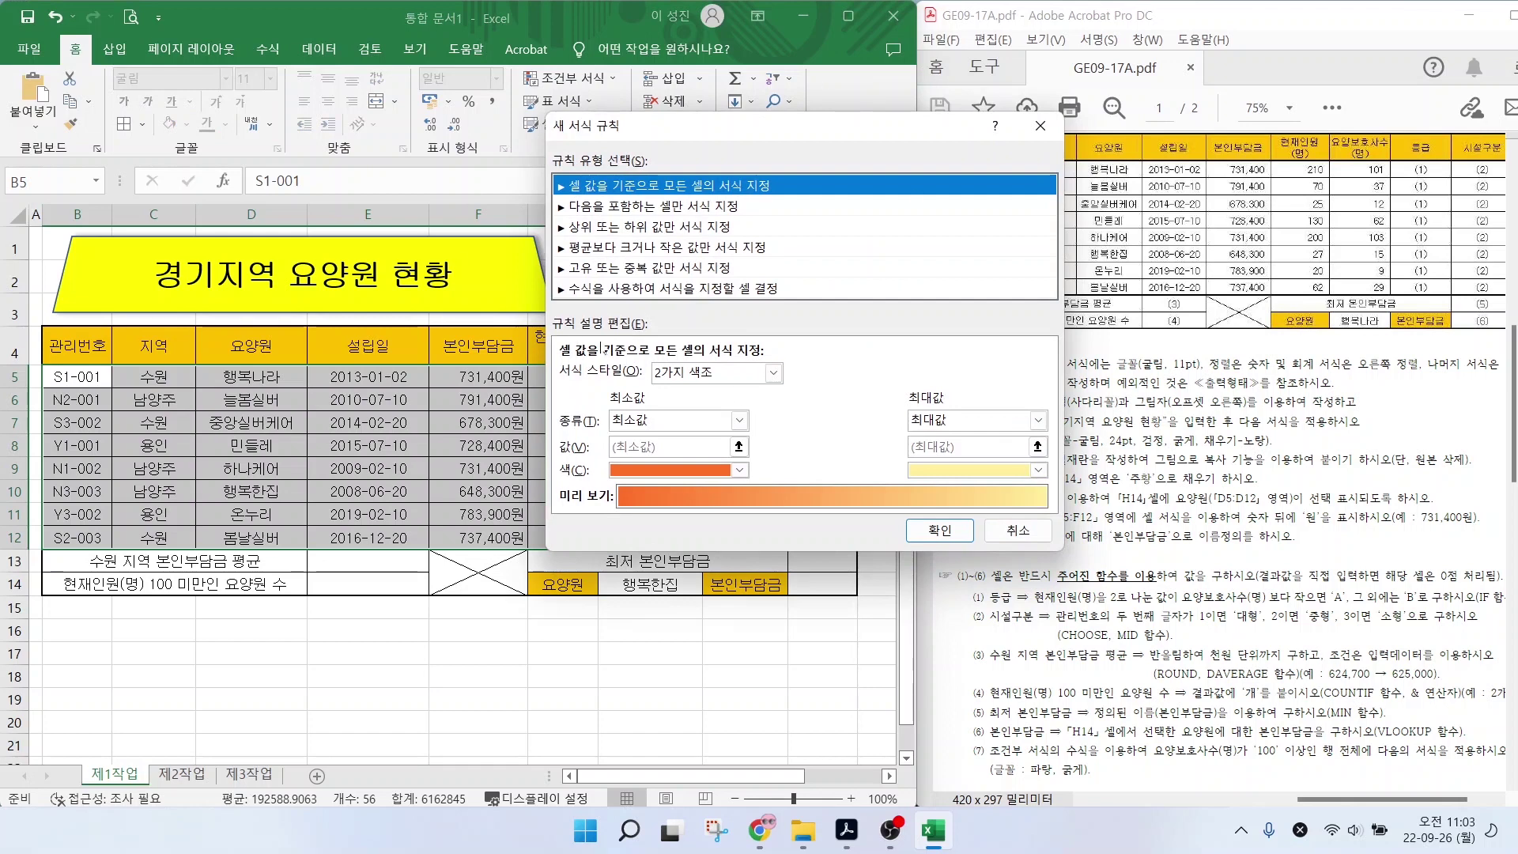
left_click(607, 288)
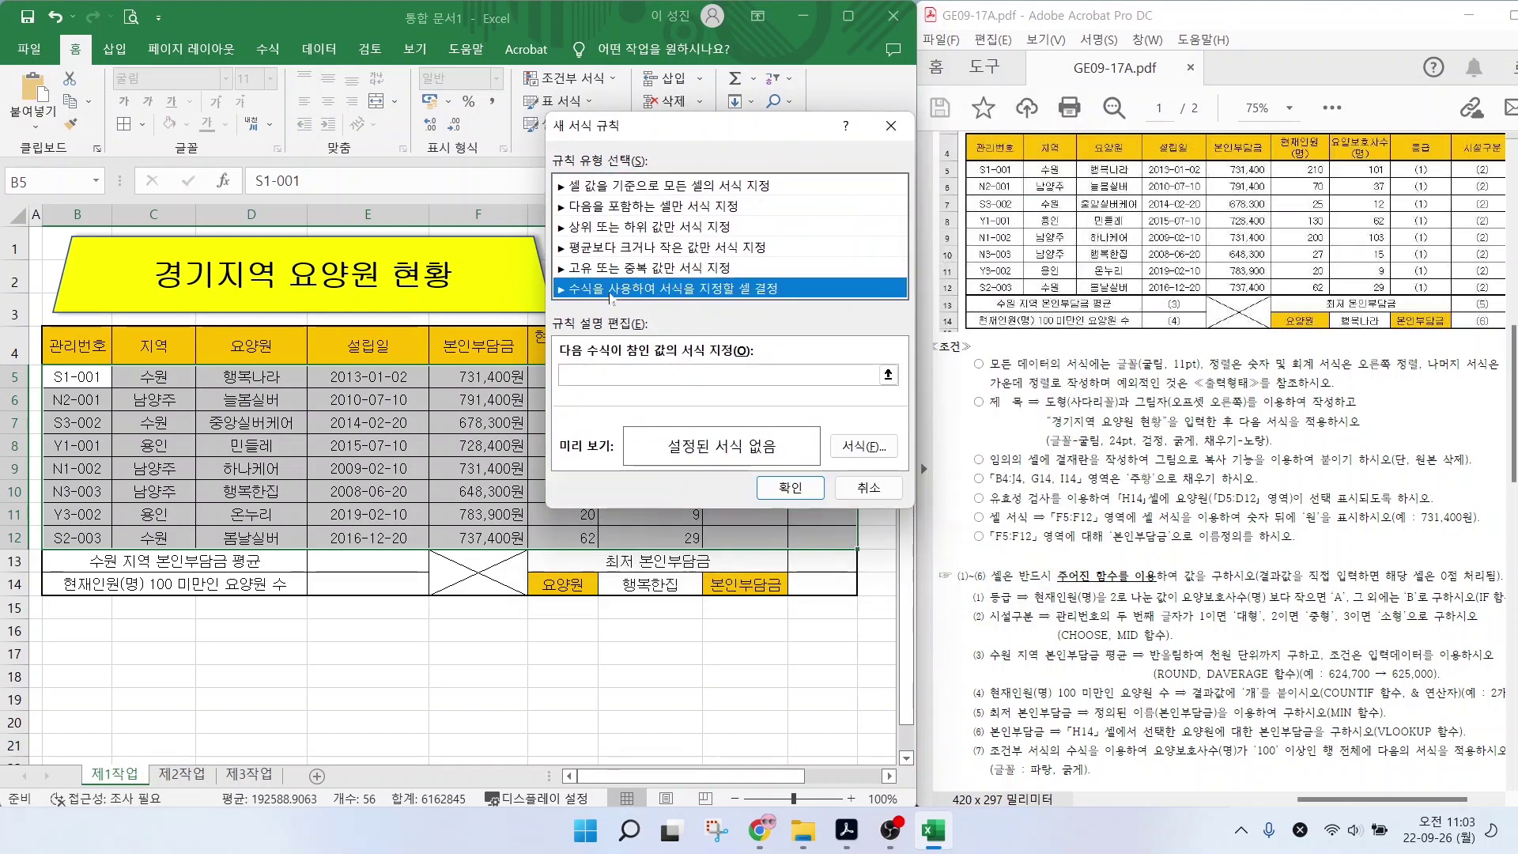
left_click(609, 297)
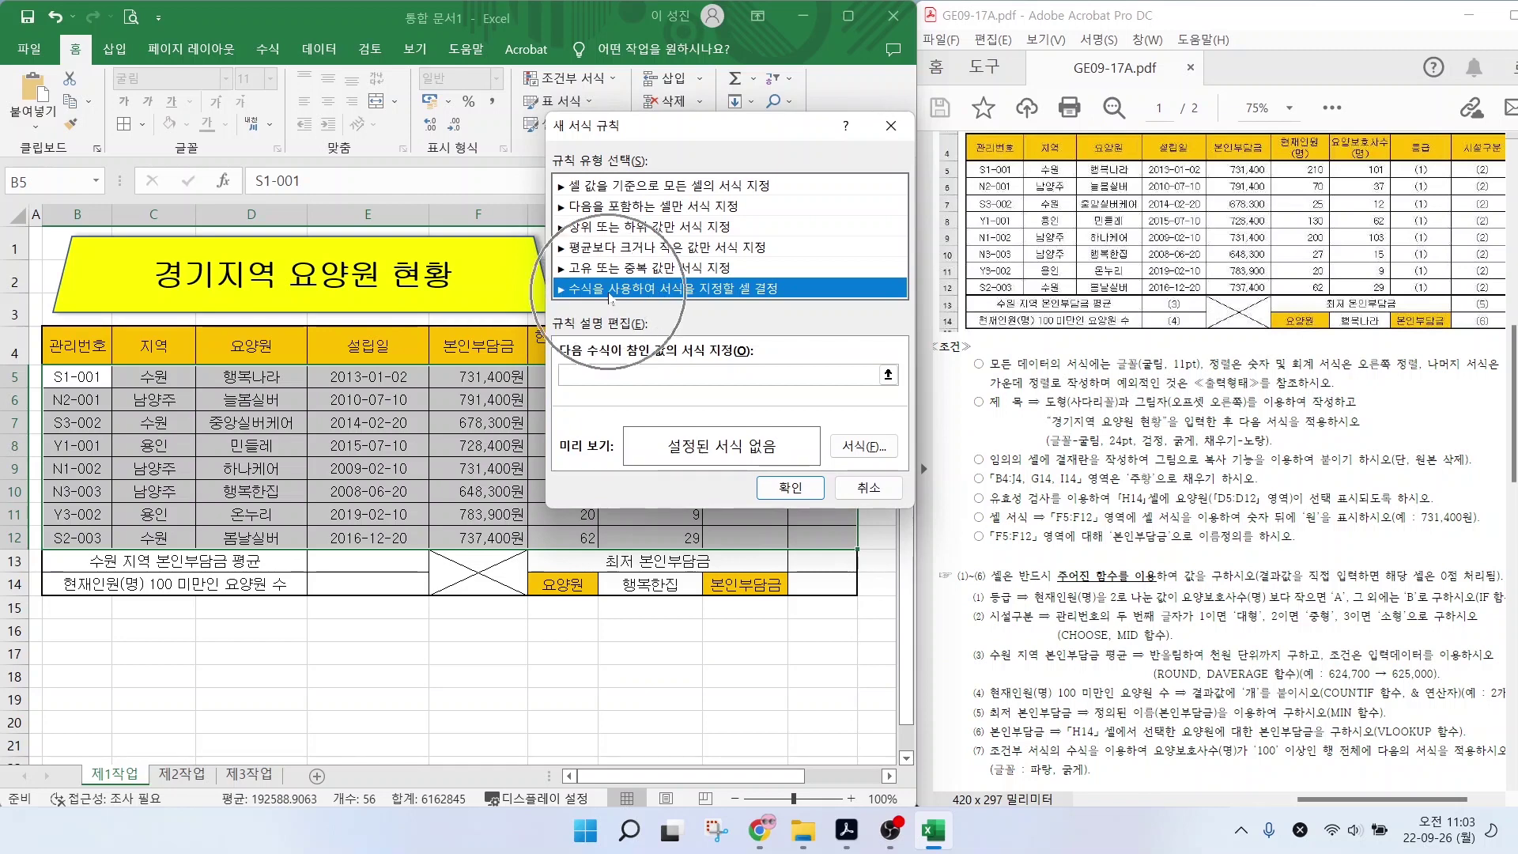
left_click(613, 374)
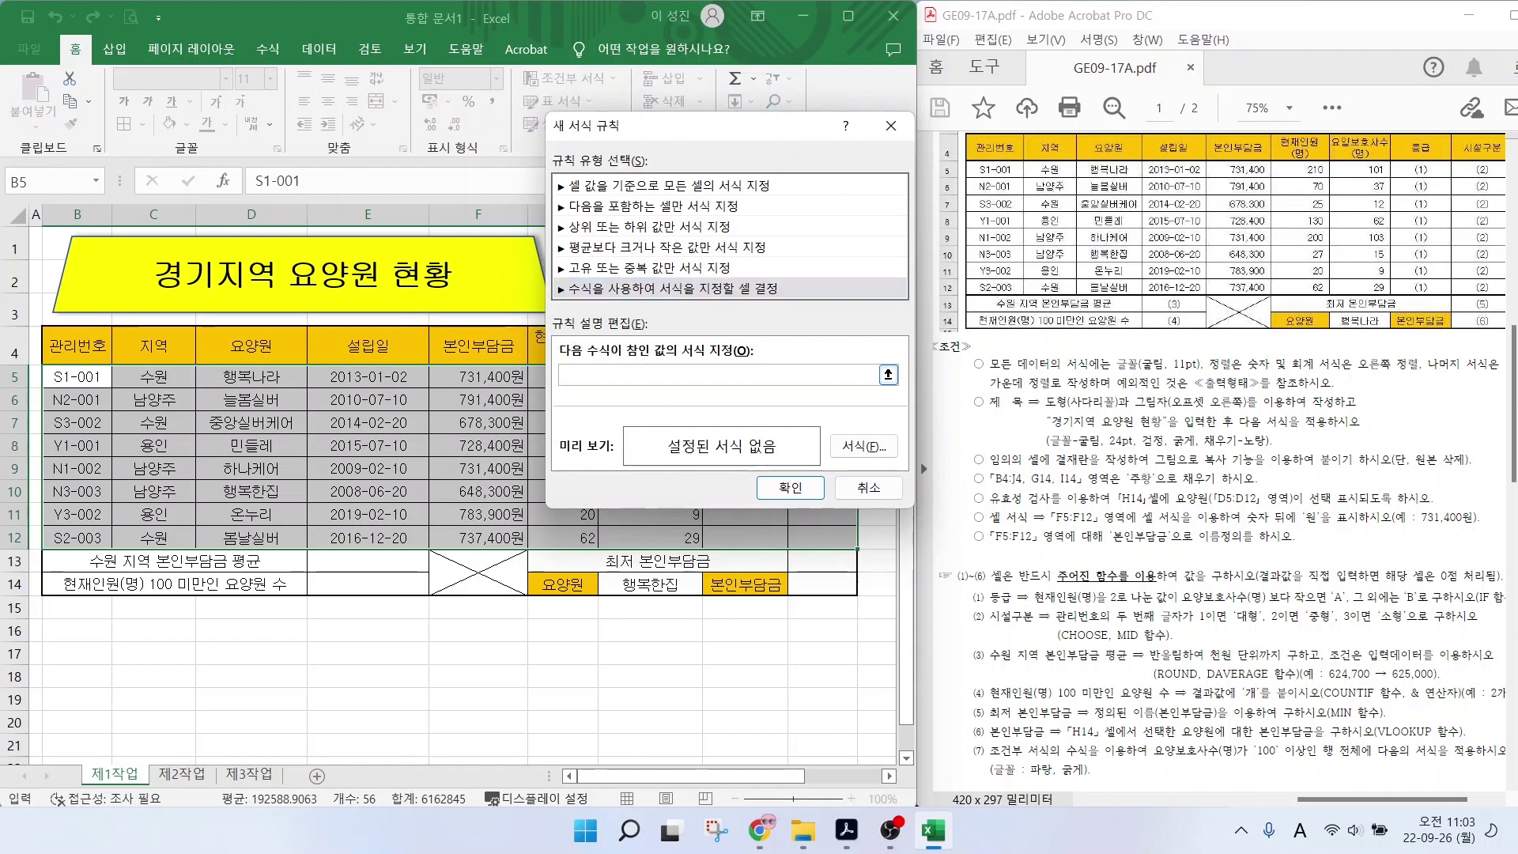
Begin the rule's formula with an equals sign and a reference to cell H5 in the 요양보호사수(명) column.
left_click(593, 368)
type("=")
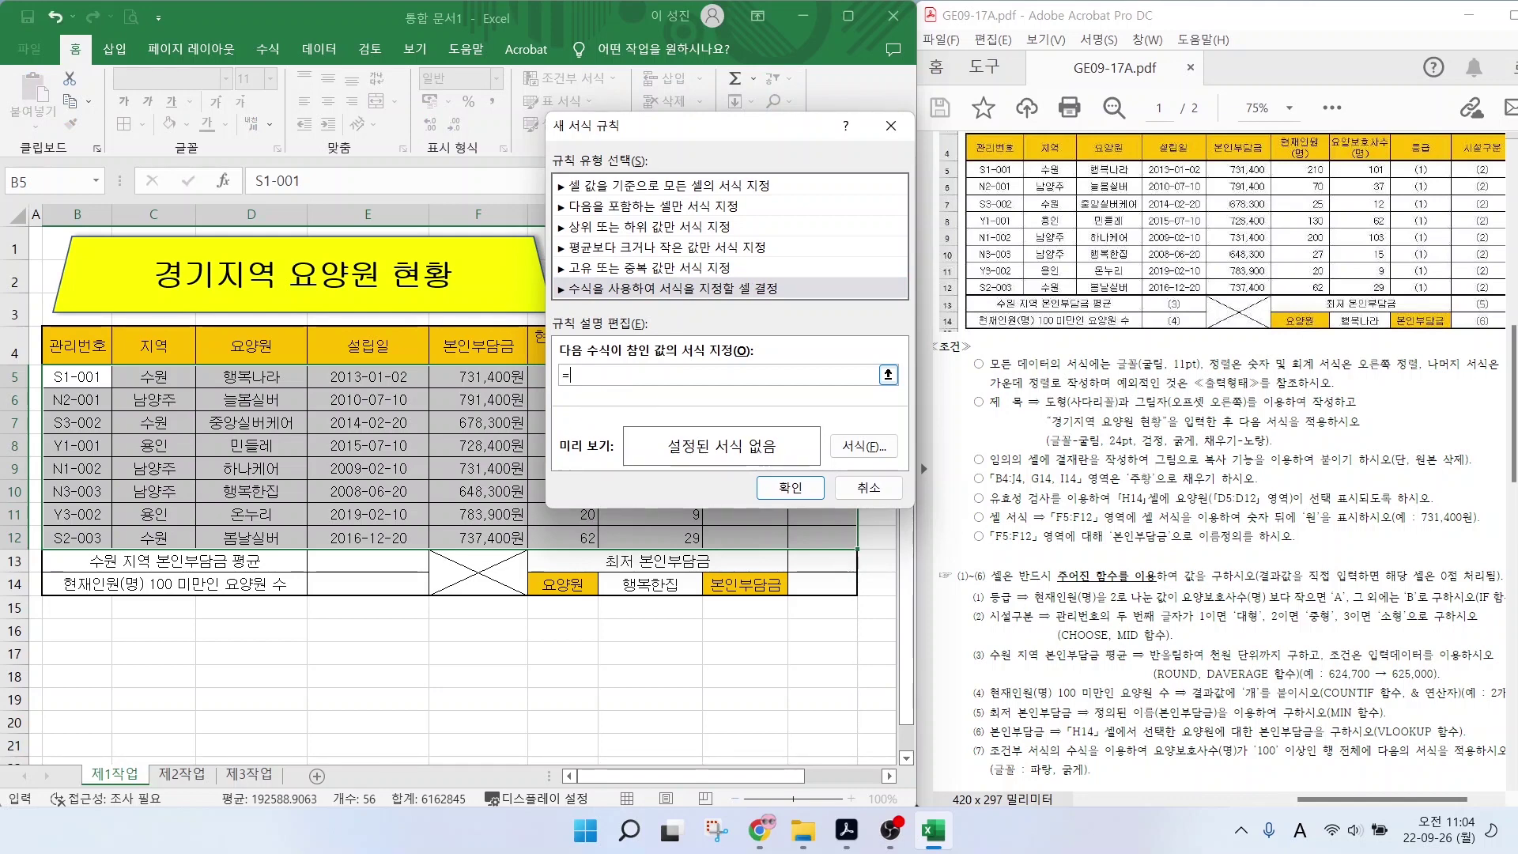
mouse_move(1209, 769)
left_mouse_down()
mouse_move(1150, 739)
mouse_move(1198, 724)
mouse_move(1217, 762)
left_mouse_up()
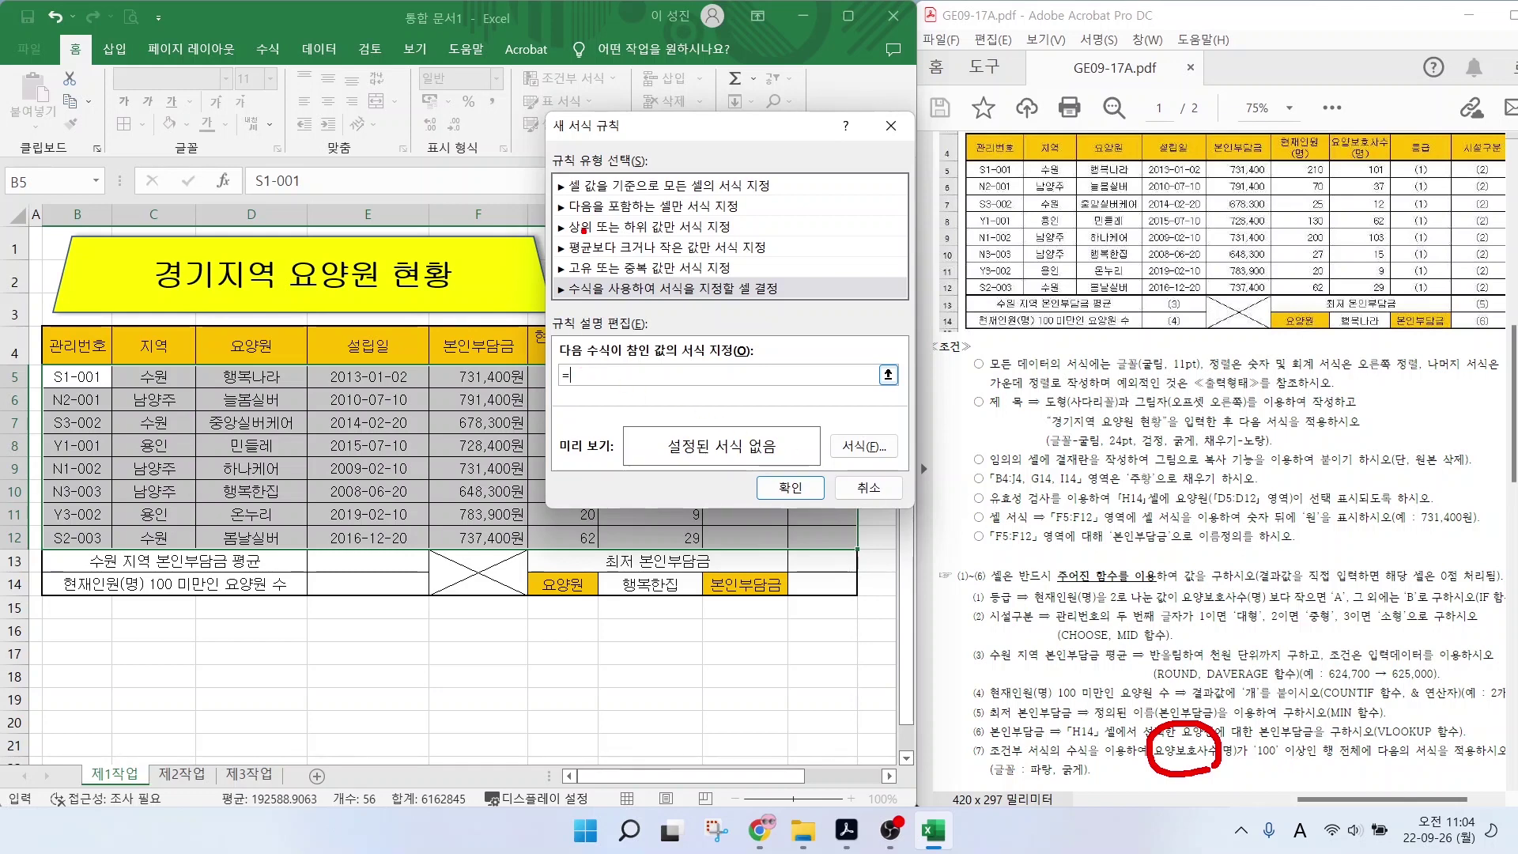
key("Escape")
left_click_drag(629, 126, 901, 207)
left_click(642, 380)
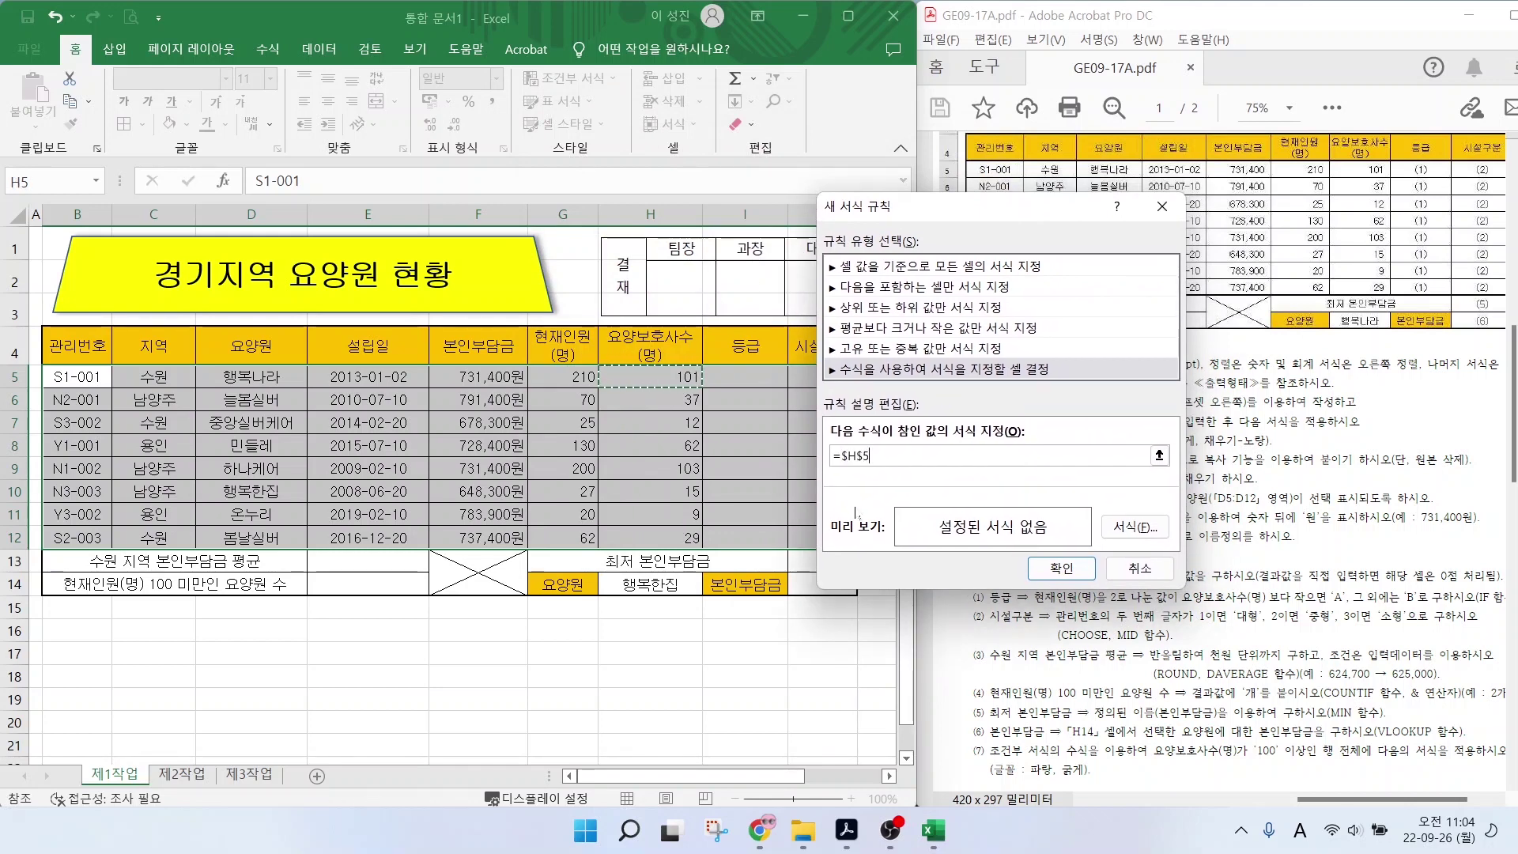
mouse_move(863, 478)
left_mouse_down()
mouse_move(826, 477)
mouse_move(907, 466)
mouse_move(896, 479)
left_mouse_up()
mouse_move(891, 329)
left_mouse_down()
mouse_move(867, 362)
mouse_move(877, 305)
mouse_move(929, 373)
left_mouse_up()
left_click_drag(930, 360, 948, 351)
left_click_drag(948, 330, 951, 372)
mouse_move(1037, 299)
left_mouse_down()
mouse_move(1032, 362)
mouse_move(1061, 373)
mouse_move(1088, 340)
mouse_move(997, 360)
mouse_move(976, 378)
mouse_move(994, 392)
left_mouse_up()
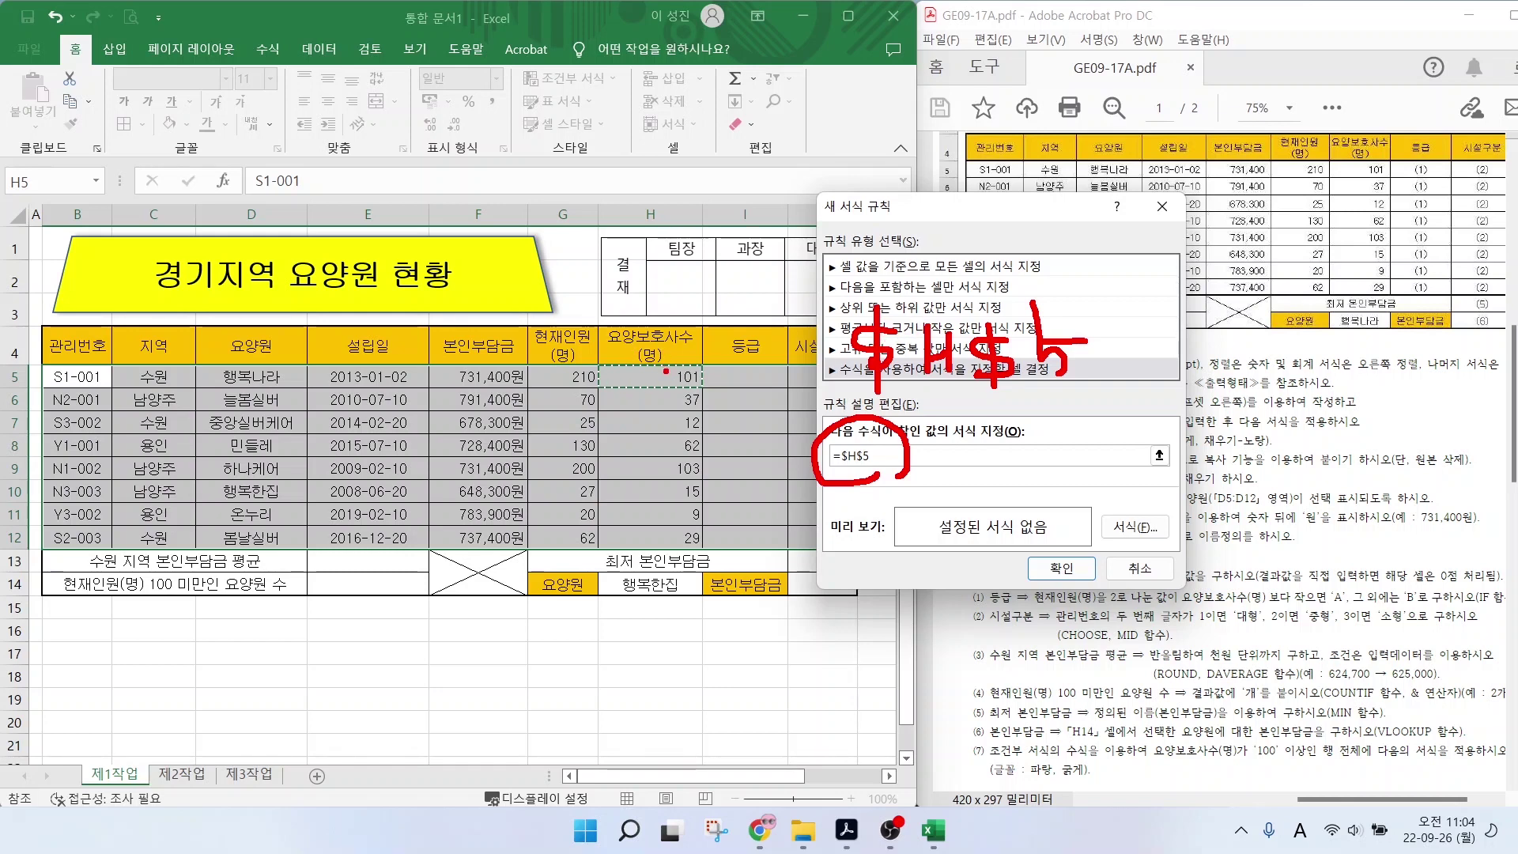
mouse_move(735, 352)
left_mouse_down()
mouse_move(691, 390)
mouse_move(688, 456)
left_mouse_up()
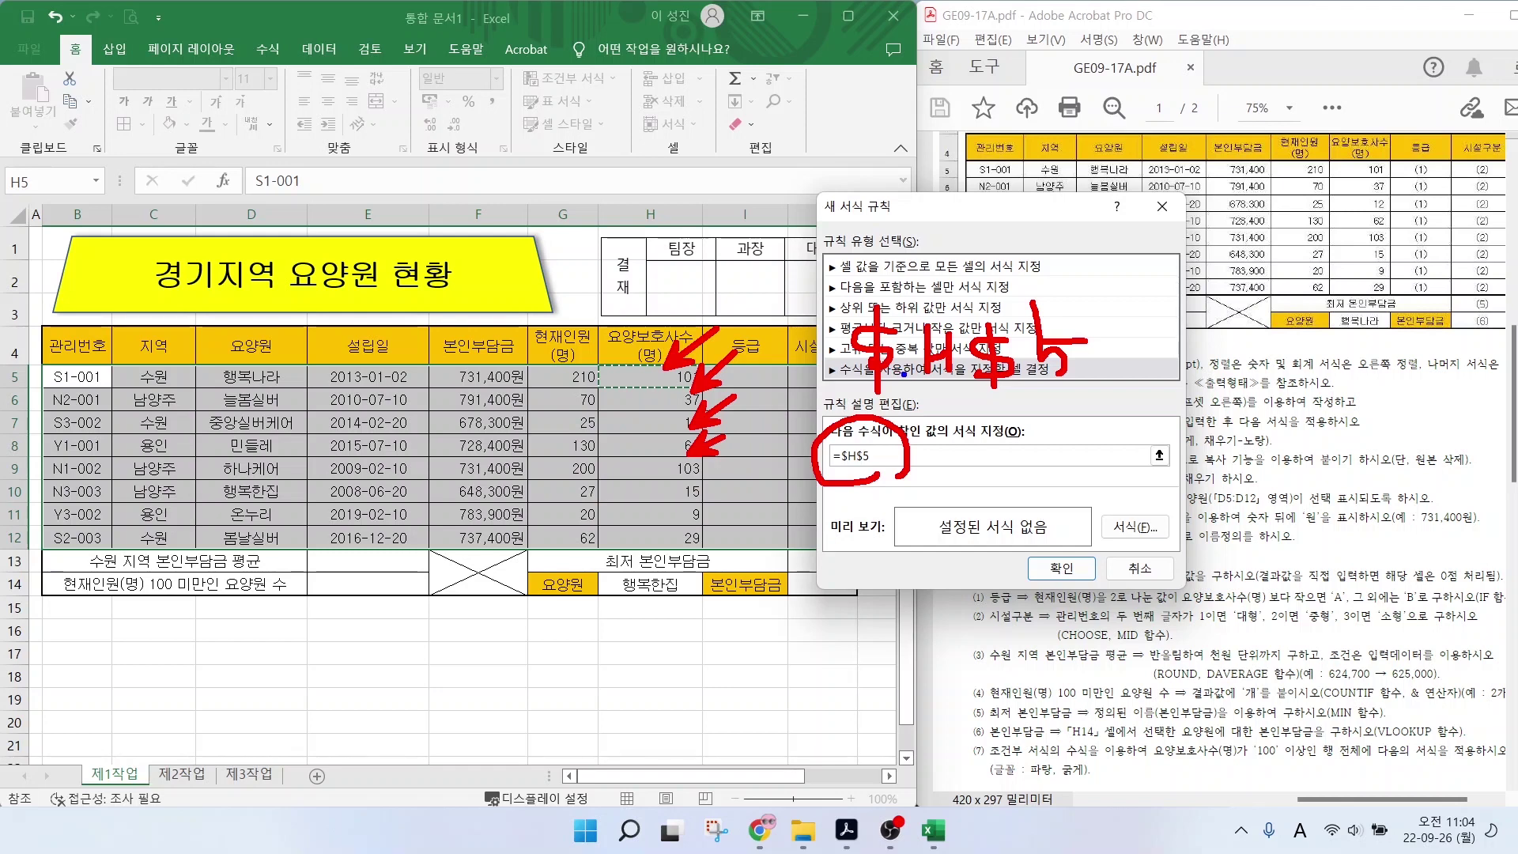
left_click_drag(851, 390, 963, 389)
left_click_drag(982, 343, 1005, 376)
left_click_drag(1004, 343, 983, 376)
key("Escape")
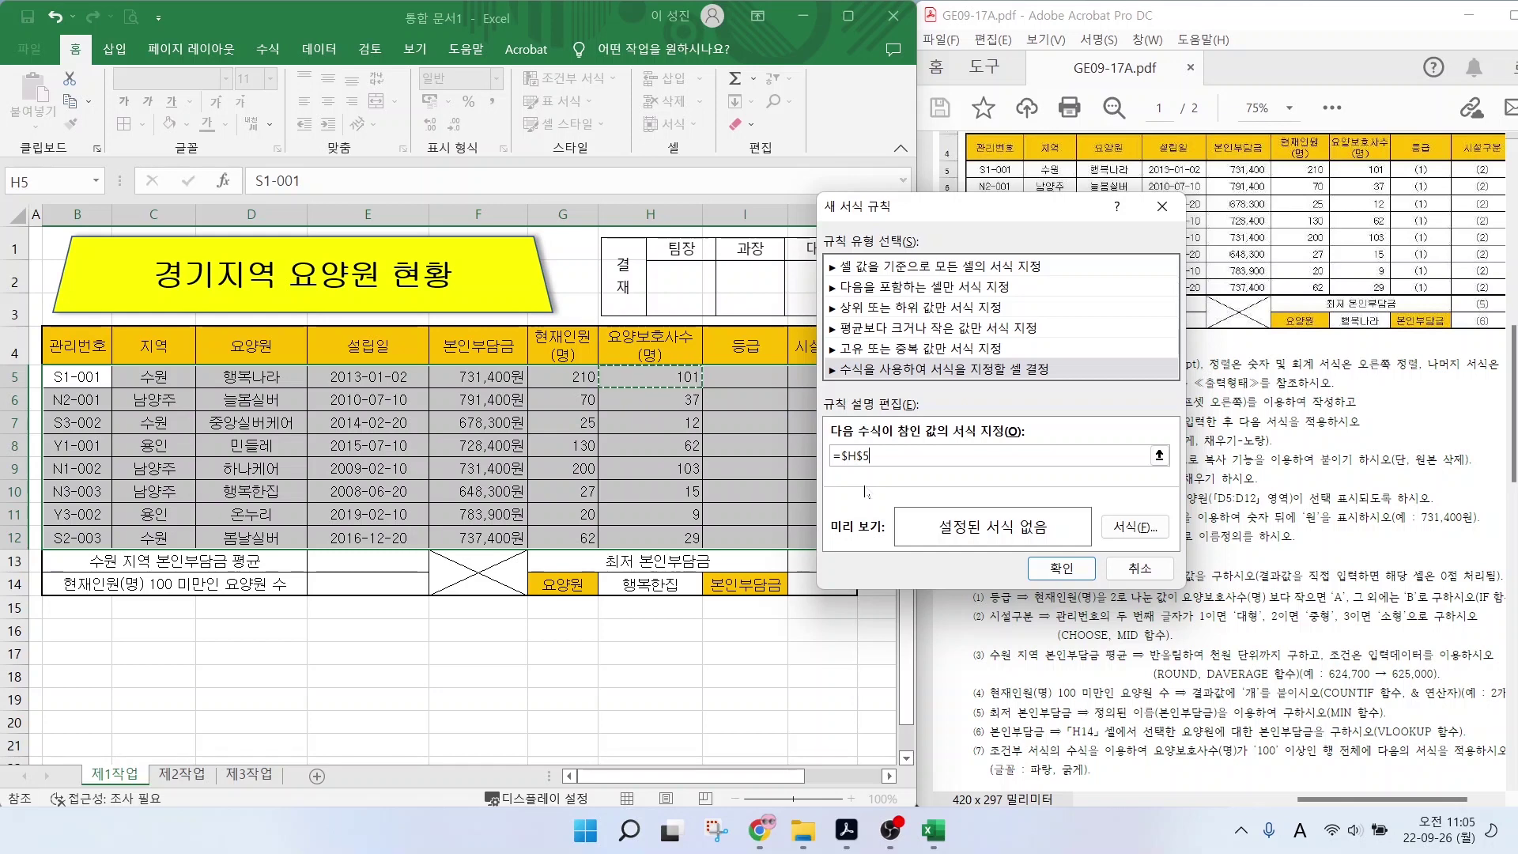
Change the formula's cell reference to $H5 so that only the column is absolute.
key("F4")
key("F4")
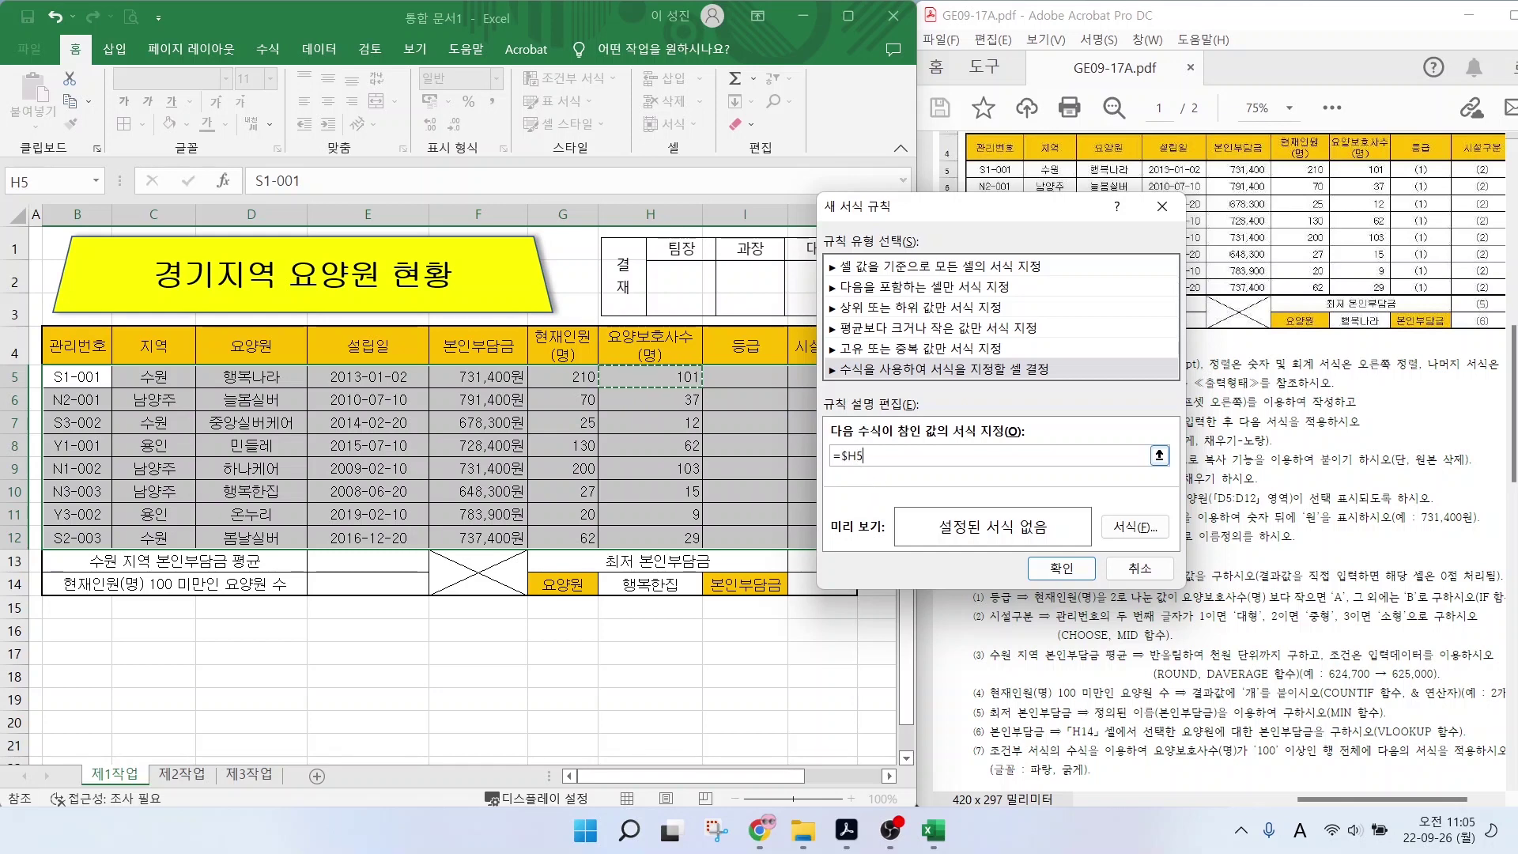
key("F4")
key("F4")
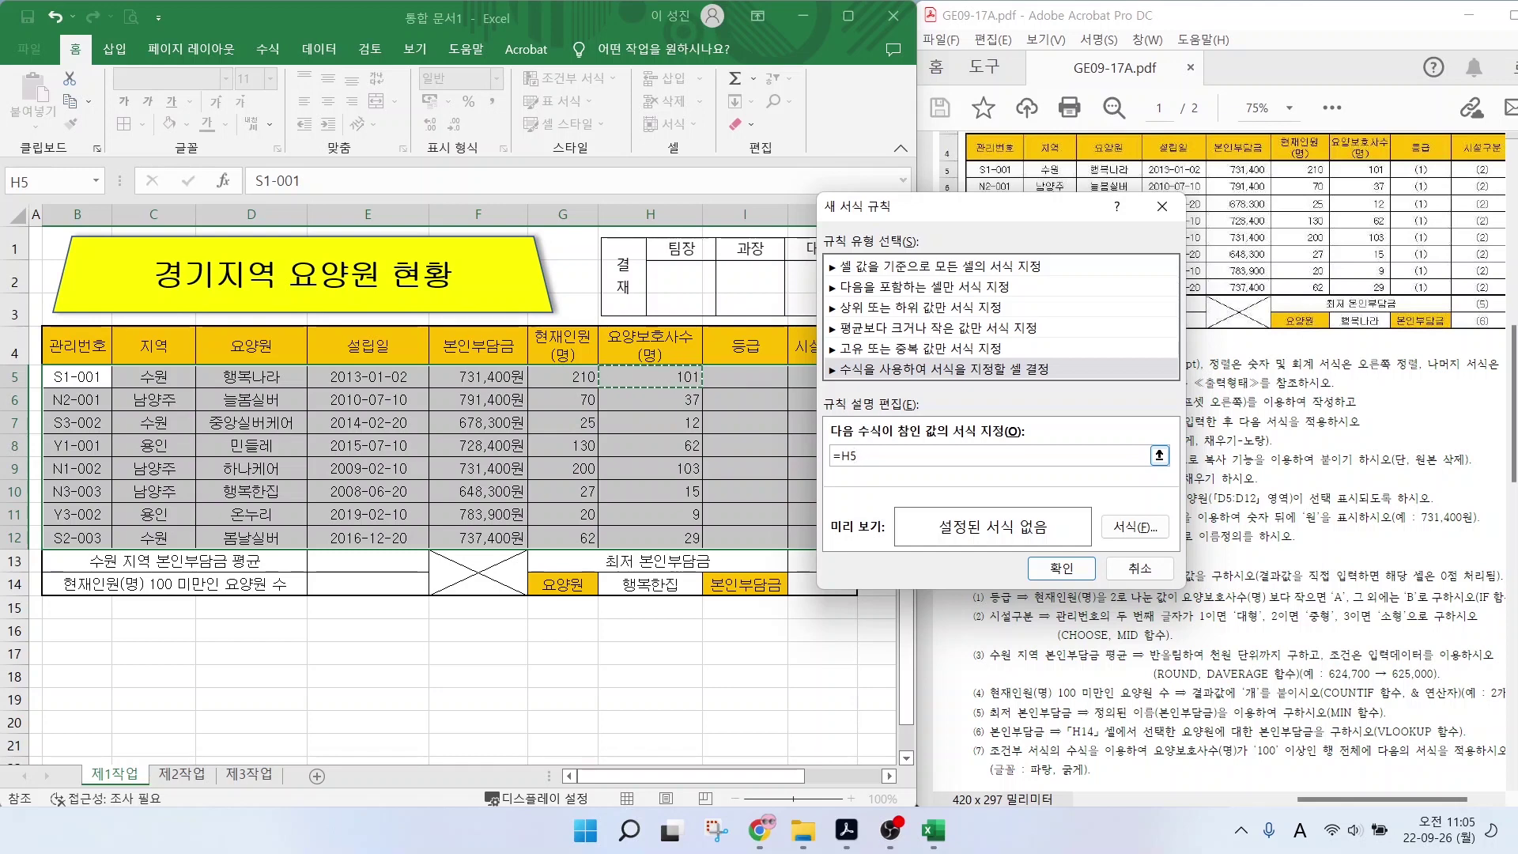
key("F4")
key("F4")
key("F4")
mouse_move(1079, 373)
left_mouse_down()
mouse_move(1020, 407)
mouse_move(1028, 435)
left_mouse_up()
left_click_drag(1044, 340, 1069, 517)
mouse_move(1107, 371)
left_mouse_down()
mouse_move(1121, 452)
mouse_move(1171, 404)
left_mouse_up()
left_click_drag(1166, 371, 1178, 449)
left_click_drag(1202, 350, 1230, 462)
left_click_drag(1209, 381, 1308, 374)
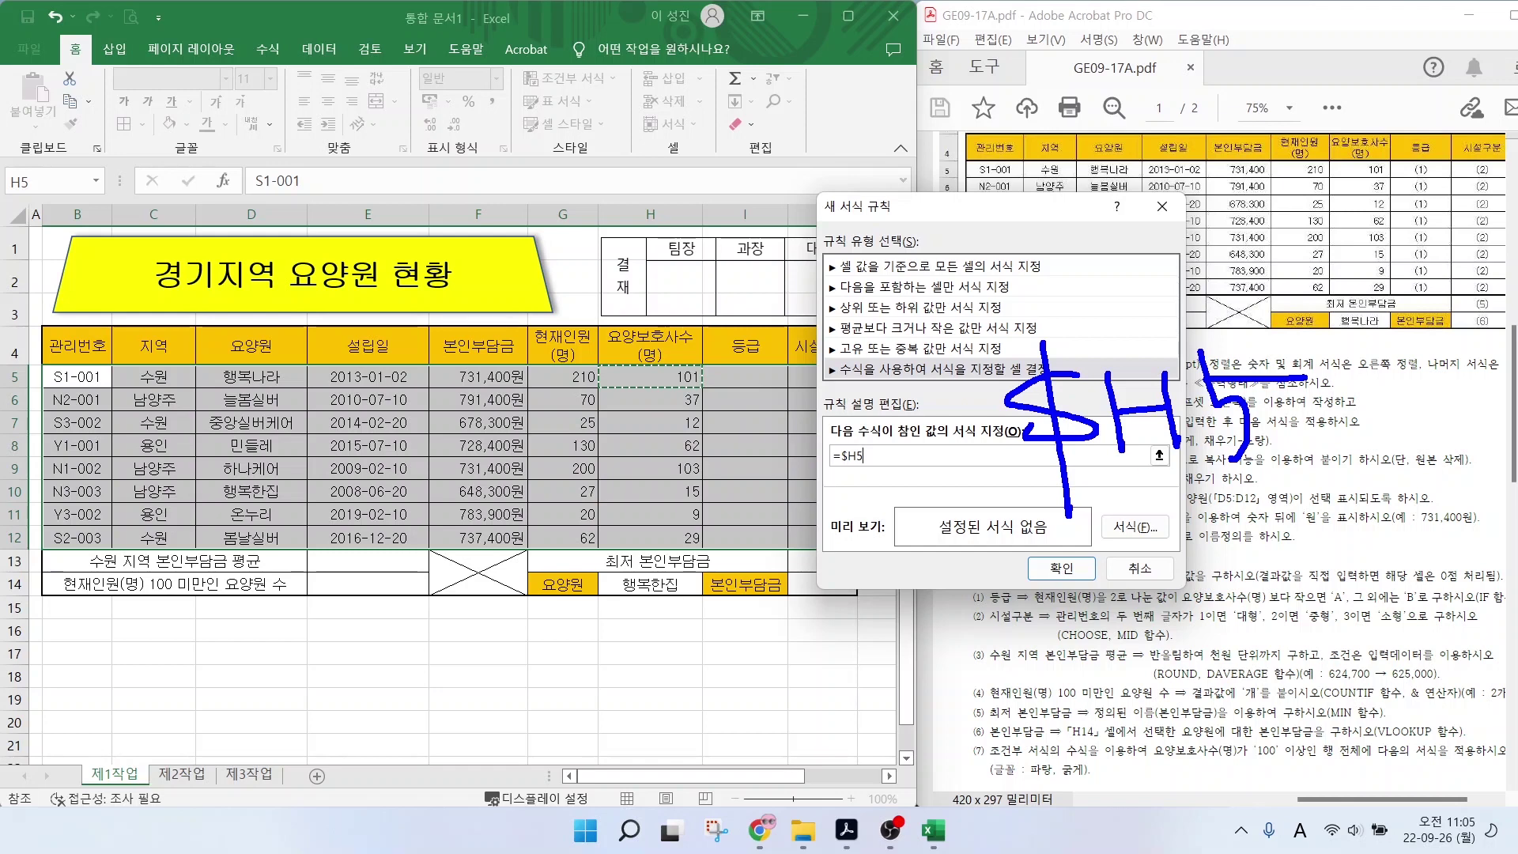
key("e")
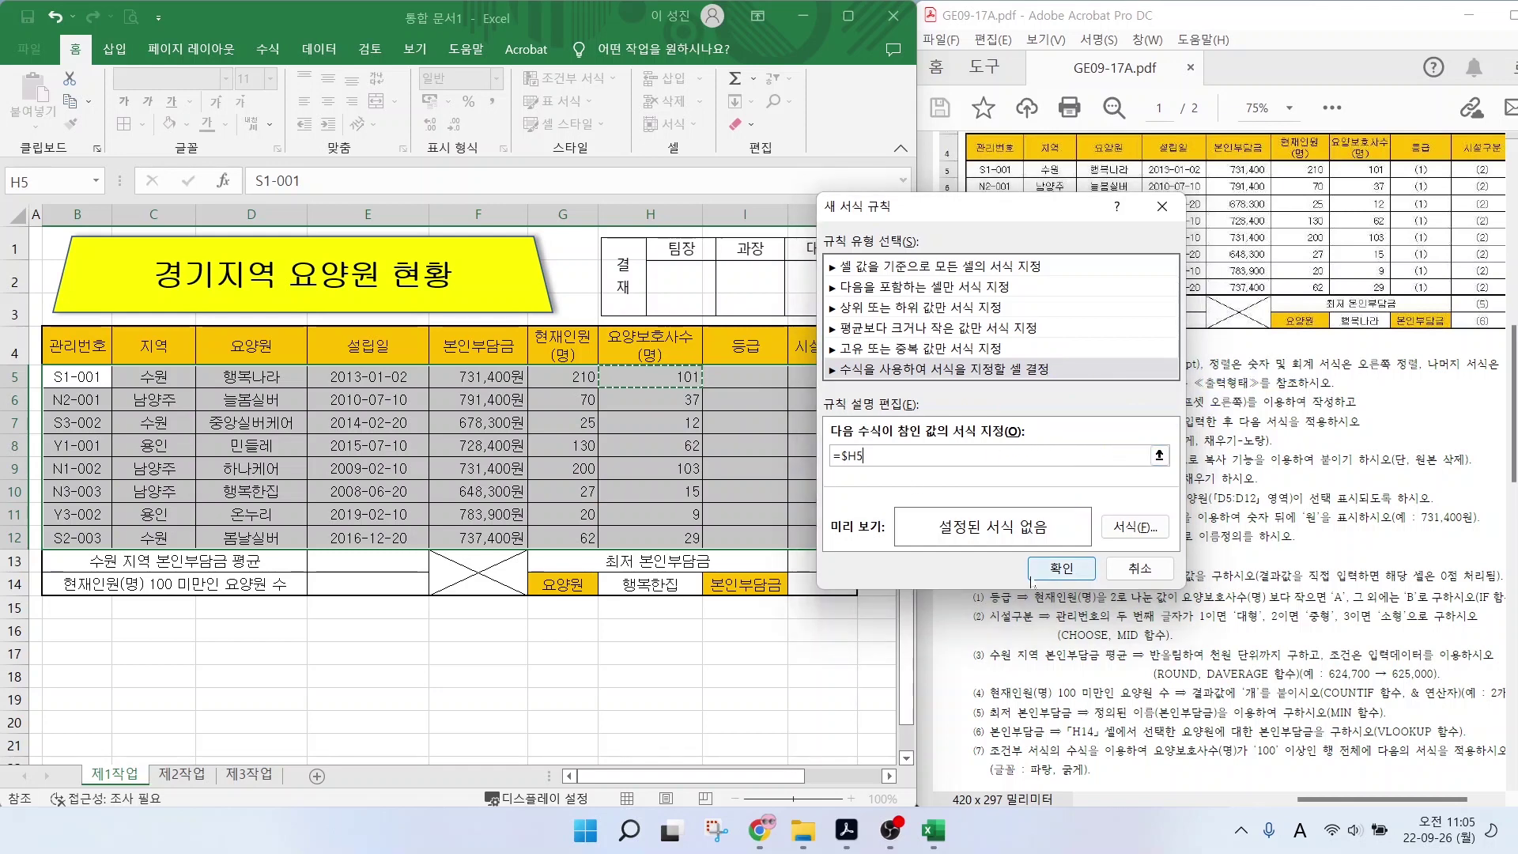
mouse_move(1043, 372)
left_mouse_down()
mouse_move(1127, 425)
mouse_move(1038, 479)
left_mouse_up()
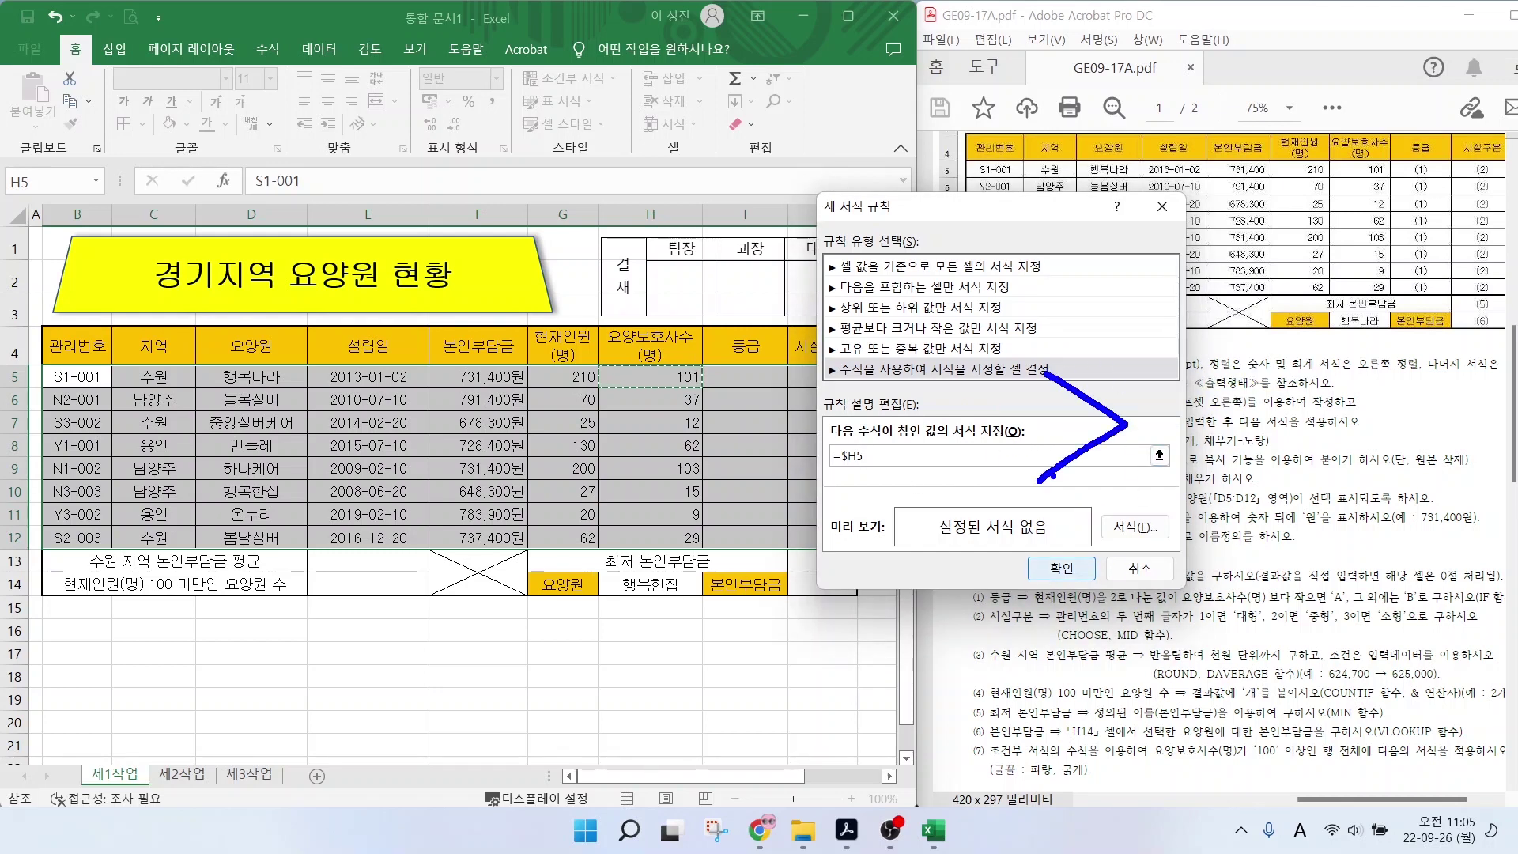
mouse_move(1157, 404)
left_mouse_down()
mouse_move(1260, 396)
mouse_move(1278, 426)
left_mouse_up()
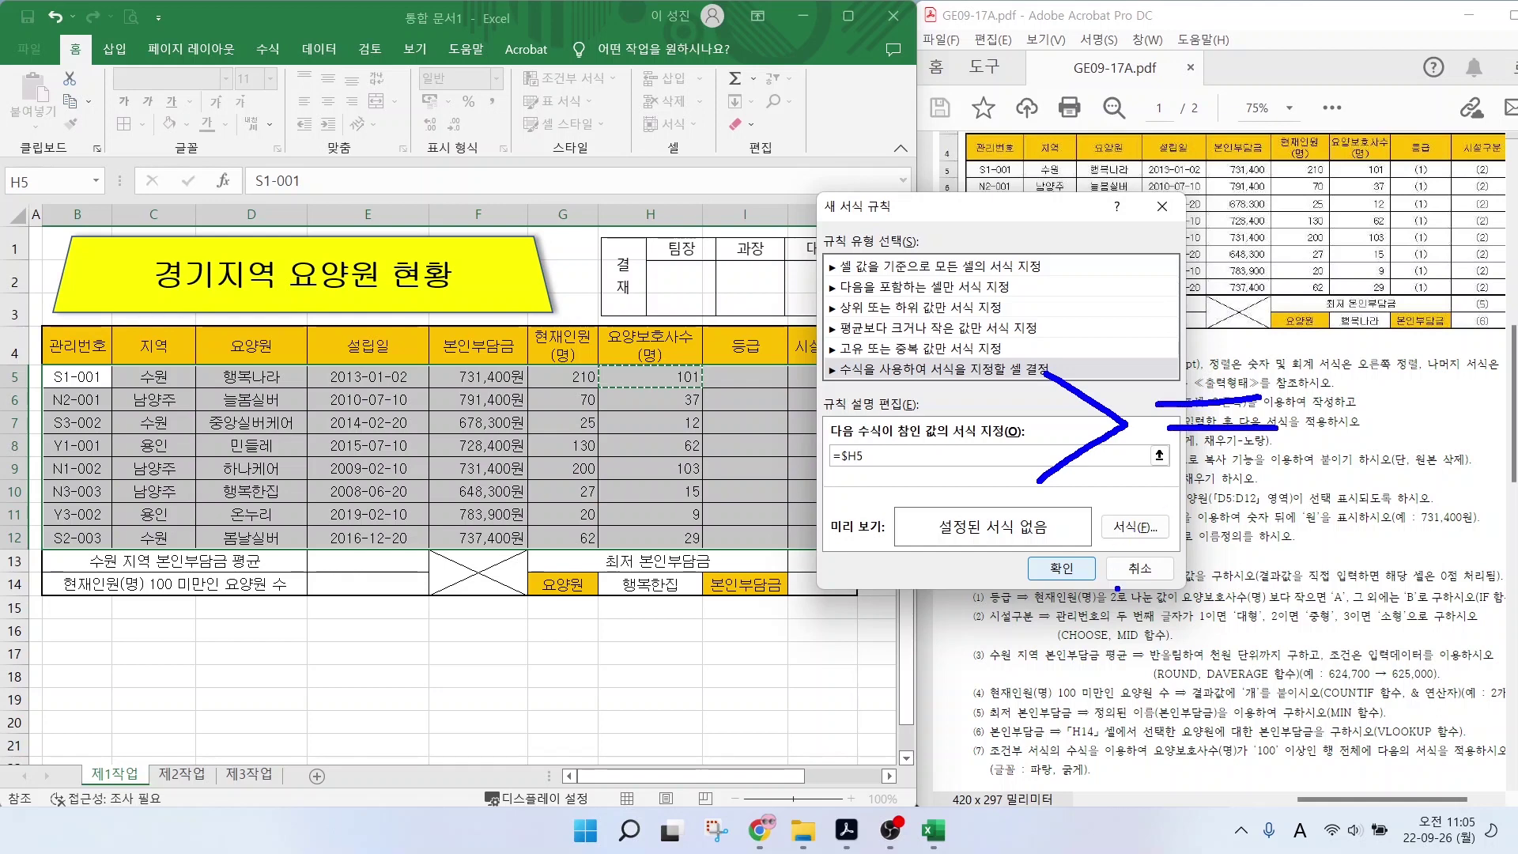
left_click_drag(1008, 339, 1311, 490)
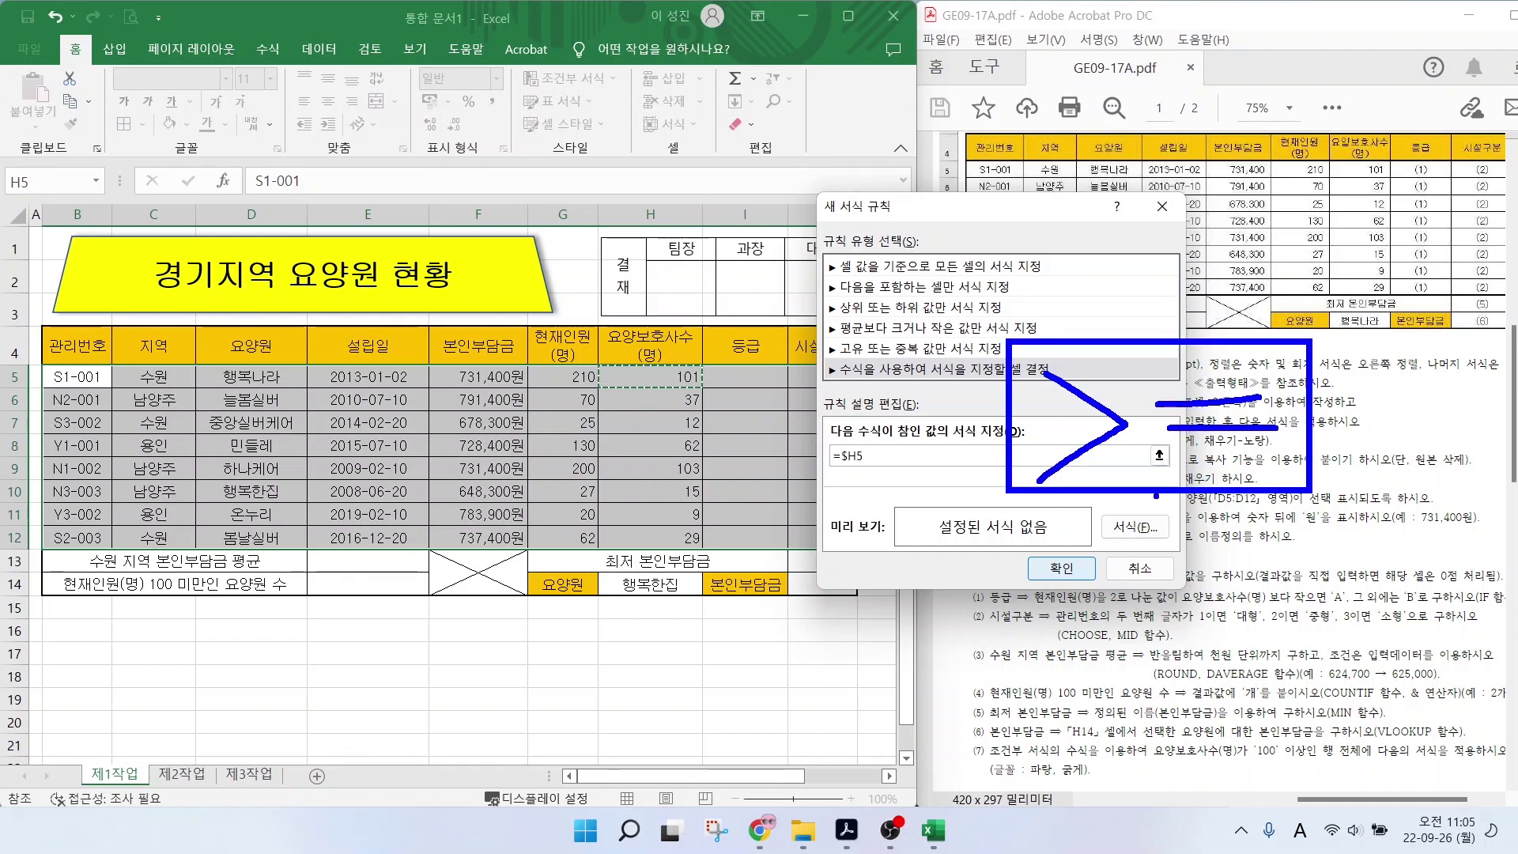
Complete the rule's formula as =$H5>=100 and apply it with a blue, bold (굵게) font.
key("e")
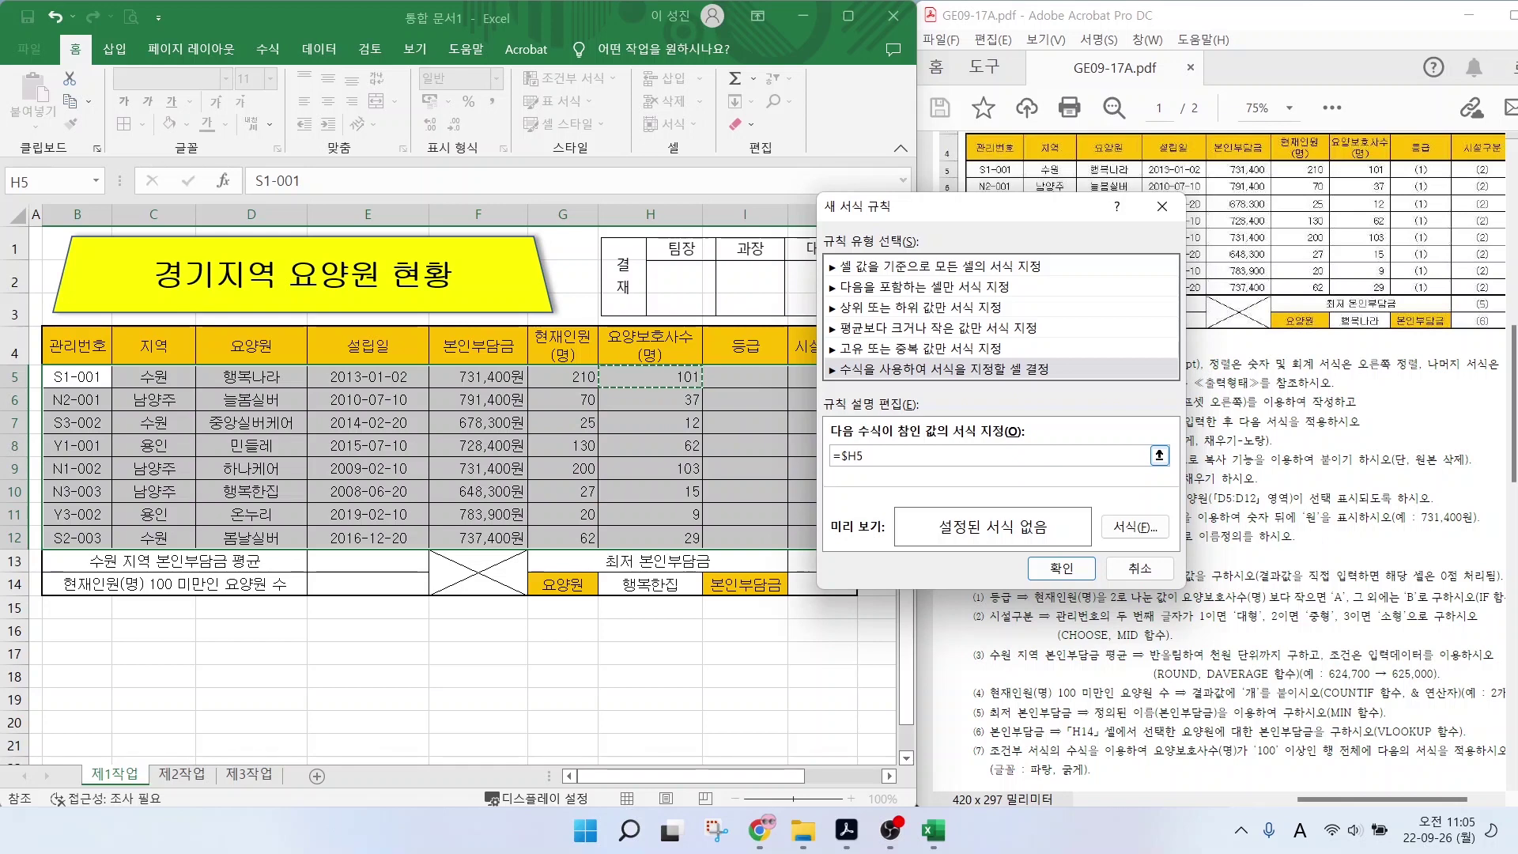
type(">=100")
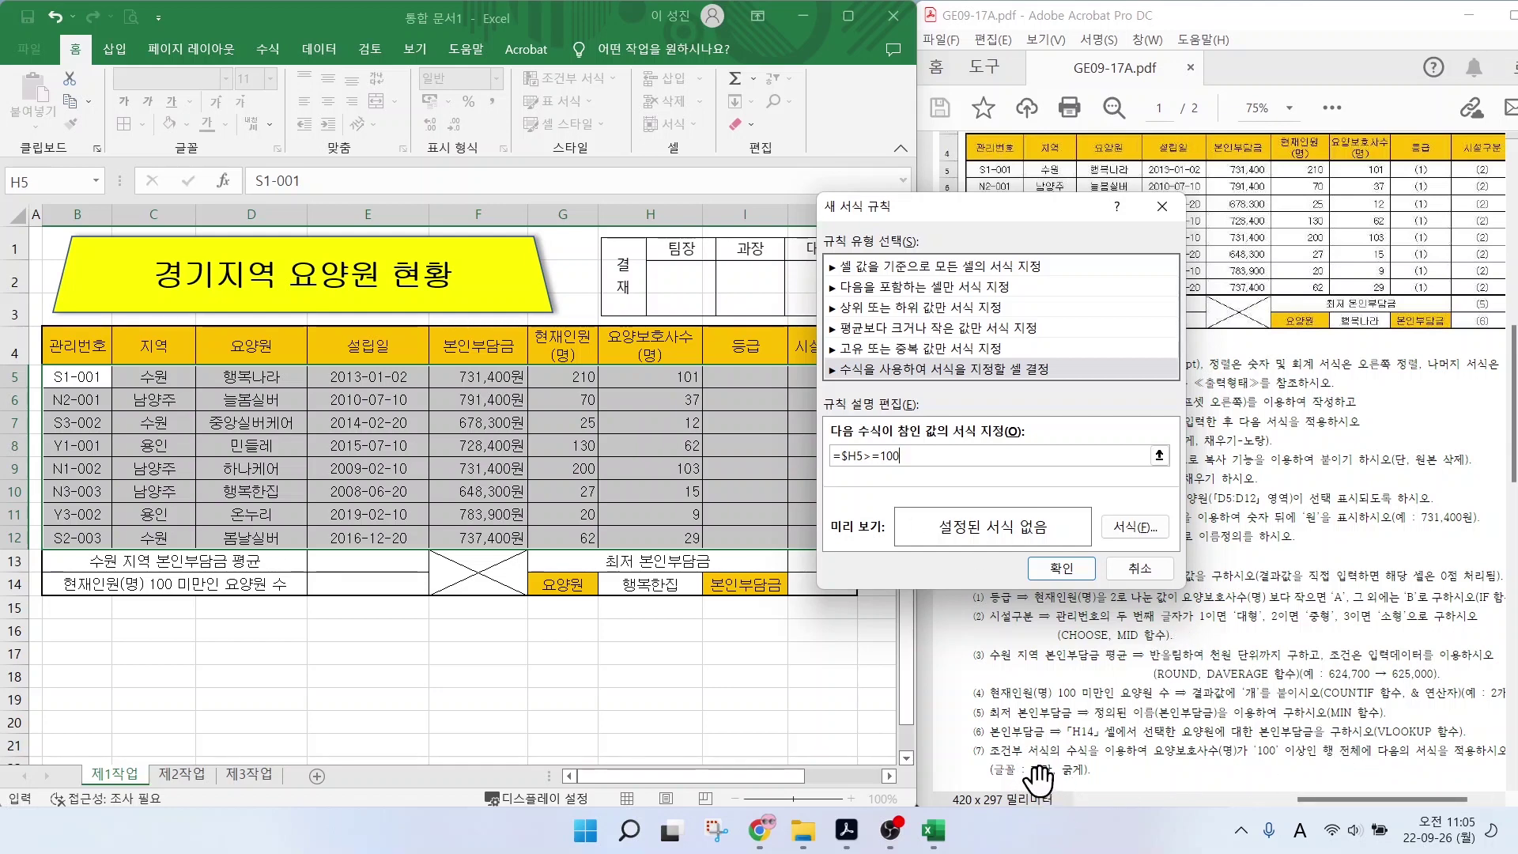
left_click(1128, 529)
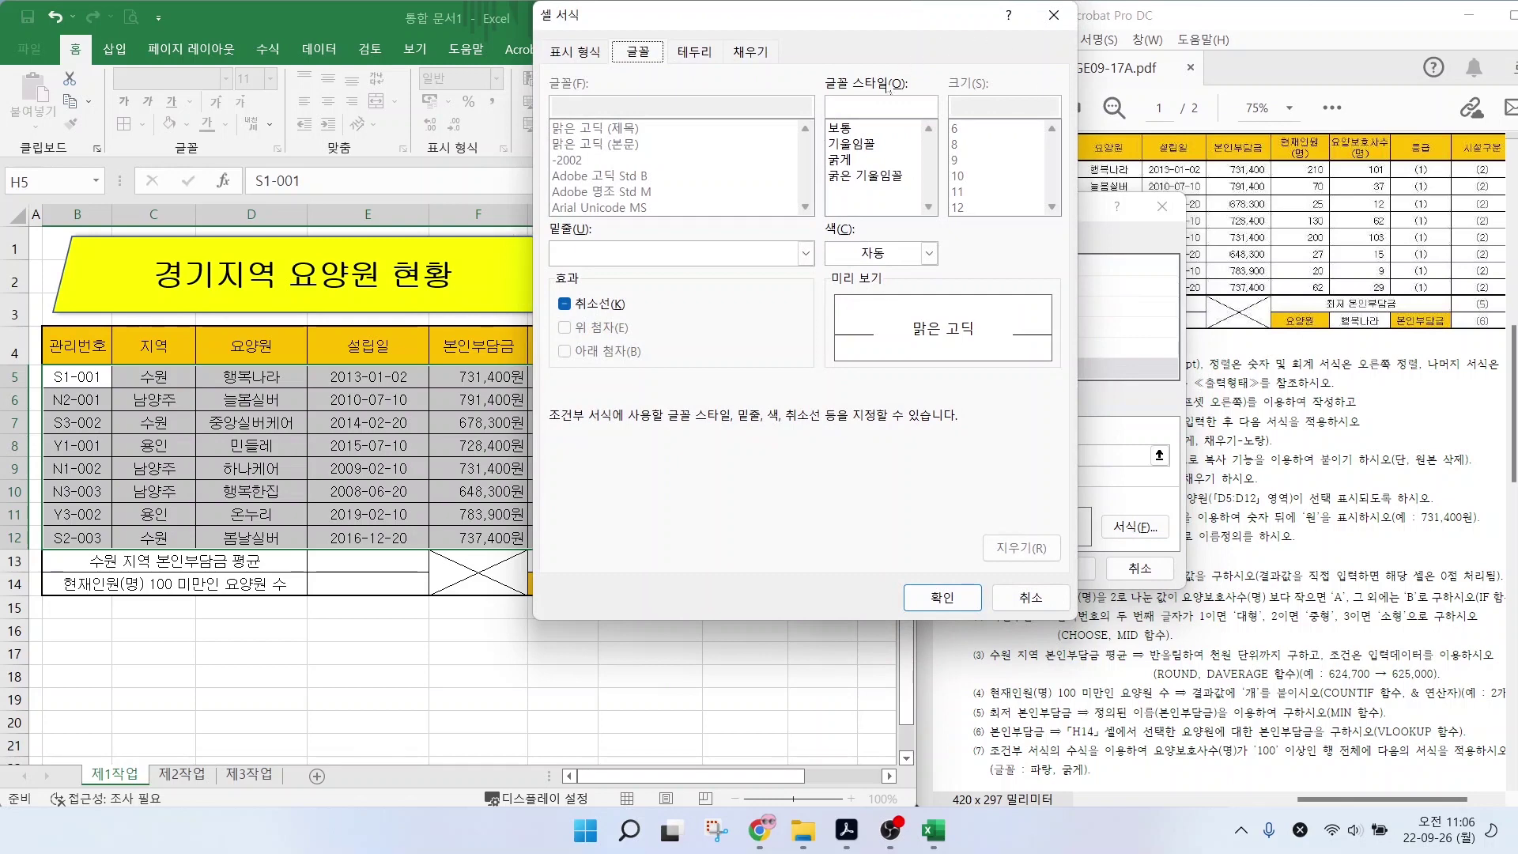
left_click(929, 253)
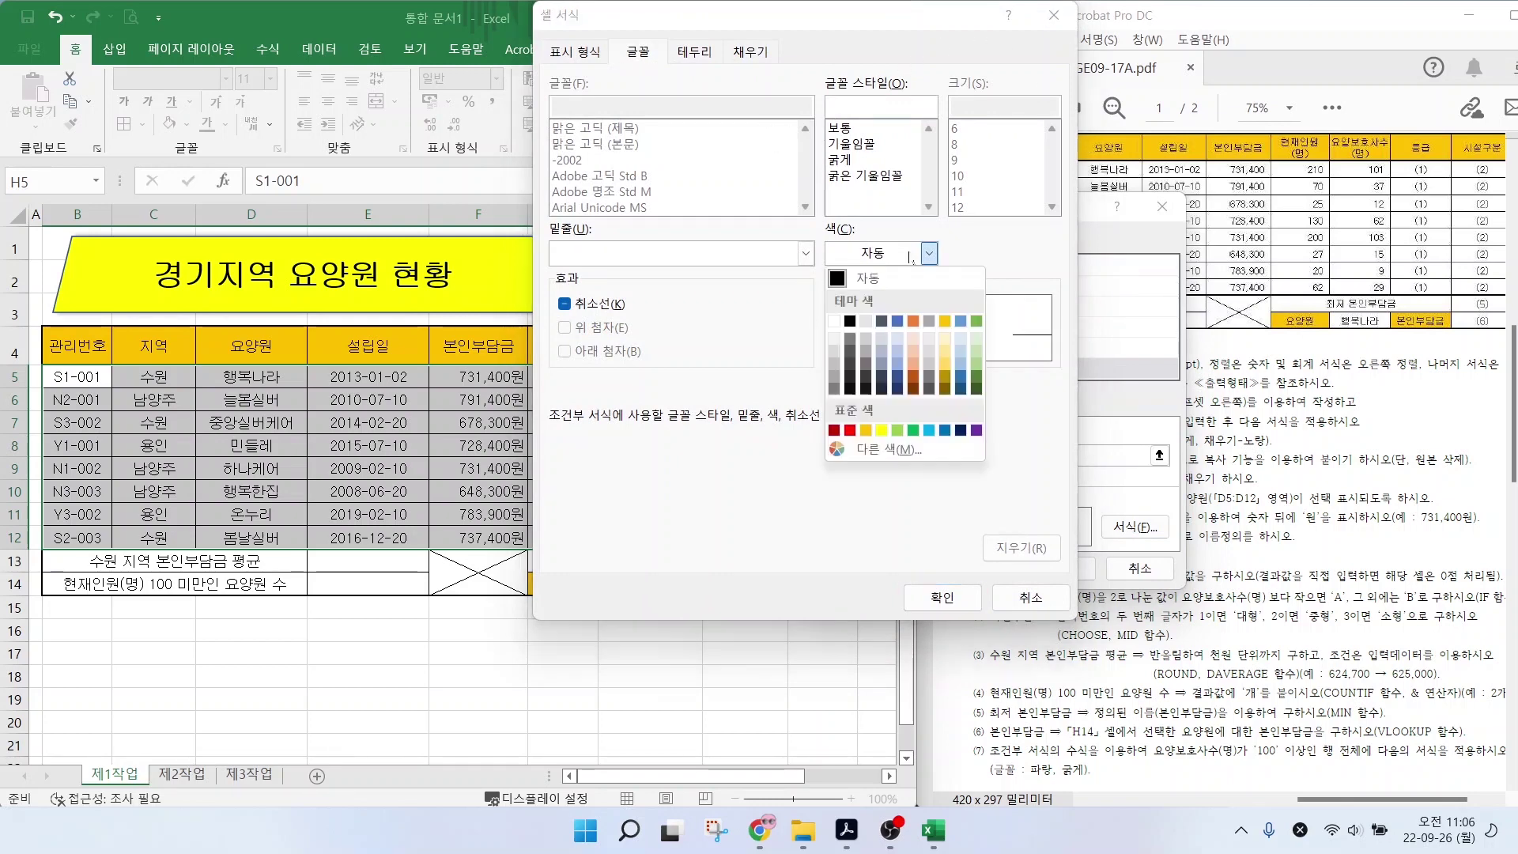
left_click(945, 431)
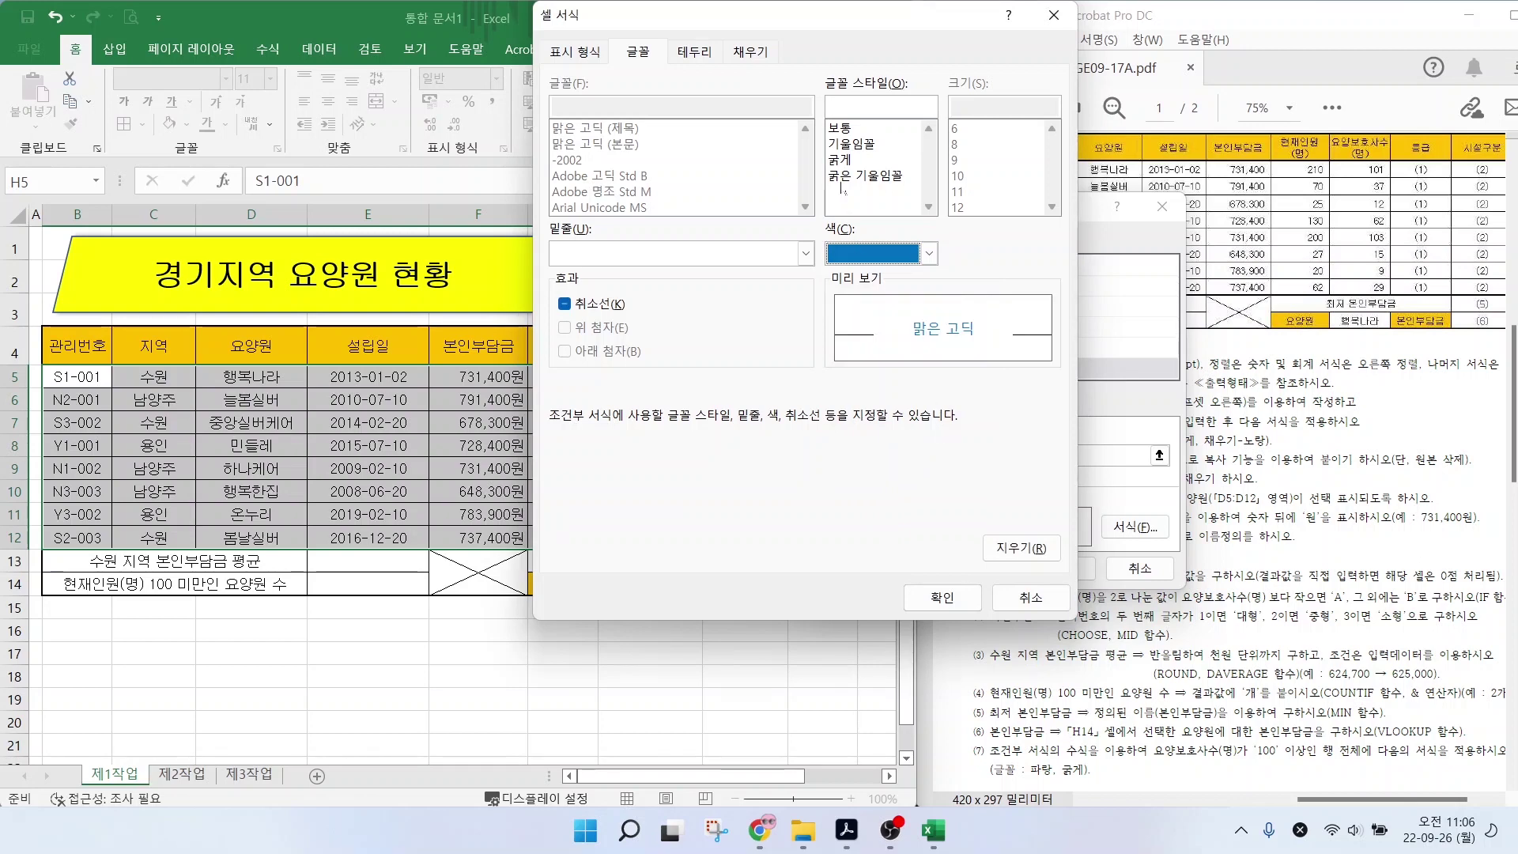
left_click(840, 162)
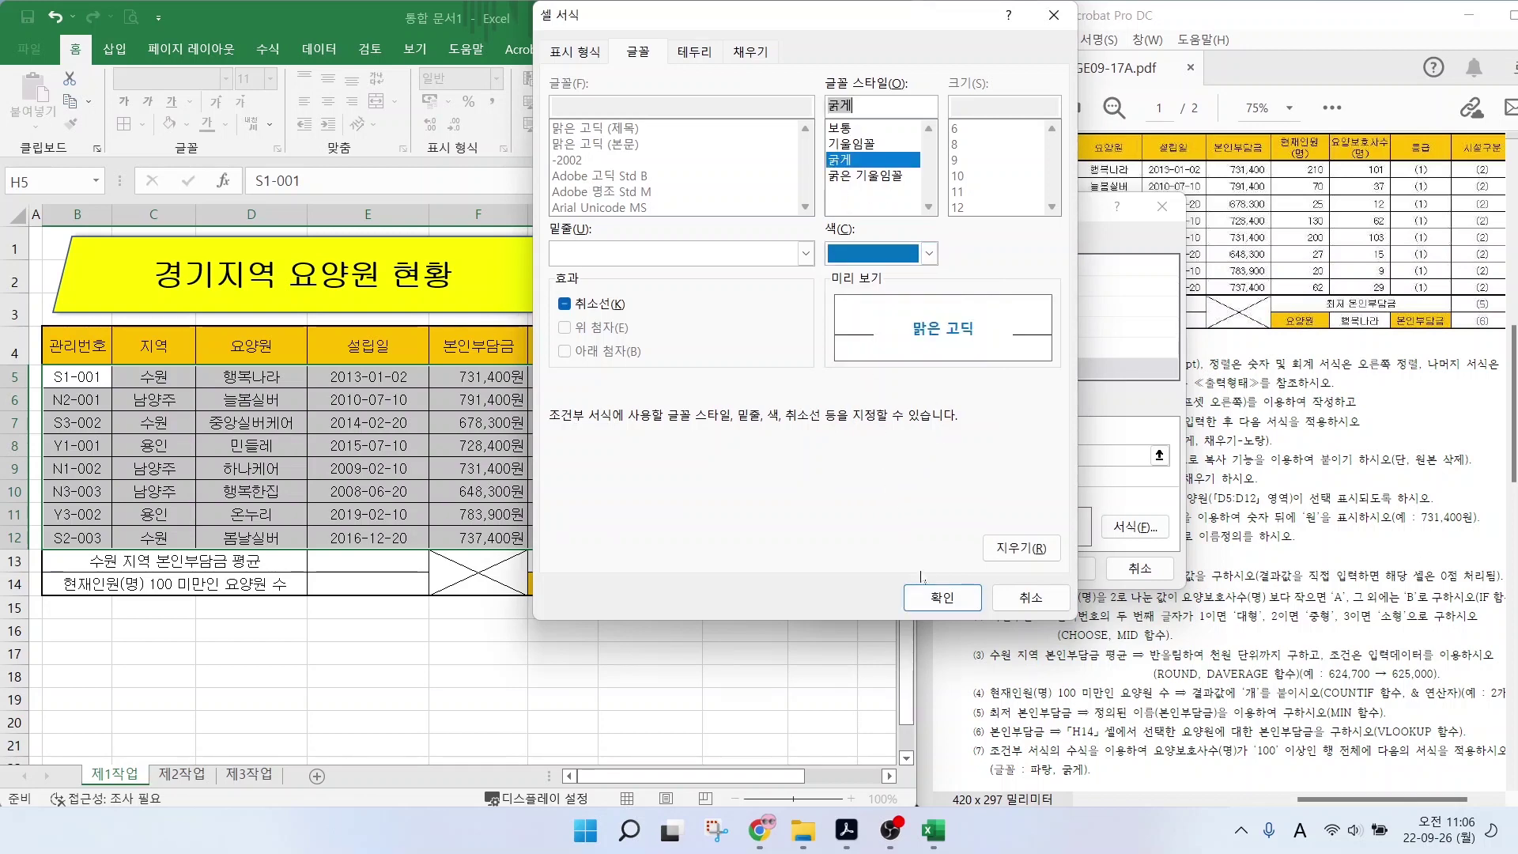
left_click(942, 597)
left_click(1059, 569)
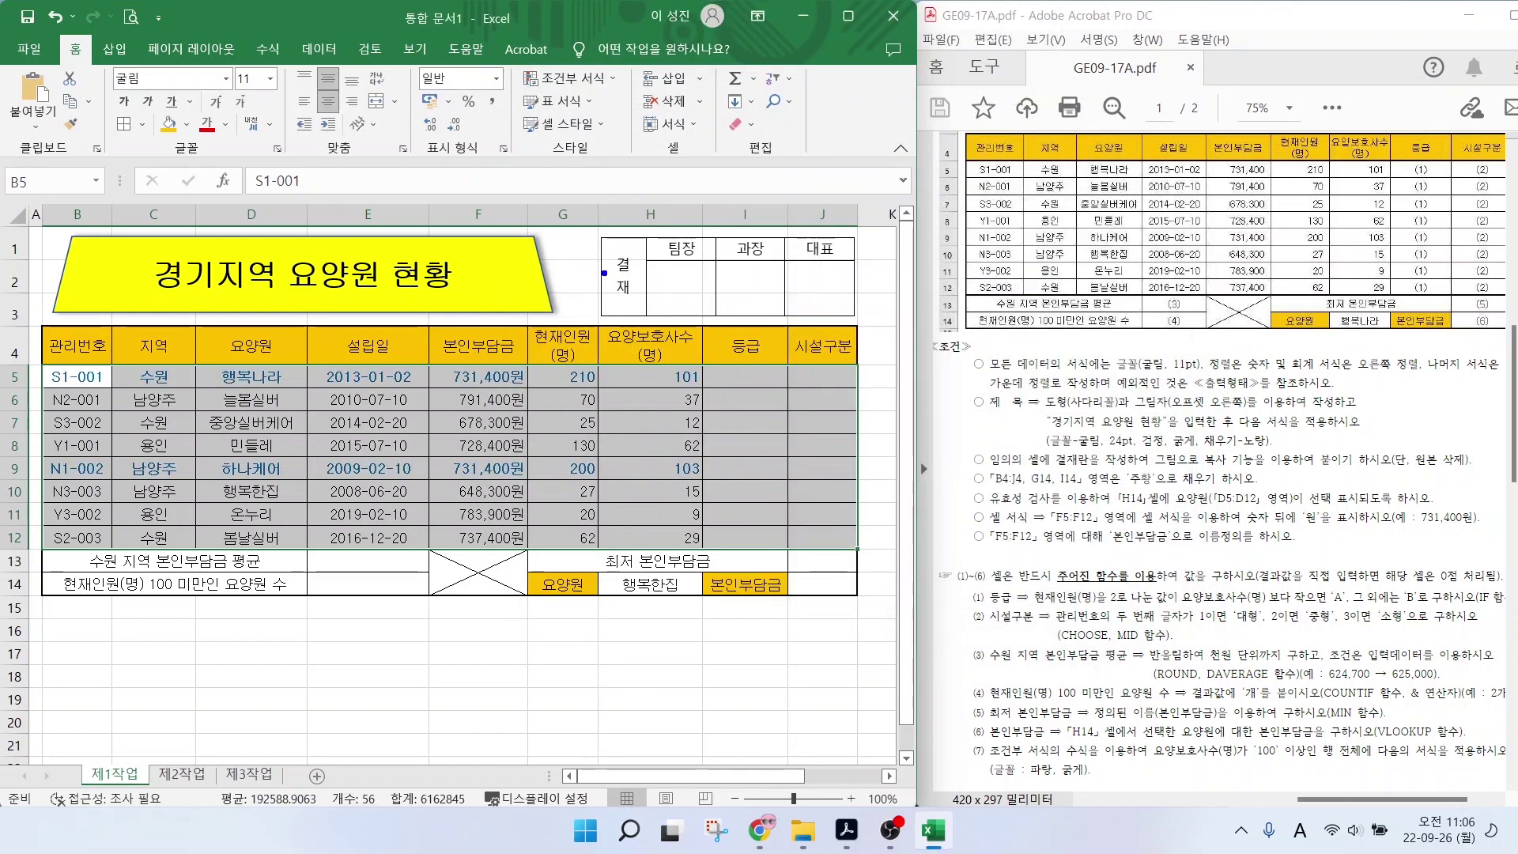
Check the 요양보호사수(명) values of the table rows formatted by the new rule.
left_click_drag(624, 308, 668, 370)
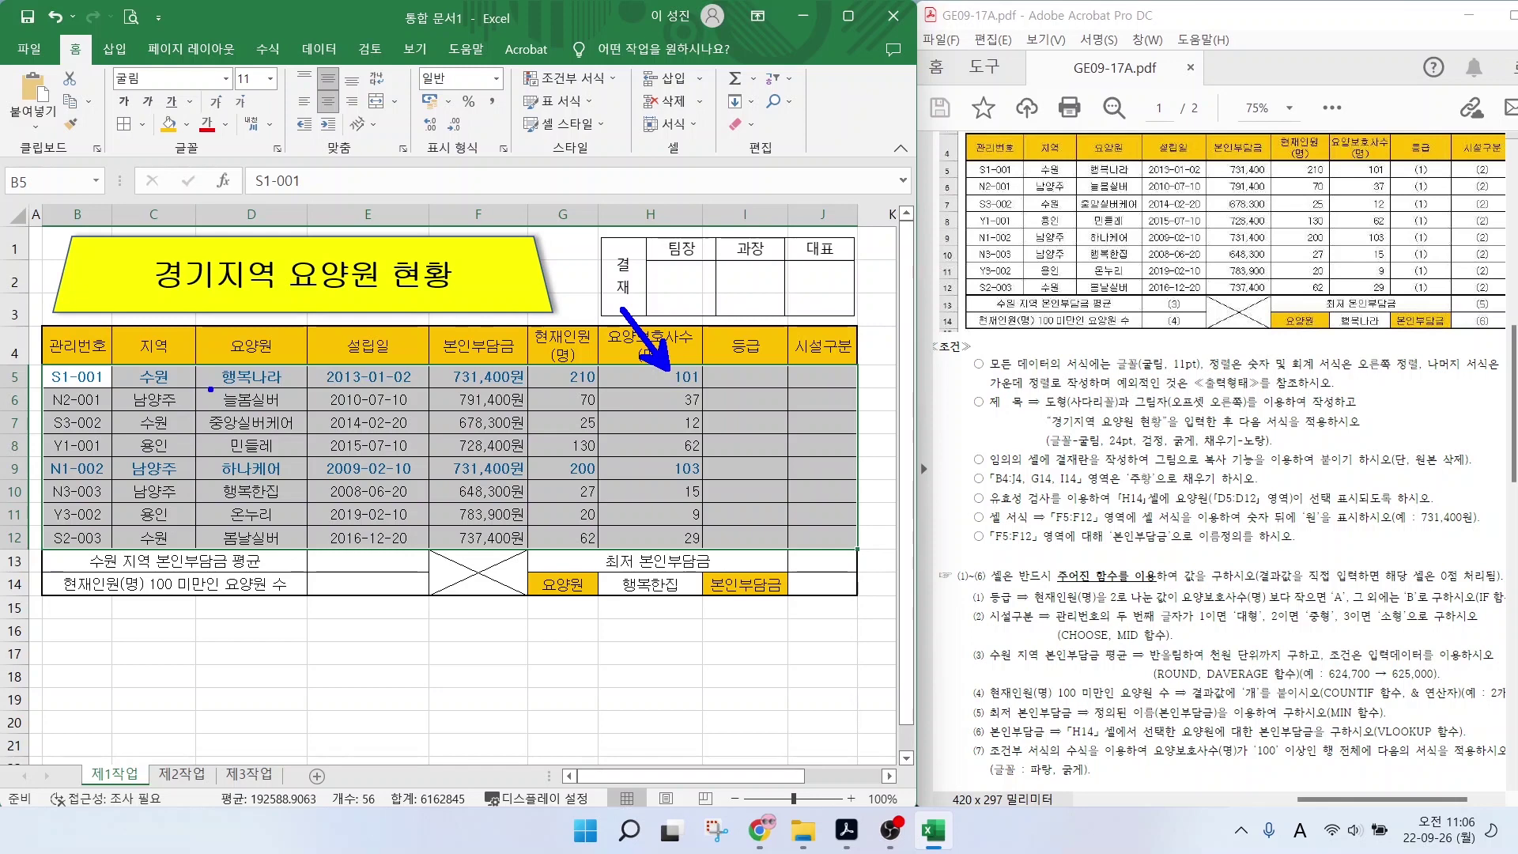
left_click_drag(129, 390, 708, 390)
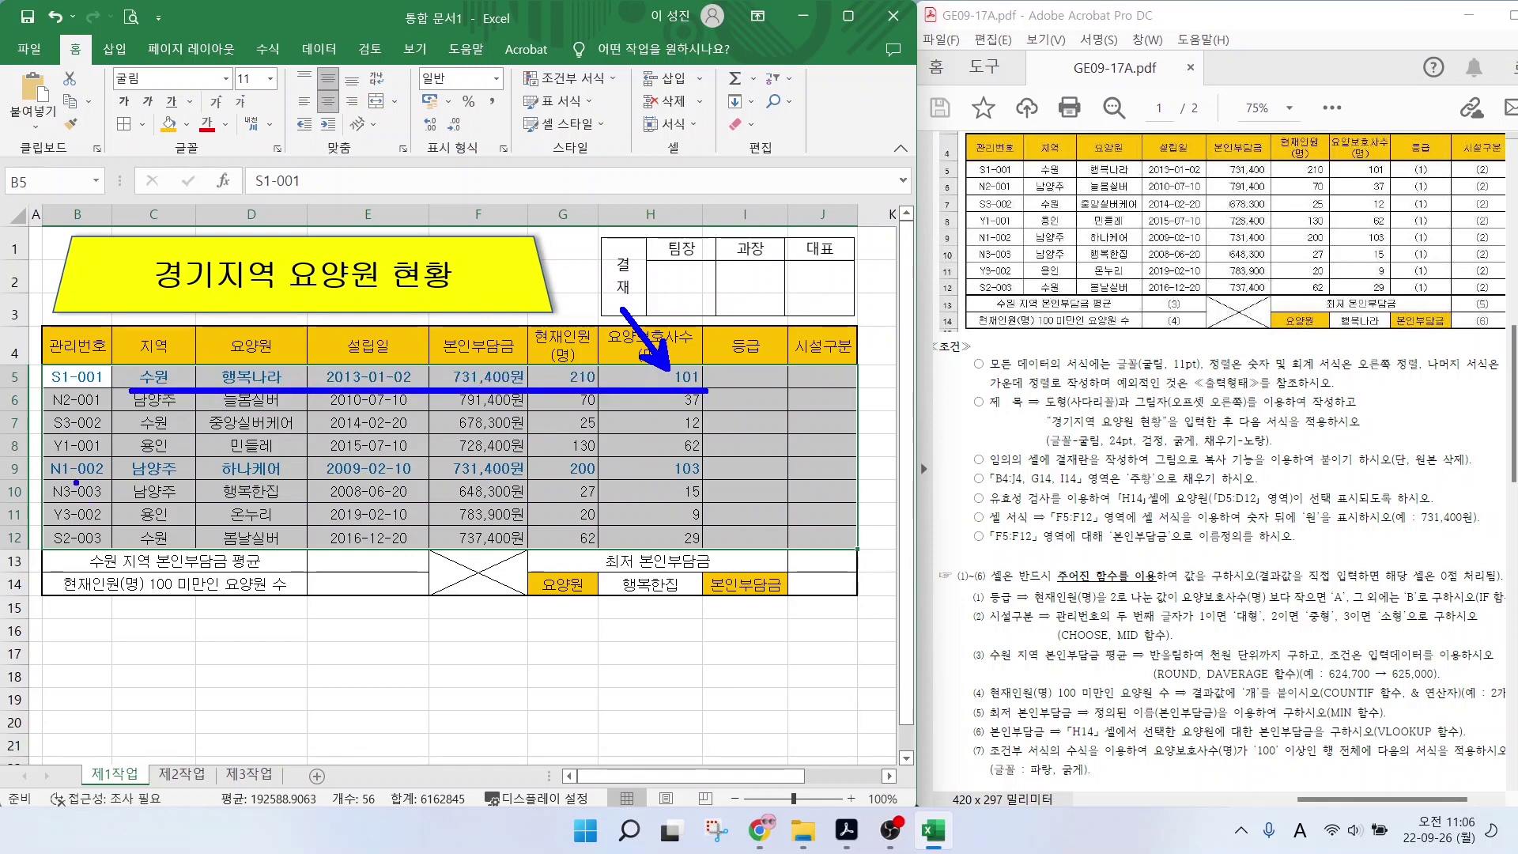
left_click_drag(111, 480, 736, 479)
key("Escape")
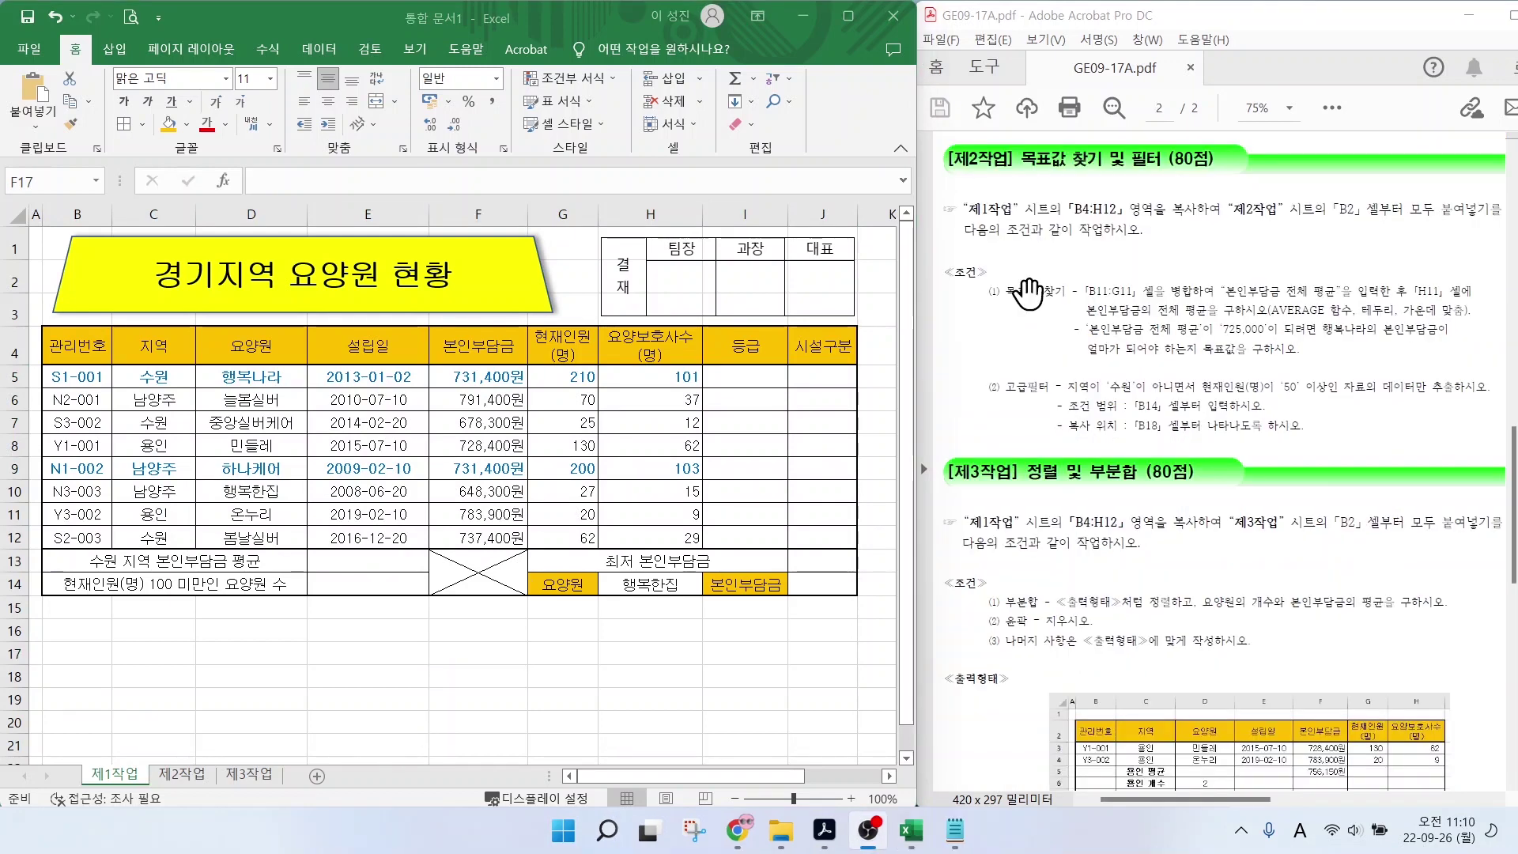
Read the 제2작업 copy instruction in the PDF and locate the range B4:H12 on the 제1작업 sheet.
key("ctrl+2")
left_click_drag(1025, 175, 1222, 176)
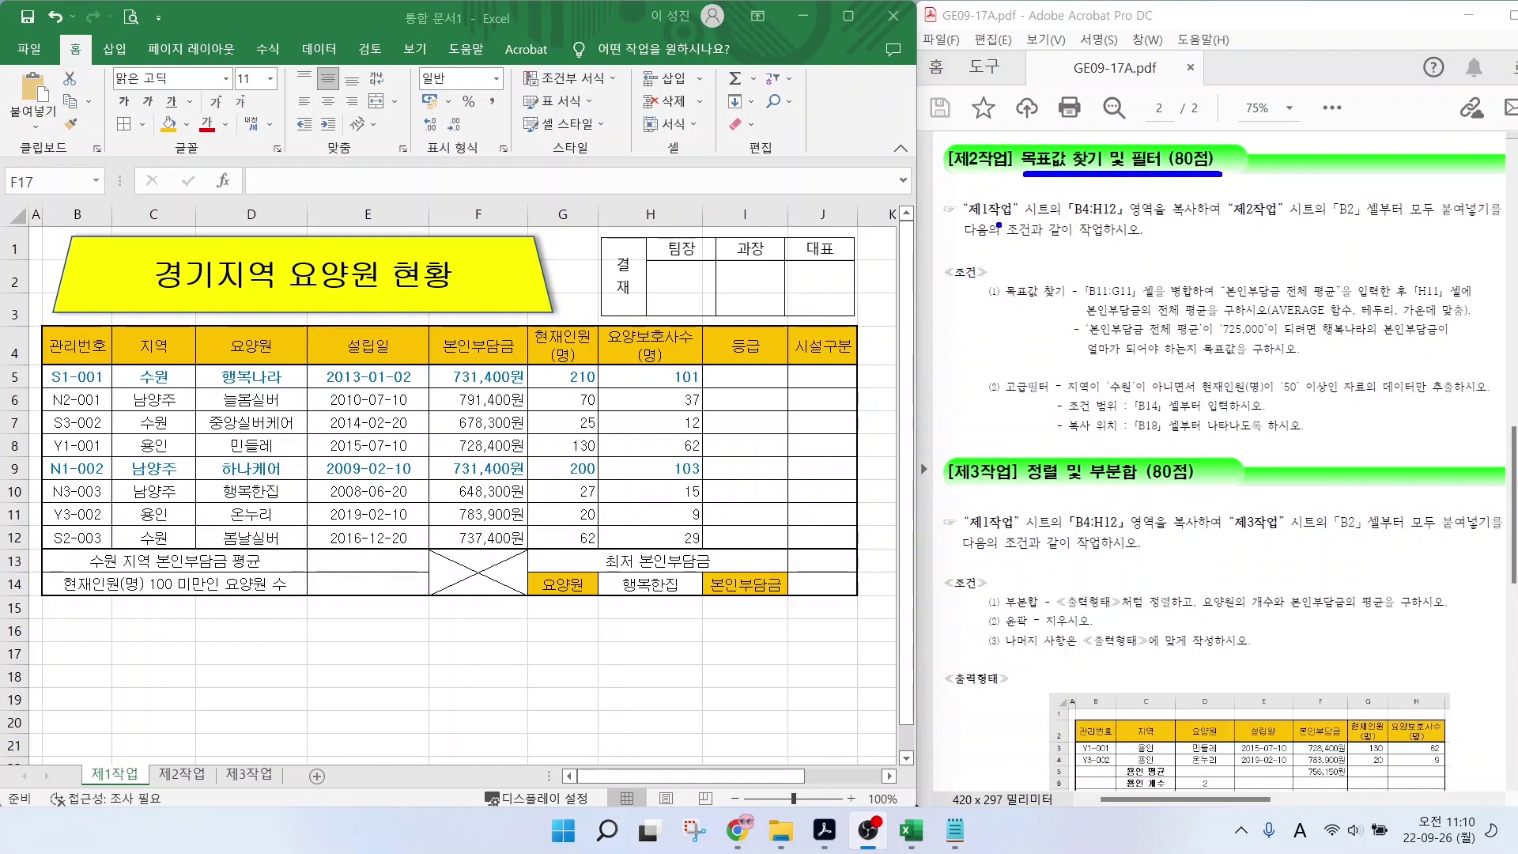
left_click_drag(990, 226, 1142, 227)
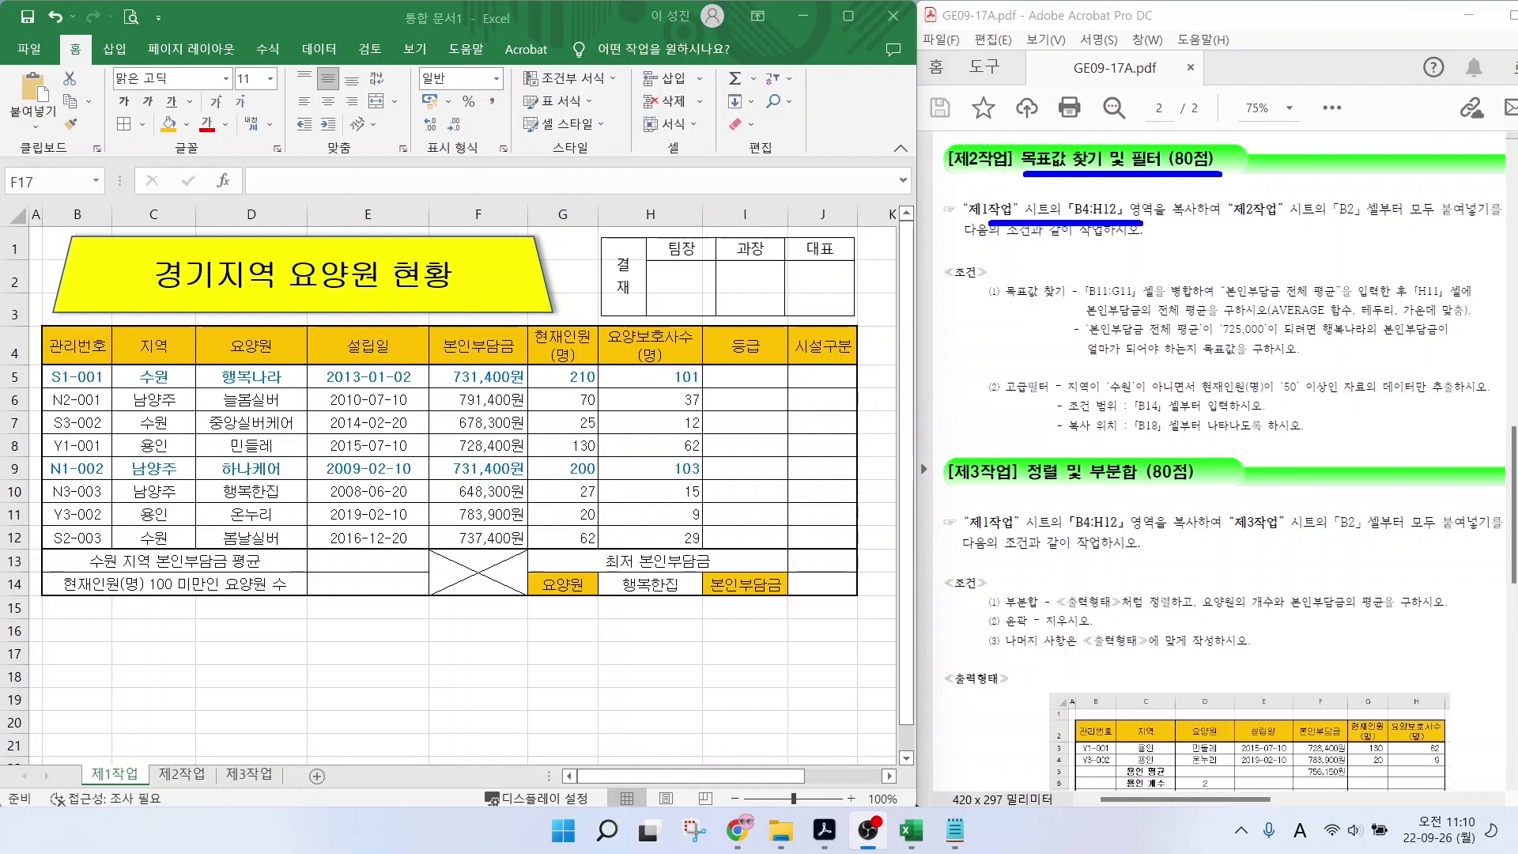
left_click_drag(1246, 222, 1376, 223)
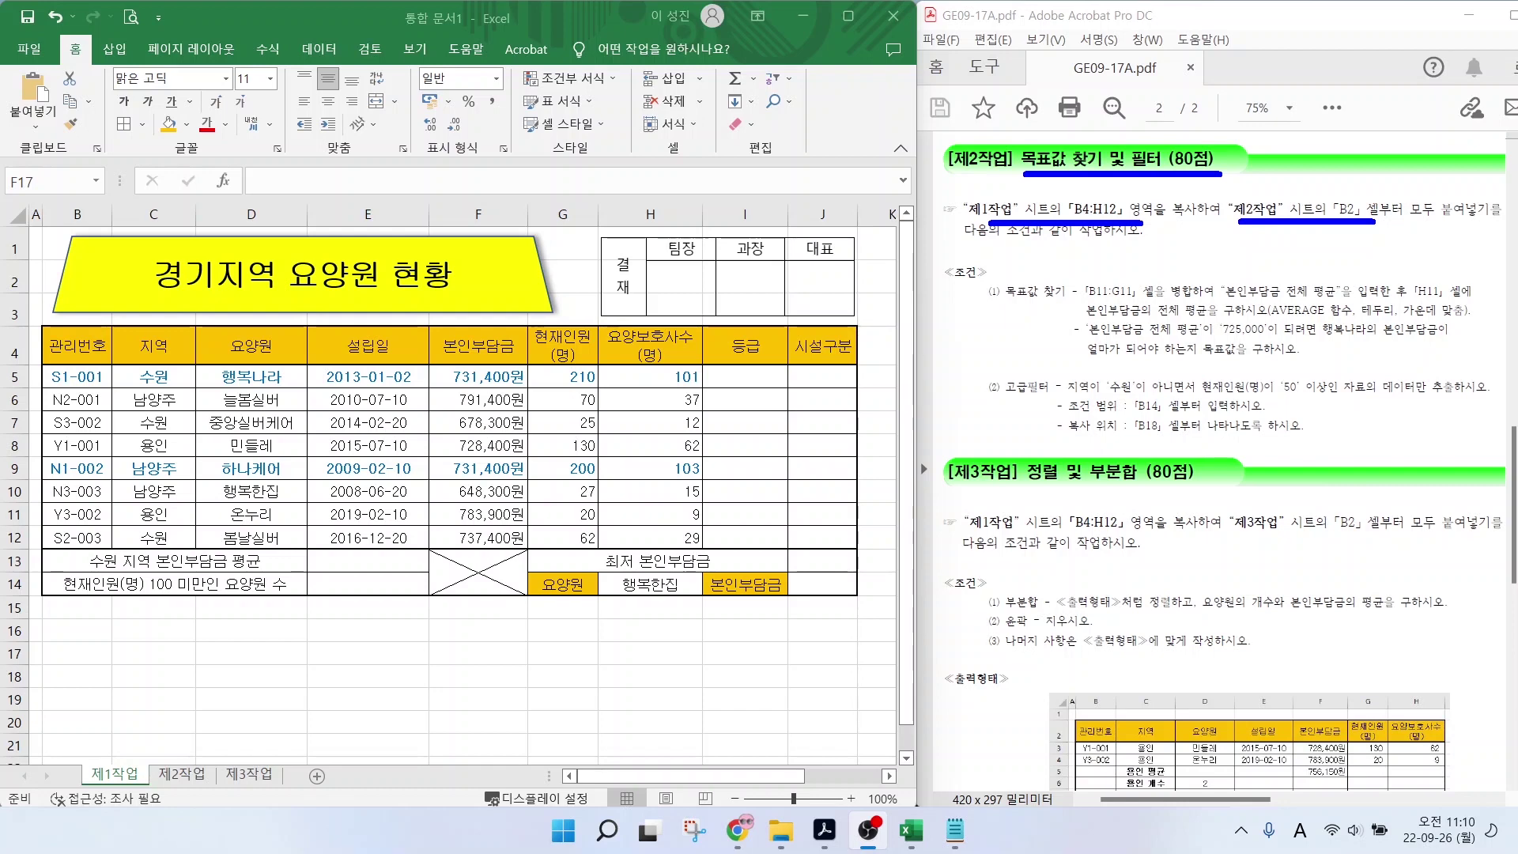
key("Escape")
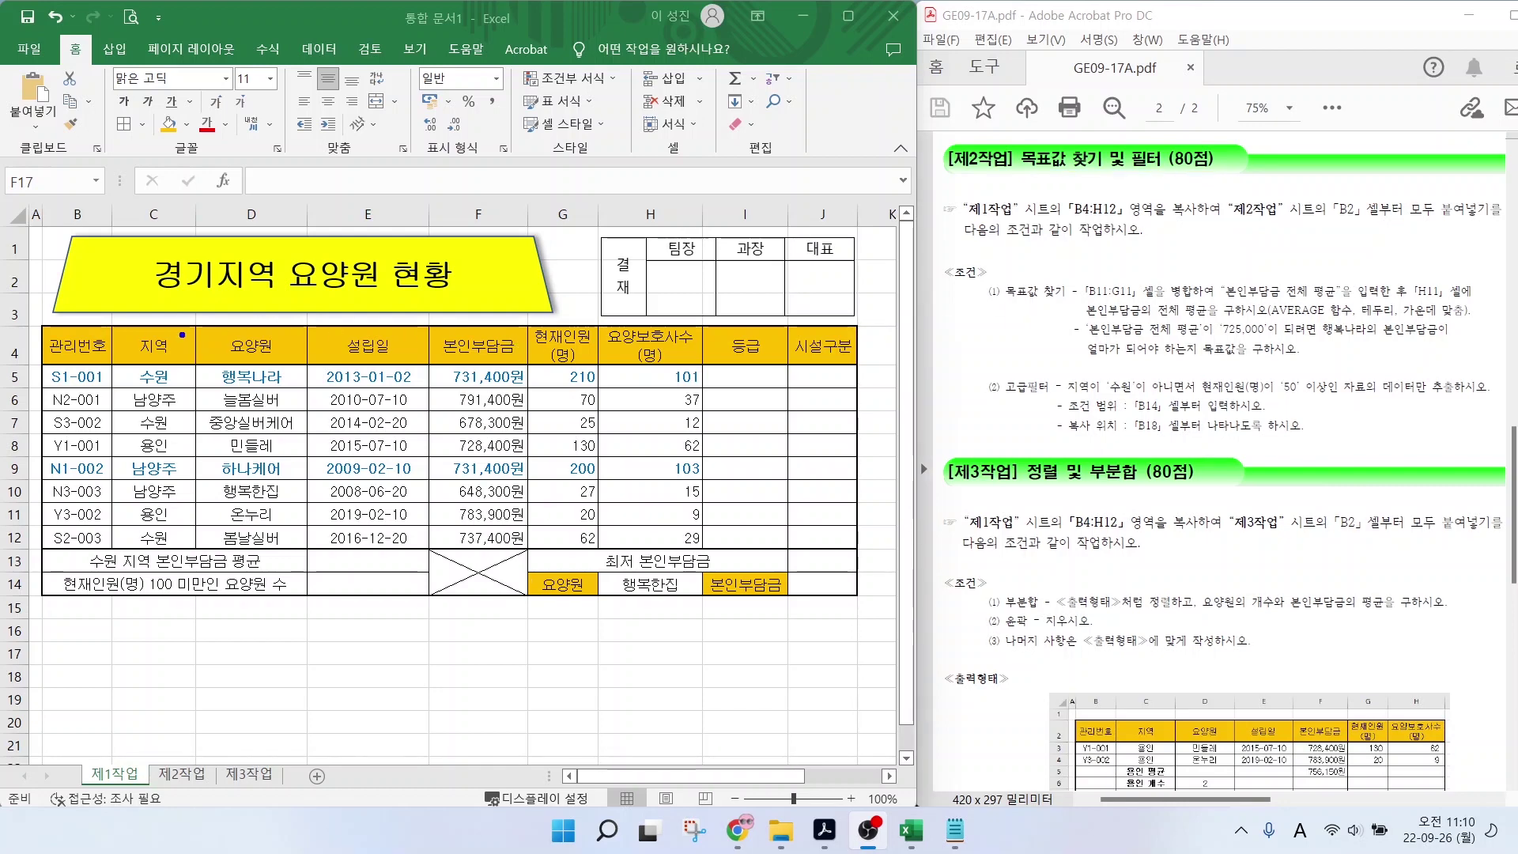
key("ctrl+2")
left_click_drag(39, 334, 708, 546)
mouse_move(805, 397)
left_mouse_down()
mouse_move(765, 447)
mouse_move(806, 452)
left_mouse_up()
key("Escape")
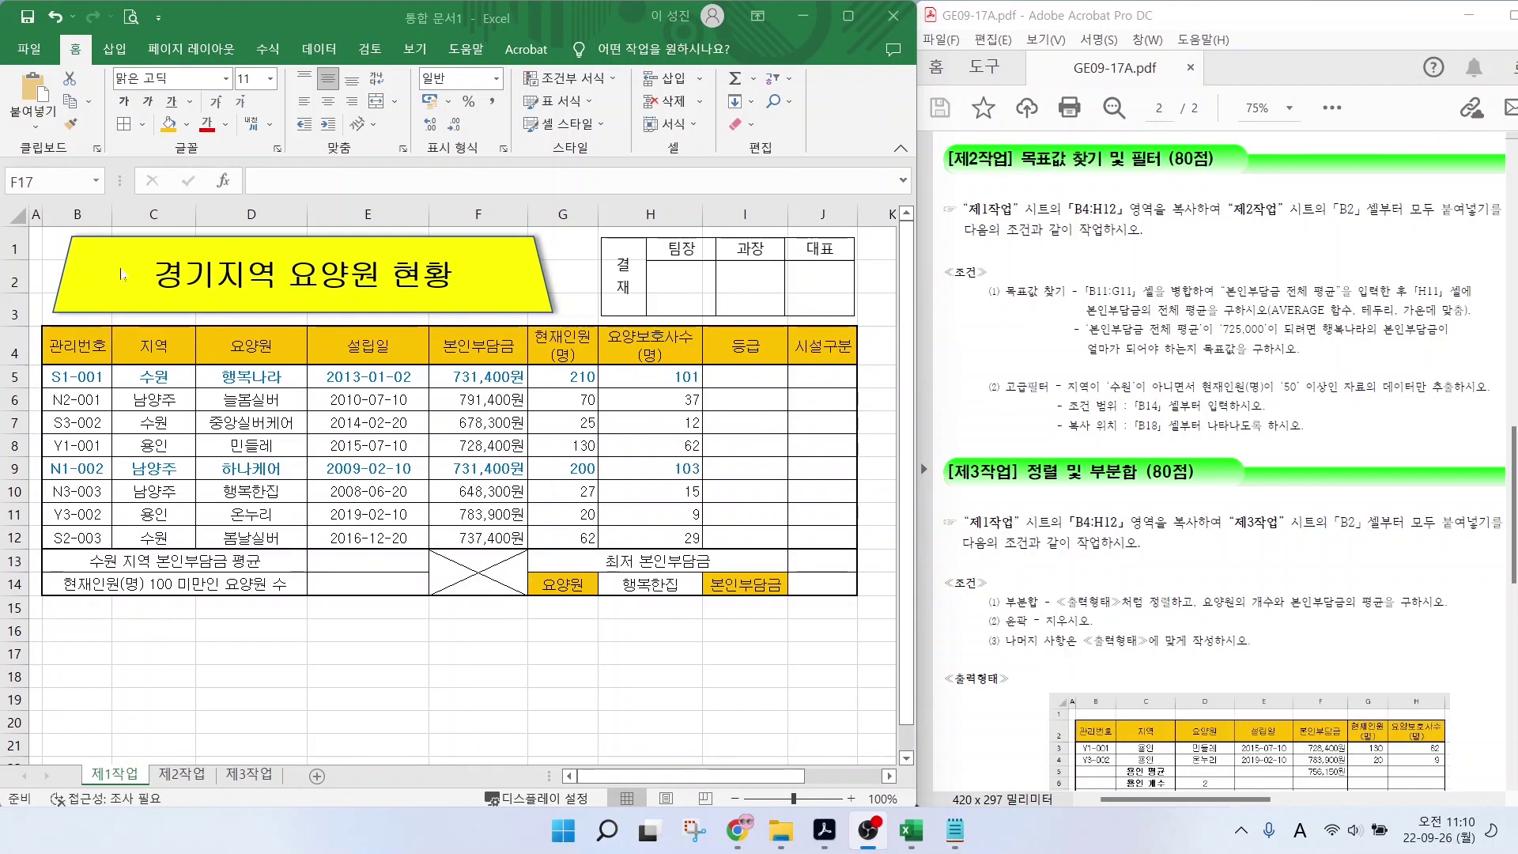
Copy B4:H12 from the 제1작업 sheet to cell B2 of the 제2작업 sheet, keeping the source column widths.
left_click_drag(79, 348, 646, 542)
key("ctrl+c")
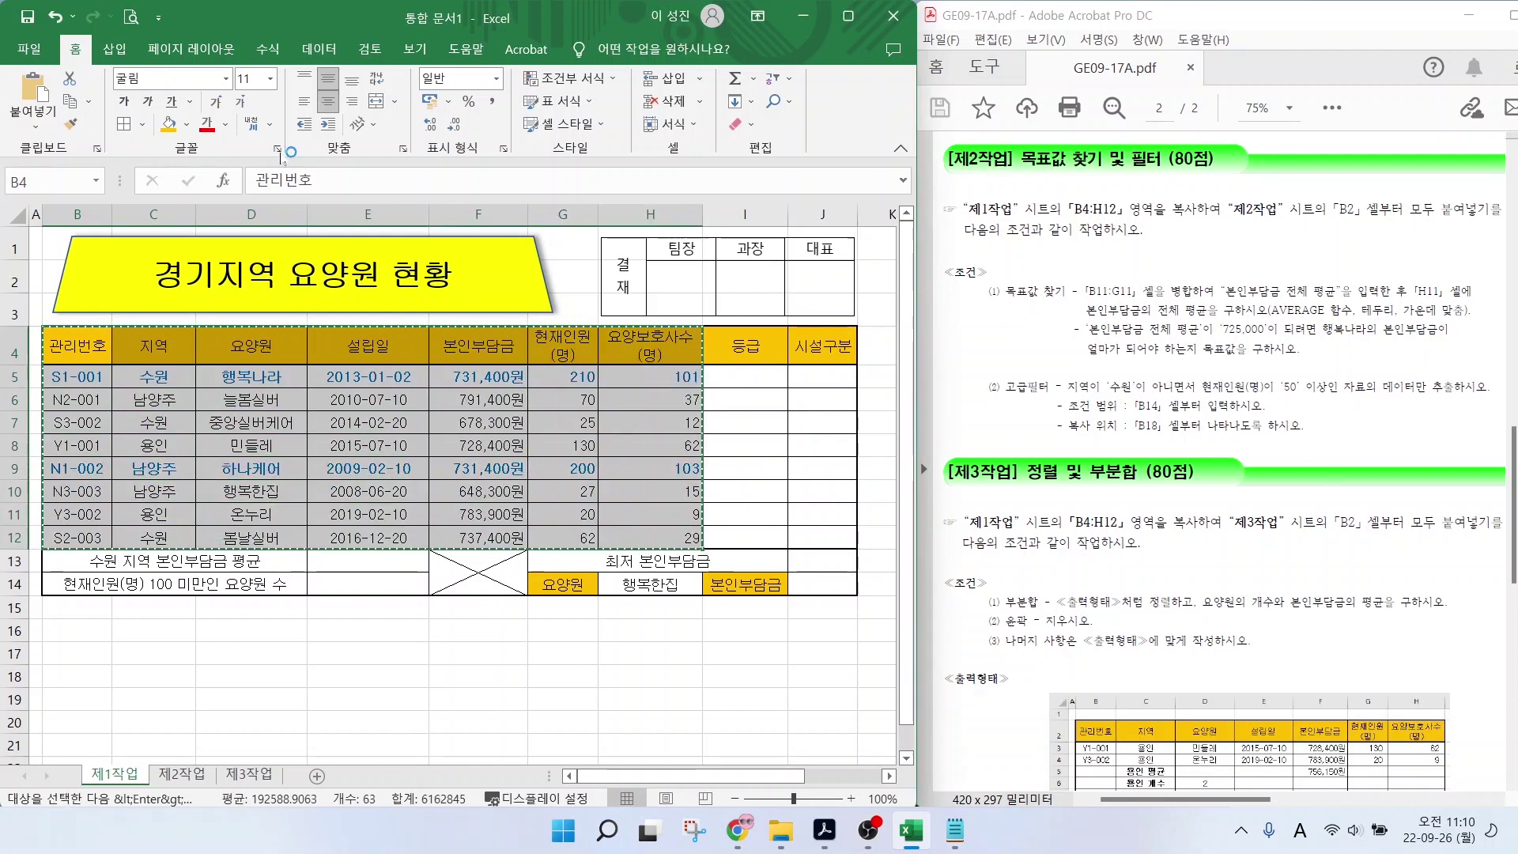
left_click(182, 775)
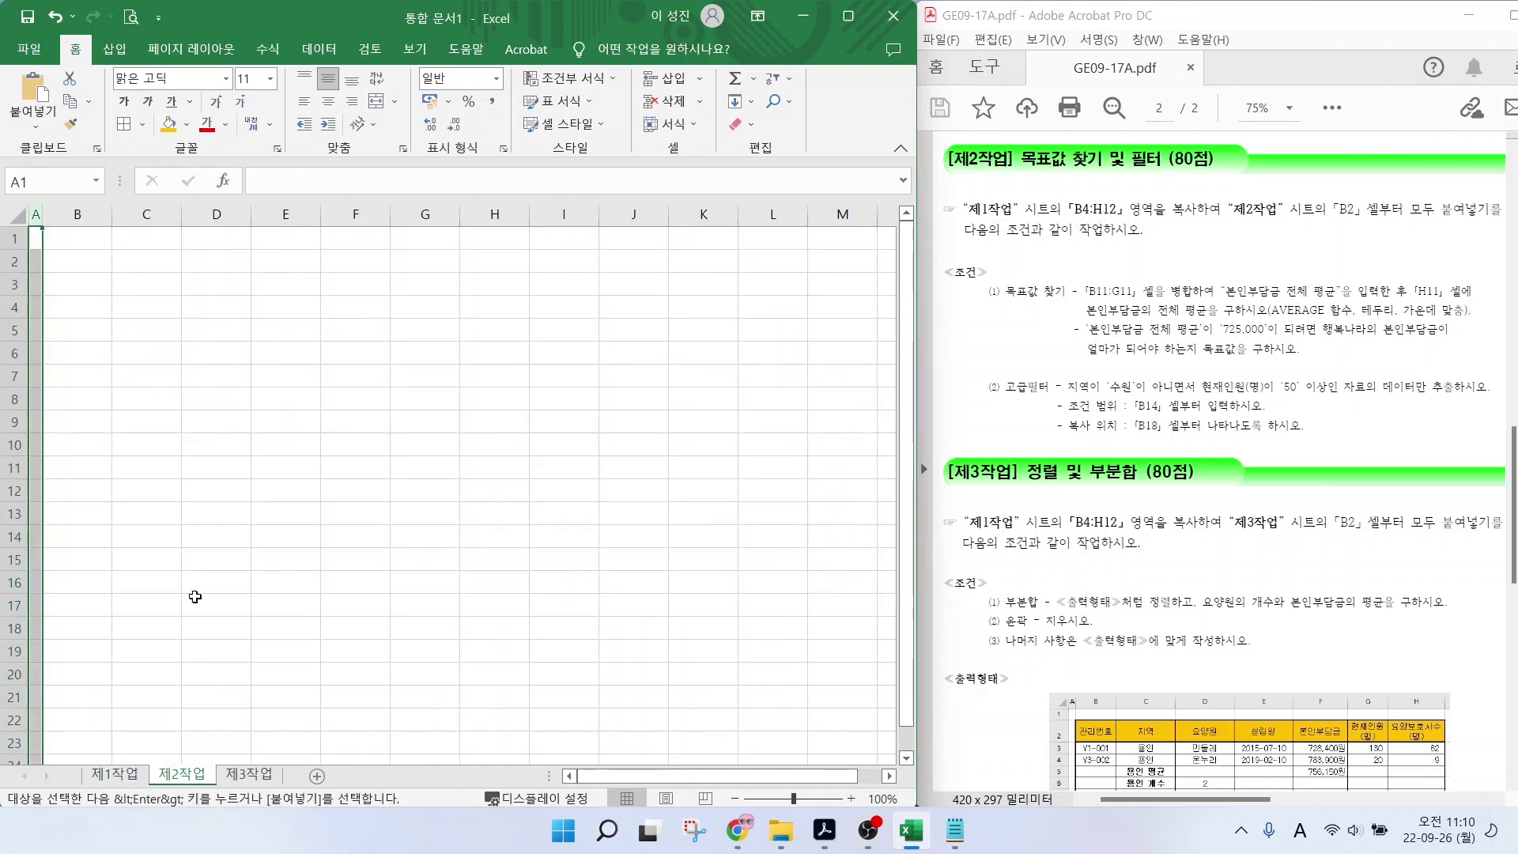
left_click(68, 264)
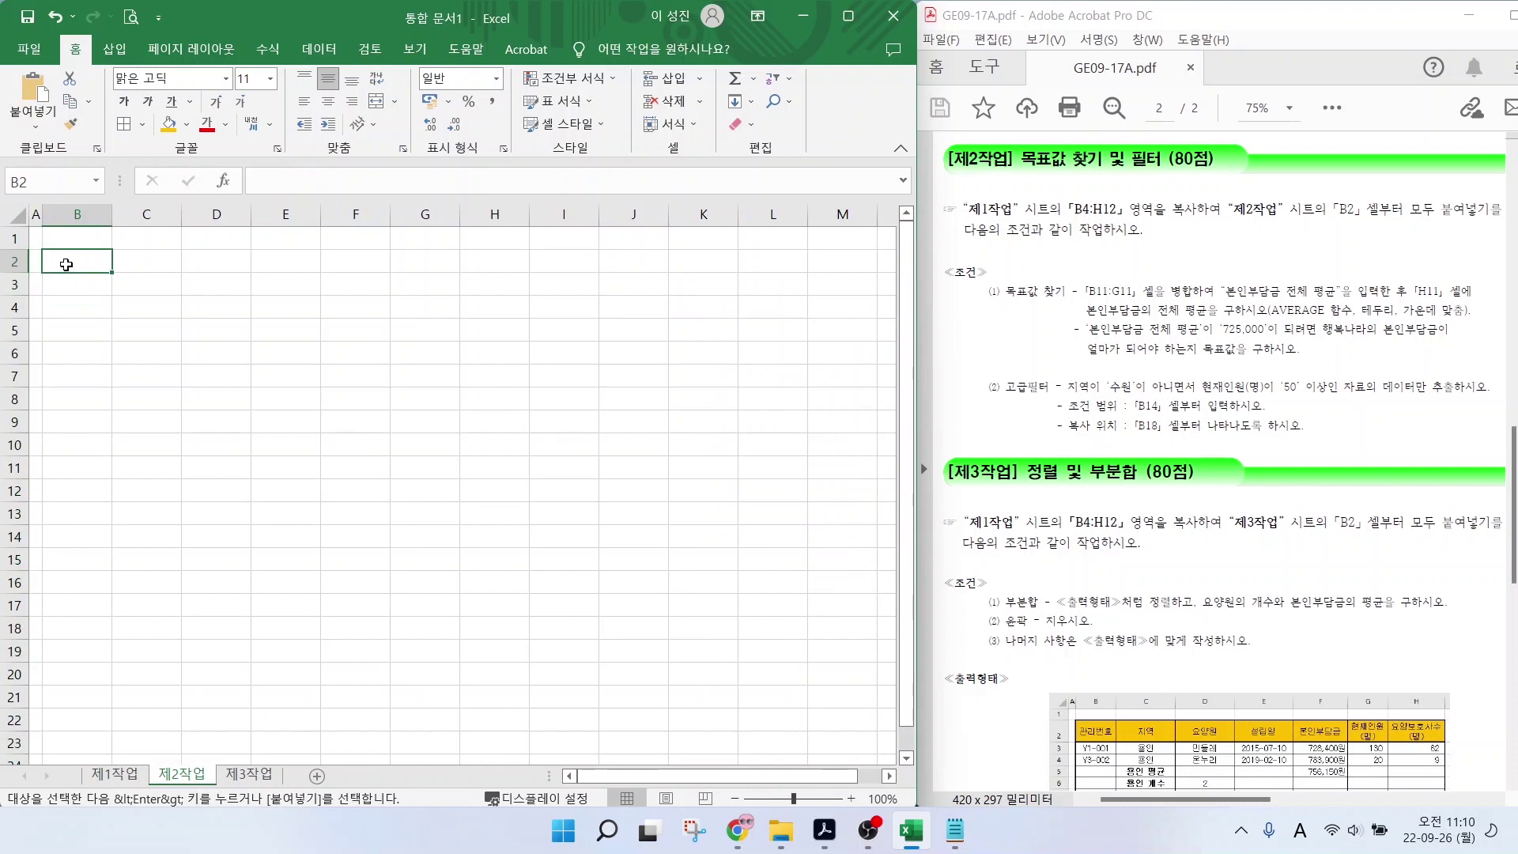
key("ctrl+v")
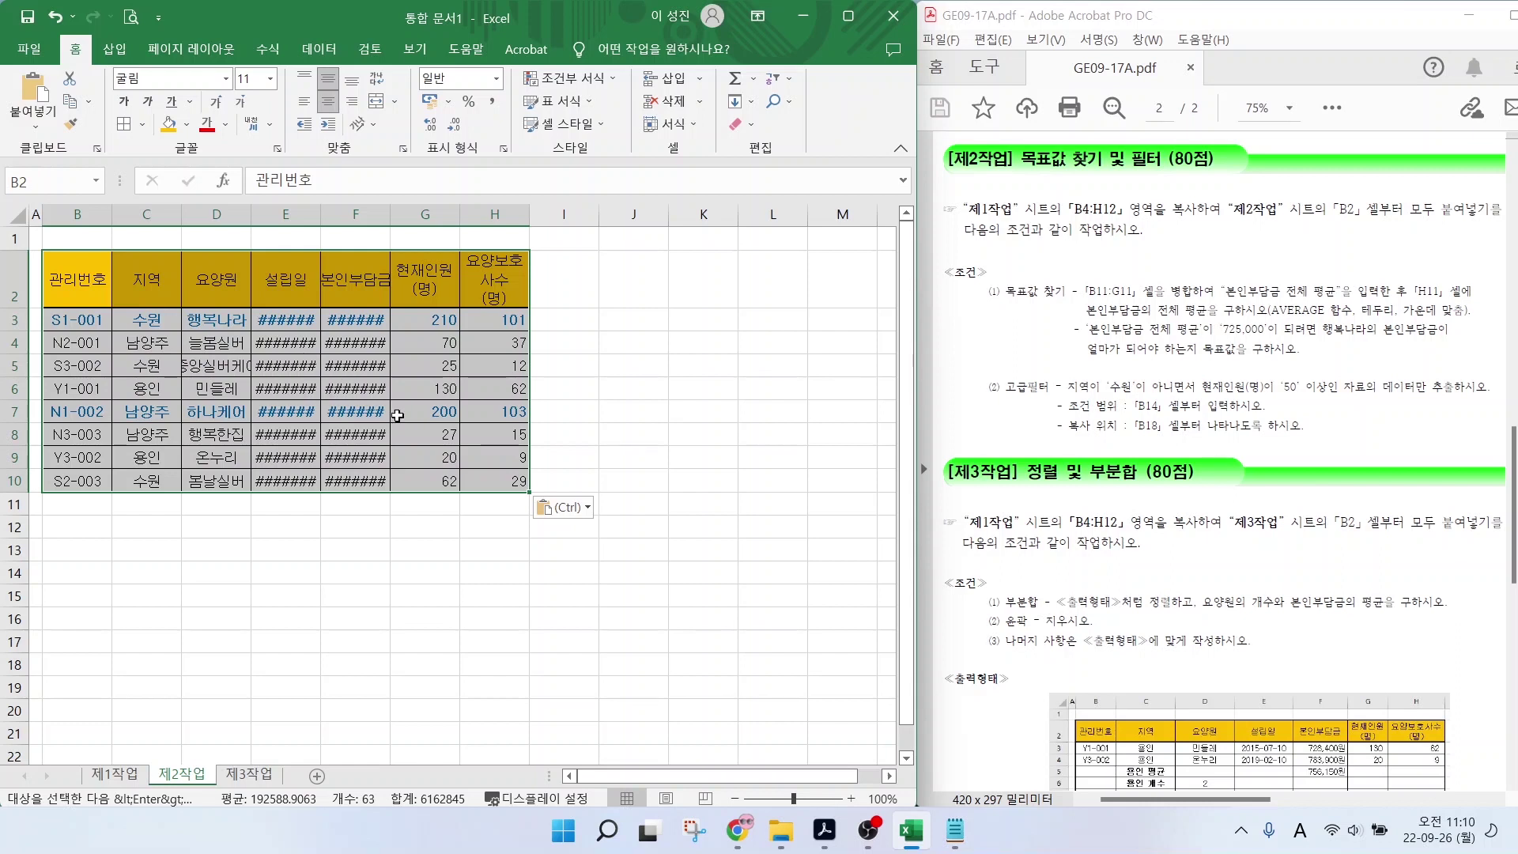
left_click(548, 508)
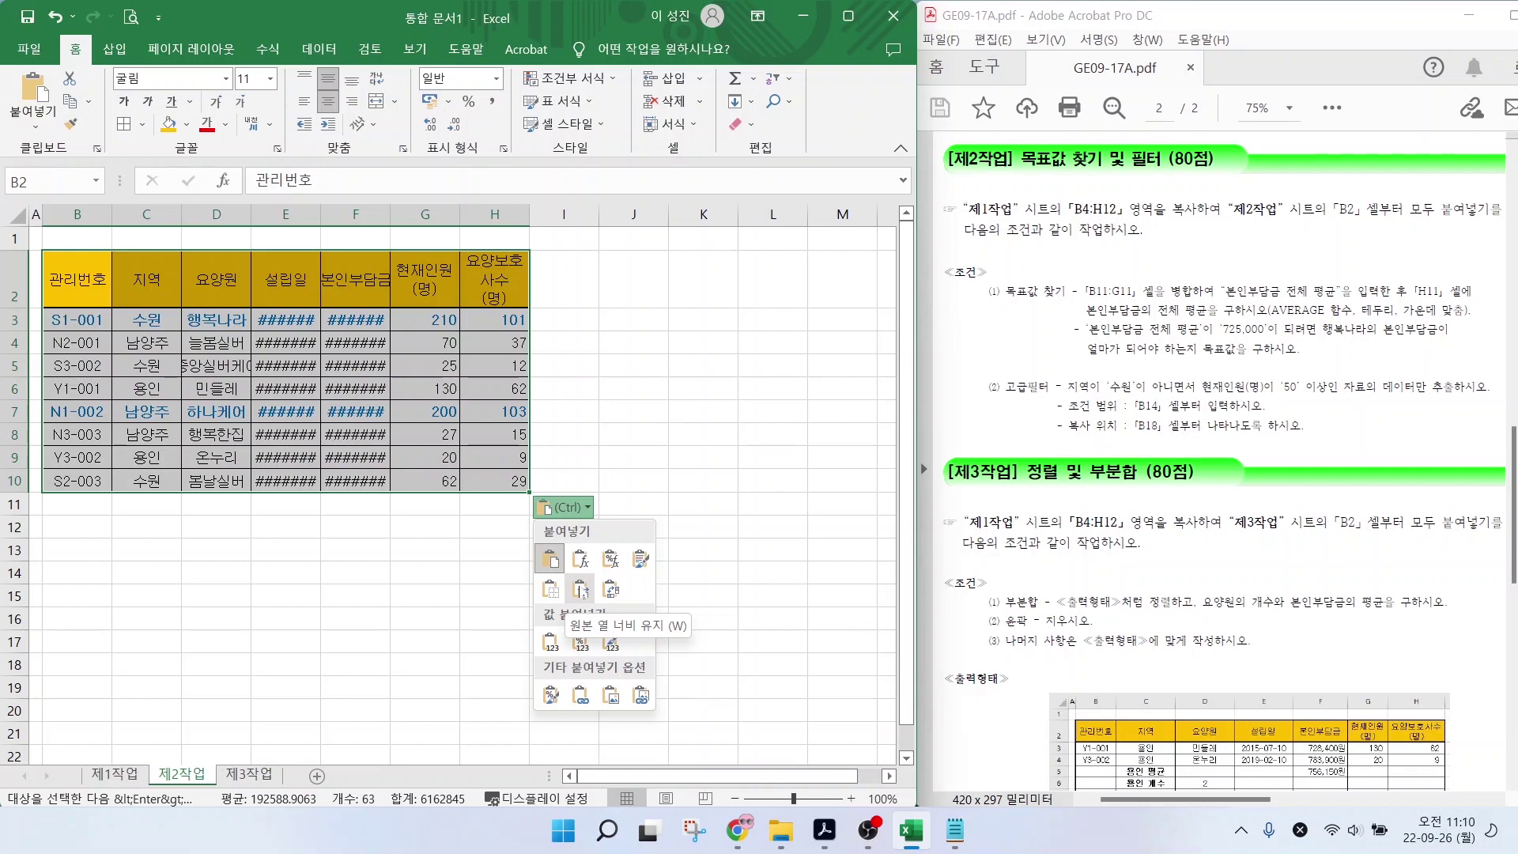
left_click(581, 591)
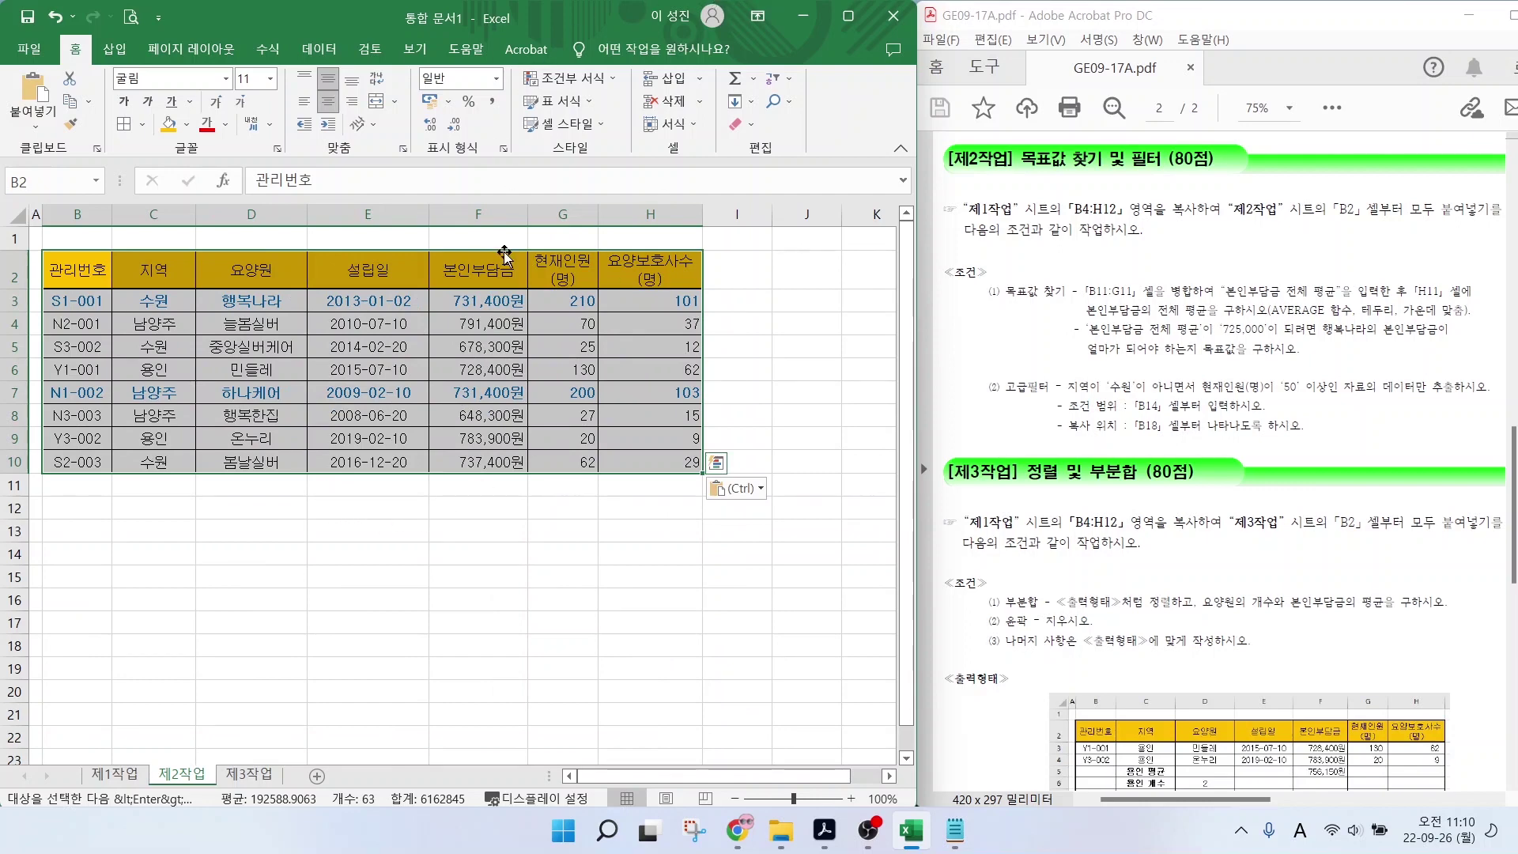
left_click(484, 553)
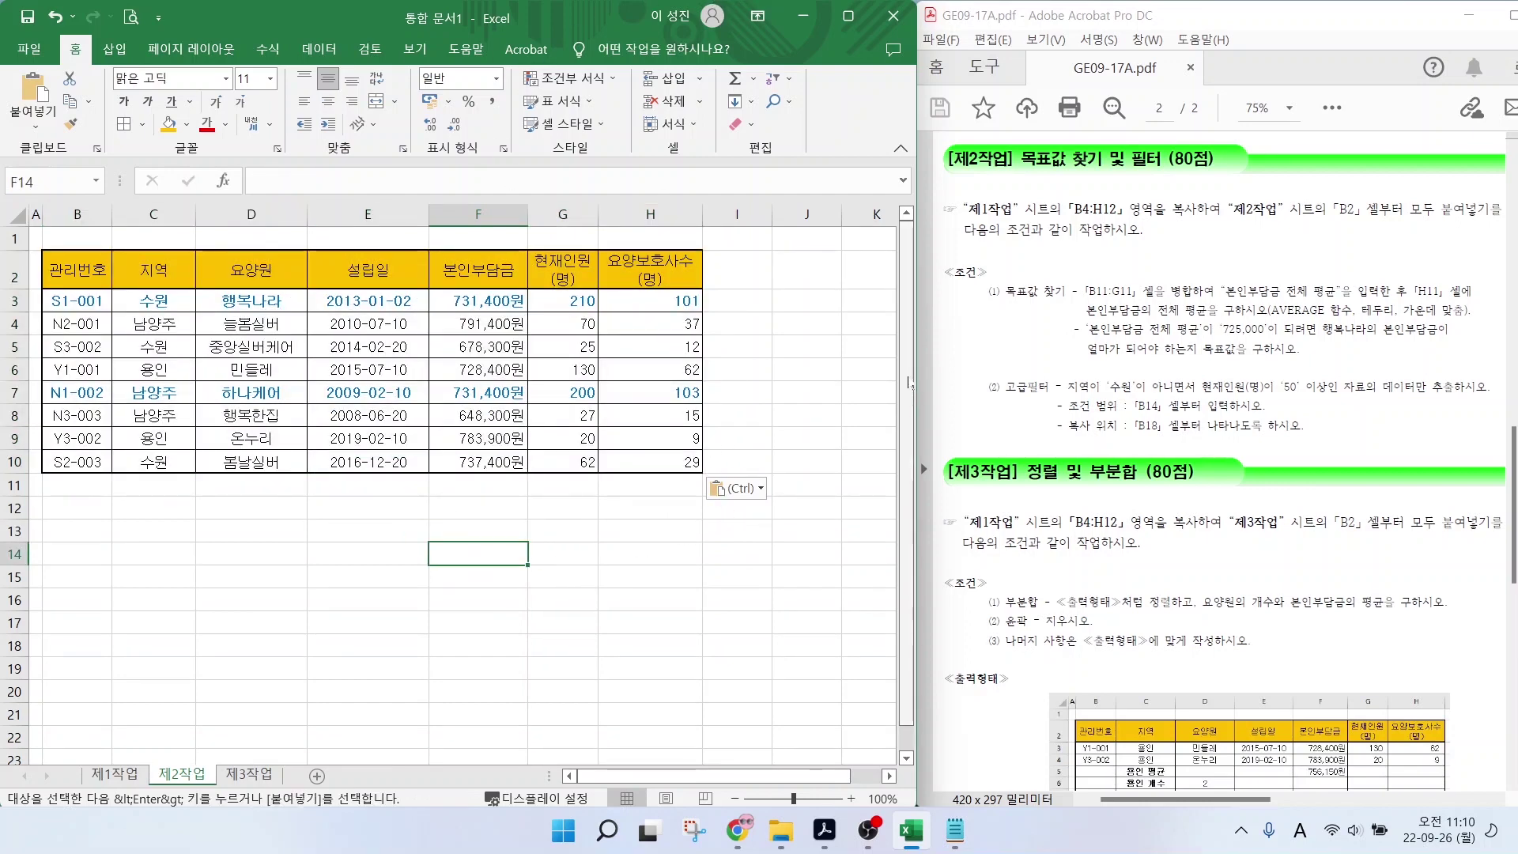
Merge and center B11:G11 on the 제2작업 sheet and enter the label 본인부담금 전체 평균.
left_click_drag(1082, 301, 1142, 301)
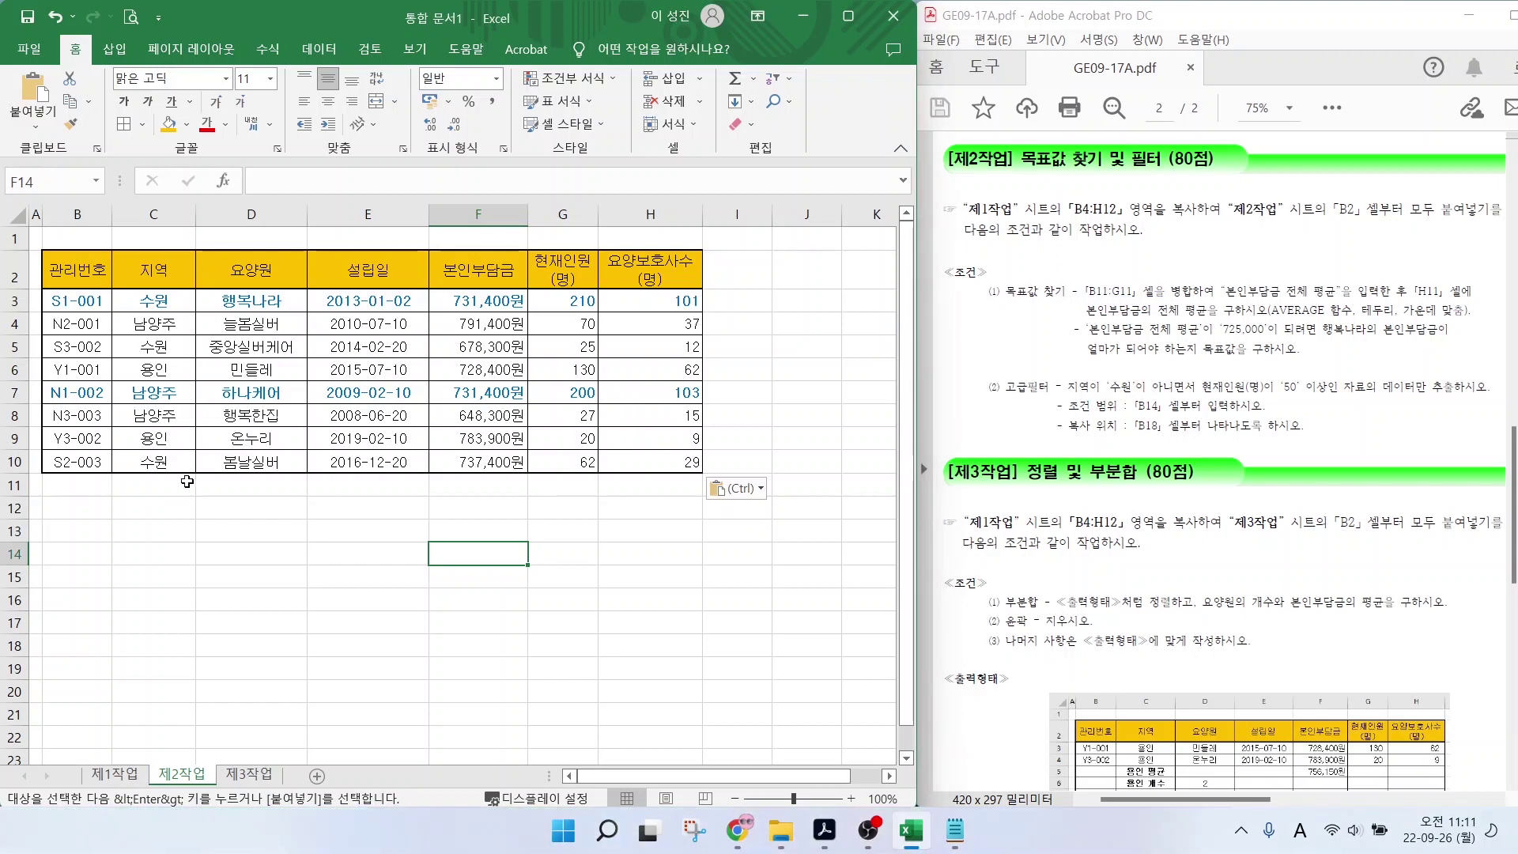
left_click_drag(79, 485, 545, 488)
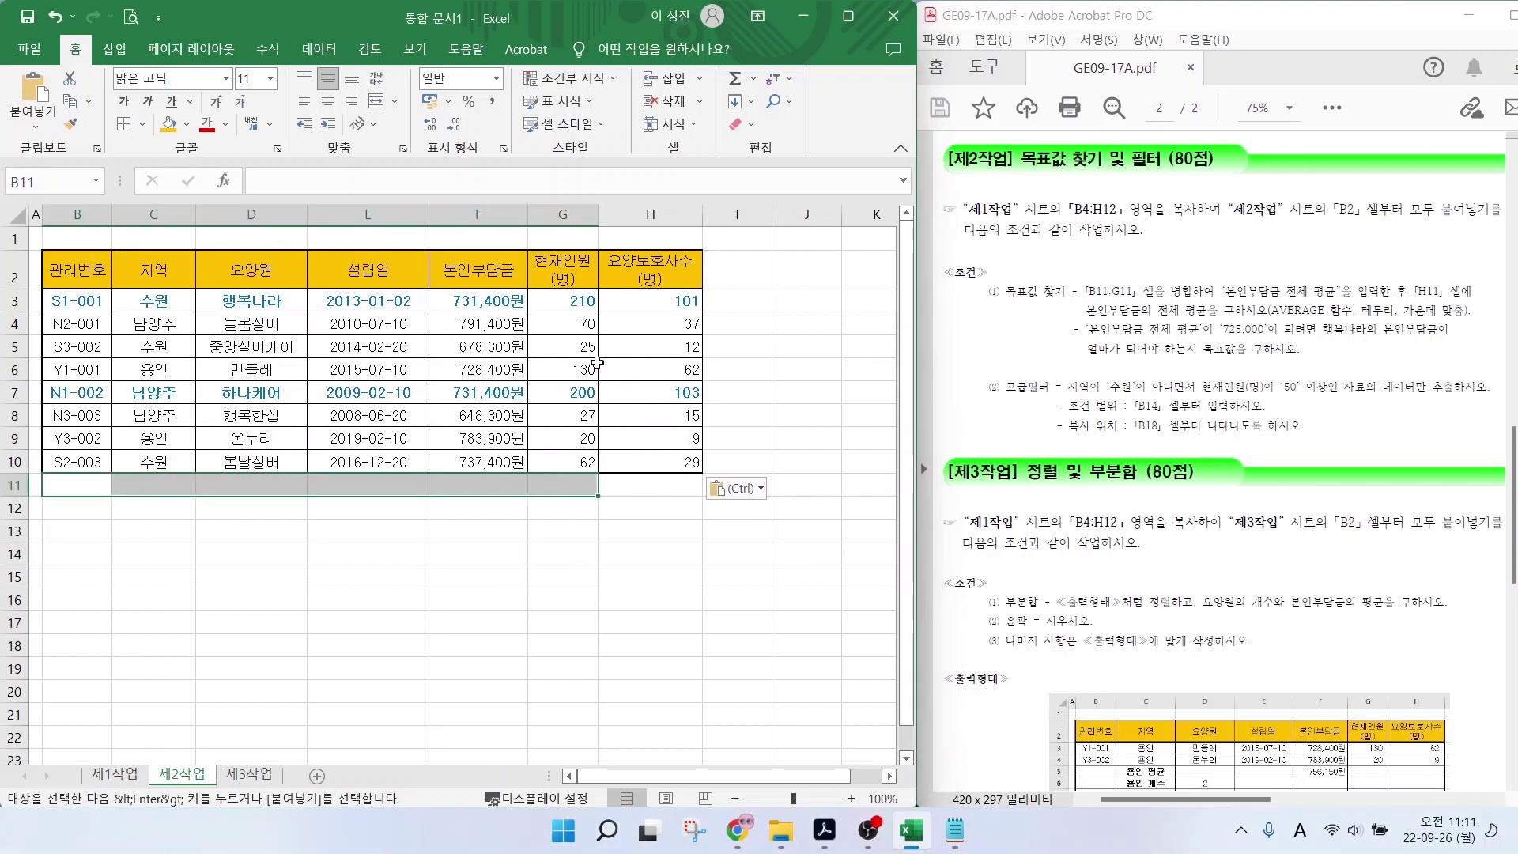
left_click(376, 101)
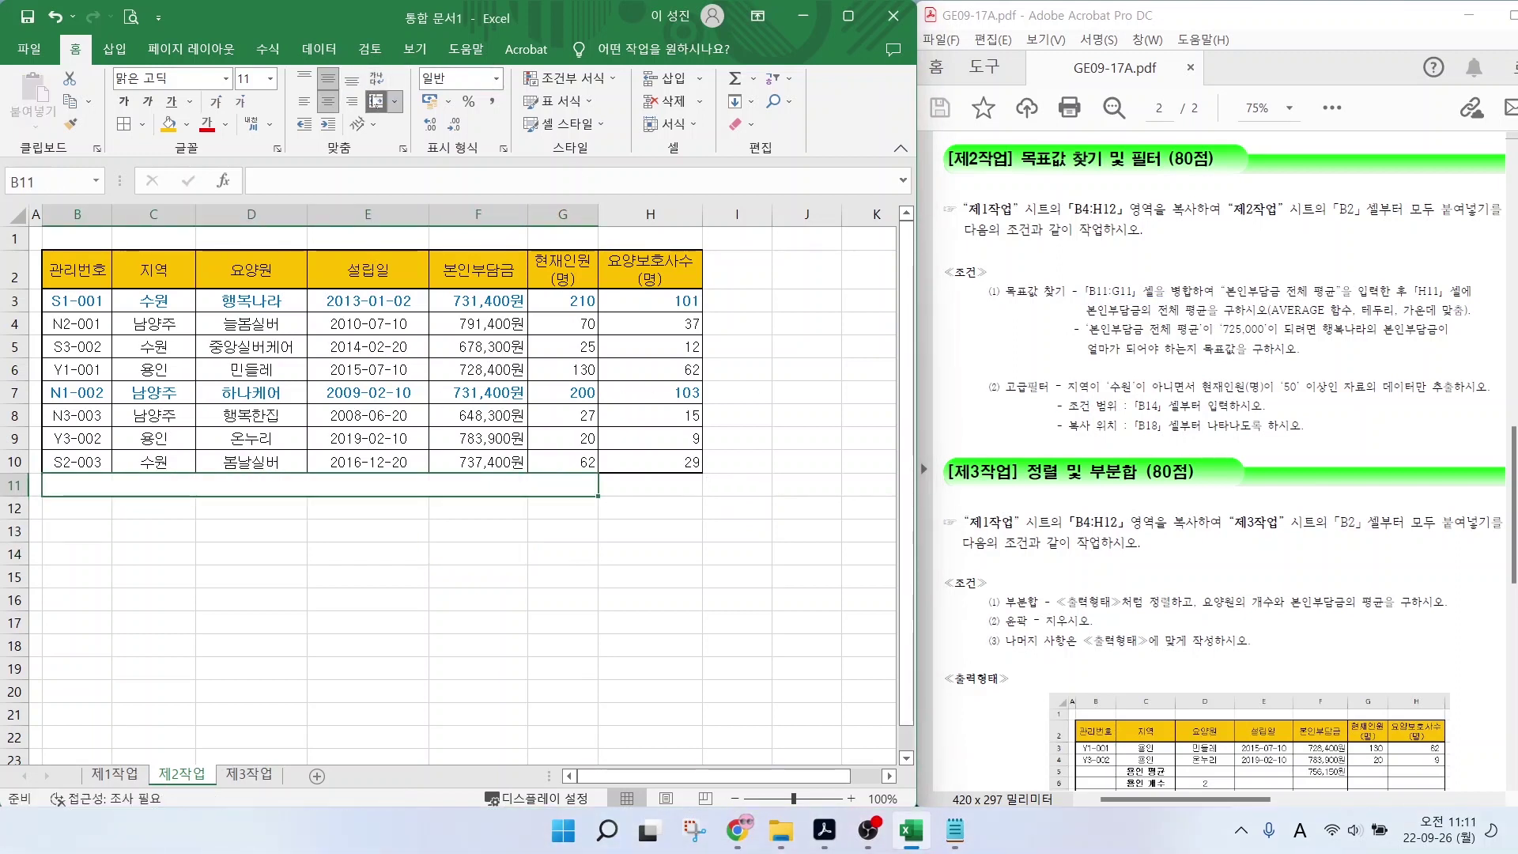
key("Hangul")
type("본인부담금 전체 평균")
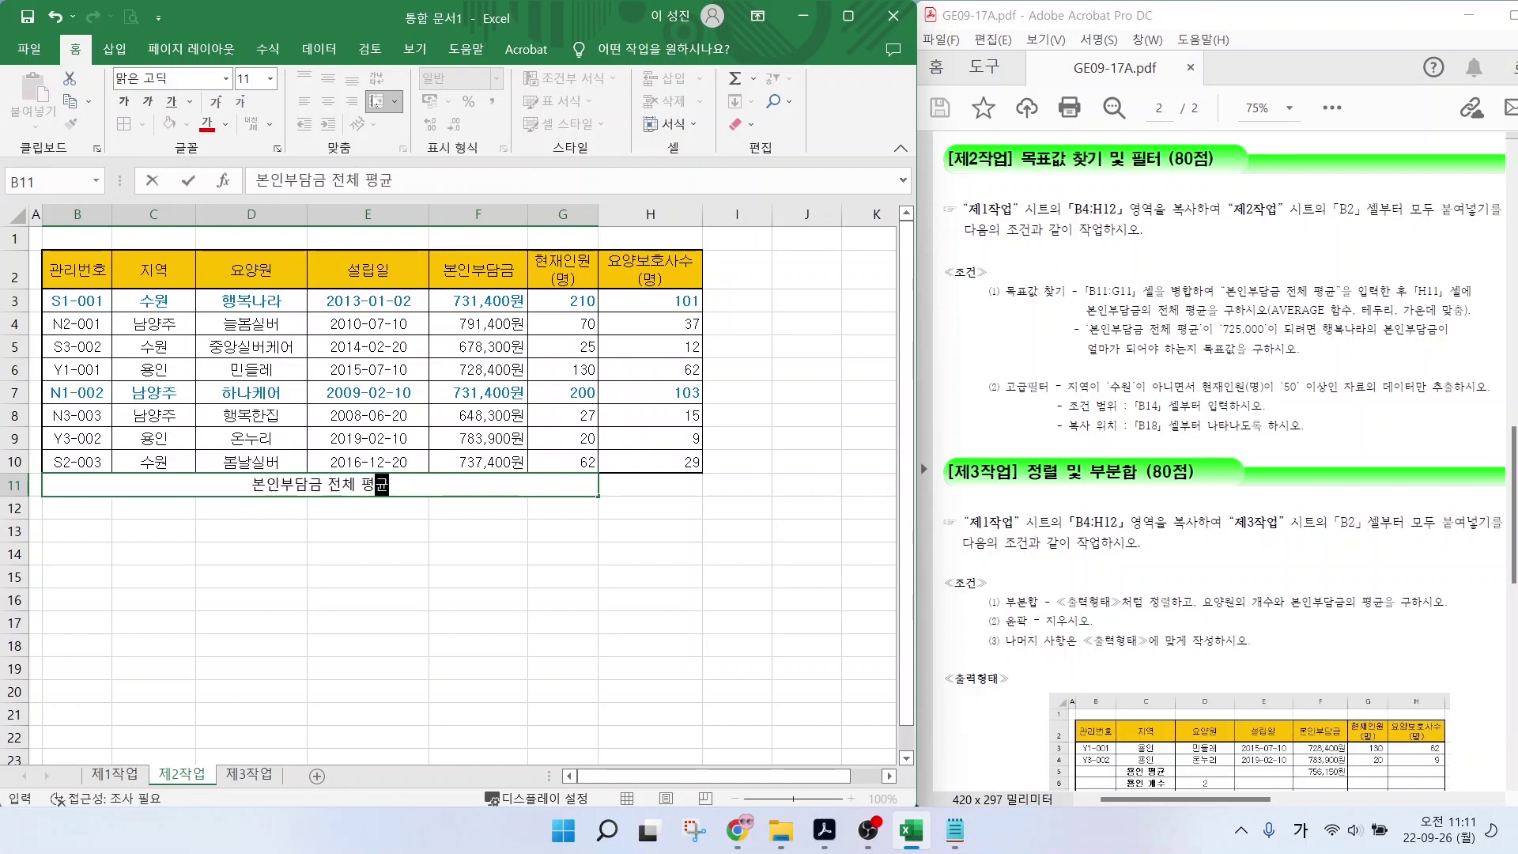
key("Return")
Calculate the overall 본인부담금 average in H11 with AVERAGE over F3:F10, as the PDF instructs.
left_click_drag(1405, 274, 1459, 297)
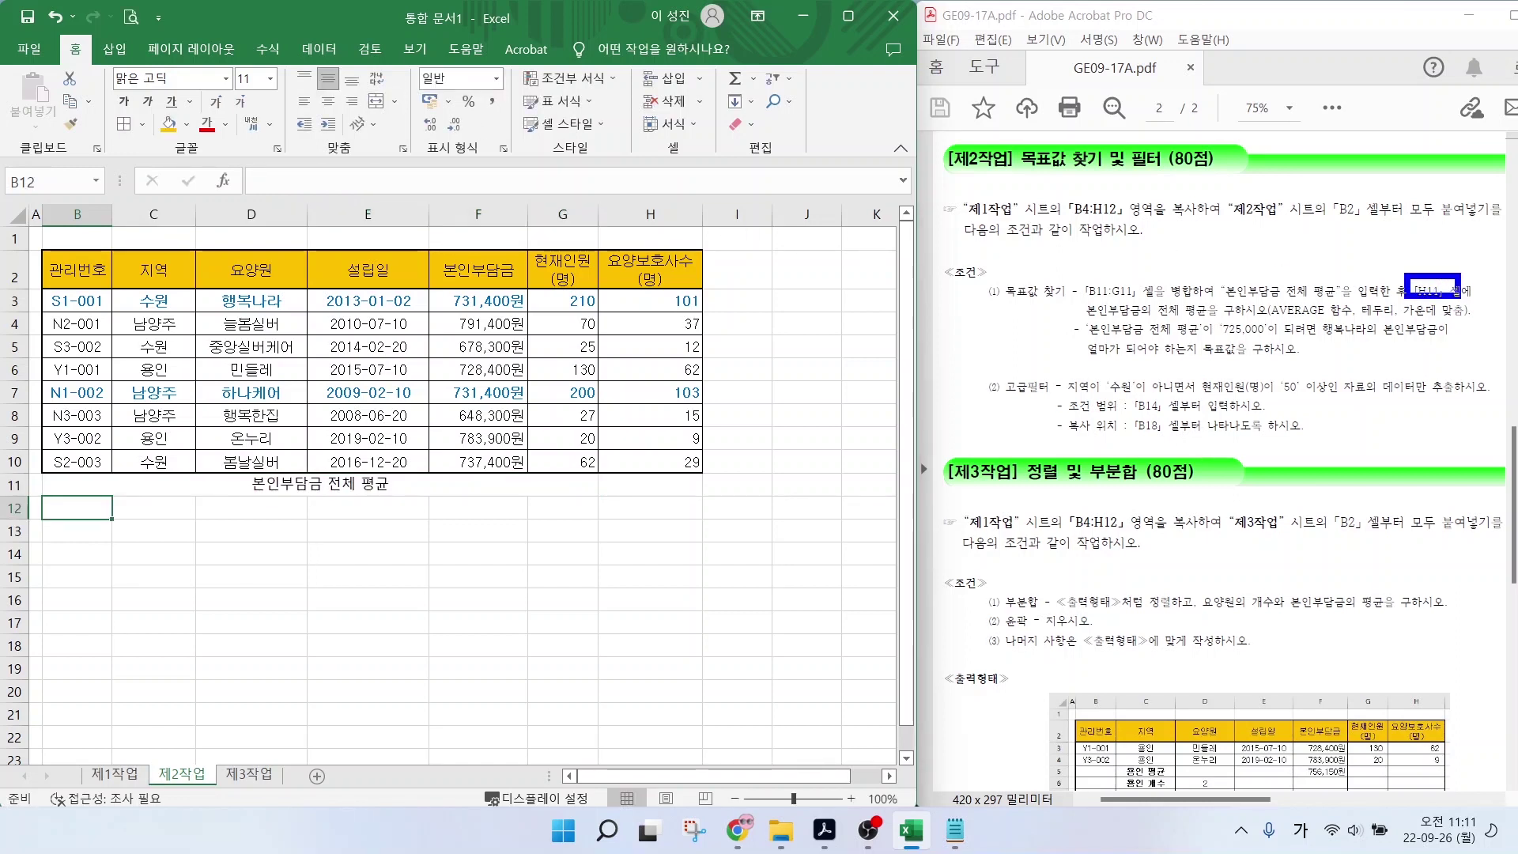
left_click_drag(1127, 319, 1368, 321)
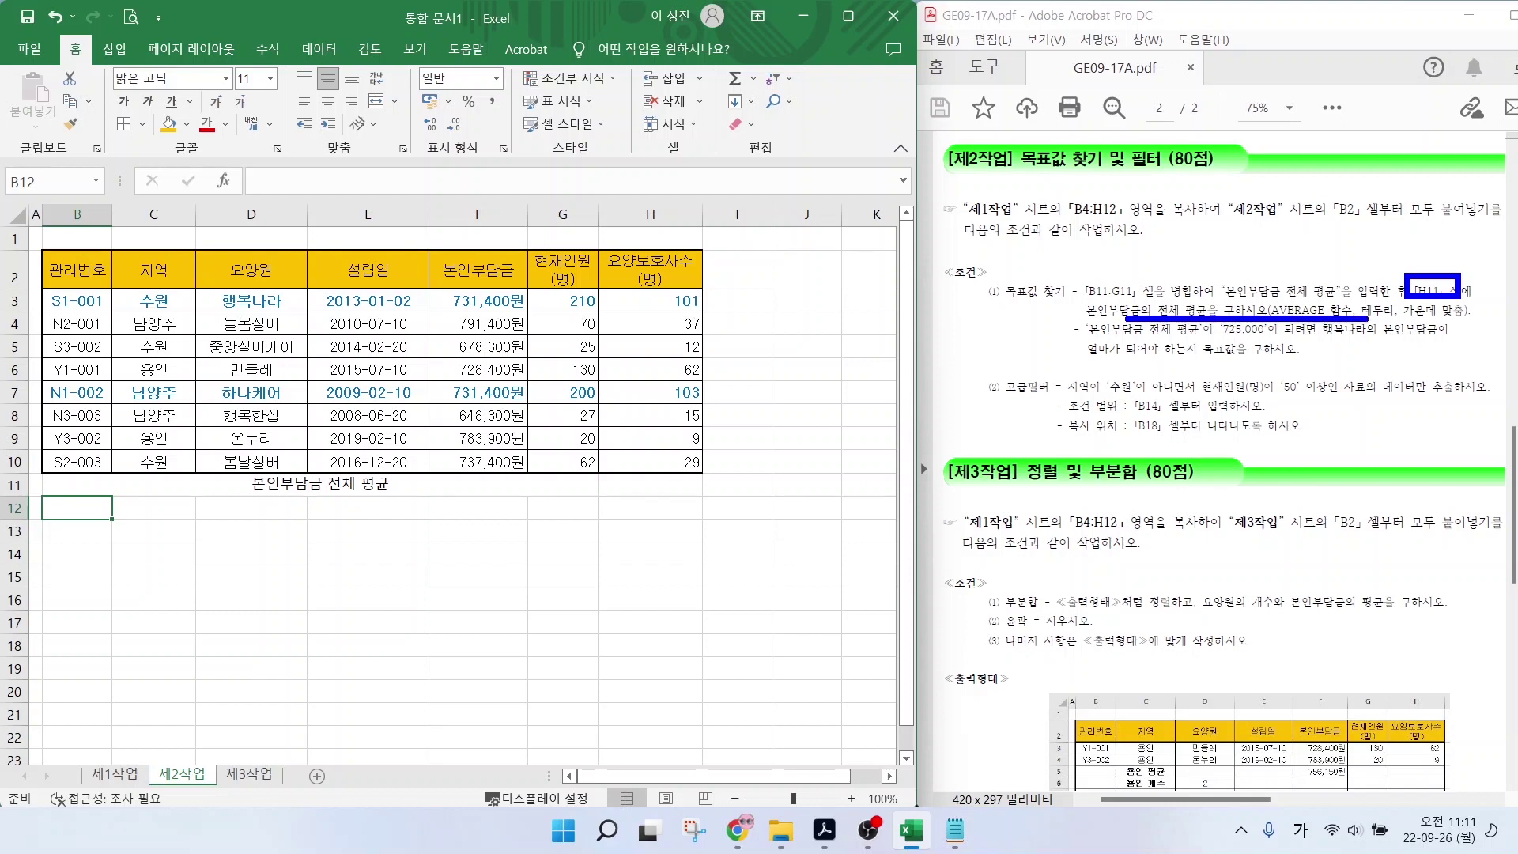
key("Escape")
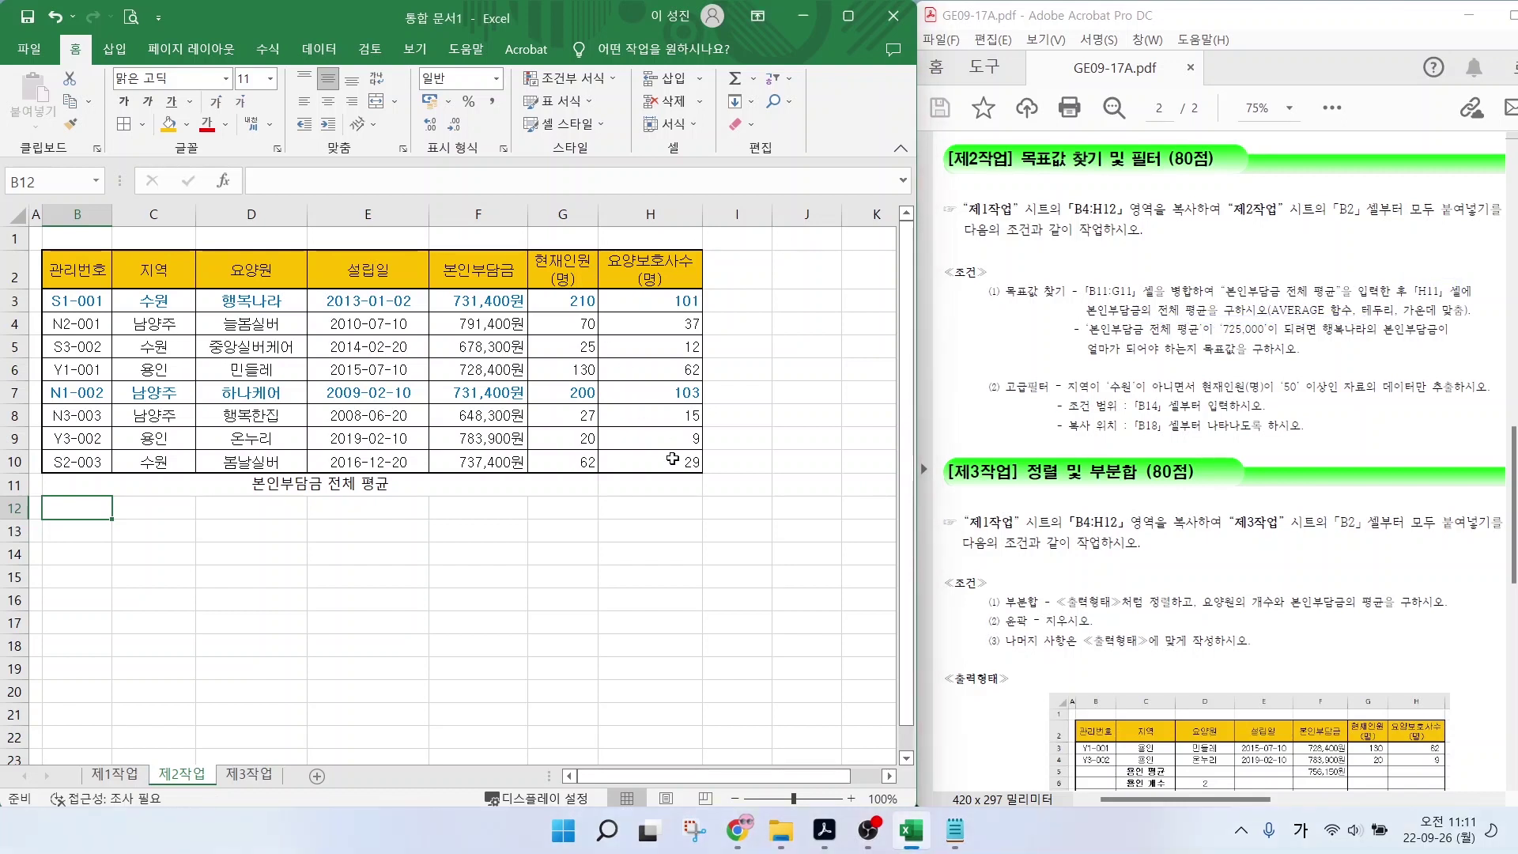
left_click(641, 484)
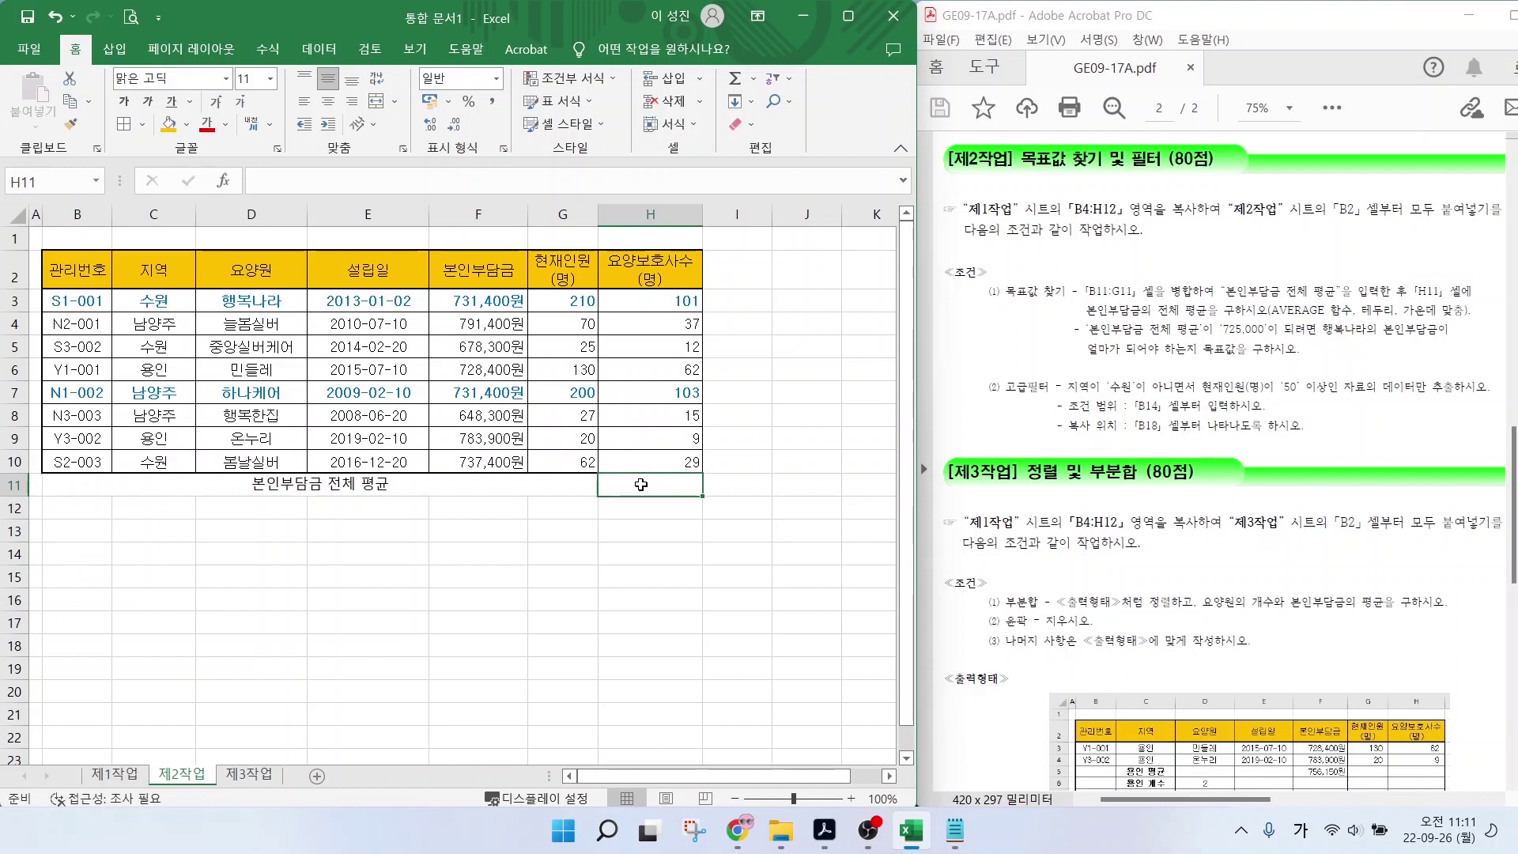
type("=")
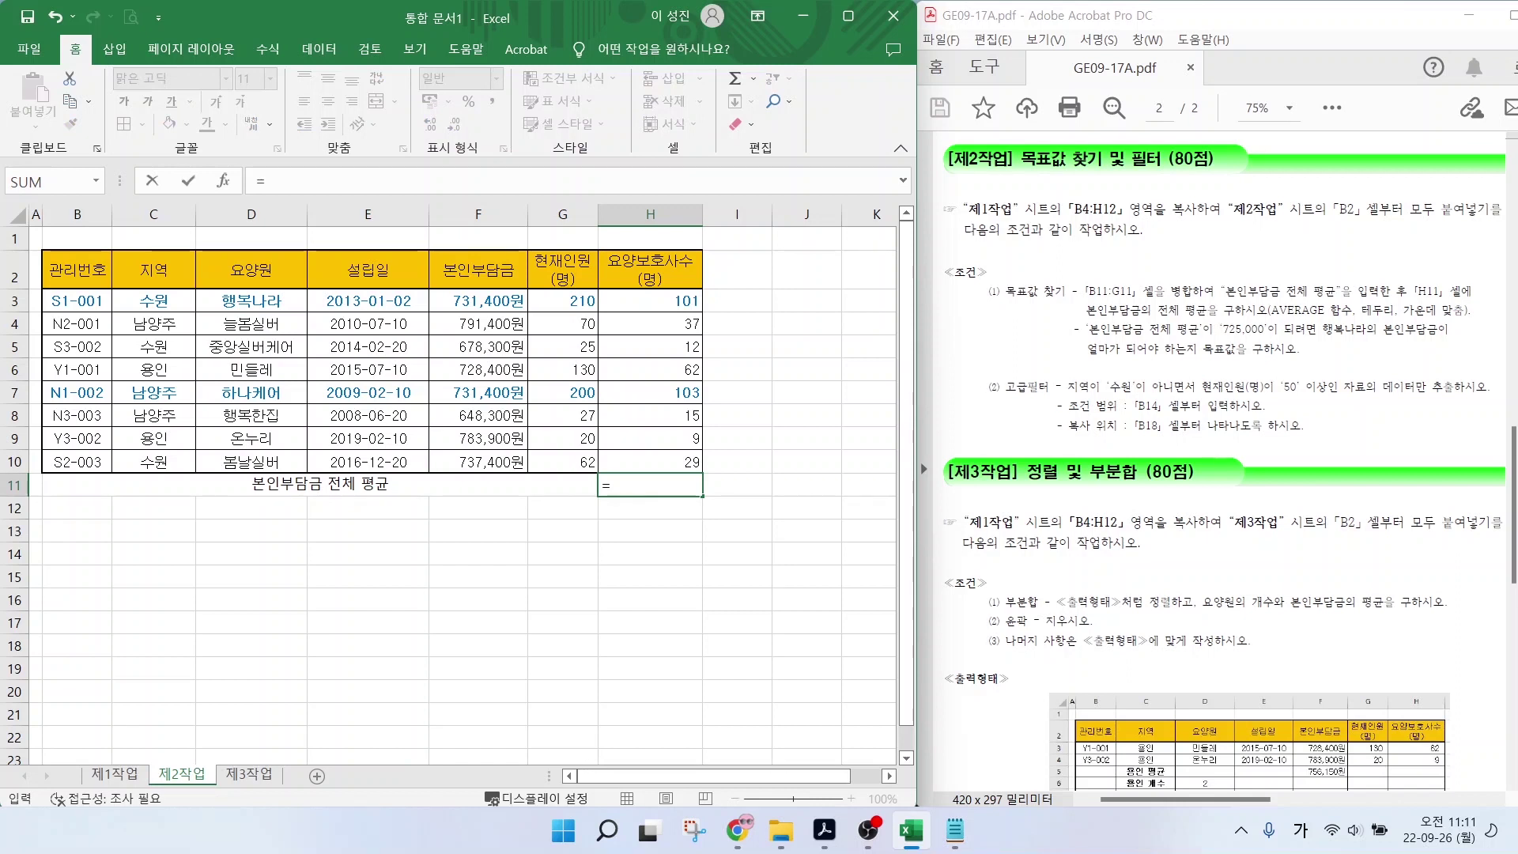
key("Hangul")
type("AV")
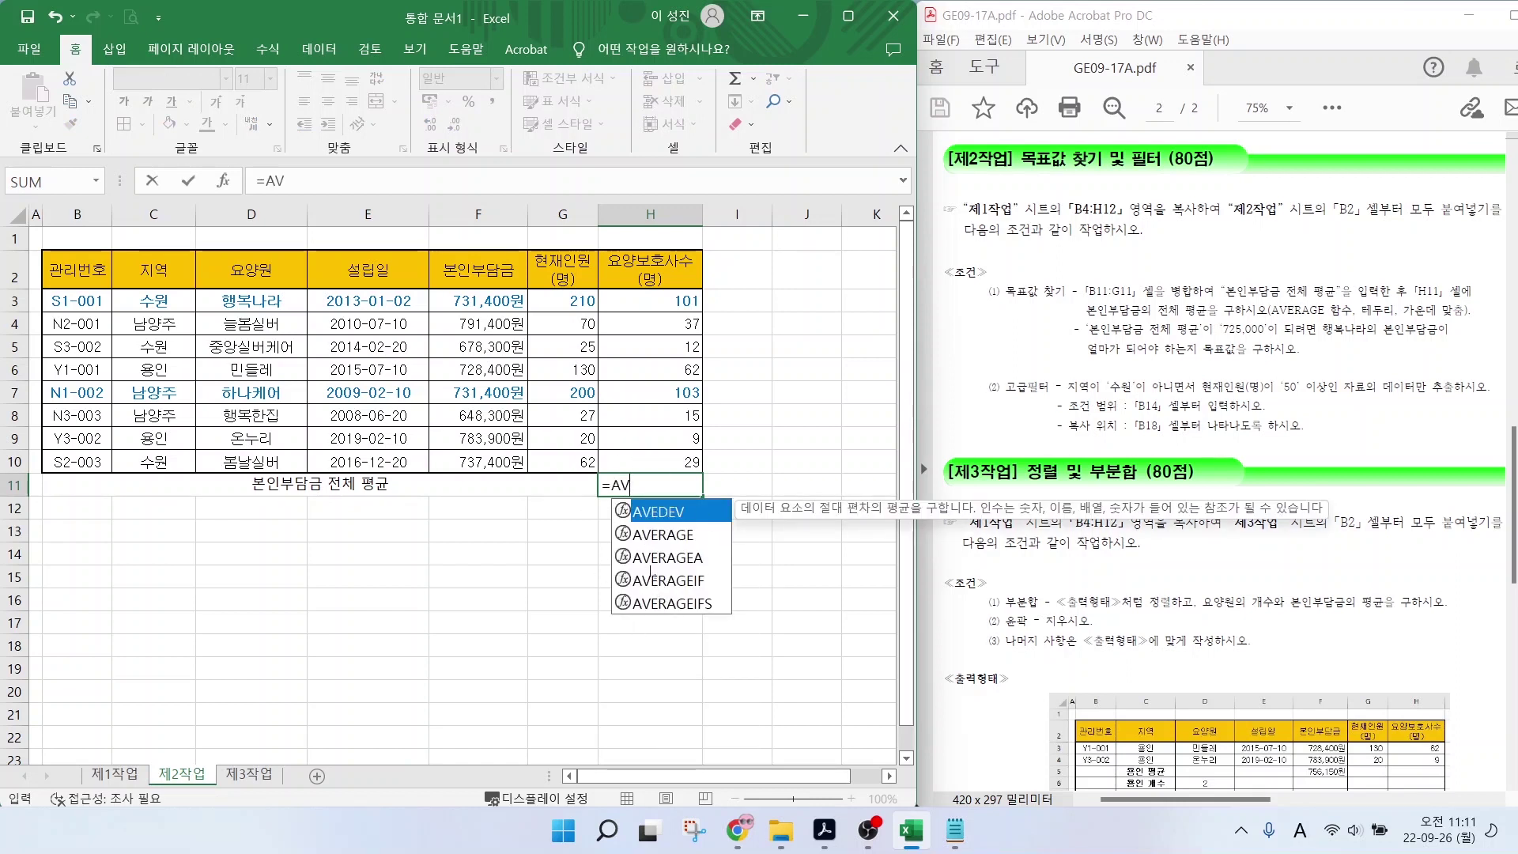
left_click(670, 533)
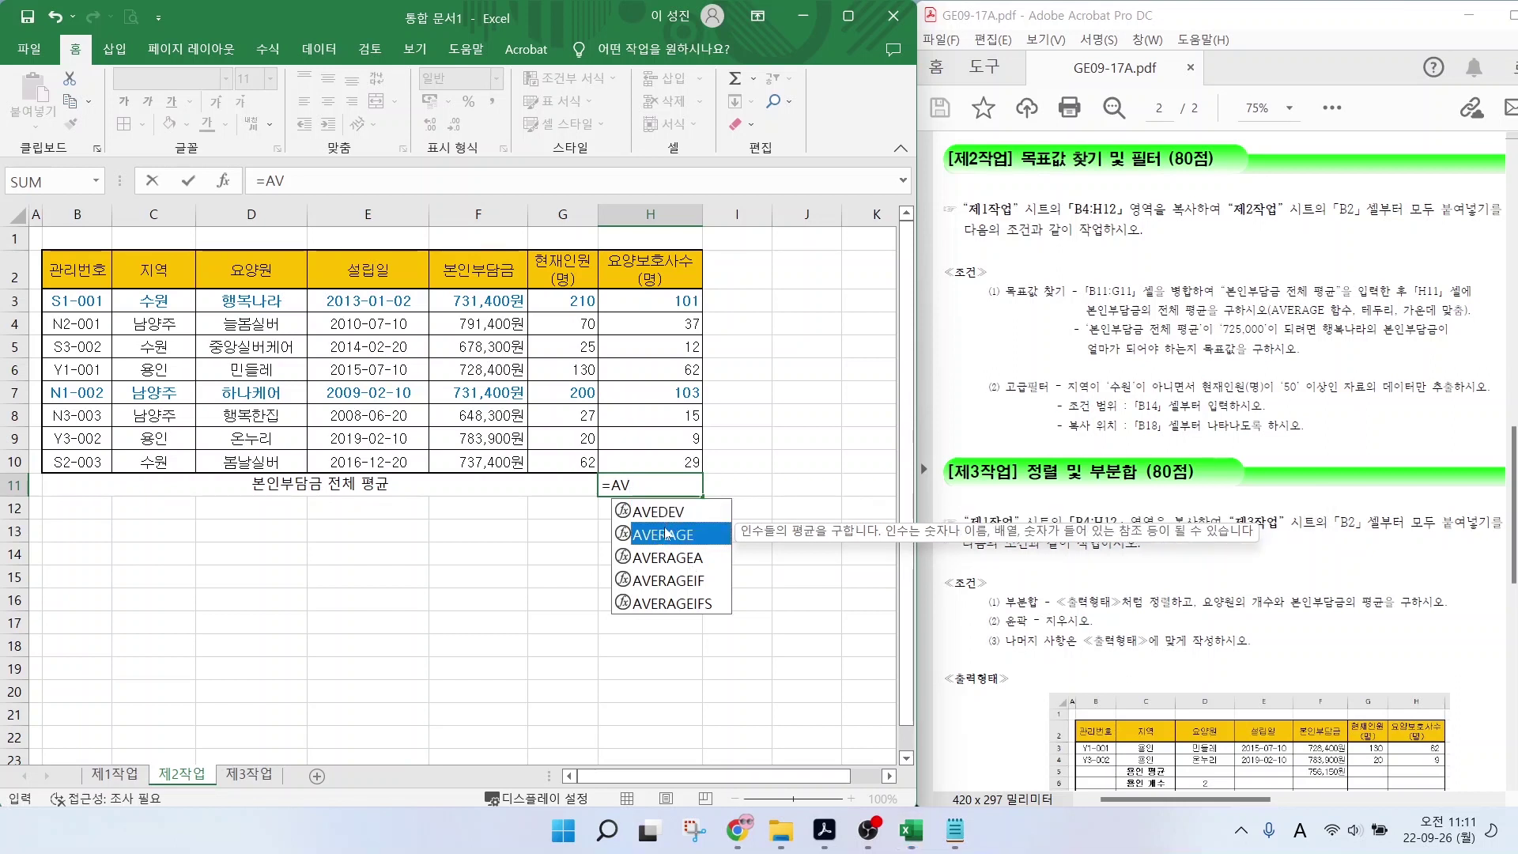
double_click(666, 535)
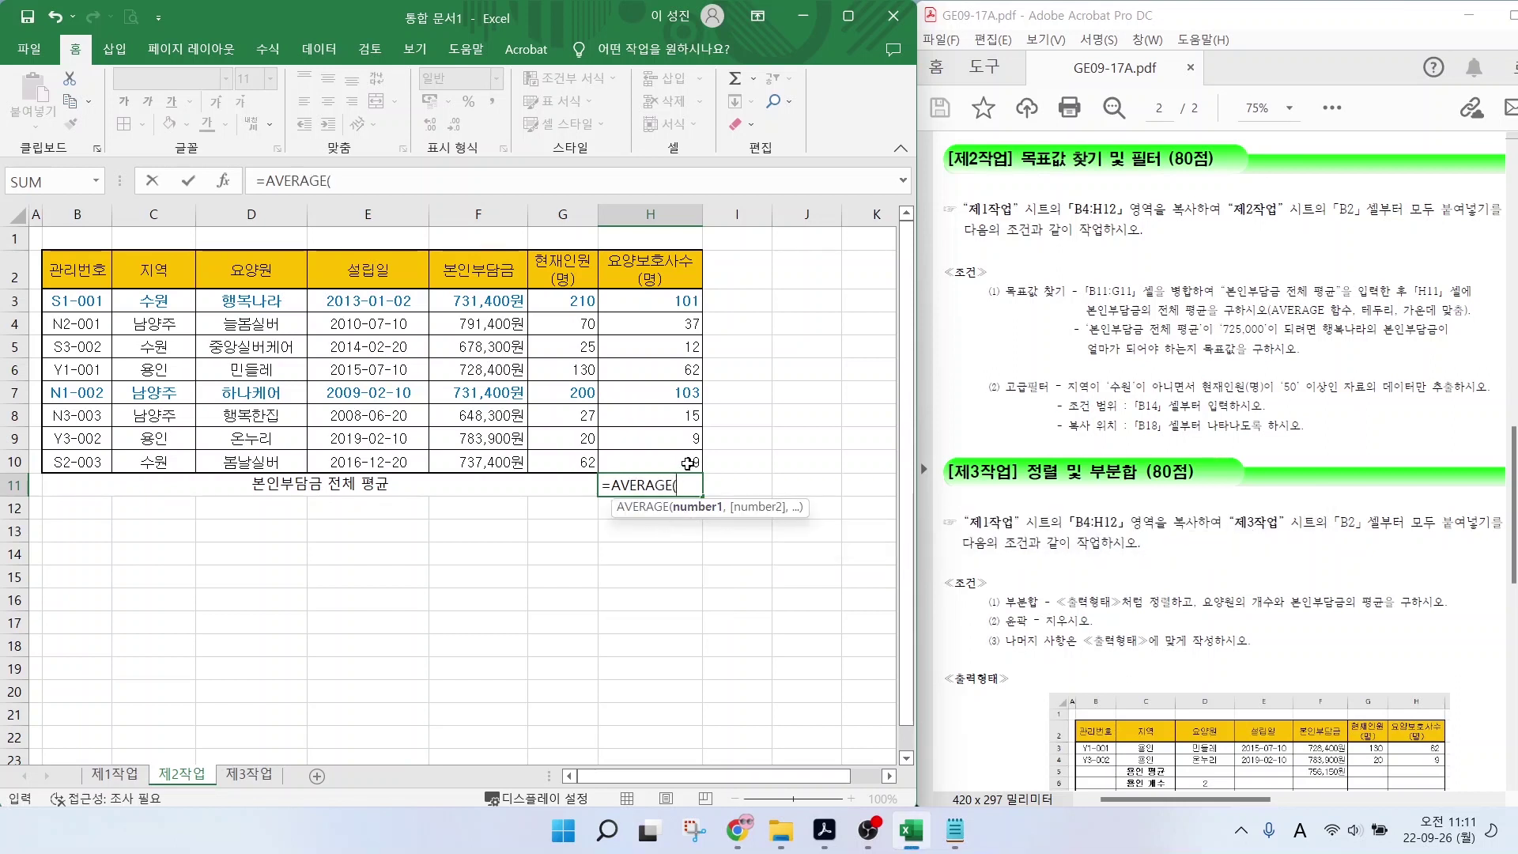
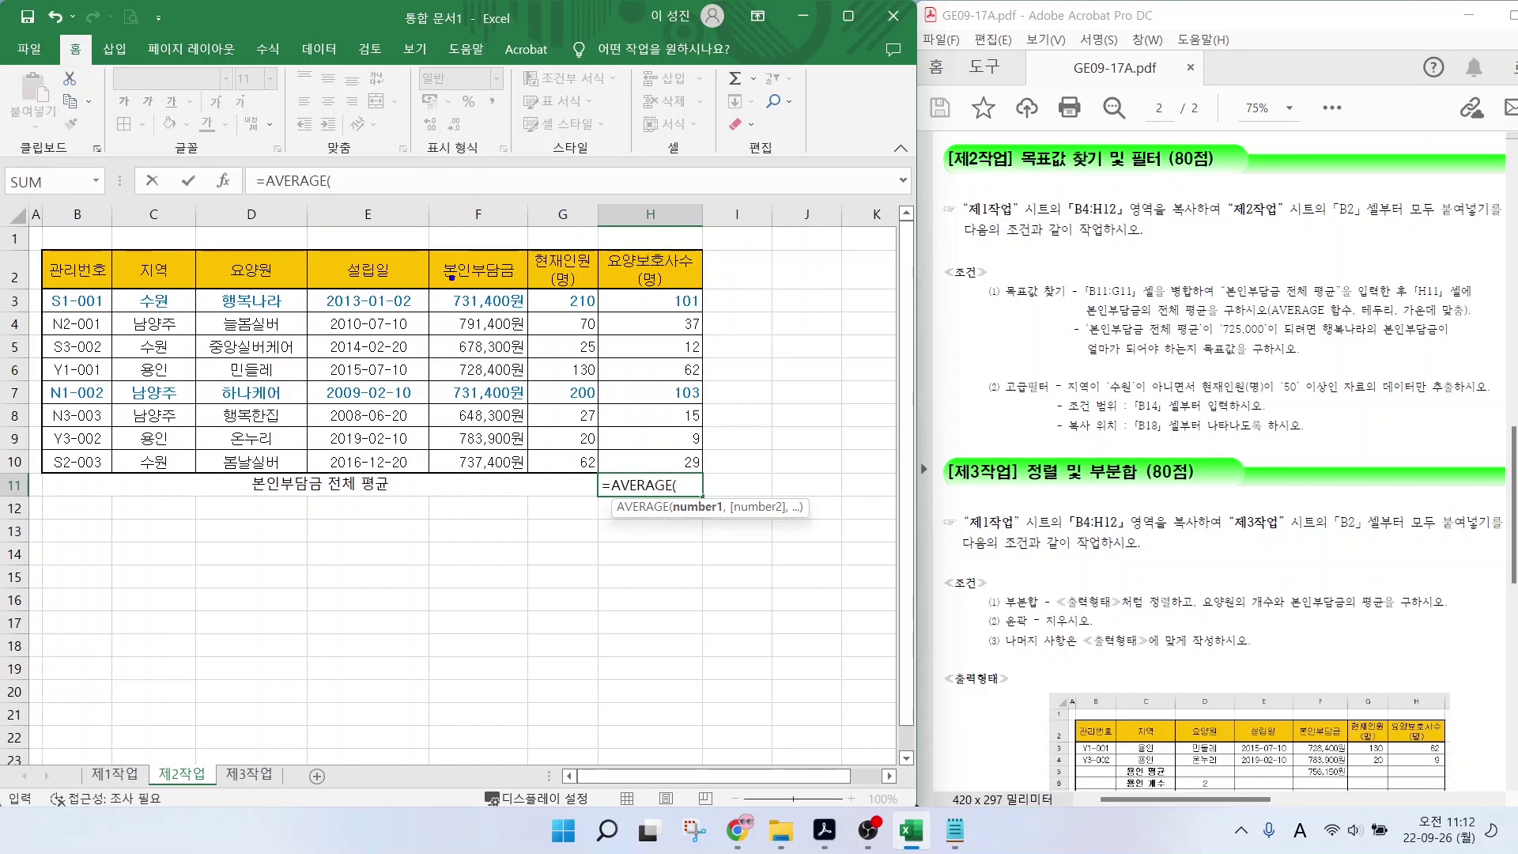
mouse_move(431, 272)
left_mouse_down()
mouse_move(531, 412)
mouse_move(535, 478)
left_mouse_up()
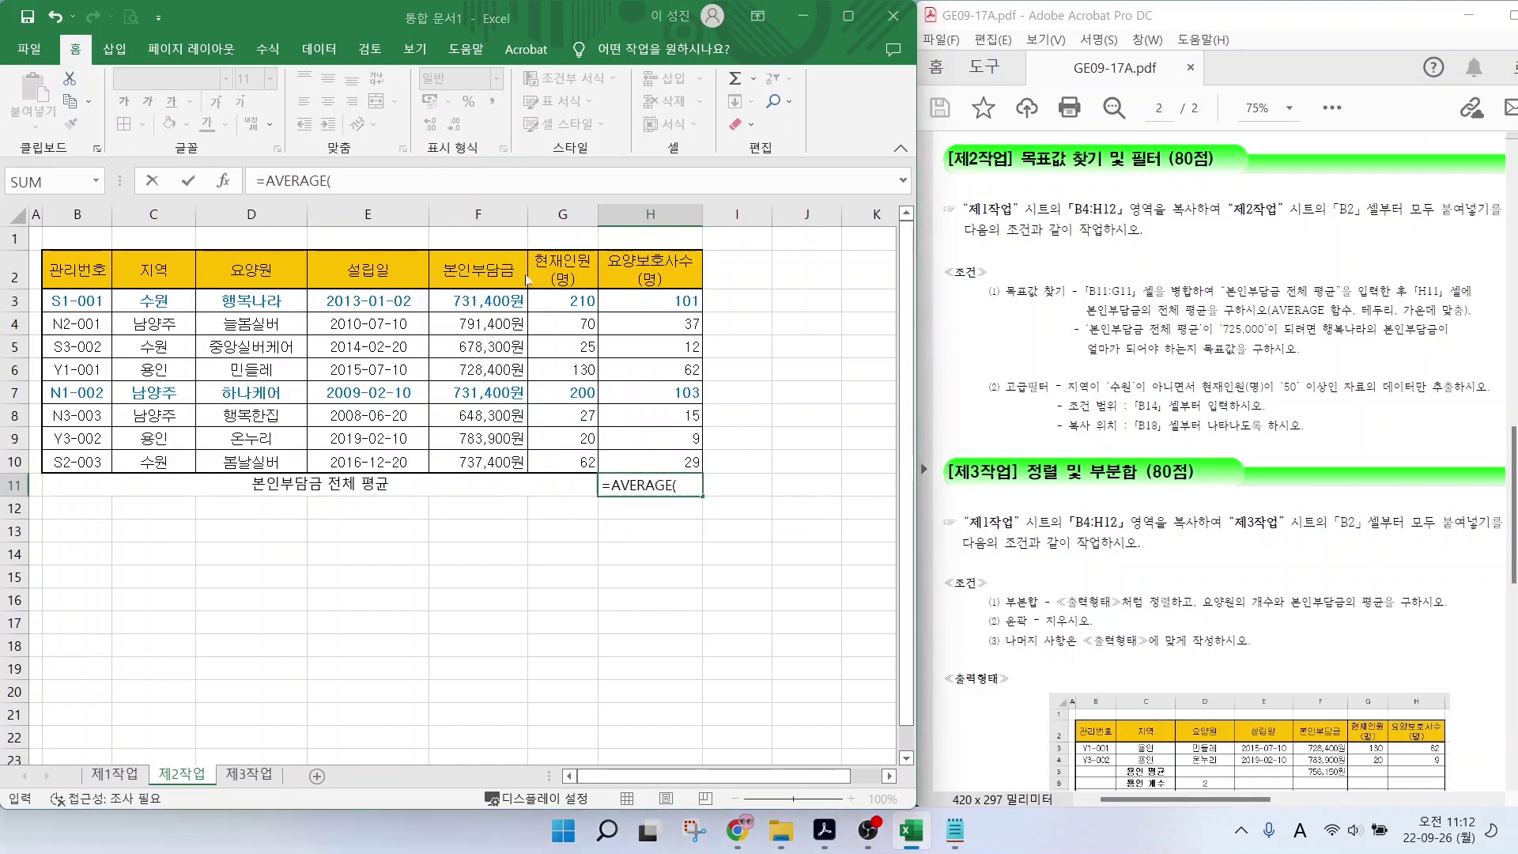
left_click_drag(474, 300, 485, 459)
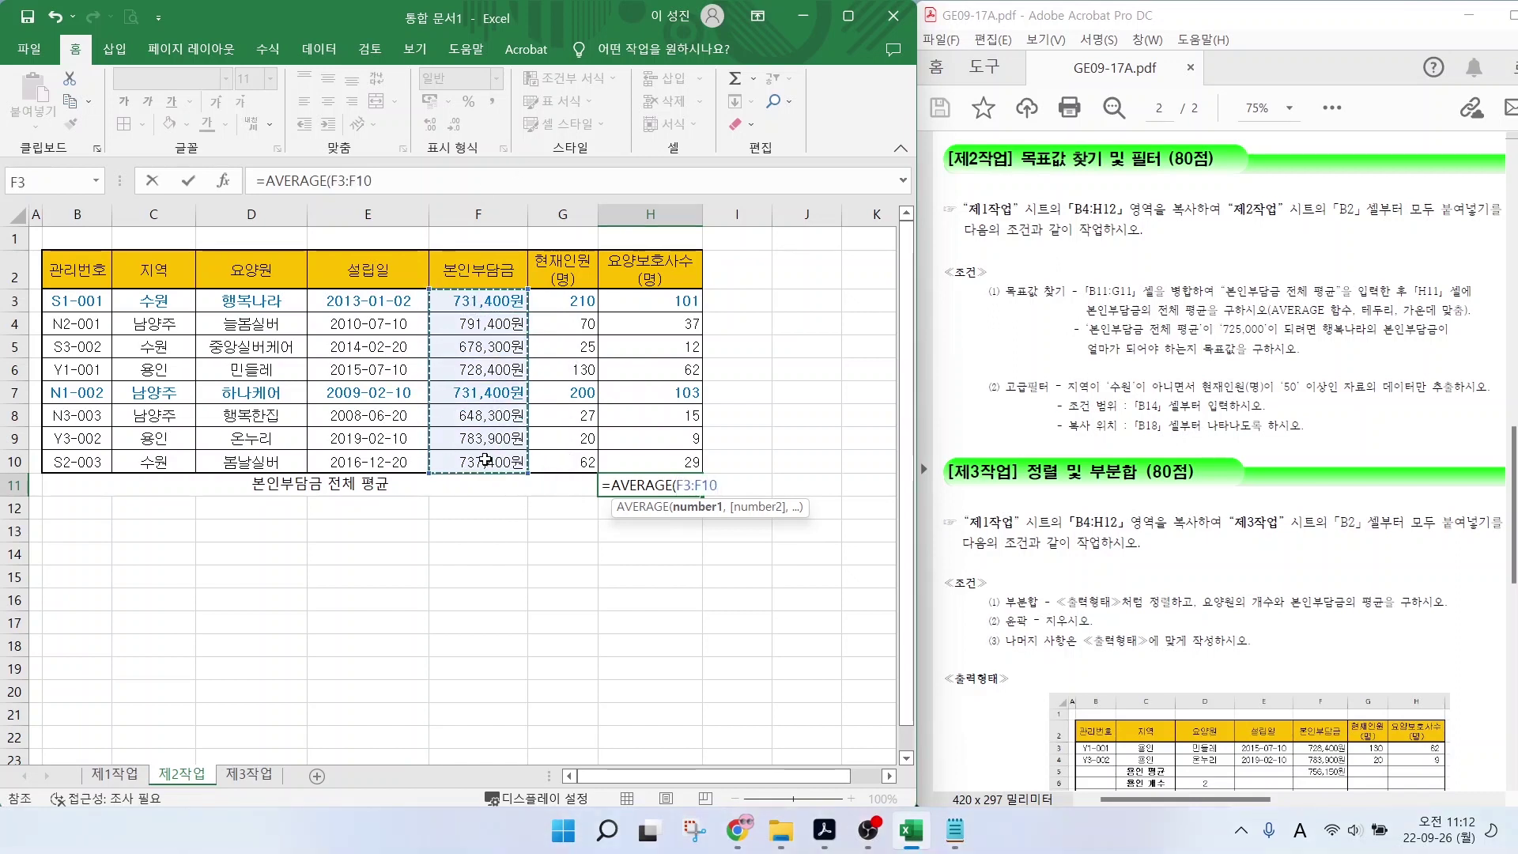
key("Return")
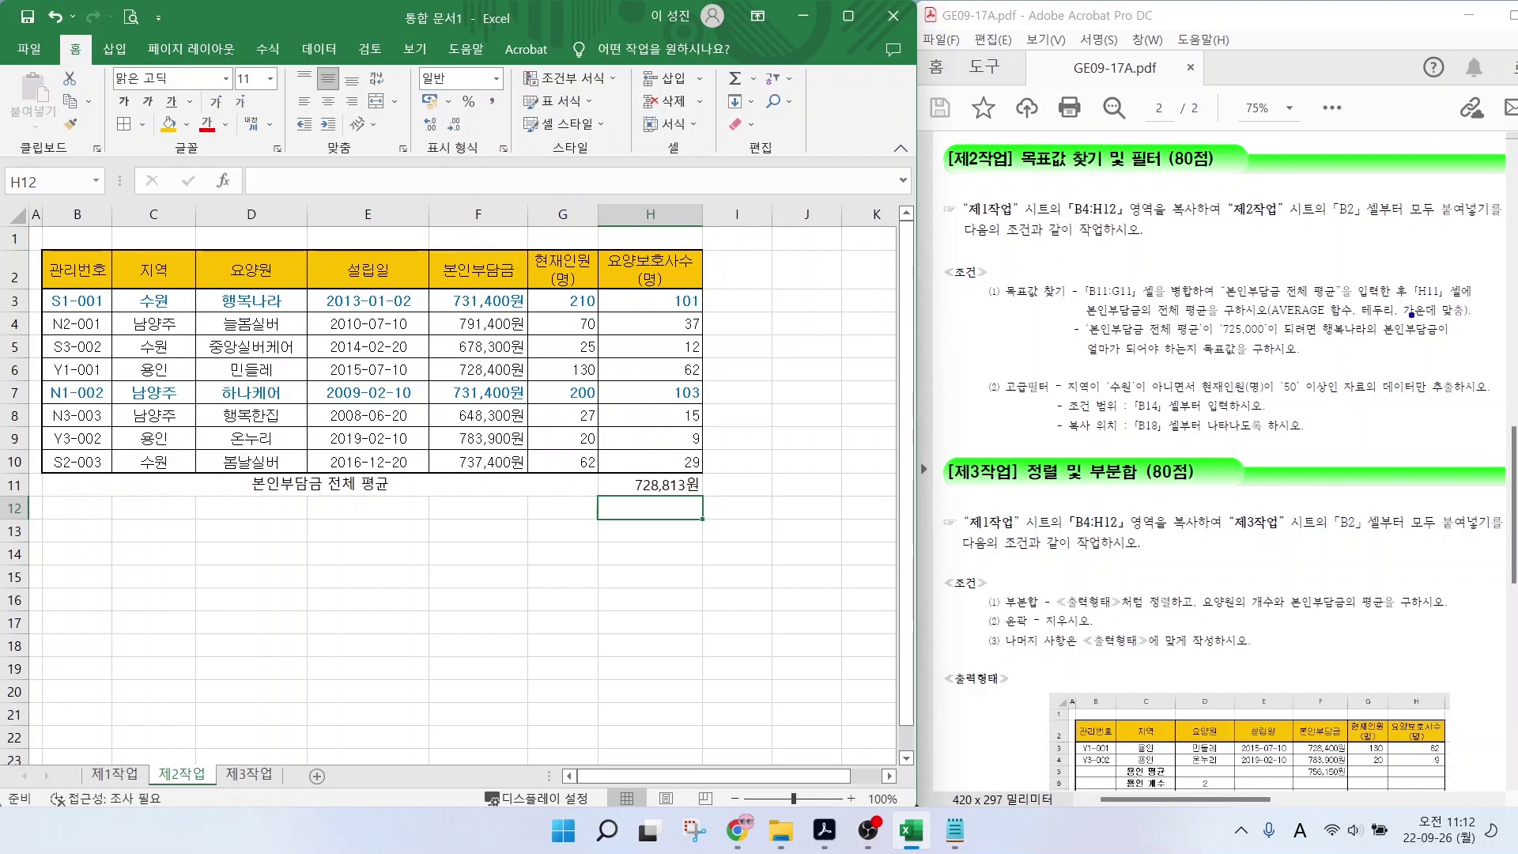
Apply all borders to B11:H11 and center the label and the average horizontally, as the PDF requires.
mouse_move(1379, 302)
left_mouse_down()
mouse_move(1425, 270)
mouse_move(1483, 265)
left_mouse_up()
key("Escape")
left_click_drag(495, 480, 650, 483)
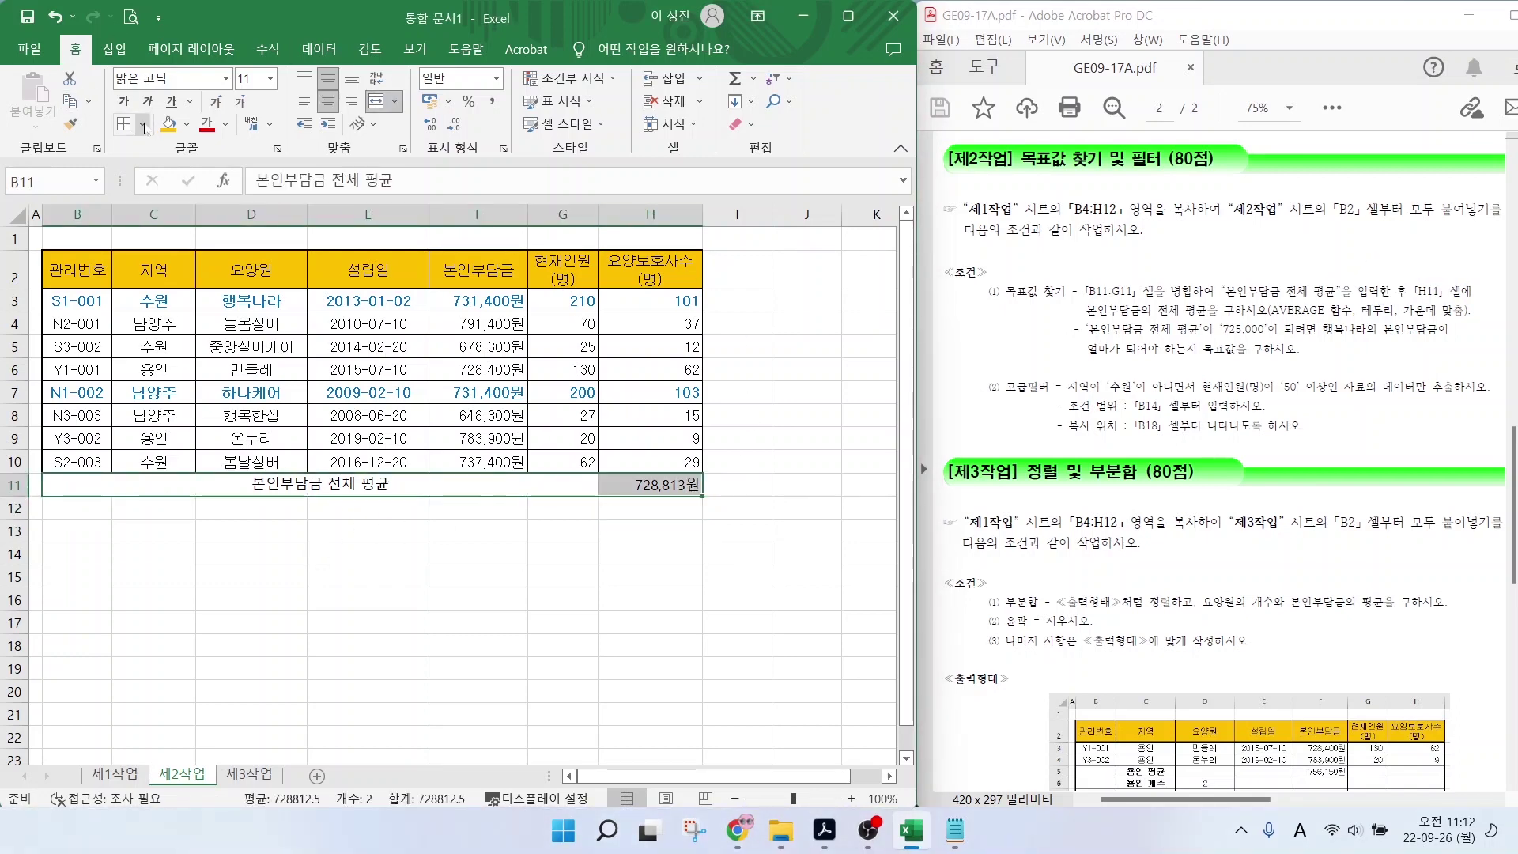
left_click(144, 125)
left_click(186, 297)
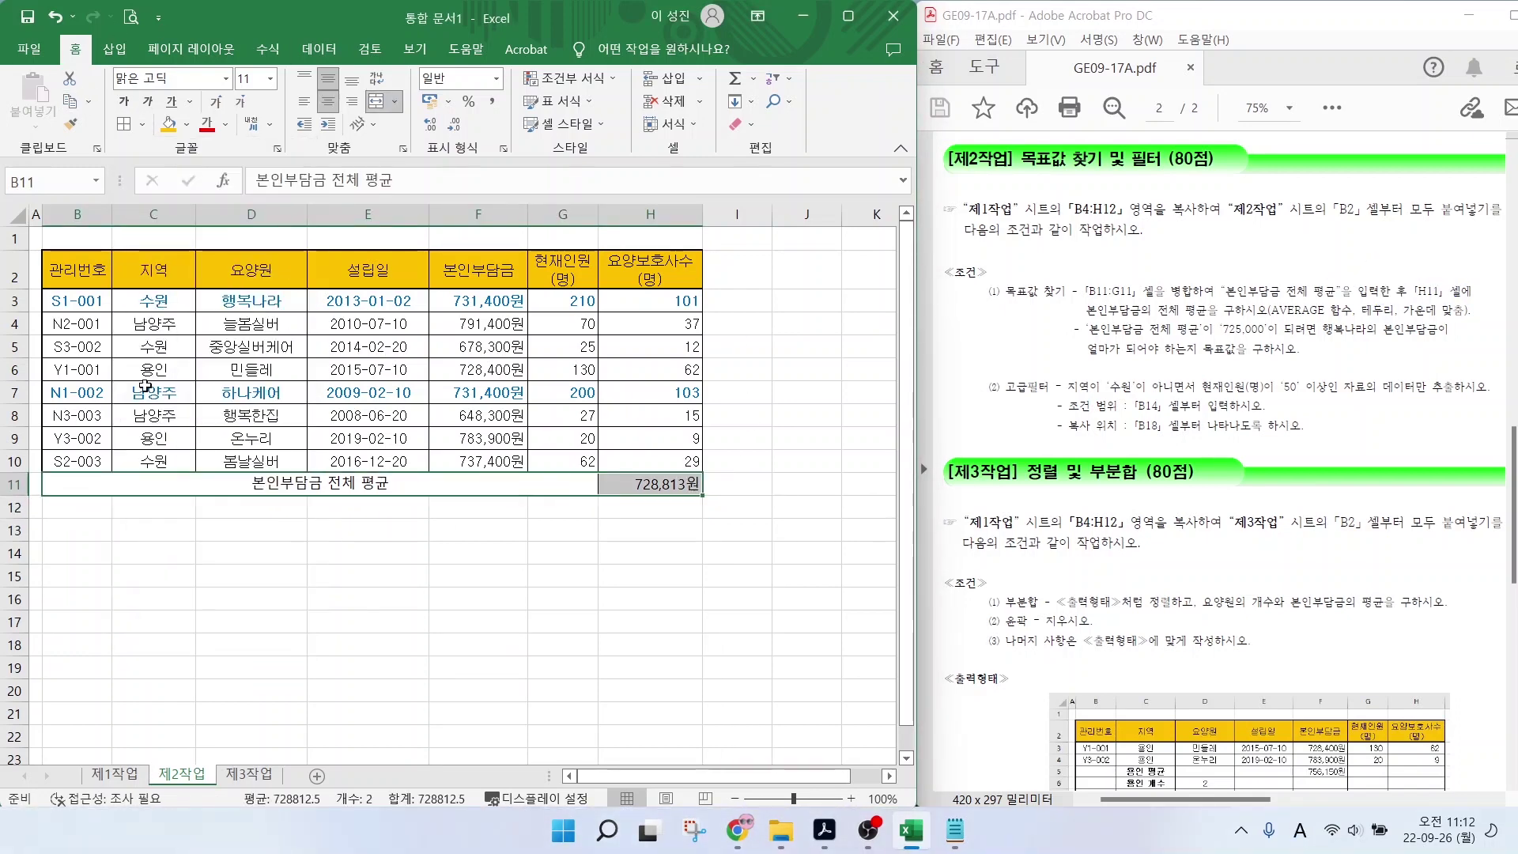
left_click(328, 102)
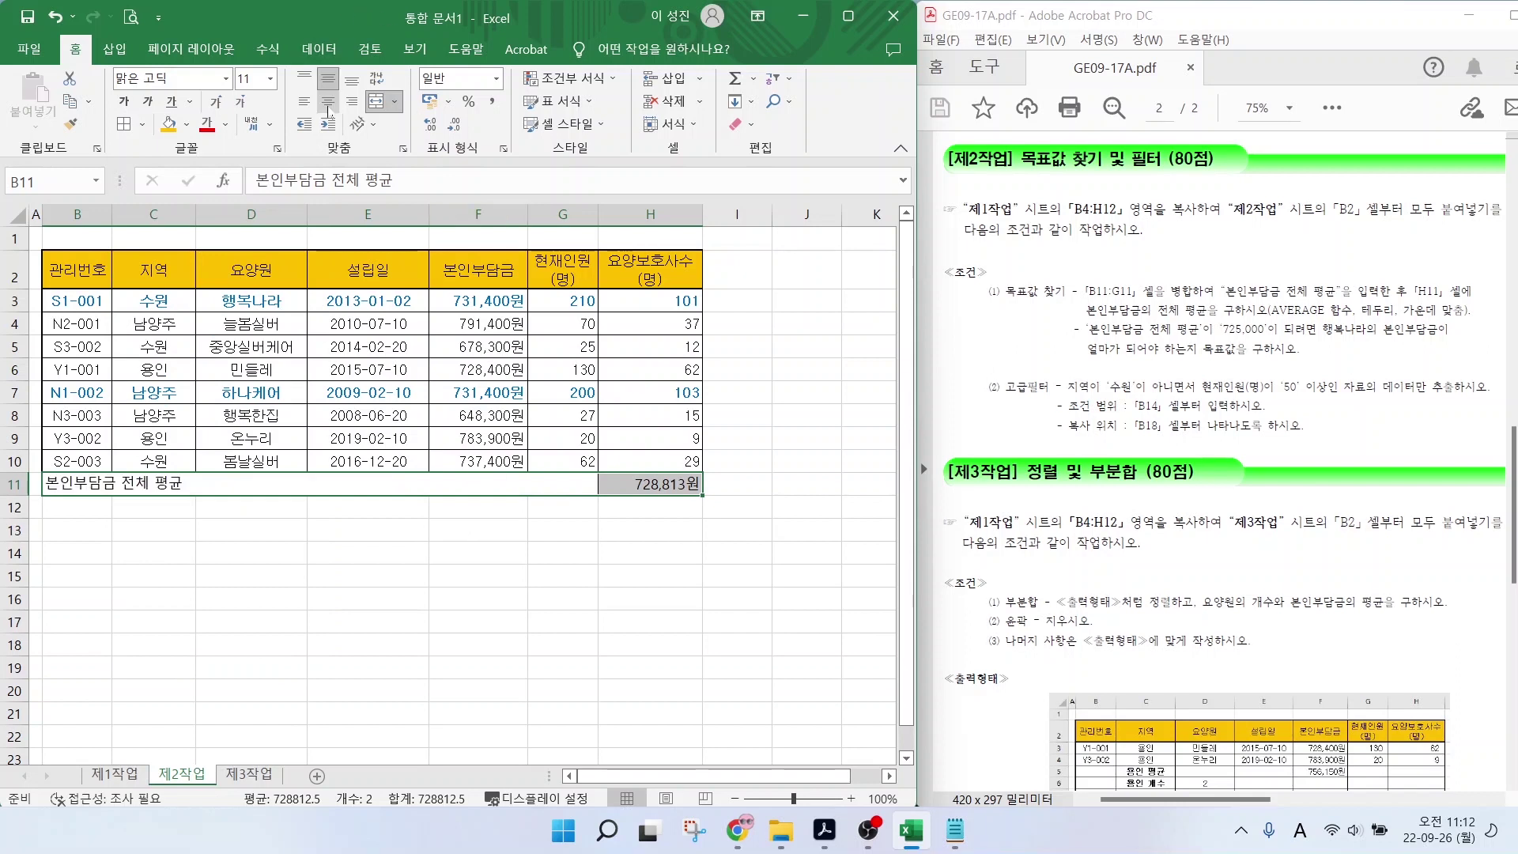
left_click(328, 101)
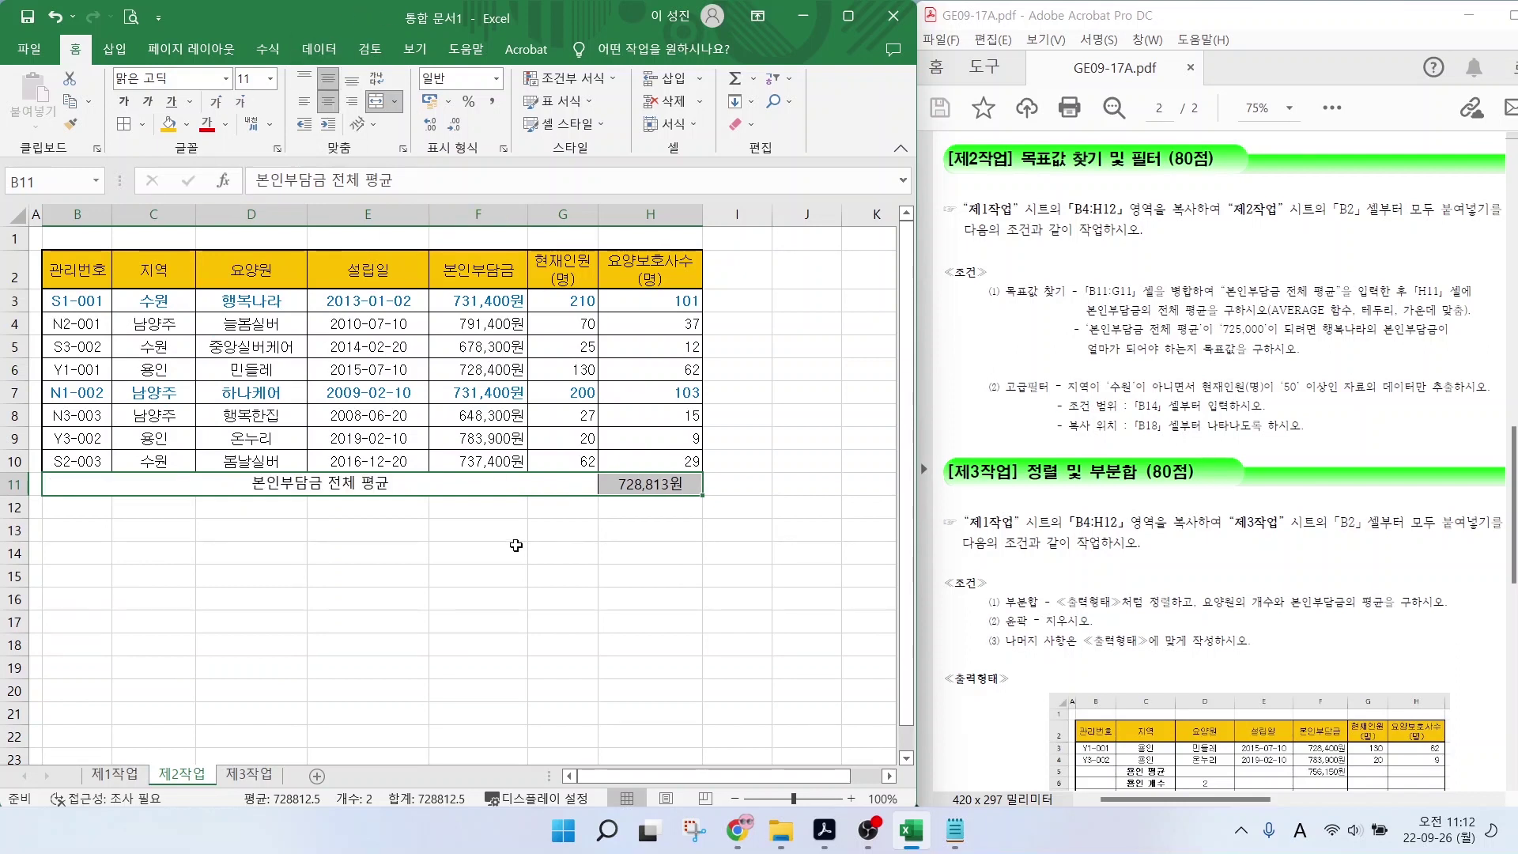
left_click(532, 593)
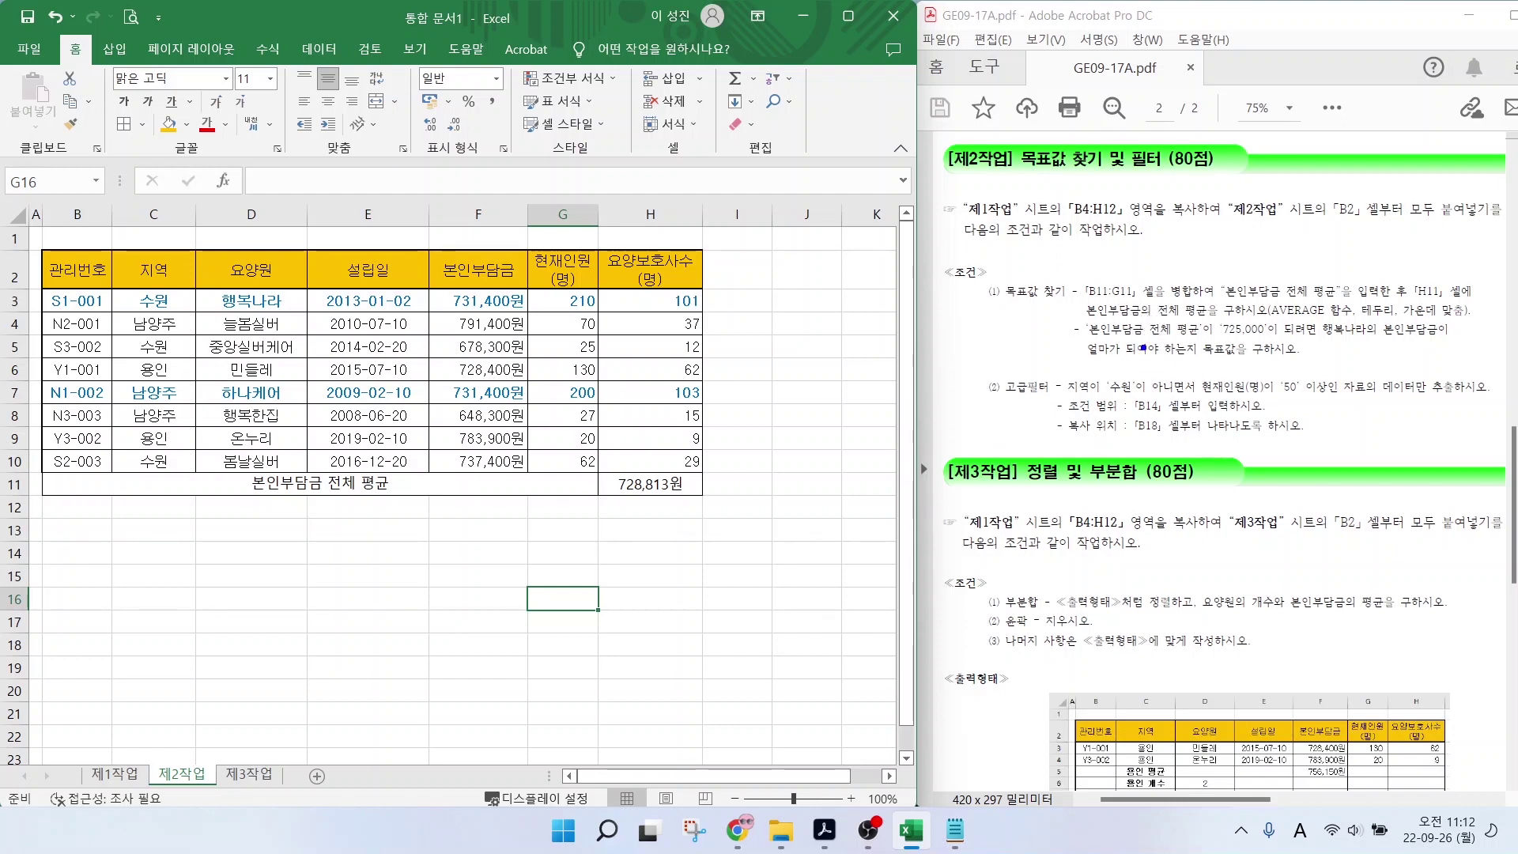
Read the goal seek condition in the PDF and locate 행복나라's 본인부담금 in the 제2작업 table.
left_click_drag(1143, 342, 1282, 341)
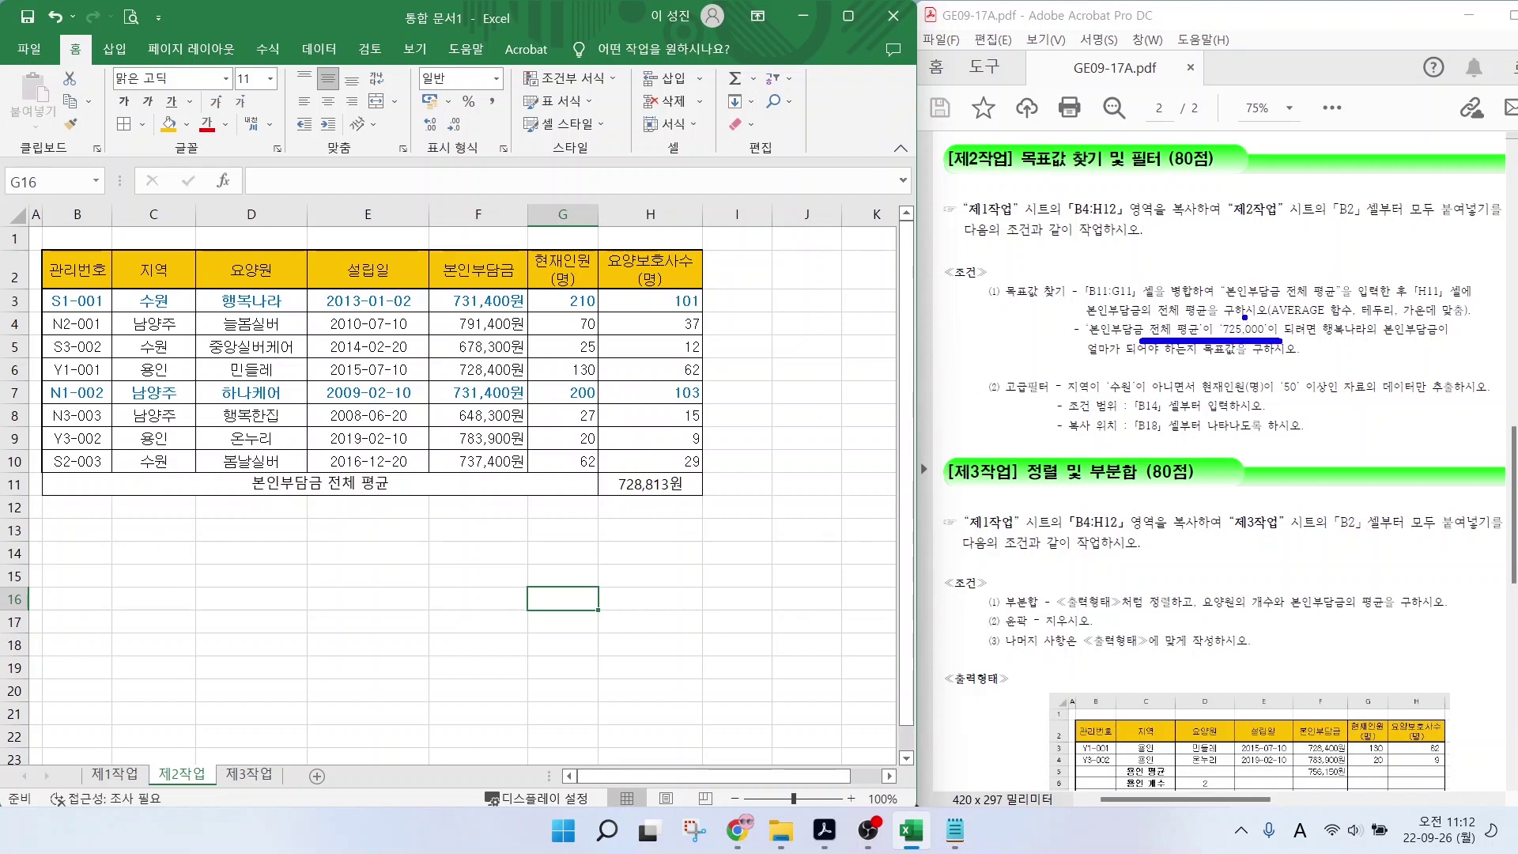
left_click_drag(1274, 279, 1257, 315)
left_click_drag(1332, 338, 1451, 342)
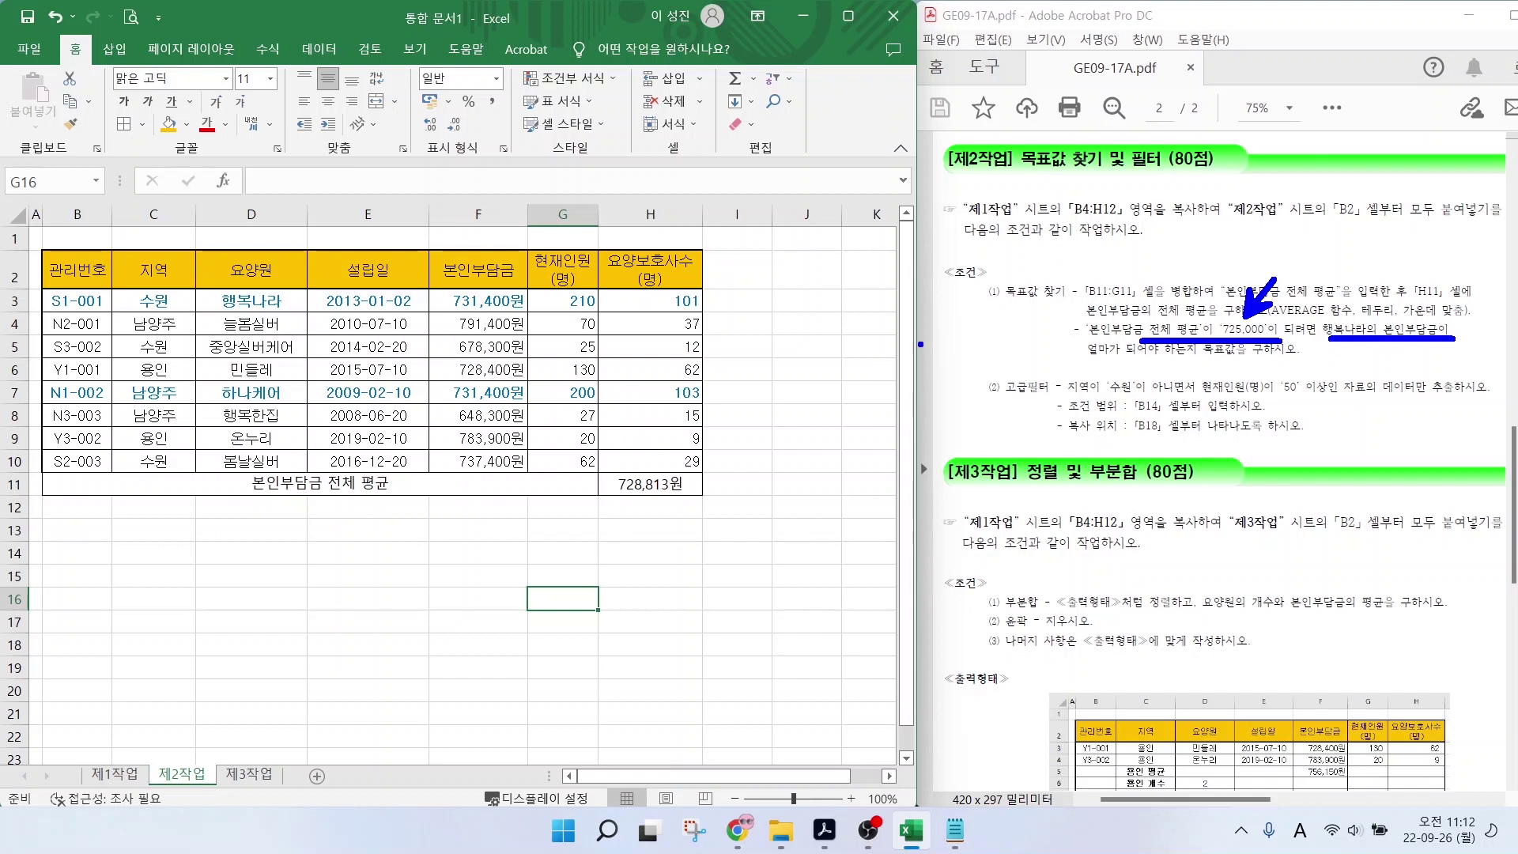
mouse_move(289, 305)
left_mouse_down()
mouse_move(217, 278)
mouse_move(292, 303)
left_mouse_up()
mouse_move(515, 301)
left_mouse_down()
mouse_move(448, 316)
mouse_move(494, 267)
mouse_move(530, 313)
left_mouse_up()
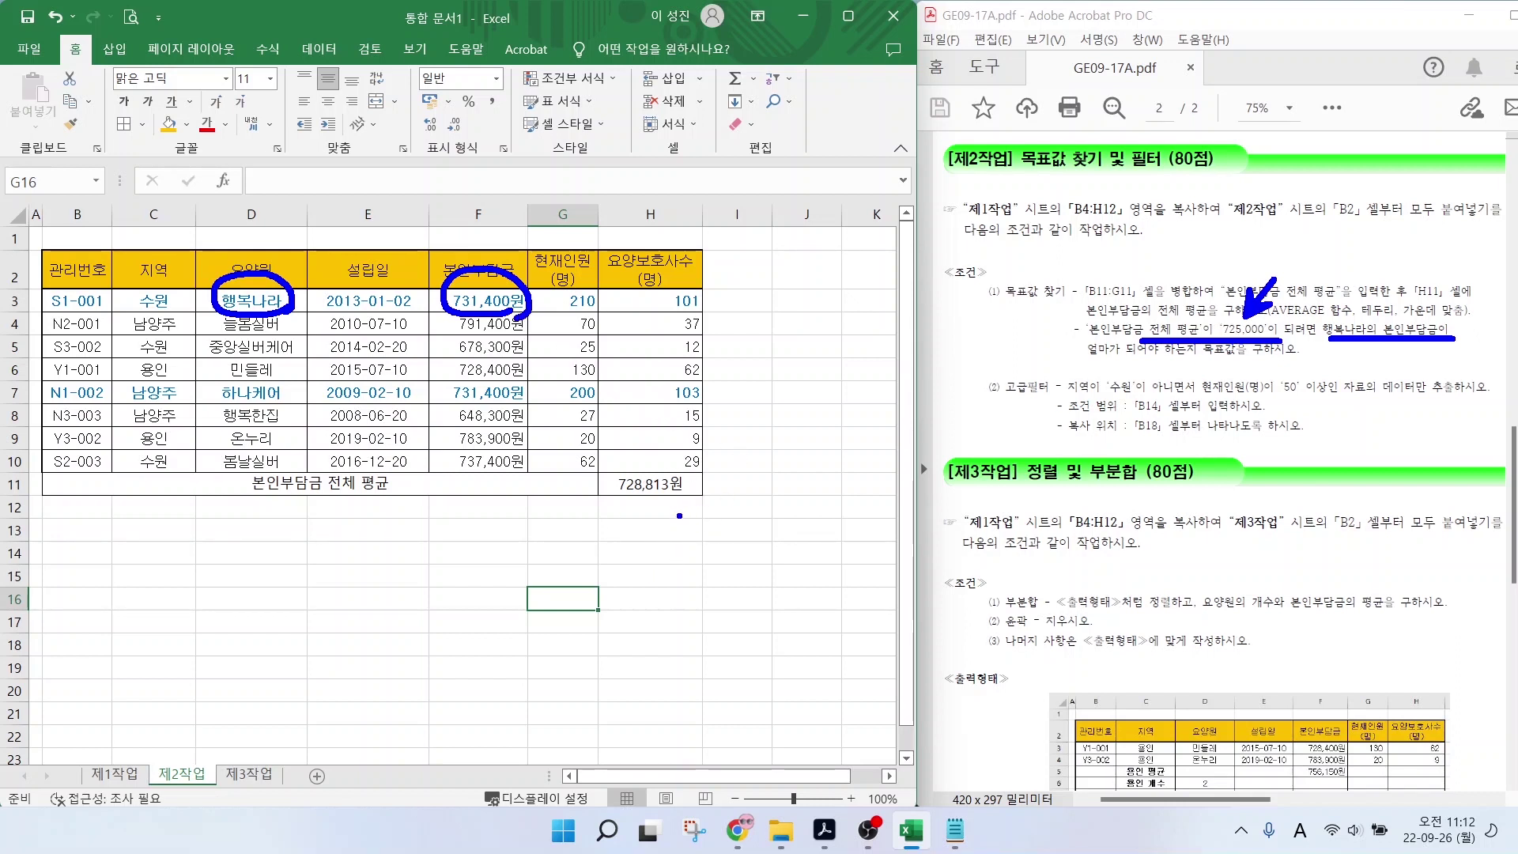
key("Escape")
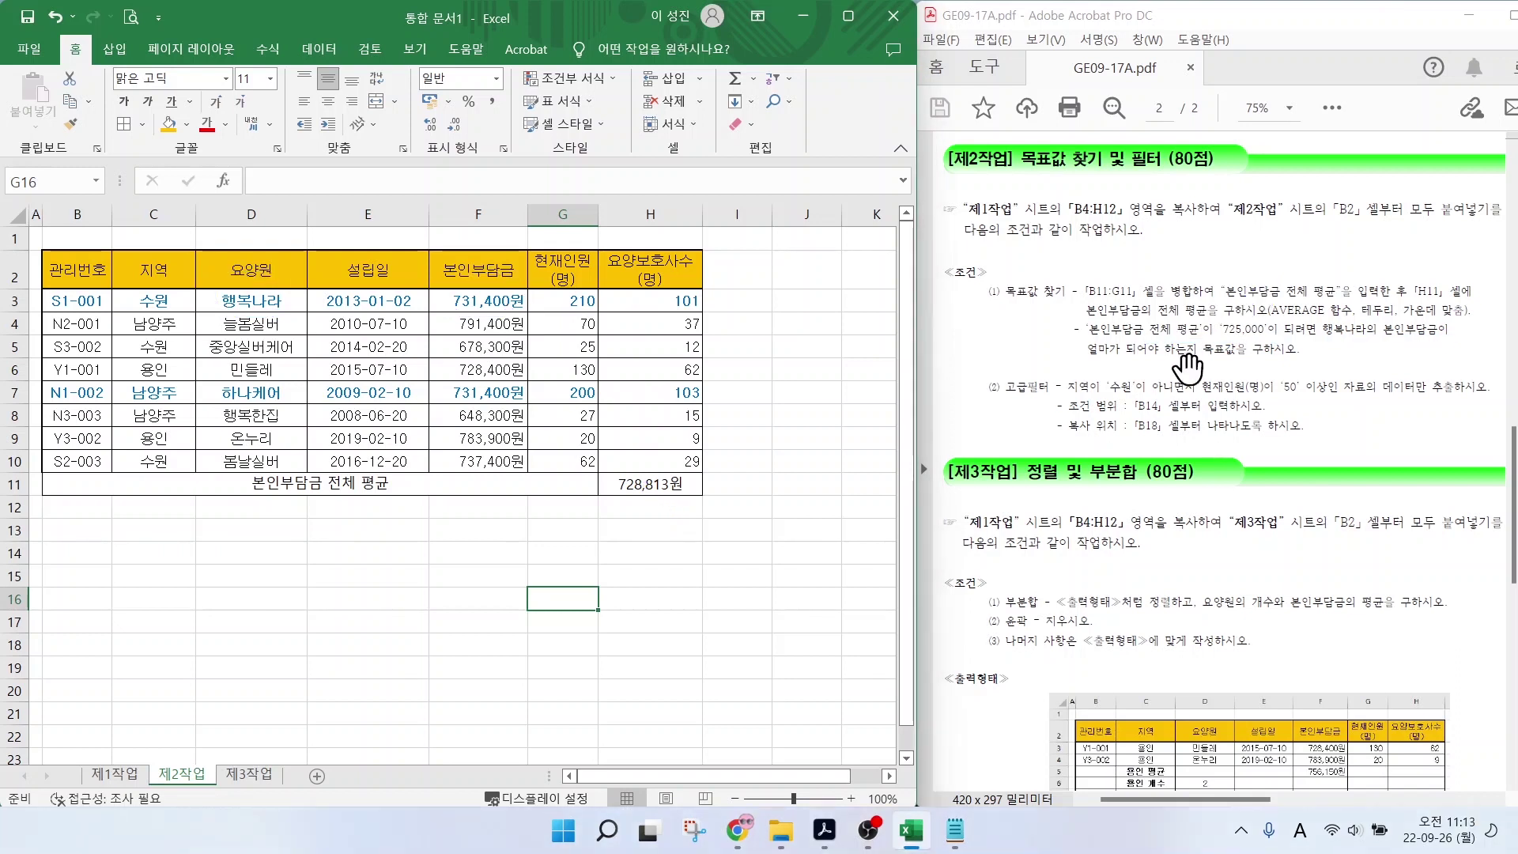
Run Goal Seek on H11 with target value 725000 by changing 행복나라's 본인부담금 in F3, and keep the solution.
left_click(671, 476)
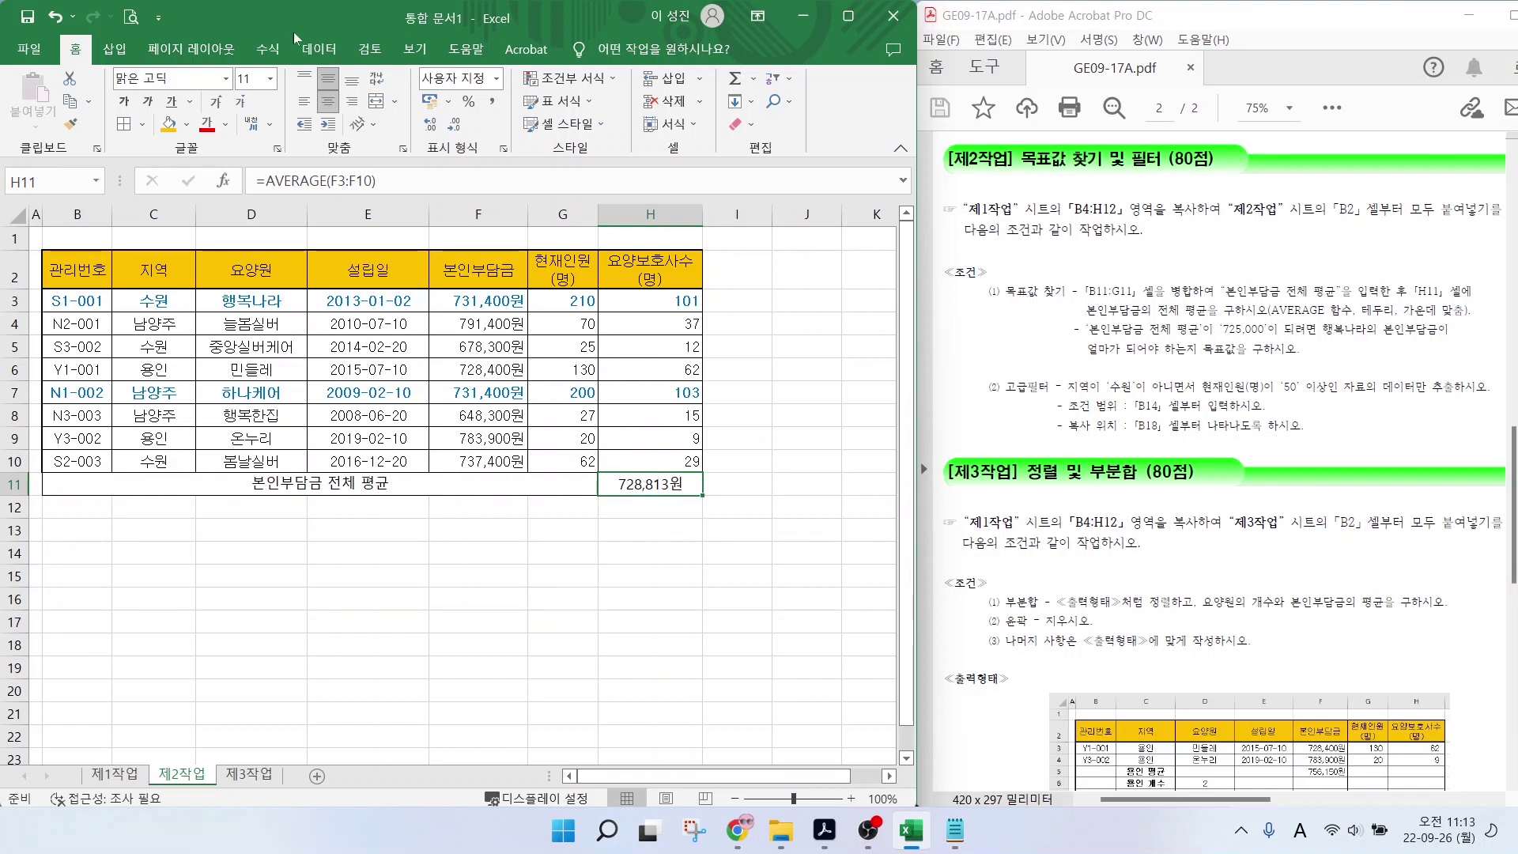
left_click(322, 50)
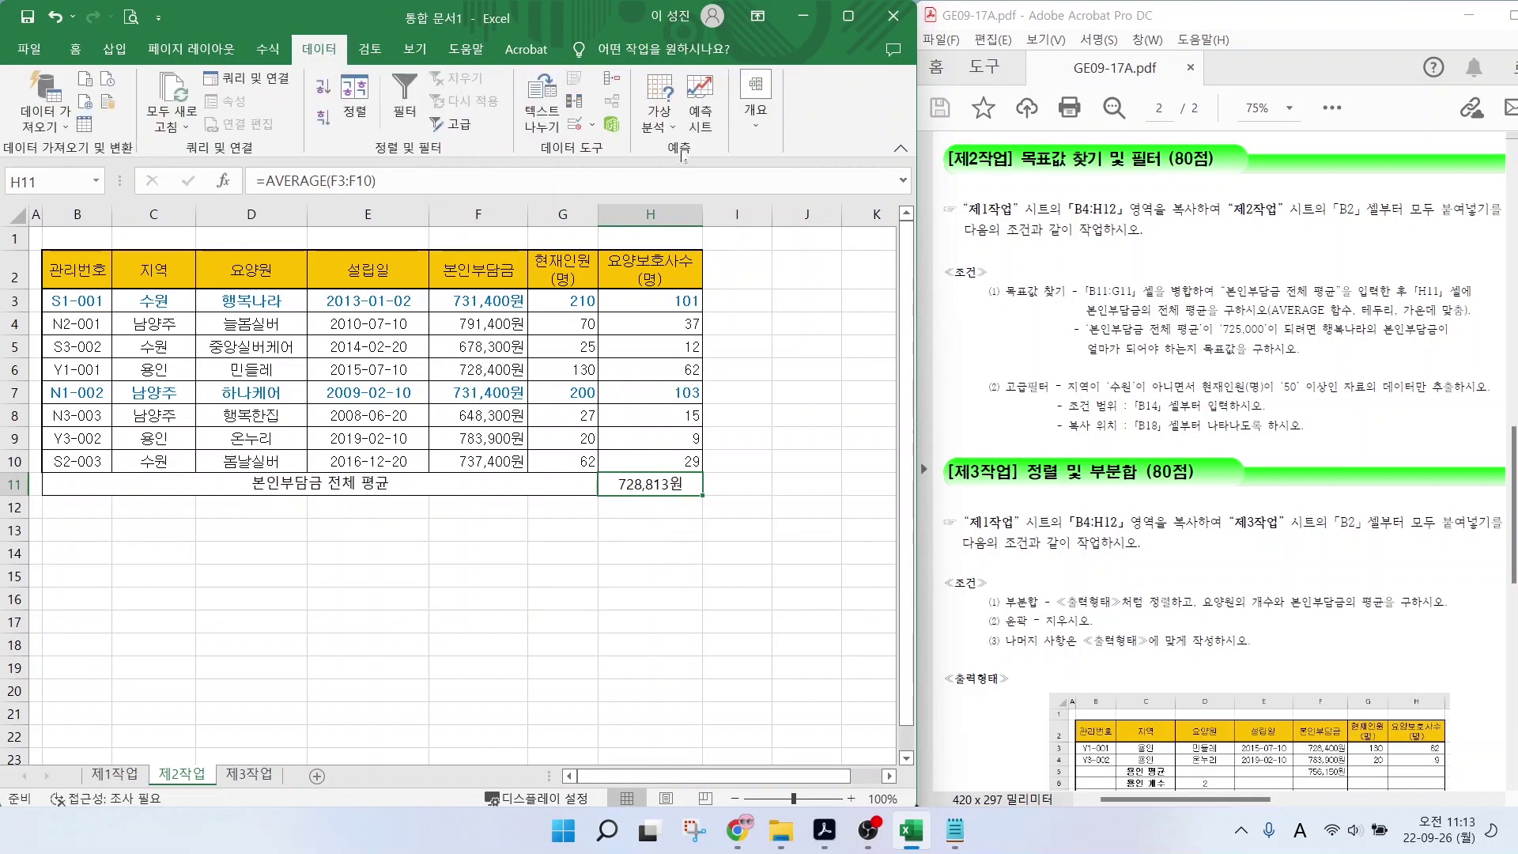
left_click(659, 118)
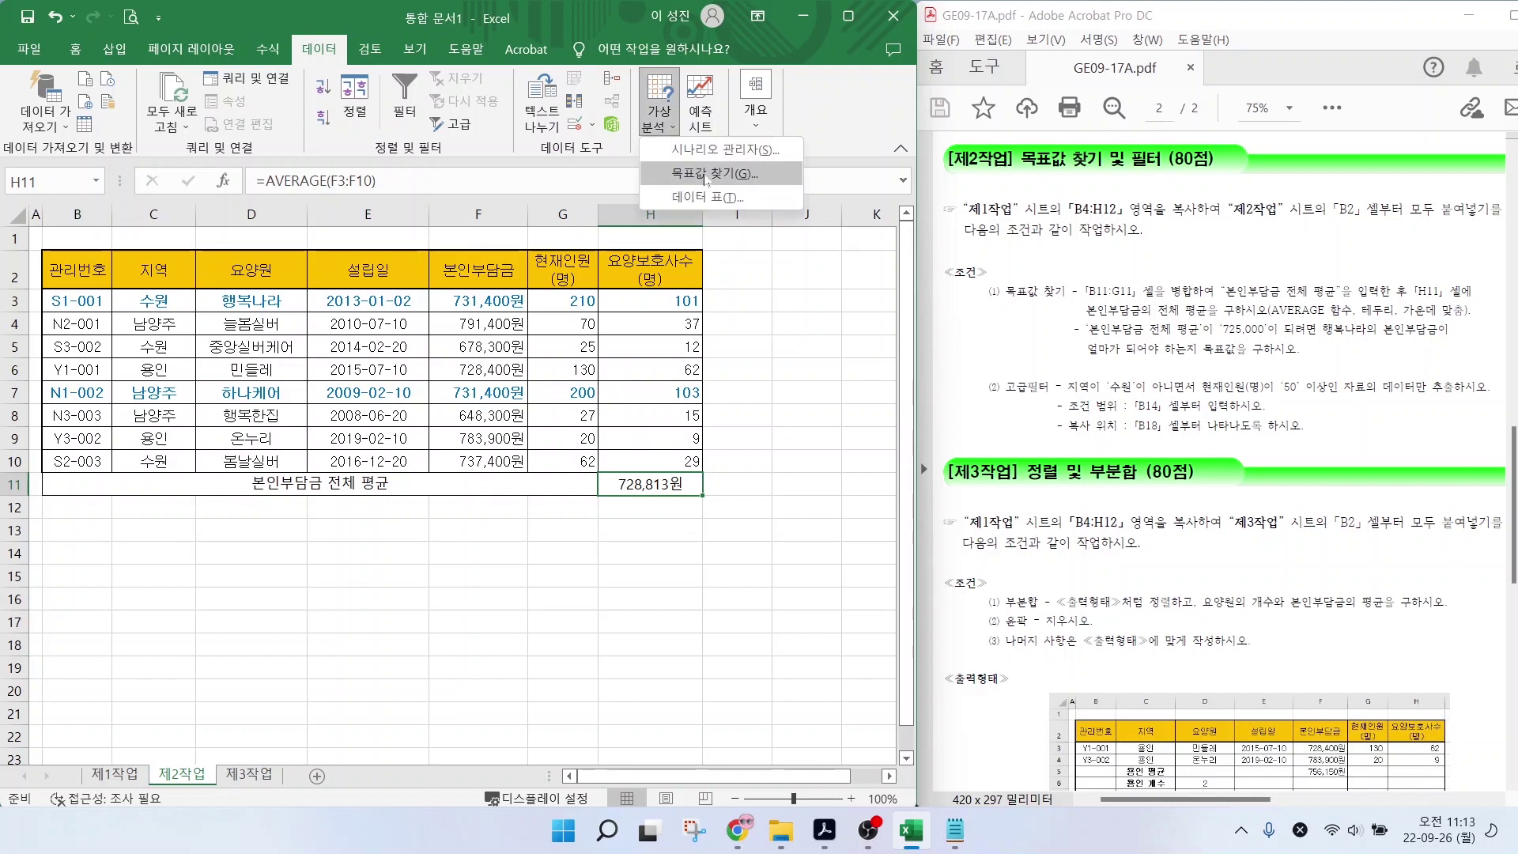
left_click(706, 174)
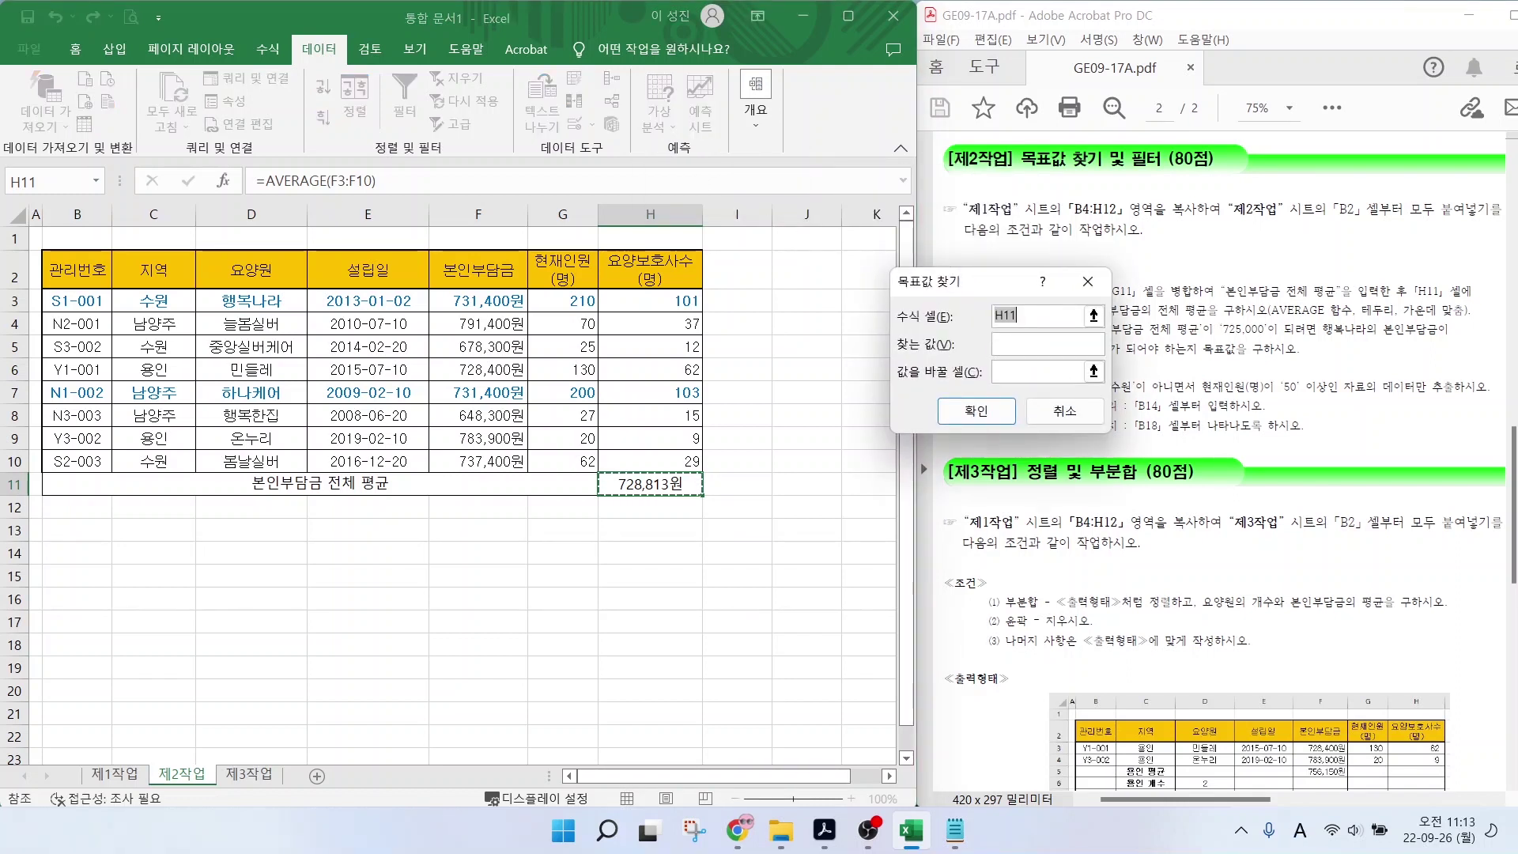
left_click(1046, 344)
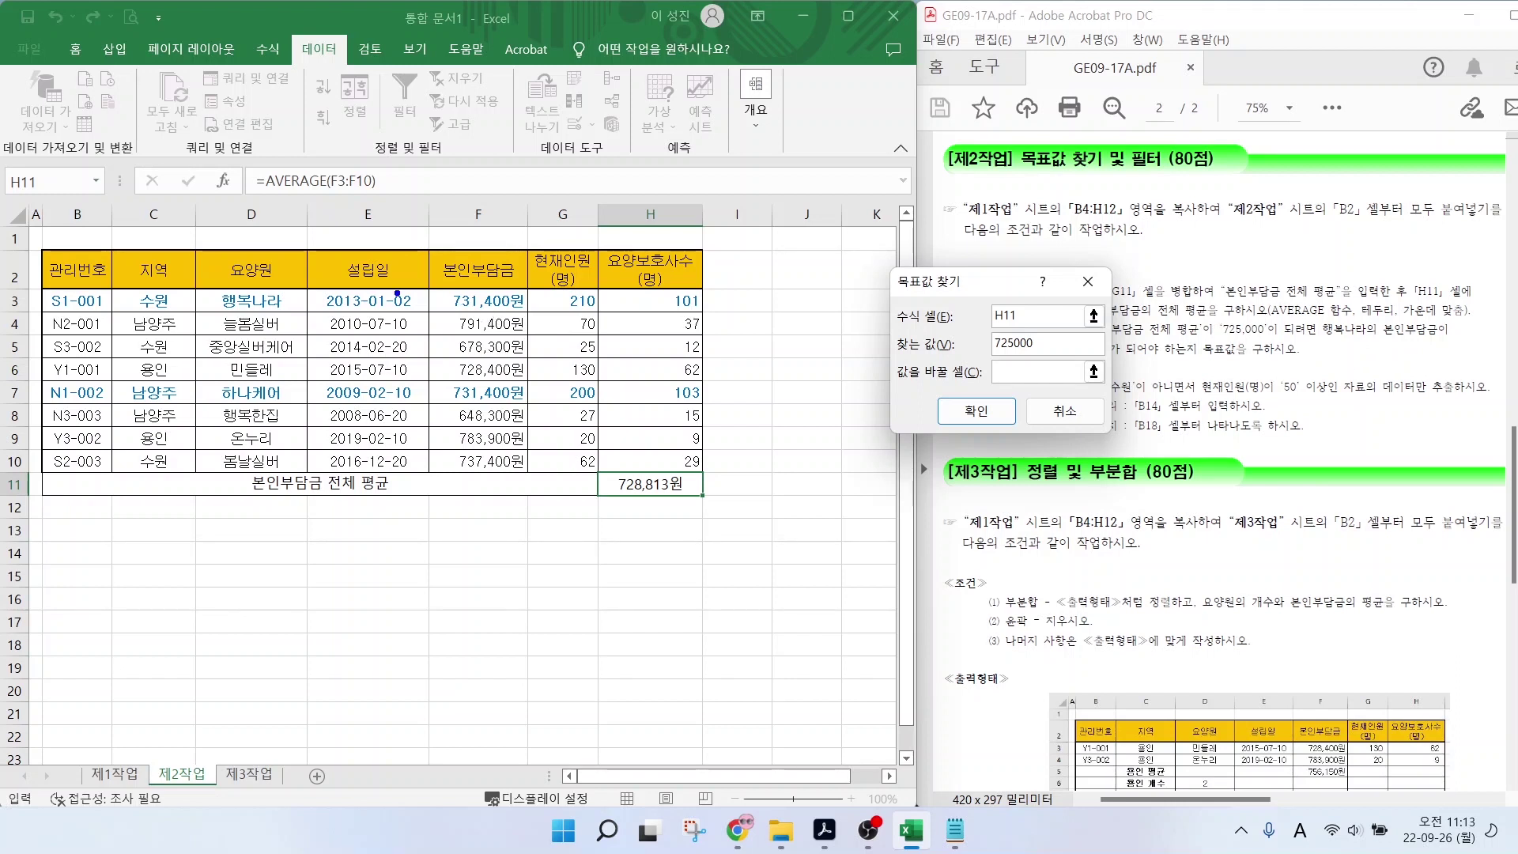
mouse_move(230, 296)
left_mouse_down()
mouse_move(252, 320)
mouse_move(263, 292)
mouse_move(521, 309)
left_mouse_up()
key("Escape")
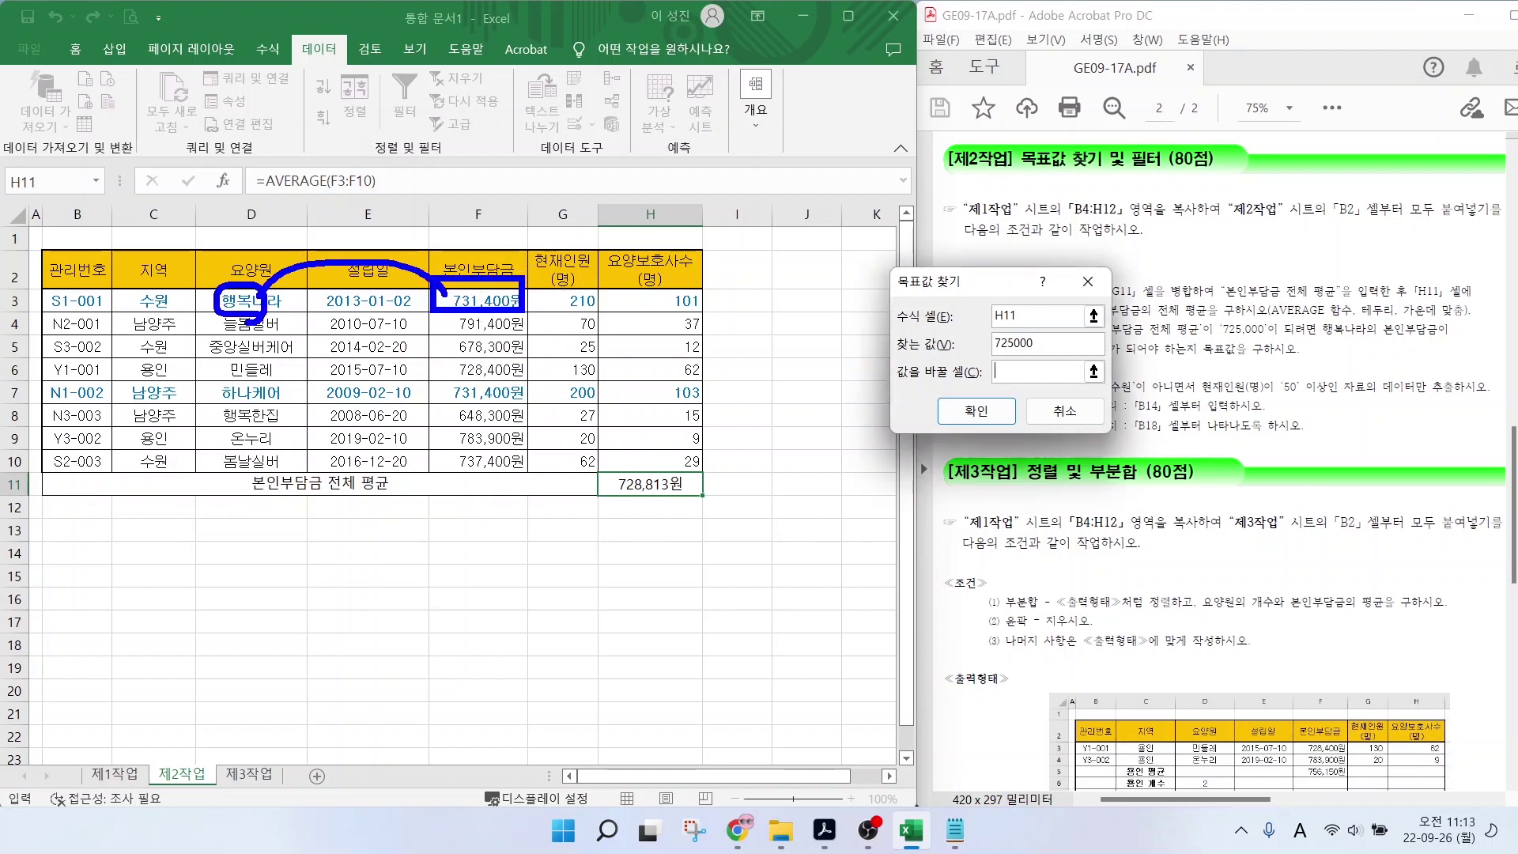
left_click(496, 302)
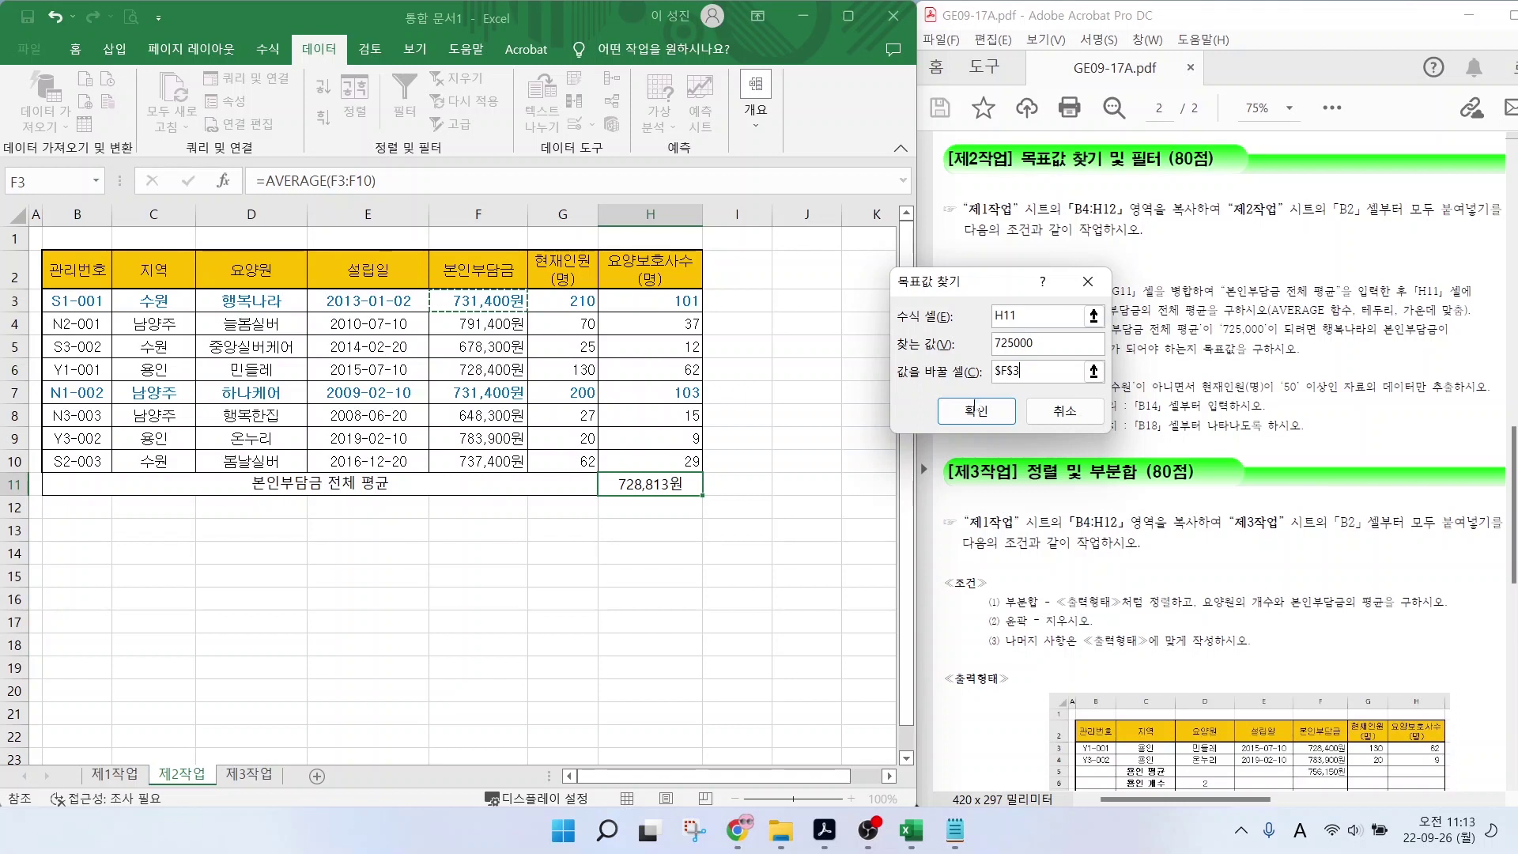
left_click(982, 411)
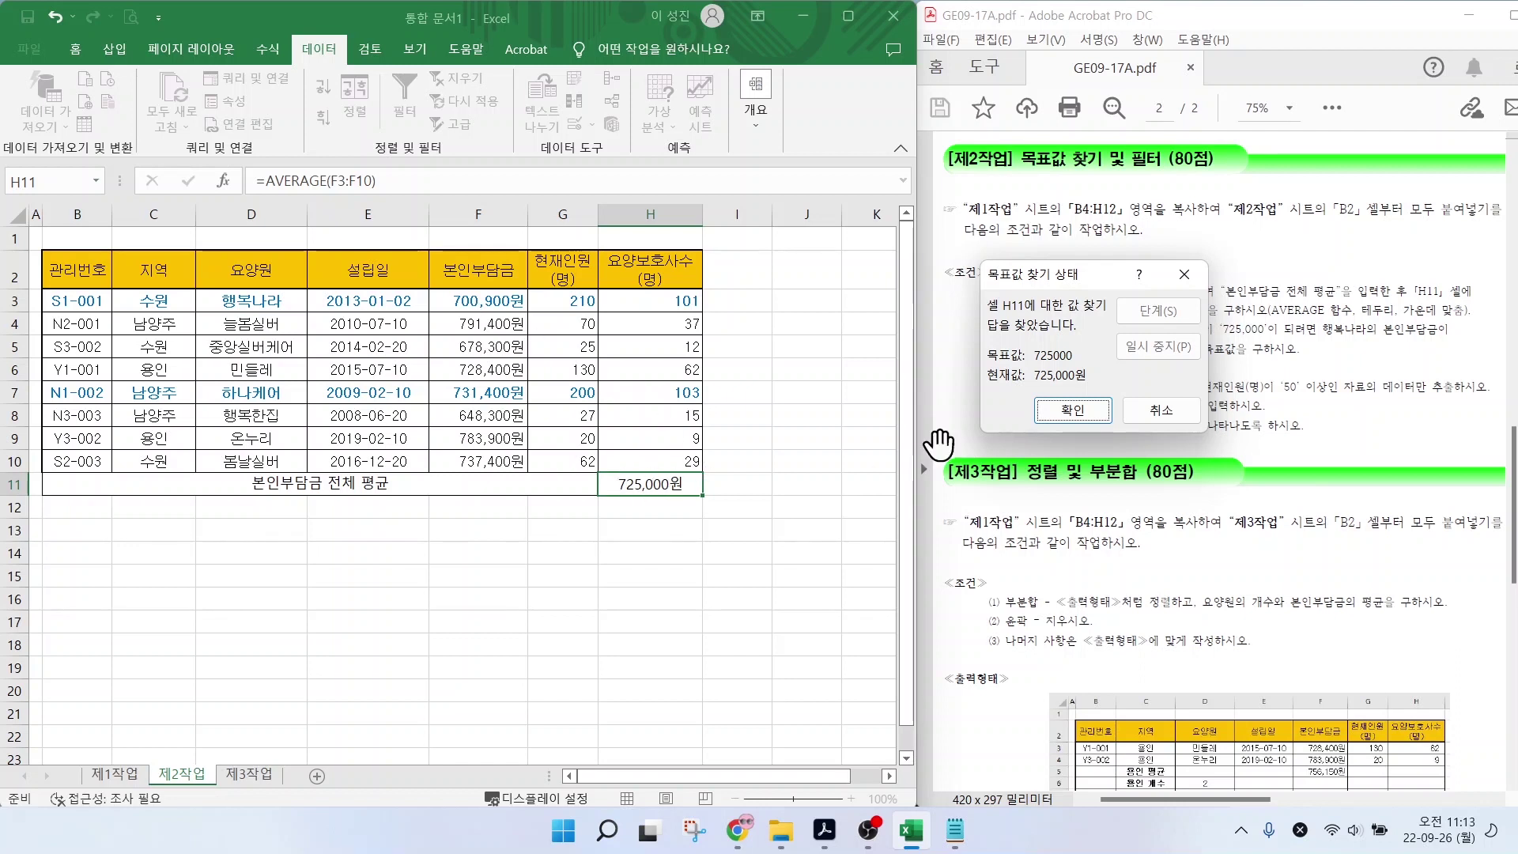
left_click(1073, 410)
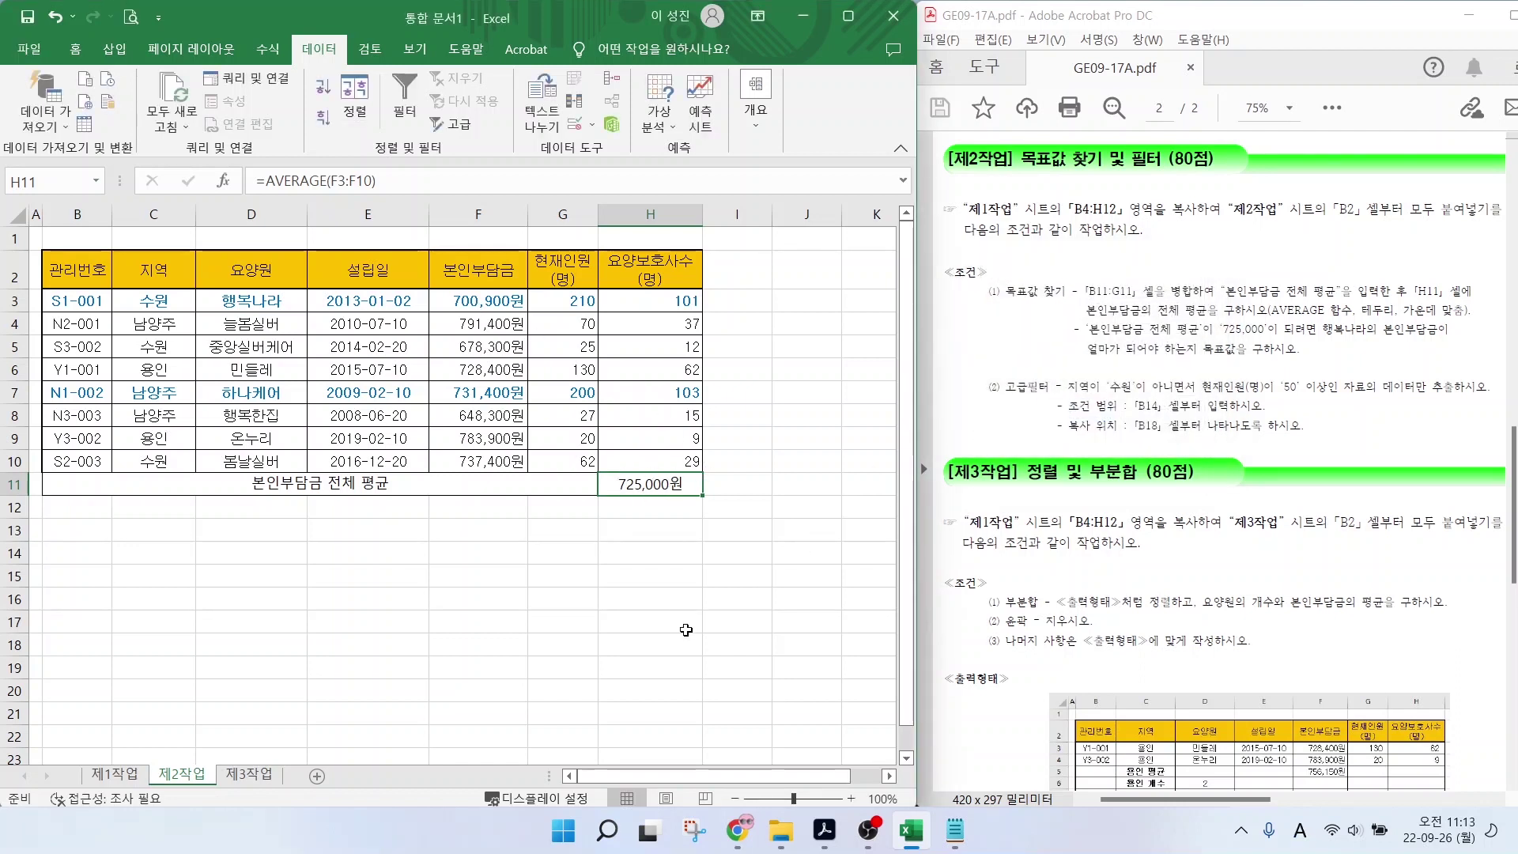
Read the advanced filter conditions in the PDF and switch to the Notepad notes on AND/OR criteria and comparison operators.
left_click(650, 621)
left_click_drag(984, 368, 1512, 367)
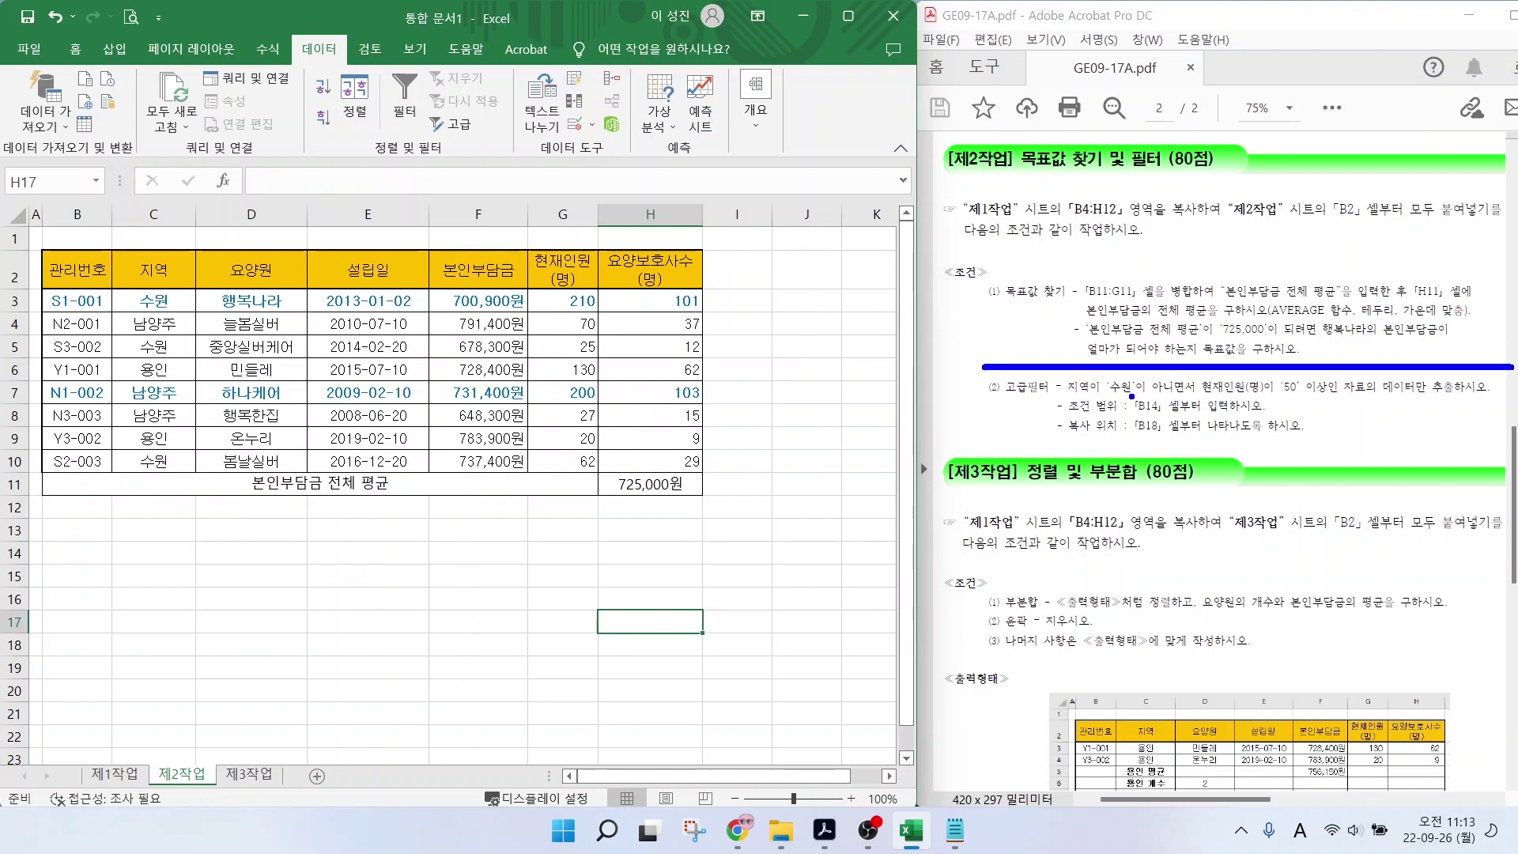
mouse_move(1146, 398)
left_mouse_down()
mouse_move(1106, 378)
mouse_move(1151, 411)
mouse_move(1209, 345)
mouse_move(1270, 393)
left_mouse_up()
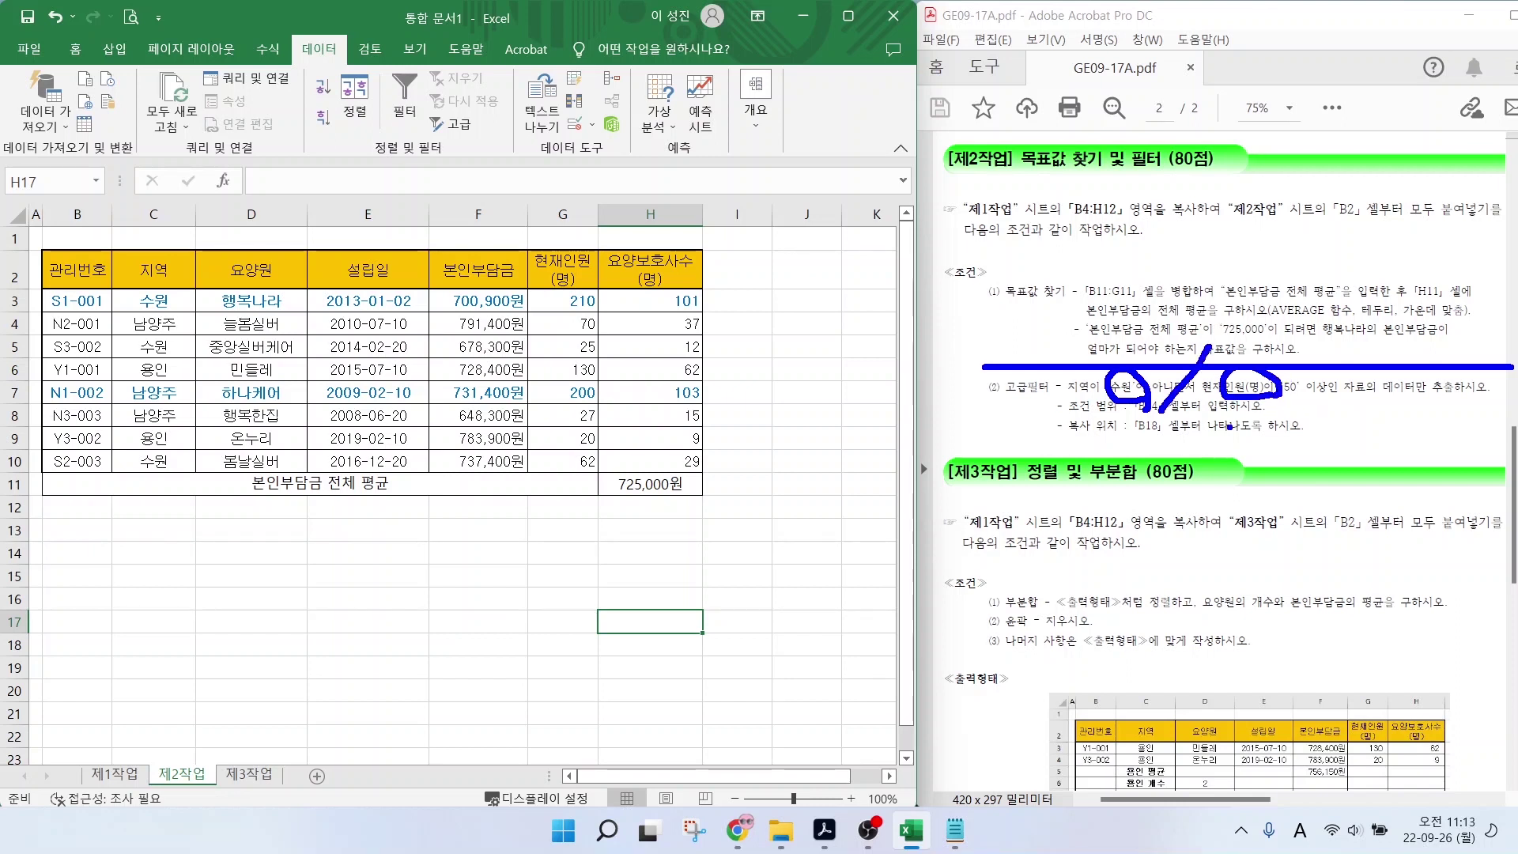
key("Escape")
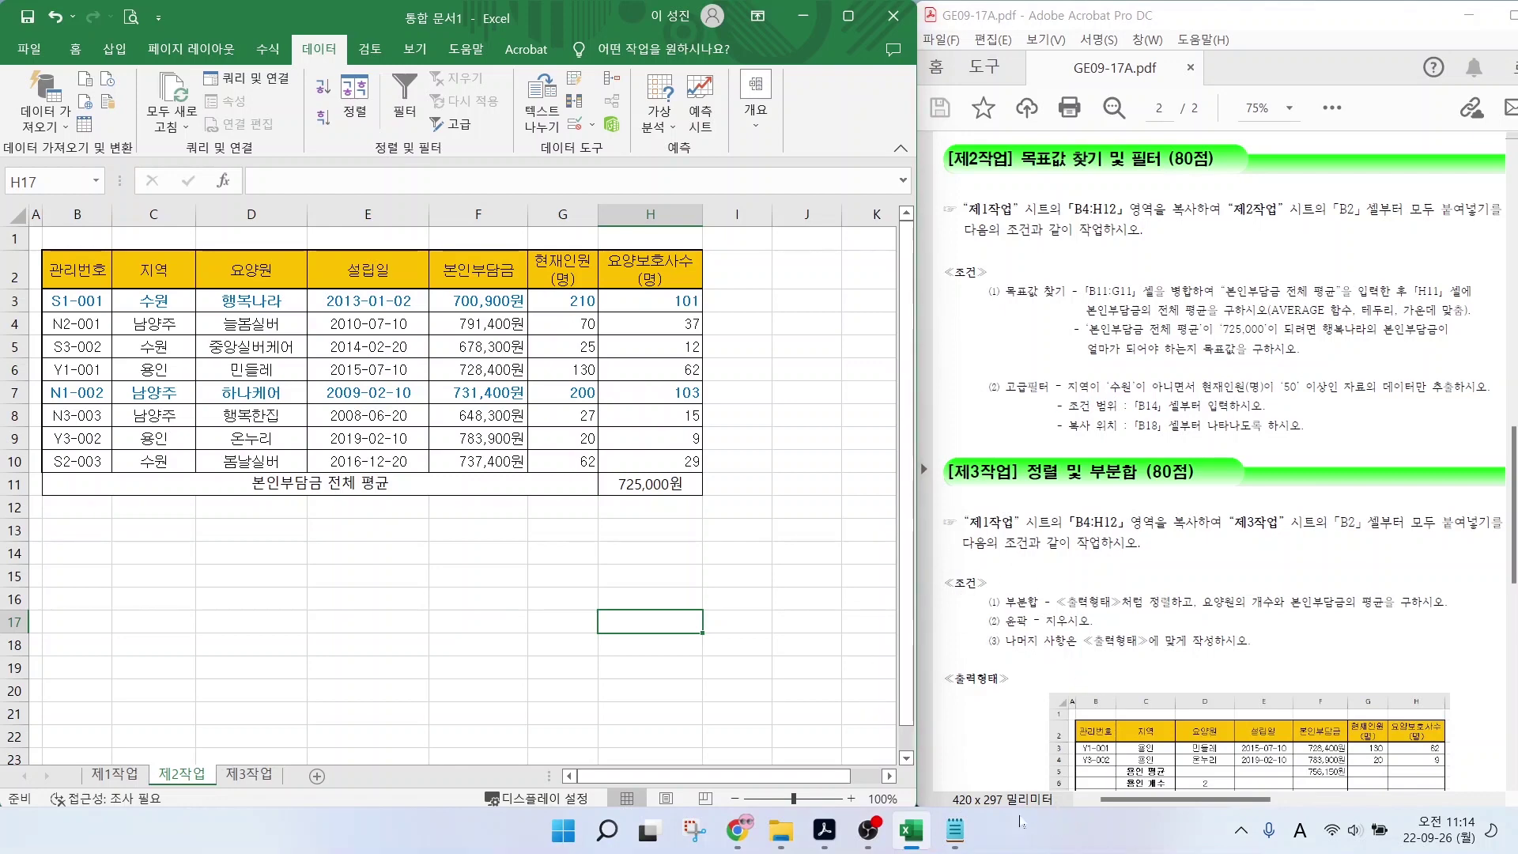
left_click(955, 830)
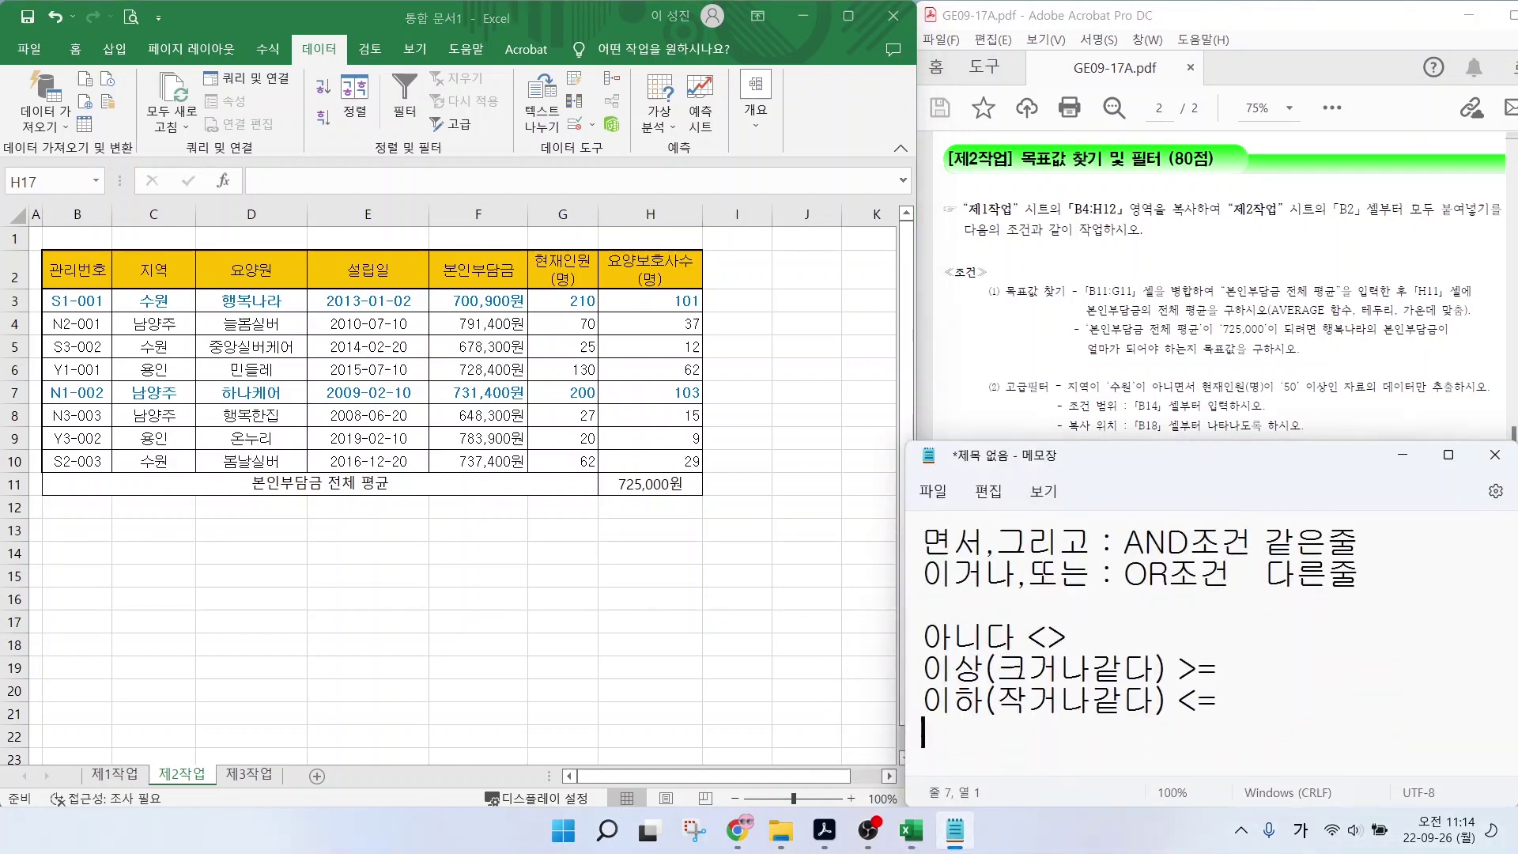
key("ctrl+Home")
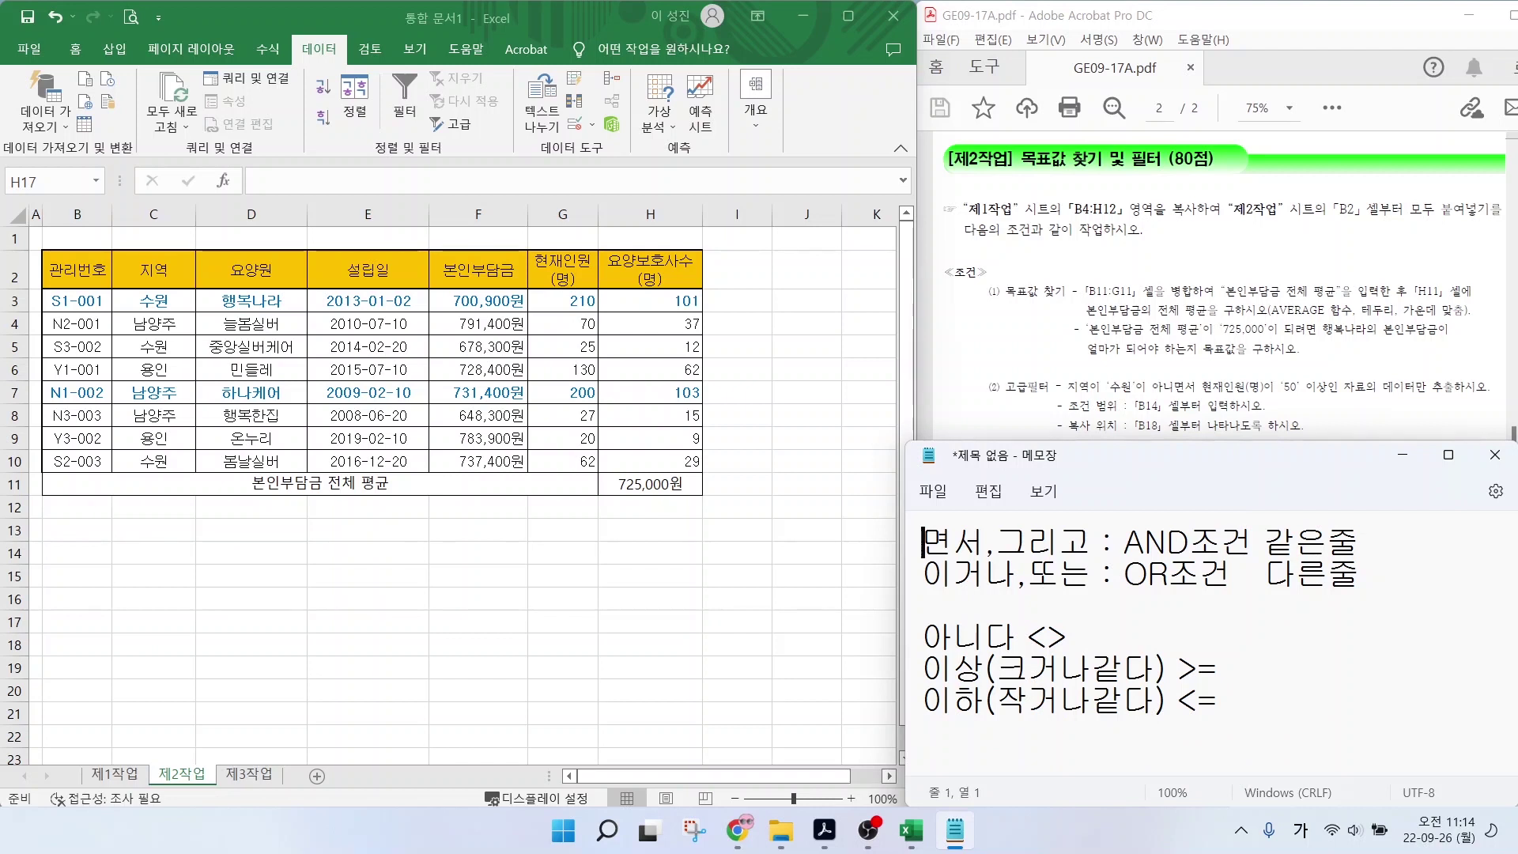
Read the Notepad notes on which wording means an AND condition on the same row and which means an OR condition on different rows.
key("shift+Right")
key("shift+Right")
key("shift+Right")
key("shift+Right")
key("shift+Right")
key("shift+Right")
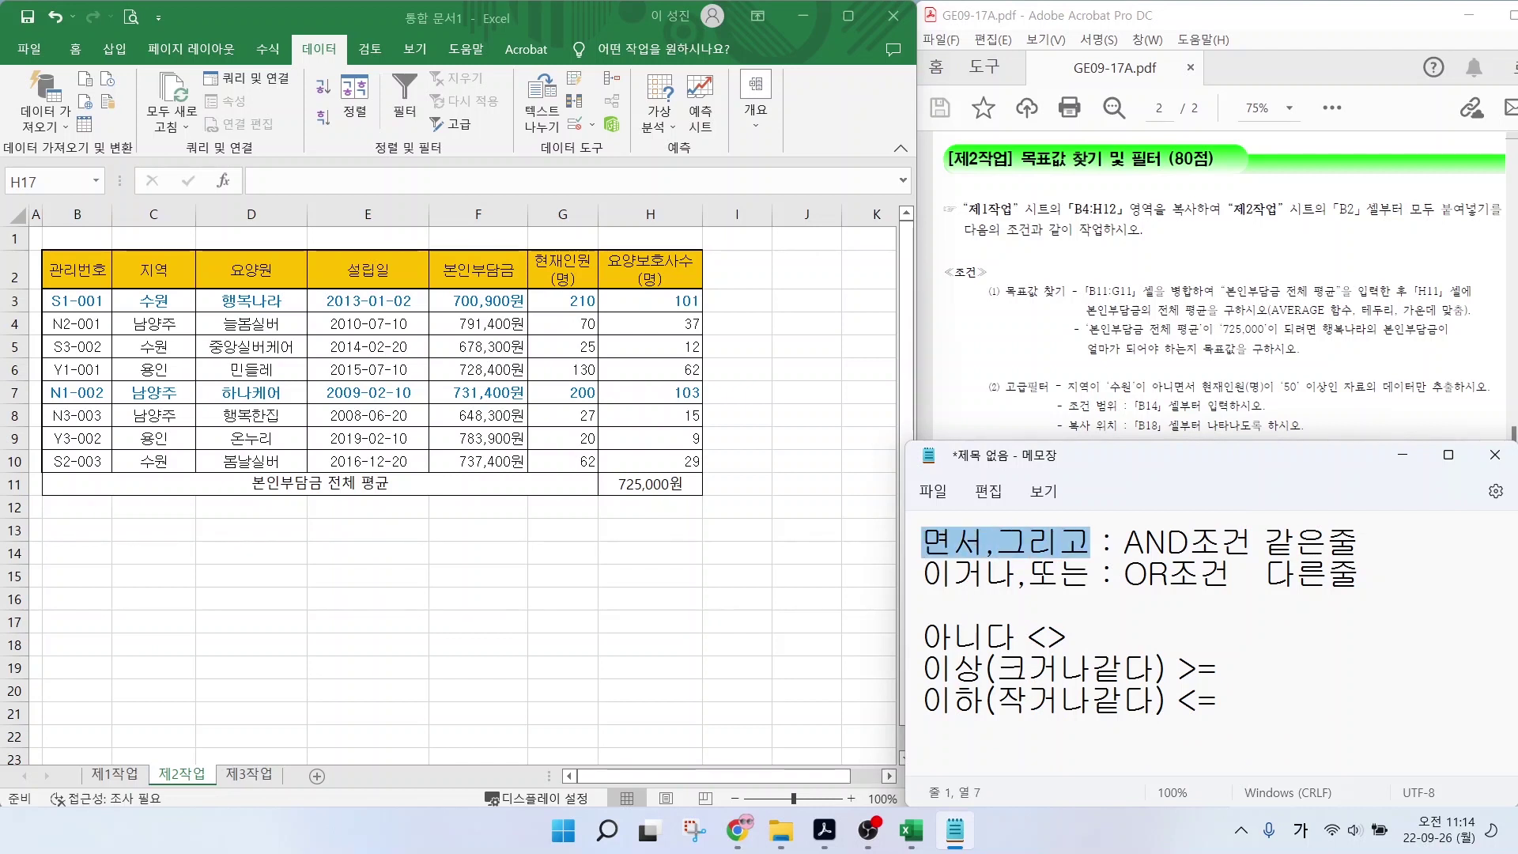
key("Right")
key("Right")
key("Right")
key("Right")
key("shift+Right")
key("shift+Right")
key("shift+Right")
key("shift+Right")
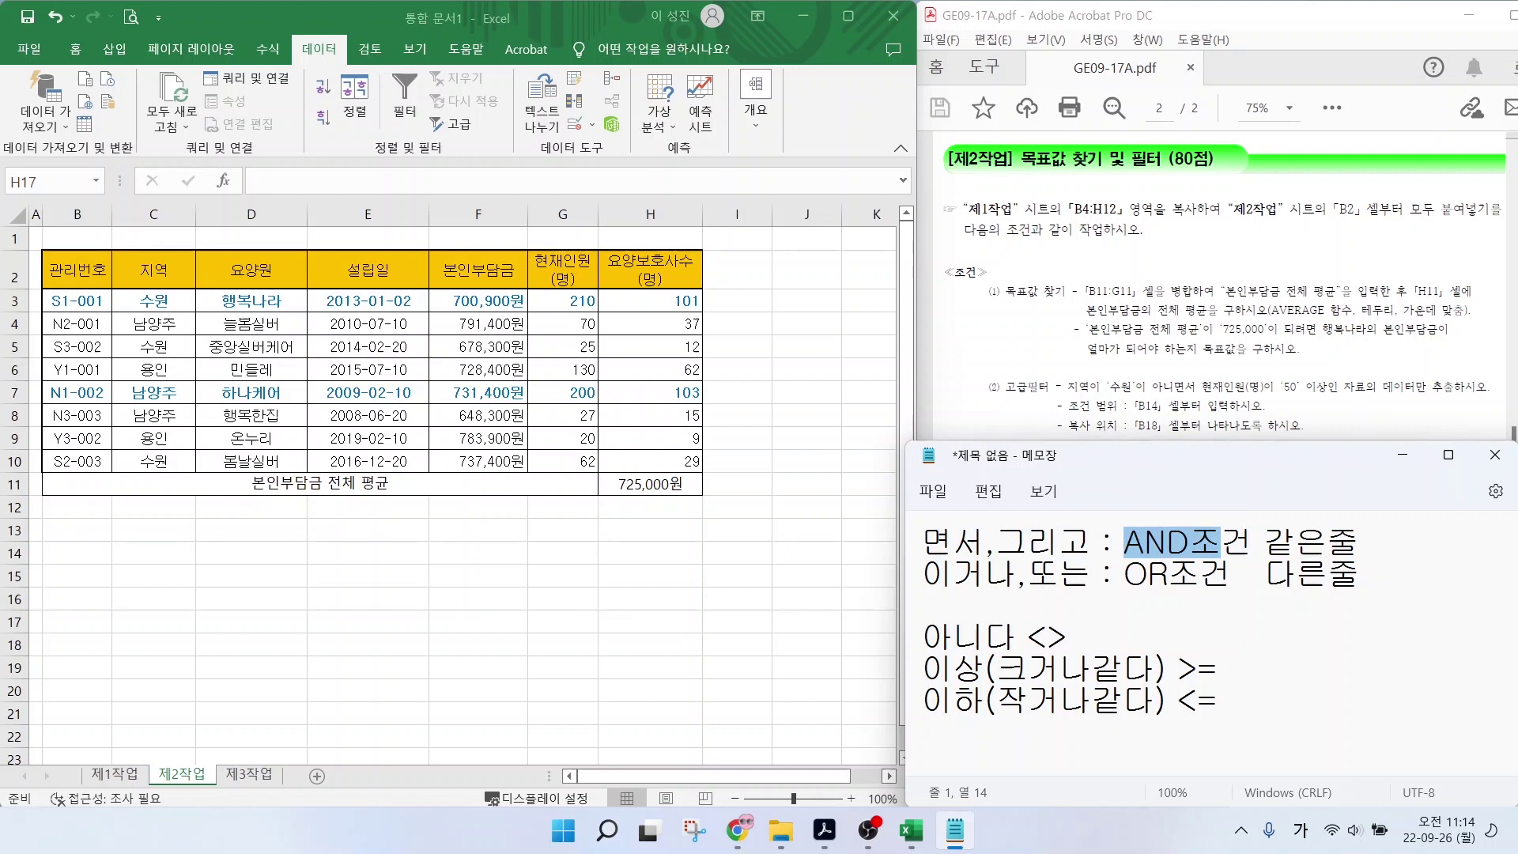
left_click(953, 573)
key("shift+Right")
key("shift+Right")
key("shift+Right")
key("shift+Right")
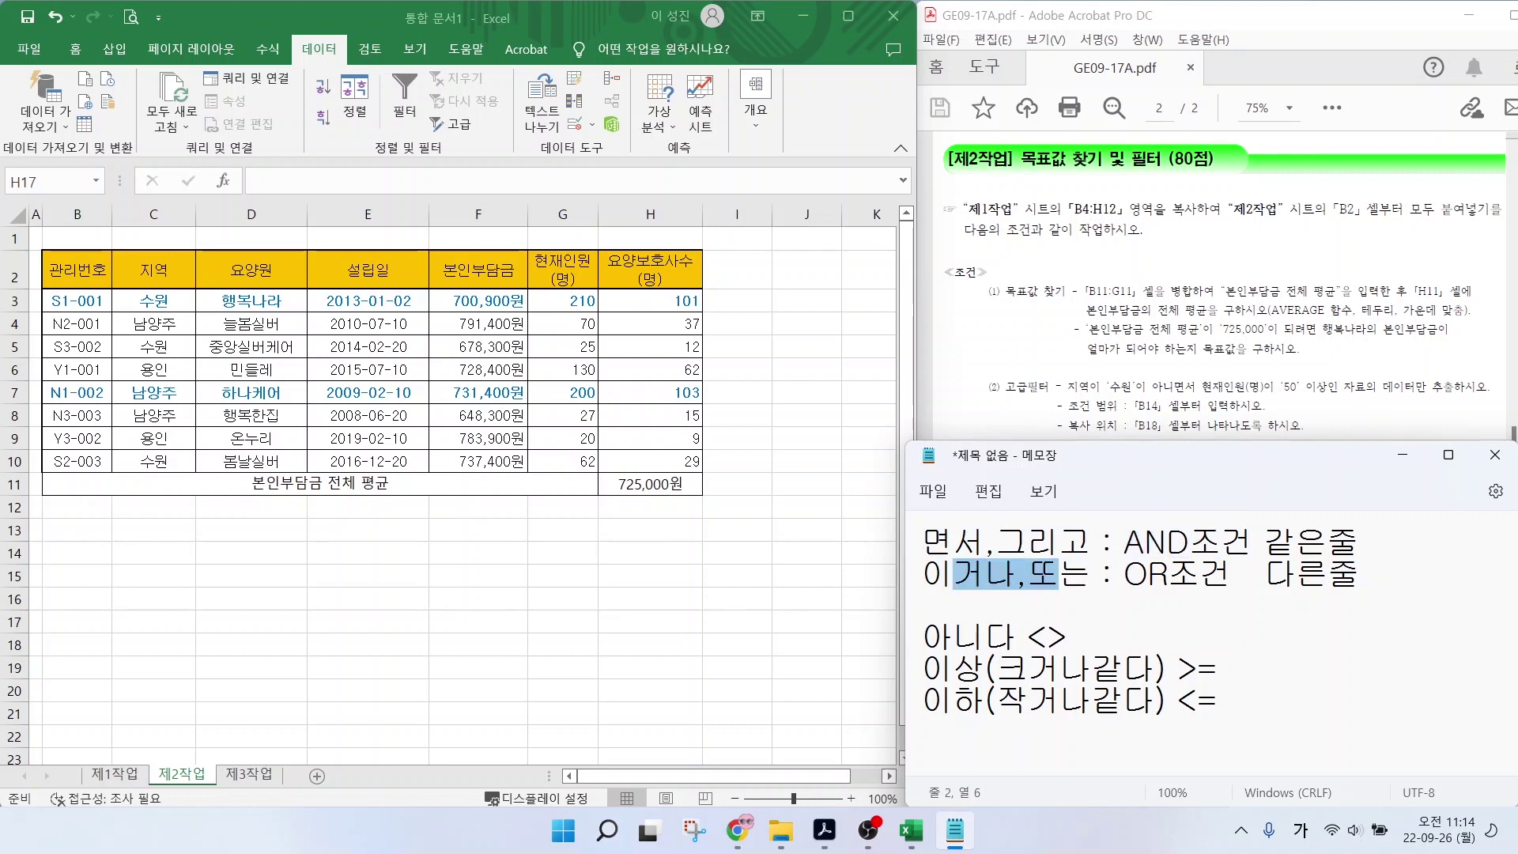
left_click_drag(1147, 575, 1199, 575)
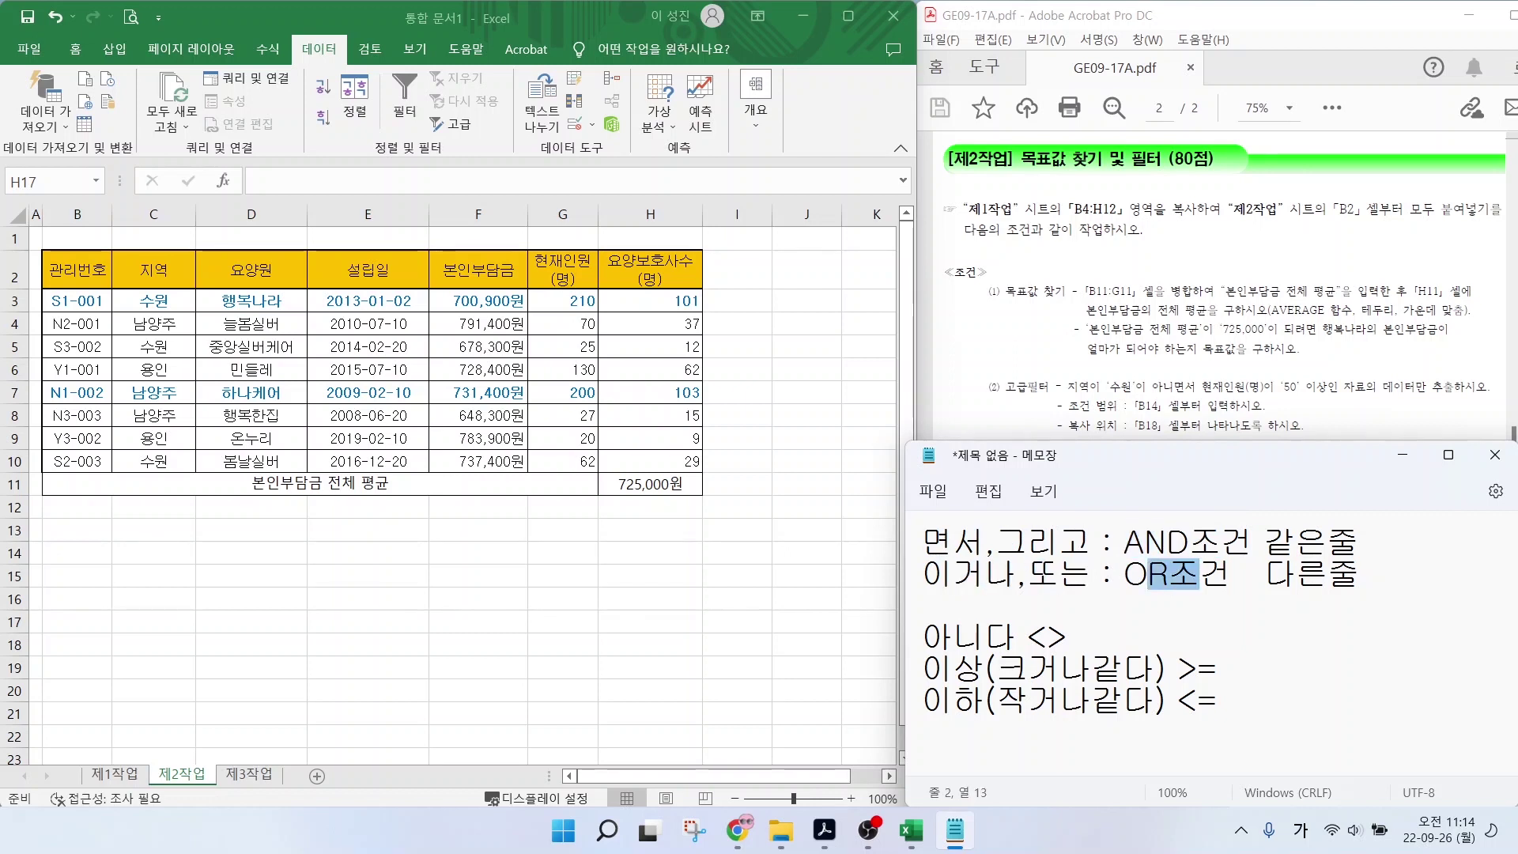
key("Down")
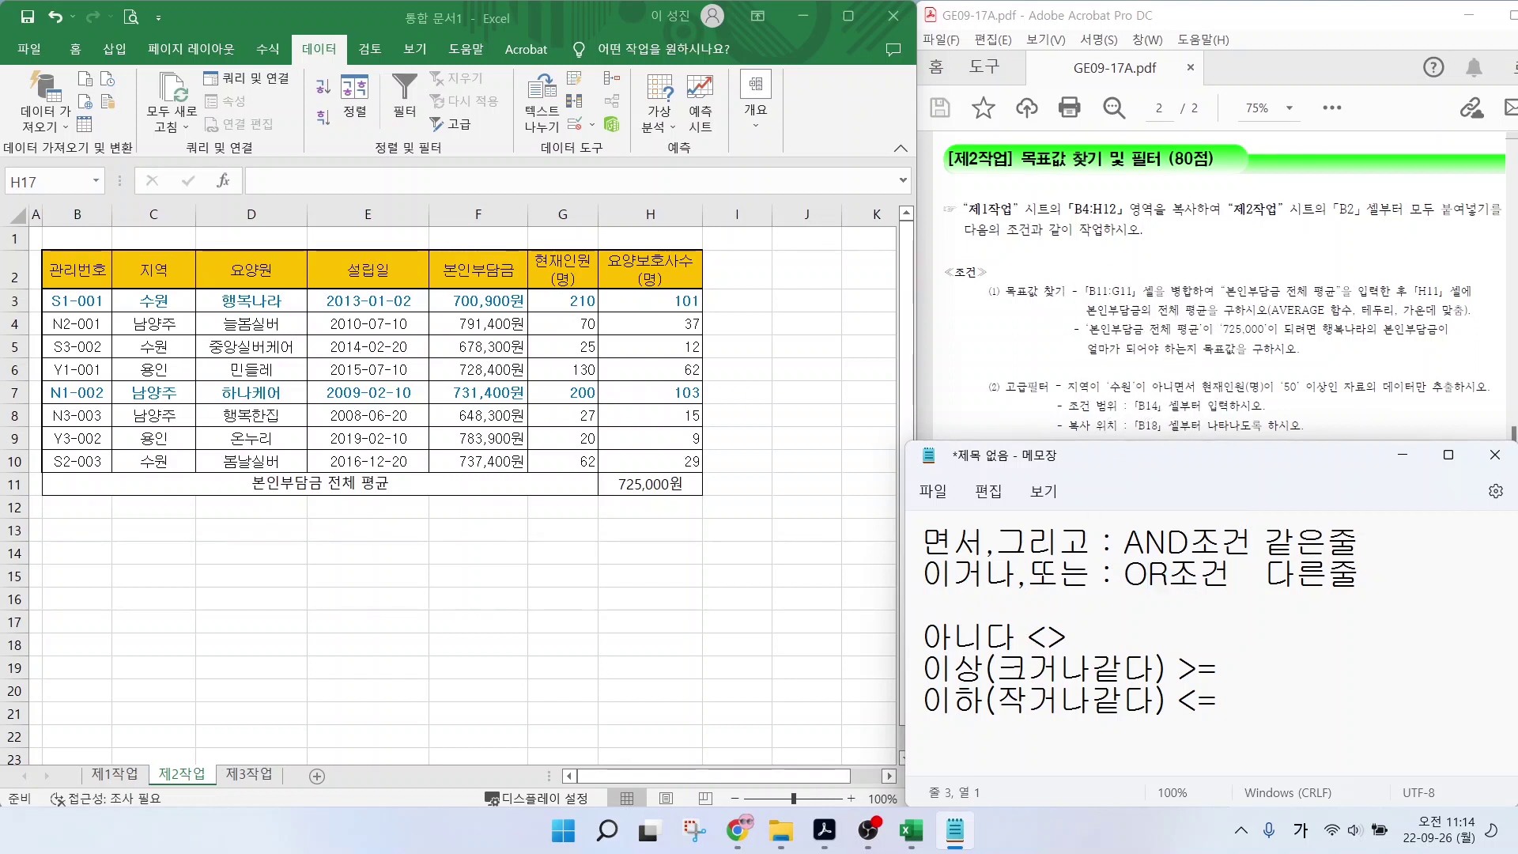
Match the PDF's advanced filter wording to the AND and 이상 rules in the notes, and check where the criteria range starts.
mouse_move(994, 555)
left_mouse_down()
mouse_move(934, 528)
mouse_move(1000, 551)
left_mouse_up()
left_click_drag(1120, 557, 1265, 558)
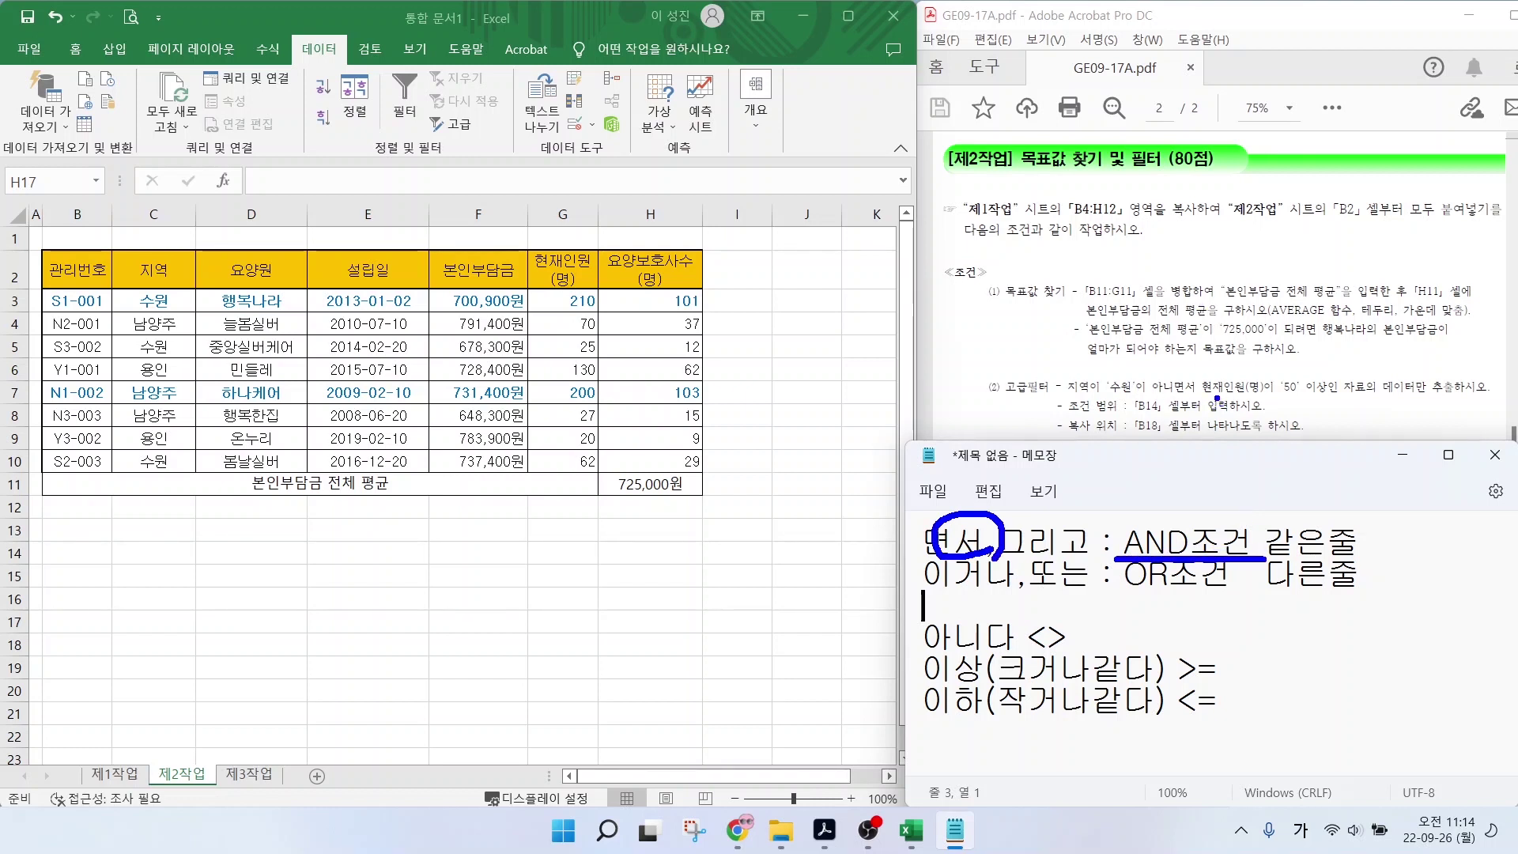
left_click_drag(1270, 393, 1323, 395)
left_click_drag(933, 683, 1240, 681)
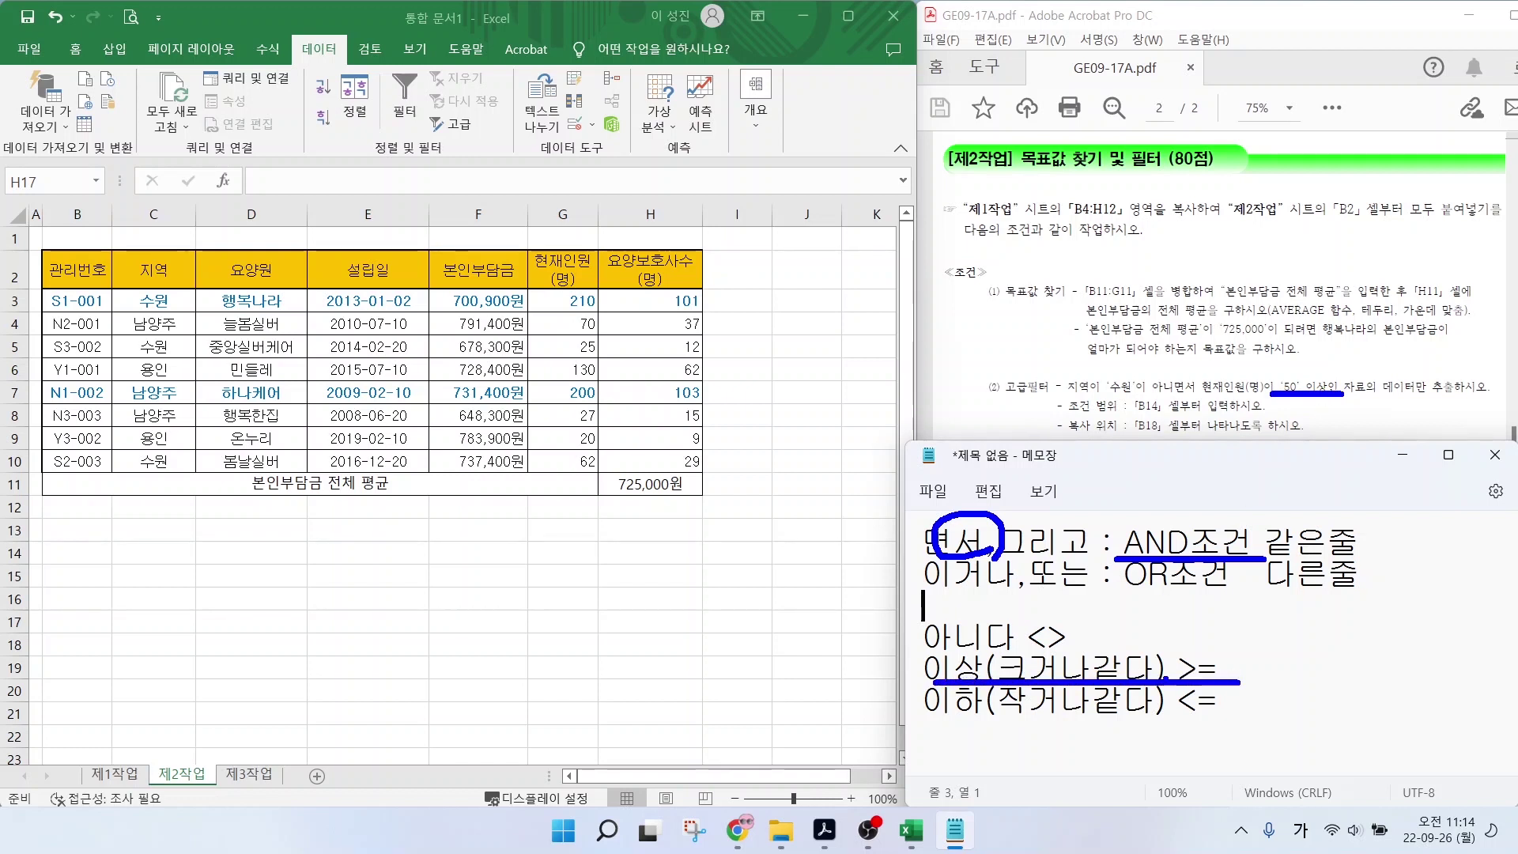
key("Escape")
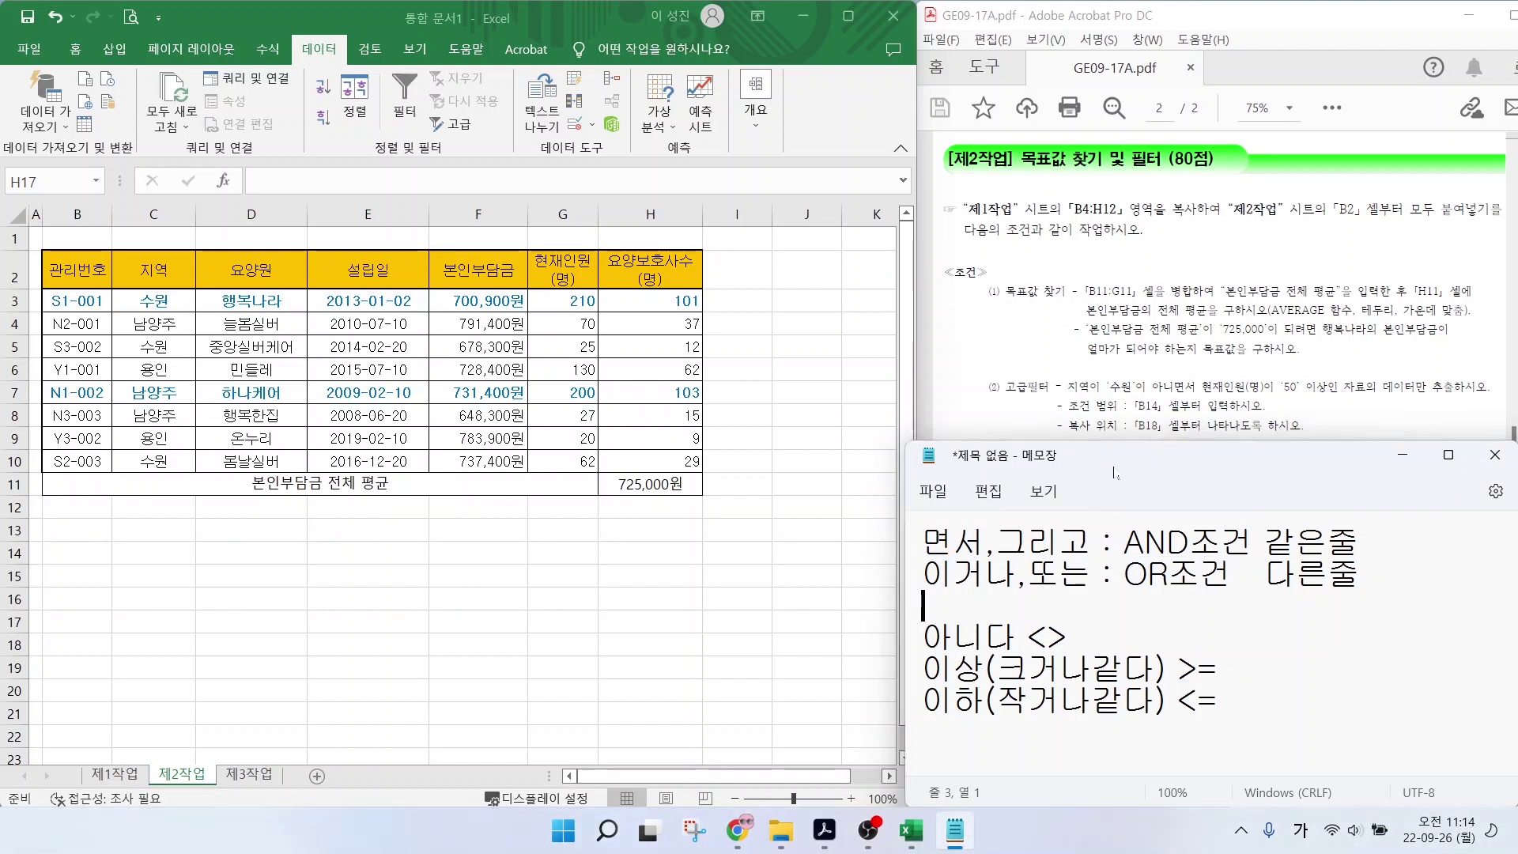
key("ctrl+2")
left_click_drag(1102, 416, 1302, 416)
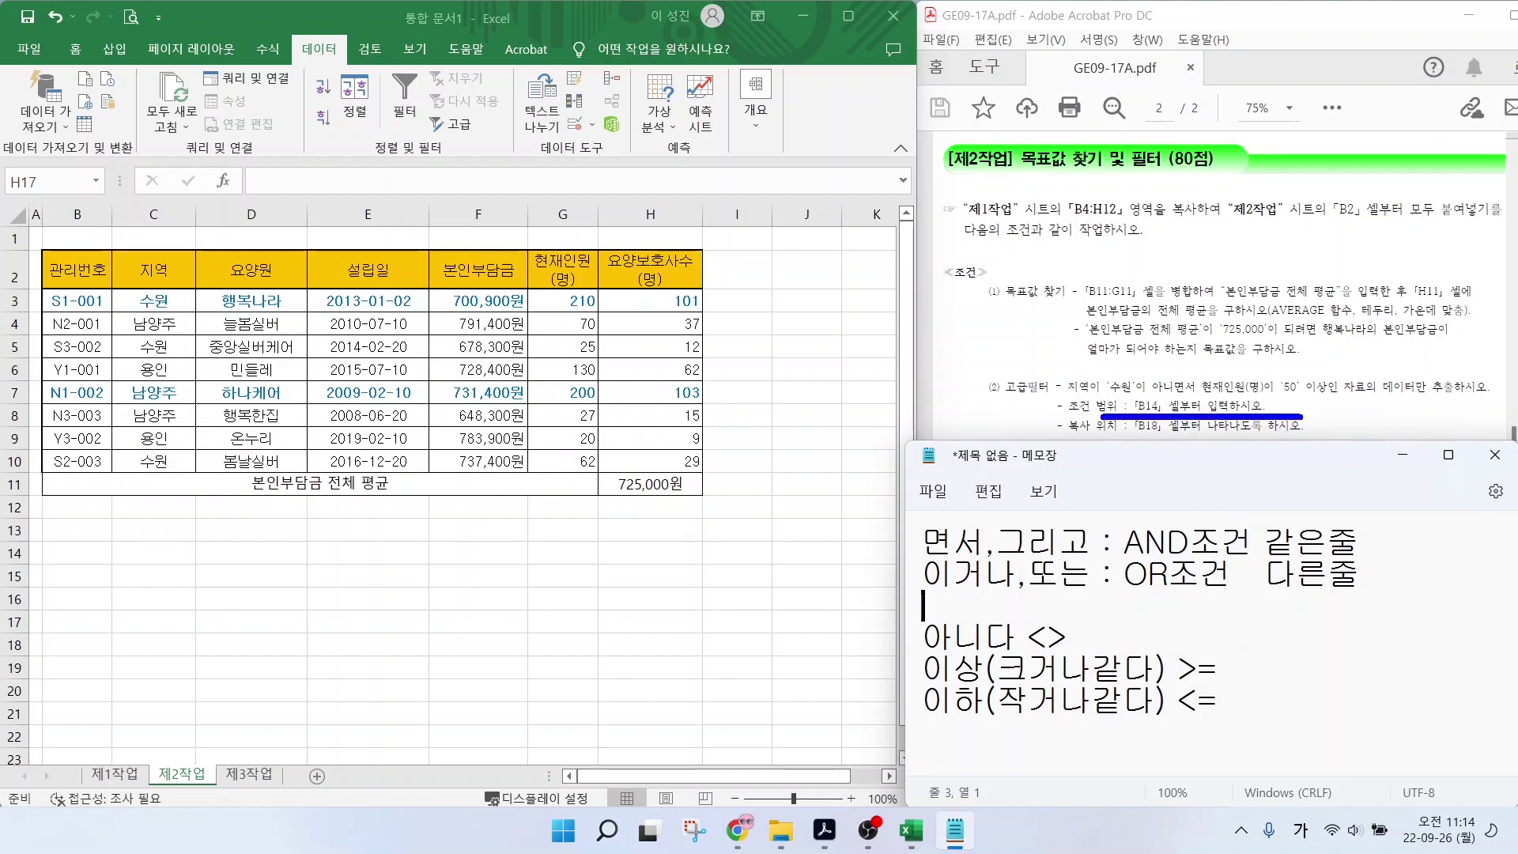
key("Escape")
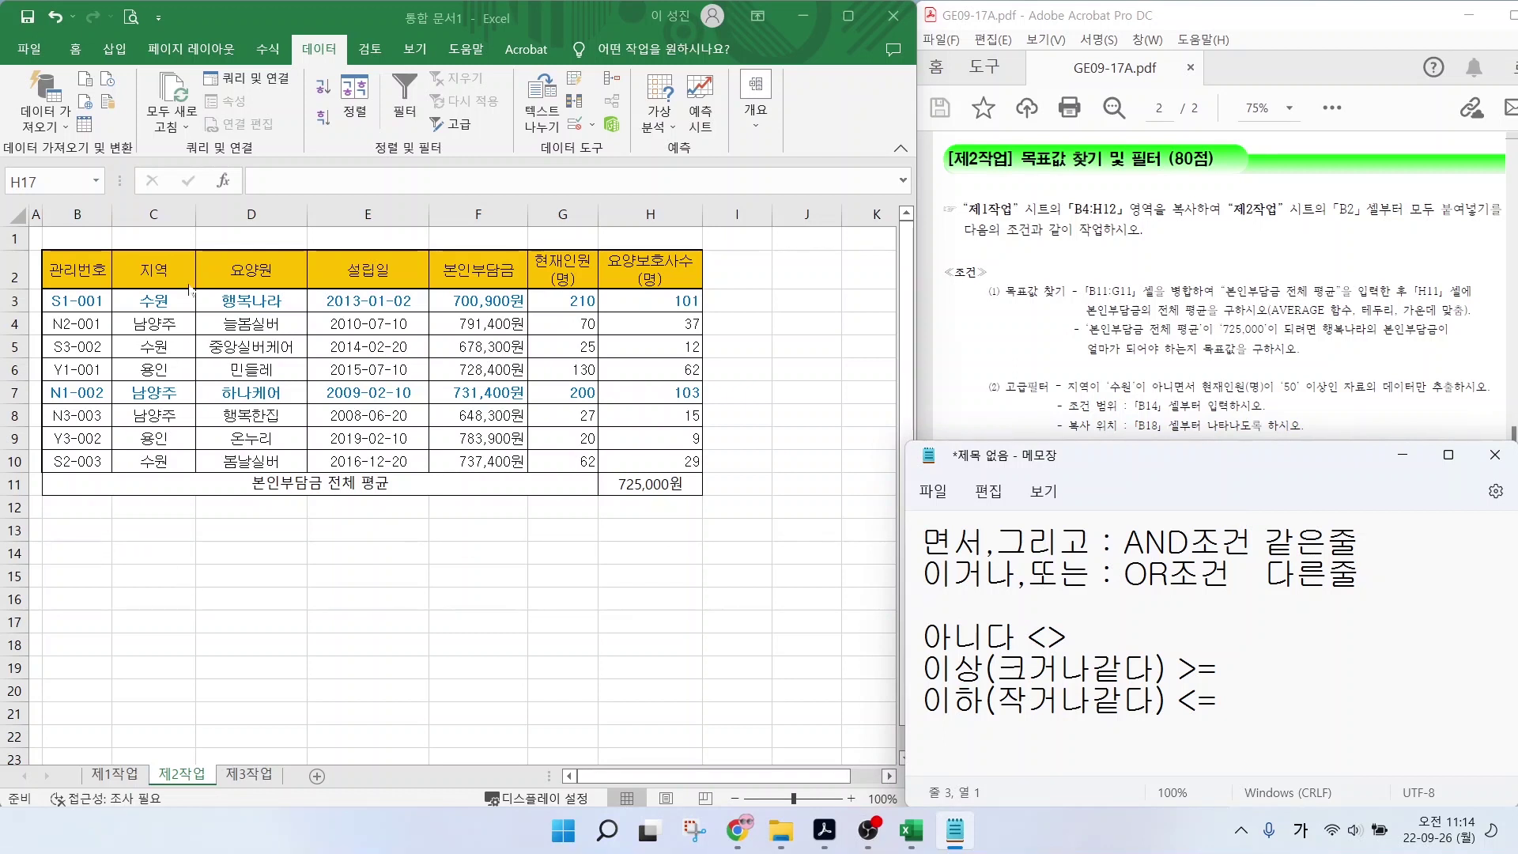
Copy the 지역 header to B14 and the 현재인원(명) header to C14 as the advanced filter criteria headings.
left_click(153, 268)
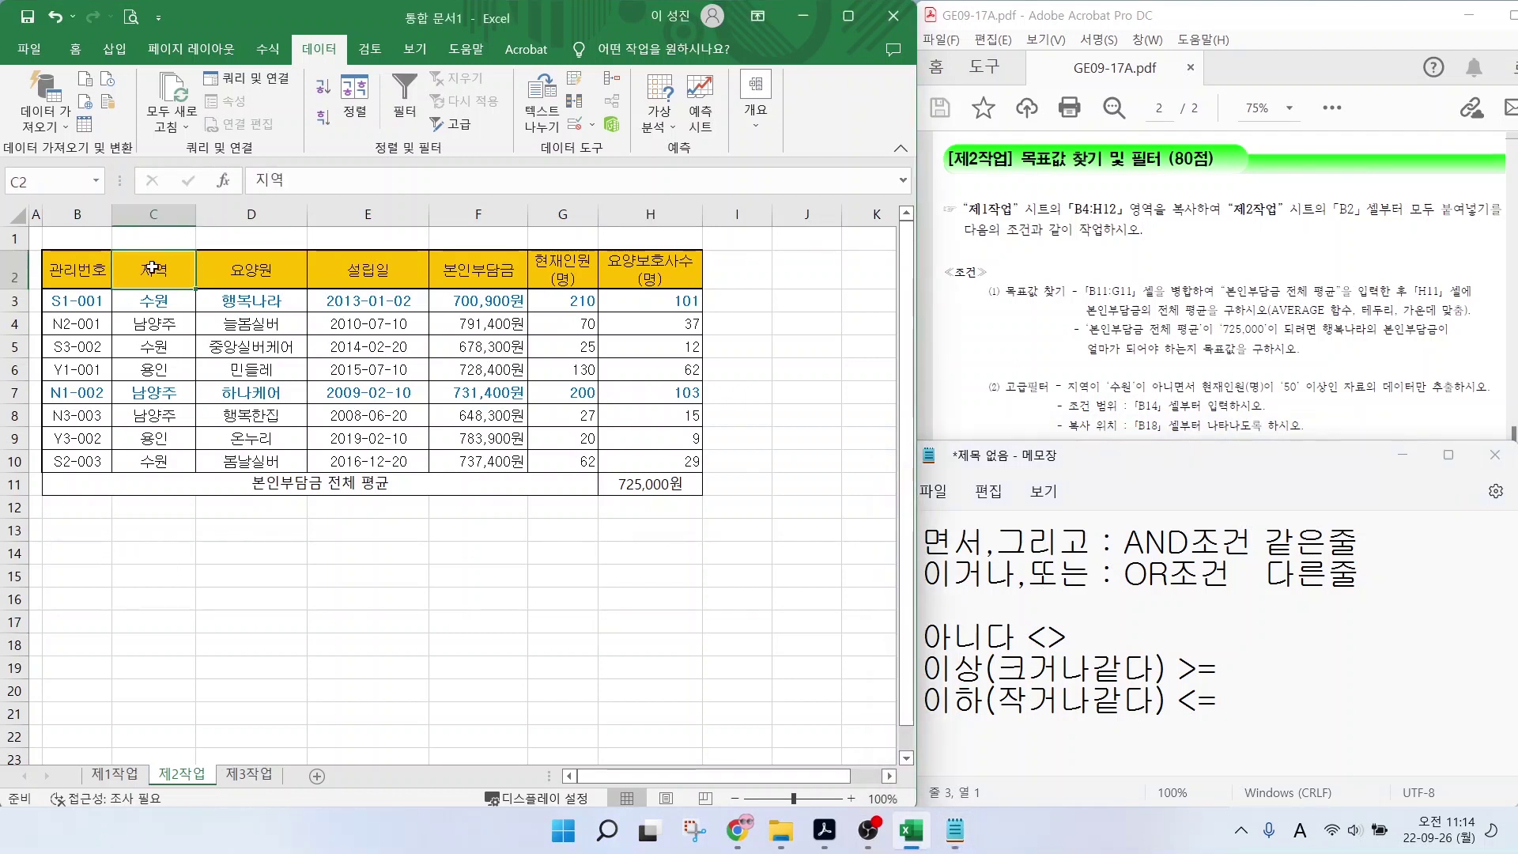
key("ctrl+c")
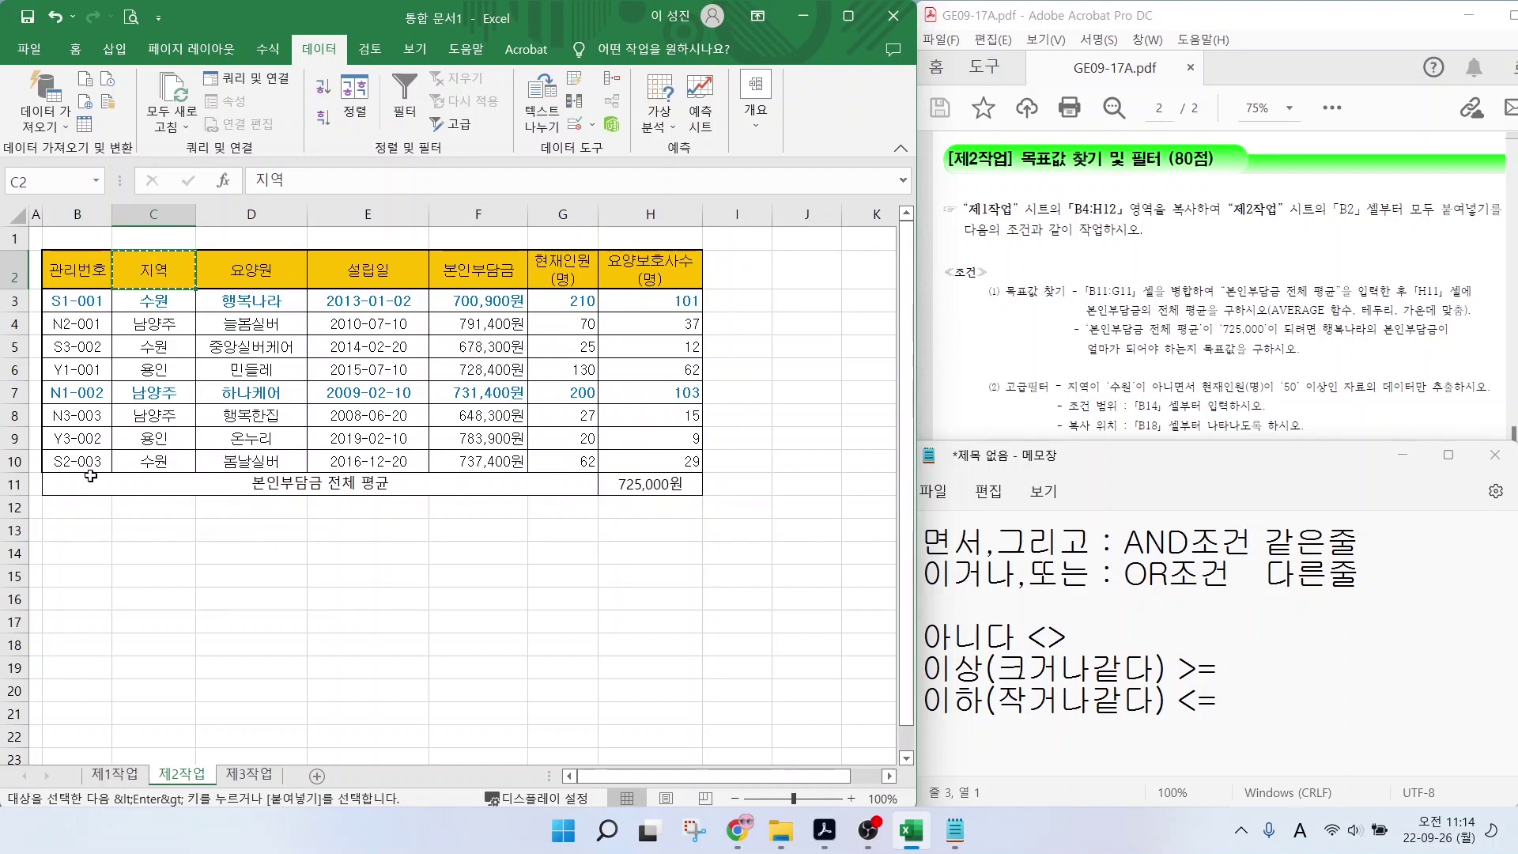
left_click(70, 556)
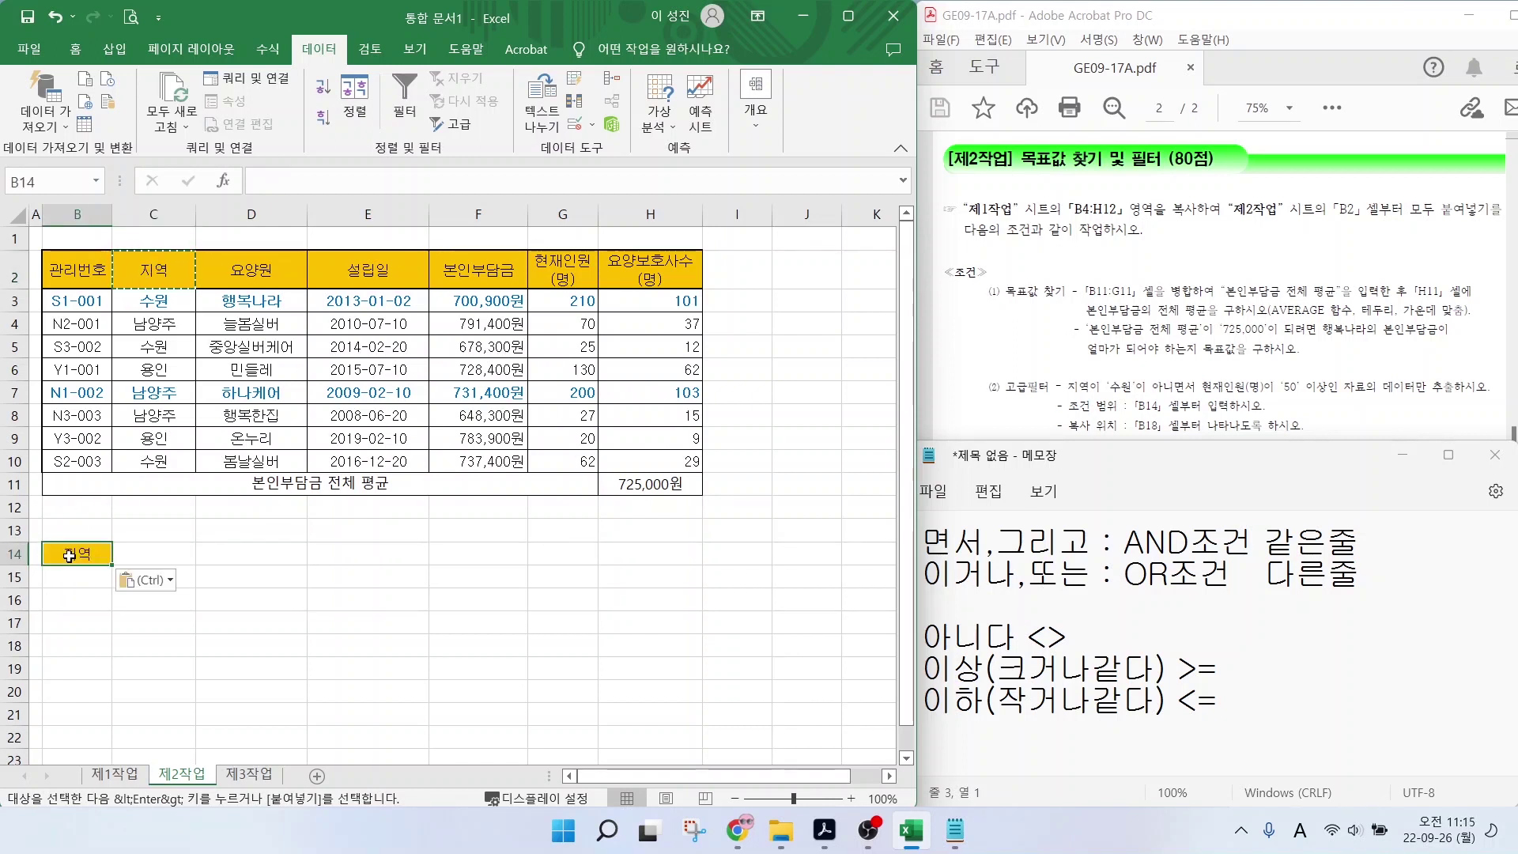
key("ctrl+v")
left_click(562, 270)
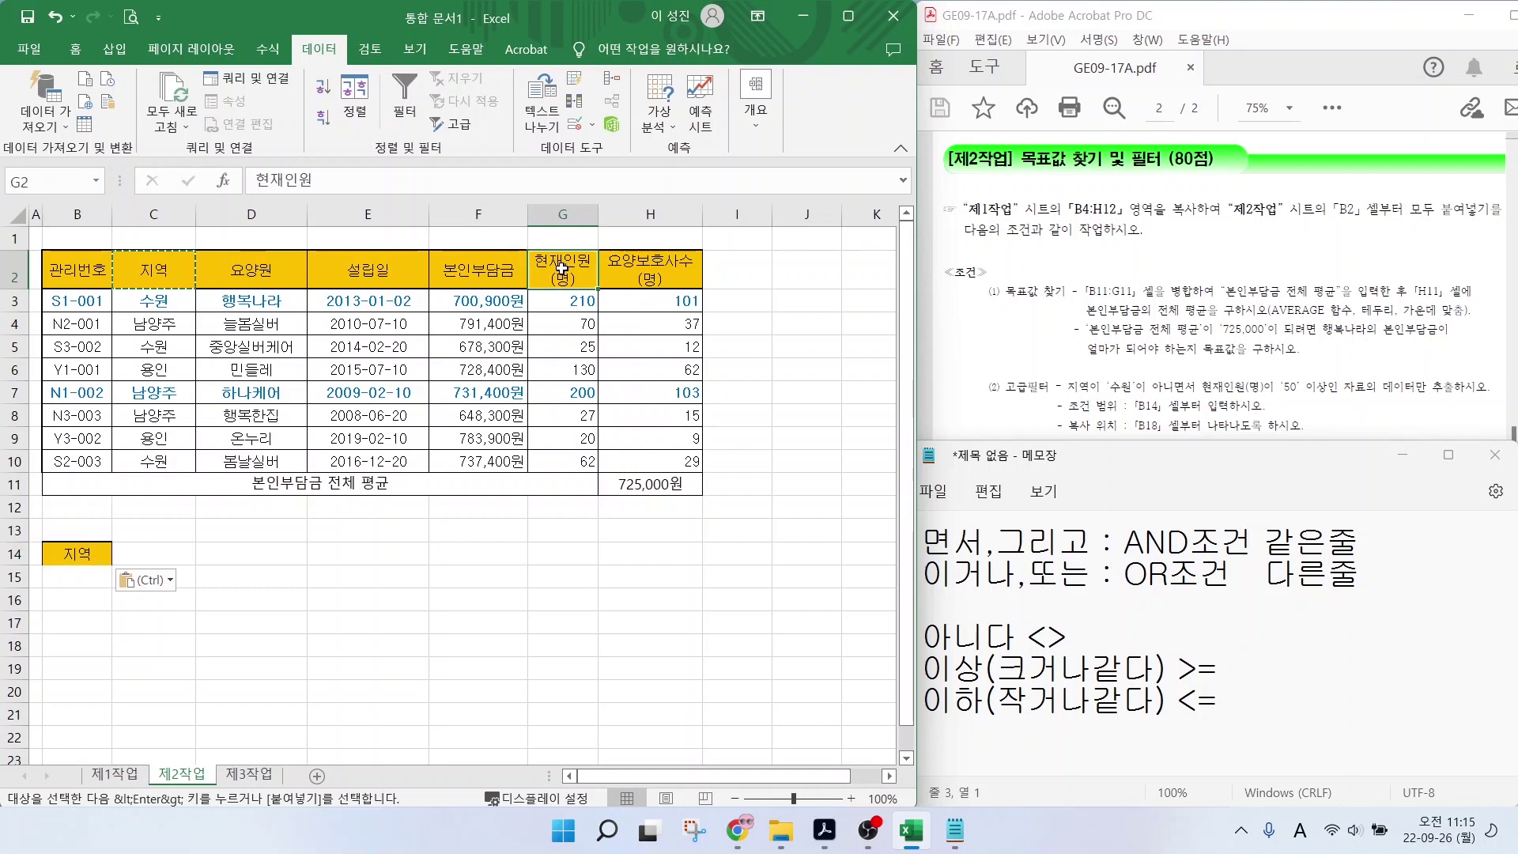
key("ctrl+c")
left_click(150, 554)
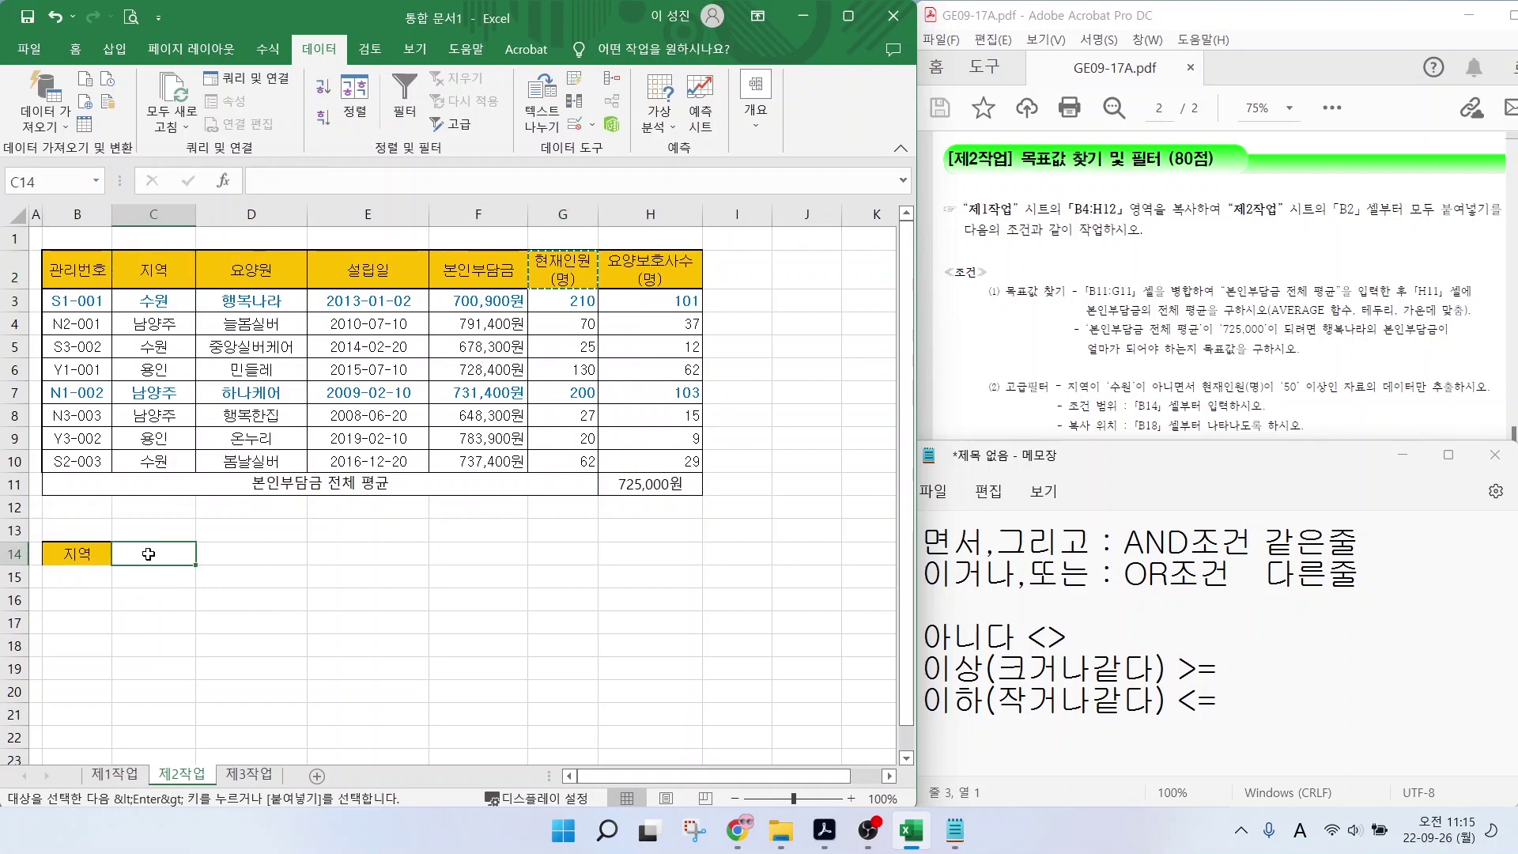
key("ctrl+v")
Enter the criterion <>수원 under the 지역 heading in B15.
left_click(77, 591)
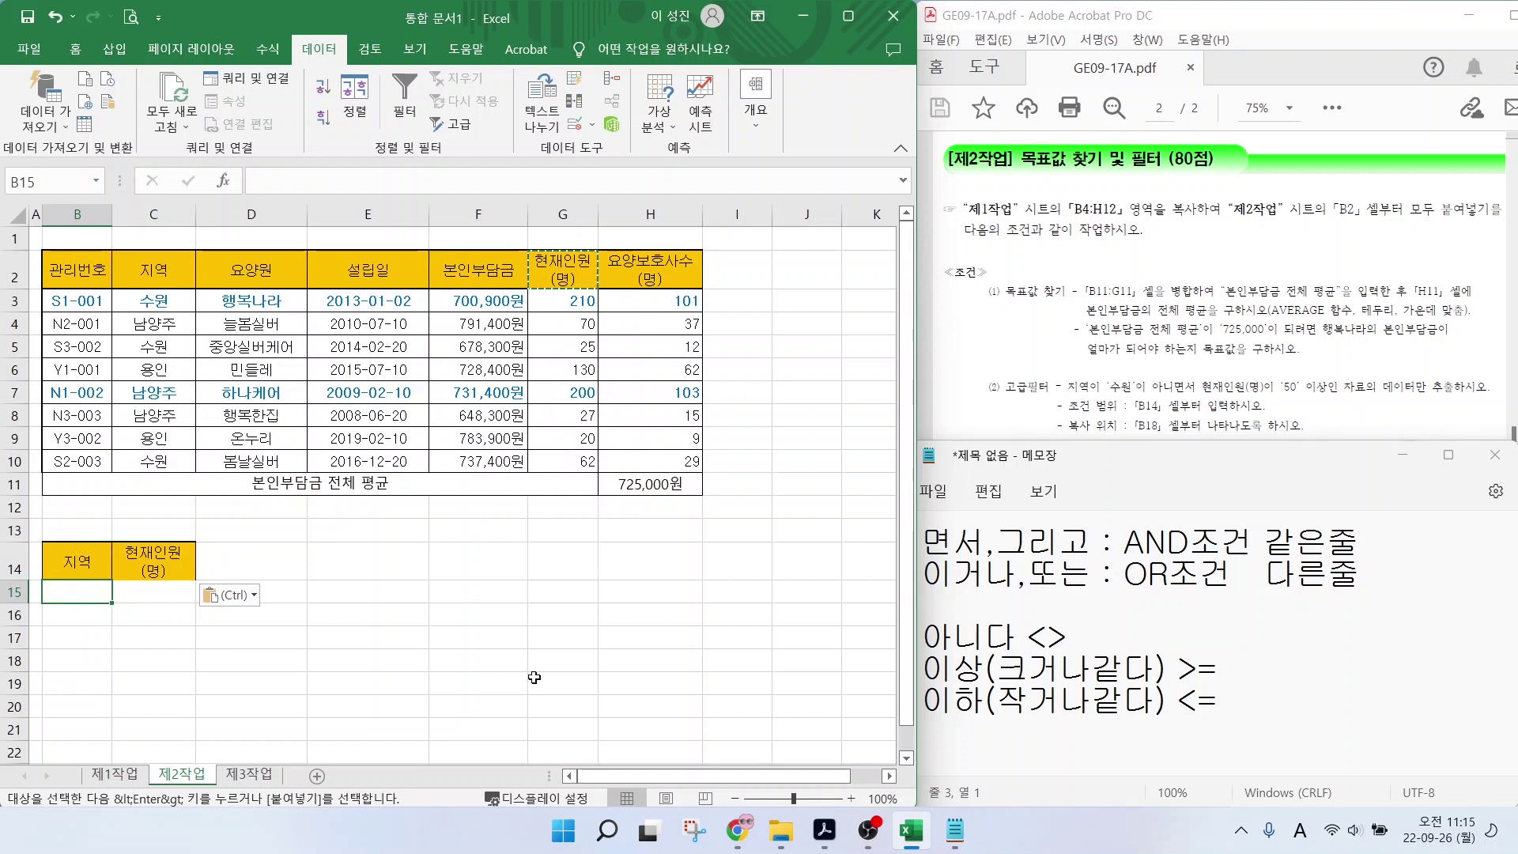
type("T")
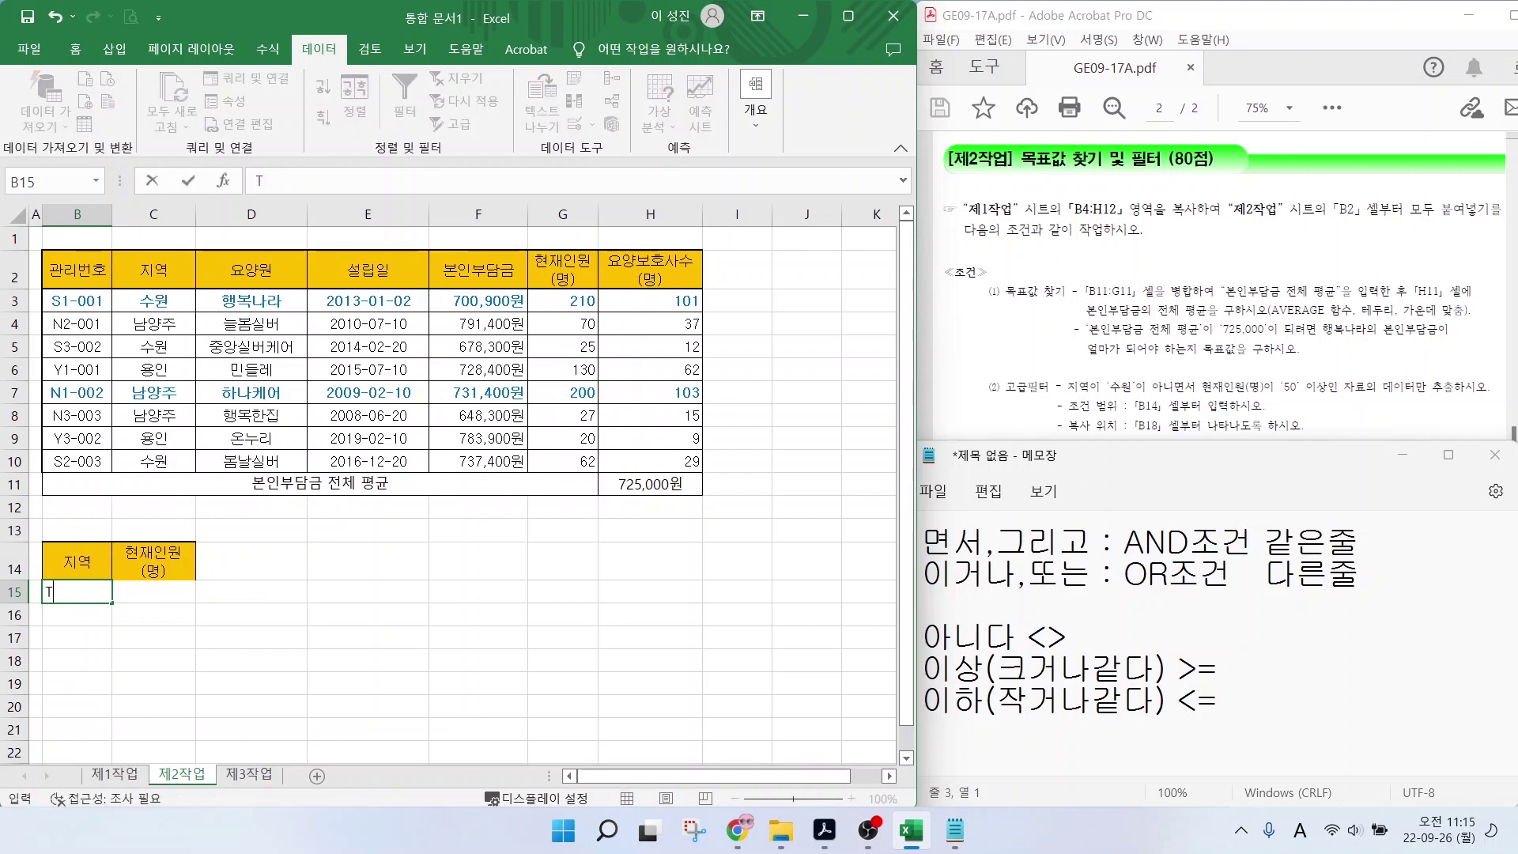
key("BackSpace")
key("Hangul")
type("수원")
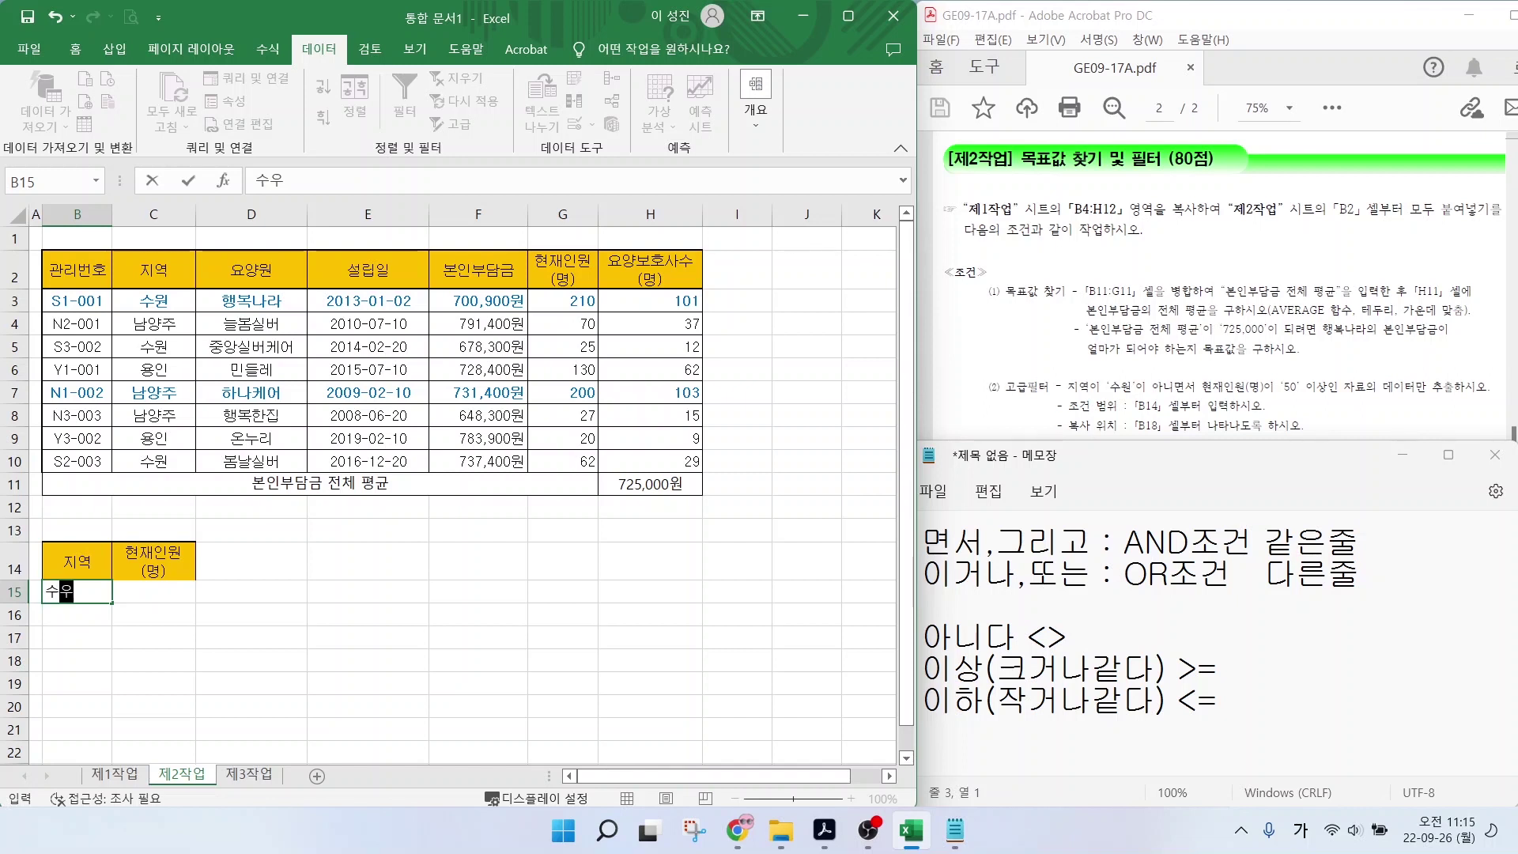
key("Return")
left_click(79, 594)
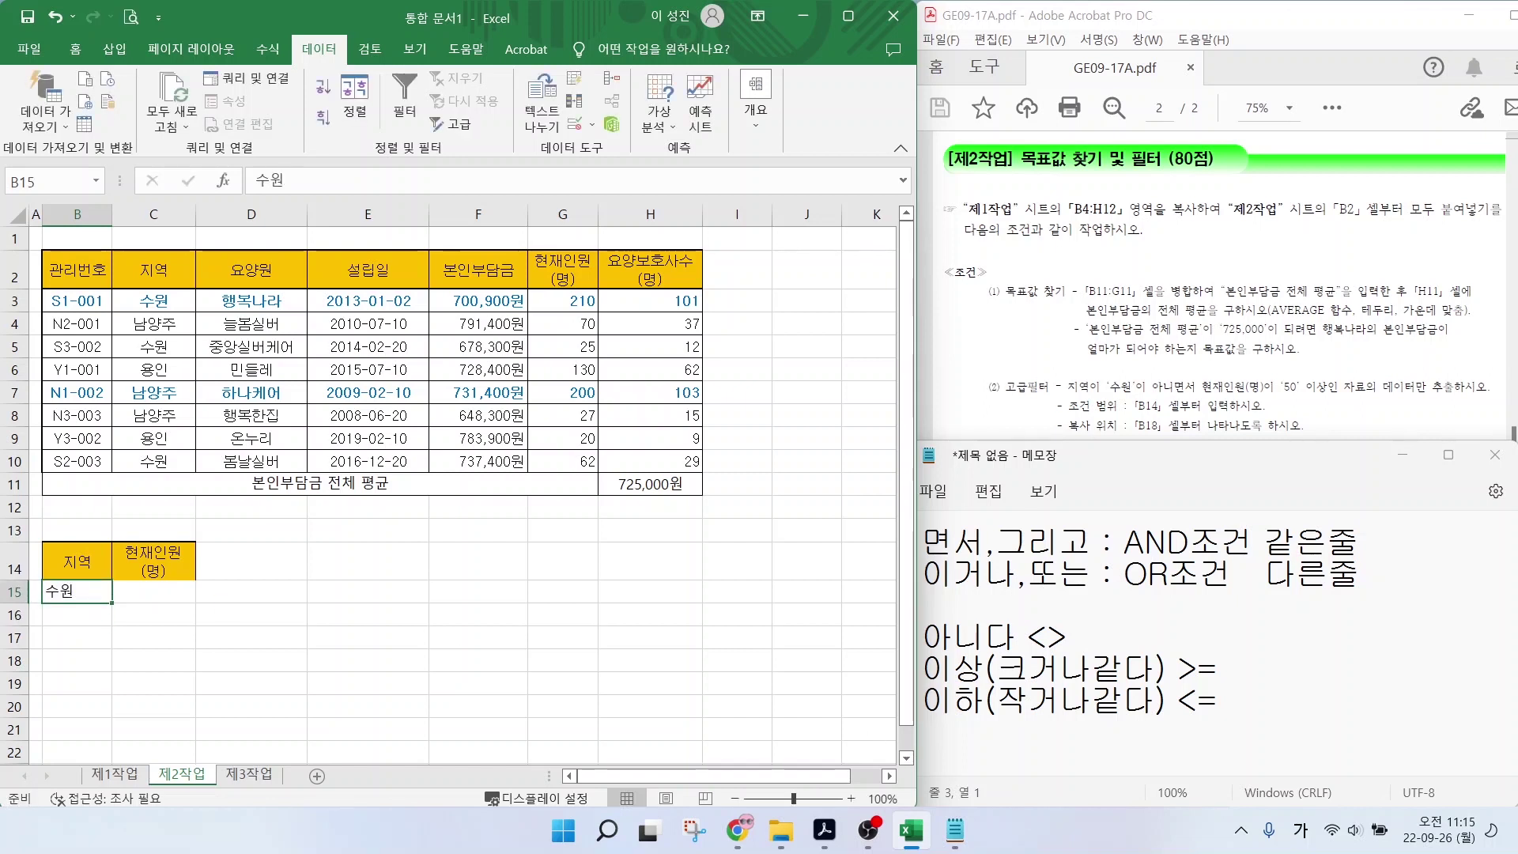
left_click_drag(1028, 637, 1067, 637)
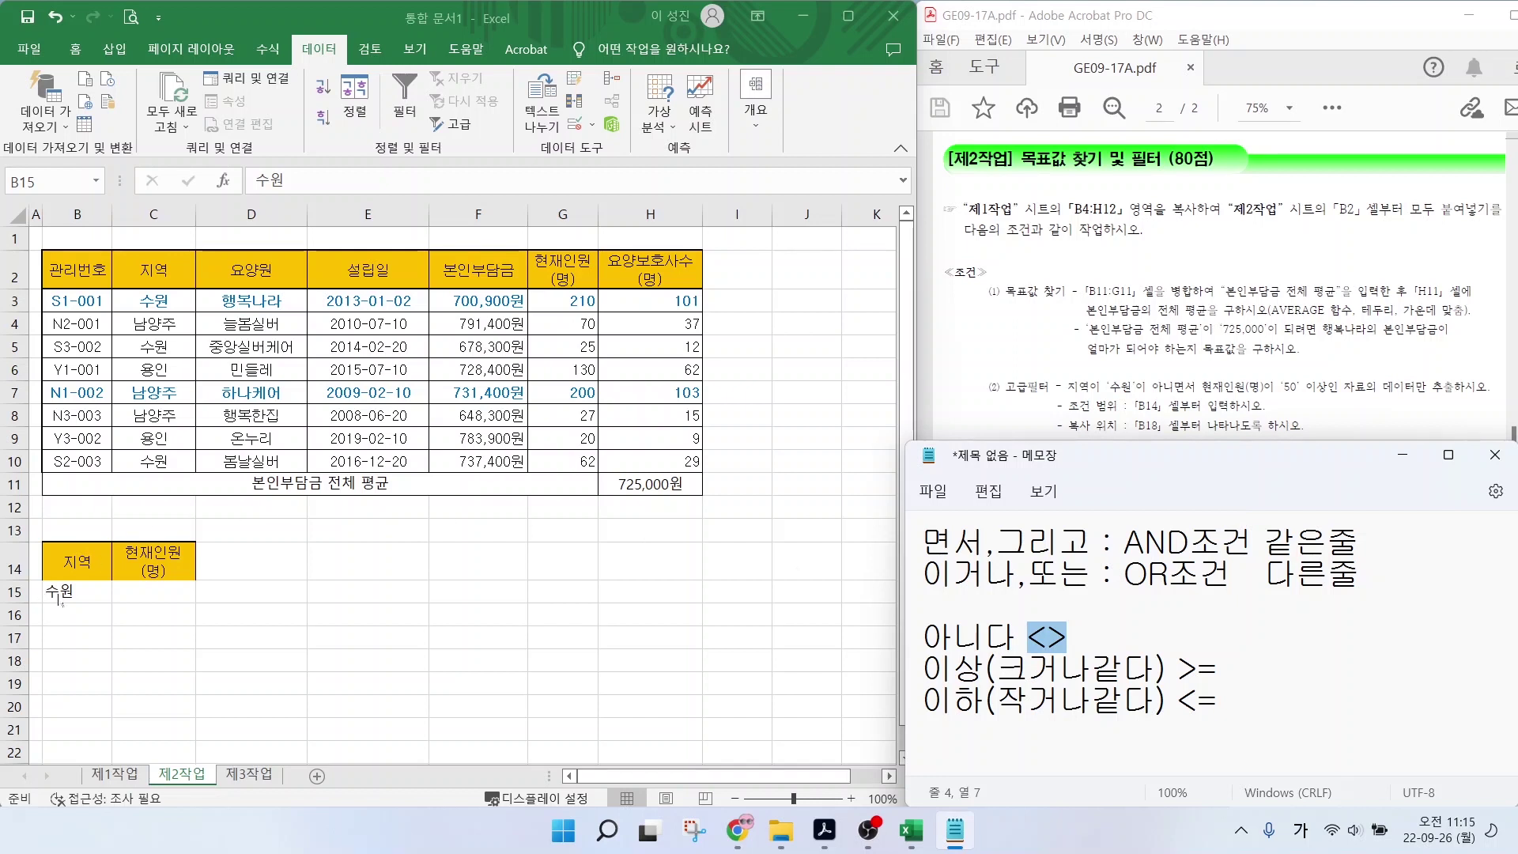
left_click(61, 599)
left_click(257, 181)
key("ctrl+v")
key("Return")
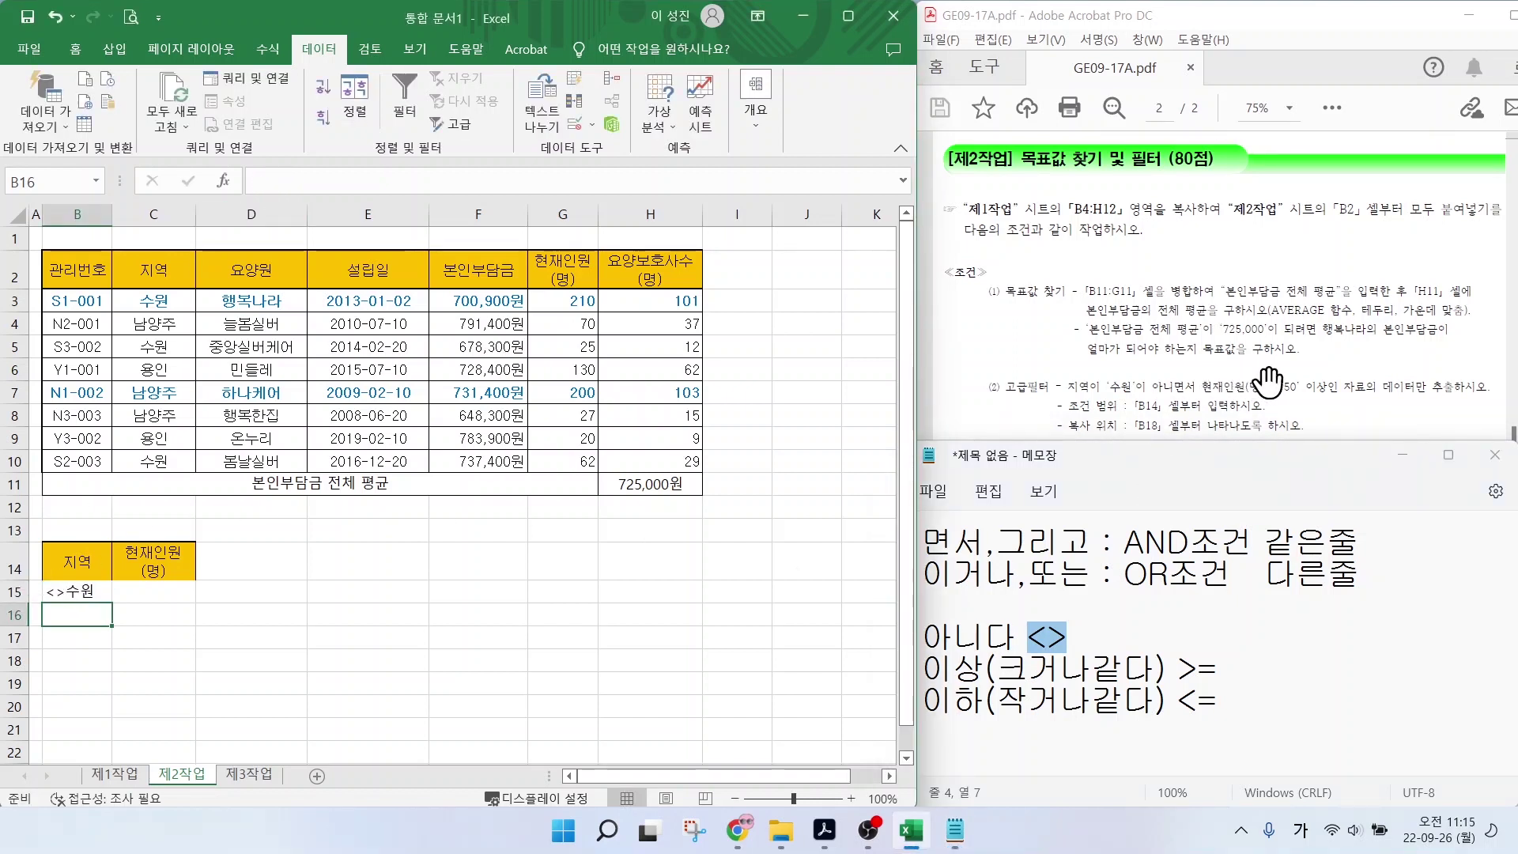
Enter the criterion >=50 under the 현재인원(명) heading in C15.
left_click(142, 593)
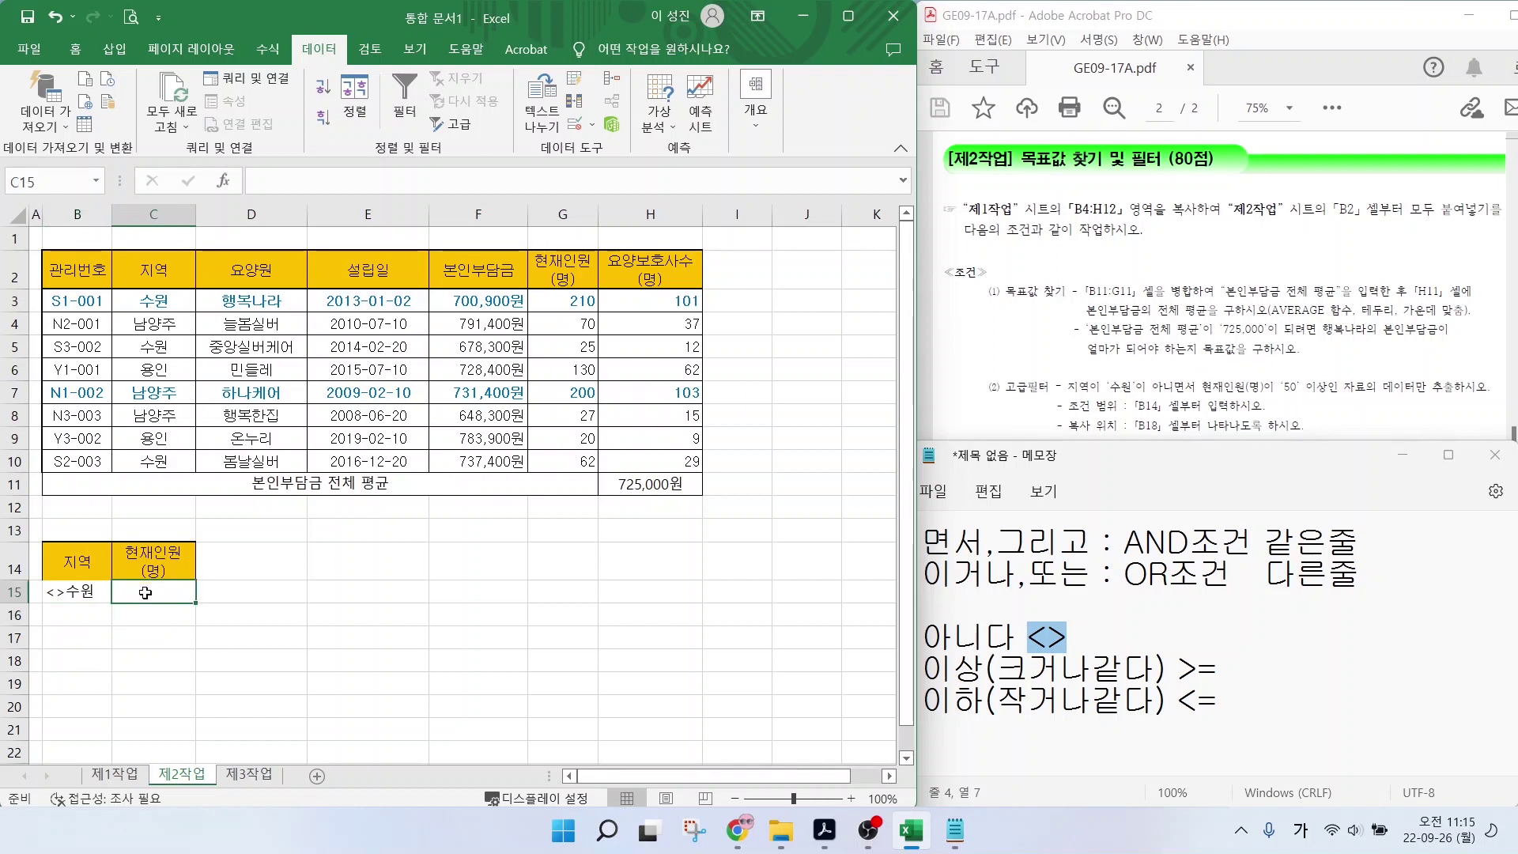
type(">=")
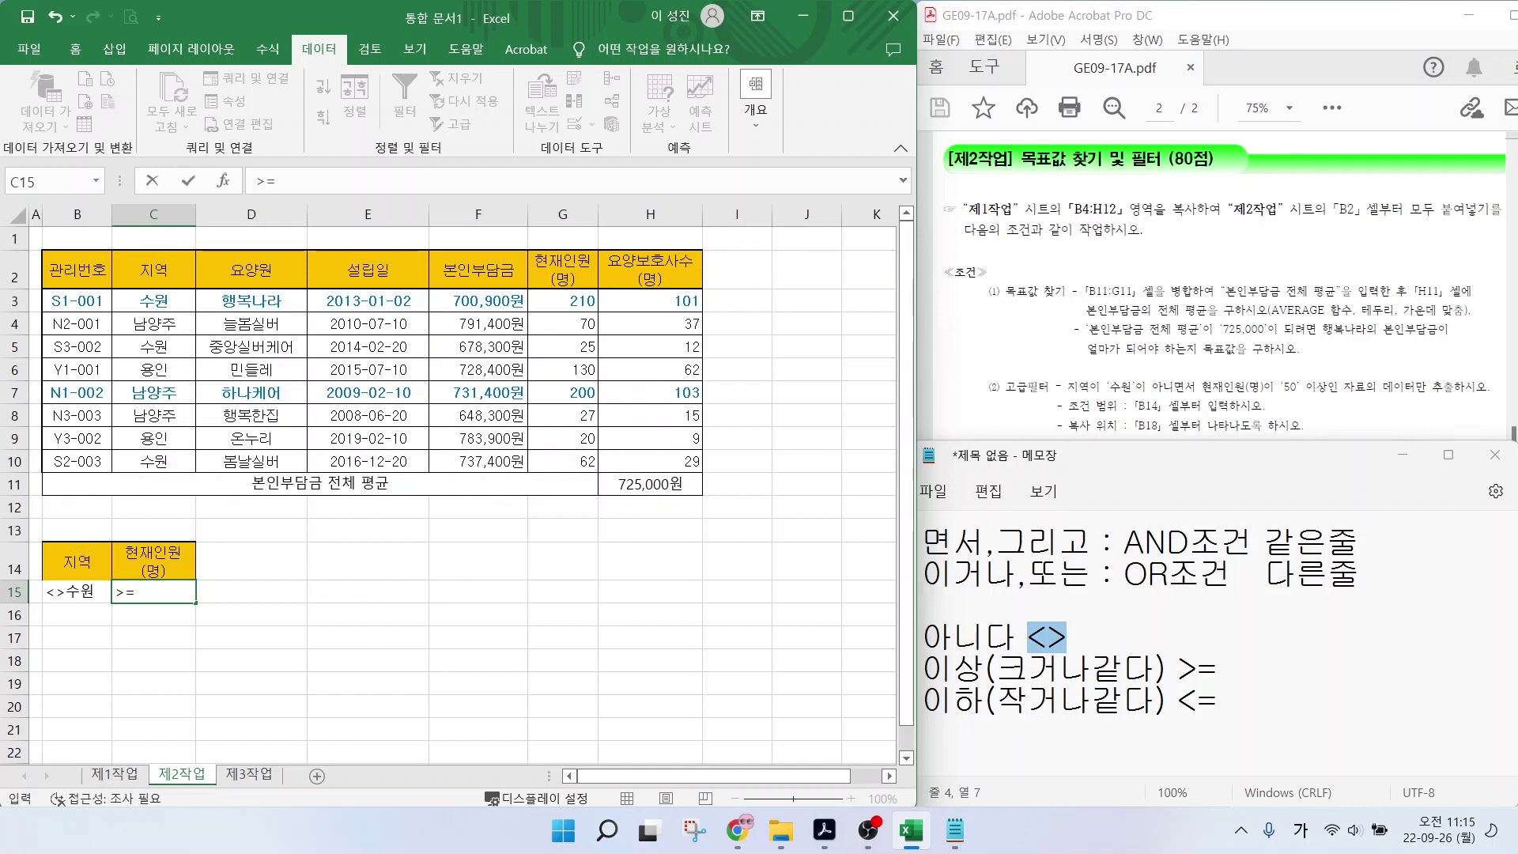
left_click_drag(1179, 669, 1216, 669)
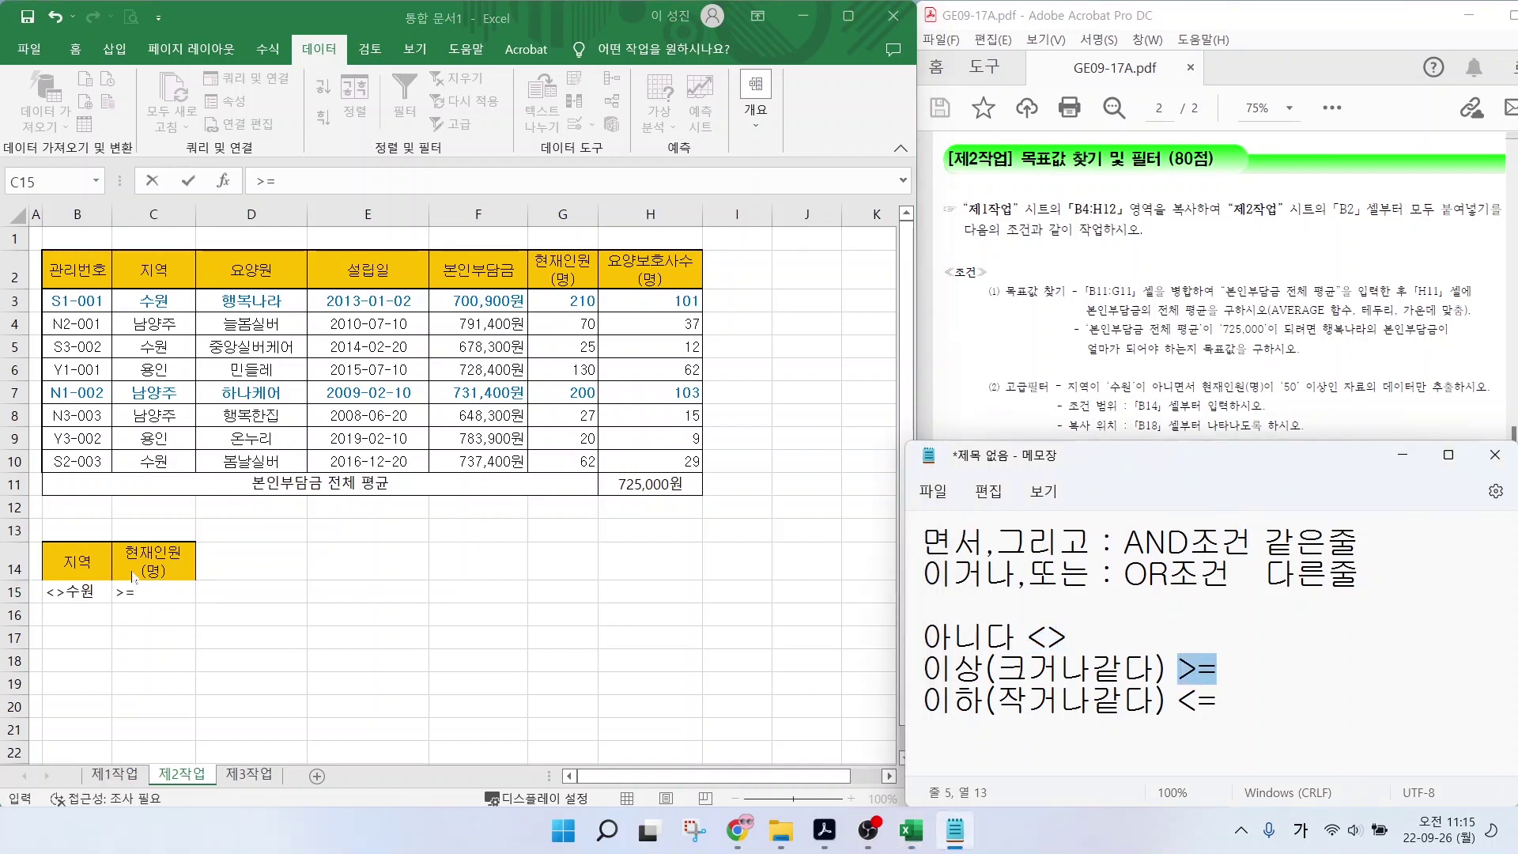
key("alt+Tab")
type("5")
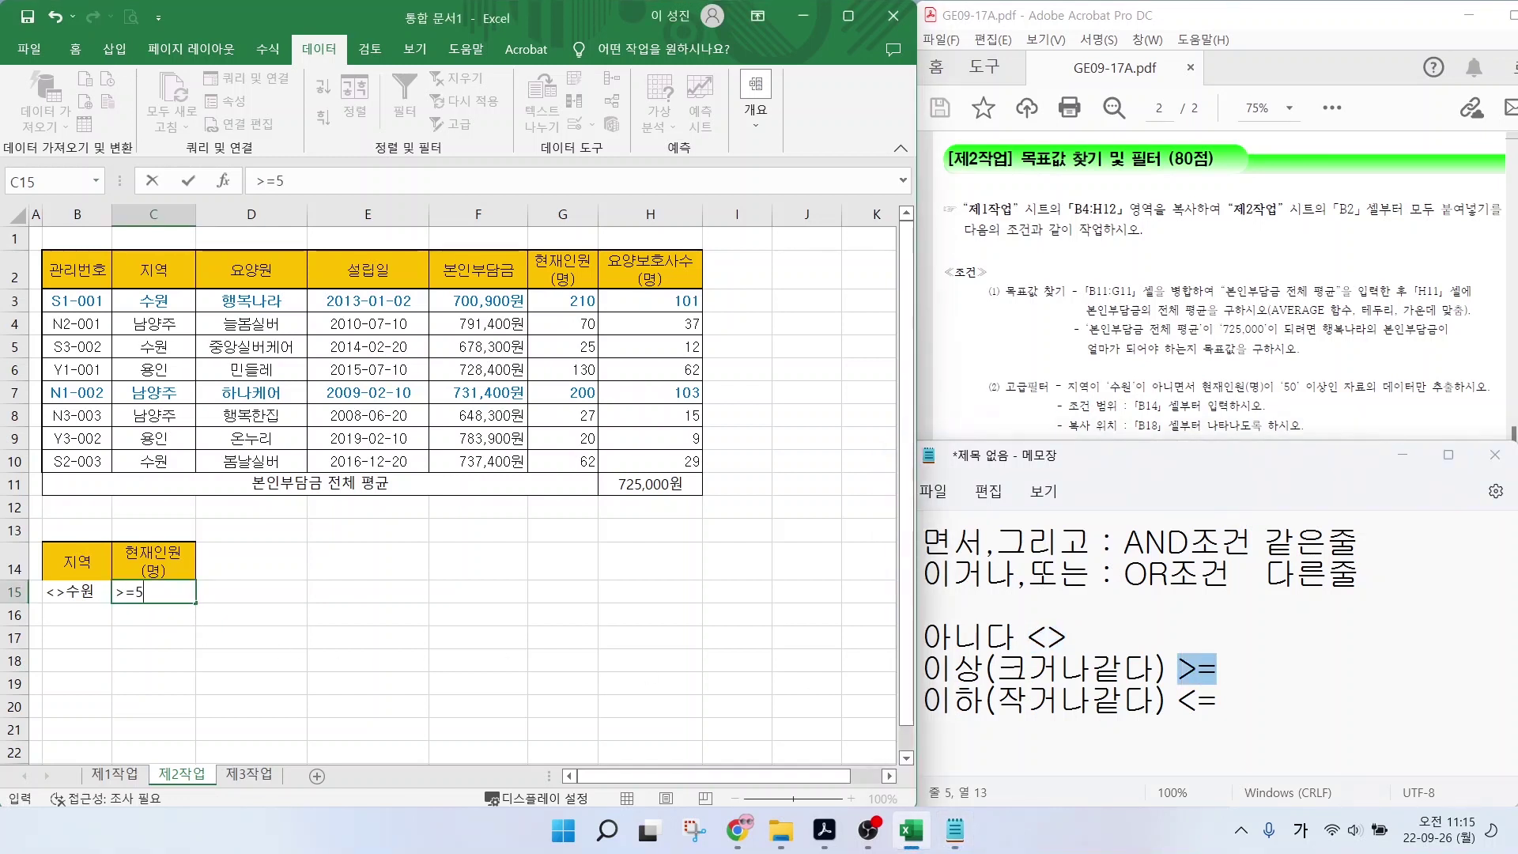
type("0")
key("Return")
Check the row placement of the criteria in B15 and C15 against the AND and OR rules in the notes.
left_click(130, 660)
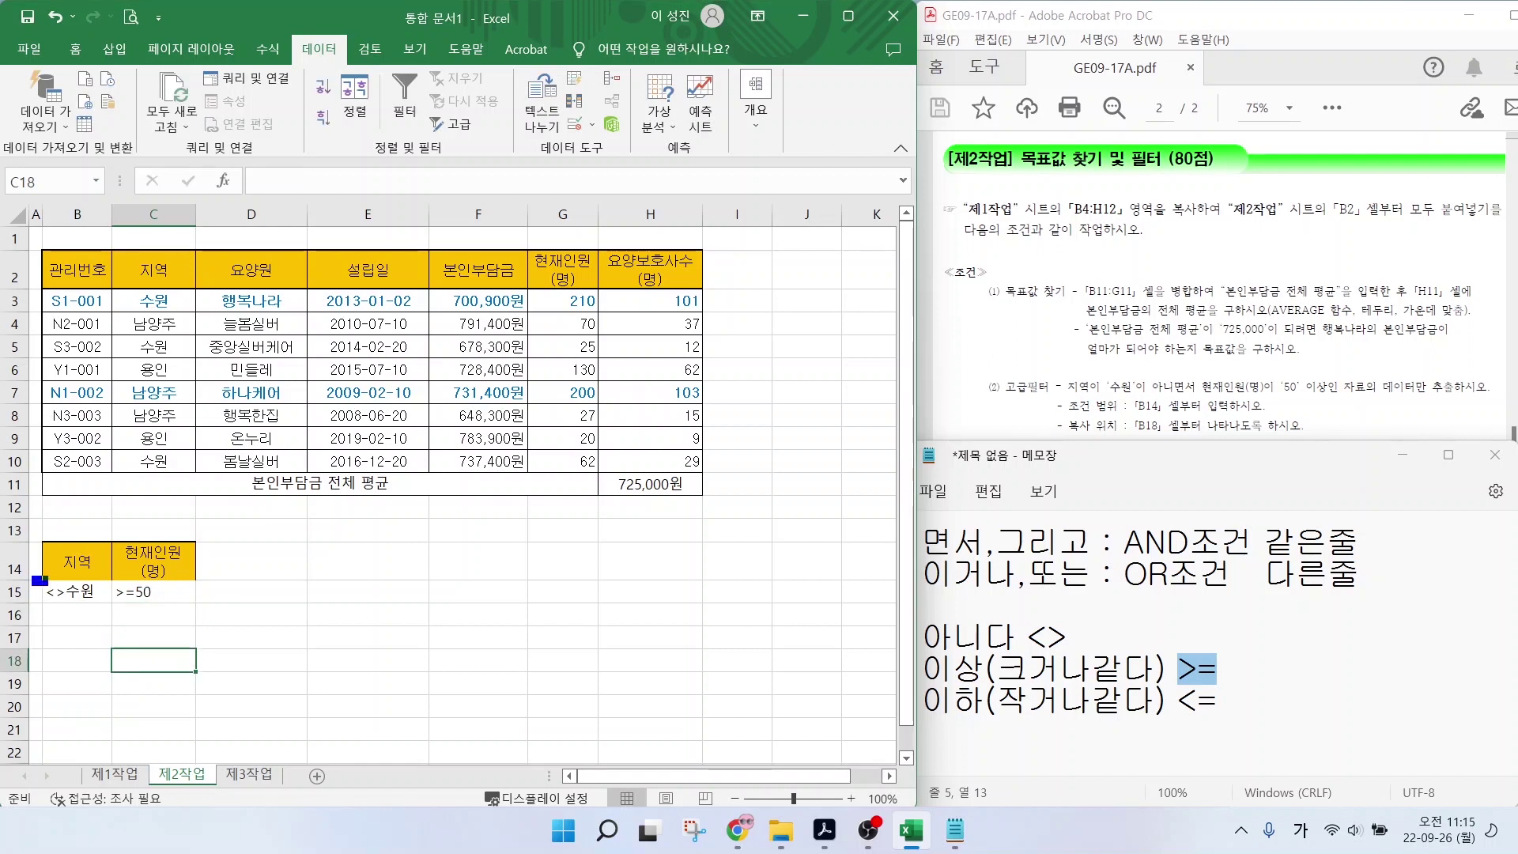
mouse_move(33, 577)
left_mouse_down()
mouse_move(114, 607)
mouse_move(195, 611)
left_mouse_up()
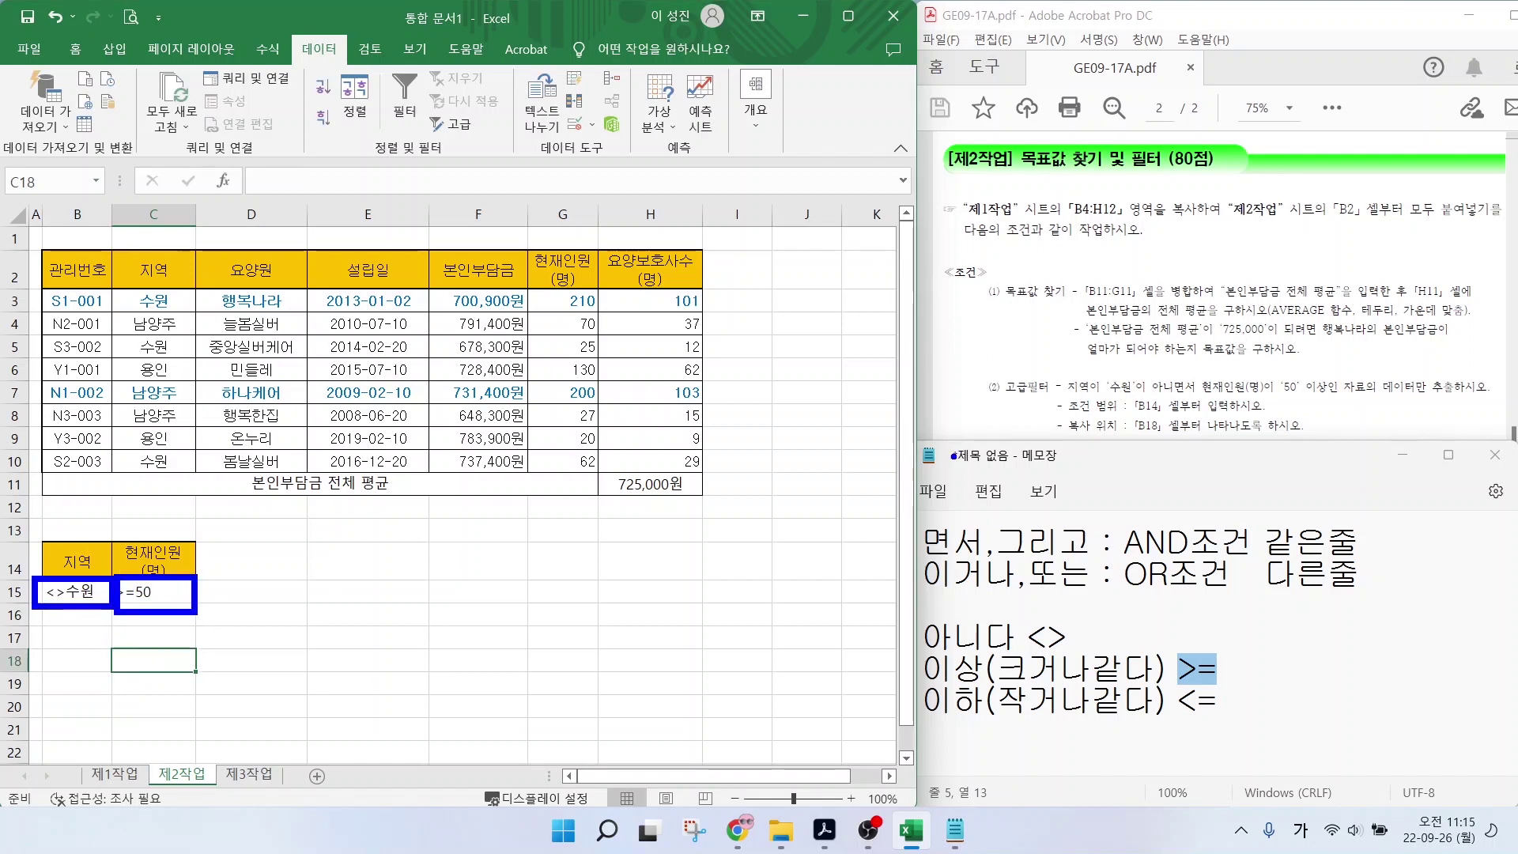
left_click_drag(958, 558, 1423, 555)
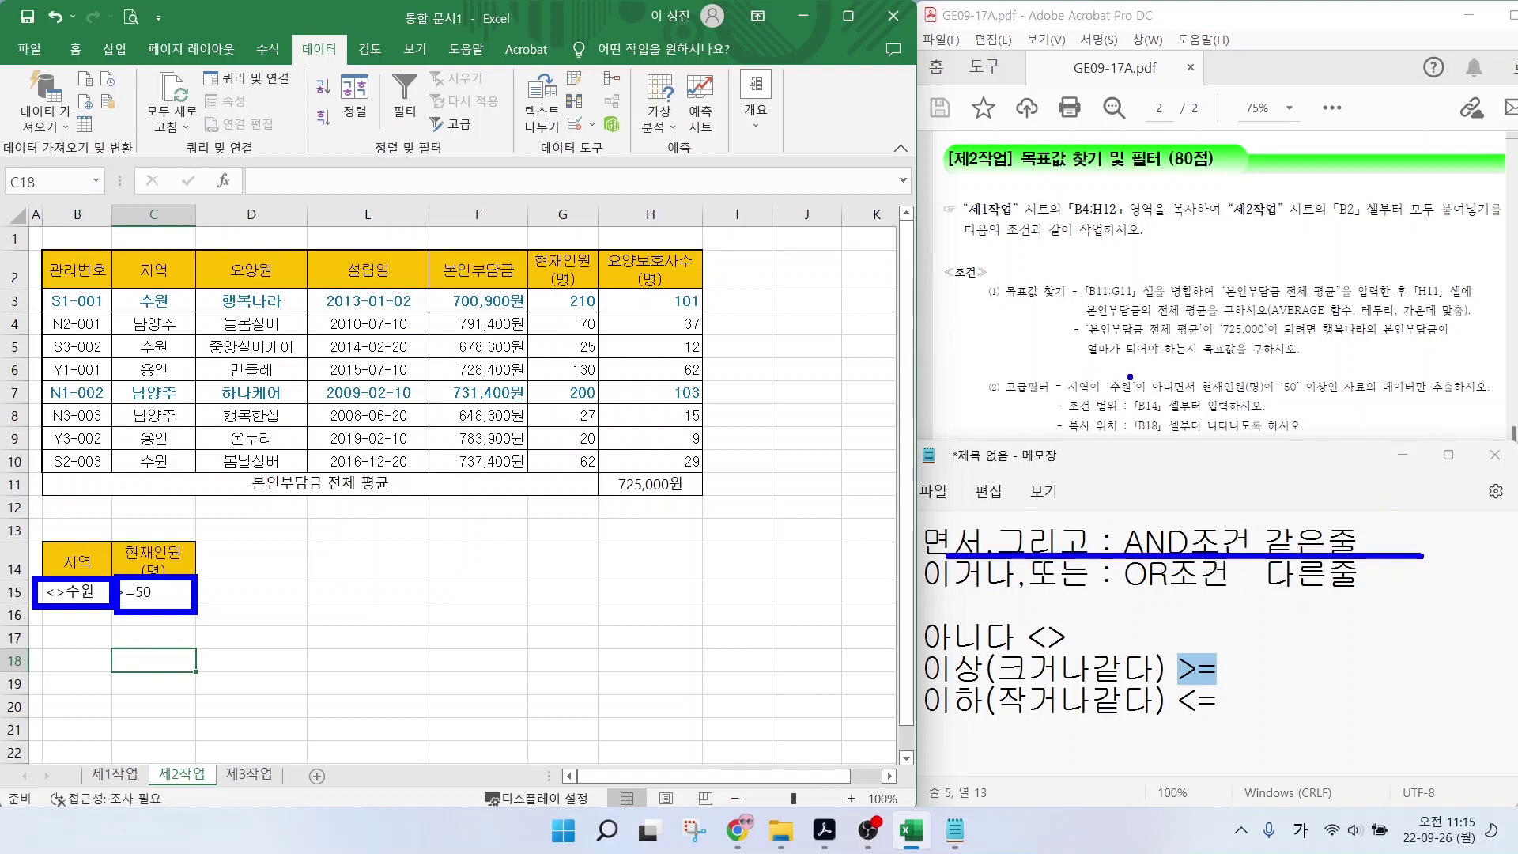
left_click_drag(949, 589, 1105, 591)
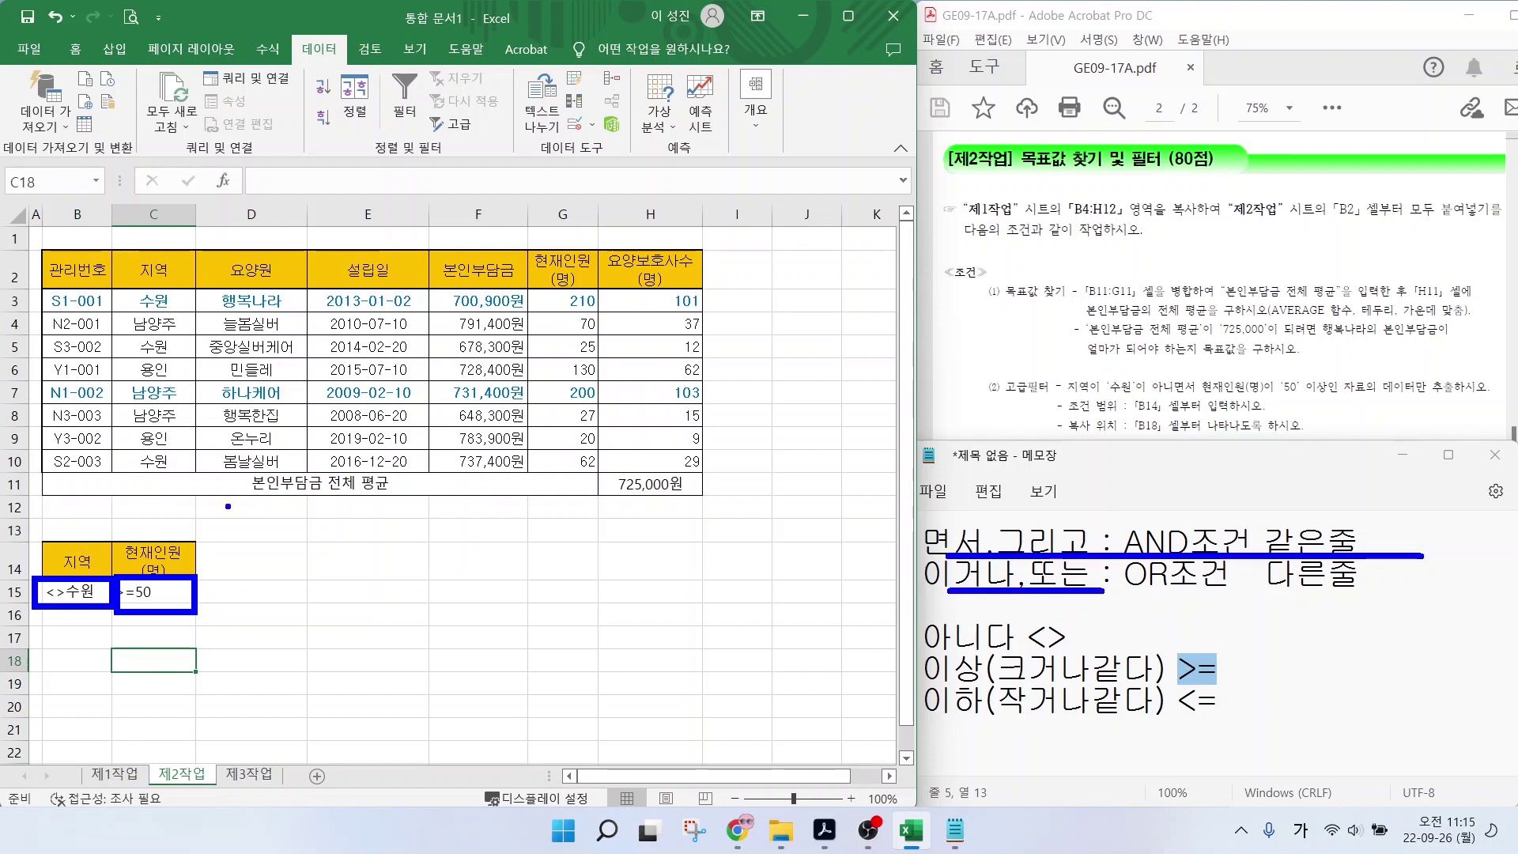
left_click_drag(172, 586, 182, 631)
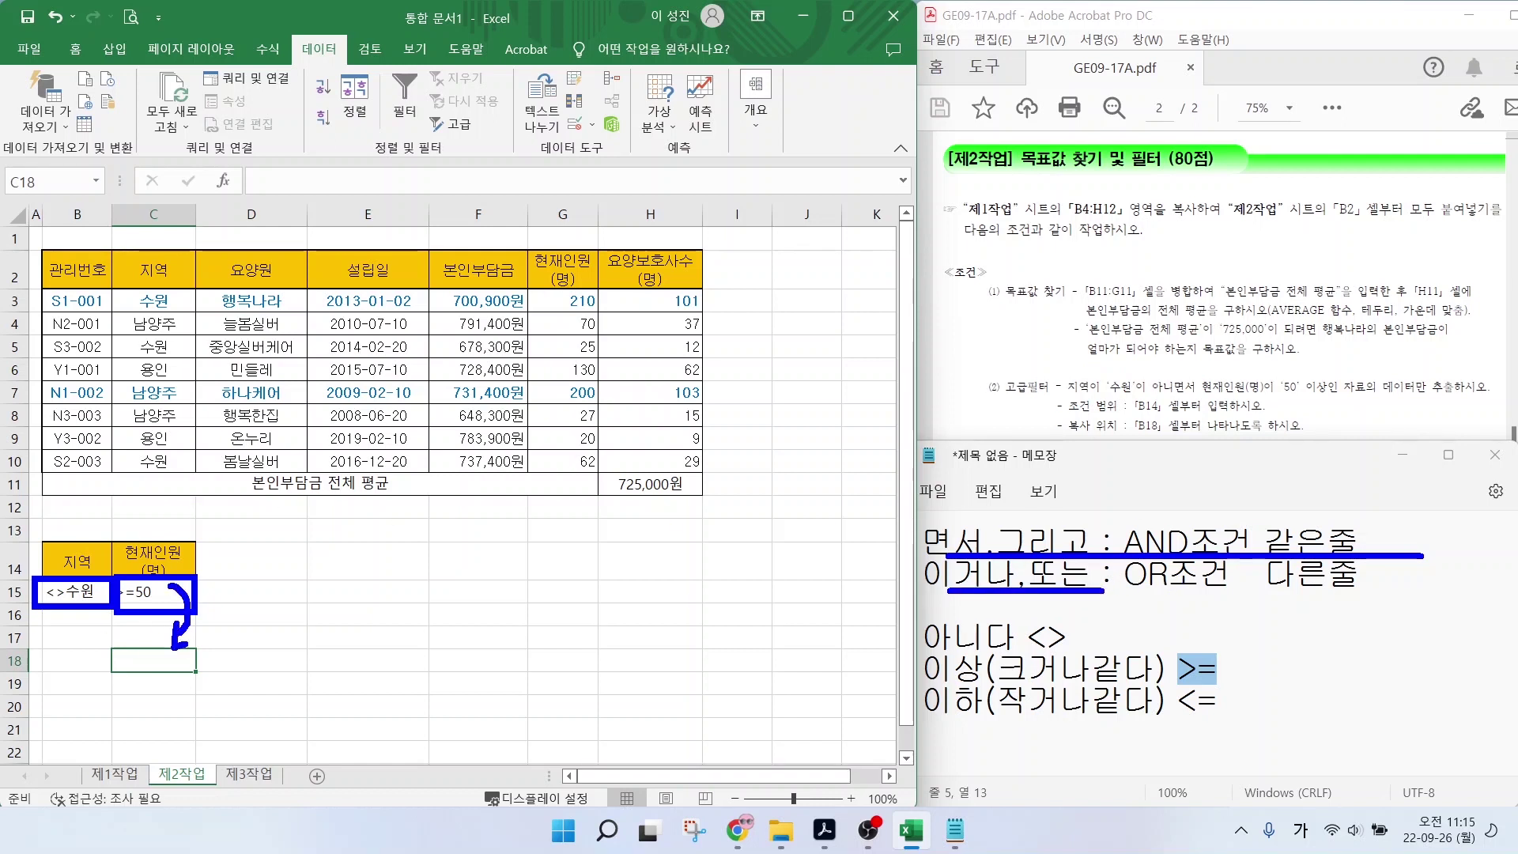
key("Escape")
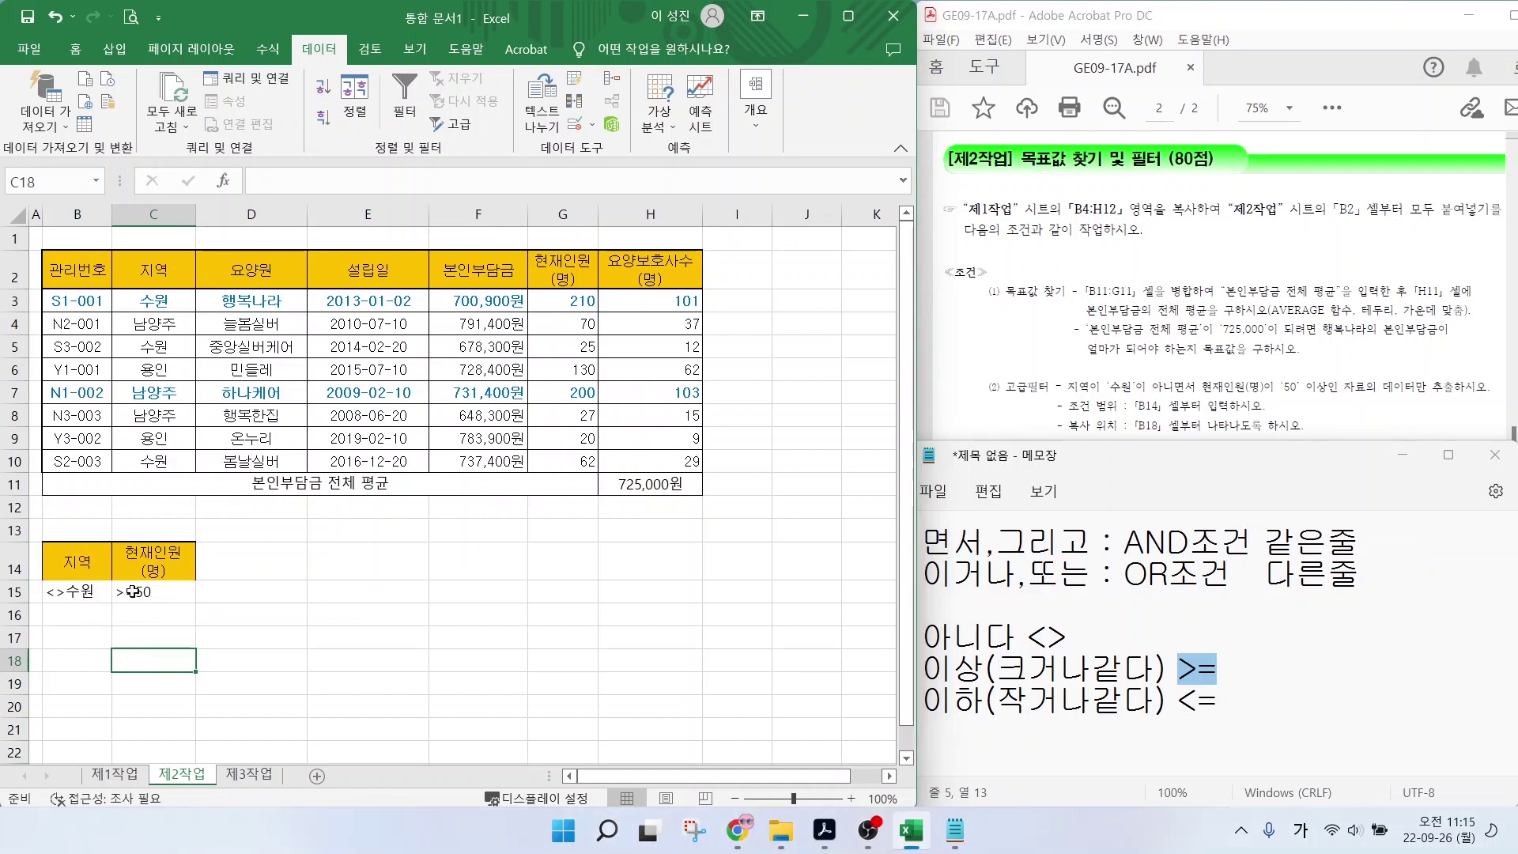
left_click(78, 592)
left_click(144, 592)
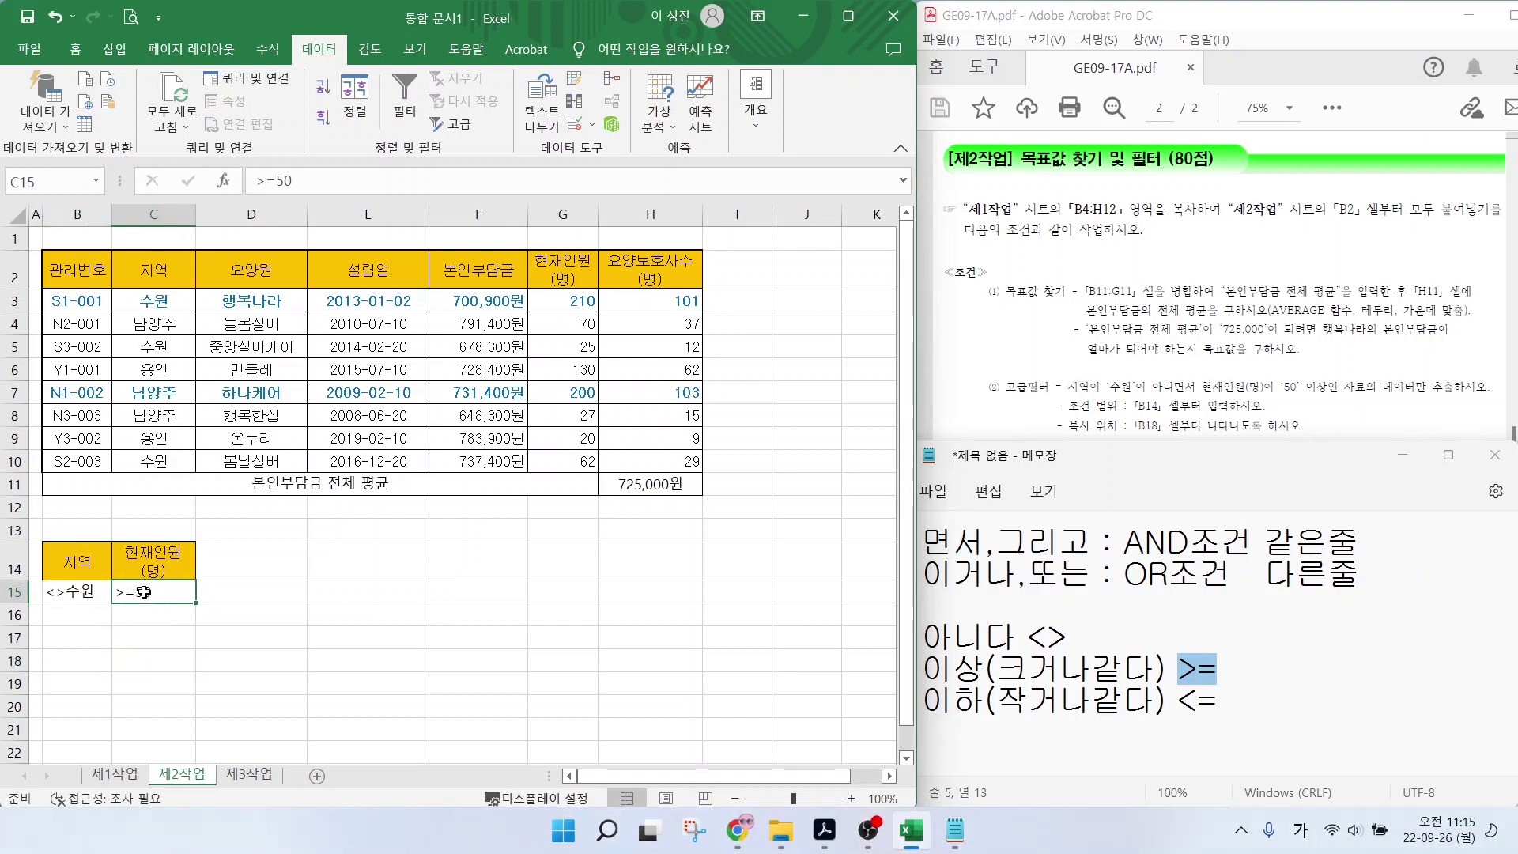
left_click(250, 660)
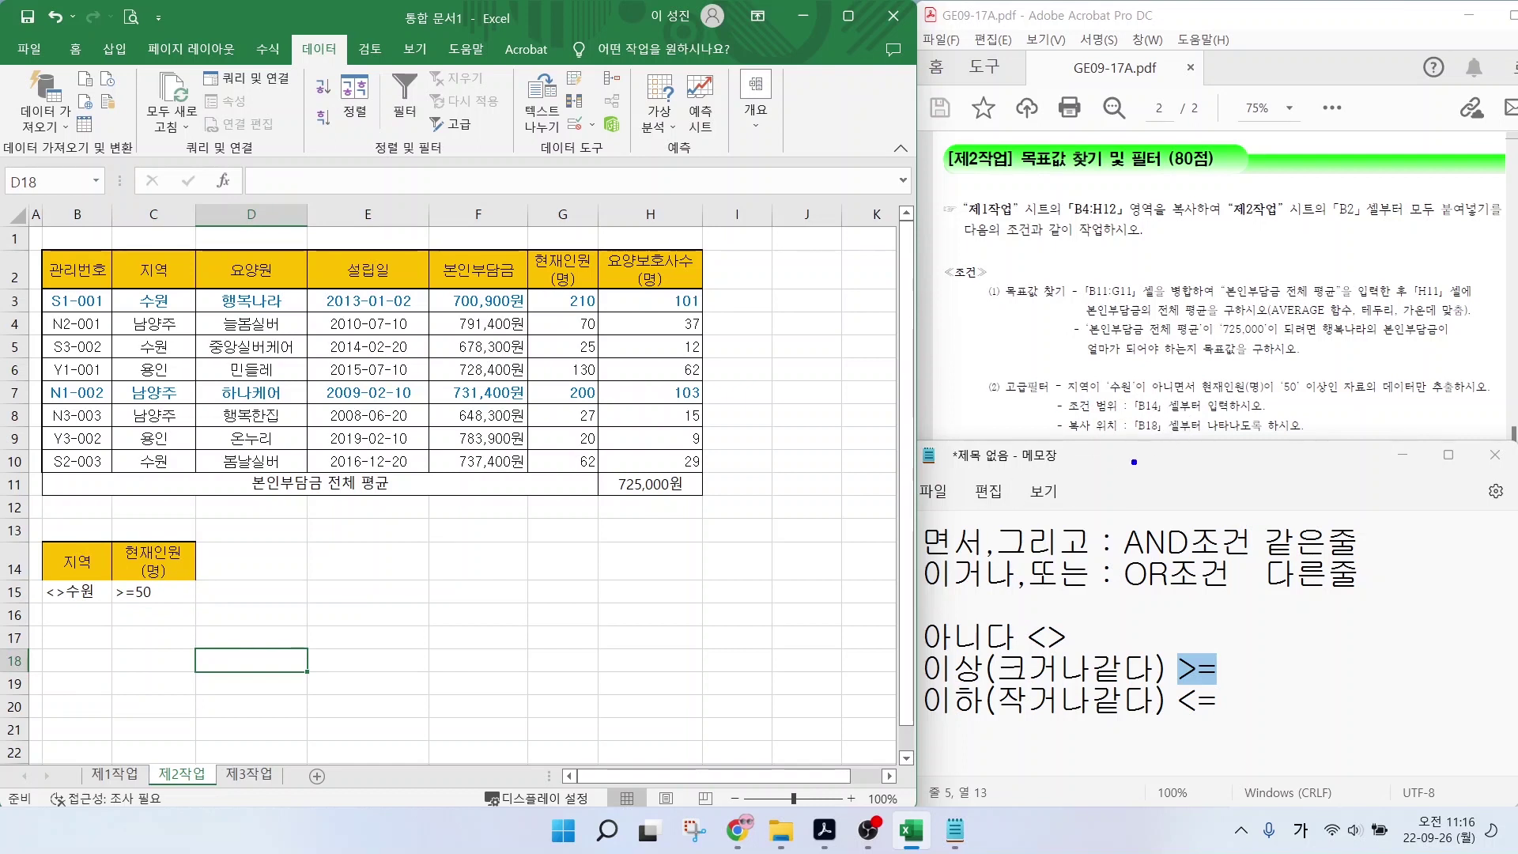
Set up an advanced filter on the 제2작업 table with list range B2:H10 and criteria range B14:C15.
left_click_drag(1120, 439, 1320, 438)
left_click_drag(111, 282, 655, 461)
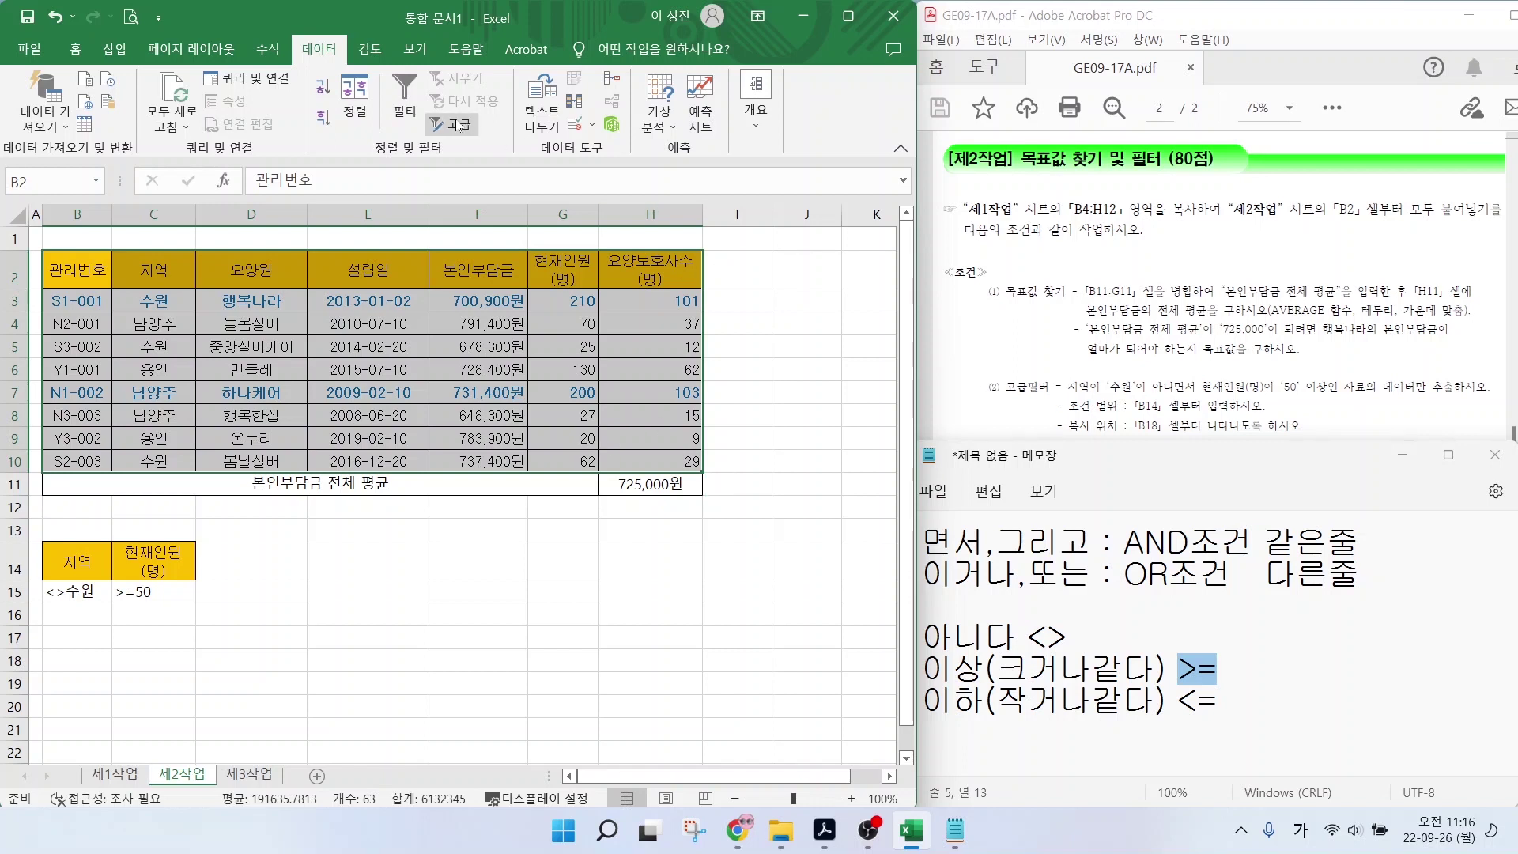
key("ctrl+q")
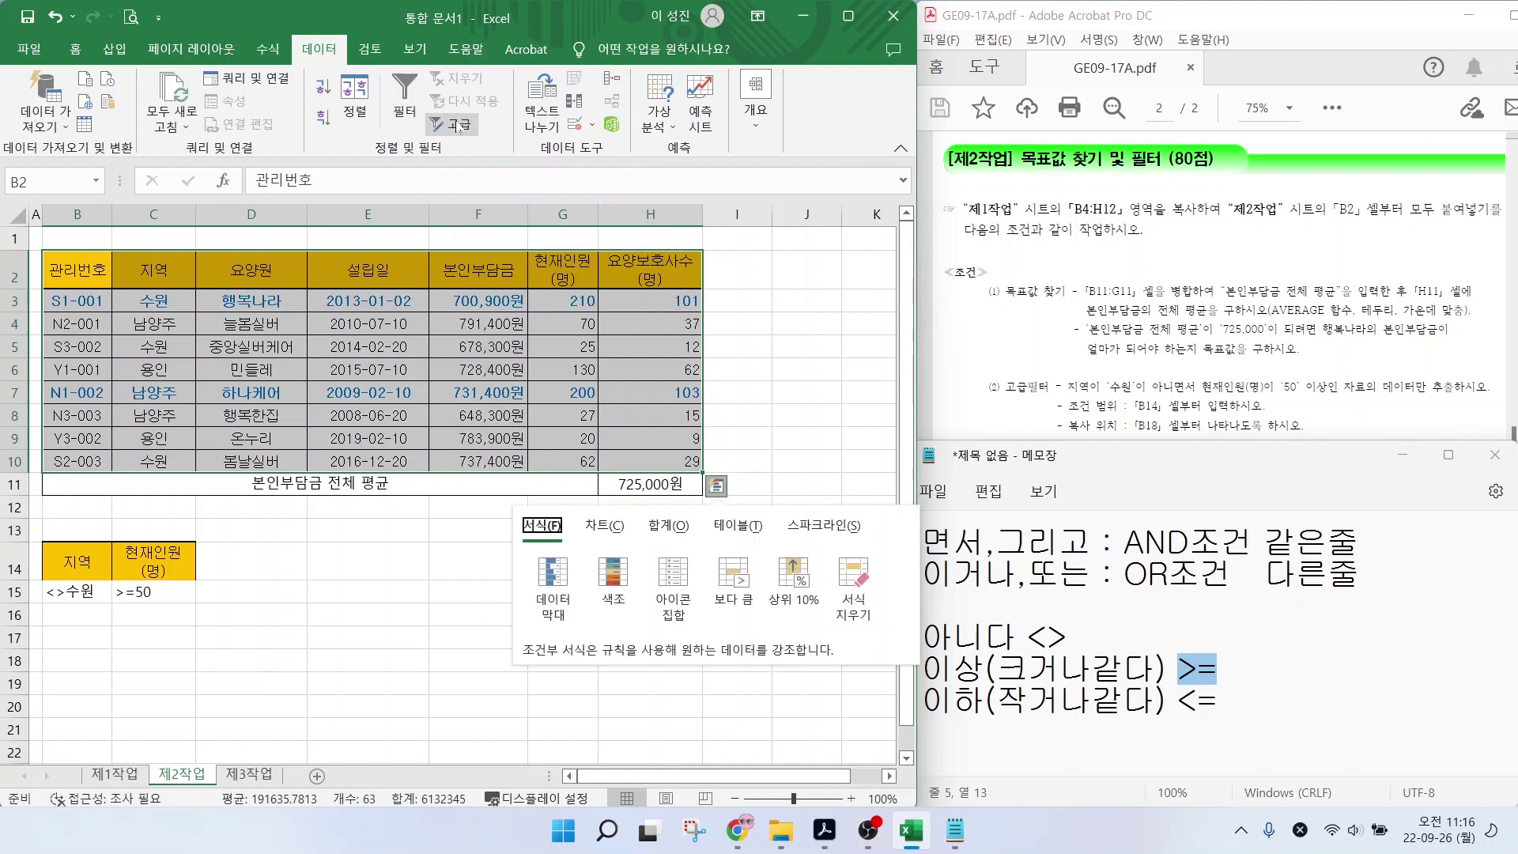
left_click(458, 127)
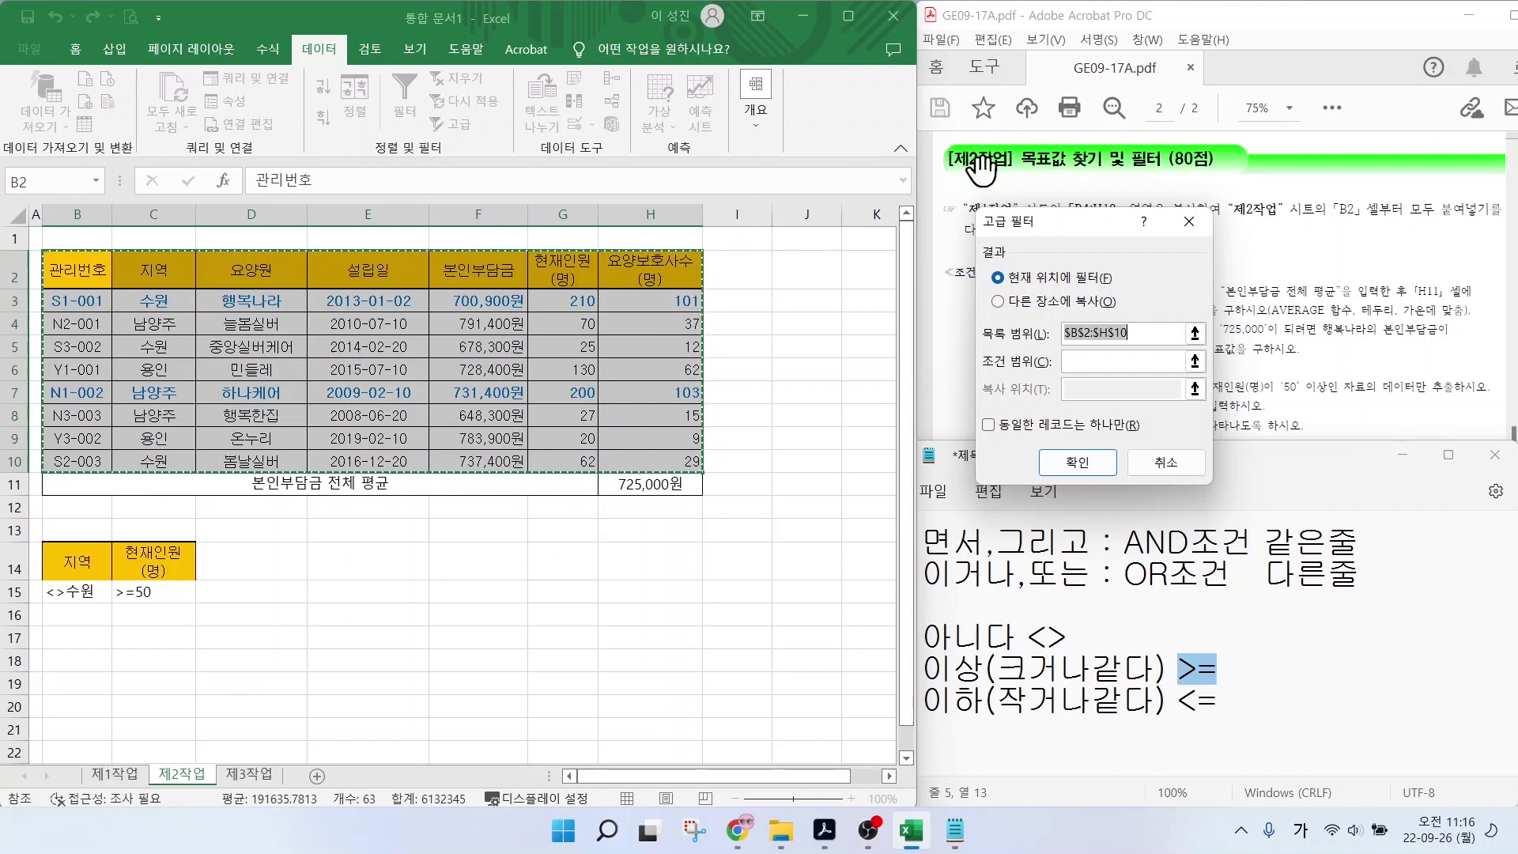
left_click_drag(1028, 225, 732, 199)
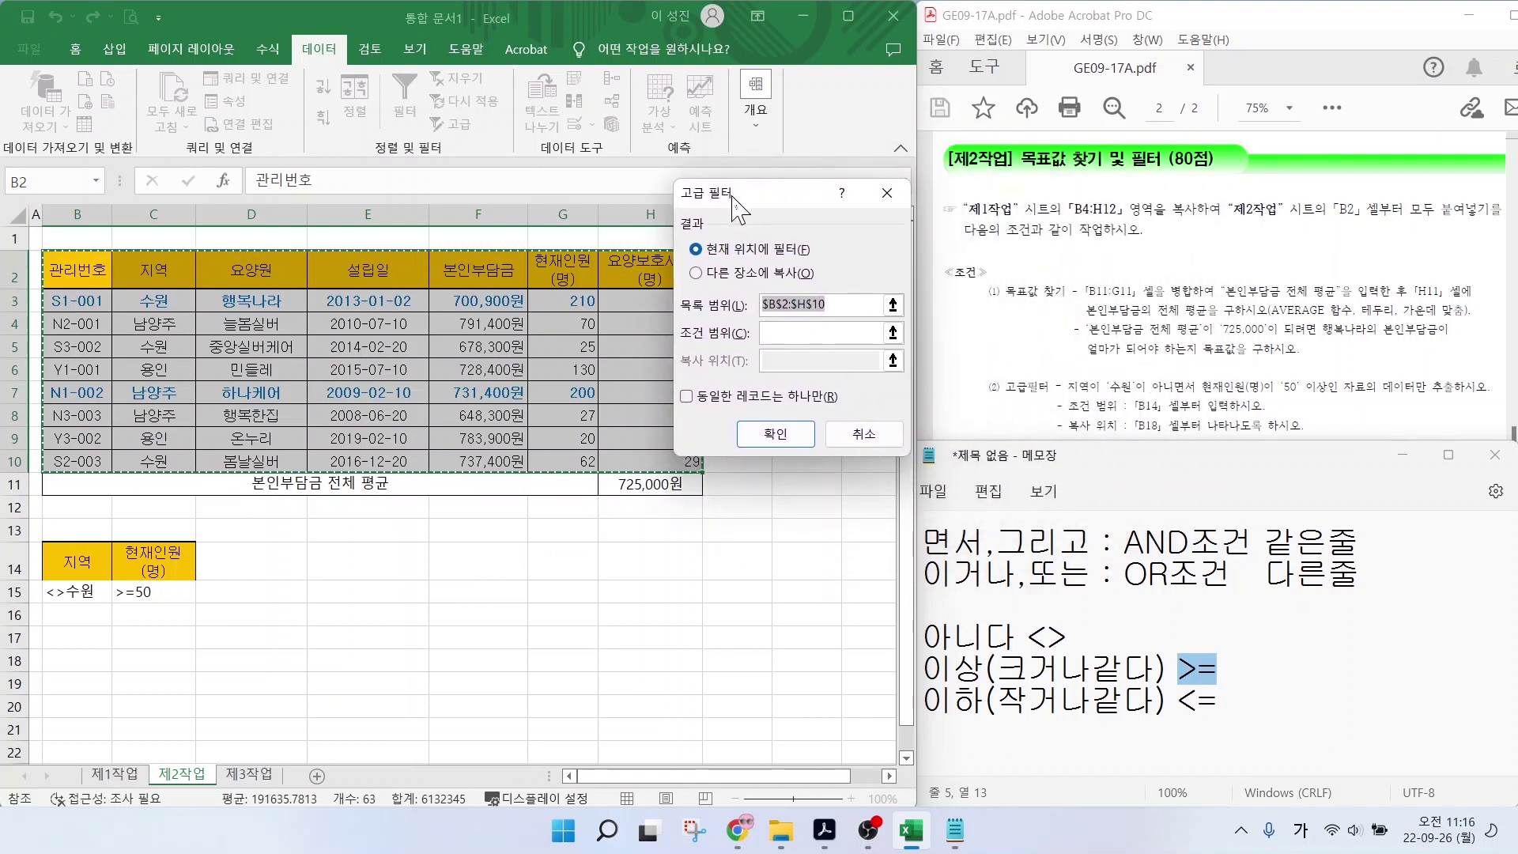
left_click(870, 332)
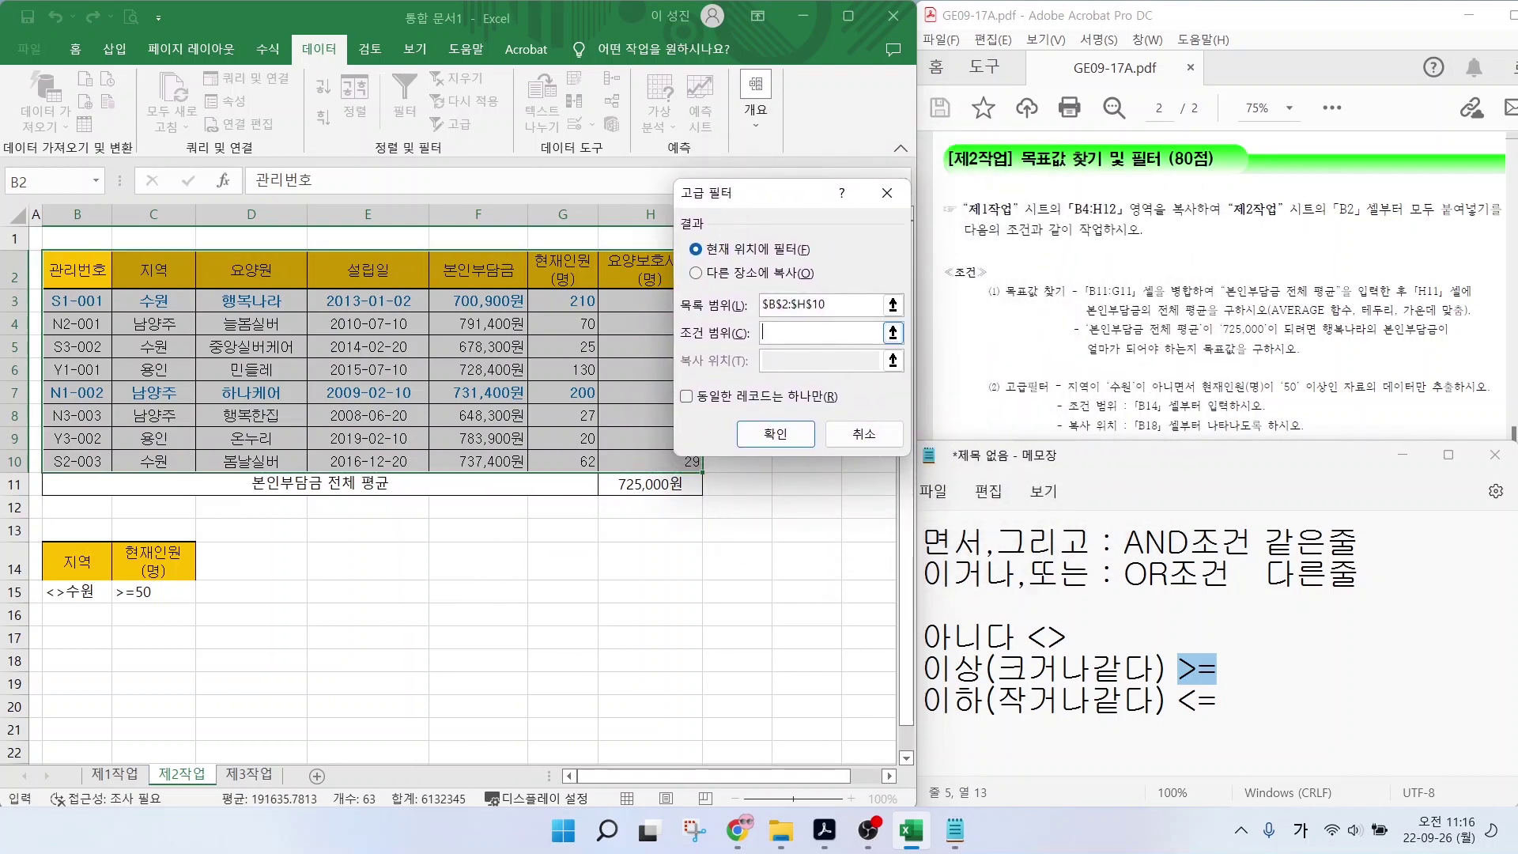
left_click_drag(72, 565, 189, 601)
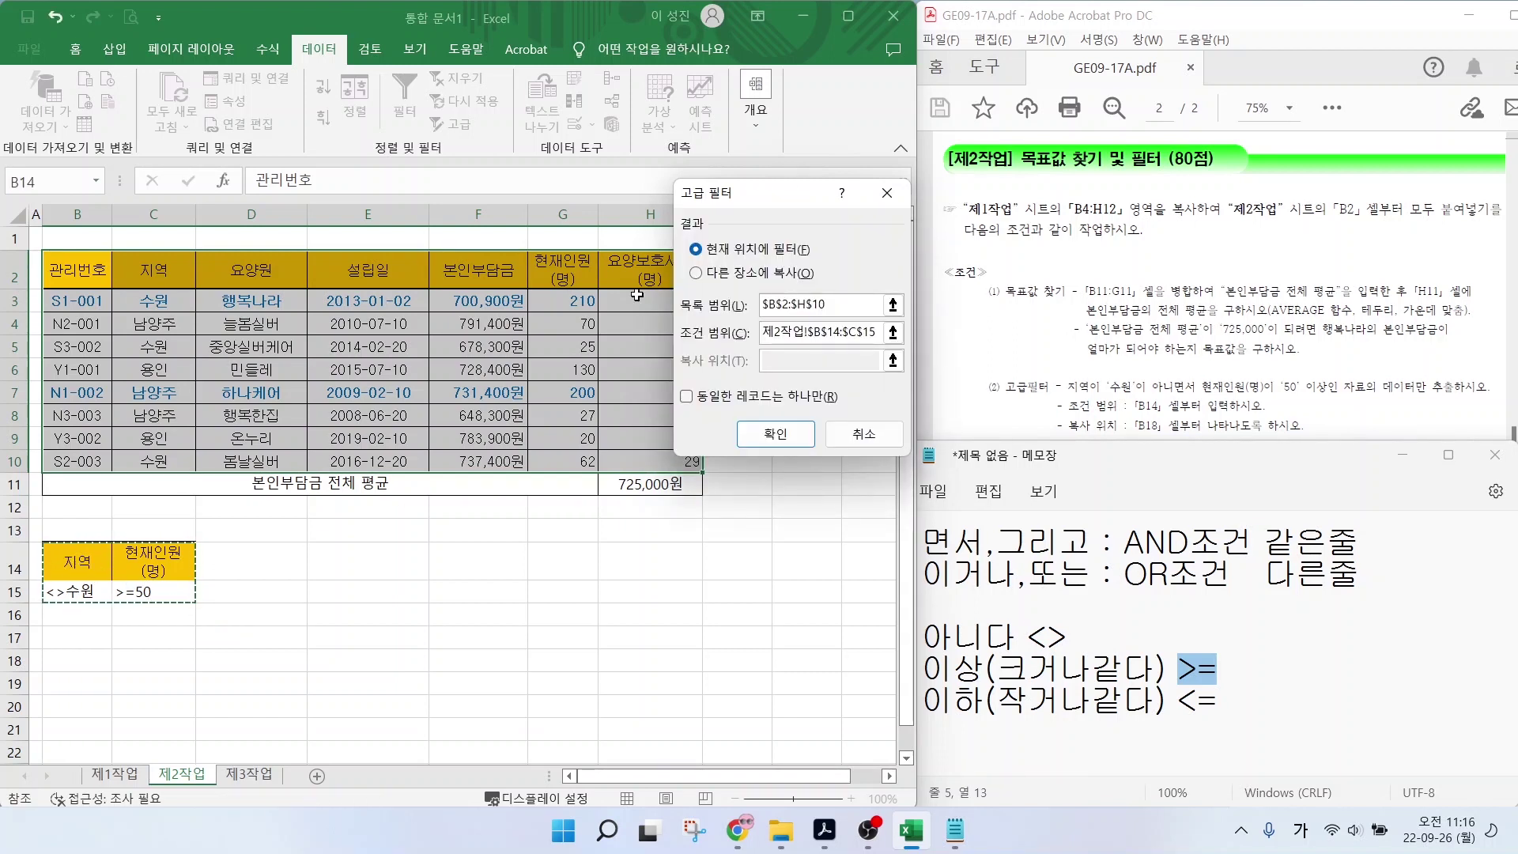
Run the advanced filter with its output copied to another location starting at B18, and check the extracted 지역 and 현재인원(명) columns.
left_click(698, 274)
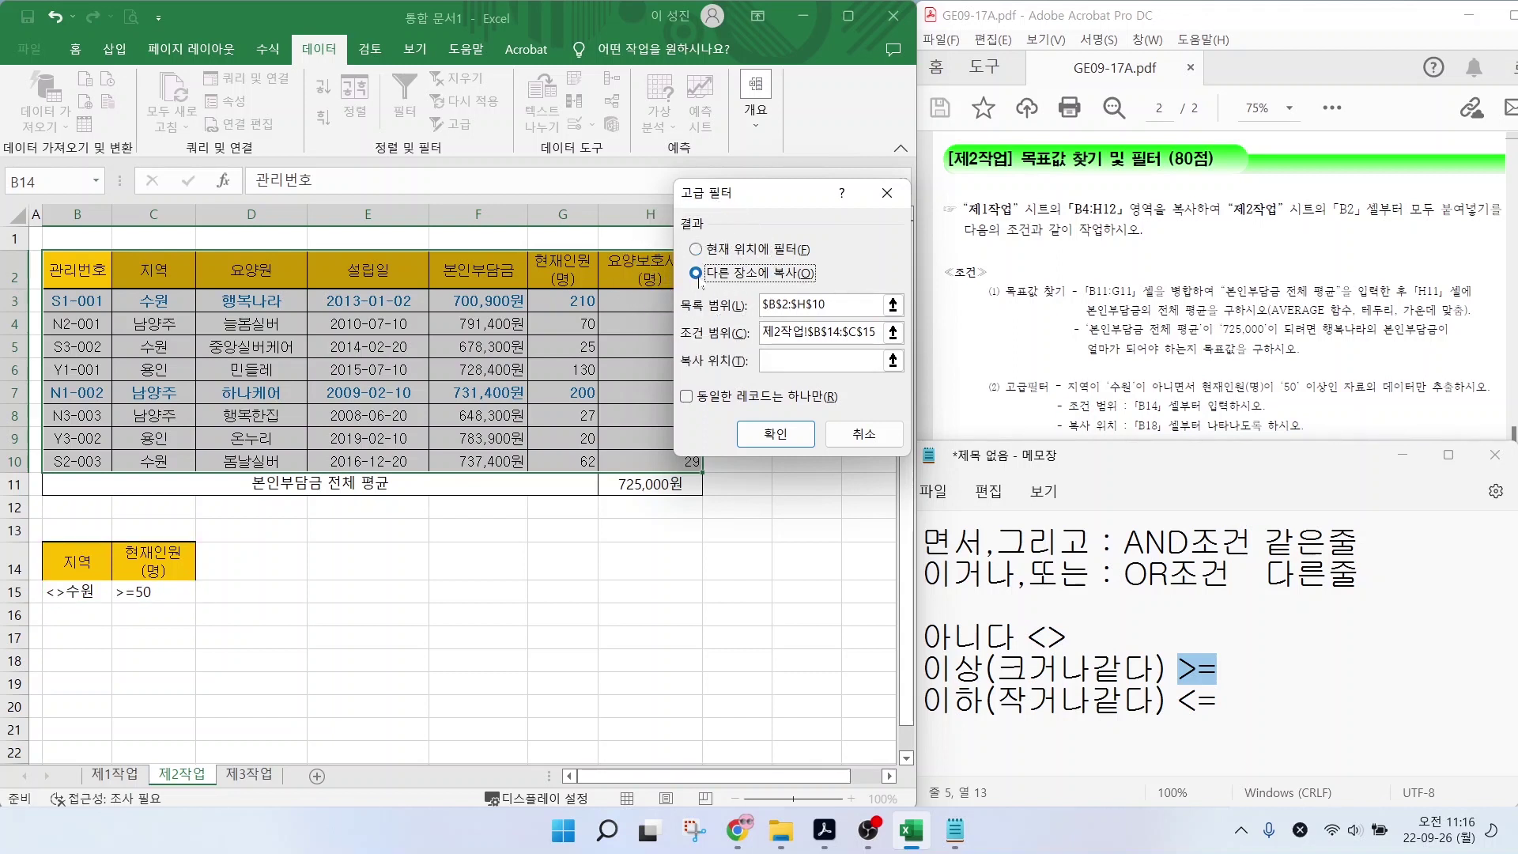
left_click(767, 361)
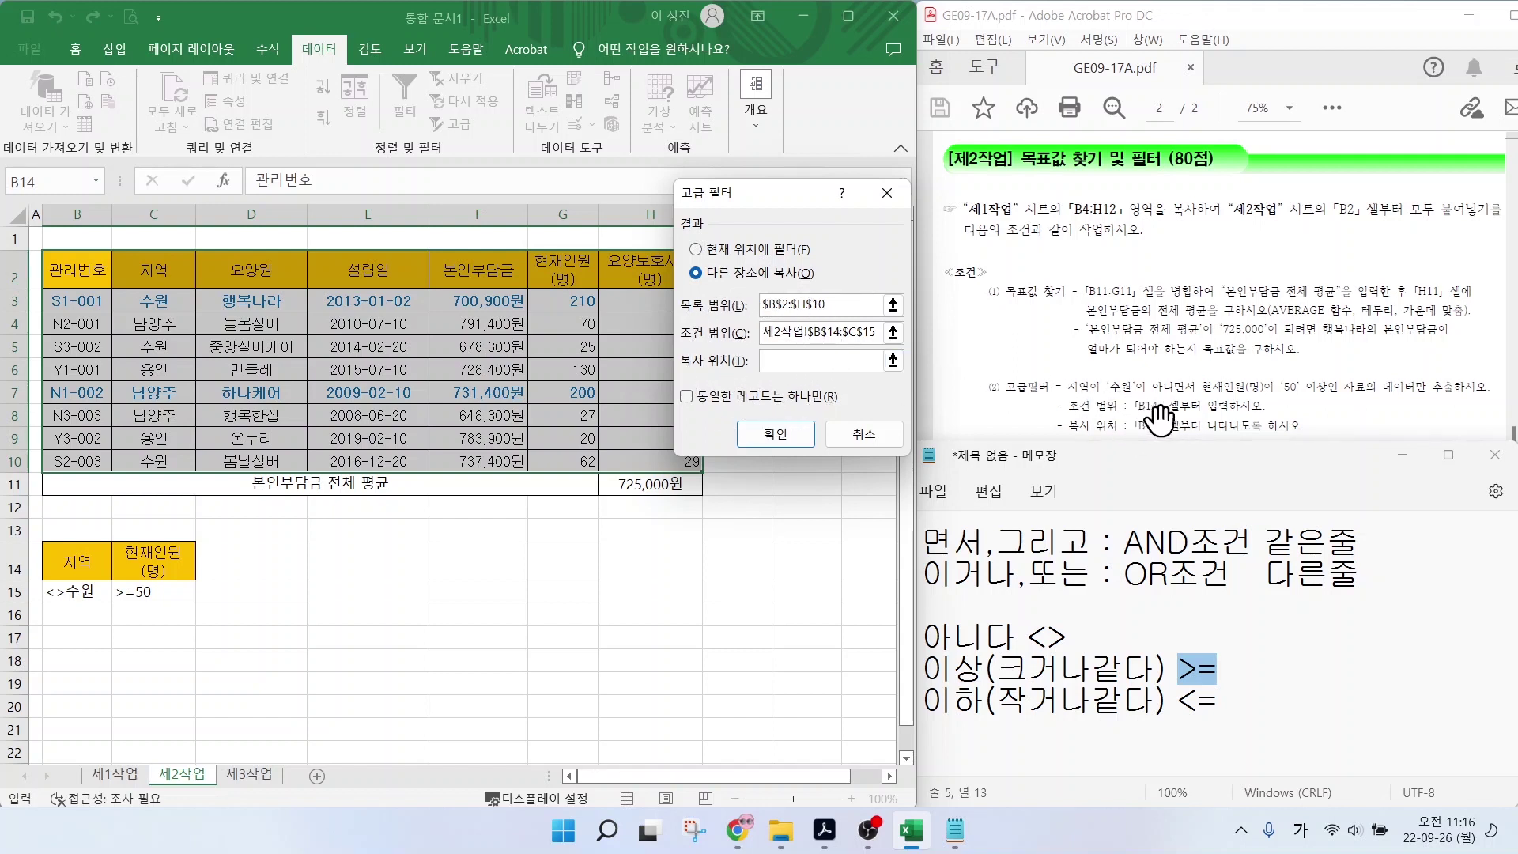
left_click(58, 656)
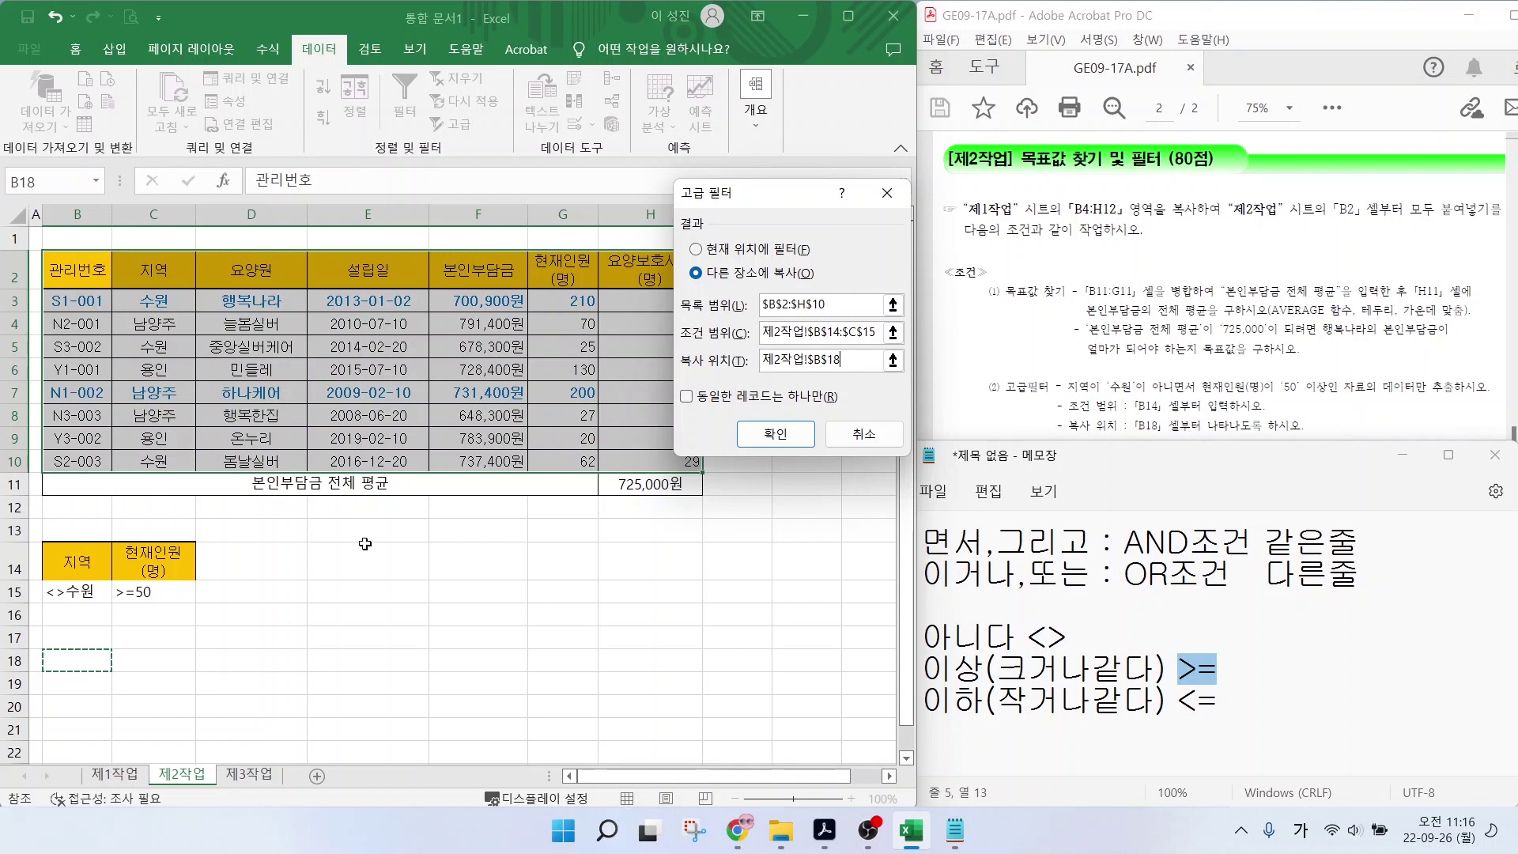
left_click(775, 433)
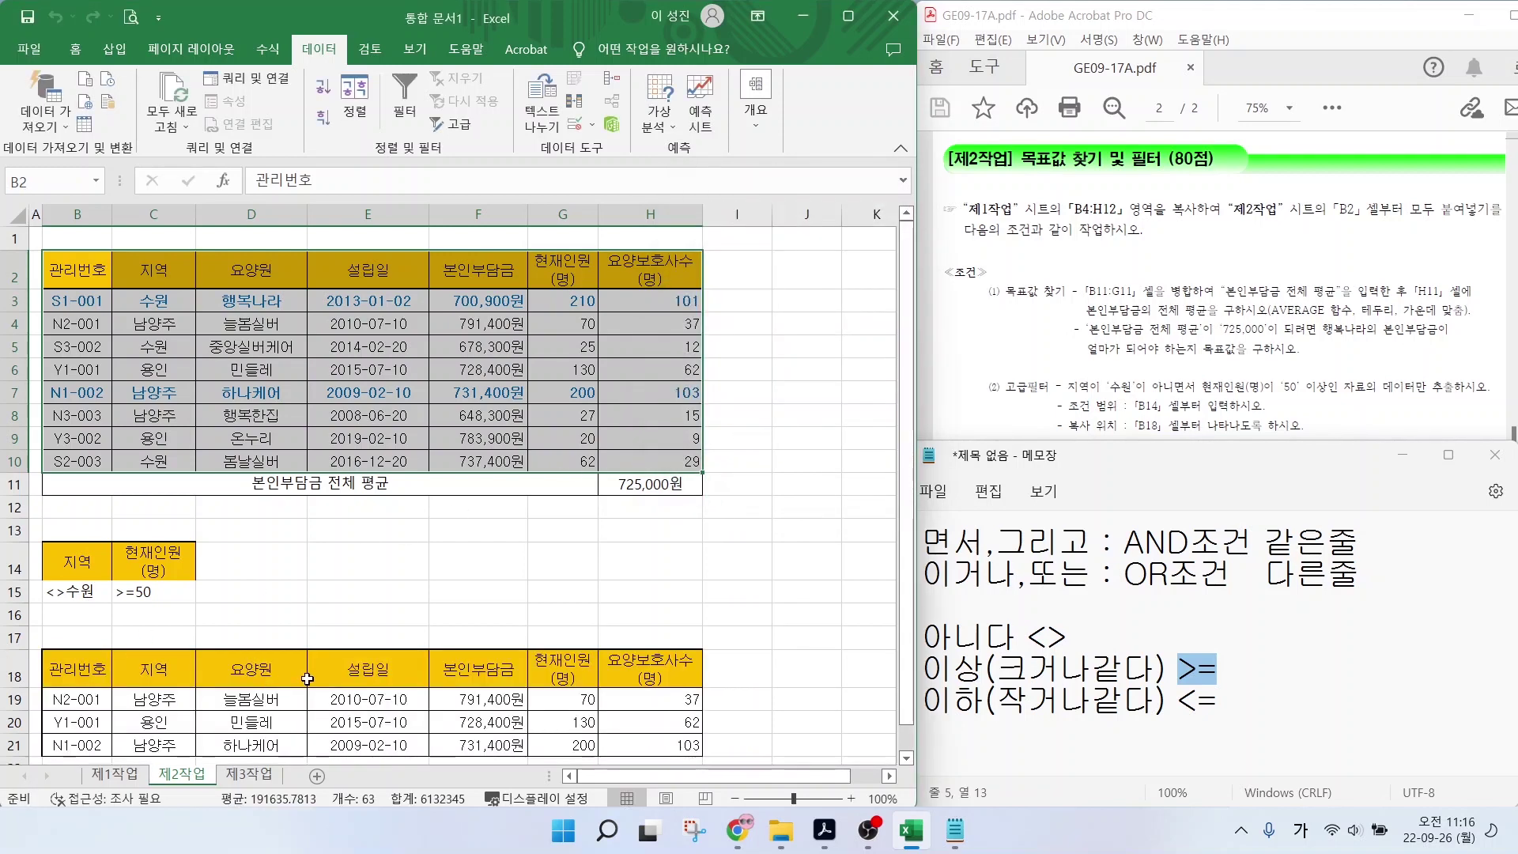
scroll(150, 672, "down", 2)
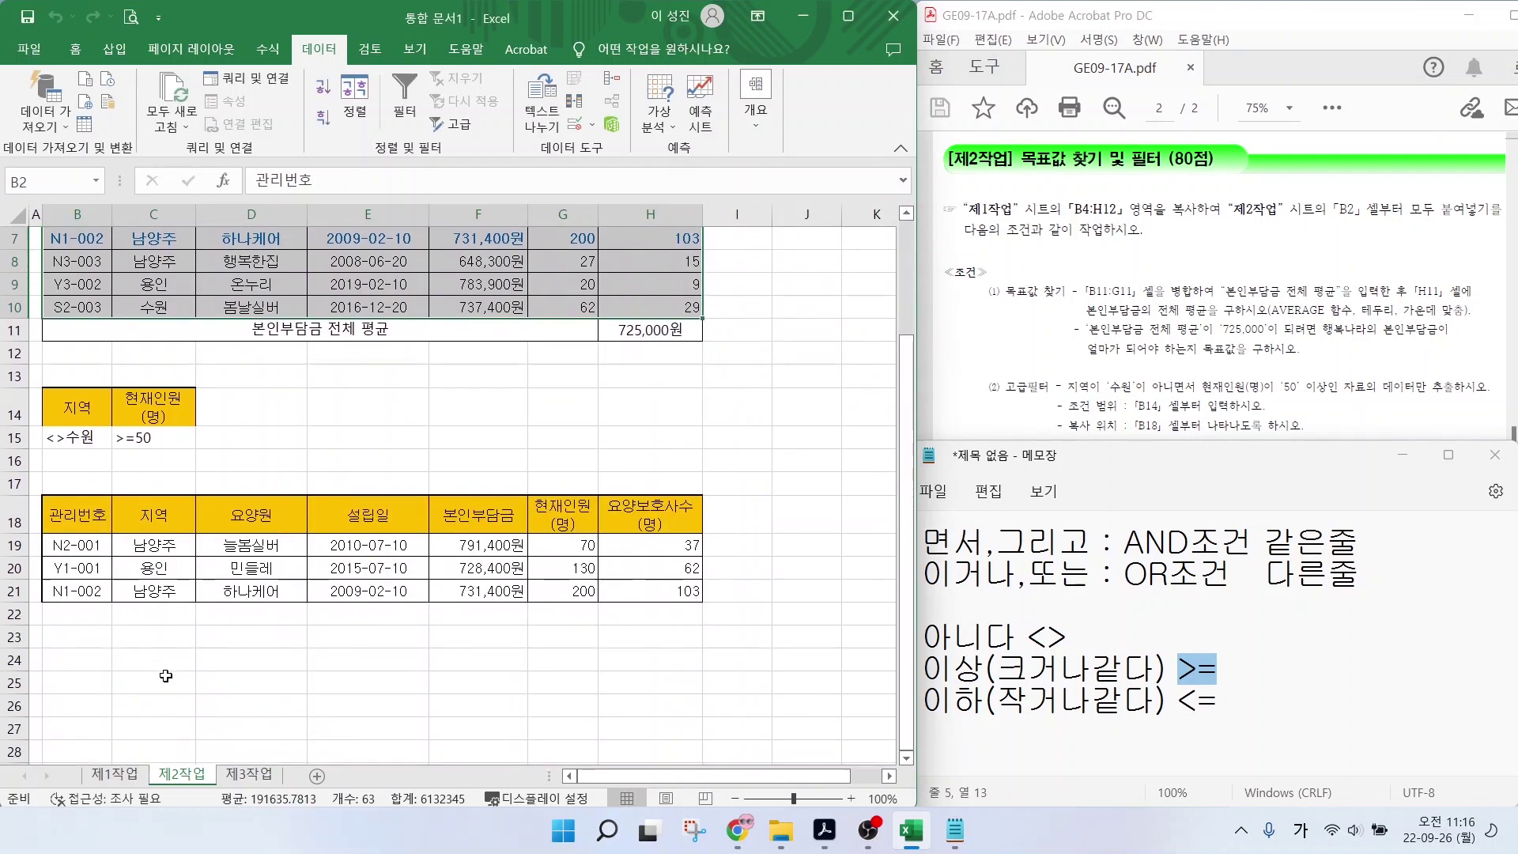
scroll(162, 680, "up", 1)
mouse_move(175, 693)
left_mouse_down()
mouse_move(147, 692)
mouse_move(162, 569)
mouse_move(172, 677)
left_mouse_up()
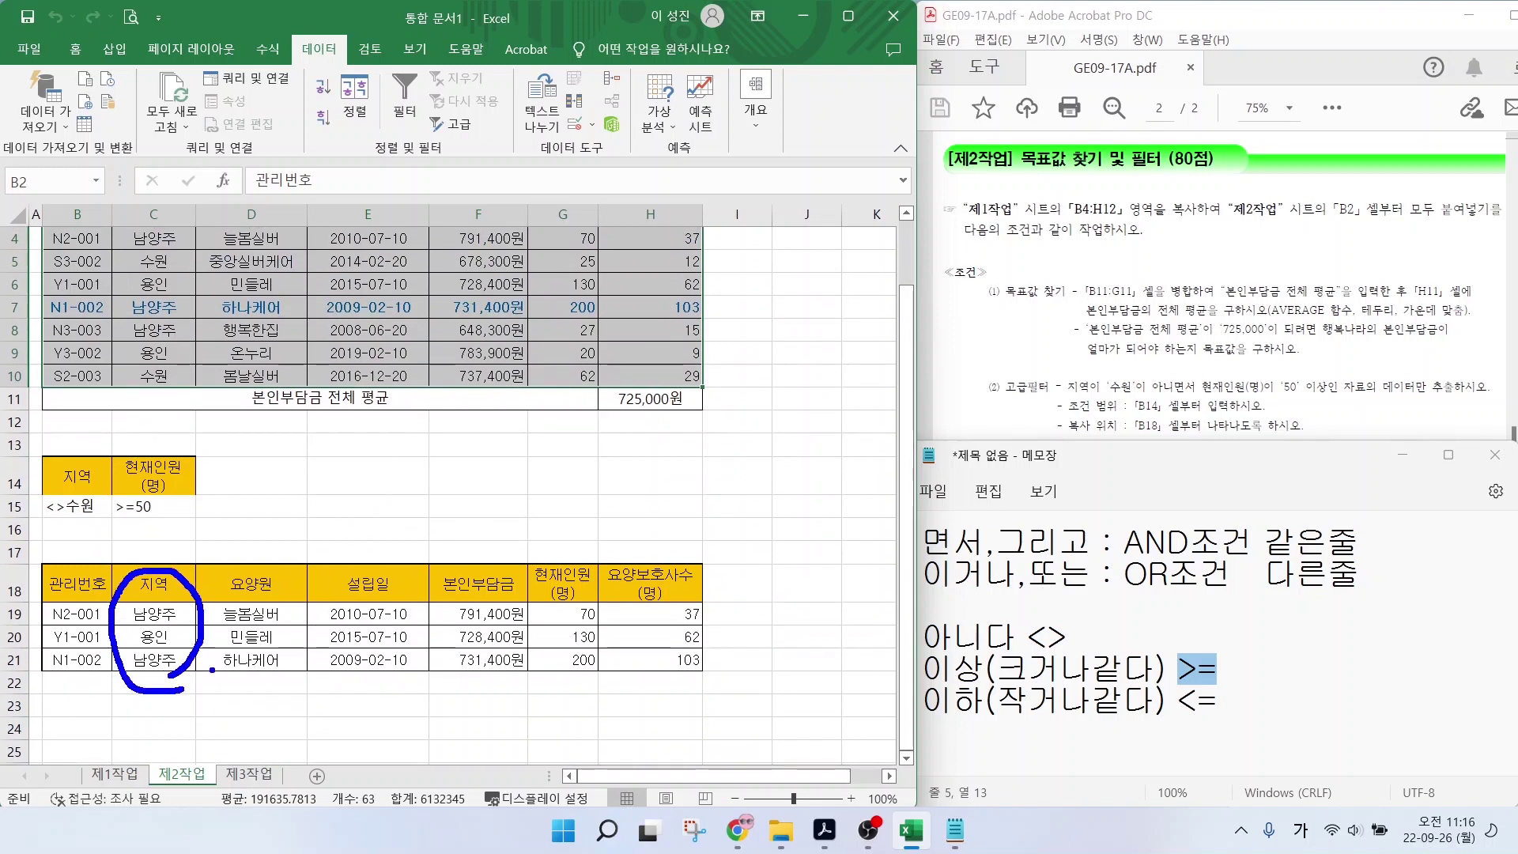
mouse_move(602, 671)
left_mouse_down()
mouse_move(546, 642)
mouse_move(610, 623)
mouse_move(607, 681)
left_mouse_up()
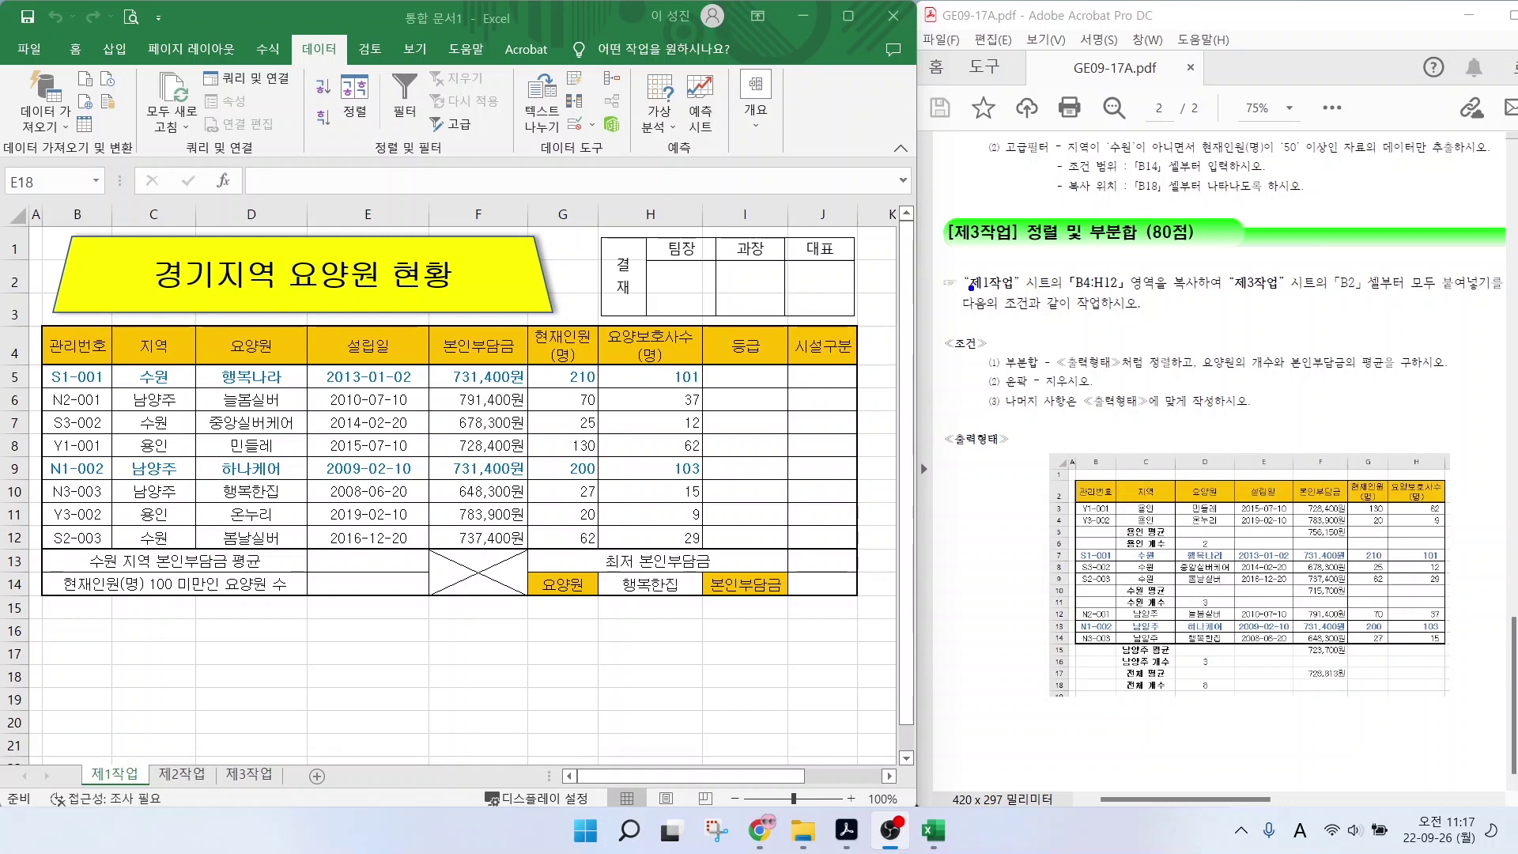
Copy B4:H12 from the 제1작업 sheet to B2 of the 제3작업 sheet, keeping the source column widths.
mouse_move(981, 289)
left_mouse_down()
mouse_move(1273, 294)
mouse_move(1382, 277)
left_mouse_up()
left_click_drag(77, 346, 638, 536)
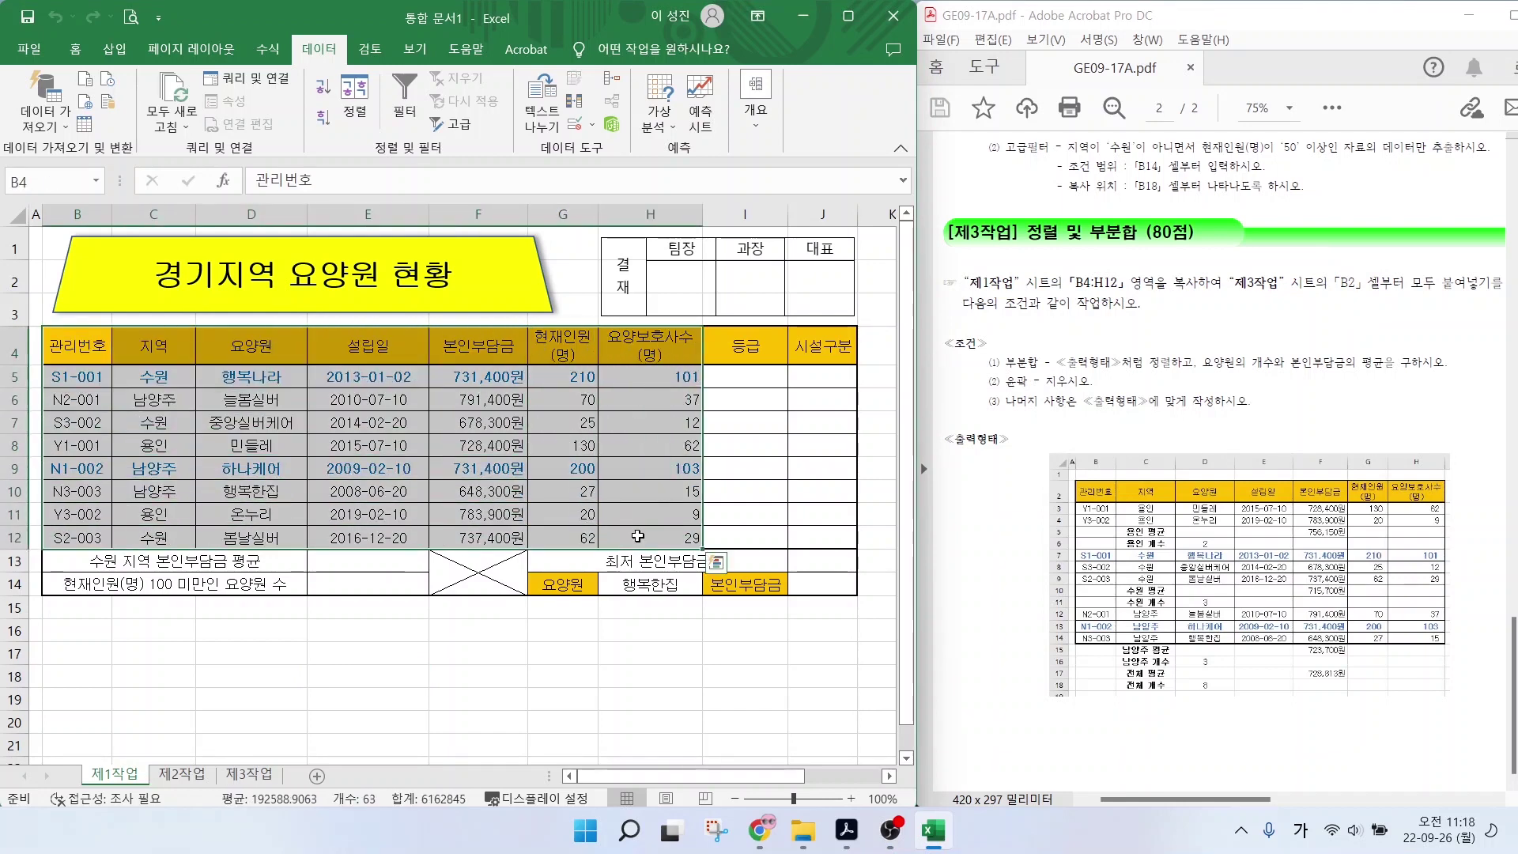
key("ctrl+c")
left_click(248, 774)
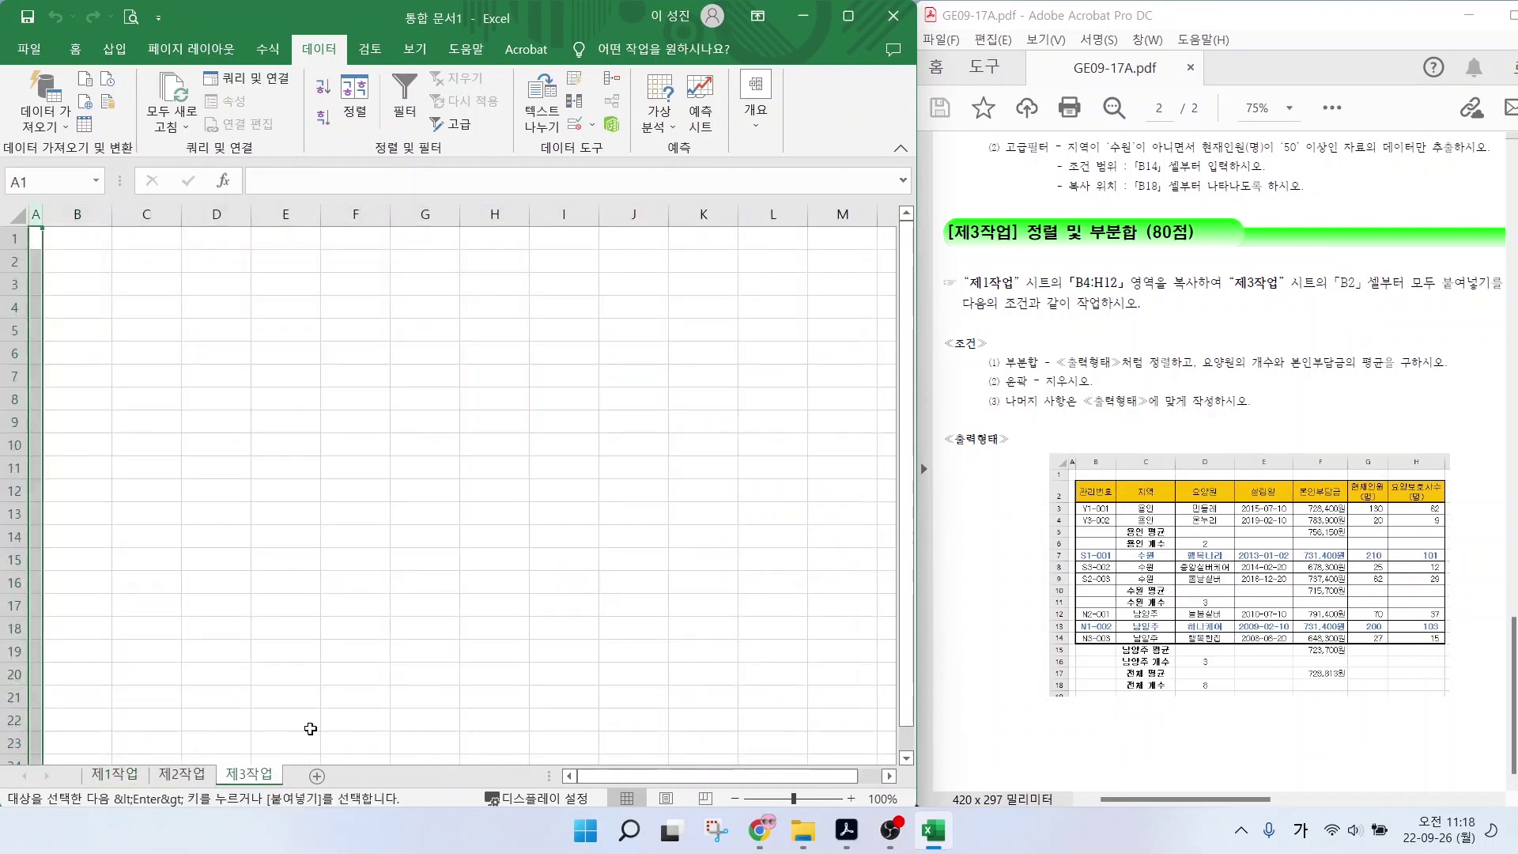
left_click(77, 261)
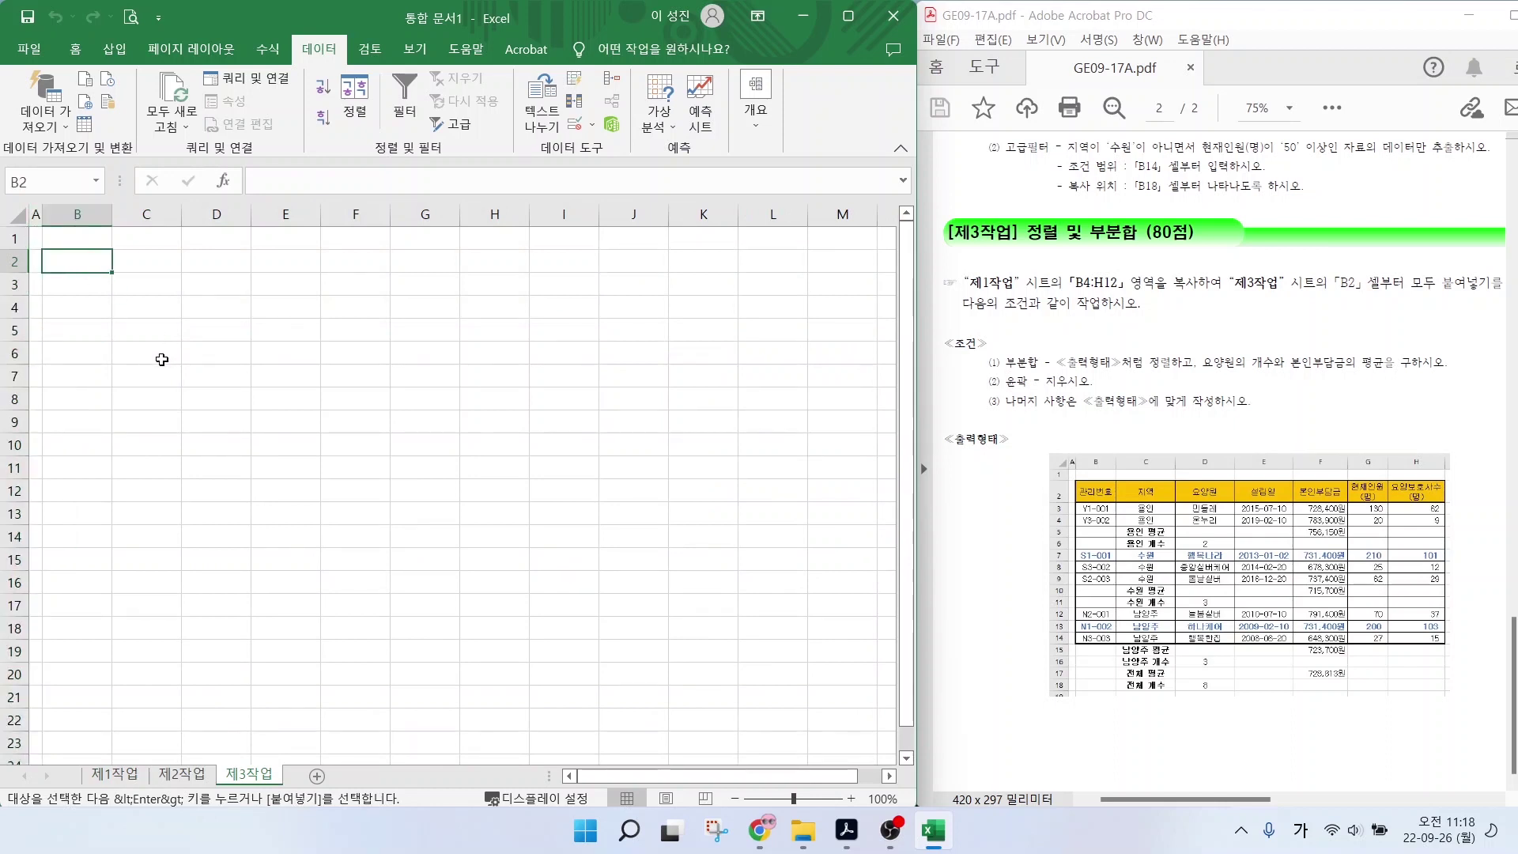
key("ctrl+v")
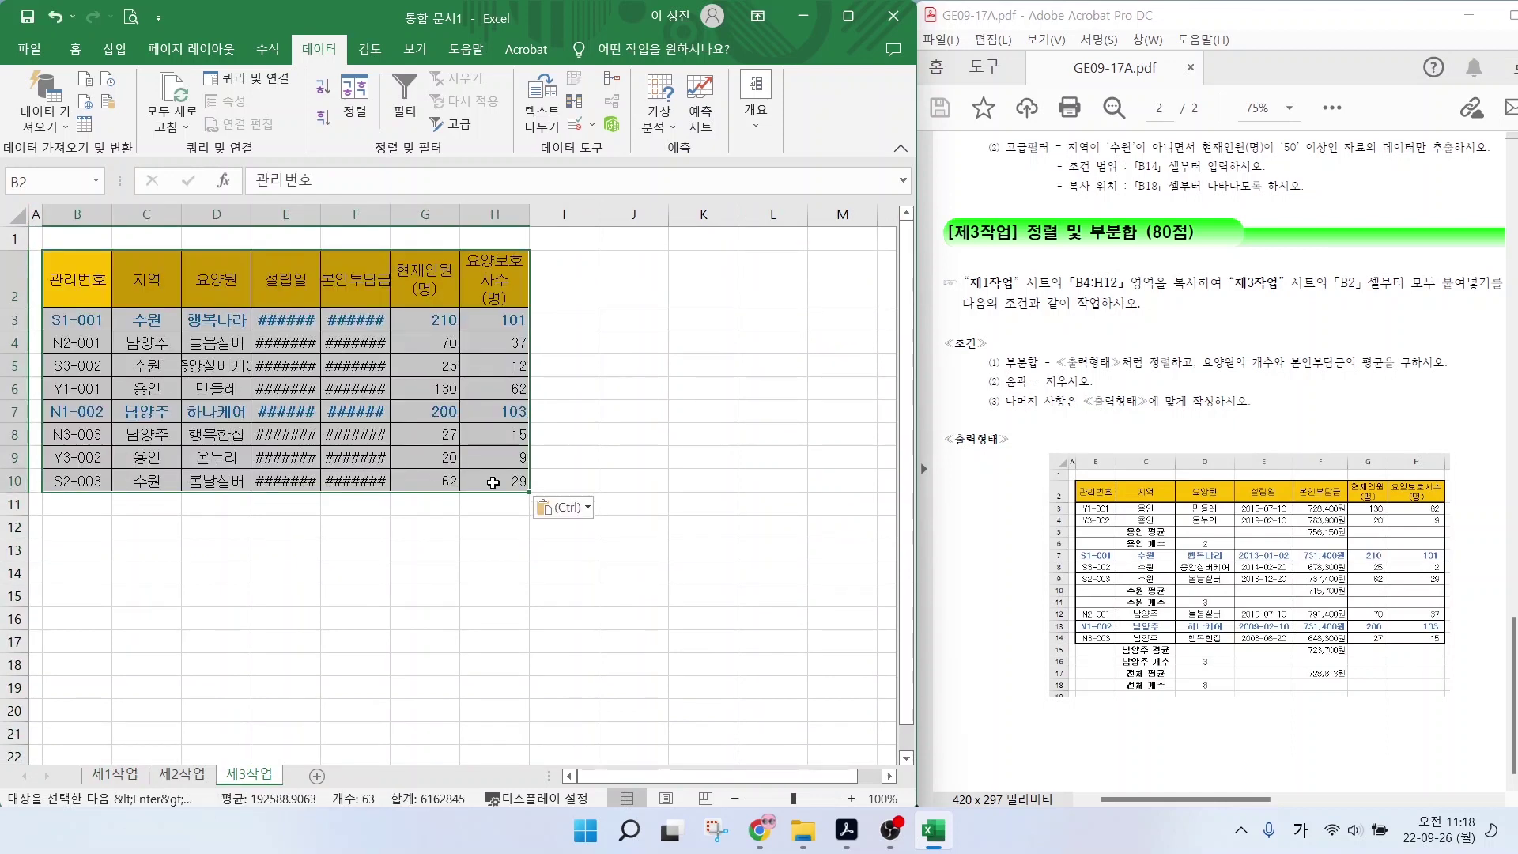
left_click(573, 508)
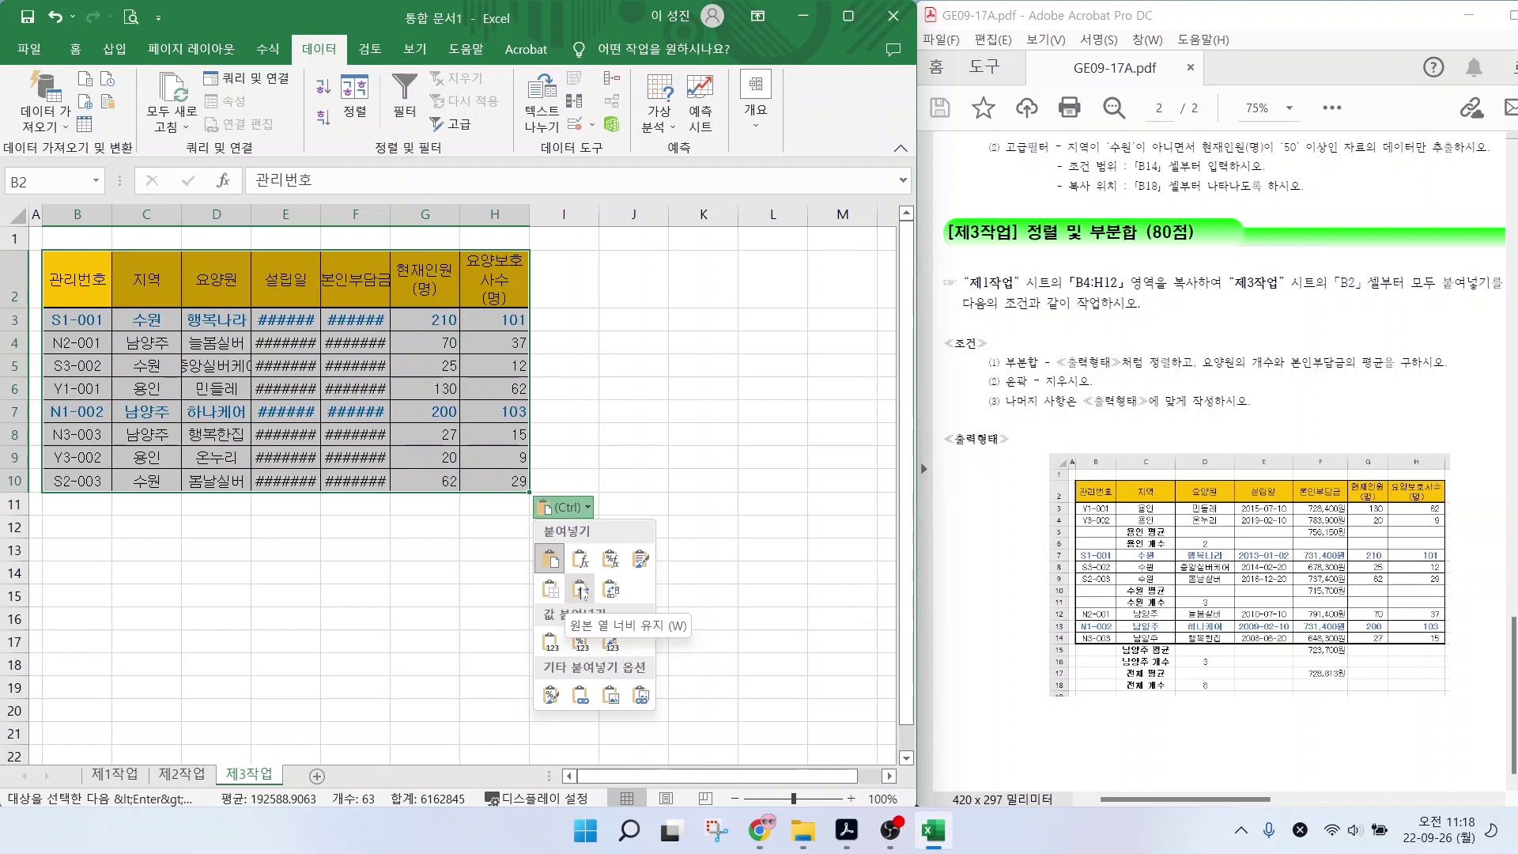
left_click(581, 591)
left_click(556, 582)
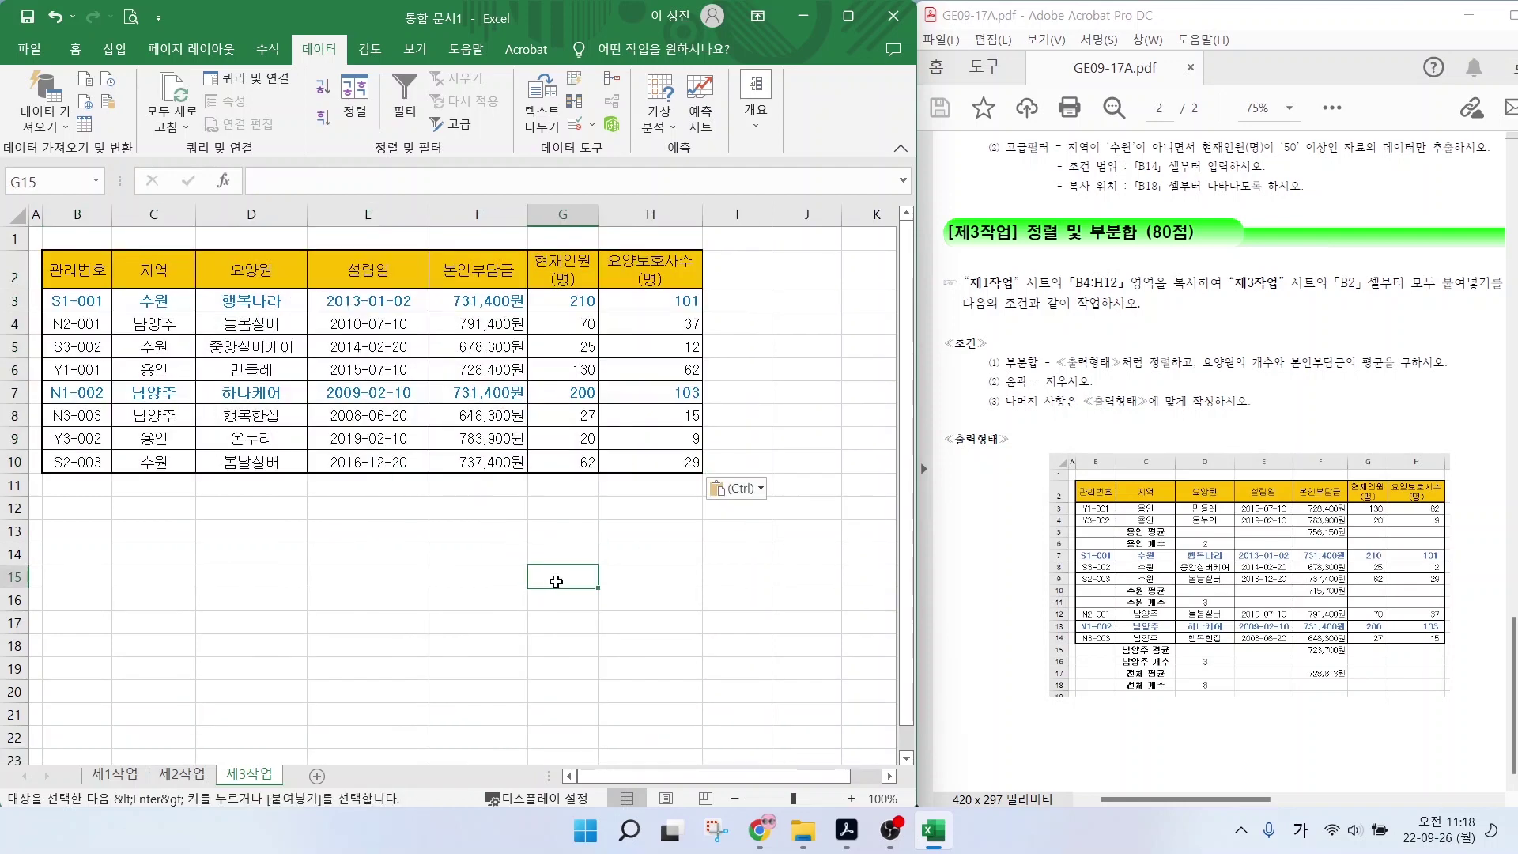
left_click(650, 600)
Start a custom sort on B2:H10 of 제3작업 and choose 지역 as the sort column, following the PDF's sample output.
left_click_drag(1072, 372, 1233, 372)
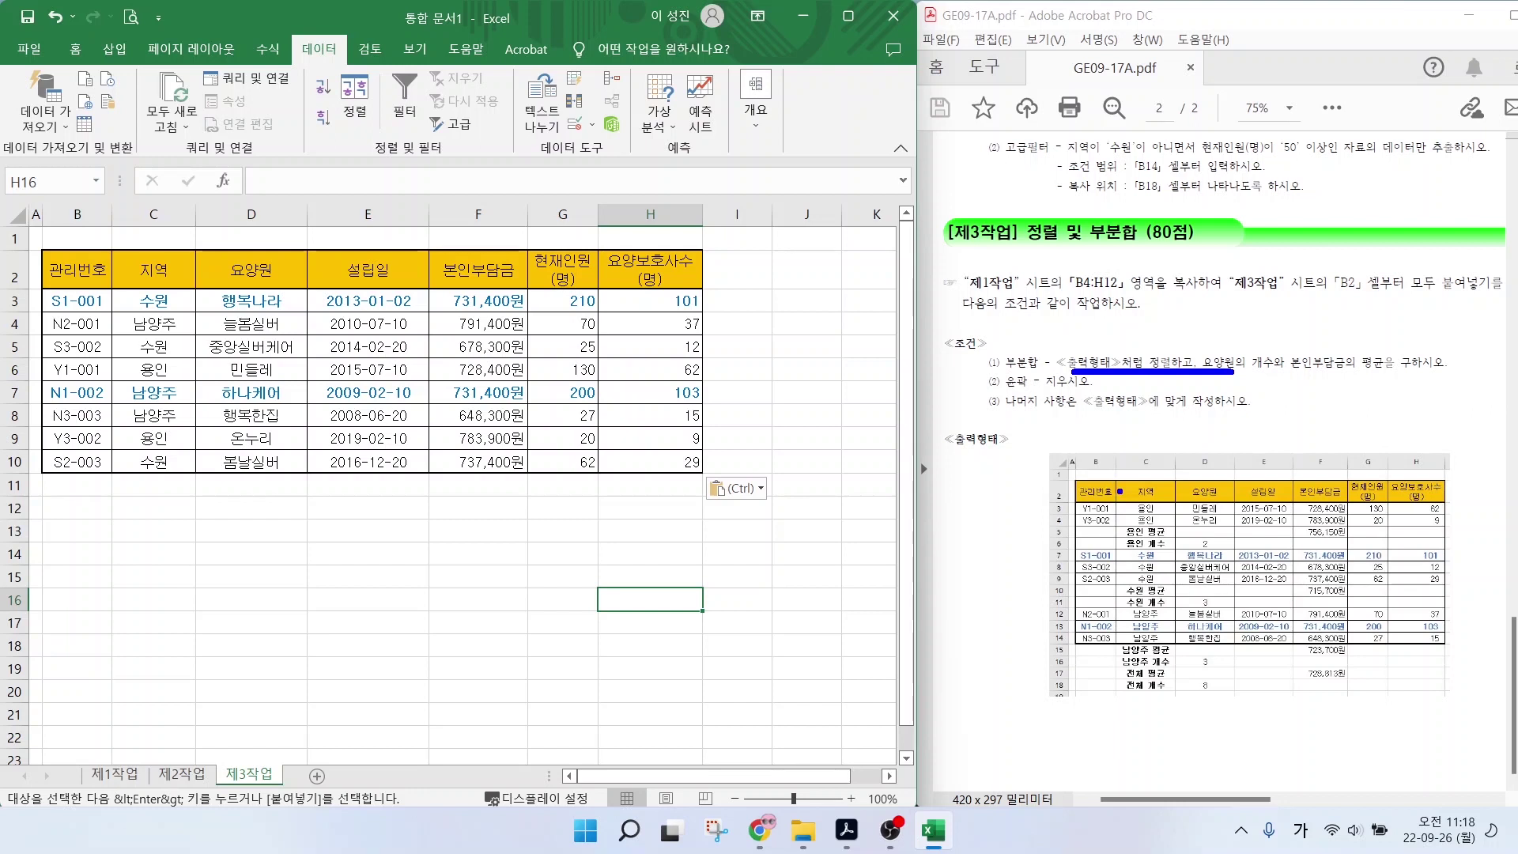
left_click_drag(1112, 477, 1193, 703)
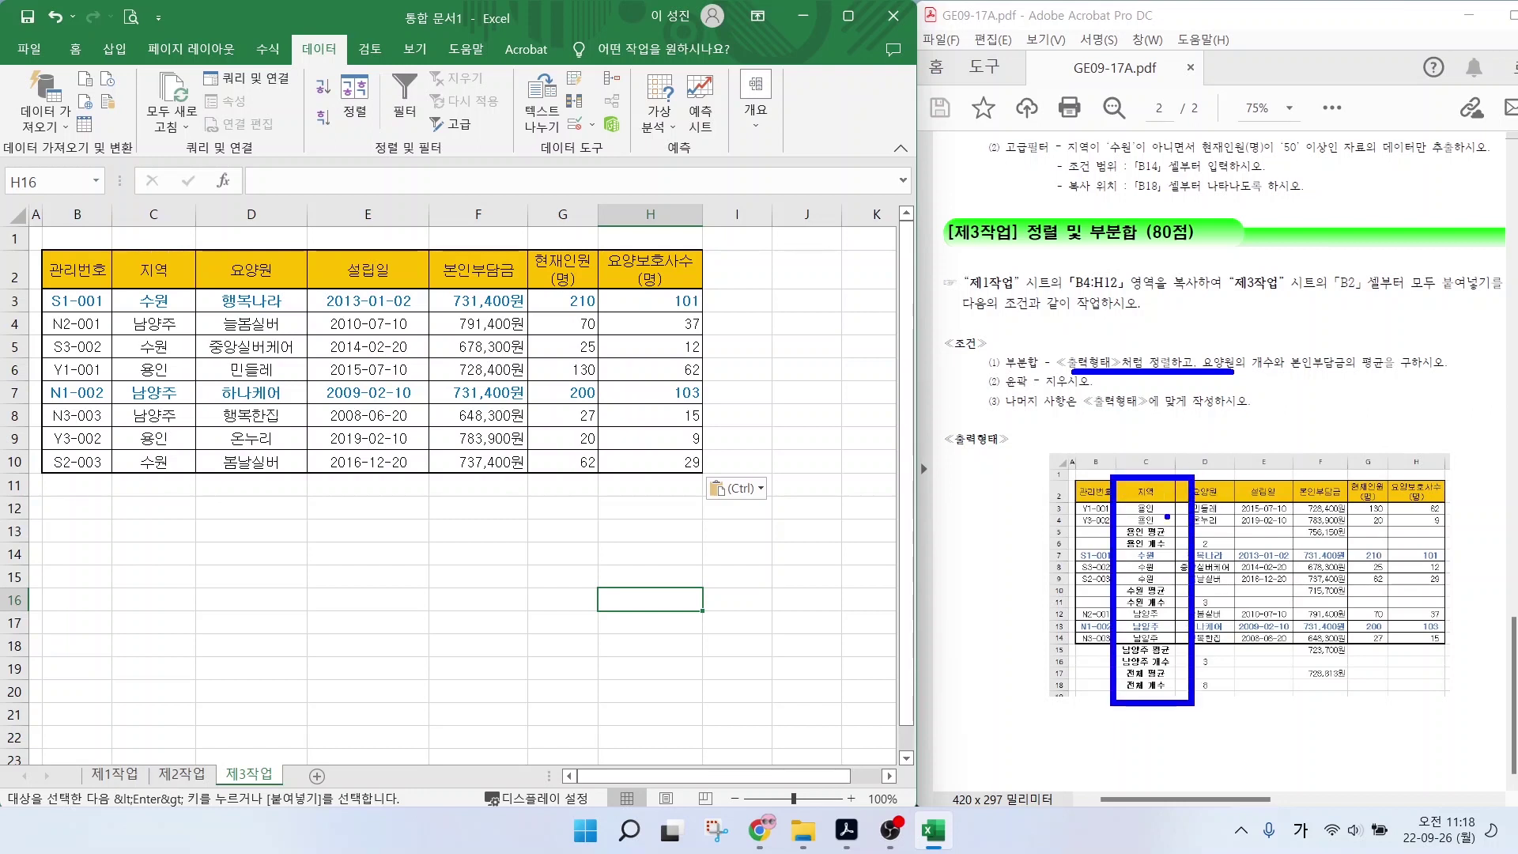
mouse_move(1172, 484)
left_mouse_down()
mouse_move(1189, 593)
mouse_move(1168, 645)
mouse_move(1198, 656)
mouse_move(1182, 704)
left_mouse_up()
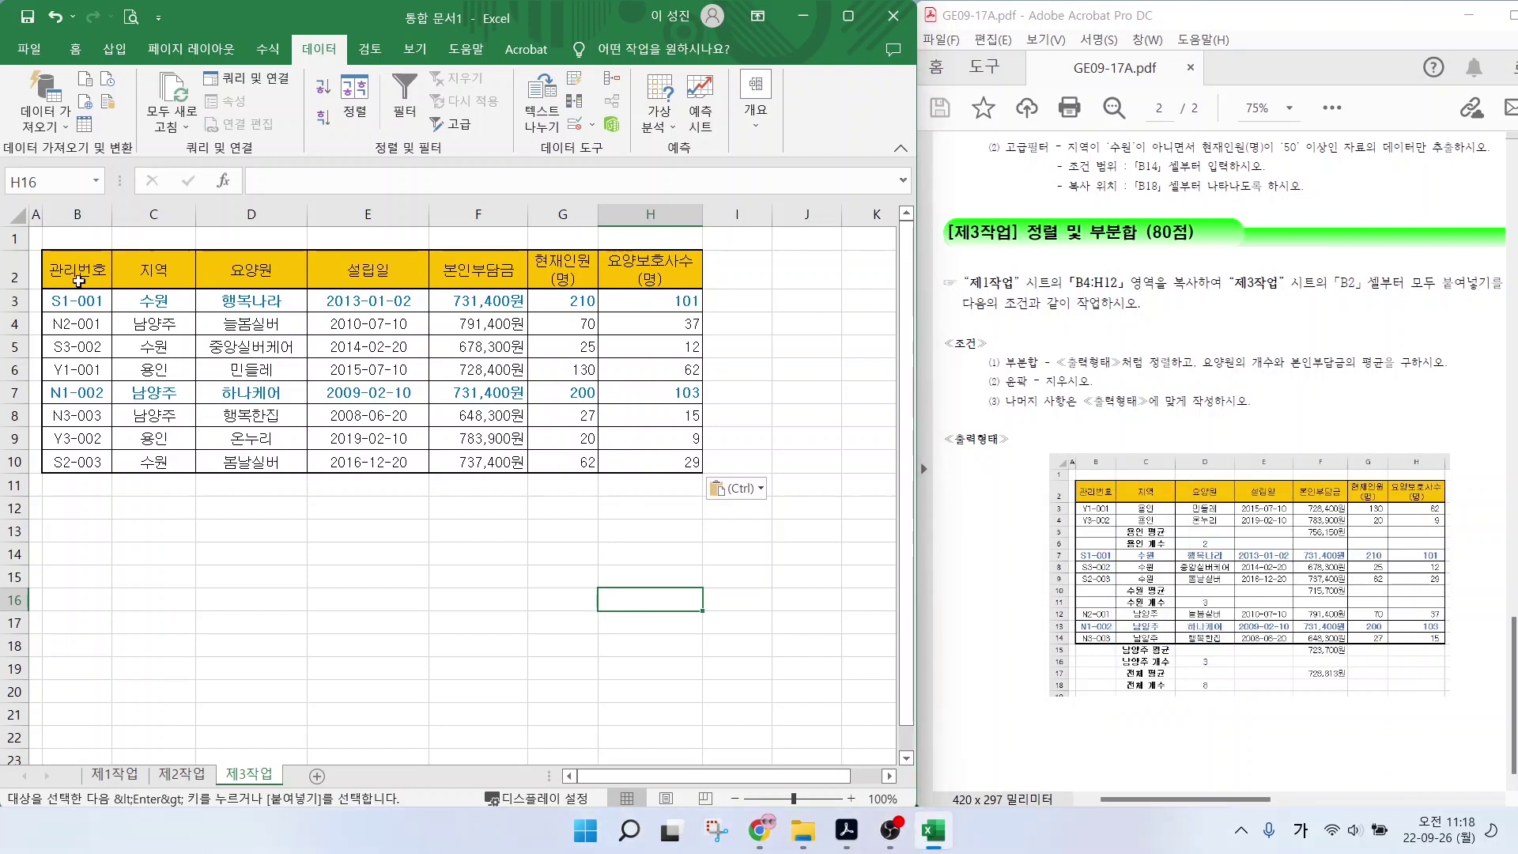
left_click_drag(78, 273, 692, 463)
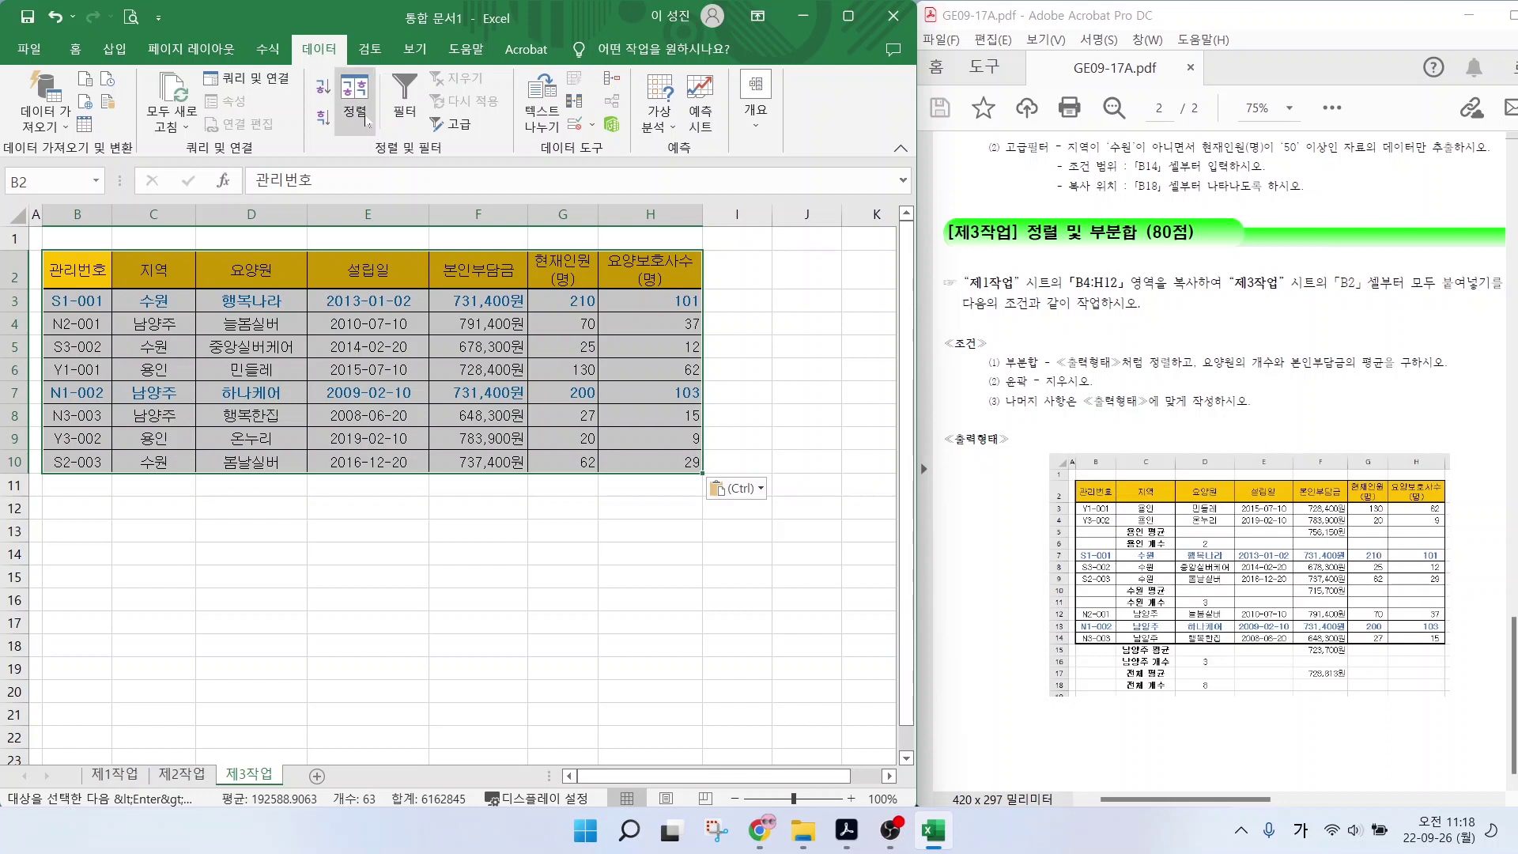
left_click(366, 120)
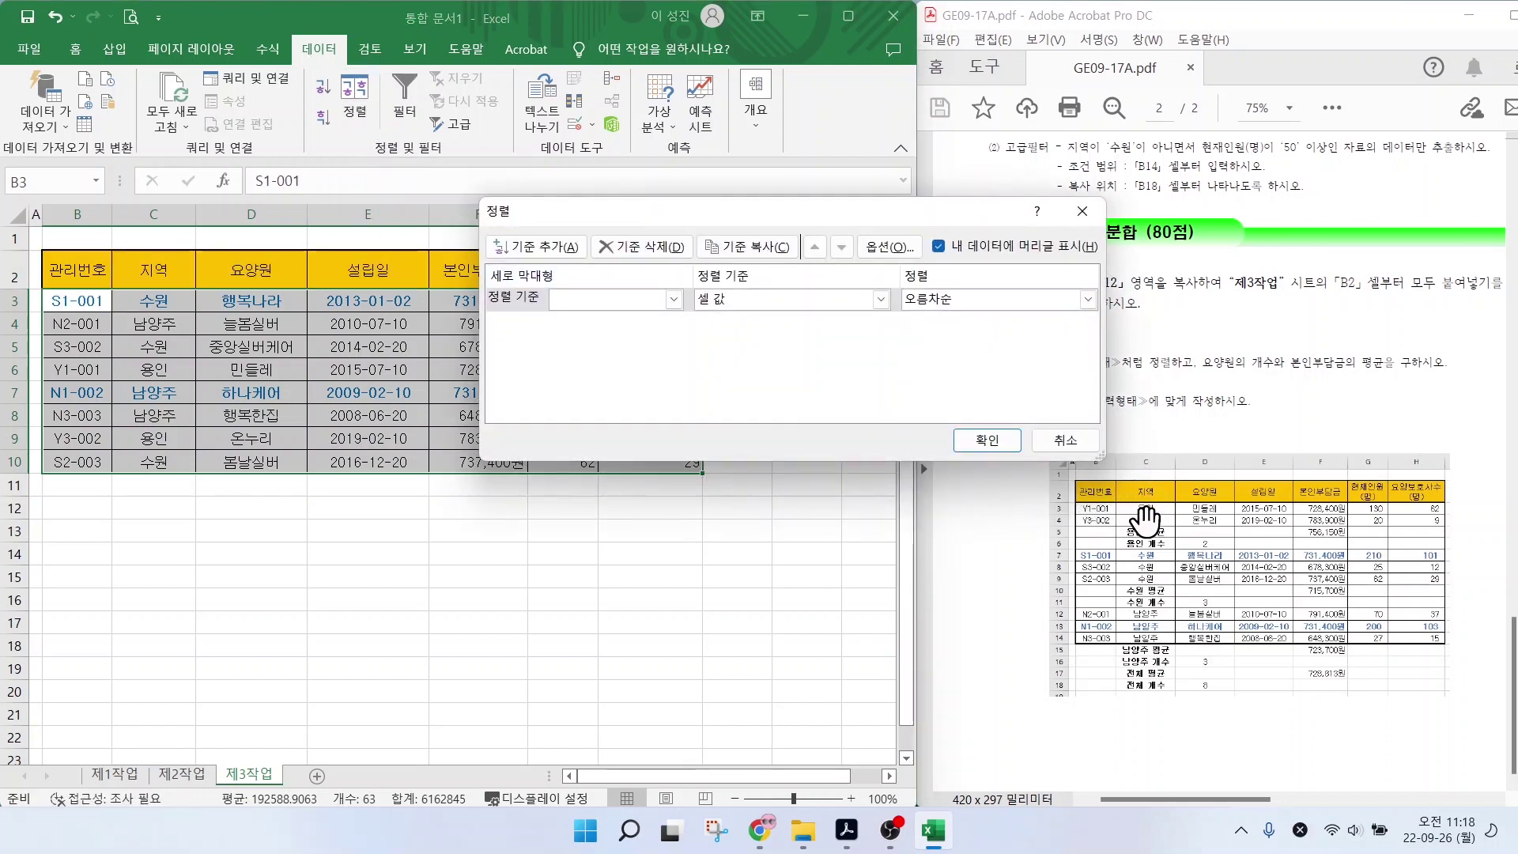
left_click(672, 301)
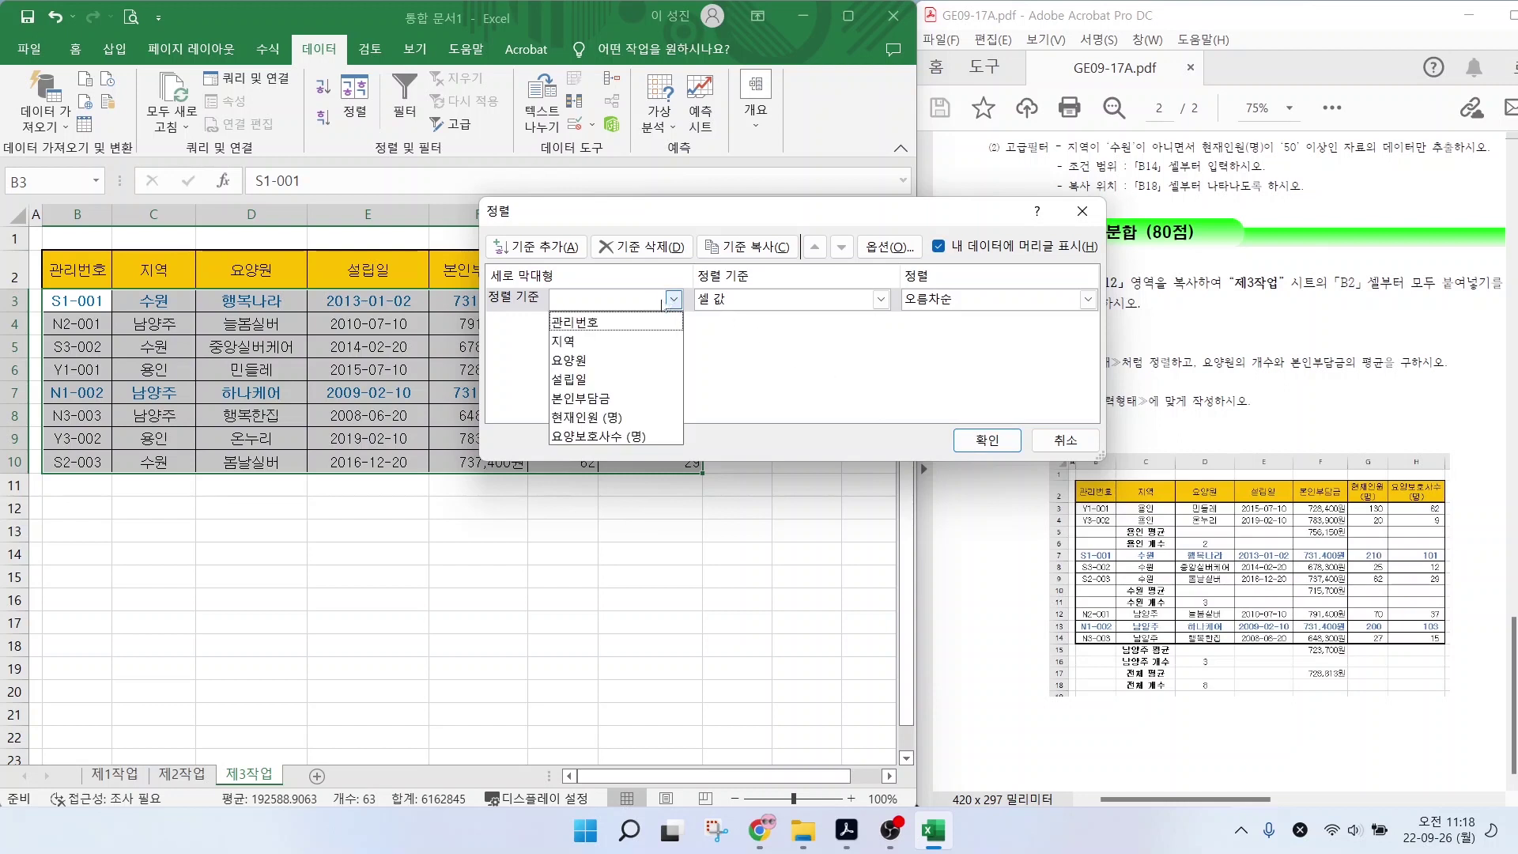
left_click(585, 341)
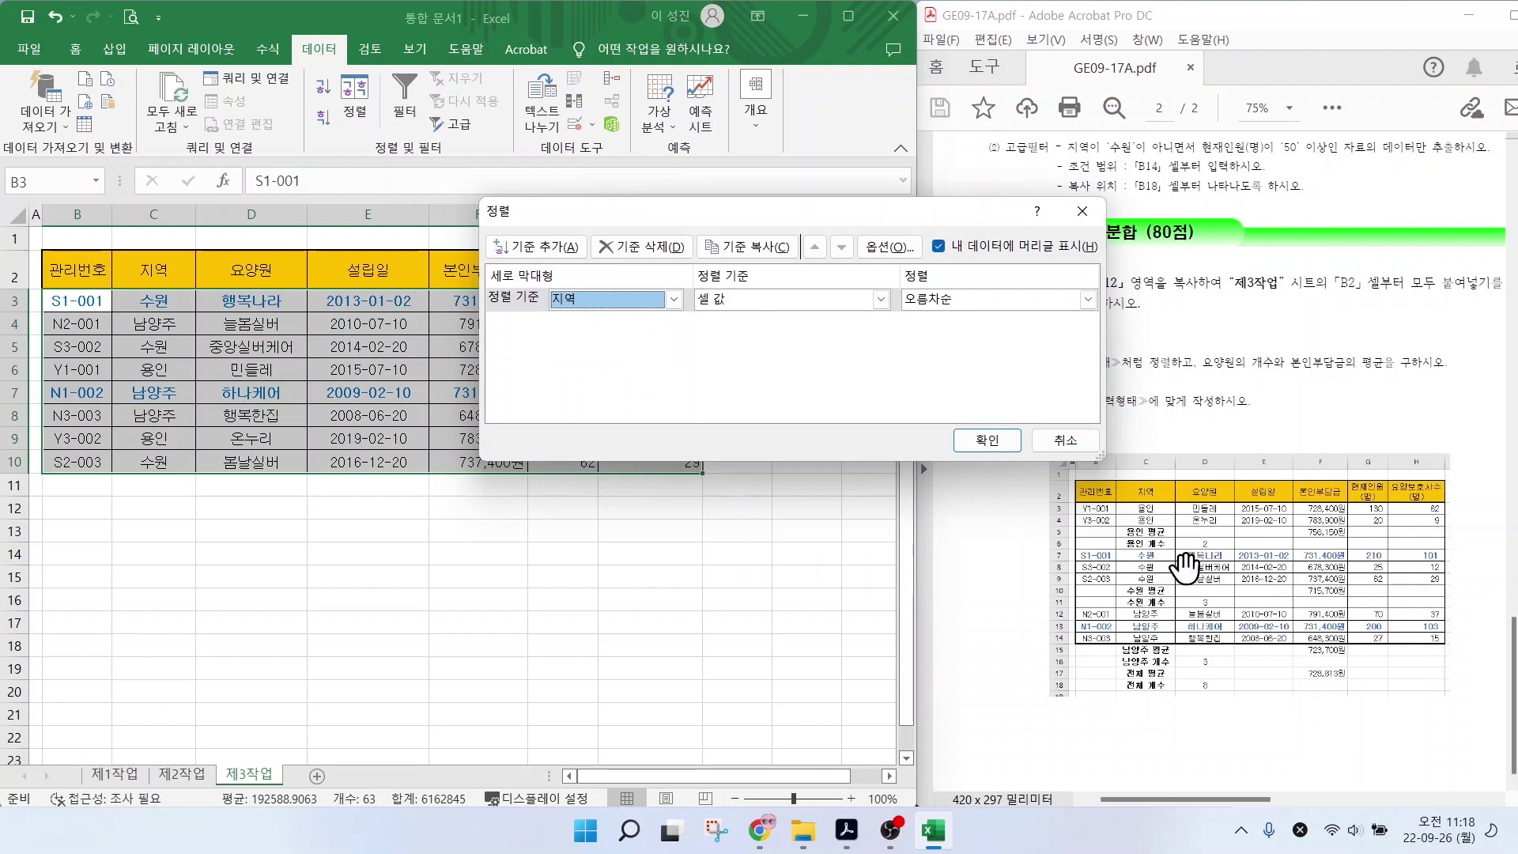
Set the 지역 sort order to descending (내림차순) to match the sample output, and apply the sort.
mouse_move(1175, 523)
left_mouse_down()
mouse_move(1132, 530)
mouse_move(1171, 518)
left_mouse_up()
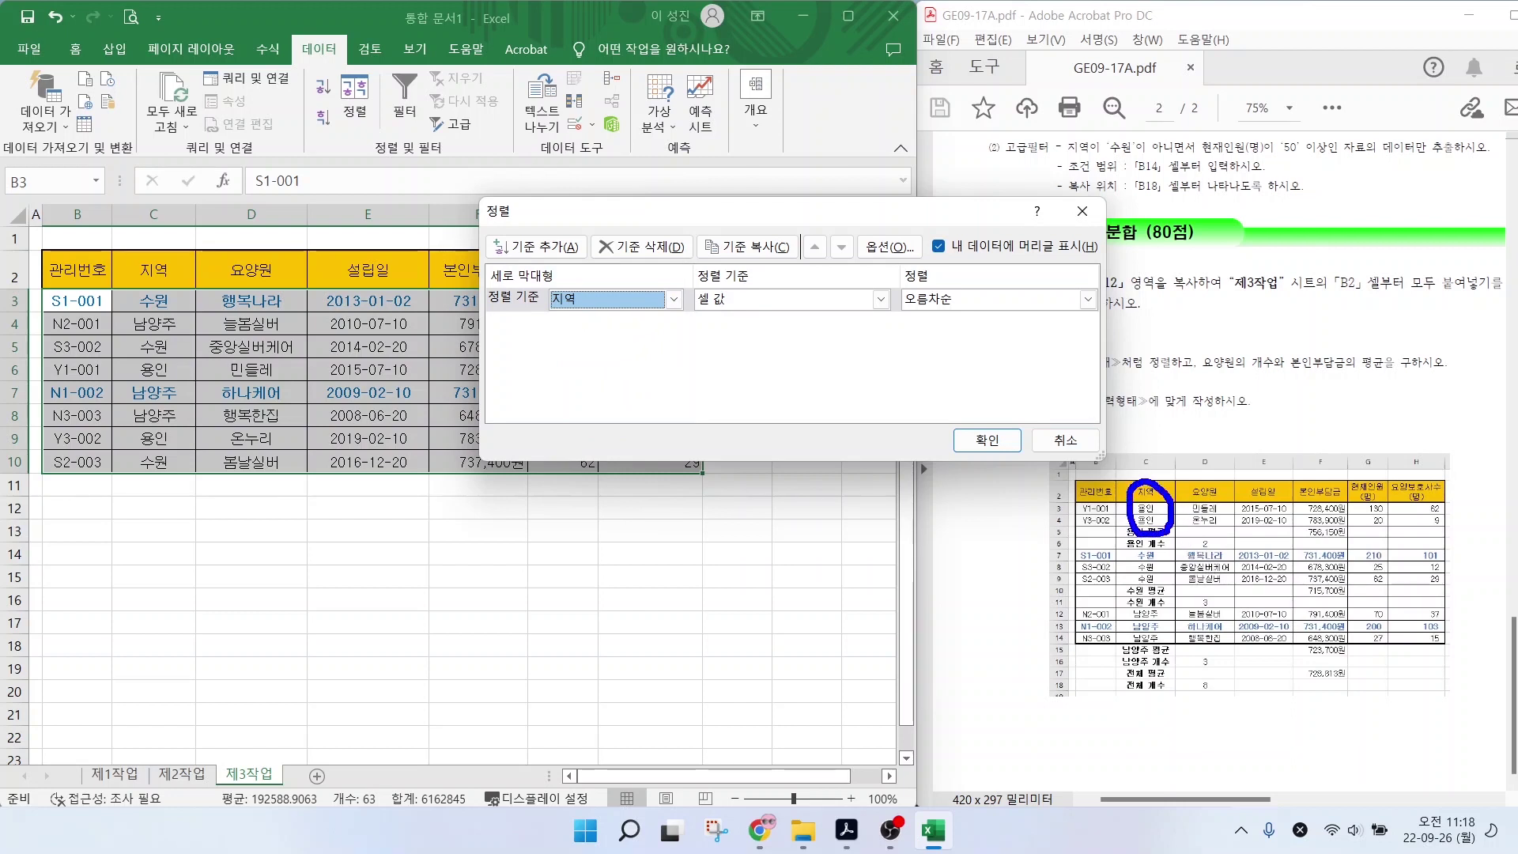
mouse_move(1168, 578)
left_mouse_down()
mouse_move(1129, 575)
mouse_move(1176, 563)
left_mouse_up()
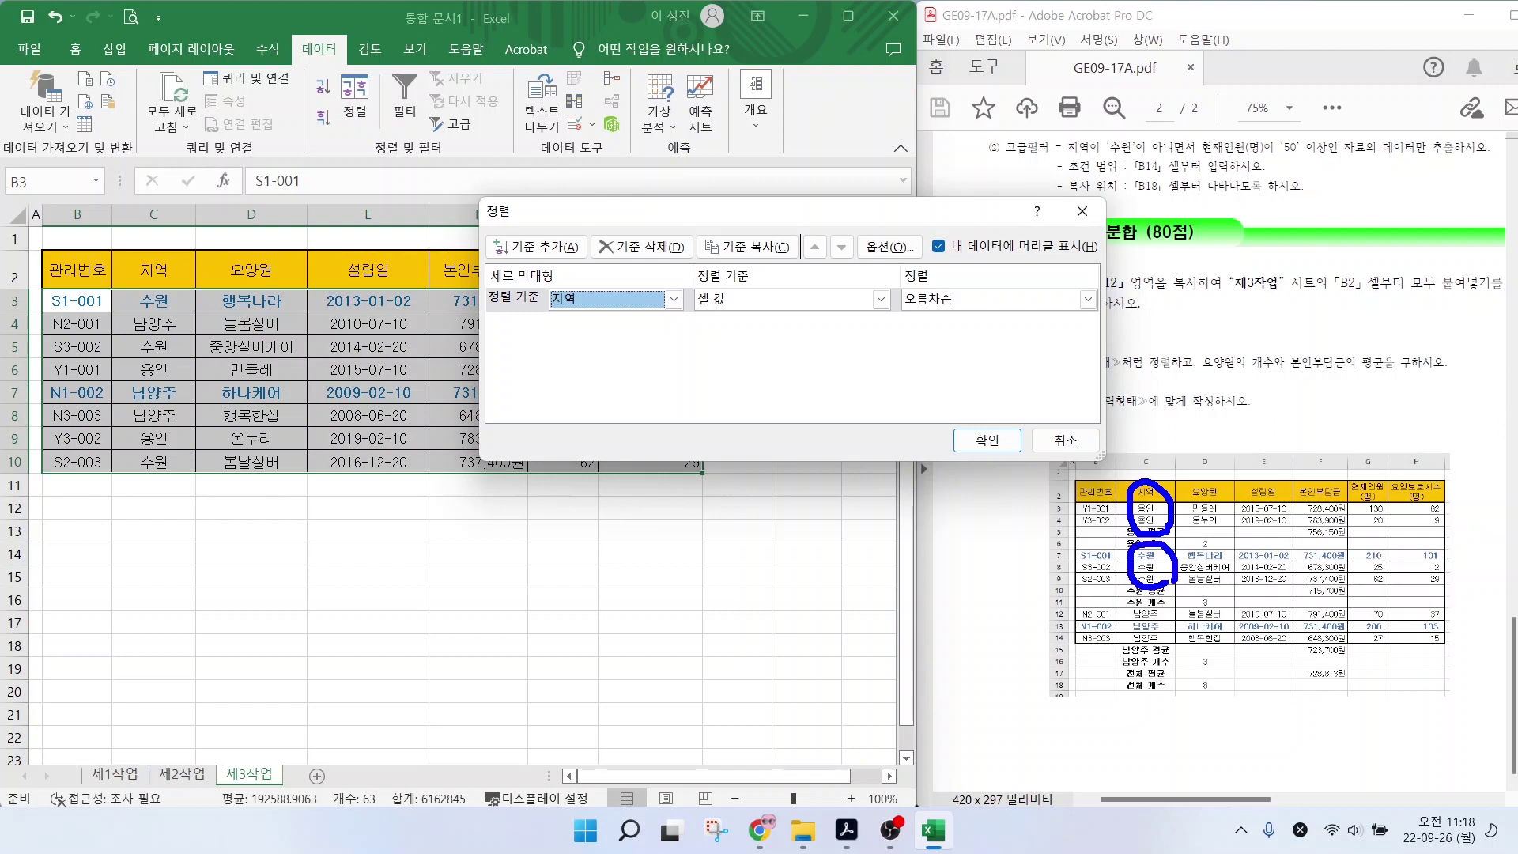
mouse_move(1157, 655)
left_mouse_down()
mouse_move(1151, 605)
mouse_move(1169, 653)
left_mouse_up()
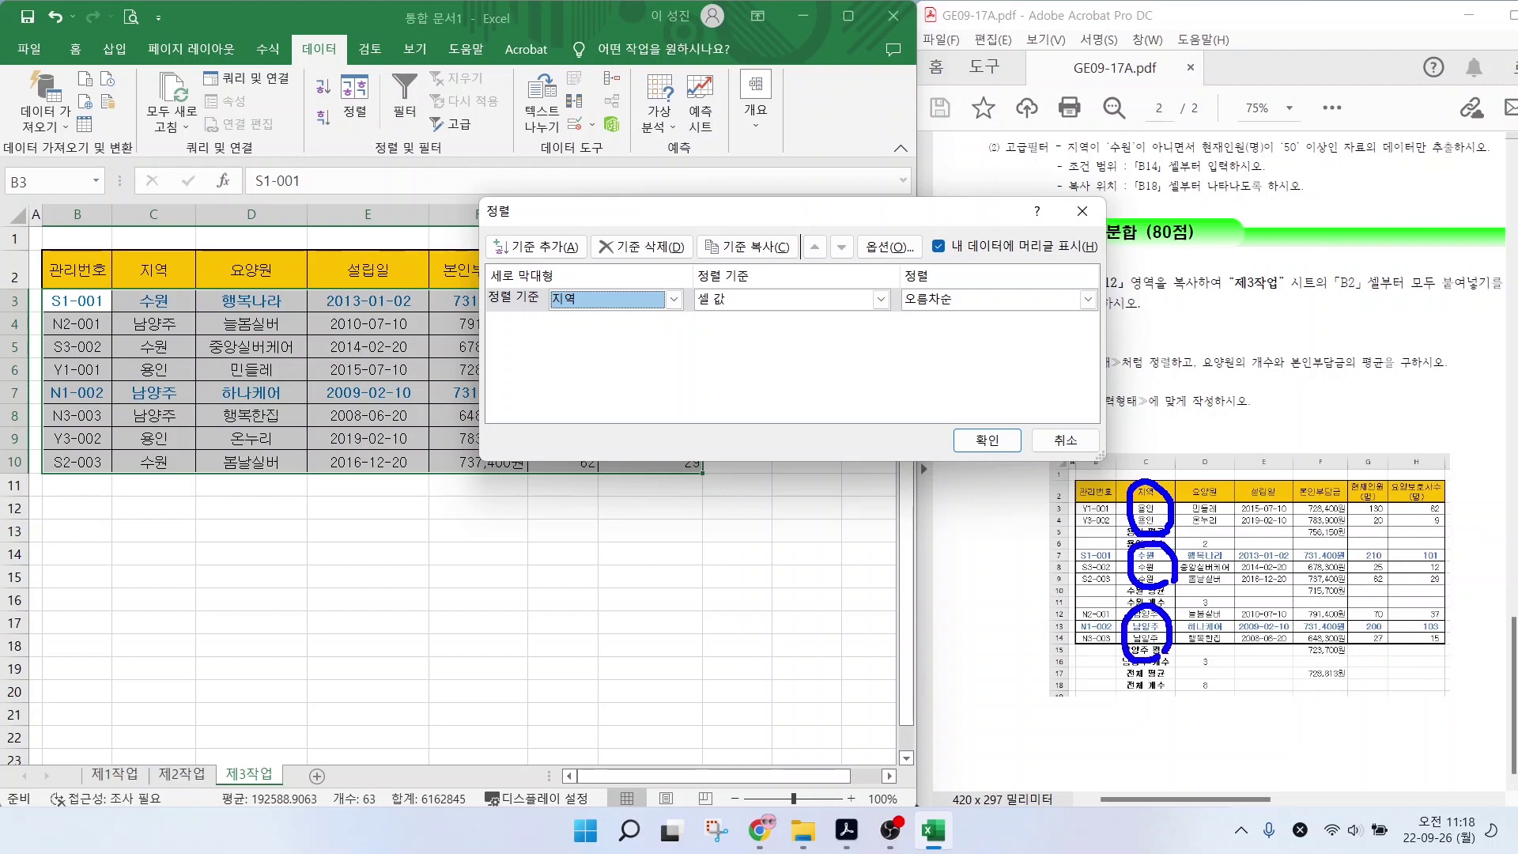
left_click_drag(1198, 502, 1202, 624)
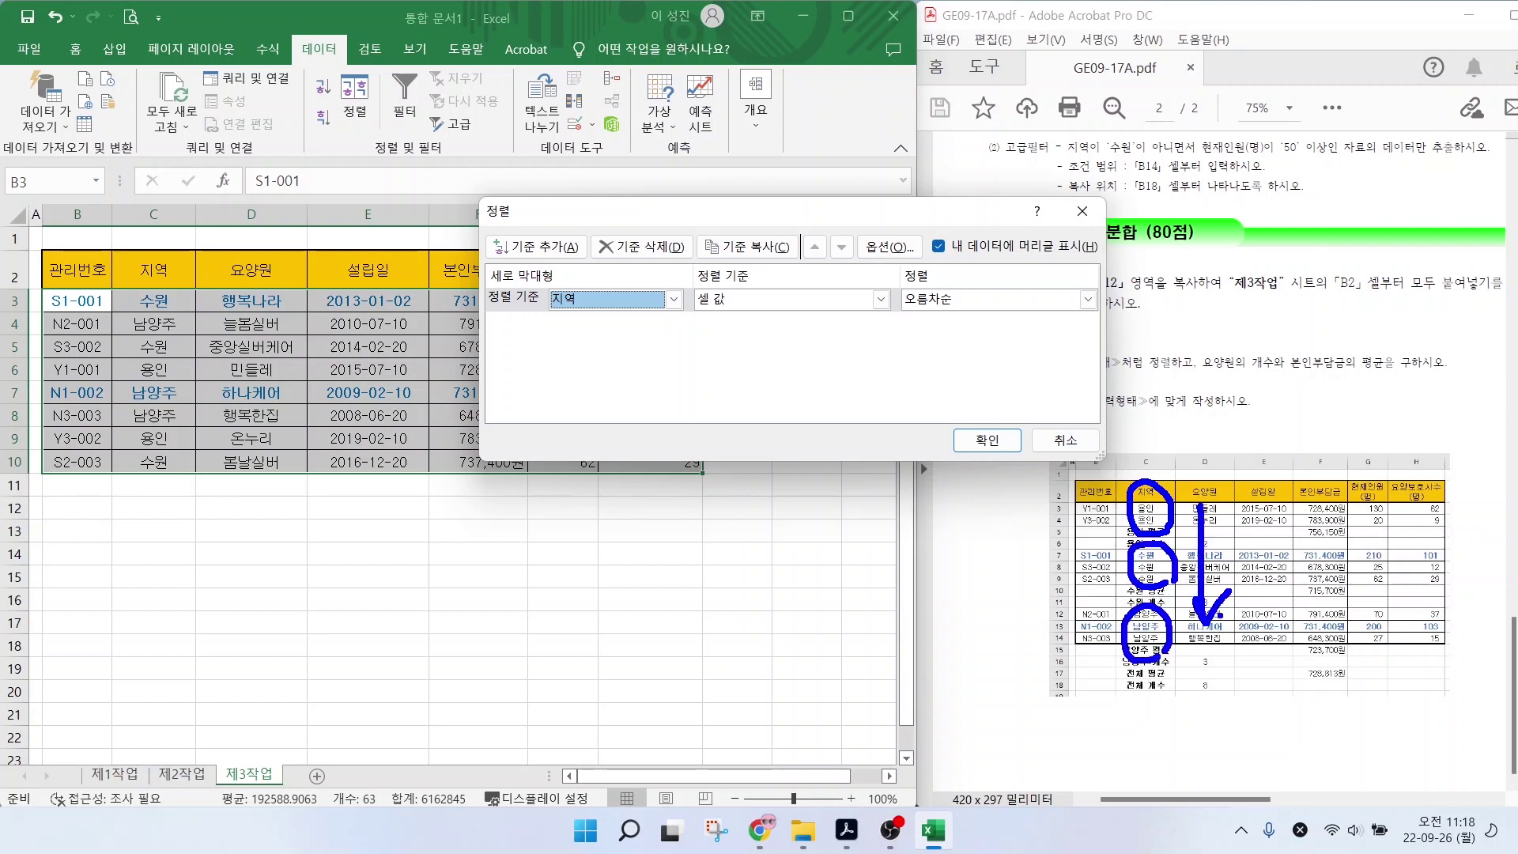
mouse_move(966, 336)
left_mouse_down()
mouse_move(953, 273)
mouse_move(958, 324)
left_mouse_up()
key("Escape")
left_click(1088, 299)
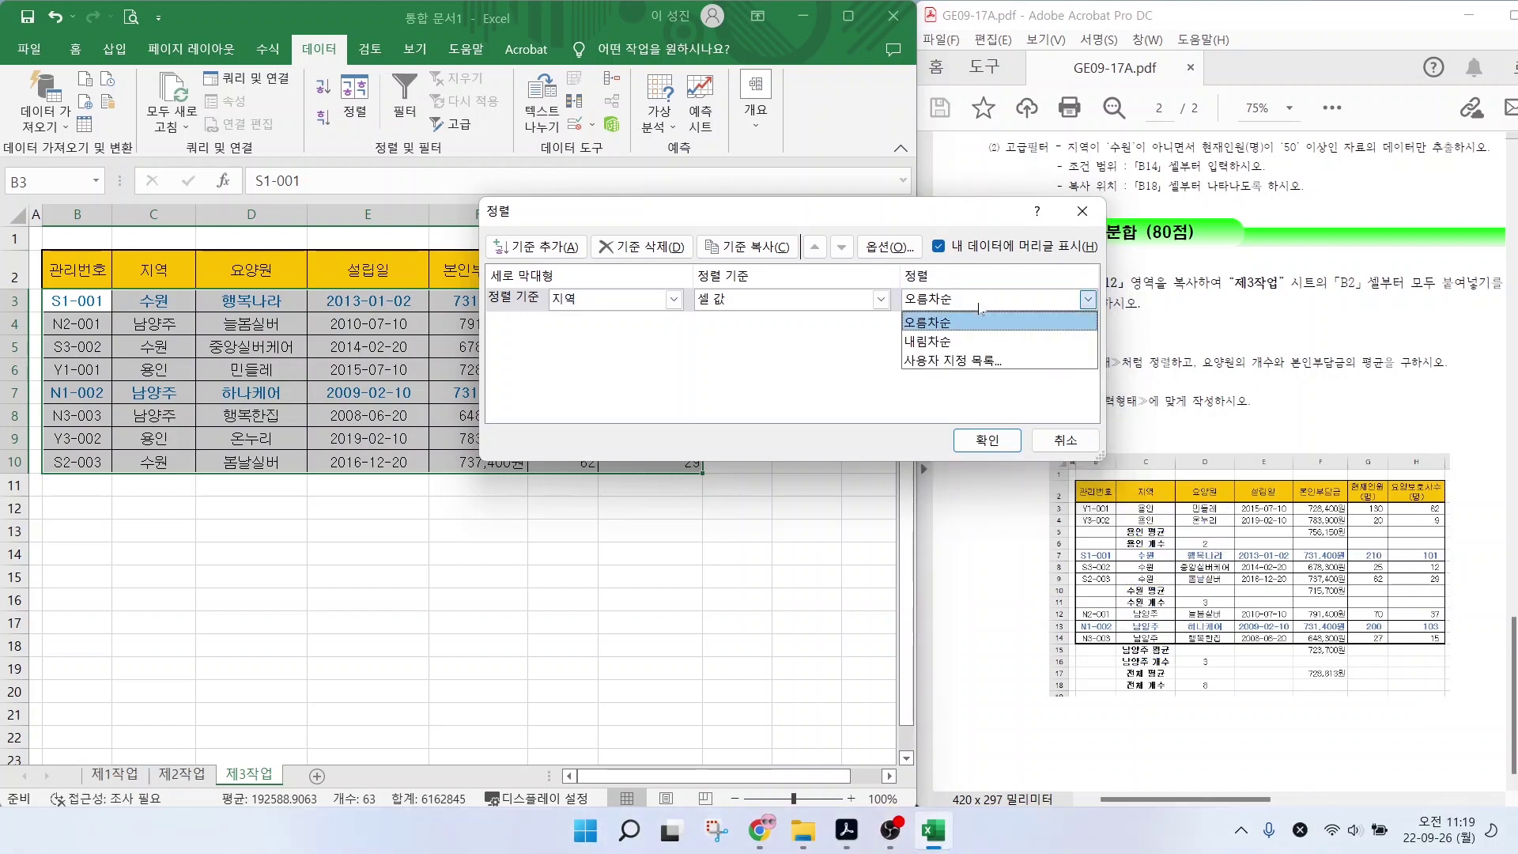
left_click(943, 342)
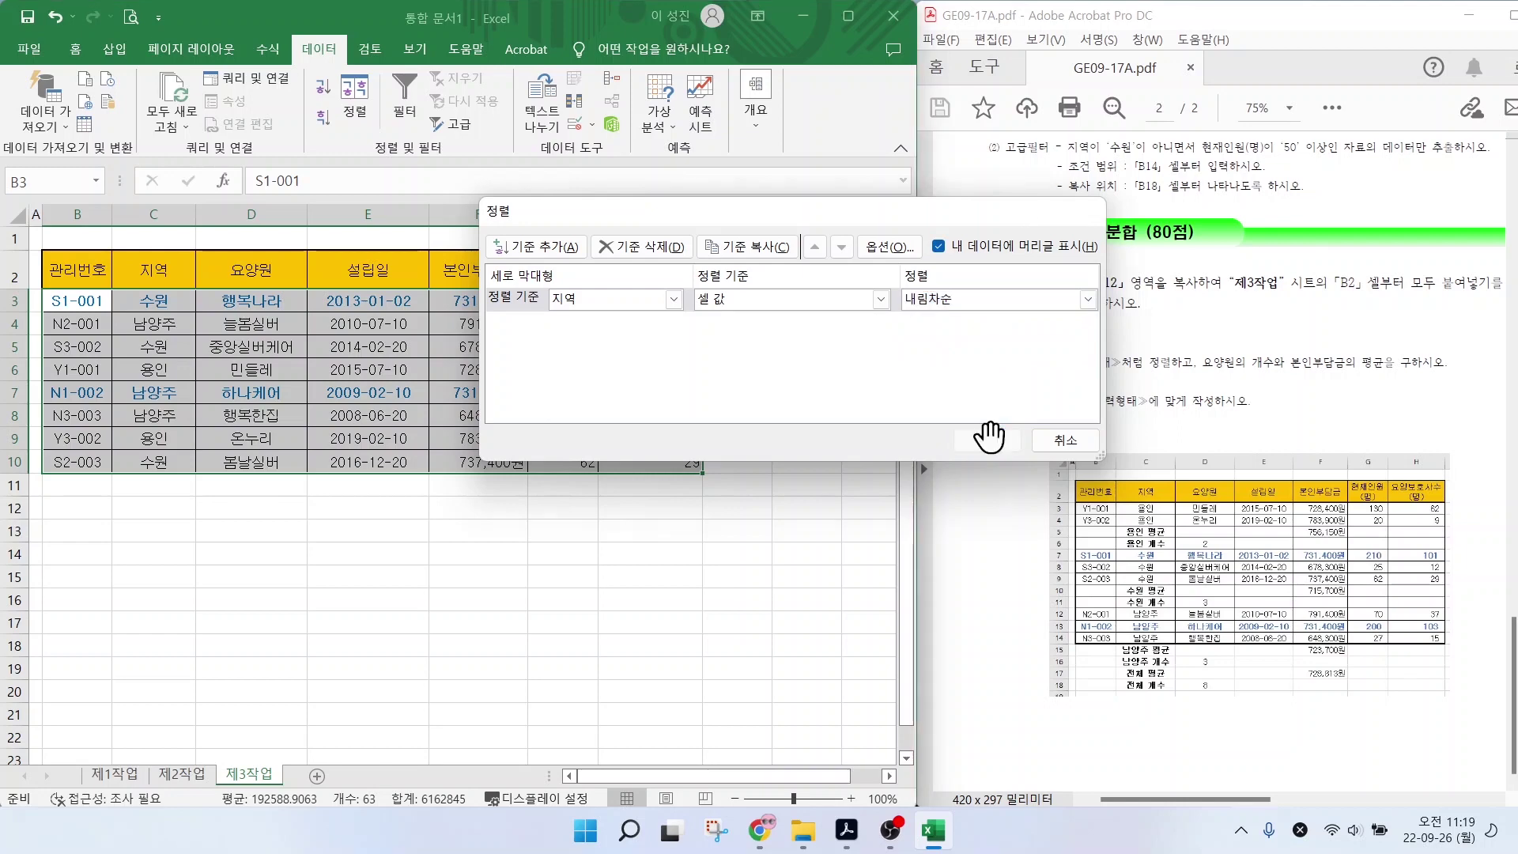
left_click(987, 440)
mouse_move(132, 282)
left_mouse_down()
mouse_move(173, 391)
mouse_move(170, 490)
mouse_move(168, 473)
left_mouse_up()
key("Escape")
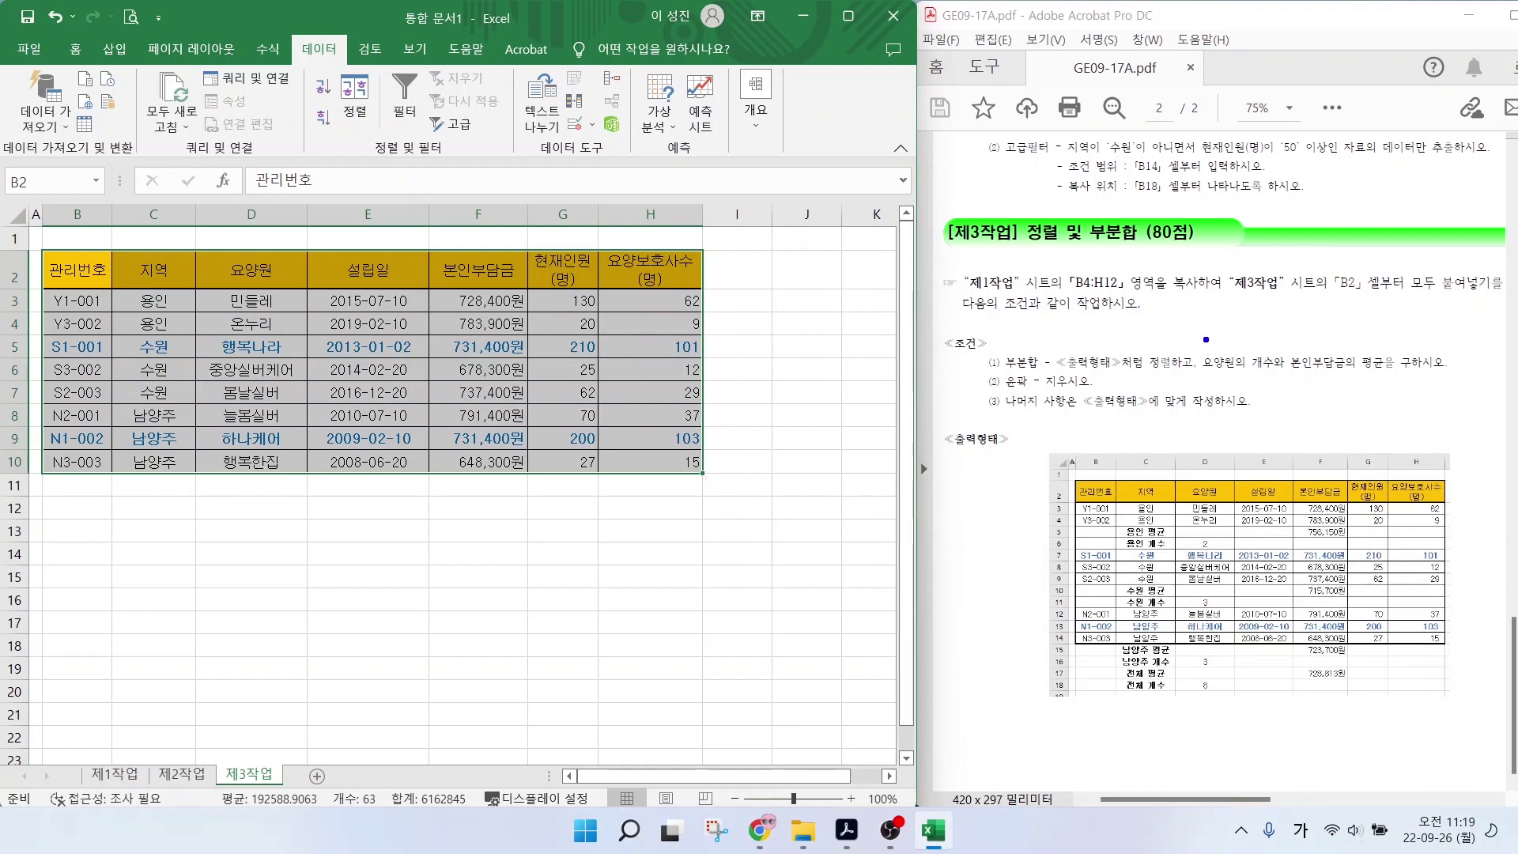
Examine the PDF's subtotal condition for the 요양원 count and the 본인부담금 average.
left_click_drag(1210, 335, 1166, 397)
left_click_drag(1298, 374, 1392, 373)
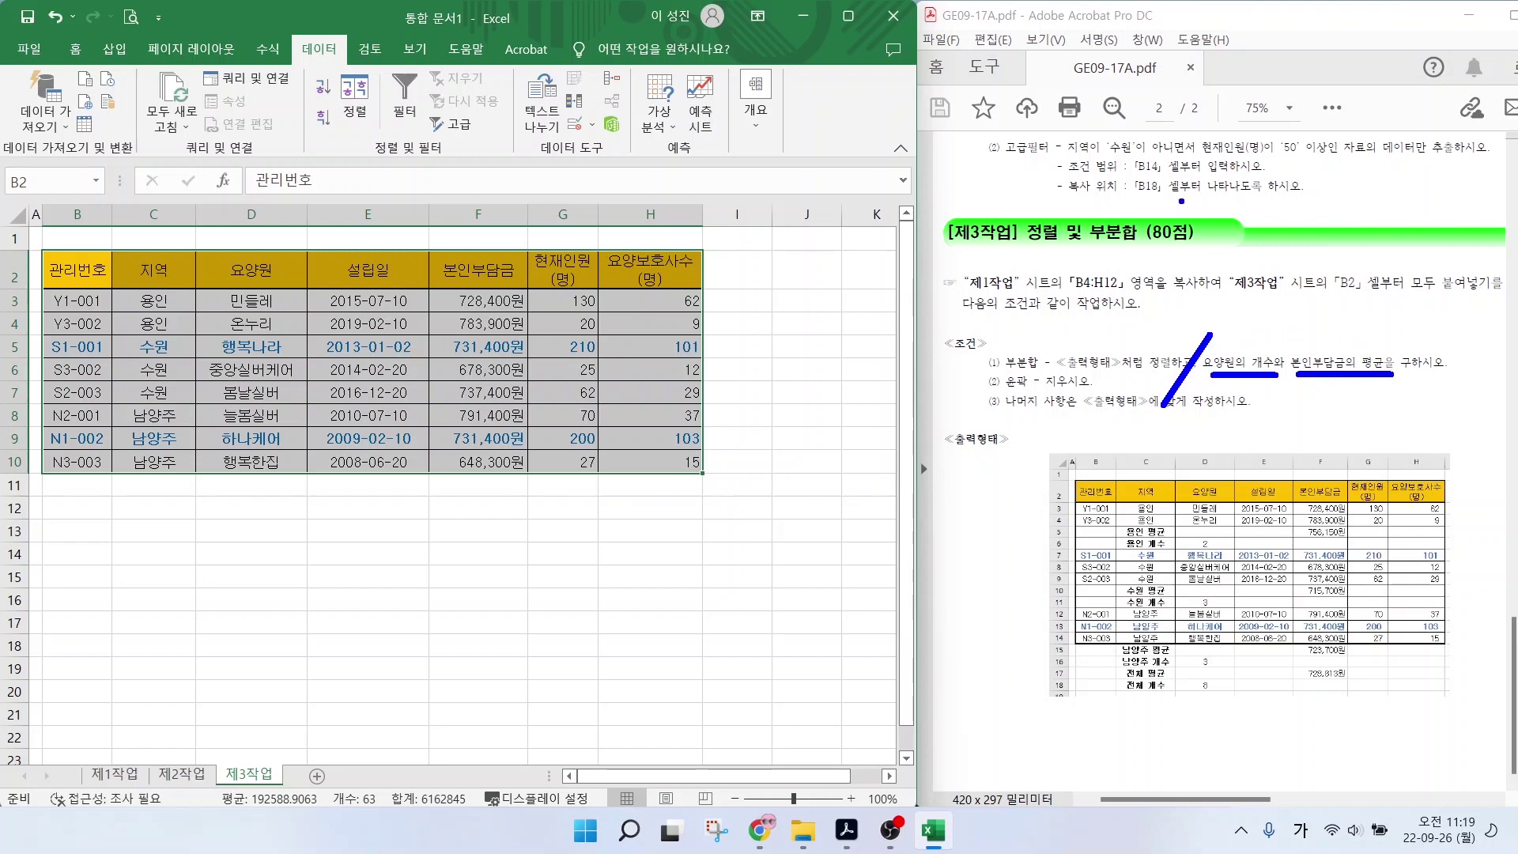
key("Escape")
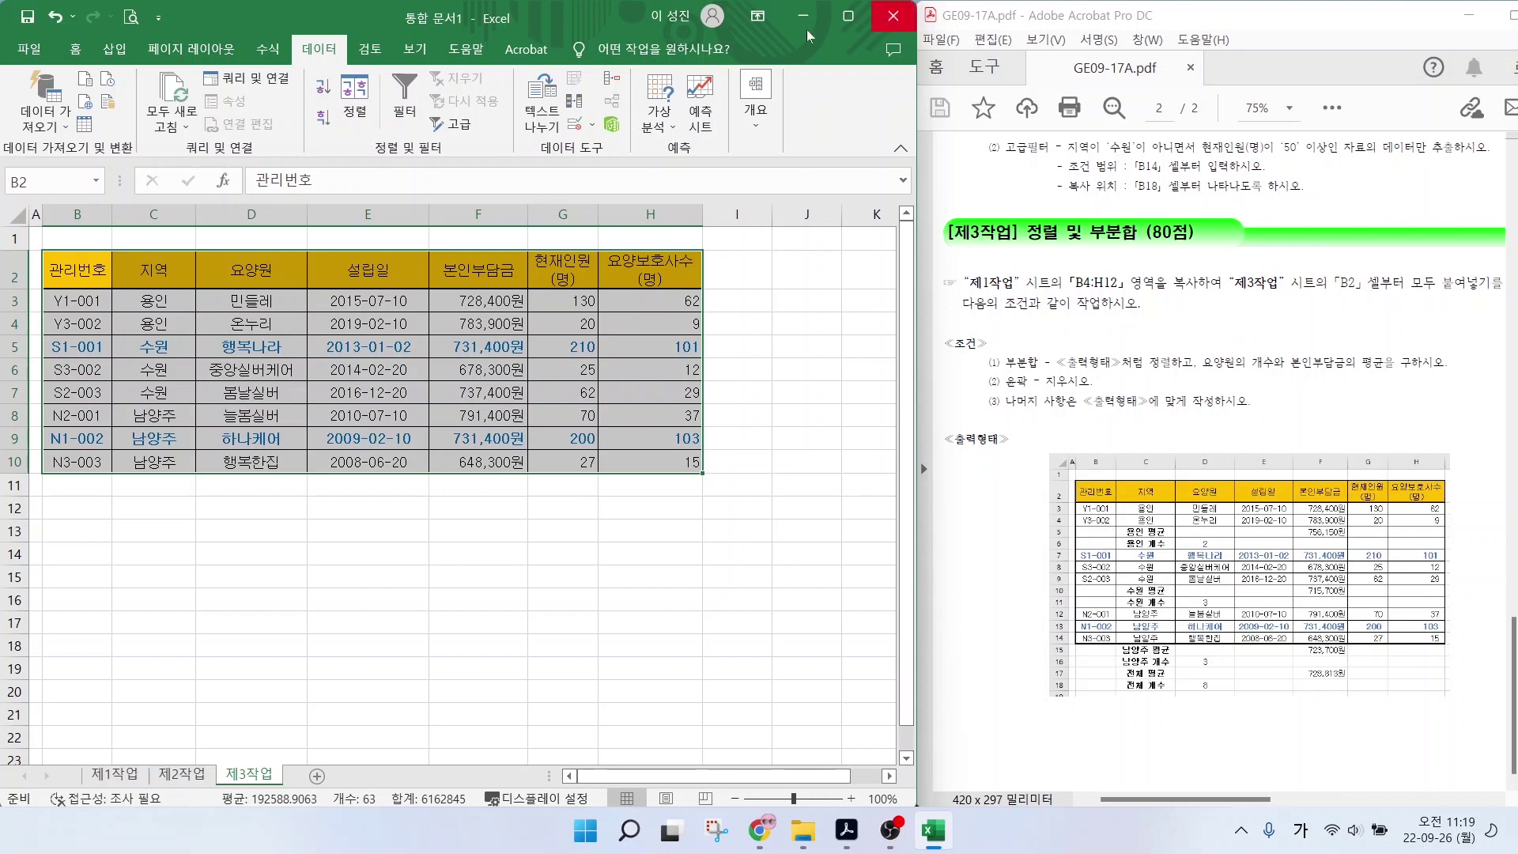
Start a Subtotal (부분합) on the sorted 제3작업 table and set 지역 as the grouping field, following the PDF's sample output.
left_click(763, 126)
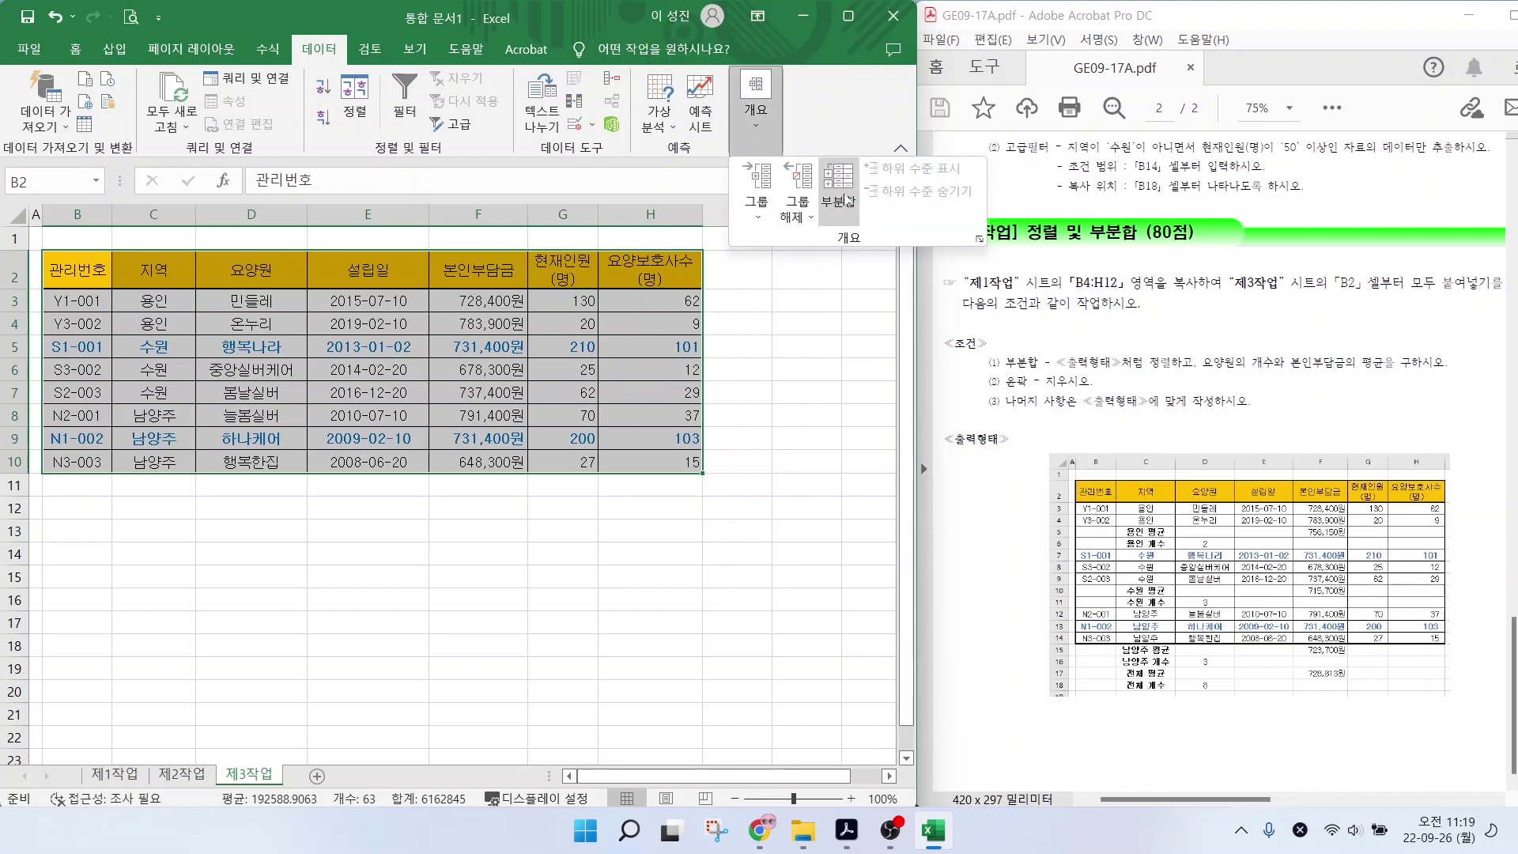
left_click(847, 200)
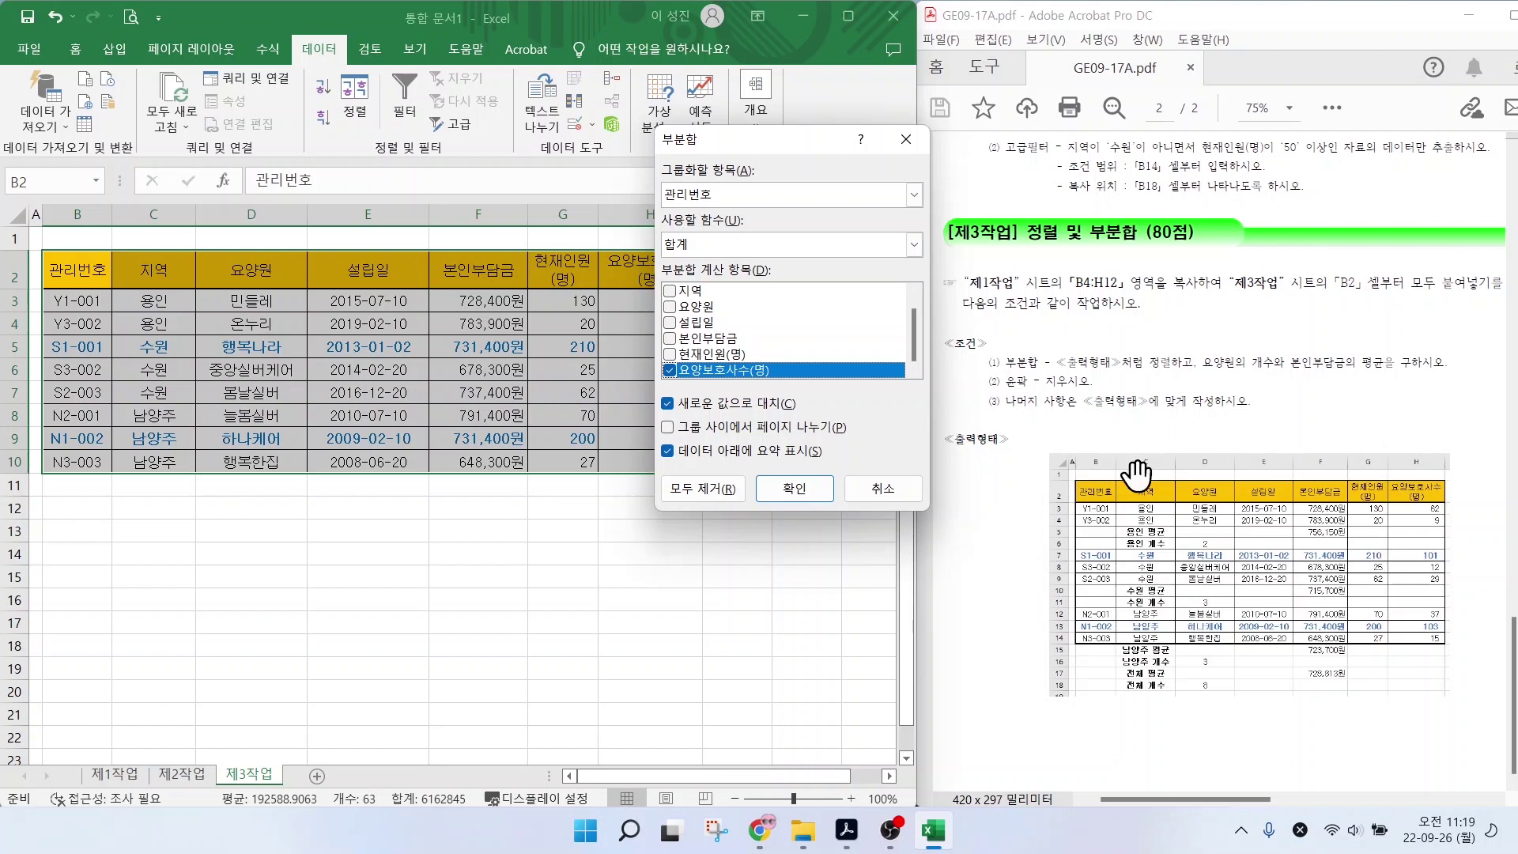
left_click_drag(1121, 475, 1182, 703)
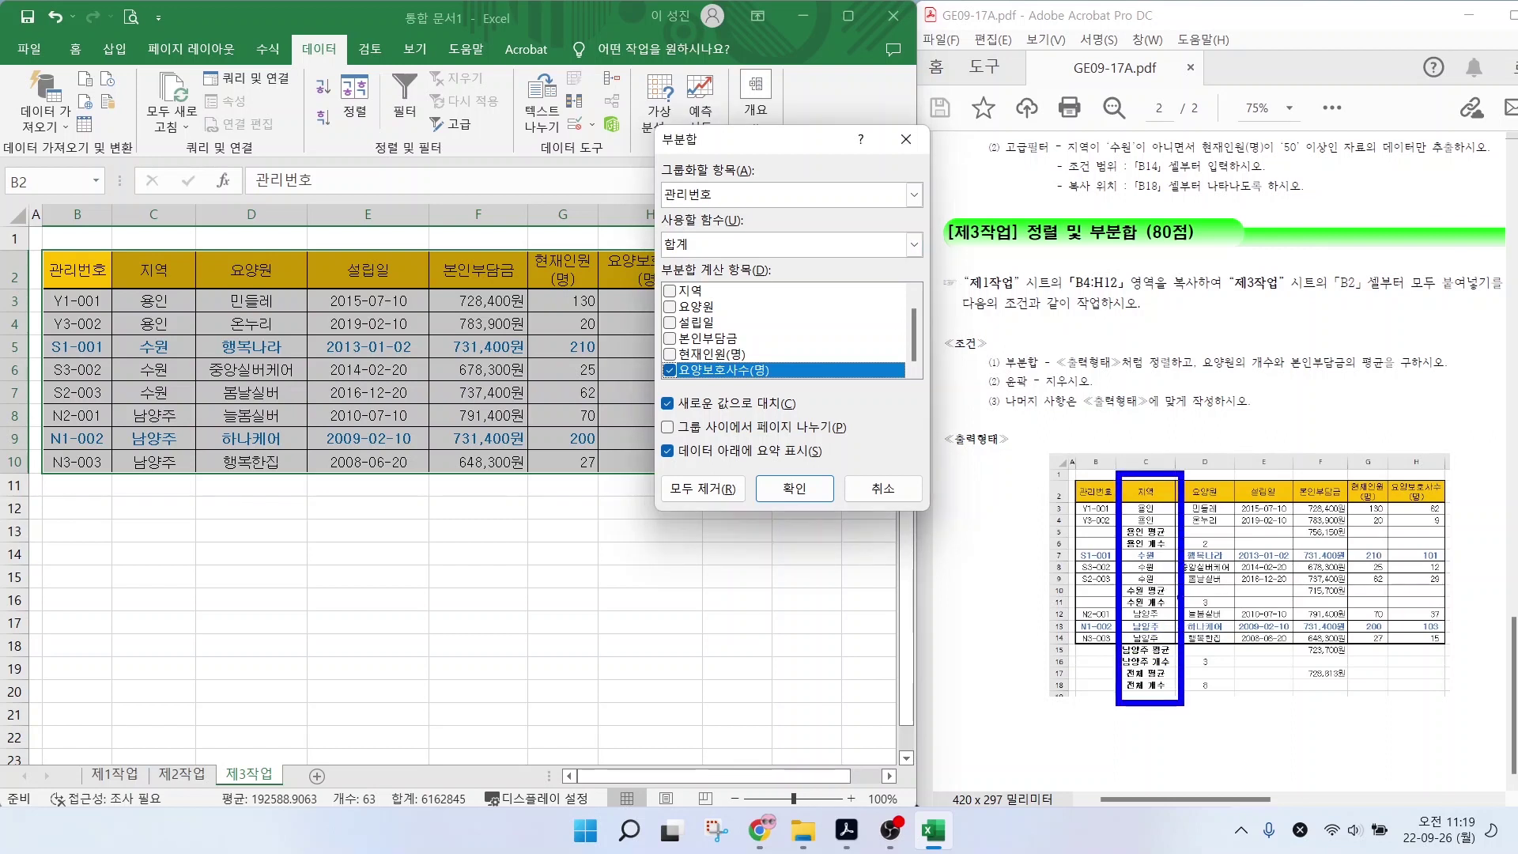
left_click_drag(1145, 534, 1144, 481)
mouse_move(1162, 544)
left_mouse_down()
mouse_move(1146, 600)
mouse_move(1161, 550)
left_mouse_up()
mouse_move(1162, 661)
left_mouse_down()
mouse_move(1145, 605)
mouse_move(1167, 656)
left_mouse_up()
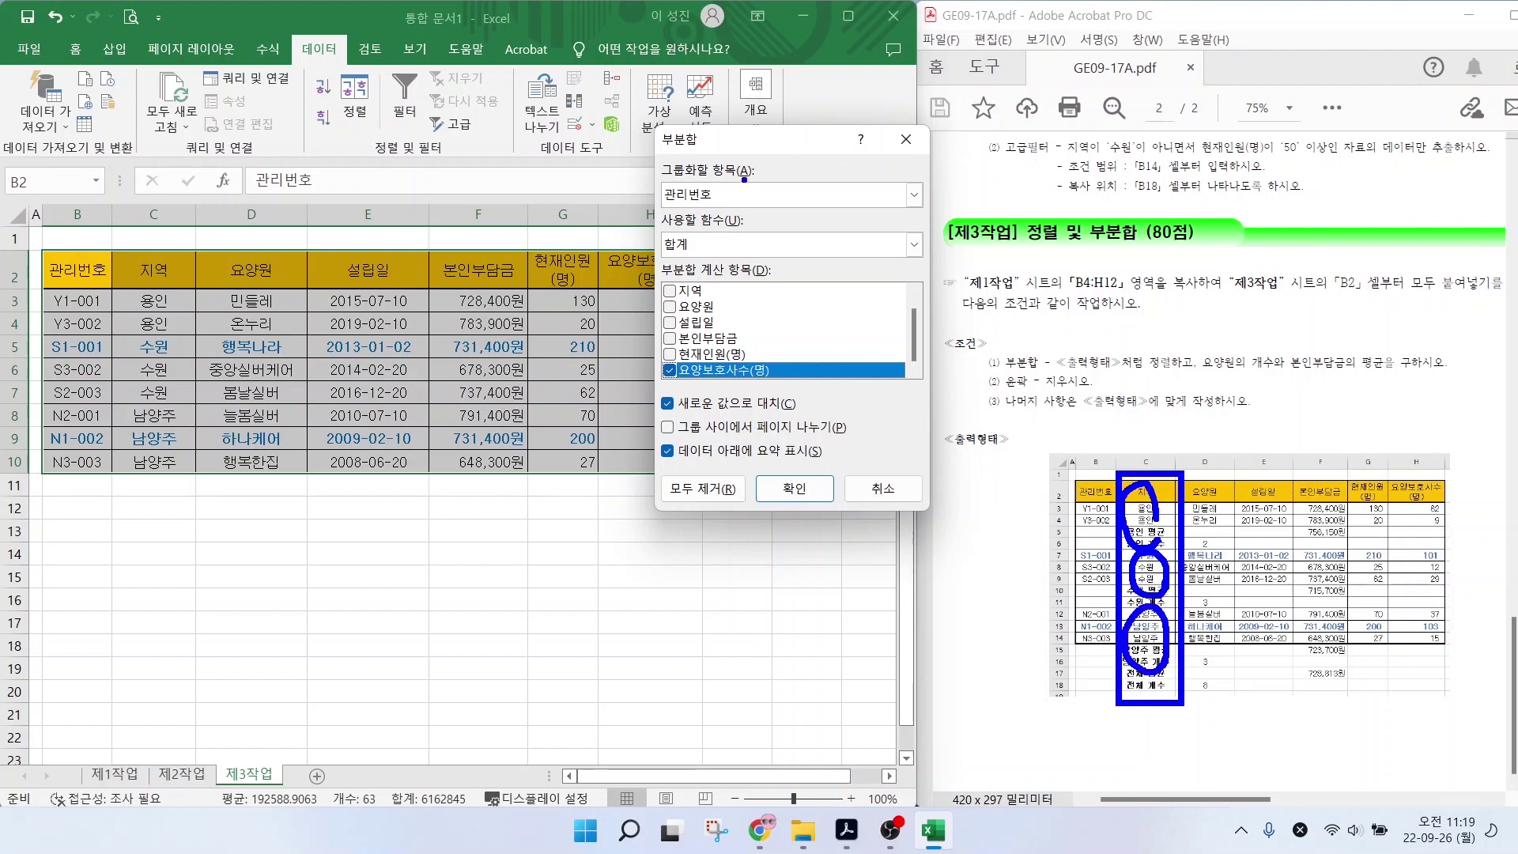
left_click_drag(658, 179, 764, 208)
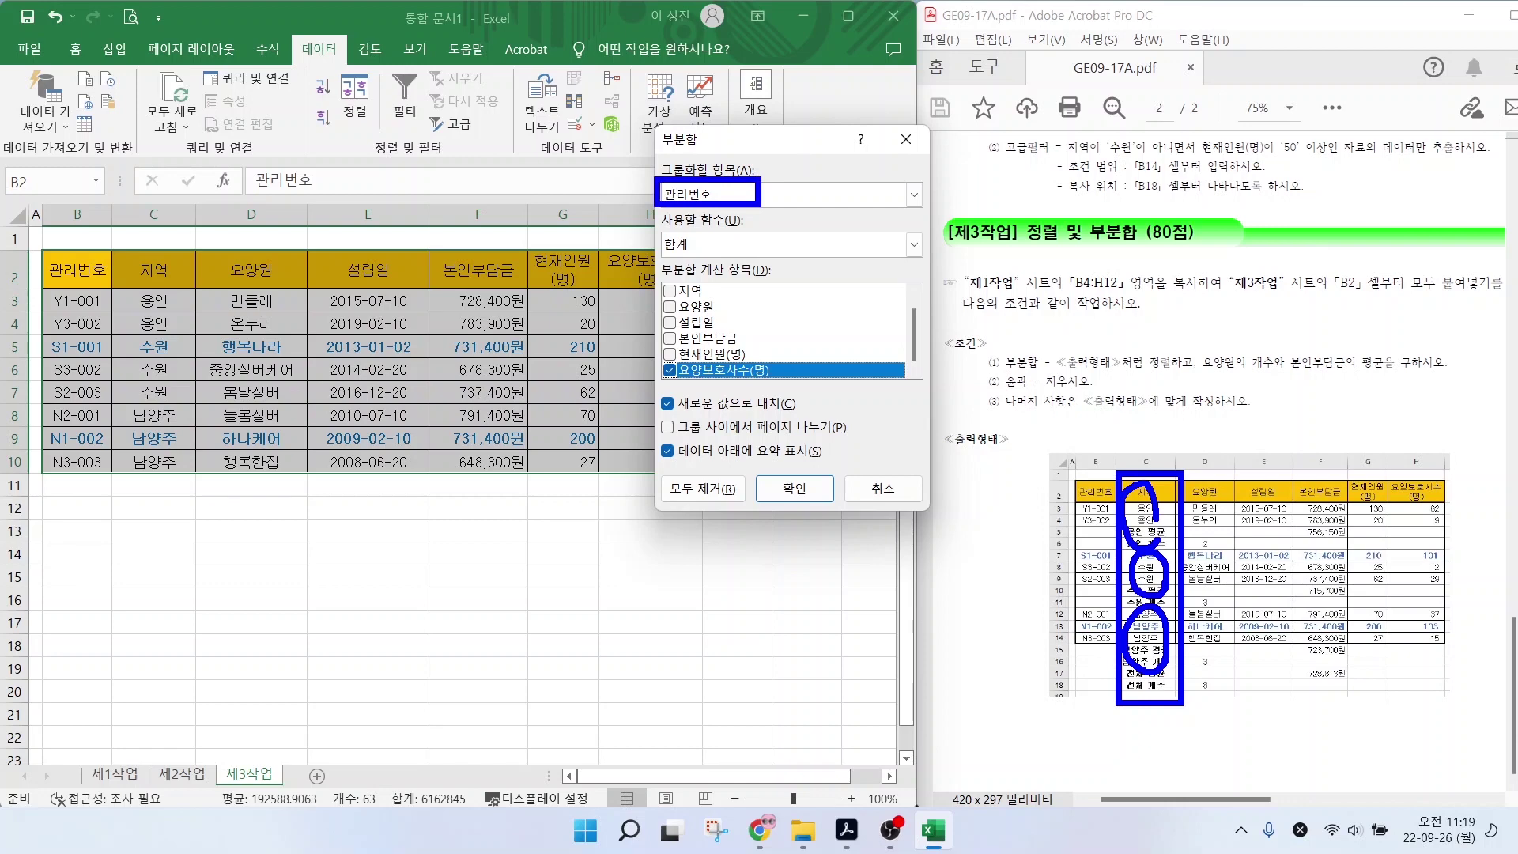
key("Escape")
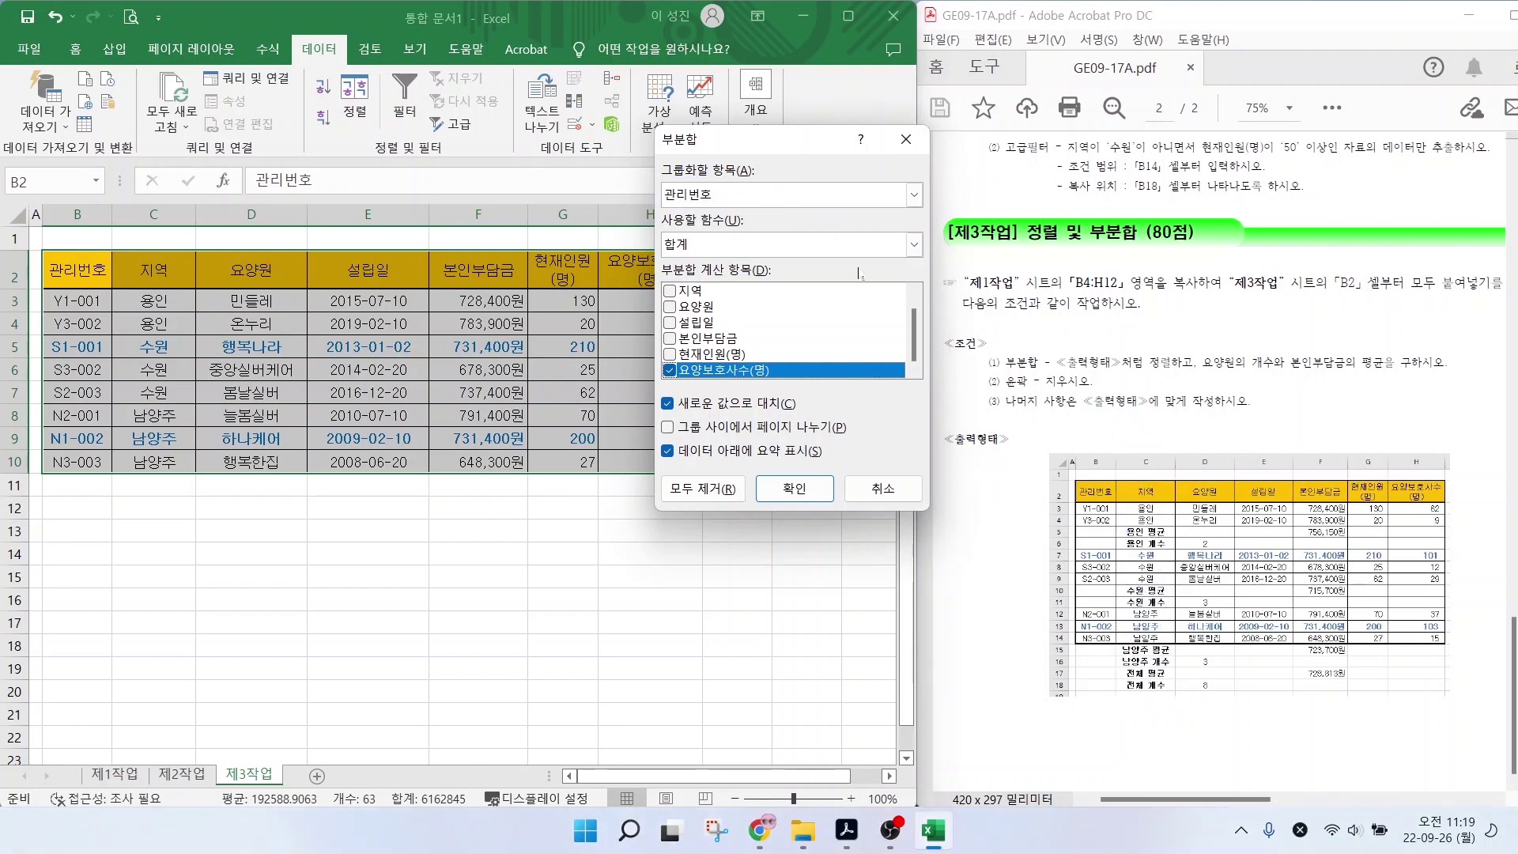
left_click(914, 194)
left_click(696, 225)
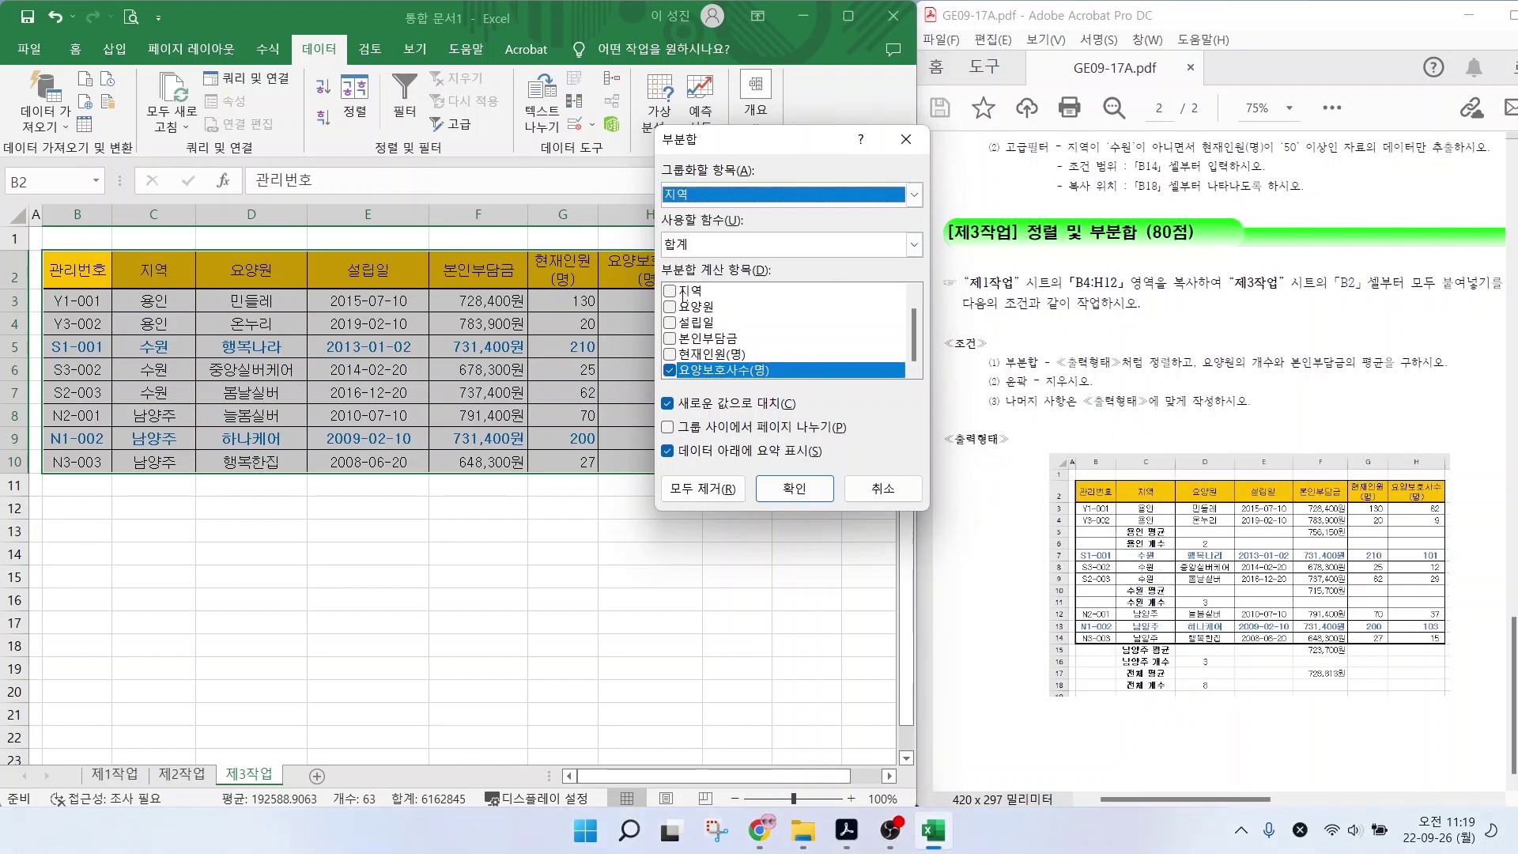
Subtotal with the count function (개수) on 요양원 only, excluding 요양보호사수(명), and apply it.
left_click(763, 249)
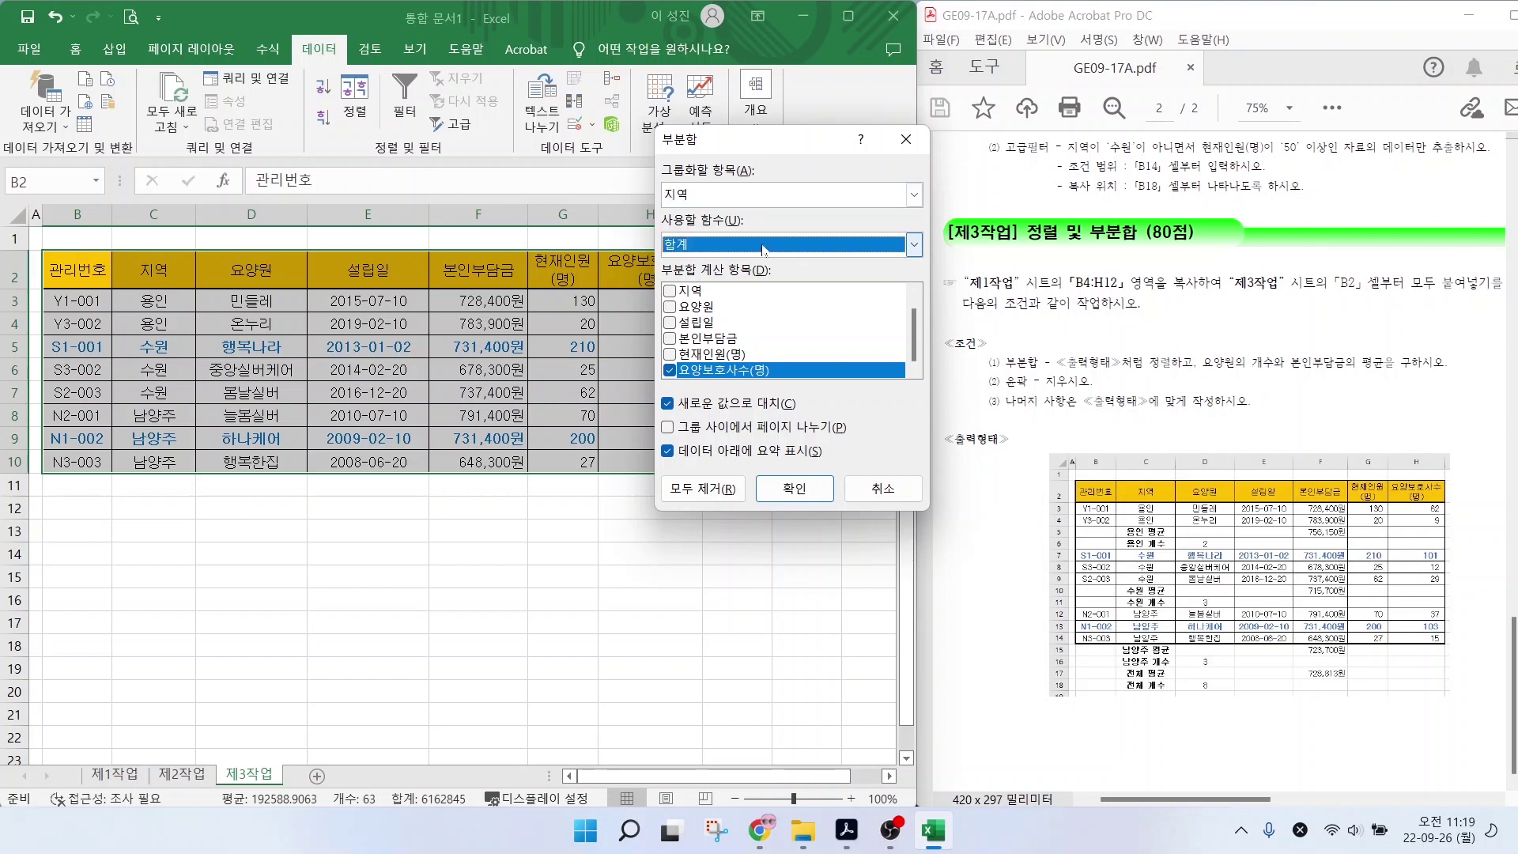
left_click(759, 251)
left_click(694, 283)
left_click(670, 370)
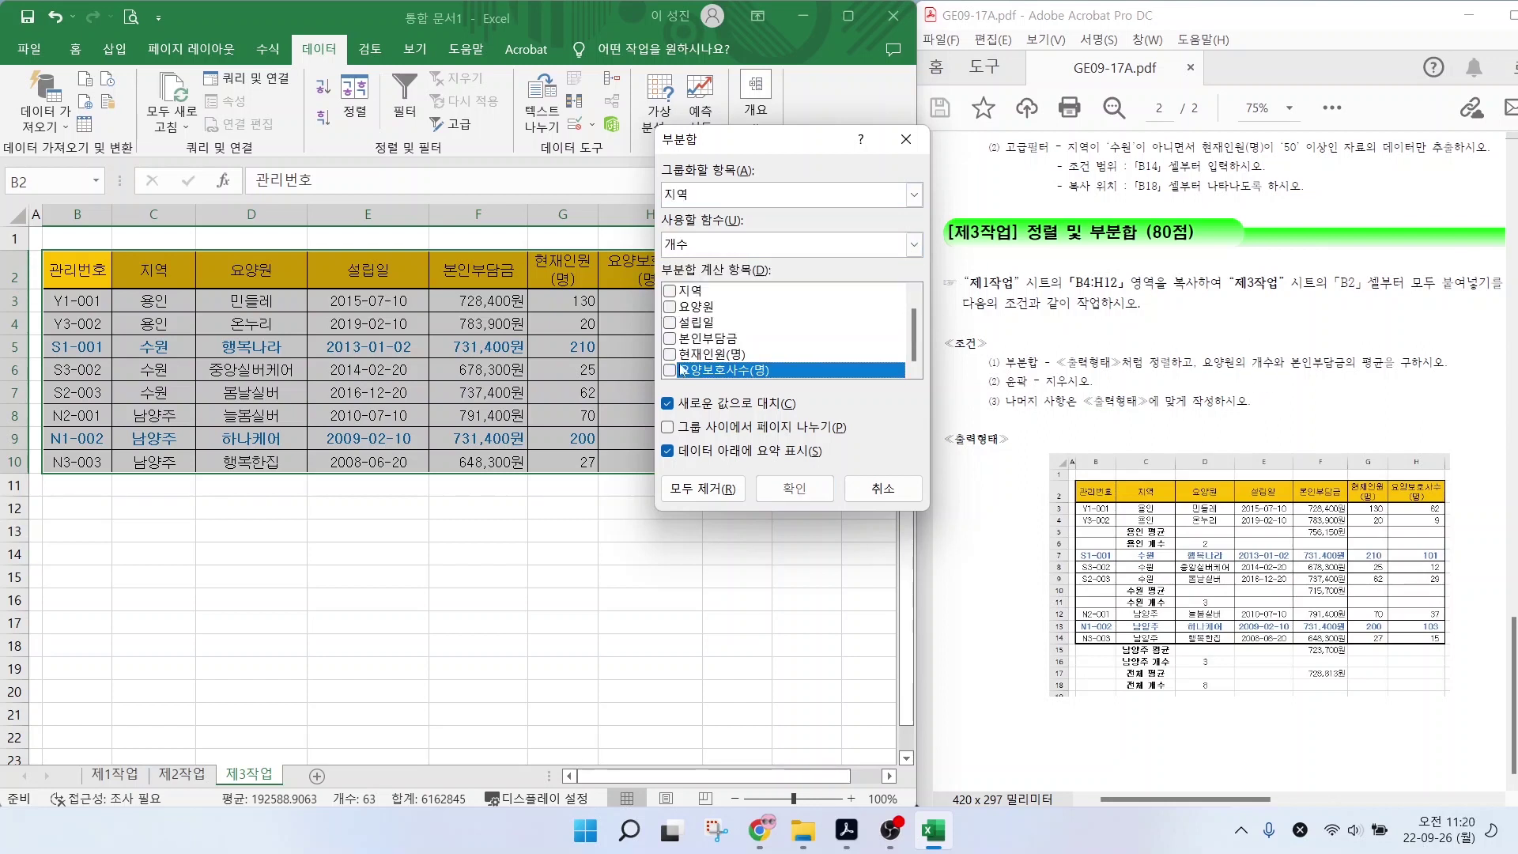
scroll(688, 353, "up", 1)
scroll(688, 353, "down", 1)
scroll(688, 353, "up", 1)
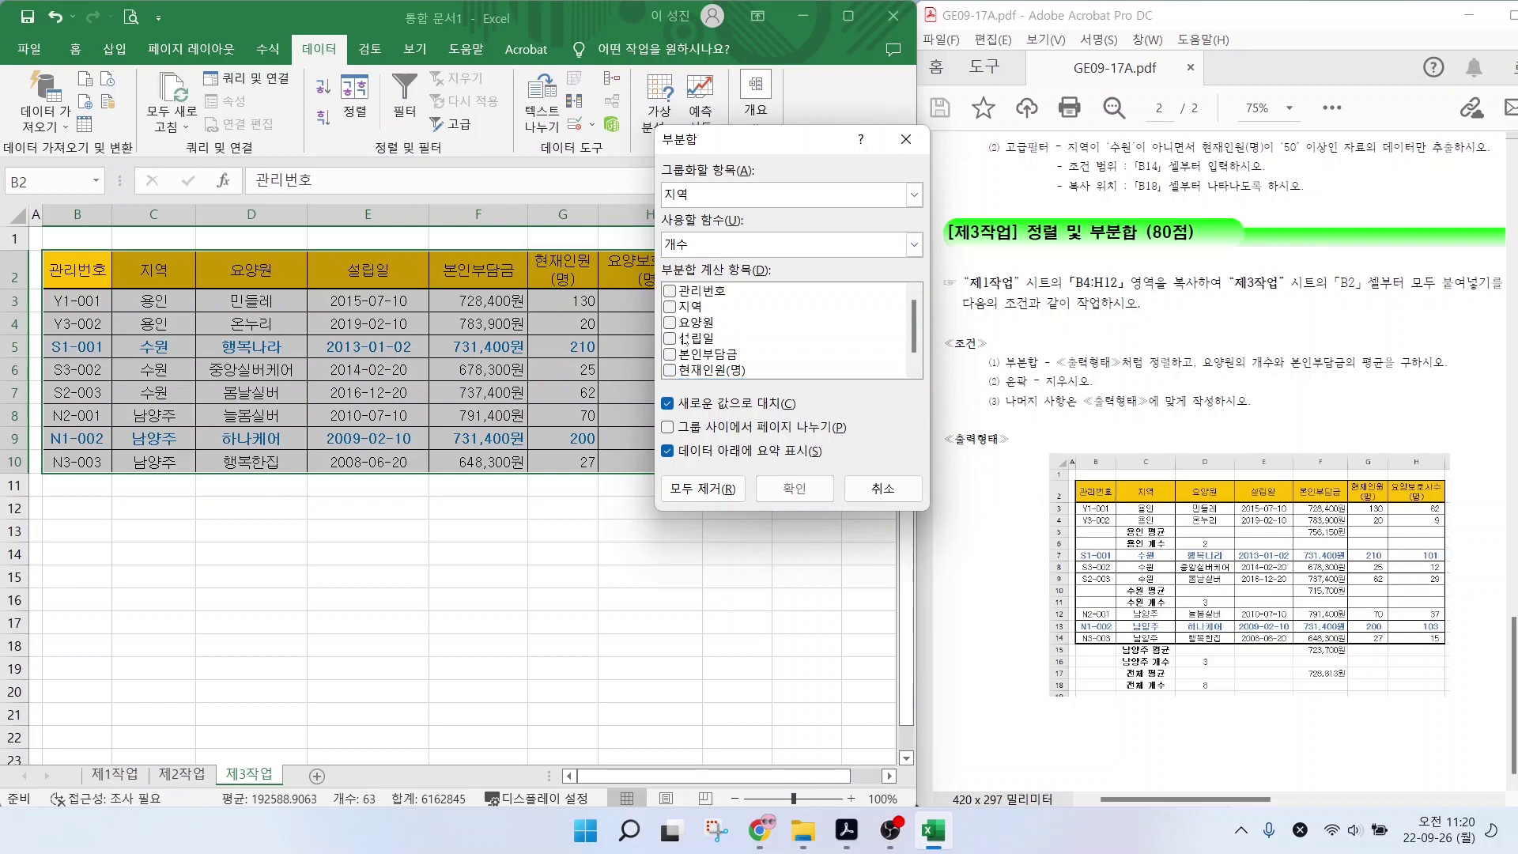
left_click(670, 324)
left_click(777, 492)
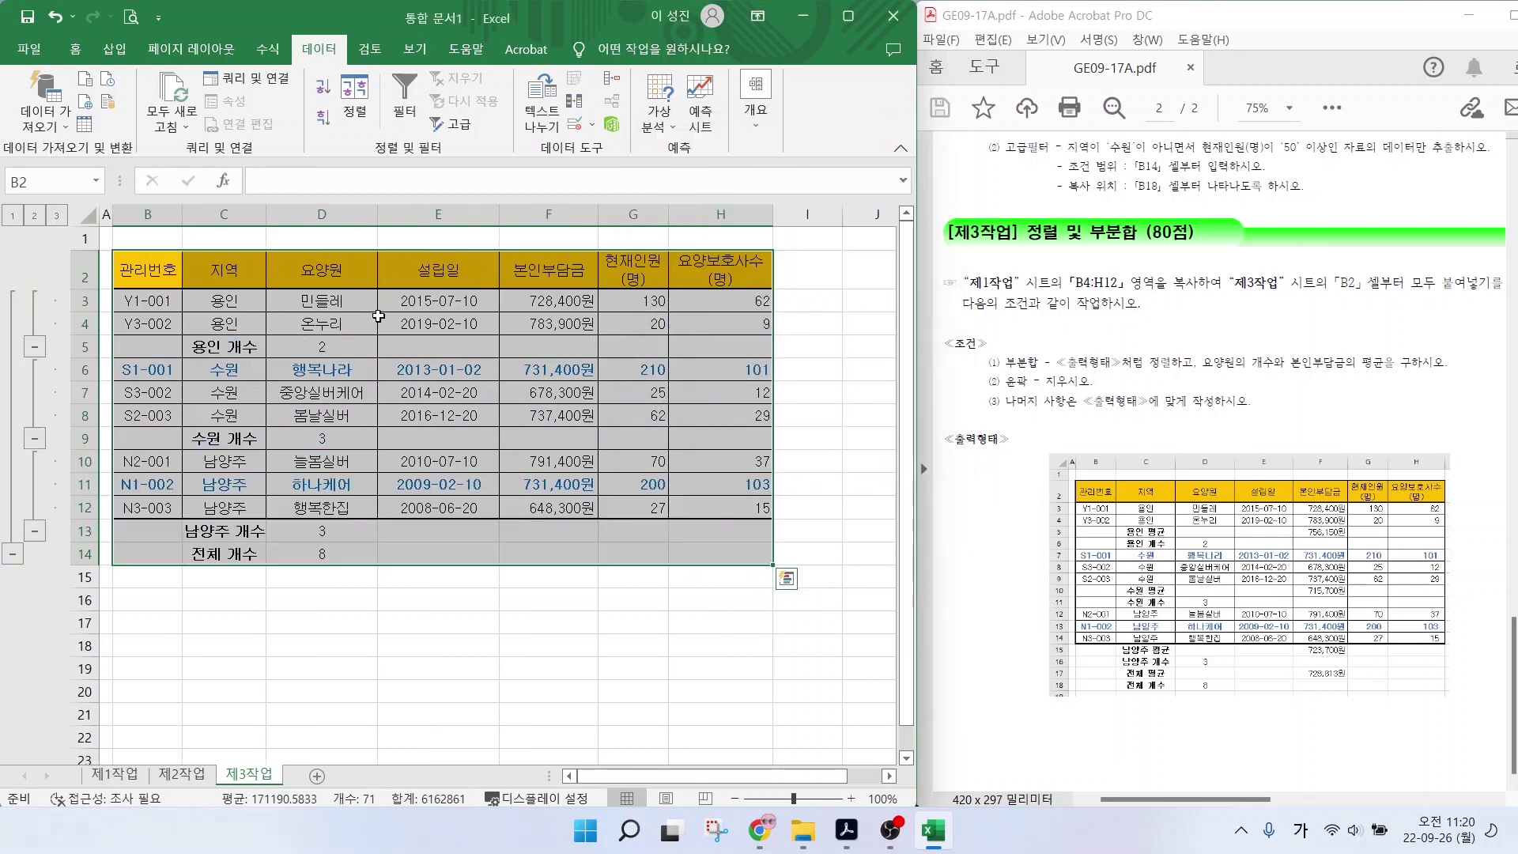
mouse_move(262, 341)
left_mouse_down()
mouse_move(190, 304)
mouse_move(273, 362)
mouse_move(342, 345)
left_mouse_up()
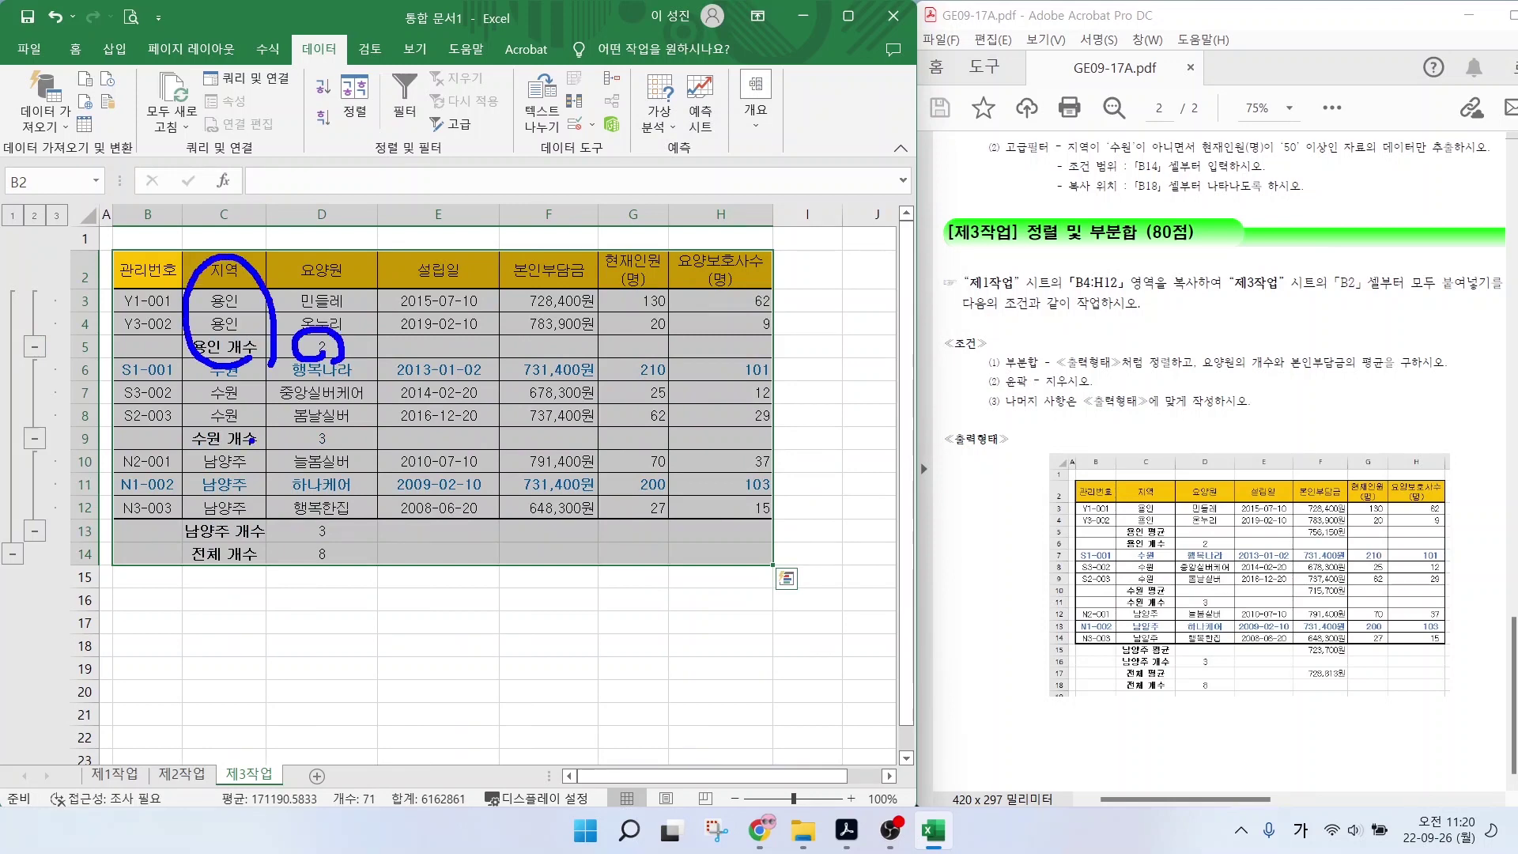
mouse_move(252, 441)
left_mouse_down()
mouse_move(191, 422)
mouse_move(268, 457)
left_mouse_up()
mouse_move(321, 461)
left_mouse_down()
mouse_move(294, 432)
mouse_move(323, 453)
left_mouse_up()
key("Escape")
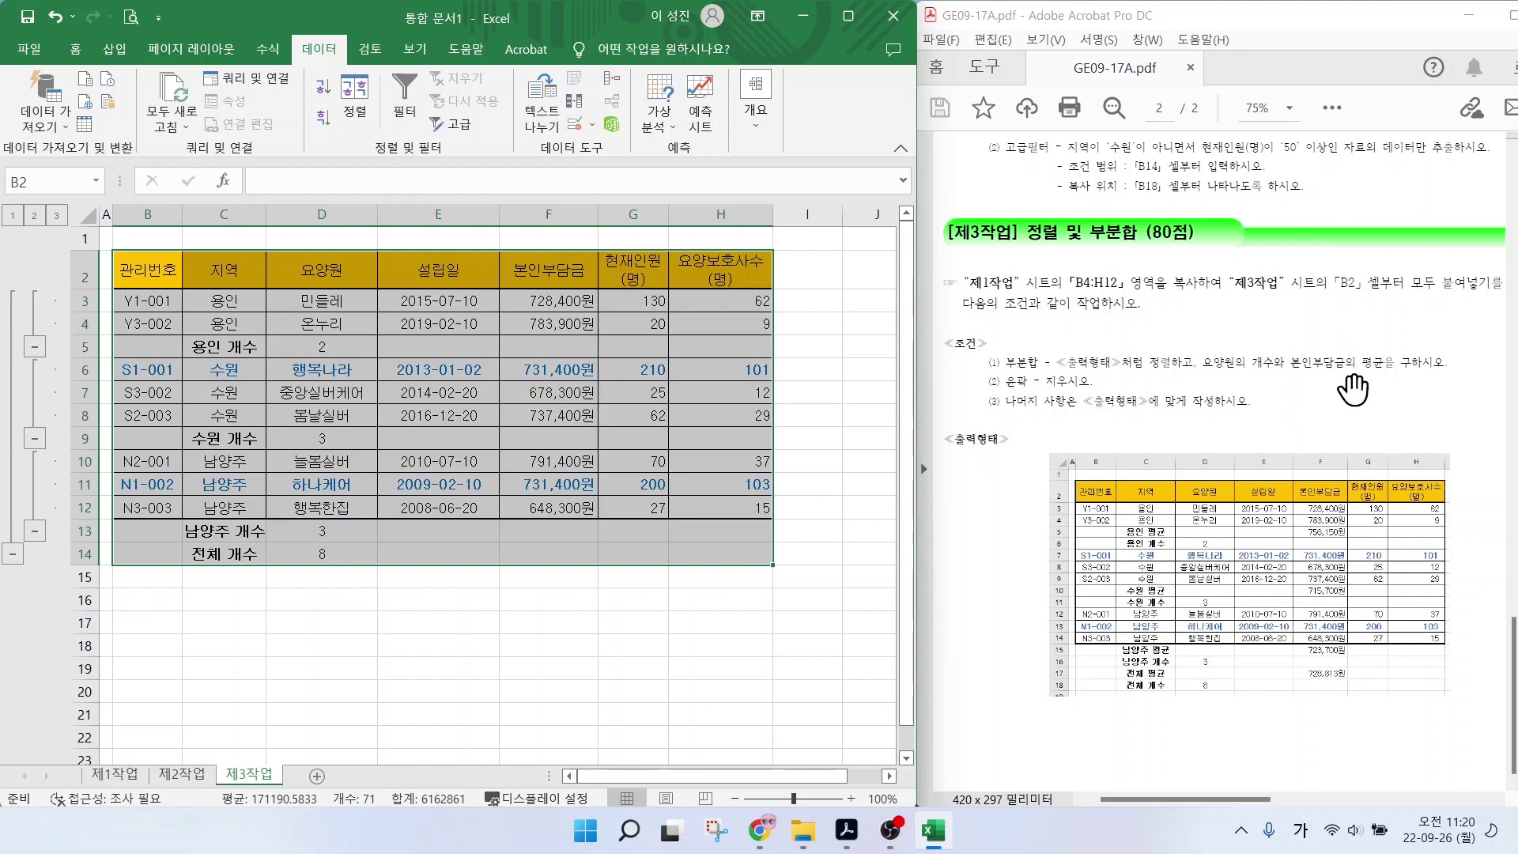
Start a second subtotal grouped by 지역 that uses the average (평균) of 본인부담금 instead of 요양원.
left_click(756, 133)
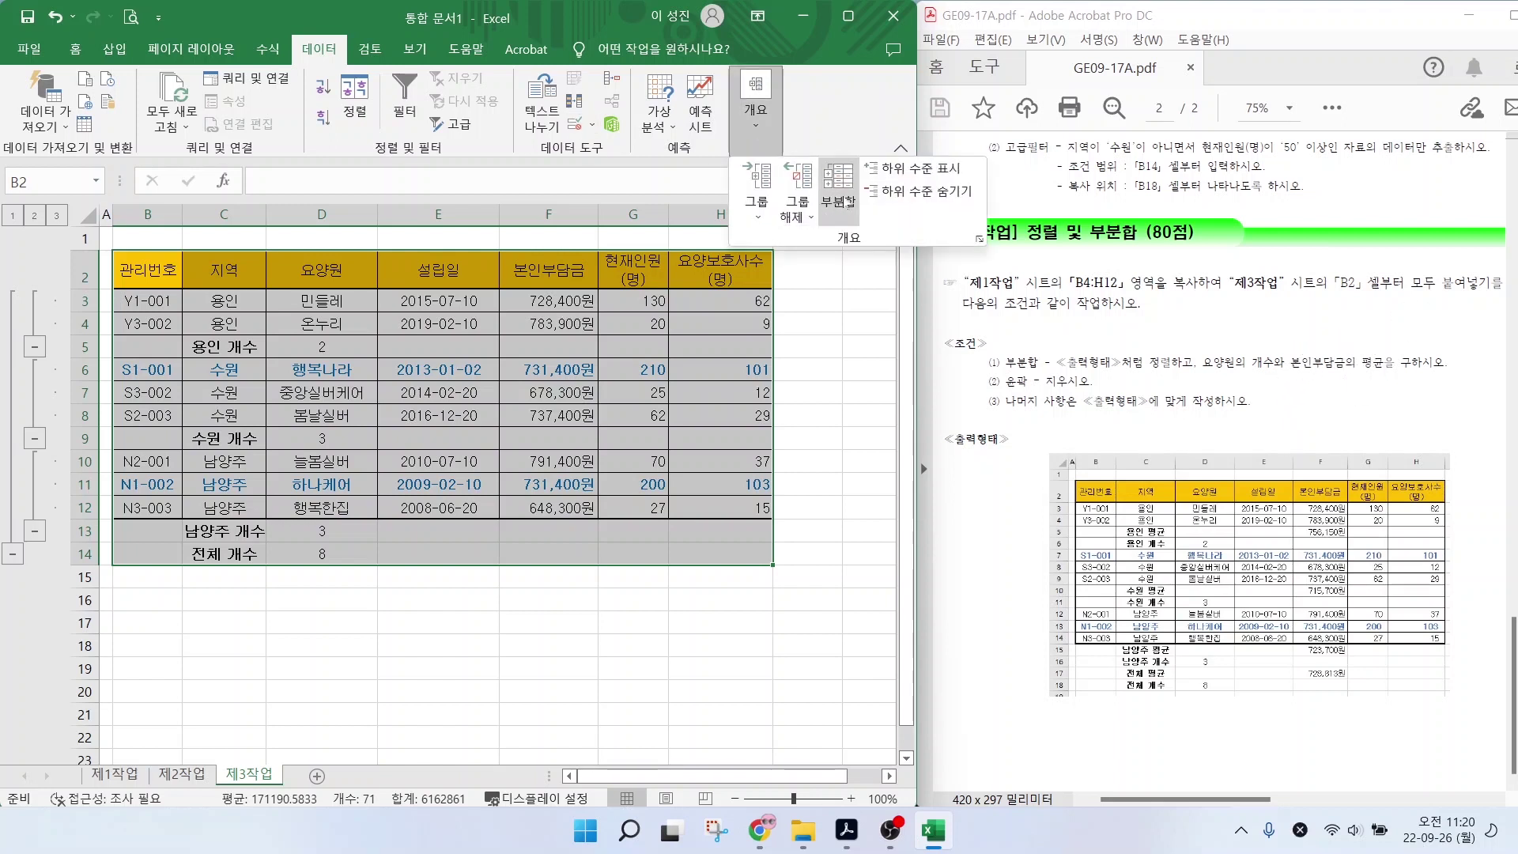
left_click(842, 190)
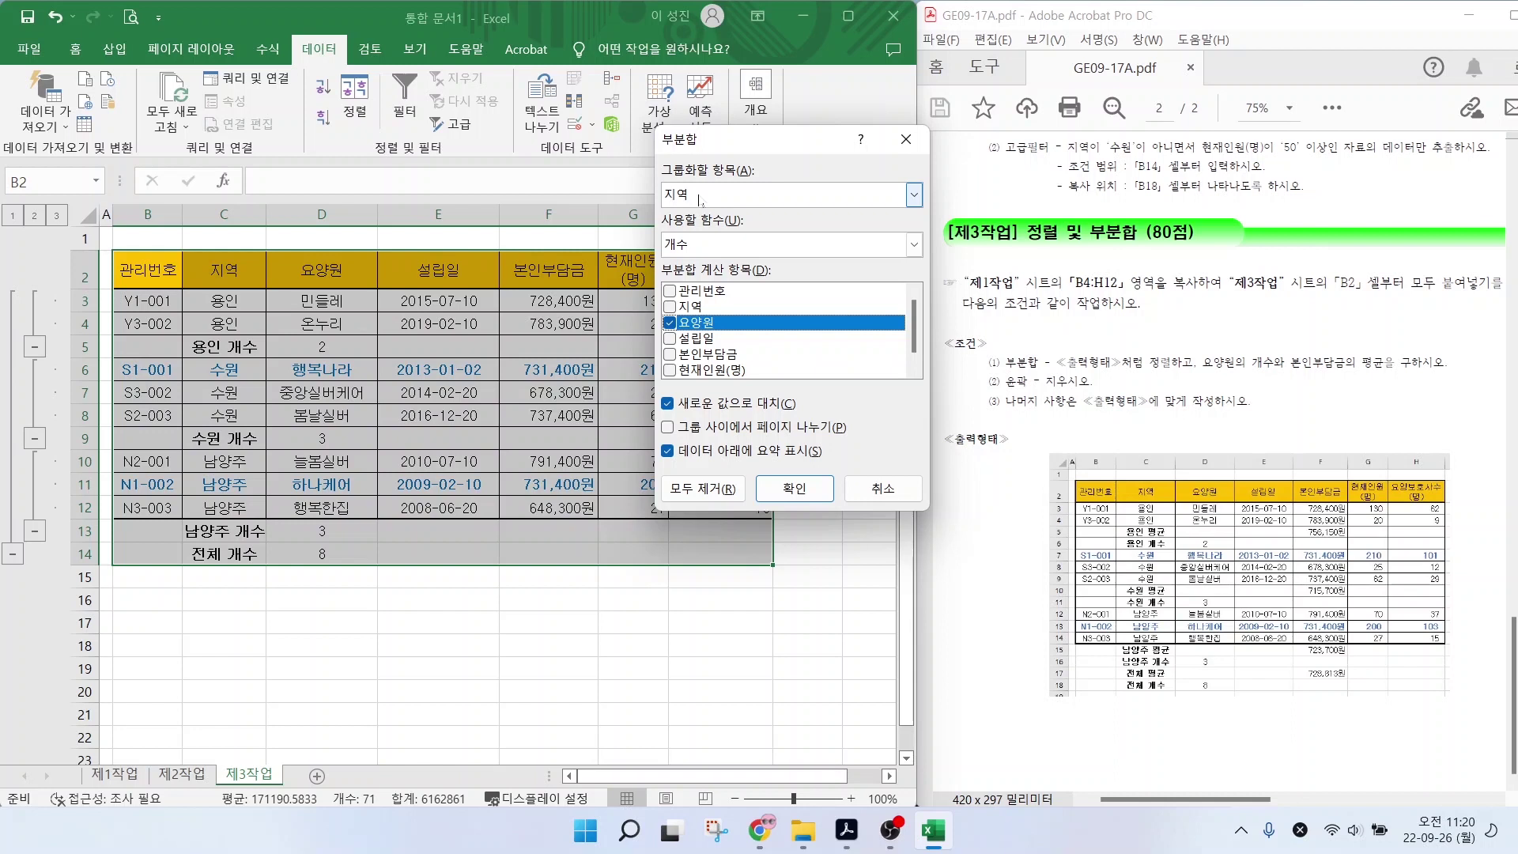
left_click(715, 254)
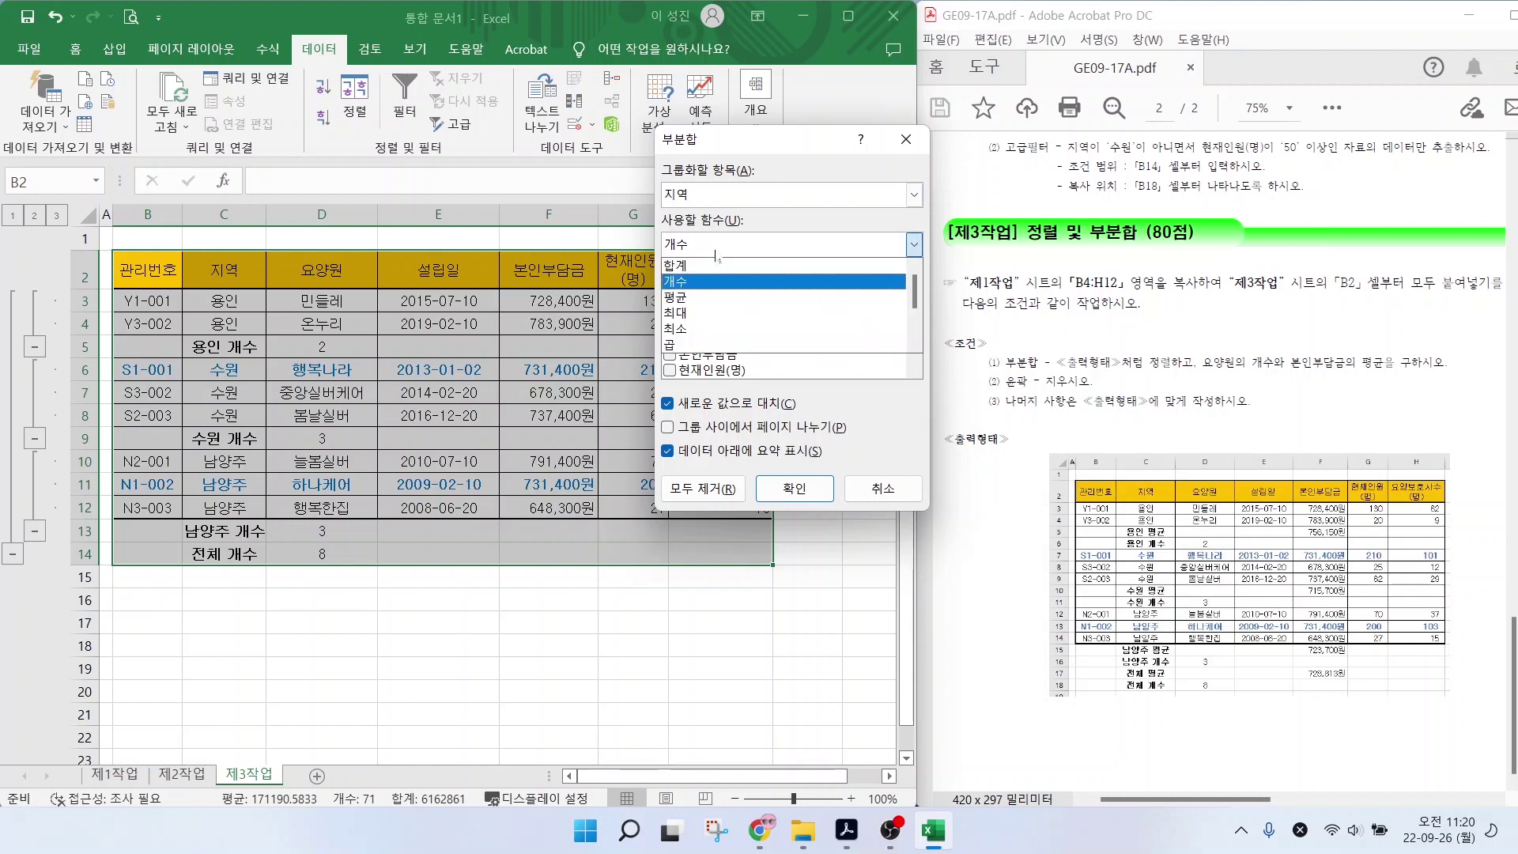
left_click(709, 297)
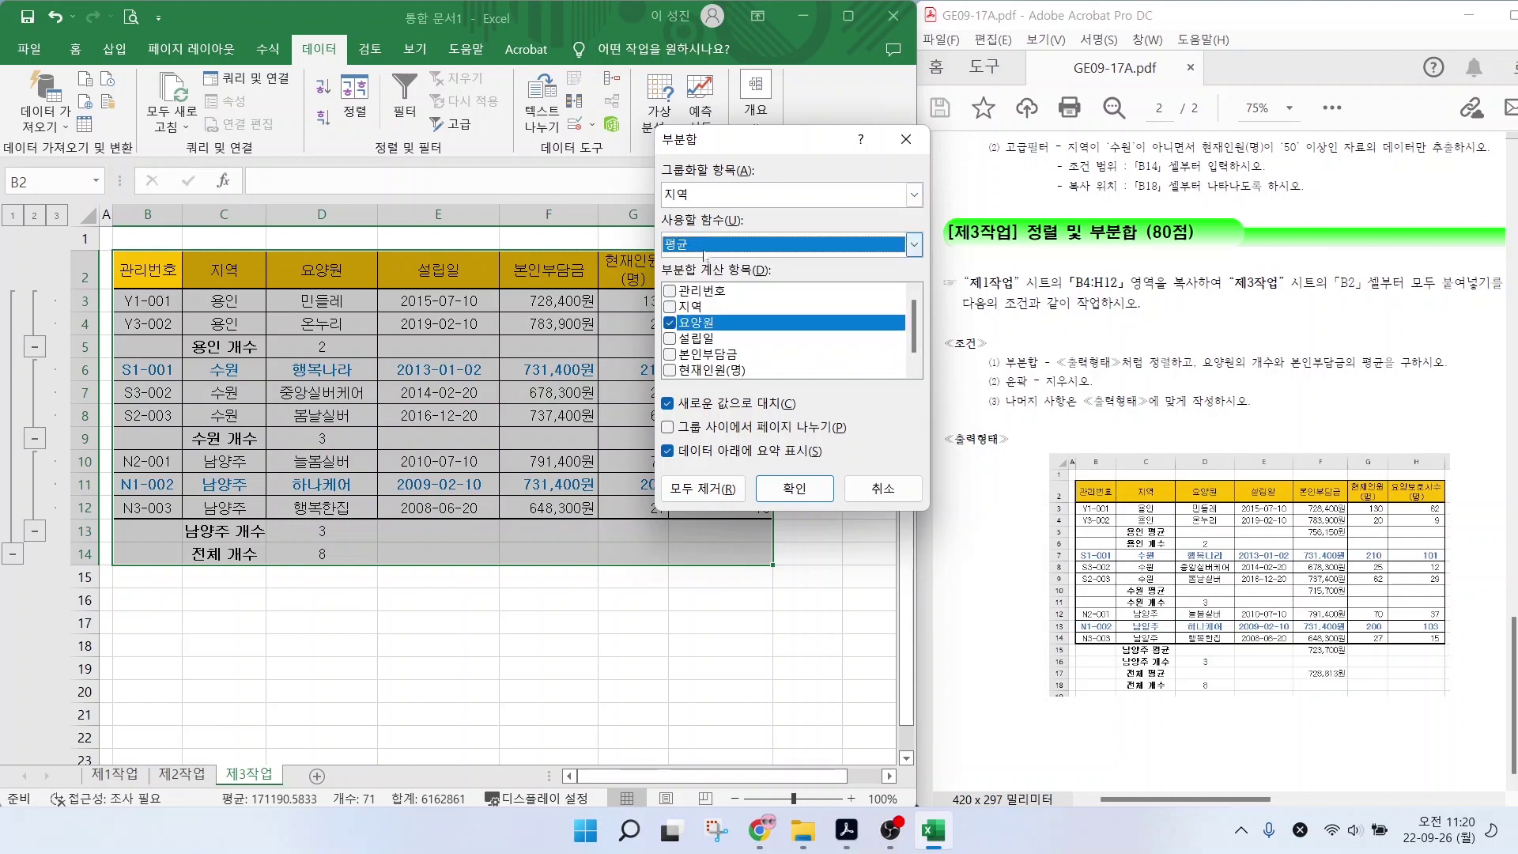
left_click(671, 324)
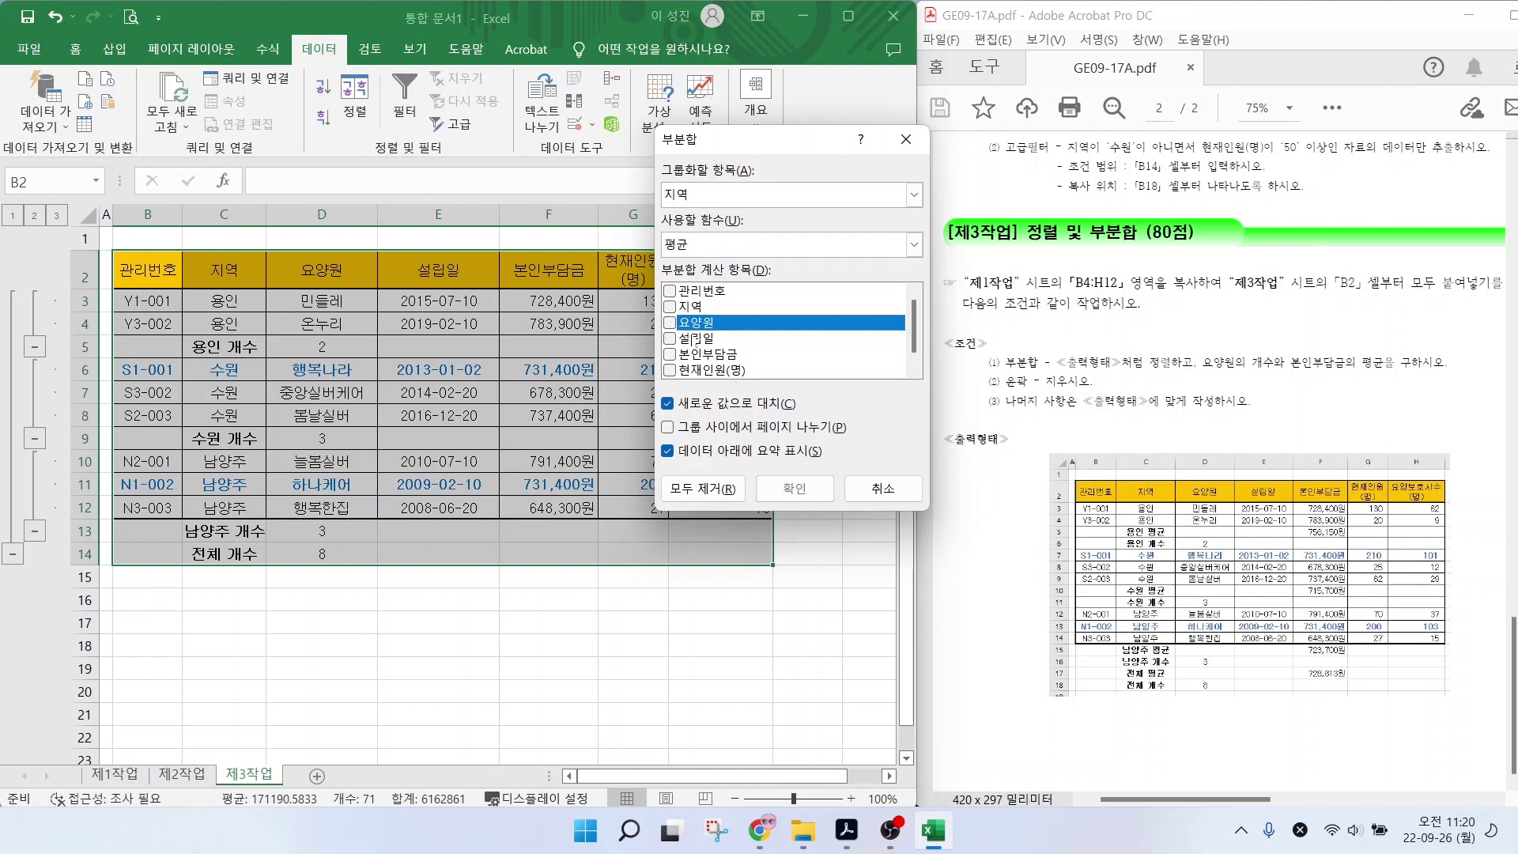
left_click(670, 356)
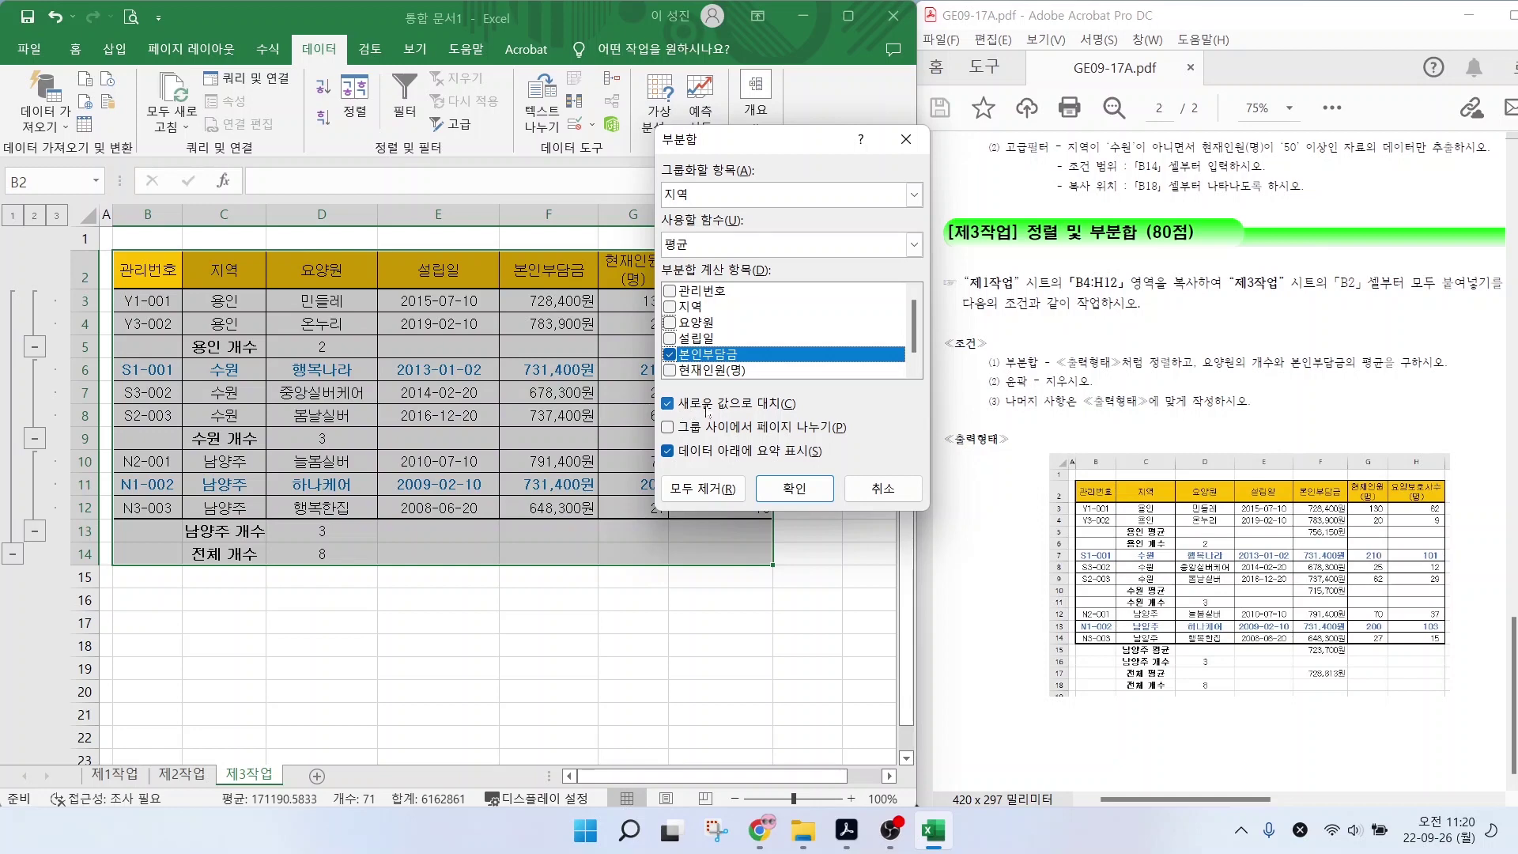
Turn off replacing existing subtotals (새로운 값으로 대치) to keep the counts, and apply the average subtotal.
left_click_drag(656, 419, 826, 417)
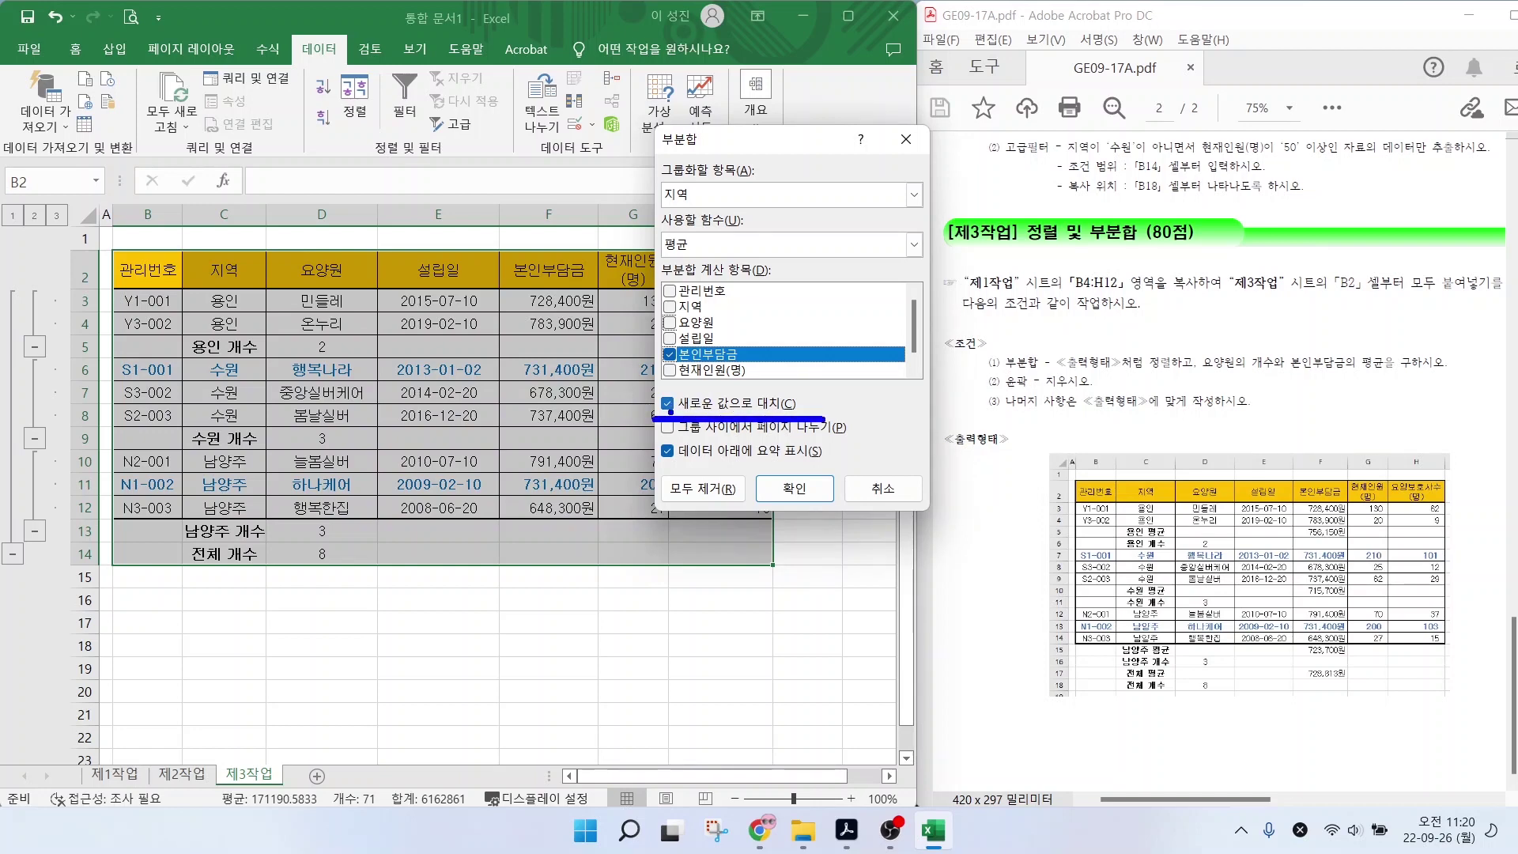
mouse_move(681, 380)
left_mouse_down()
mouse_move(651, 418)
mouse_move(691, 414)
left_mouse_up()
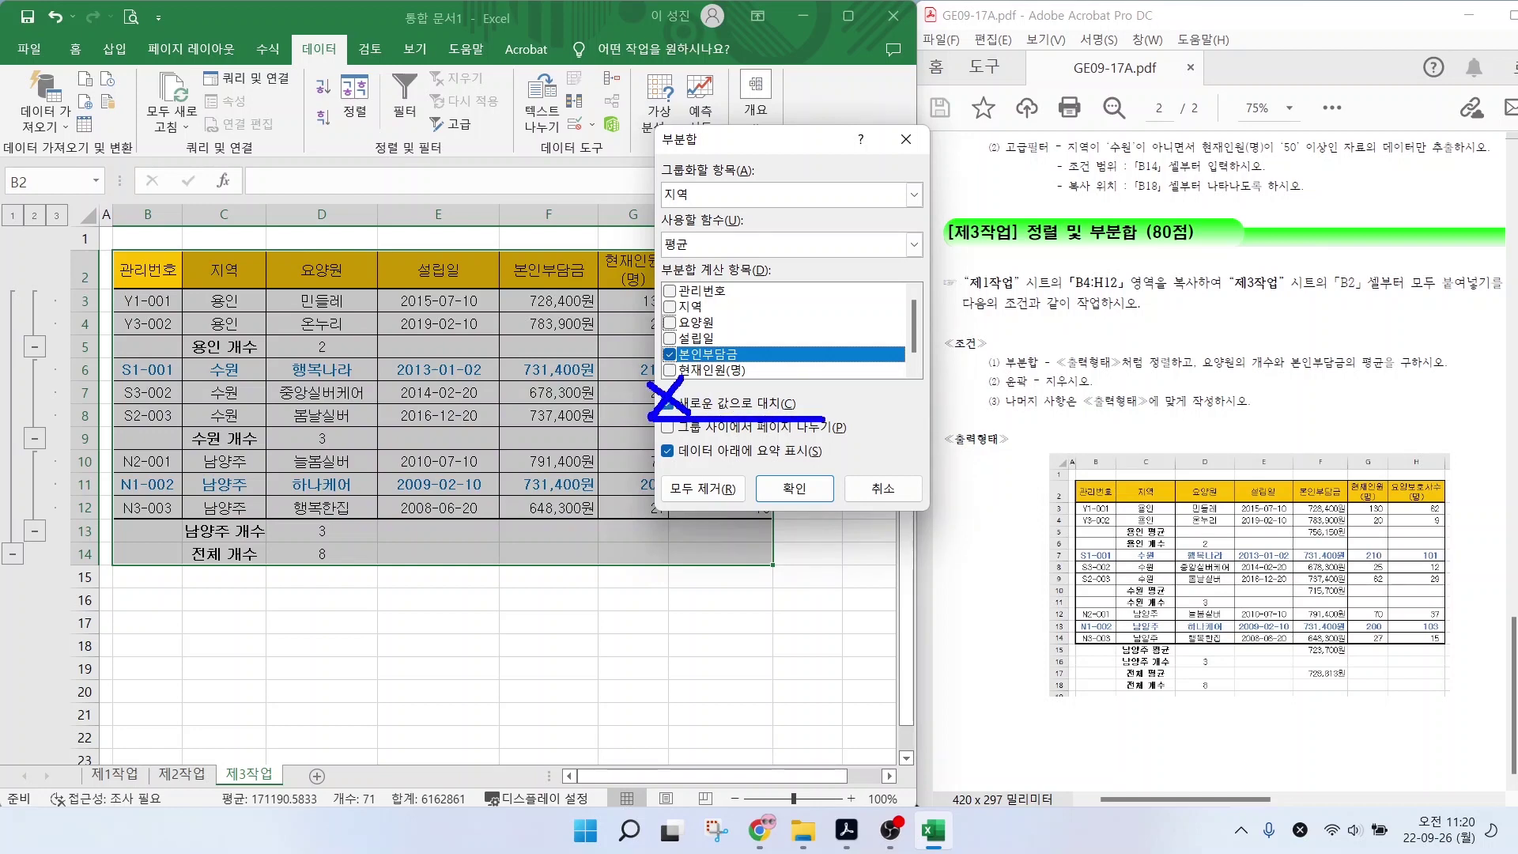
left_click(667, 404)
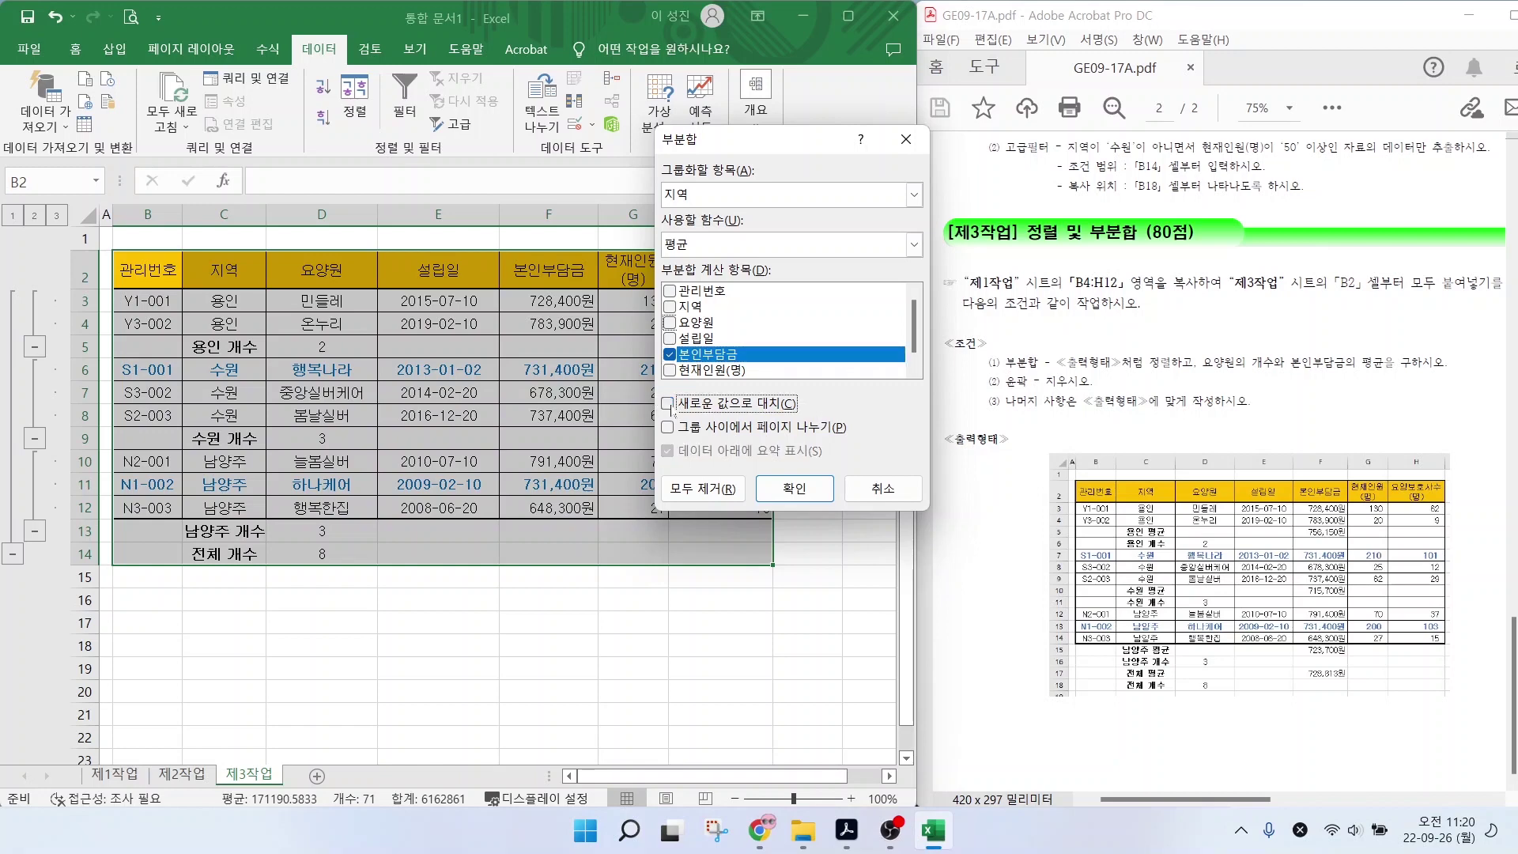
left_click(794, 488)
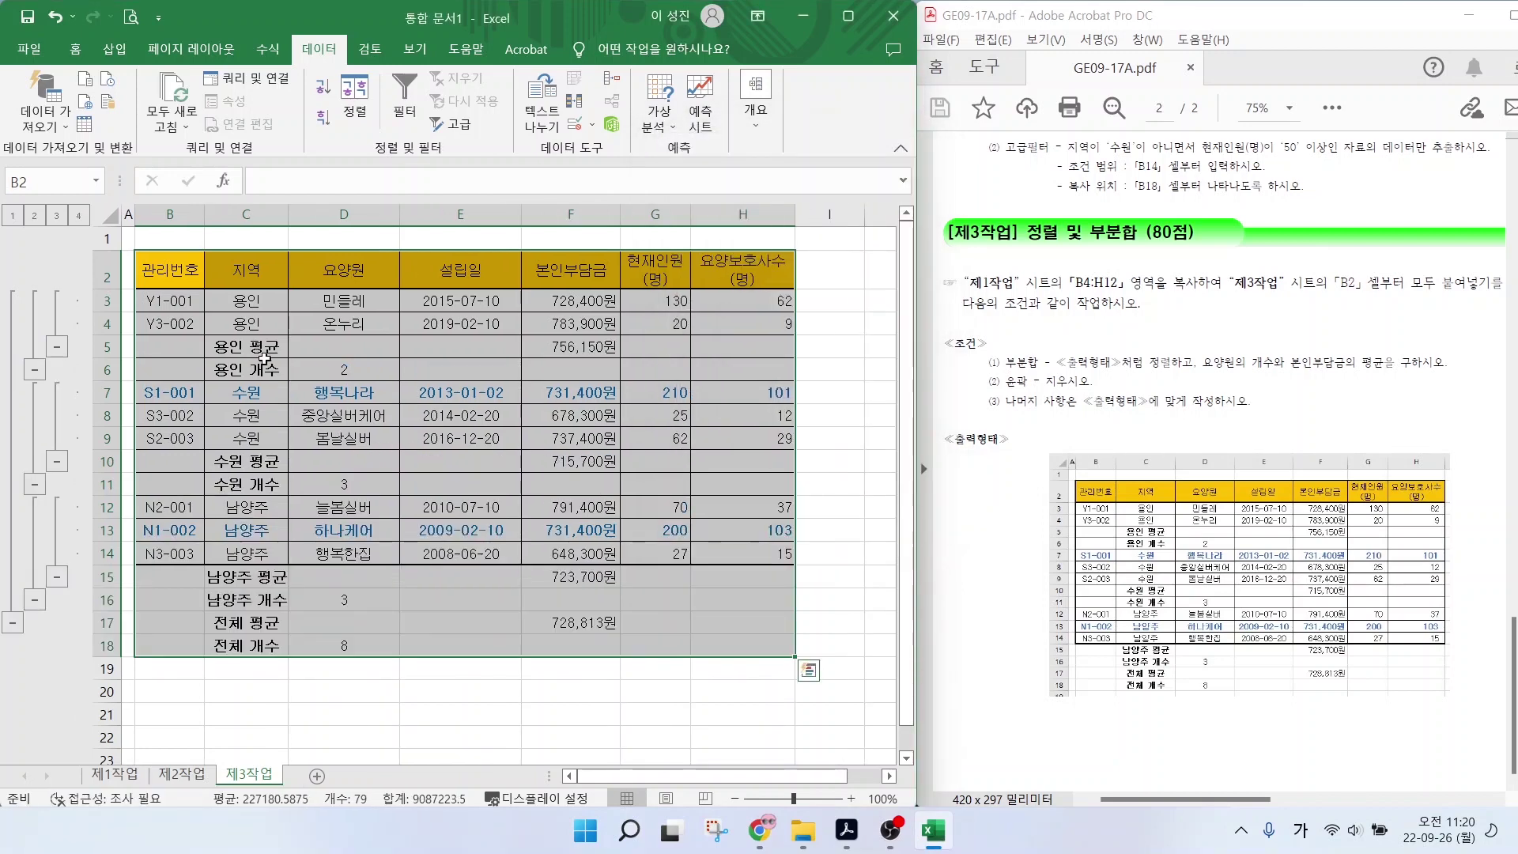
Examine the 용인 average and count rows and the outline area beside the table, comparing them with the PDF's sample output.
left_click_drag(246, 351, 295, 347)
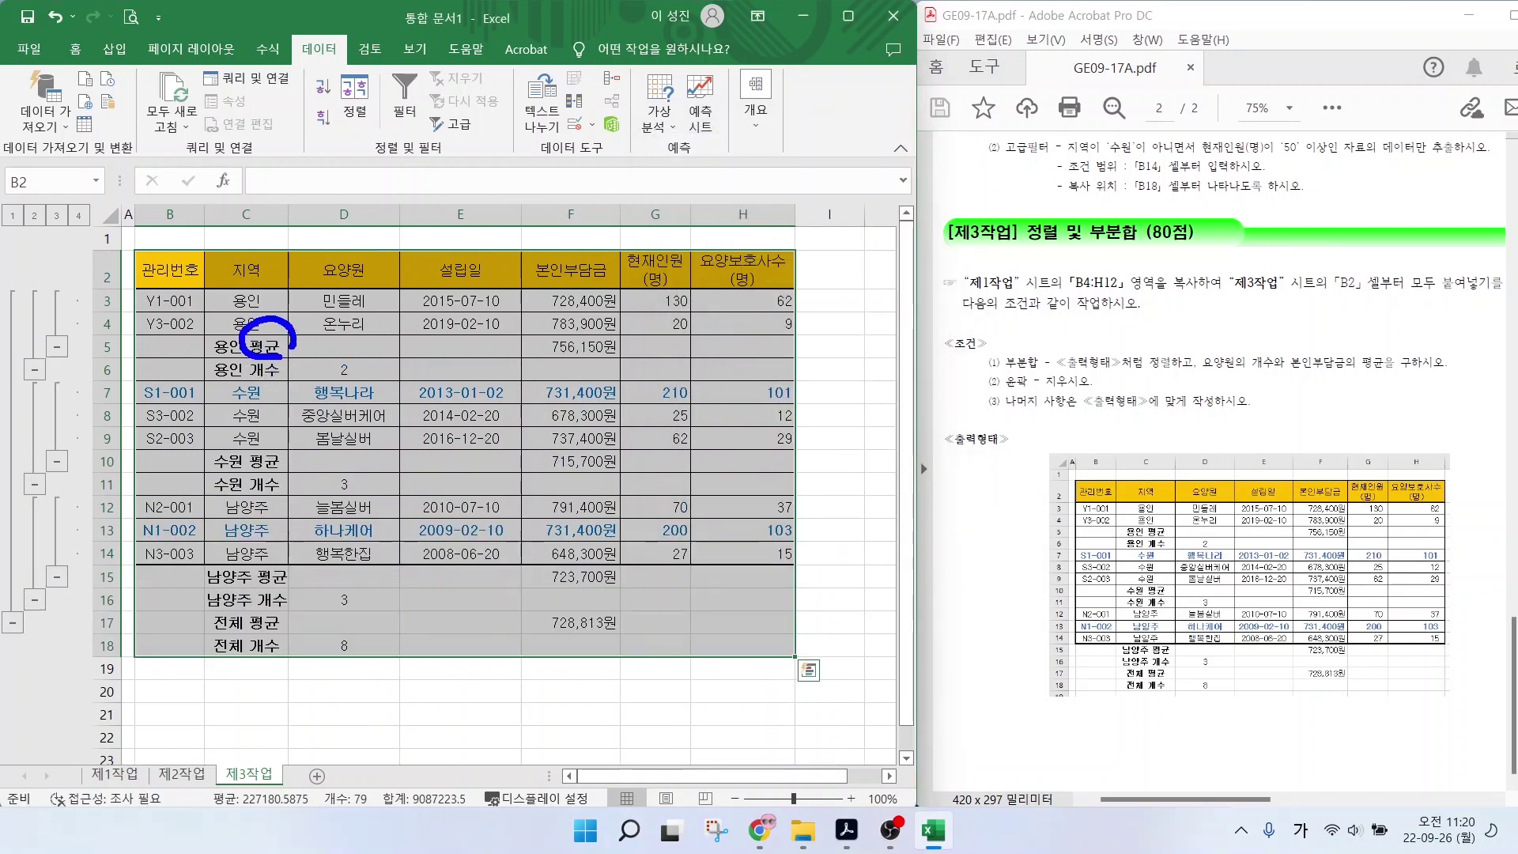
mouse_move(605, 353)
left_mouse_down()
mouse_move(566, 327)
mouse_move(603, 351)
left_mouse_up()
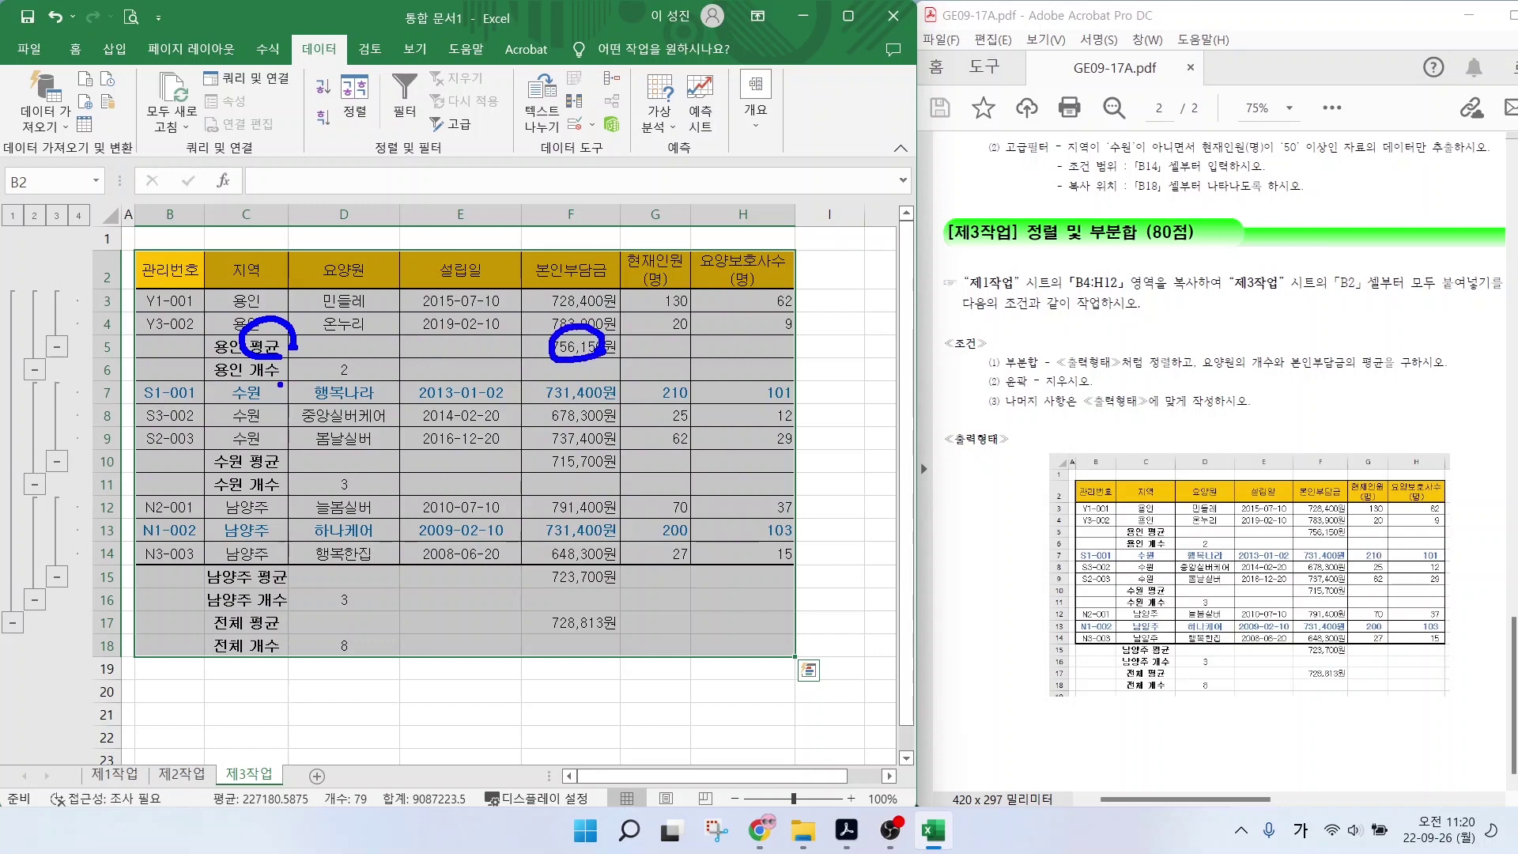
left_click_drag(280, 385, 242, 387)
left_click_drag(360, 378, 364, 365)
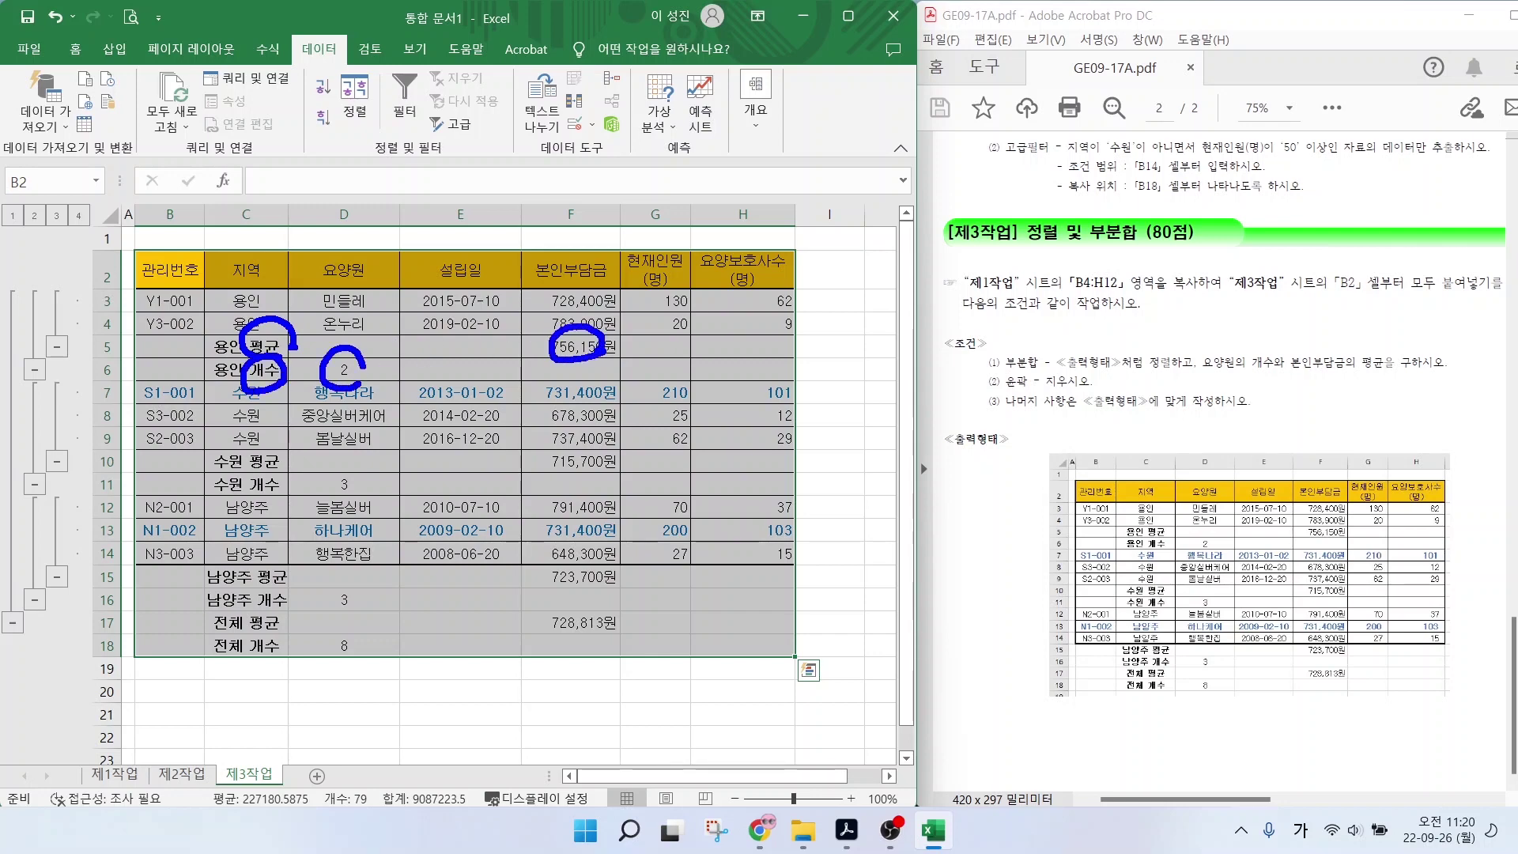
key("Escape")
left_click(1039, 391)
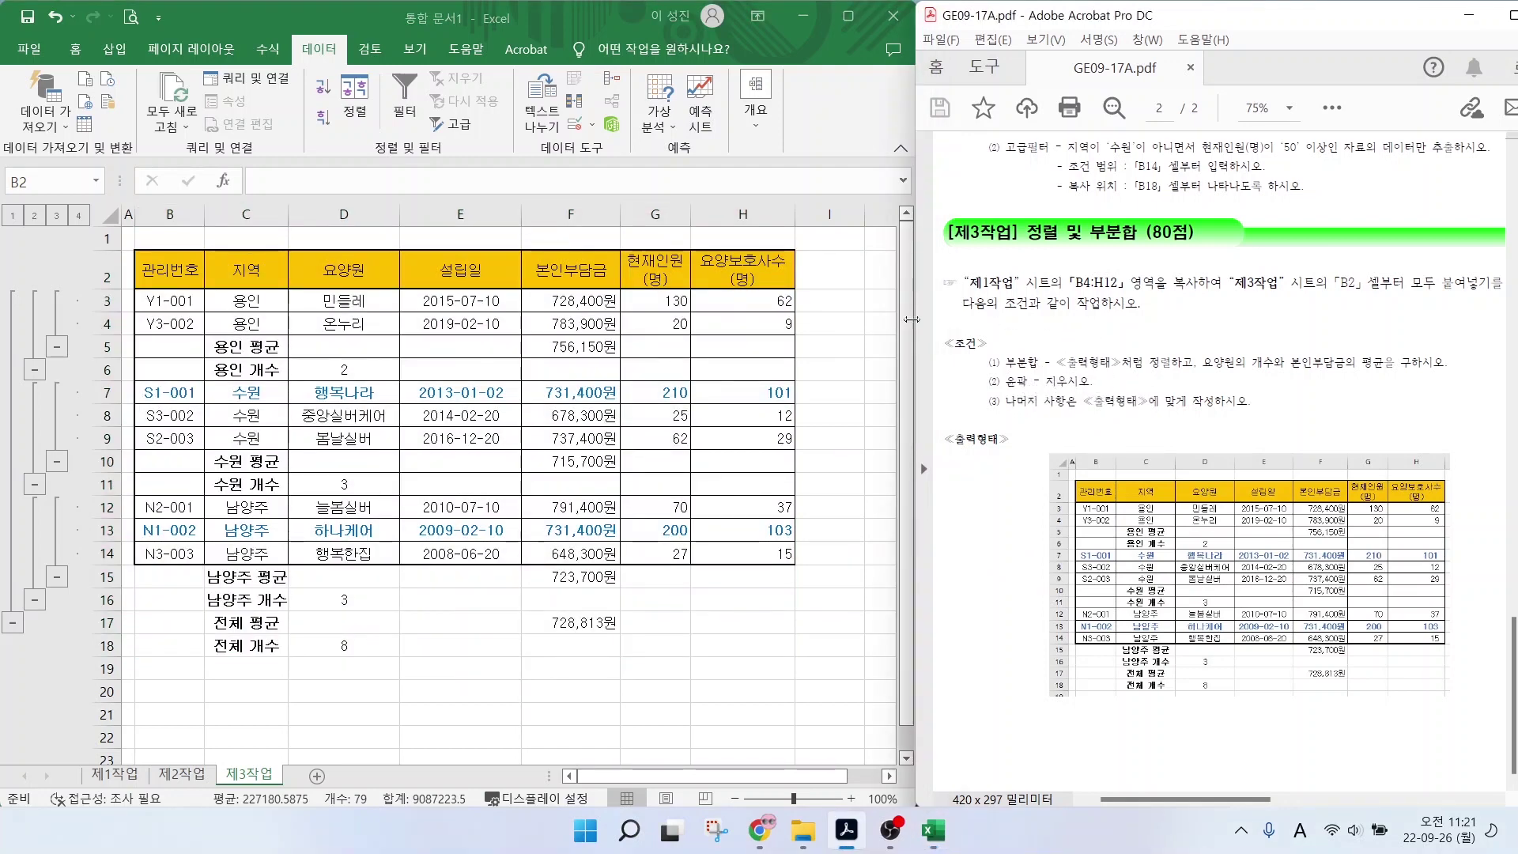
mouse_move(2, 193)
left_mouse_down()
mouse_move(109, 540)
mouse_move(110, 693)
left_mouse_up()
key("Escape")
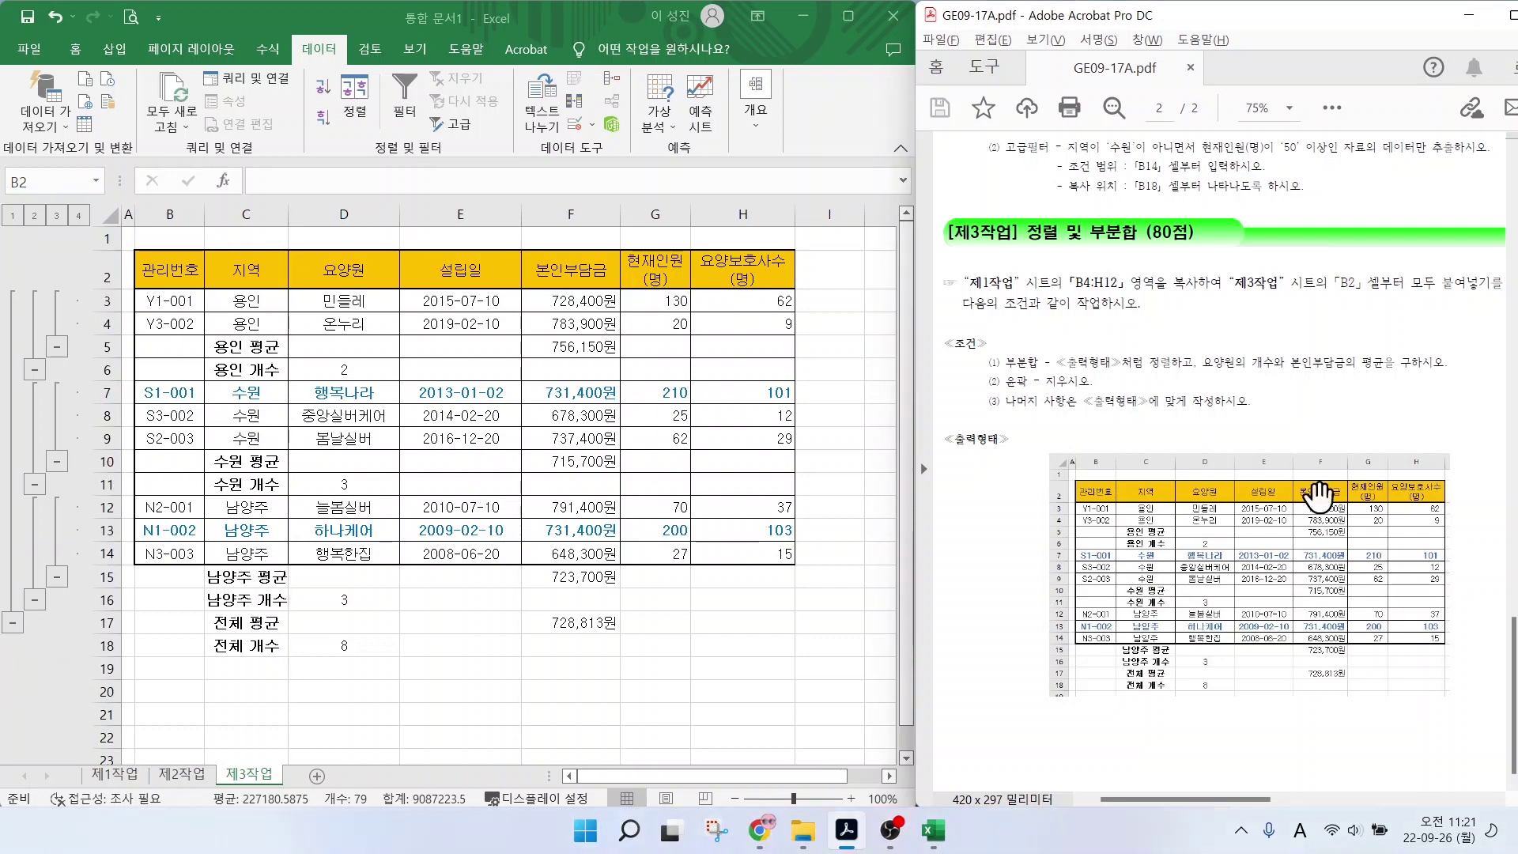
Preview the subtotaled table at outline levels 1 to 4, ending with all detail rows expanded.
left_click(23, 221)
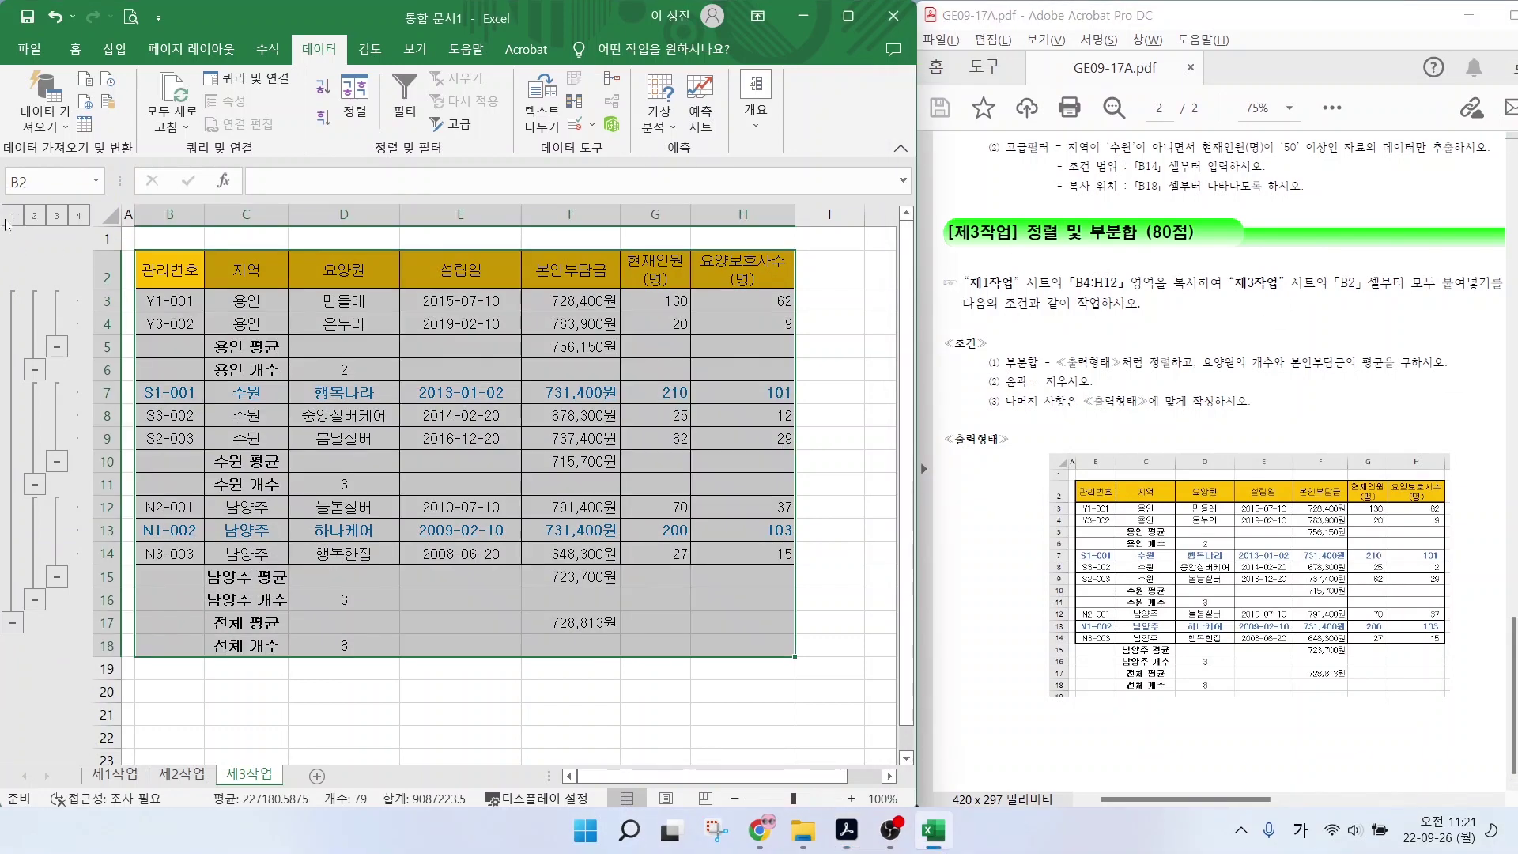
left_click(9, 220)
left_click(35, 215)
left_click(56, 216)
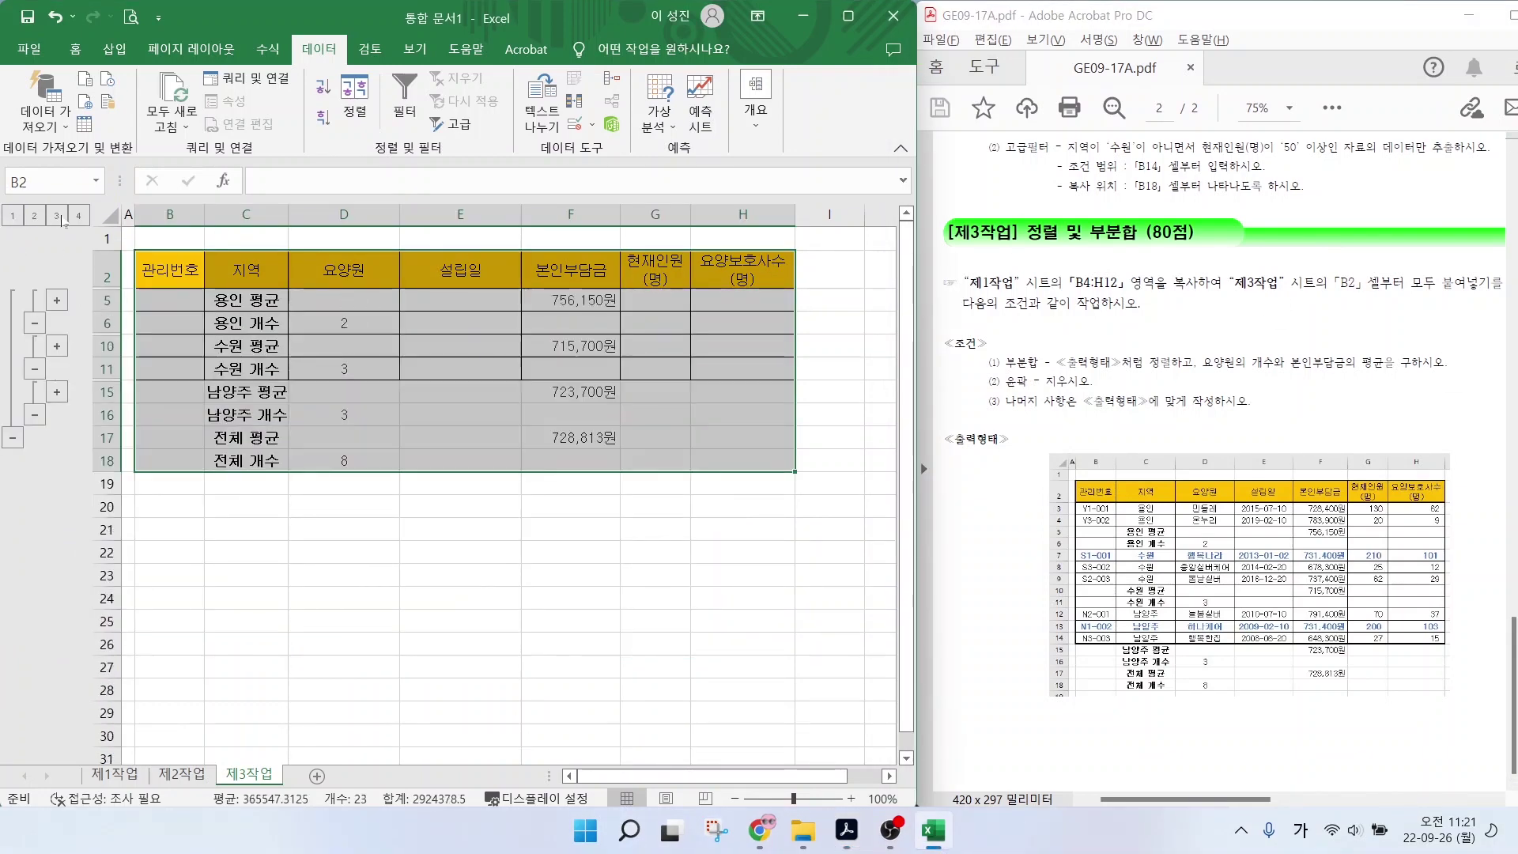
left_click(78, 217)
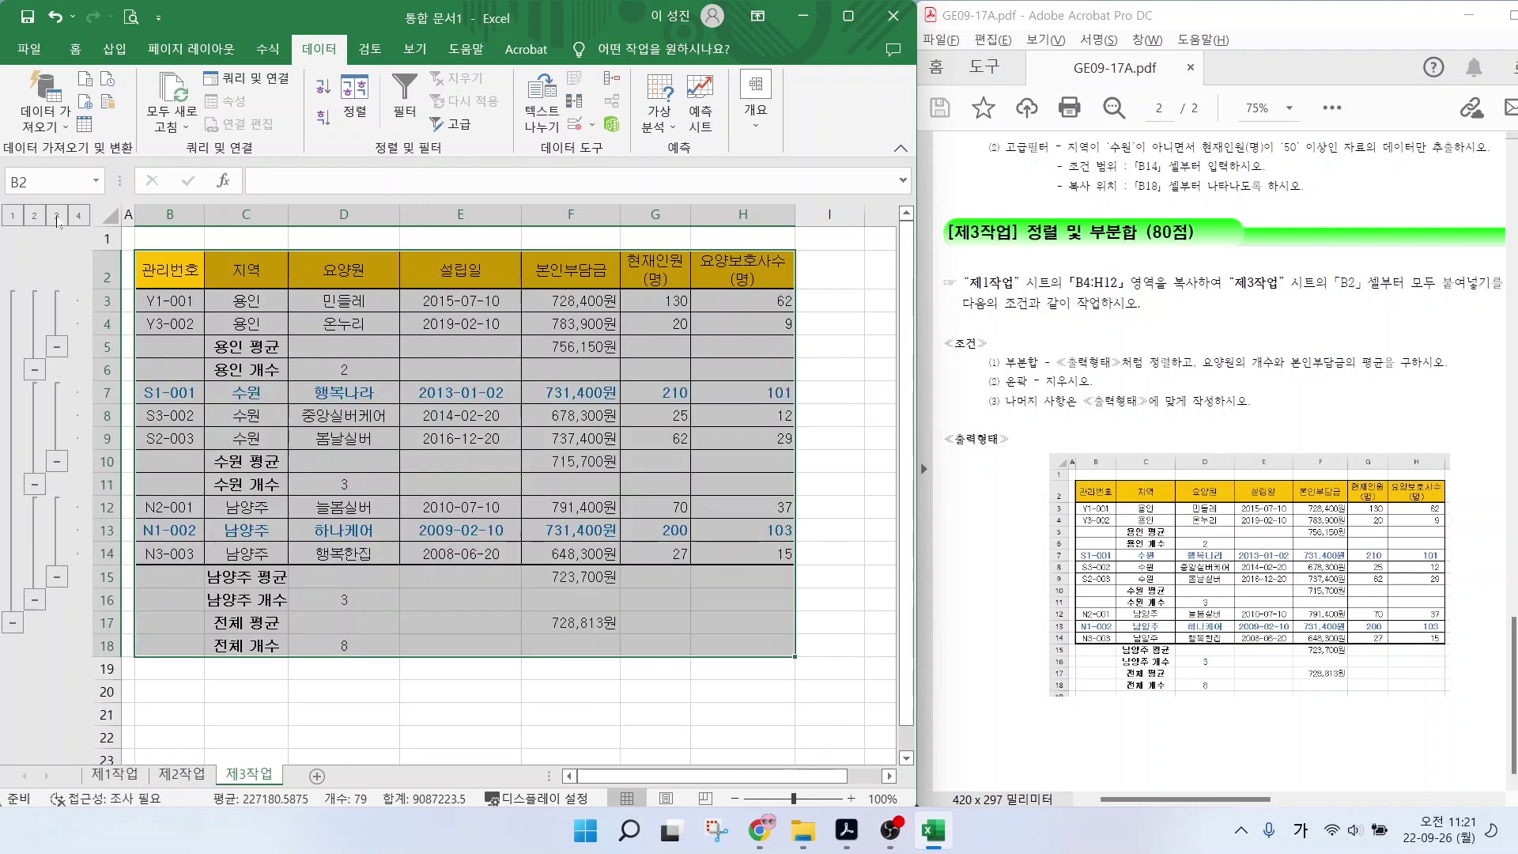
left_click(57, 216)
left_click(35, 216)
left_click(13, 216)
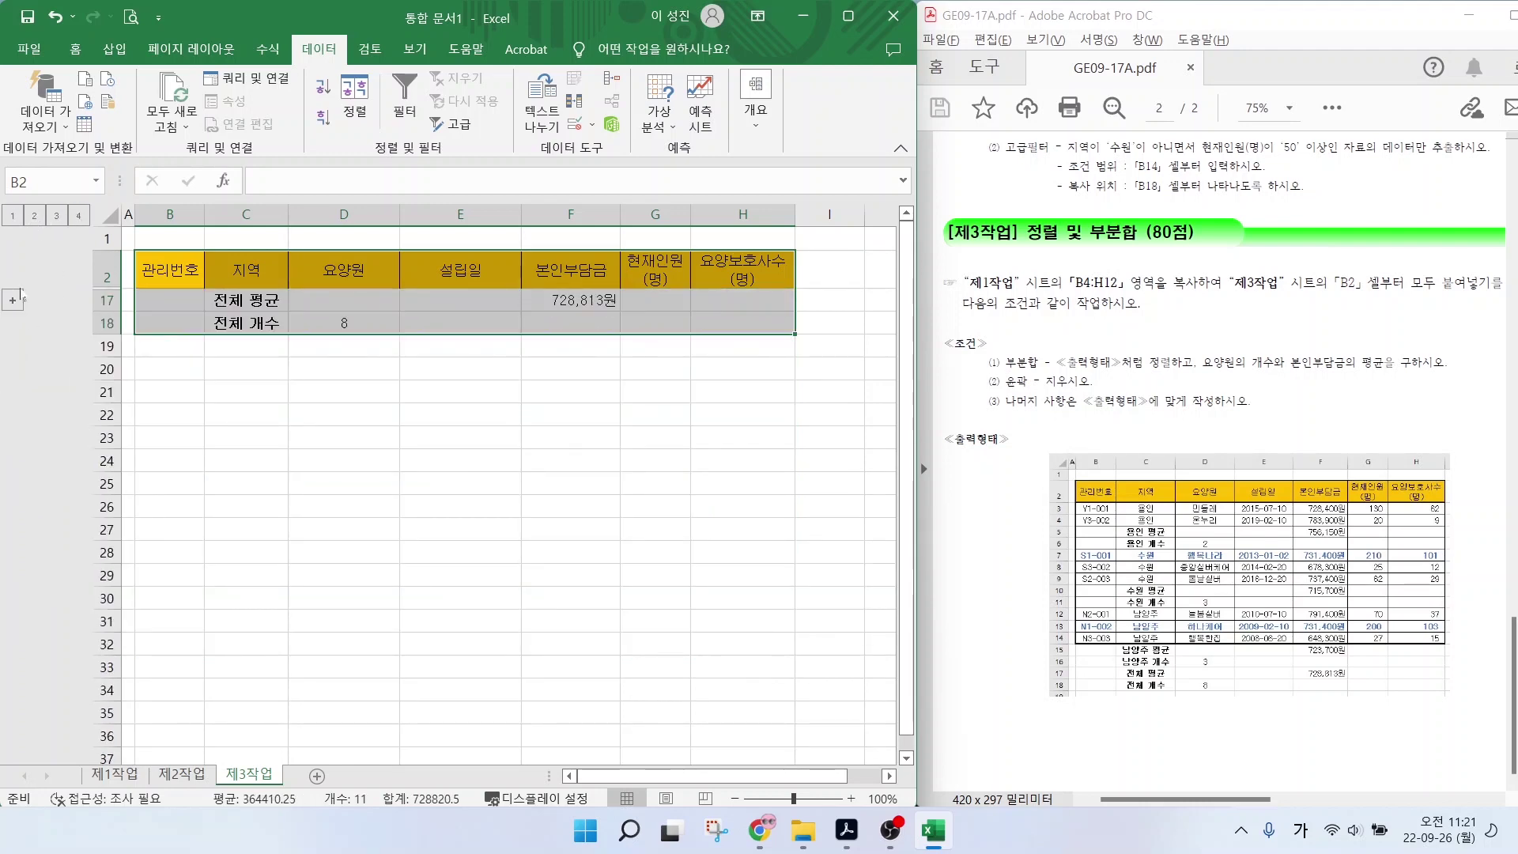
left_click(78, 215)
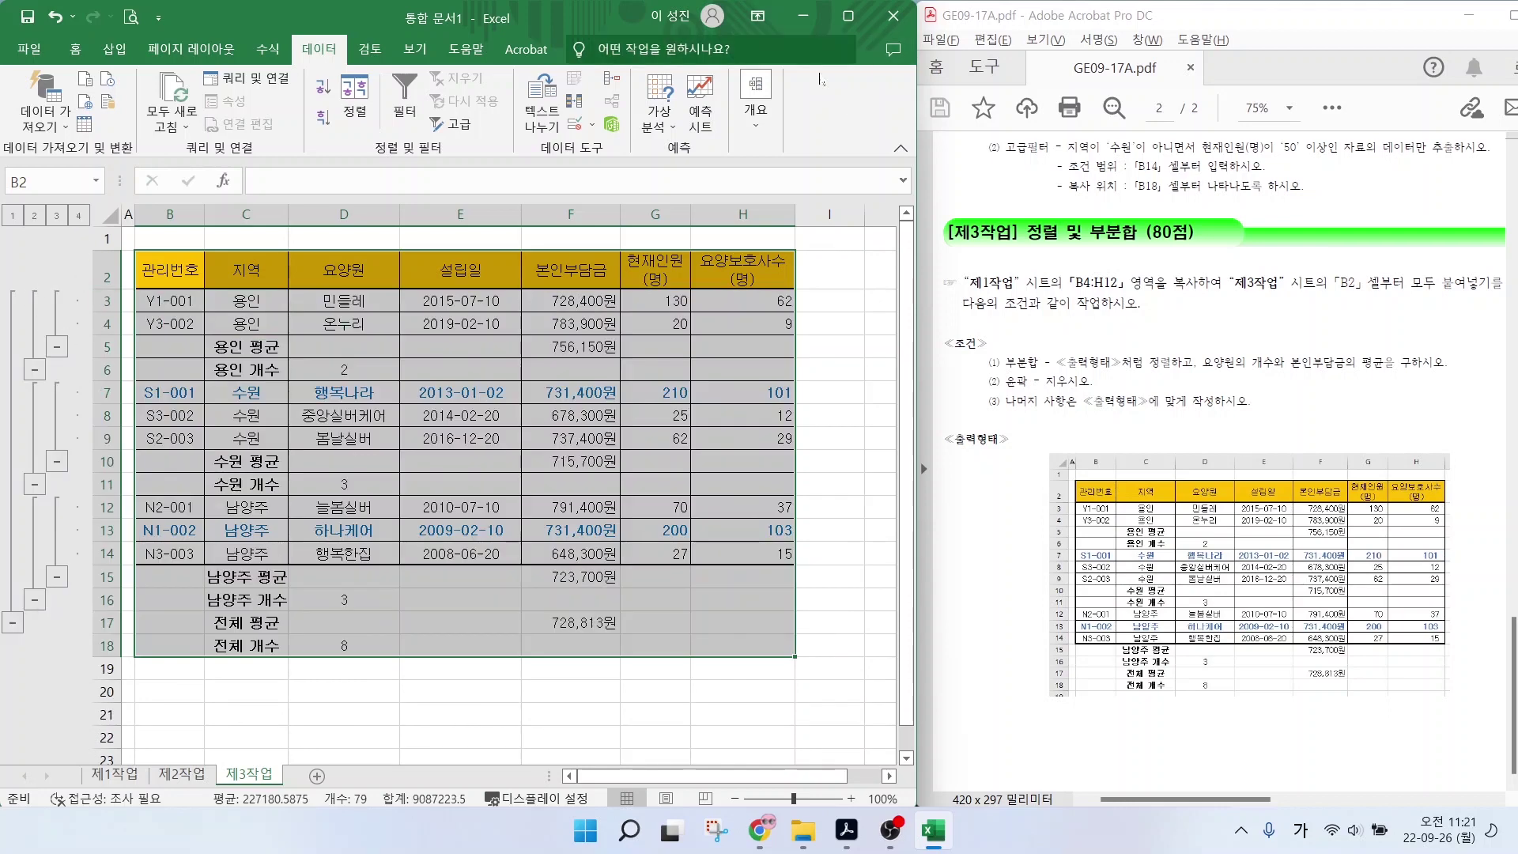
Clear the outline (개요 지우기) from the subtotaled table on the 제3작업 sheet.
left_click(754, 118)
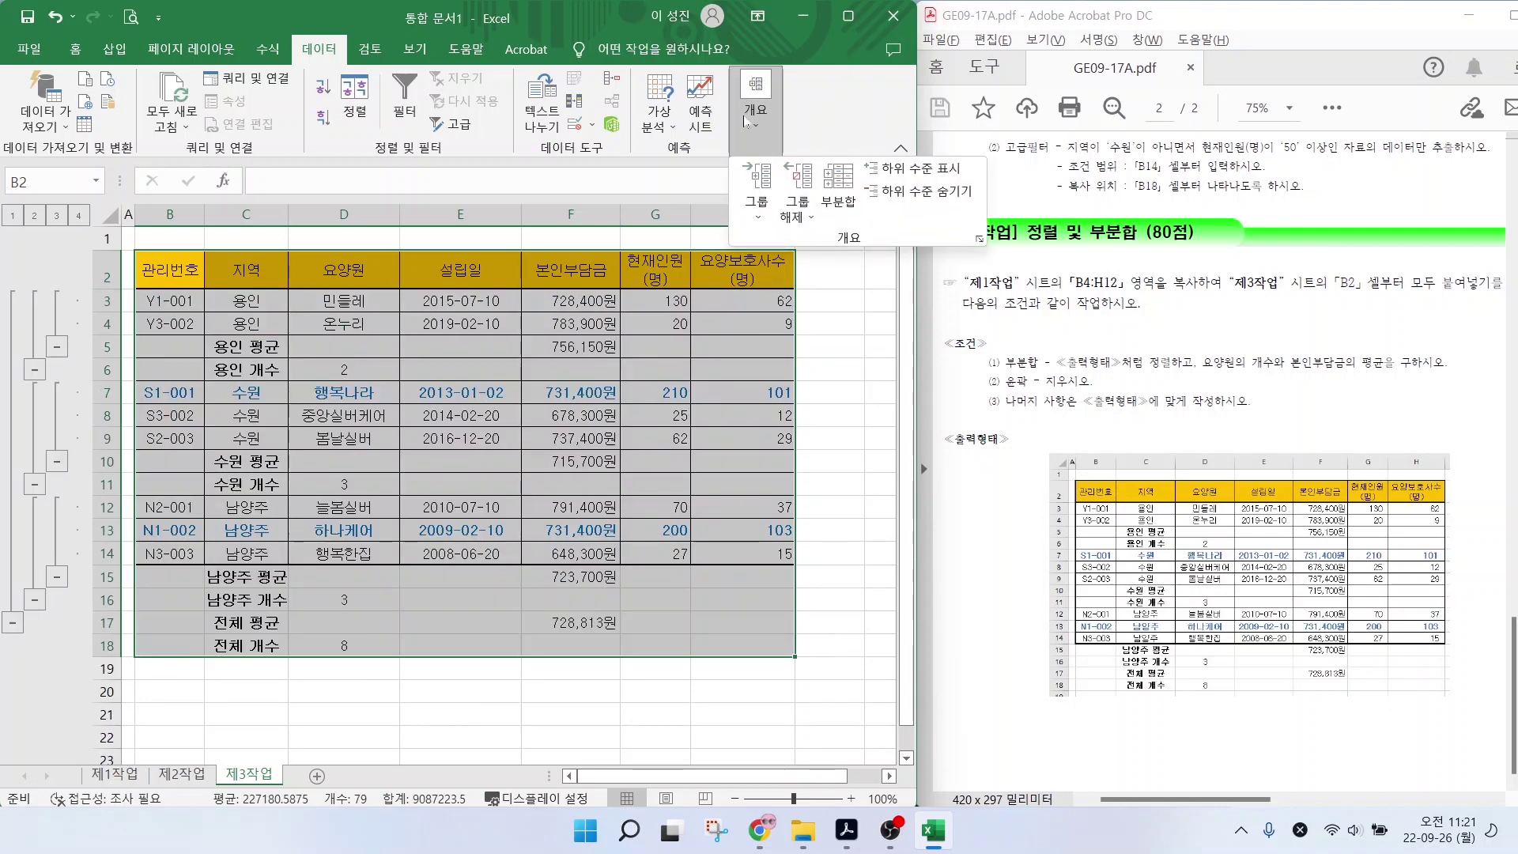
left_click(806, 217)
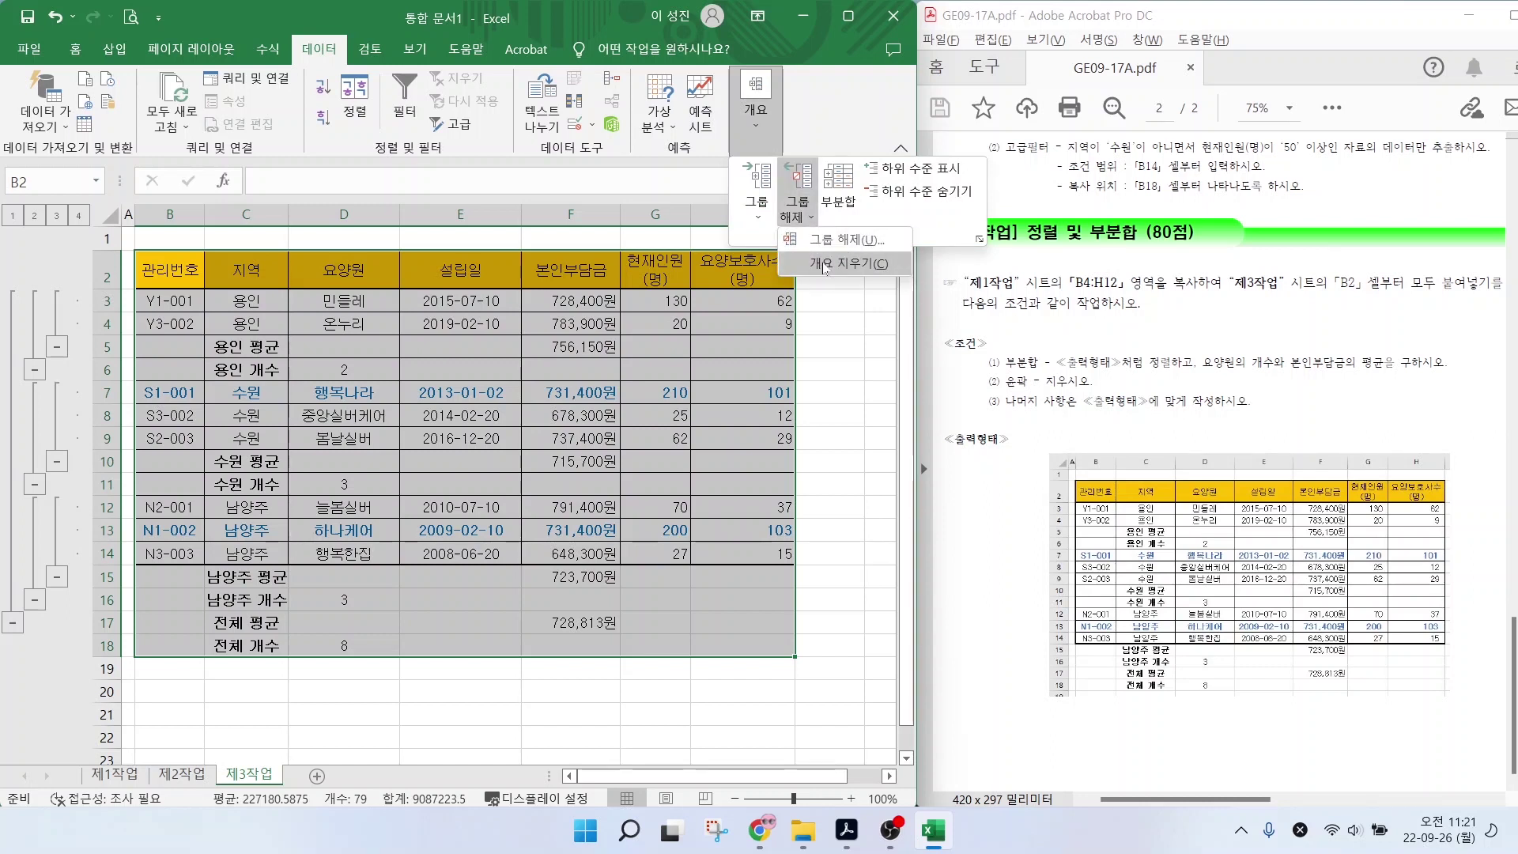
left_click(824, 264)
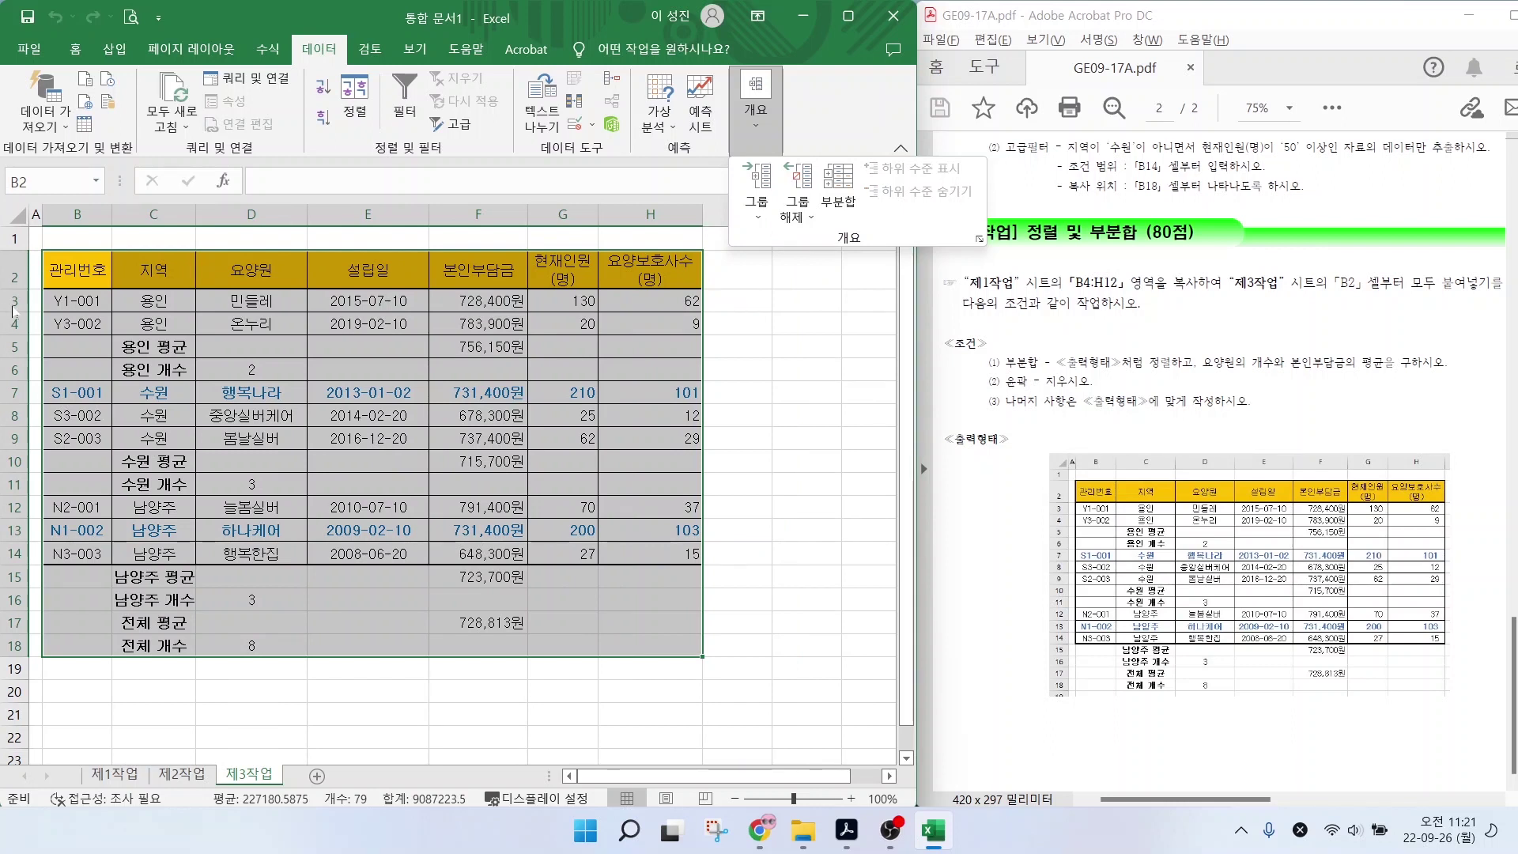
left_click(812, 101)
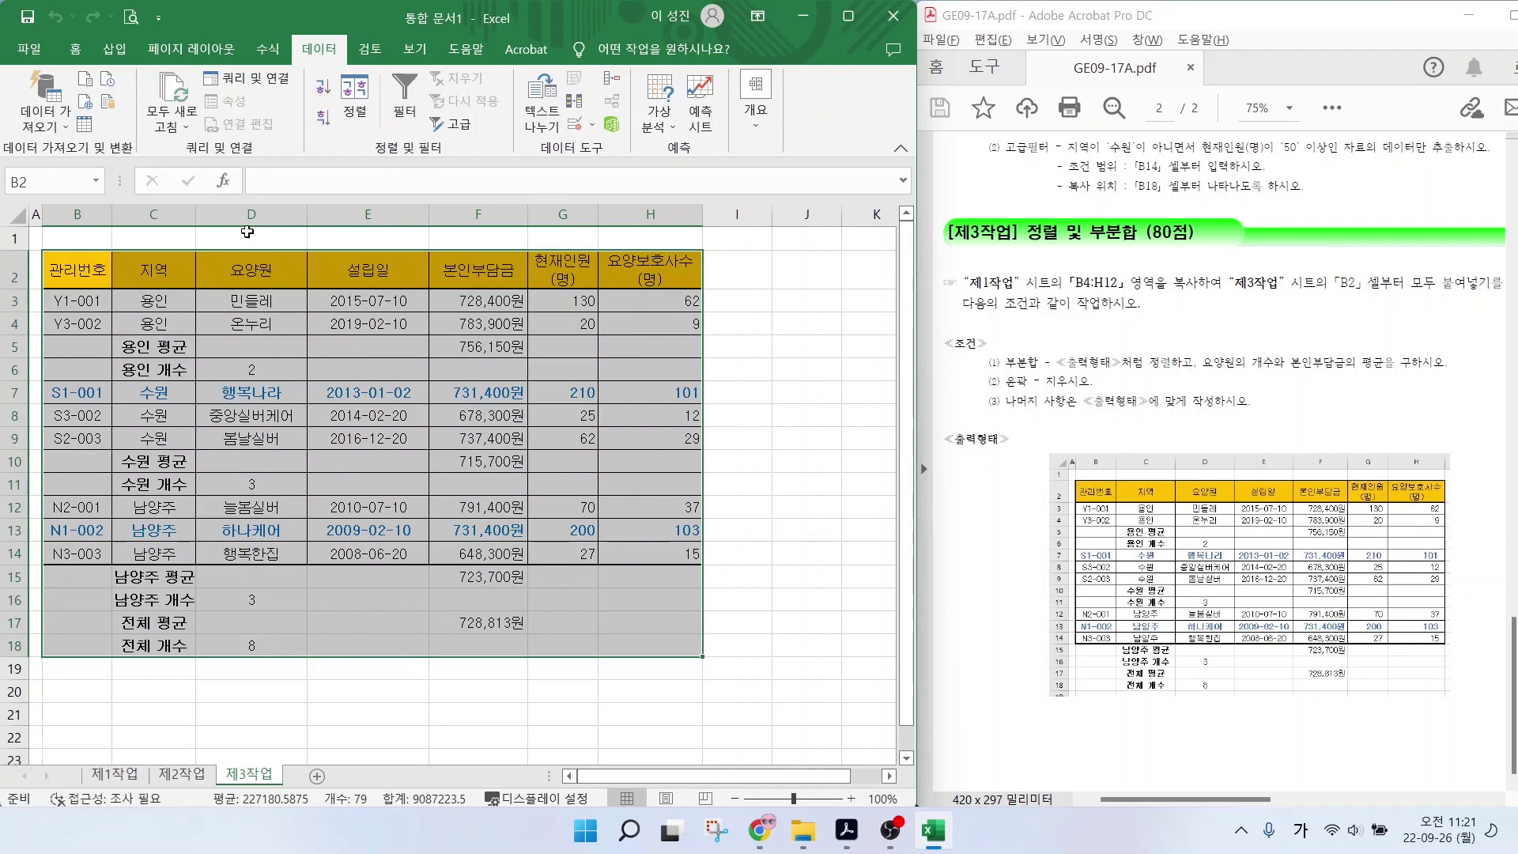
Widen the 지역 column C on the 제3작업 sheet so the subtotal labels fit comfortably.
key("ctrl+q")
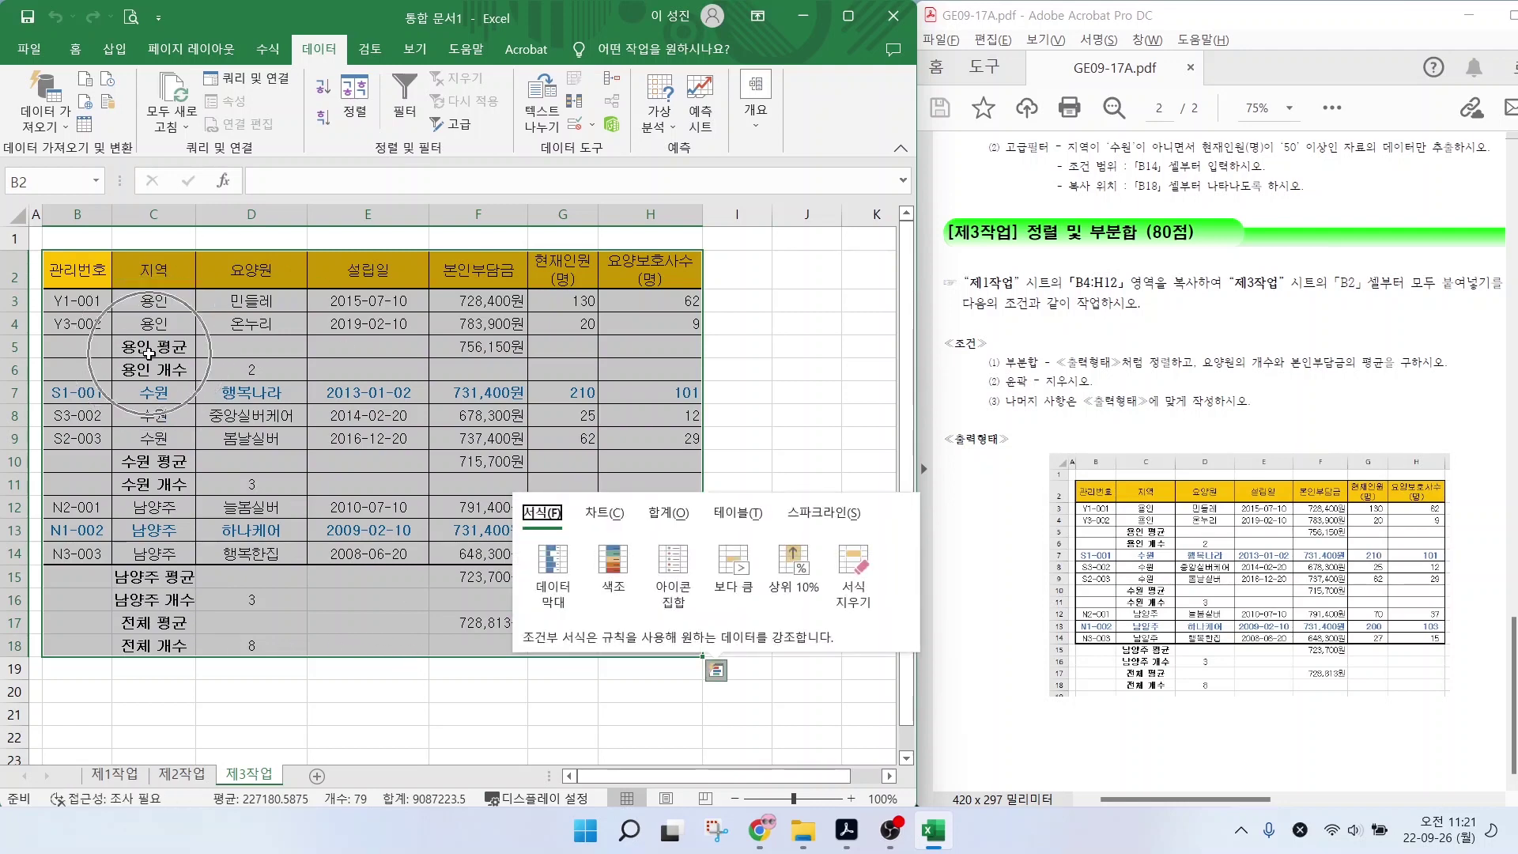
left_click(272, 551)
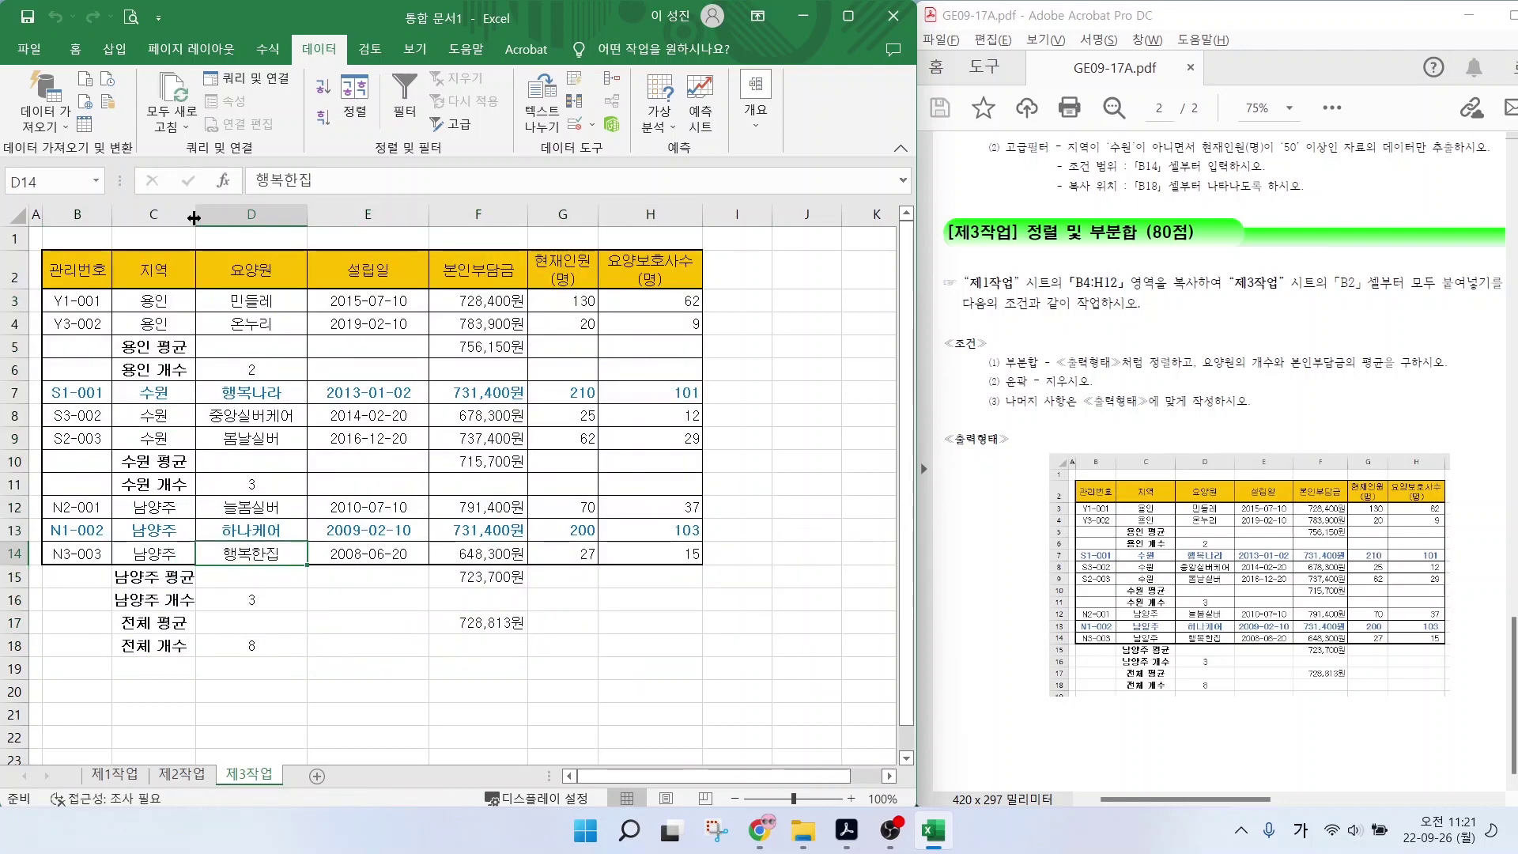
left_click_drag(208, 218, 231, 218)
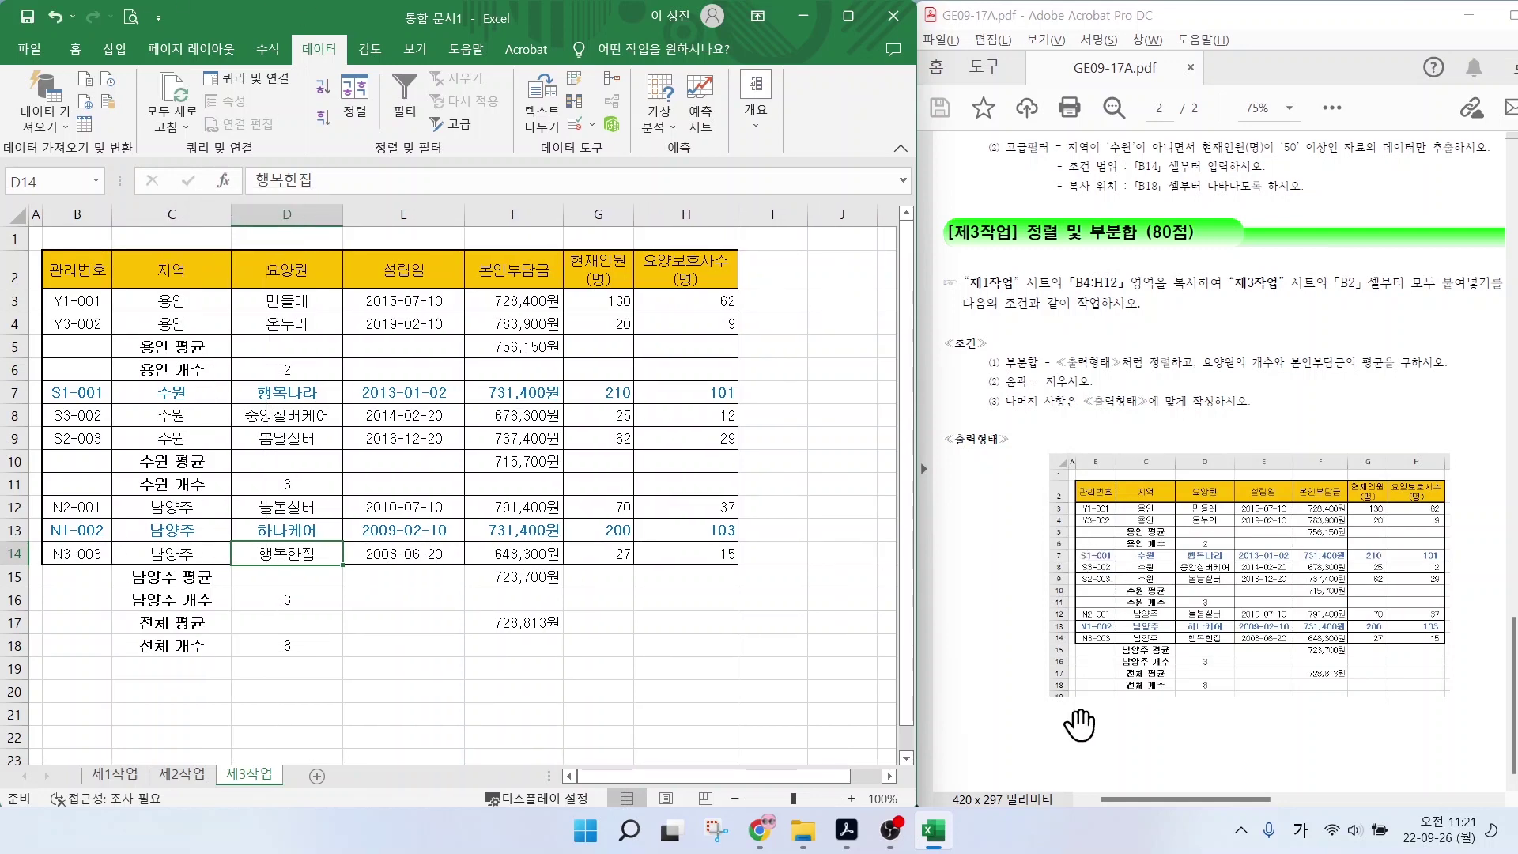
left_click(423, 698)
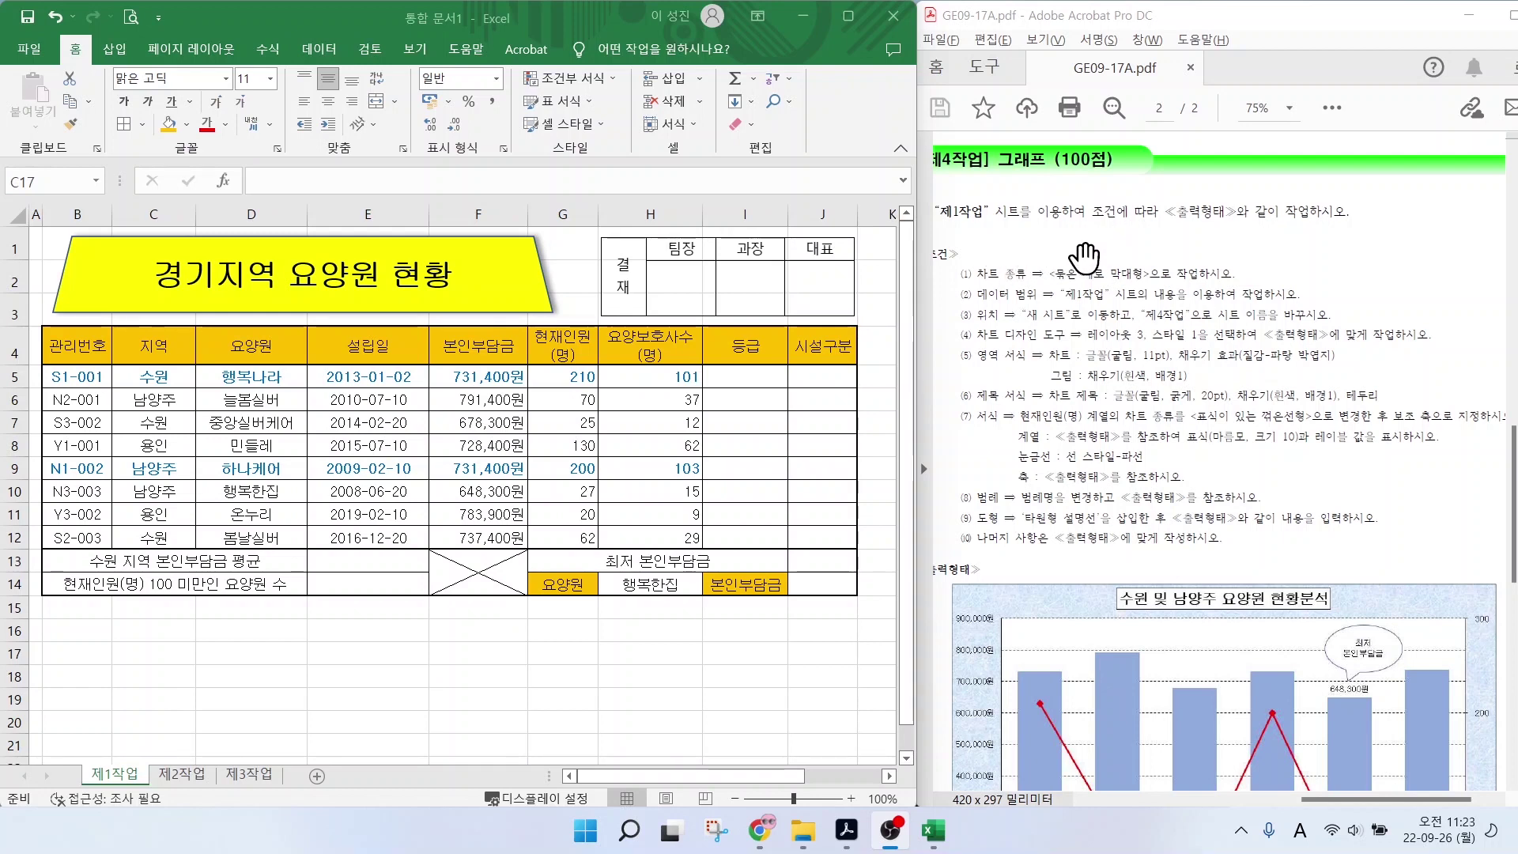
Review the 제4작업 chart conditions in the PDF and examine the sample chart's legend series and category labels.
left_click_drag(973, 230, 1236, 224)
scroll(1154, 427, "down", 5)
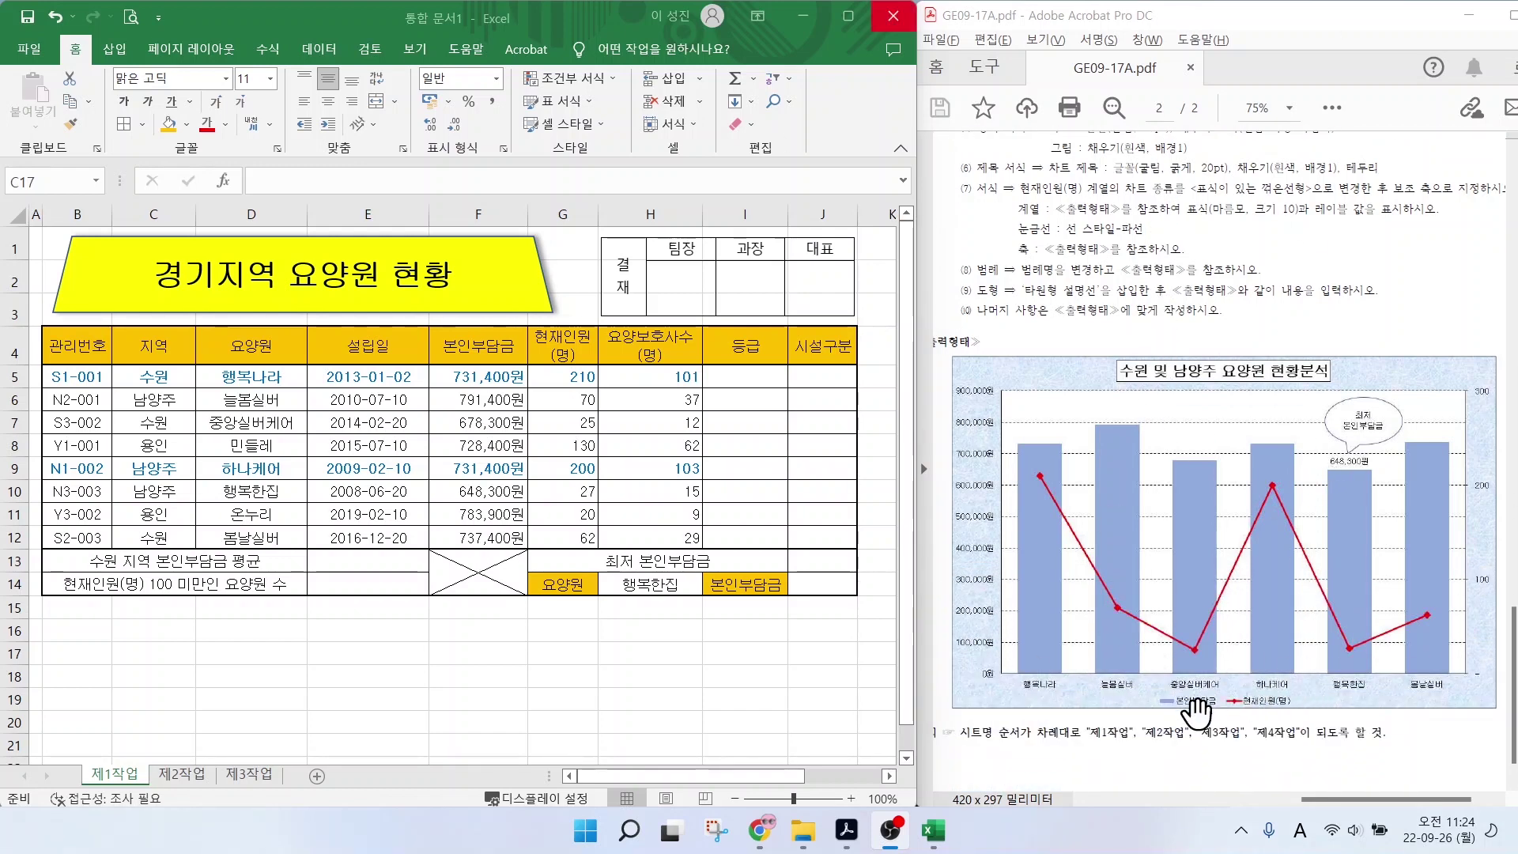
mouse_move(1198, 714)
left_mouse_down()
mouse_move(1210, 685)
mouse_move(1245, 715)
mouse_move(1285, 687)
mouse_move(1291, 702)
left_mouse_up()
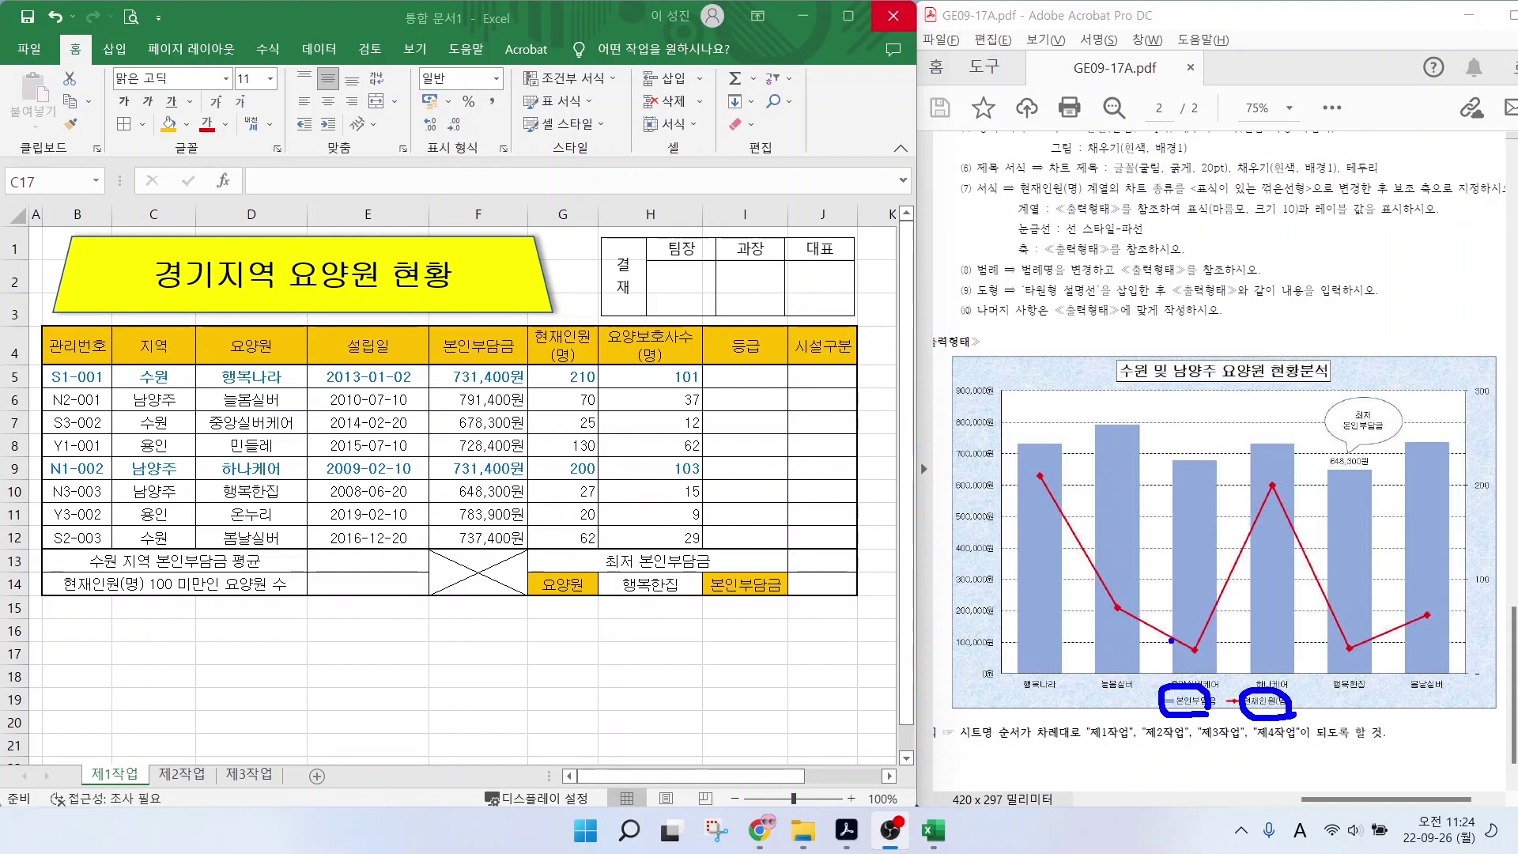
mouse_move(1072, 648)
left_mouse_down()
mouse_move(1038, 673)
mouse_move(1061, 671)
left_mouse_up()
mouse_move(1156, 644)
left_mouse_down()
mouse_move(1113, 671)
mouse_move(1141, 667)
left_mouse_up()
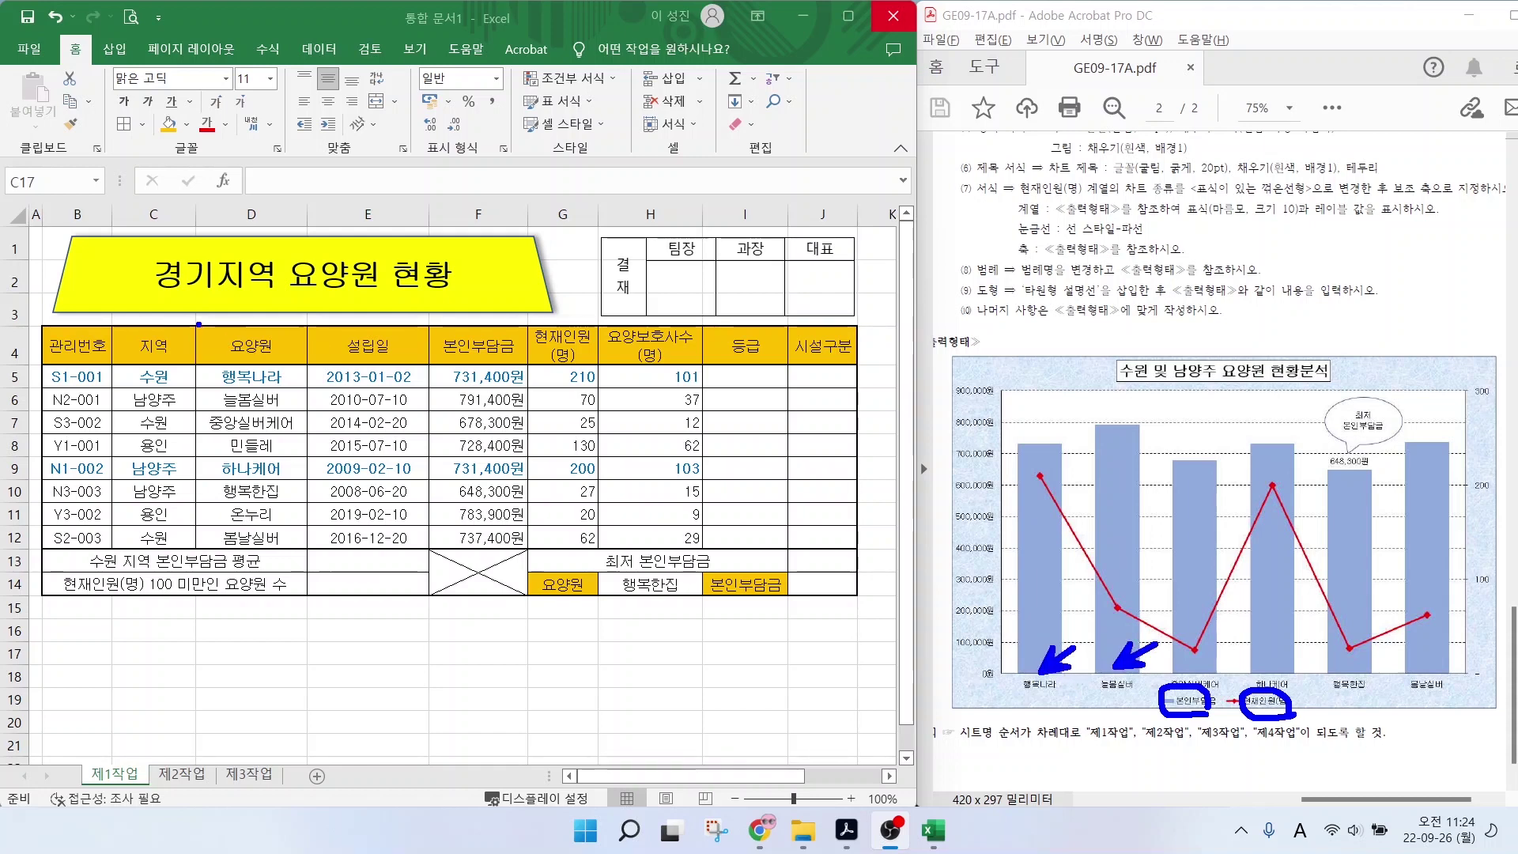
mouse_move(198, 322)
left_mouse_down()
mouse_move(300, 512)
mouse_move(199, 547)
left_mouse_up()
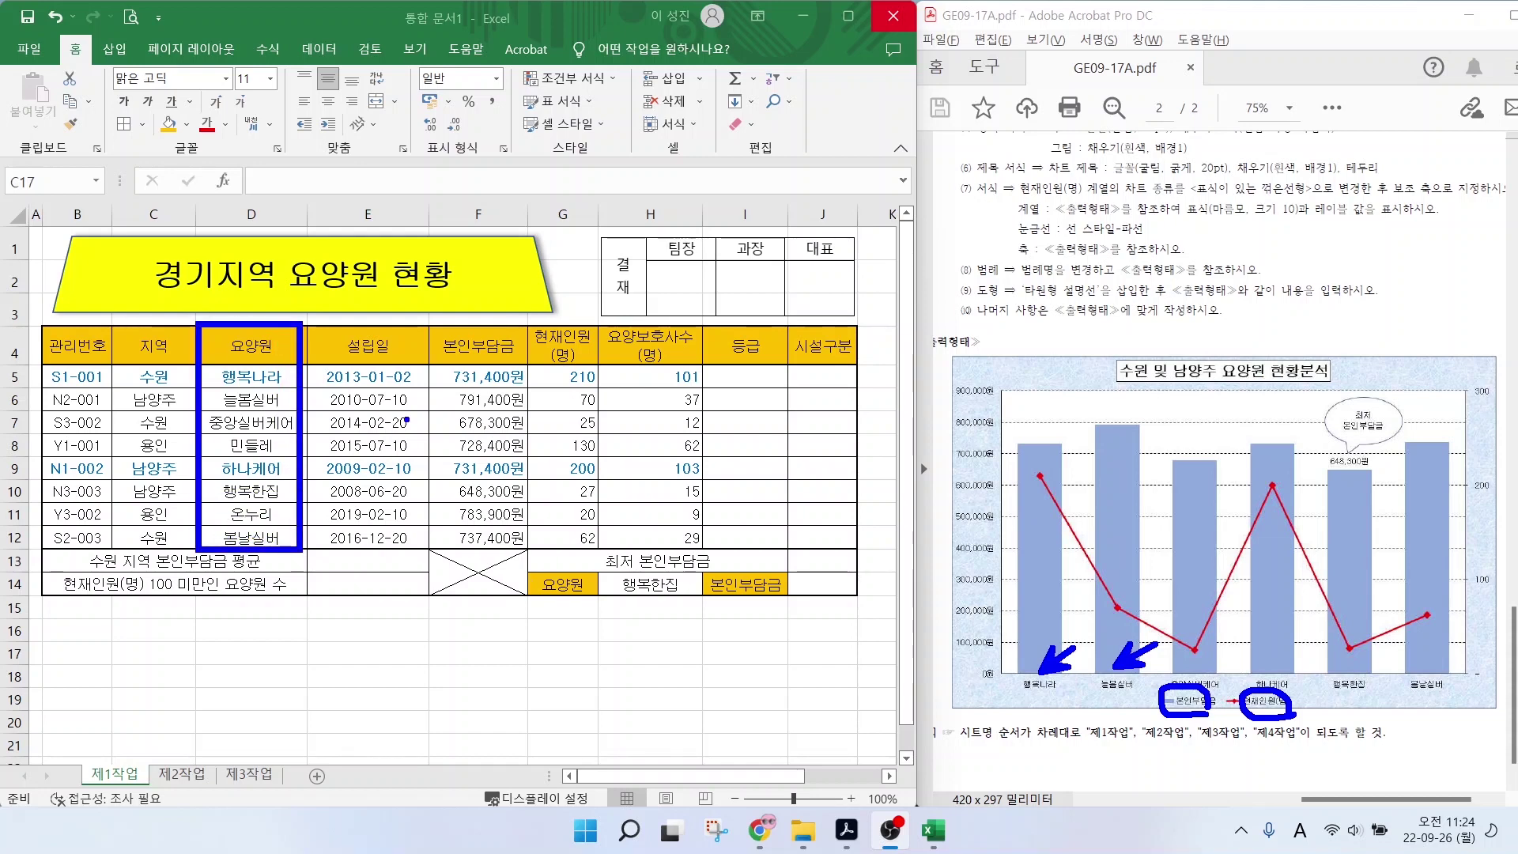
mouse_move(430, 323)
left_mouse_down()
mouse_move(519, 408)
mouse_move(431, 546)
left_mouse_up()
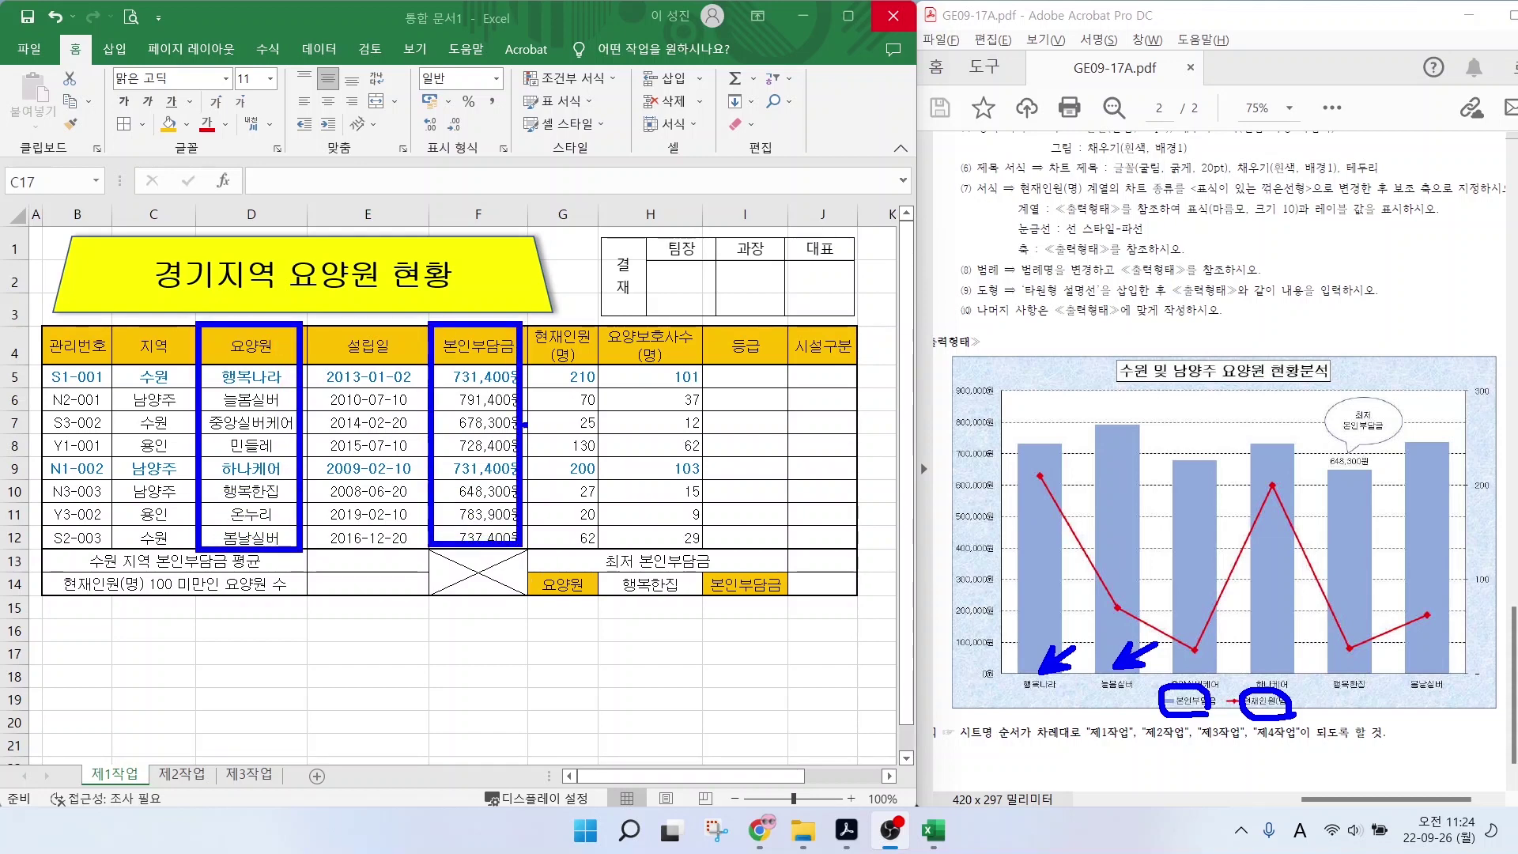
mouse_move(515, 318)
left_mouse_down()
mouse_move(602, 442)
mouse_move(523, 559)
mouse_move(519, 321)
left_mouse_up()
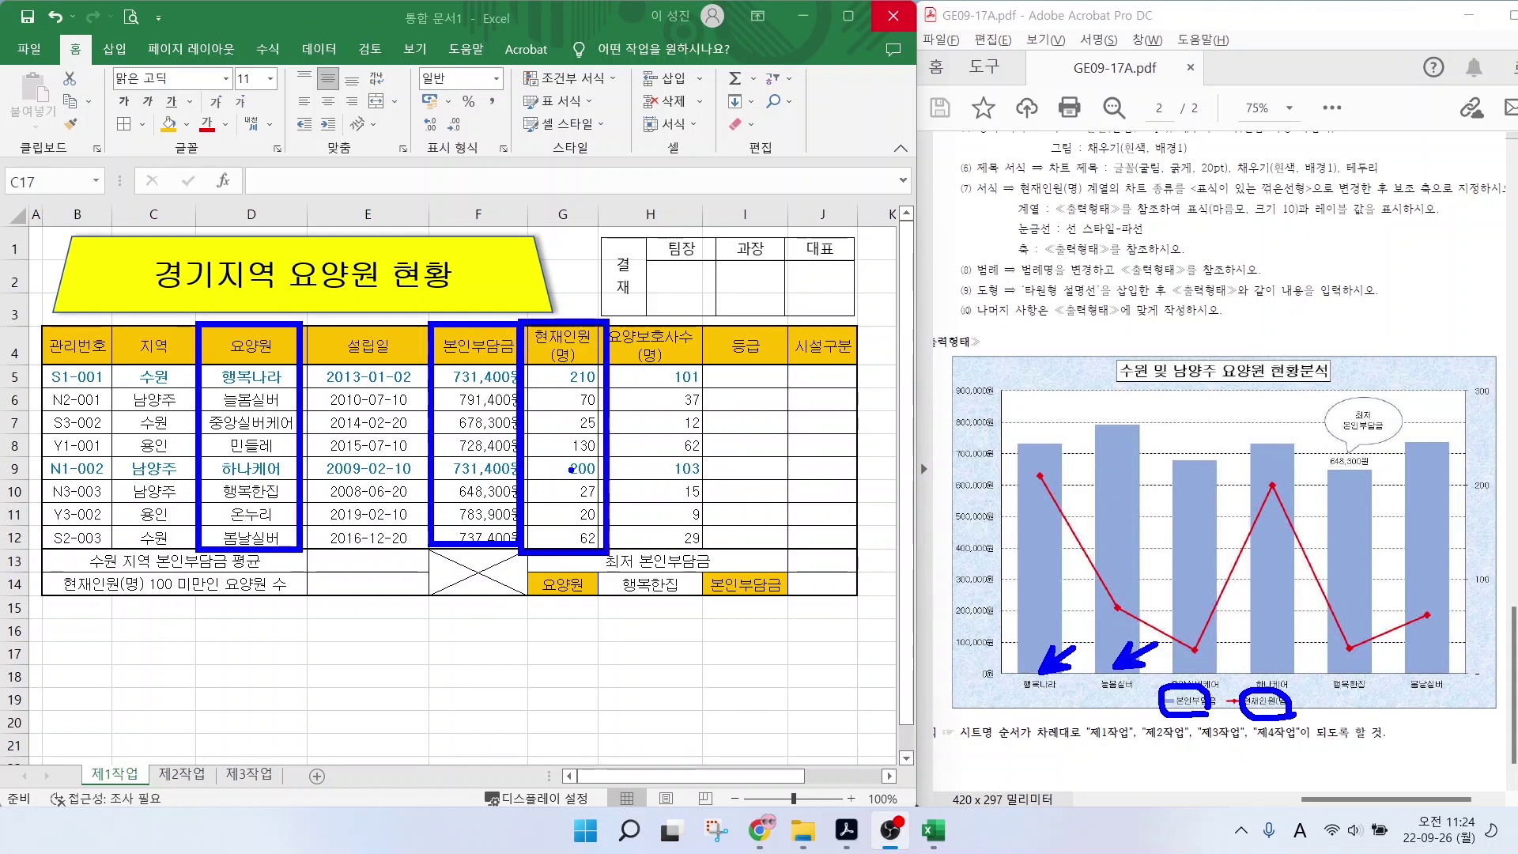
key("Escape")
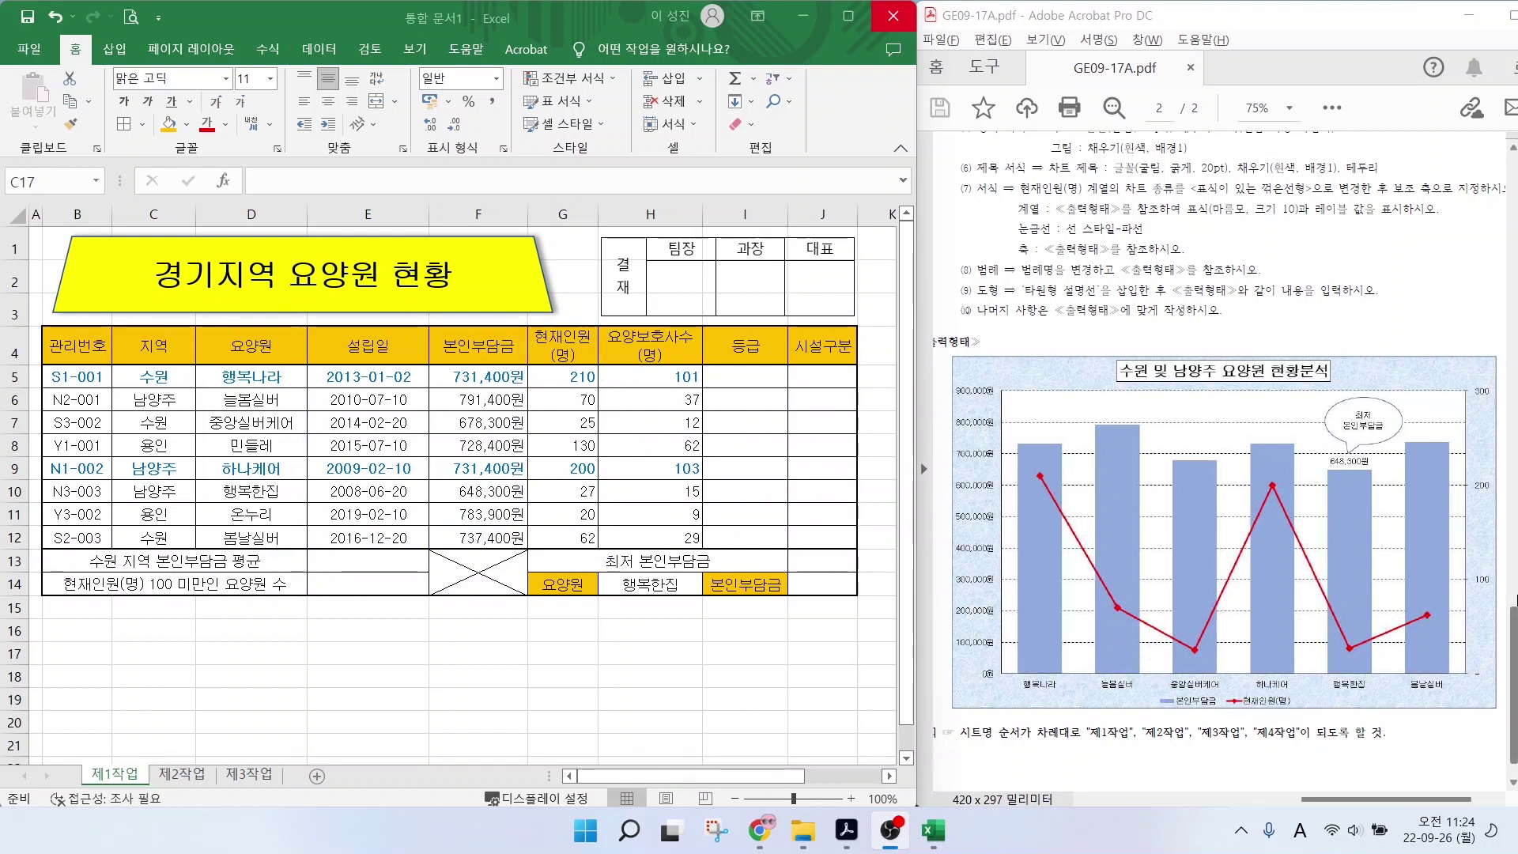
scroll(1214, 537, "up", 1)
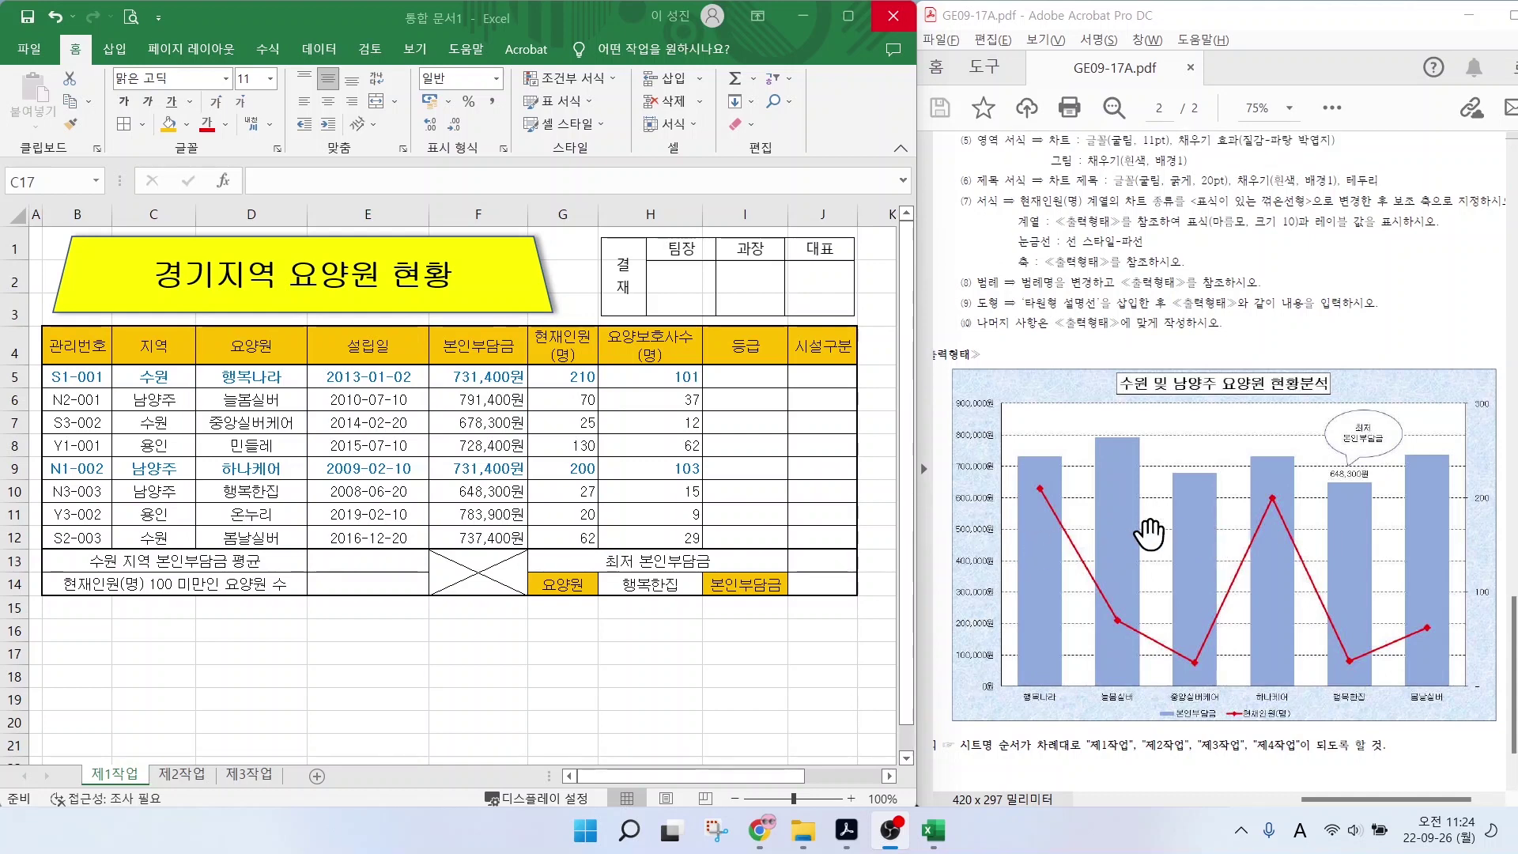
Insert a clustered column chart from the 요양원, 본인부담금 and 현재인원(명) columns, ranges D4:D12 and F4:G12.
left_click_drag(263, 346, 257, 539)
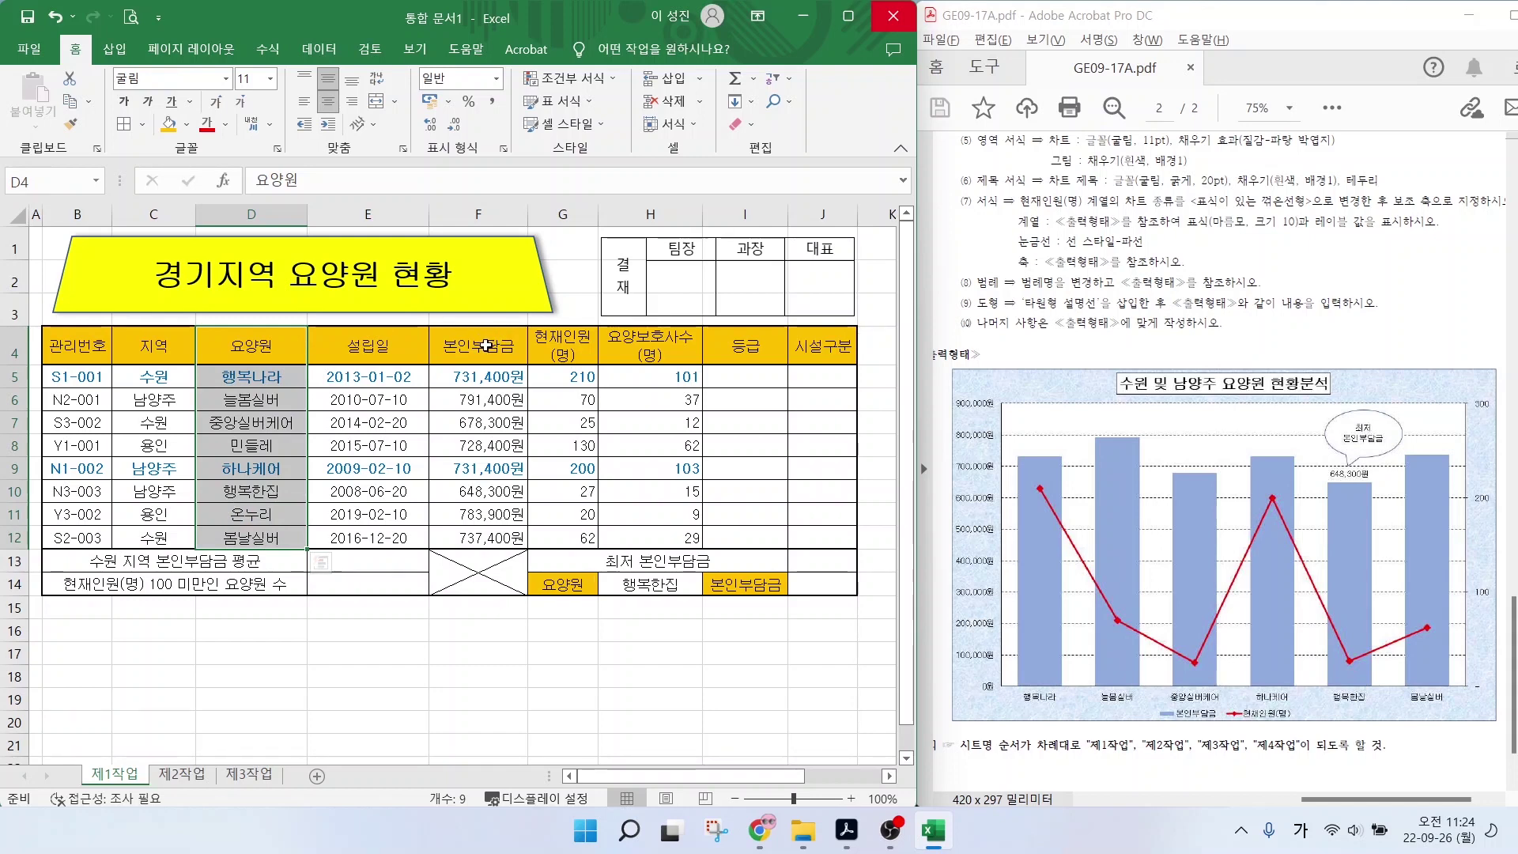
left_click_drag(469, 346, 558, 537)
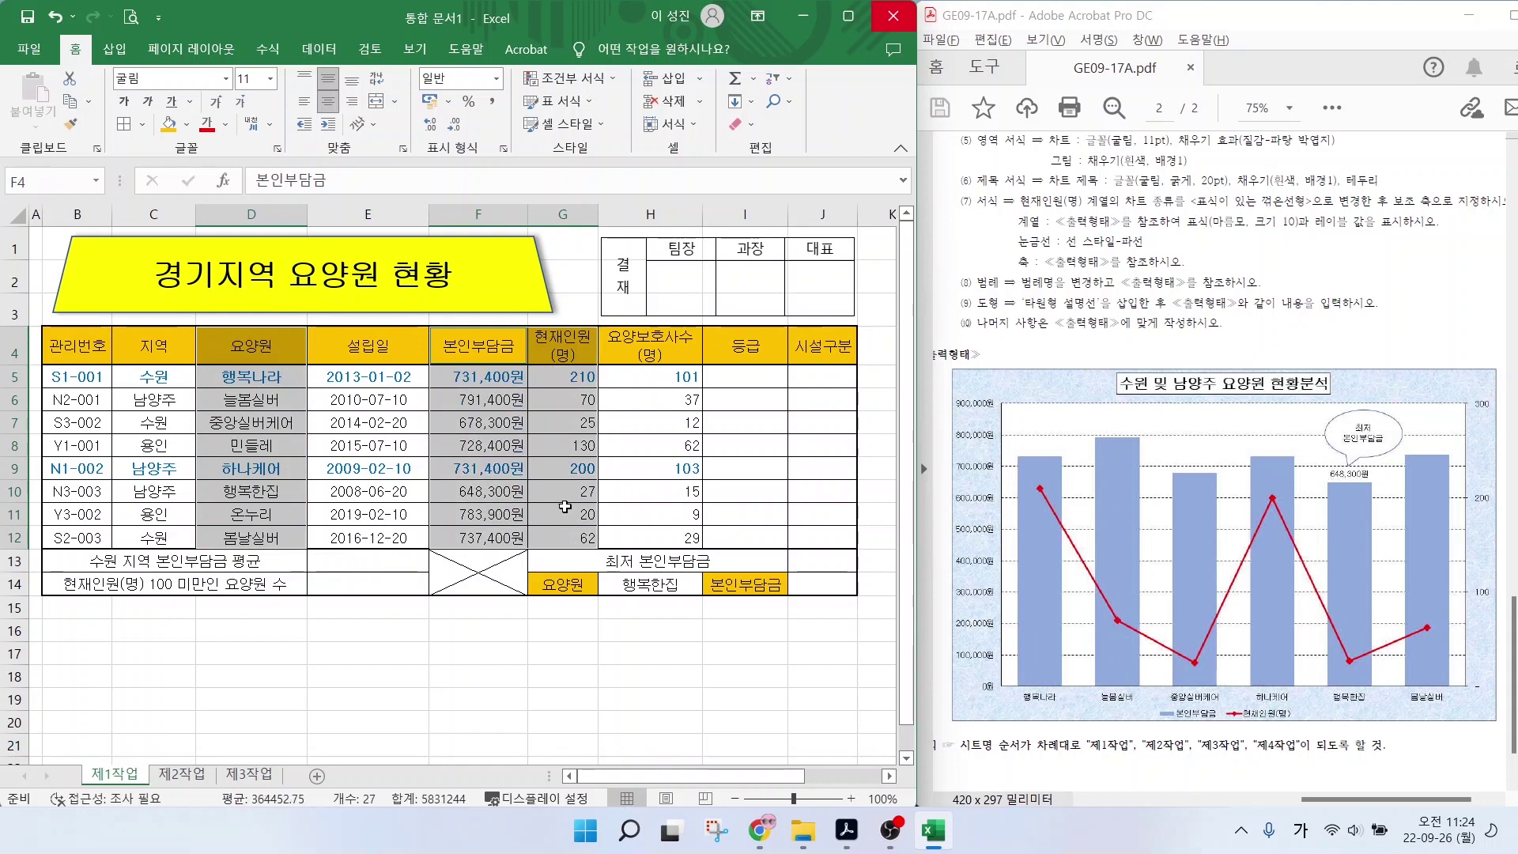
left_click(116, 49)
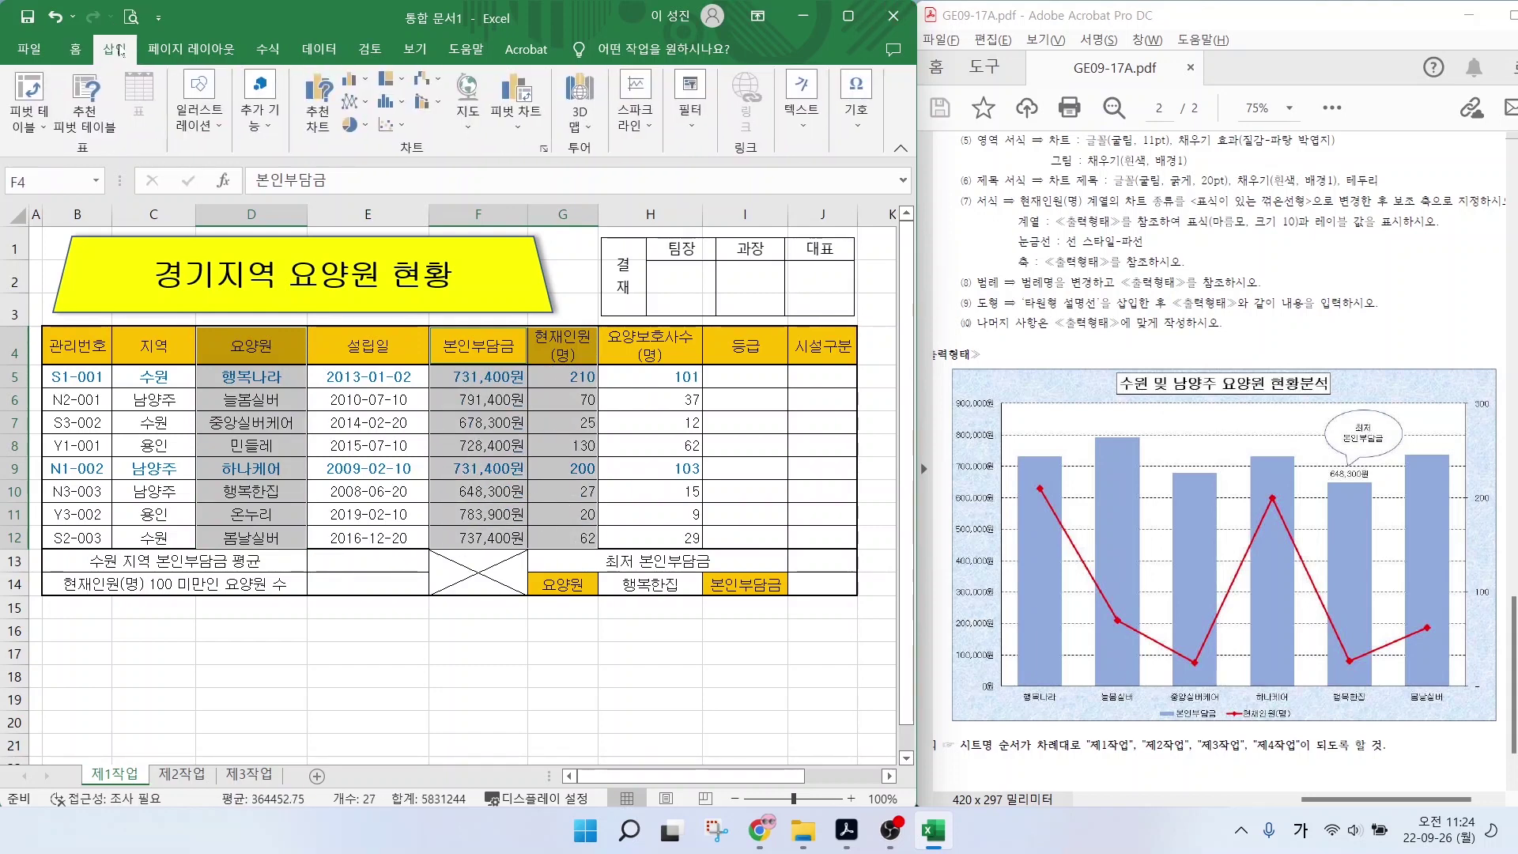
left_click(362, 84)
left_click(373, 157)
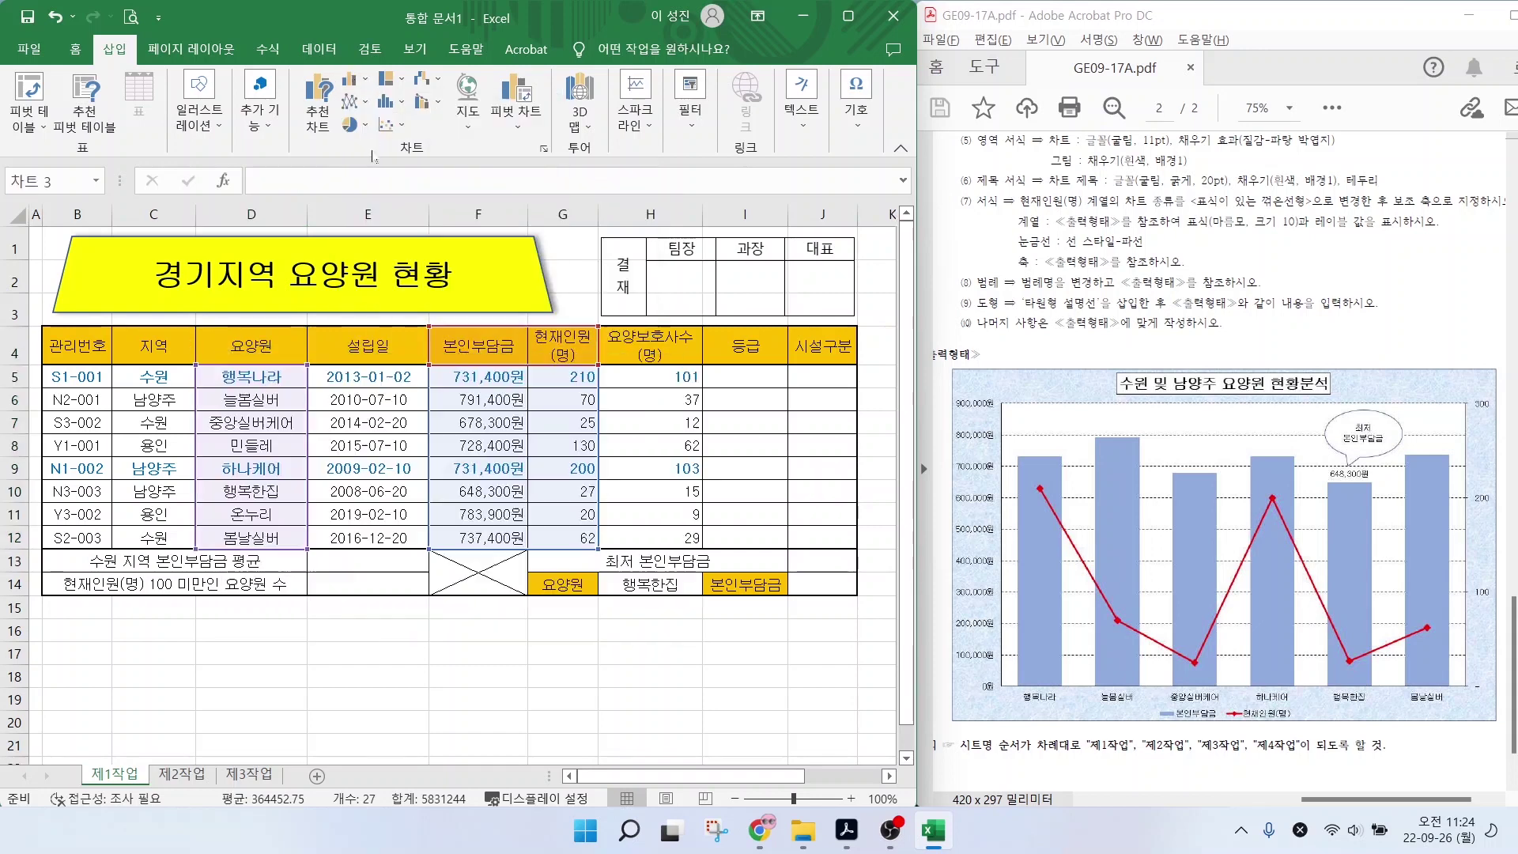
scroll(1218, 396, "up", 3)
mouse_move(1043, 212)
left_mouse_down()
mouse_move(1169, 202)
mouse_move(1274, 226)
left_mouse_up()
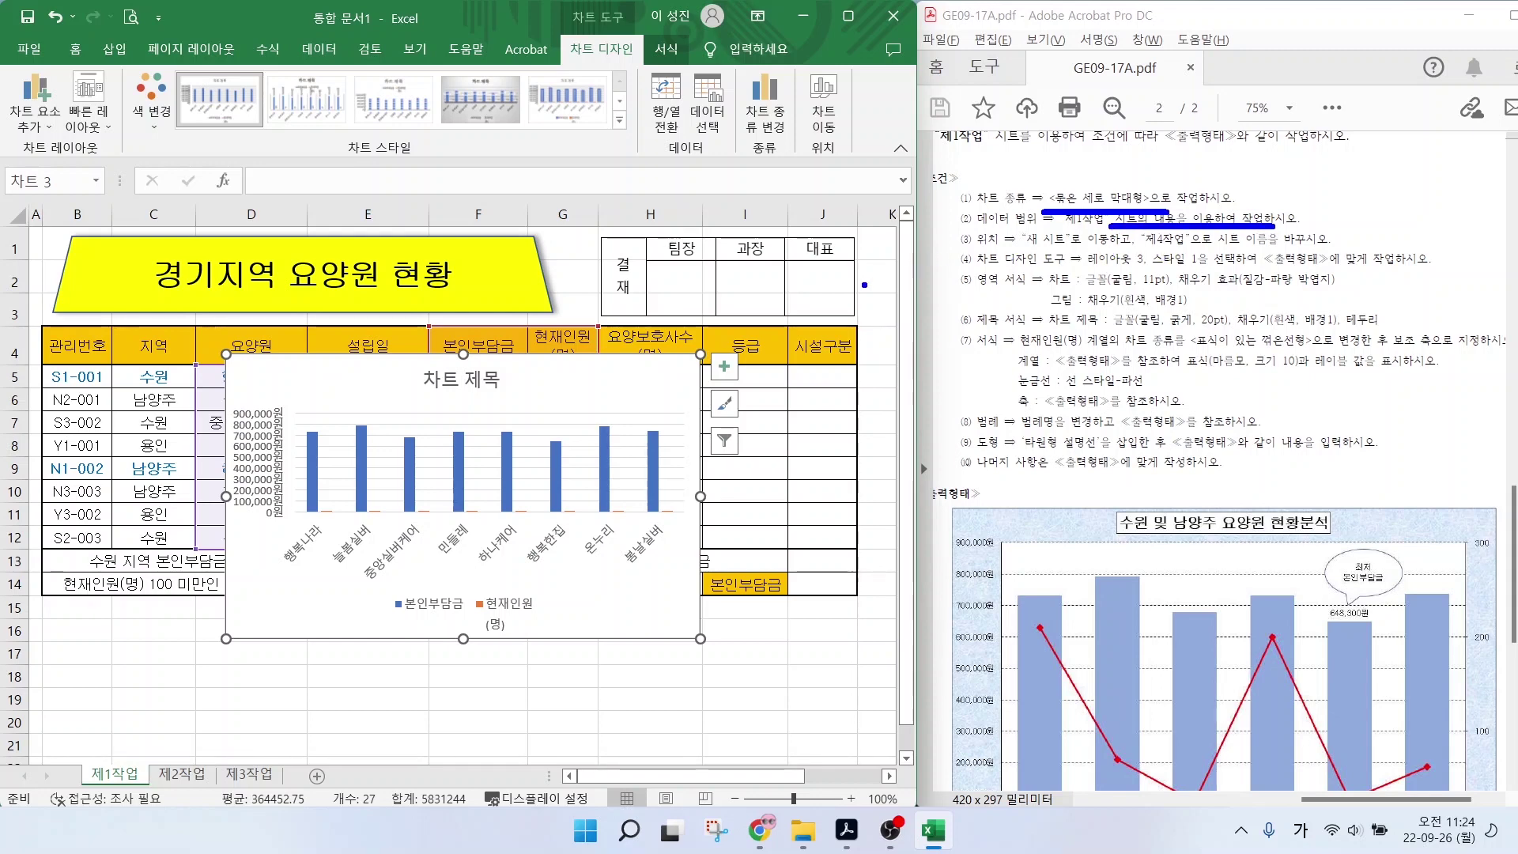
left_click_drag(1020, 247, 1195, 246)
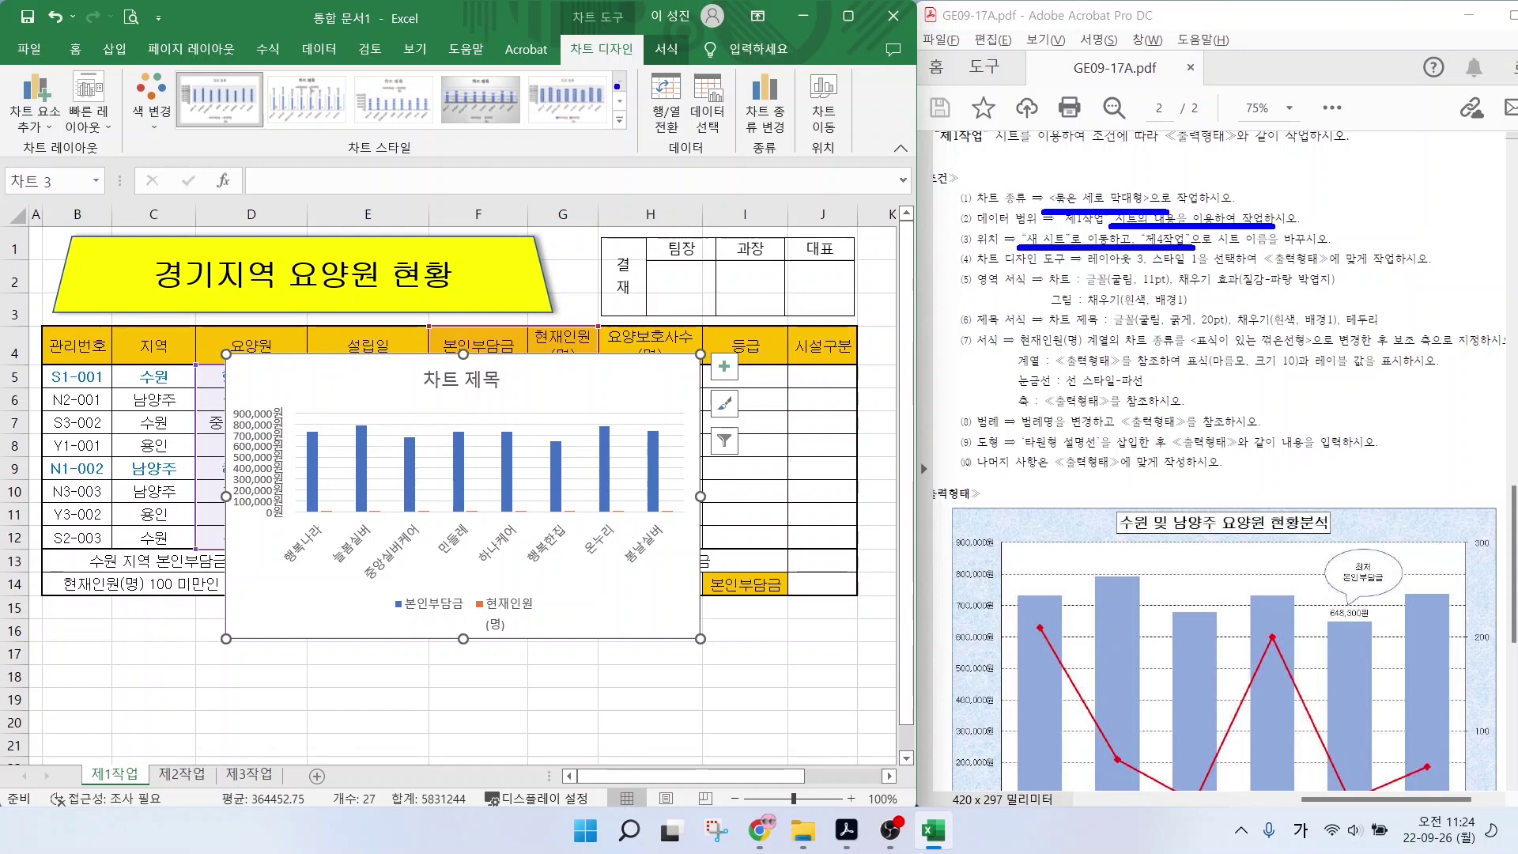
mouse_move(624, 59)
left_mouse_down()
mouse_move(585, 83)
mouse_move(627, 35)
left_mouse_up()
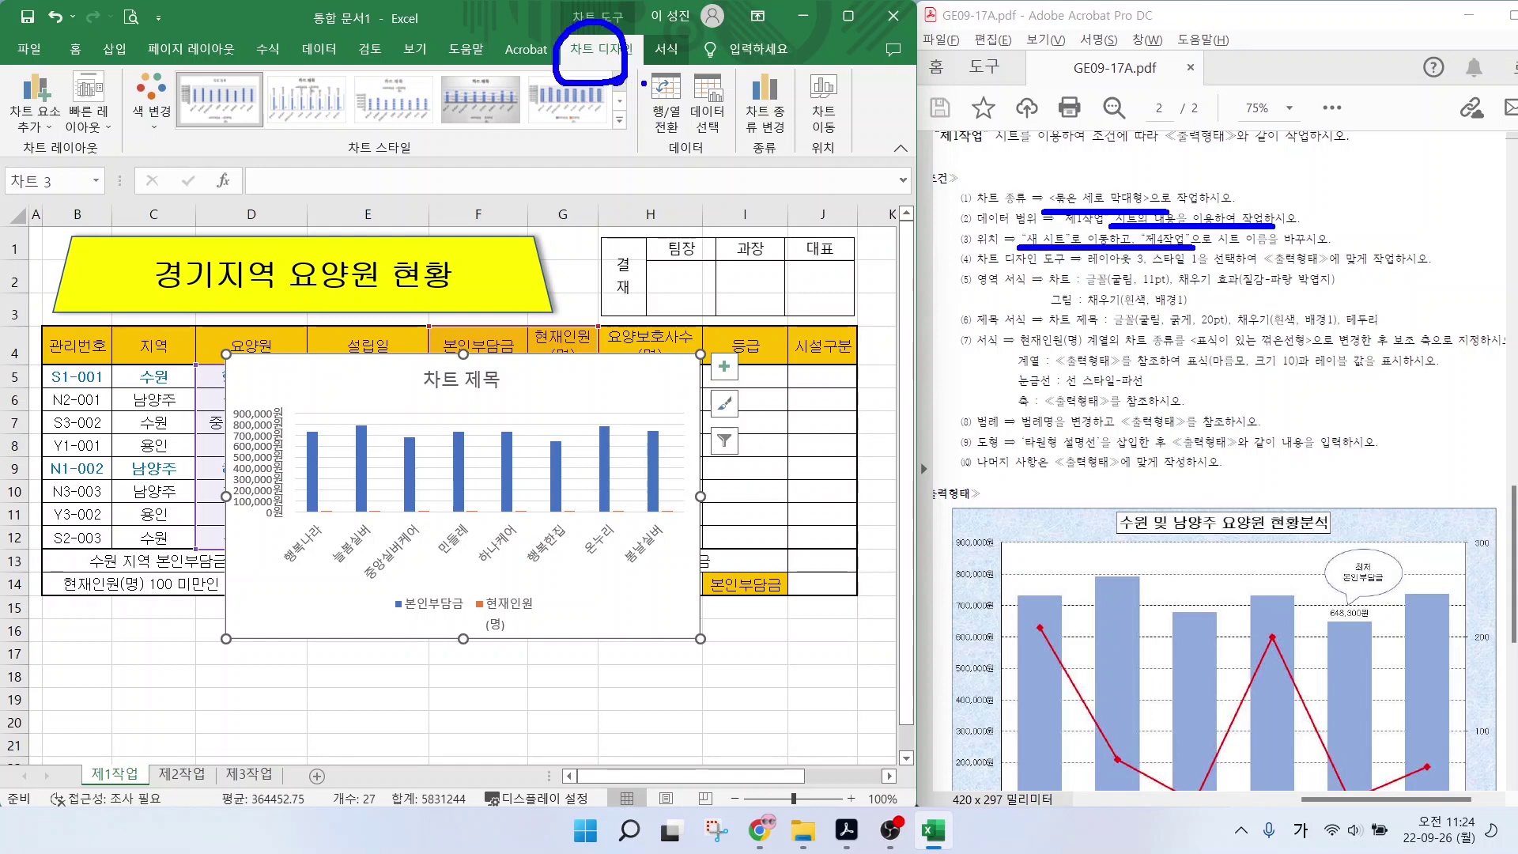
mouse_move(856, 136)
left_mouse_down()
mouse_move(770, 142)
mouse_move(868, 143)
left_mouse_up()
mouse_move(909, 204)
left_mouse_down()
mouse_move(856, 141)
mouse_move(913, 211)
left_mouse_up()
key("Escape")
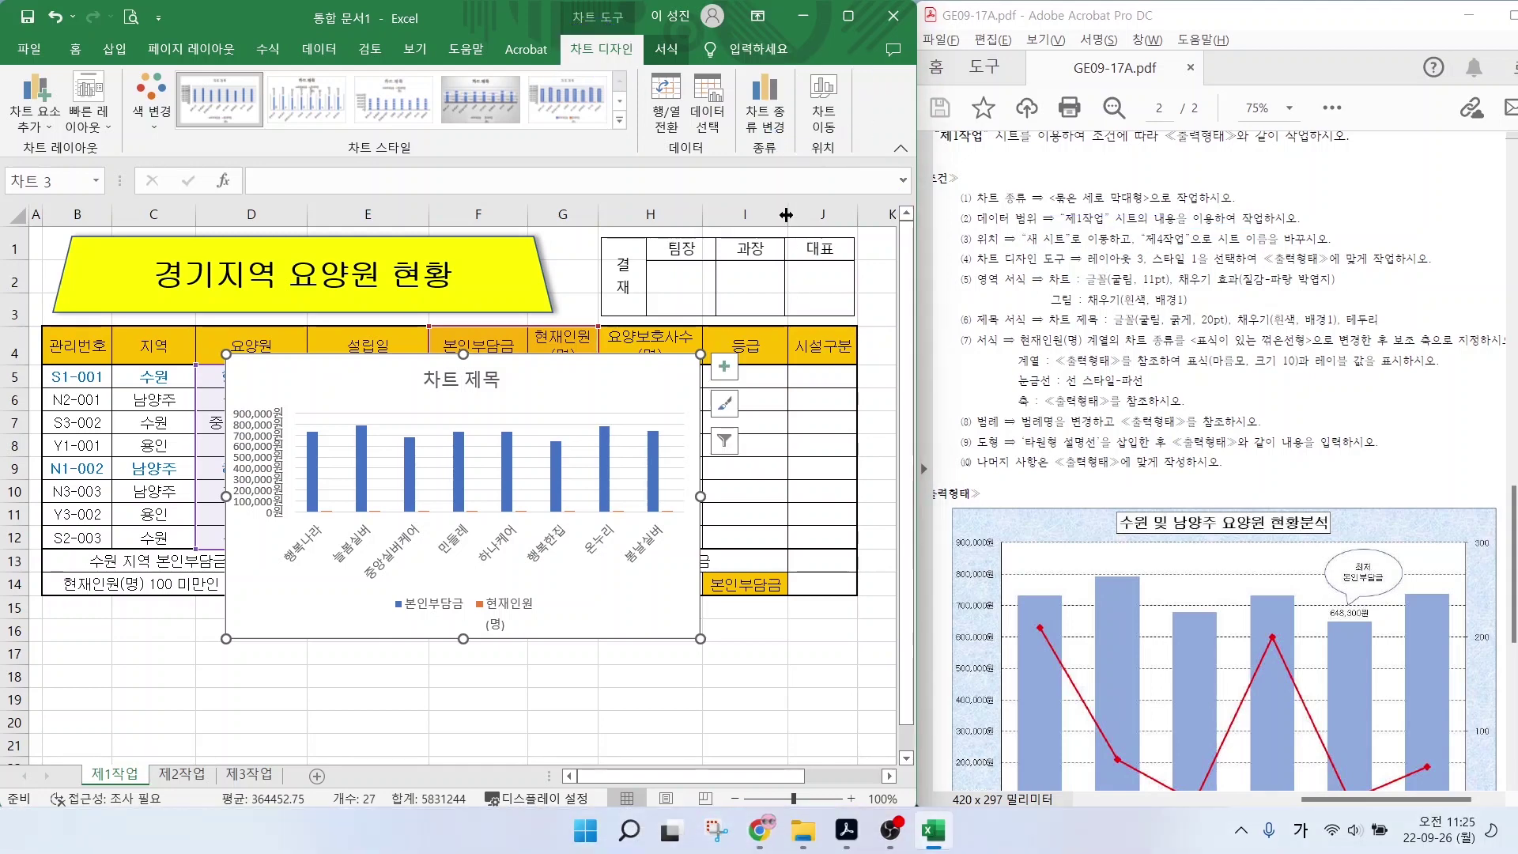
Move the chart to a new sheet named 제4작업.
left_click(822, 111)
left_click(629, 294)
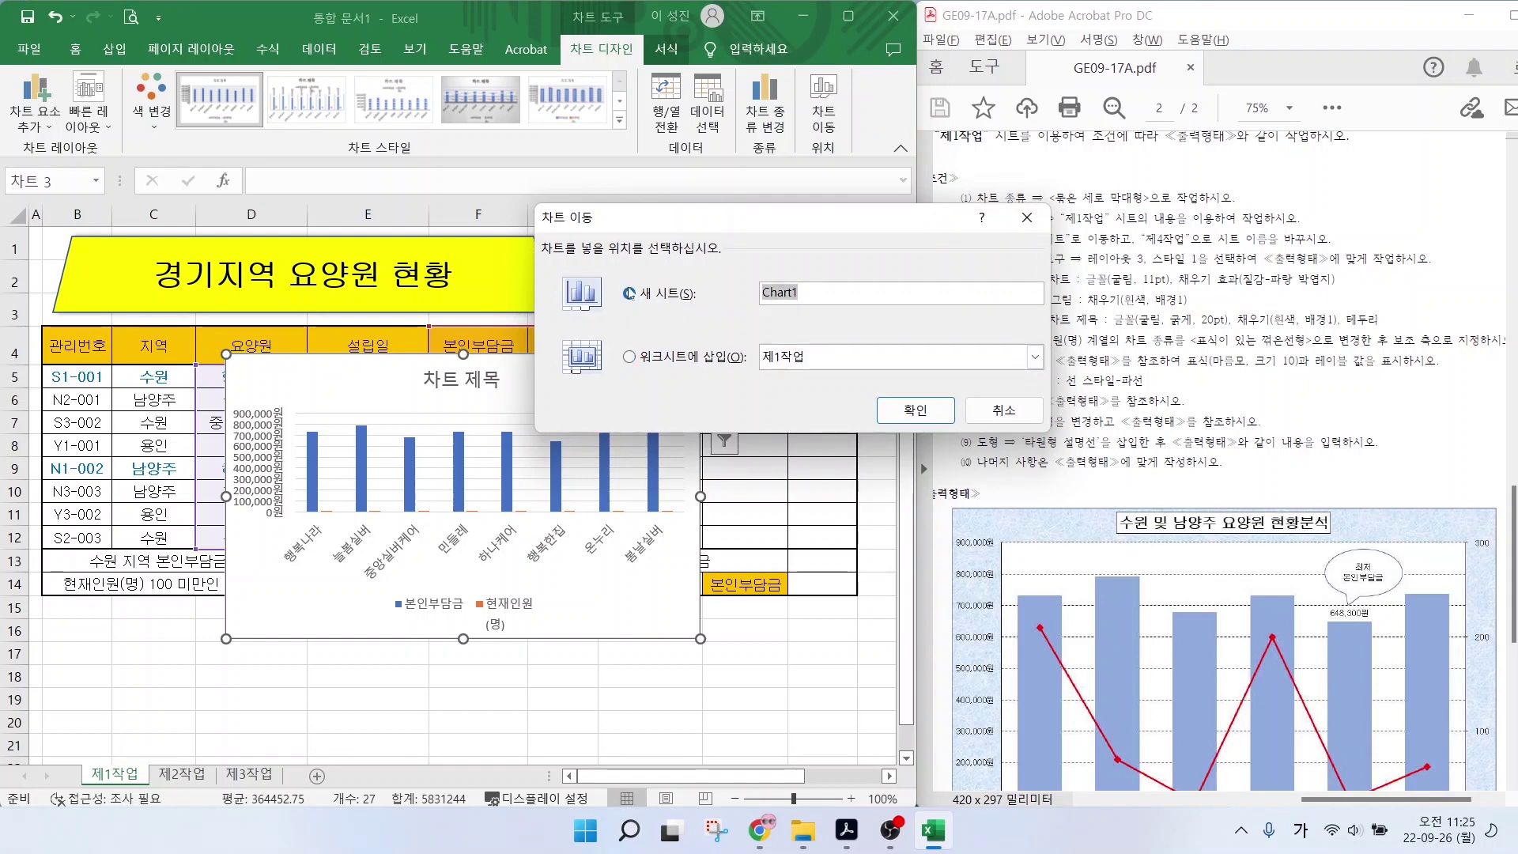
type("제")
type("4자ㄱㅇ")
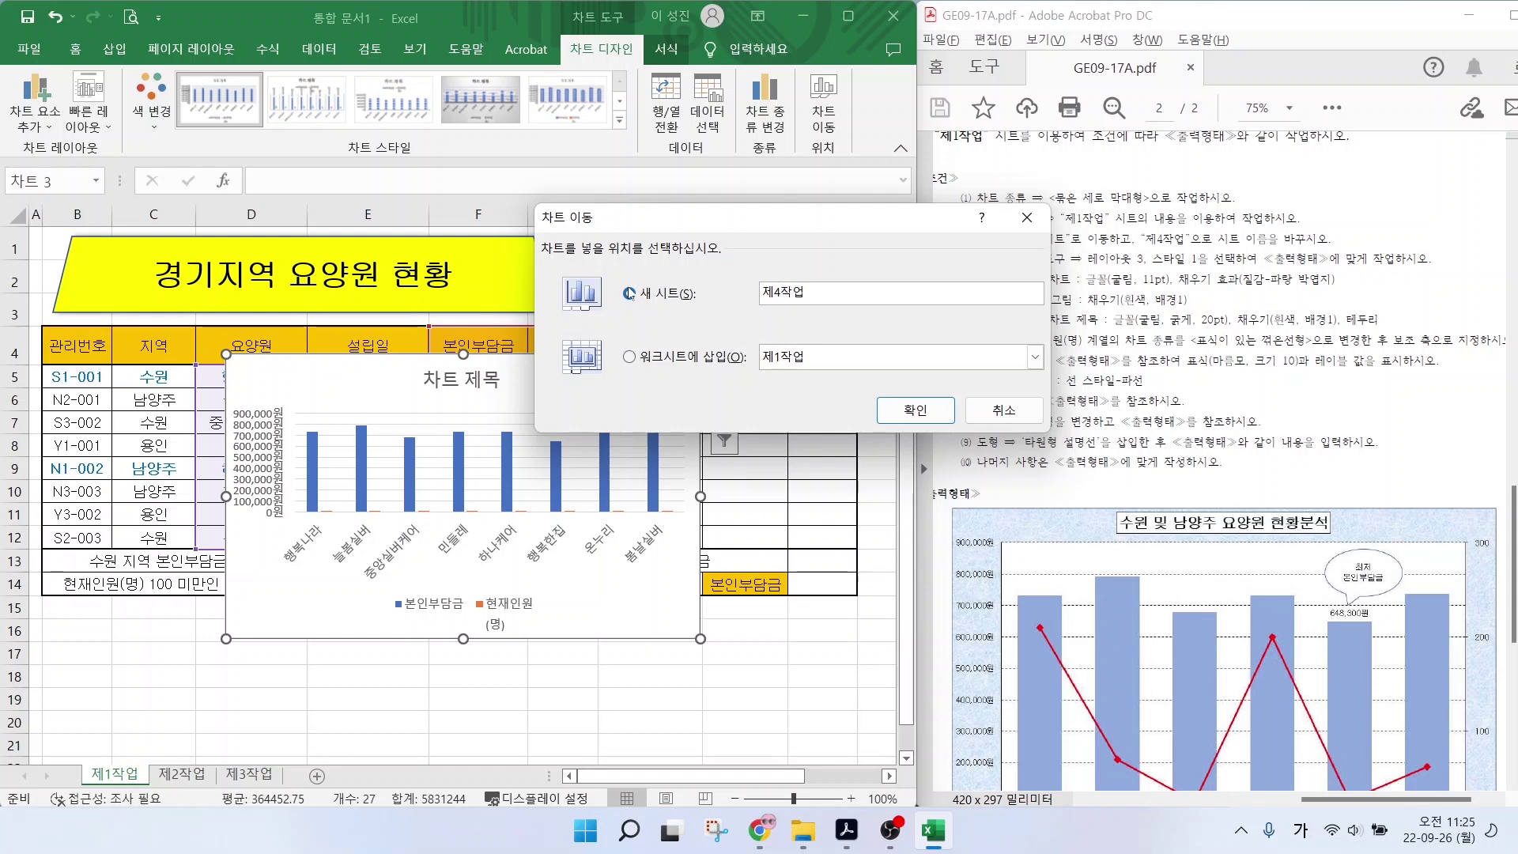
type("ㅓㅂ")
left_click(916, 409)
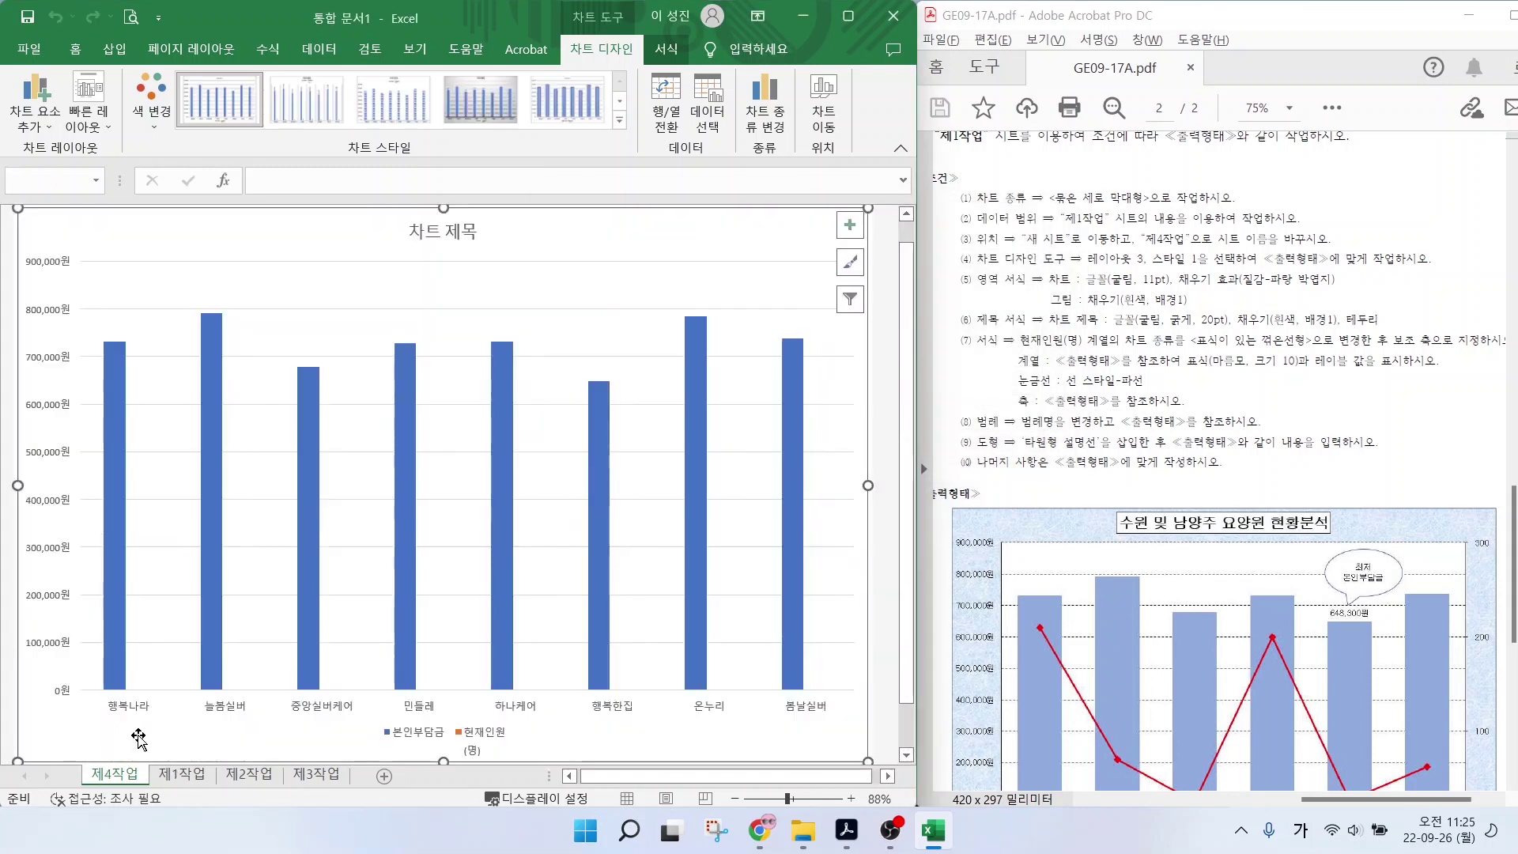
scroll(1119, 522, "down", 2)
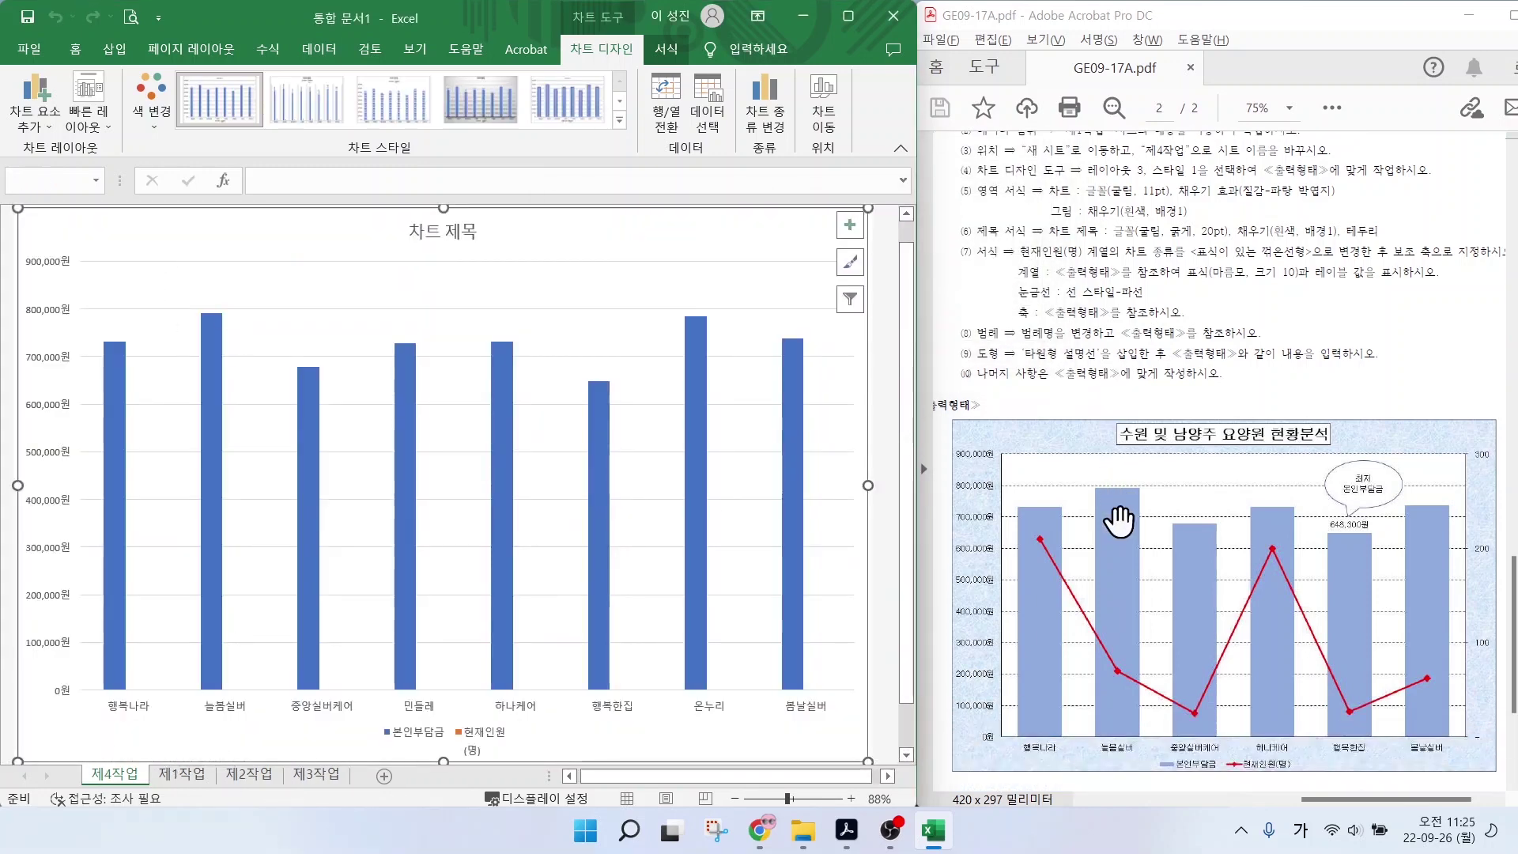
scroll(1119, 522, "down", 2)
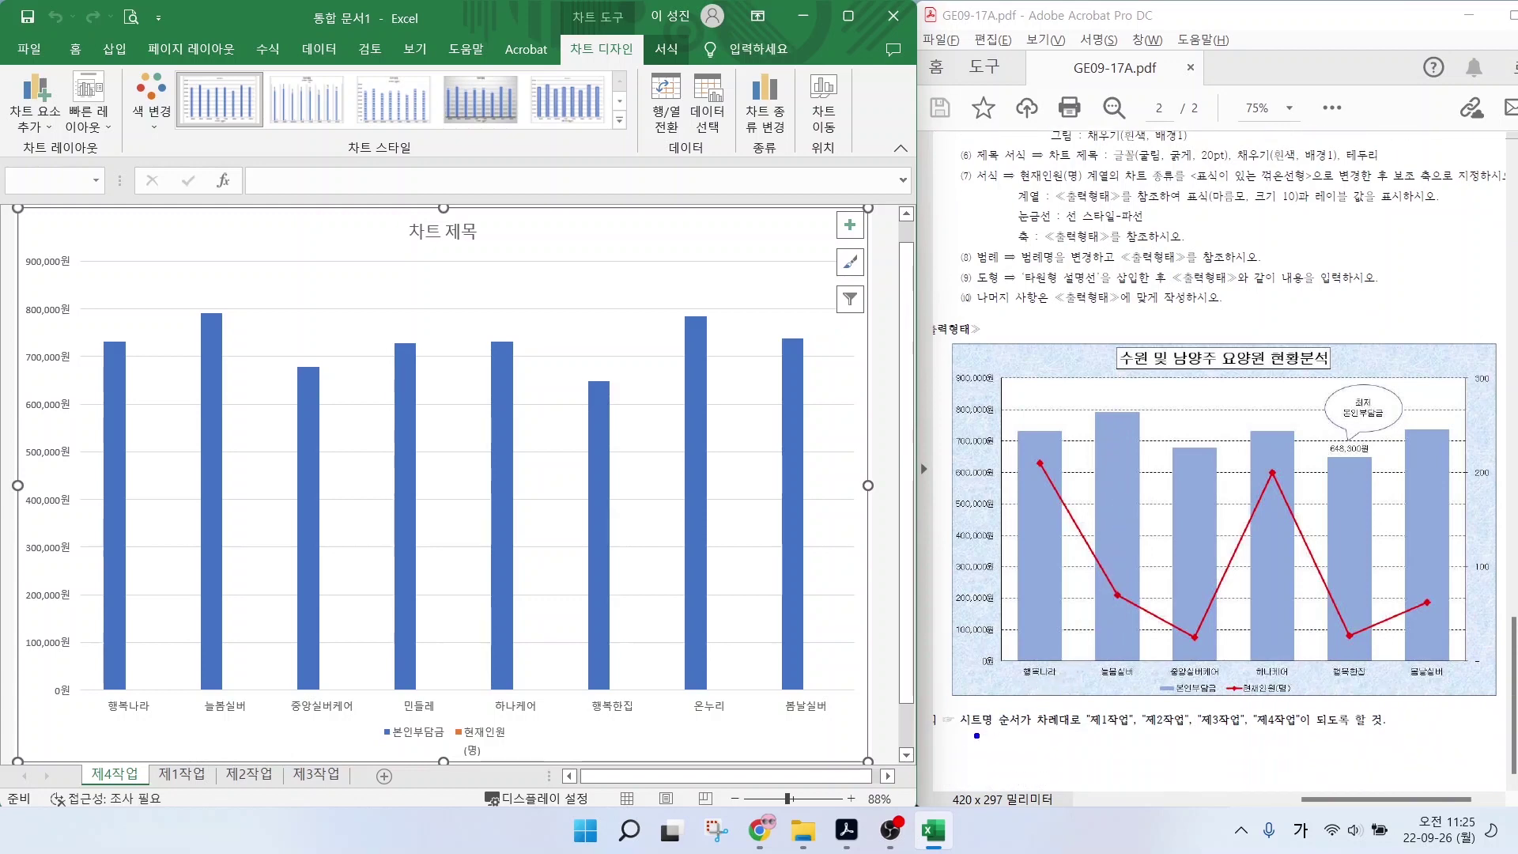
left_click_drag(961, 735, 1430, 736)
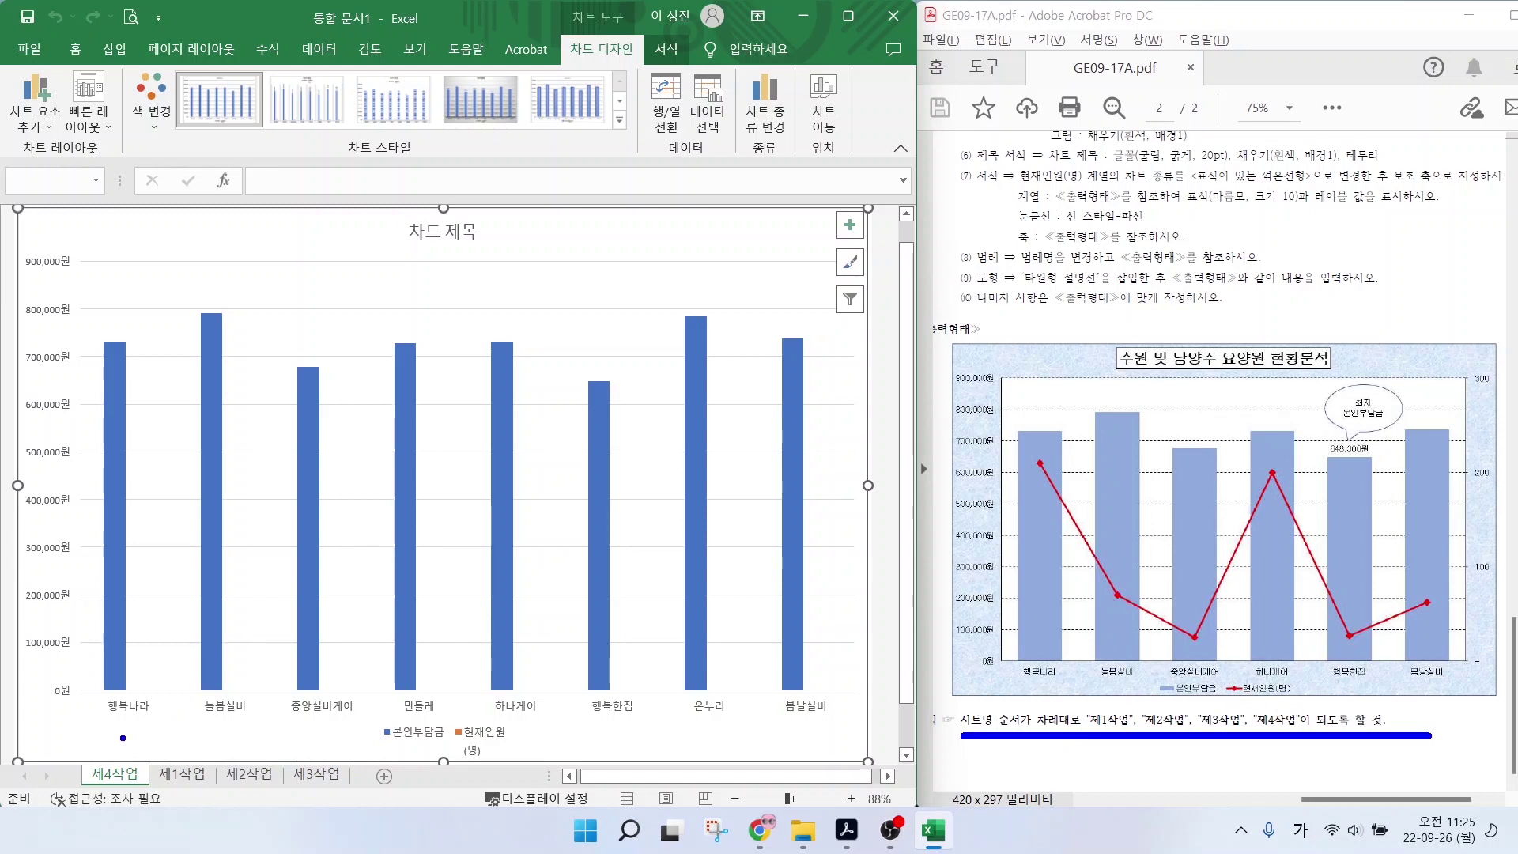
left_click_drag(195, 768, 241, 731)
left_click_drag(246, 766, 298, 725)
left_click_drag(303, 766, 352, 736)
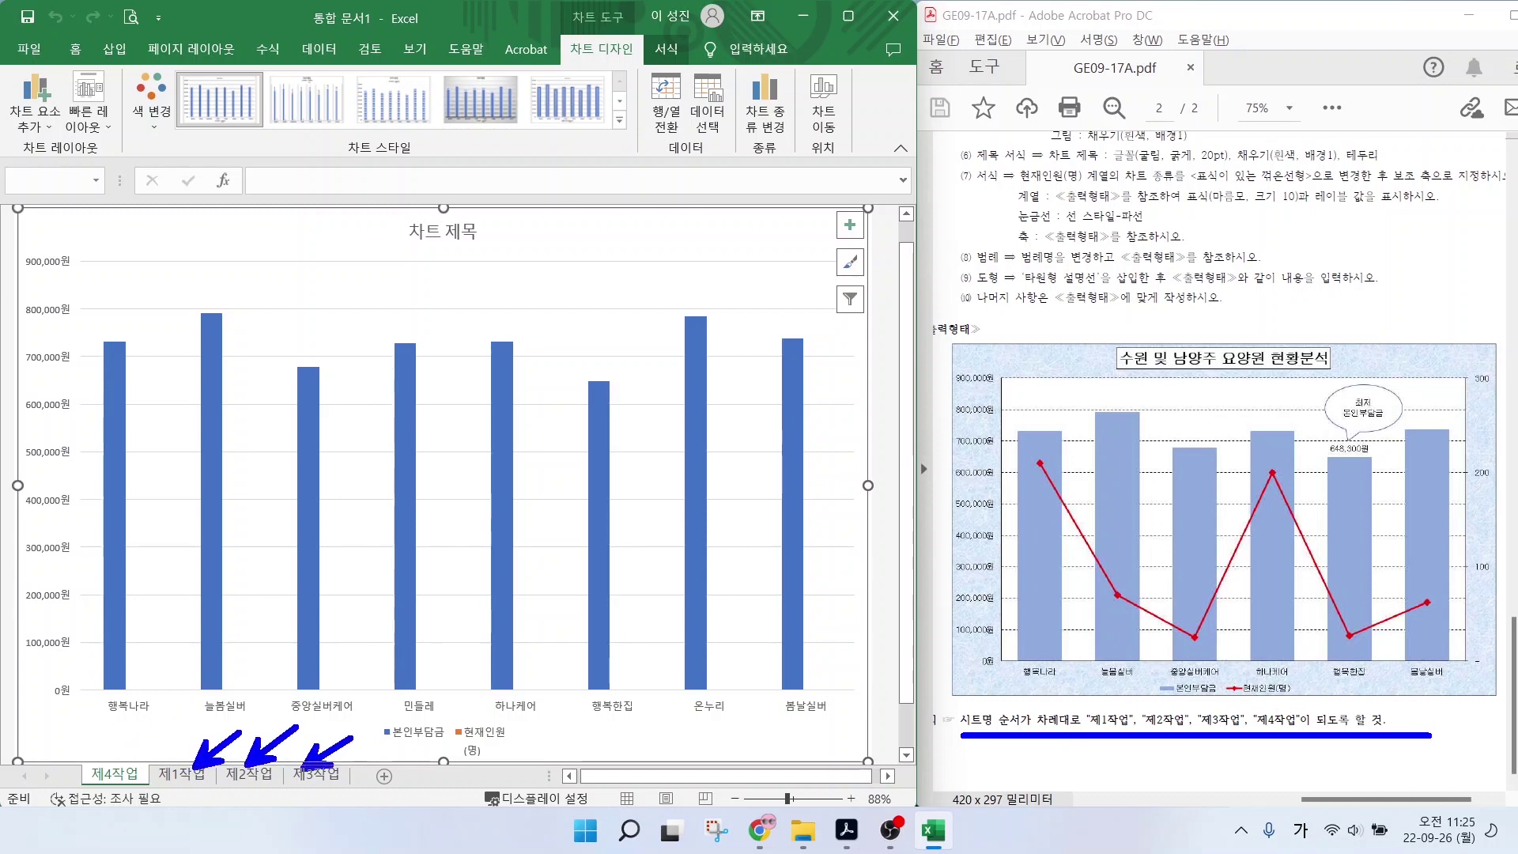
mouse_move(133, 757)
left_mouse_down()
mouse_move(139, 785)
mouse_move(303, 676)
mouse_move(381, 764)
mouse_move(389, 736)
left_mouse_up()
key("Escape")
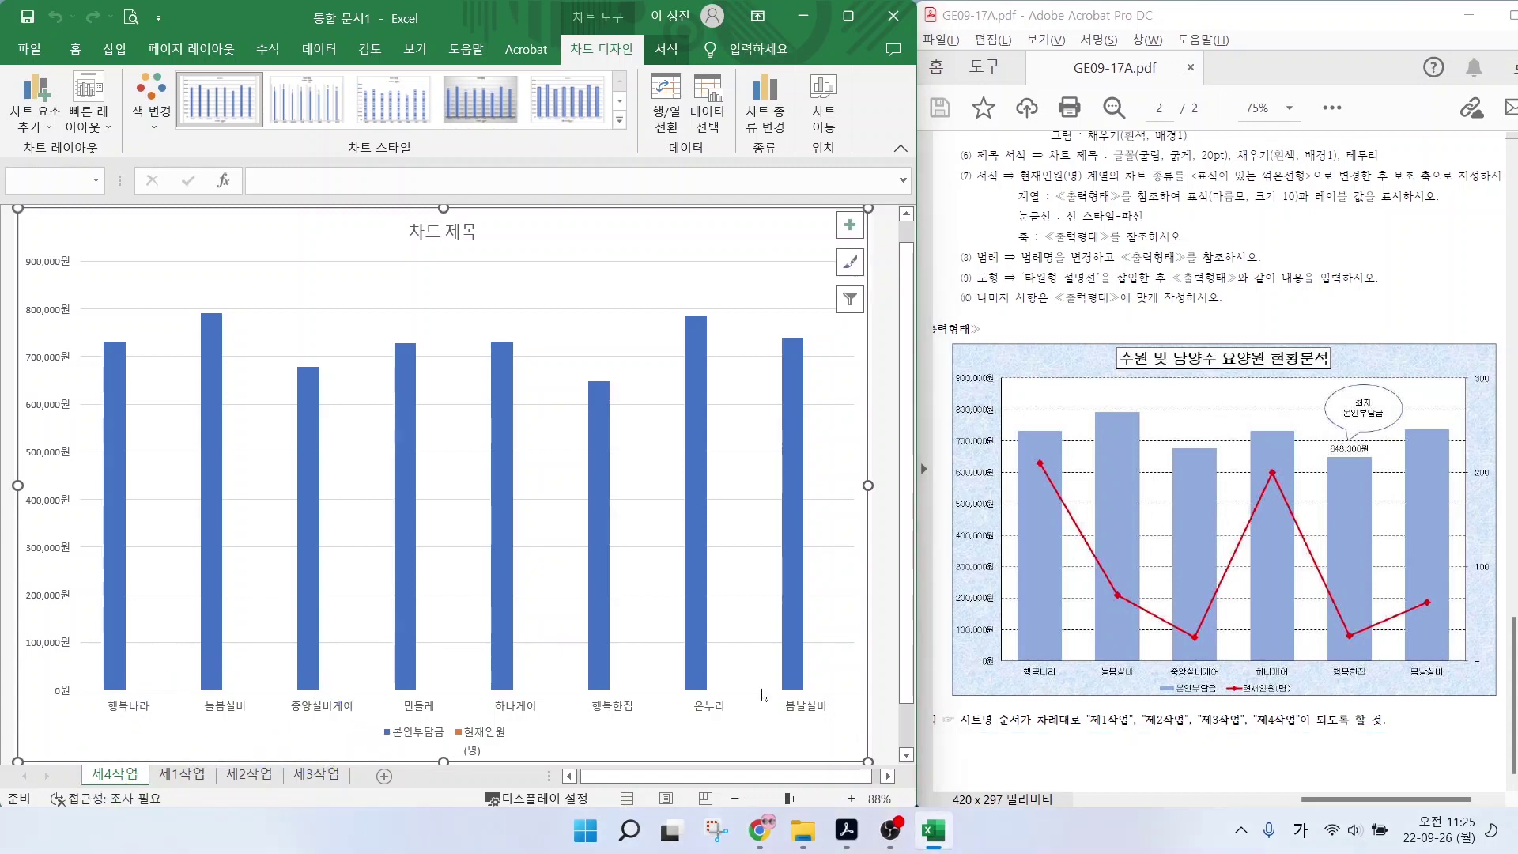
Reorder the sheets so that 제4작업 comes directly after 제3작업.
left_click_drag(123, 779, 355, 773)
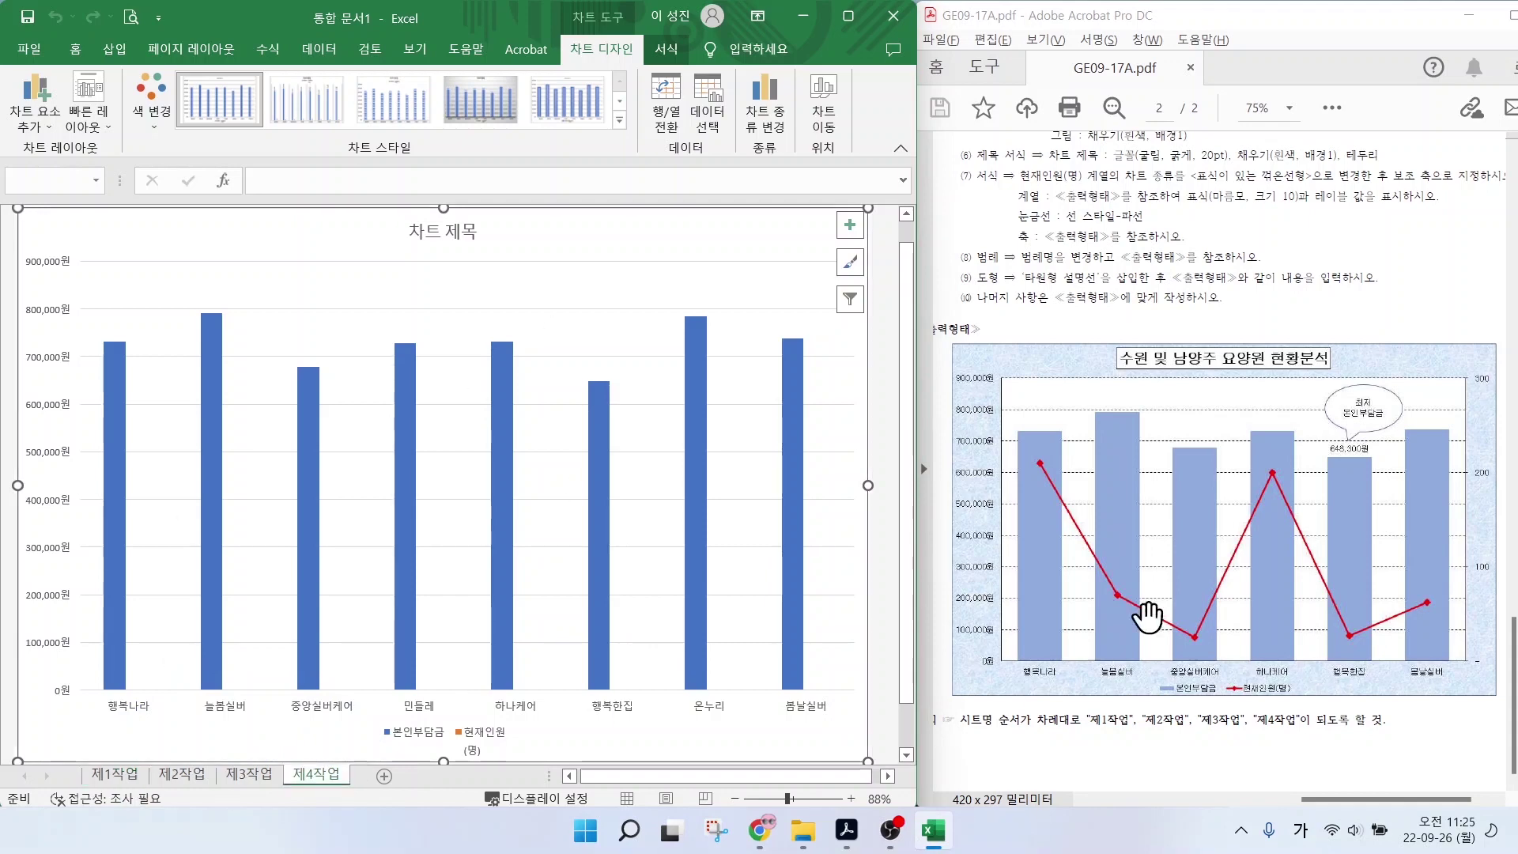
Apply quick layout 3 and chart style 1 to the chart on the 제4작업 sheet.
scroll(1210, 627, "up", 1)
left_click_drag(996, 168, 1391, 170)
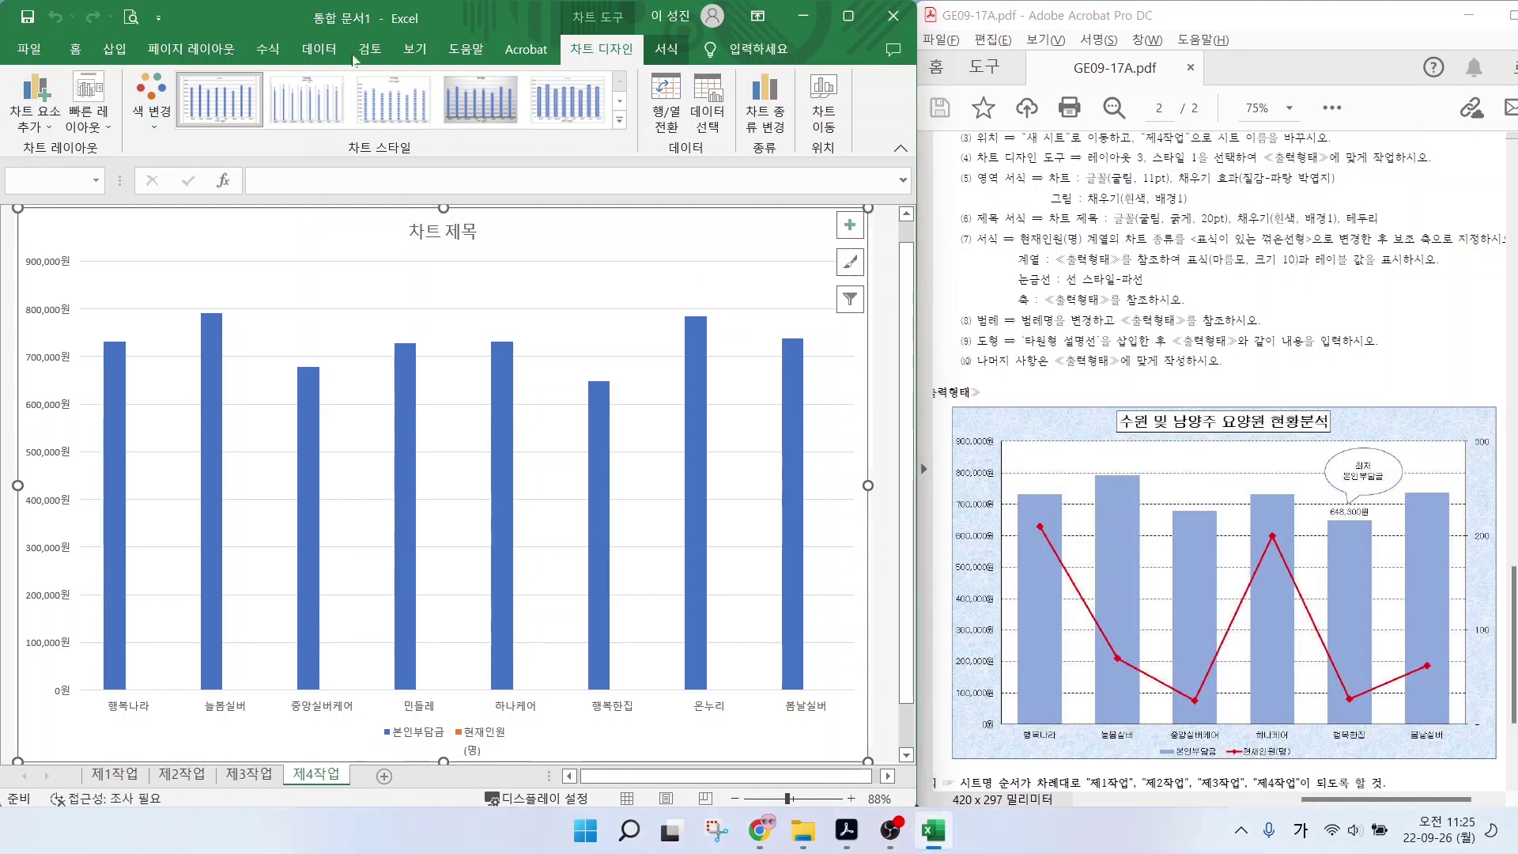
left_click(88, 111)
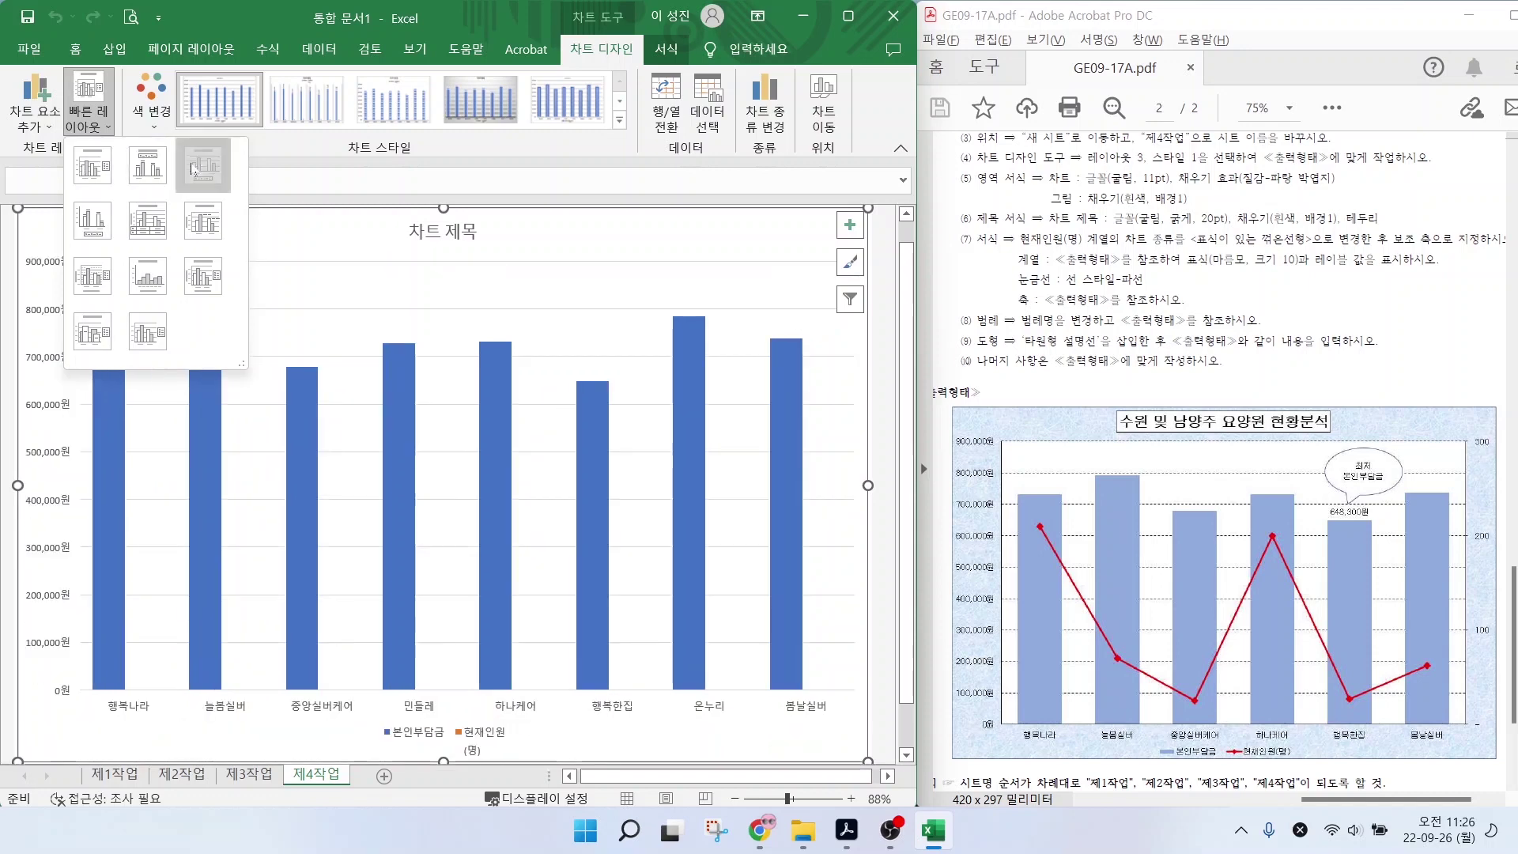
left_click(203, 164)
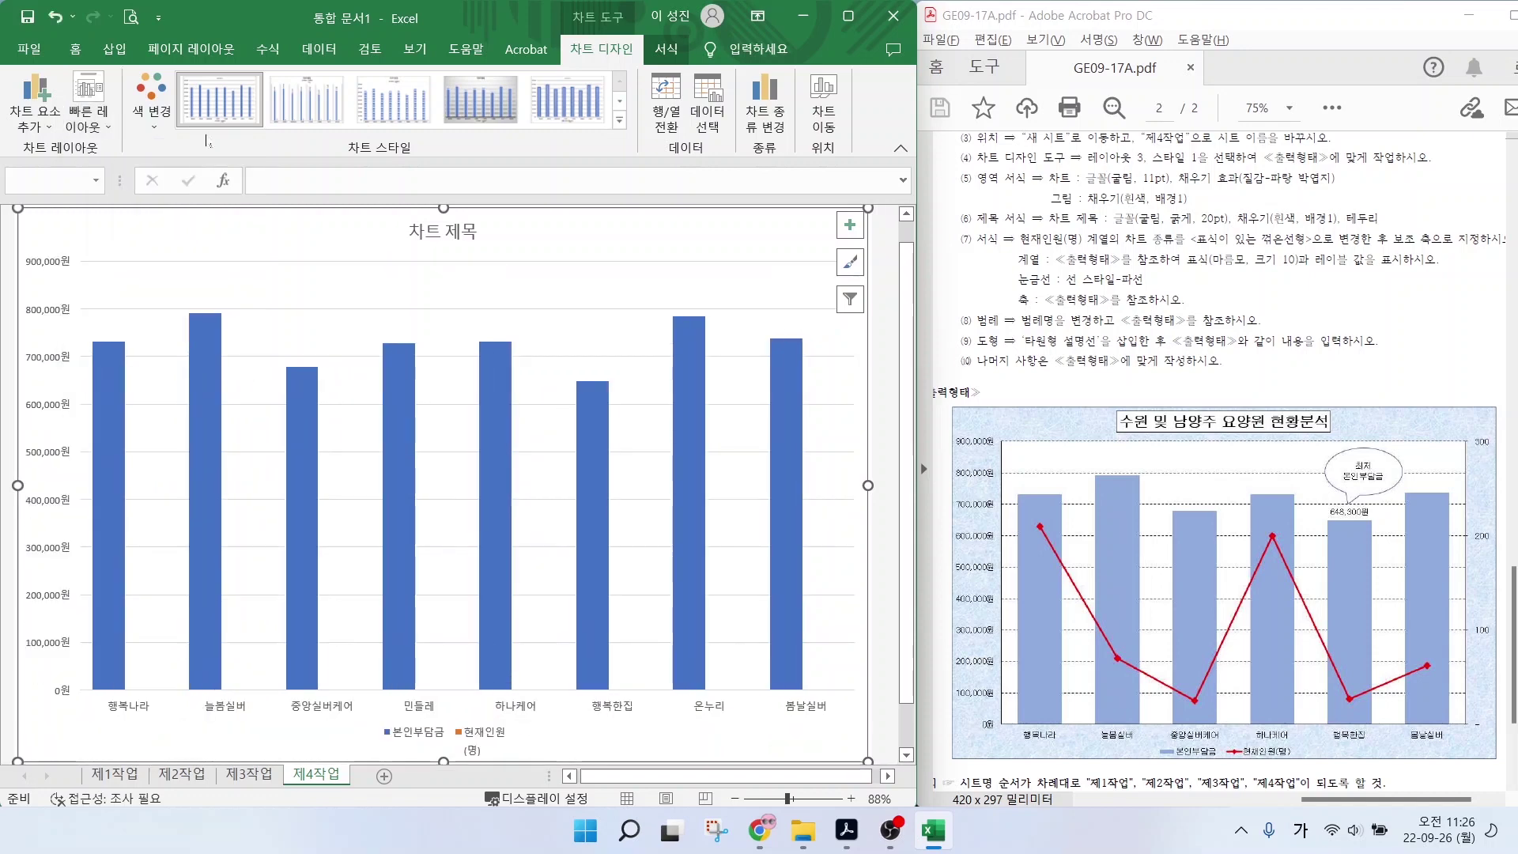
left_click(217, 99)
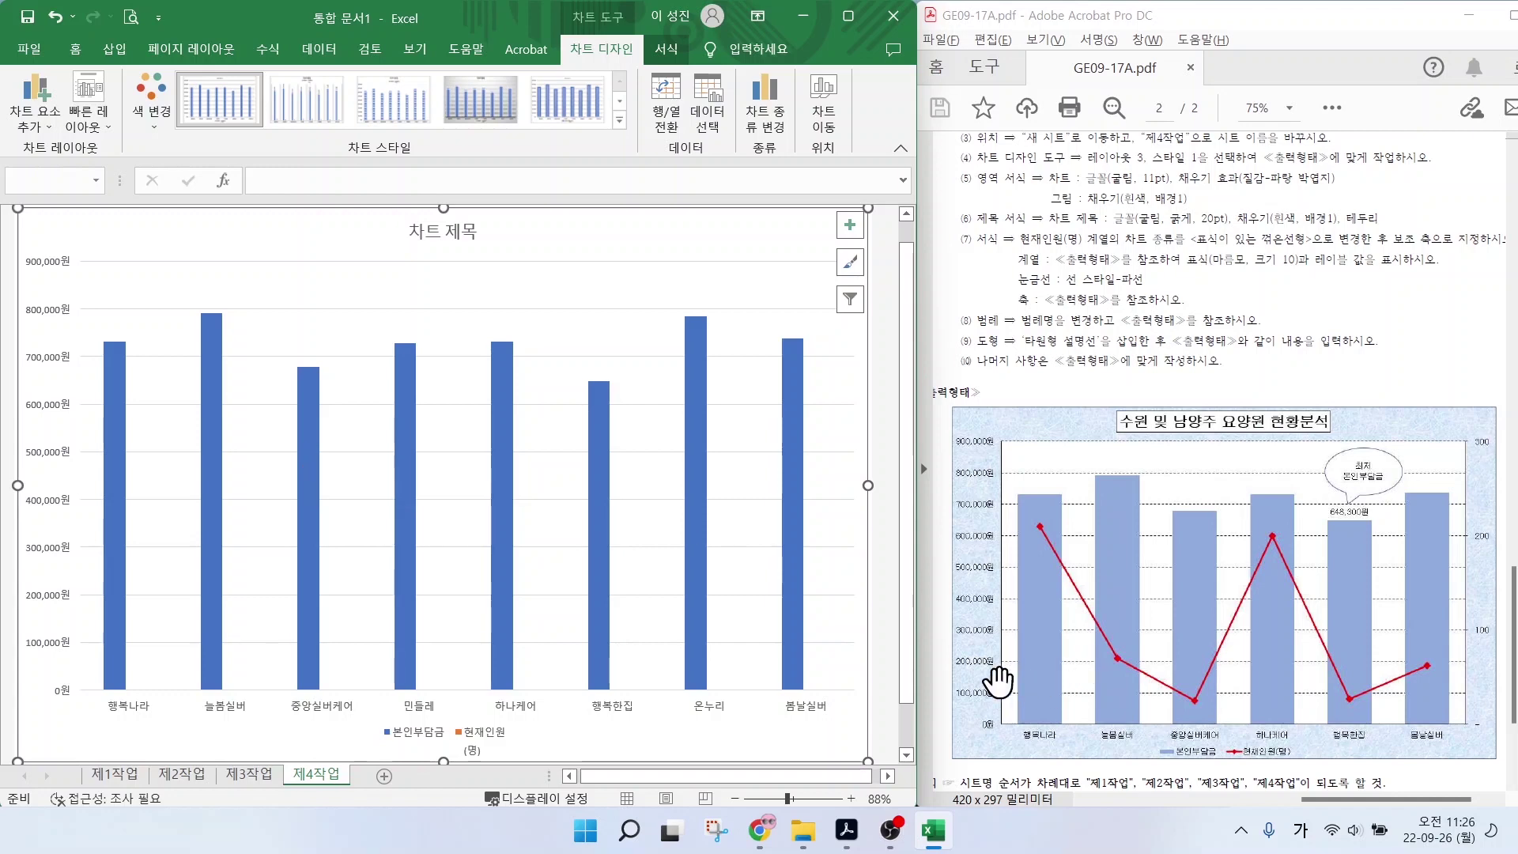
left_click_drag(133, 658, 80, 711)
left_click_drag(211, 655, 173, 711)
left_click_drag(290, 659, 242, 710)
left_click_drag(388, 659, 352, 703)
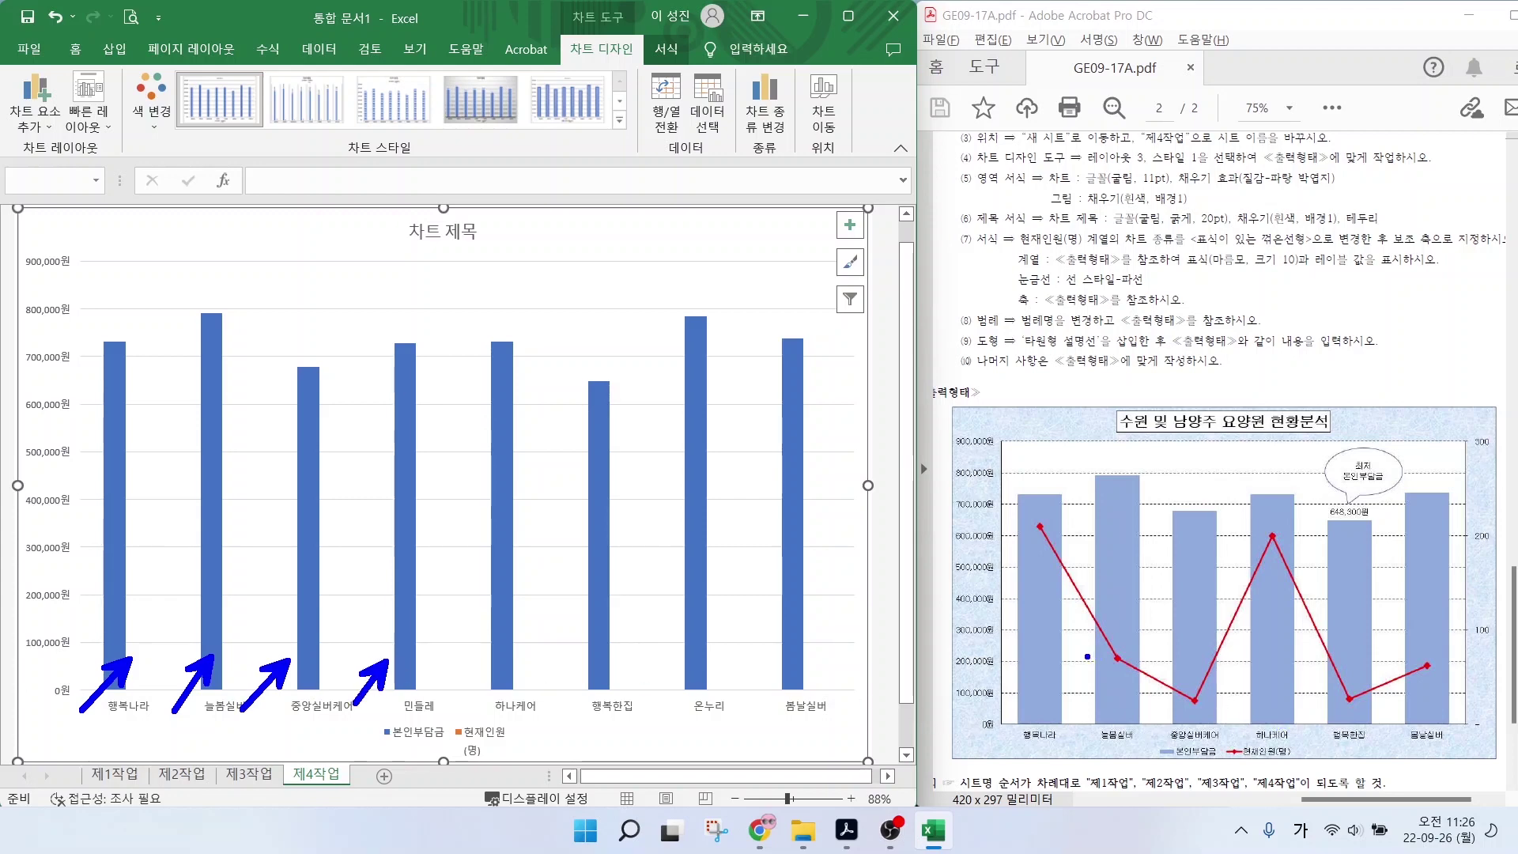
left_click_drag(1049, 670, 1019, 703)
left_click_drag(1098, 673, 1063, 717)
left_click_drag(1187, 673, 1158, 714)
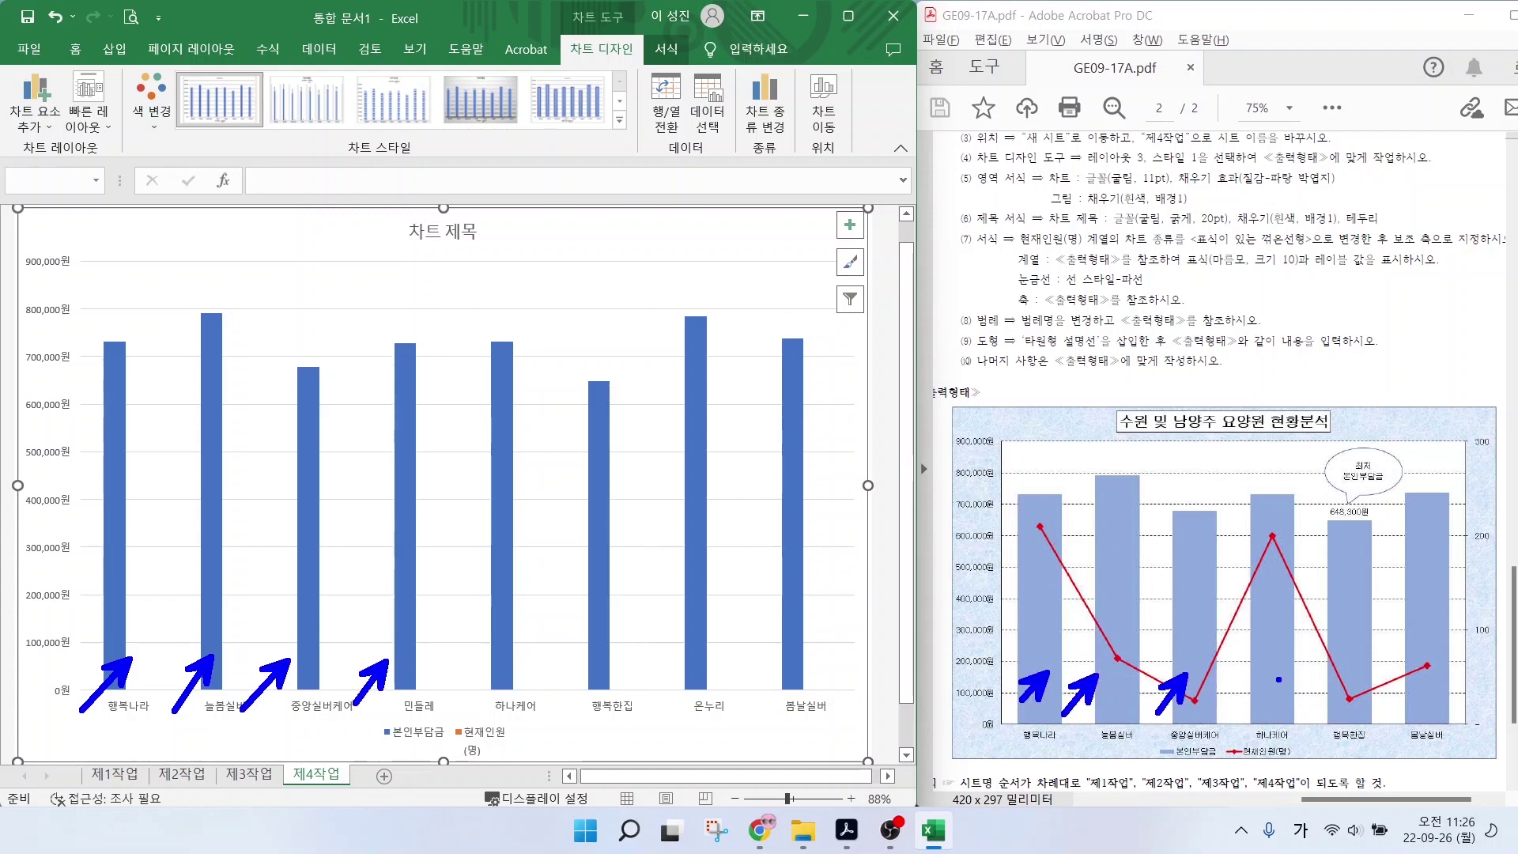
key("Escape")
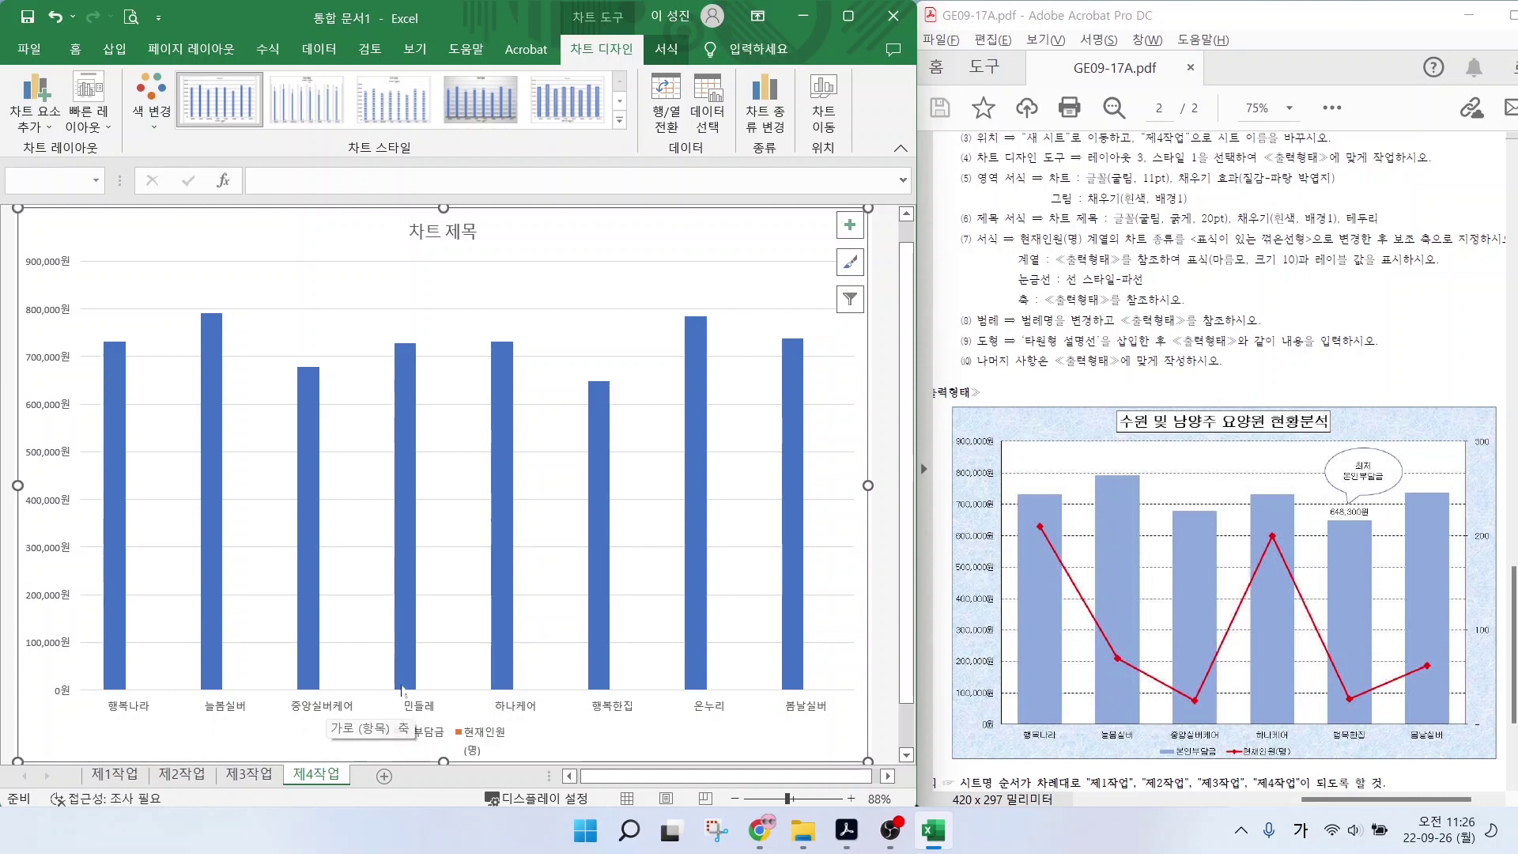
left_click_drag(433, 635, 393, 720)
left_click_drag(388, 651, 433, 721)
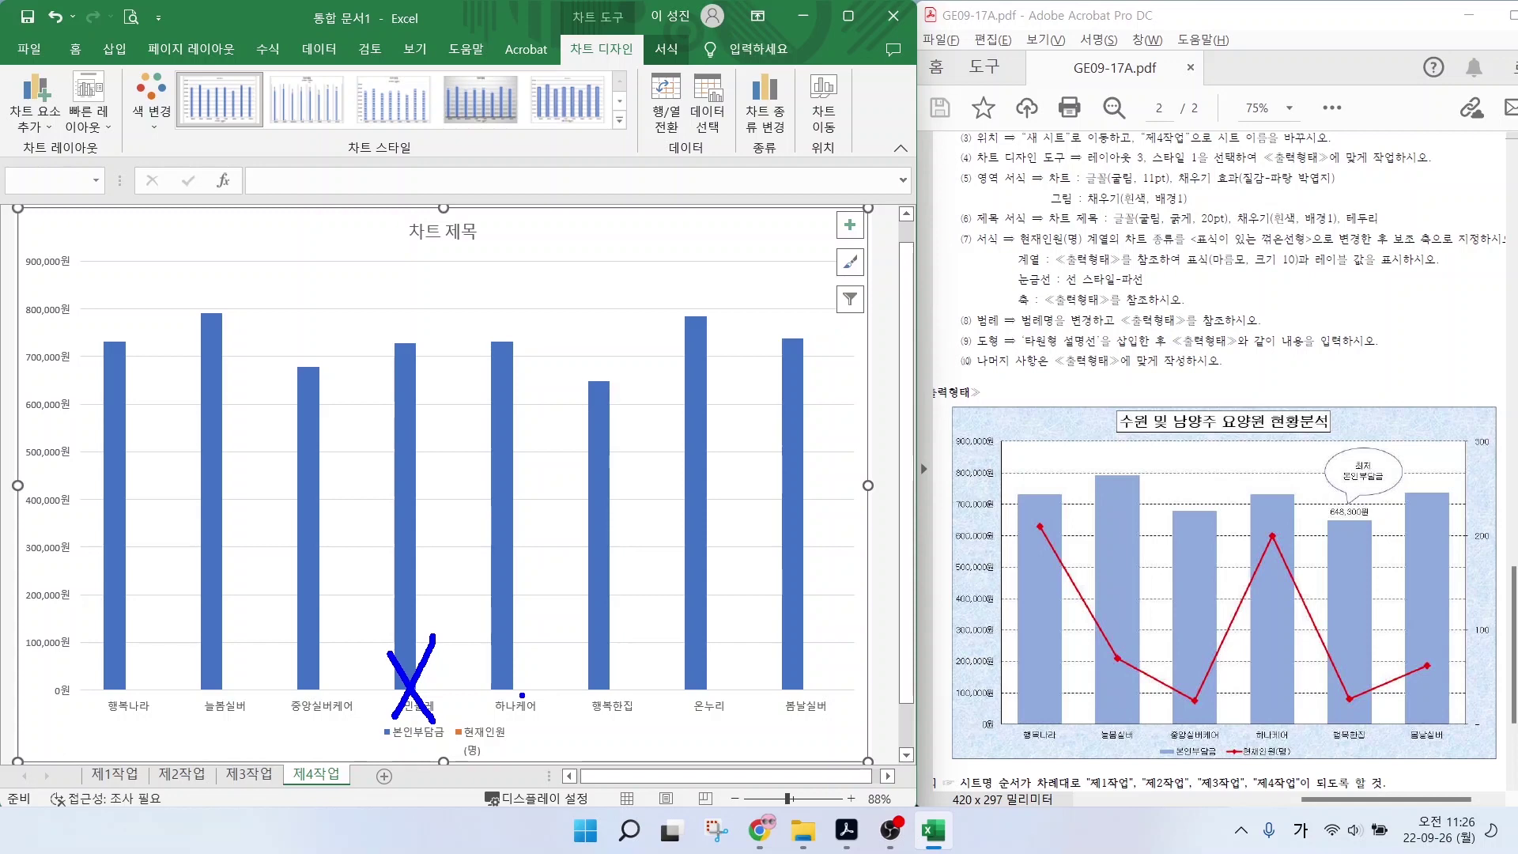
left_click_drag(729, 640, 679, 701)
left_click_drag(681, 649, 715, 696)
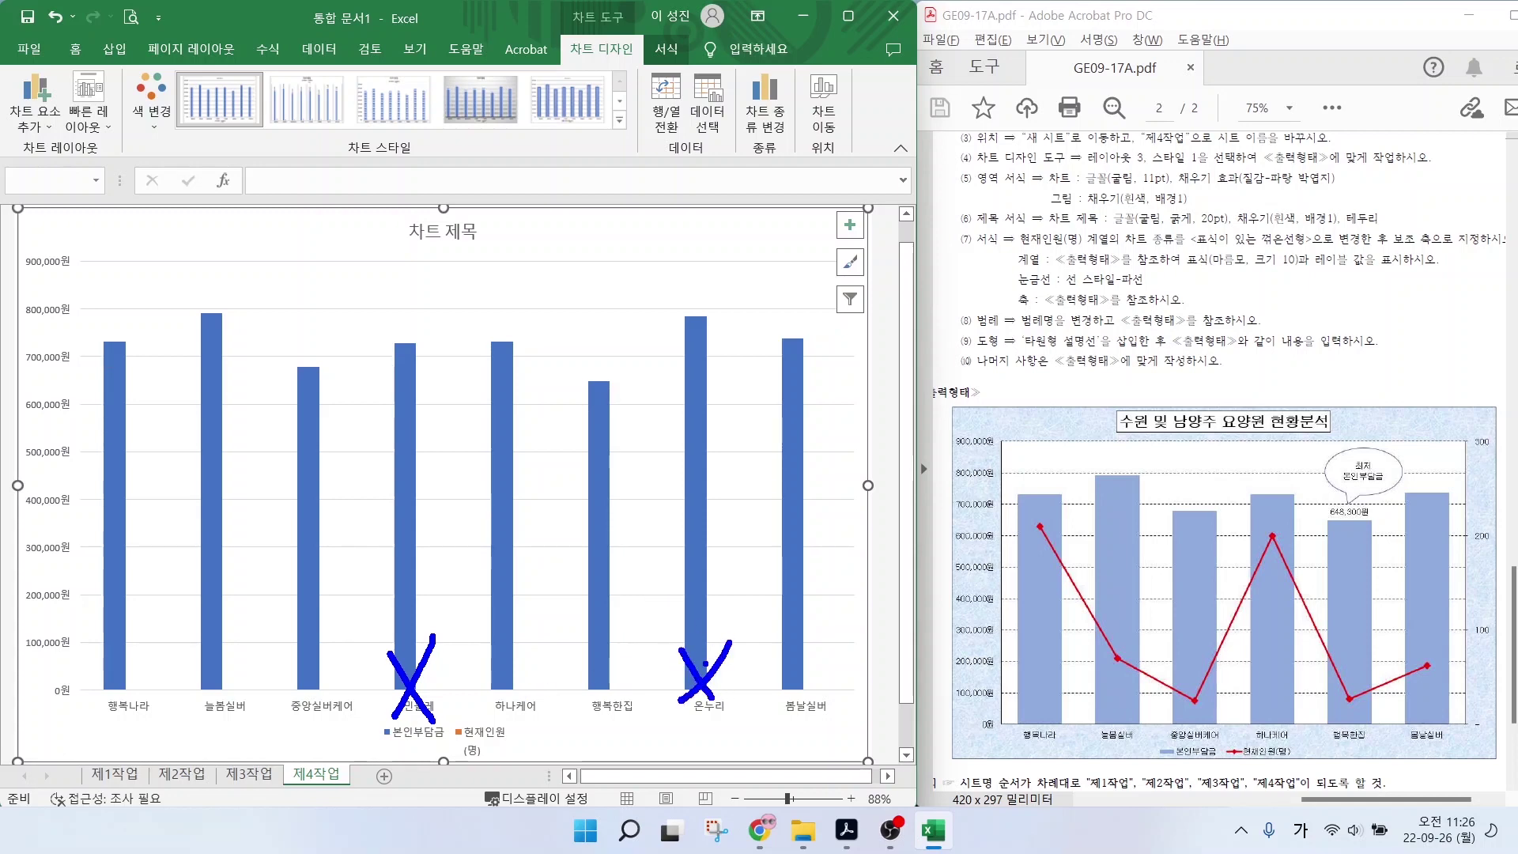
key("Escape")
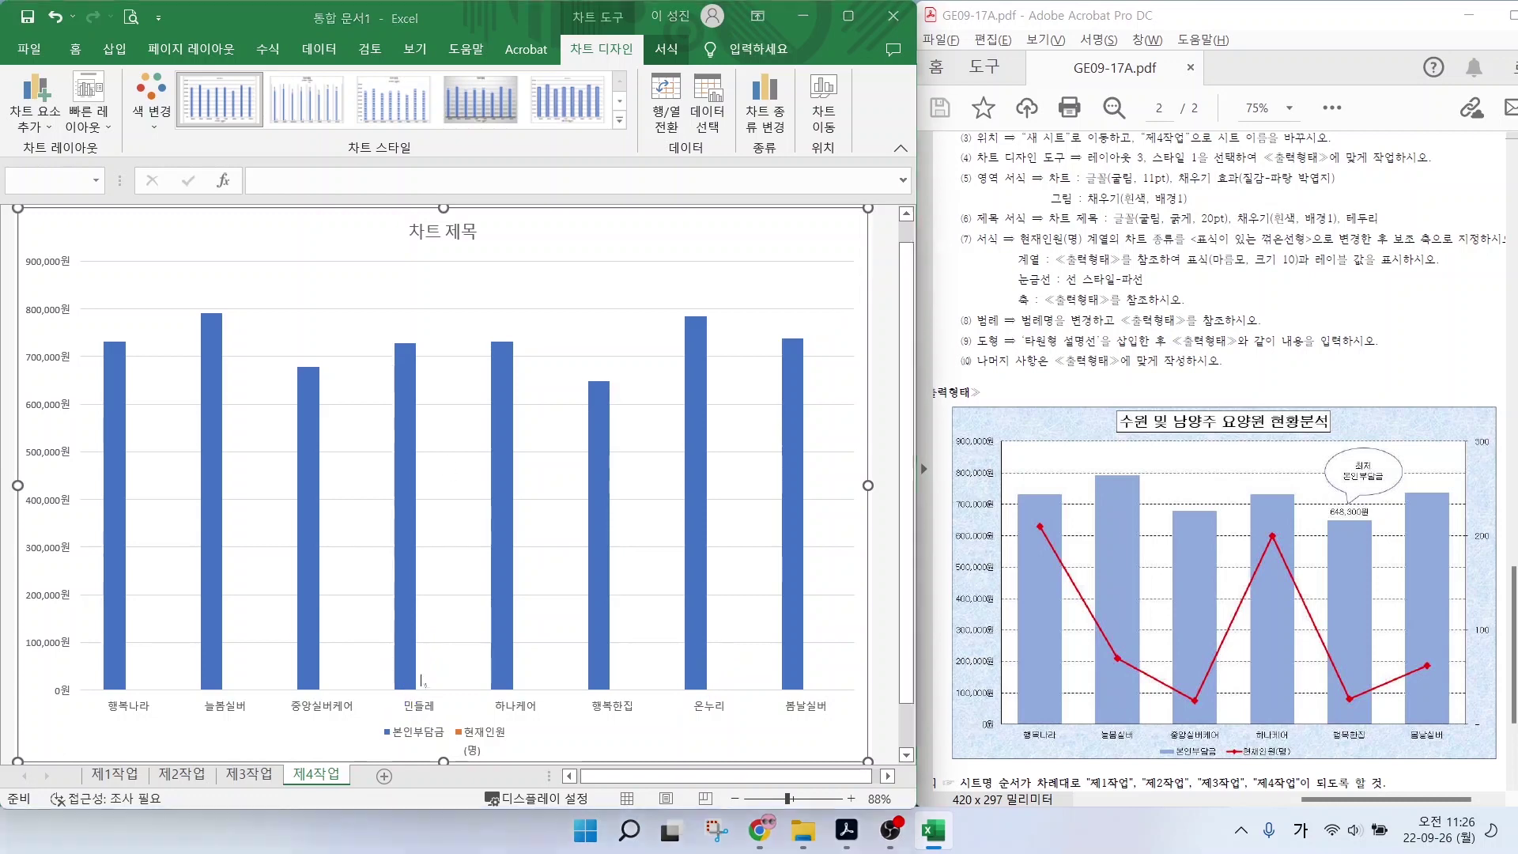
Exclude the 민들레 and 온누리 categories from the chart's source data.
left_click(707, 113)
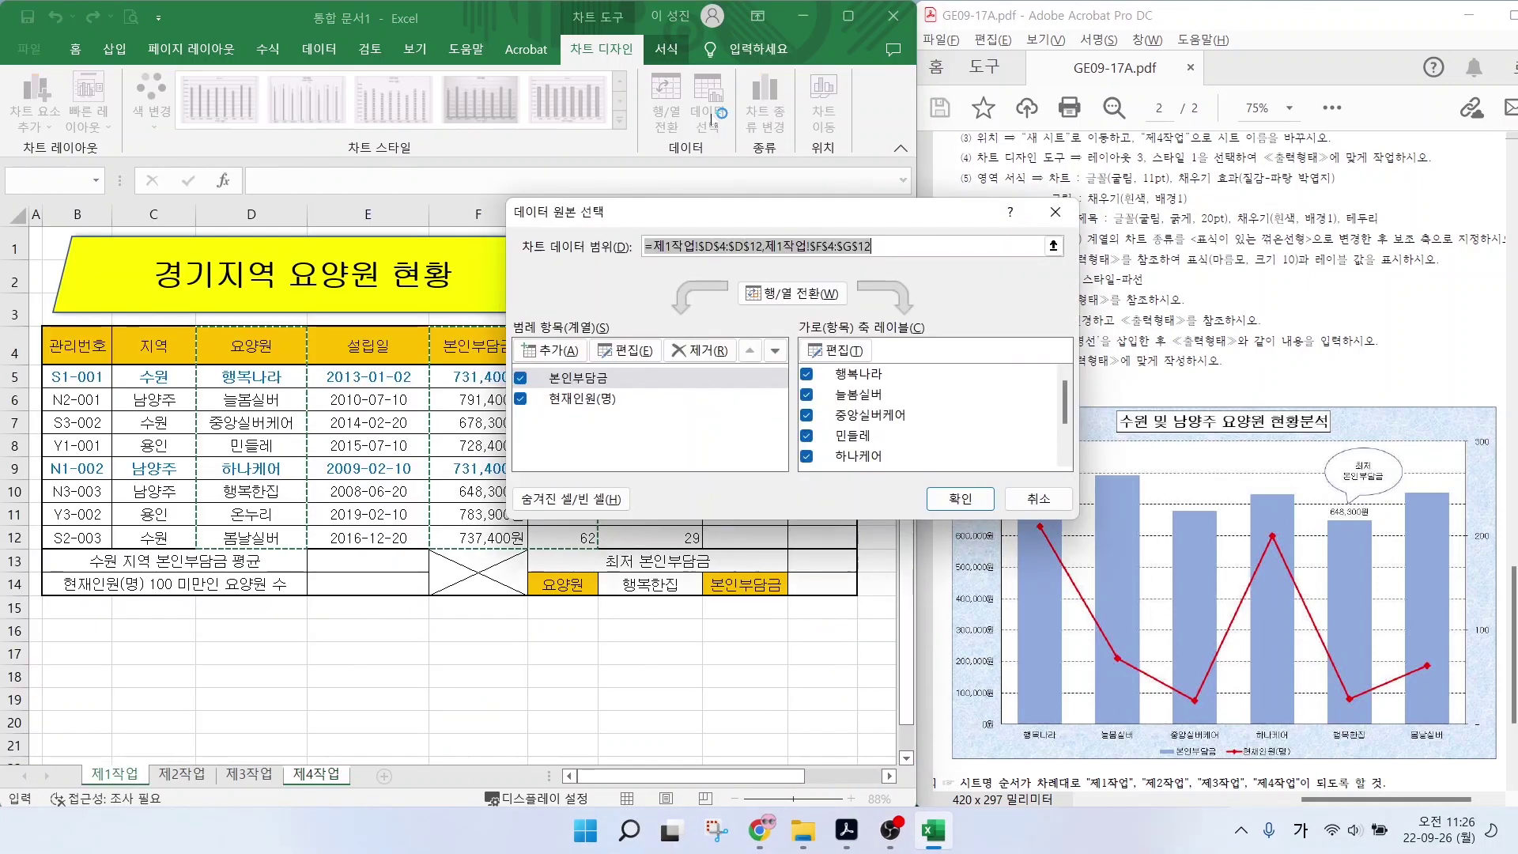
left_click(821, 437)
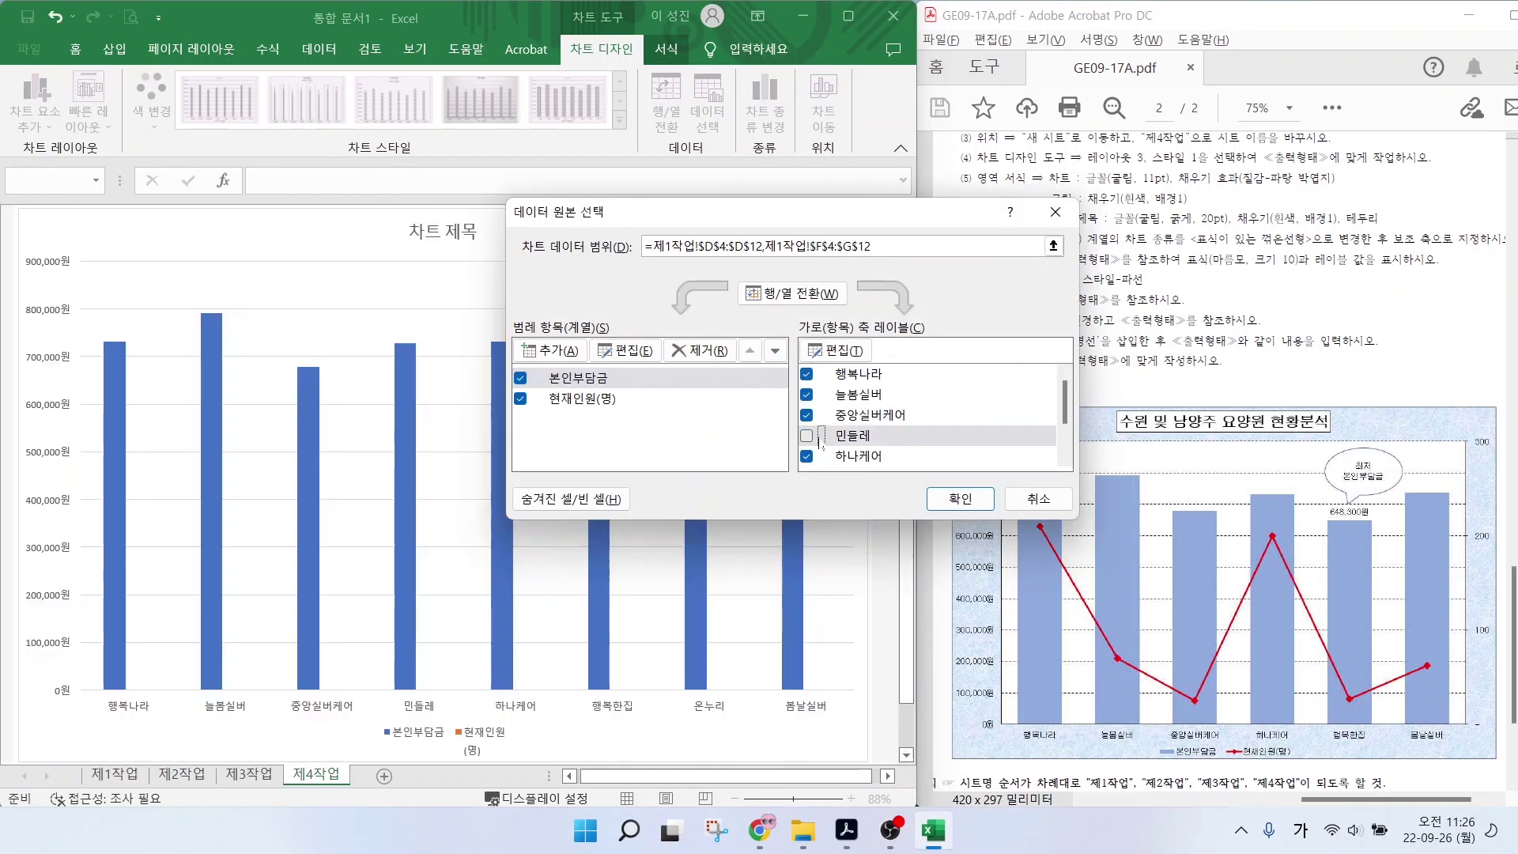
scroll(870, 438, "down", 1)
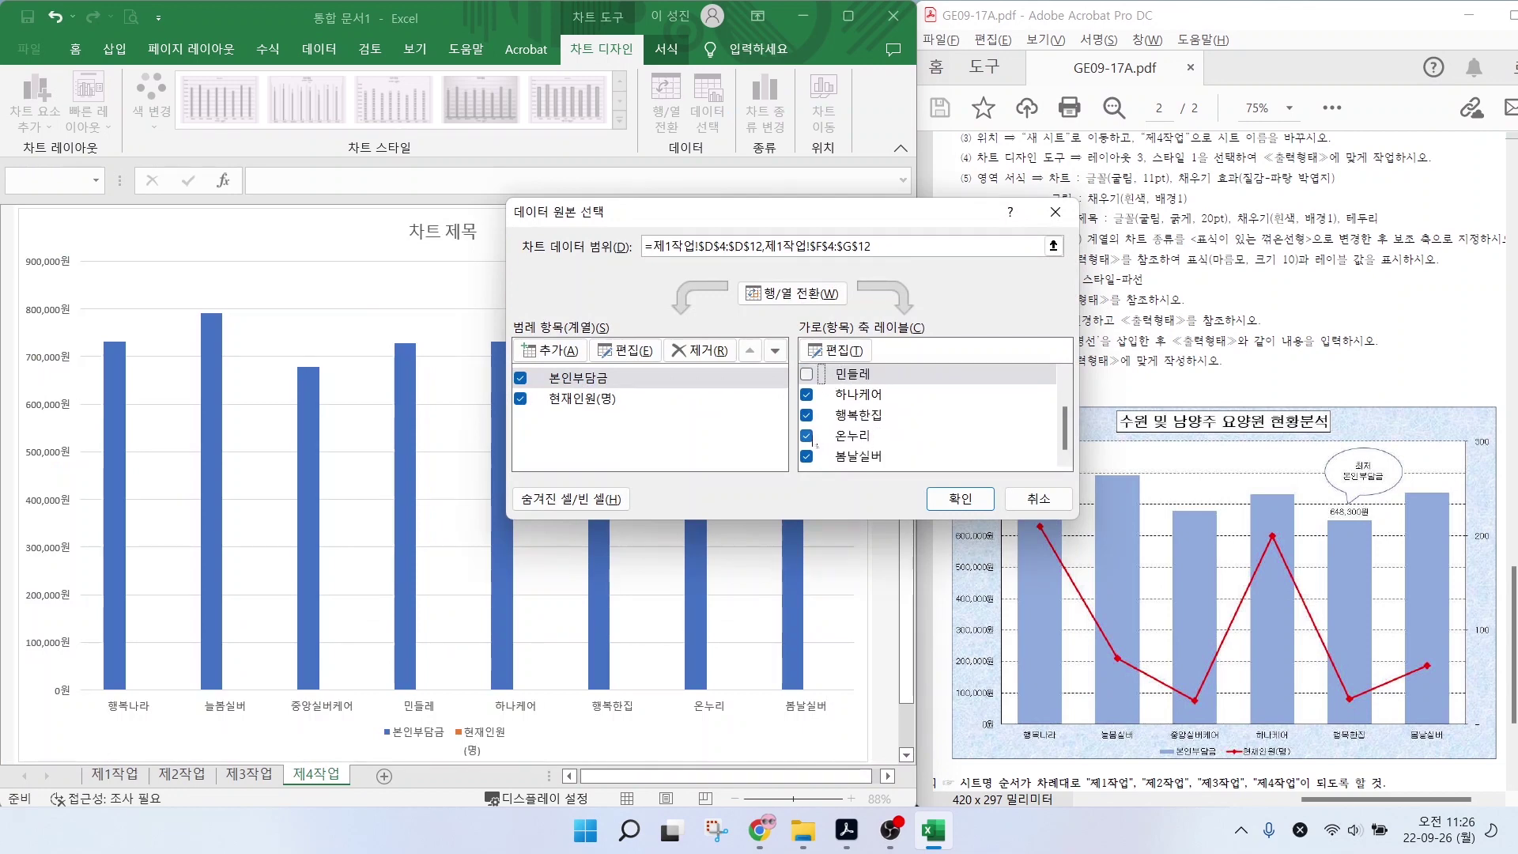
left_click(810, 437)
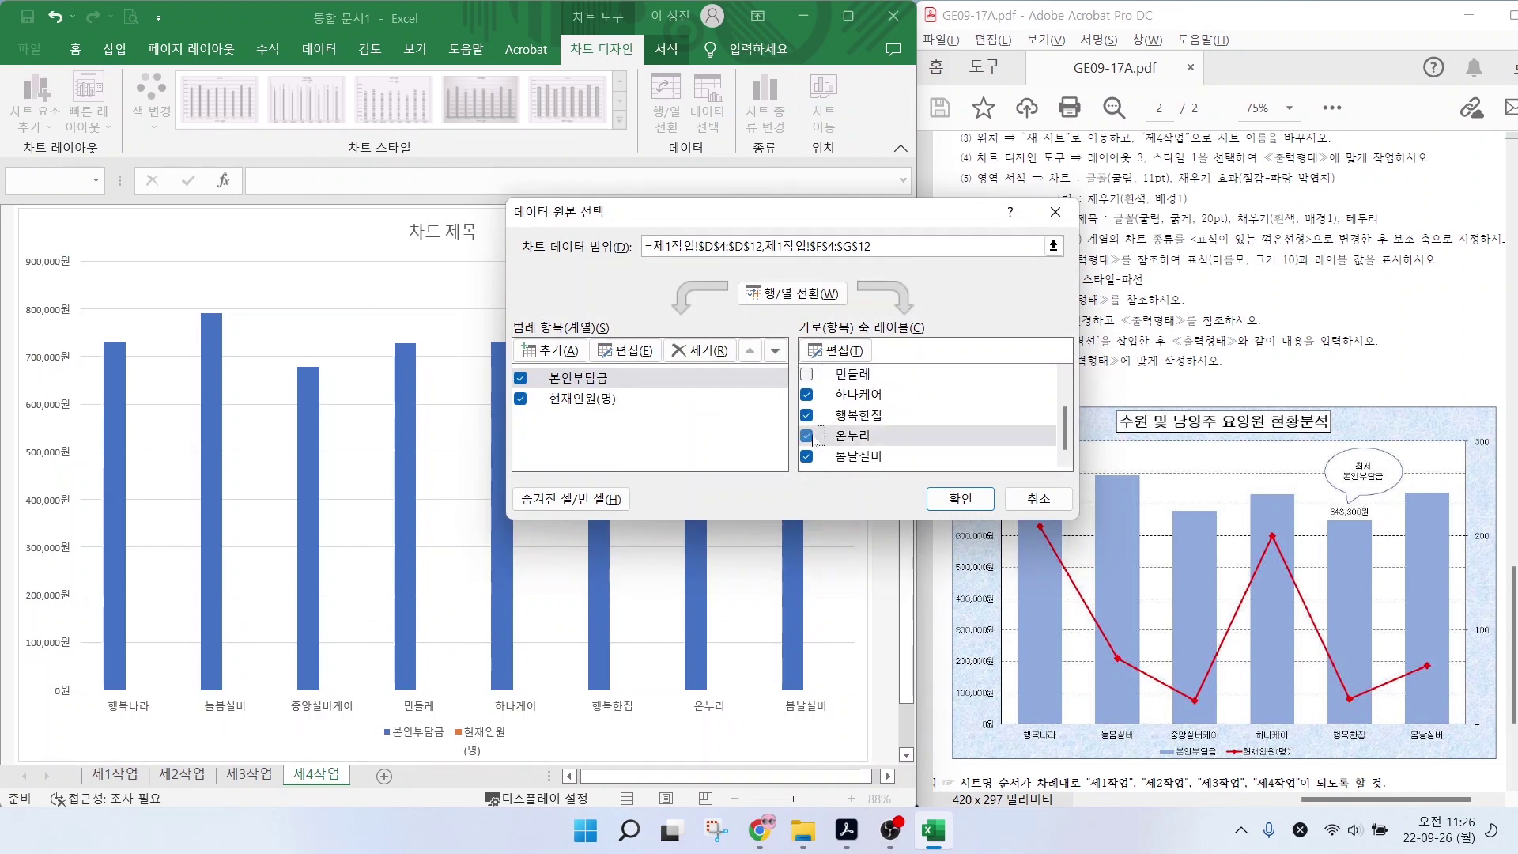
left_click(960, 499)
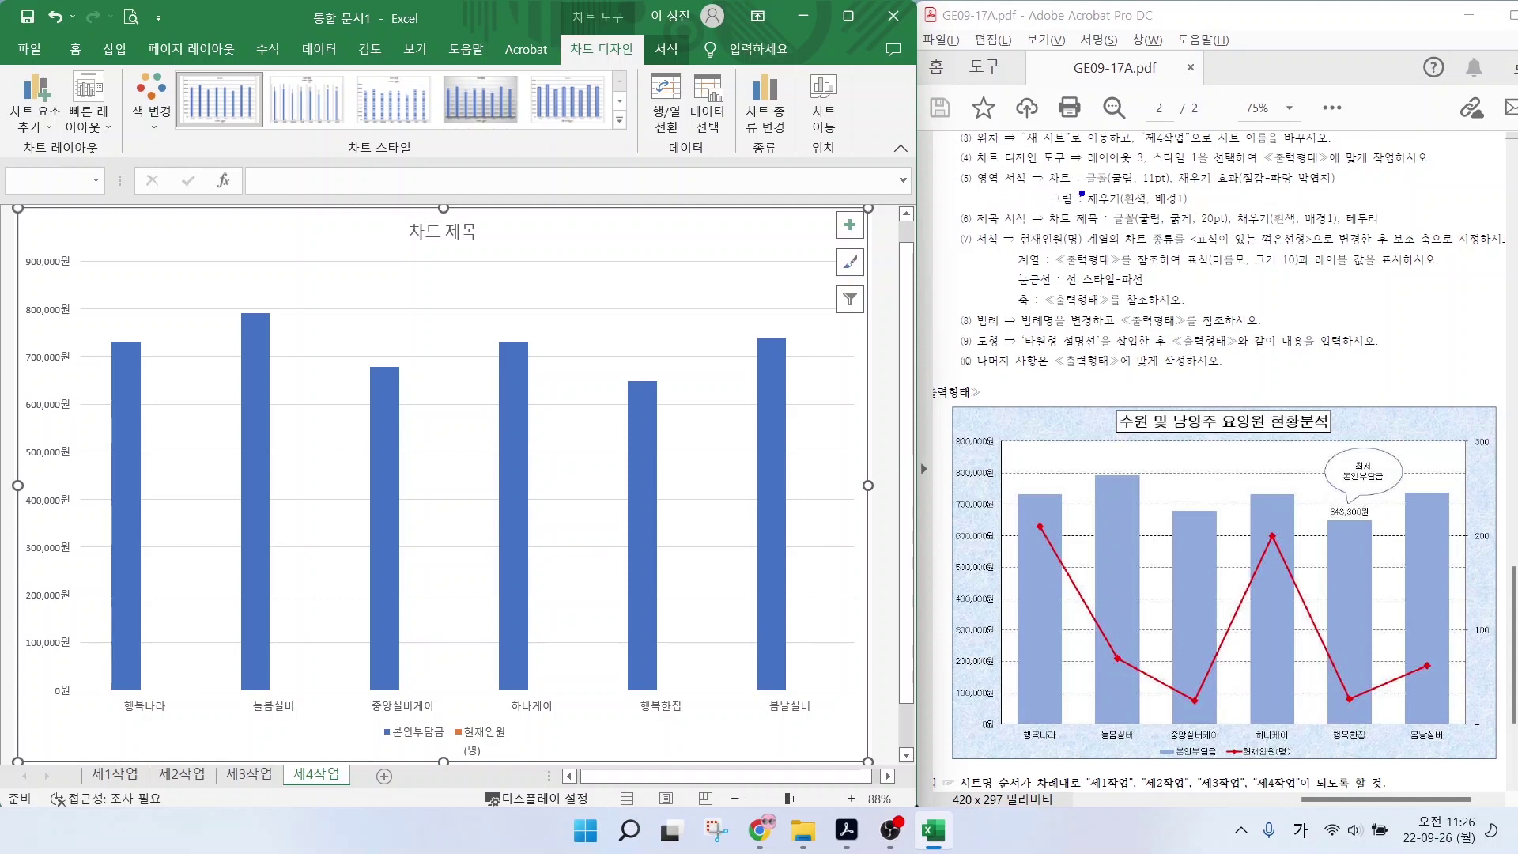
left_click_drag(1094, 188, 1226, 187)
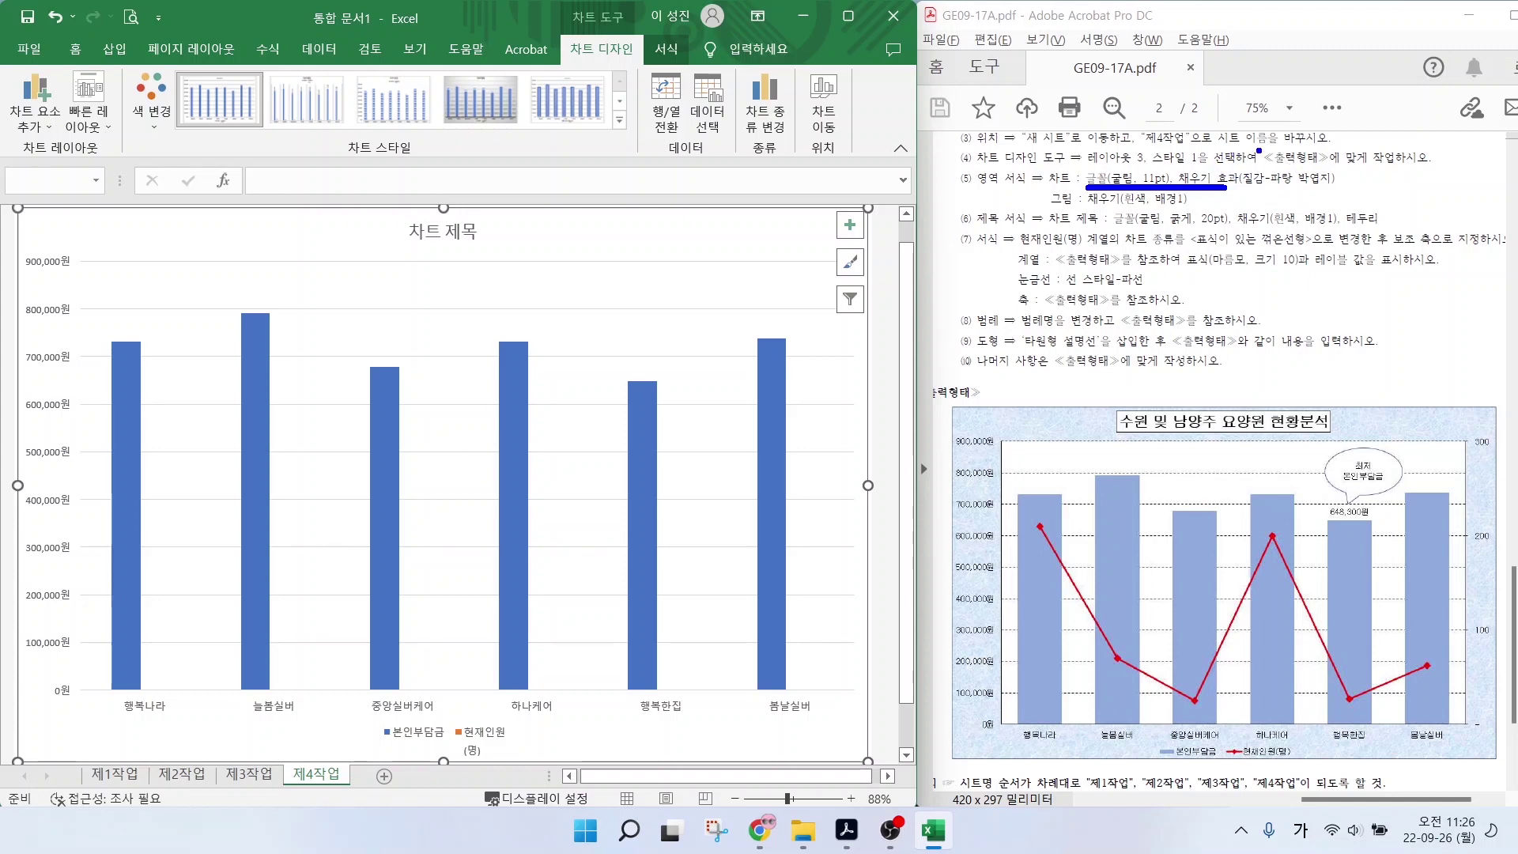
key("Escape")
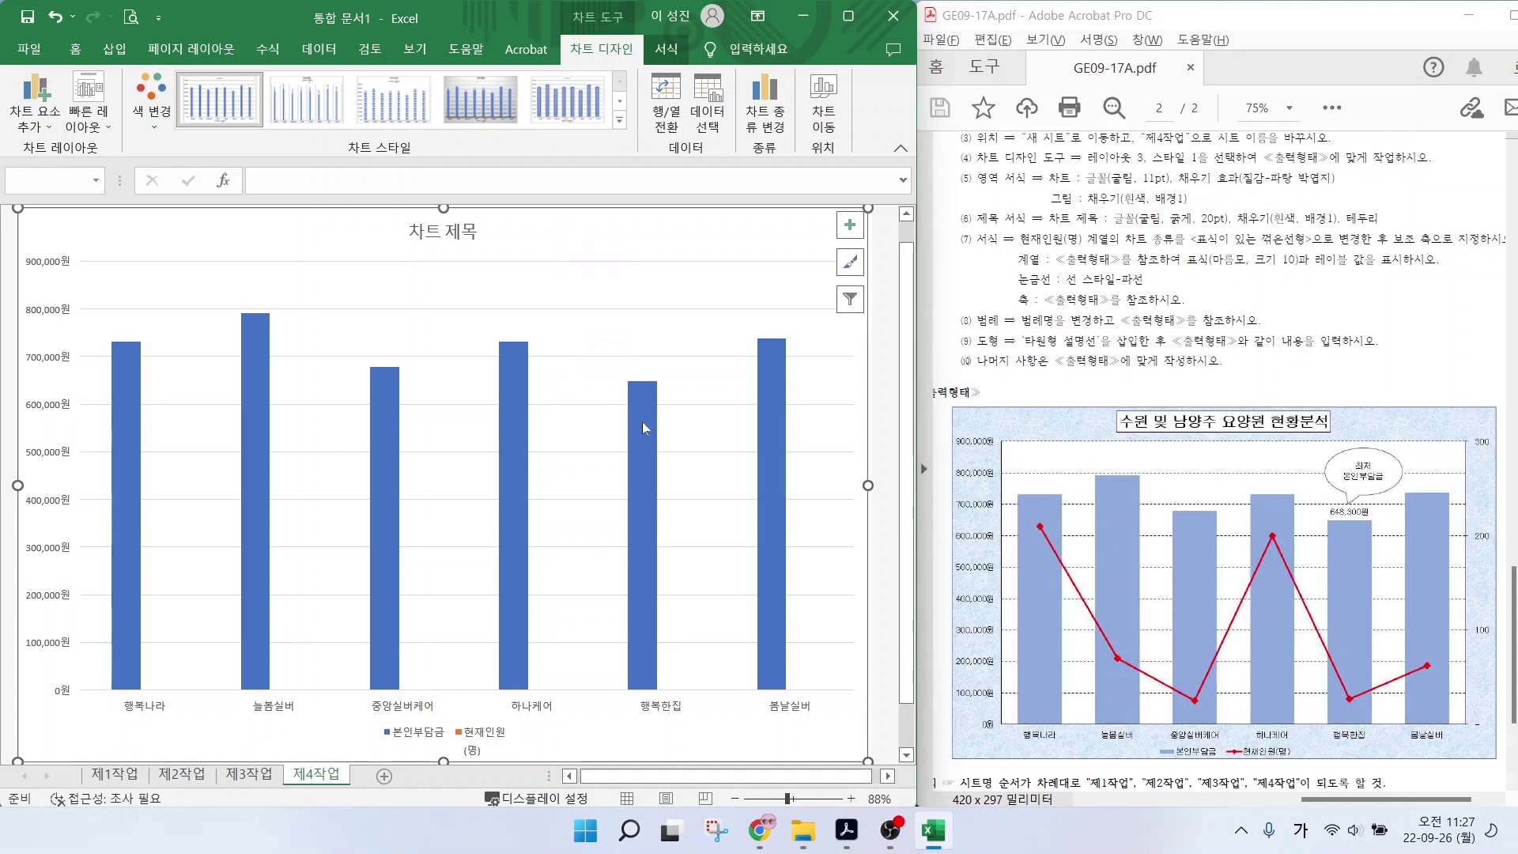
Set the font of the whole chart area to 굴림, 11 pt.
mouse_move(644, 427)
left_click(75, 48)
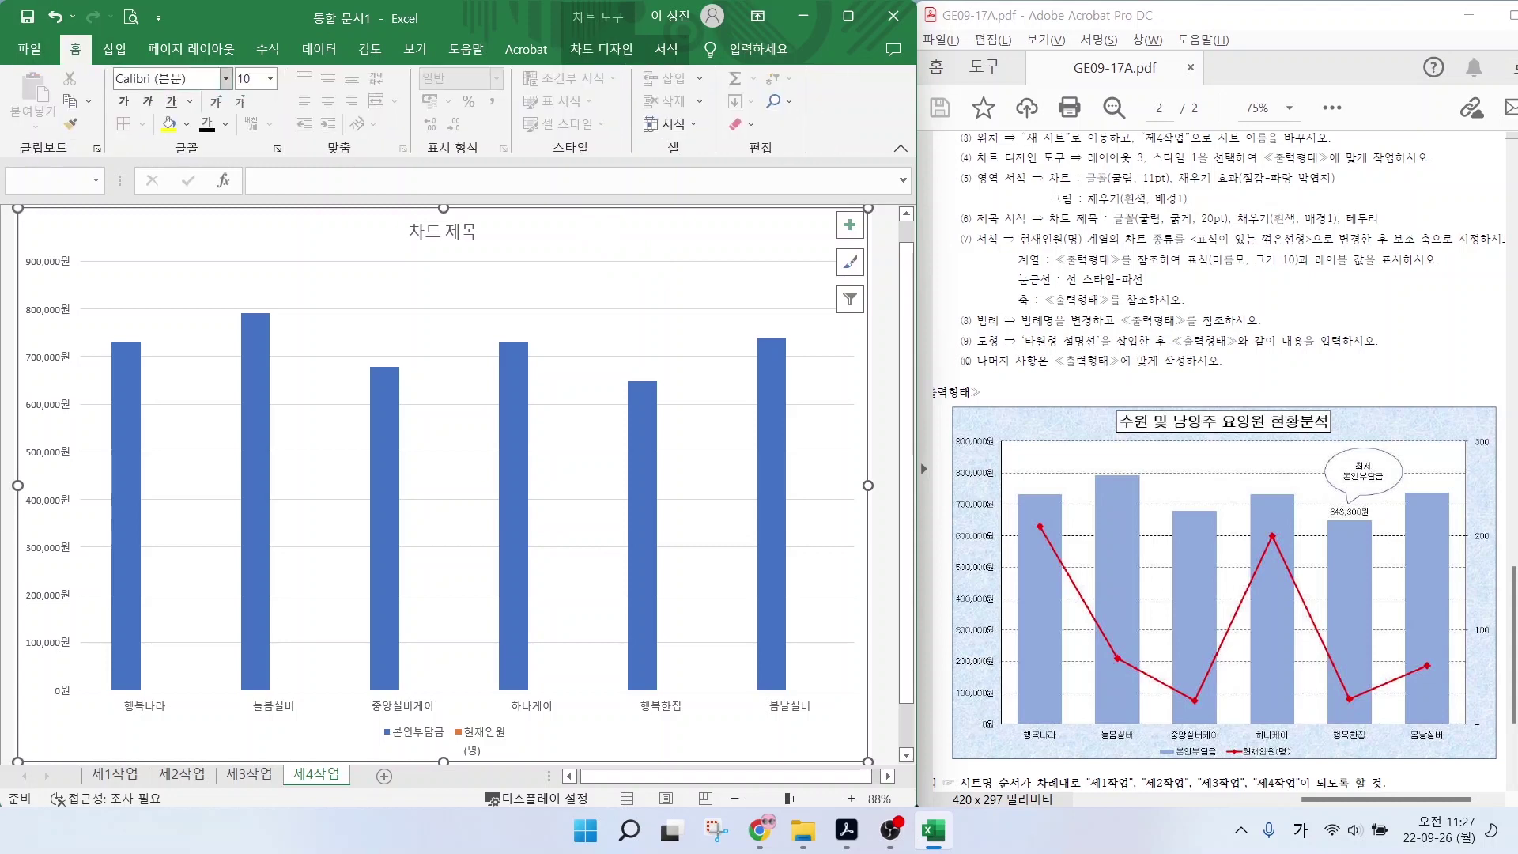
left_click(220, 79)
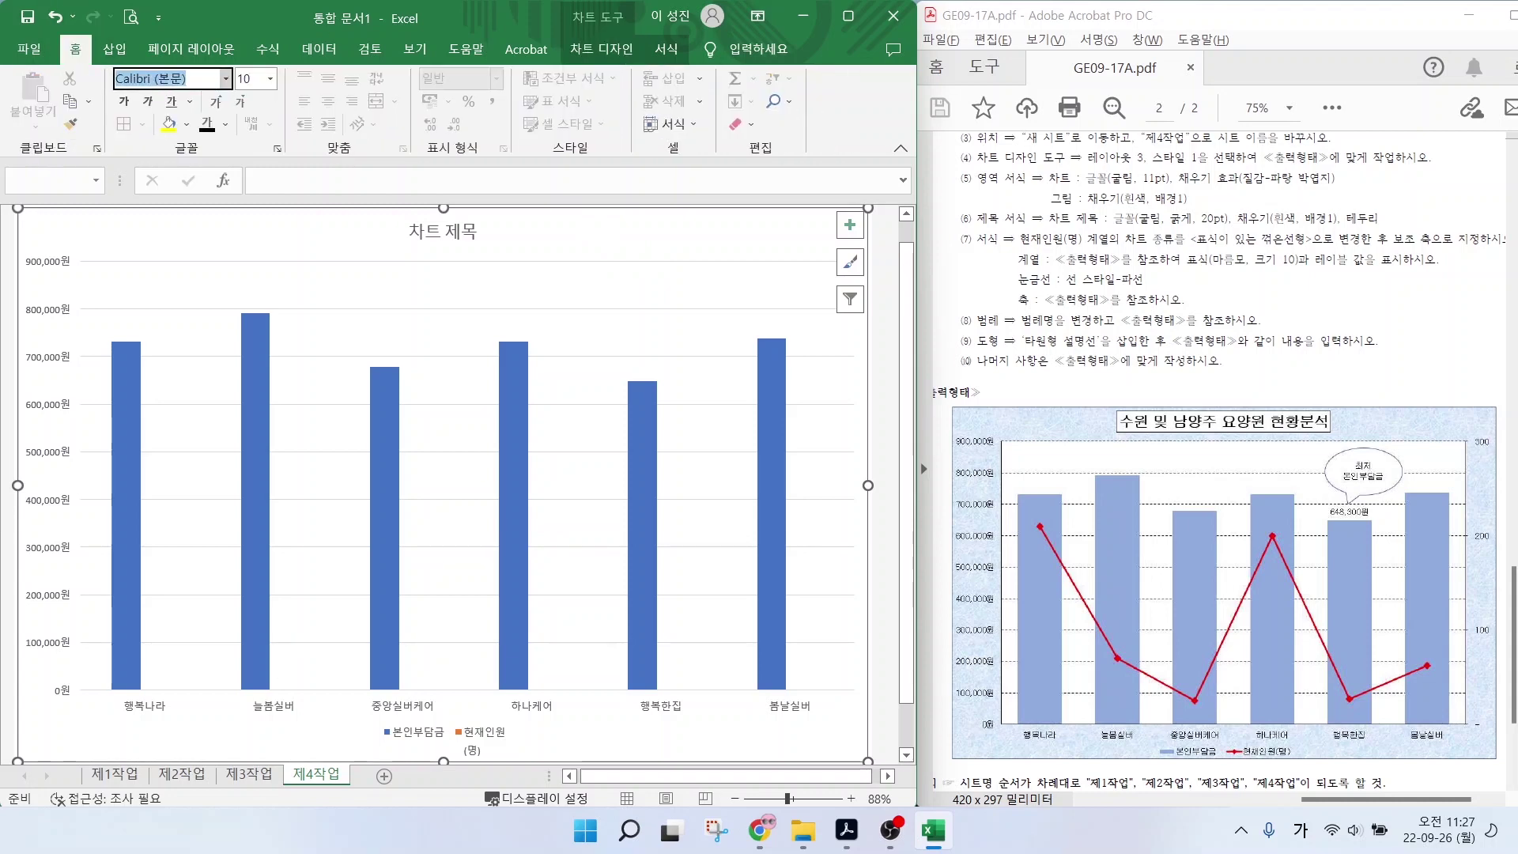
type("ㄱ")
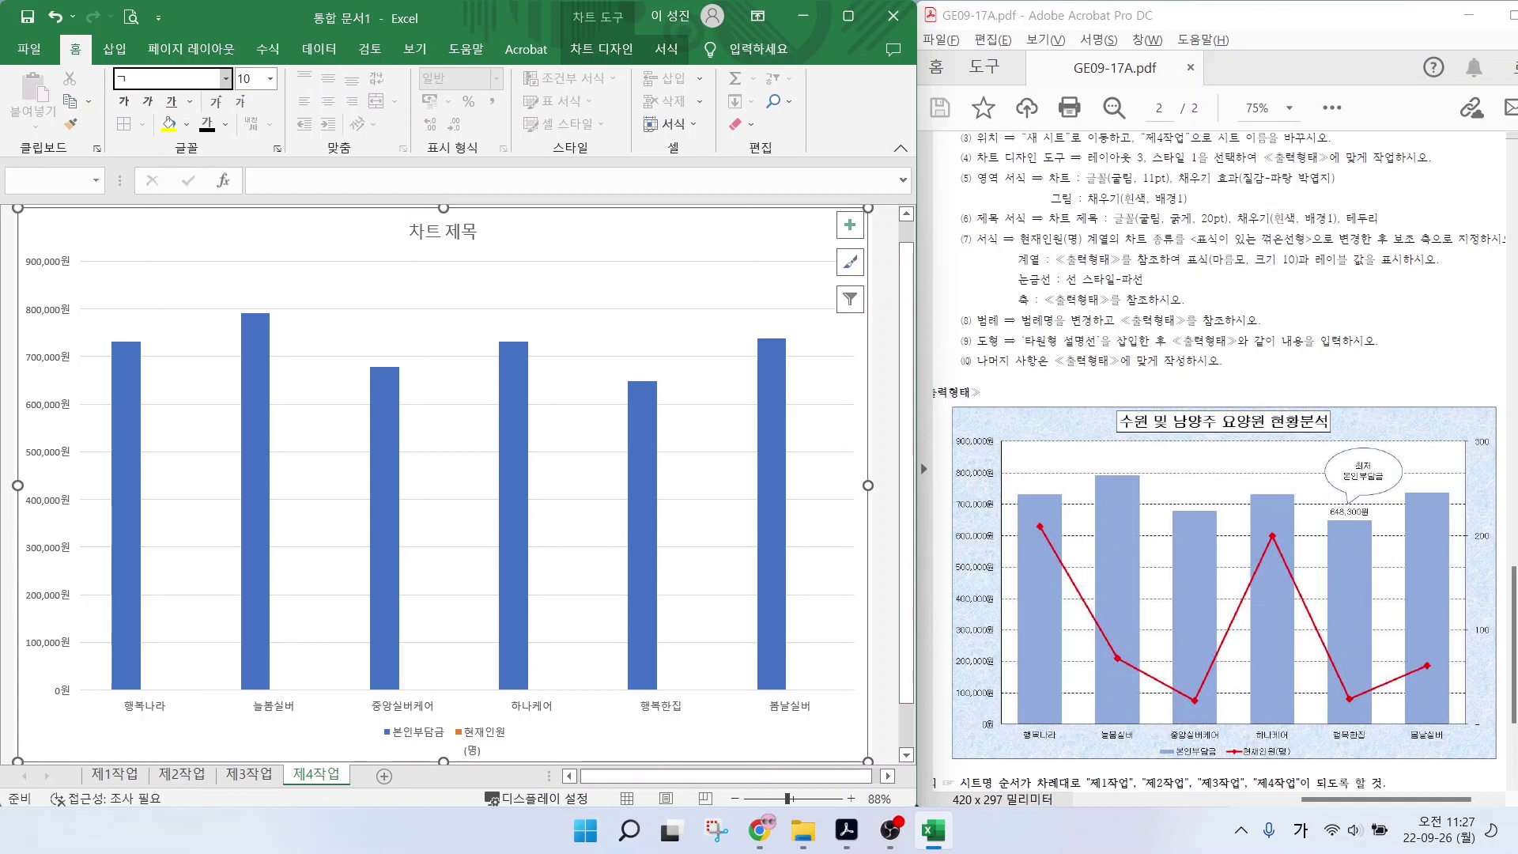
type("굴림")
key("Return")
left_click(251, 78)
type("11")
key("Return")
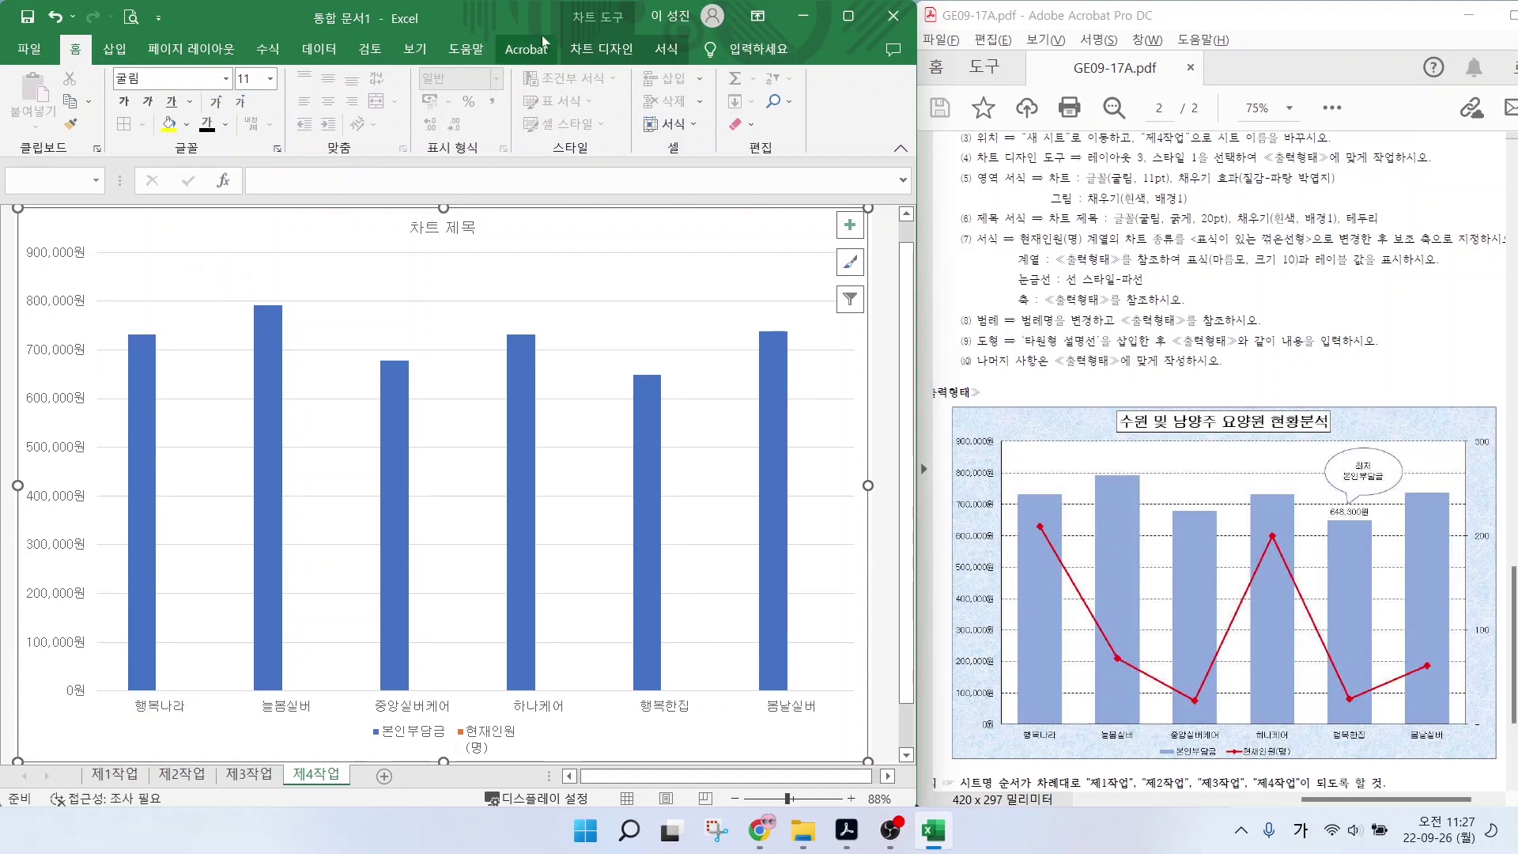
Fill the chart area with the 파랑 박엽지 (blue tissue paper) texture.
left_click(588, 49)
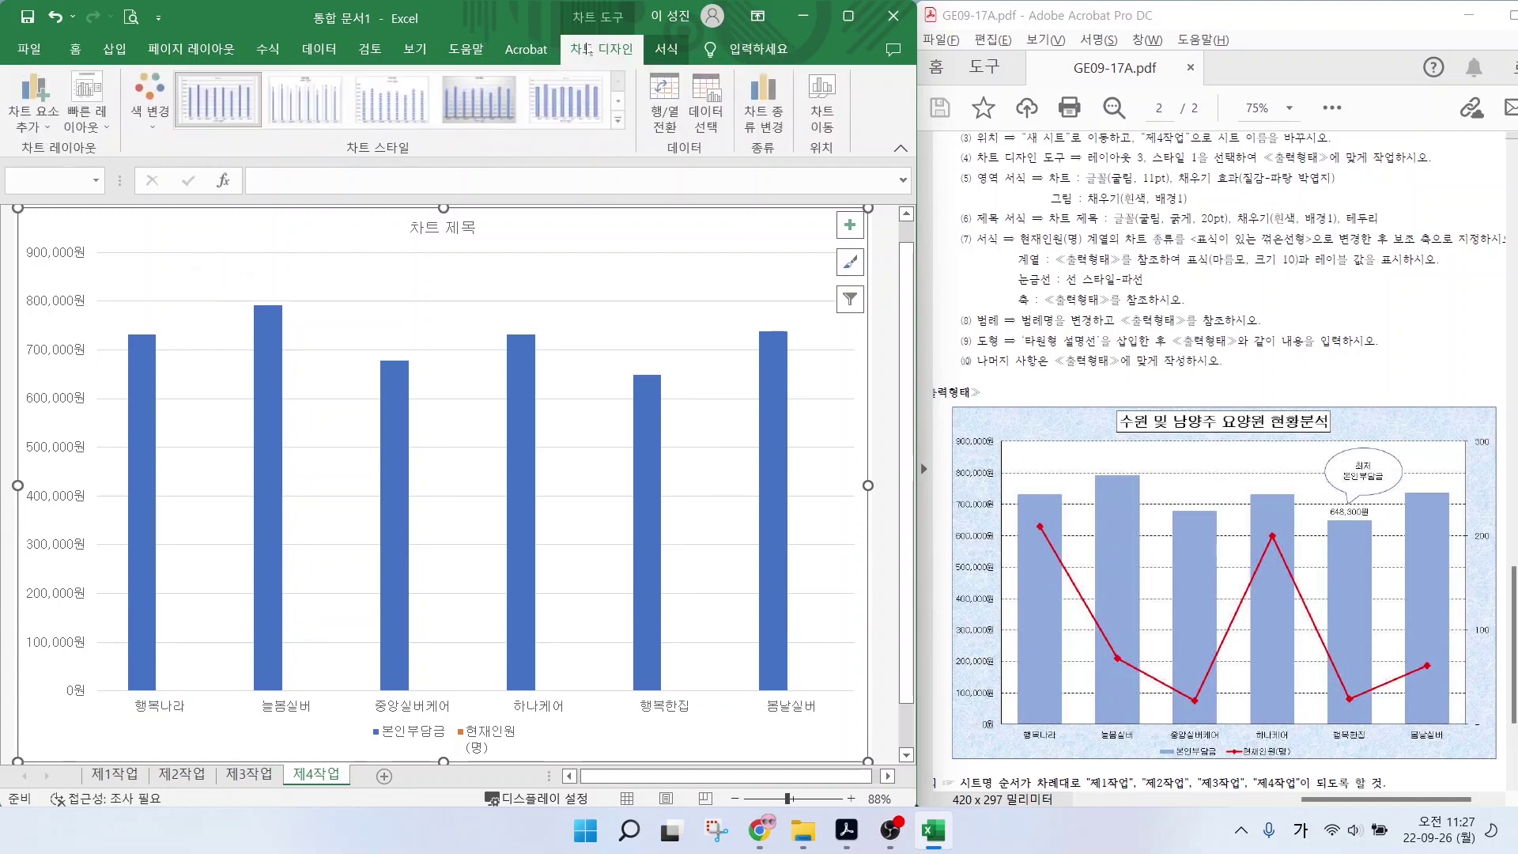
left_click(665, 49)
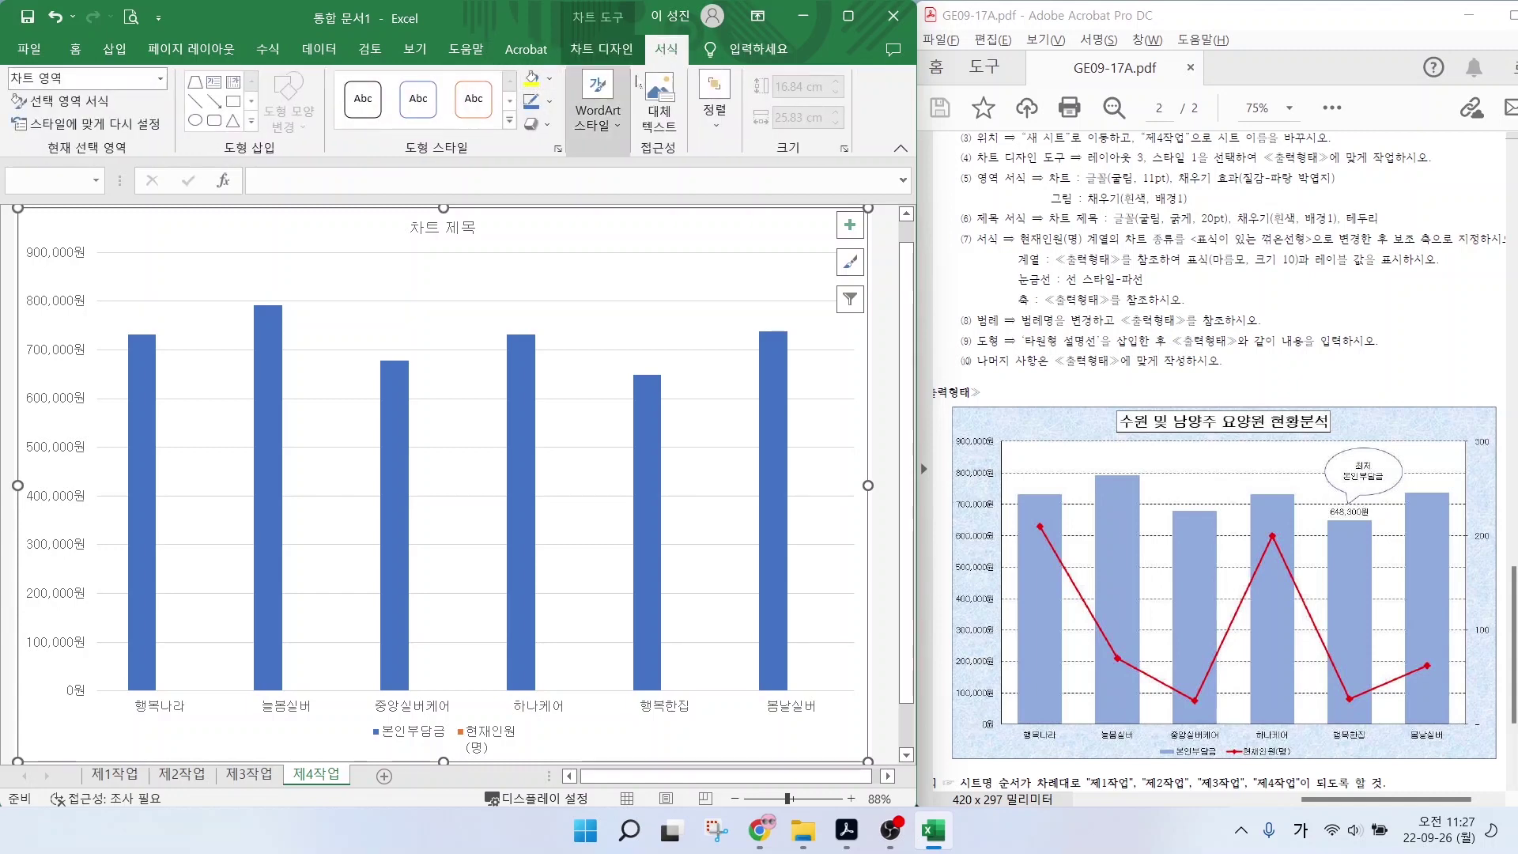
left_click(550, 81)
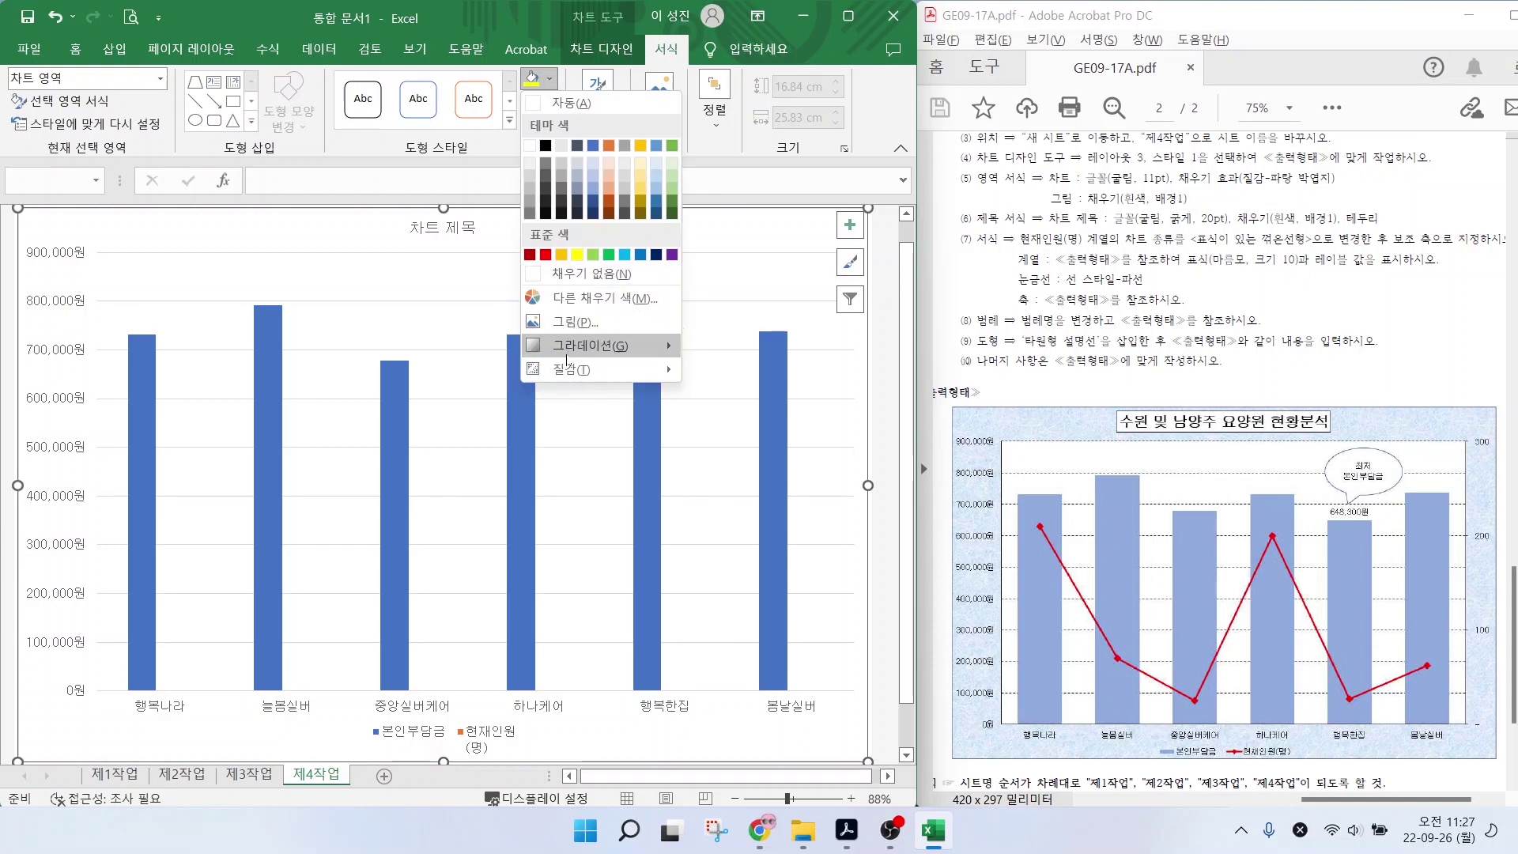
mouse_move(565, 369)
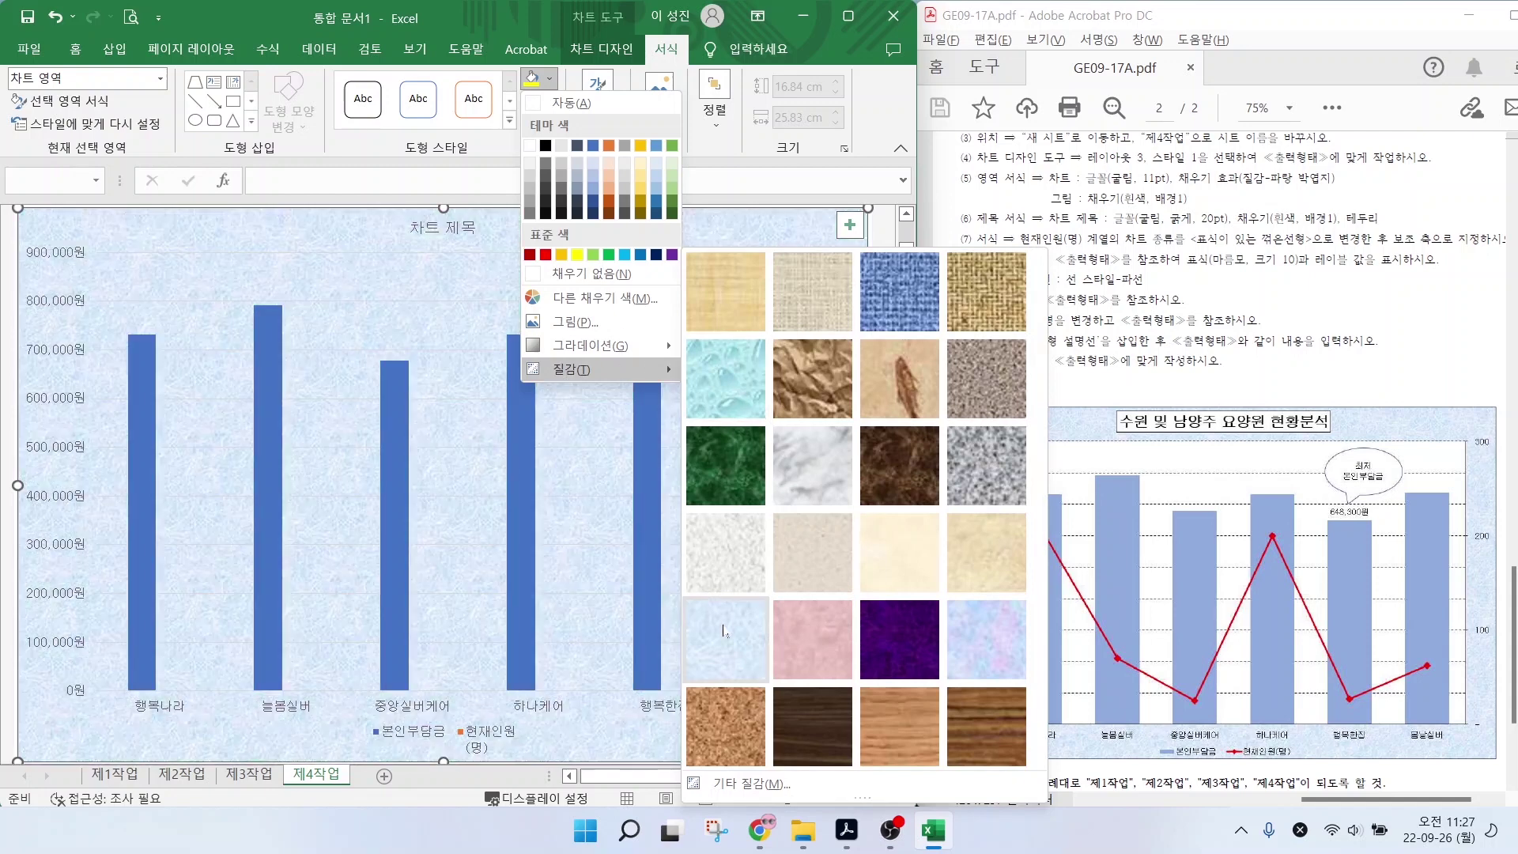
left_click(726, 617)
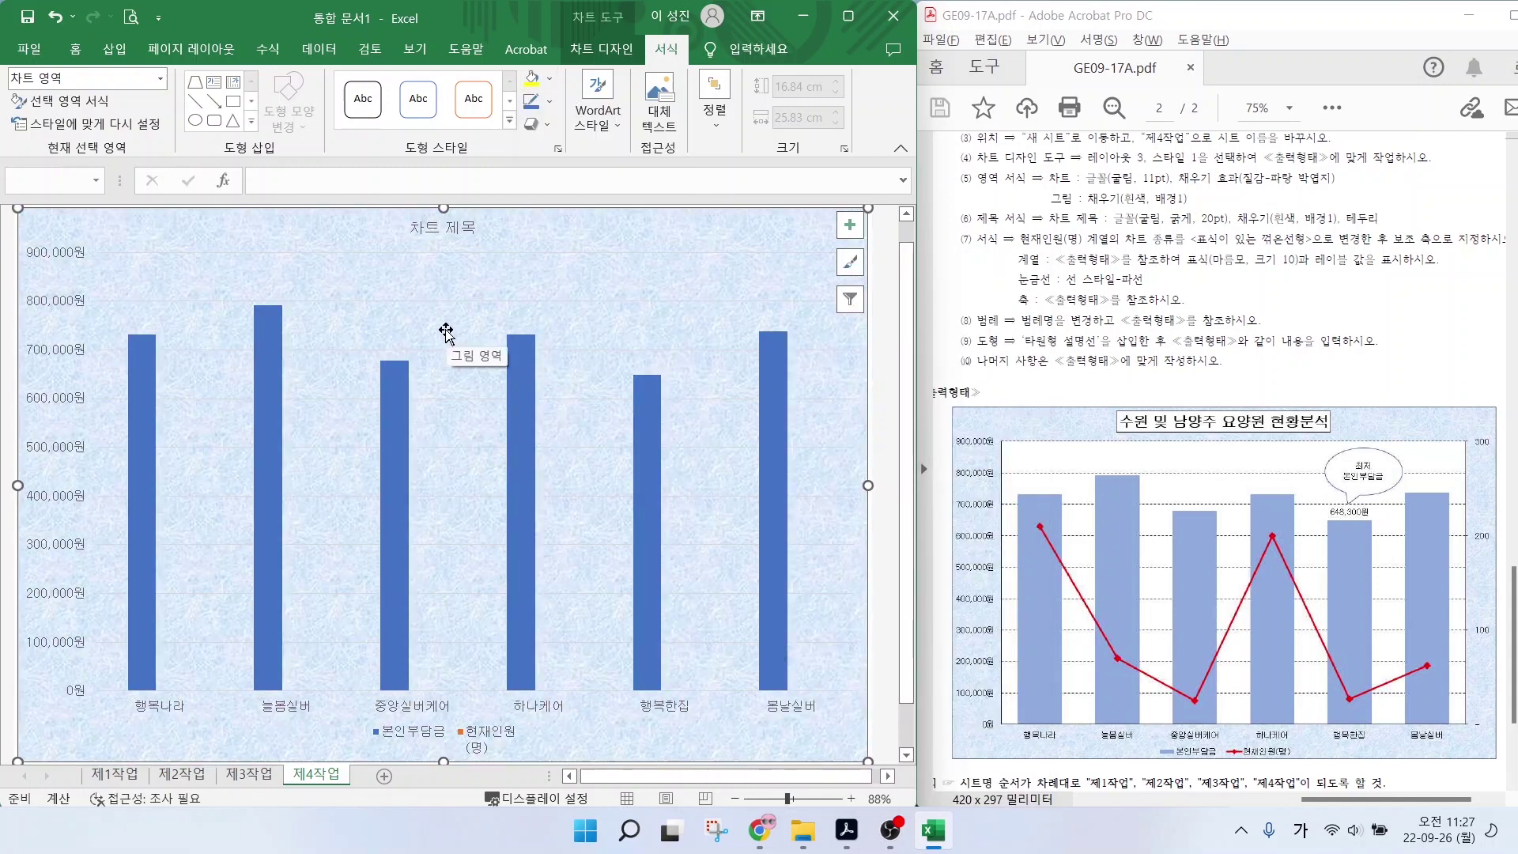
Fill the chart's plot area with the theme color white, background 1.
left_click(594, 328)
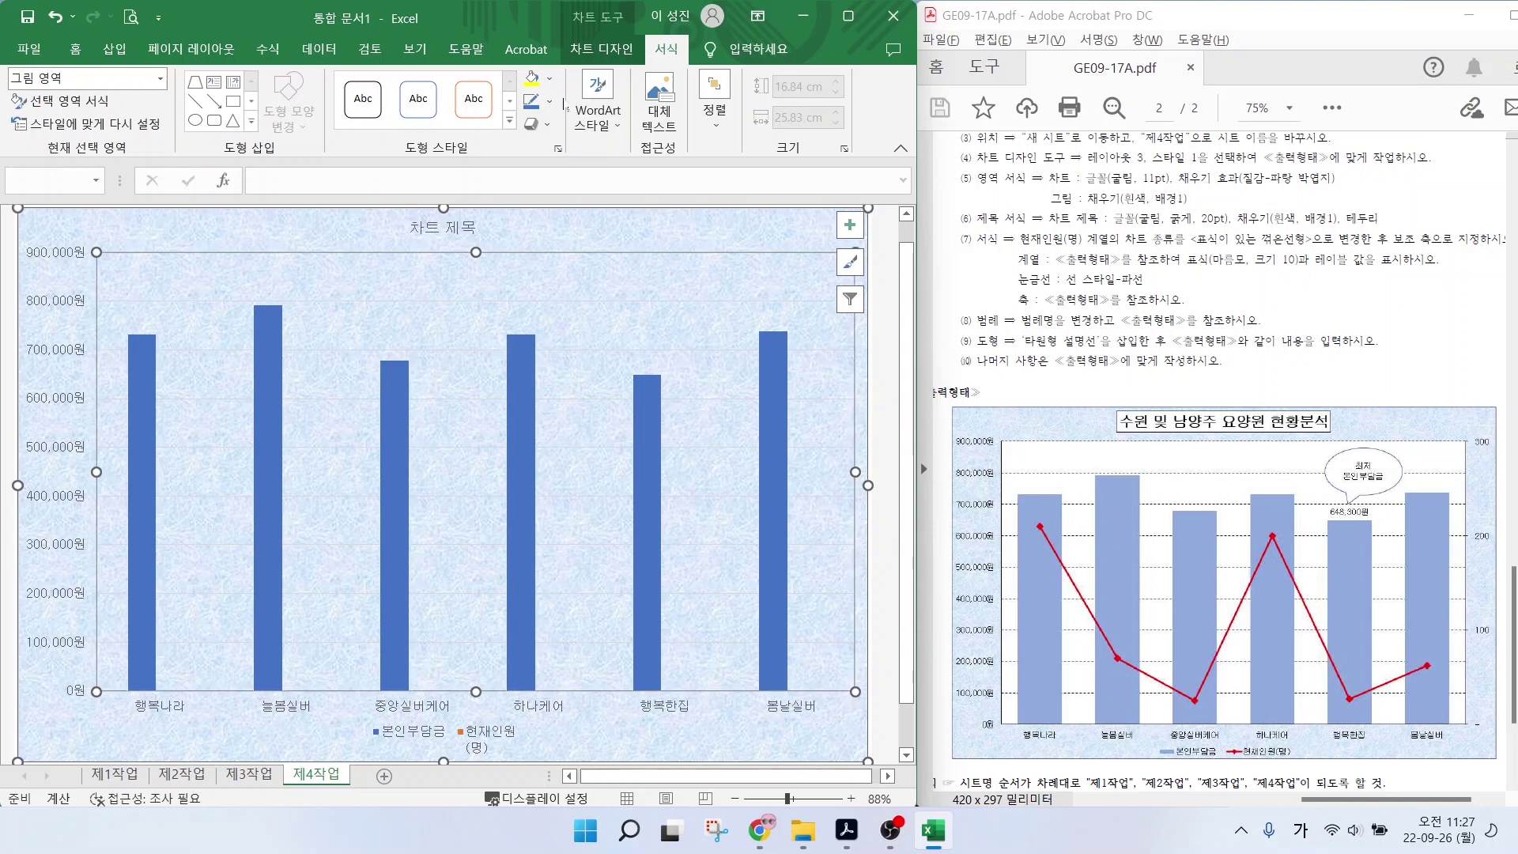
left_click(550, 79)
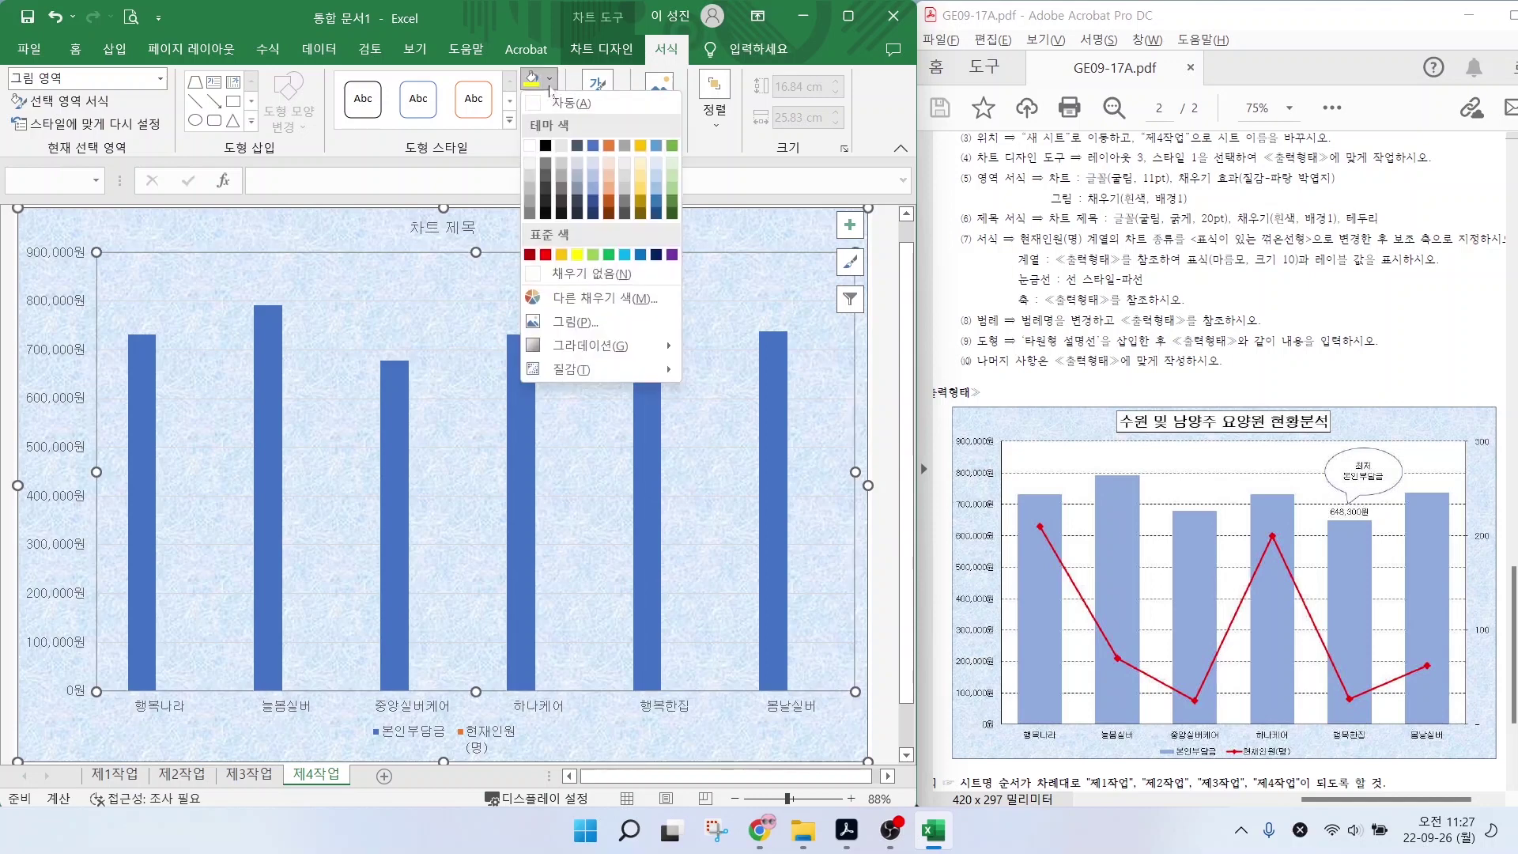
left_click(530, 145)
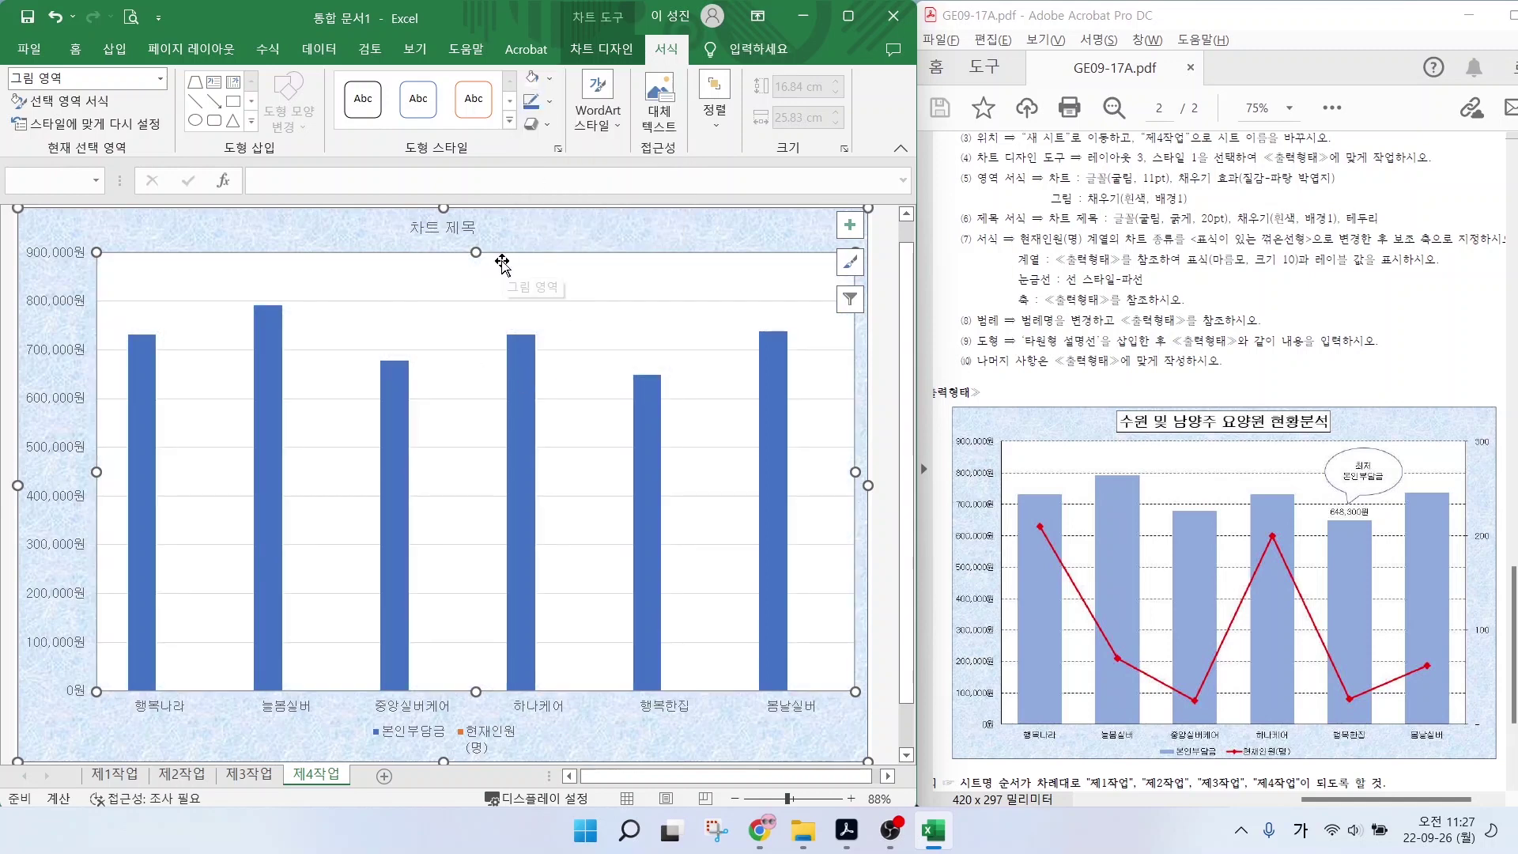
Change the chart title text to "수원 및 남양주 요양원 현황분석".
left_click(447, 229)
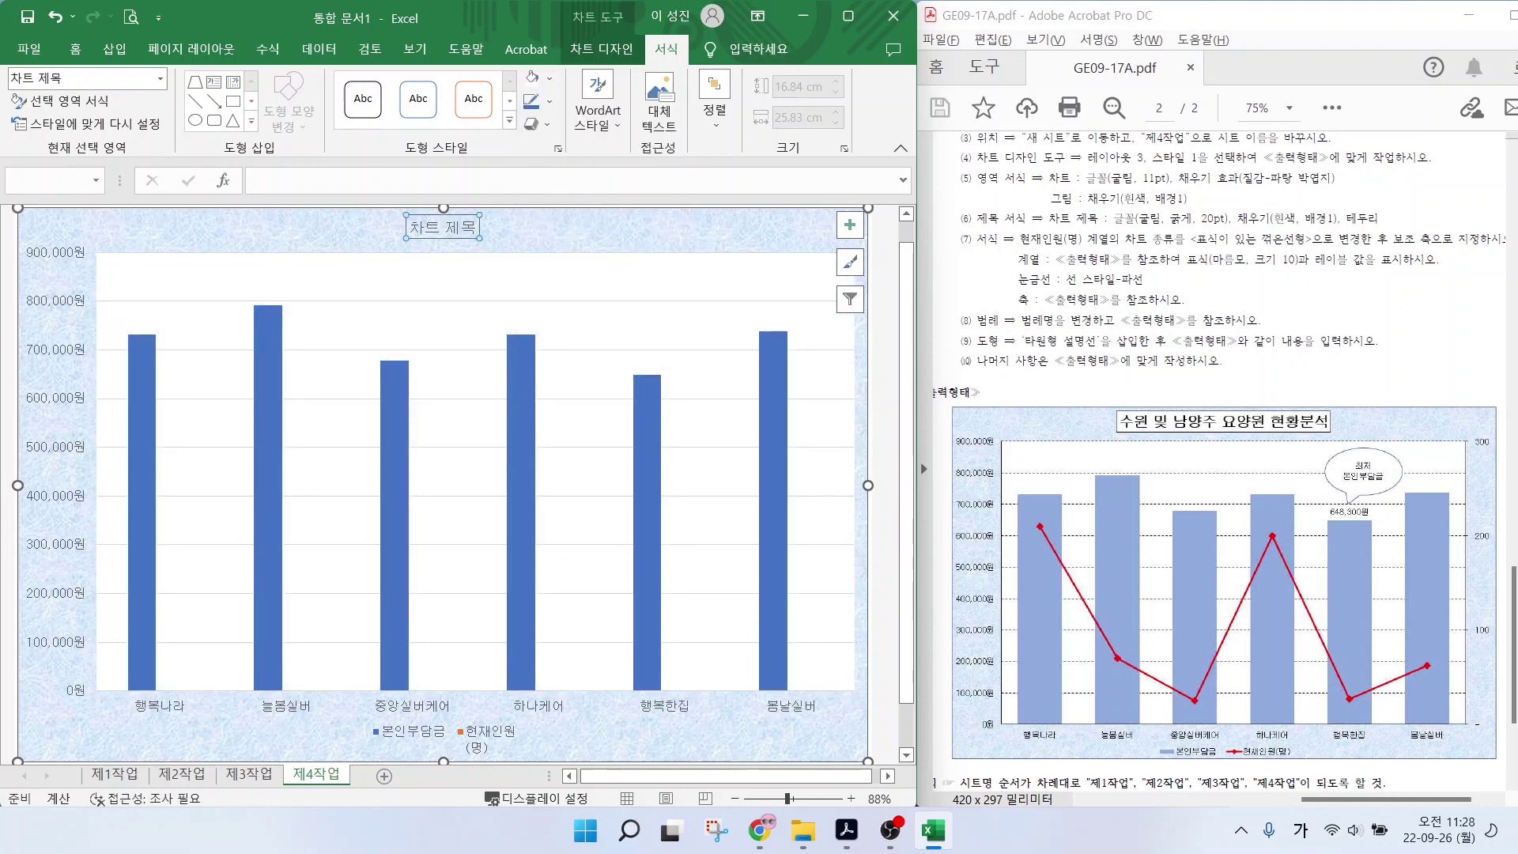
left_click(392, 181)
type("수원 및 남양주 ")
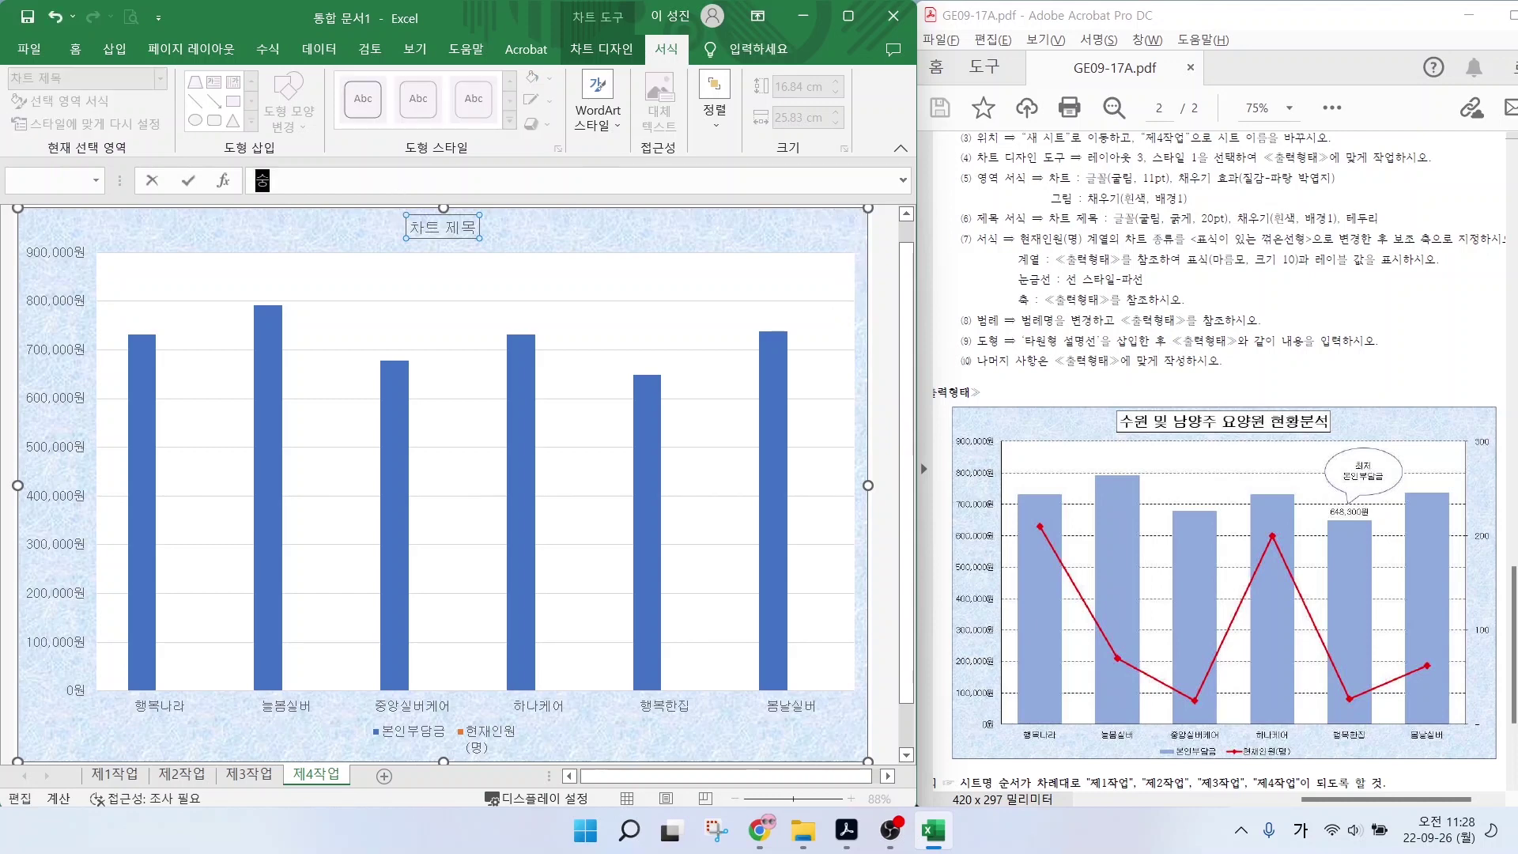
type("요양원 현황분석")
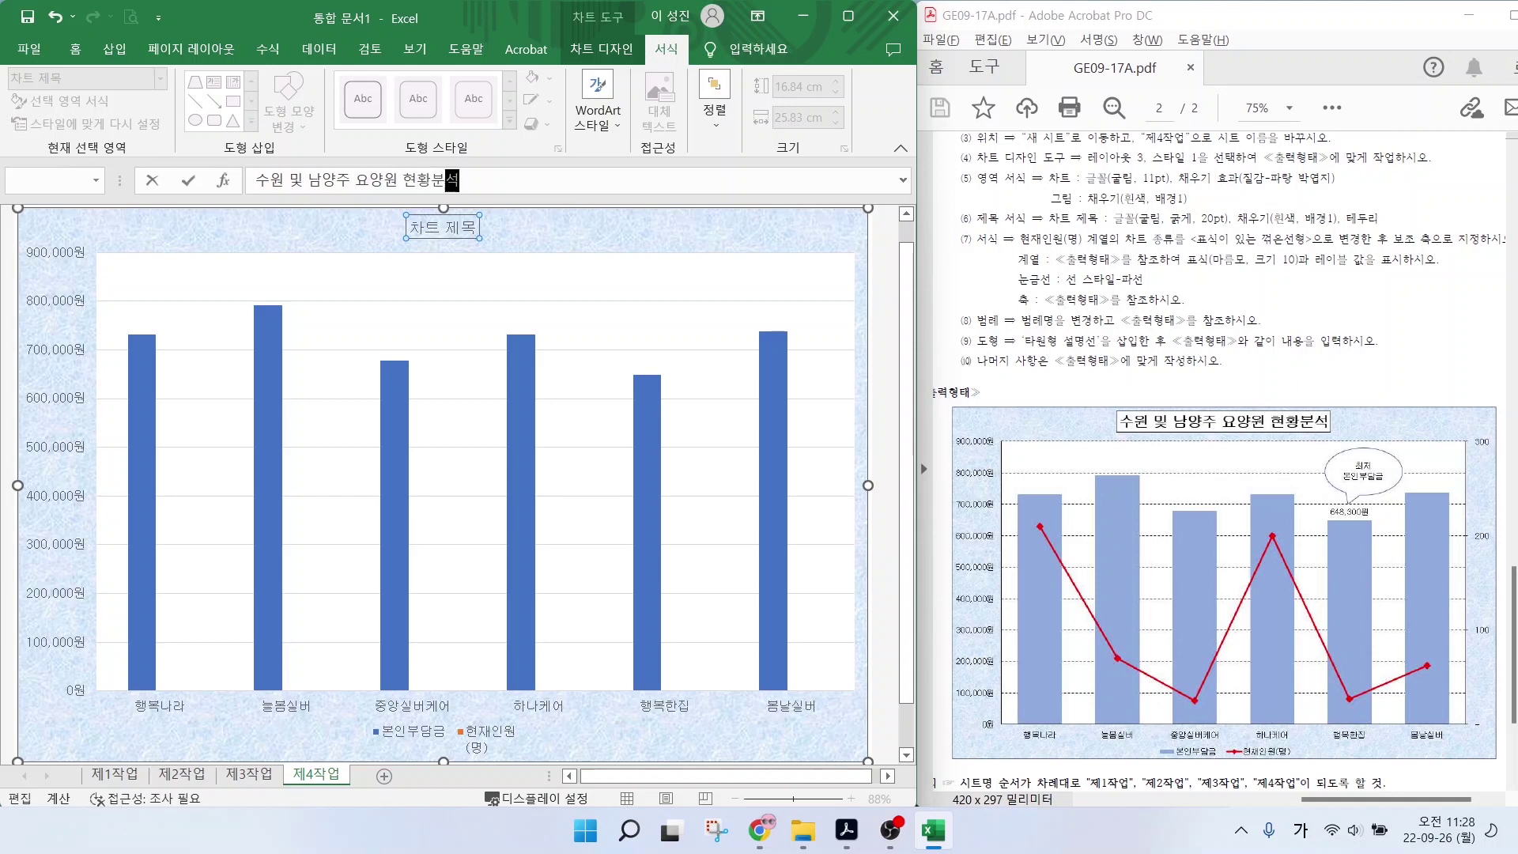
key("Return")
mouse_move(1033, 228)
left_mouse_down()
mouse_move(1364, 229)
mouse_move(1331, 182)
mouse_move(1353, 208)
left_mouse_up()
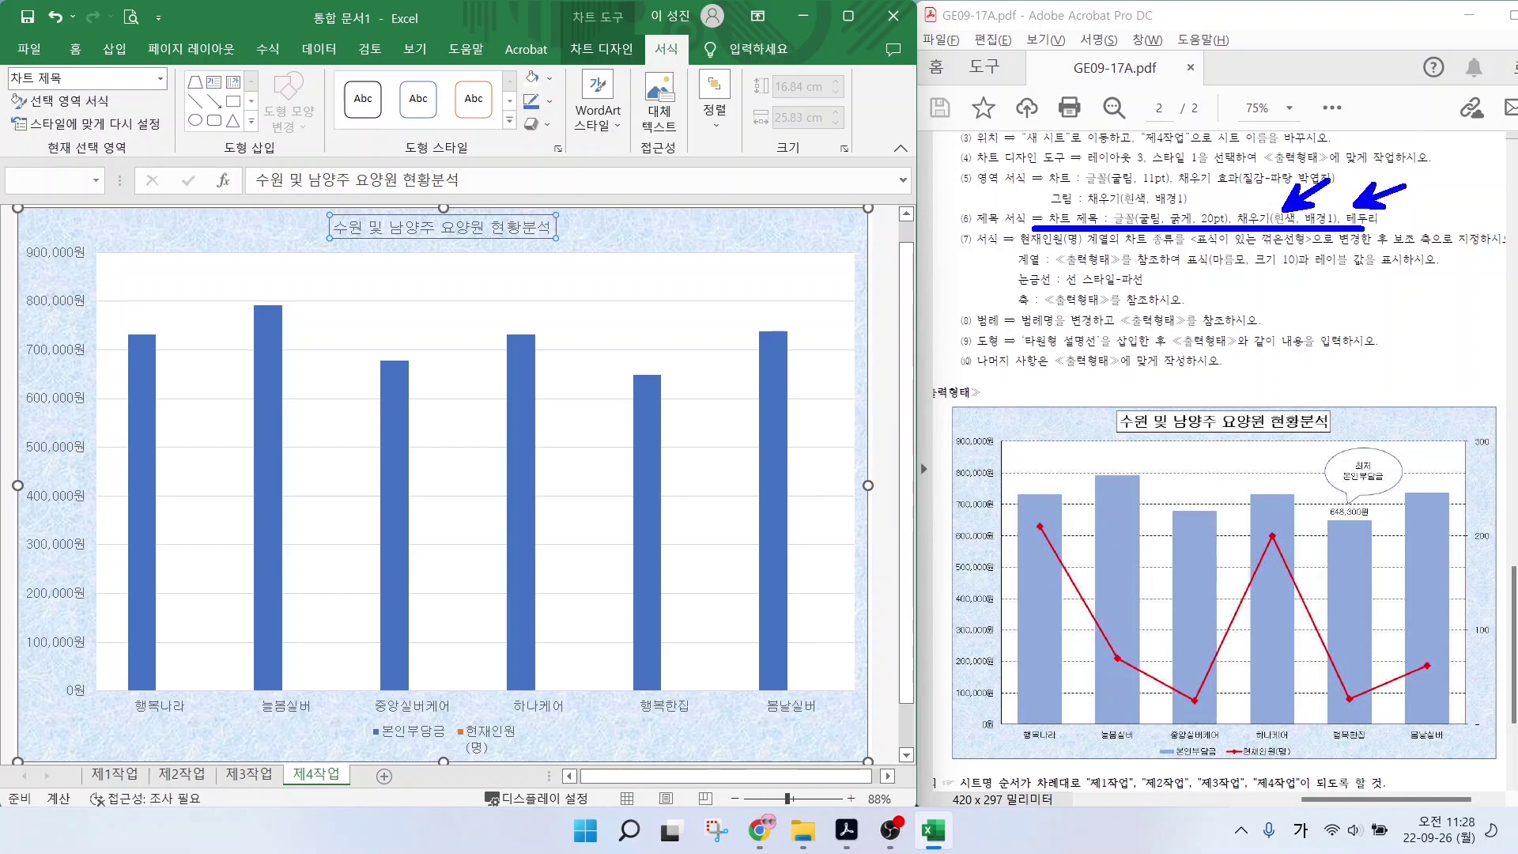
key("Escape")
Set the chart title's font size to 20 pt.
left_click(75, 49)
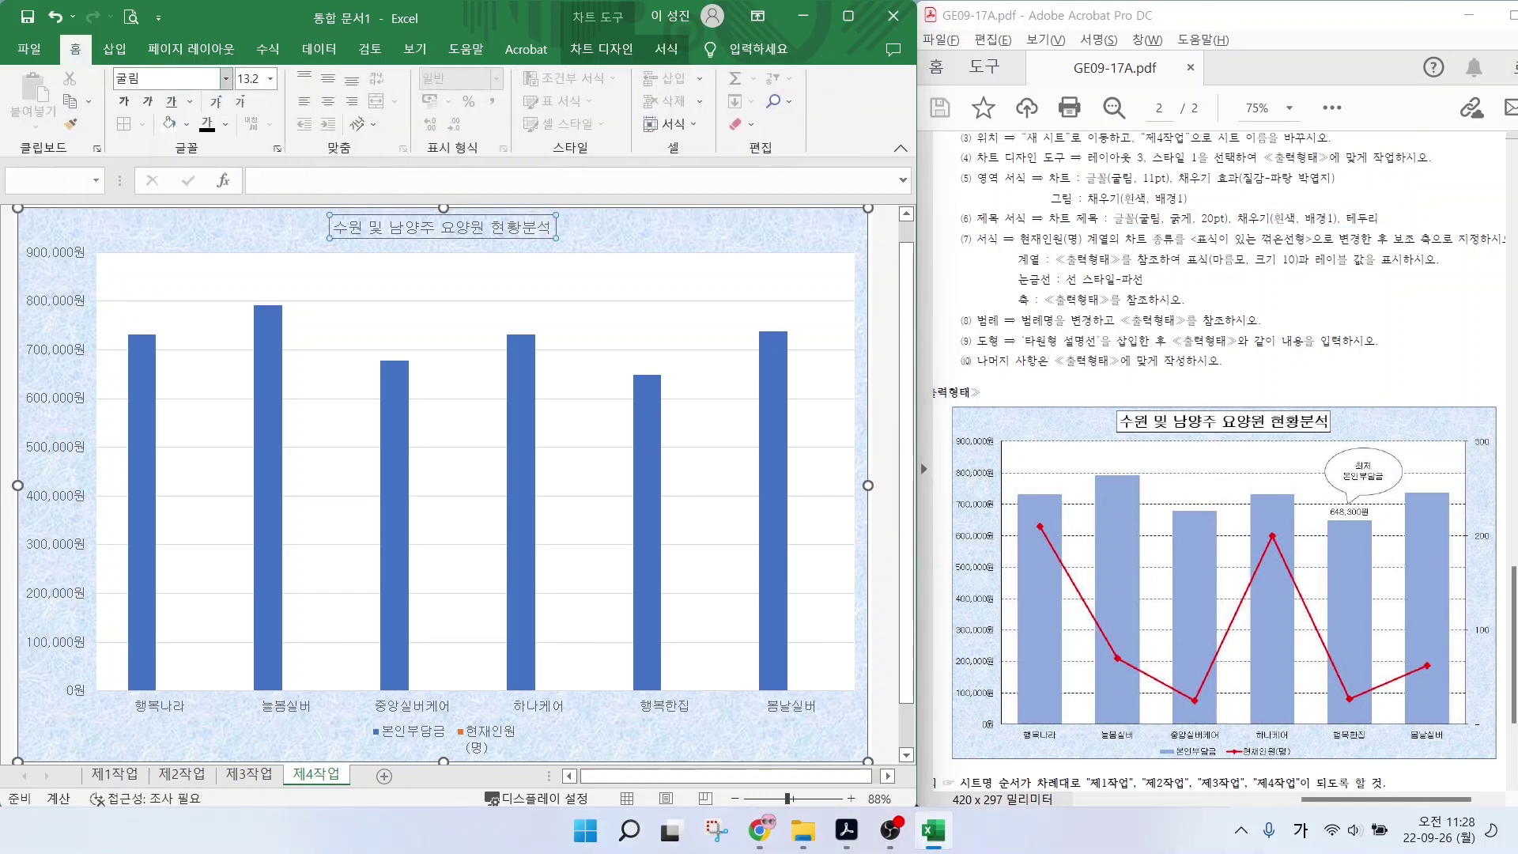
left_click(247, 78)
type("20")
key("Return")
Give the chart title a white fill and a black outline.
left_click(666, 49)
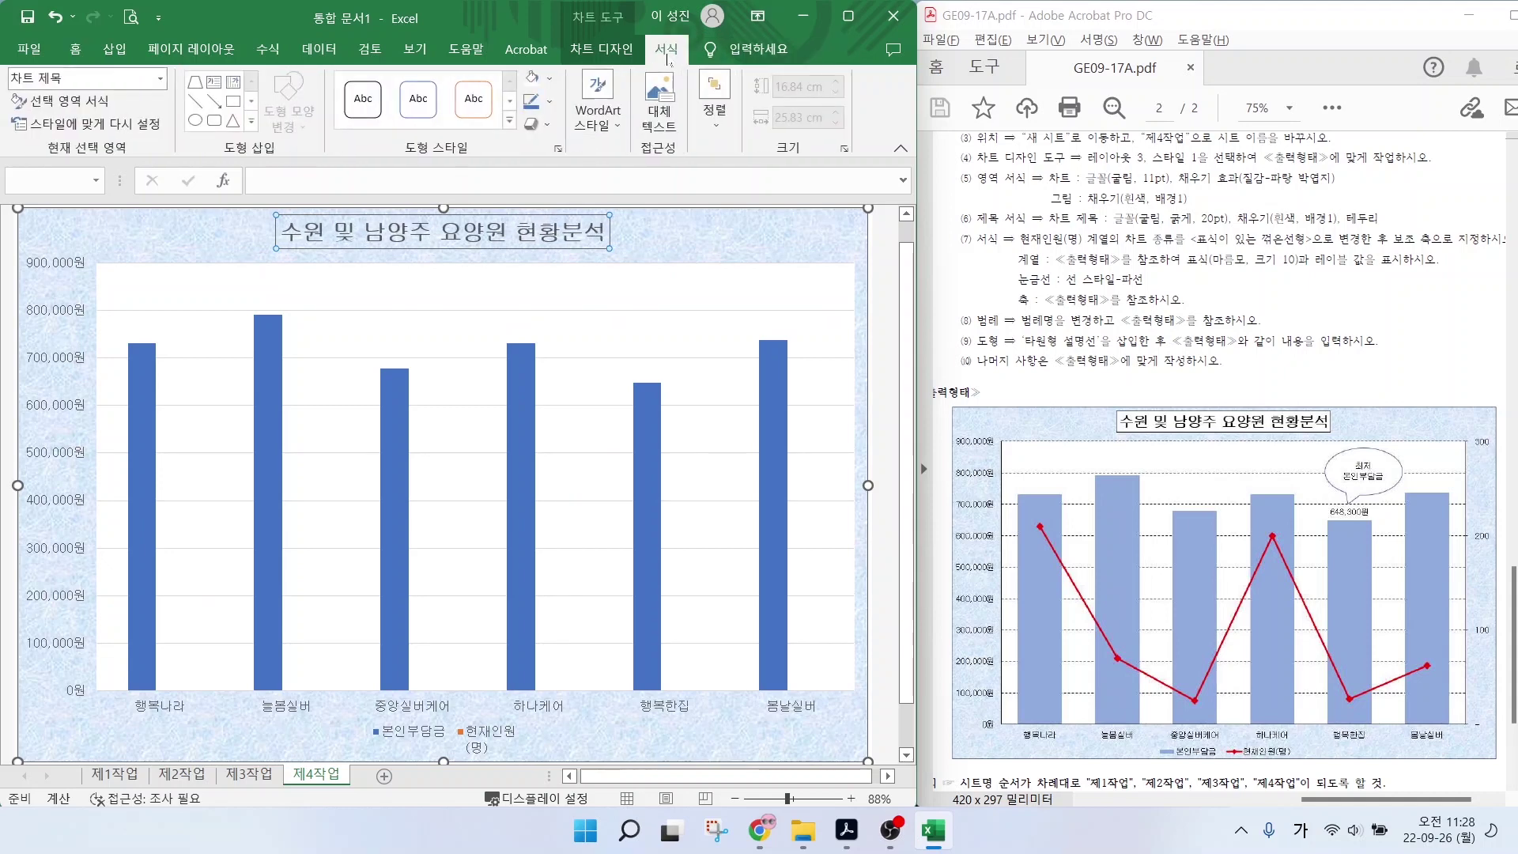
left_click(532, 83)
left_click(550, 102)
left_click(548, 166)
key("ctrl+2")
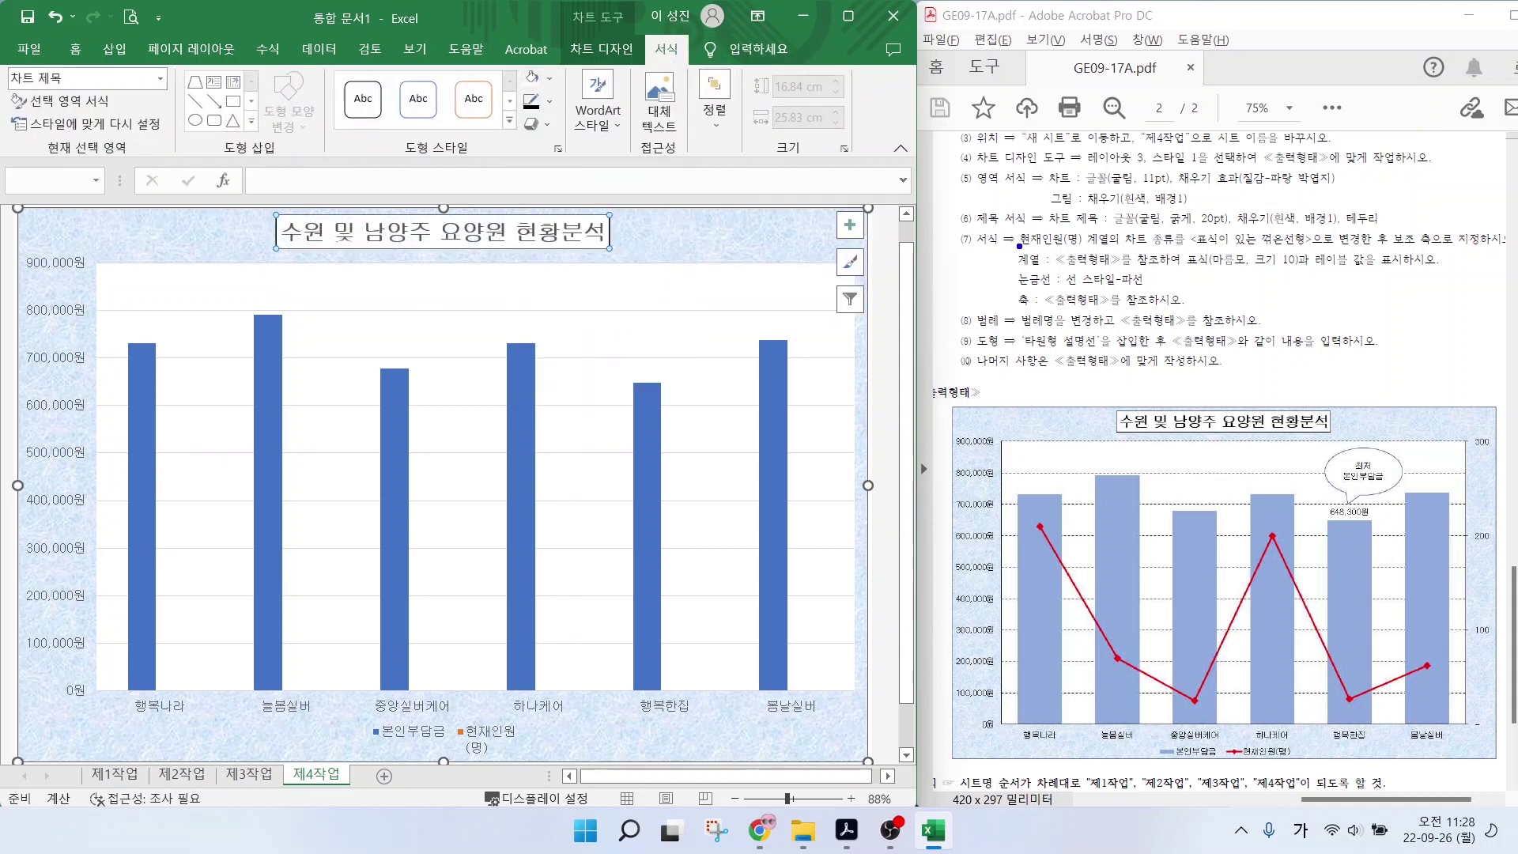
left_click_drag(1019, 246, 1451, 245)
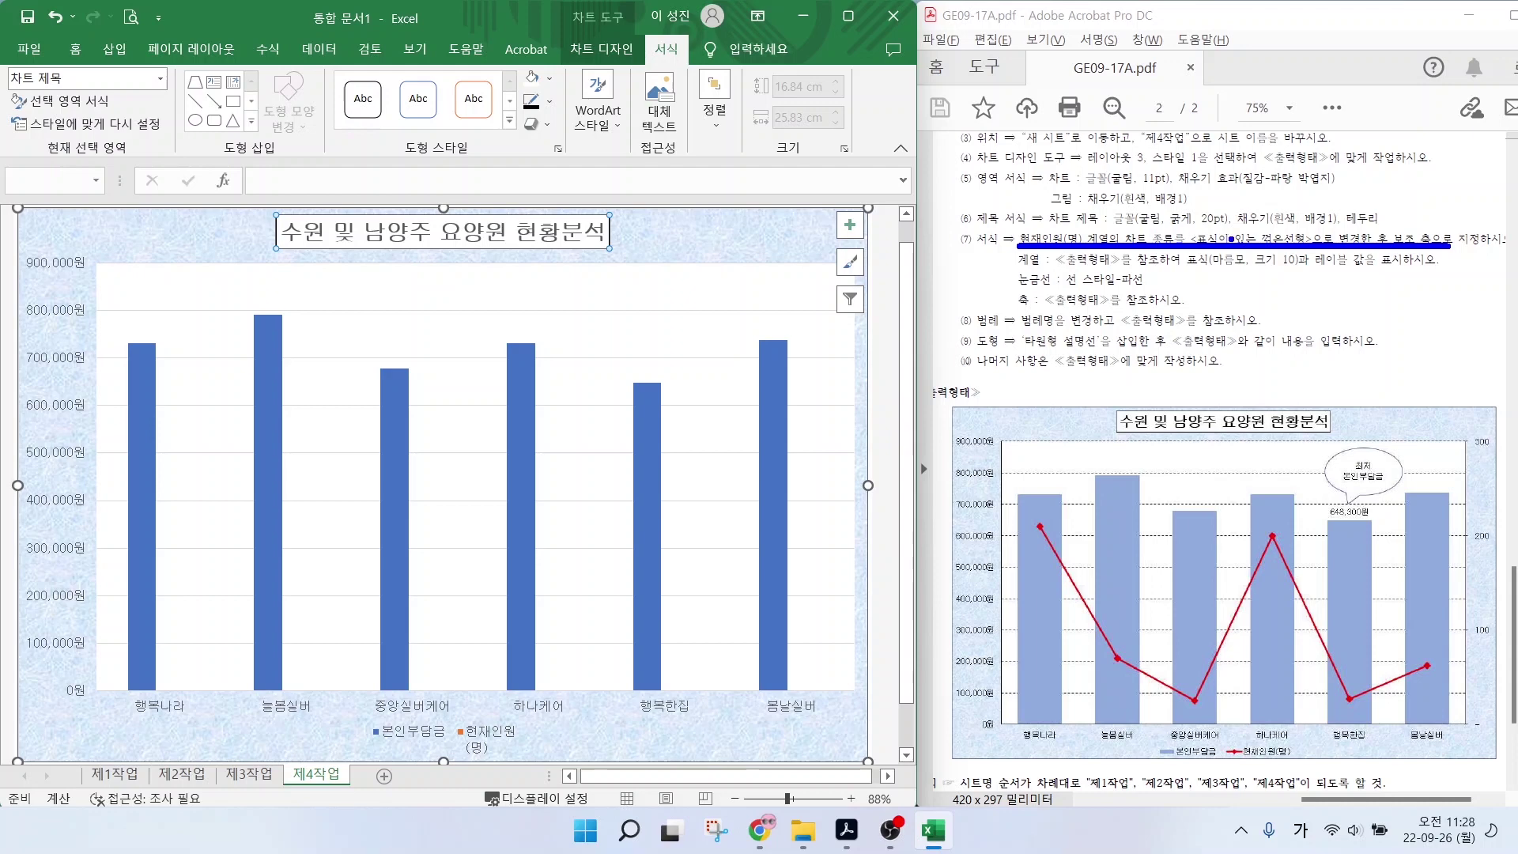
left_click_drag(1254, 232, 1306, 197)
left_click_drag(450, 717, 534, 763)
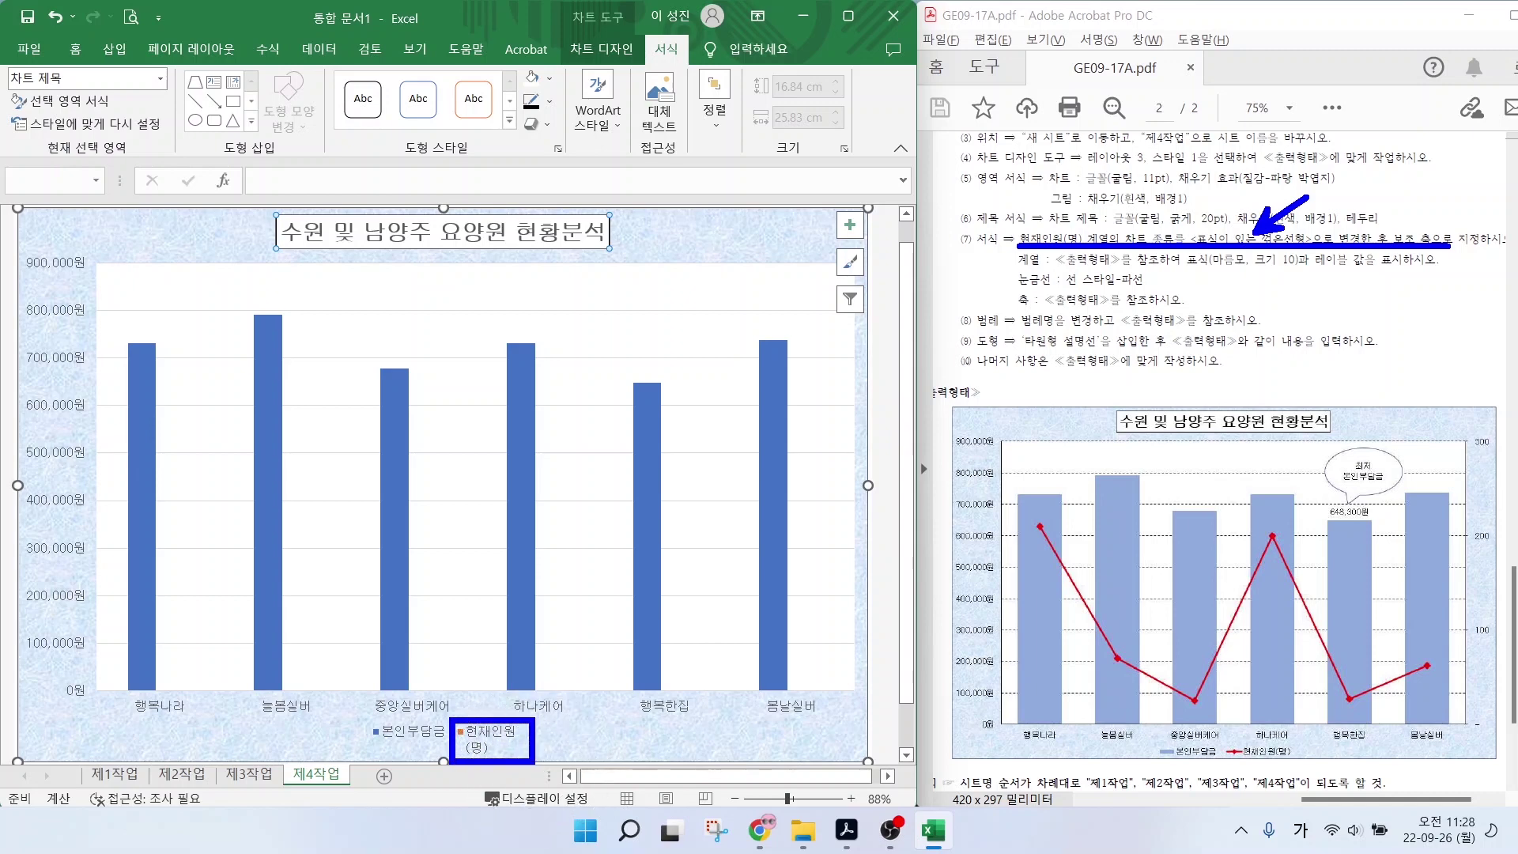
left_click_drag(451, 694, 492, 654)
mouse_move(401, 530)
left_mouse_down()
mouse_move(433, 505)
mouse_move(403, 507)
left_mouse_up()
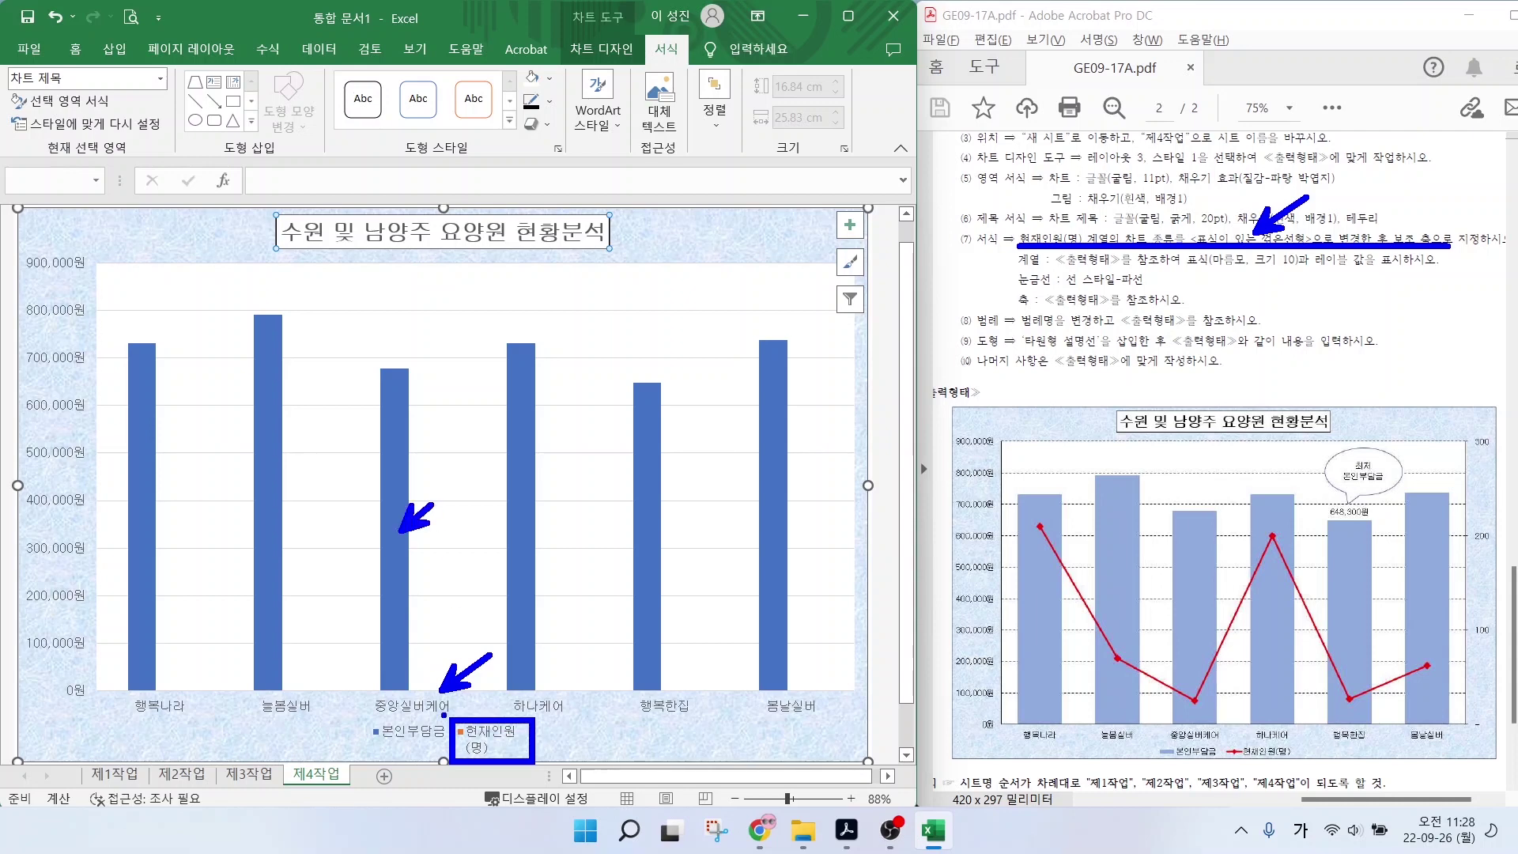
key("Escape")
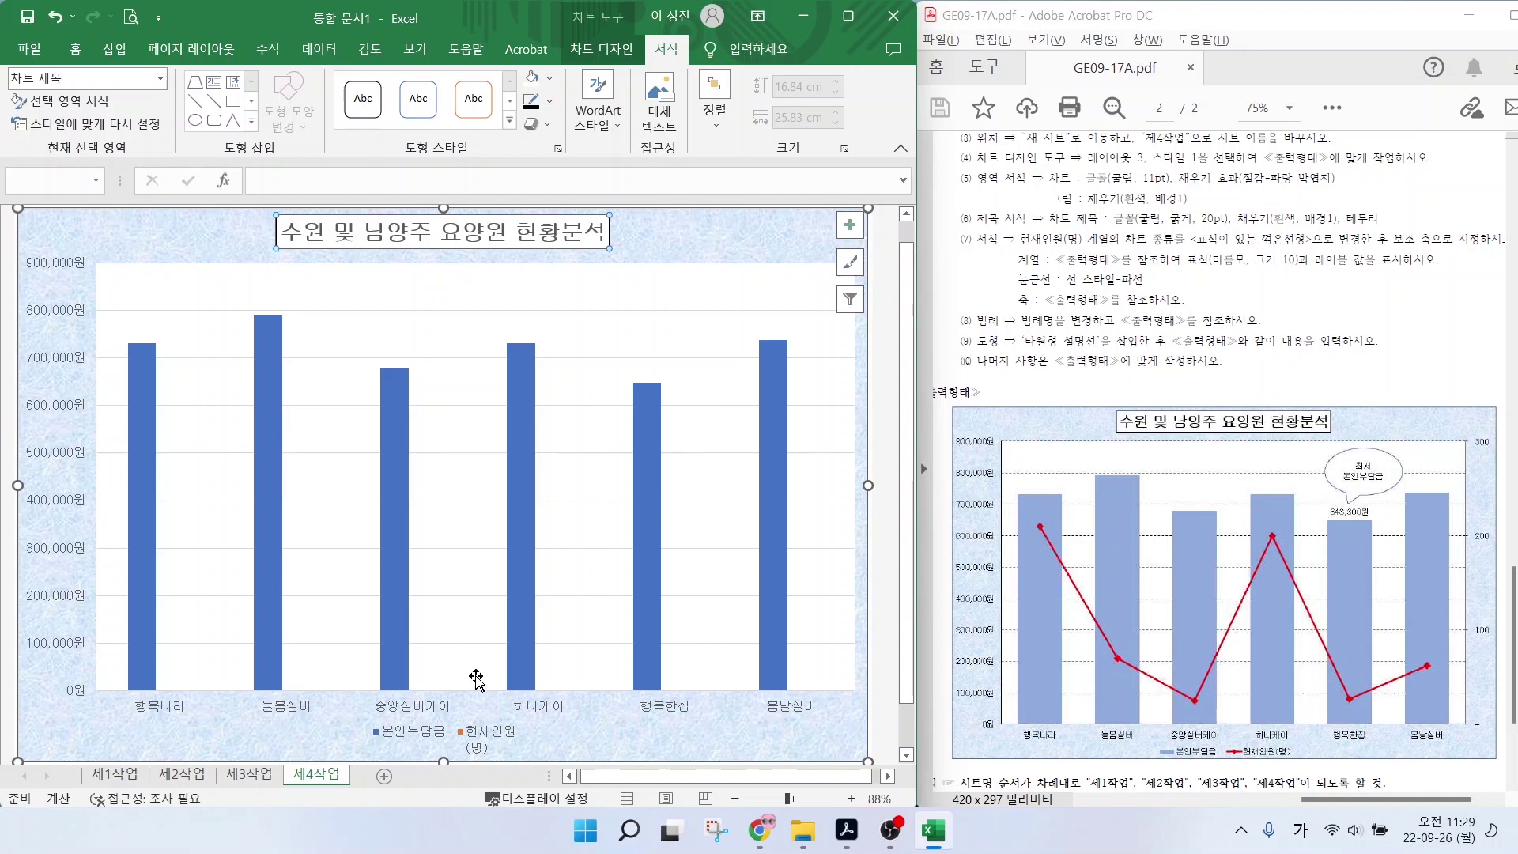
Change the chart type of the 현재인원(명) series to a line with markers (표식이 있는 꺾은선형).
left_click(474, 747)
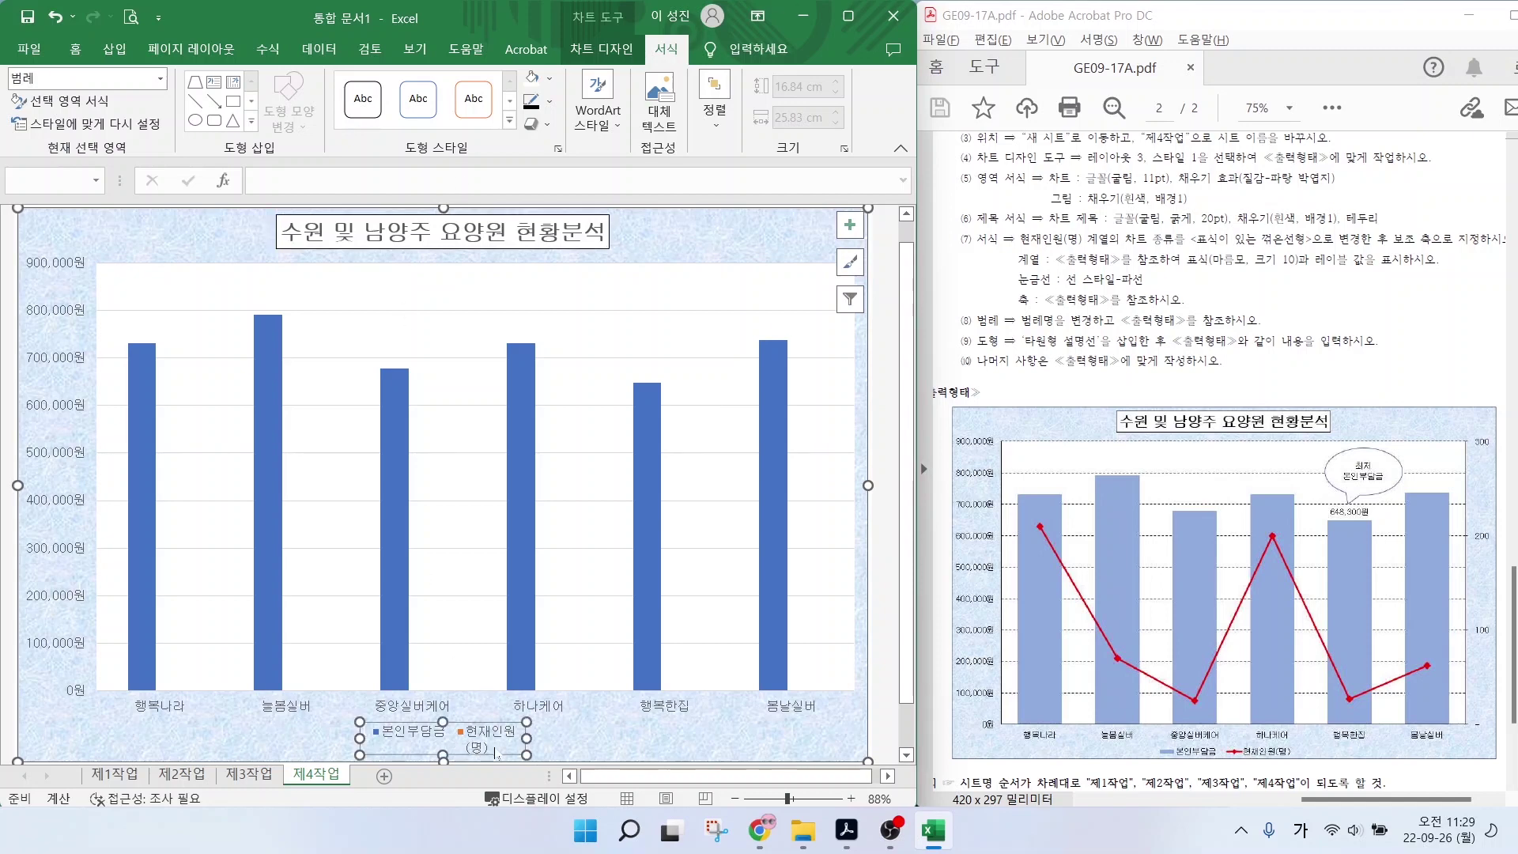
left_click(486, 739)
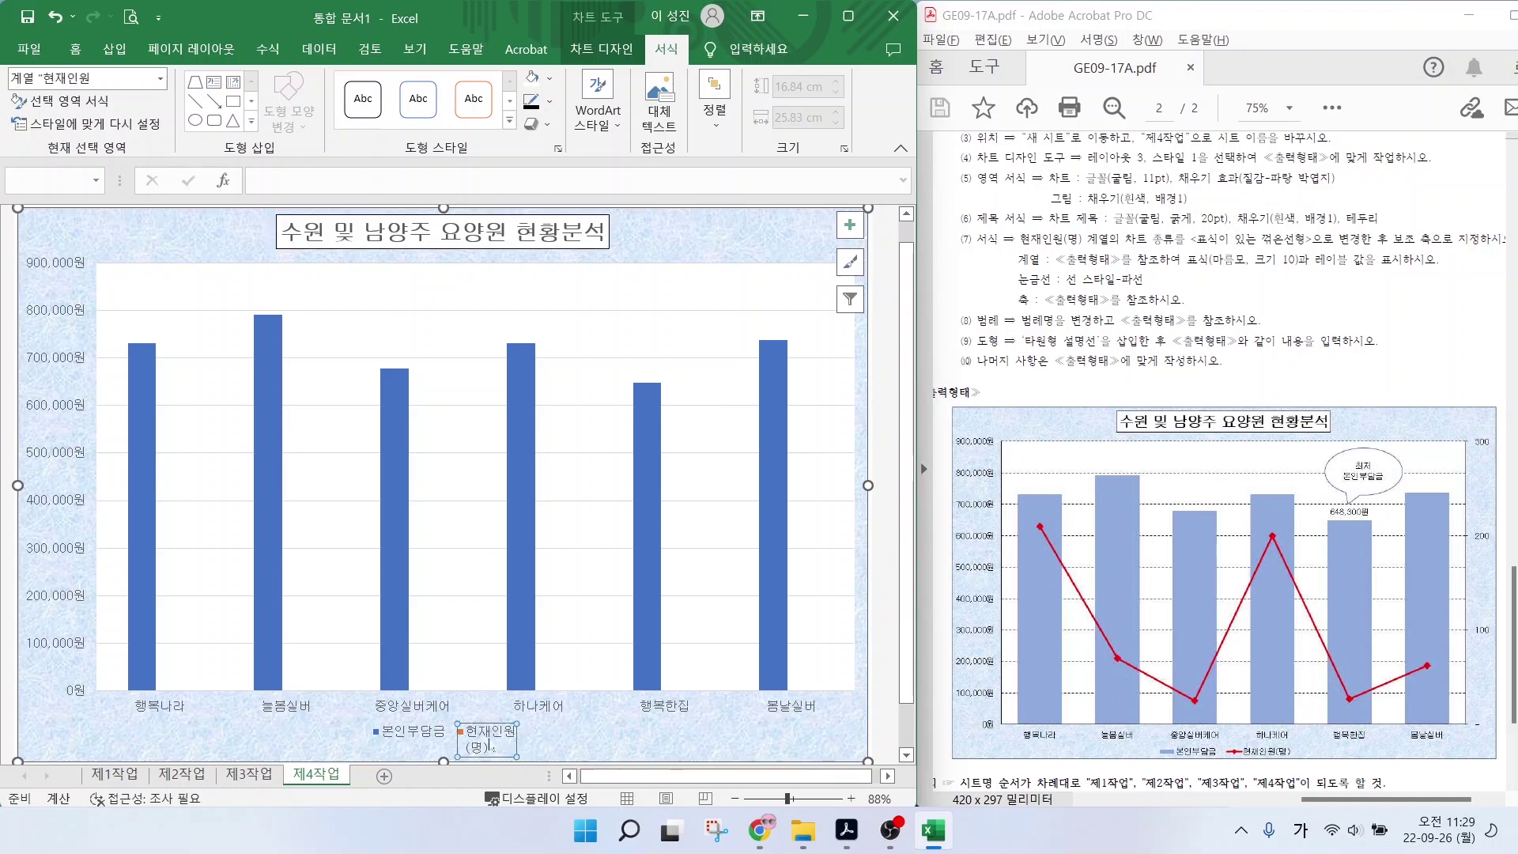
right_click(487, 742)
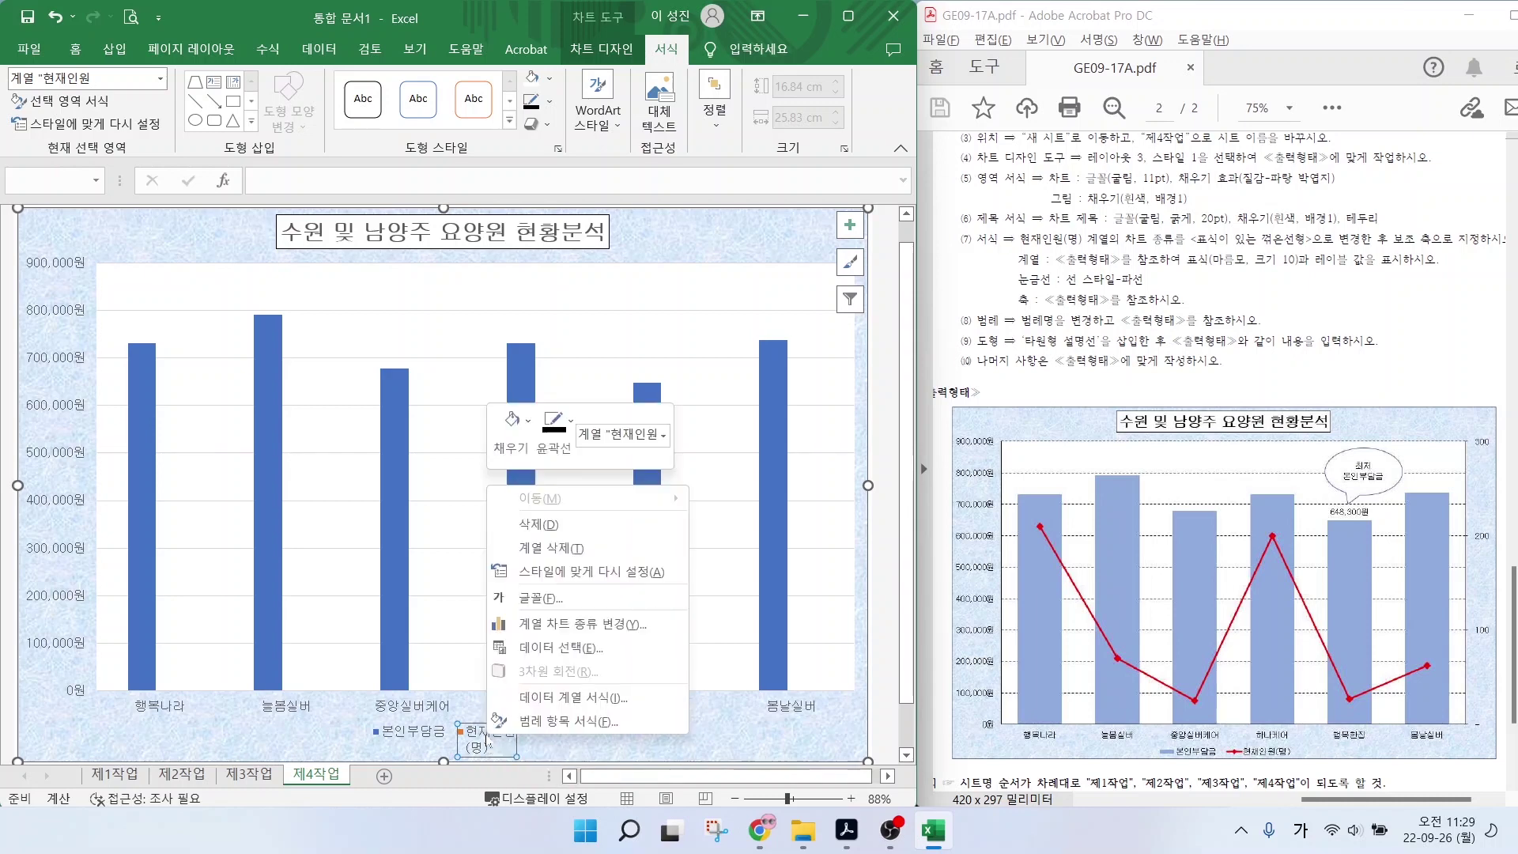
left_click(563, 624)
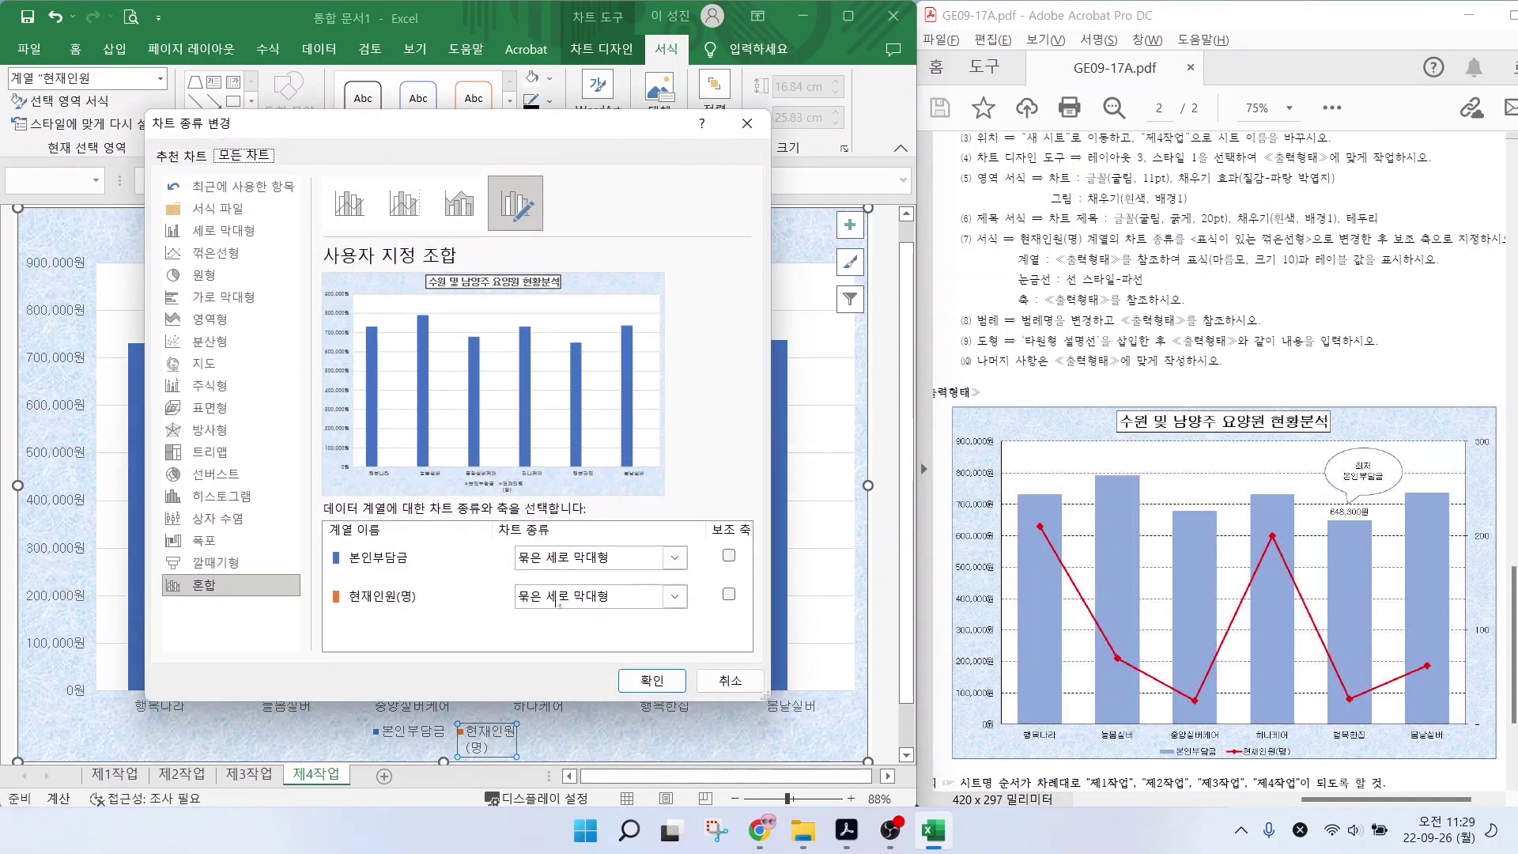
left_click(559, 601)
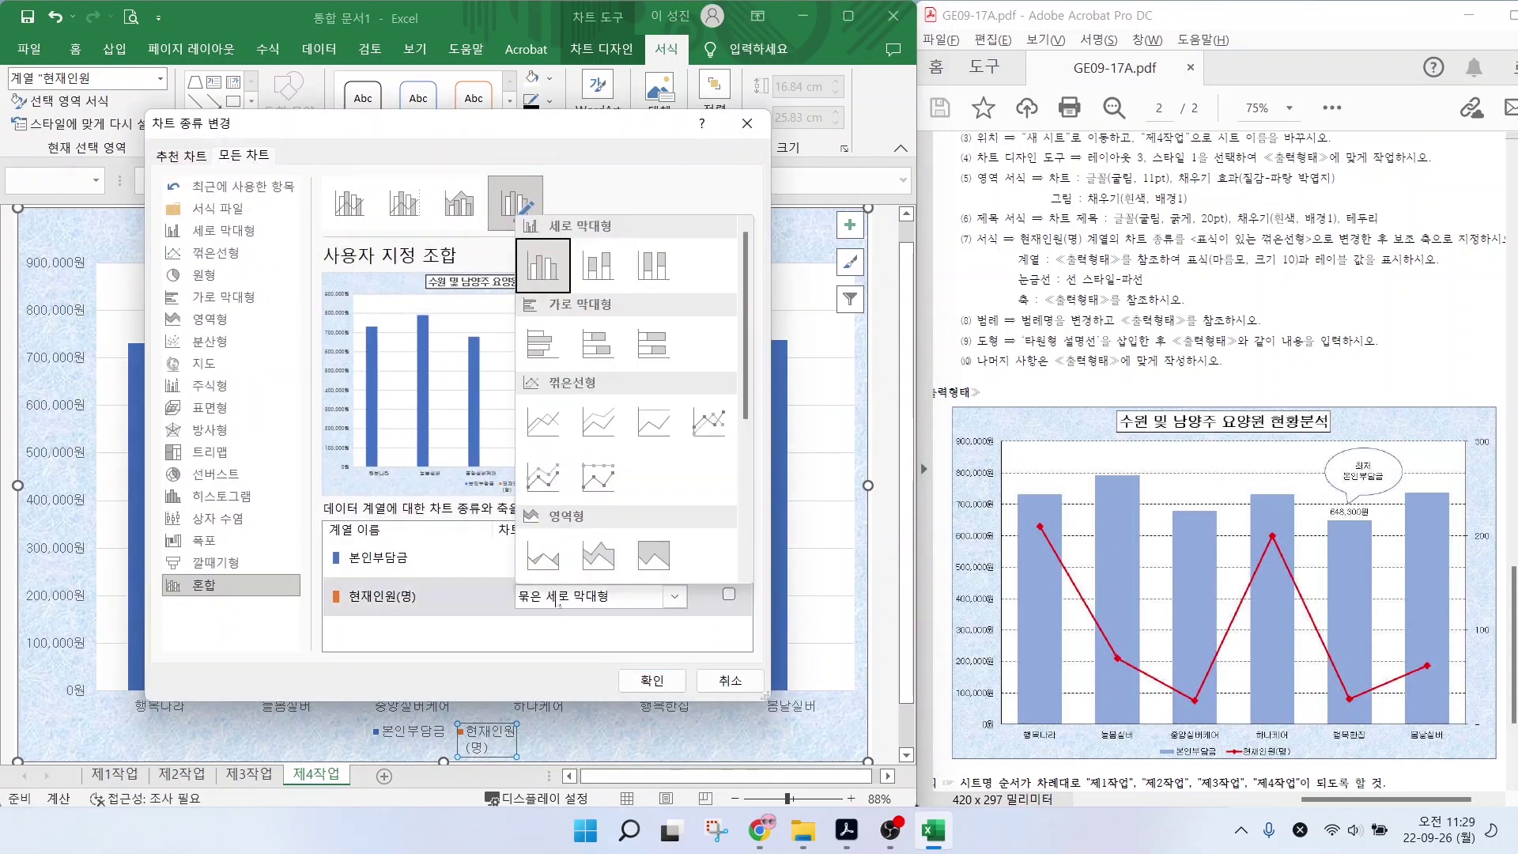
left_click(710, 425)
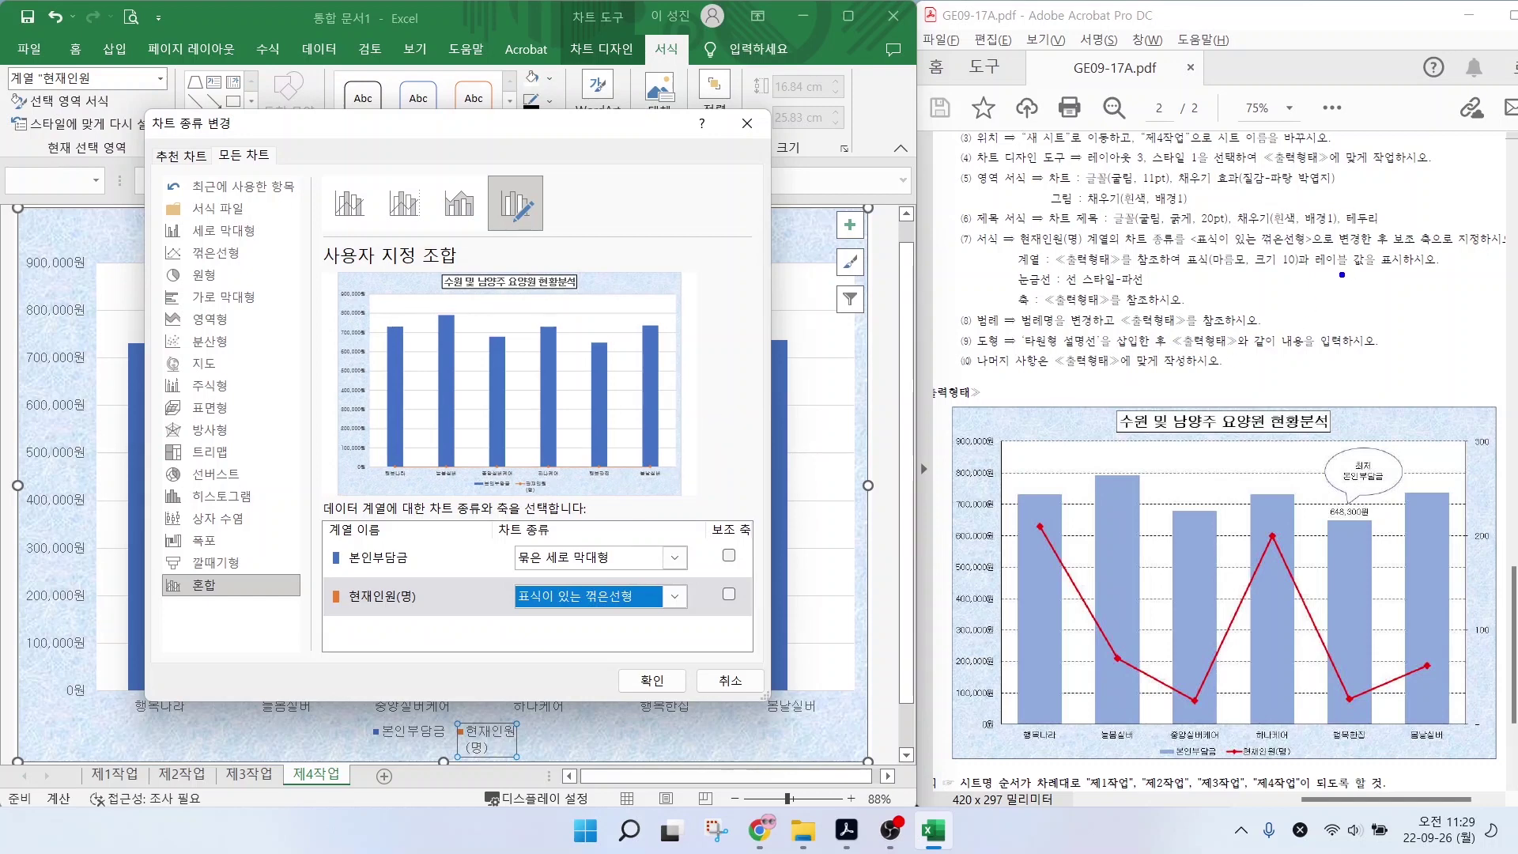
Assign the 현재인원(명) series to the secondary axis and apply the chart type change.
left_click_drag(1334, 255, 1485, 253)
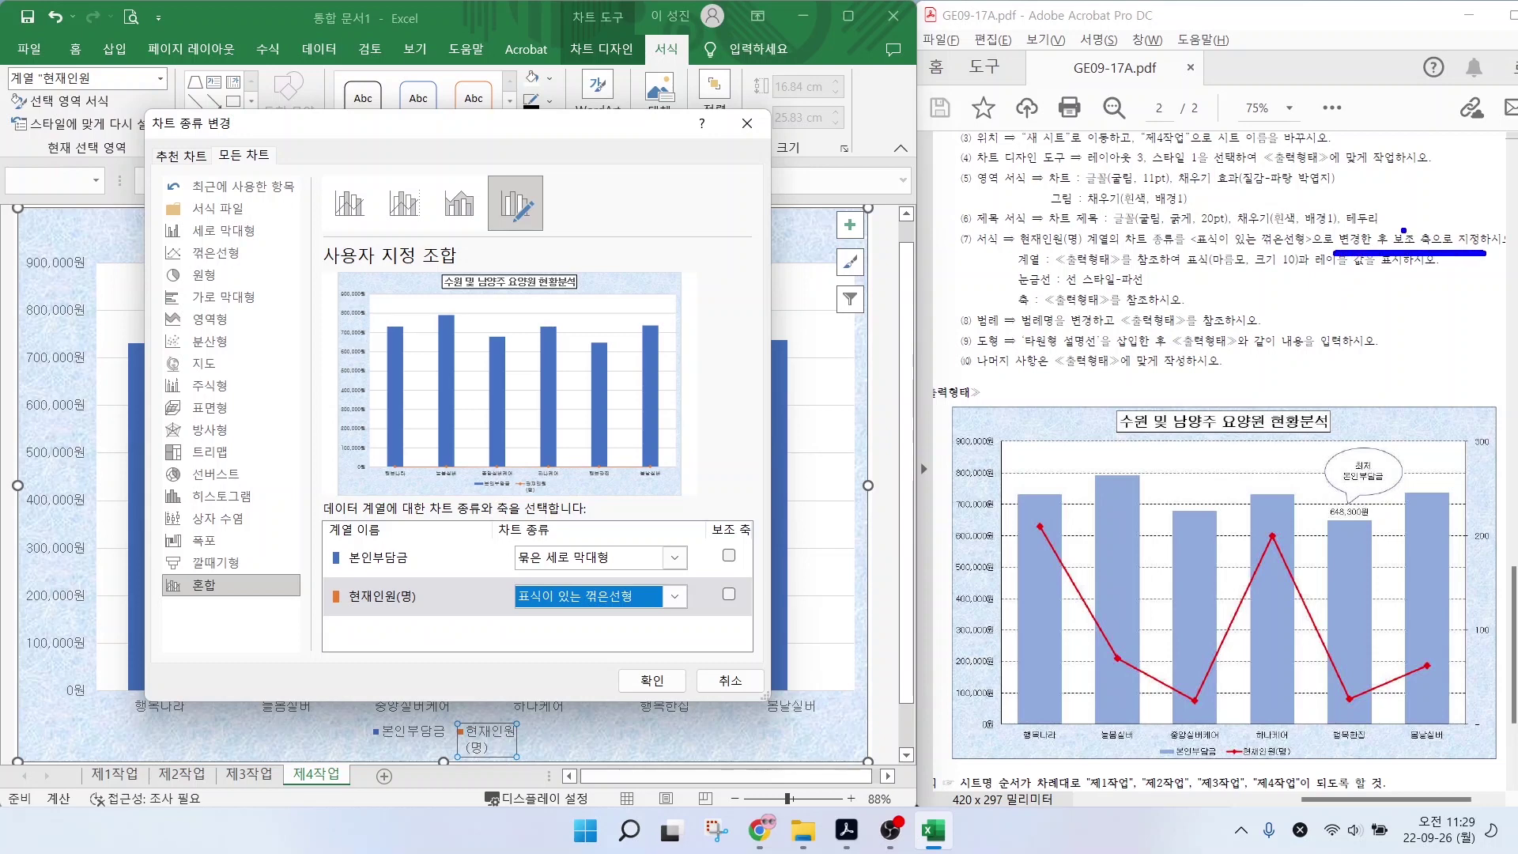
left_click_drag(1403, 231, 1457, 190)
left_click_drag(696, 588, 760, 568)
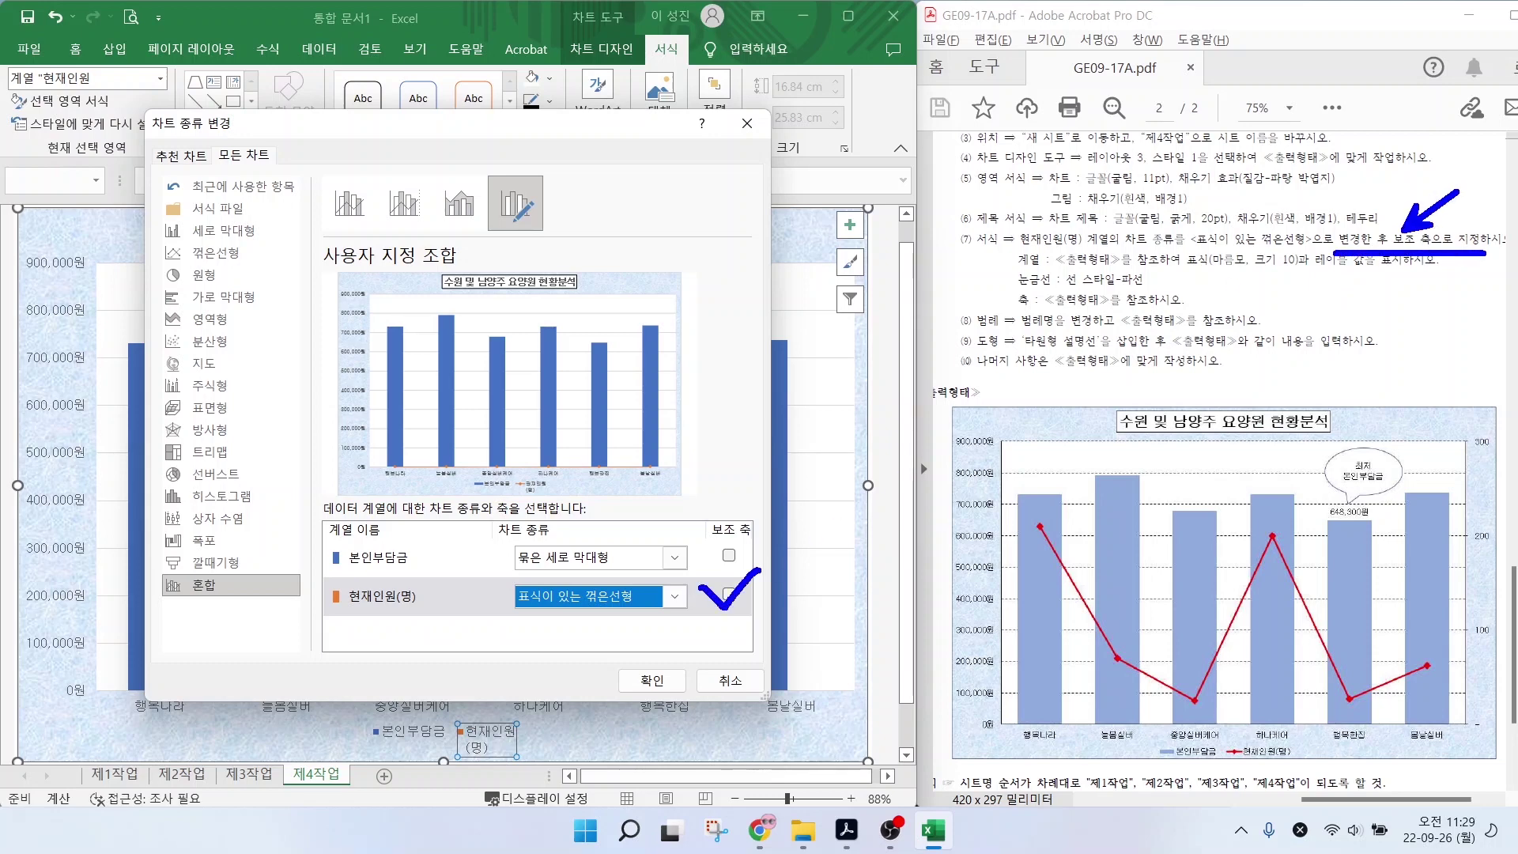
key("Escape")
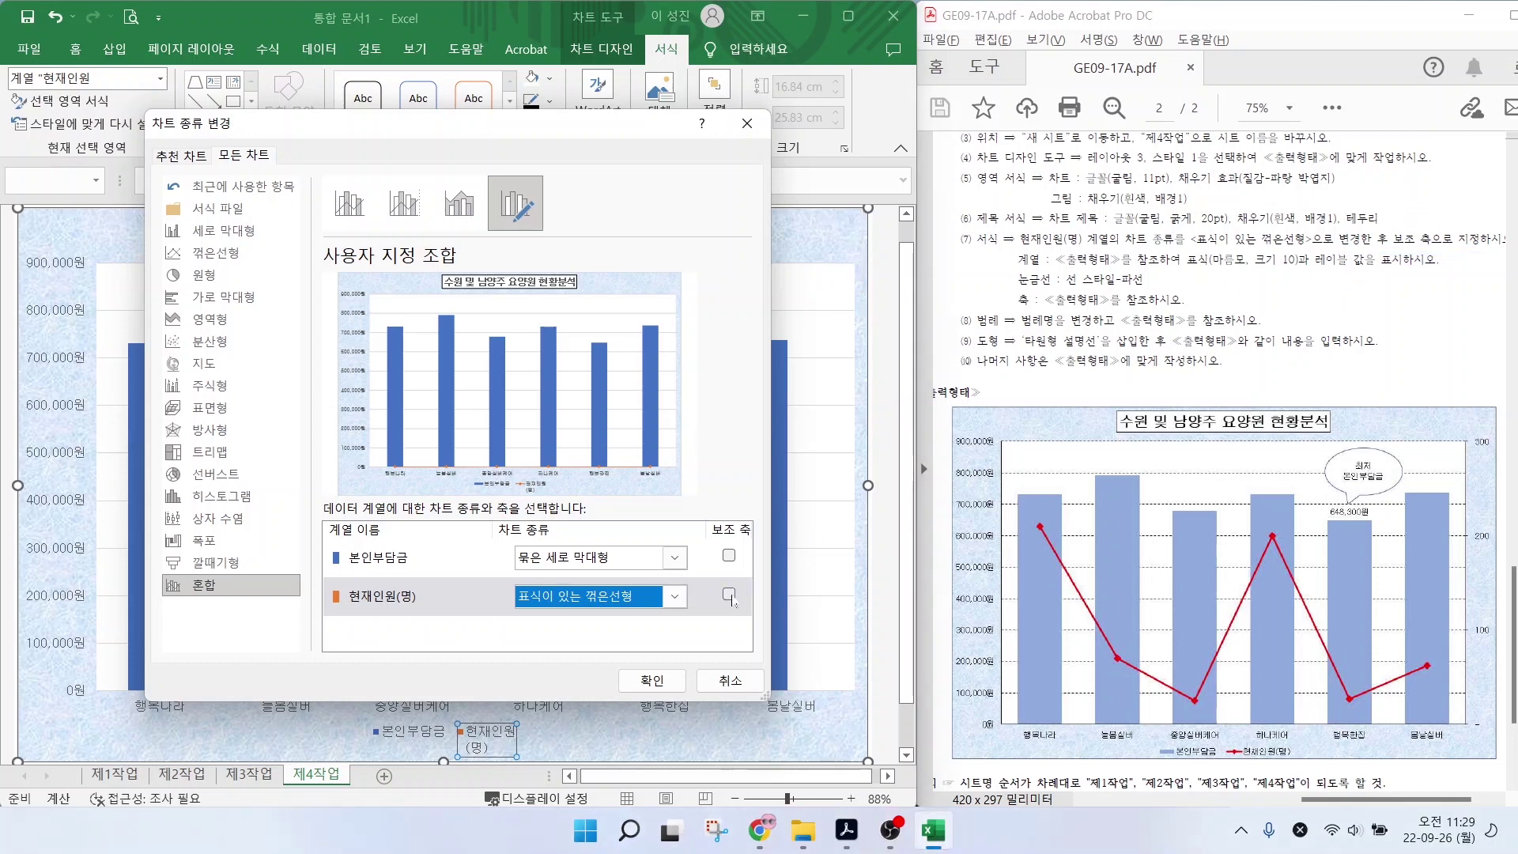
left_click(729, 594)
left_click(652, 681)
Open the data series formatting options for the 현재인원(명) line.
left_click_drag(1077, 270, 1353, 271)
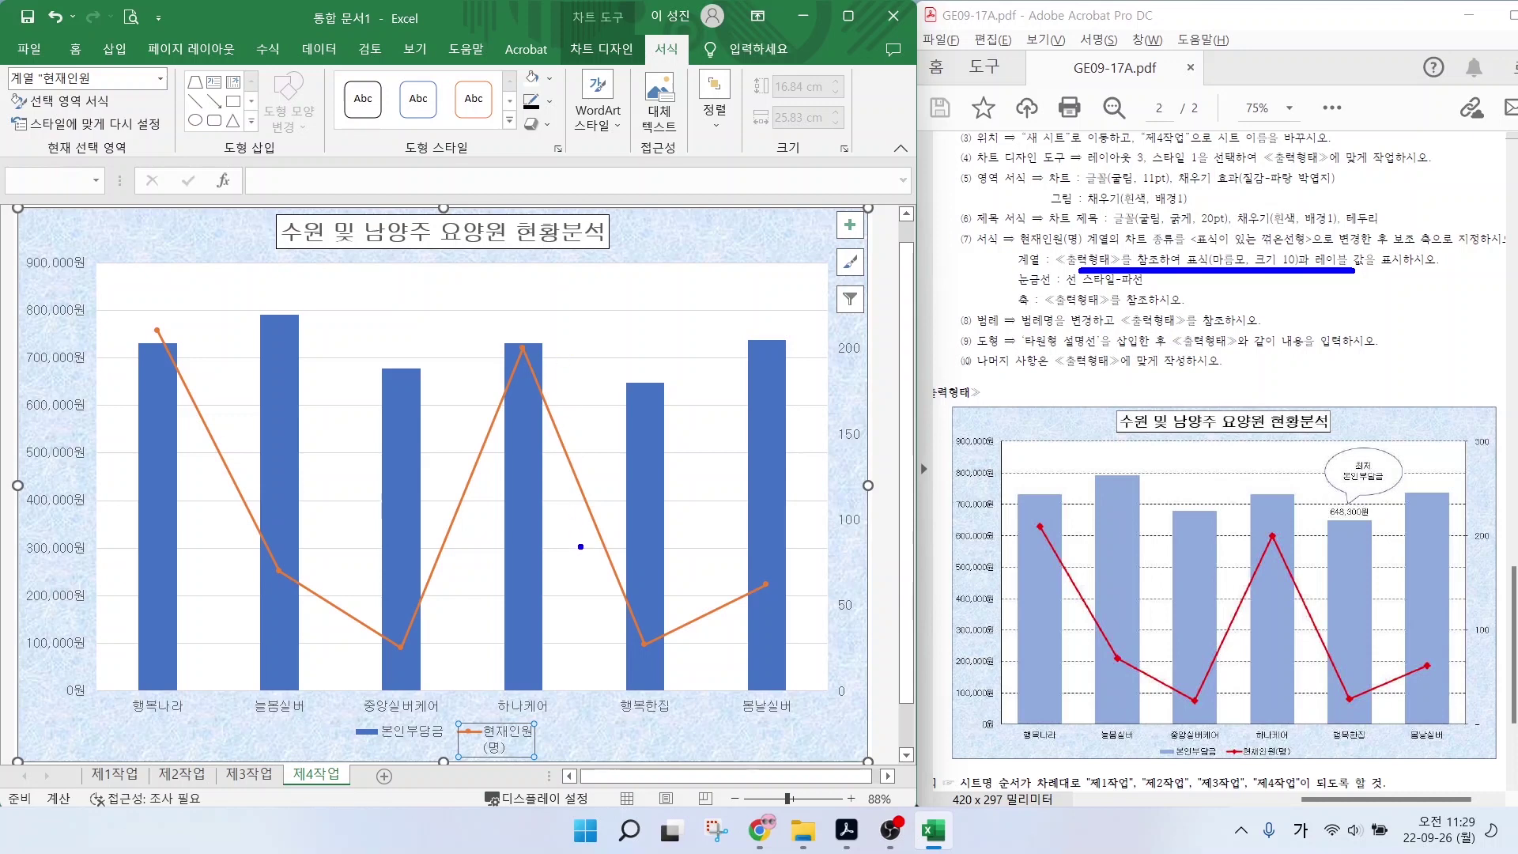
mouse_move(172, 335)
left_mouse_down()
mouse_move(160, 305)
mouse_move(175, 335)
left_mouse_up()
key("Escape")
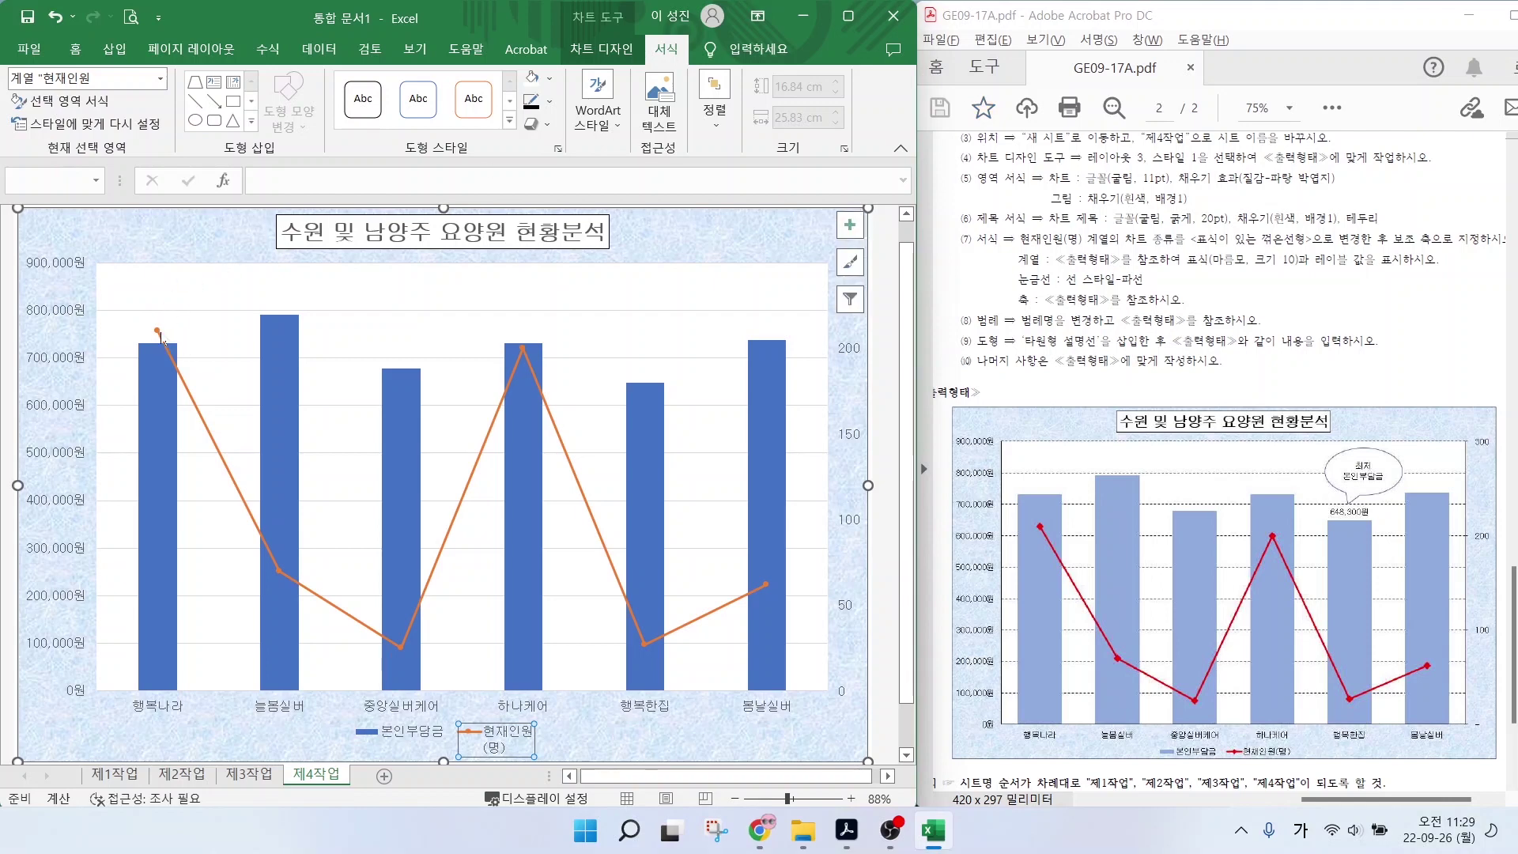
left_click(158, 332)
right_click(161, 338)
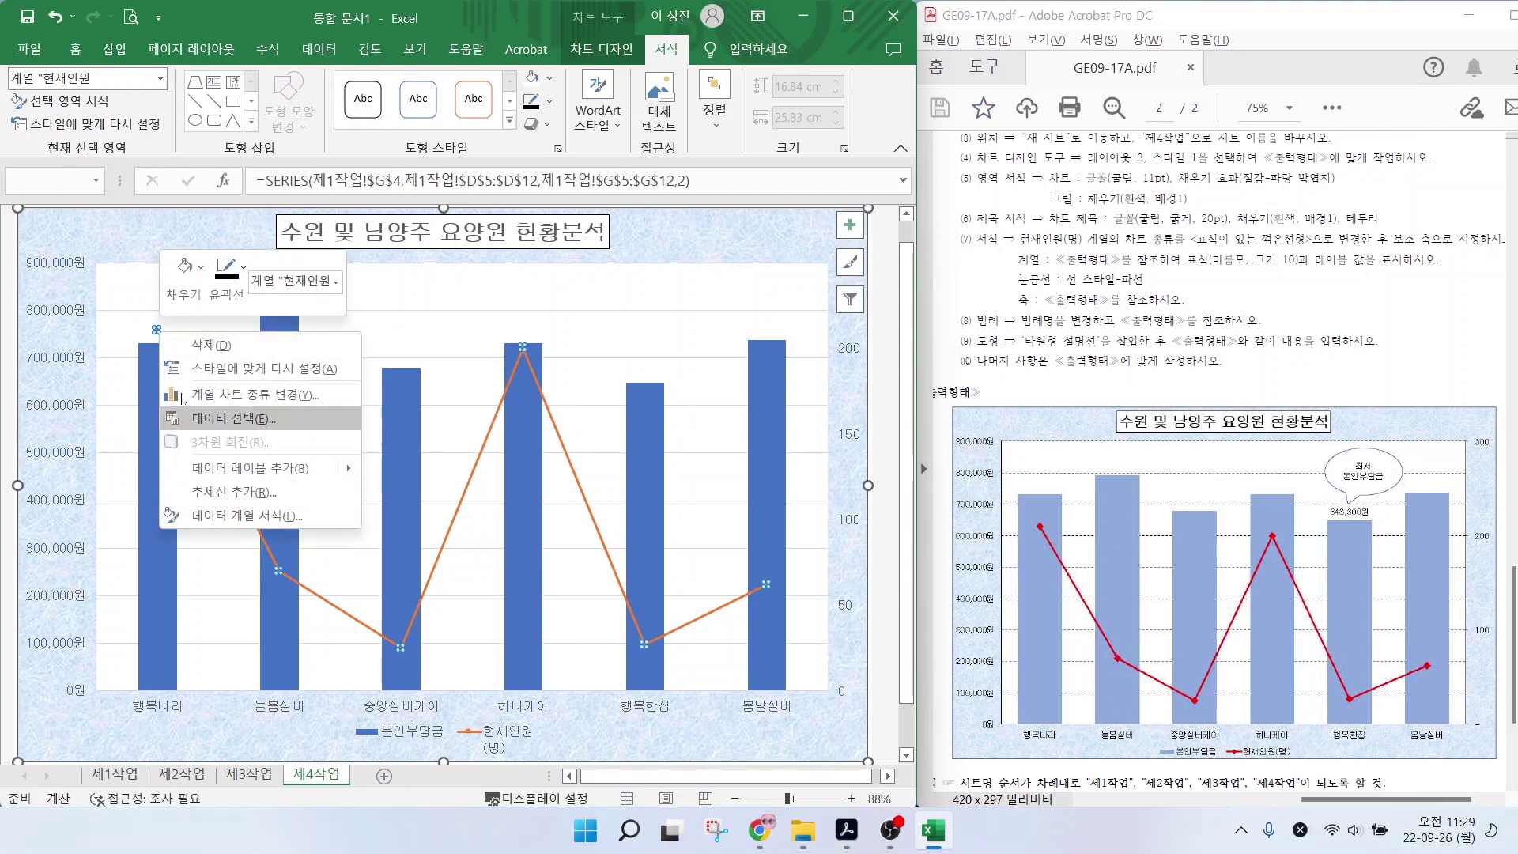
left_click(235, 516)
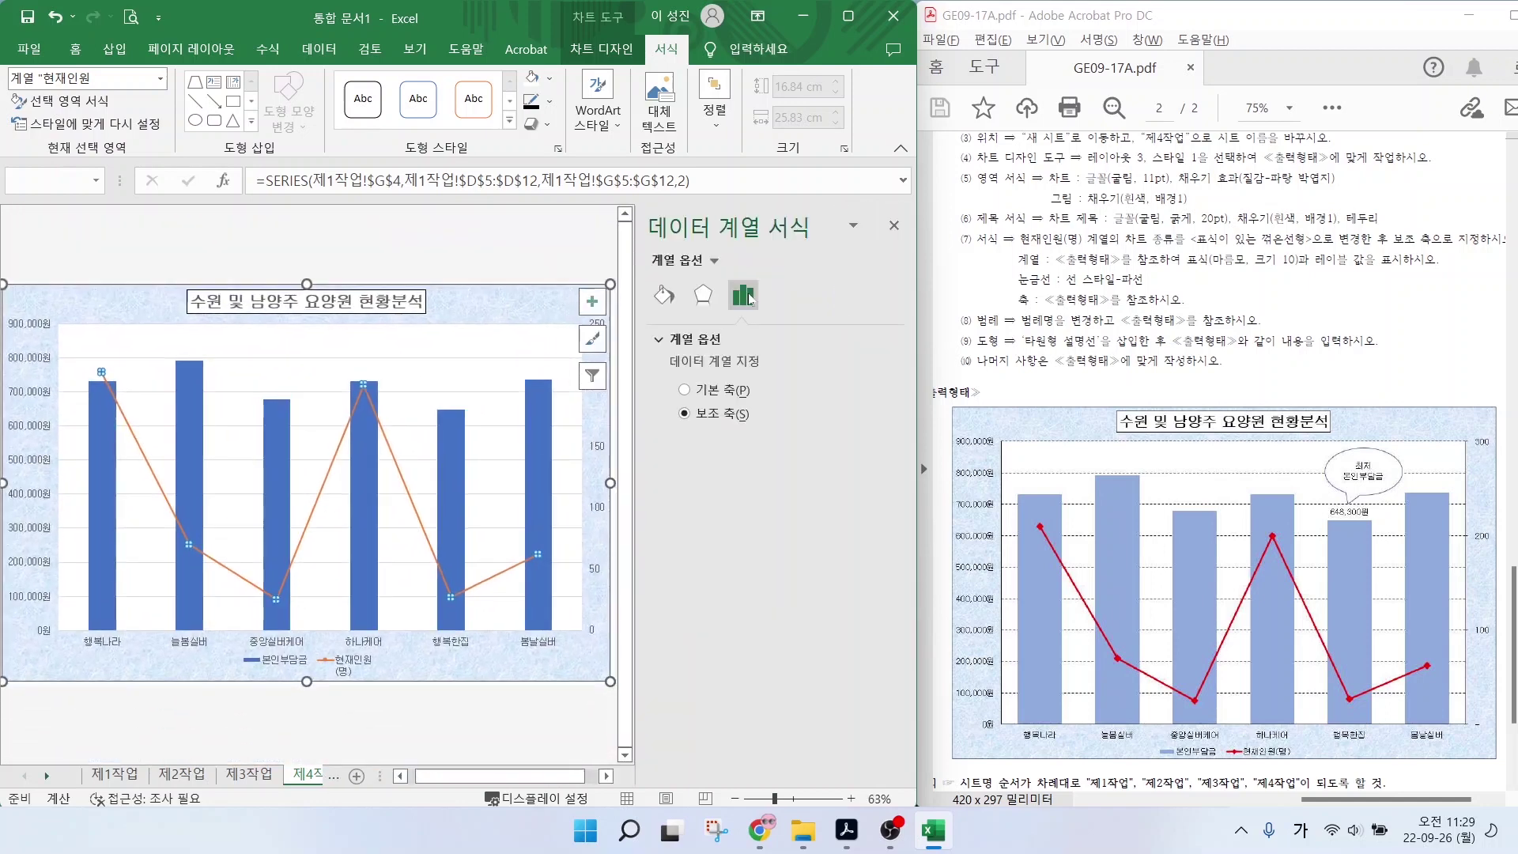
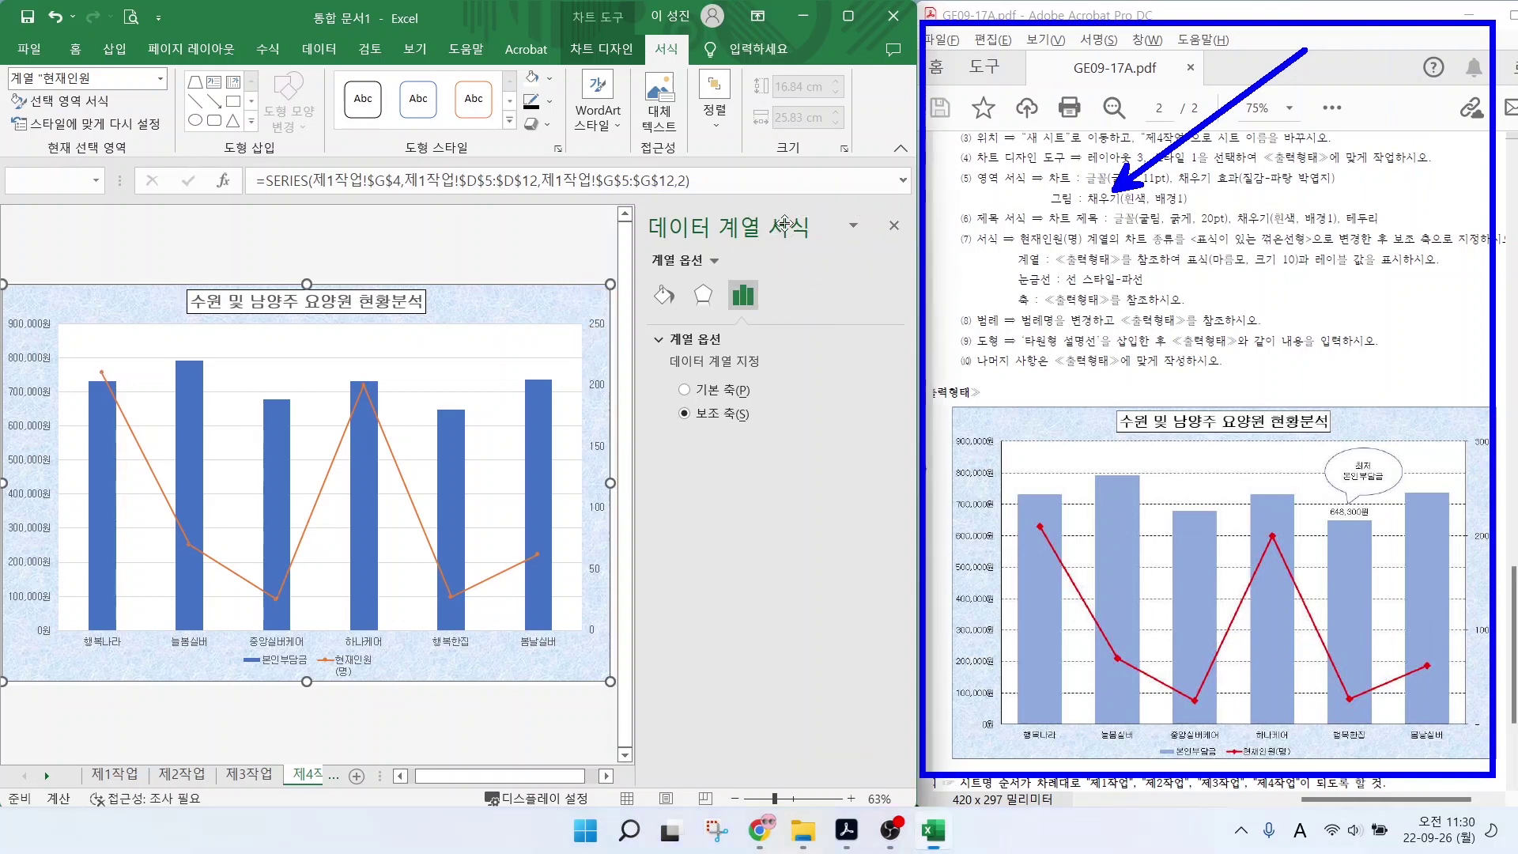
left_click(665, 296)
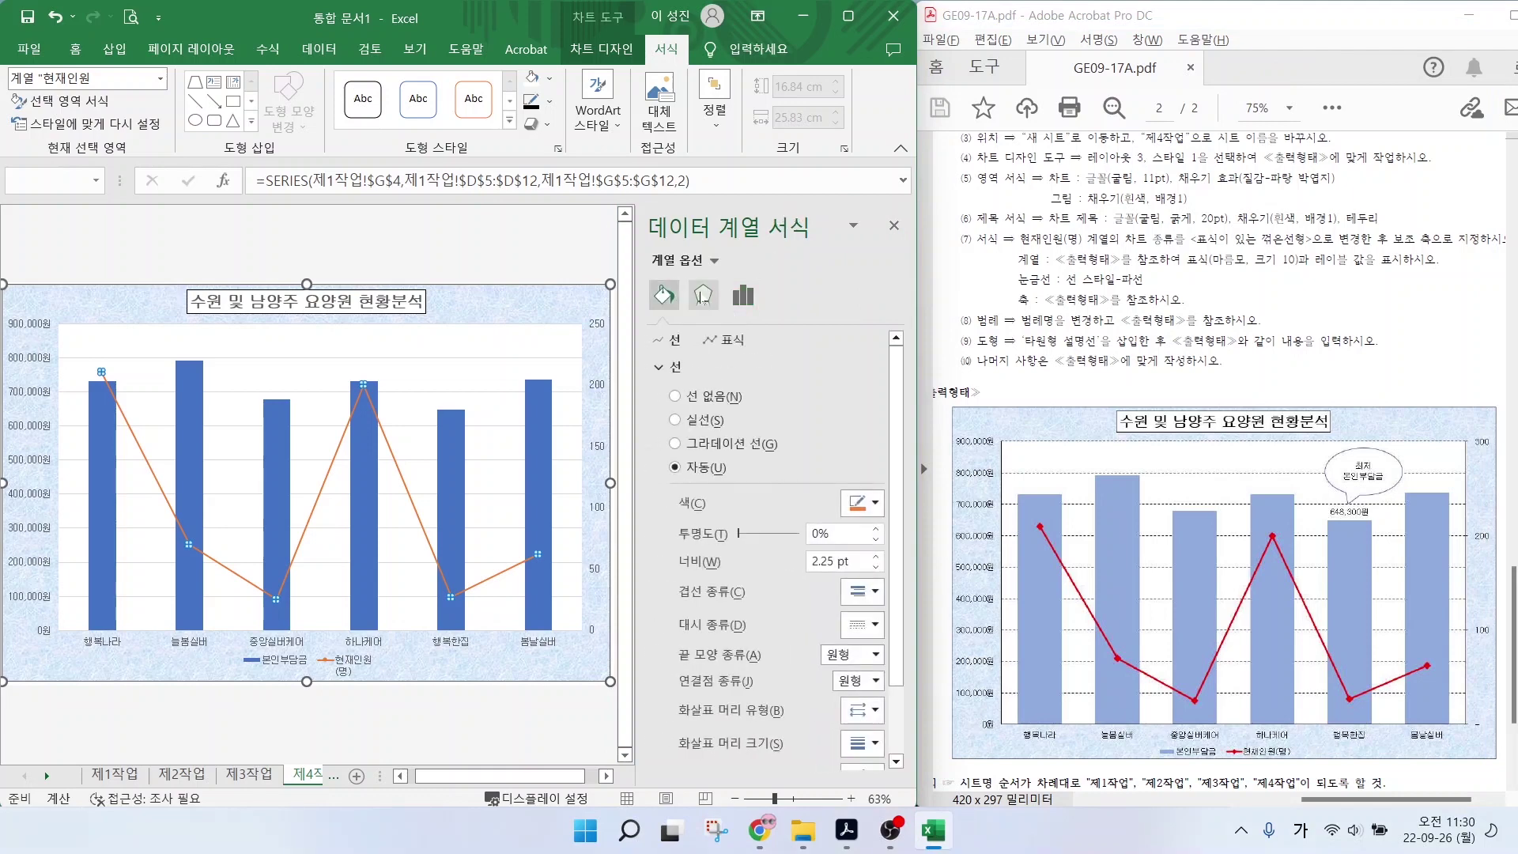
left_click(703, 295)
left_click(741, 297)
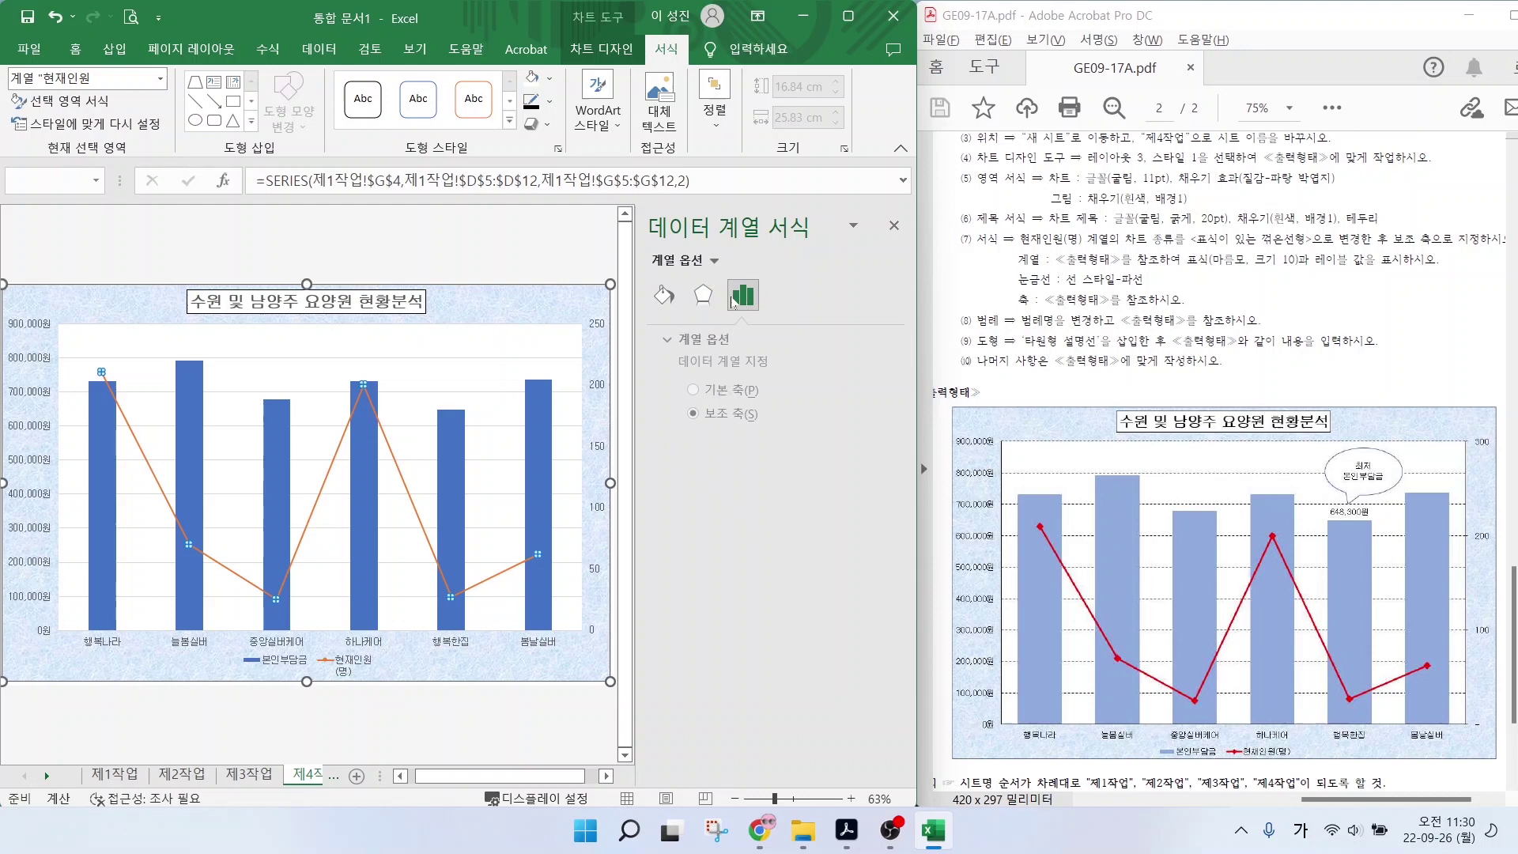
left_click(665, 295)
left_click(703, 294)
left_click(742, 297)
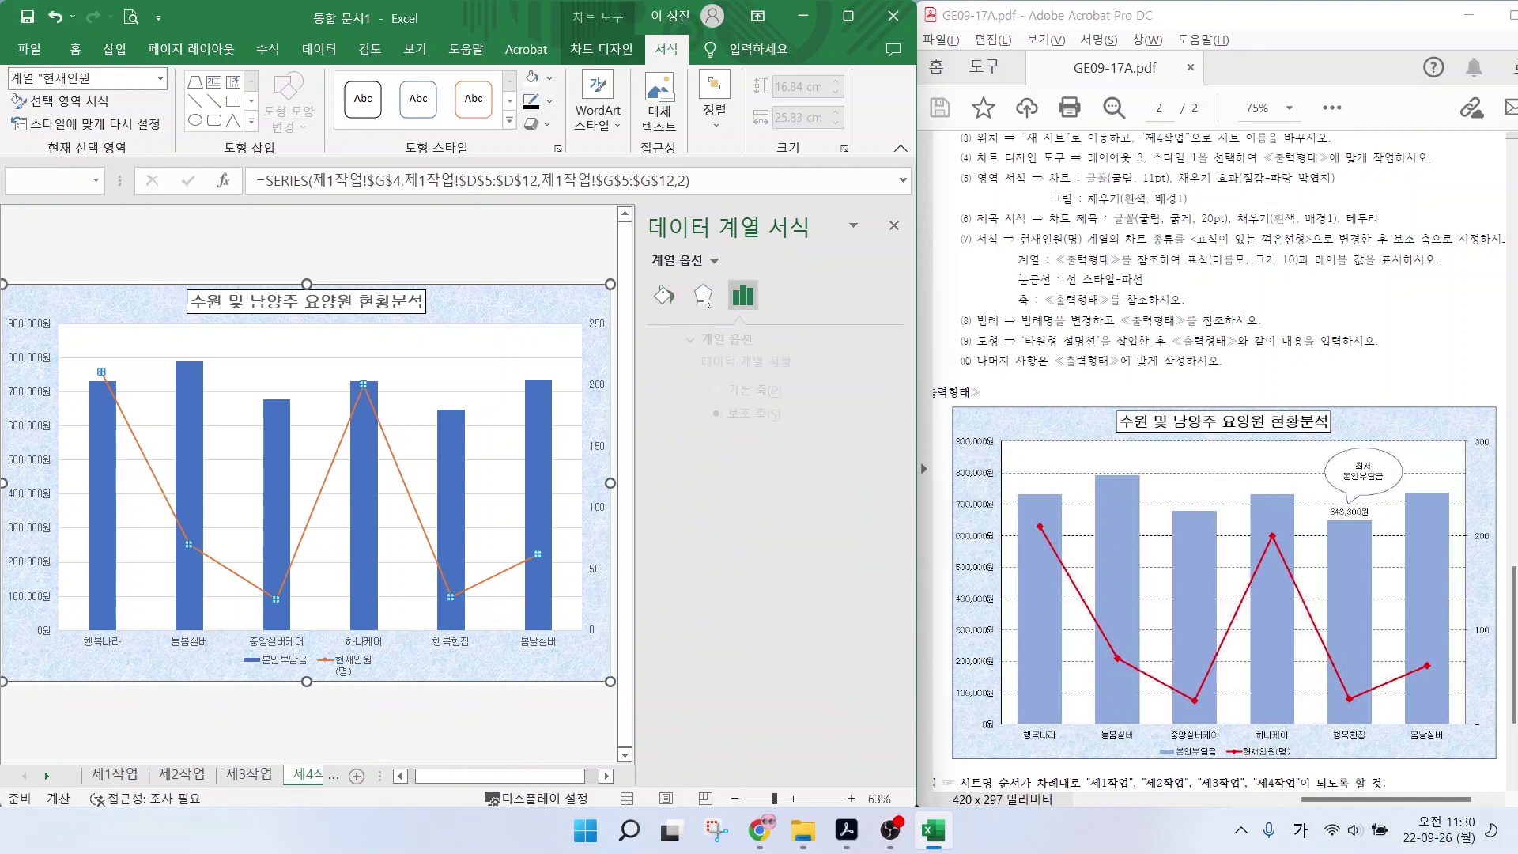
Give the 현재인원(명) line built-in diamond markers with size 10.
left_click(664, 296)
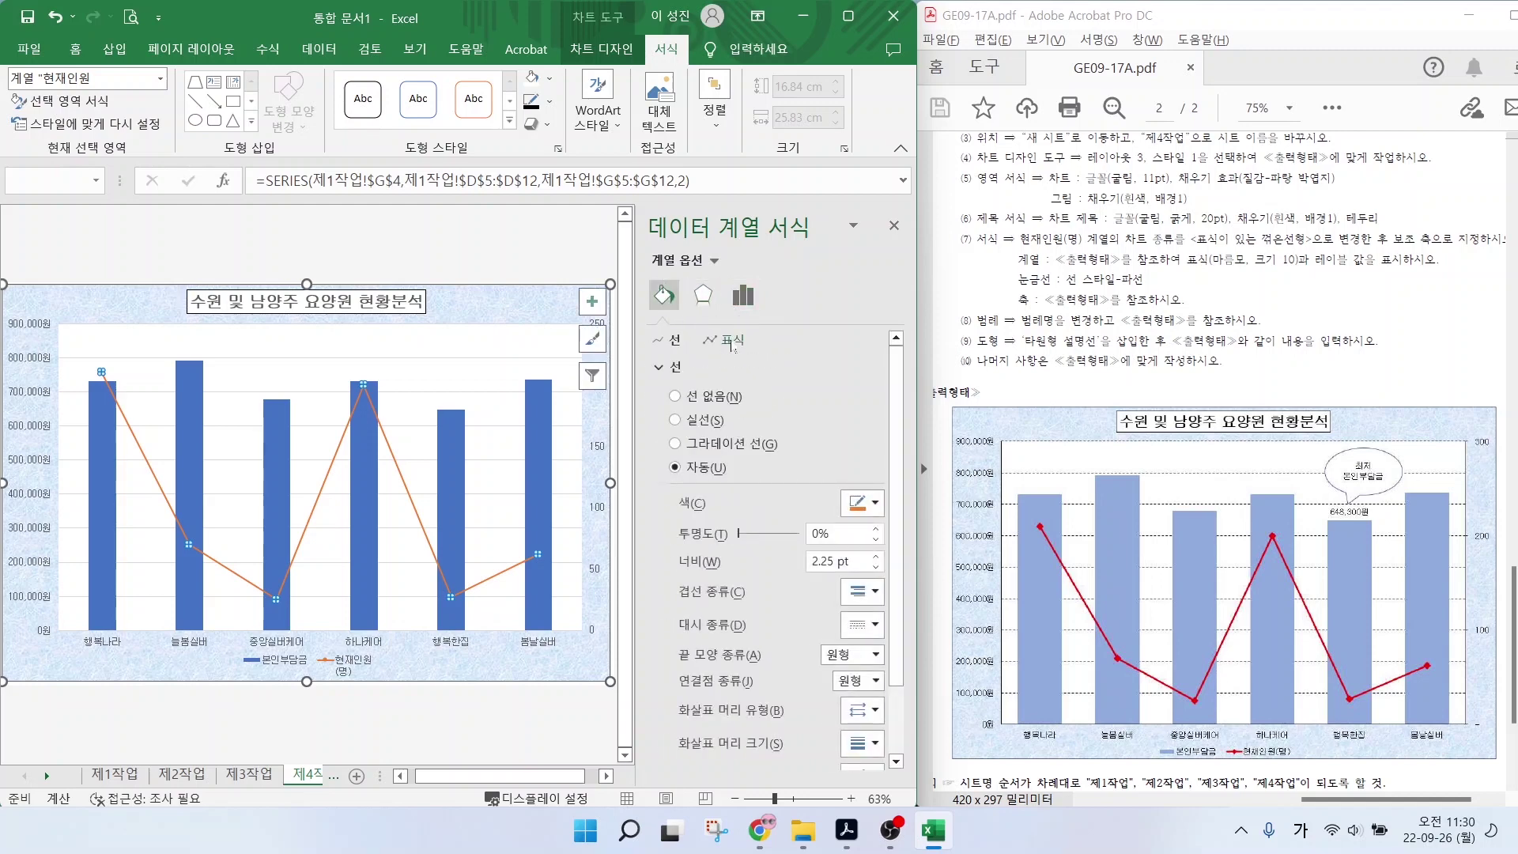
left_click(732, 342)
left_click(664, 367)
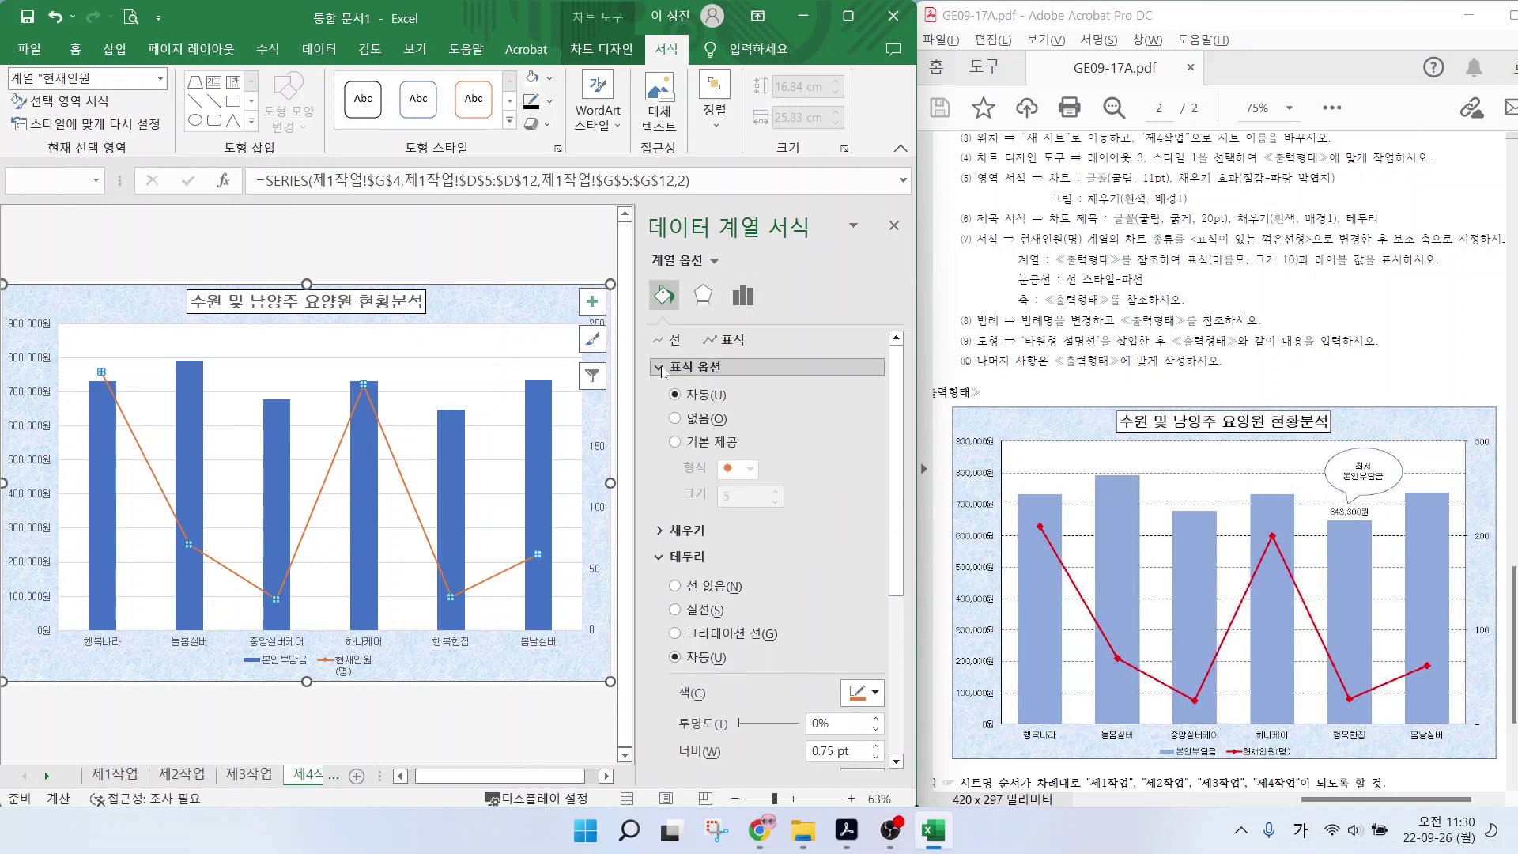
left_click(675, 442)
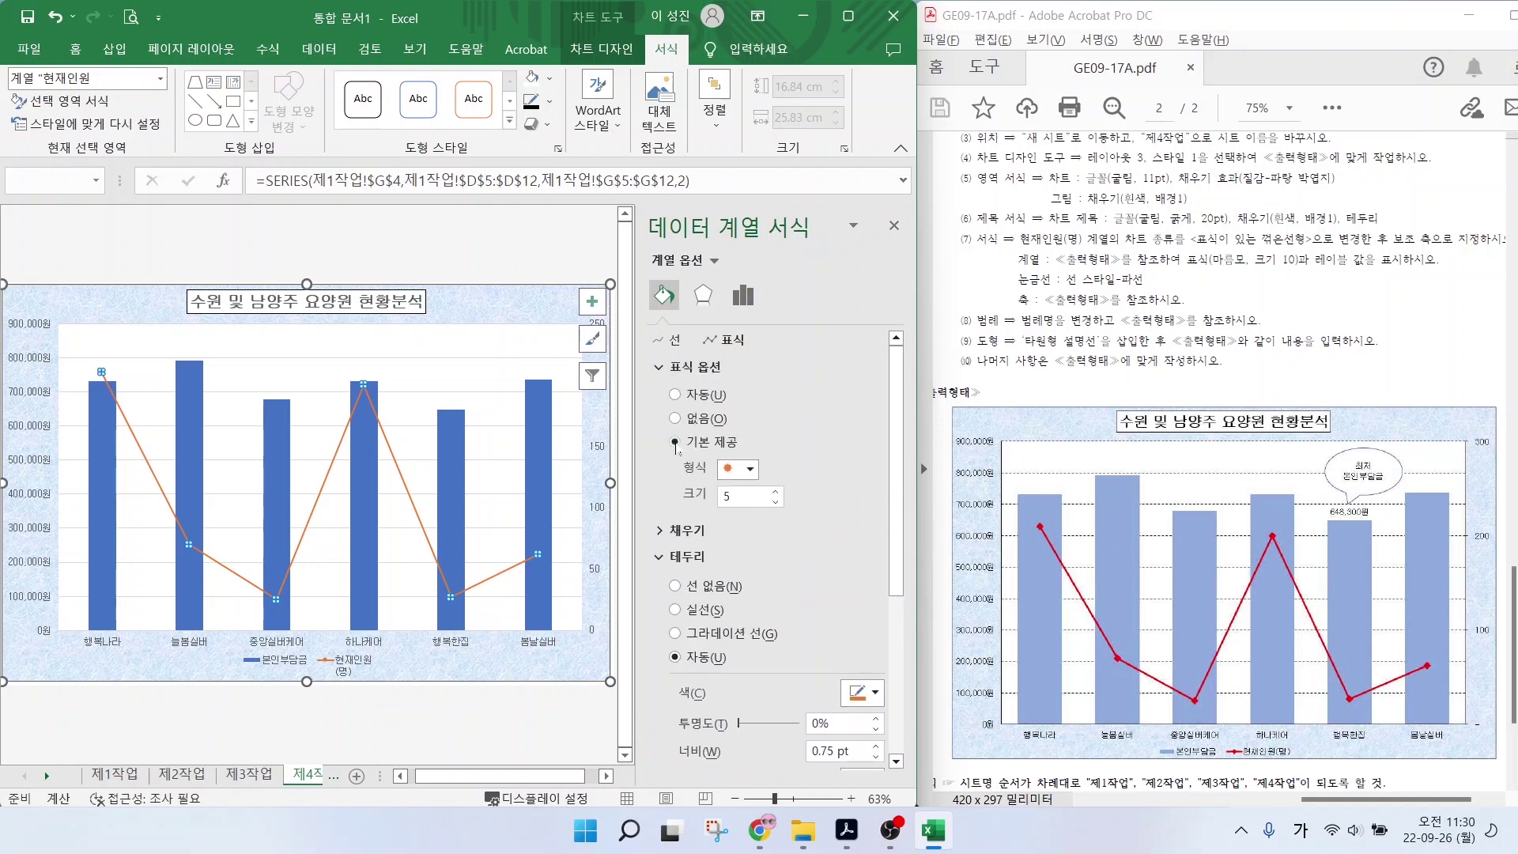
left_click(740, 469)
left_click(726, 509)
double_click(727, 496)
type("10")
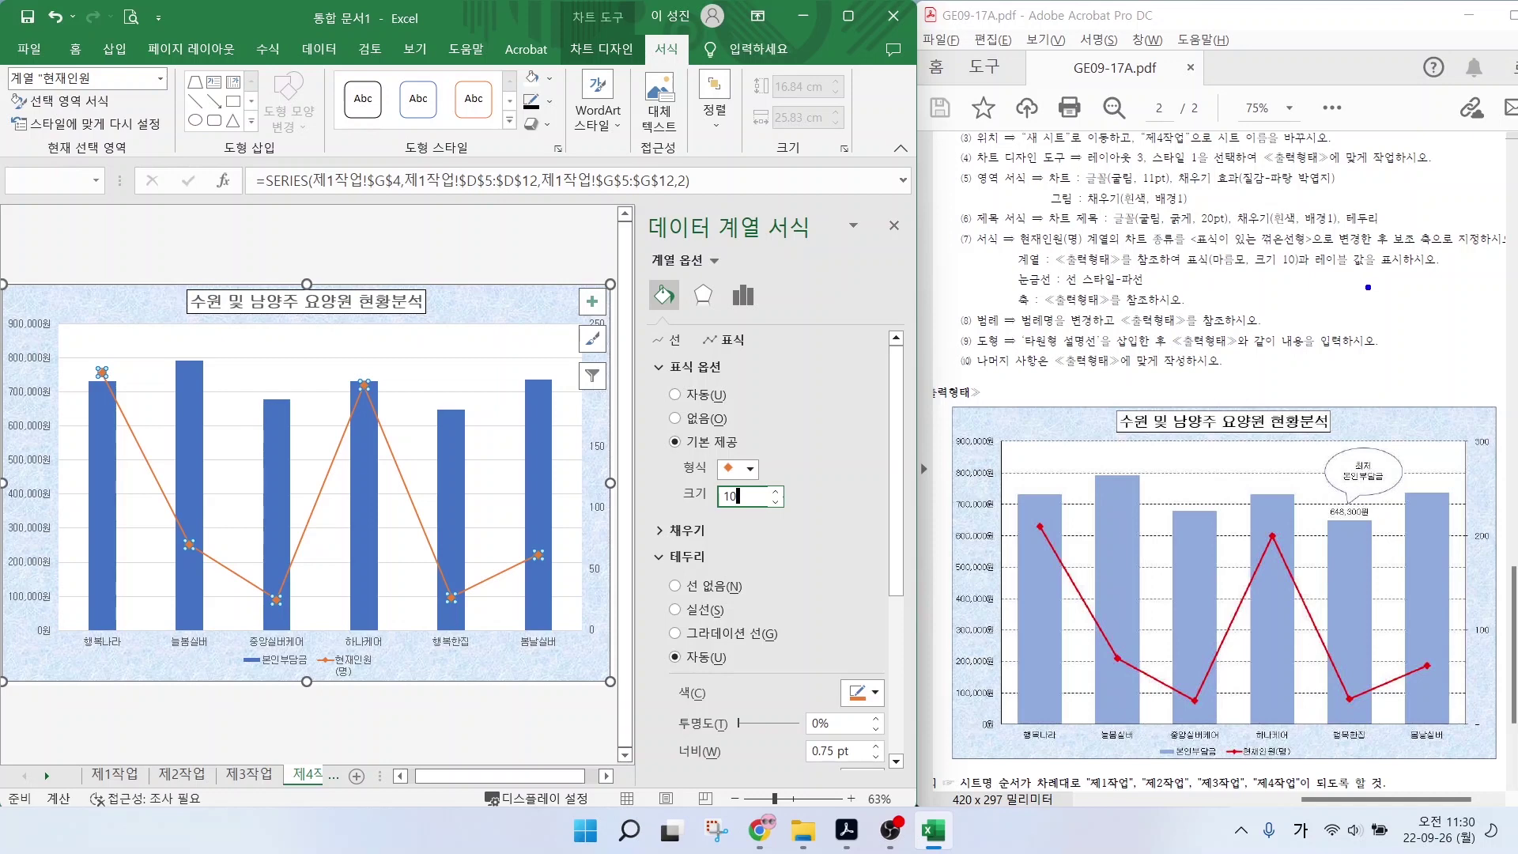
Add a data label to only the 행복한집 bar of the 본인부담금 series.
left_click_drag(1312, 271, 1393, 270)
mouse_move(1339, 537)
left_mouse_down()
mouse_move(1347, 488)
mouse_move(1375, 531)
left_mouse_up()
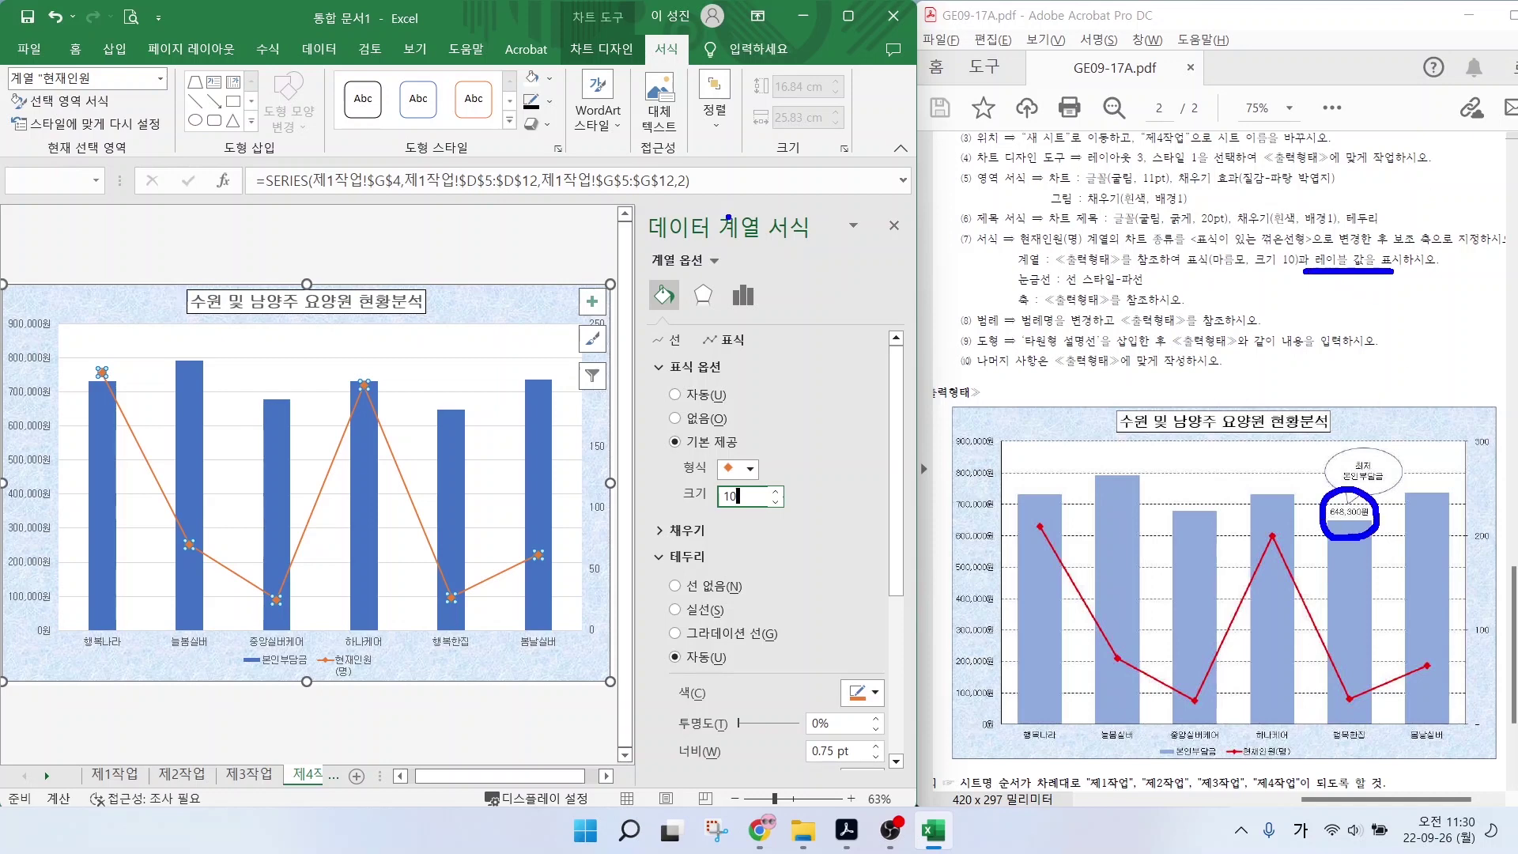
mouse_move(444, 416)
left_mouse_down()
mouse_move(464, 382)
mouse_move(471, 423)
left_mouse_up()
key("Escape")
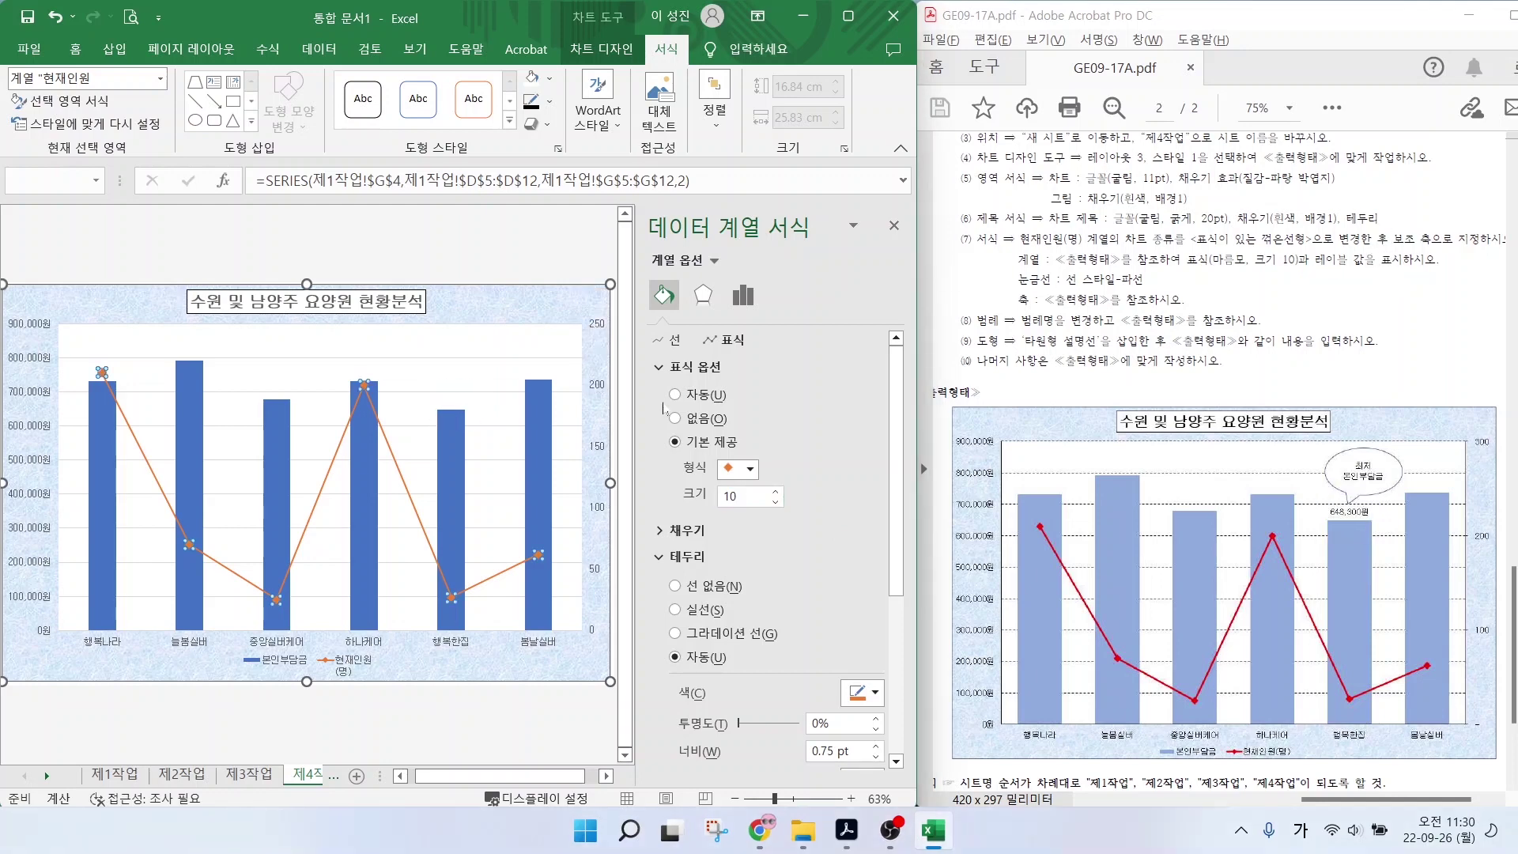
left_click(456, 438)
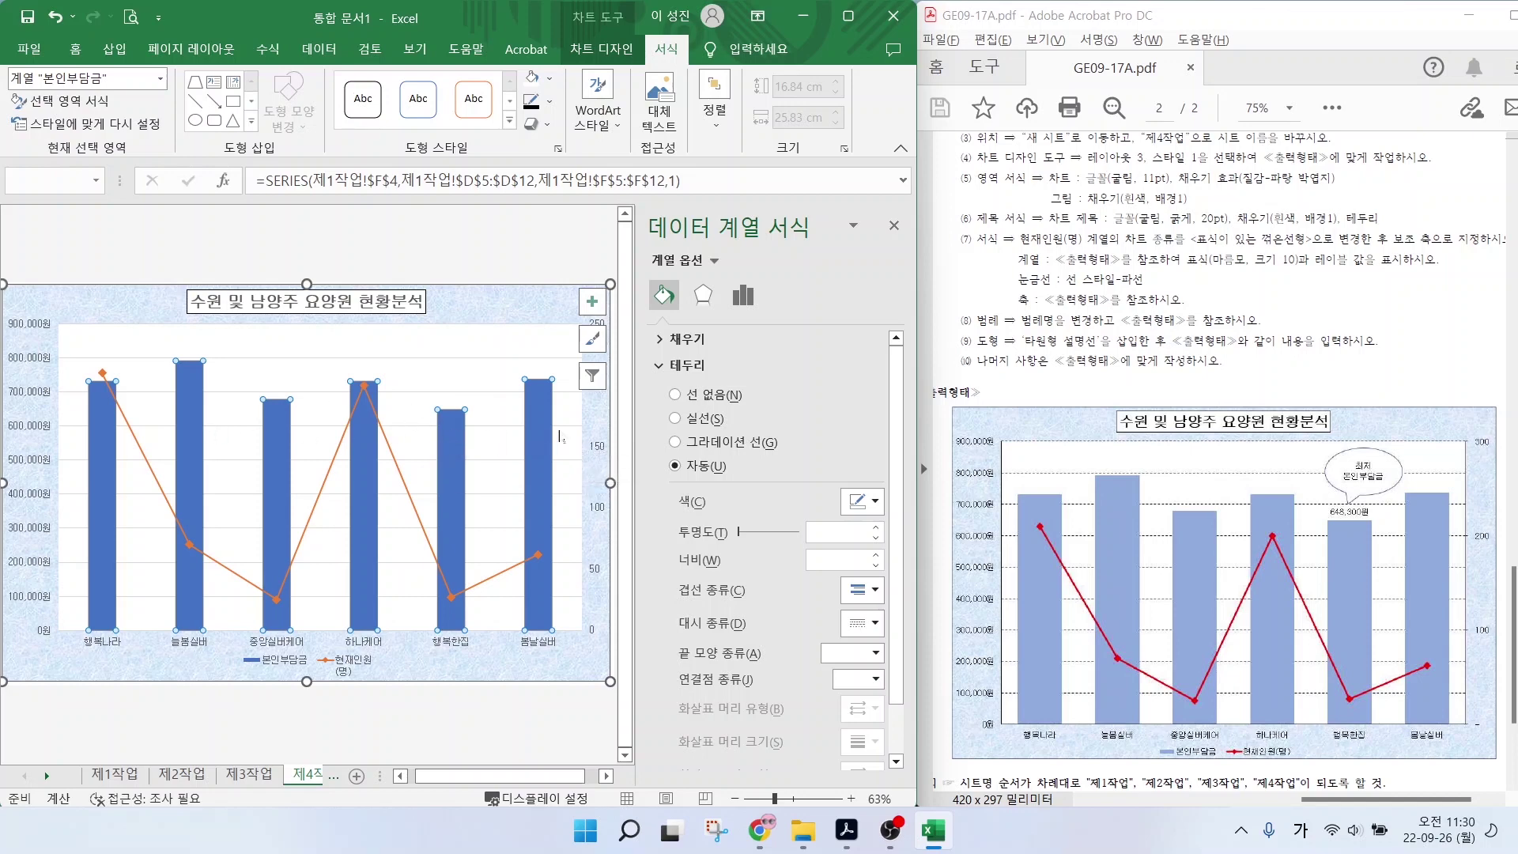
left_click(452, 440)
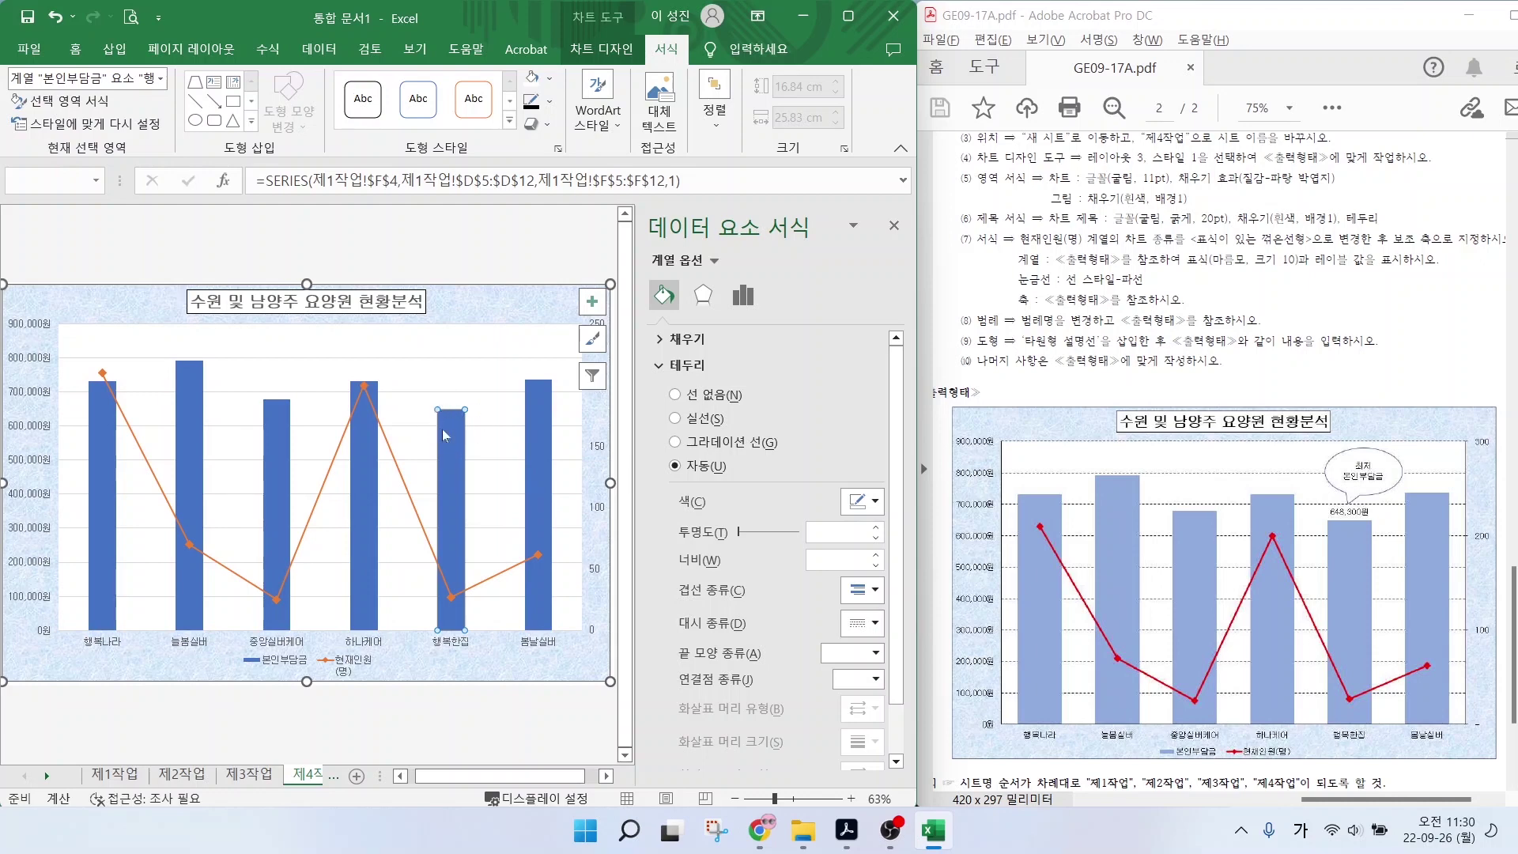
mouse_move(450, 437)
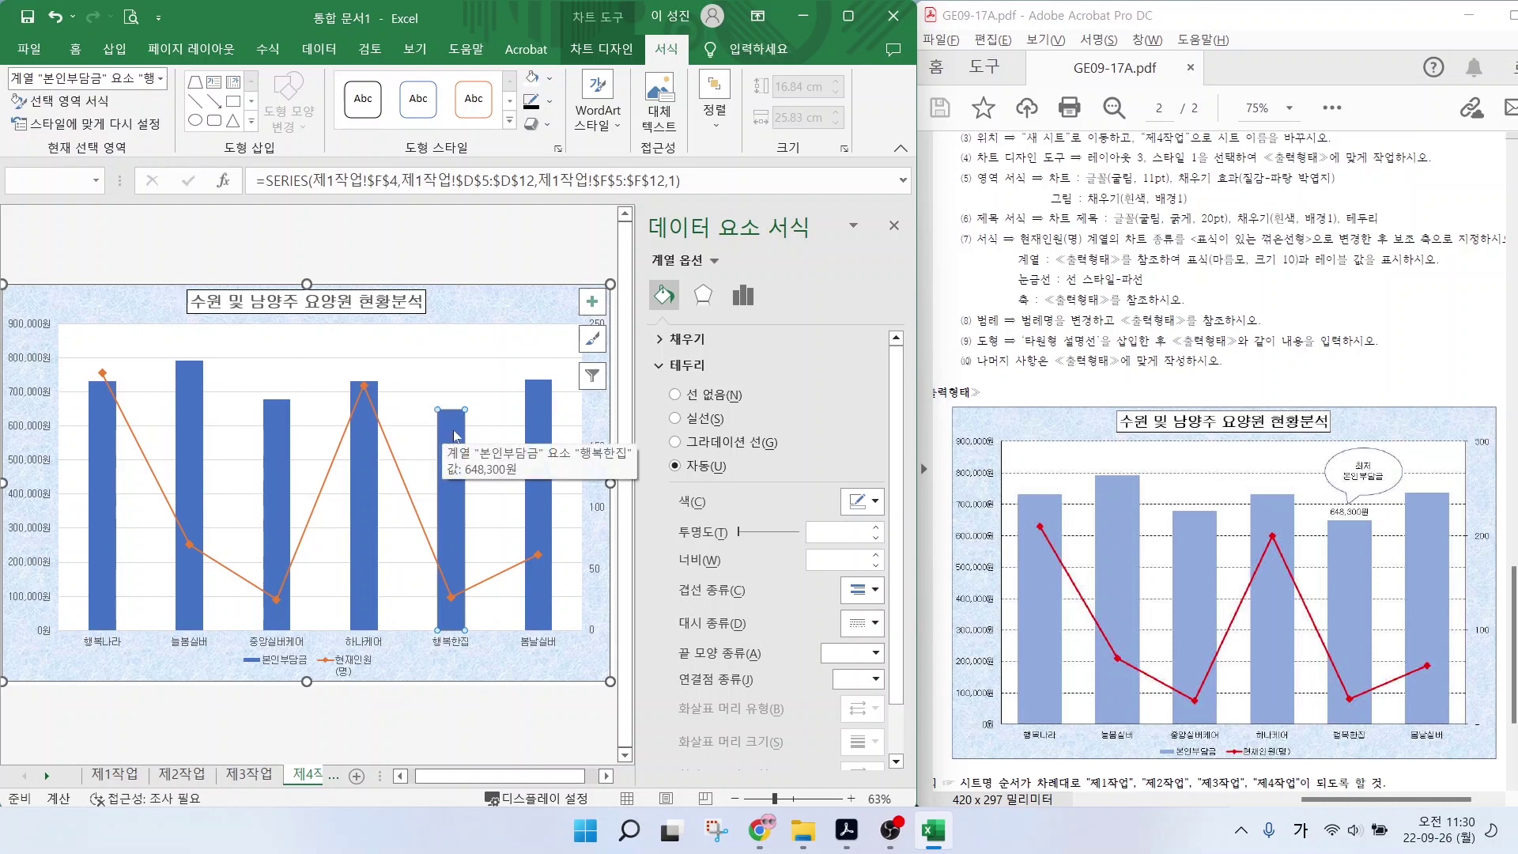
right_click(455, 434)
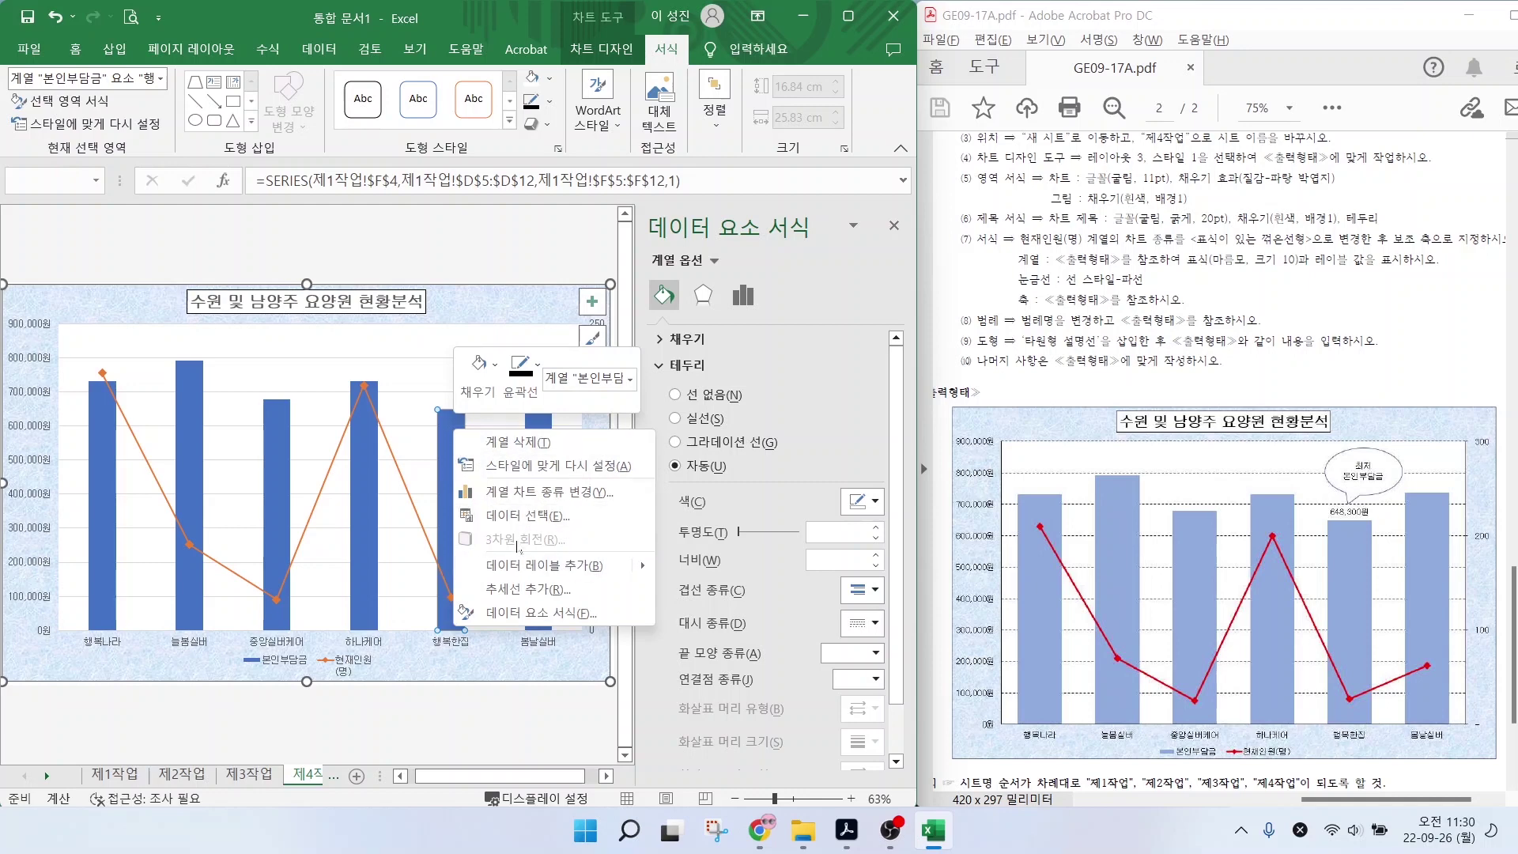
left_click(541, 566)
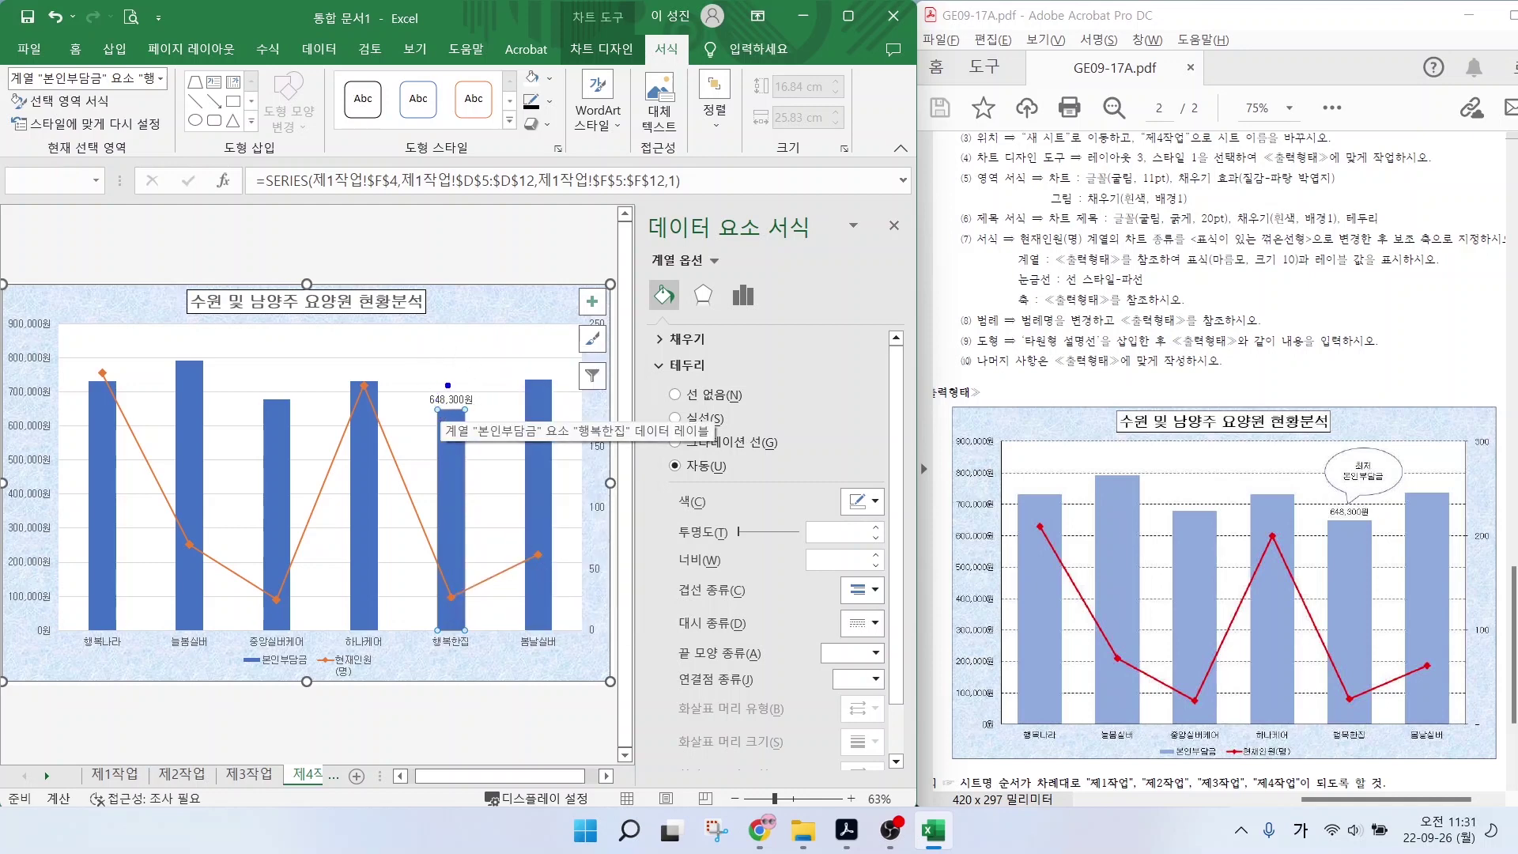
left_click_drag(449, 385, 525, 343)
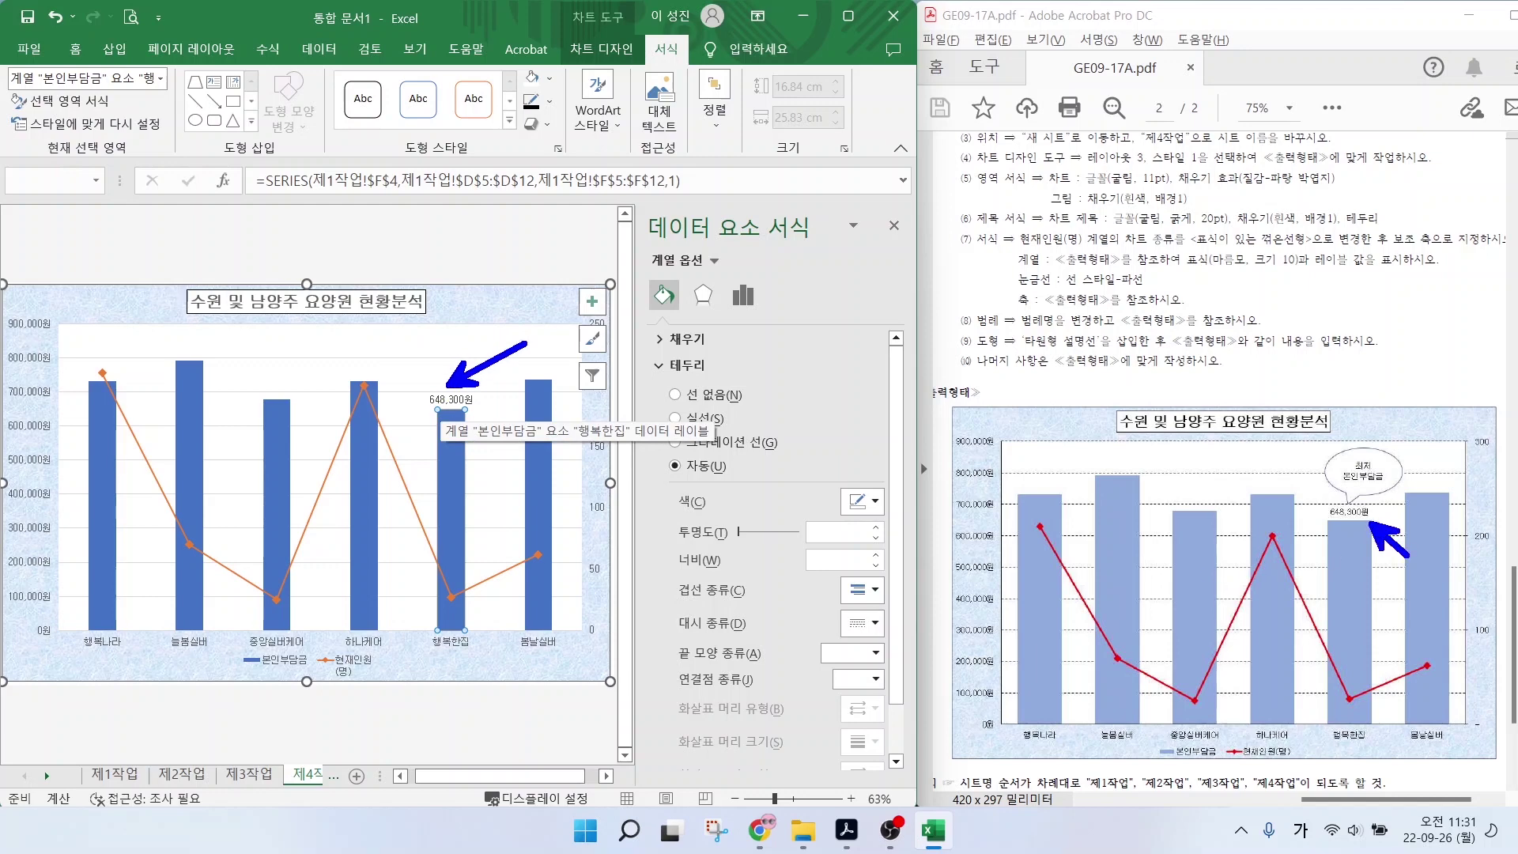
Set the dash type of the primary value axis's major gridlines to dash (파선).
left_click(391, 366)
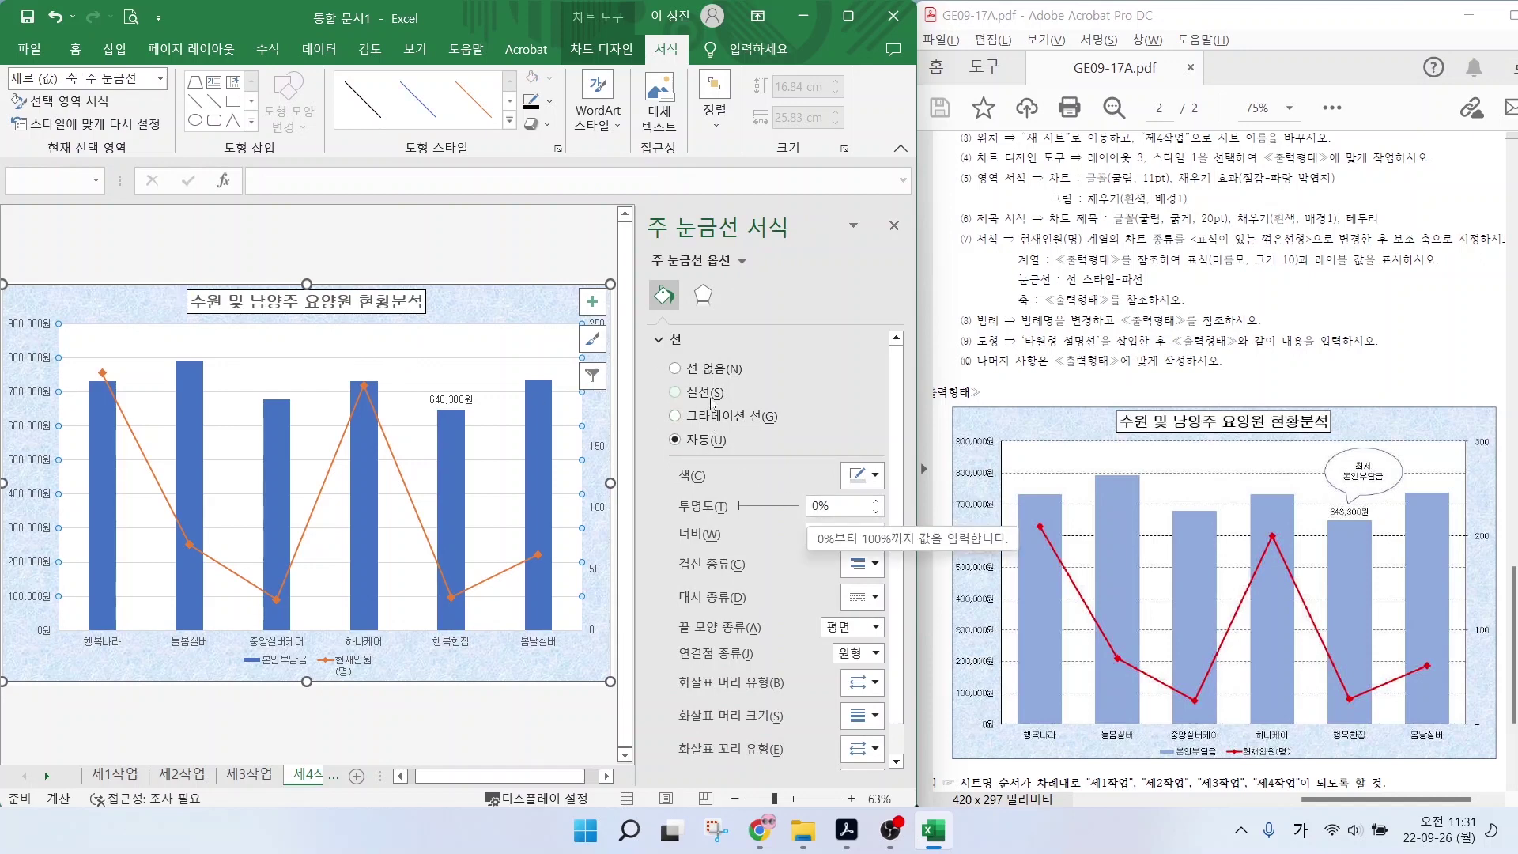
left_click(862, 597)
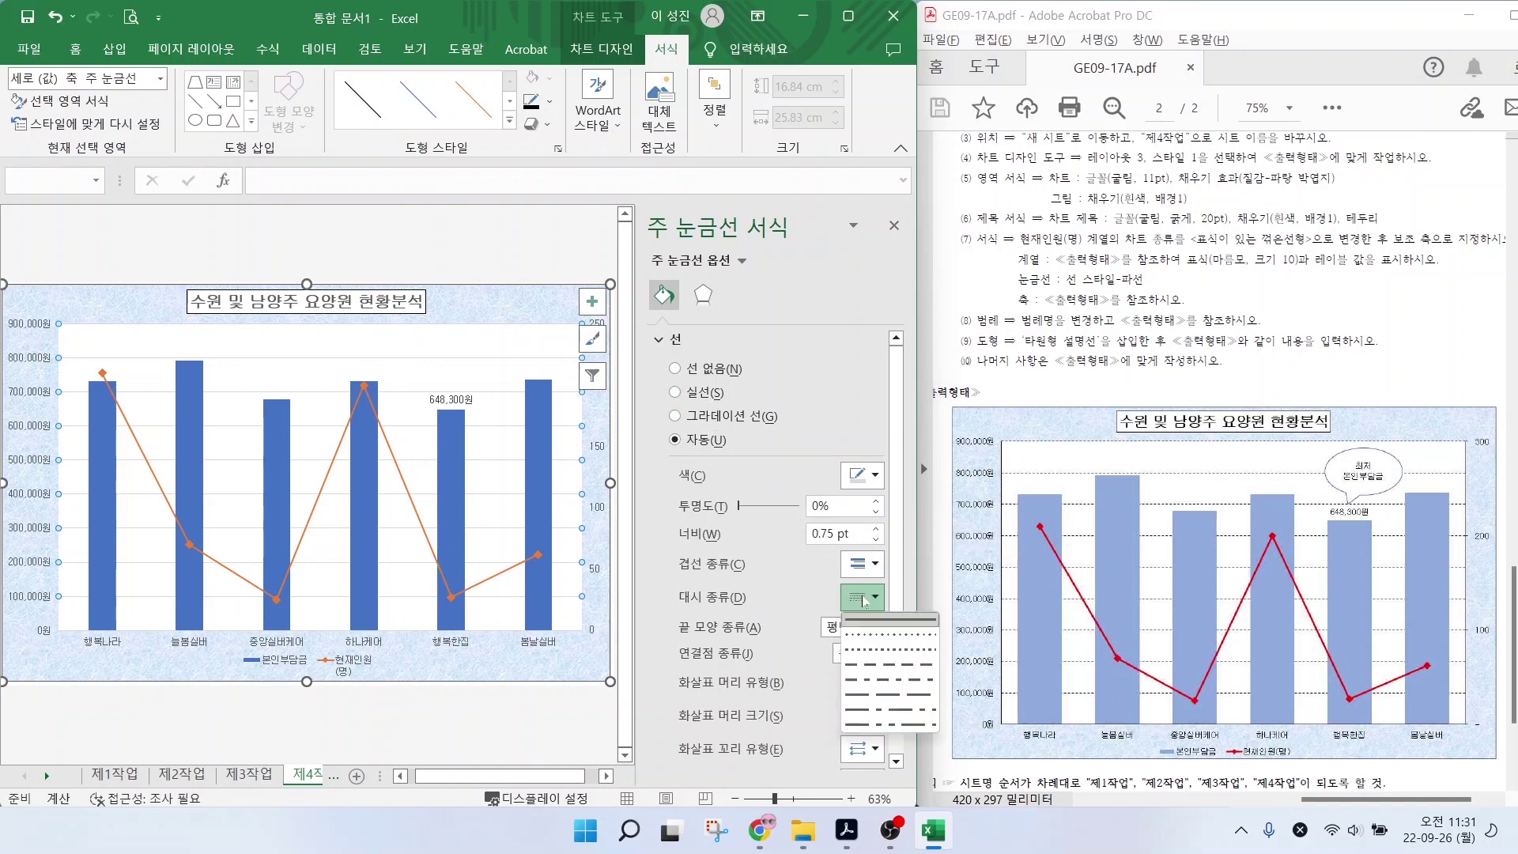
left_click(878, 668)
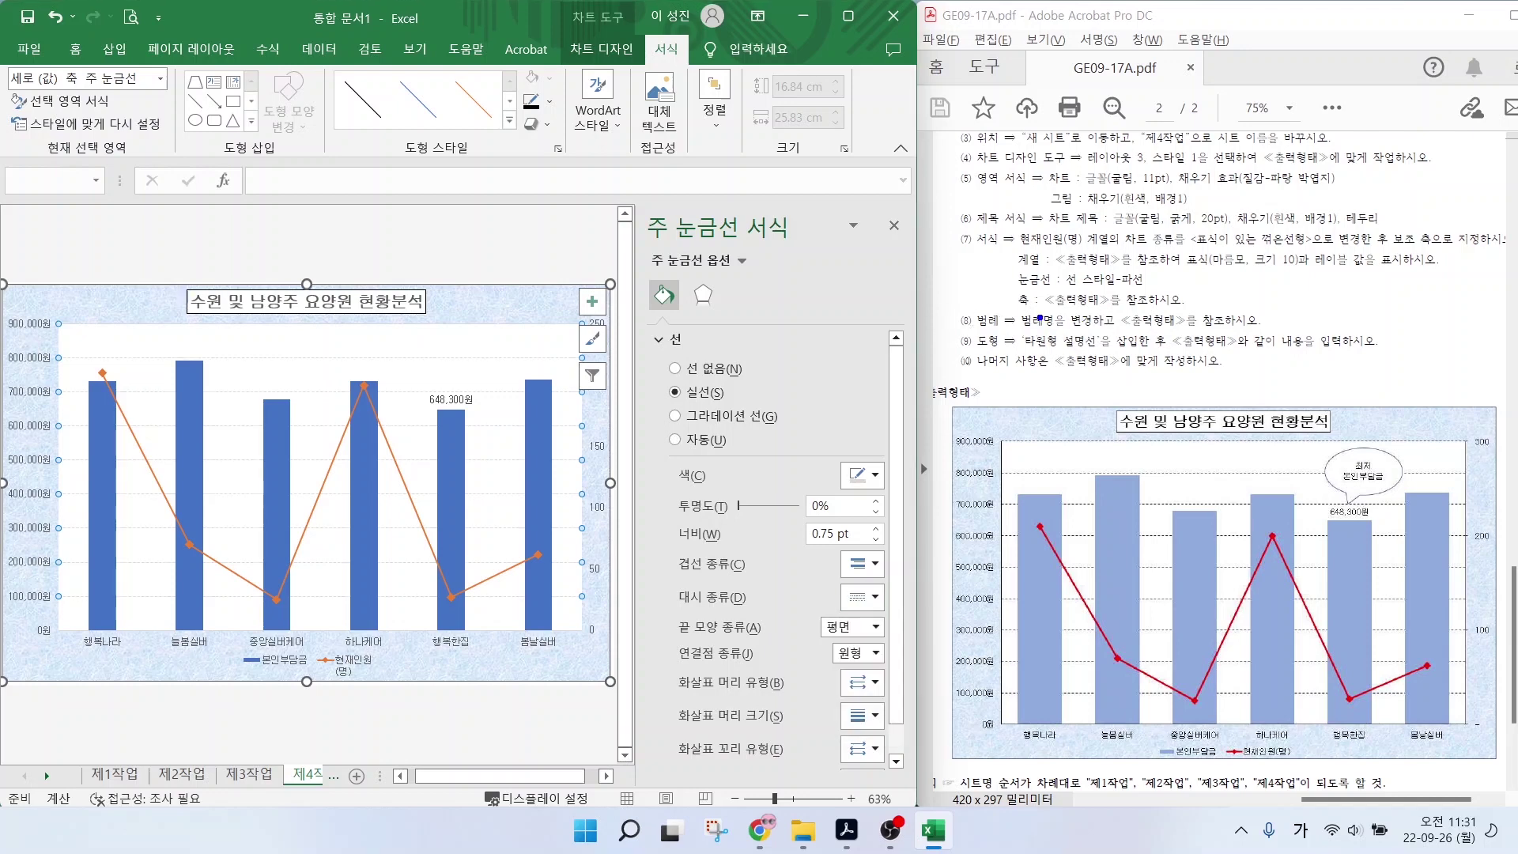
left_click_drag(1037, 312, 1230, 310)
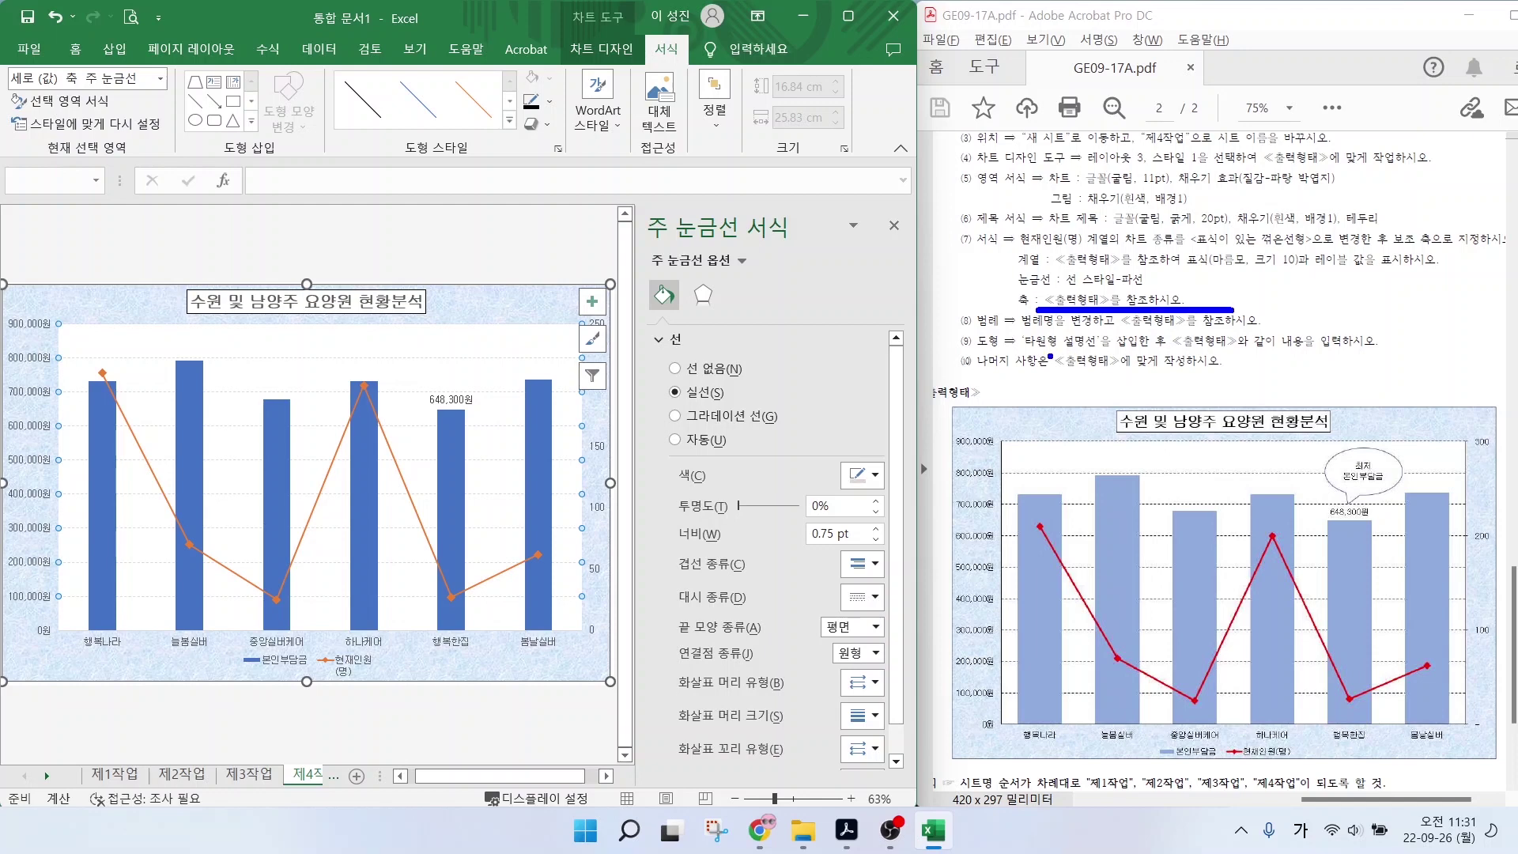
left_click_drag(937, 787, 980, 733)
left_click_drag(898, 388, 956, 427)
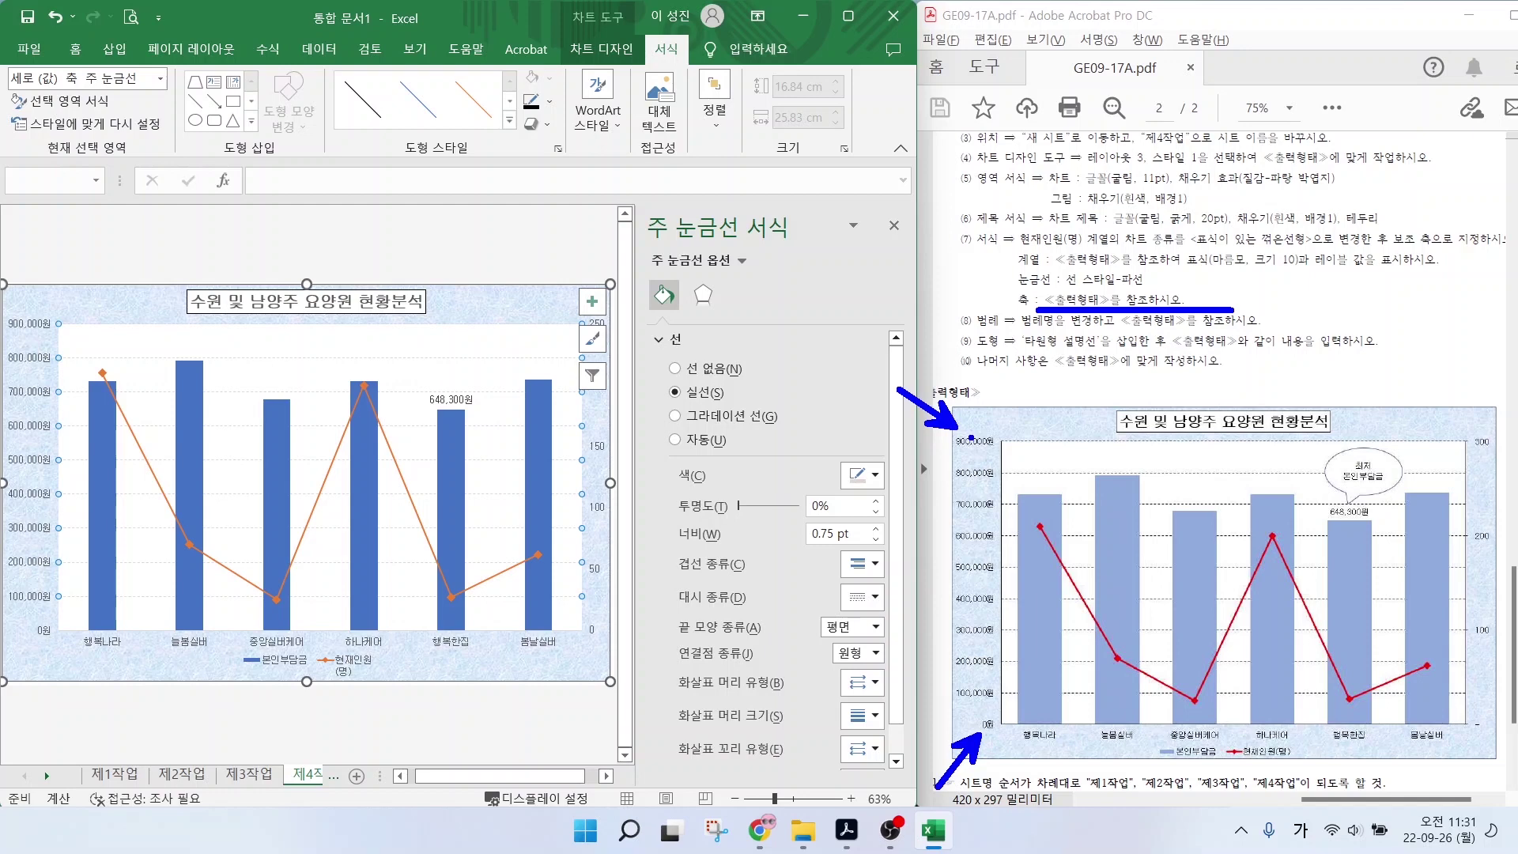
mouse_move(83, 625)
left_mouse_down()
mouse_move(2, 458)
mouse_move(103, 502)
mouse_move(79, 599)
left_mouse_up()
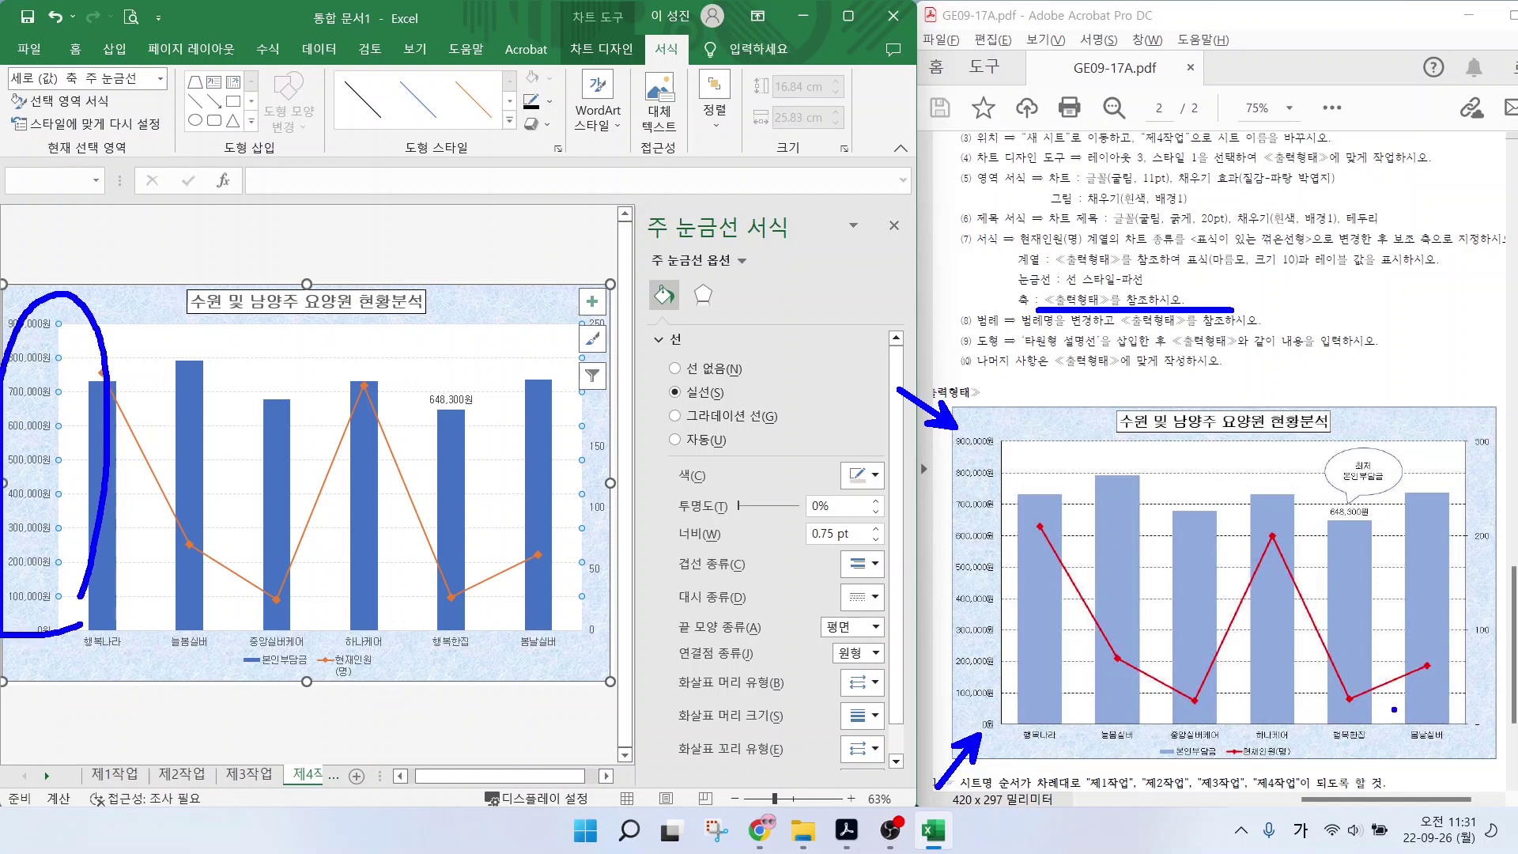
mouse_move(1487, 734)
left_mouse_down()
mouse_move(1465, 728)
mouse_move(1493, 744)
left_mouse_up()
left_click_drag(1497, 467, 1490, 444)
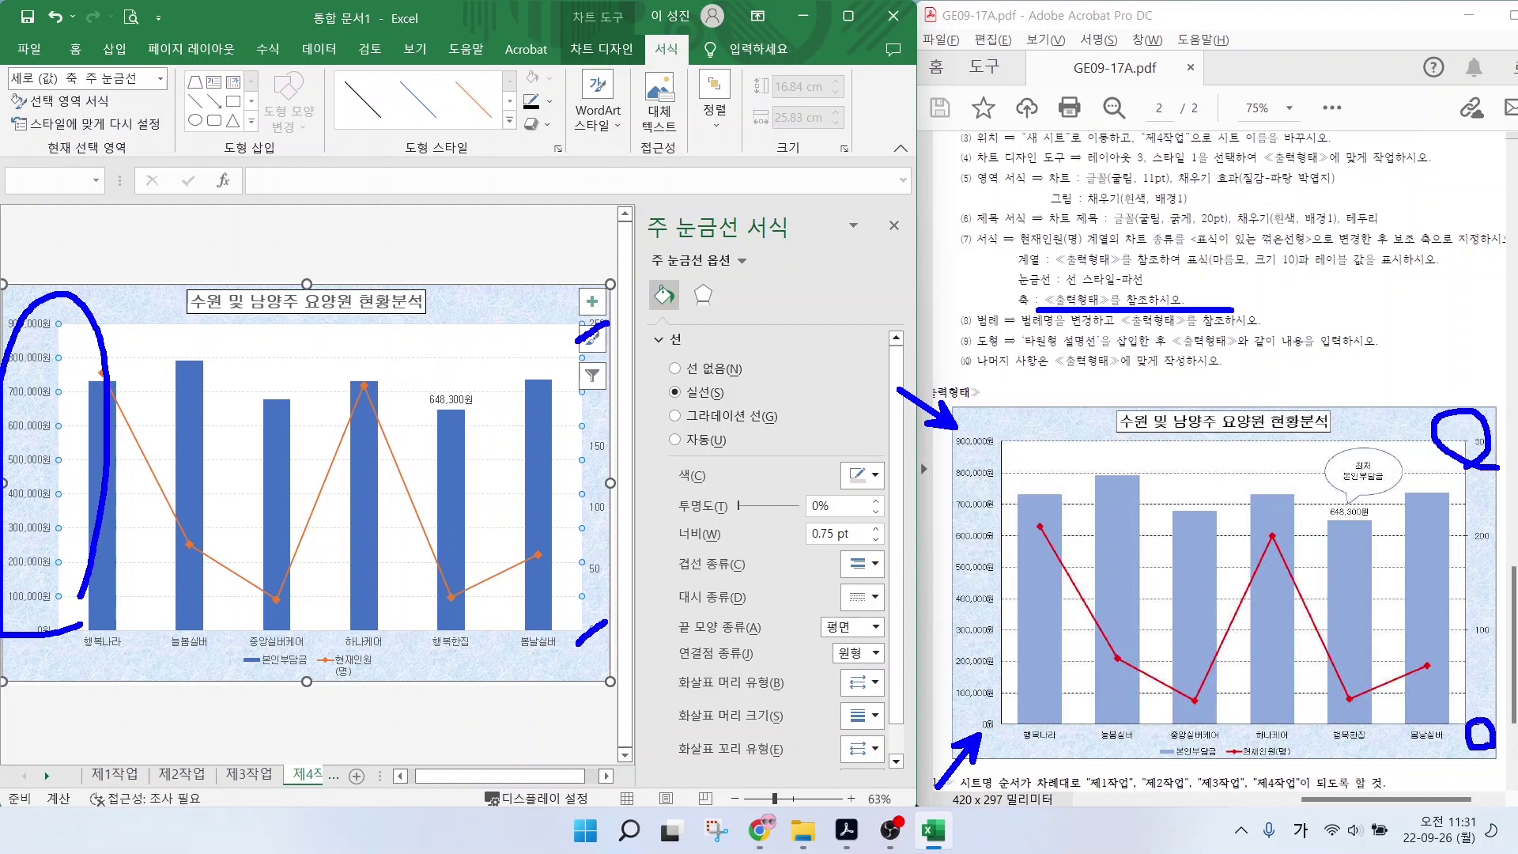
key("Escape")
Set the secondary value axis's maximum bound to 300 and its major unit to 100.
left_click(601, 448)
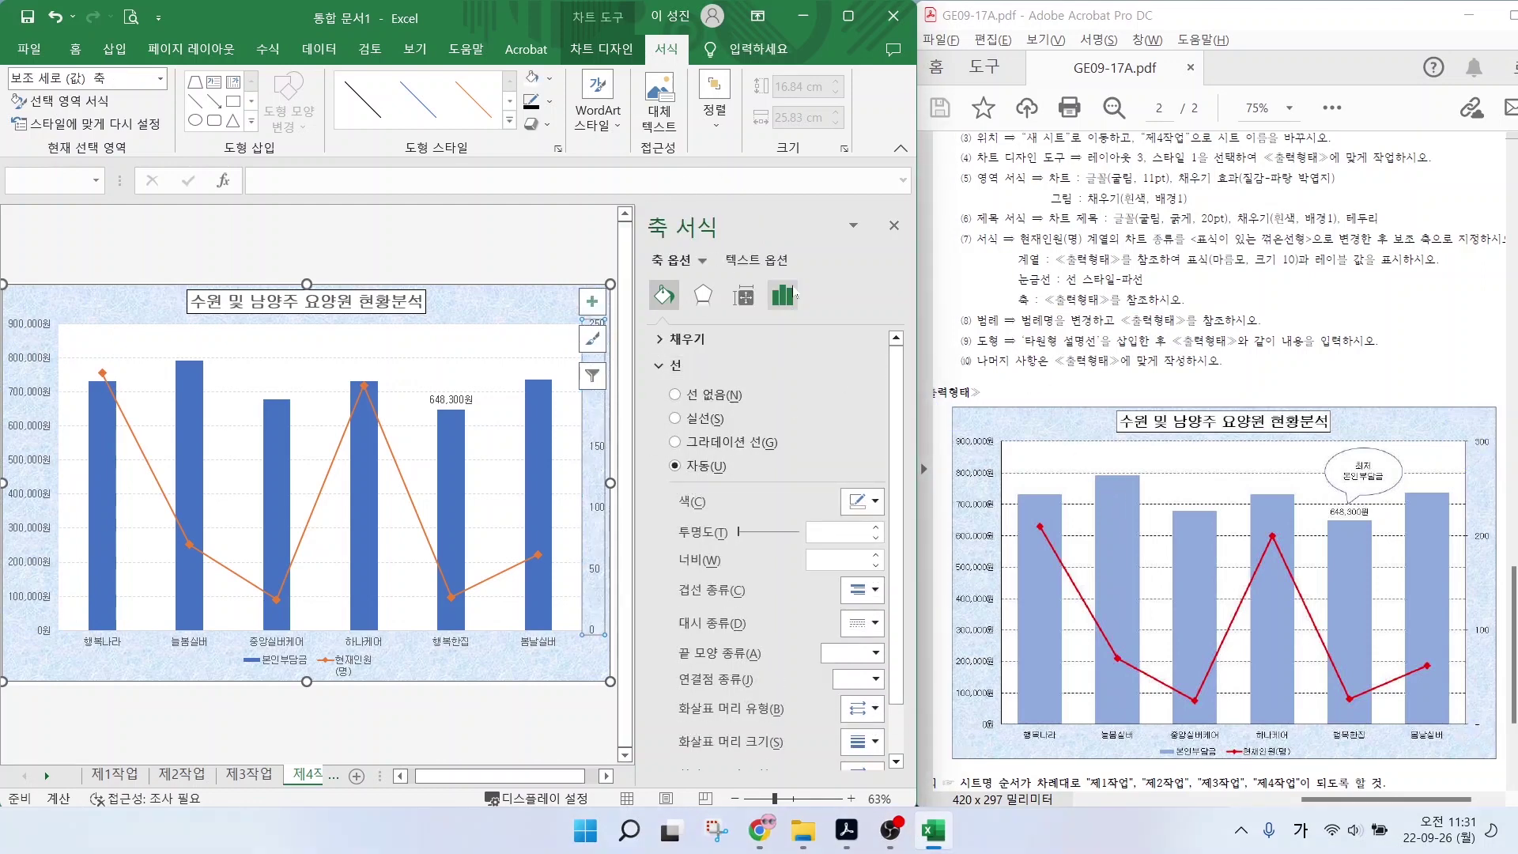
left_click(703, 295)
left_click(744, 296)
left_click(783, 295)
left_click(664, 296)
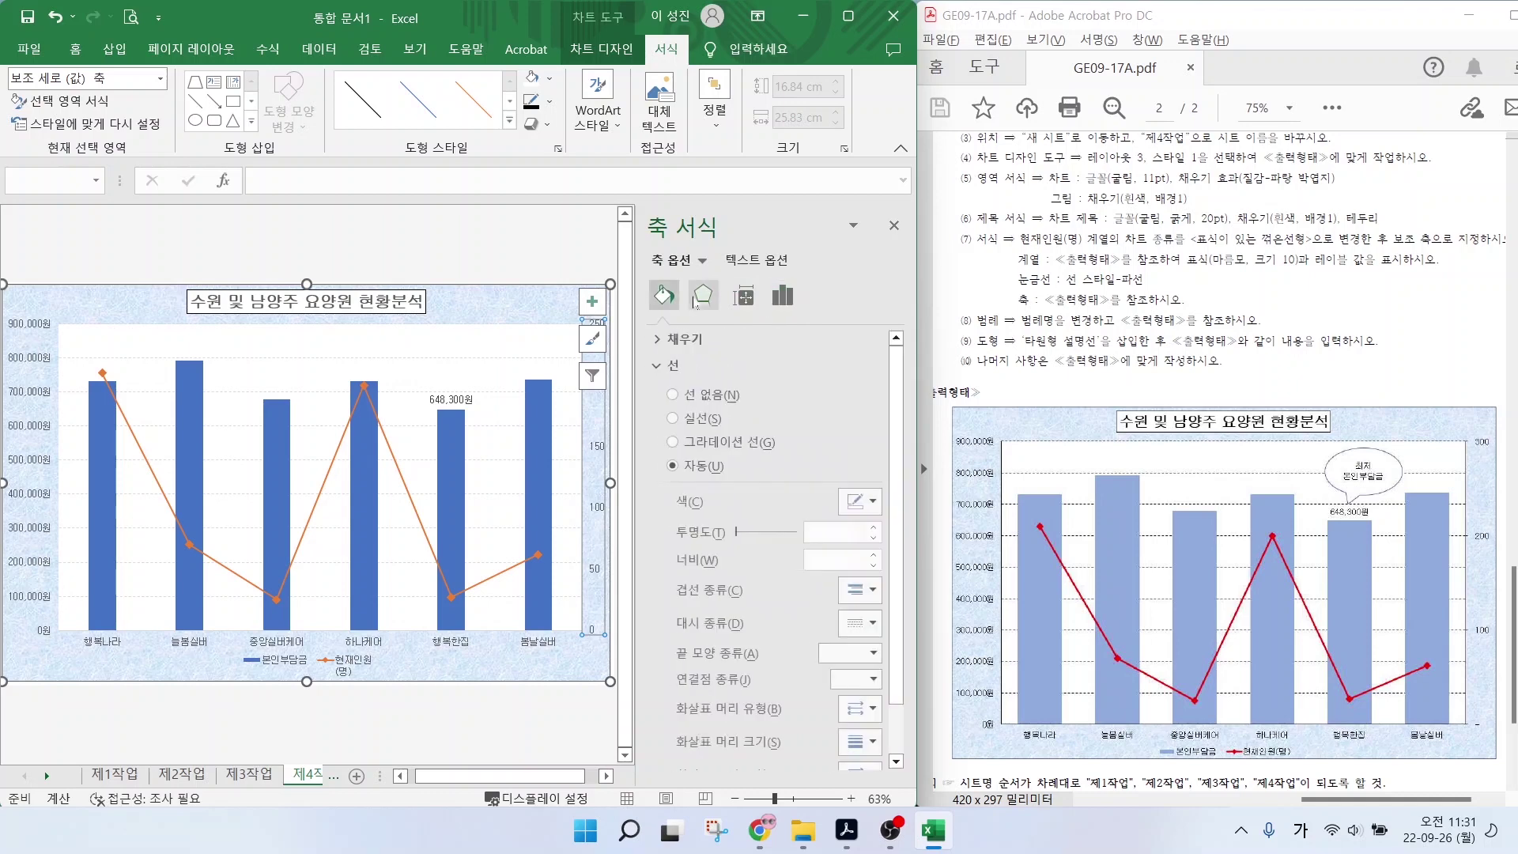
left_click(703, 296)
left_click(743, 295)
left_click(782, 296)
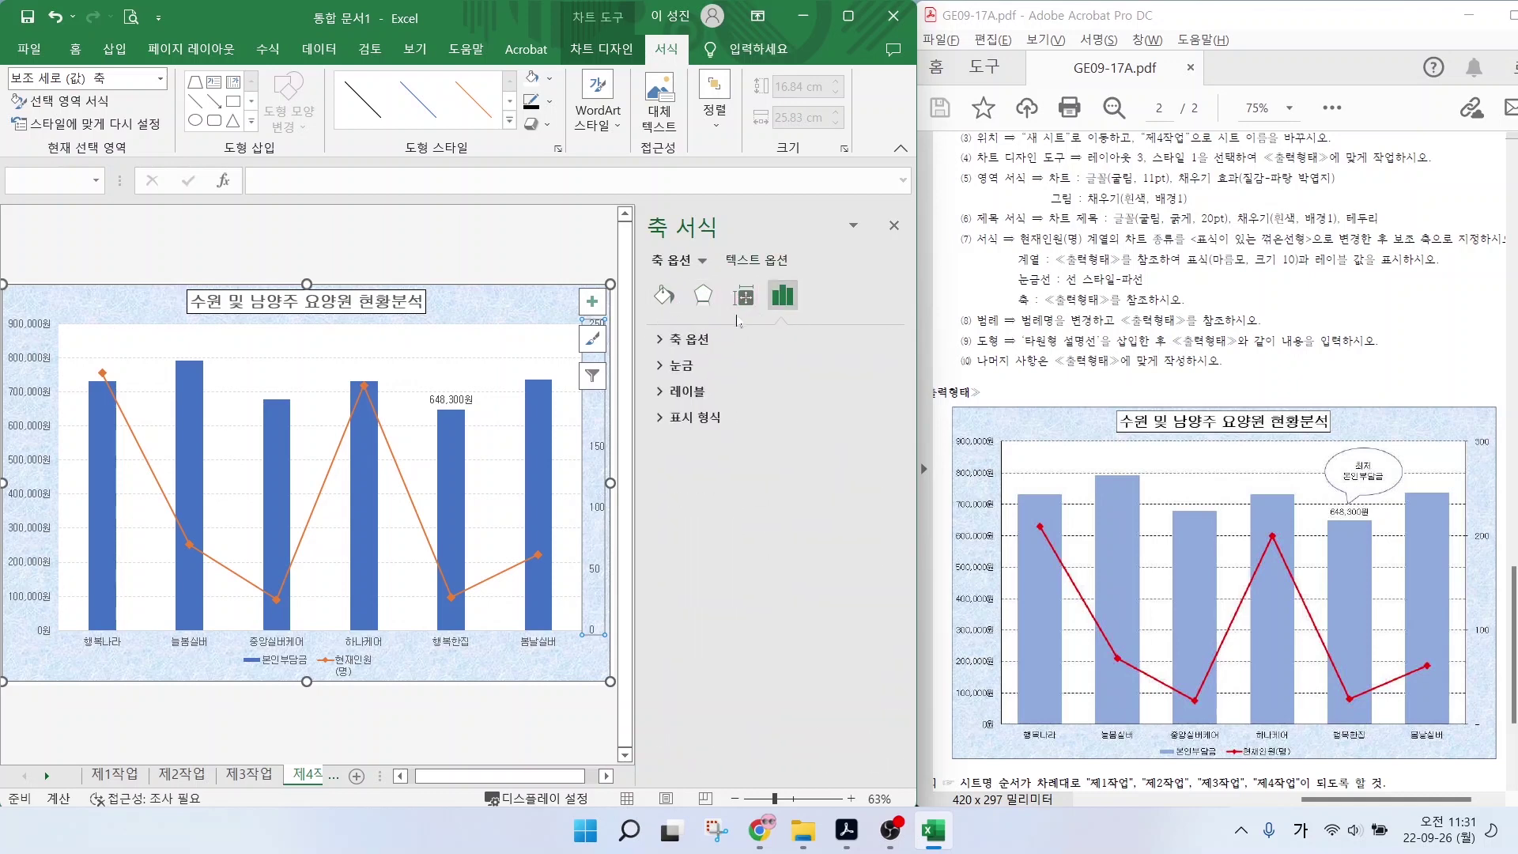
left_click(686, 339)
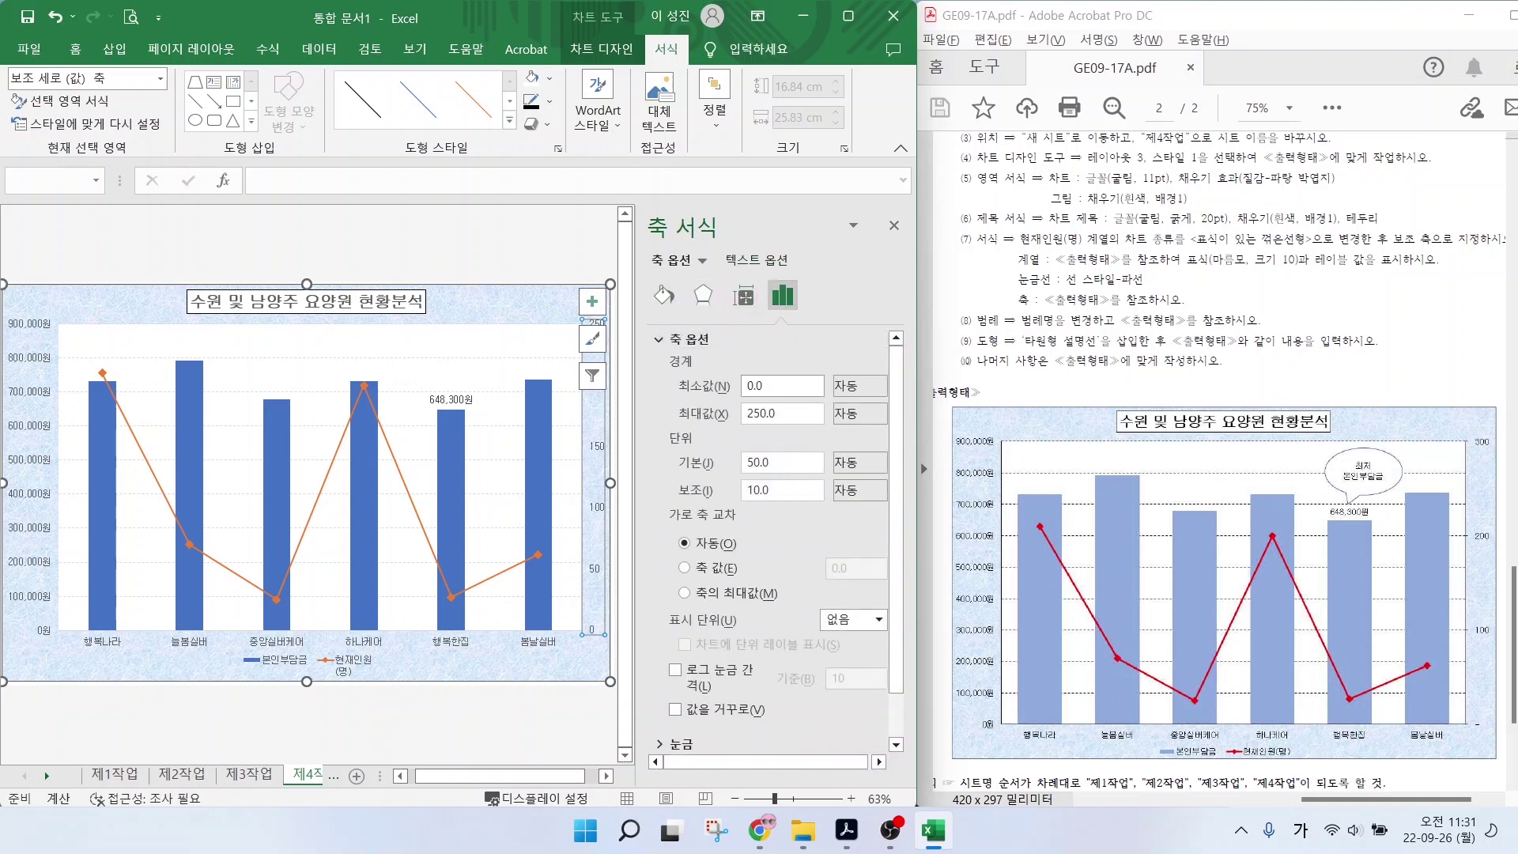
left_click_drag(783, 412, 692, 419)
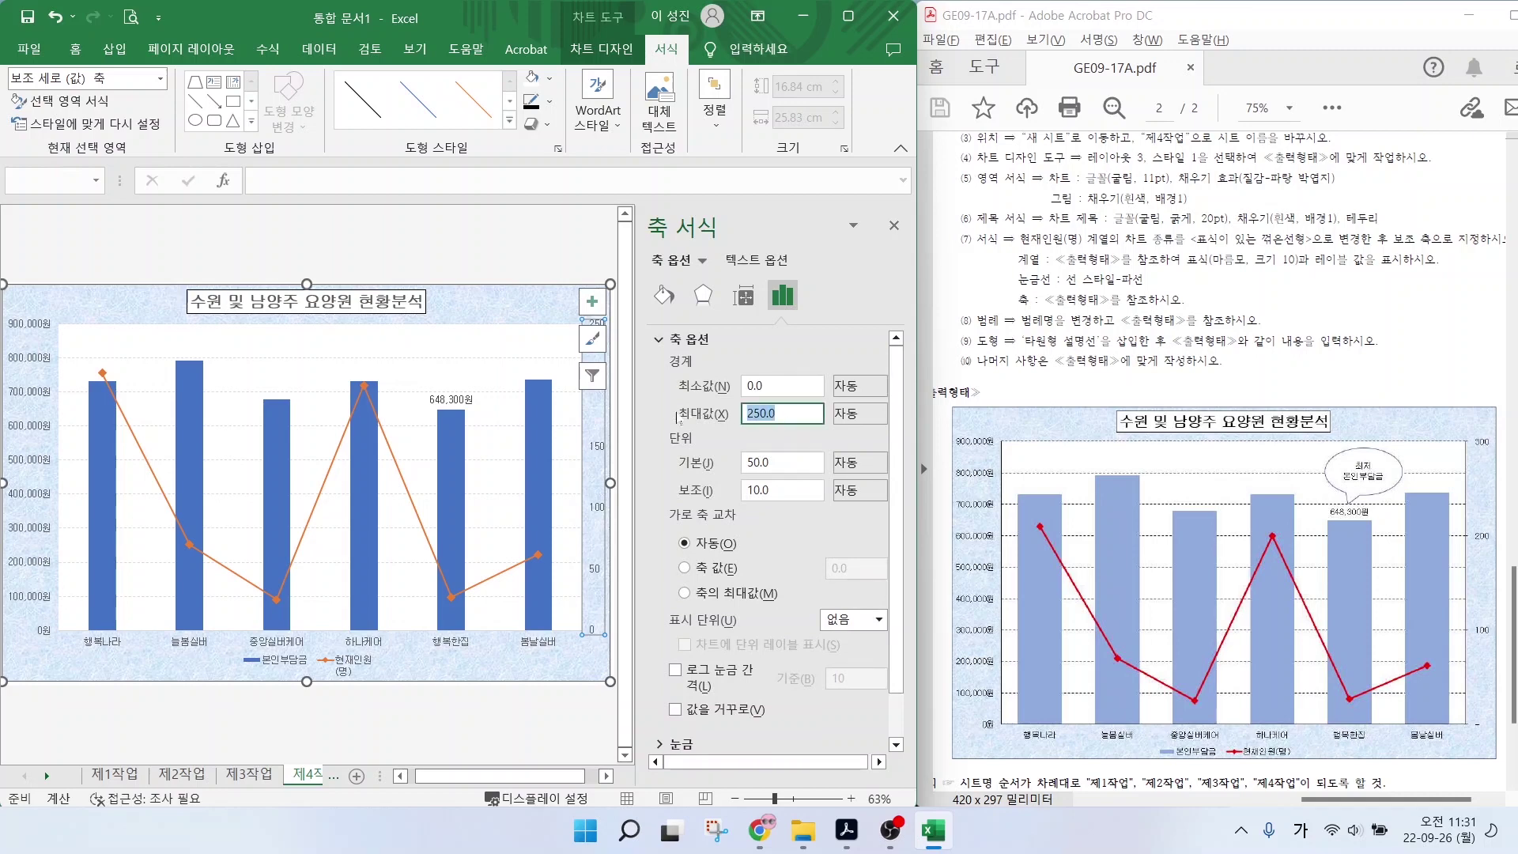
type("300")
left_click_drag(786, 463, 727, 465)
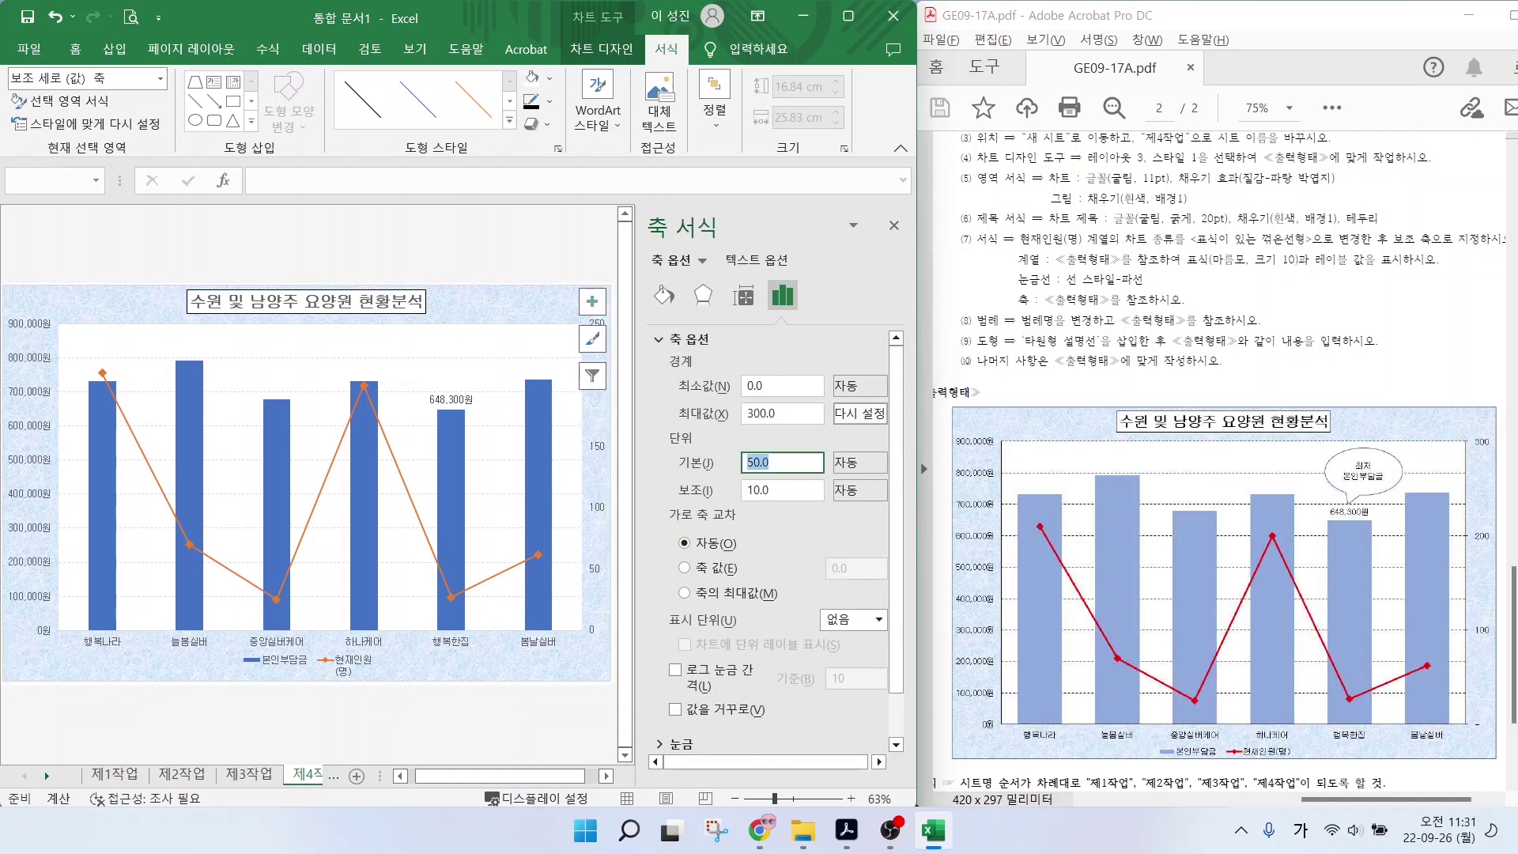
type("1")
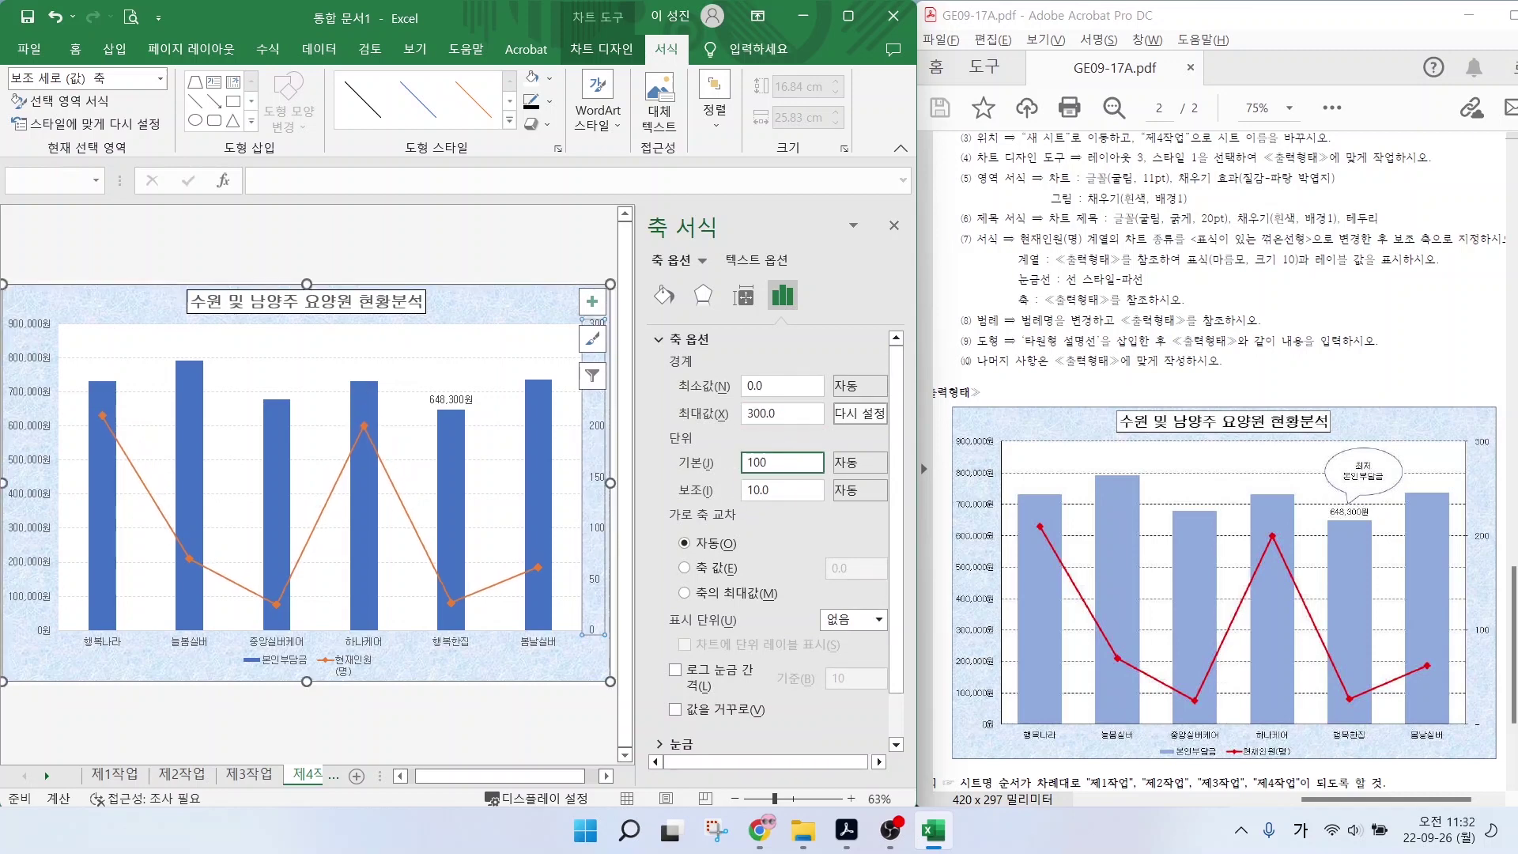
key("Return")
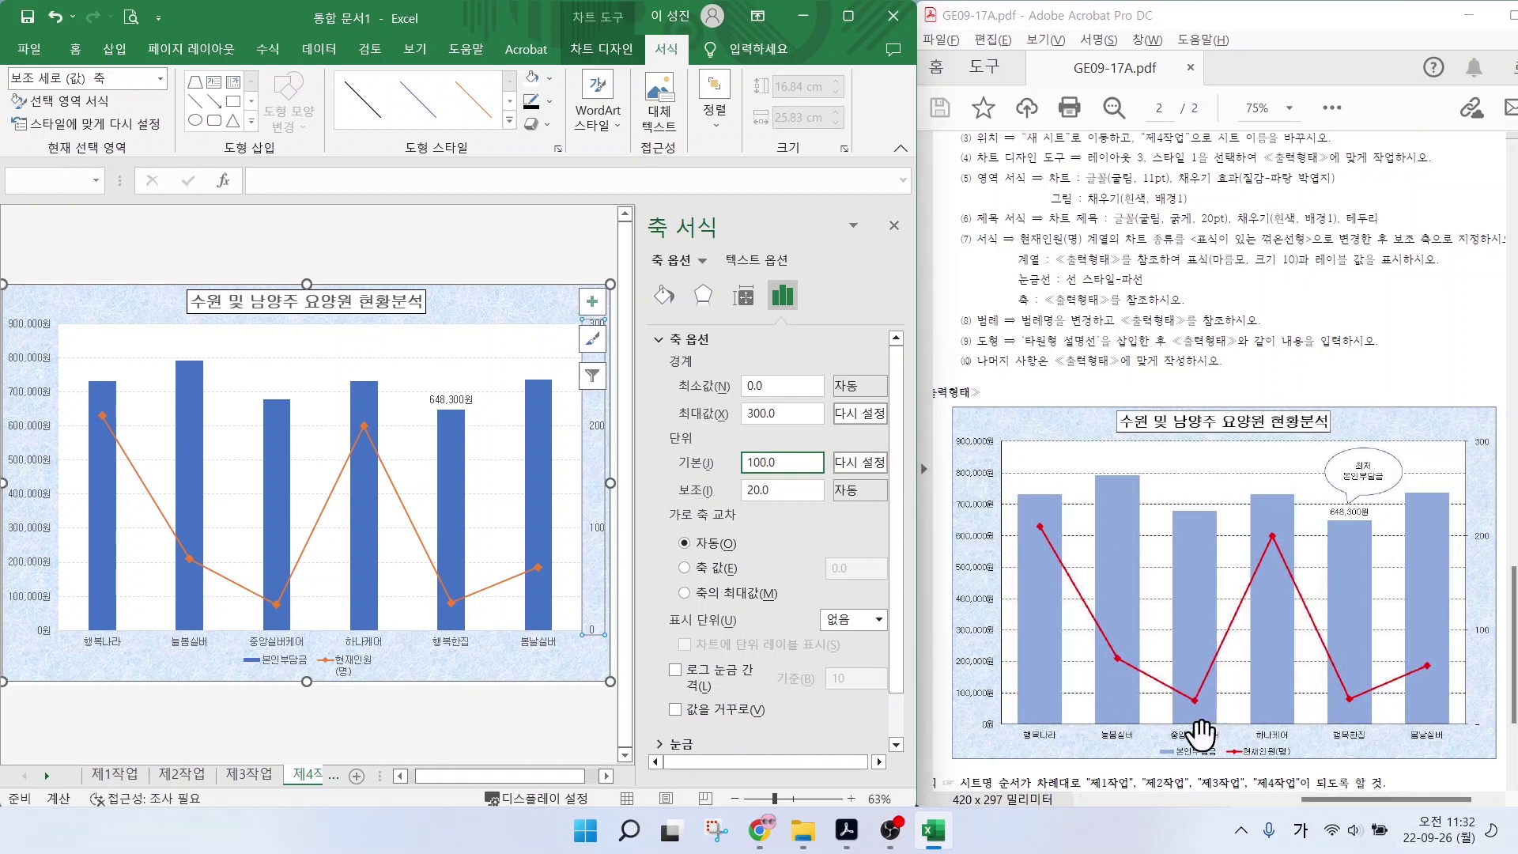
Change the secondary value axis's number format to accounting (회계) with no currency symbol (없음).
mouse_move(616, 622)
left_mouse_down()
mouse_move(566, 607)
mouse_move(615, 637)
left_mouse_up()
mouse_move(1482, 710)
left_mouse_down()
mouse_move(1464, 737)
mouse_move(1484, 721)
left_mouse_up()
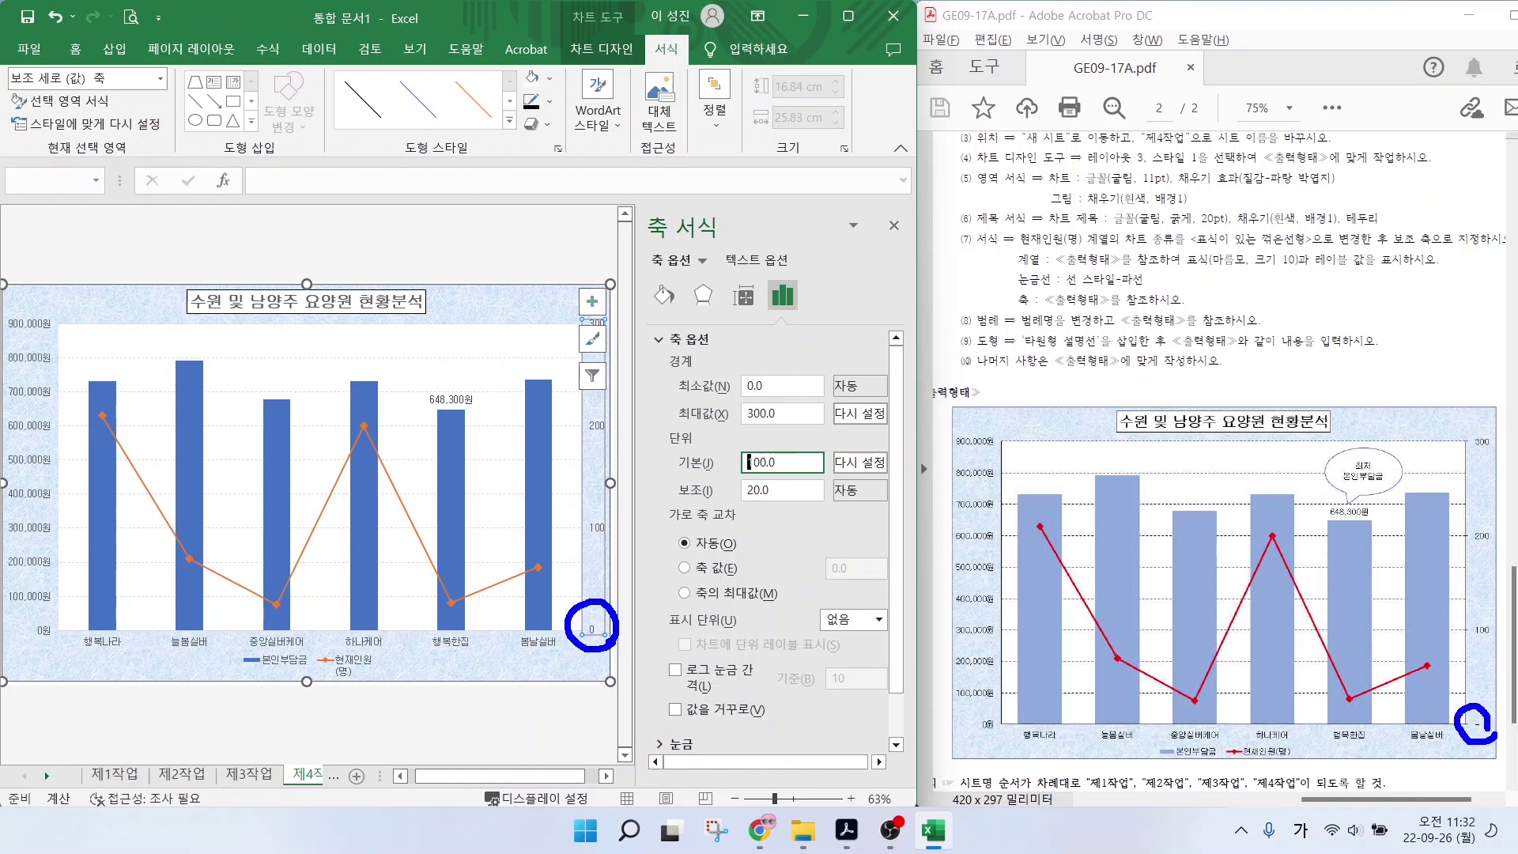
left_click(663, 340)
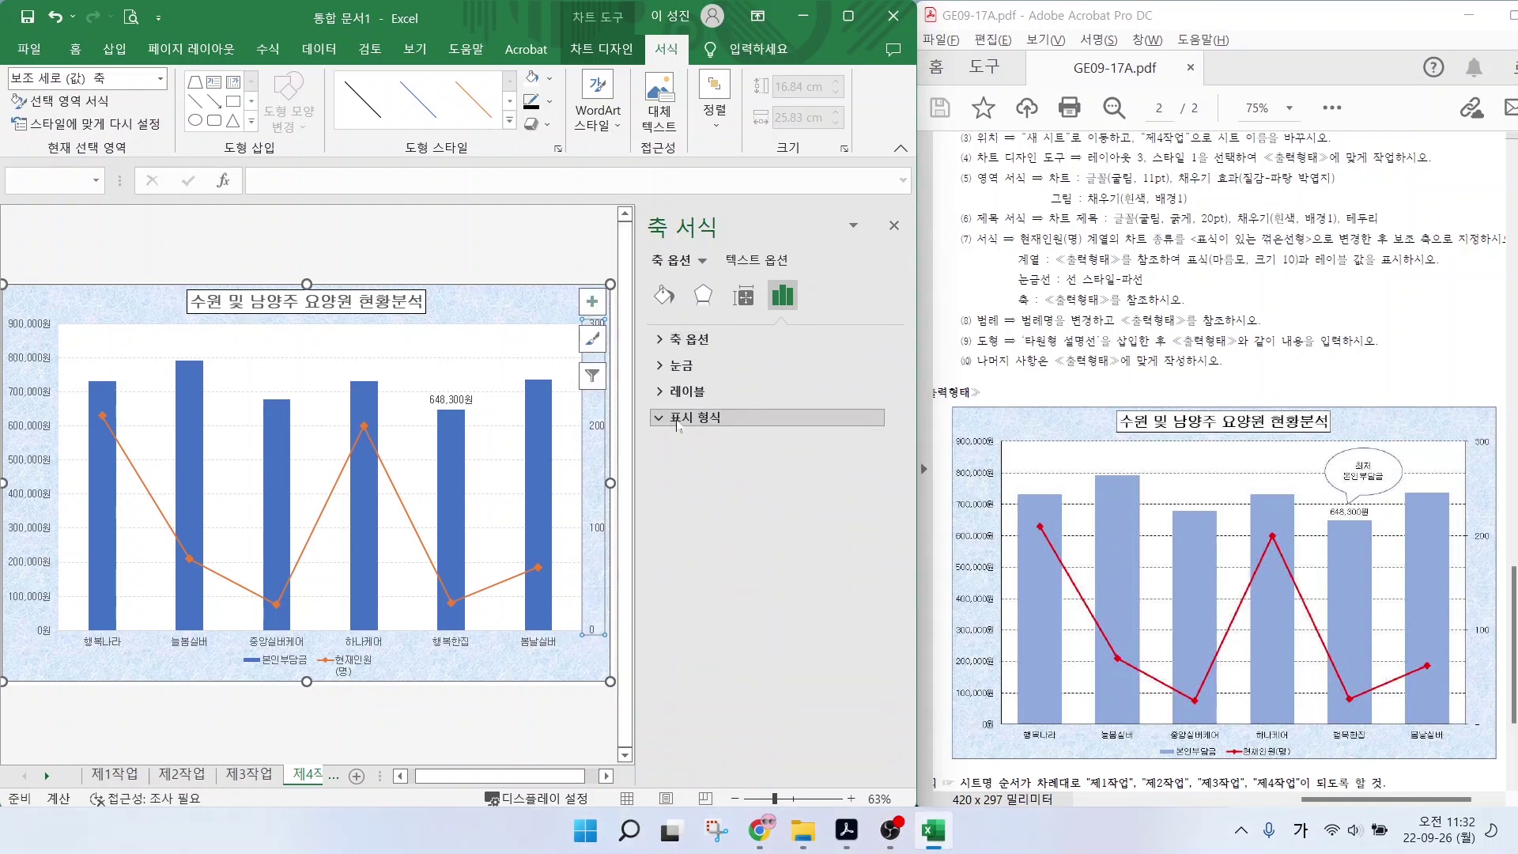
left_click(684, 416)
left_click(691, 464)
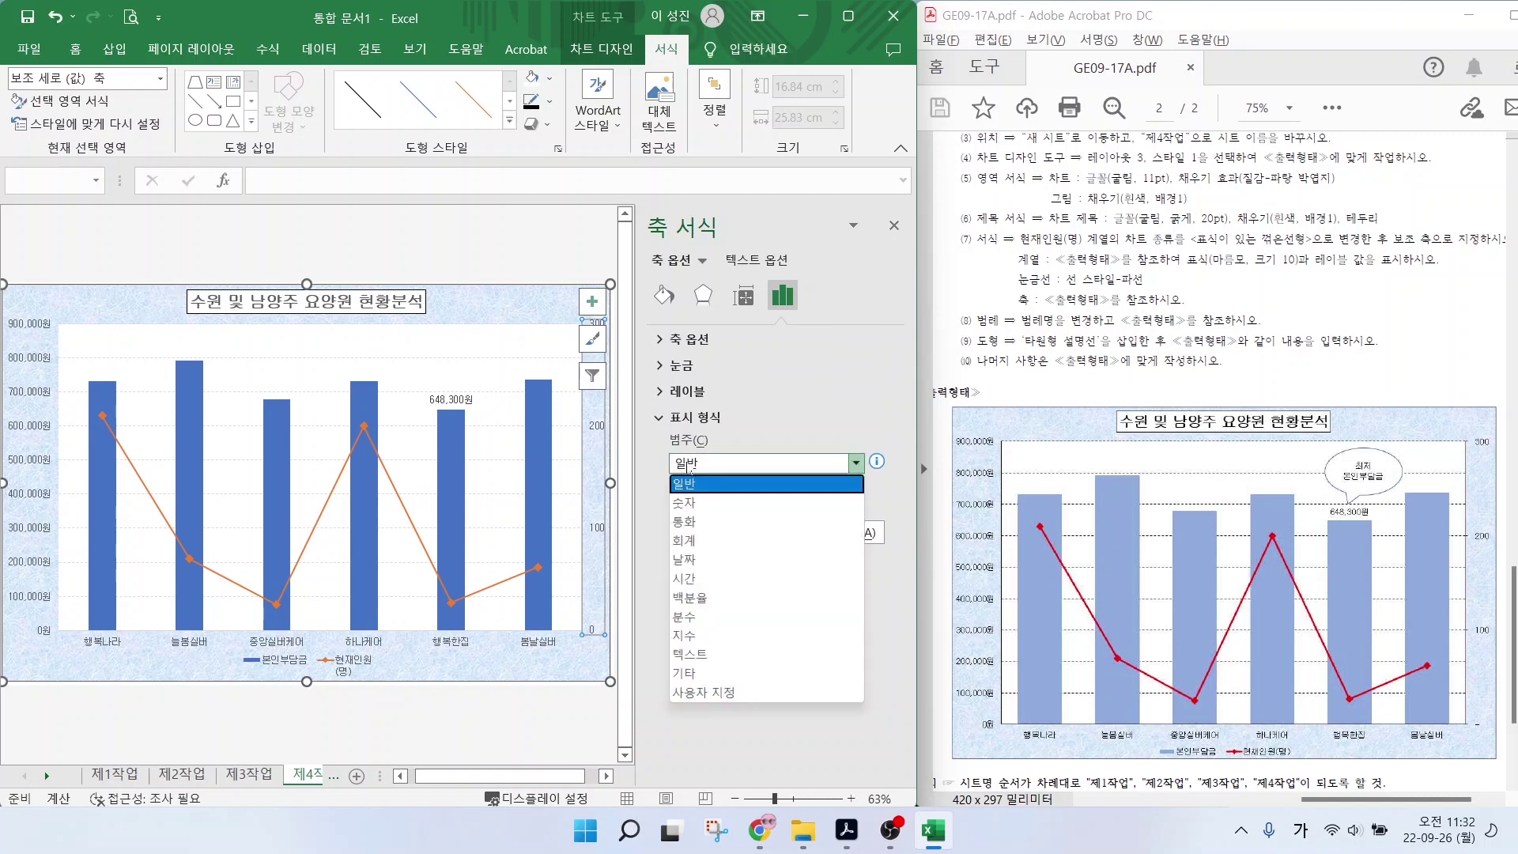
left_click(684, 542)
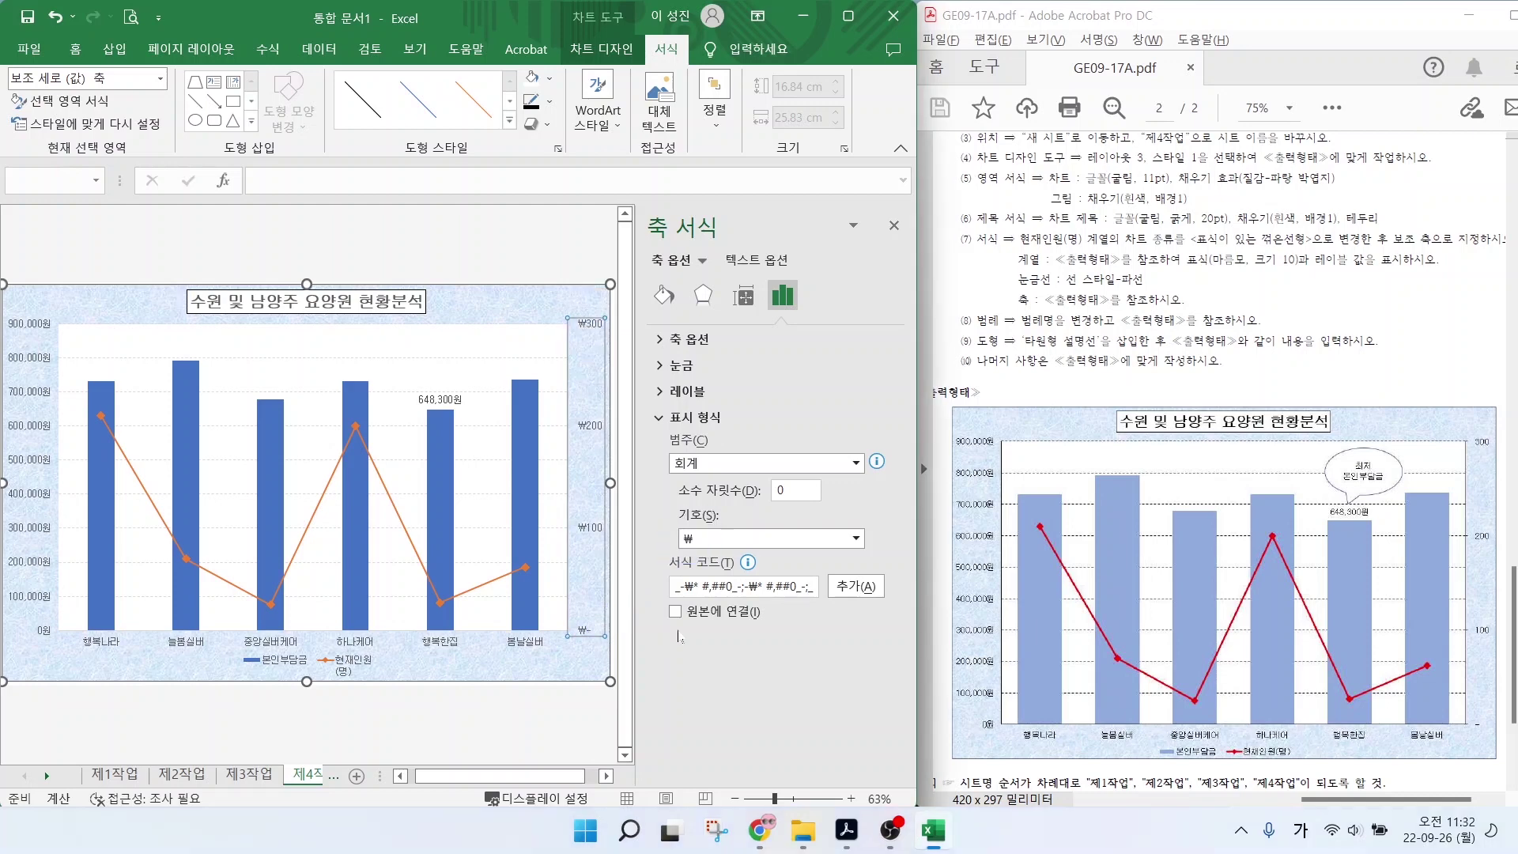
left_click(856, 538)
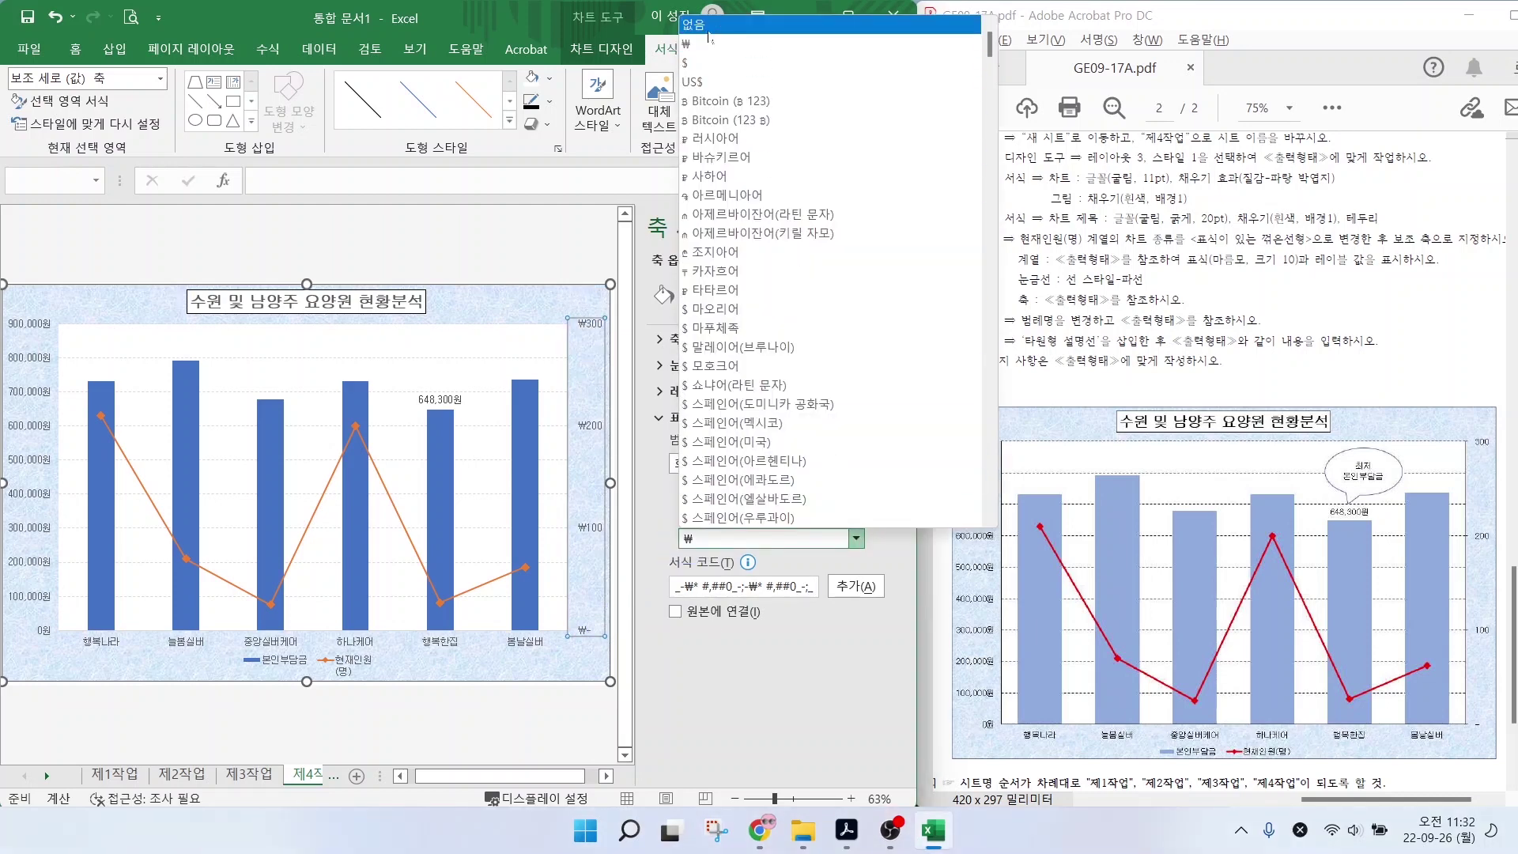
left_click(790, 29)
left_click(894, 225)
left_click(583, 734)
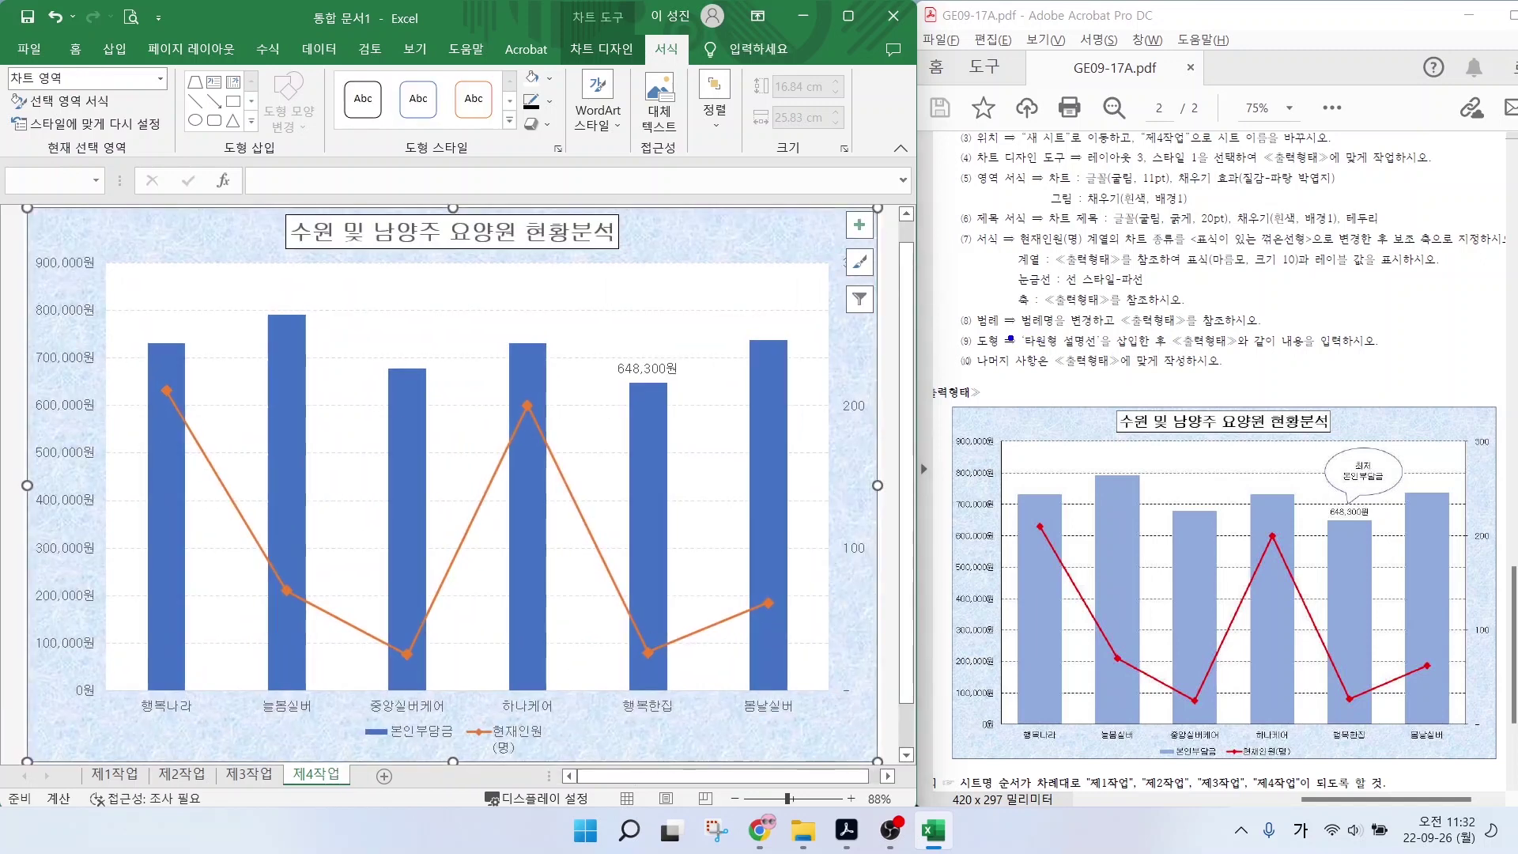
left_click_drag(1006, 336, 1281, 335)
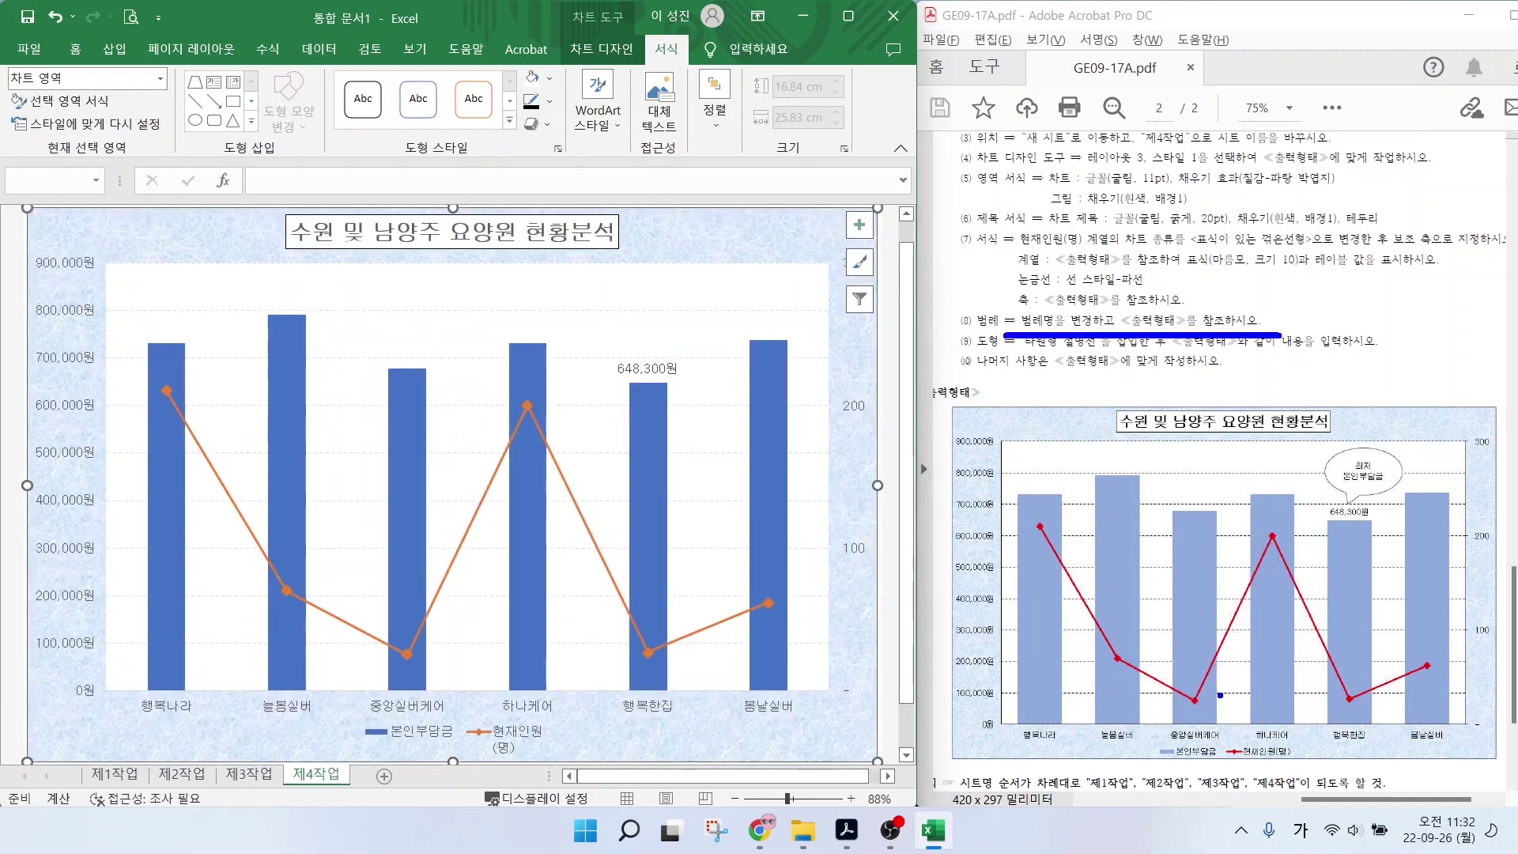
left_click_drag(1157, 766, 1326, 766)
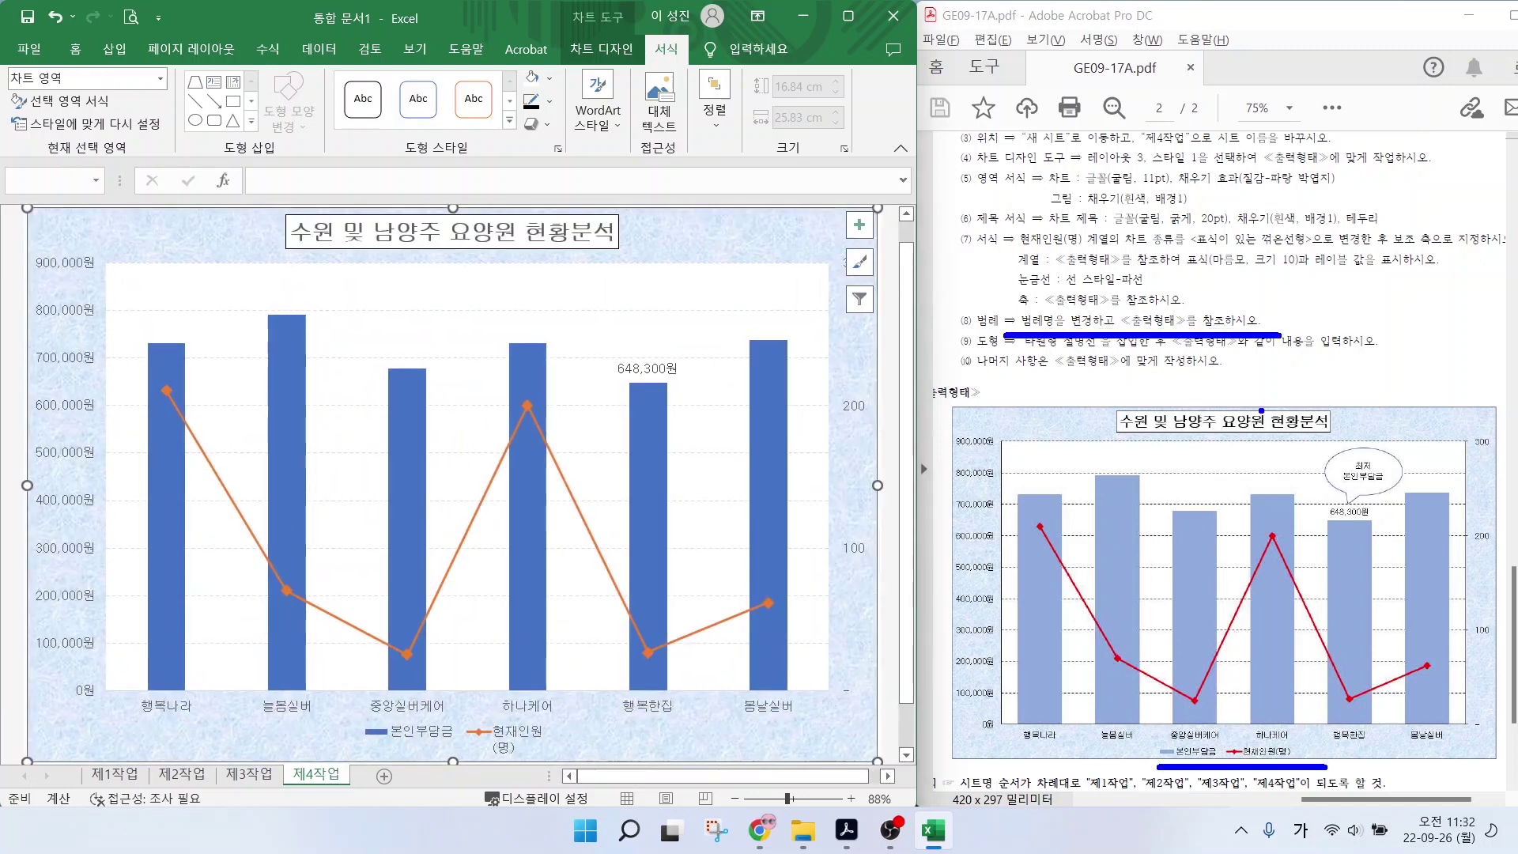
left_click_drag(424, 746, 354, 746)
mouse_move(551, 750)
left_mouse_down()
mouse_move(495, 759)
mouse_move(529, 706)
mouse_move(543, 768)
left_mouse_up()
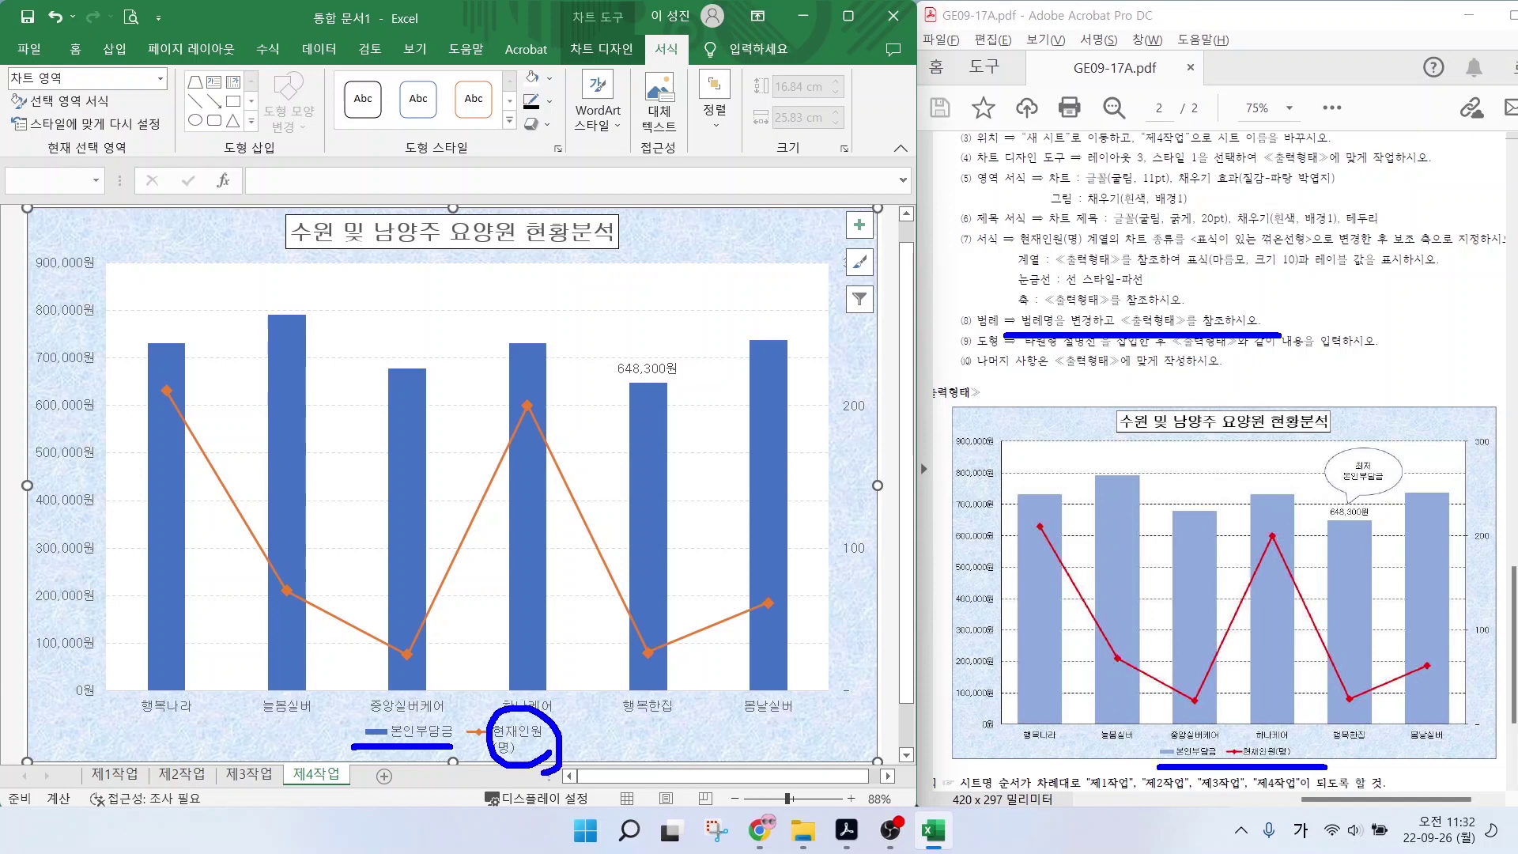
key("Escape")
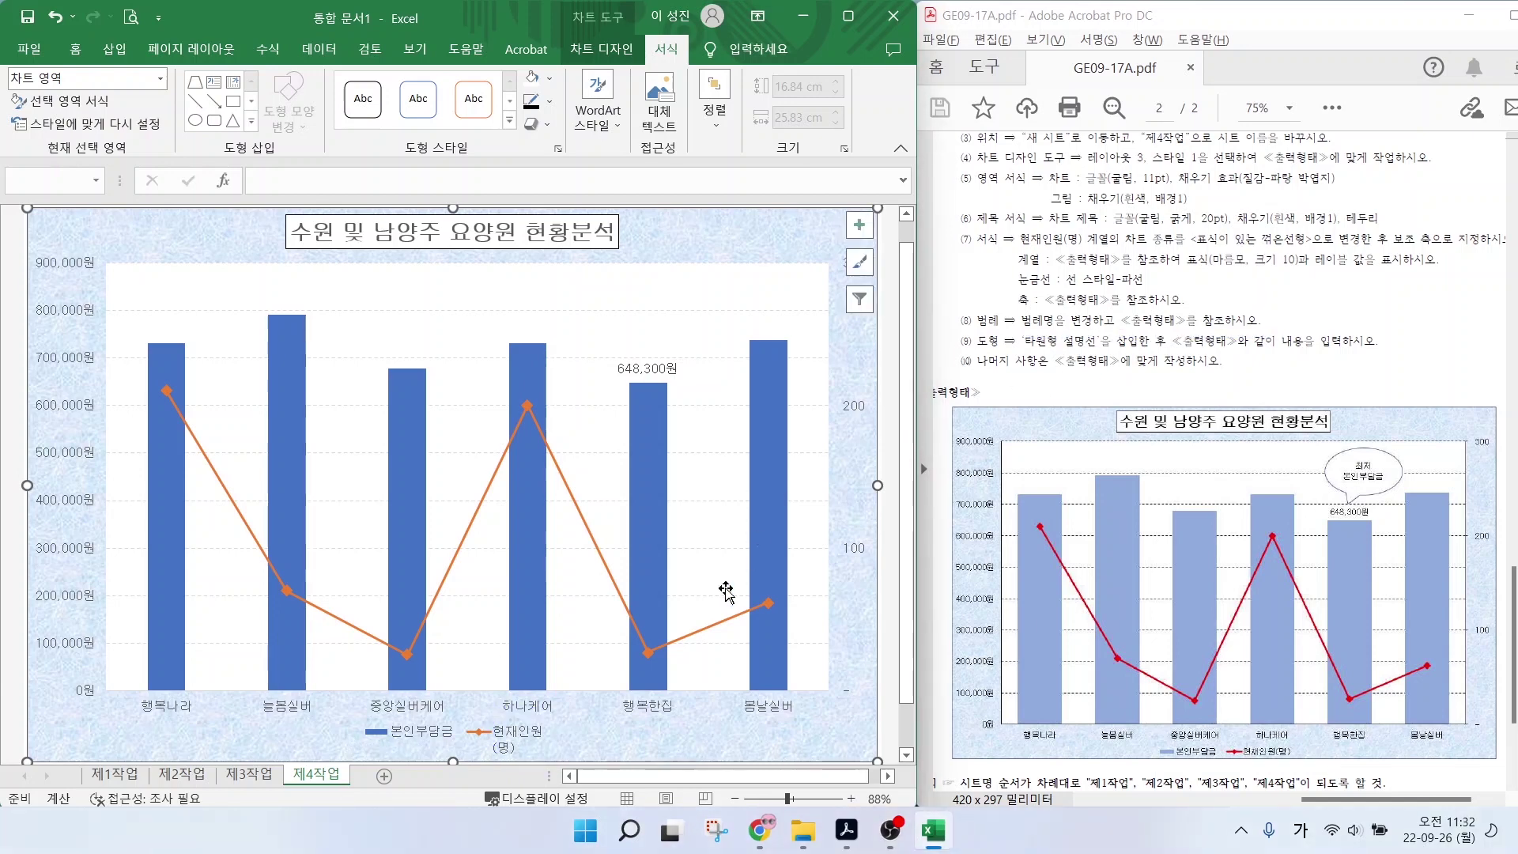
Examine the chart legend's fill, effects and position formatting options.
left_click(518, 749)
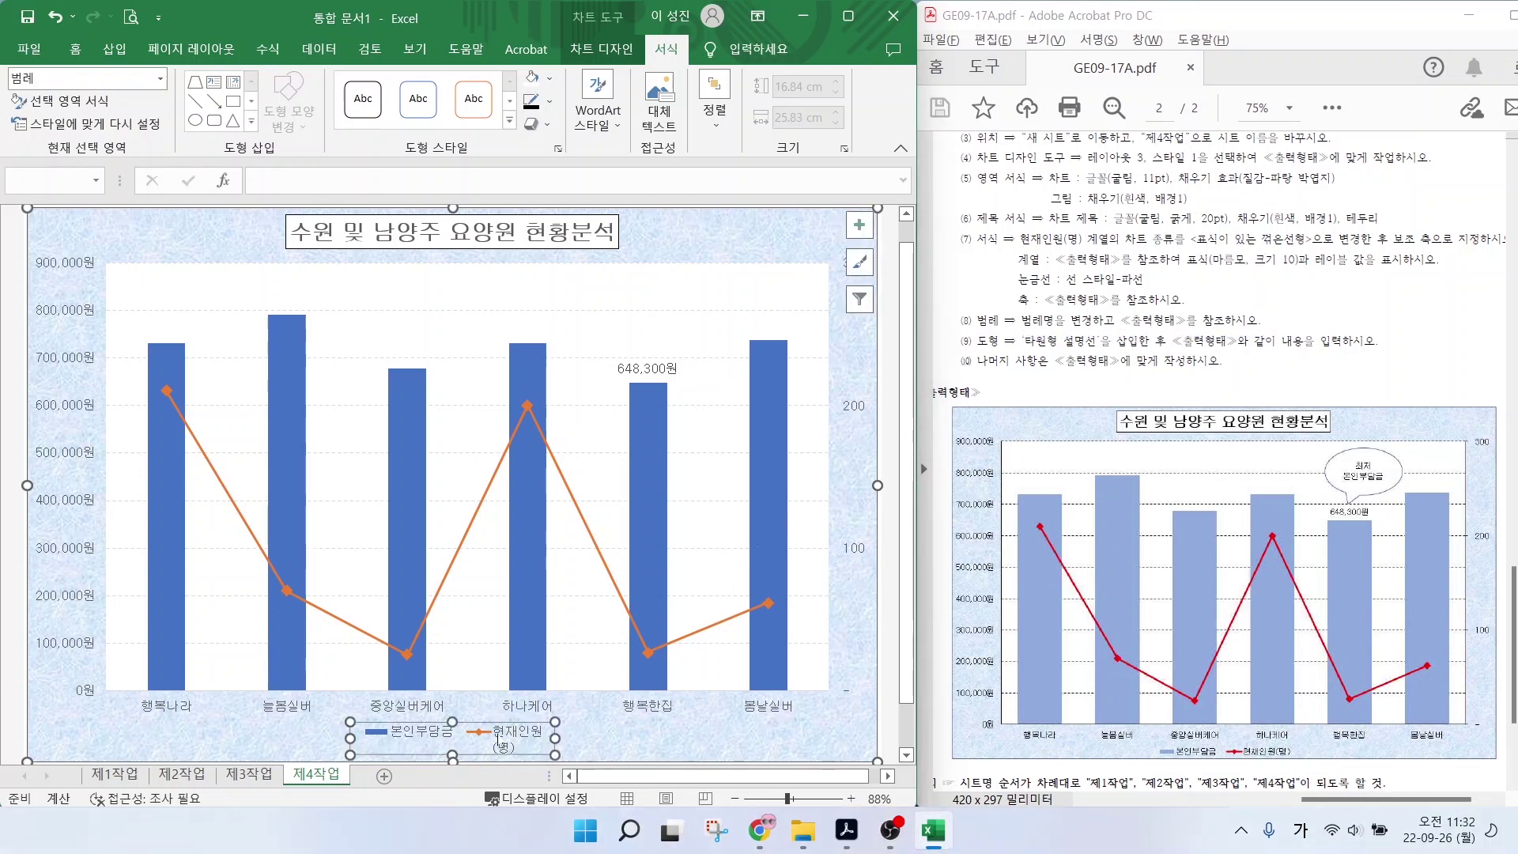
right_click(503, 734)
left_click(534, 721)
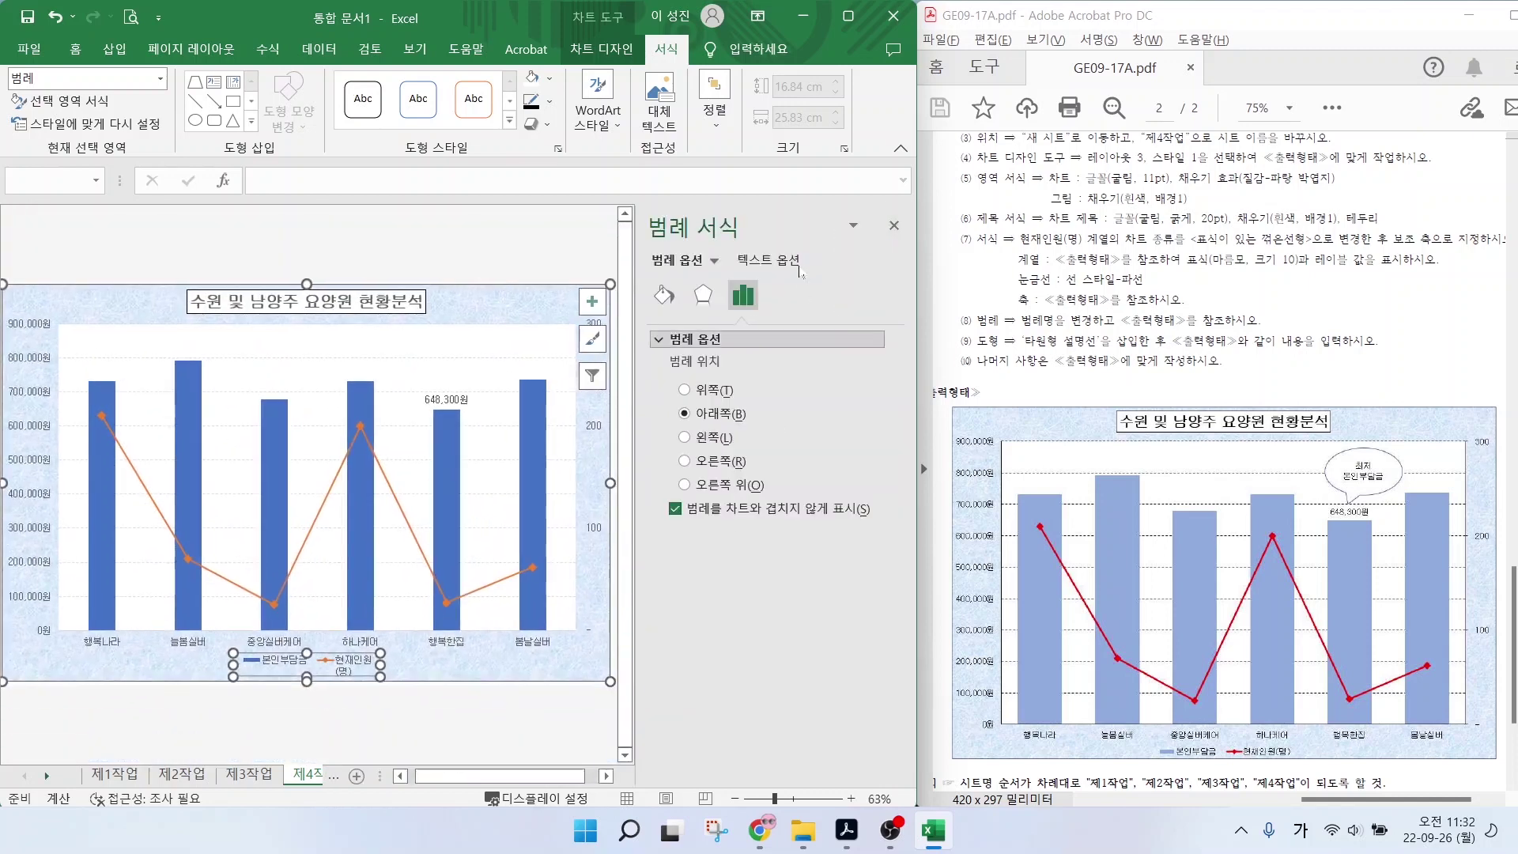
left_click(668, 297)
left_click(703, 296)
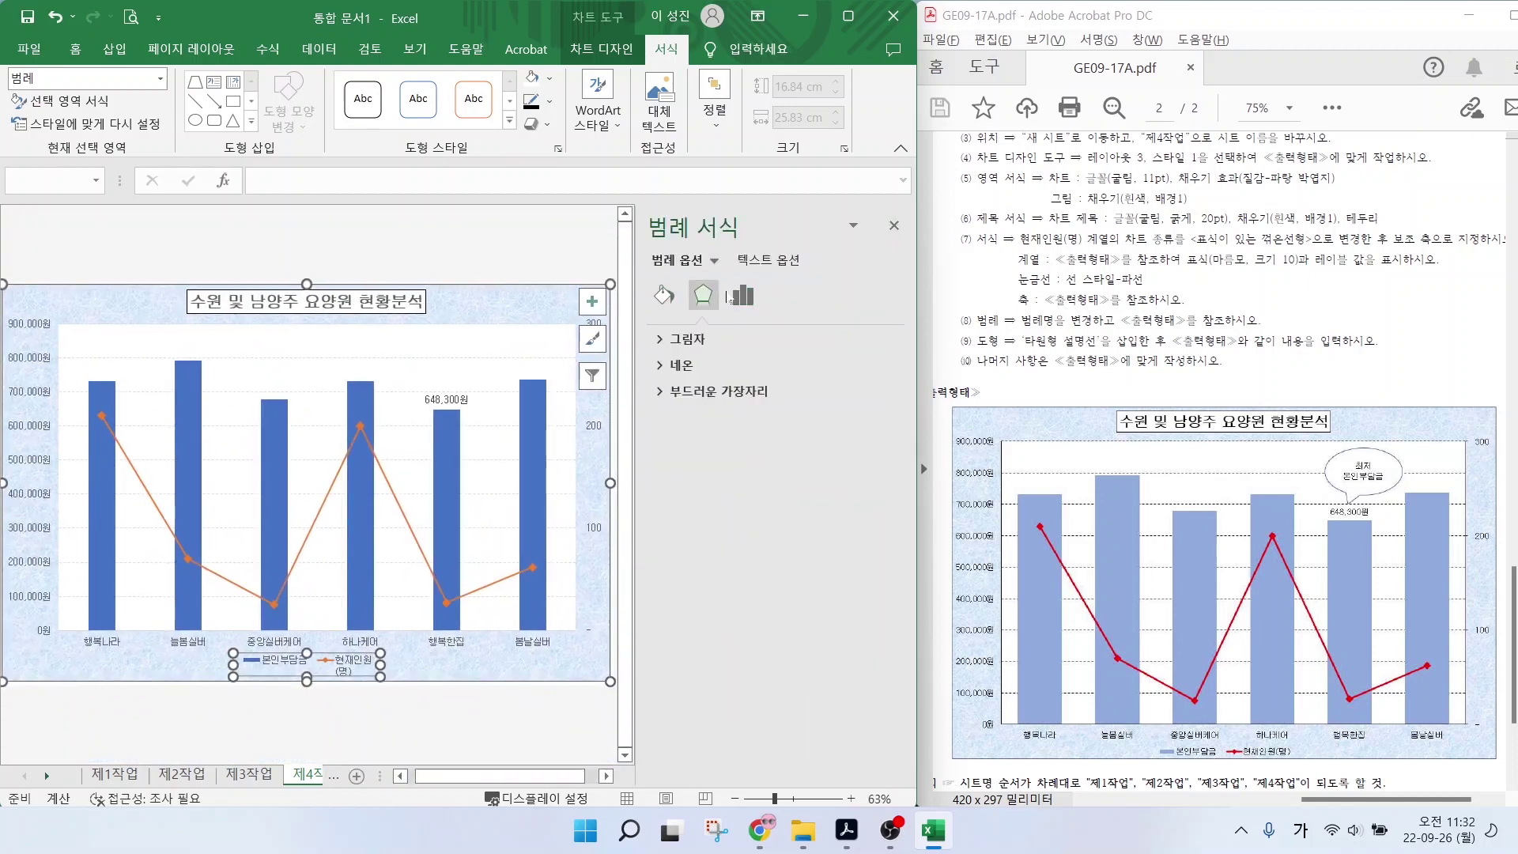
left_click(743, 296)
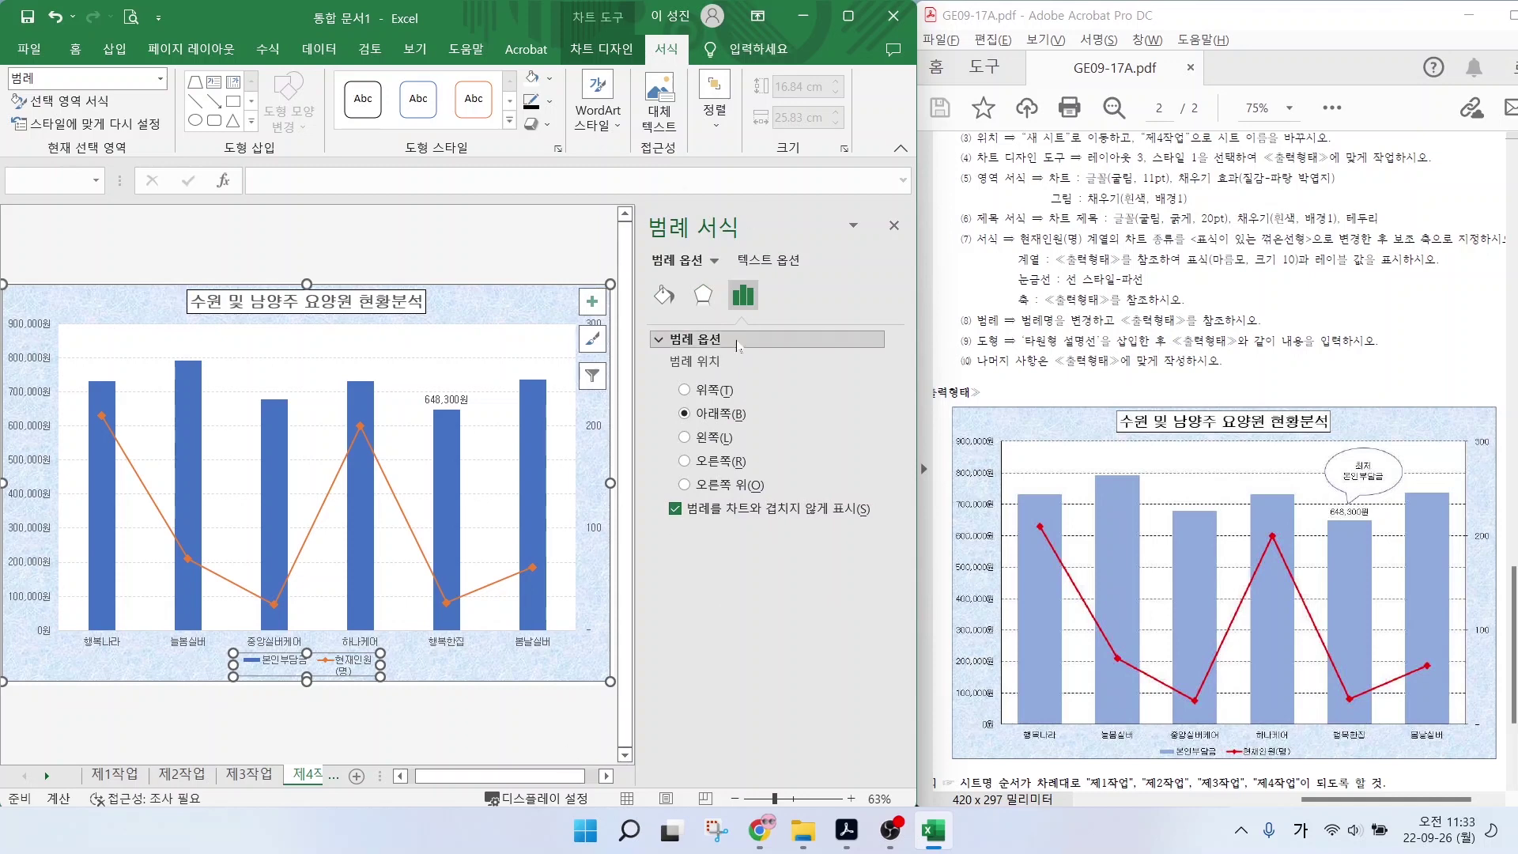
Replace the cell reference in the second chart series' name with the literal text 현재인원(명).
left_click(601, 49)
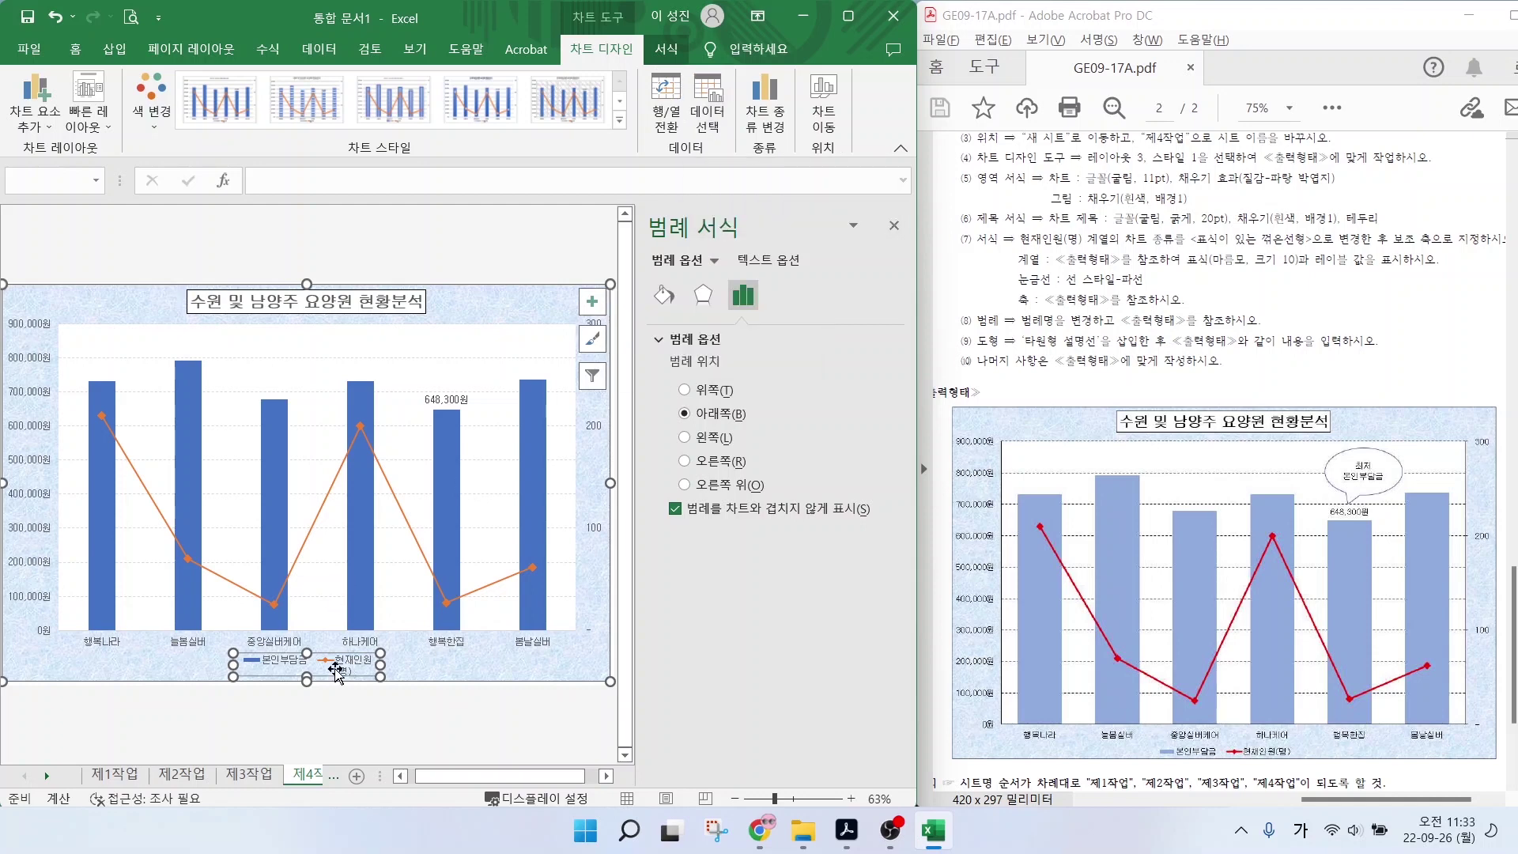
left_click(700, 129)
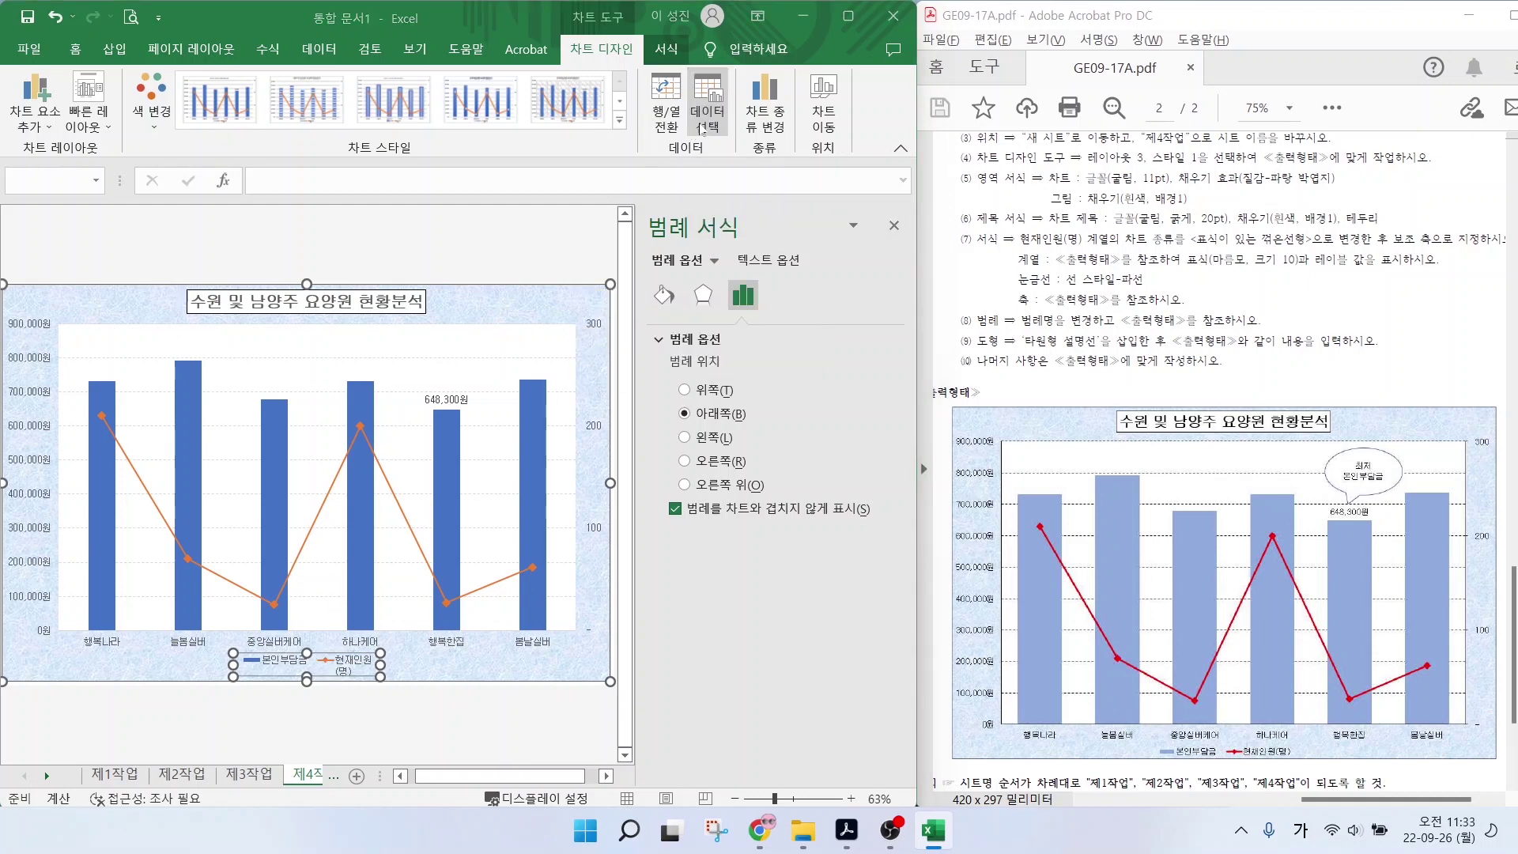
left_click(601, 399)
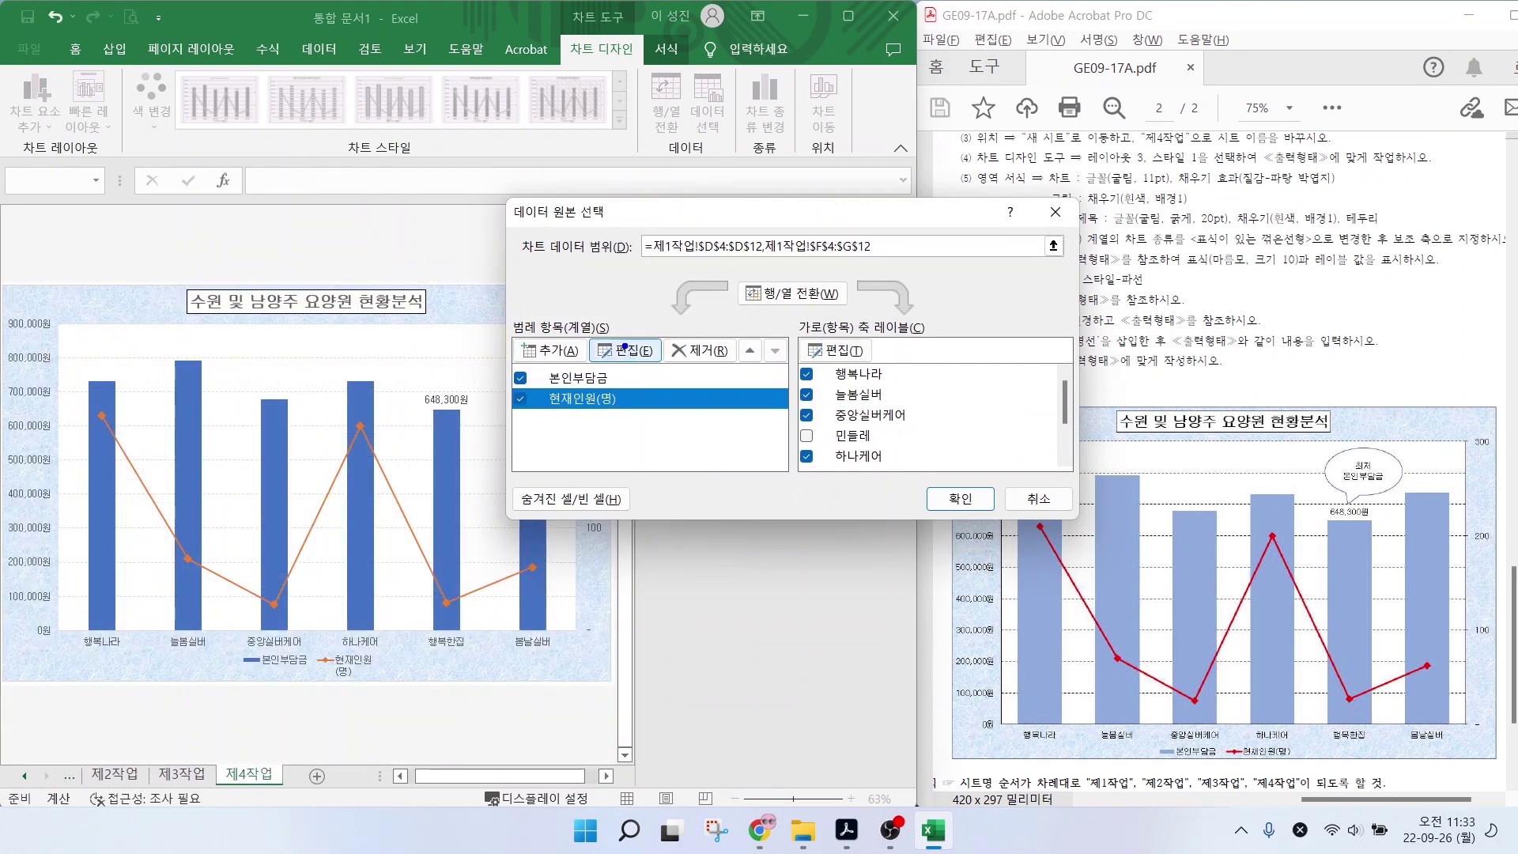
left_click(624, 351)
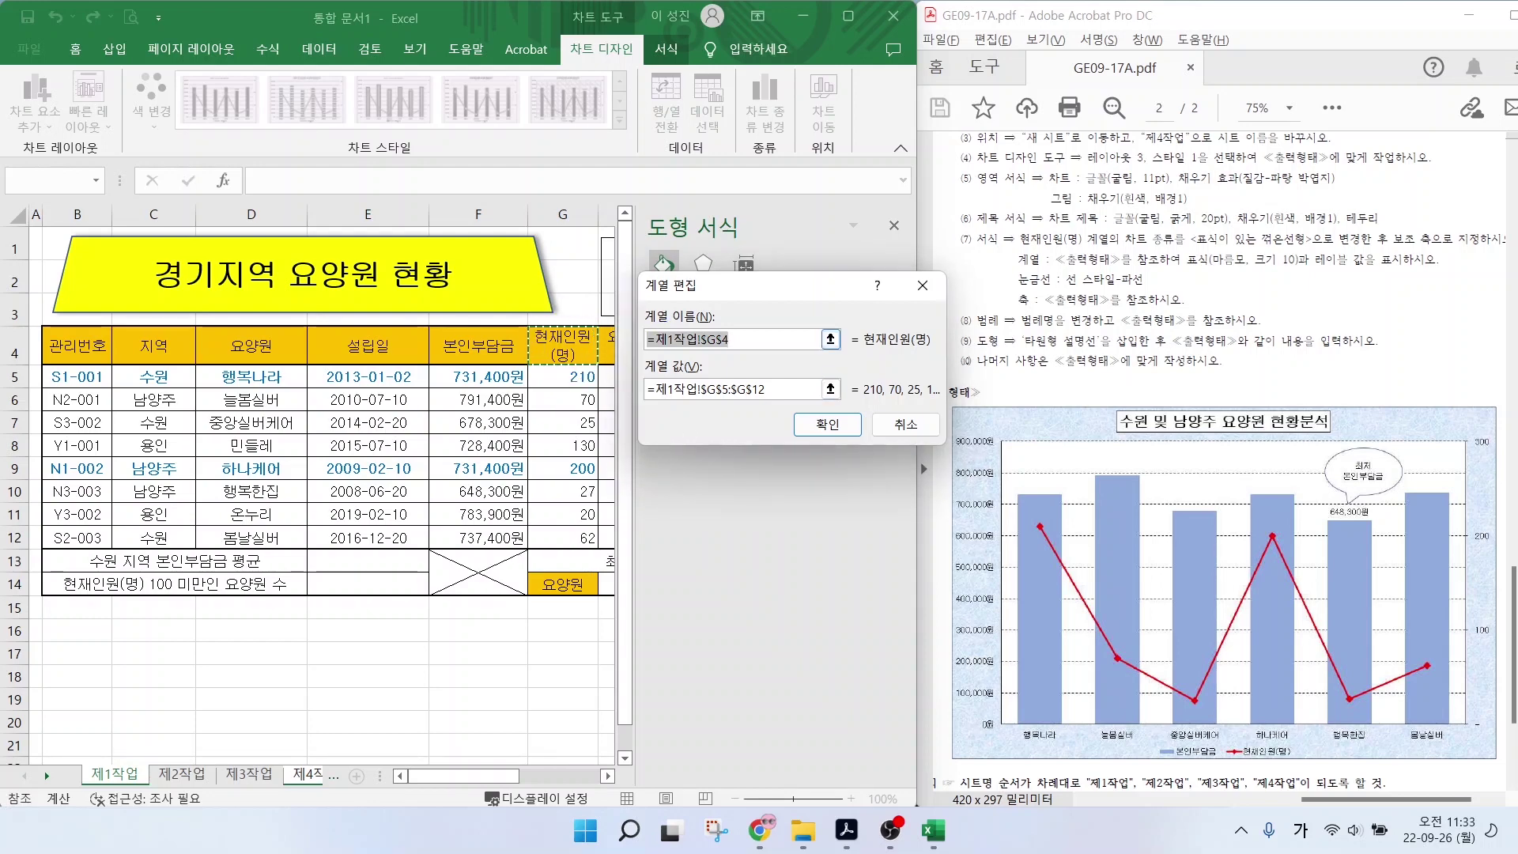
type("현재인ㅇ원")
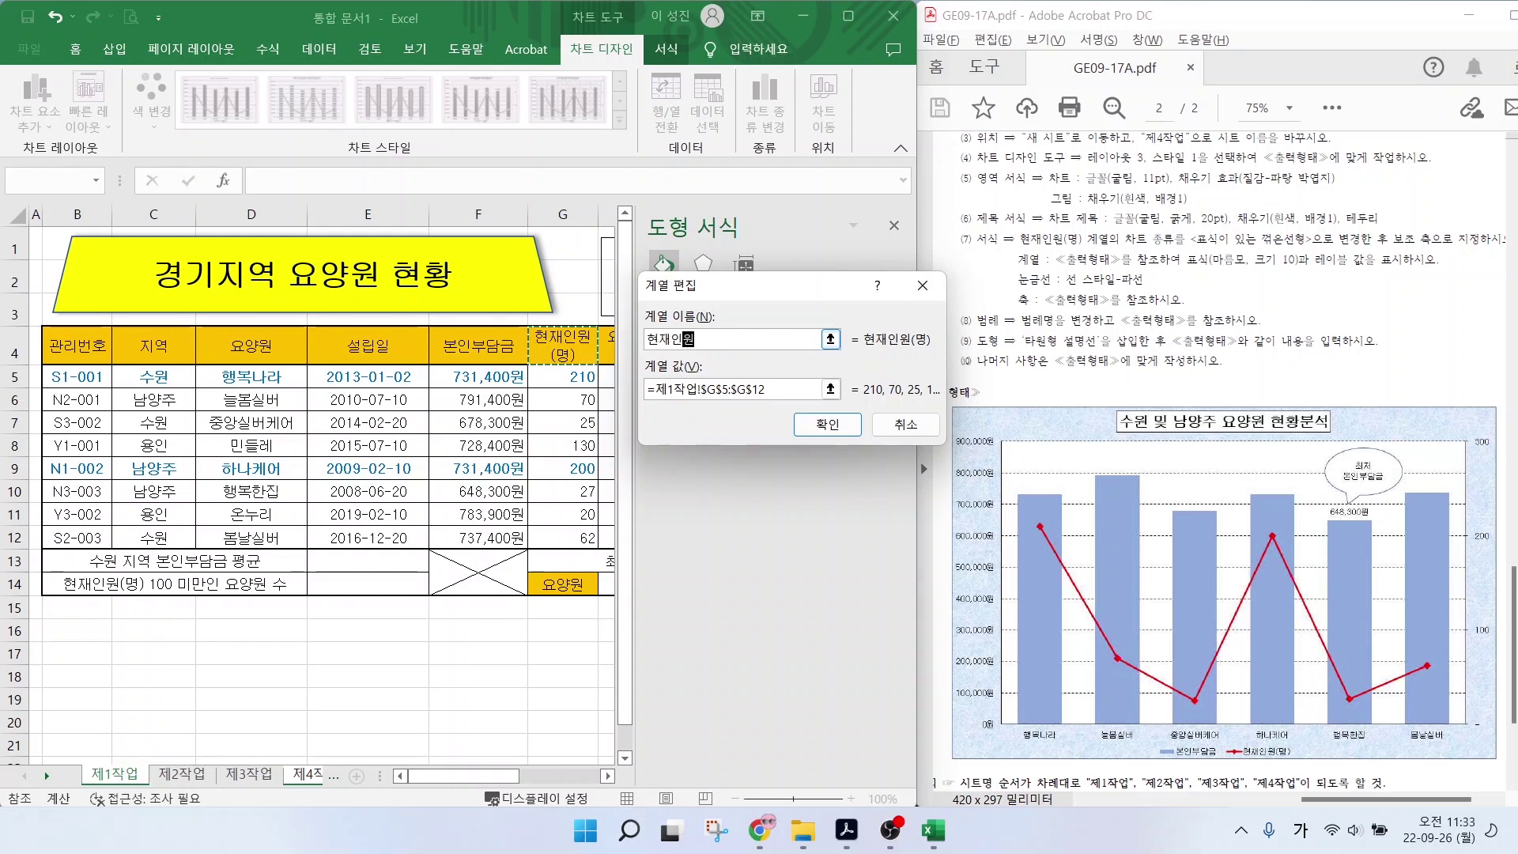
type("(명")
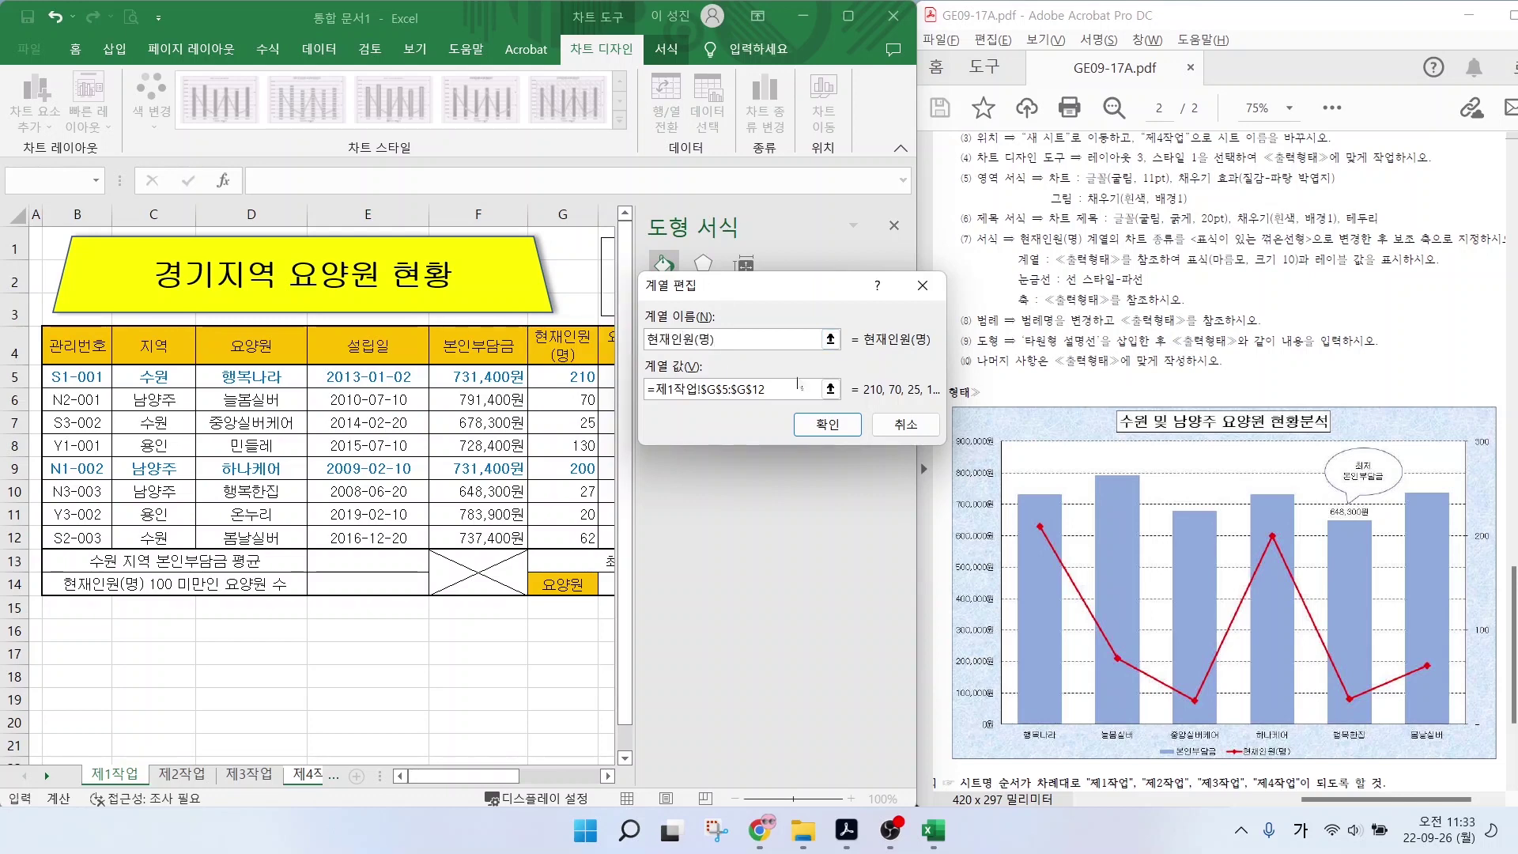
left_click(827, 424)
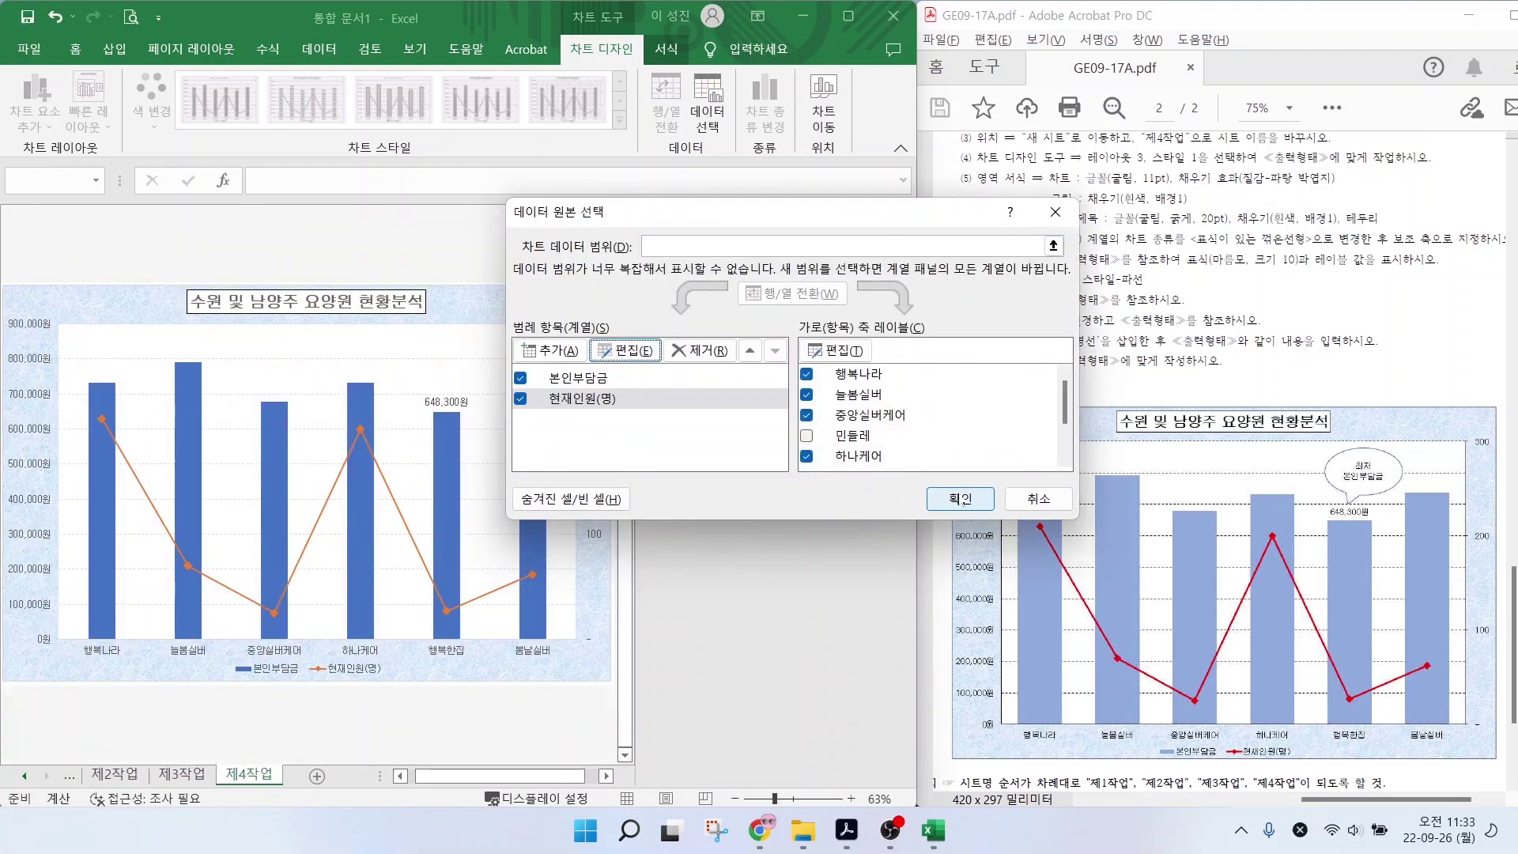
left_click(961, 499)
left_click(894, 228)
Insert an oval callout (타원형 설명선) in the chart just above the 행복한집 column's data label.
scroll(894, 228, "up", 2)
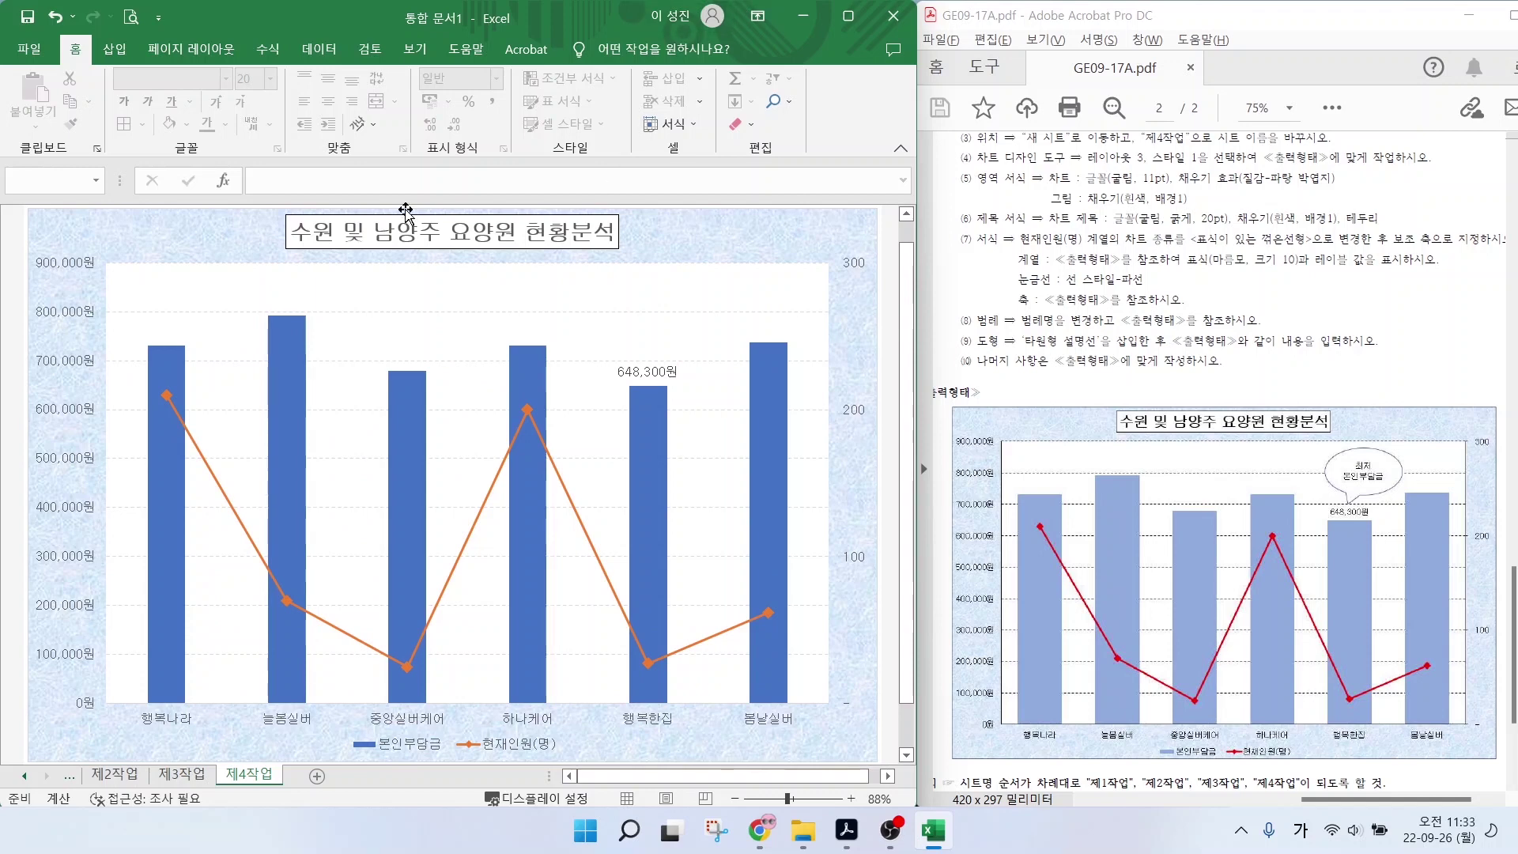
left_click(107, 49)
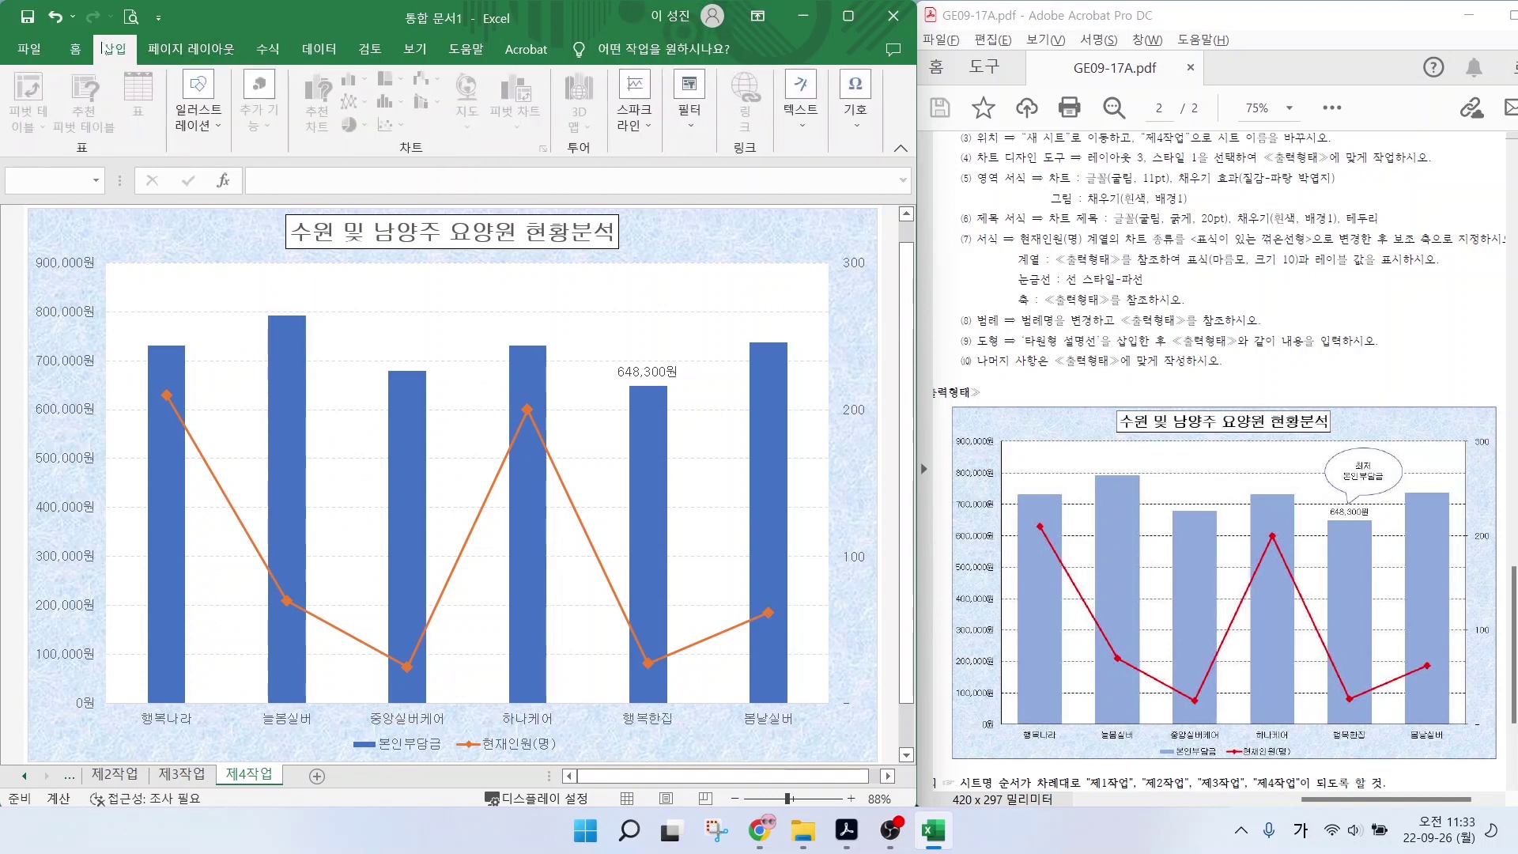
left_click(198, 115)
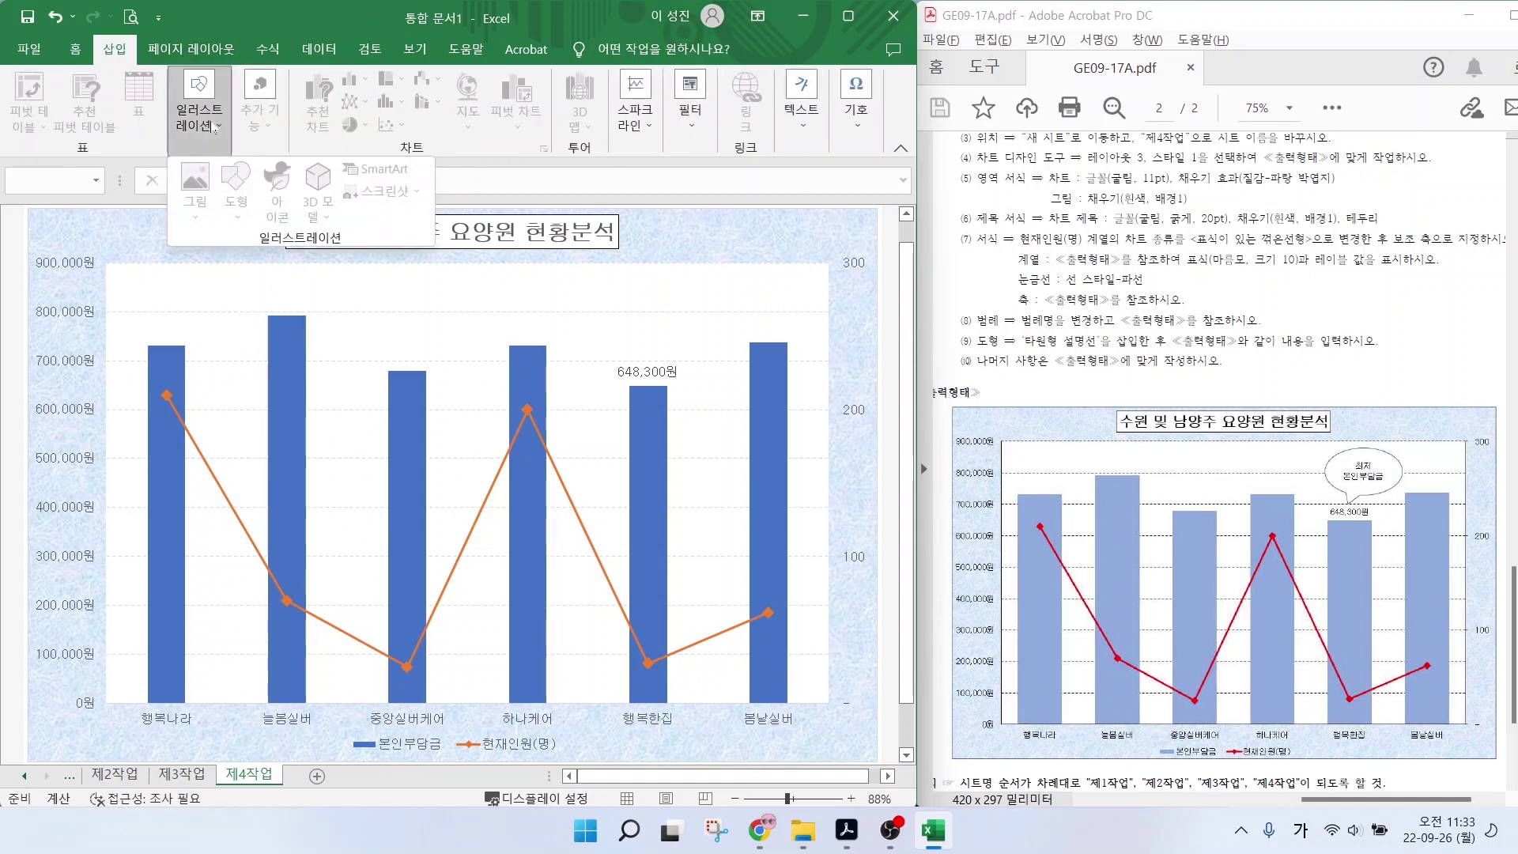
left_click(356, 328)
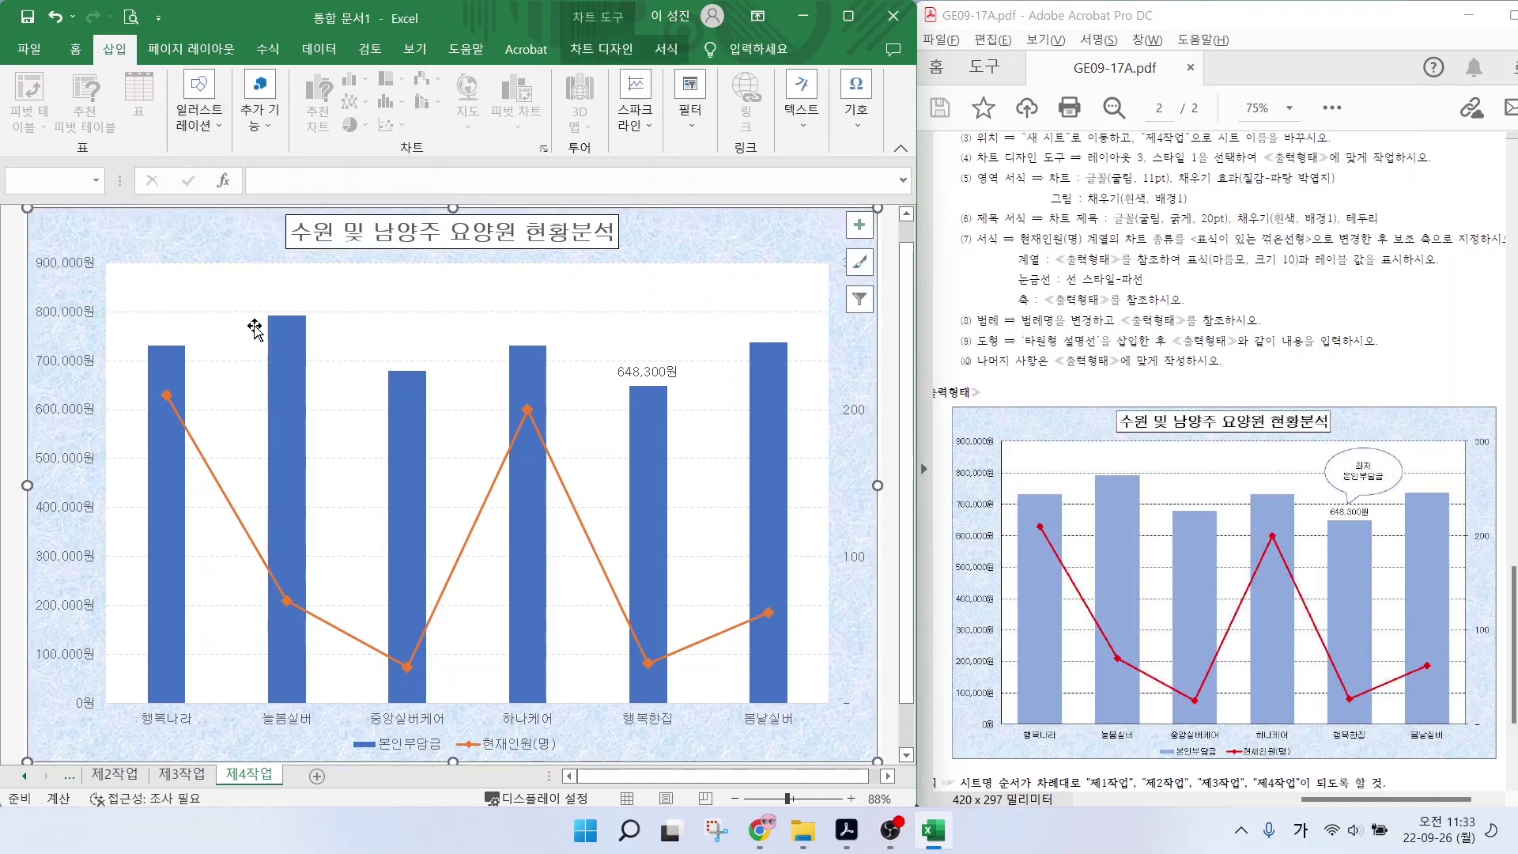
left_click(198, 115)
left_click(236, 190)
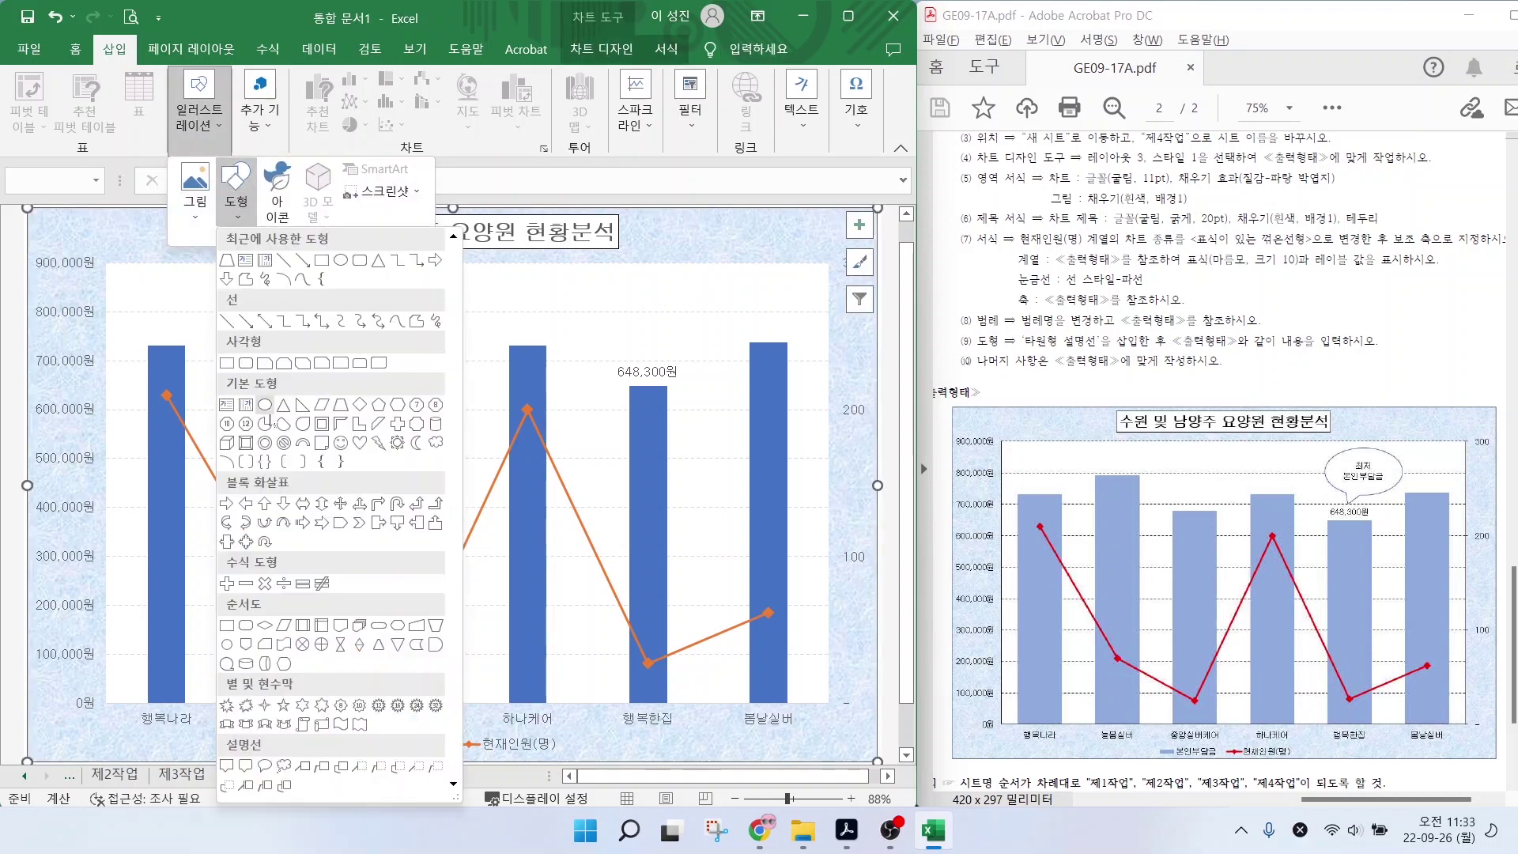
left_click(265, 765)
left_click_drag(604, 274, 717, 350)
Enter 최저 and 본인부담금 on two lines in the oval callout and widen it to fit the text.
type("최저")
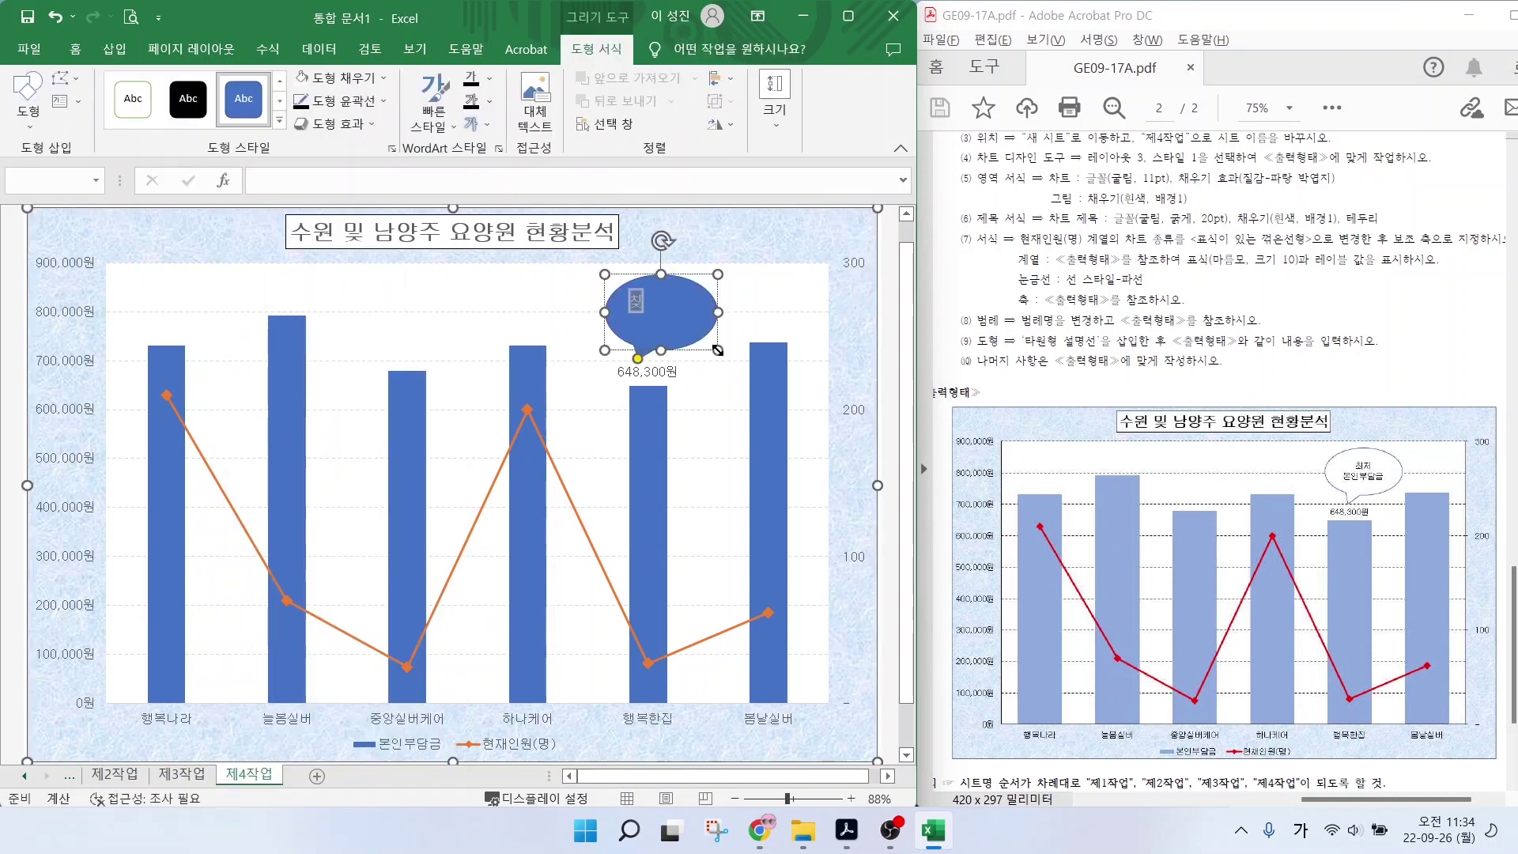
key("Return")
type("본인부담금")
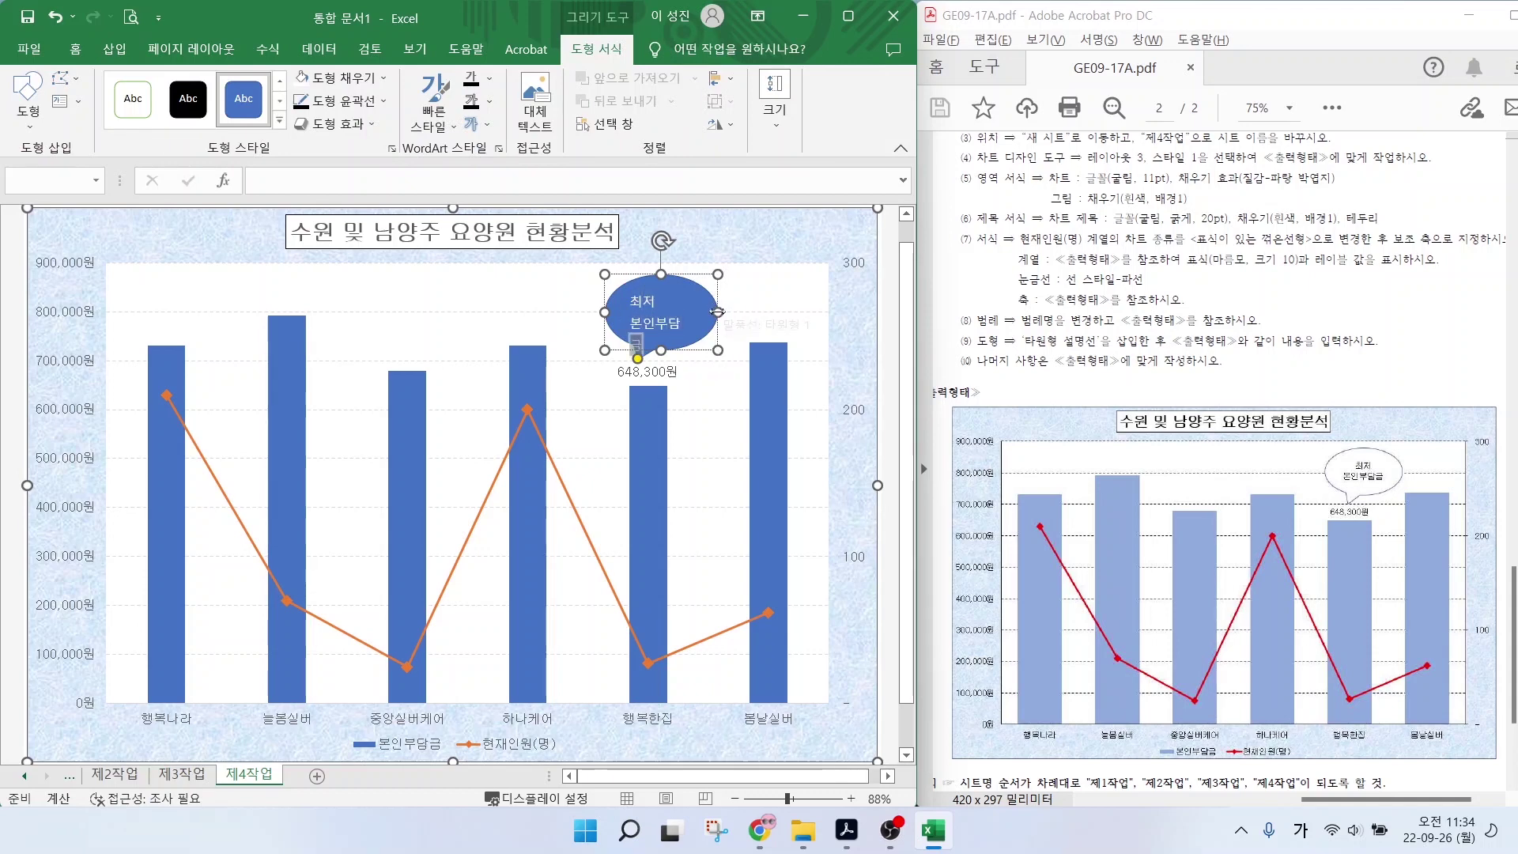
left_click_drag(717, 313, 742, 312)
left_click_drag(662, 286, 646, 284)
Centre the callout's text horizontally and vertically, and apply the theme shape style with white fill and black outline.
left_click(77, 49)
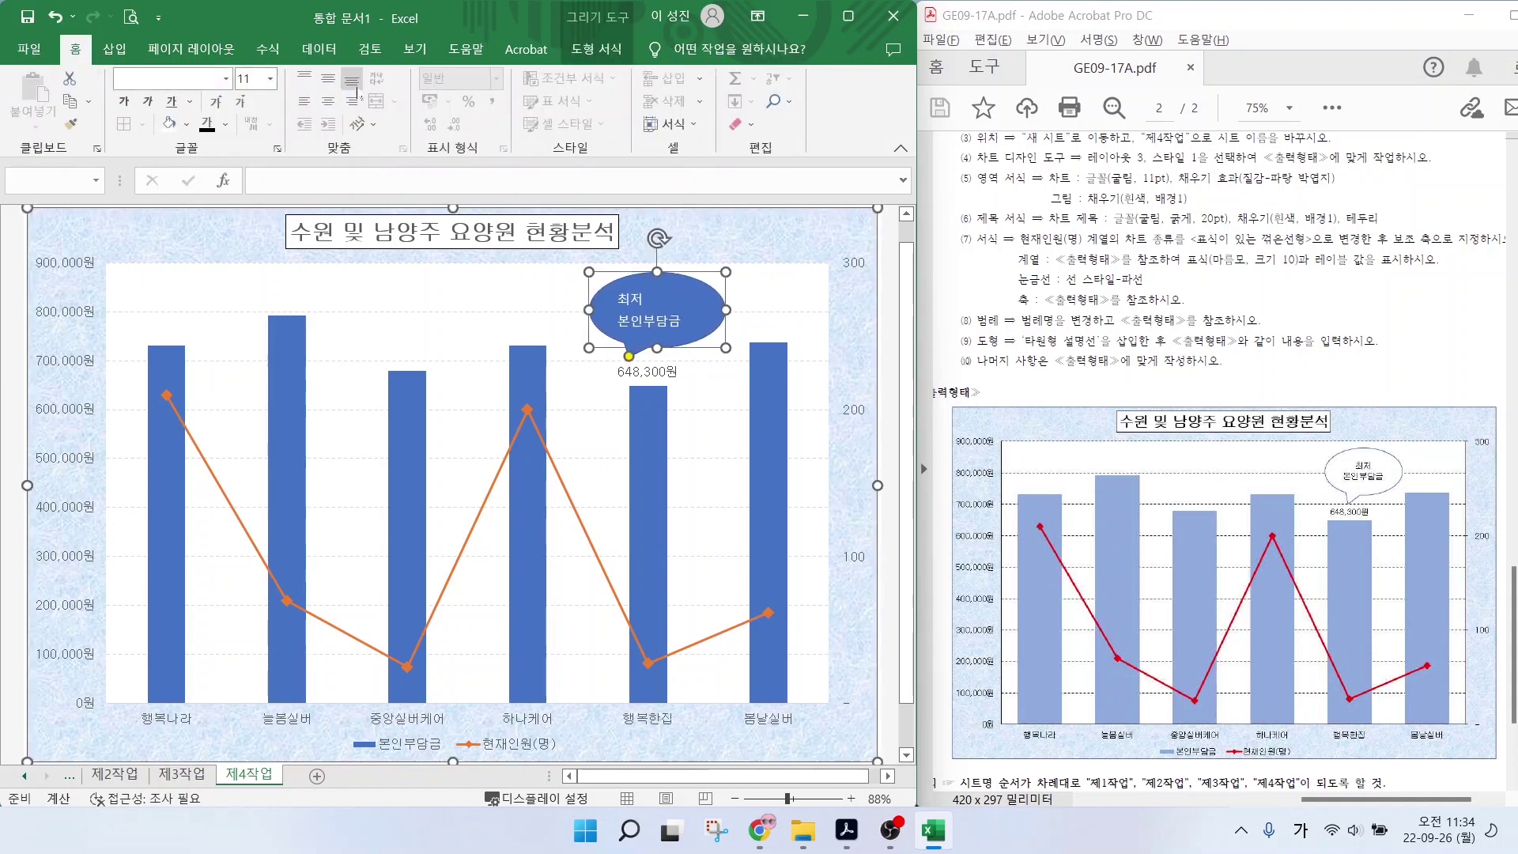
left_click(327, 101)
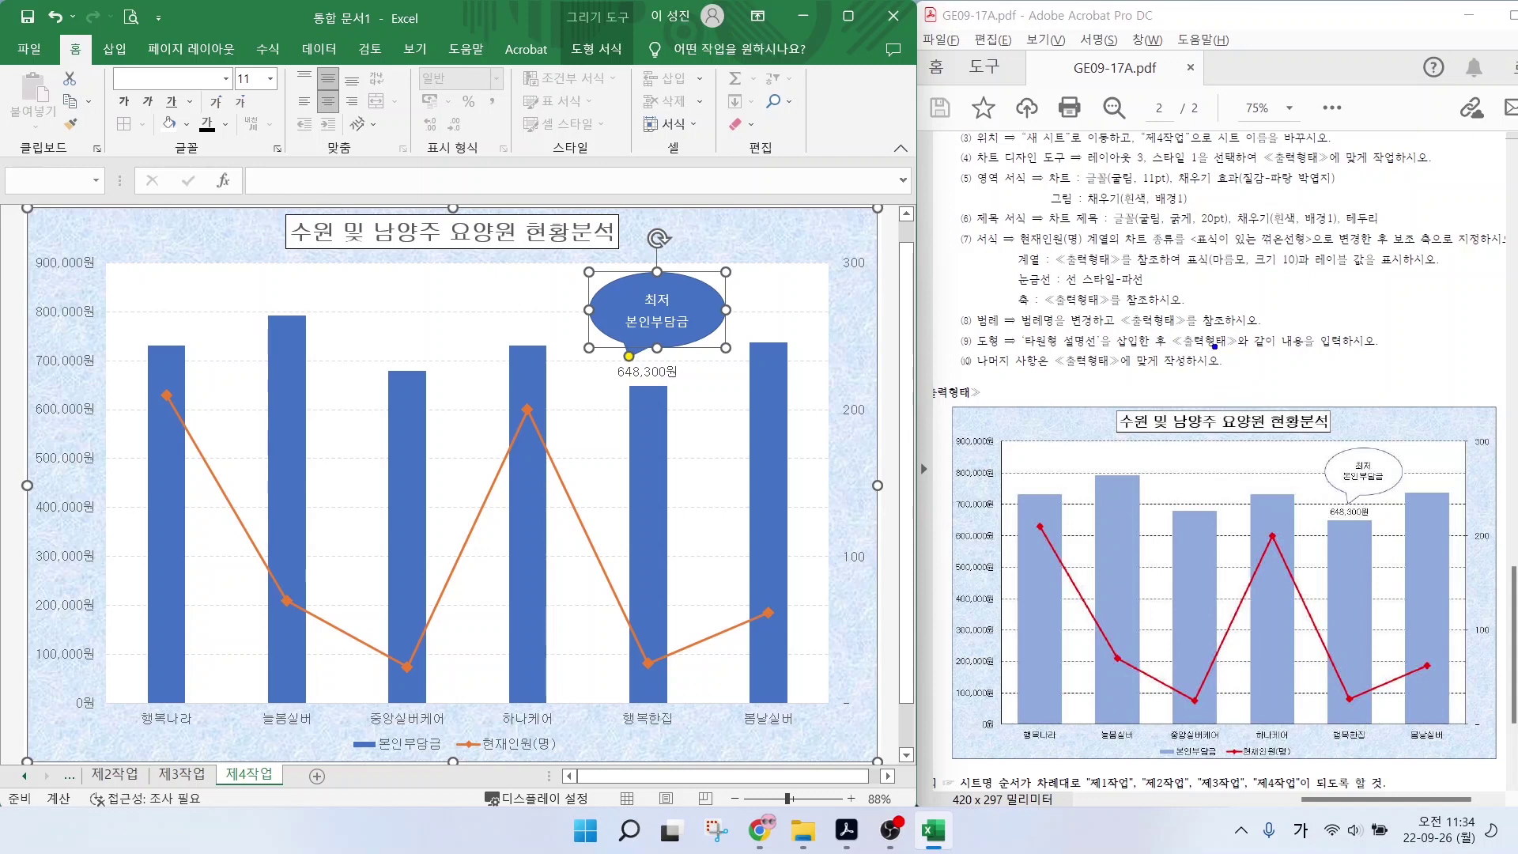
left_click_drag(1162, 349, 1340, 349)
left_click_drag(1382, 467, 1429, 411)
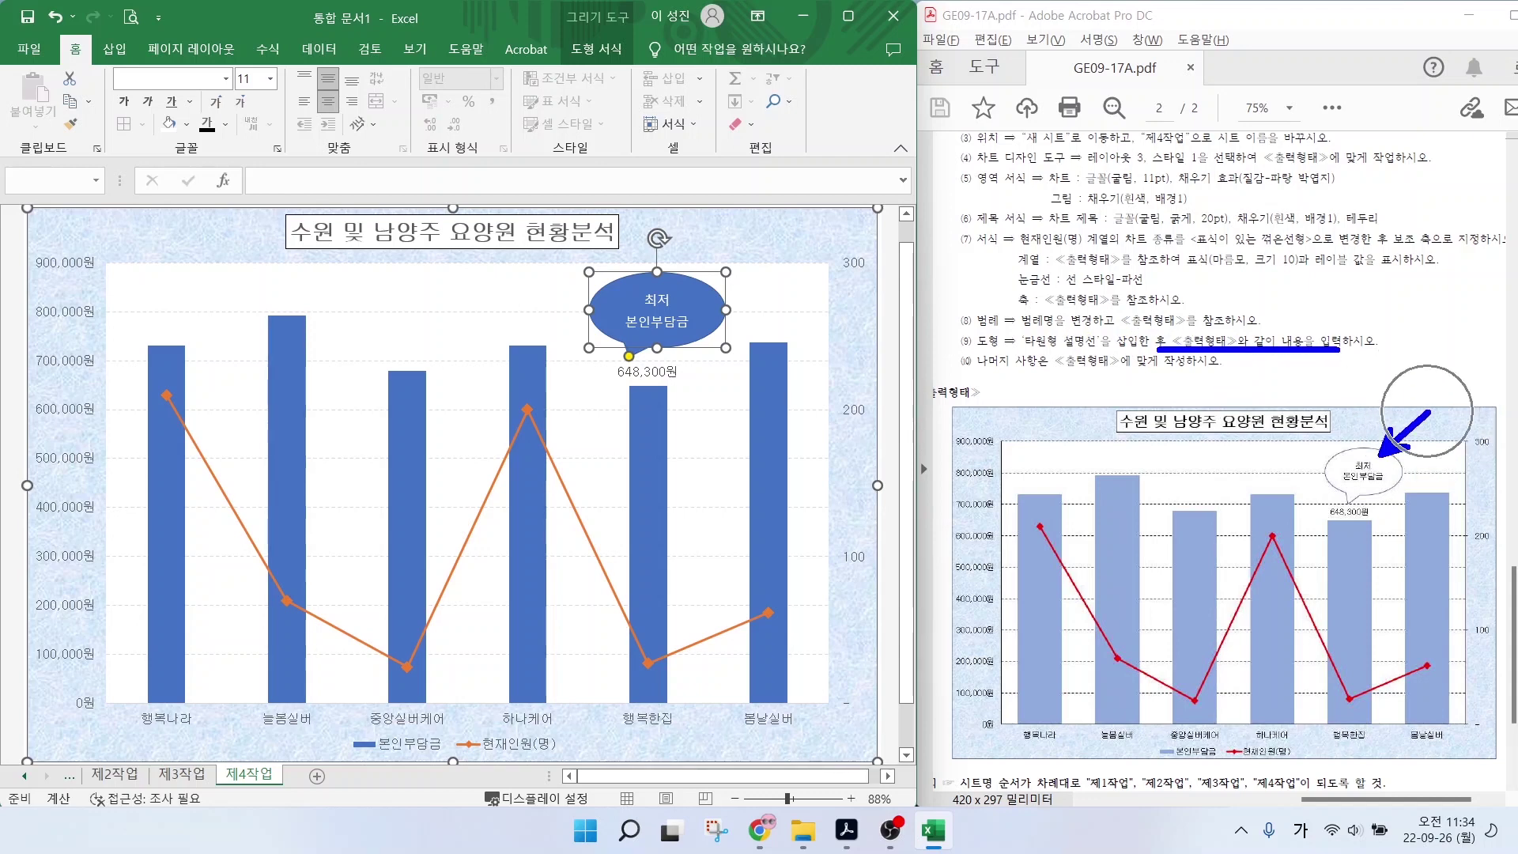
key("Escape")
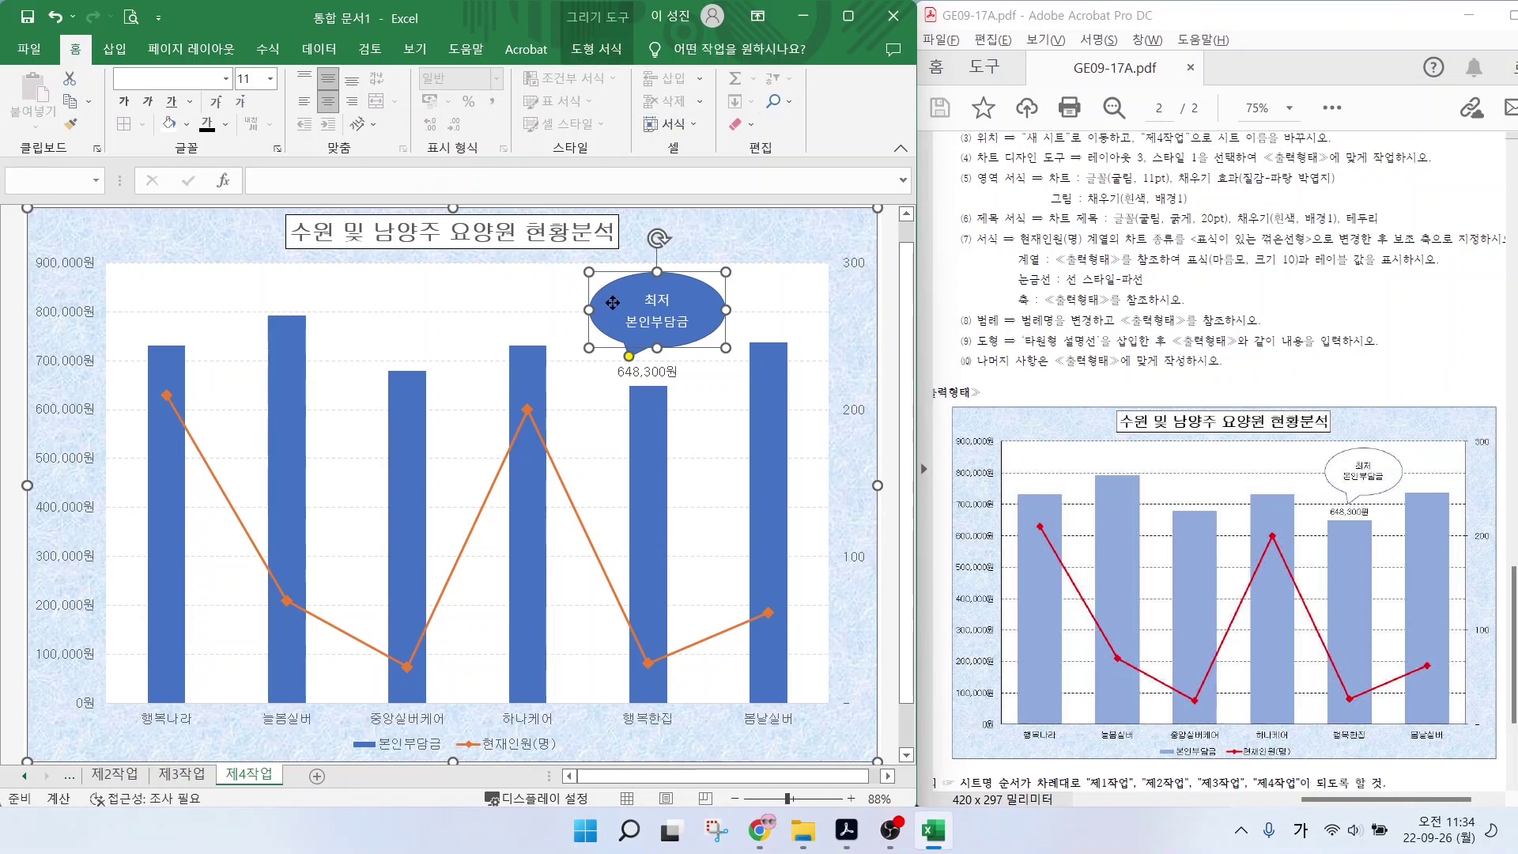
left_click(594, 48)
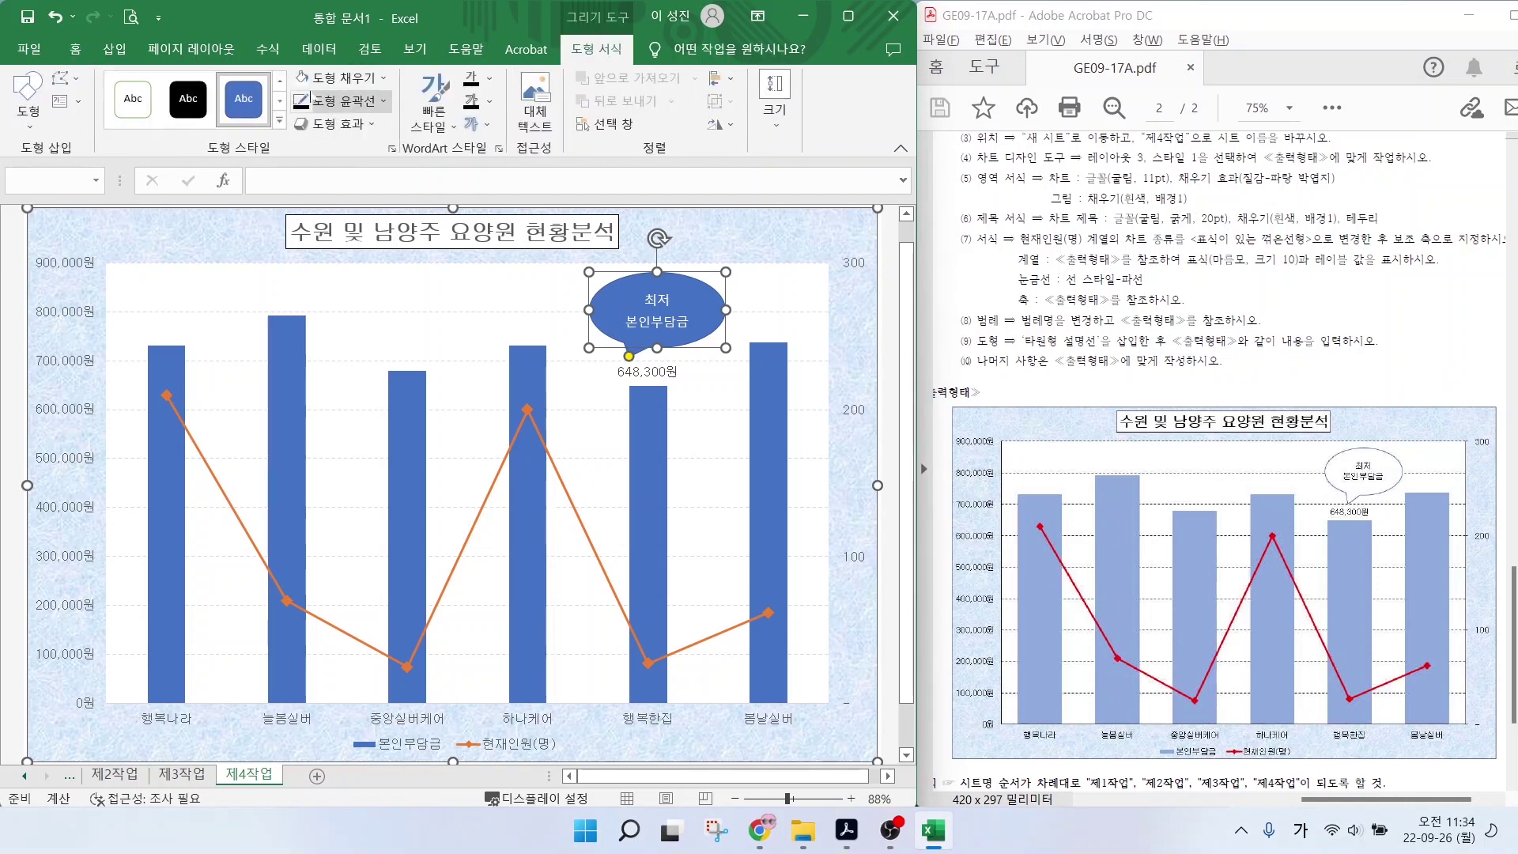
left_click(281, 130)
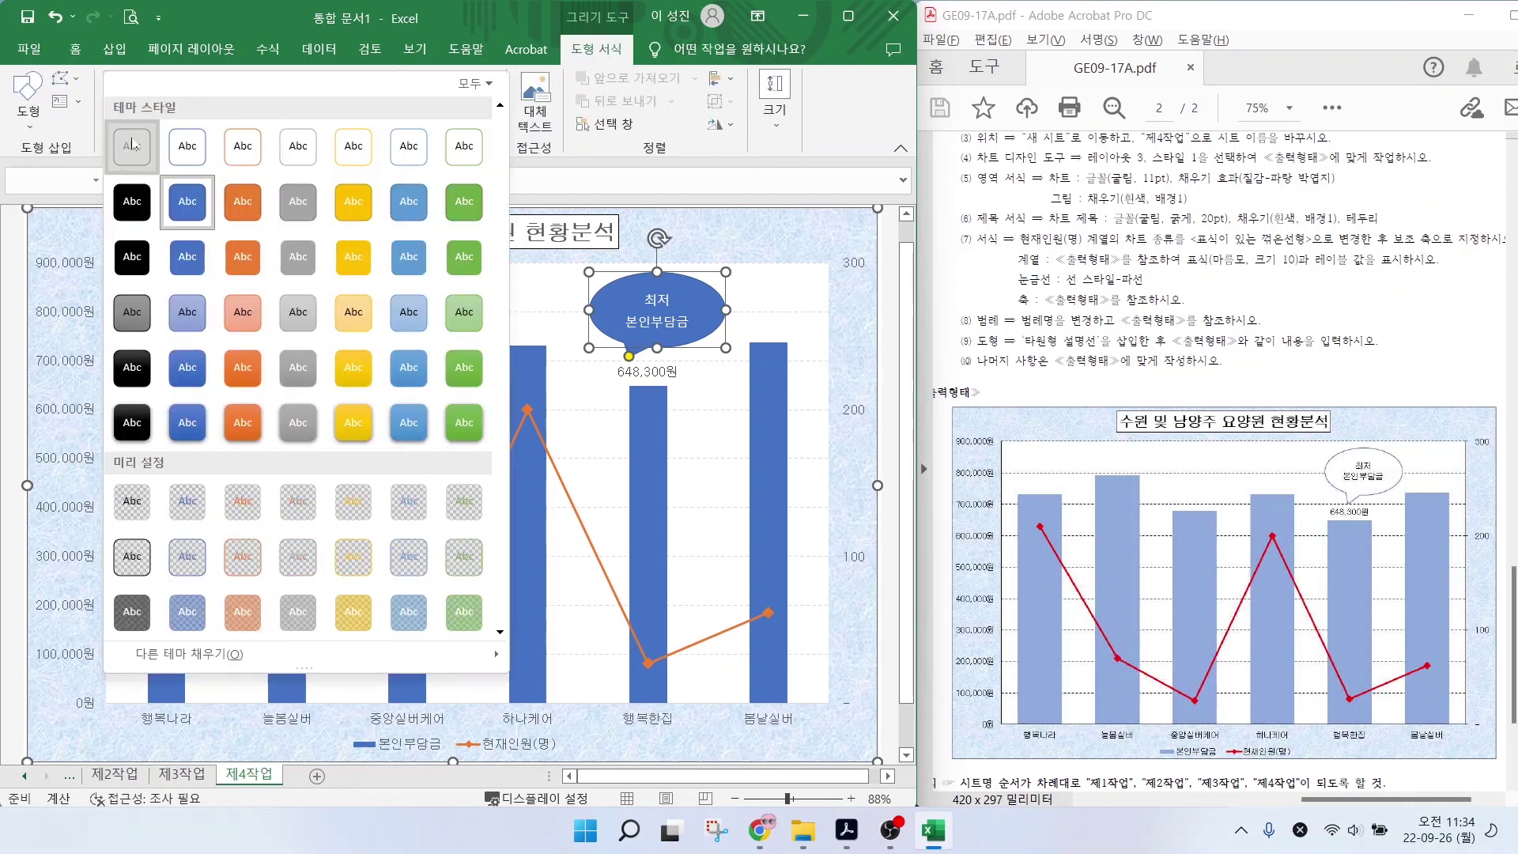
left_click(132, 146)
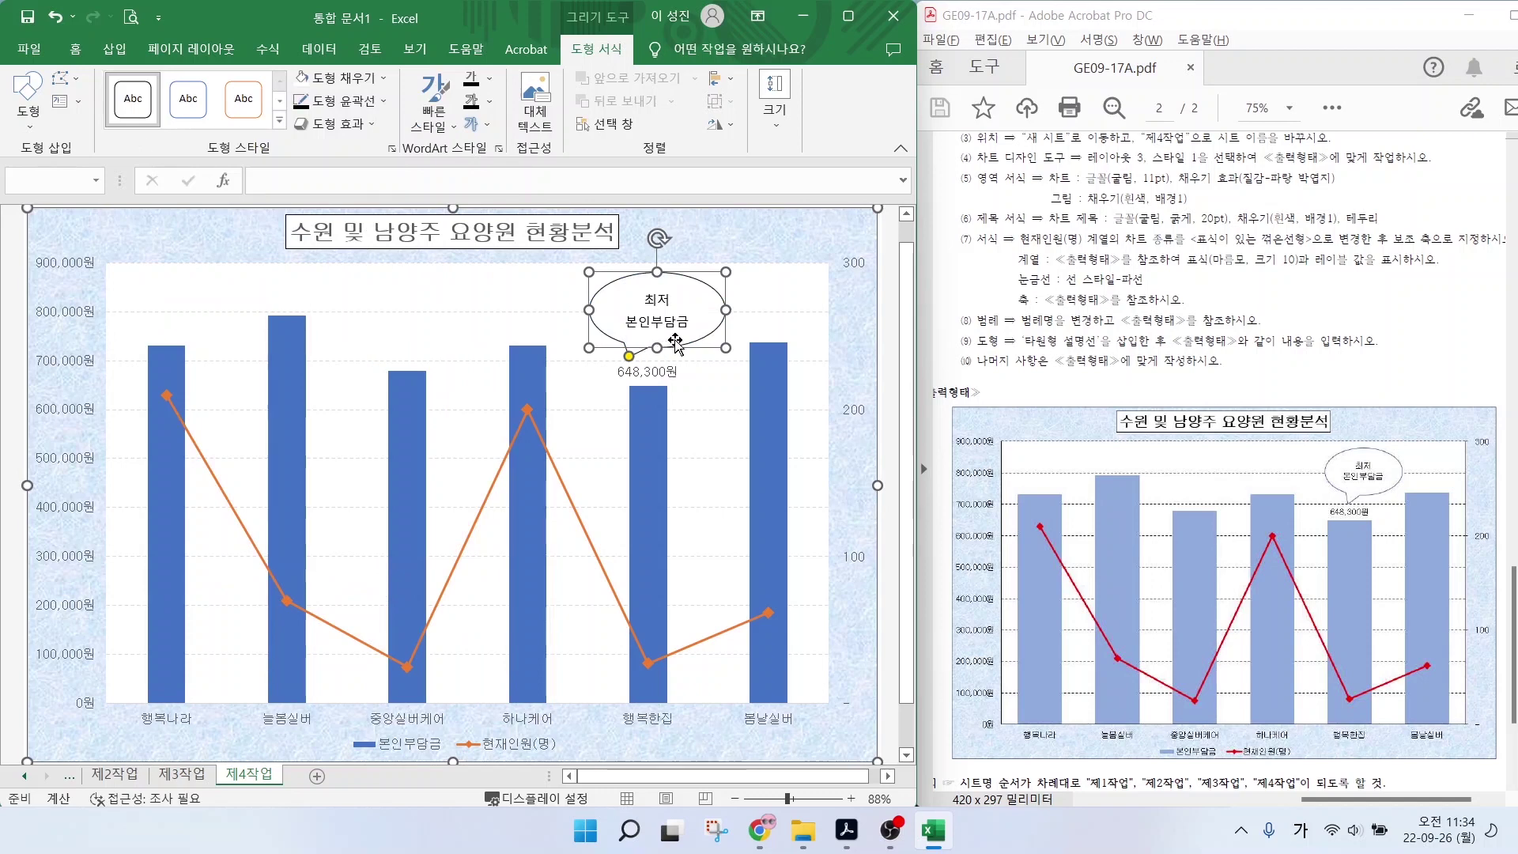
left_click(1221, 362)
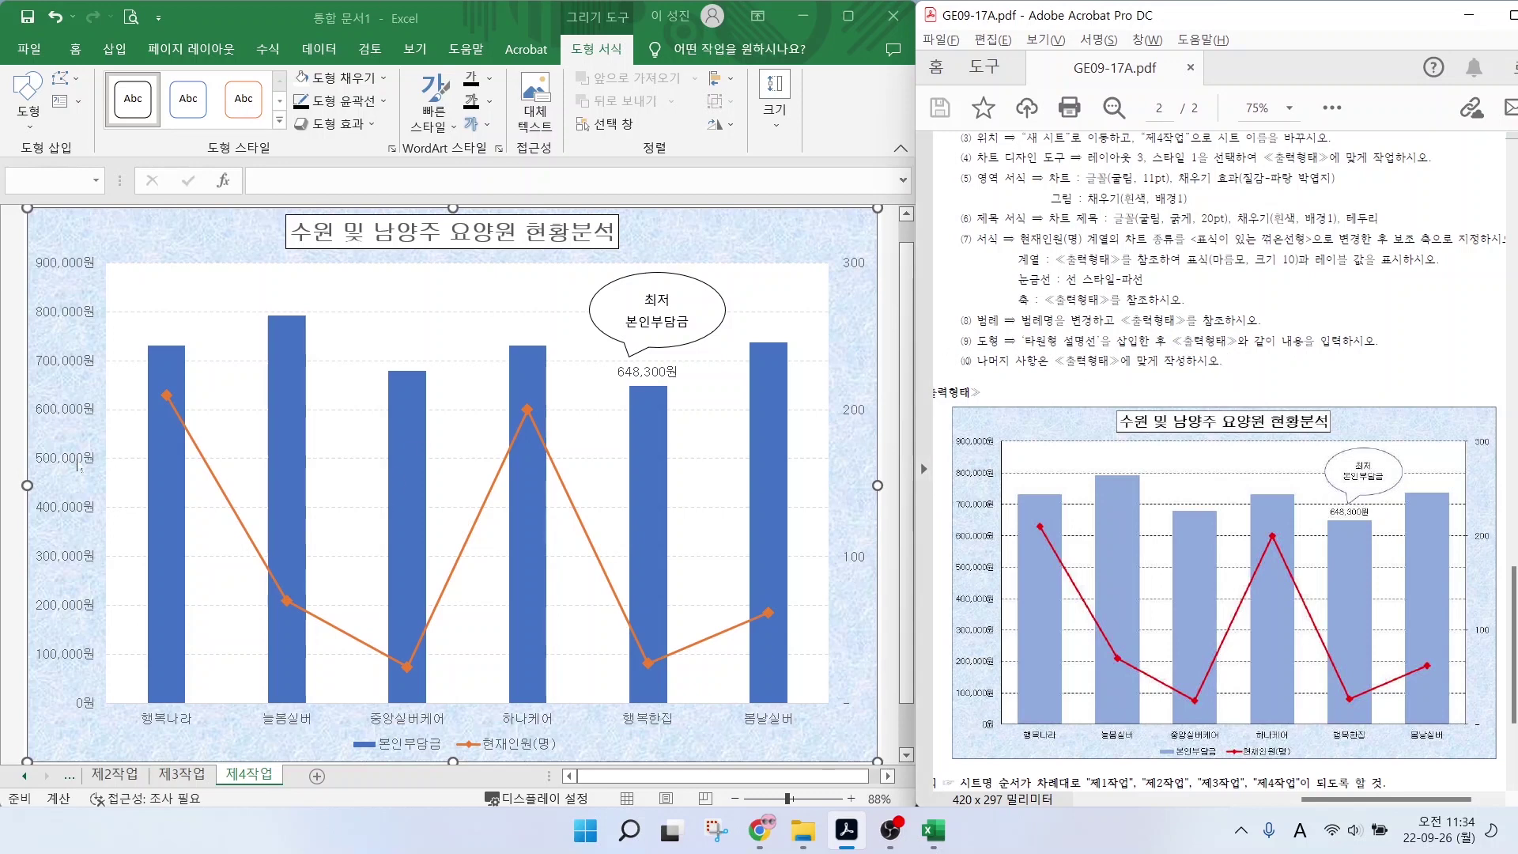
left_click(60, 422)
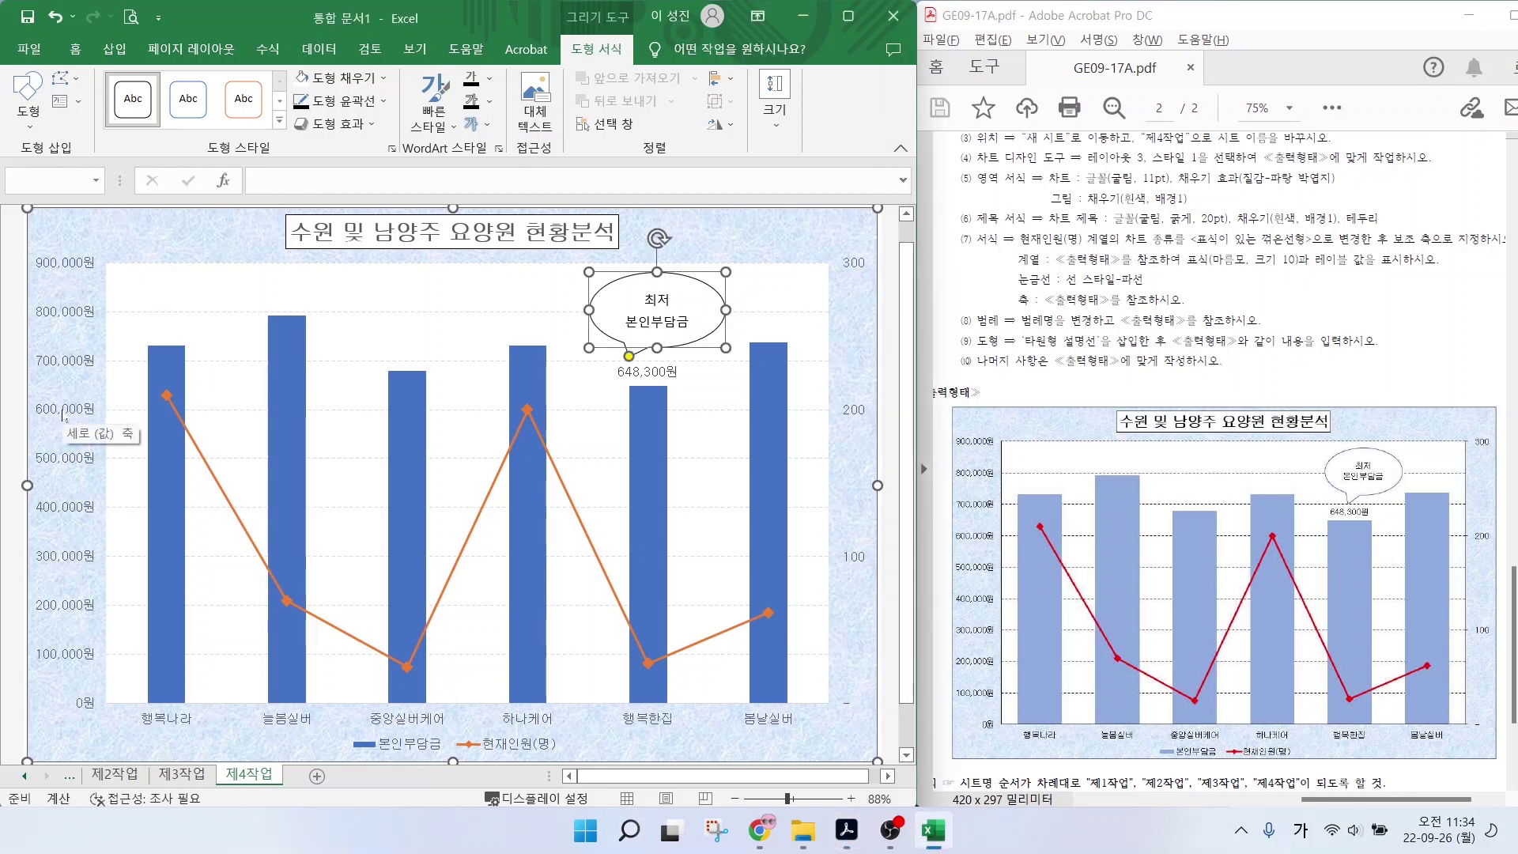
left_click(75, 413)
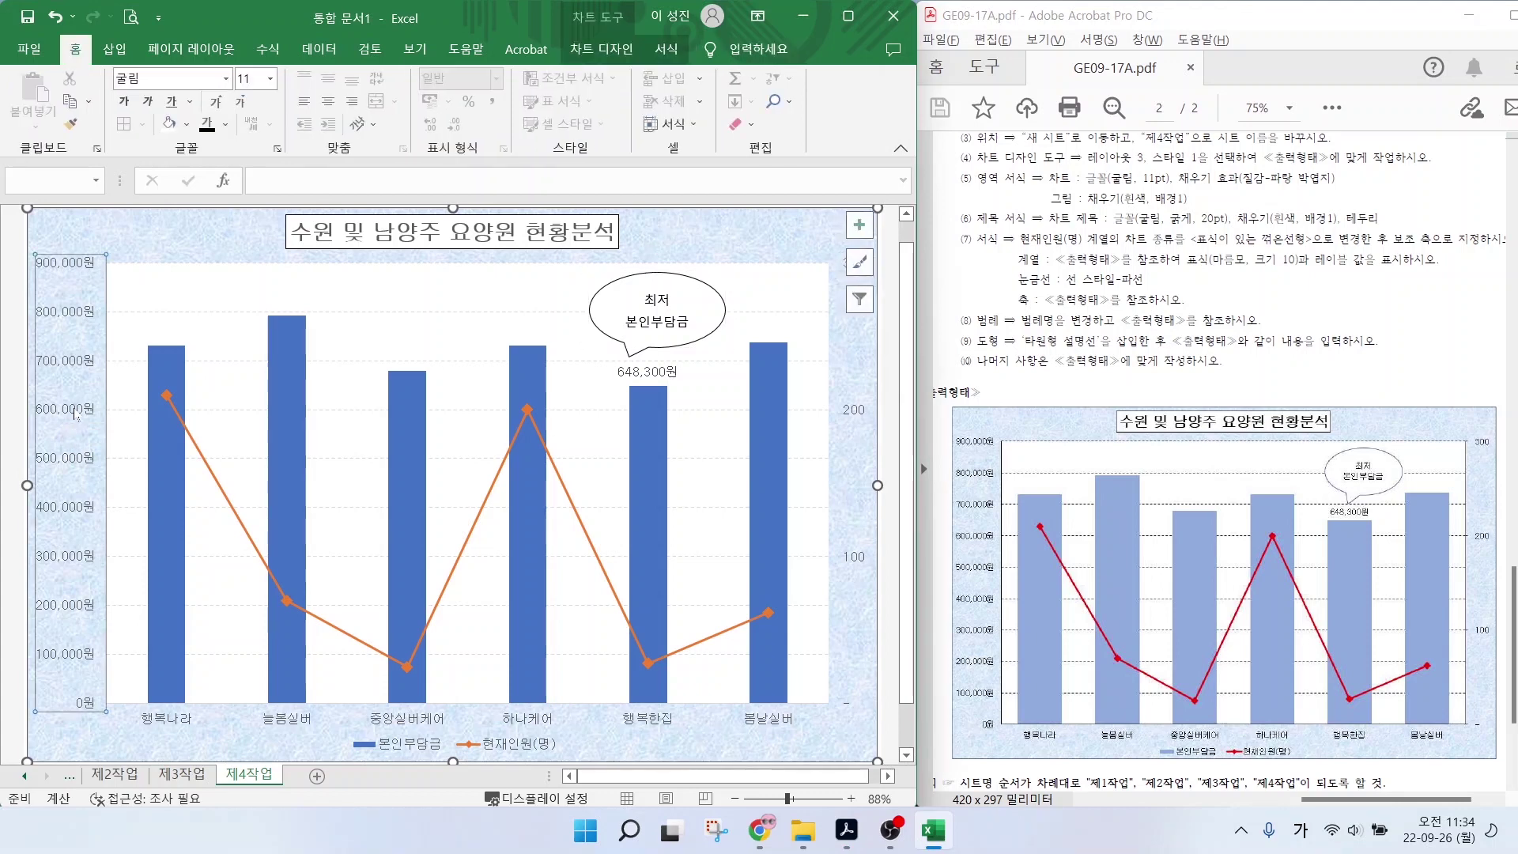
mouse_move(105, 262)
left_mouse_down()
mouse_move(85, 700)
mouse_move(838, 701)
left_mouse_up()
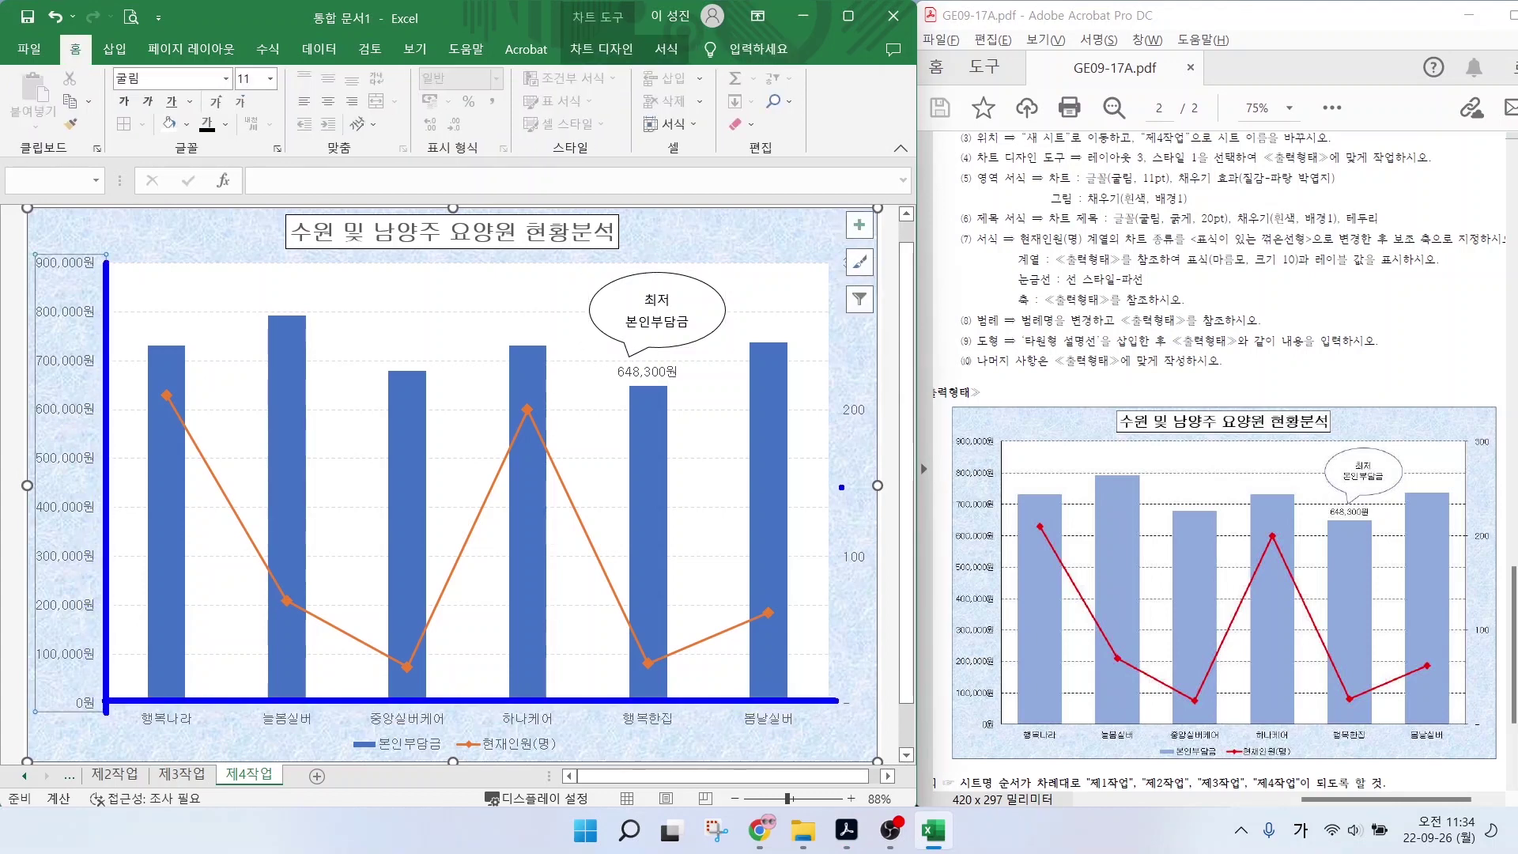
left_click_drag(830, 267, 831, 708)
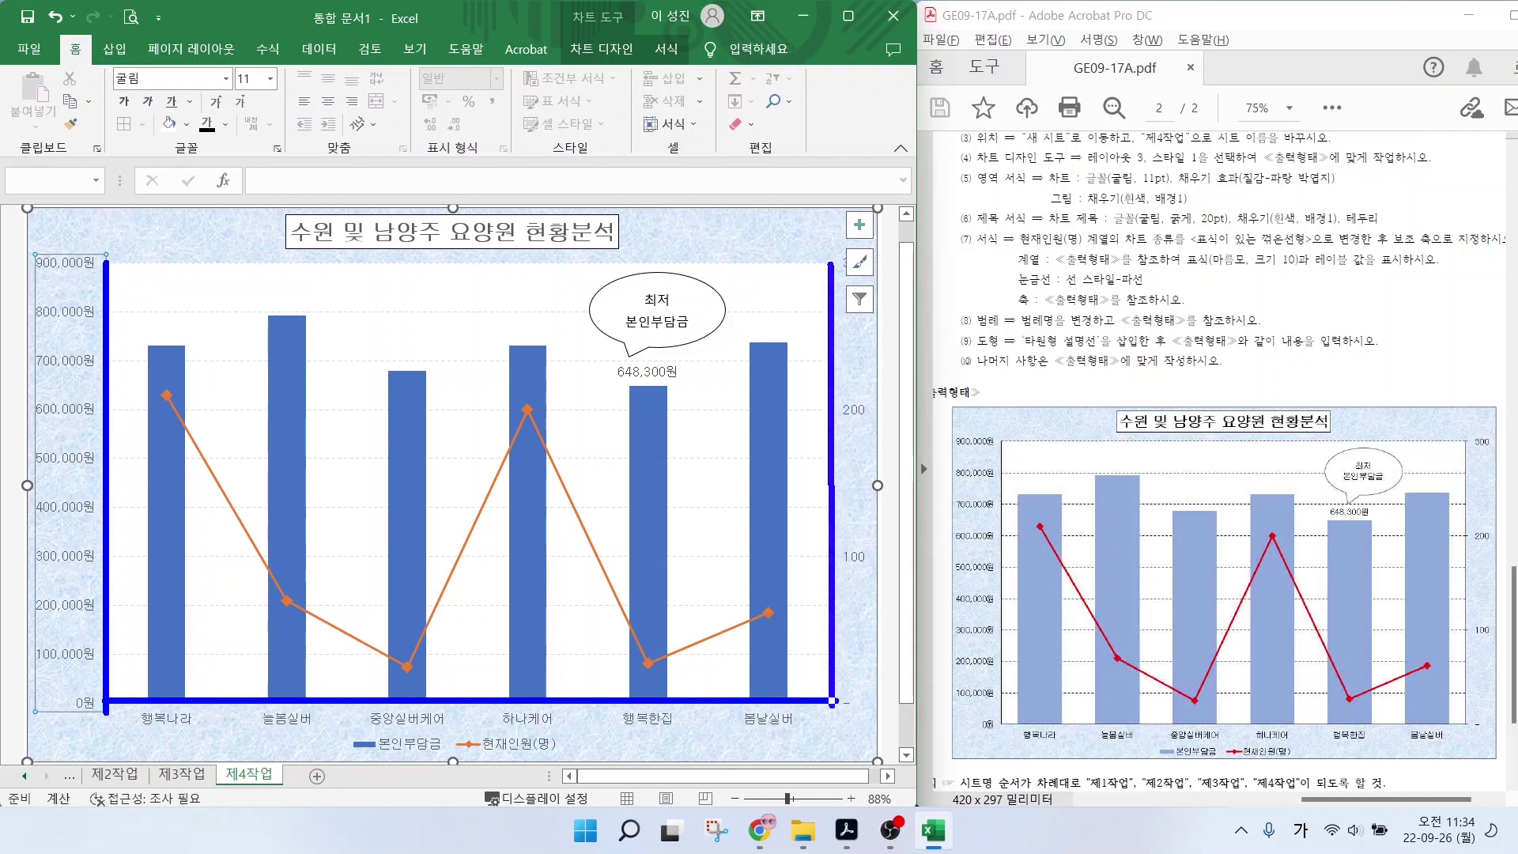
key("Escape")
Format the primary vertical value axis with a solid black line.
left_click(66, 409)
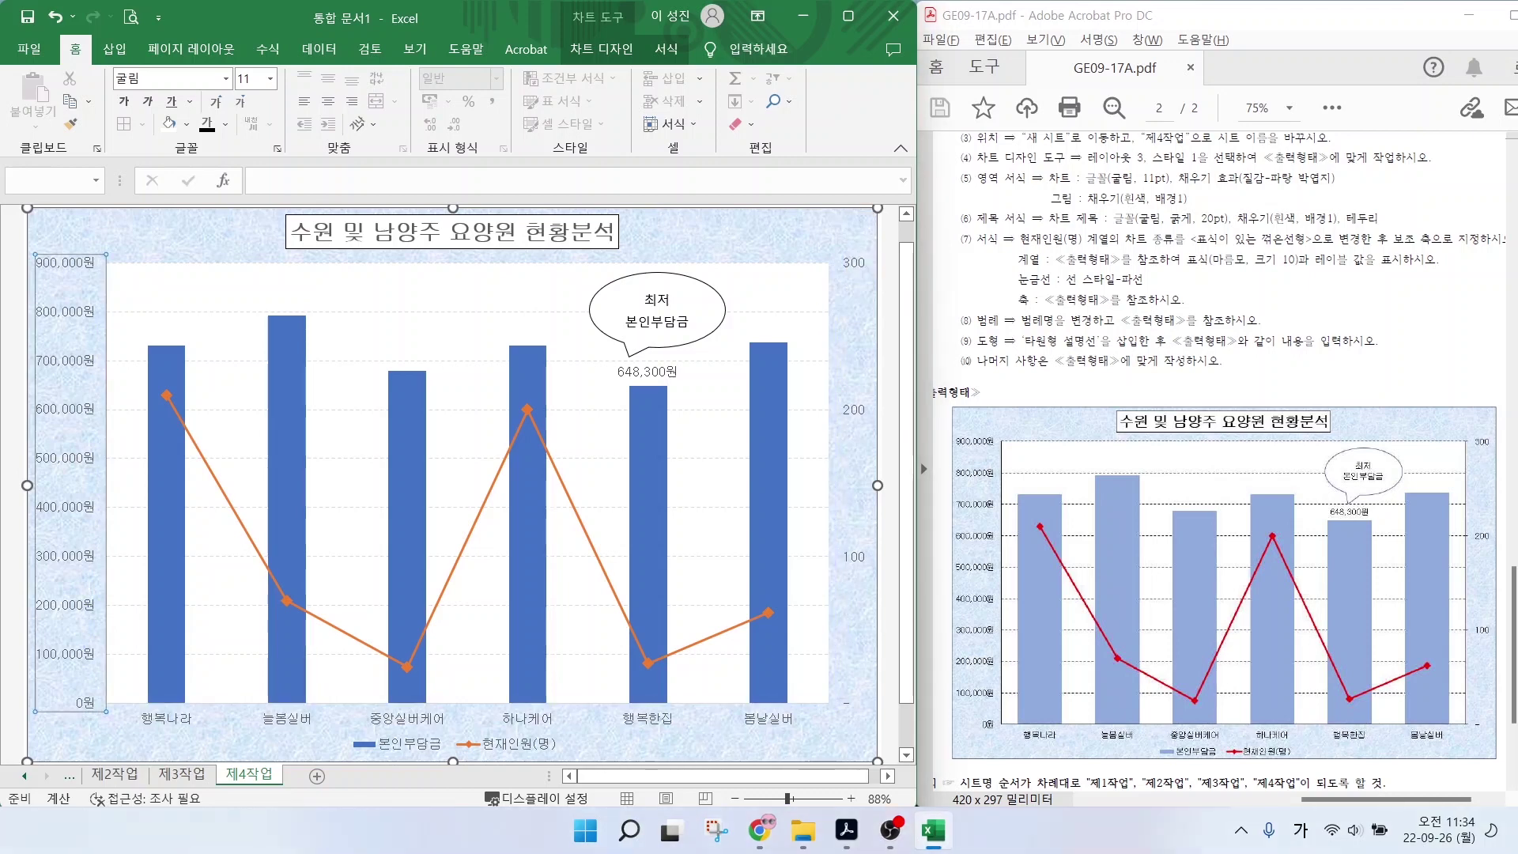
right_click(73, 409)
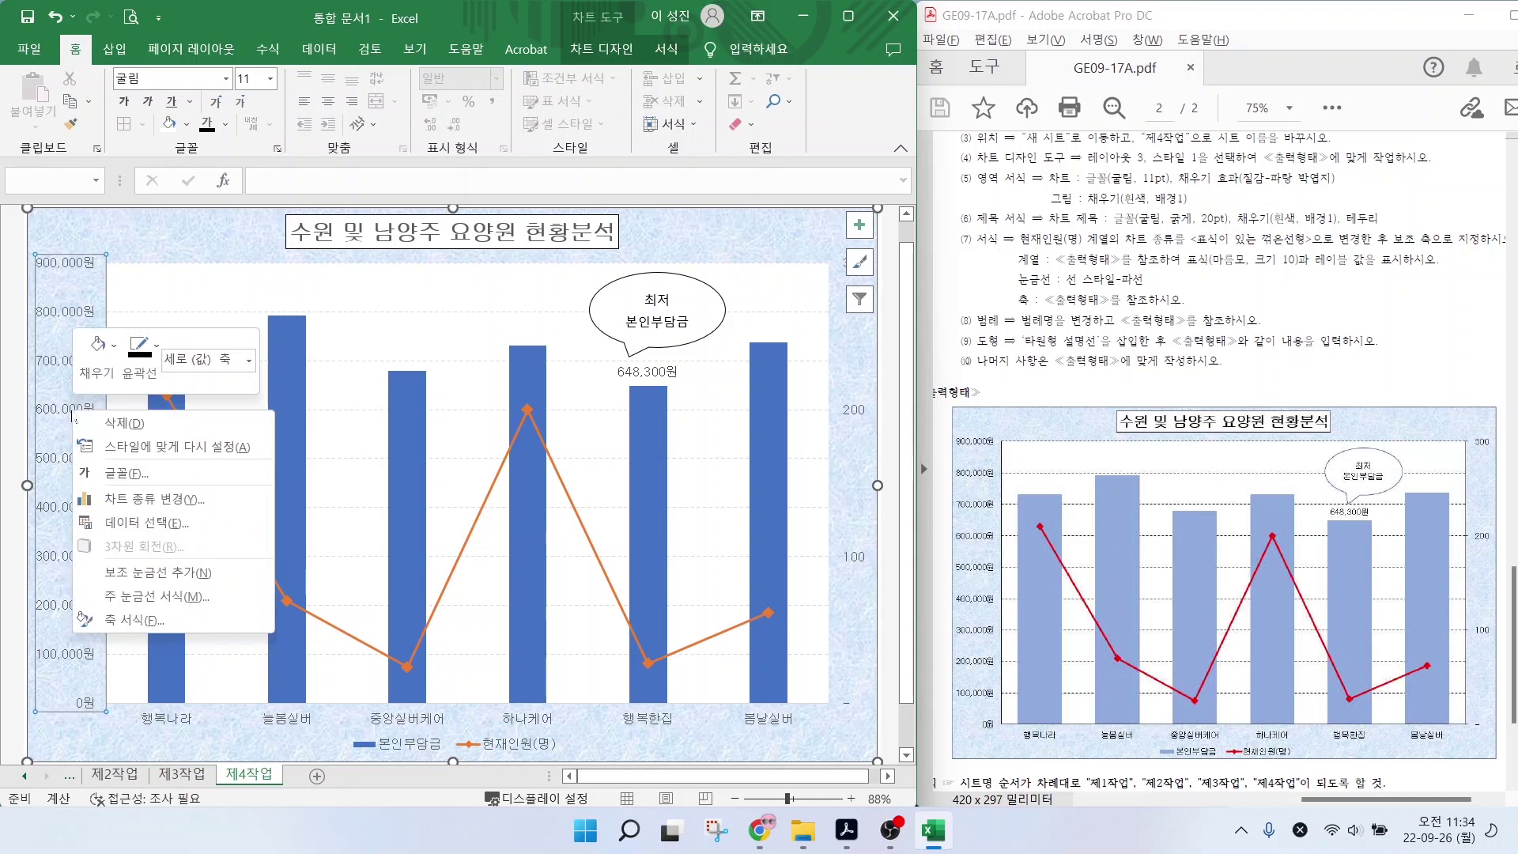
left_click(127, 620)
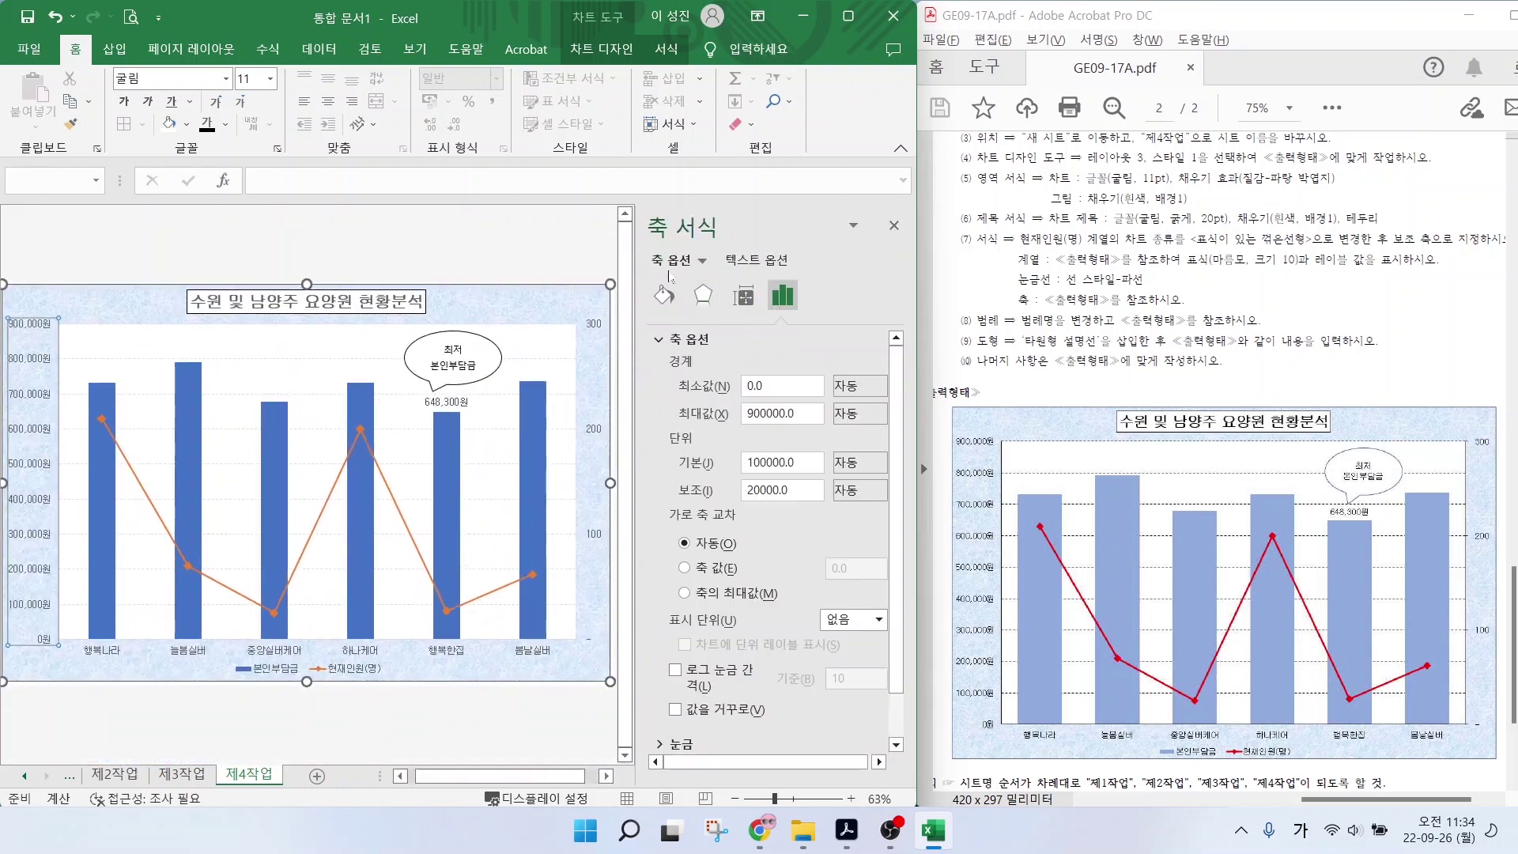
left_click(662, 294)
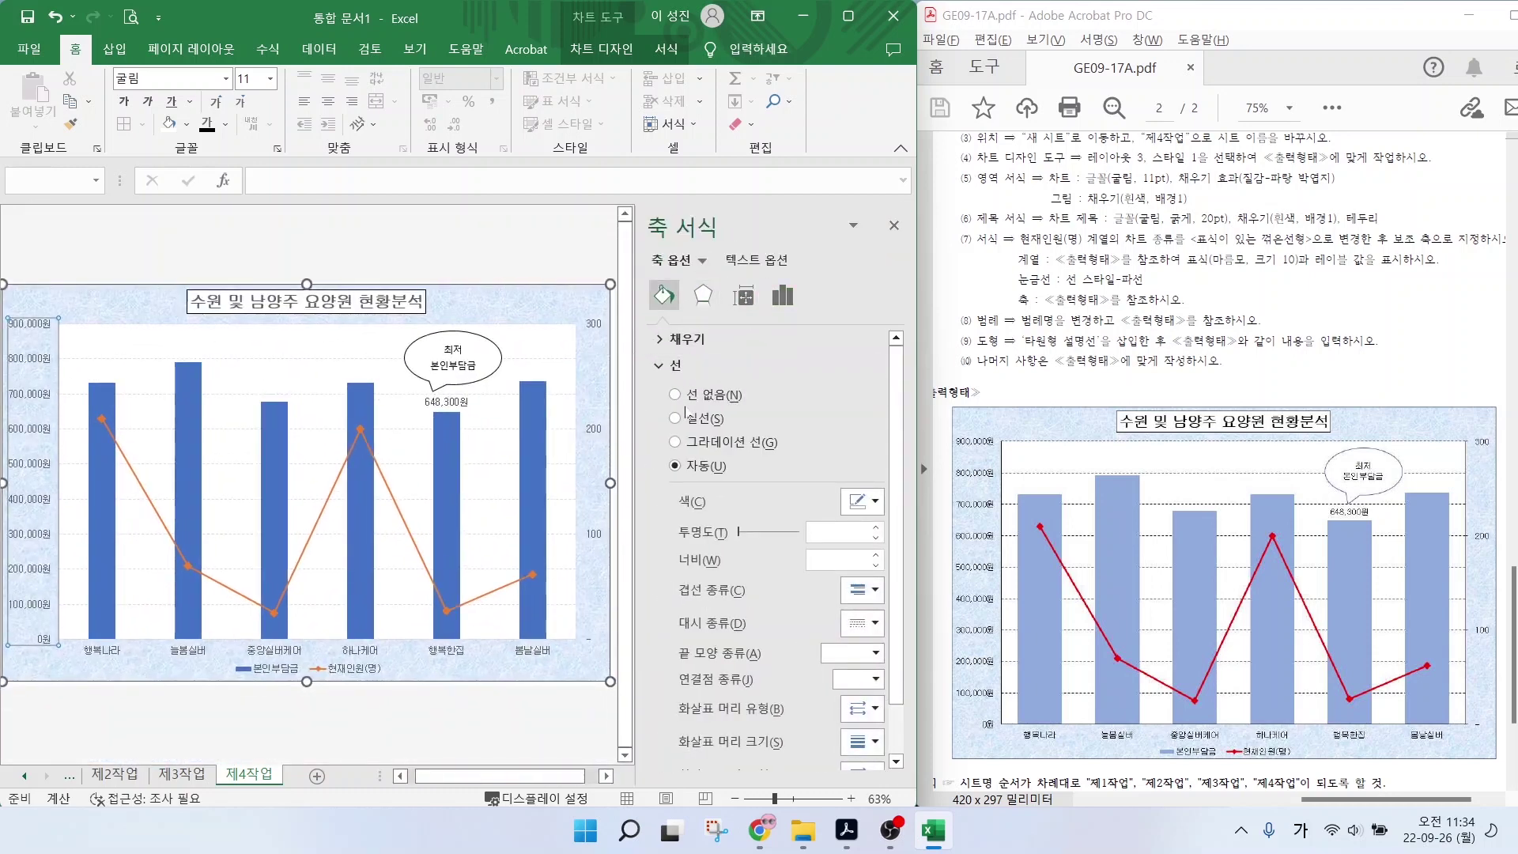
left_click(684, 418)
left_click(869, 501)
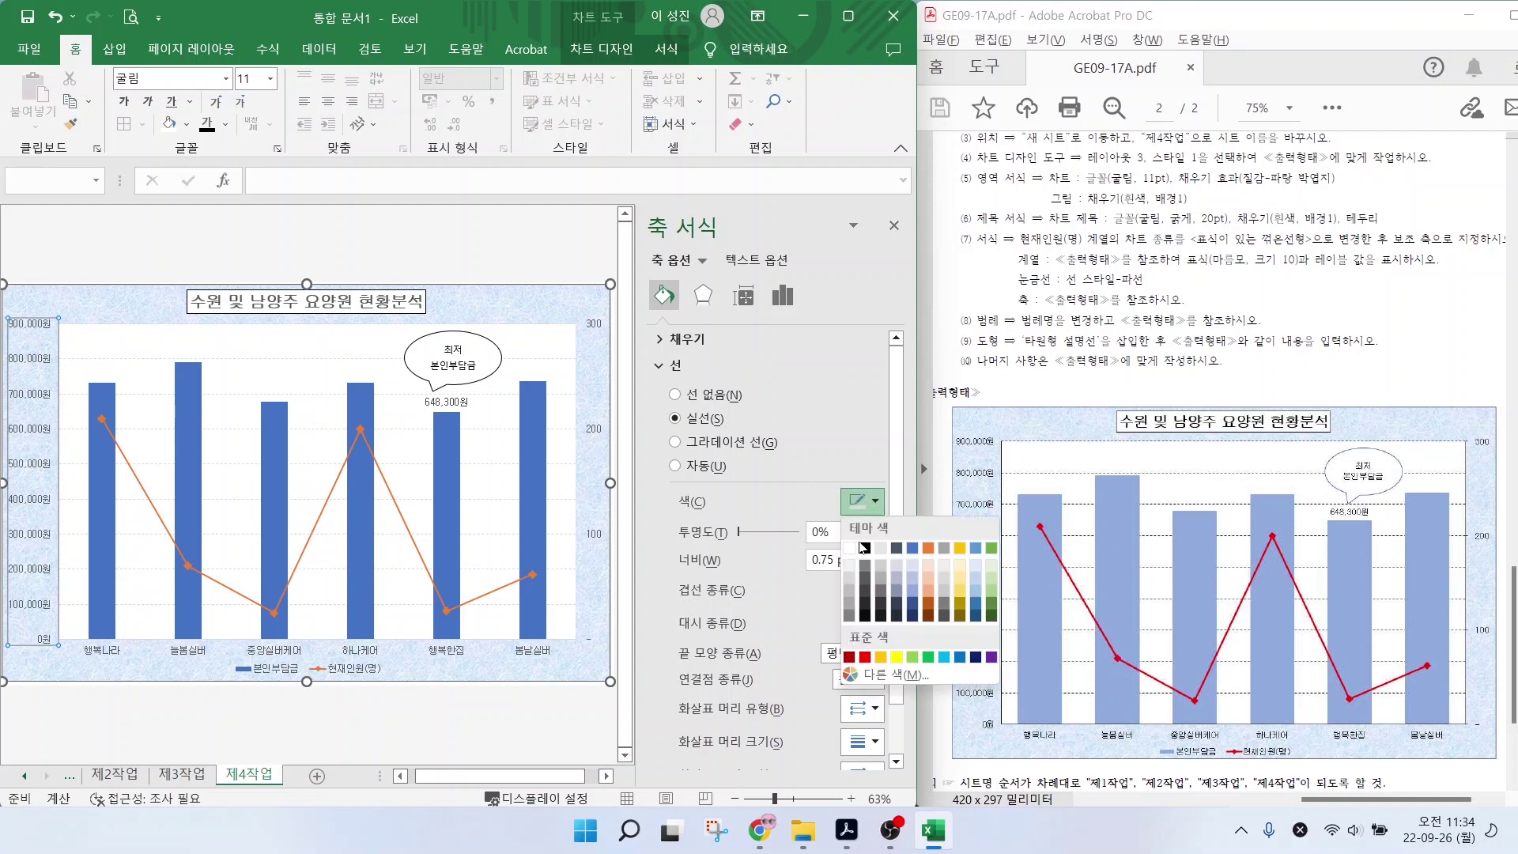
left_click(866, 528)
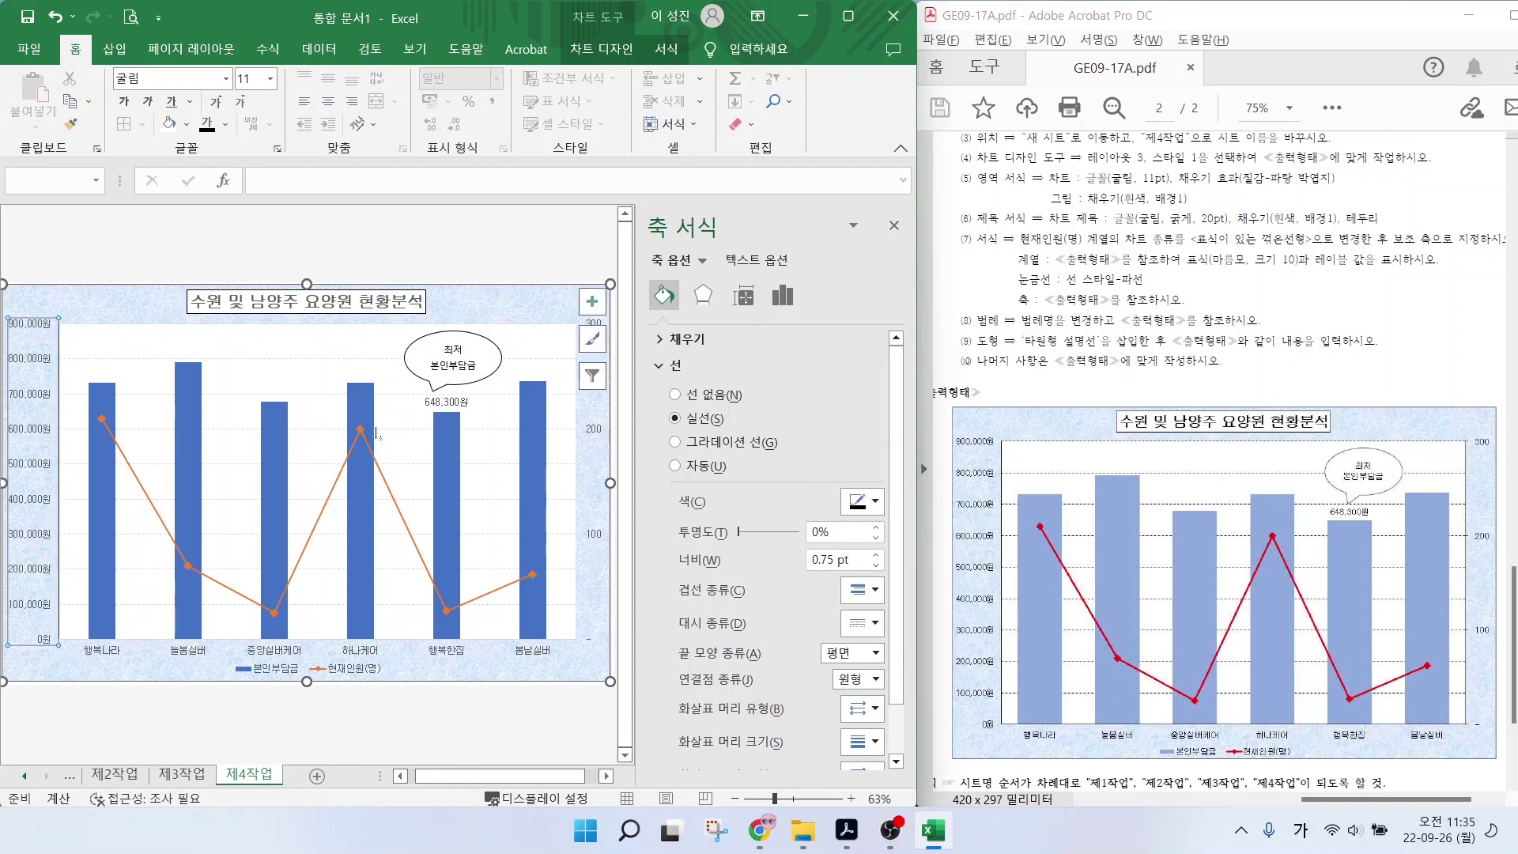
Format the secondary value axis and the horizontal category axis with solid black lines as well.
left_click(586, 433)
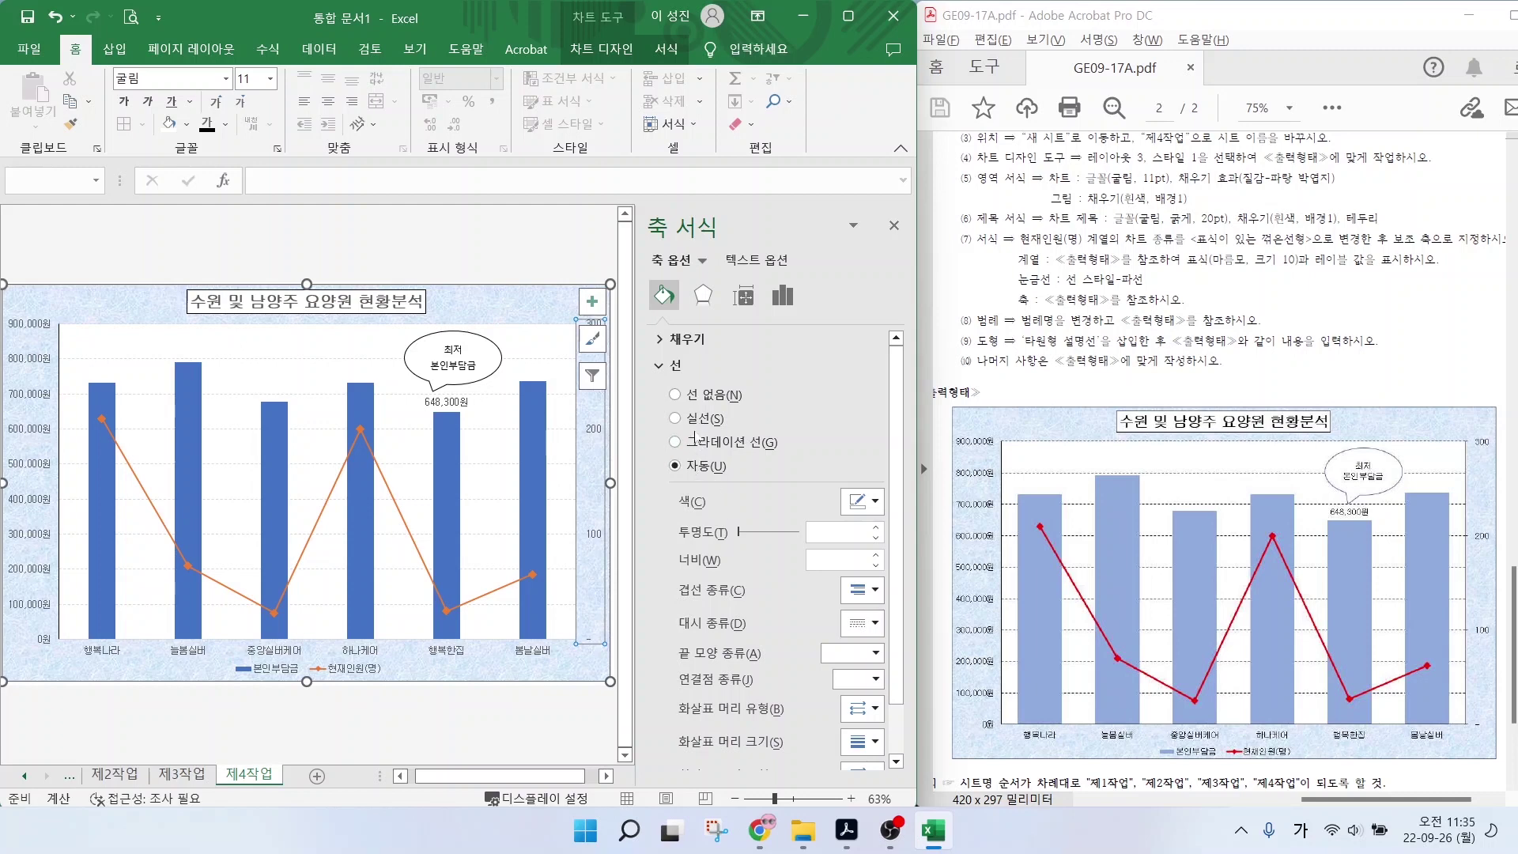
left_click(450, 657)
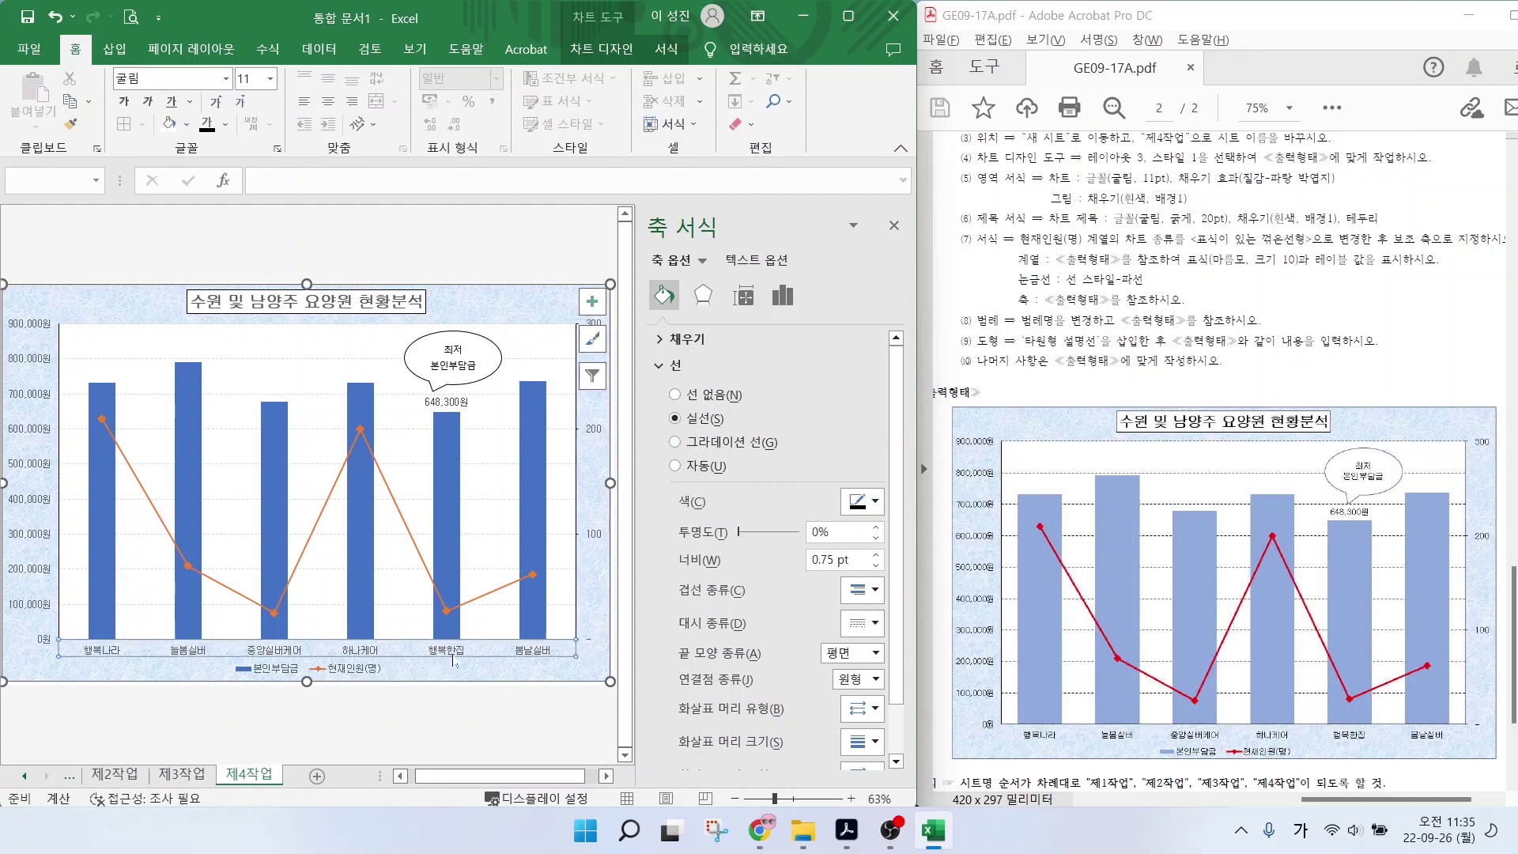
left_click(712, 421)
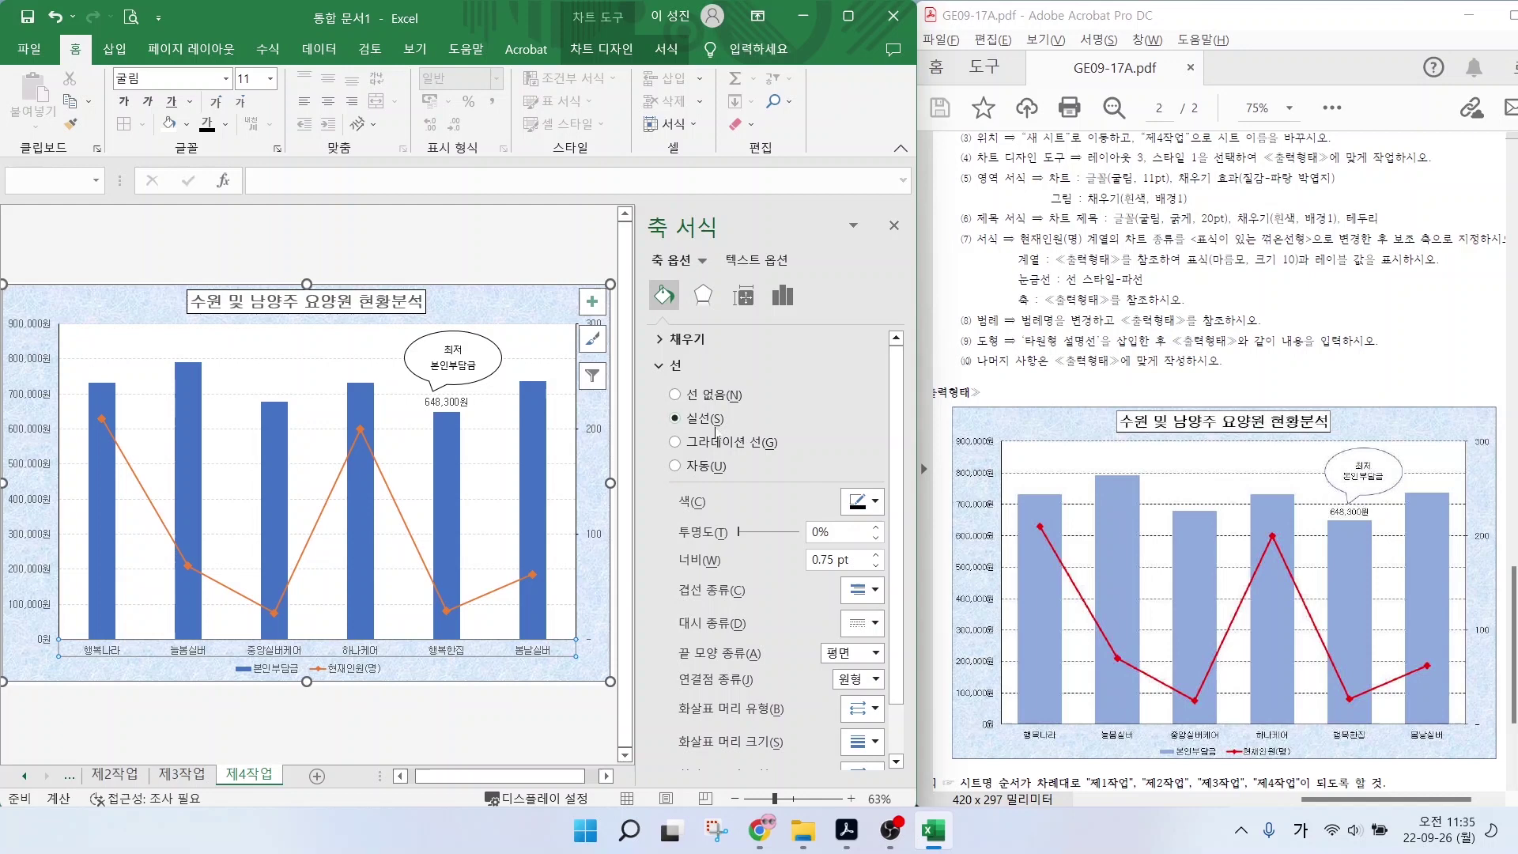
left_click(421, 429)
left_click(868, 475)
left_click(868, 519)
left_click(528, 711)
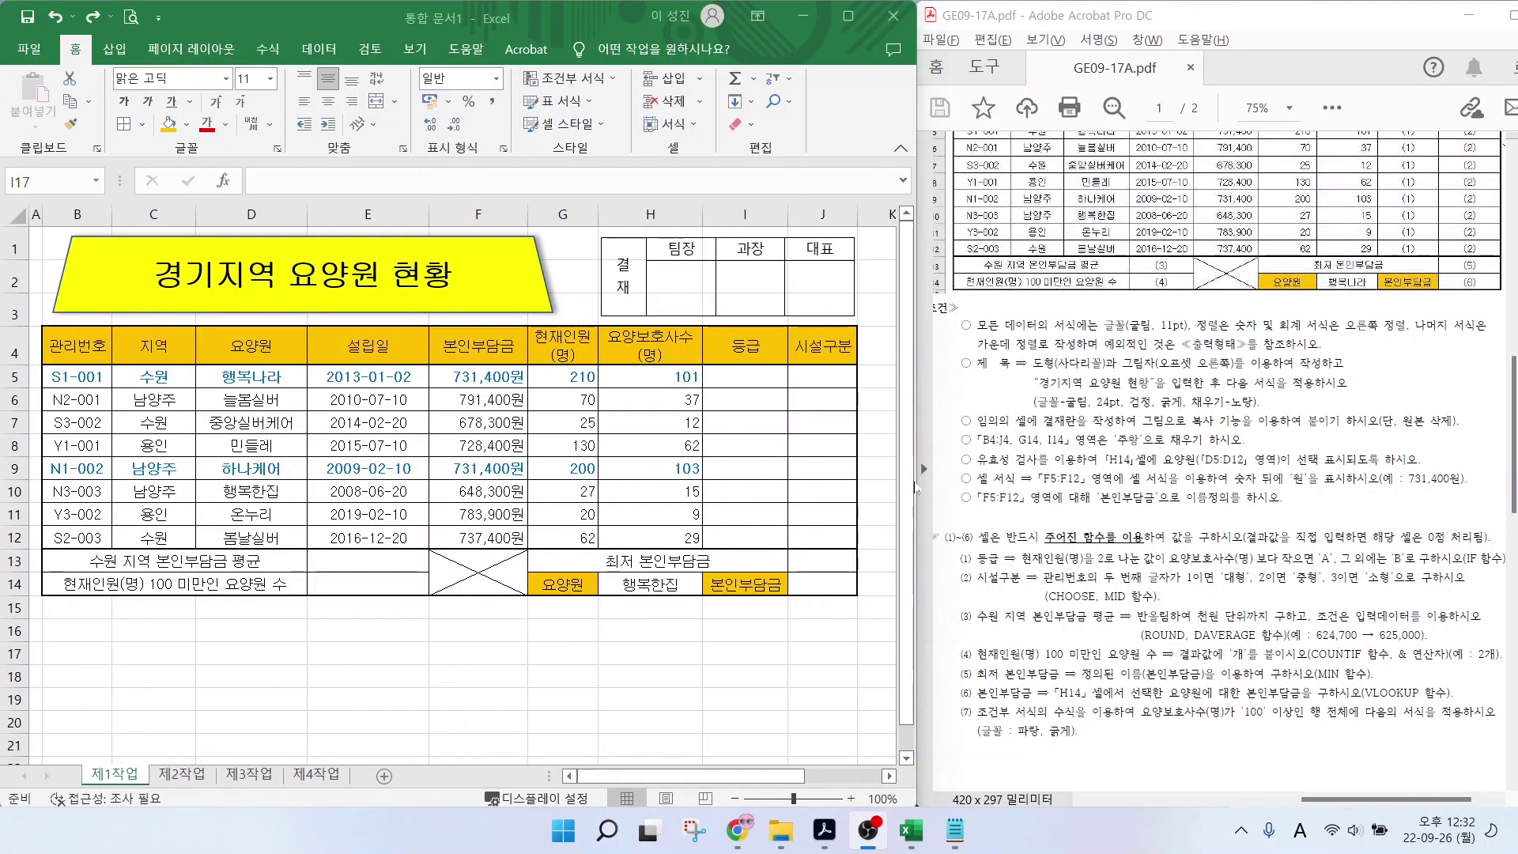
Examine the exam PDF's function conditions (1) to (6) for the 제1작업 sheet, especially the IF rule for 등급.
mouse_move(933, 536)
left_mouse_down()
mouse_move(1328, 719)
mouse_move(1514, 712)
left_mouse_up()
left_click_drag(1464, 551, 1504, 494)
left_click_drag(1327, 664, 1385, 633)
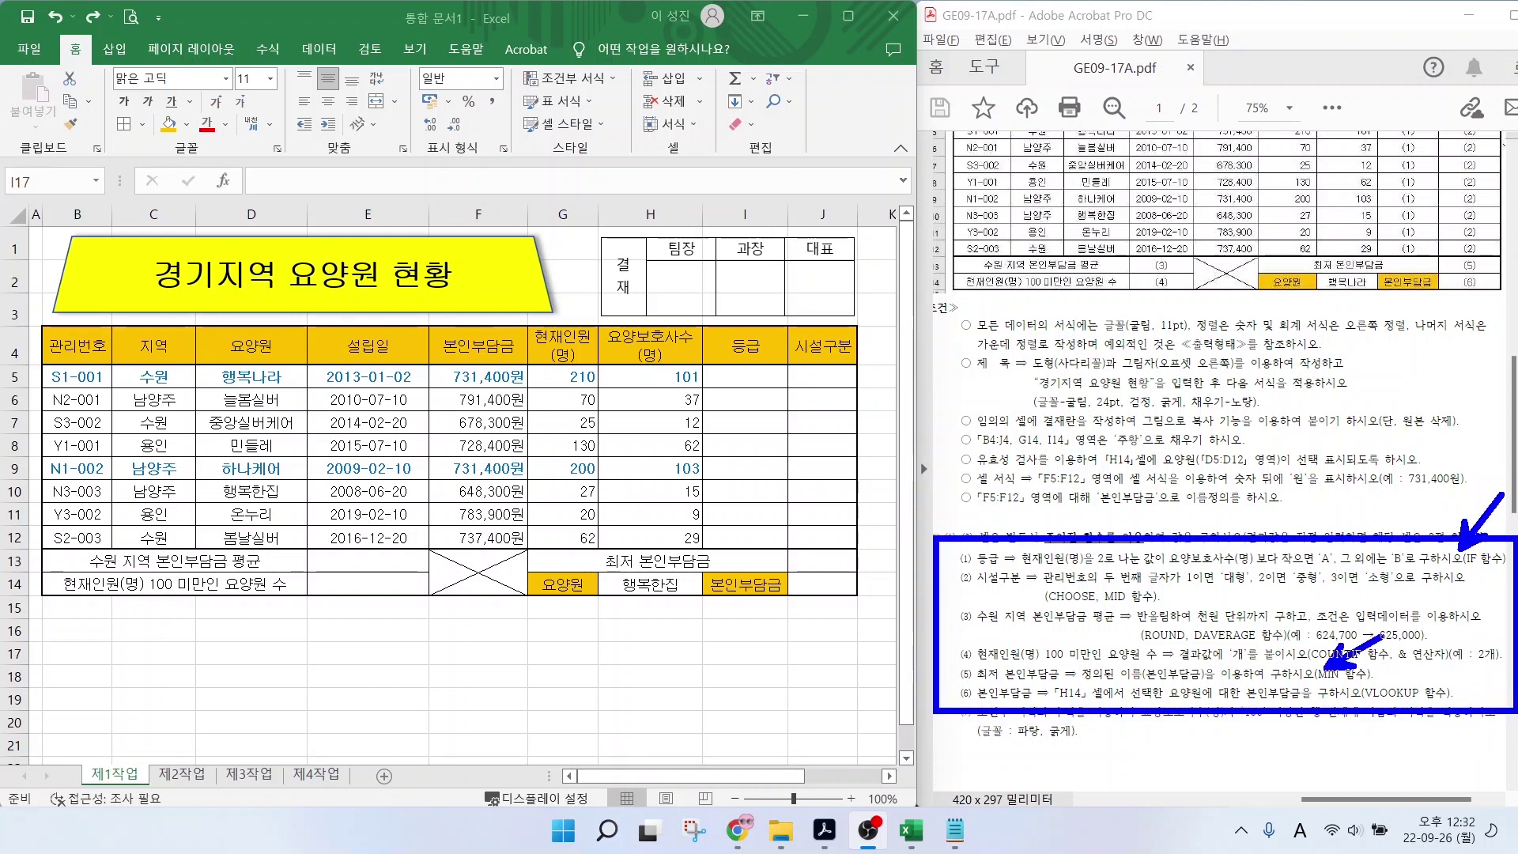
mouse_move(1159, 622)
left_mouse_down()
mouse_move(1231, 585)
mouse_move(1269, 585)
left_mouse_up()
left_click_drag(1126, 651, 1309, 647)
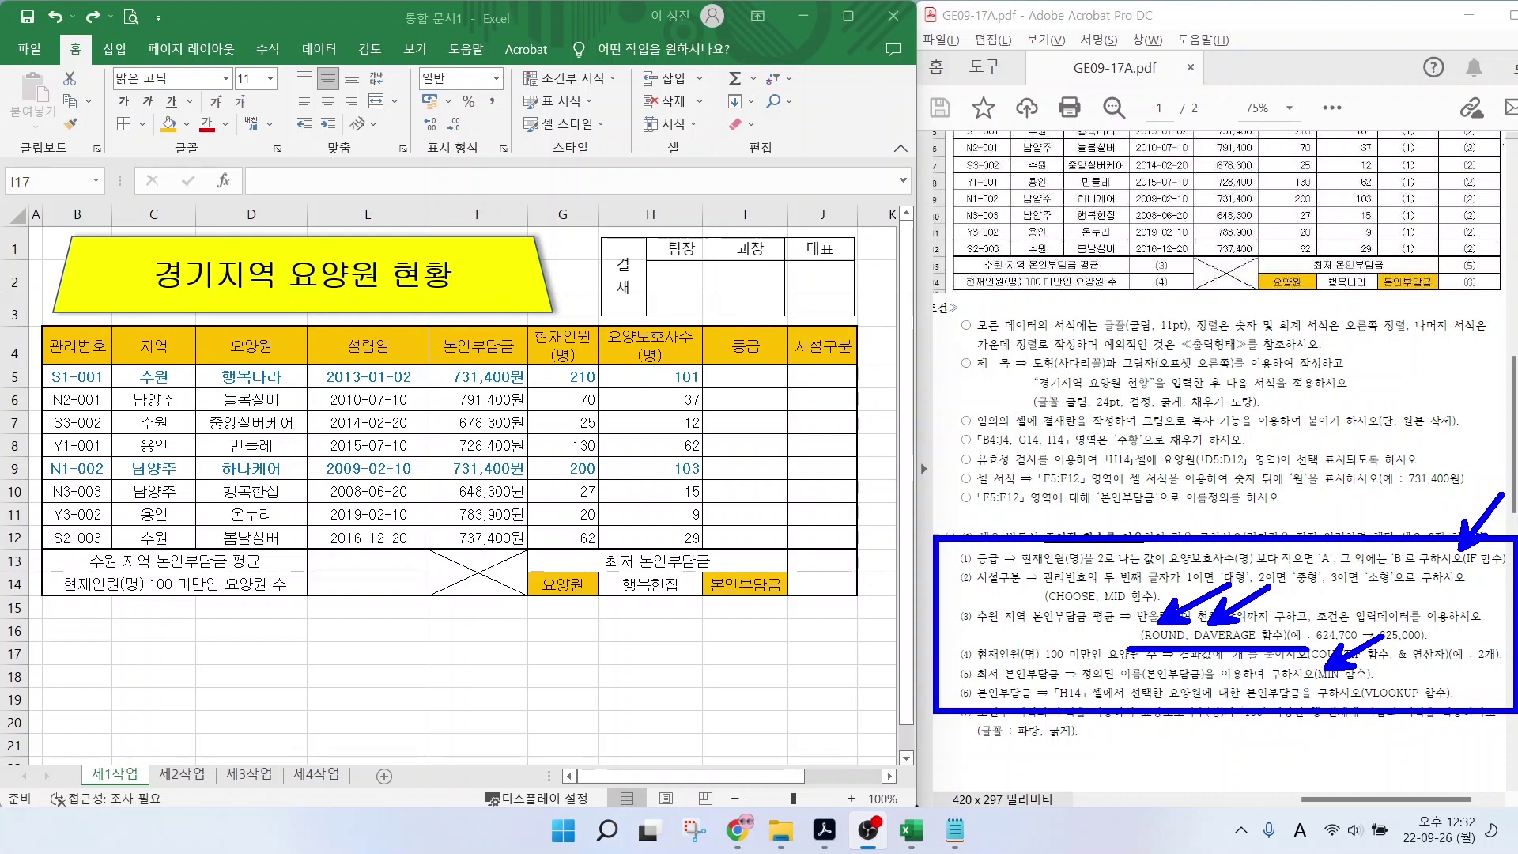
key("Escape")
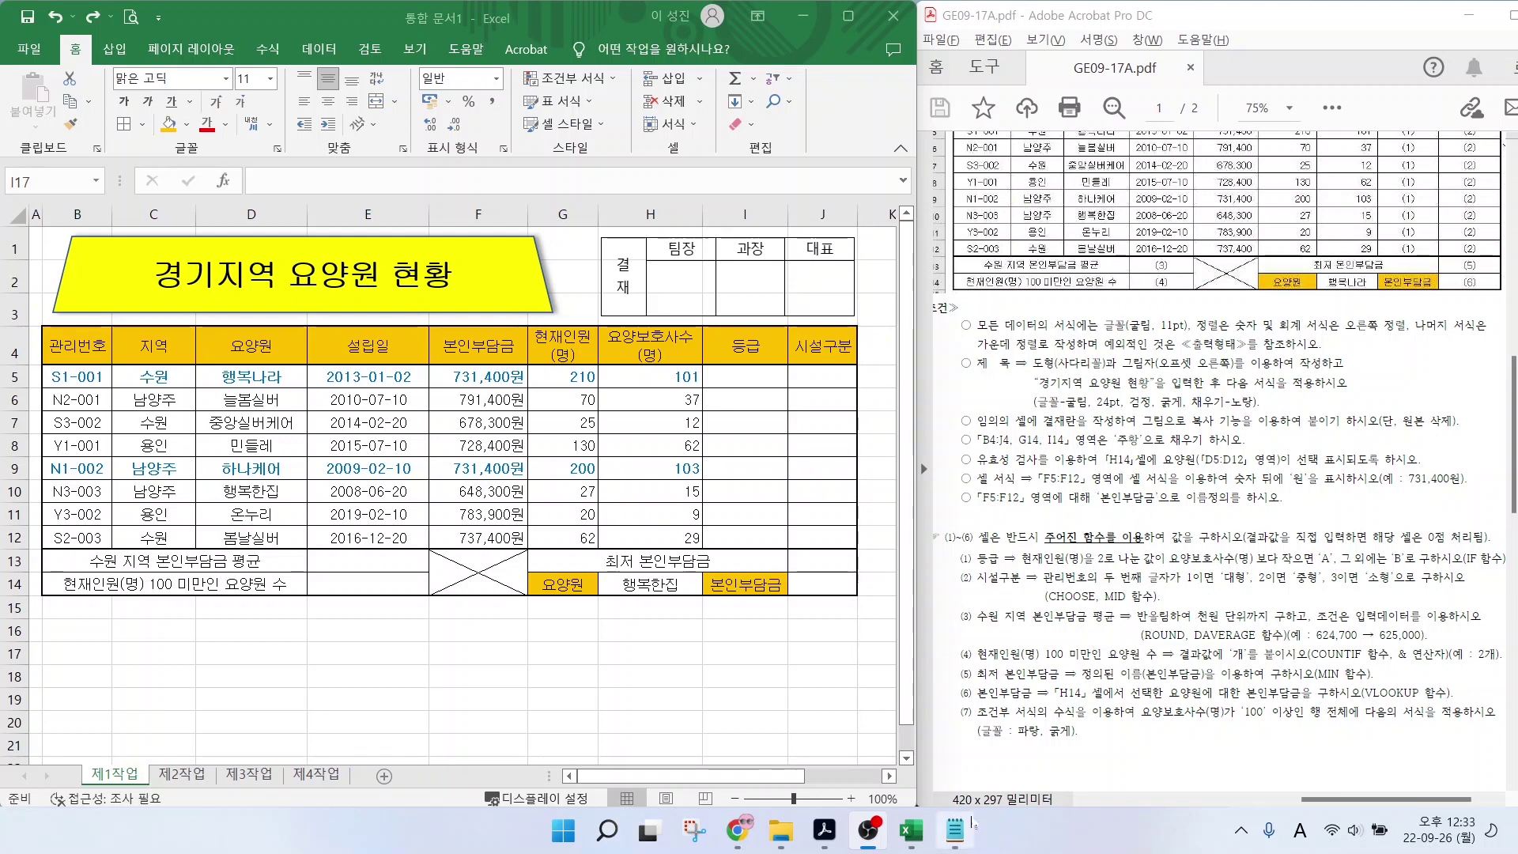
mouse_move(960, 846)
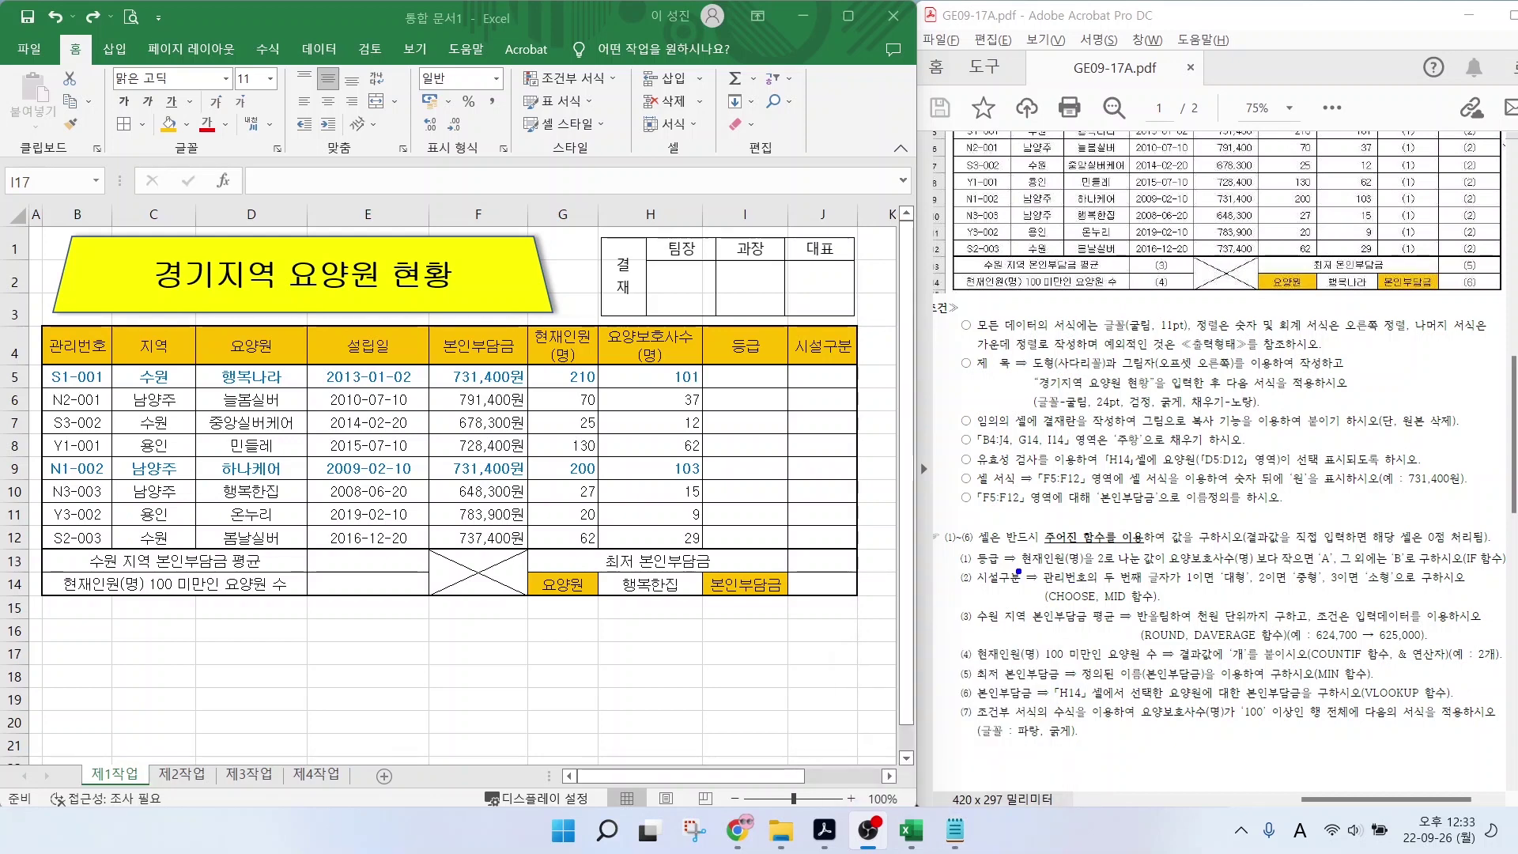
left_click_drag(1021, 570, 1160, 567)
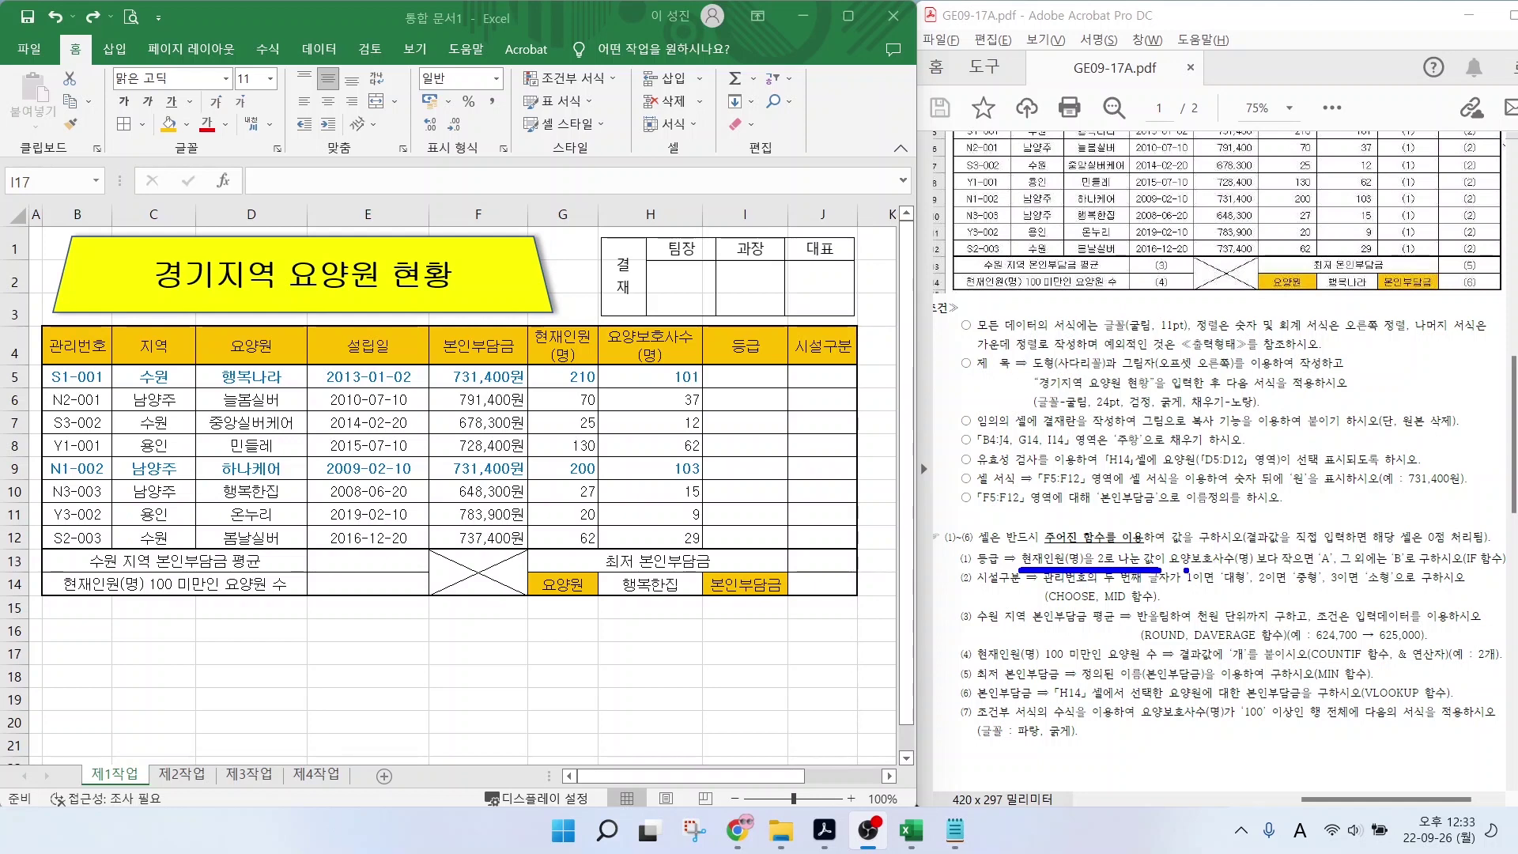
mouse_move(1326, 569)
left_mouse_down()
mouse_move(1296, 555)
mouse_move(1335, 563)
left_mouse_up()
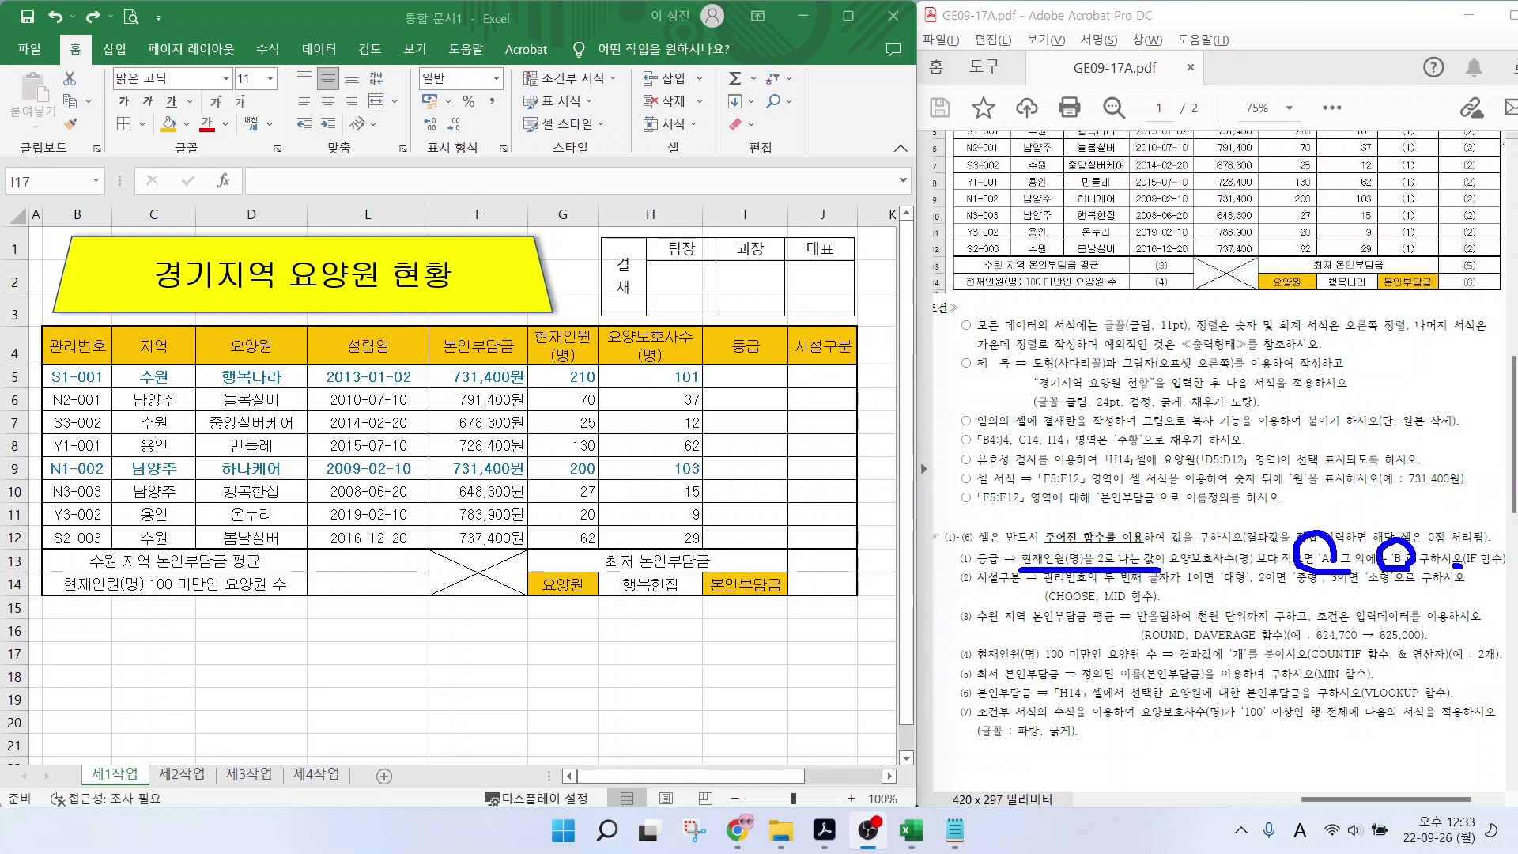
Switch to the Notepad notes and begin the worked example below the IF syntax with =IF(G5/2.
left_click_drag(1457, 566, 1511, 568)
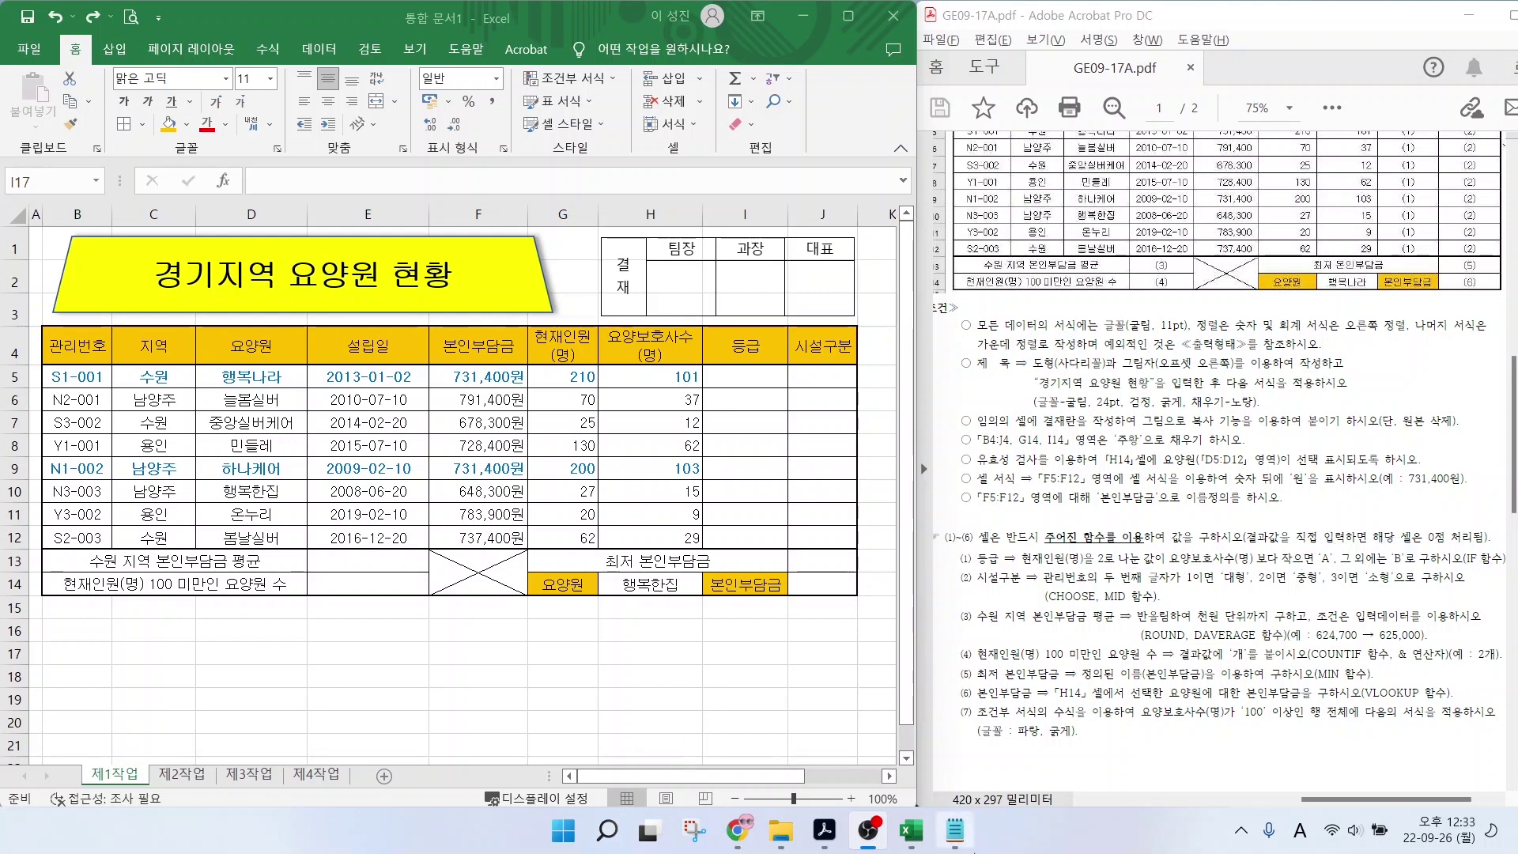
left_click(963, 843)
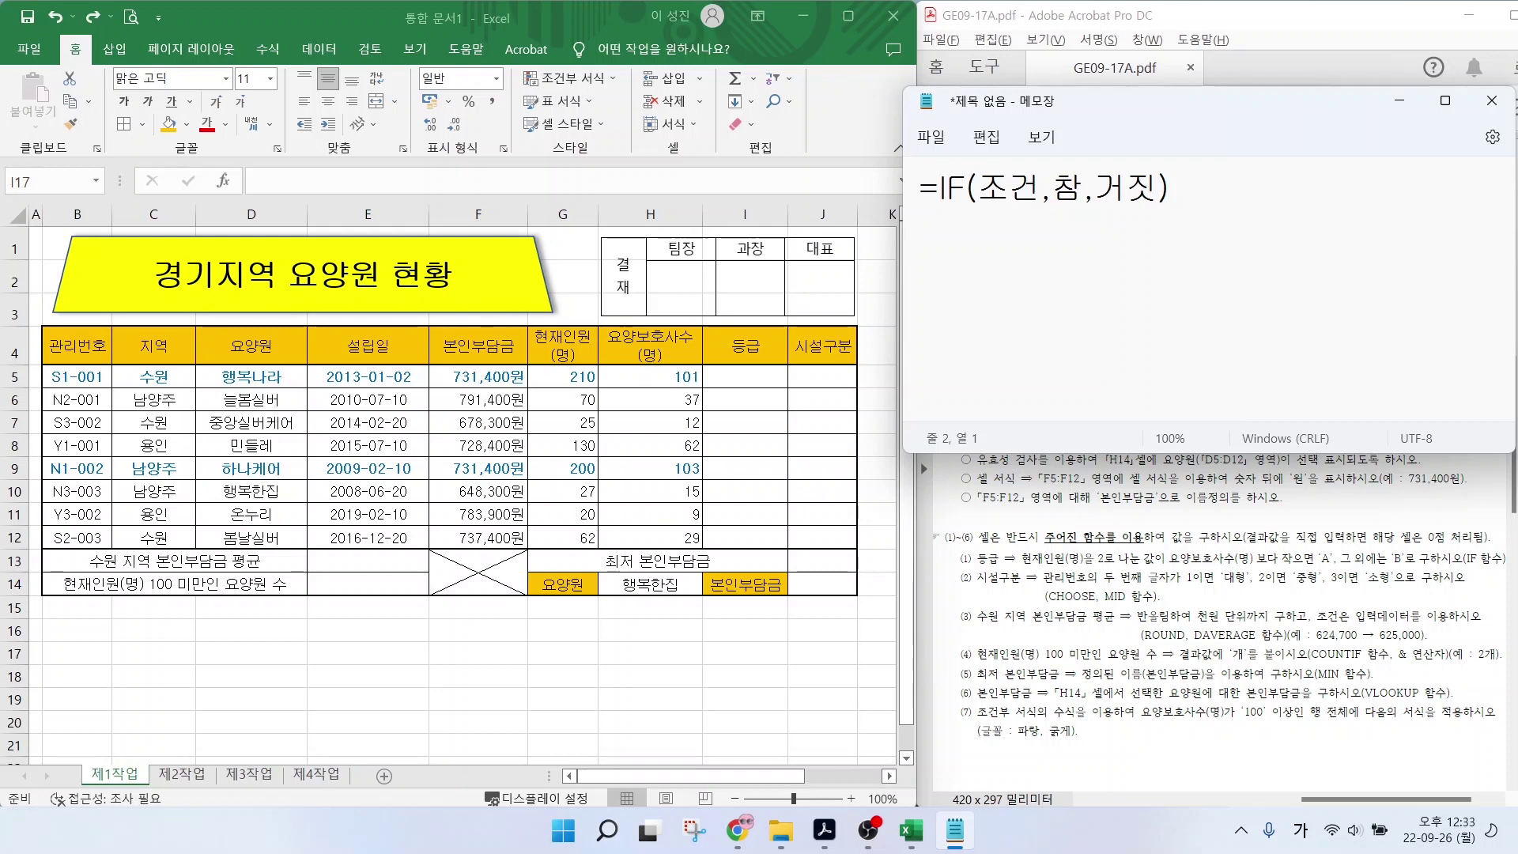
mouse_move(1061, 162)
left_mouse_down()
mouse_move(1101, 116)
mouse_move(1190, 113)
left_mouse_up()
key("Escape")
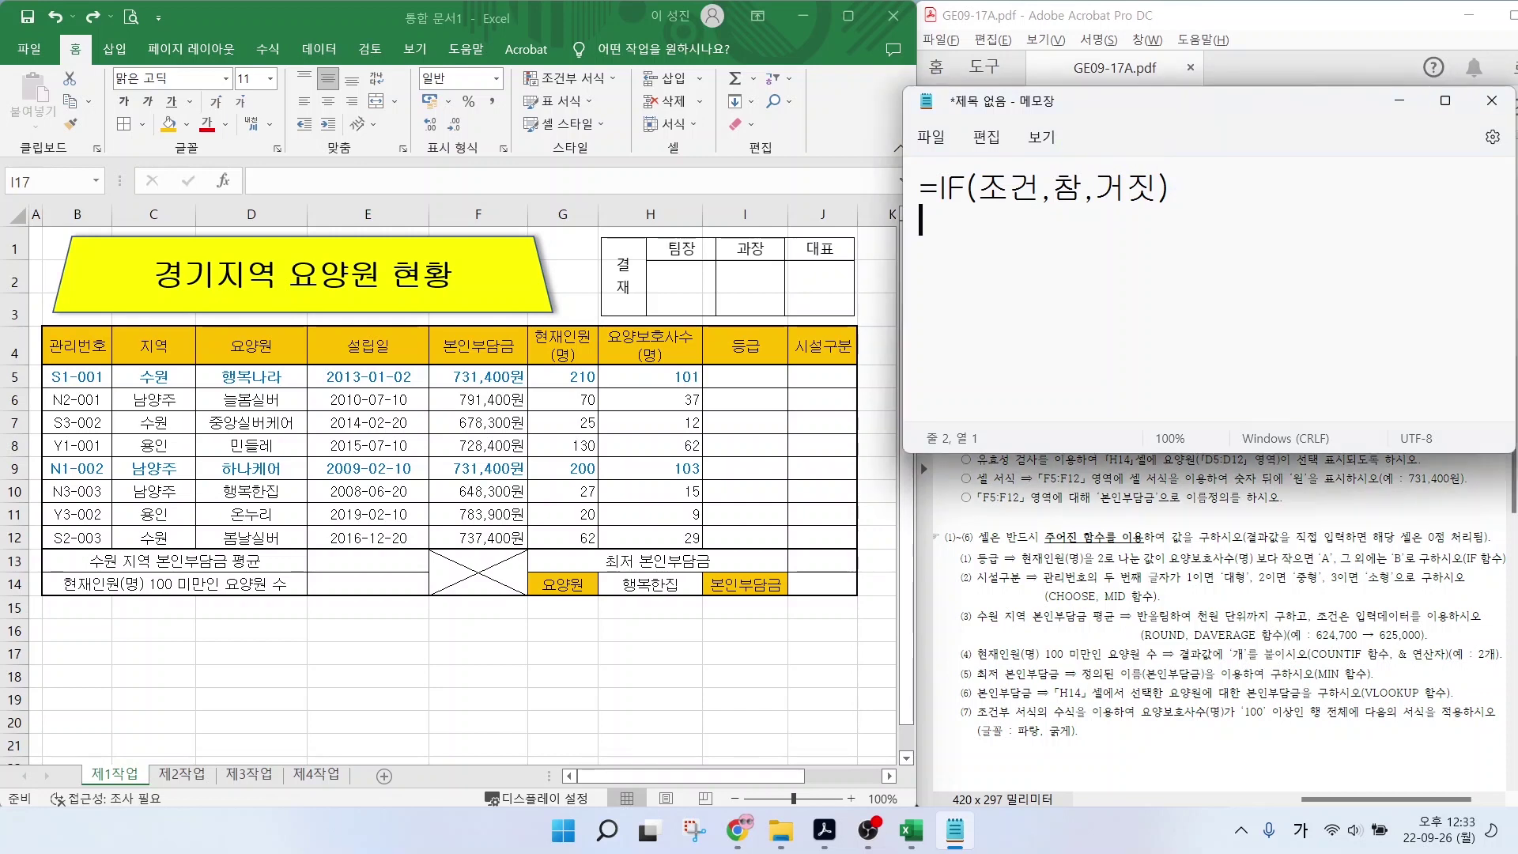
type("=")
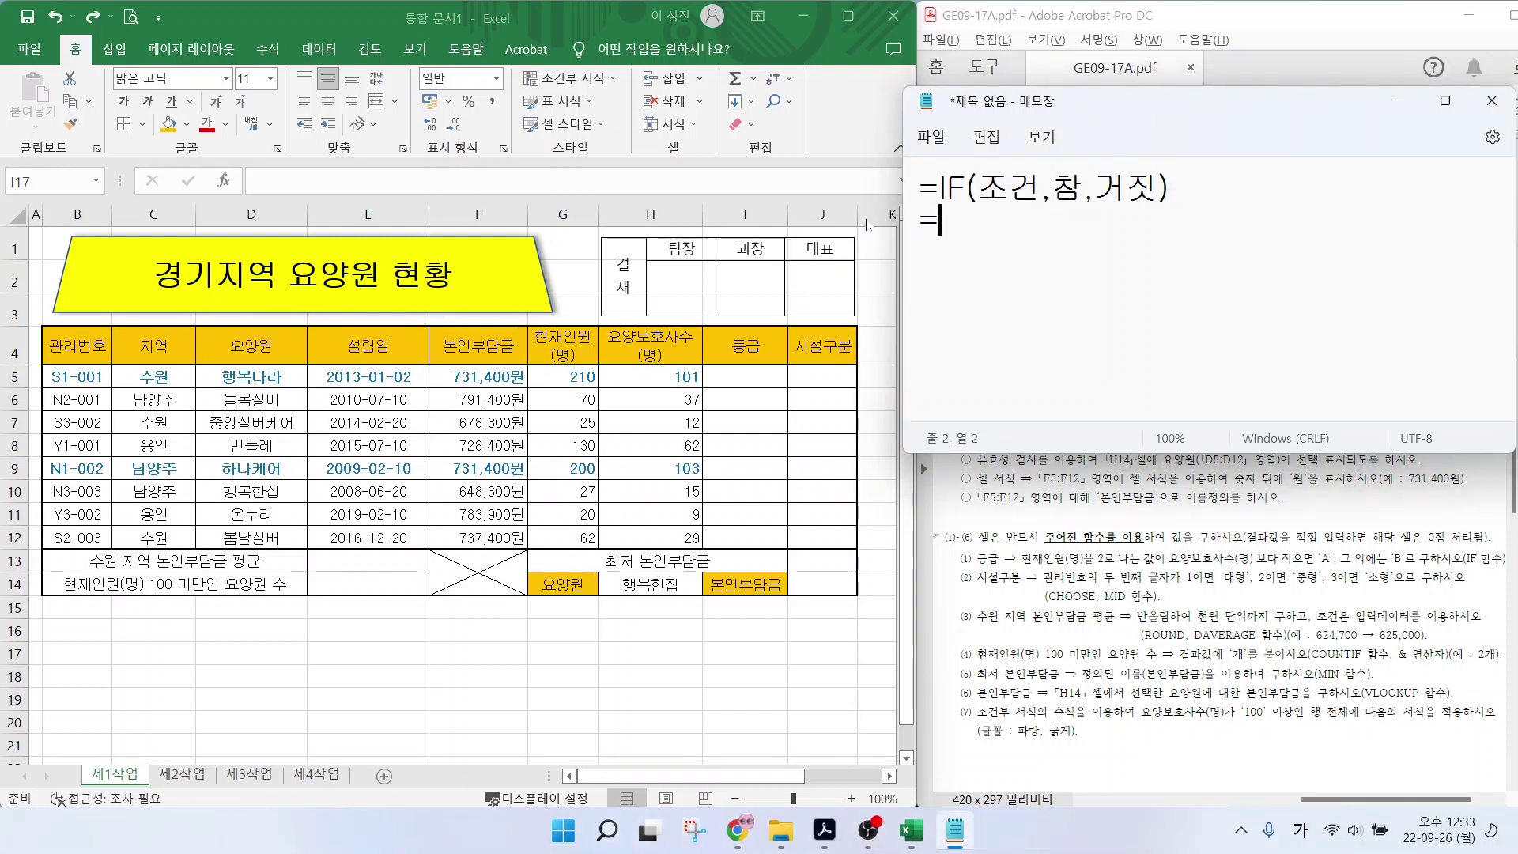
key("Hangul")
type("IF(")
left_click_drag(531, 366, 609, 386)
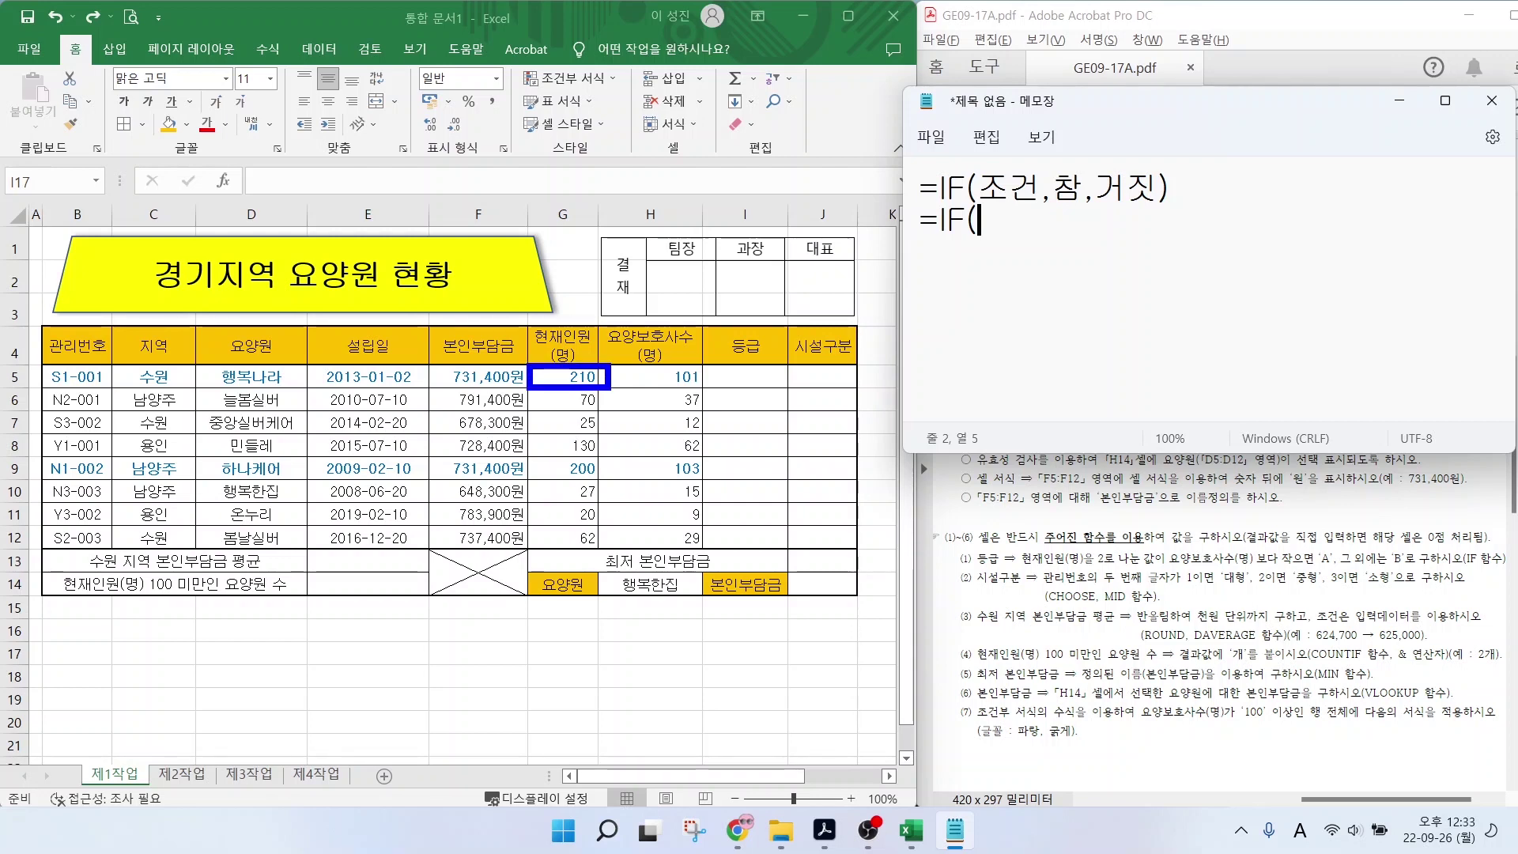
mouse_move(608, 380)
left_mouse_down()
mouse_move(743, 387)
mouse_move(723, 397)
mouse_move(783, 388)
left_mouse_up()
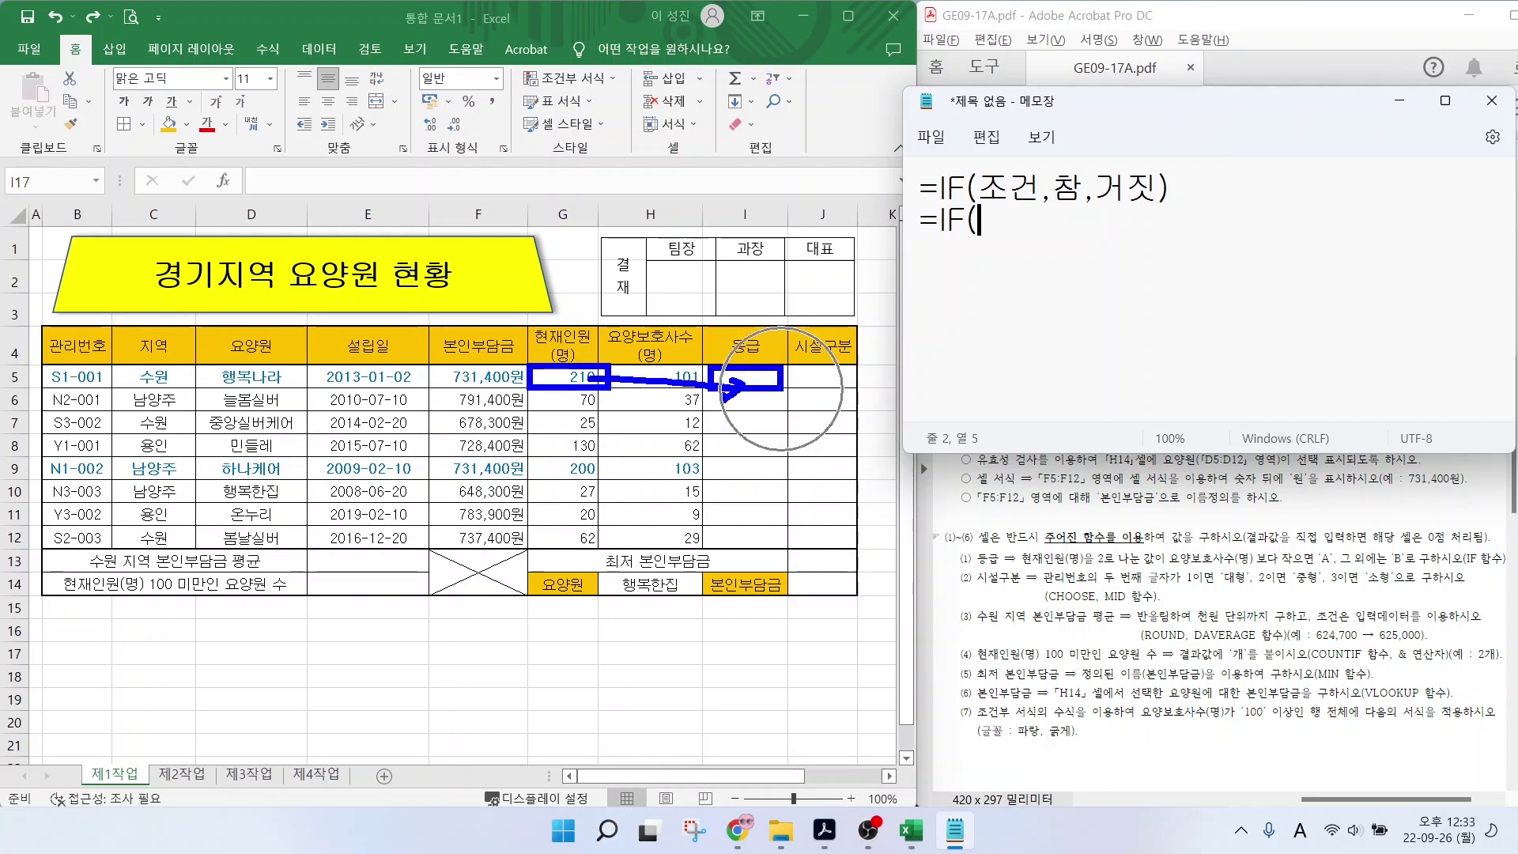
key("Escape")
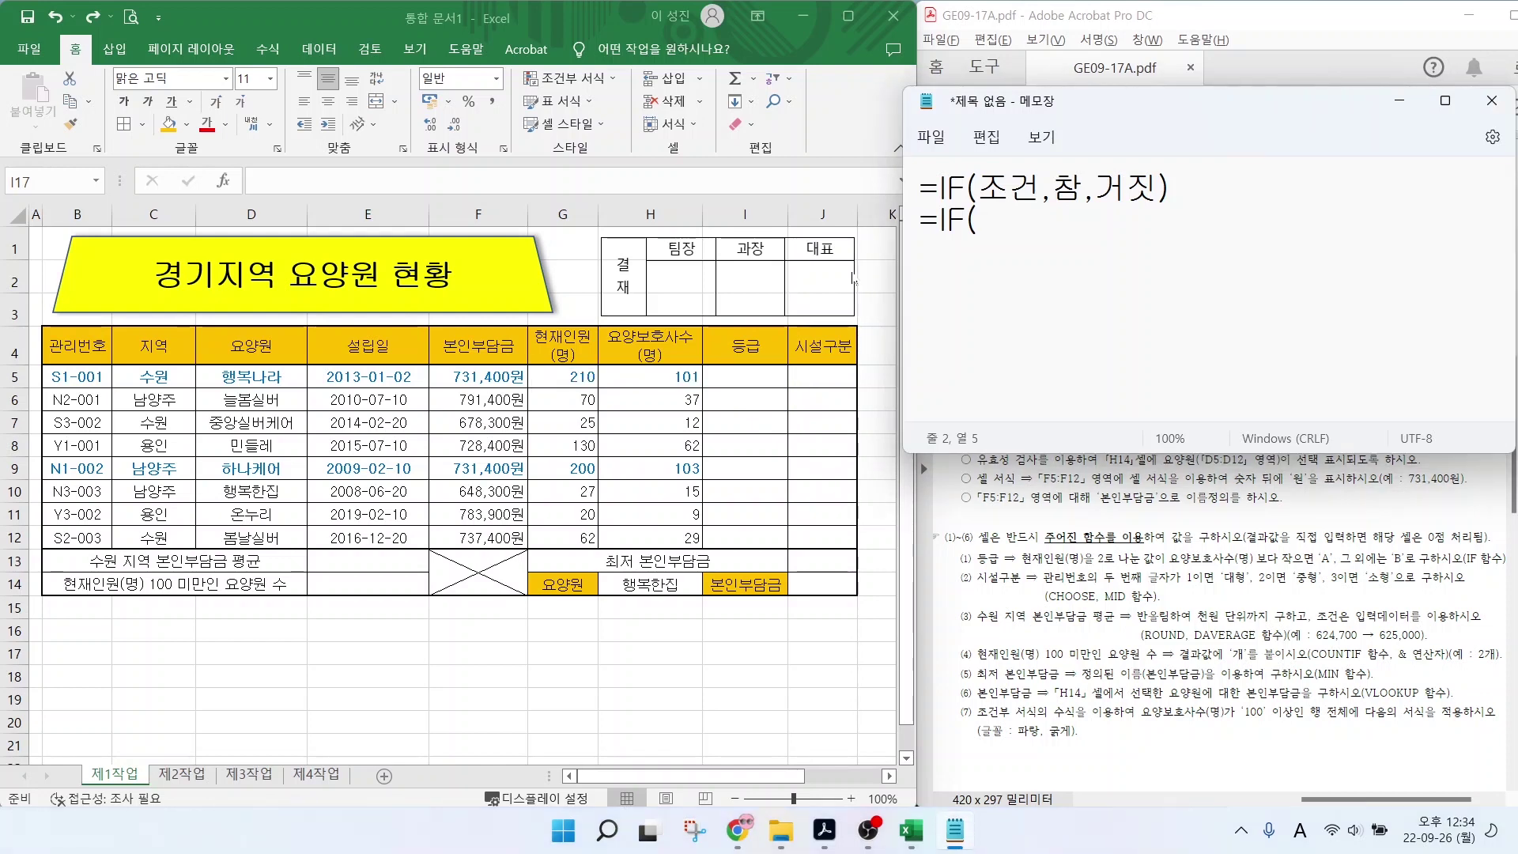
type("G5/2")
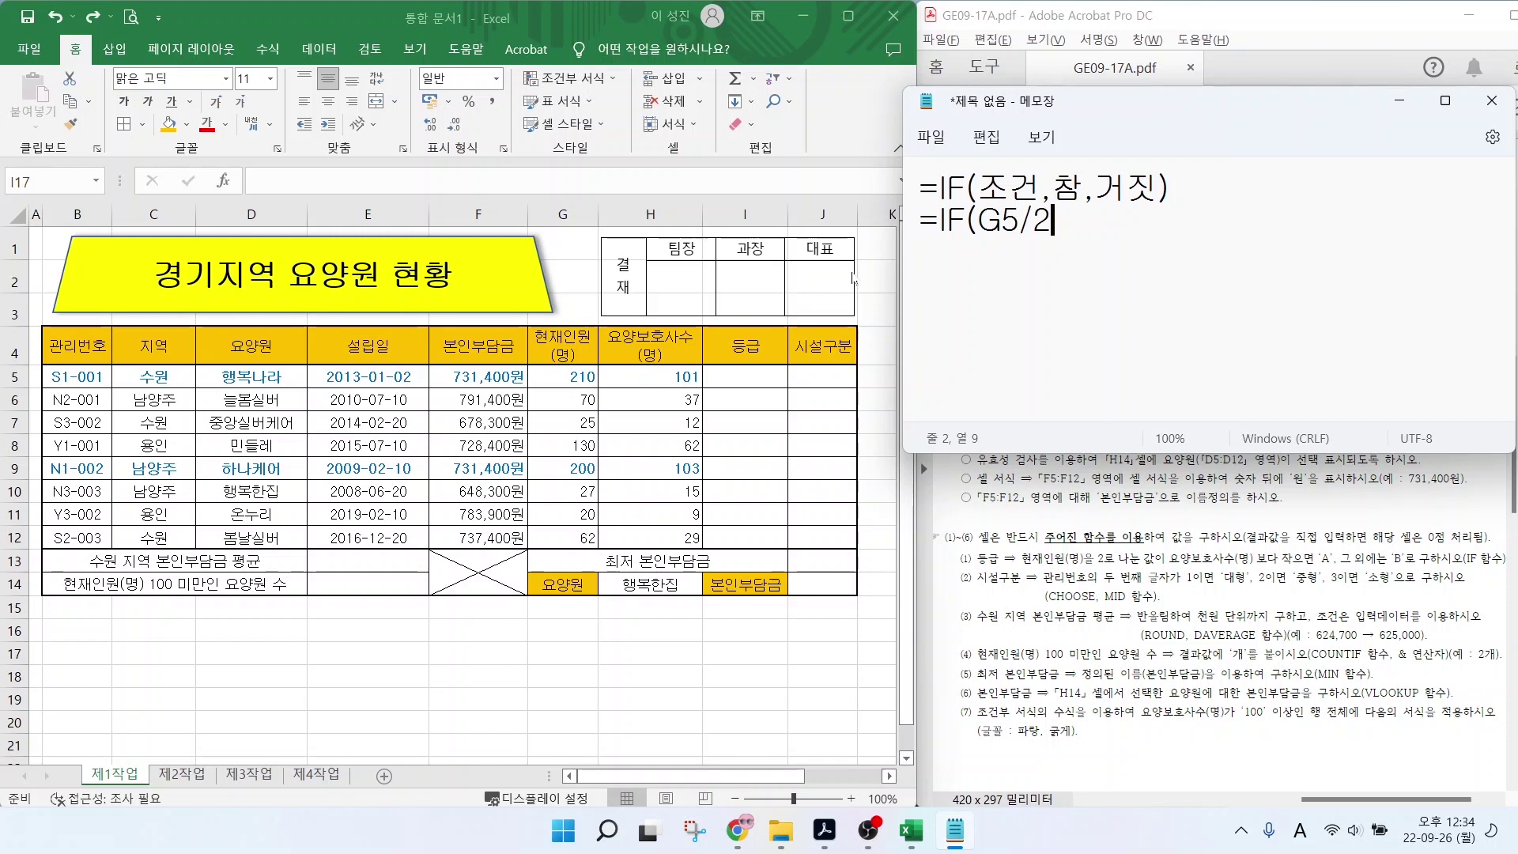
mouse_move(711, 225)
left_mouse_down()
mouse_move(778, 291)
mouse_move(735, 328)
left_mouse_up()
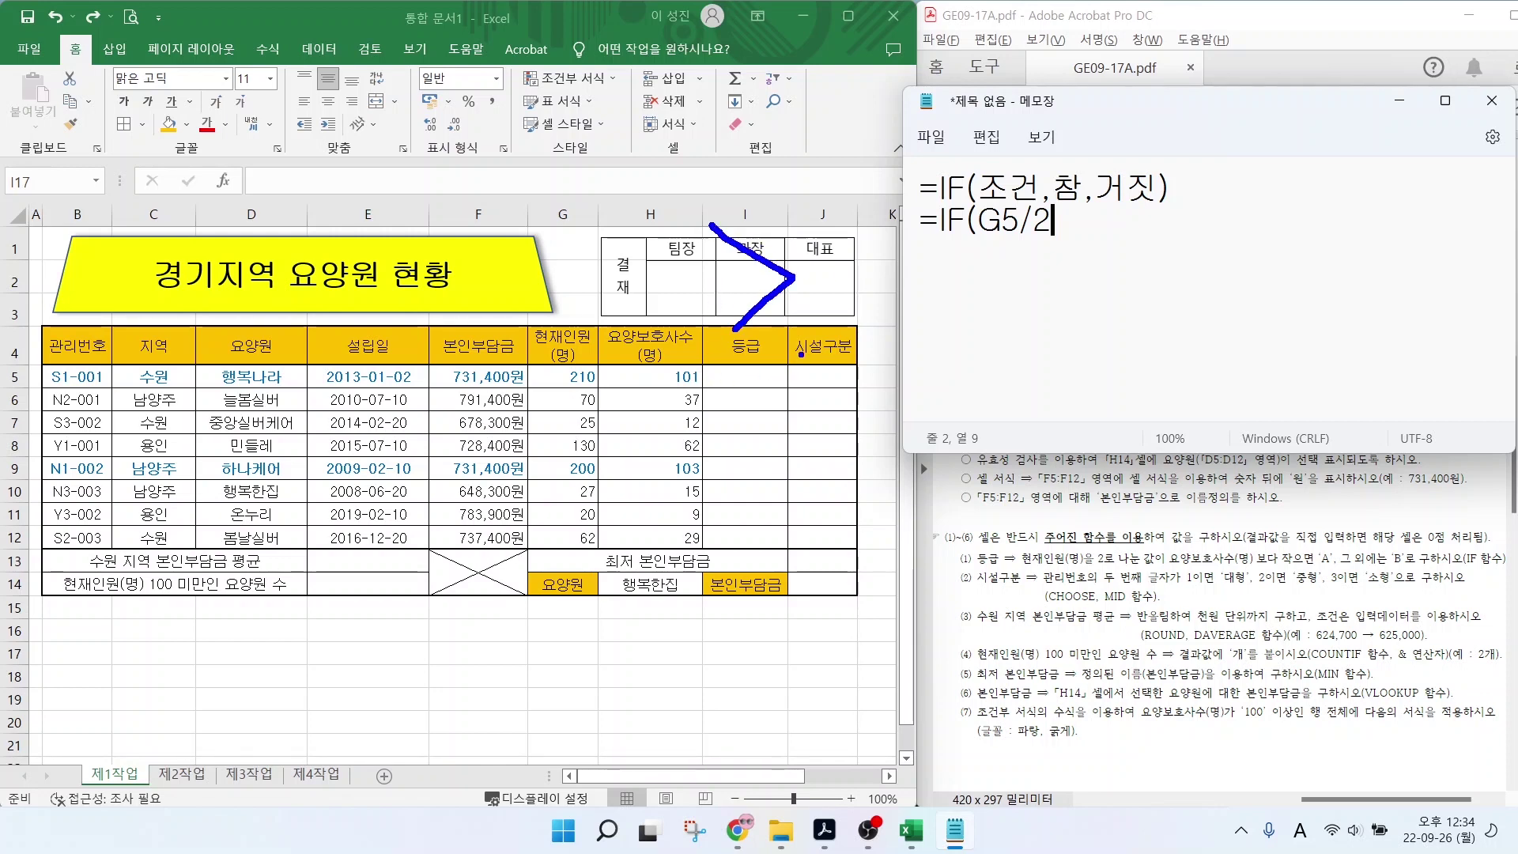
mouse_move(788, 386)
left_mouse_down()
mouse_move(725, 446)
mouse_move(791, 486)
left_mouse_up()
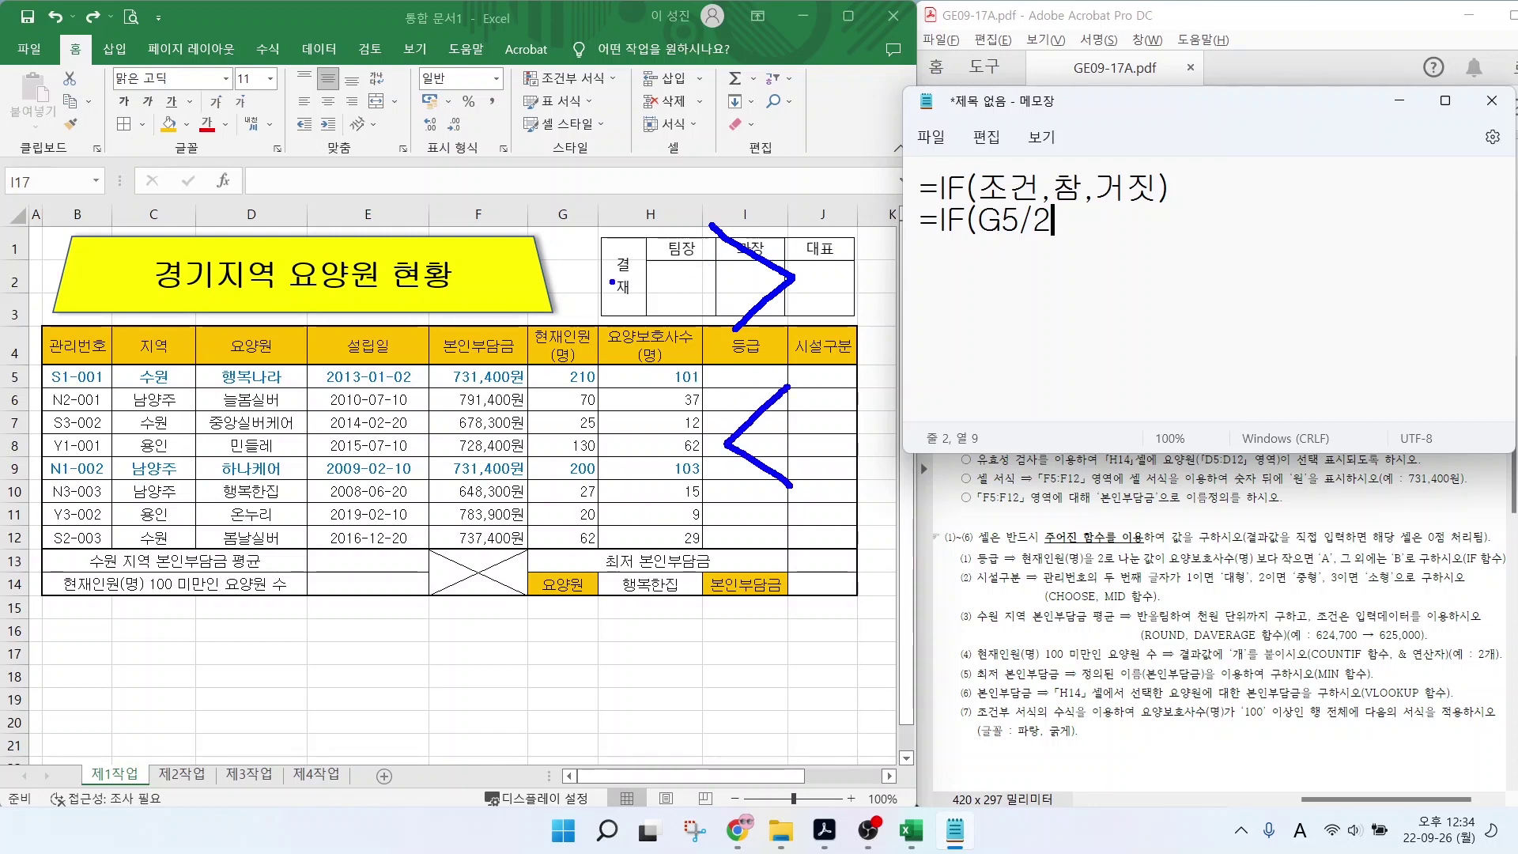
left_click_drag(699, 278, 739, 281)
mouse_move(682, 325)
left_mouse_down()
mouse_move(787, 330)
mouse_move(814, 201)
mouse_move(774, 348)
left_mouse_up()
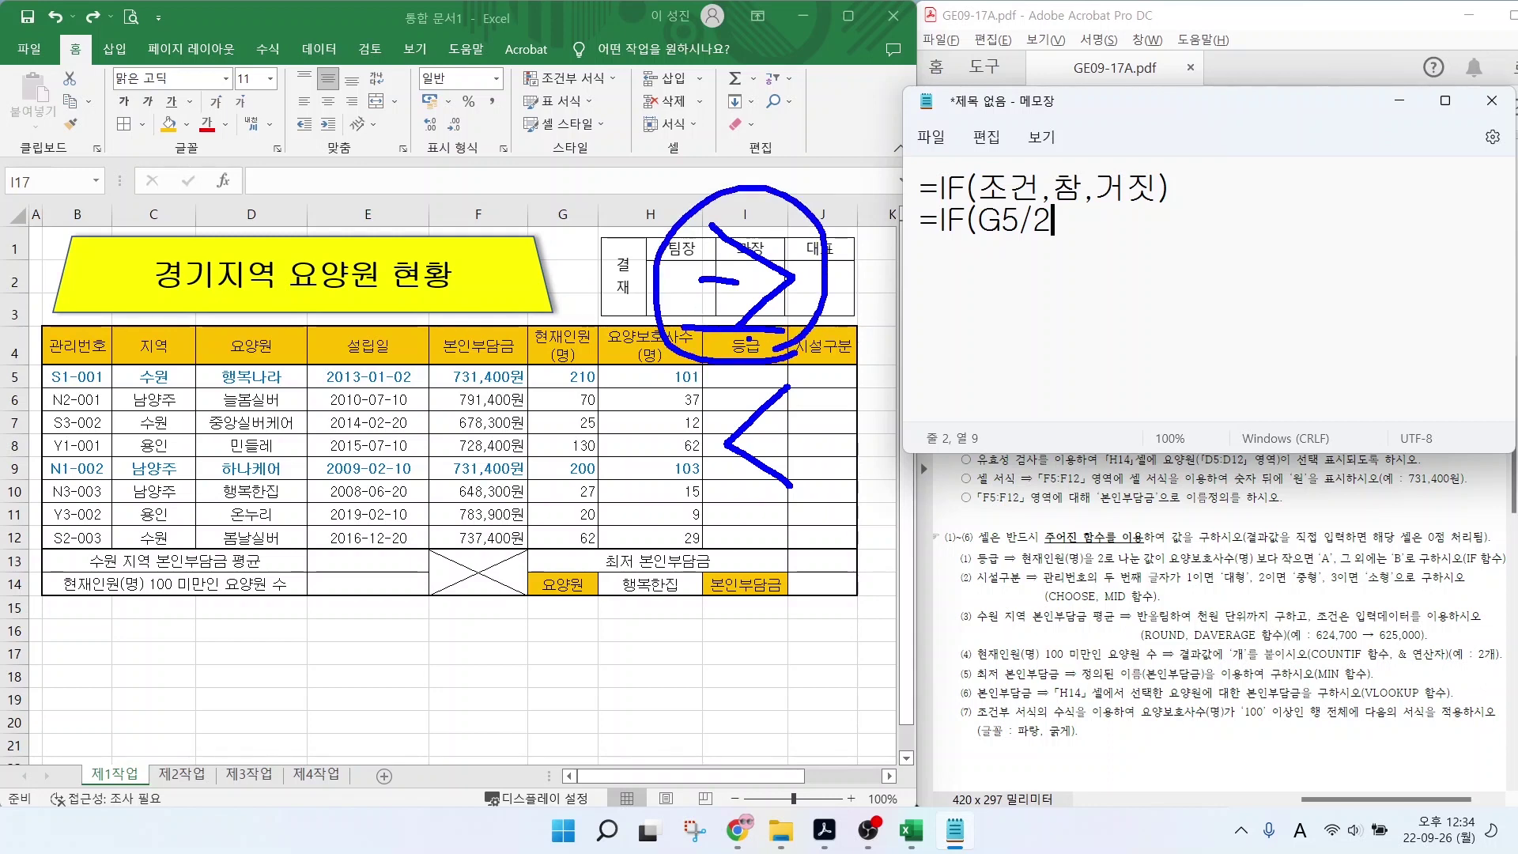
key("Escape")
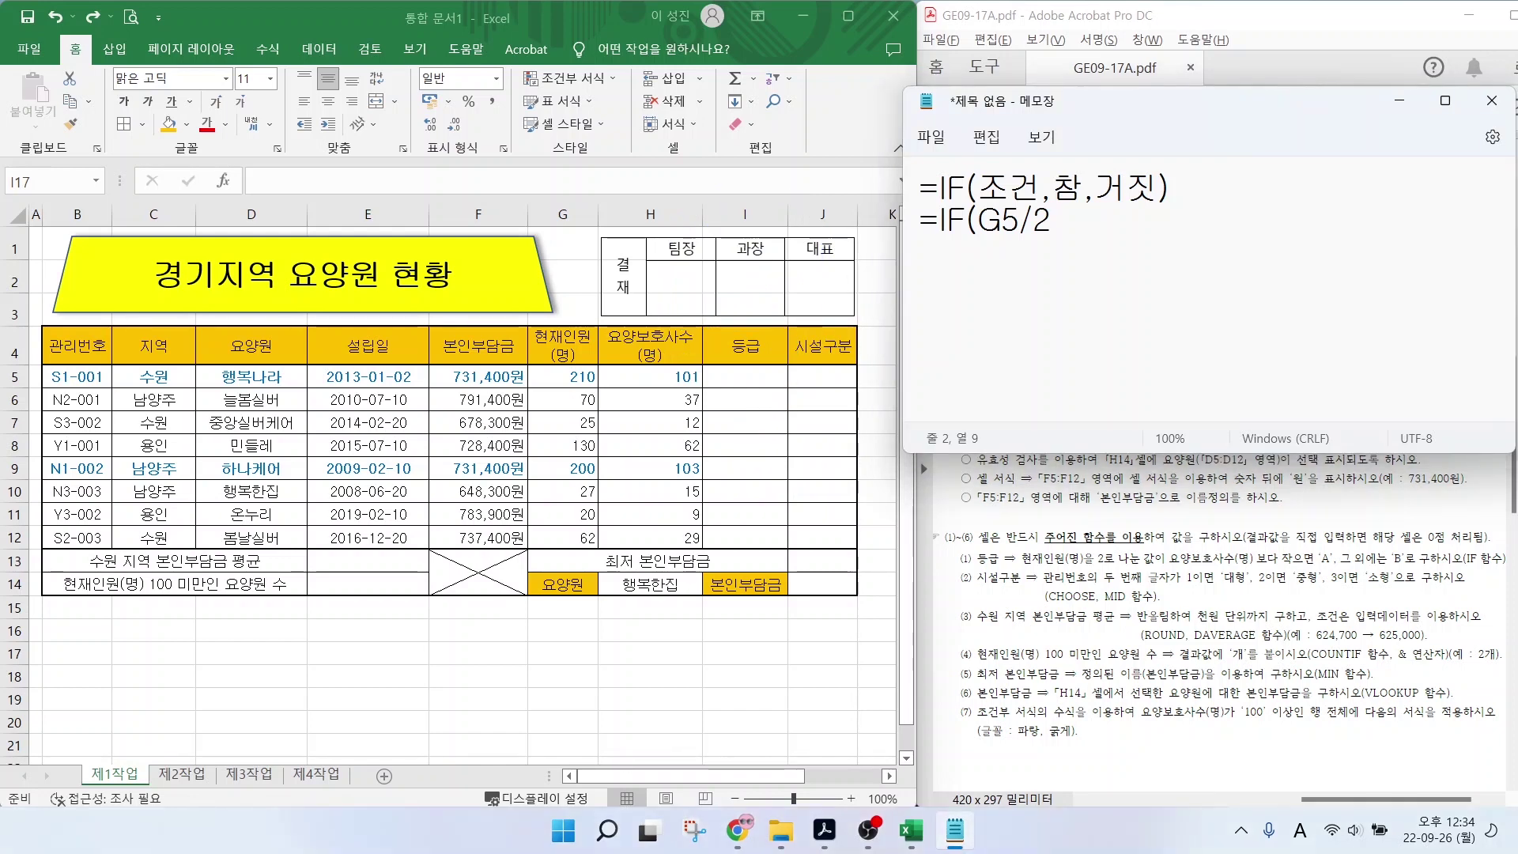
Complete the Notepad example formula so it reads =IF(G5/2<H5,"A","B").
type("<")
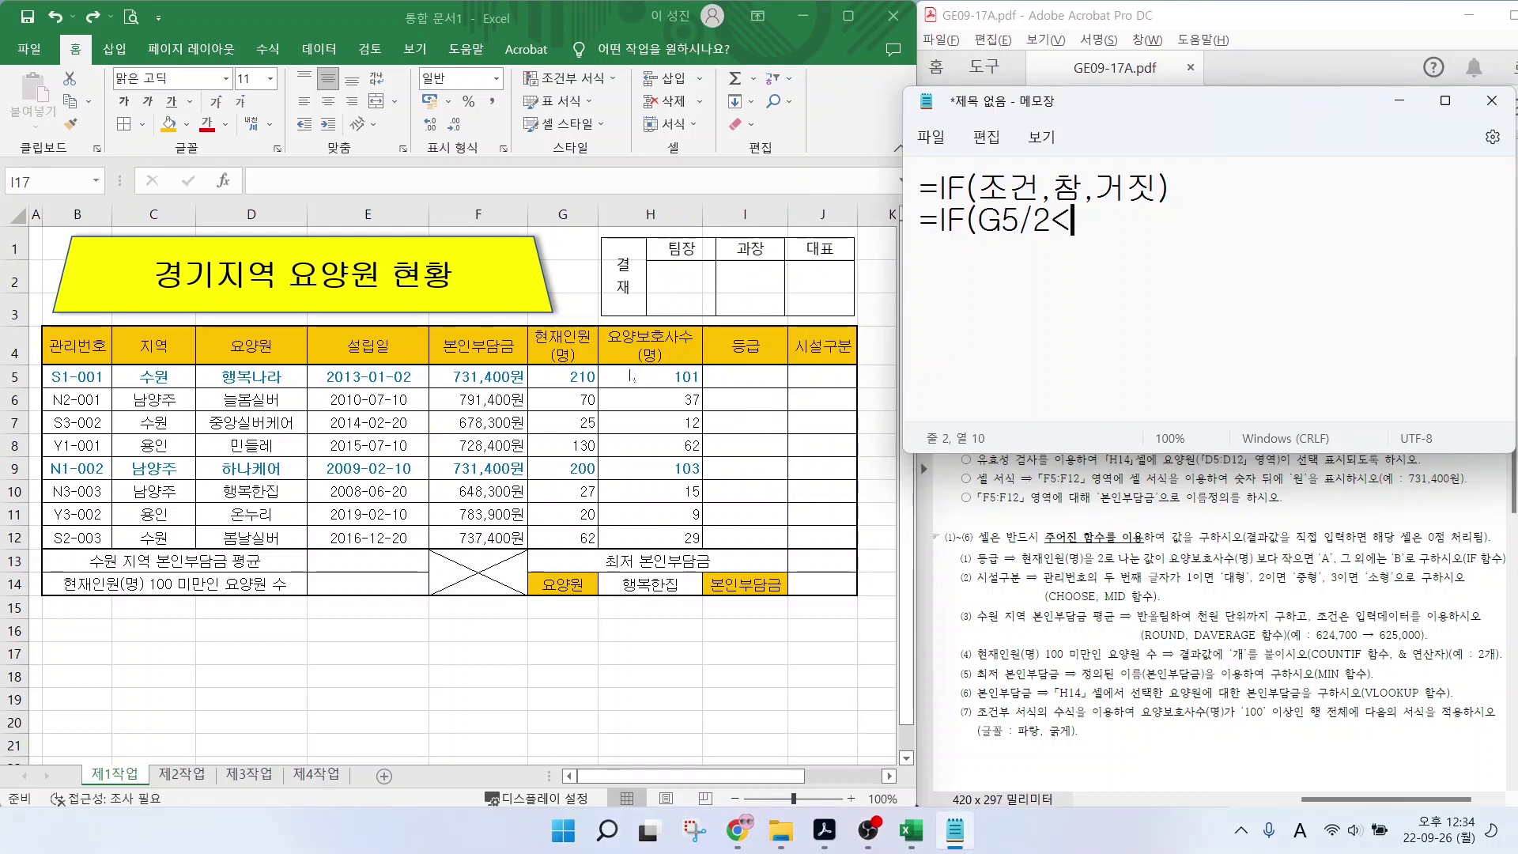
left_click_drag(598, 364, 714, 392)
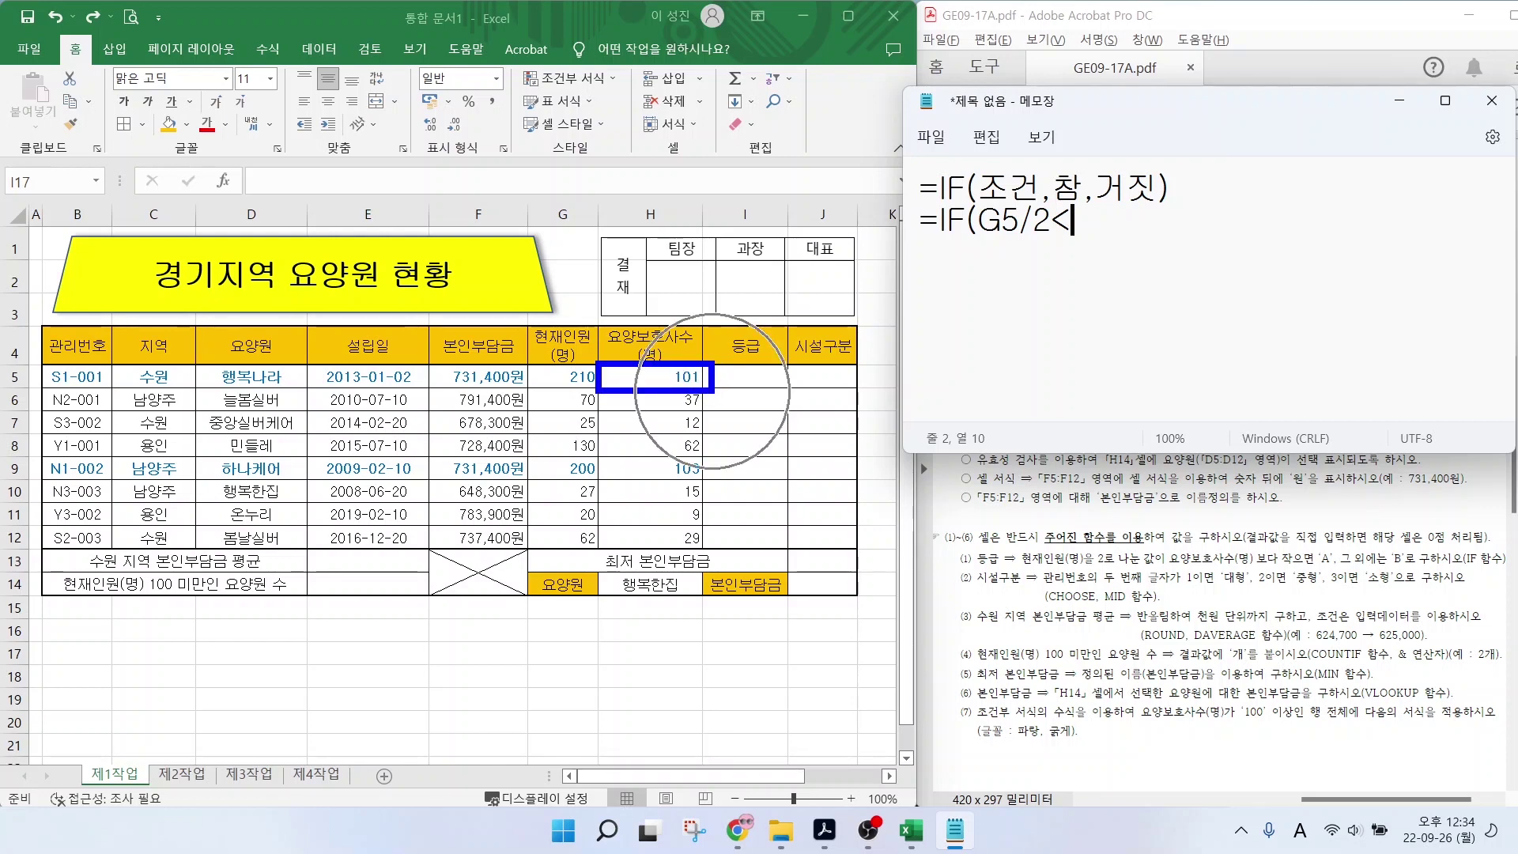
key("Escape")
type("H5,")
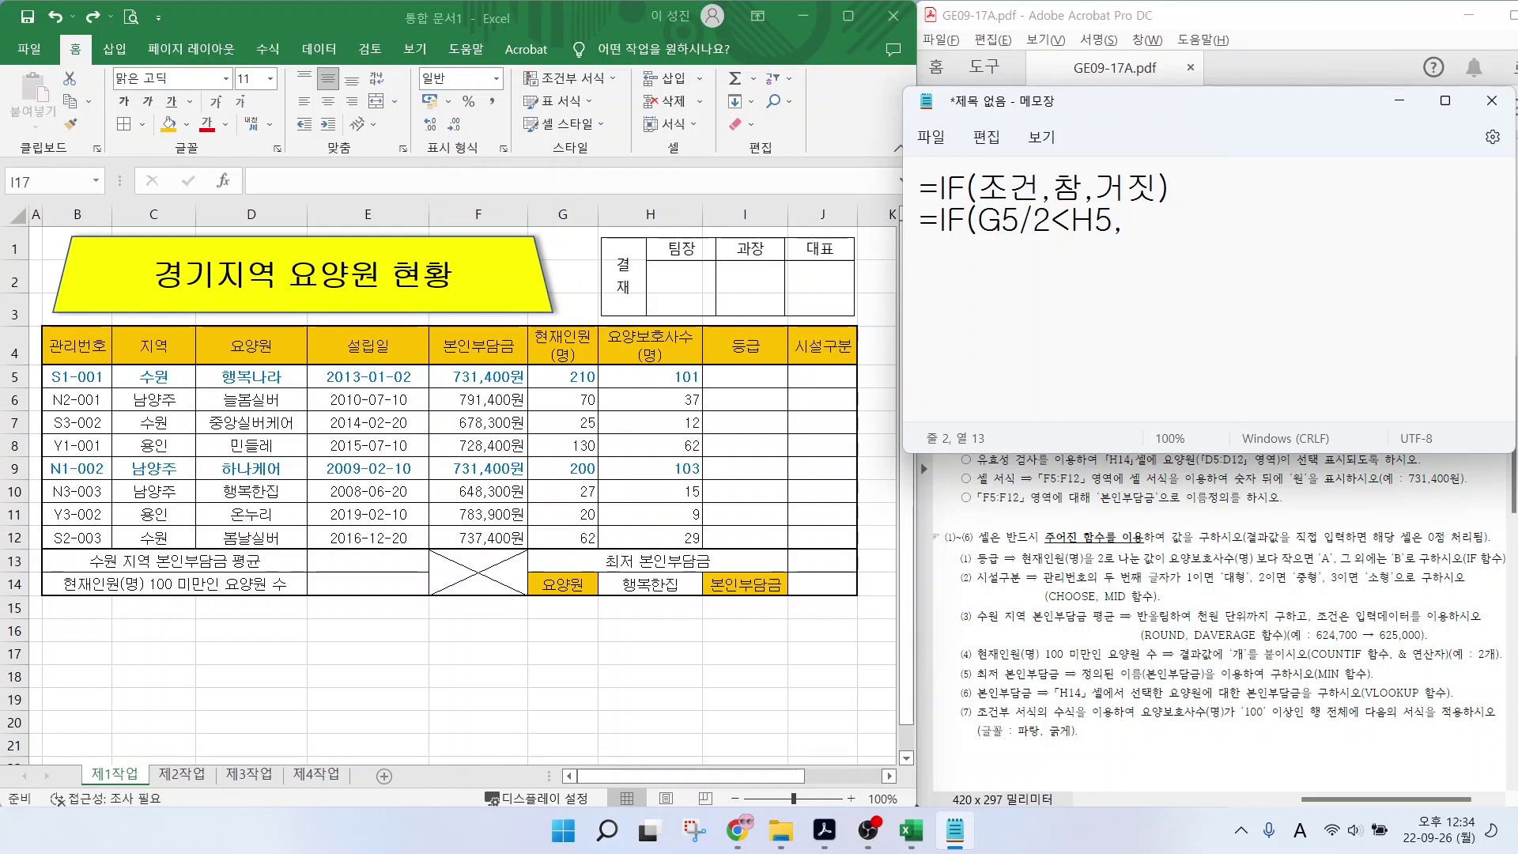
type("\"")
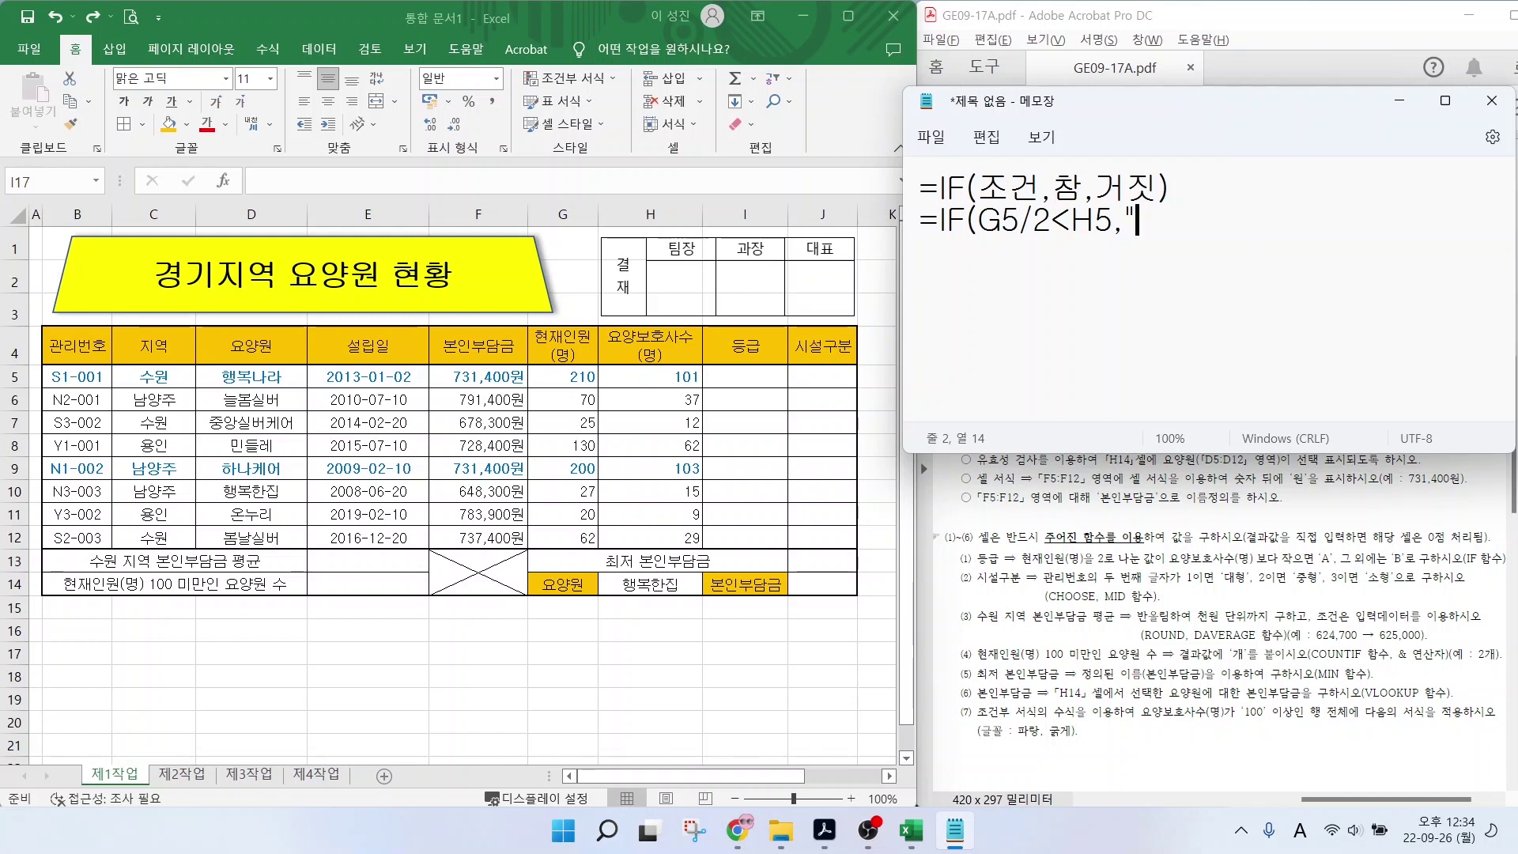
type("A\",\"B")
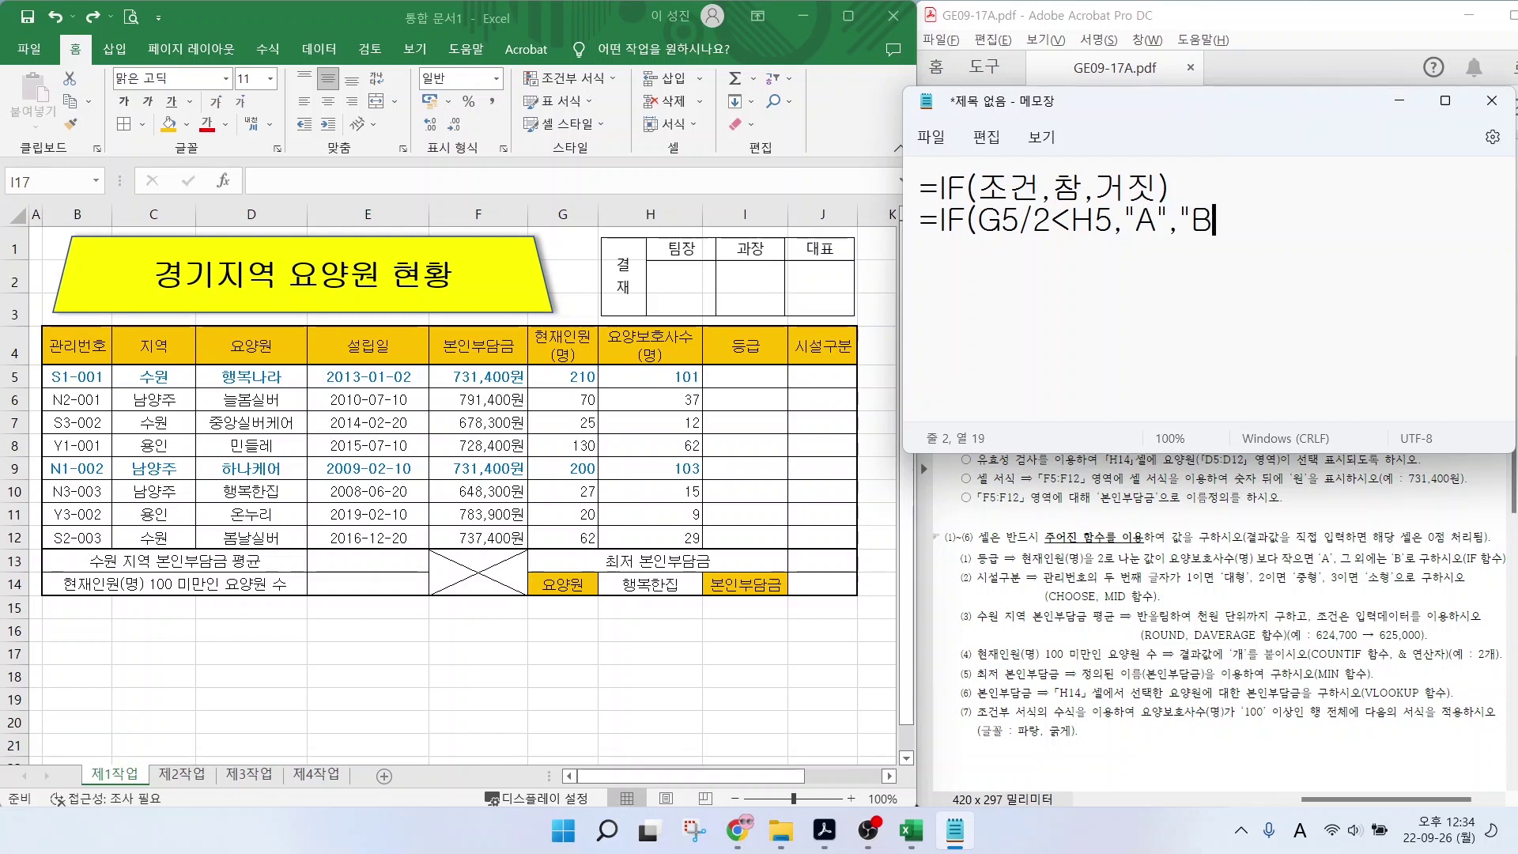
type("\")")
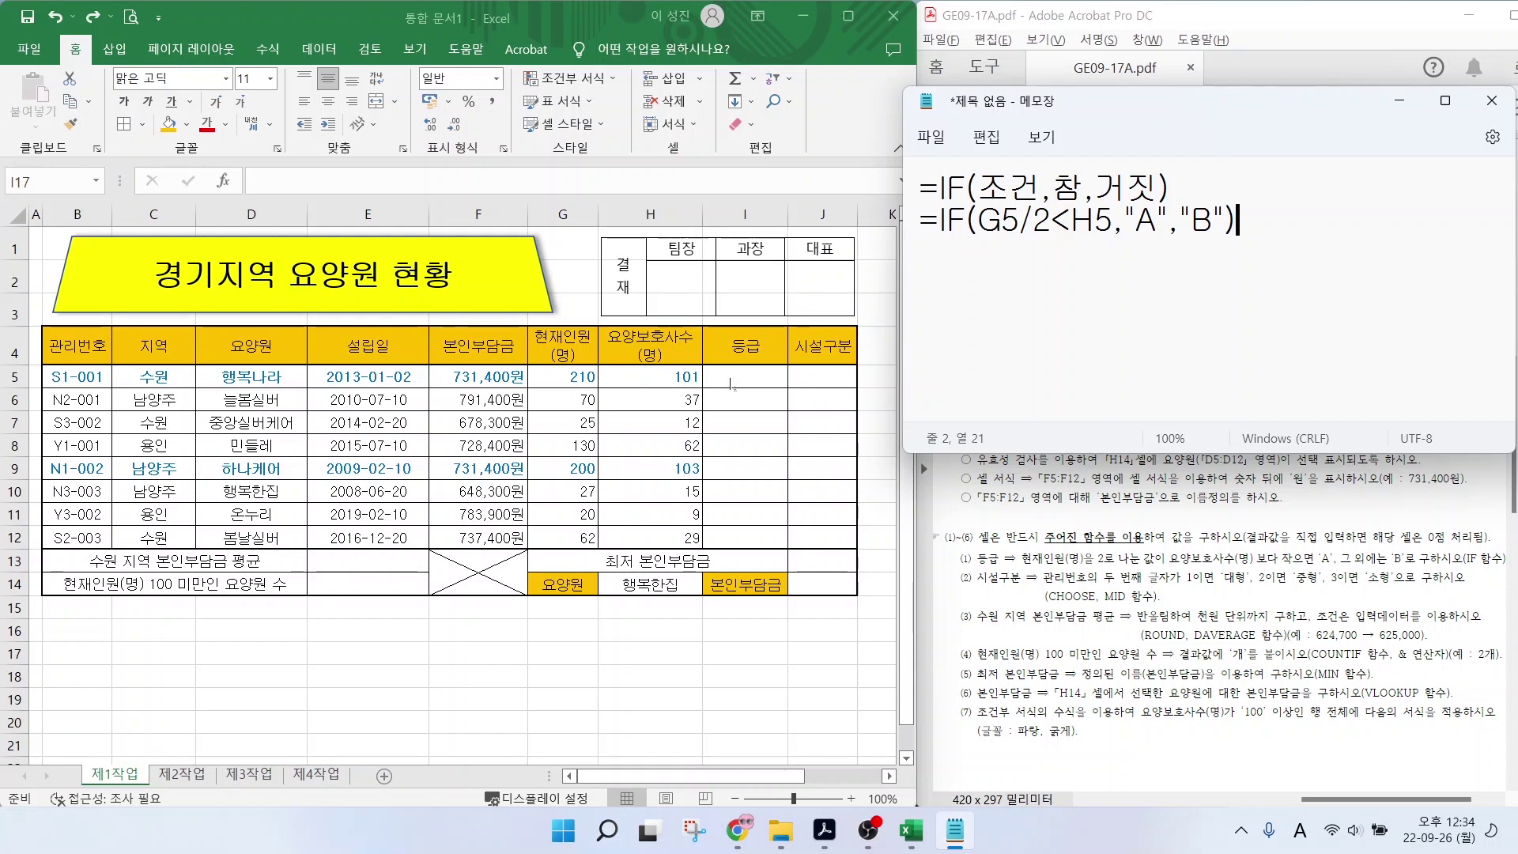
Switch to Excel and enter =IF(G5/2<H5,"A","B") in cell I5 of the 등급 column.
left_click(730, 378)
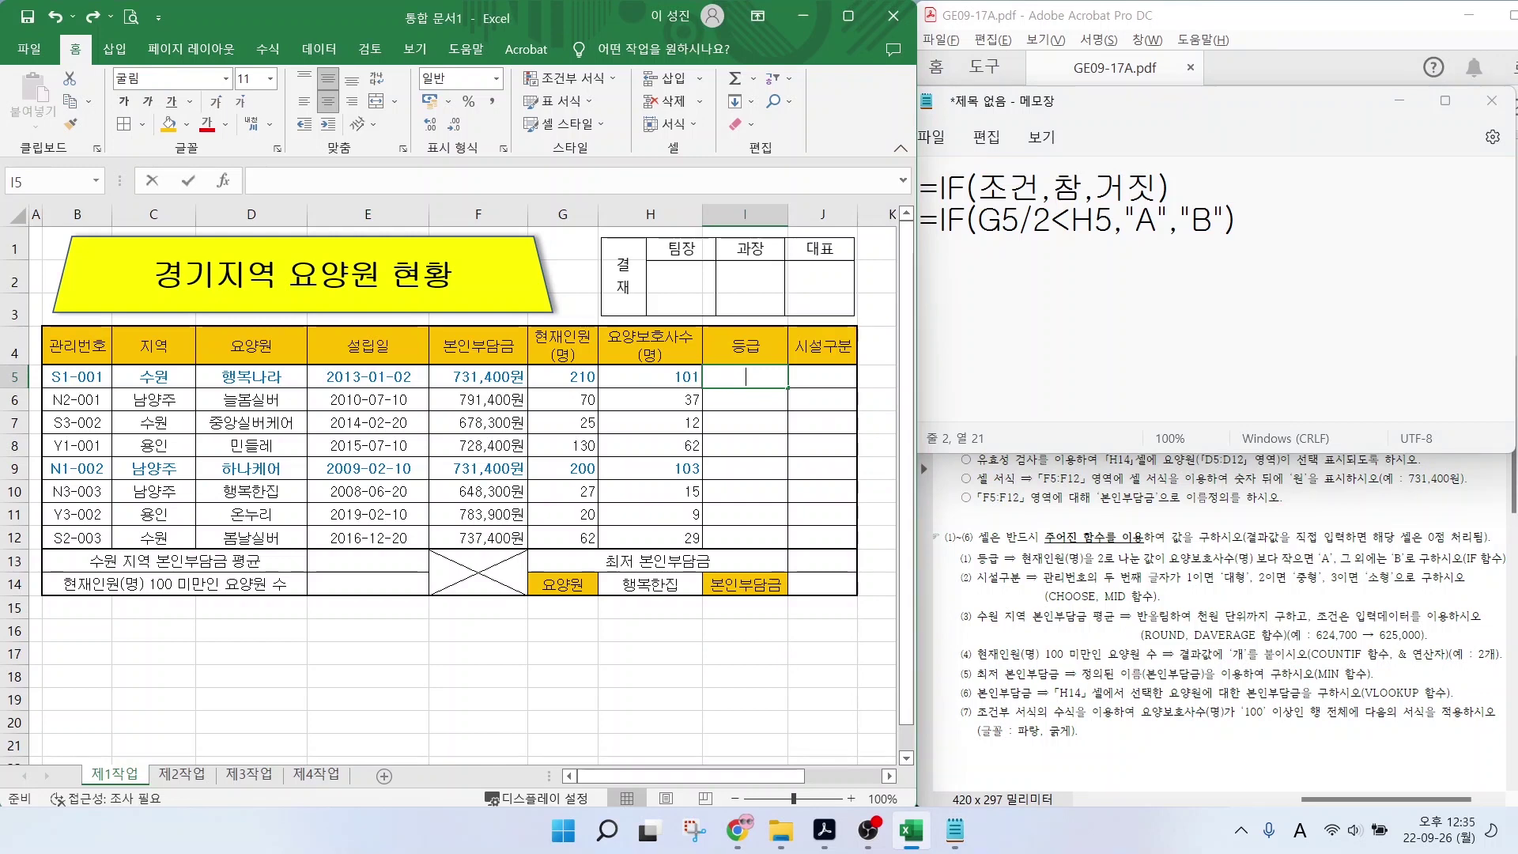
type("=IF(")
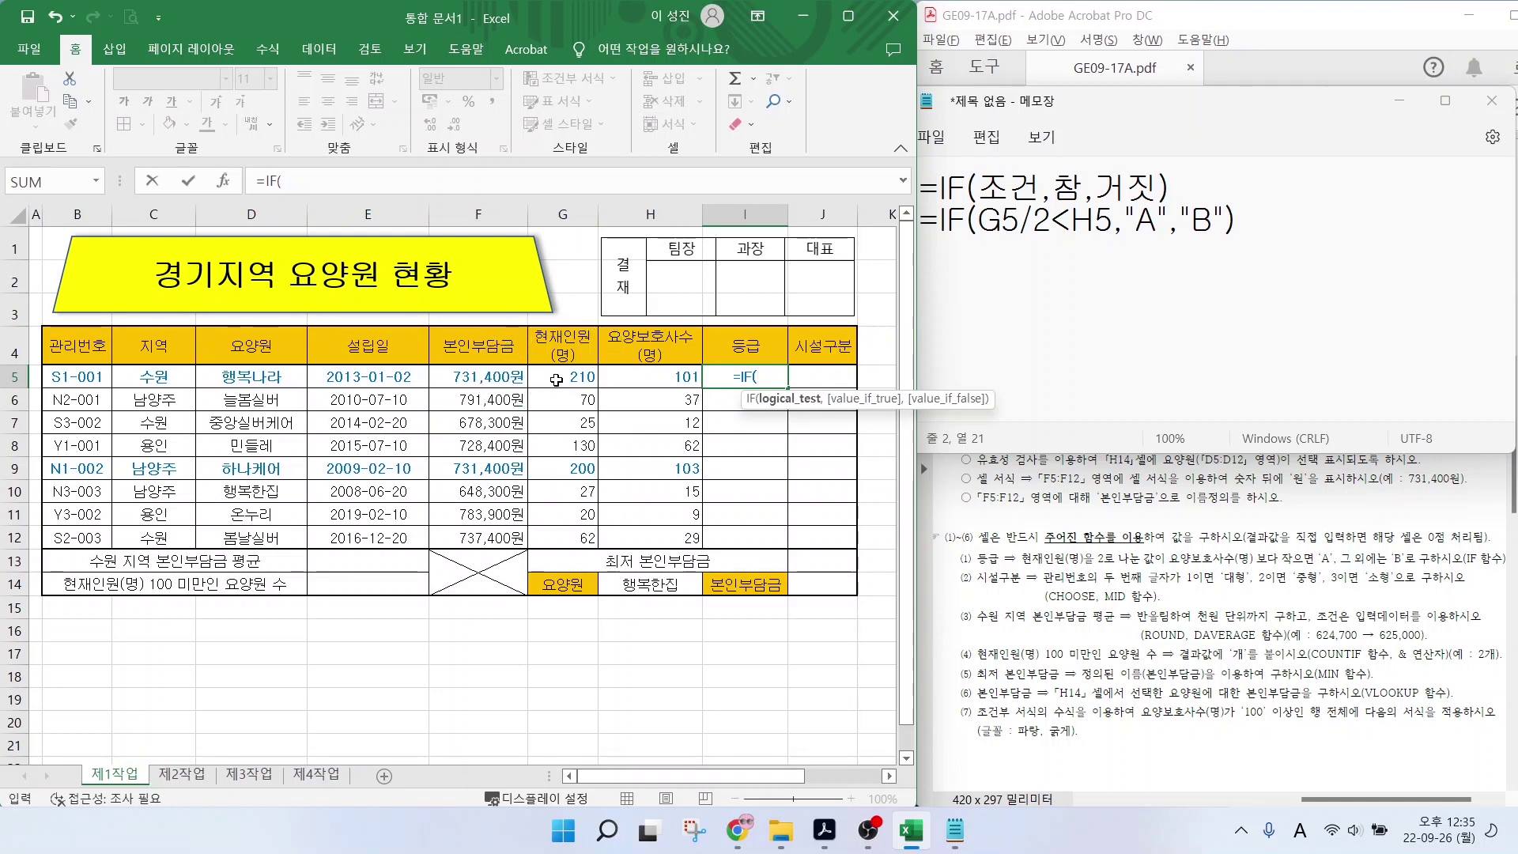
left_click(557, 378)
type("/2")
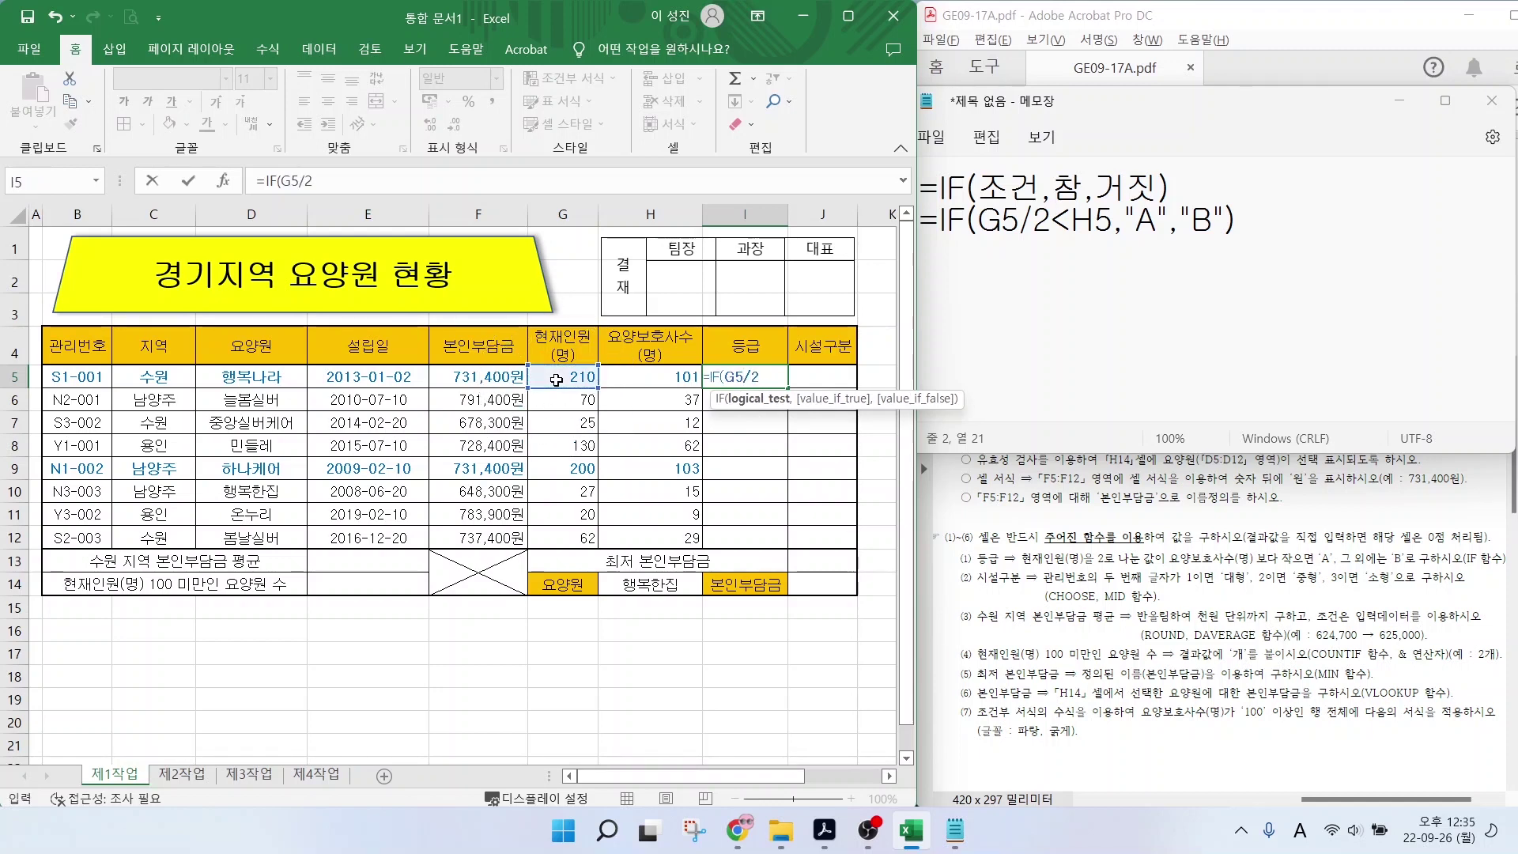
type("<")
left_click(644, 378)
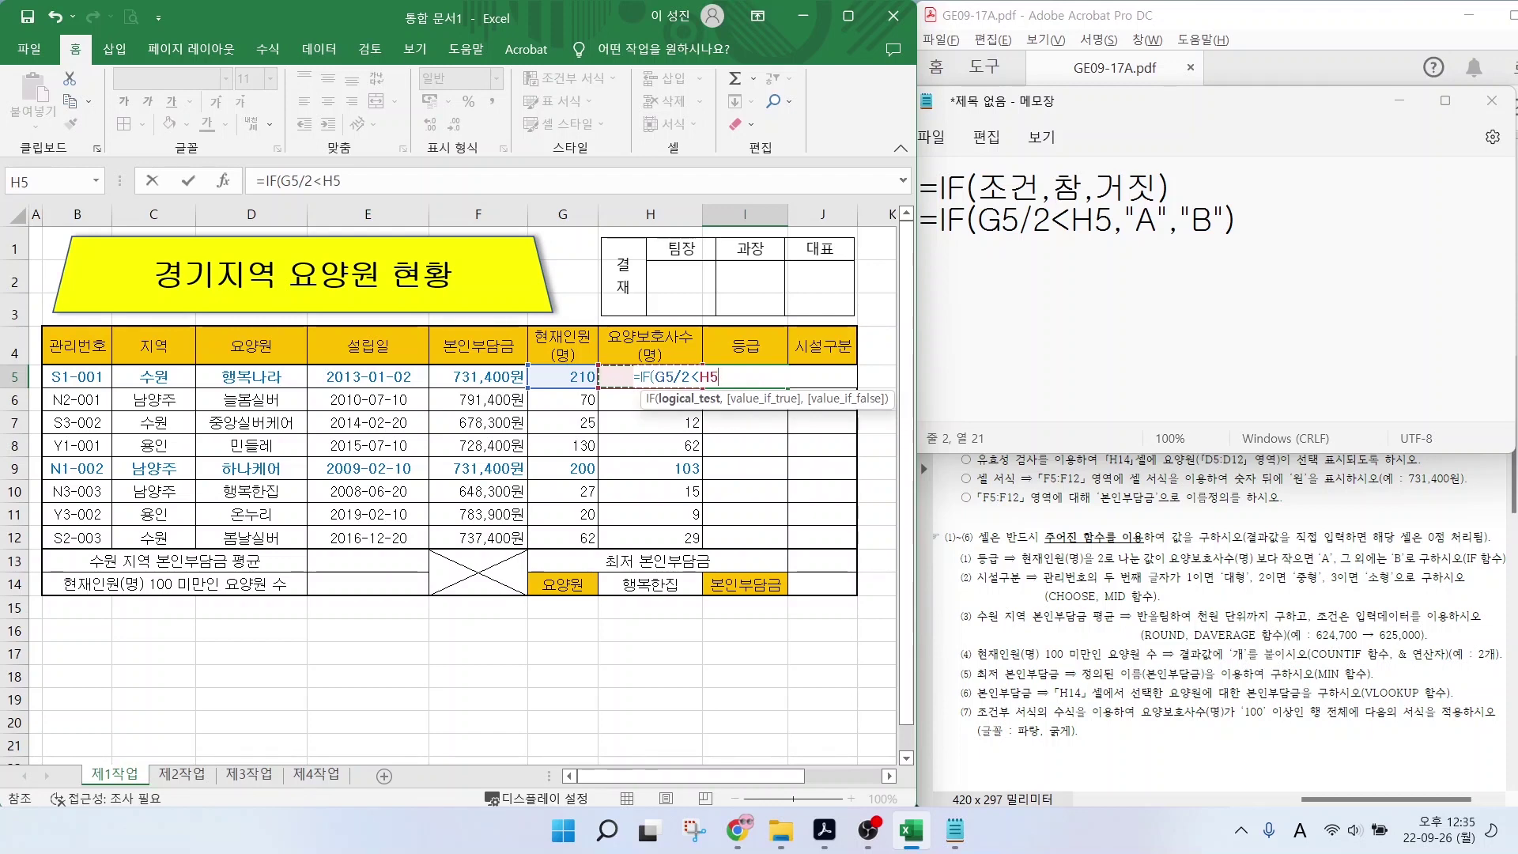
type(",\"")
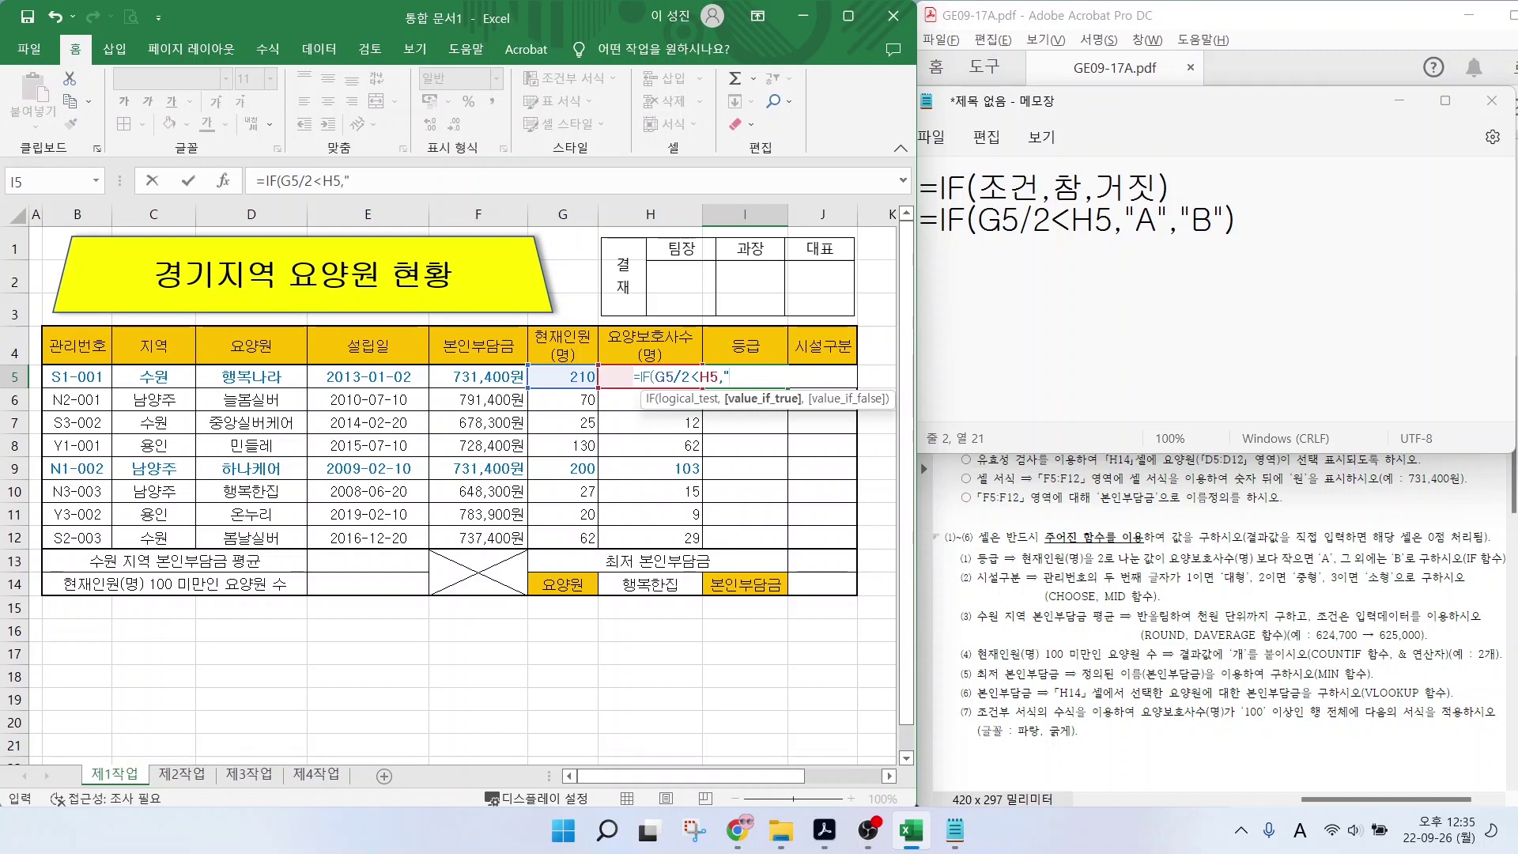
type("A\",")
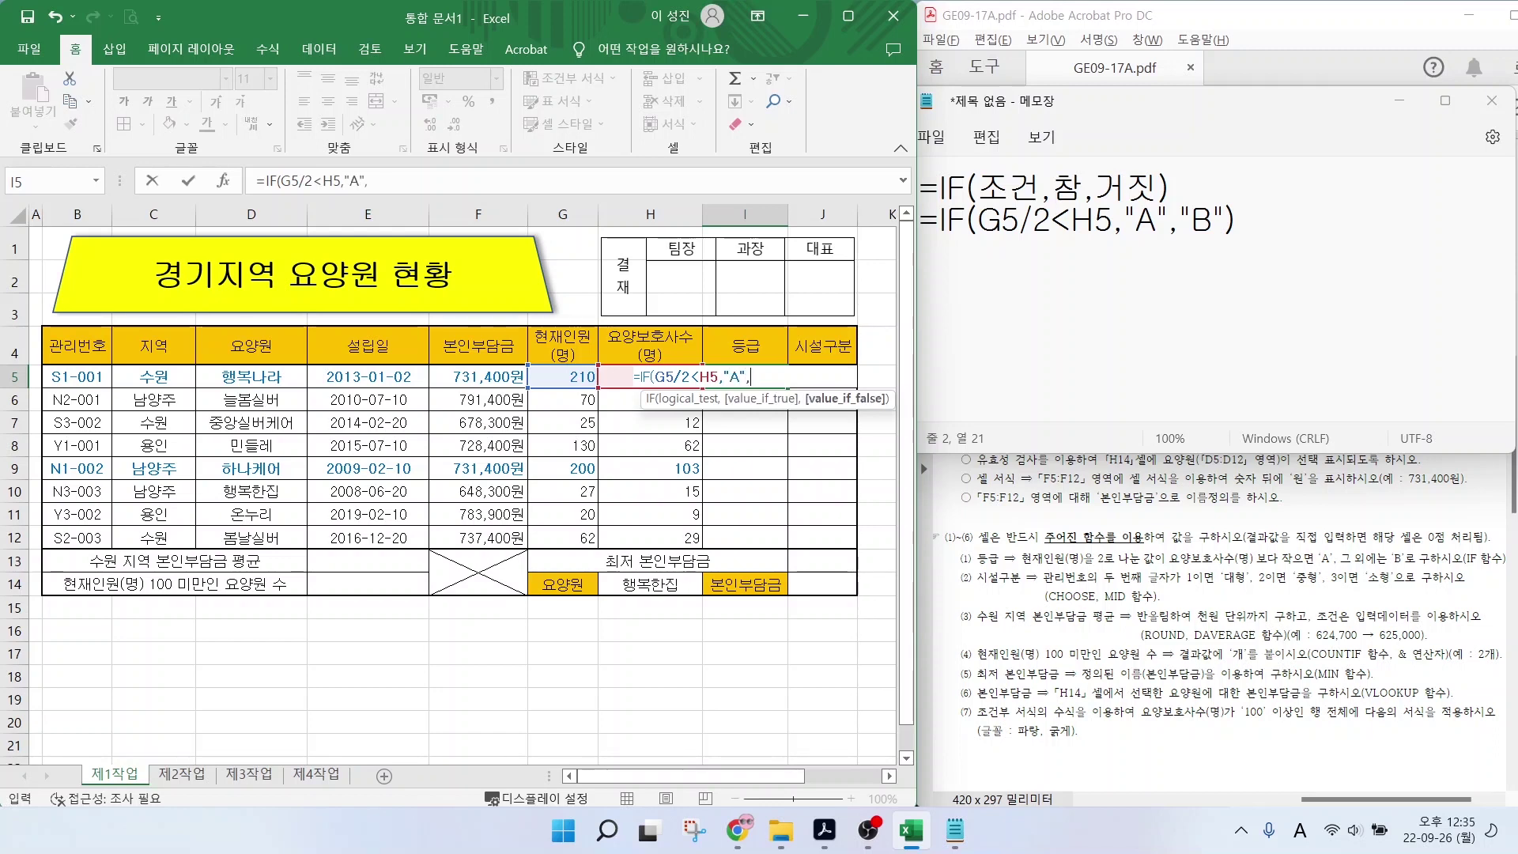
type("\"B\")")
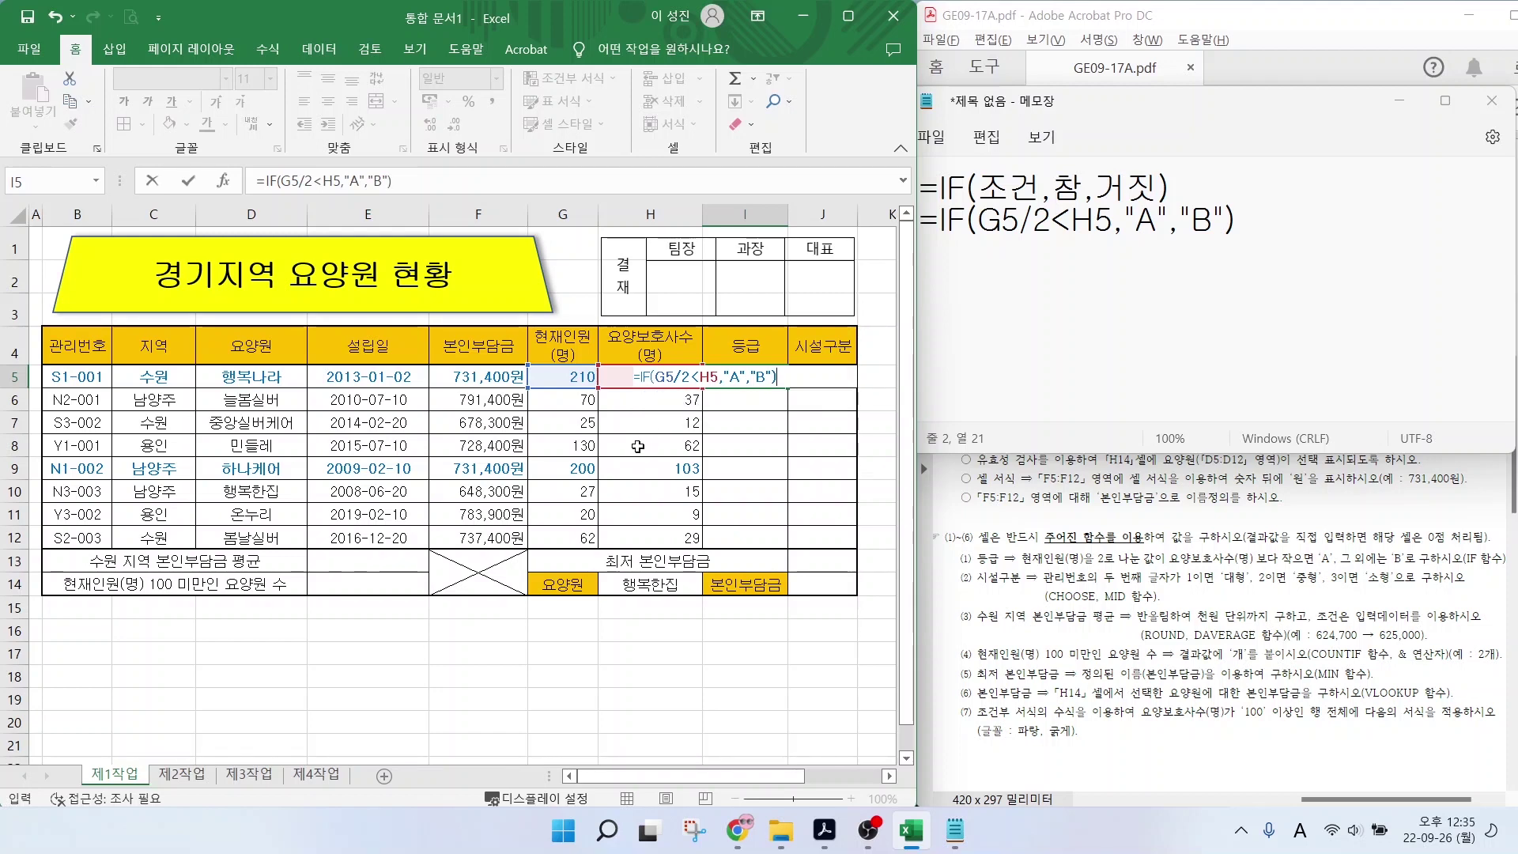
key("ctrl+Return")
left_click(751, 399)
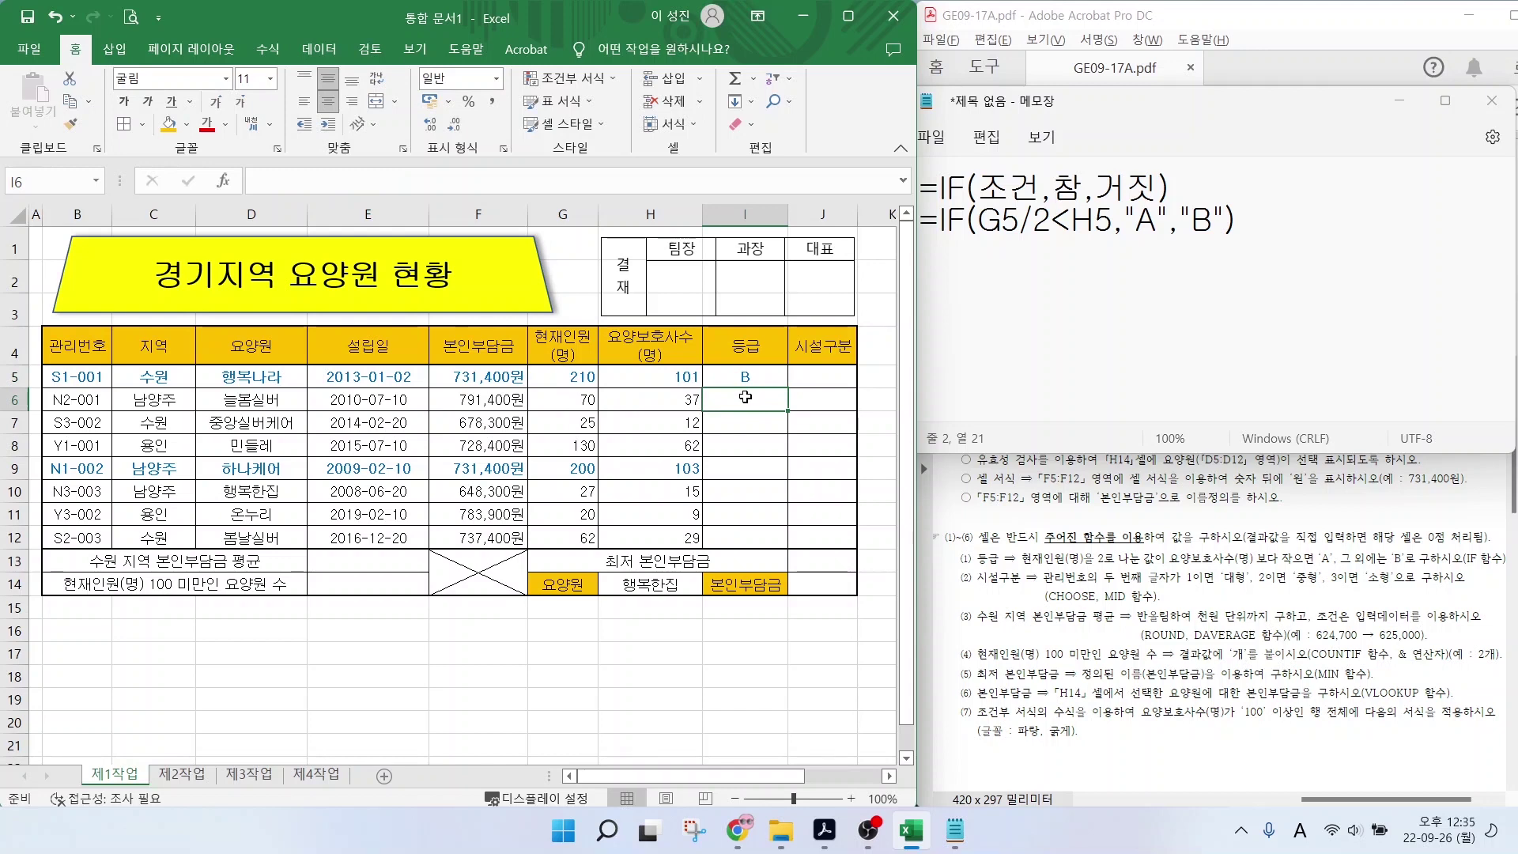
mouse_move(594, 378)
left_mouse_down()
mouse_move(550, 380)
mouse_move(599, 368)
left_mouse_up()
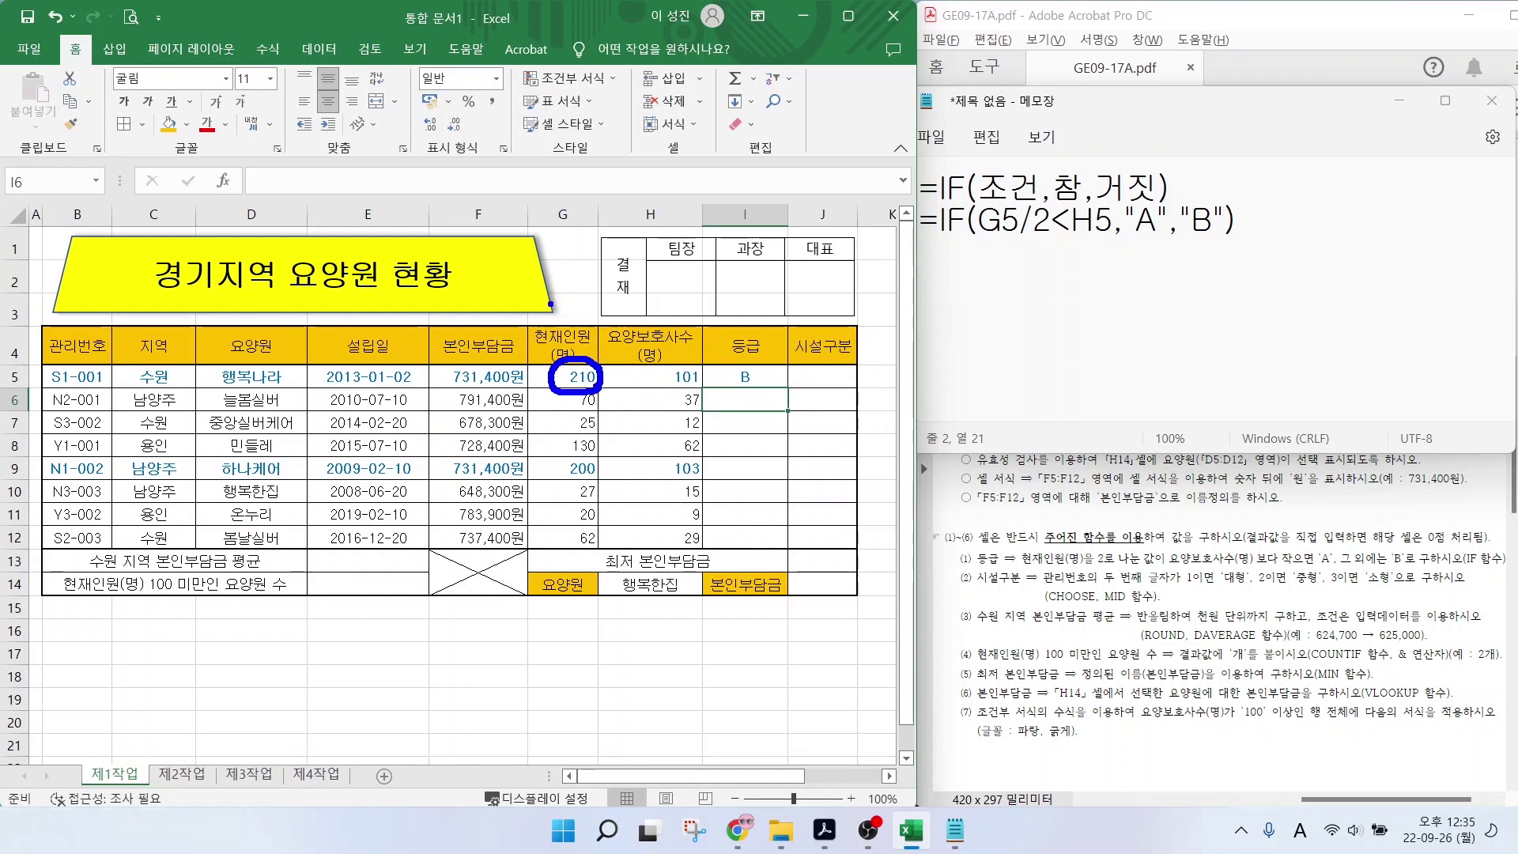
mouse_move(548, 299)
left_mouse_down()
mouse_move(549, 326)
mouse_move(567, 304)
mouse_move(585, 324)
mouse_move(594, 291)
mouse_move(658, 320)
mouse_move(687, 303)
mouse_move(688, 325)
left_mouse_up()
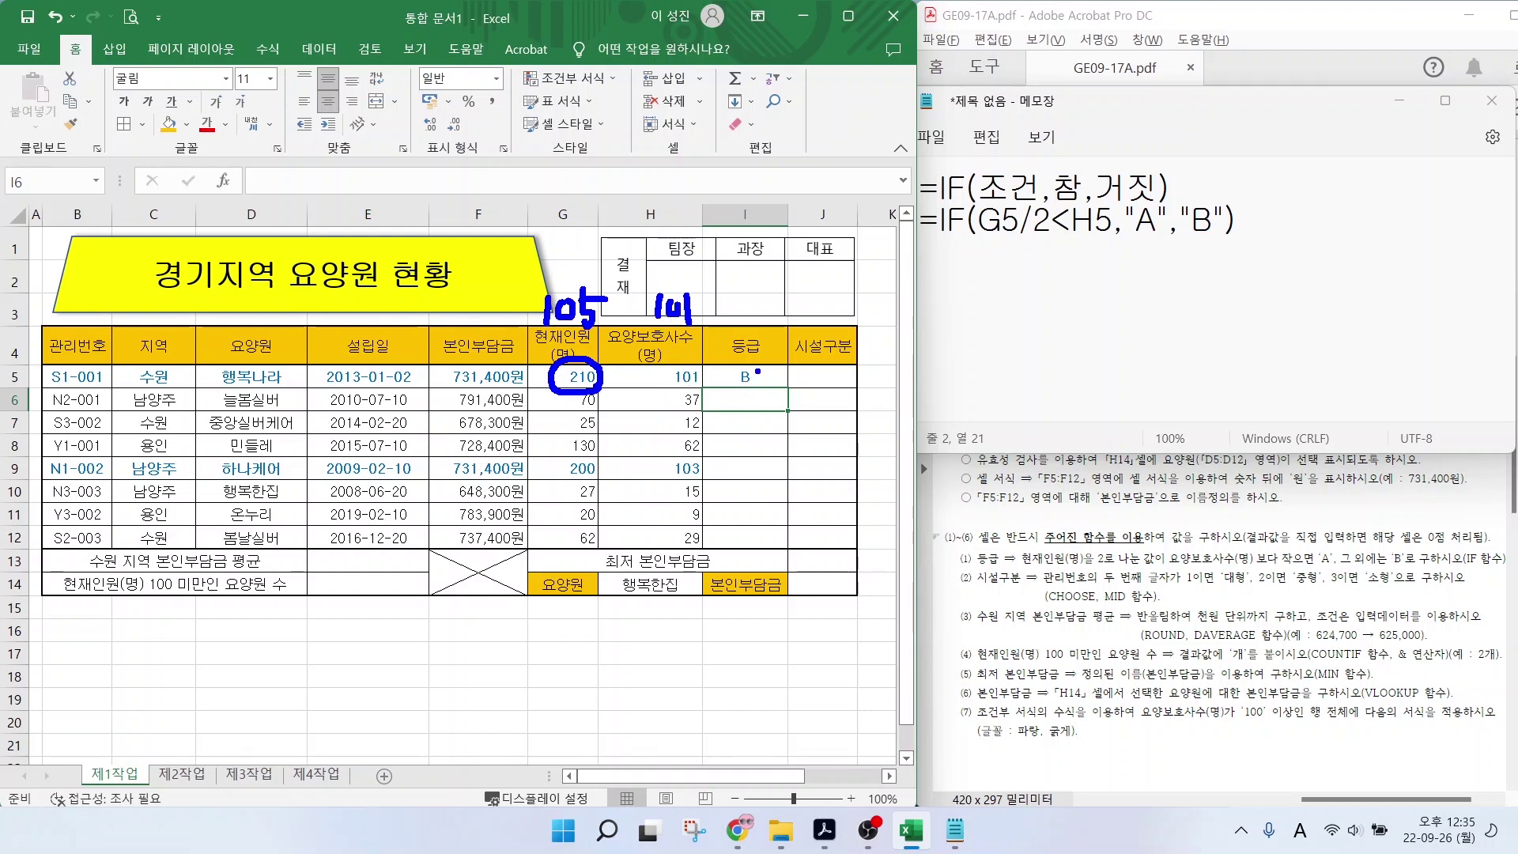
key("Escape")
Fill the 등급 formula from I5 down to I12 without formatting.
key("Up")
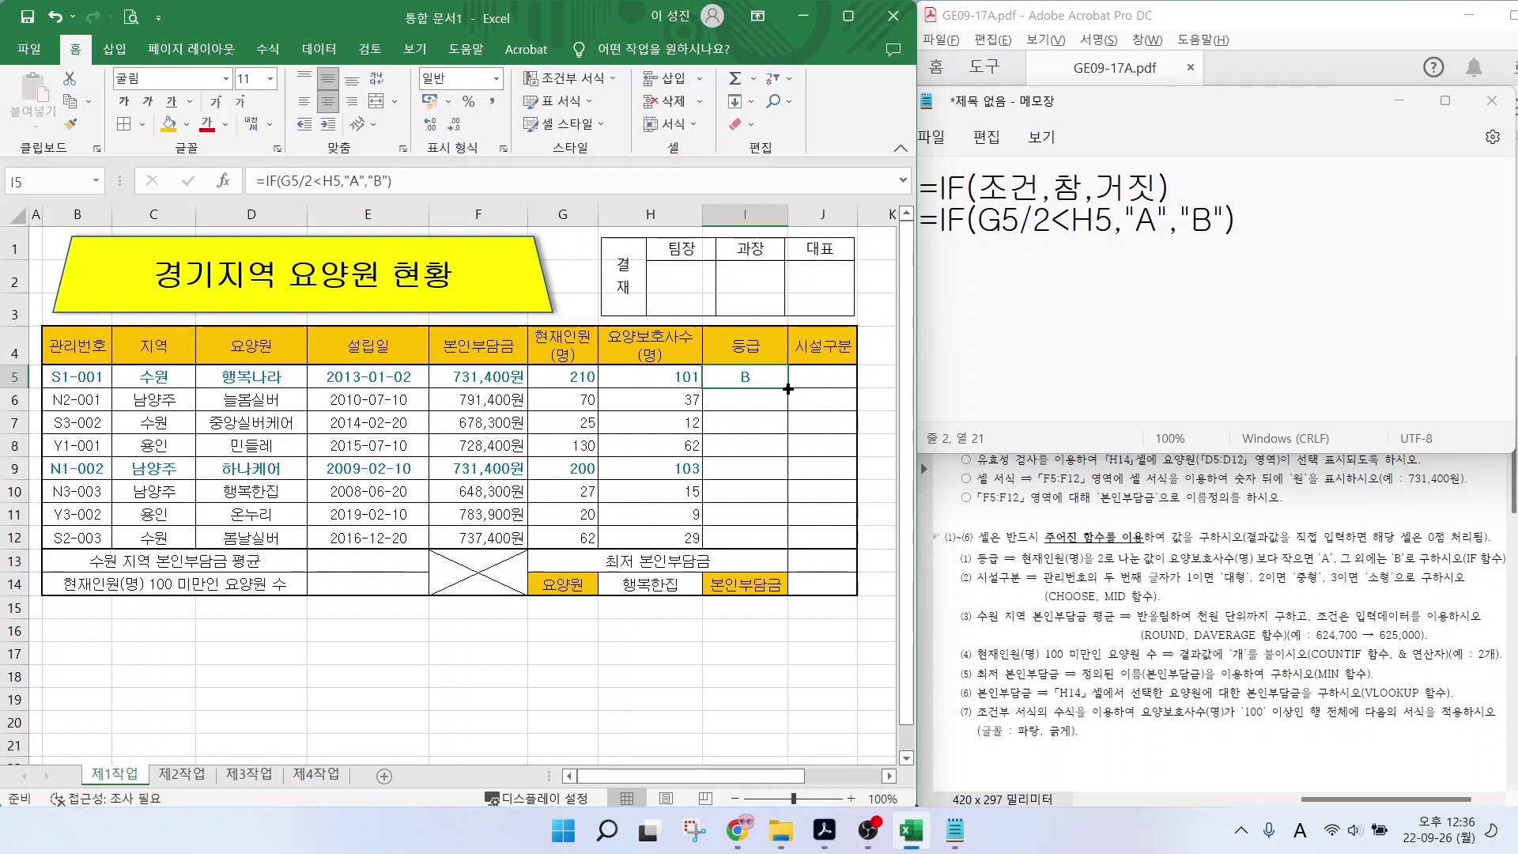
left_click_drag(787, 388, 785, 542)
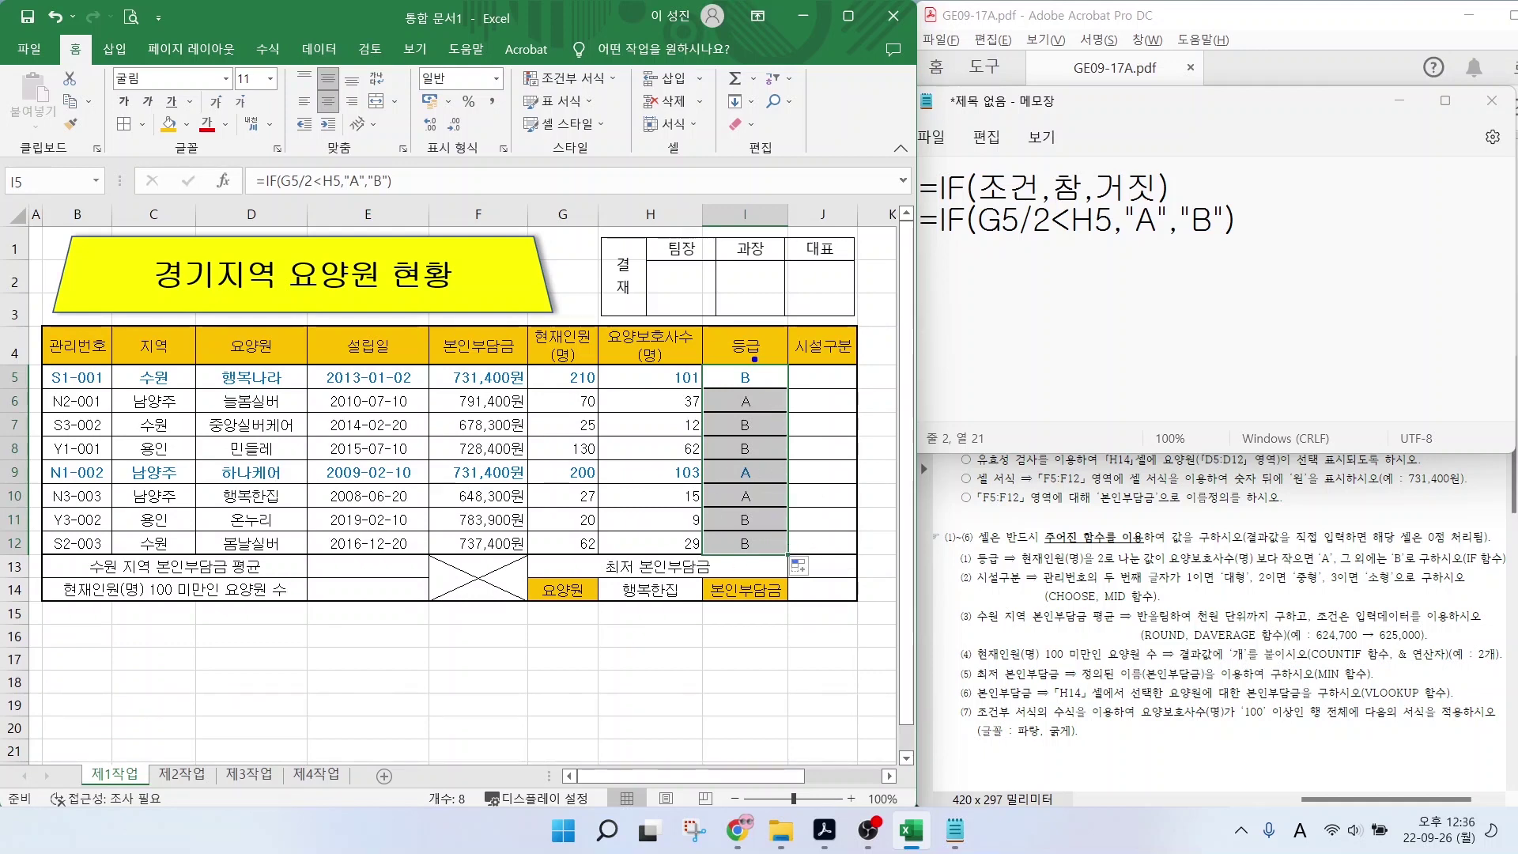
left_click_drag(767, 381, 794, 380)
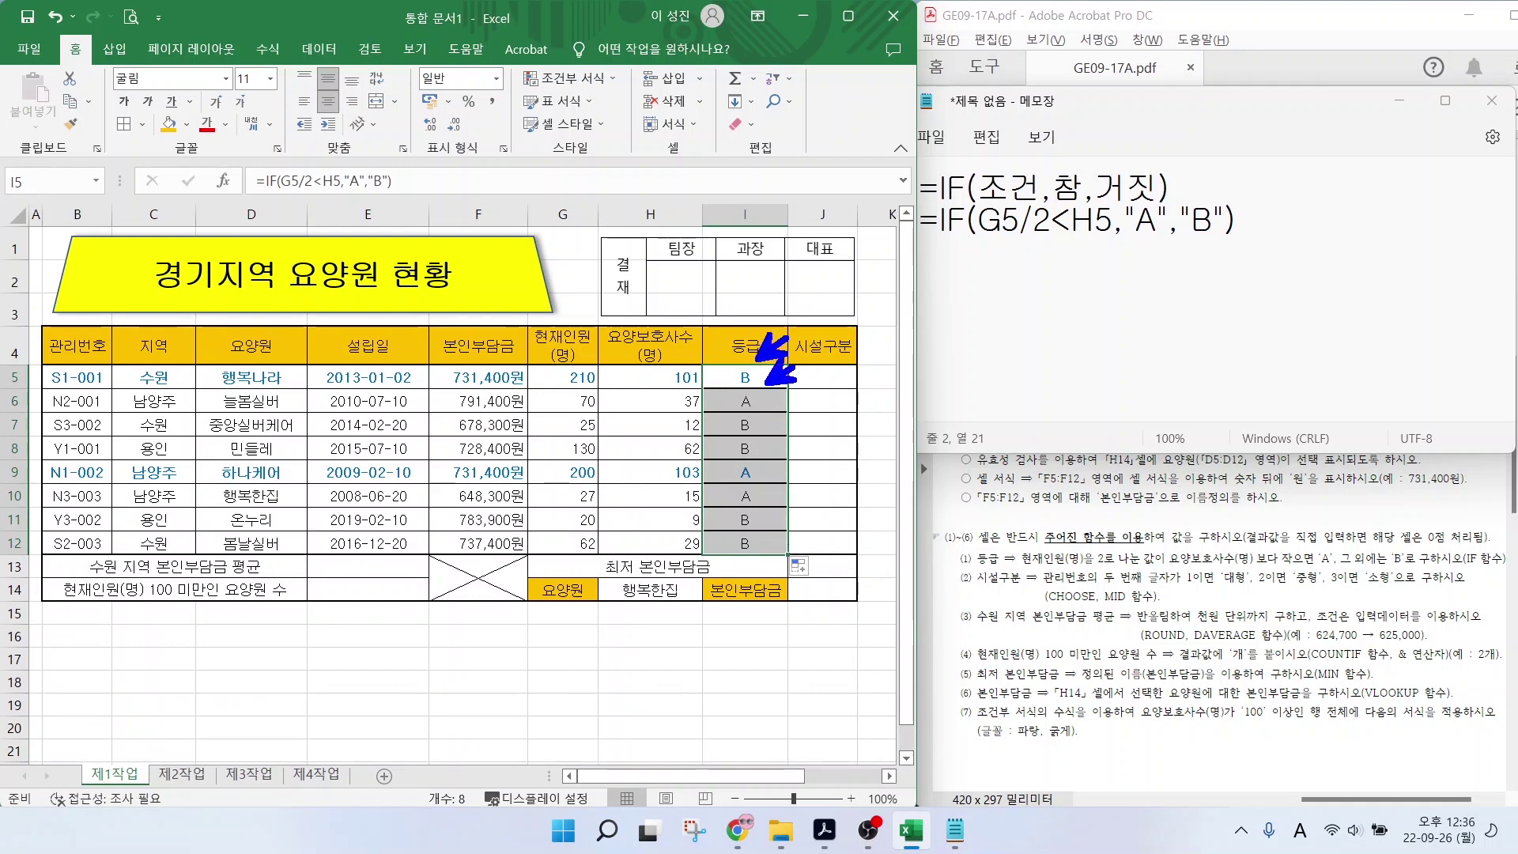
left_click(800, 566)
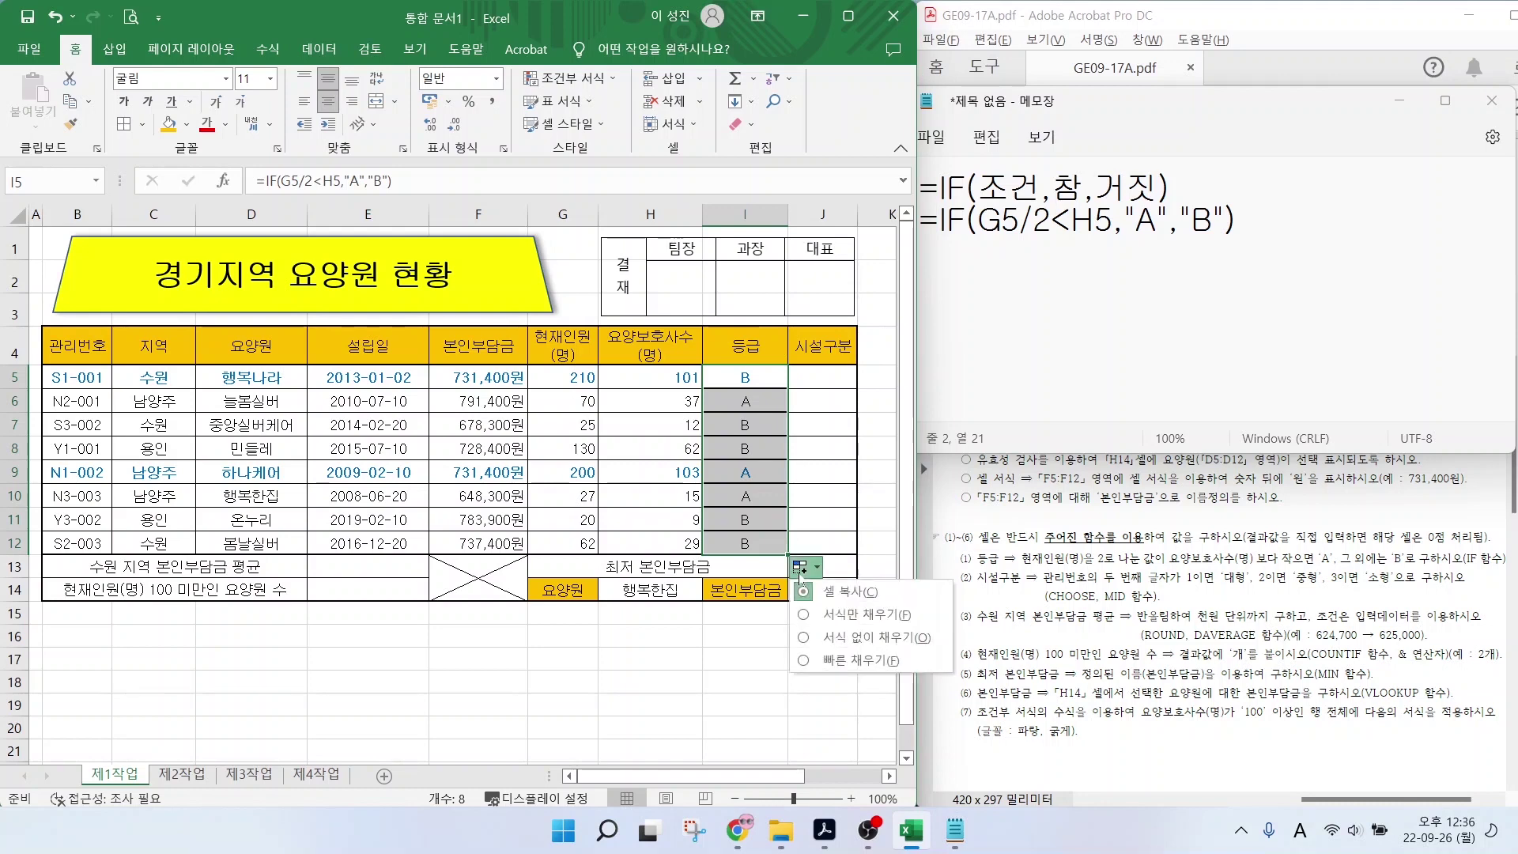
left_click(866, 638)
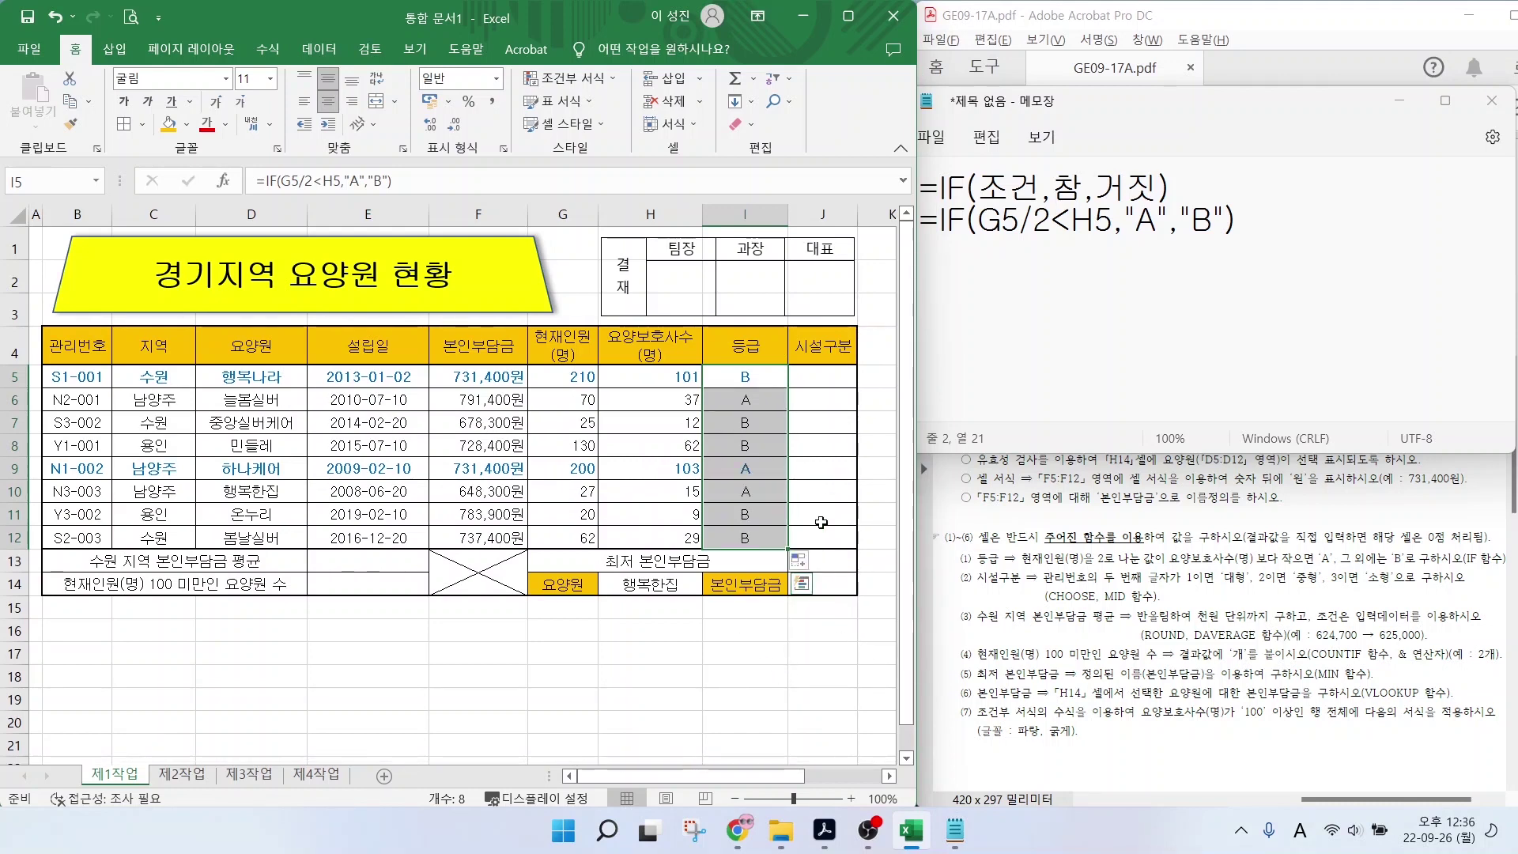
left_click(732, 659)
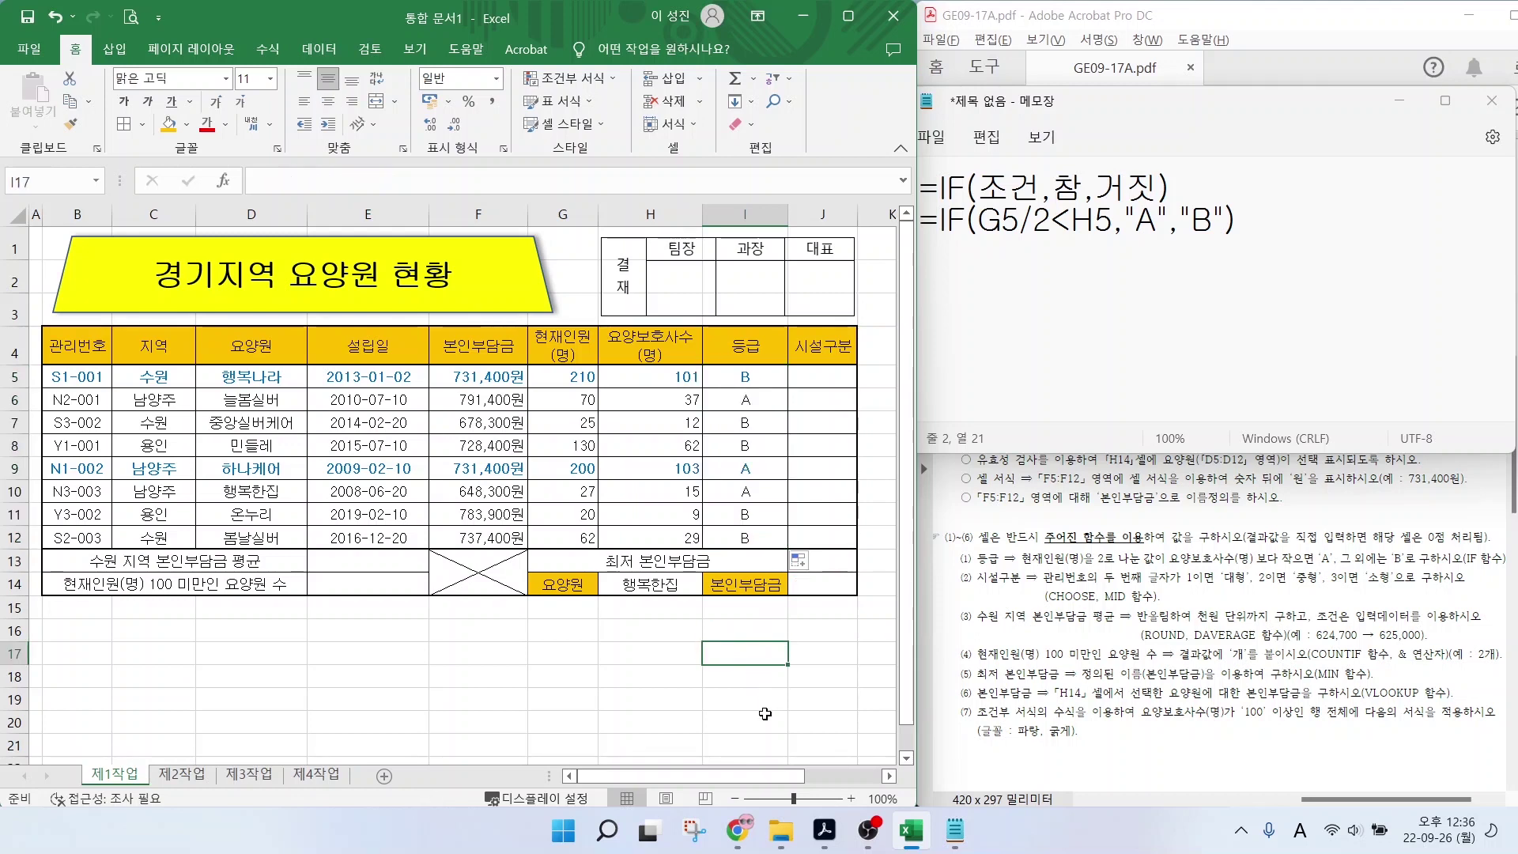
Switch to the exam PDF and examine condition (2) for 시설구분 and the CHOOSE and MID functions it requires.
left_click(995, 577)
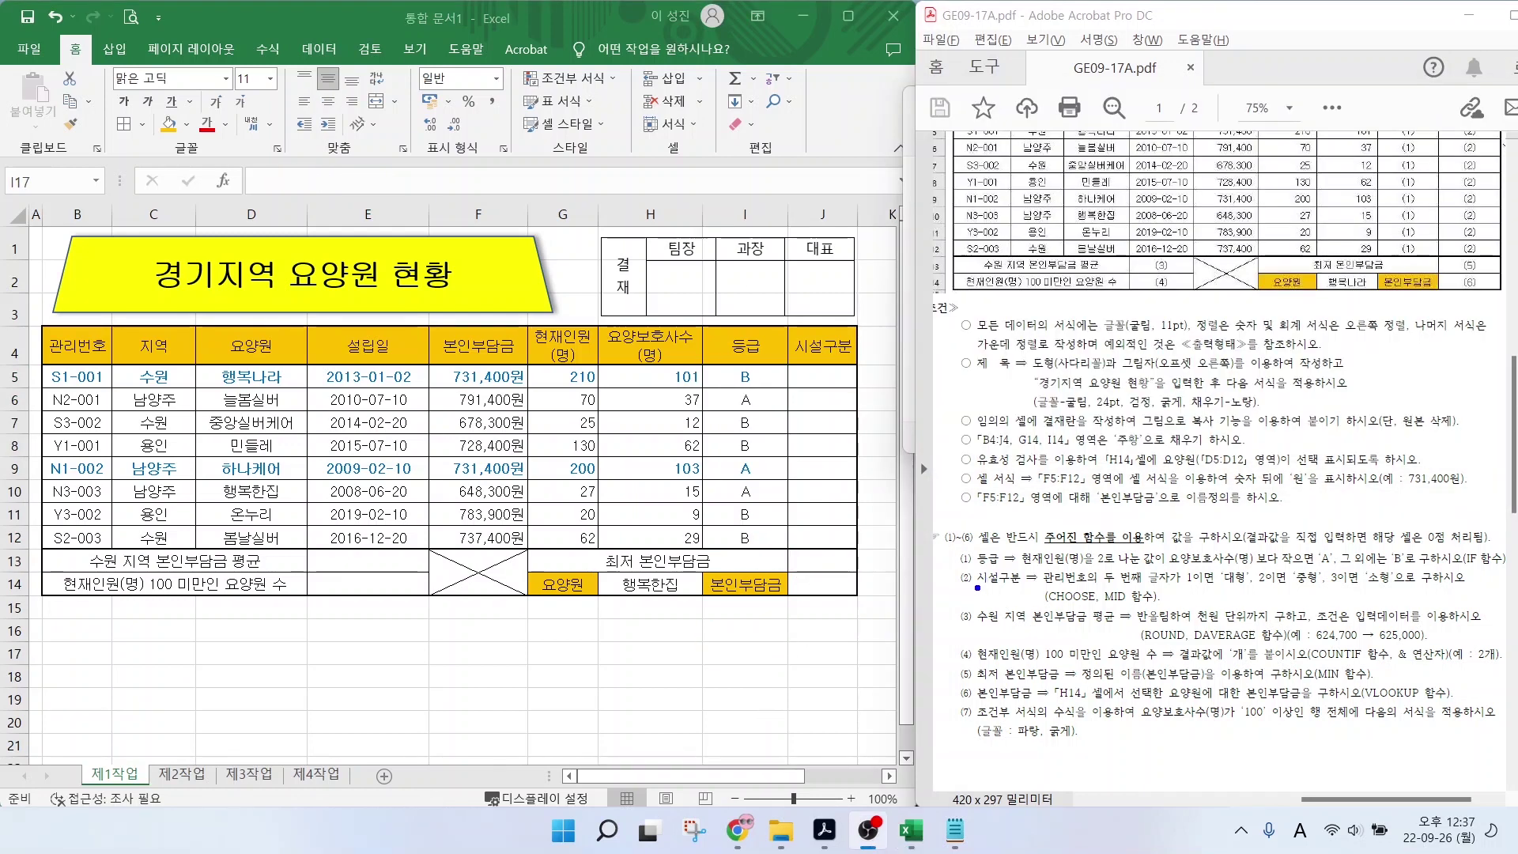
left_click_drag(985, 587, 1030, 587)
mouse_move(1140, 586)
left_mouse_down()
mouse_move(1124, 579)
mouse_move(1182, 554)
mouse_move(1194, 589)
left_mouse_up()
mouse_move(1301, 589)
left_mouse_down()
mouse_move(1254, 570)
mouse_move(1370, 590)
mouse_move(1368, 566)
left_mouse_up()
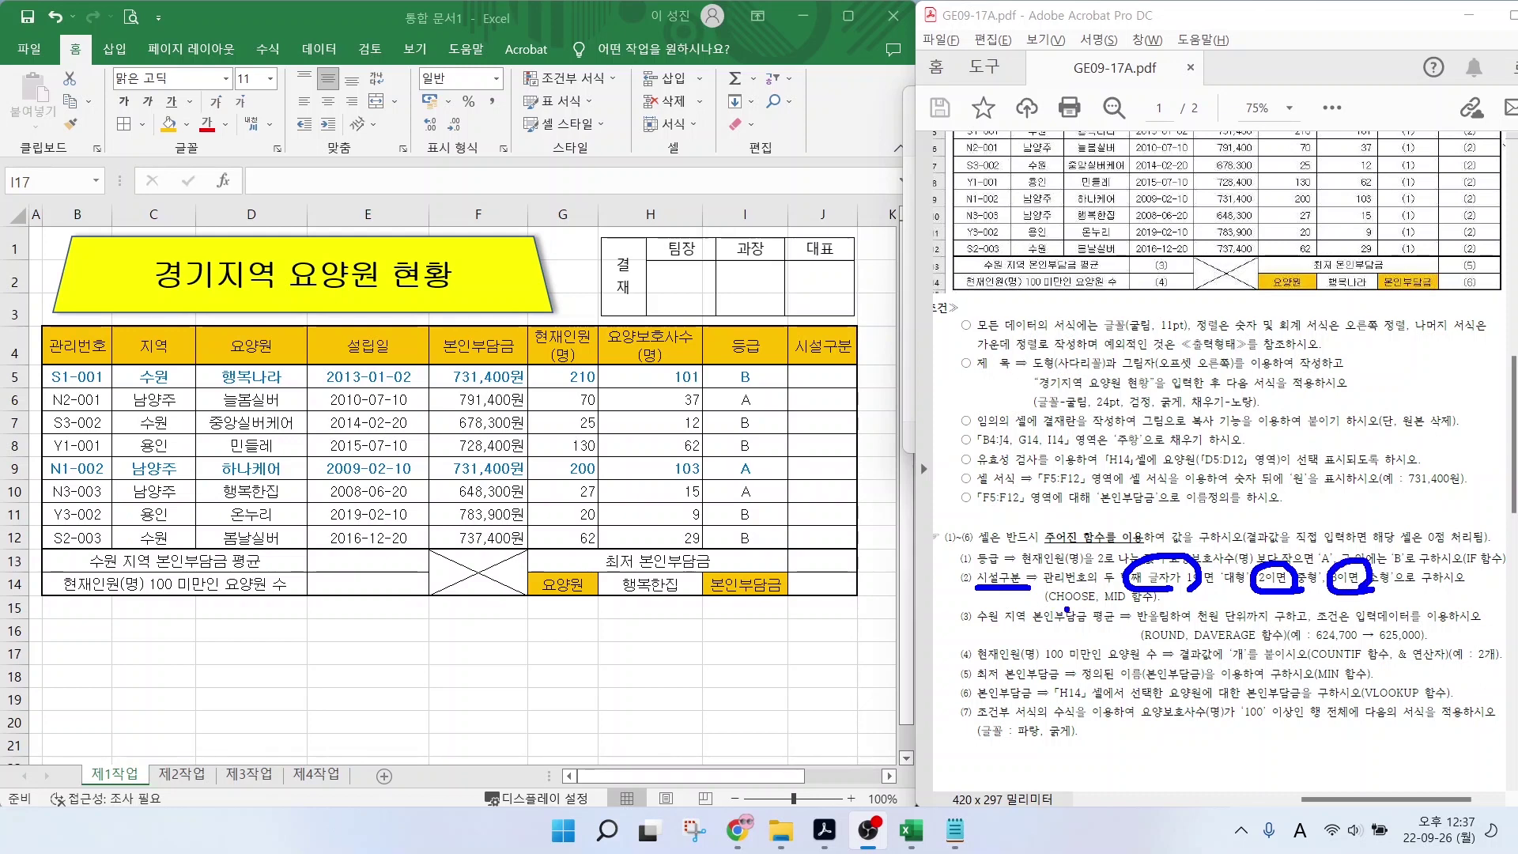
left_click_drag(1105, 642, 1068, 608)
mouse_move(1069, 610)
left_mouse_down()
mouse_move(1070, 632)
mouse_move(1116, 605)
left_mouse_up()
left_click_drag(1115, 606, 1118, 630)
left_click_drag(1116, 604, 1138, 608)
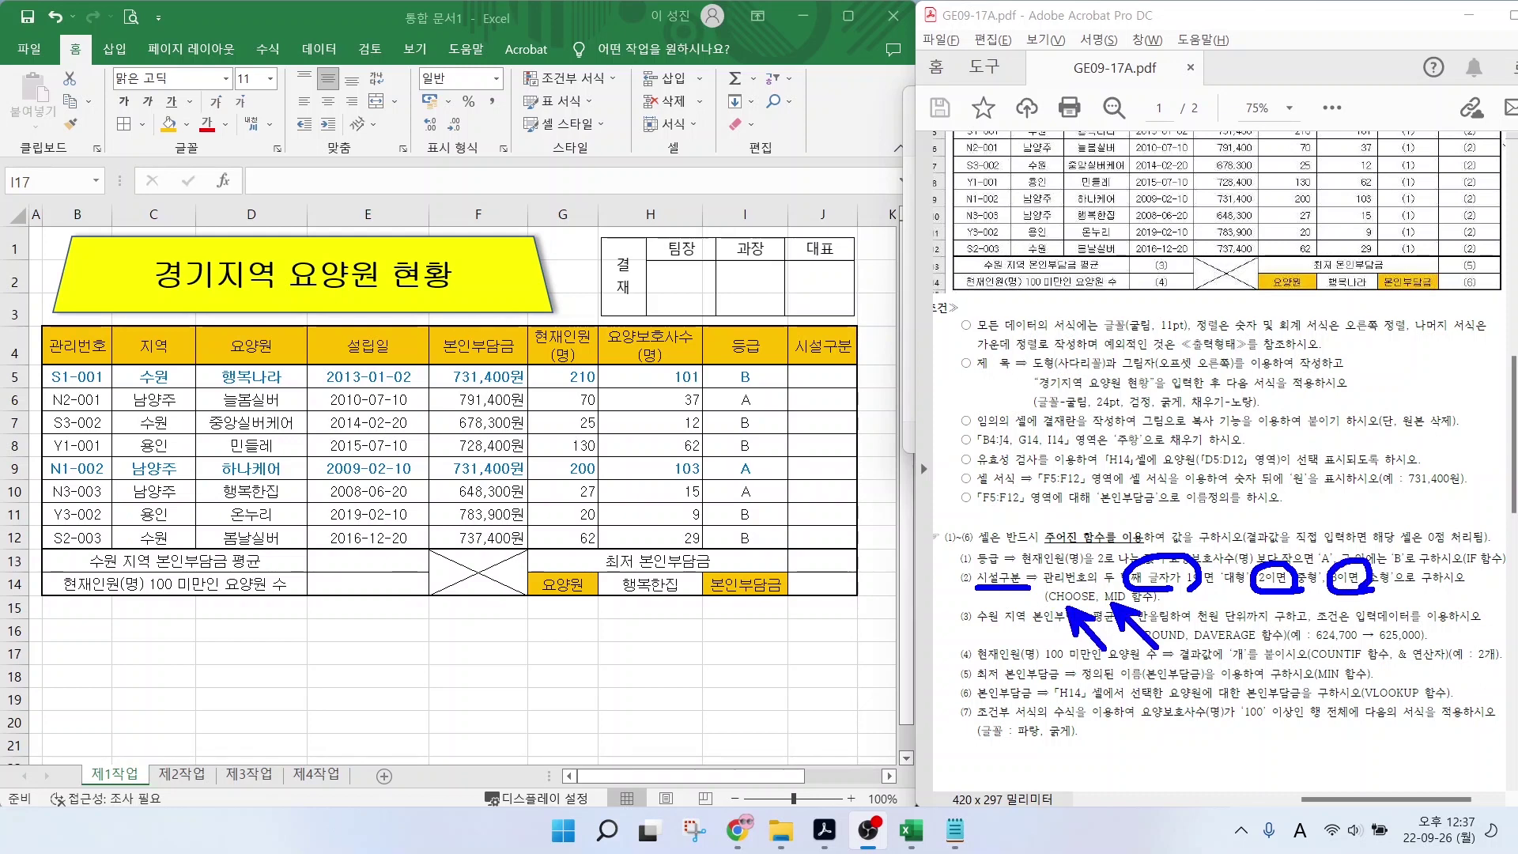
key("Escape")
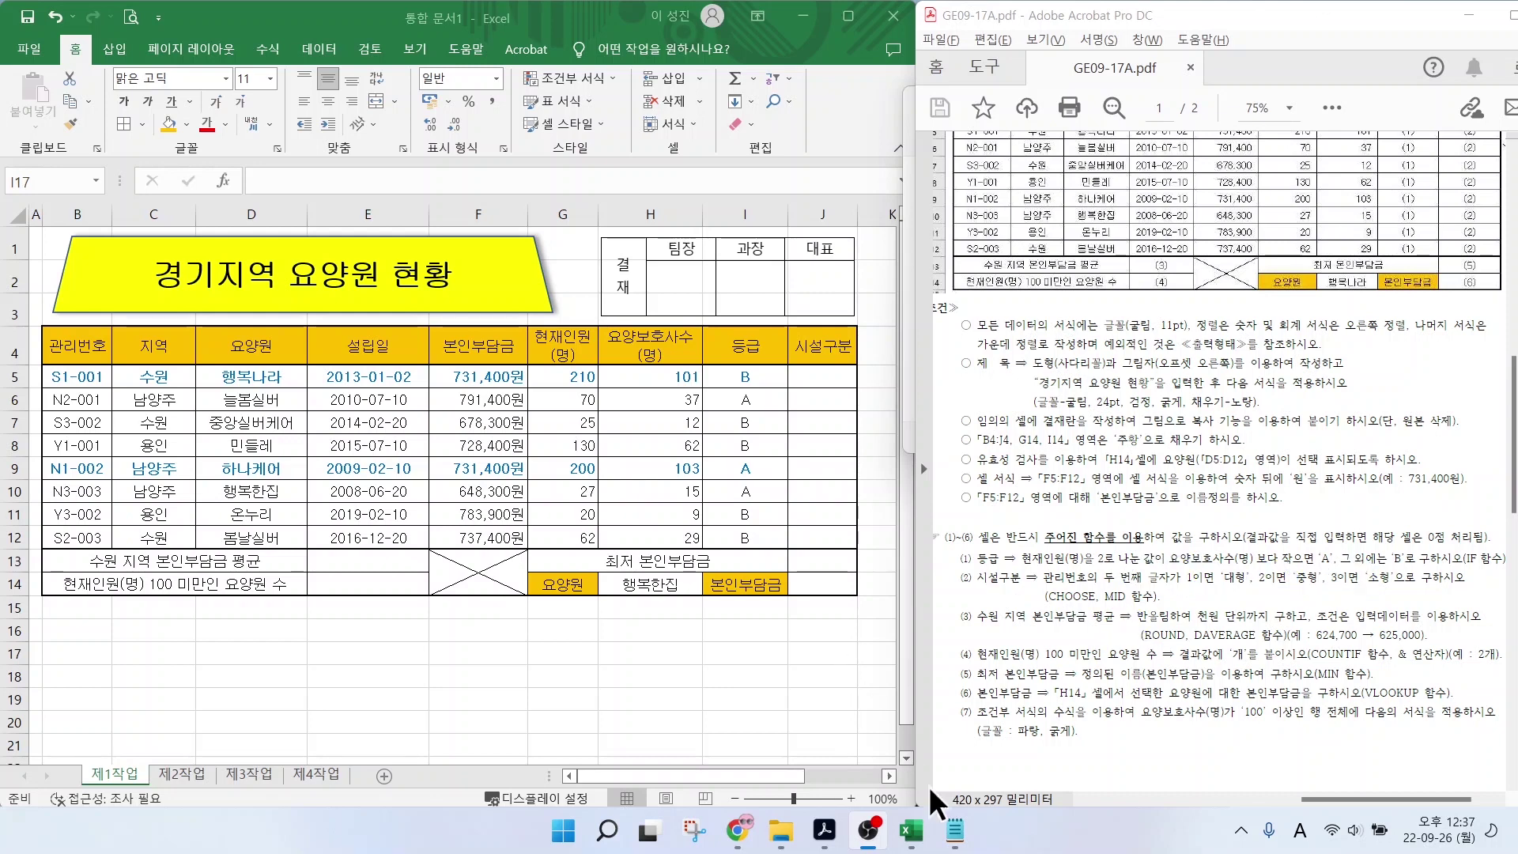
Switch to the Notepad notes and review the argument order of the CHOOSE and MID syntax lines.
left_click(954, 830)
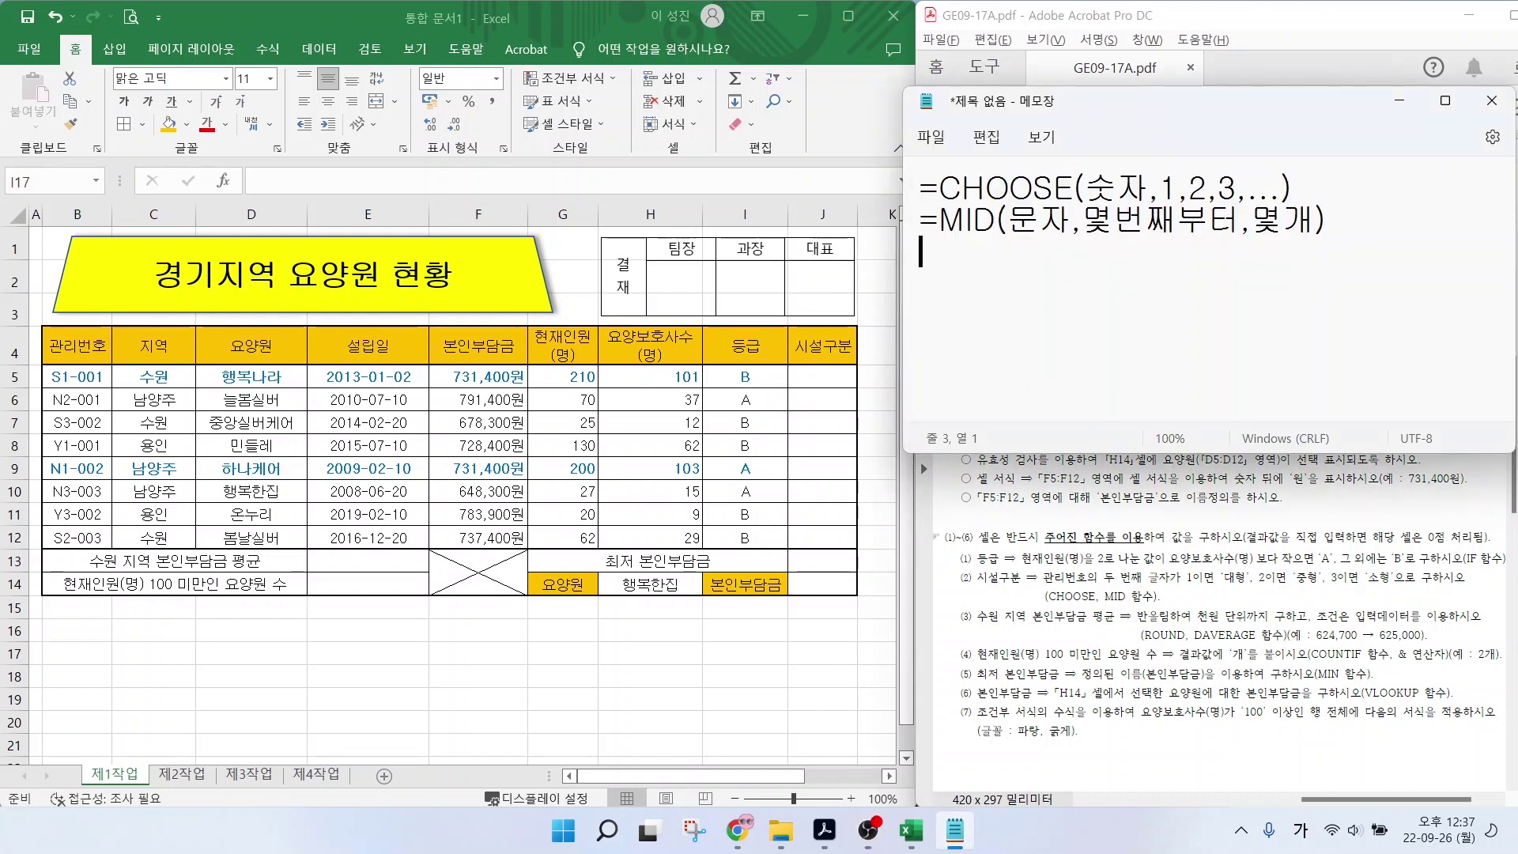
mouse_move(1090, 199)
left_mouse_down()
mouse_move(1076, 202)
mouse_move(1107, 157)
mouse_move(1129, 198)
mouse_move(1213, 100)
left_mouse_up()
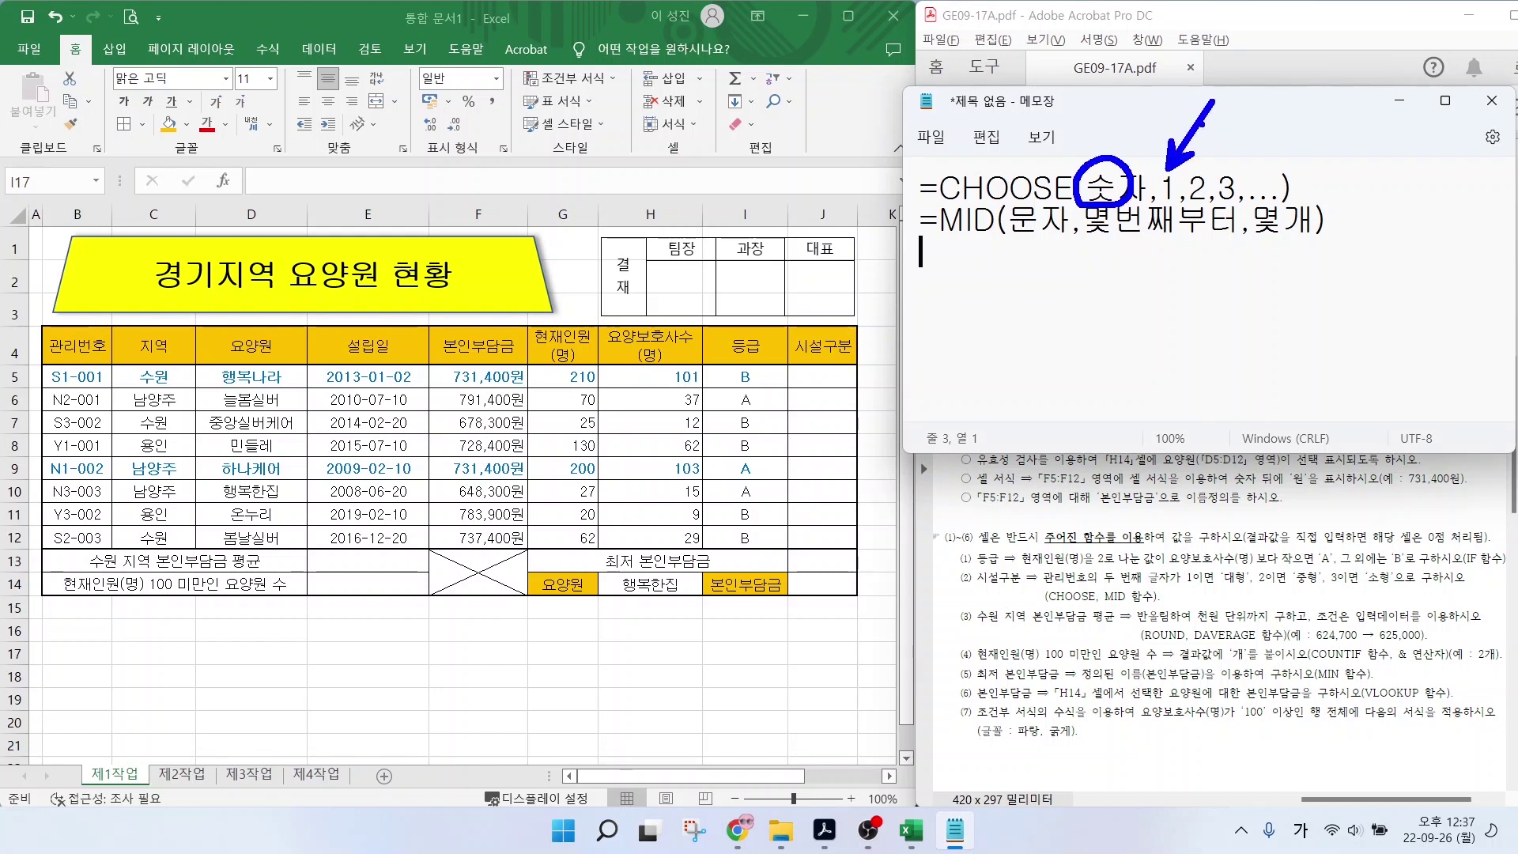
left_click_drag(1196, 165, 1238, 114)
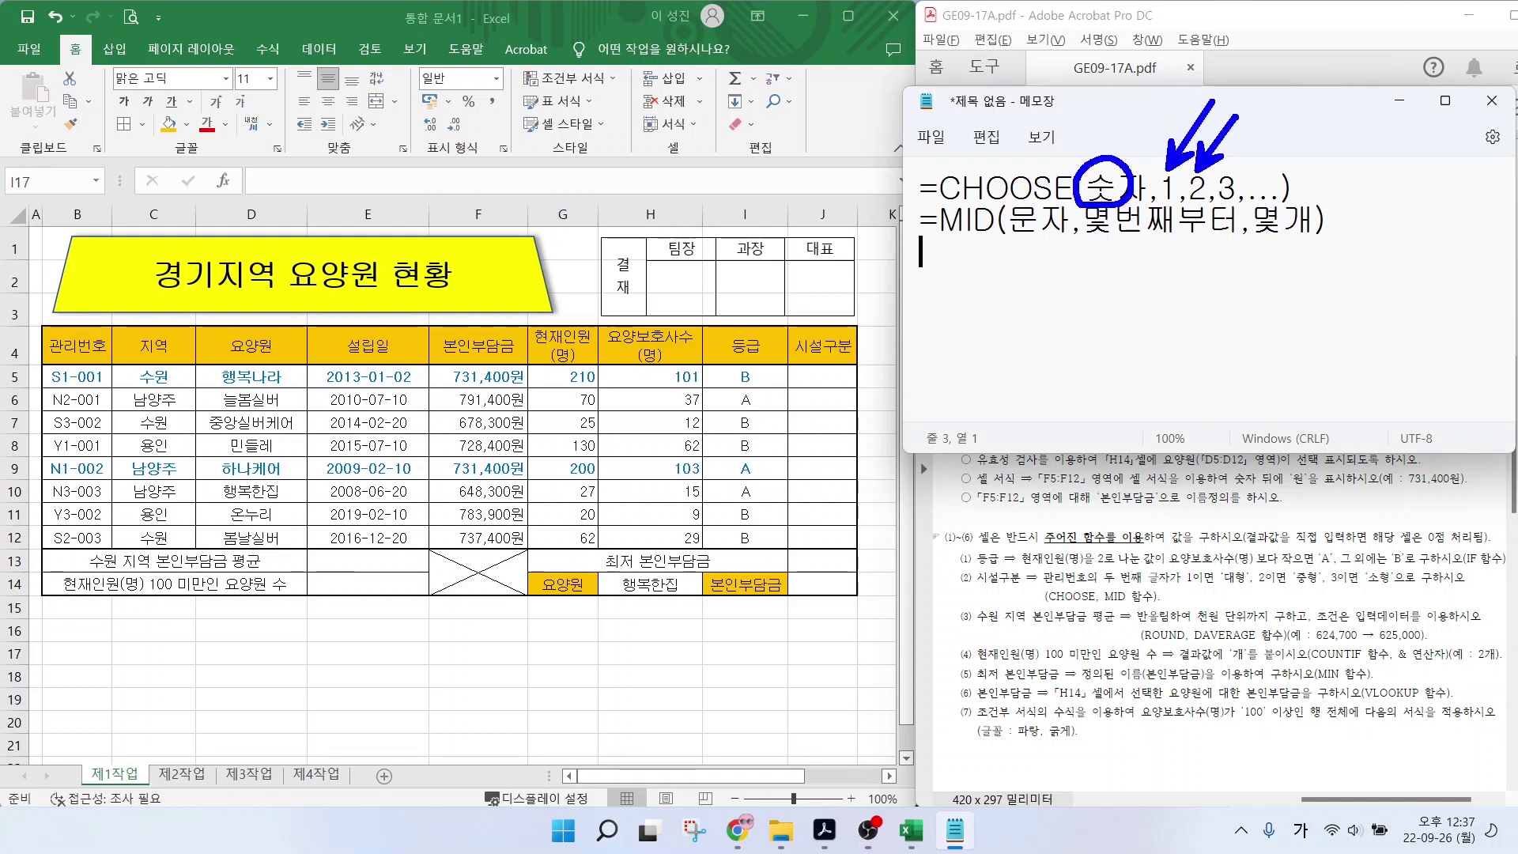
mouse_move(1229, 168)
left_mouse_down()
mouse_move(1275, 108)
mouse_move(1289, 142)
mouse_move(1316, 114)
left_mouse_up()
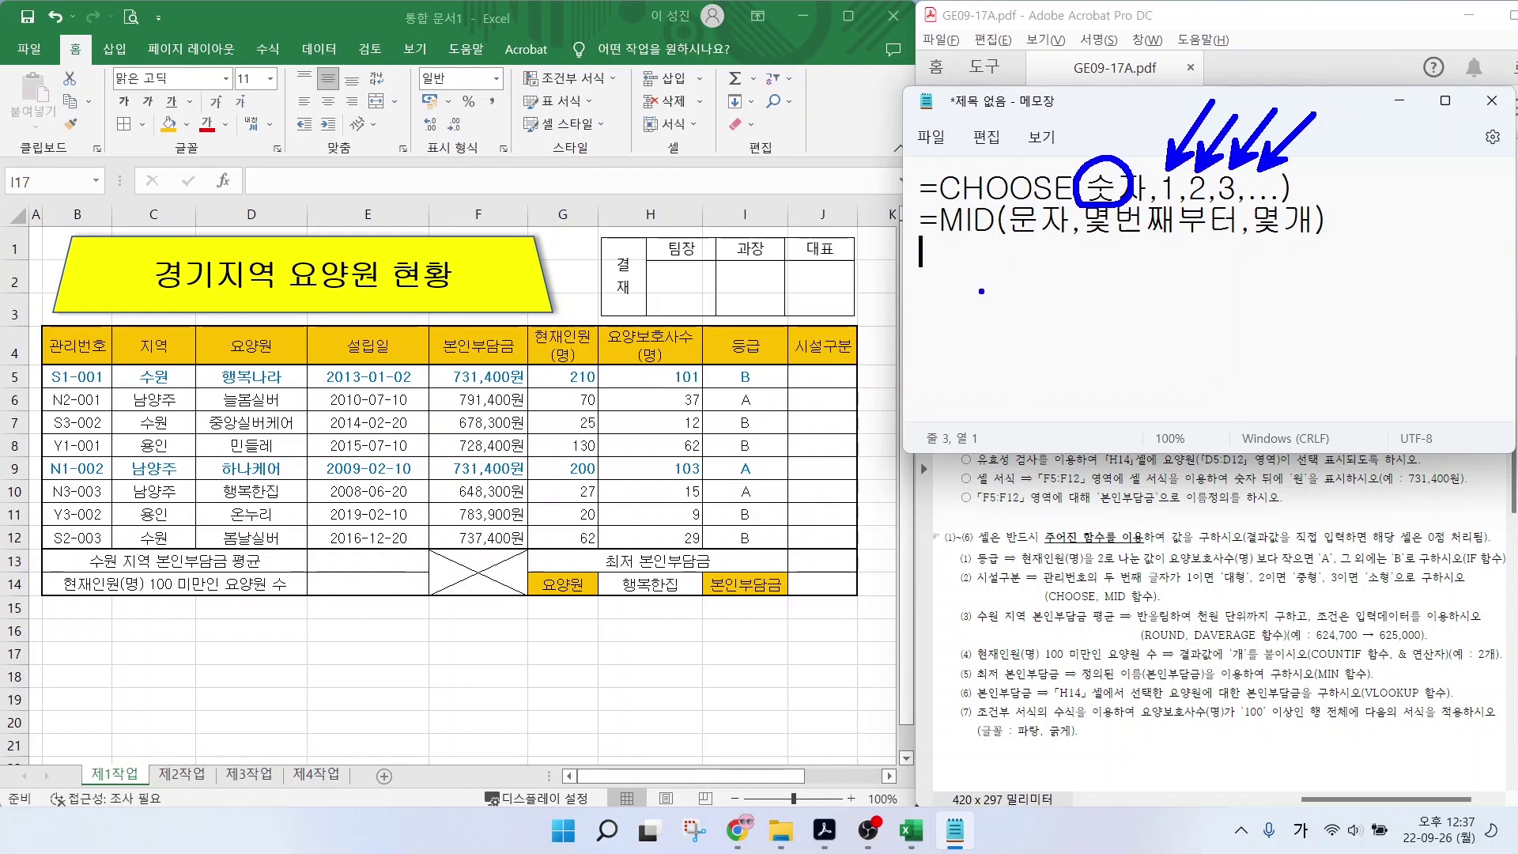
left_click_drag(947, 239, 1066, 236)
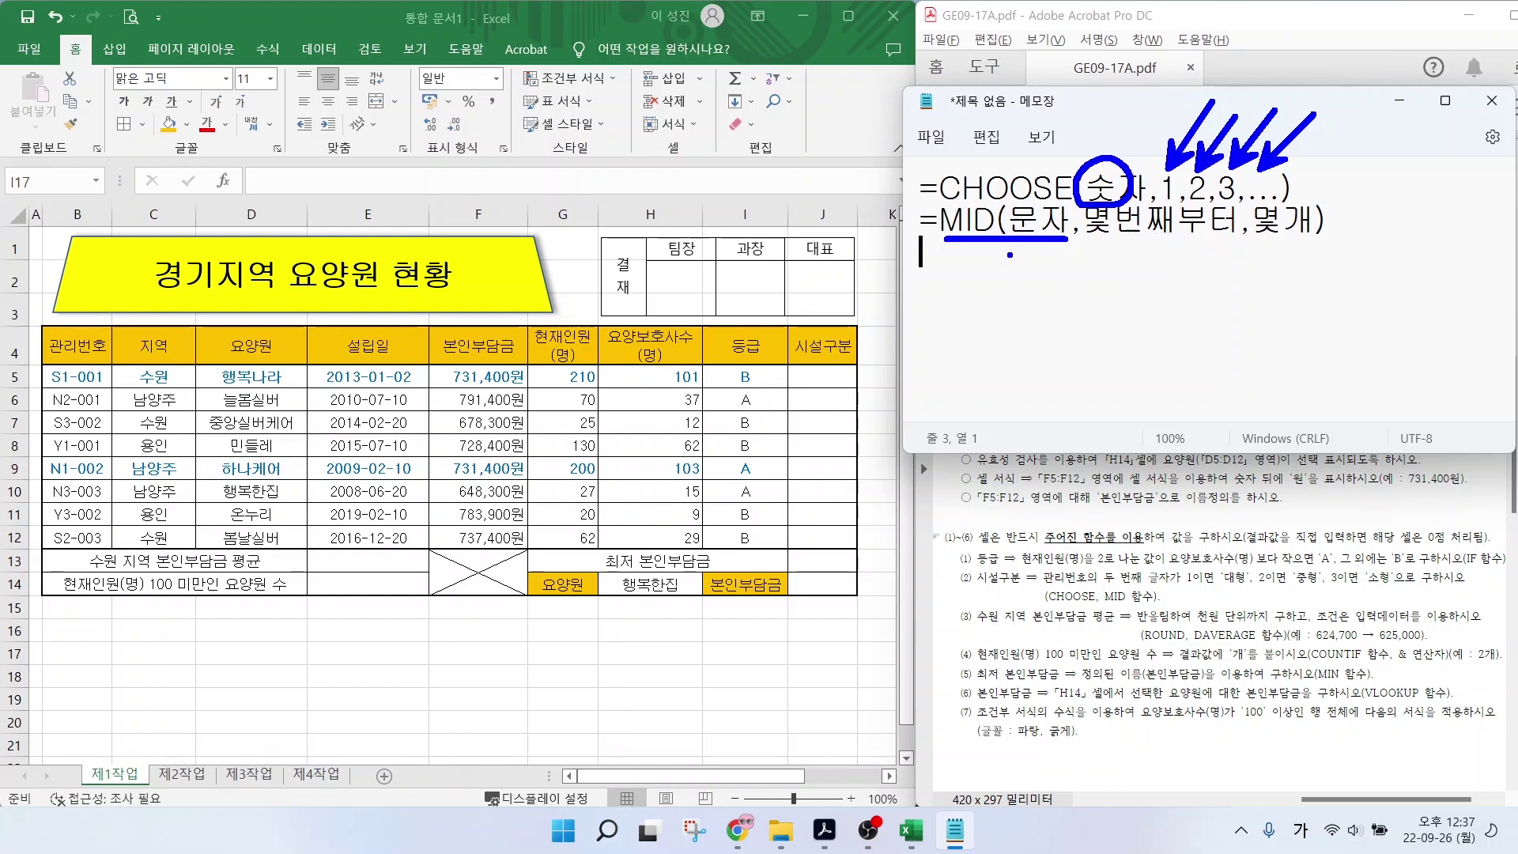
key("Escape")
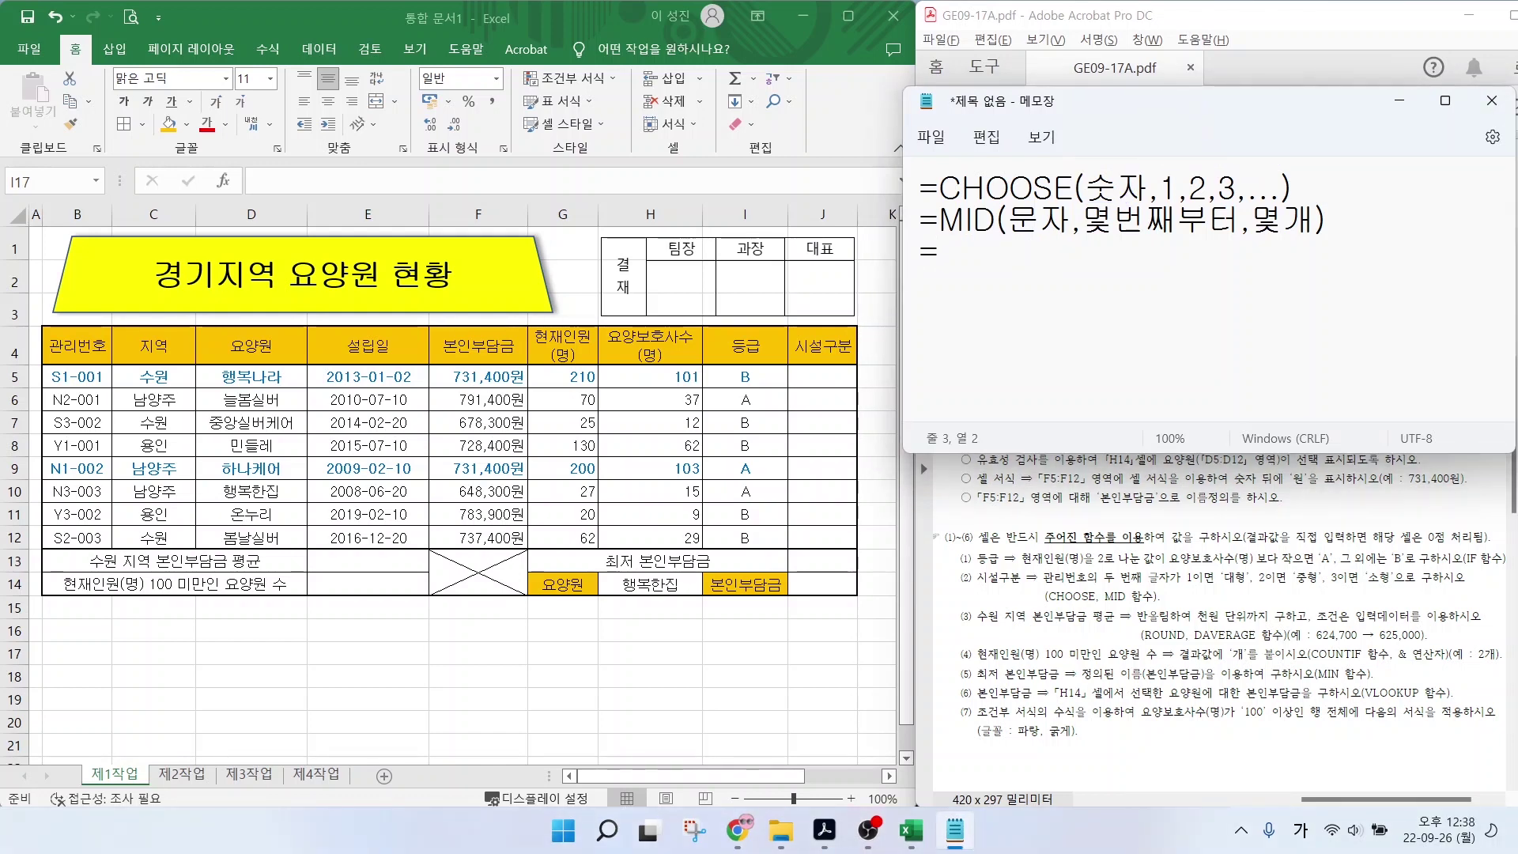
Begin the worked example below the MID syntax with =CHOOSE(MID(B4,2,1), checking the position of the digit in the 관리번호 codes.
key("Hangul")
type("CHOOSE(")
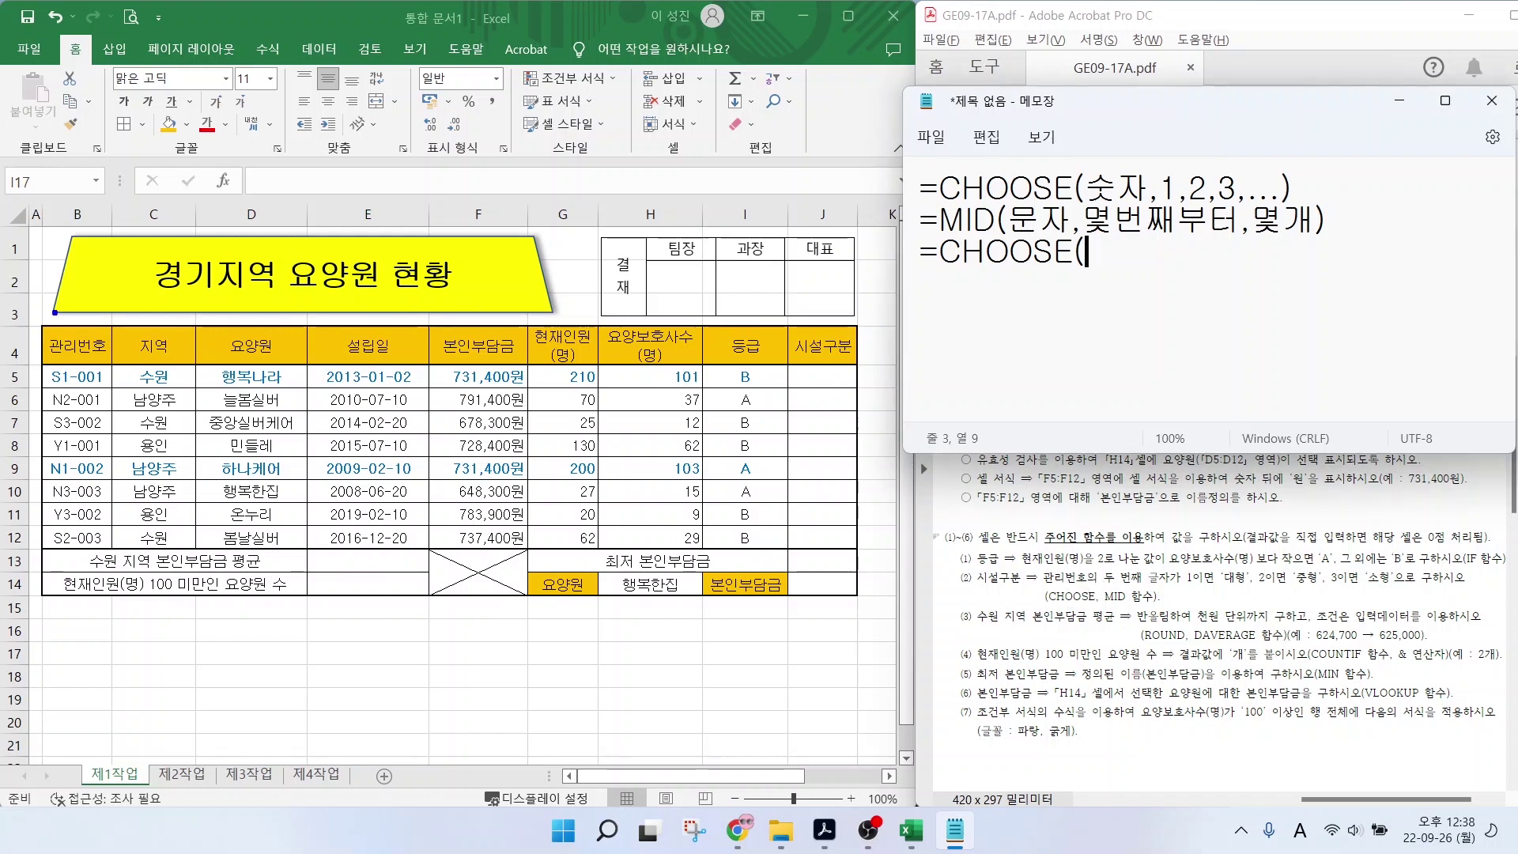
mouse_move(40, 364)
left_mouse_down()
mouse_move(113, 389)
mouse_move(201, 348)
mouse_move(568, 336)
mouse_move(784, 378)
mouse_move(778, 390)
left_mouse_up()
key("Escape")
type("B")
key("BackSpace")
type("MID")
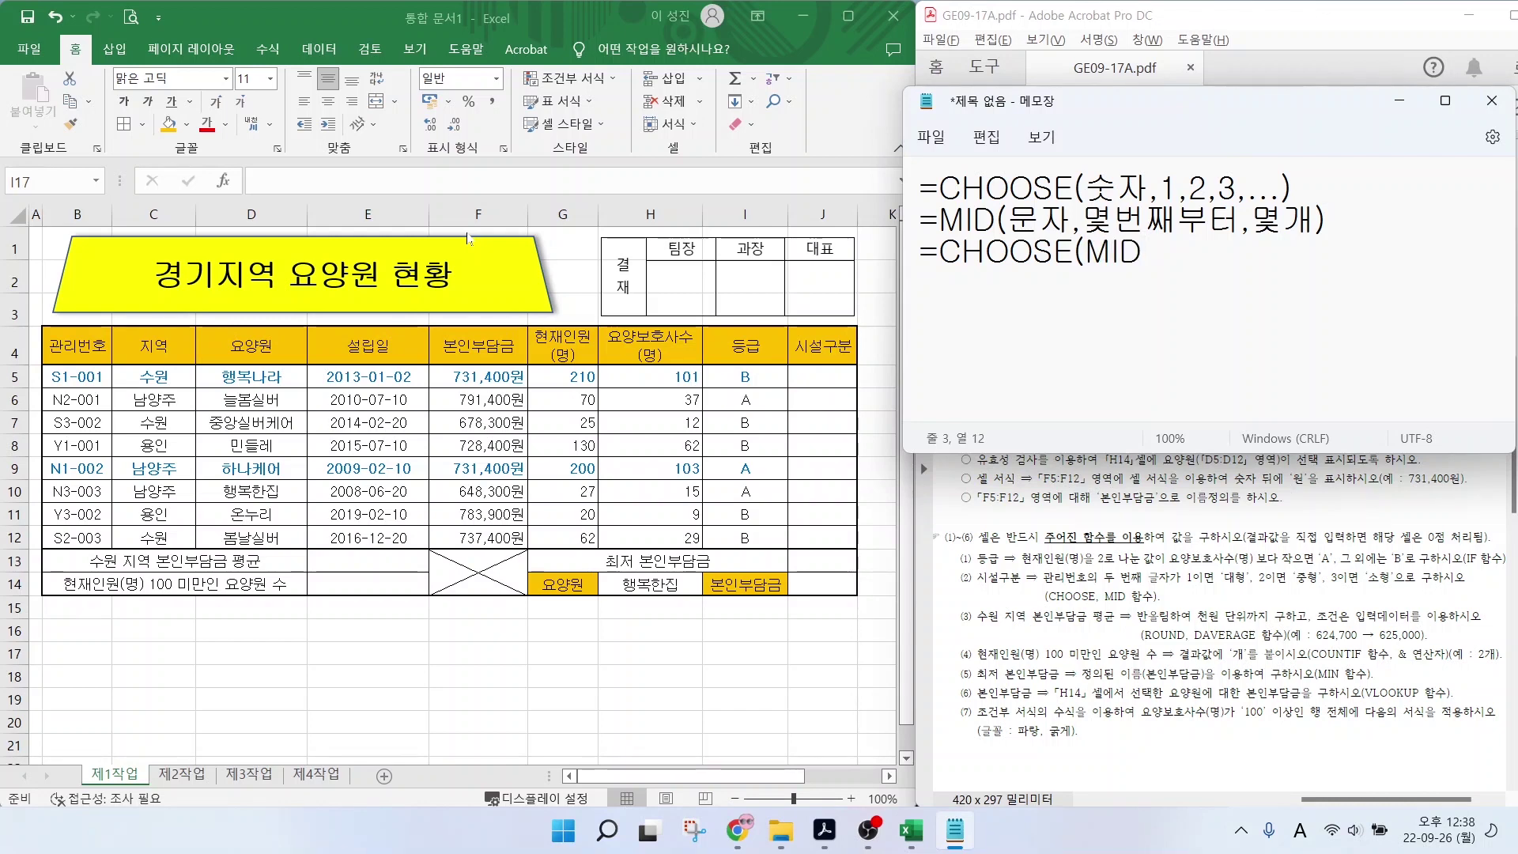
type("(B4,")
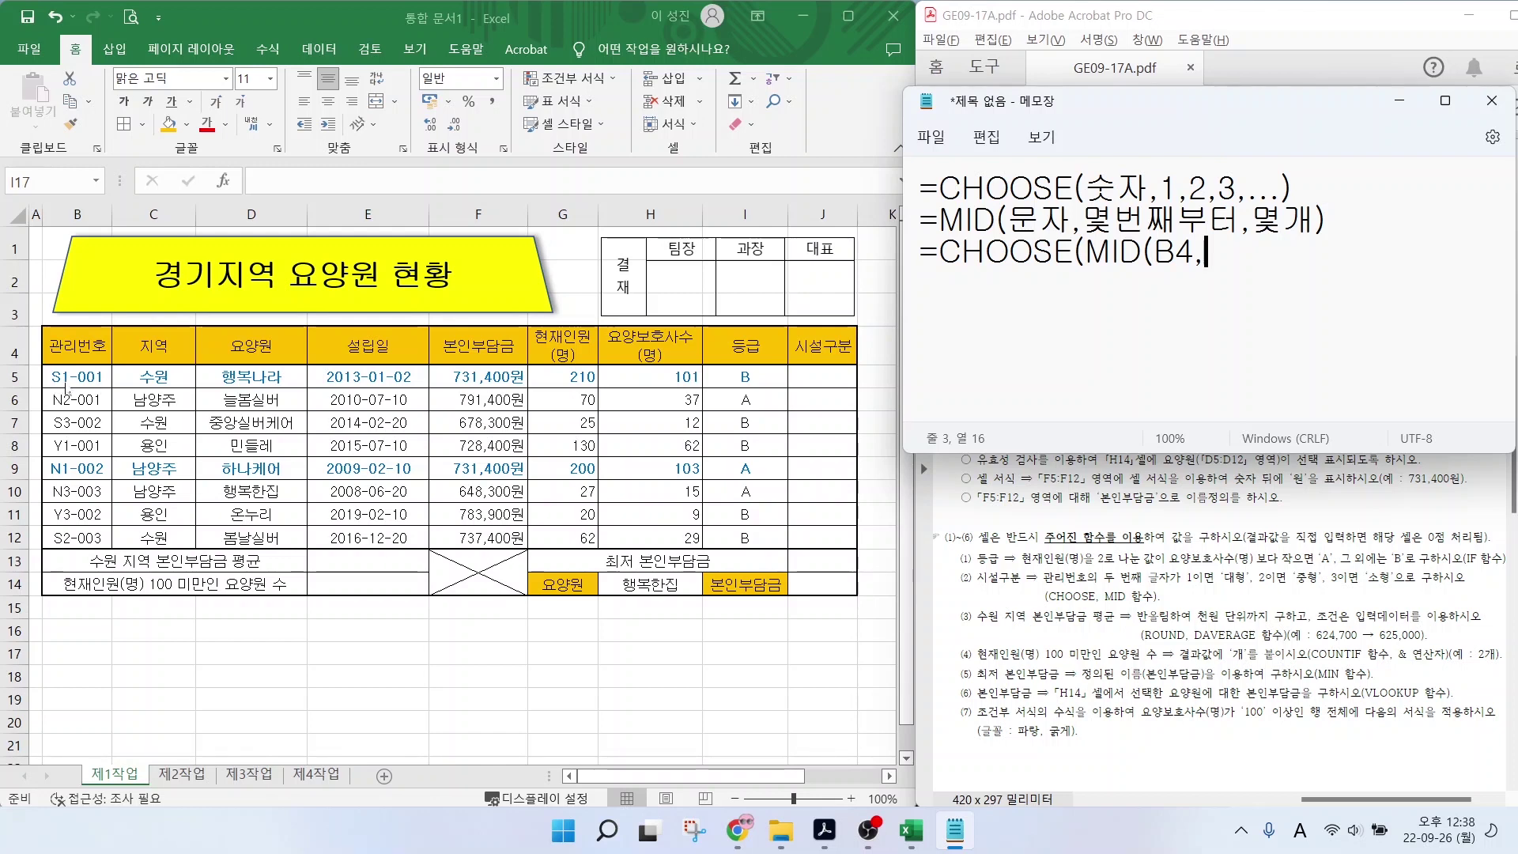
type("2,1)")
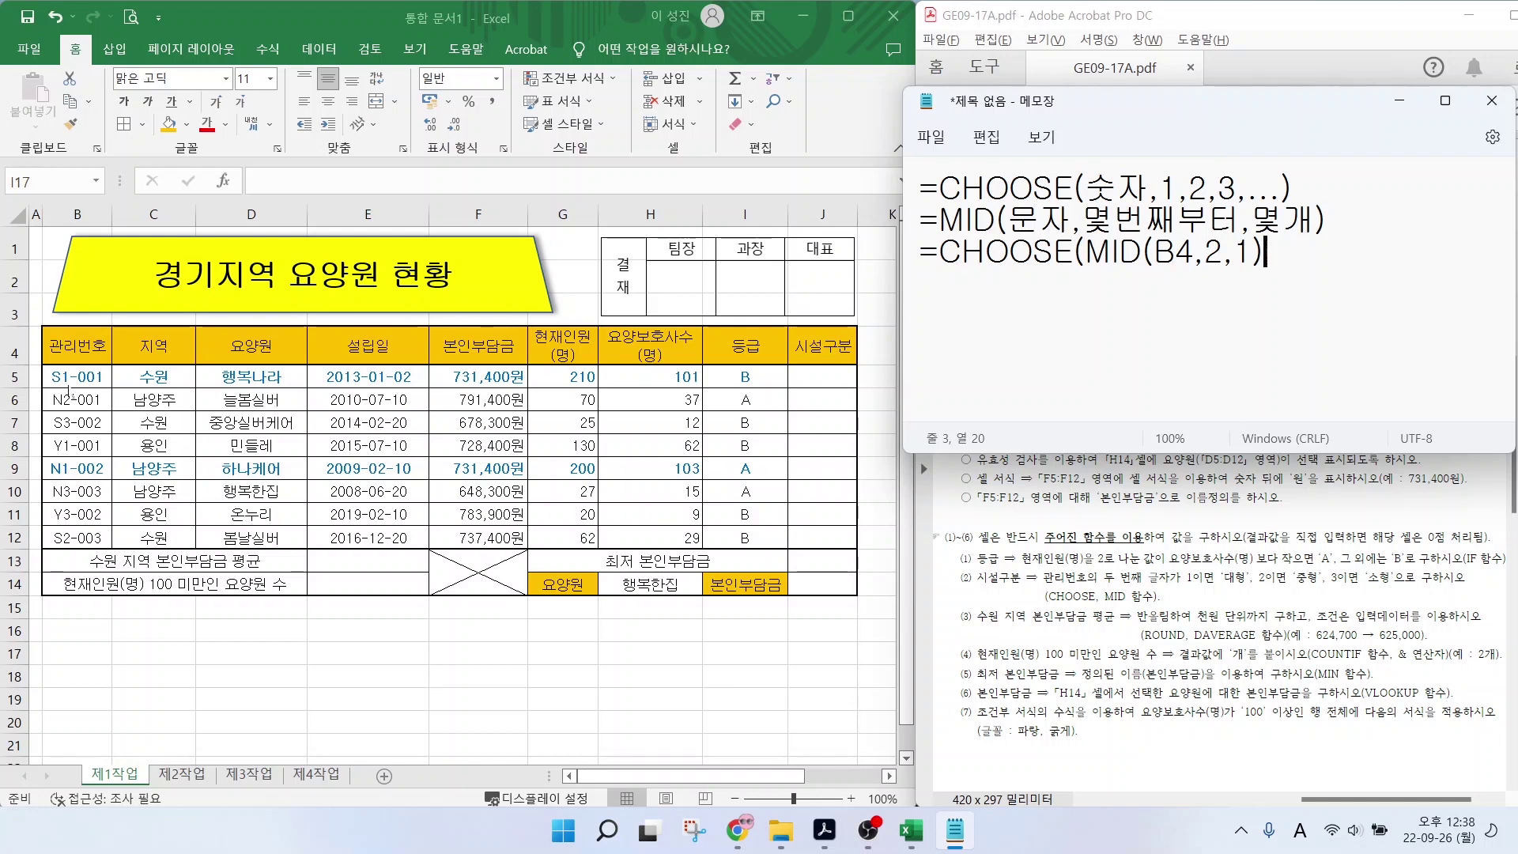
mouse_move(105, 331)
left_mouse_down()
mouse_move(68, 373)
mouse_move(69, 423)
left_mouse_up()
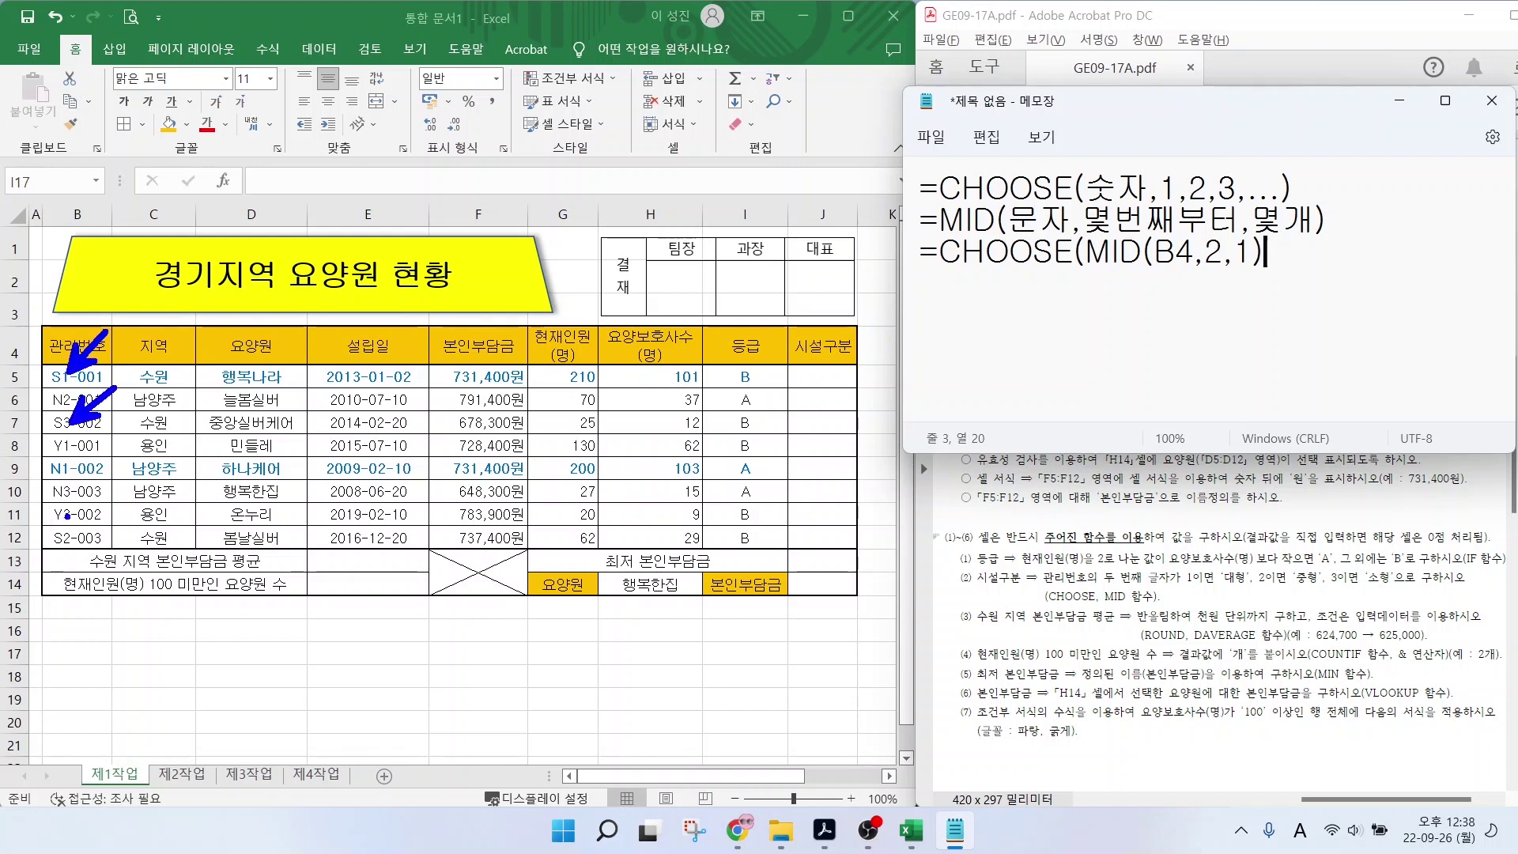
left_click_drag(121, 502, 68, 535)
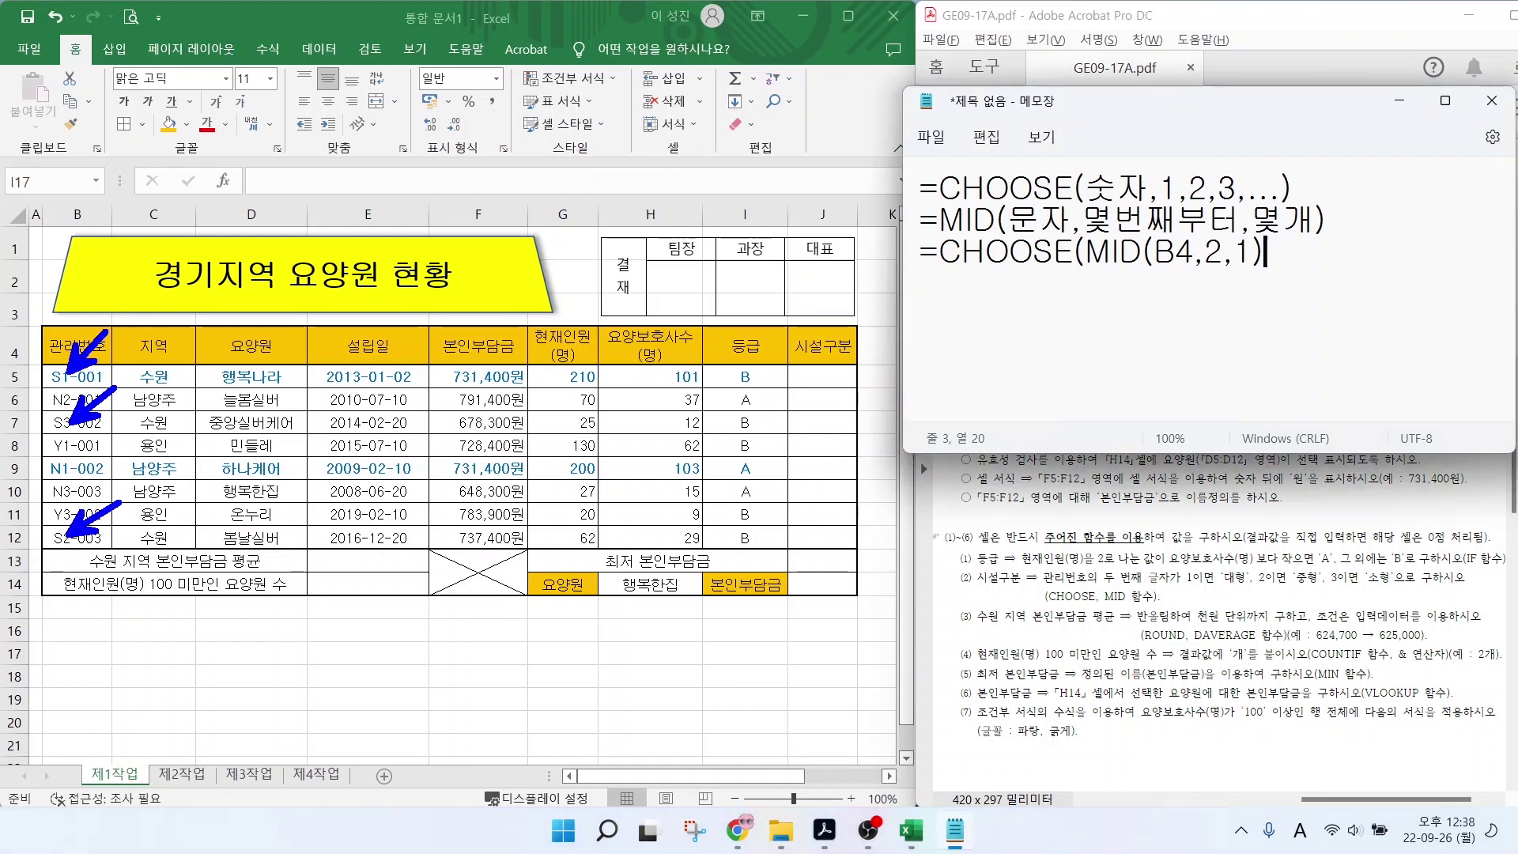
key("Escape")
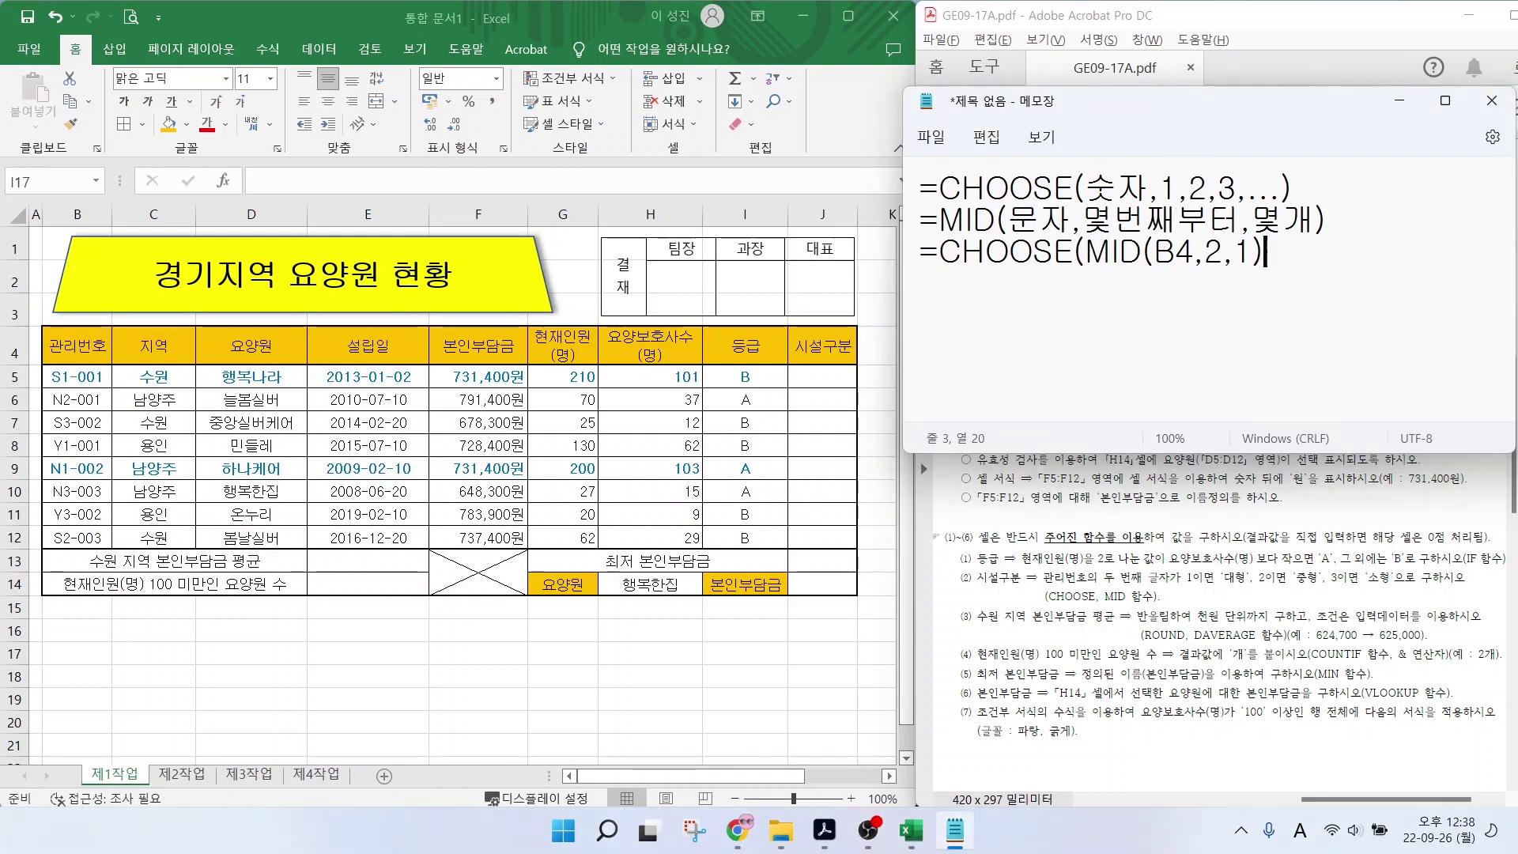
Complete the Notepad example formula so it reads =CHOOSE(MID(B4,2,1),"대형","중형","소형").
type(",\"대형\",")
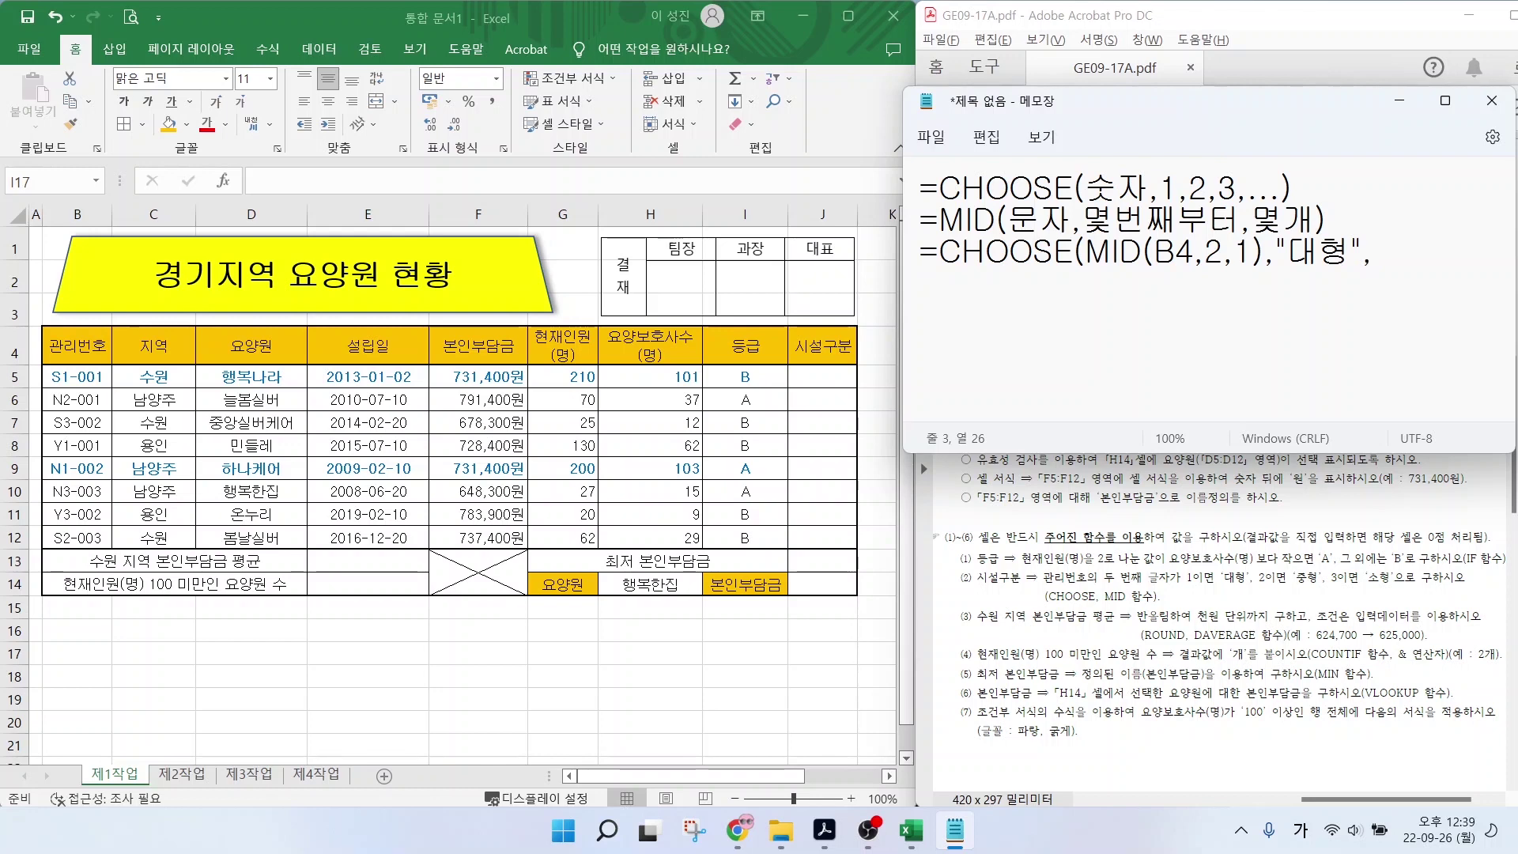
type("\"중ㅎ")
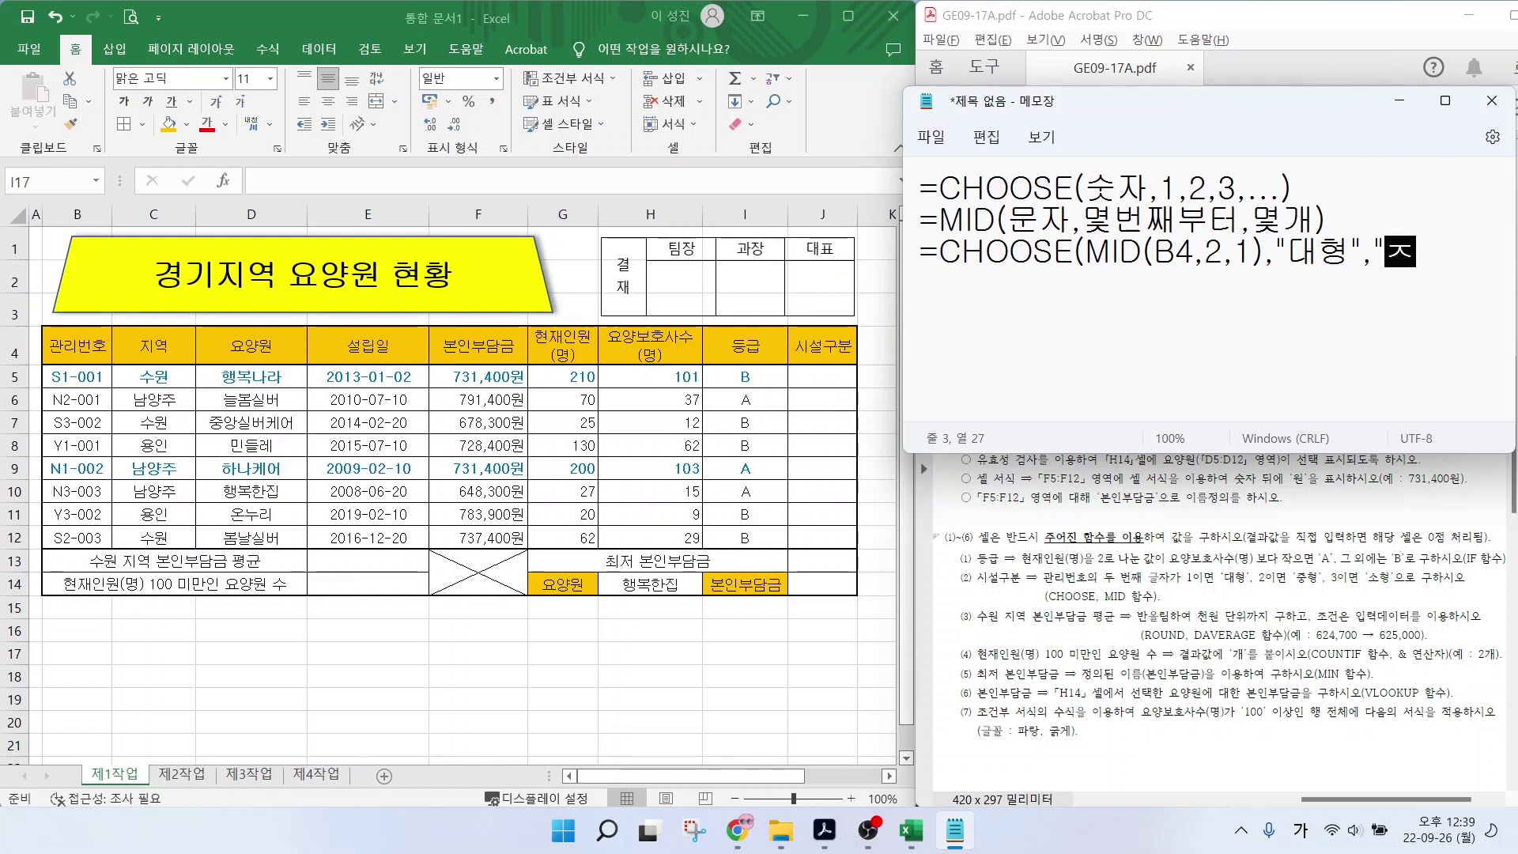
type("ㅕㅇ\",\"")
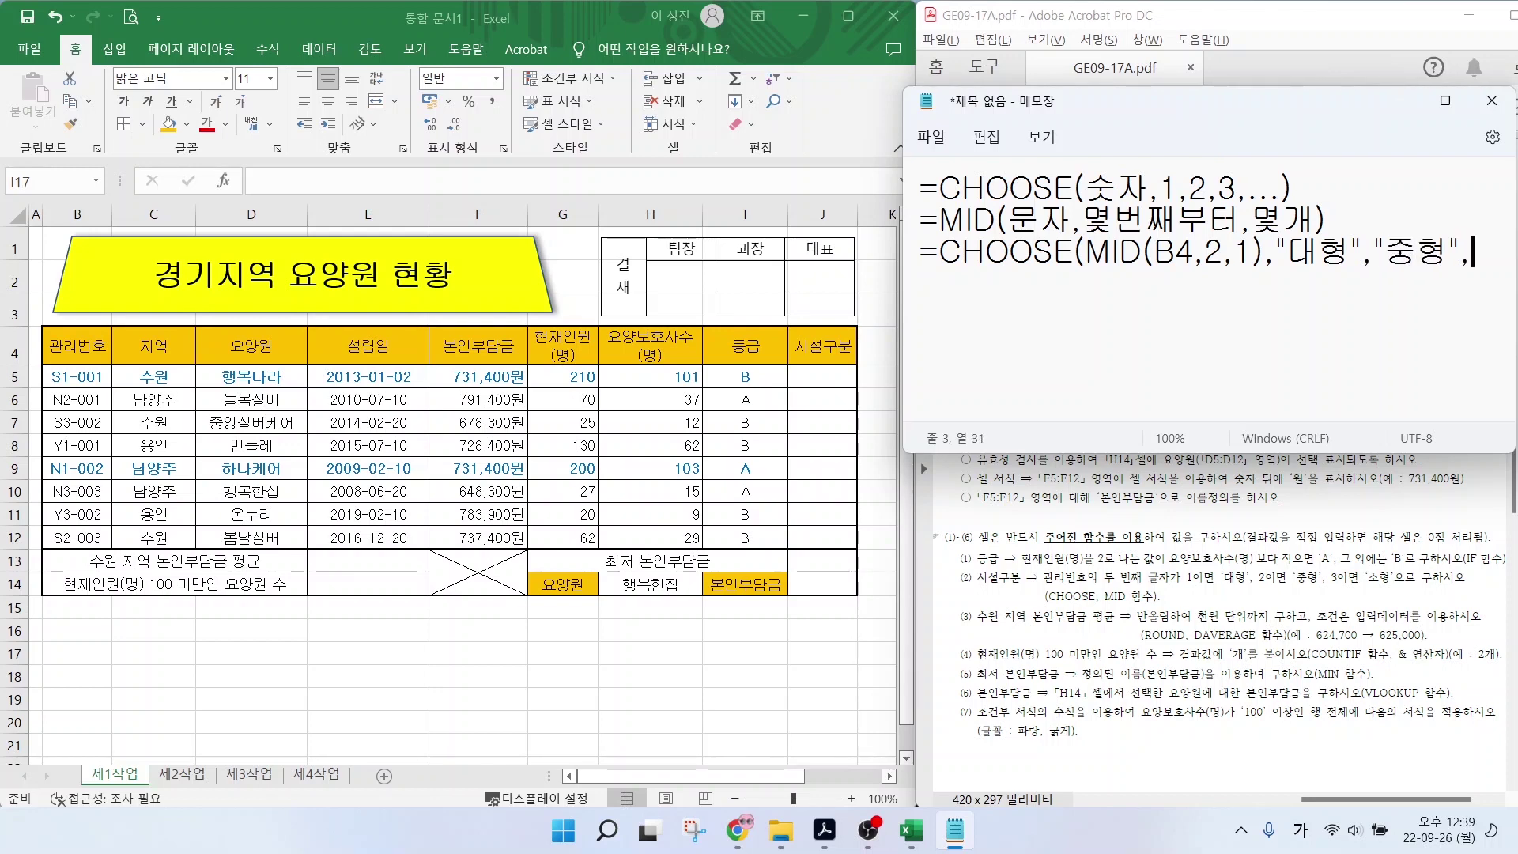
type("소형")
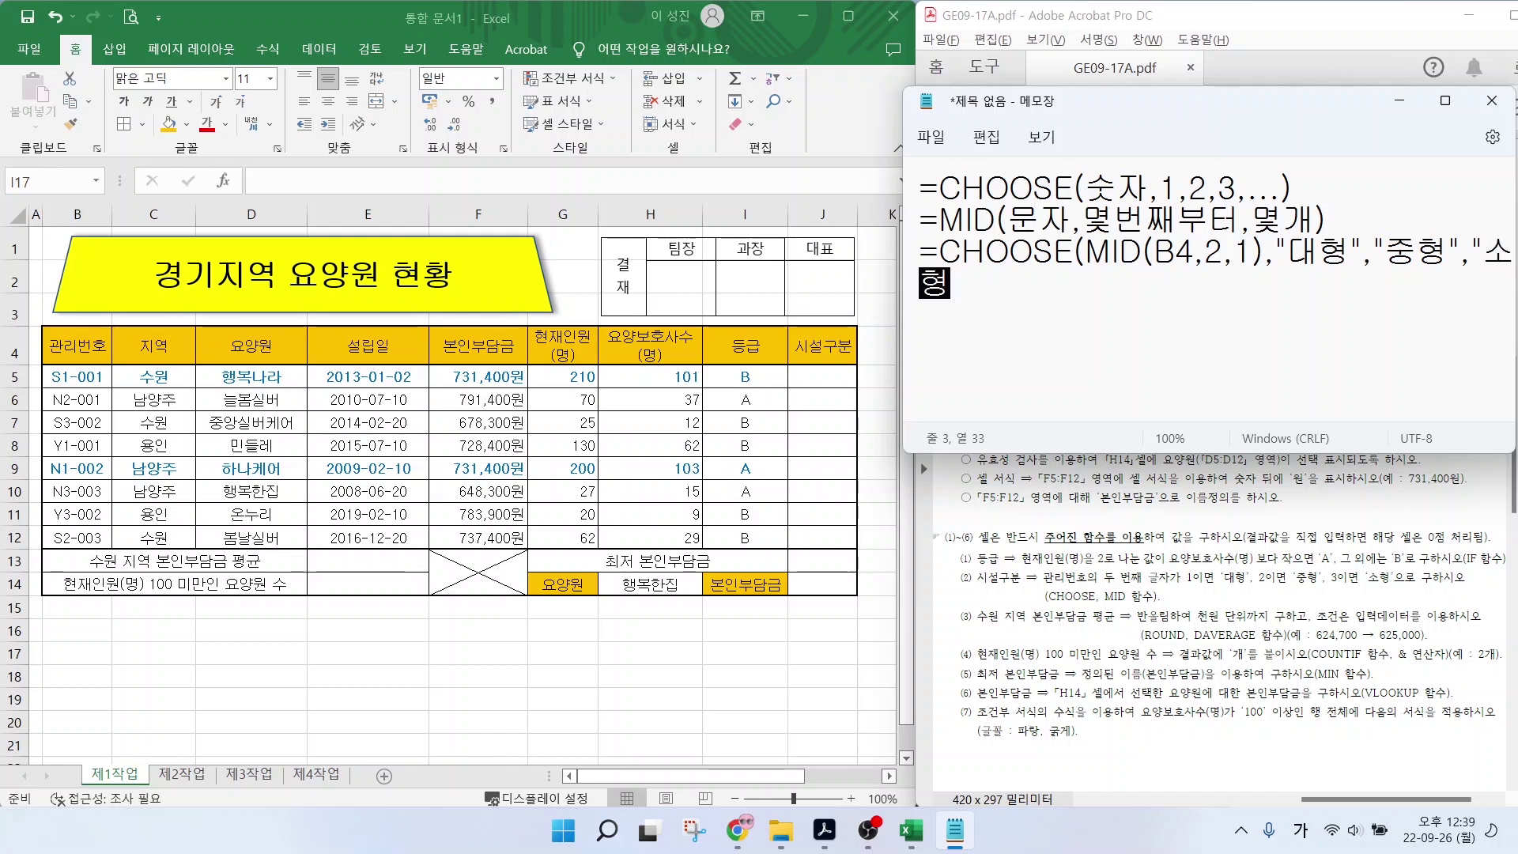
type("\"")
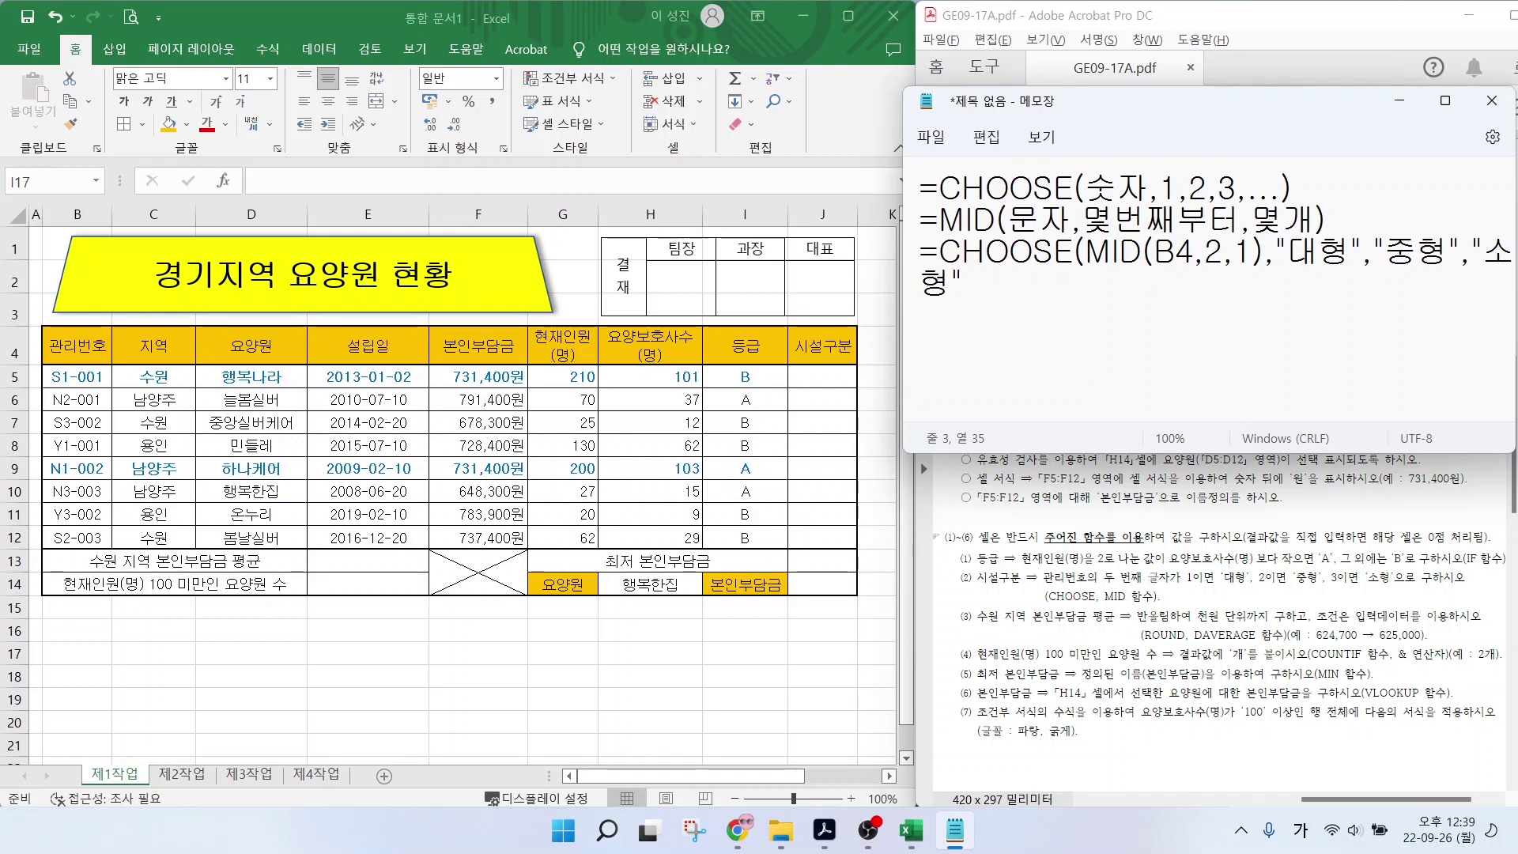
type(")")
Switch to Excel and begin the 시설구분 formula in cell J5 with =CHOOSE(MID(B5, referencing the first 관리번호 cell.
left_click(811, 378)
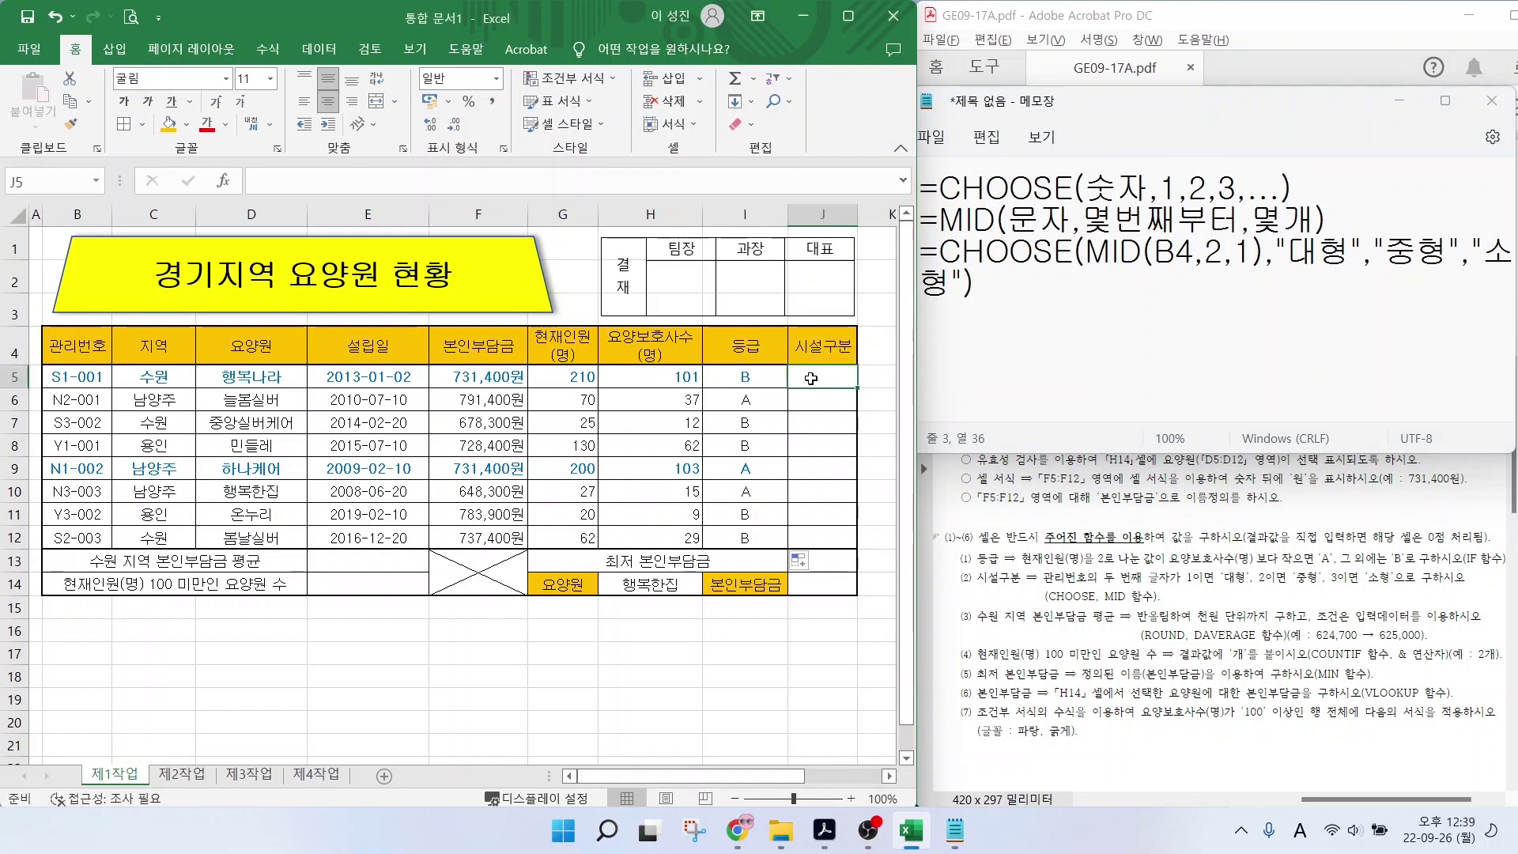
type("=")
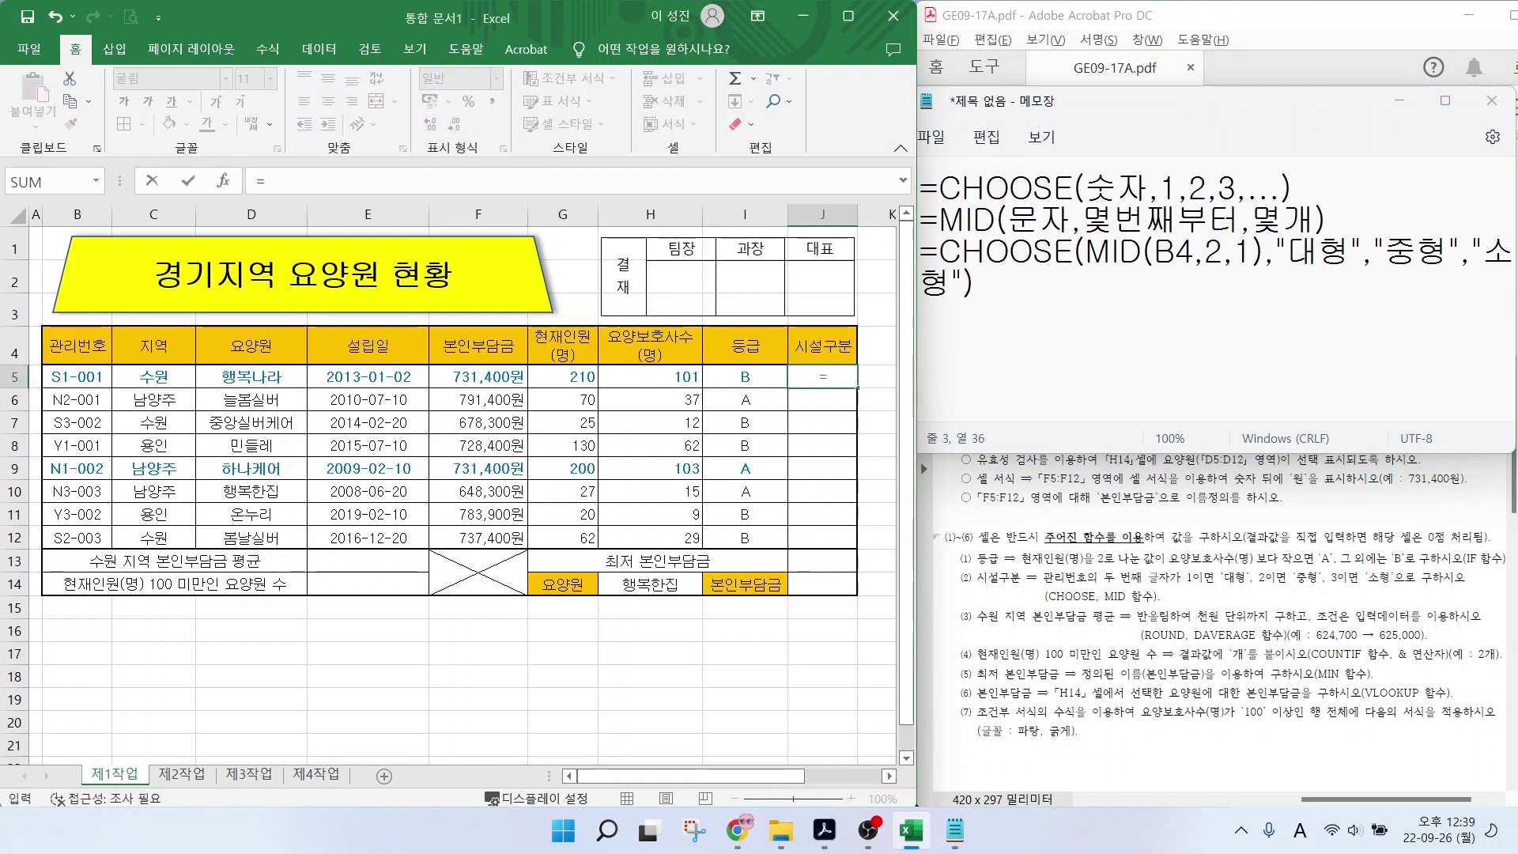
type("CH")
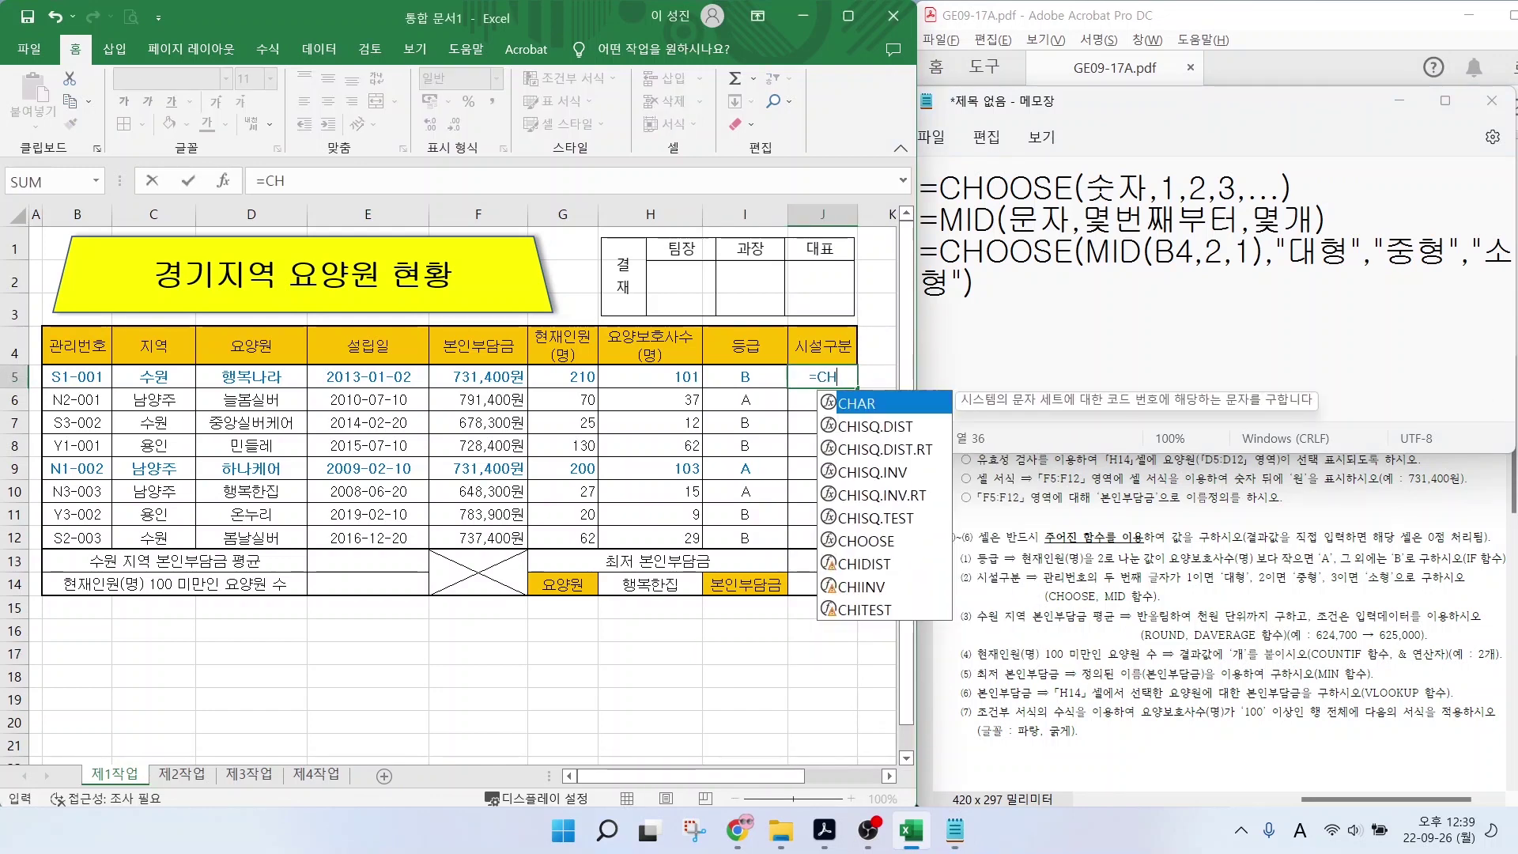
left_click(864, 544)
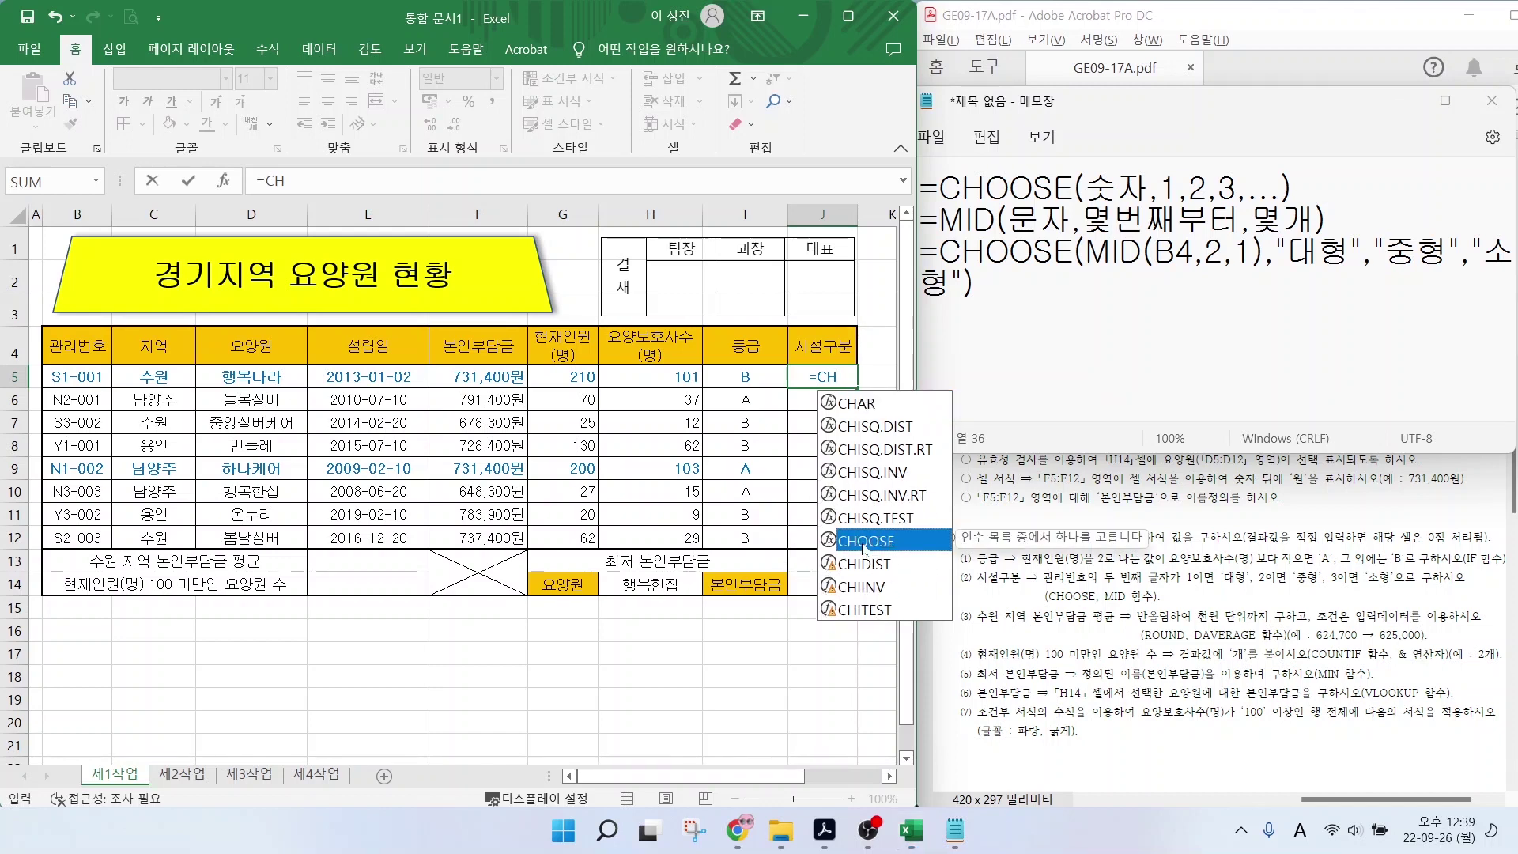
double_click(864, 544)
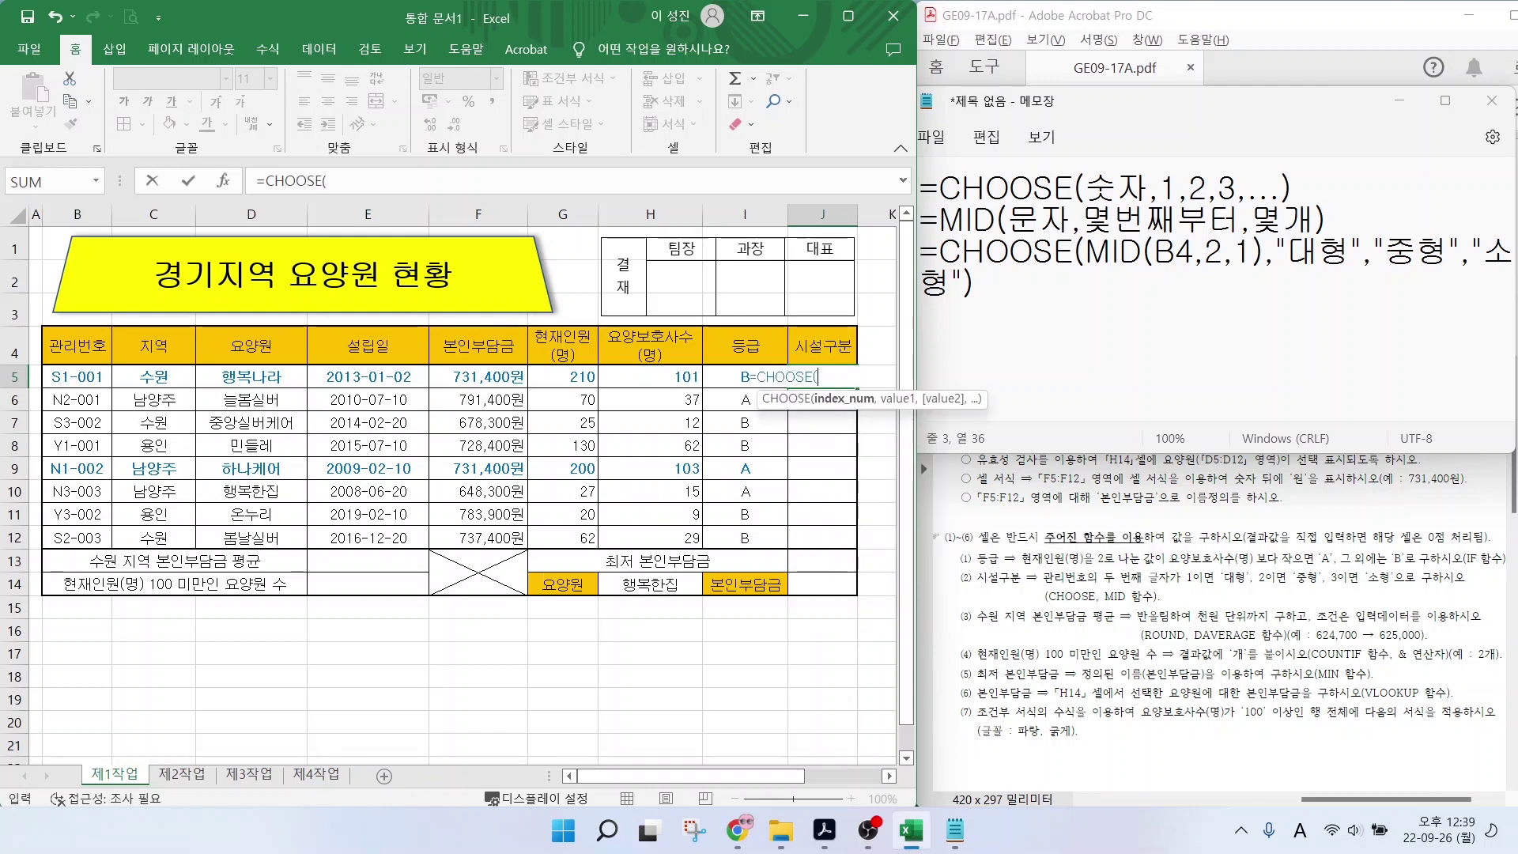
type("MID(")
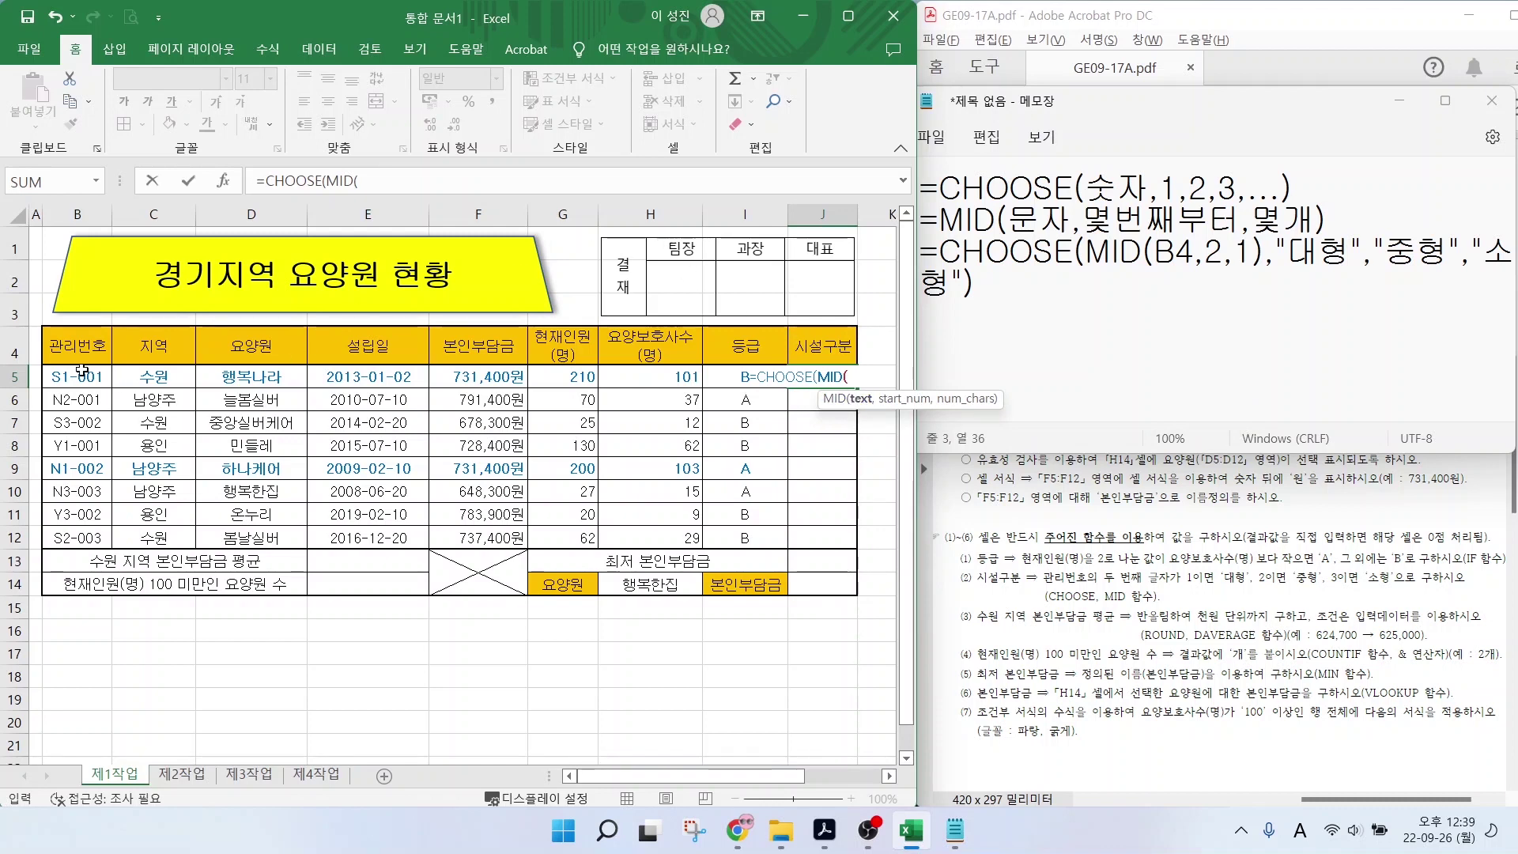
left_click(78, 377)
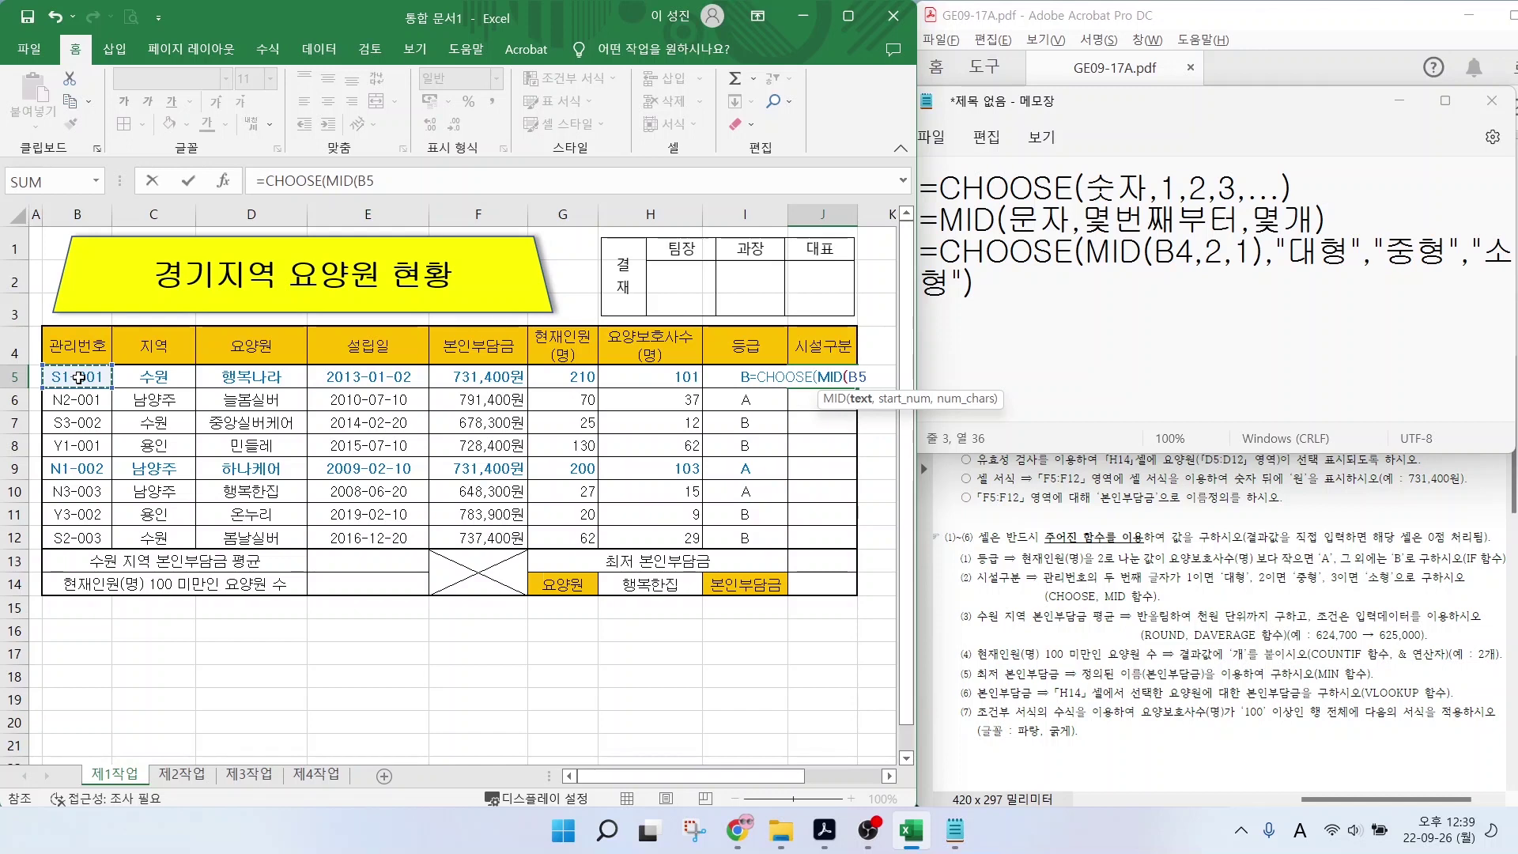
Change the cell reference in the Notepad example formula to B5 and return to Excel.
left_click_drag(1176, 253, 1192, 253)
type("5")
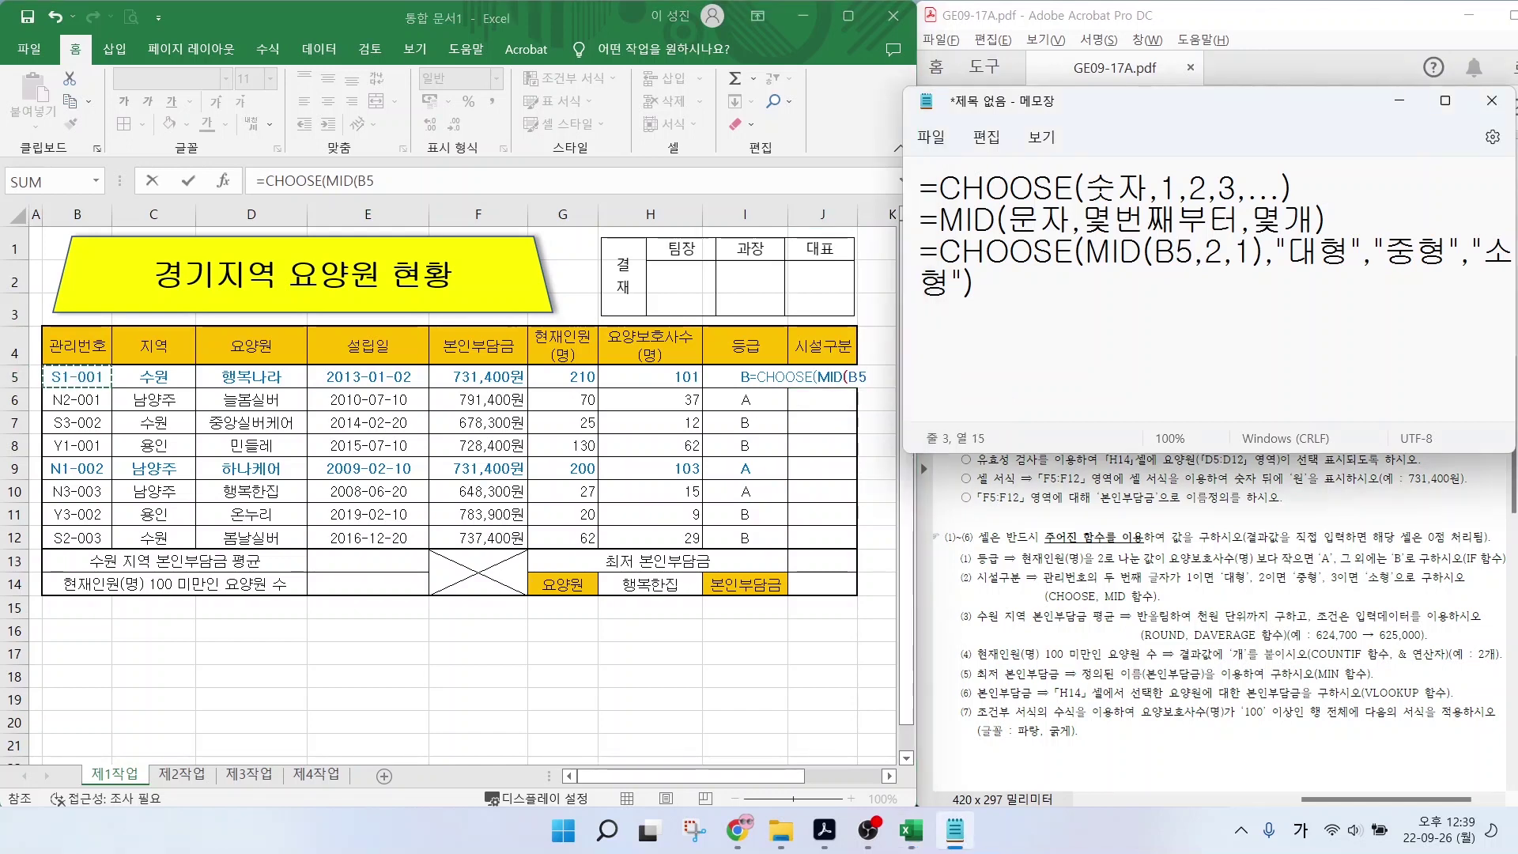
key("alt+Tab")
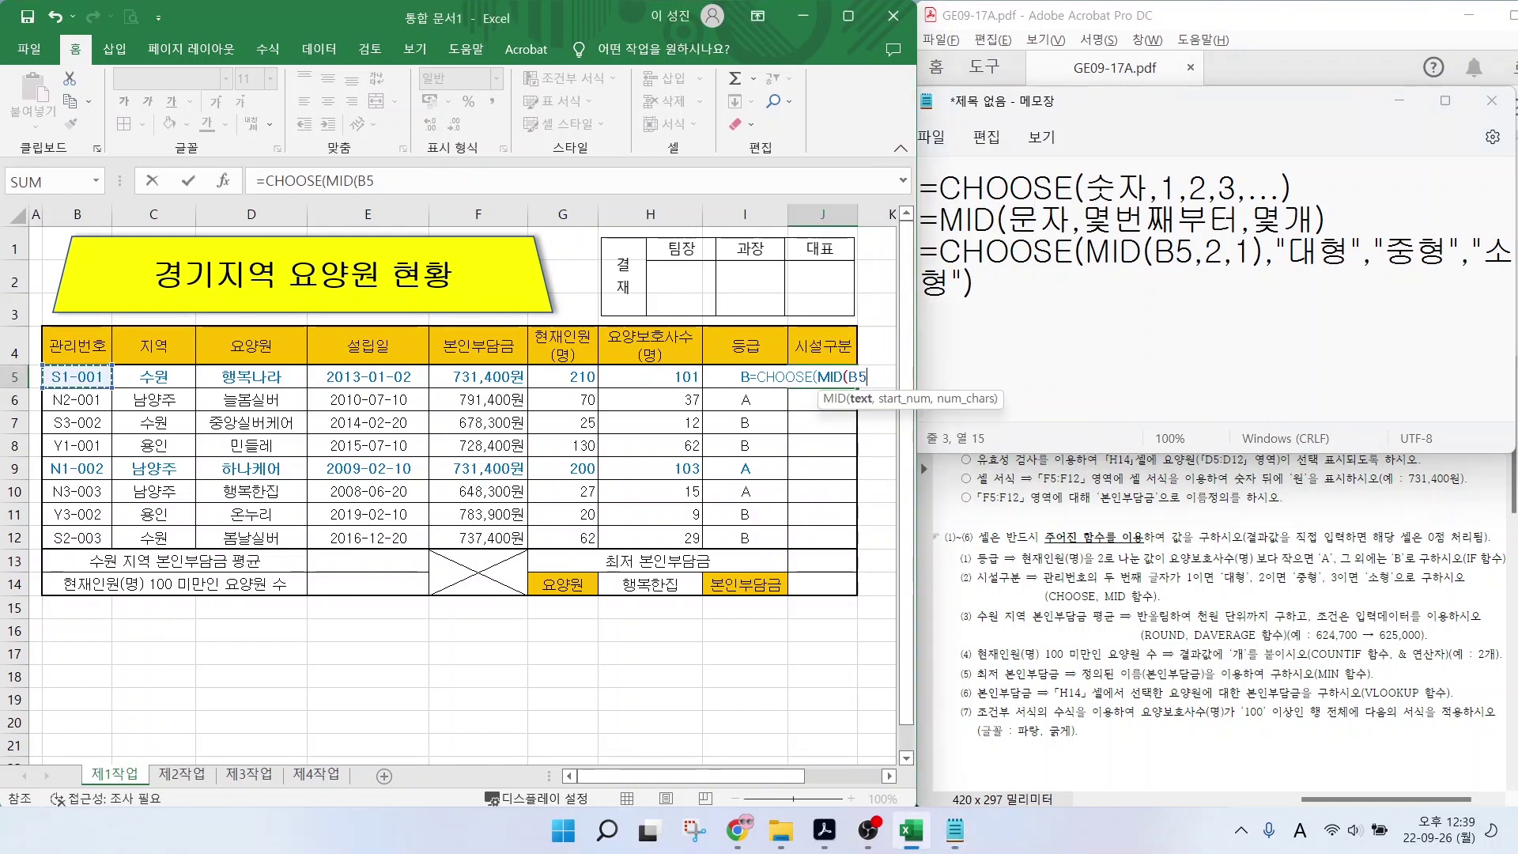
Complete the 시설구분 formula in cell J5 so it reads =CHOOSE(MID(B5,2,1),"대형","중형","소형").
type(",2")
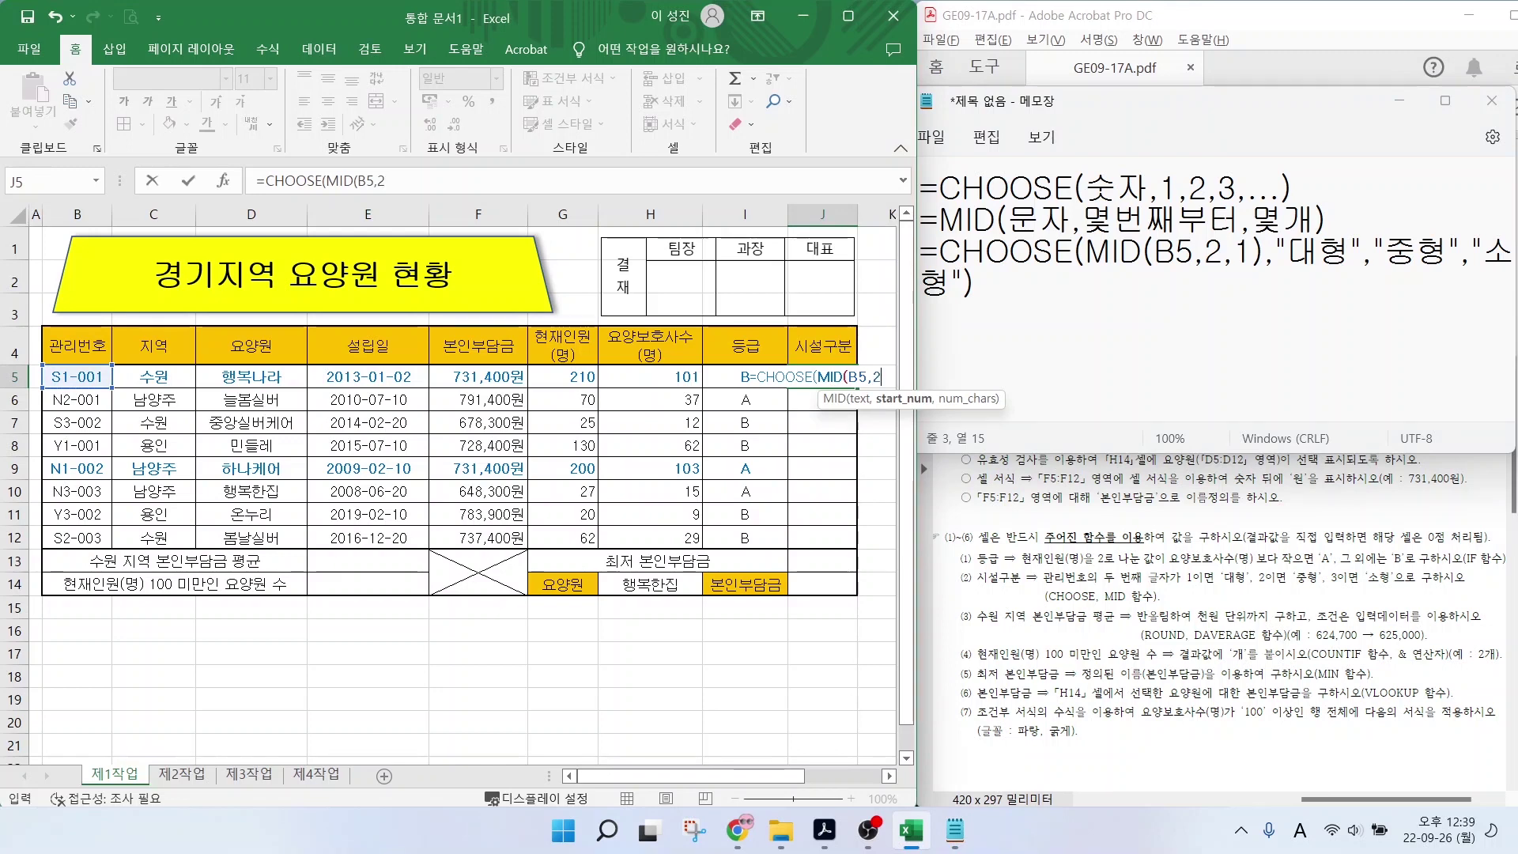
type(",")
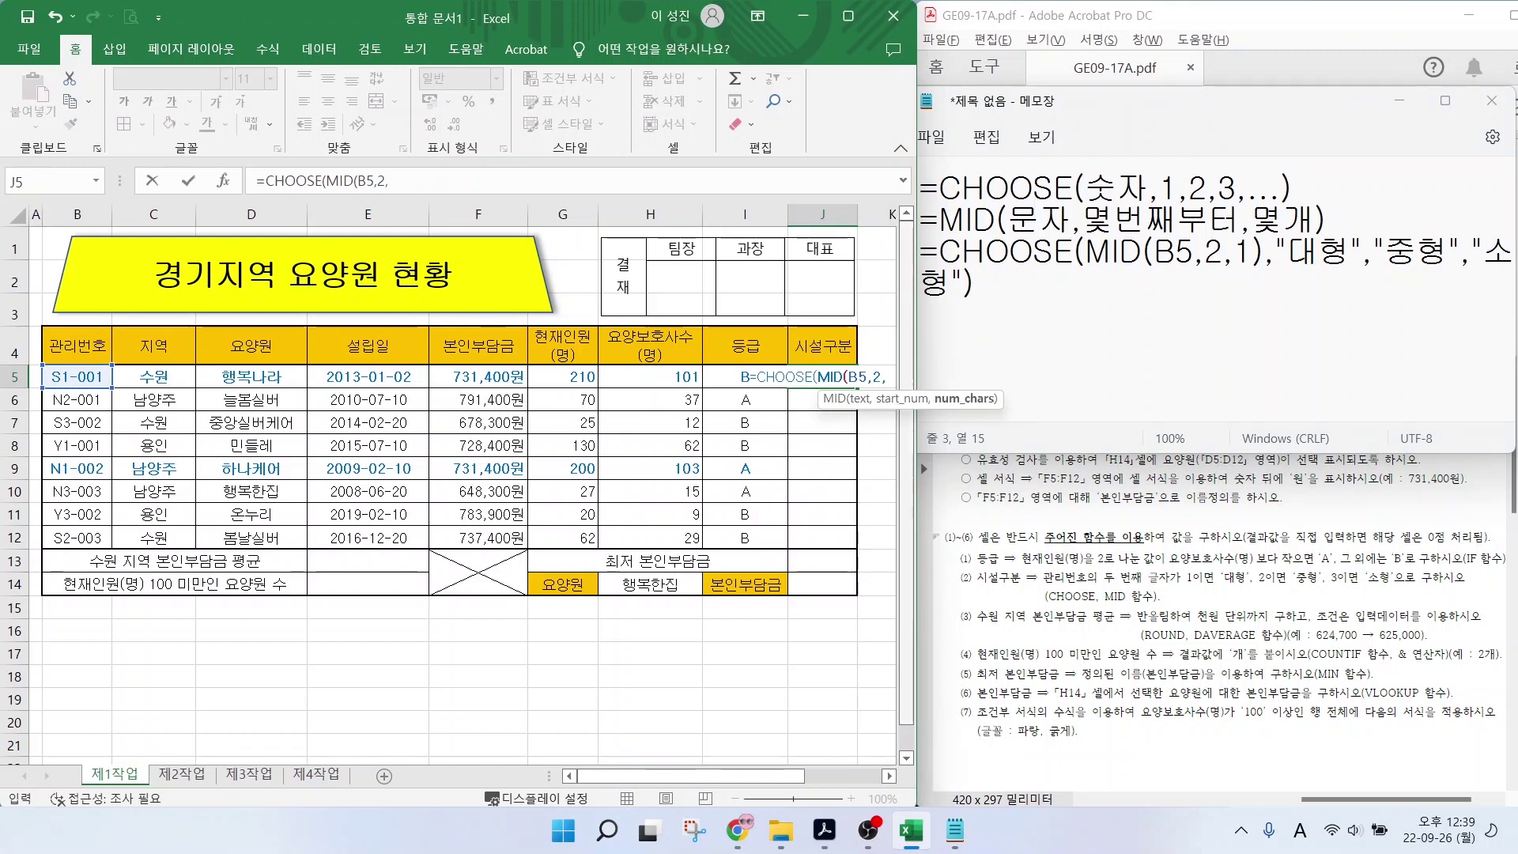
type("1)")
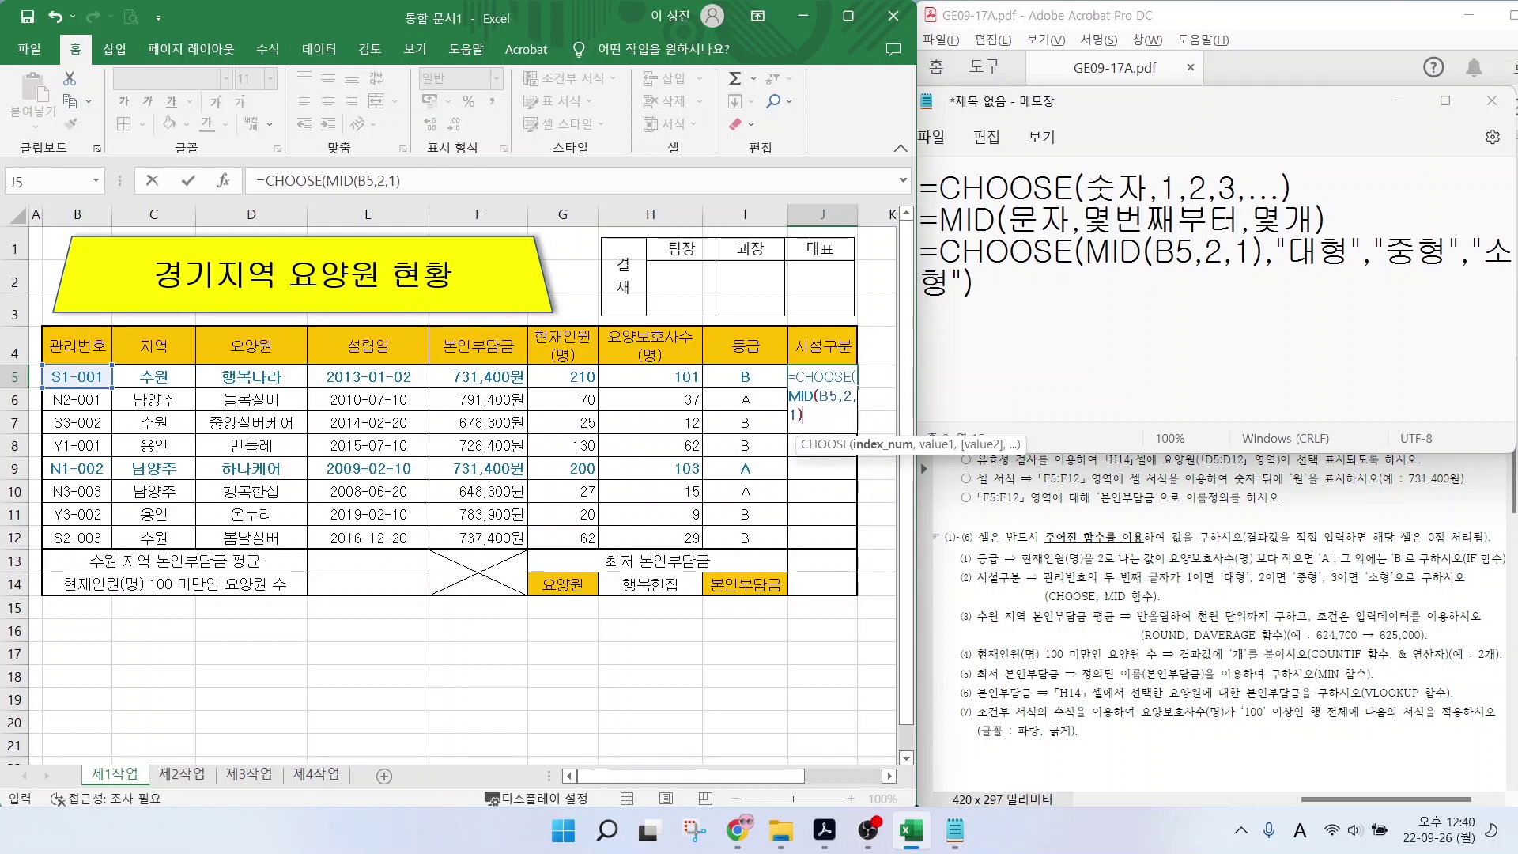
type(",")
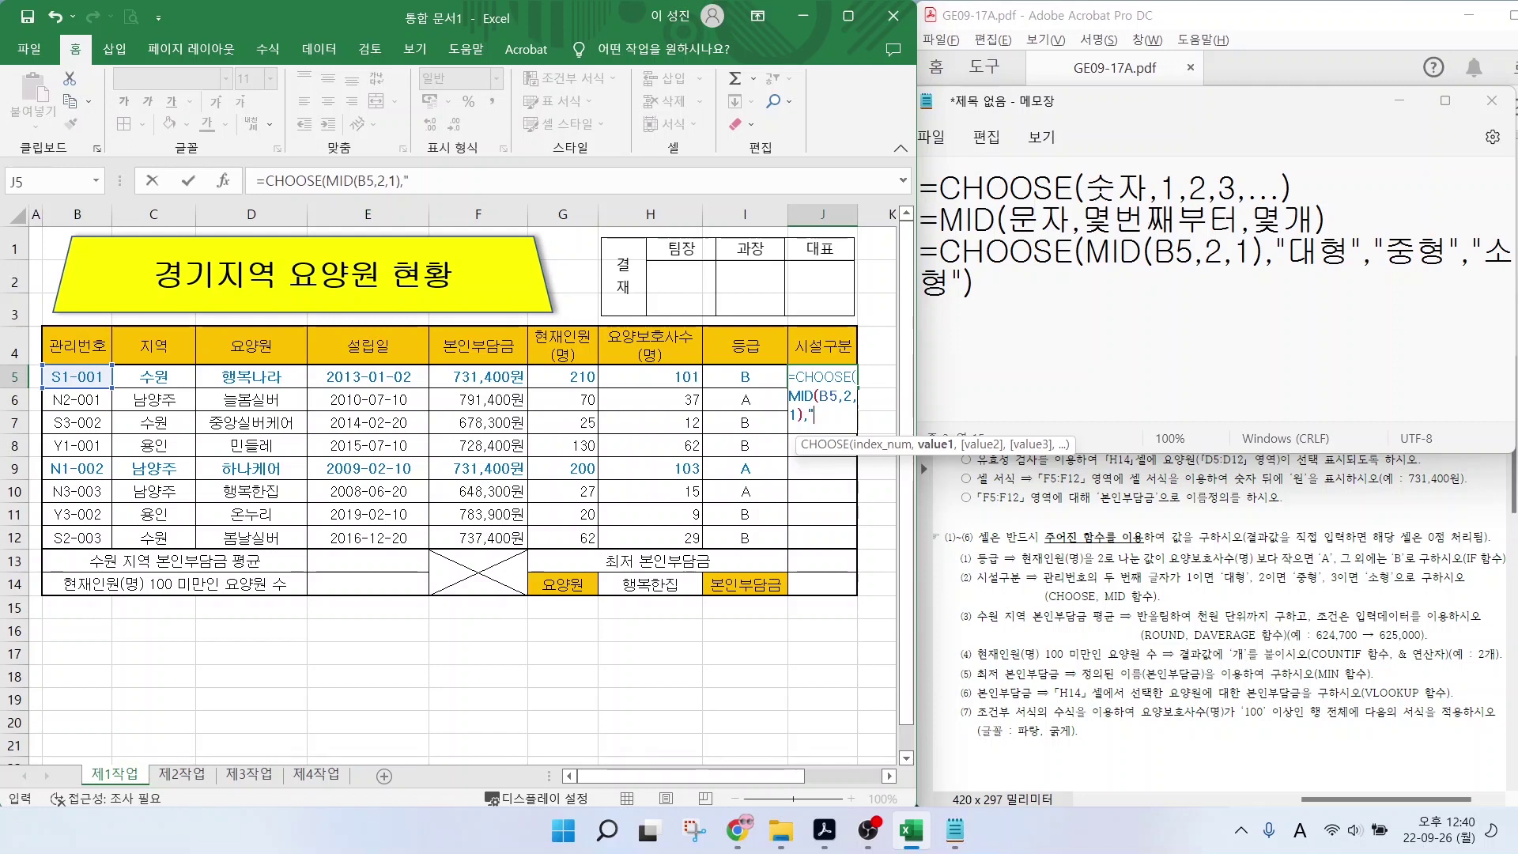
type("\"")
key("Hangul")
type("대형\"")
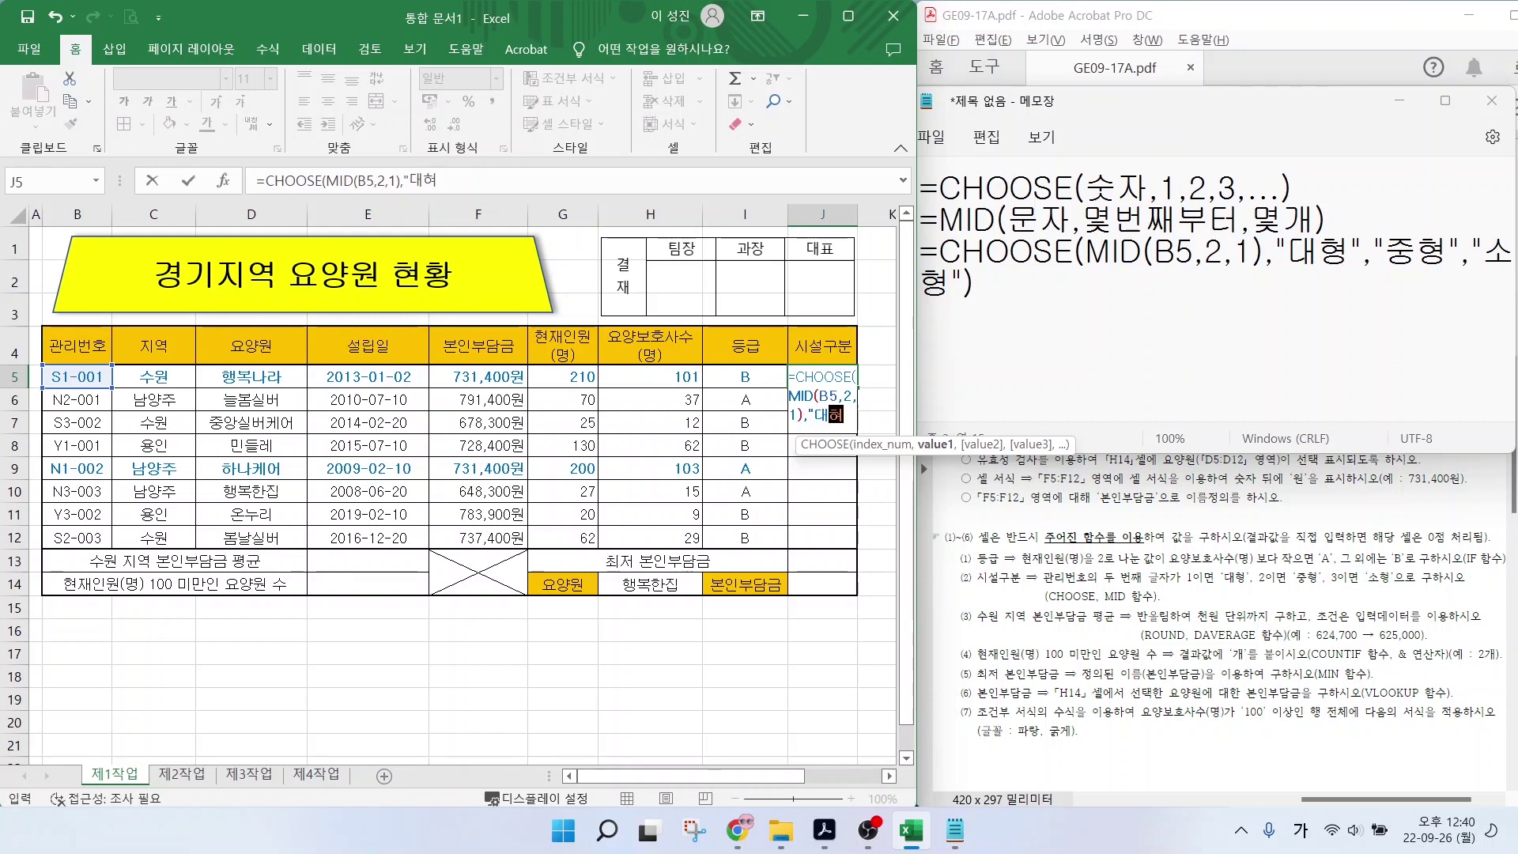
type(",\"")
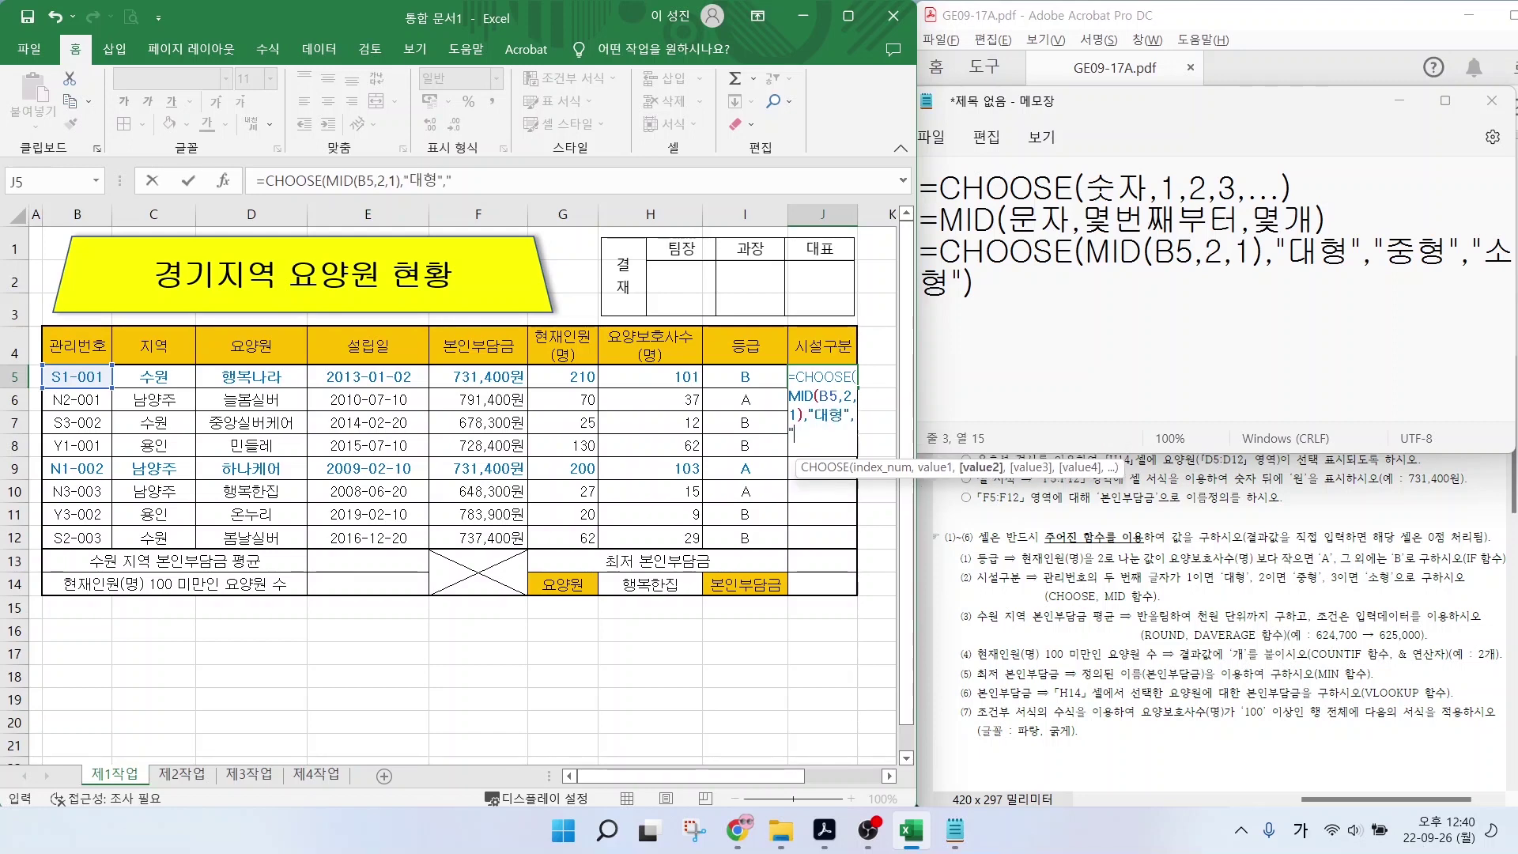
type("중형\"")
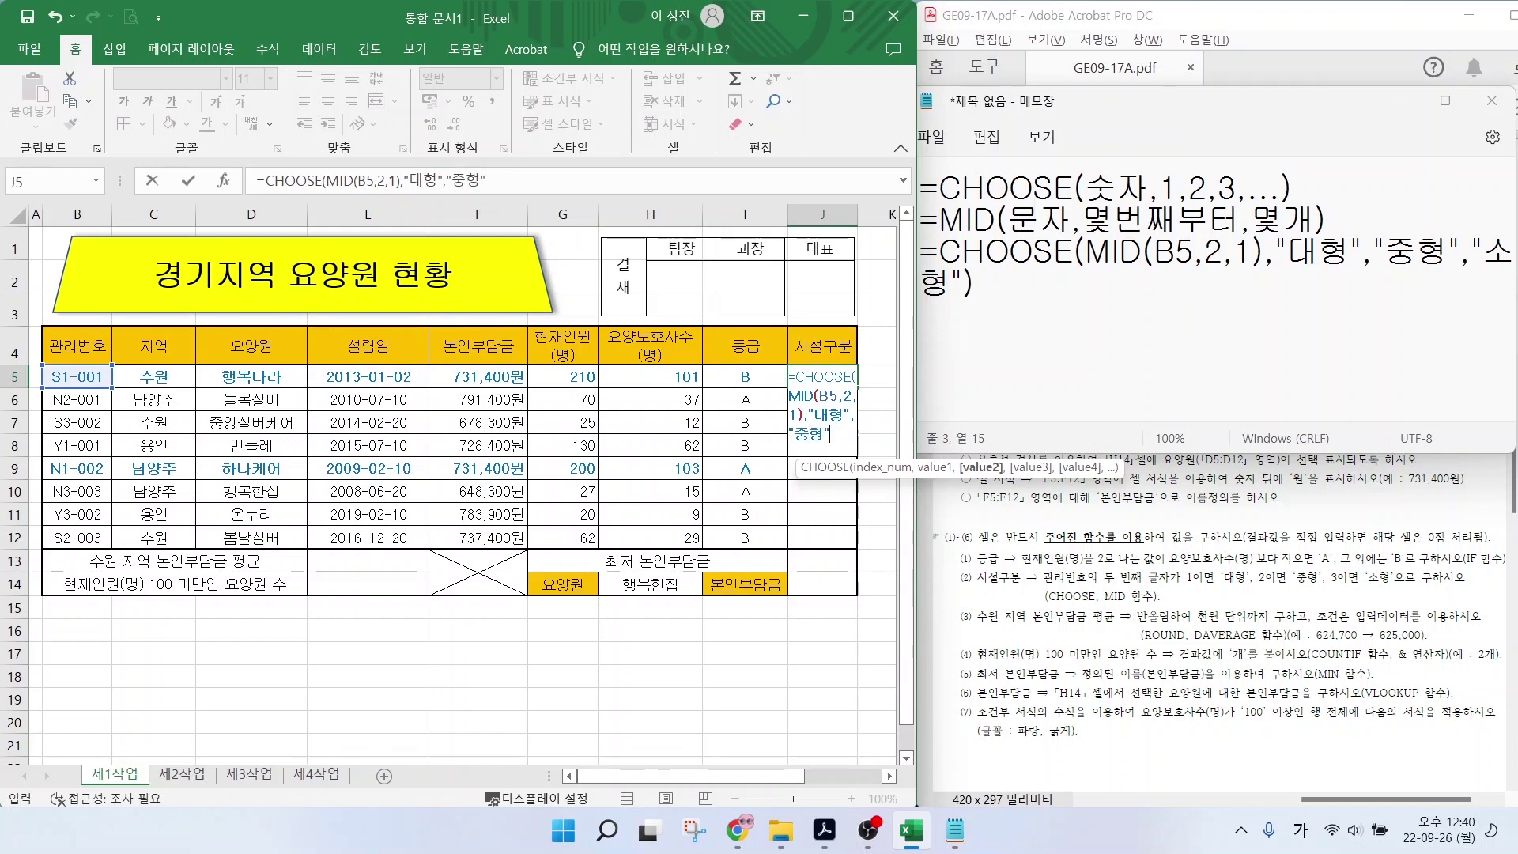
type(",\"")
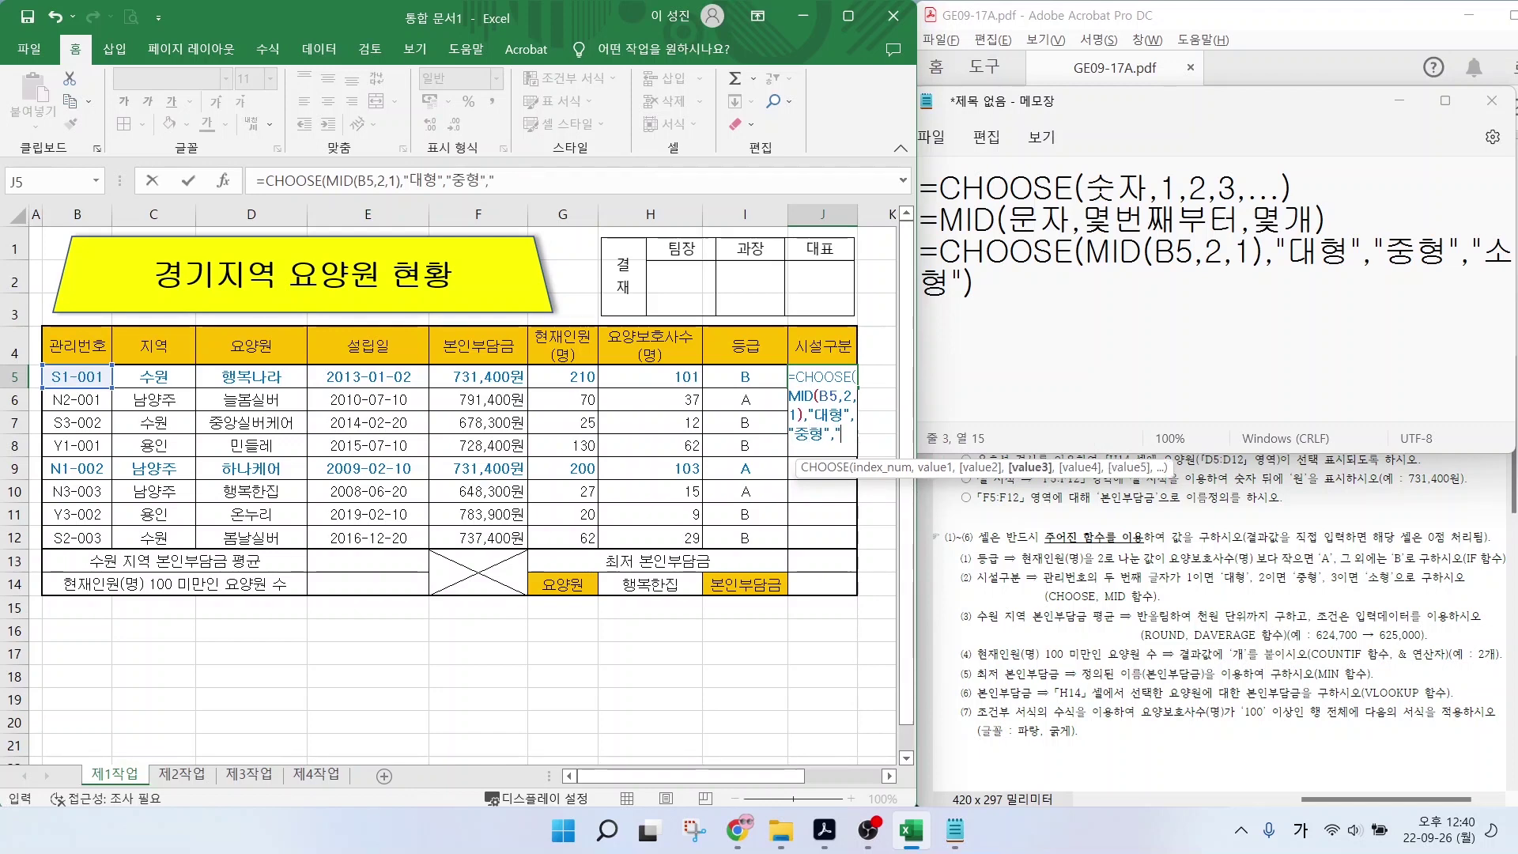
type("소형\"")
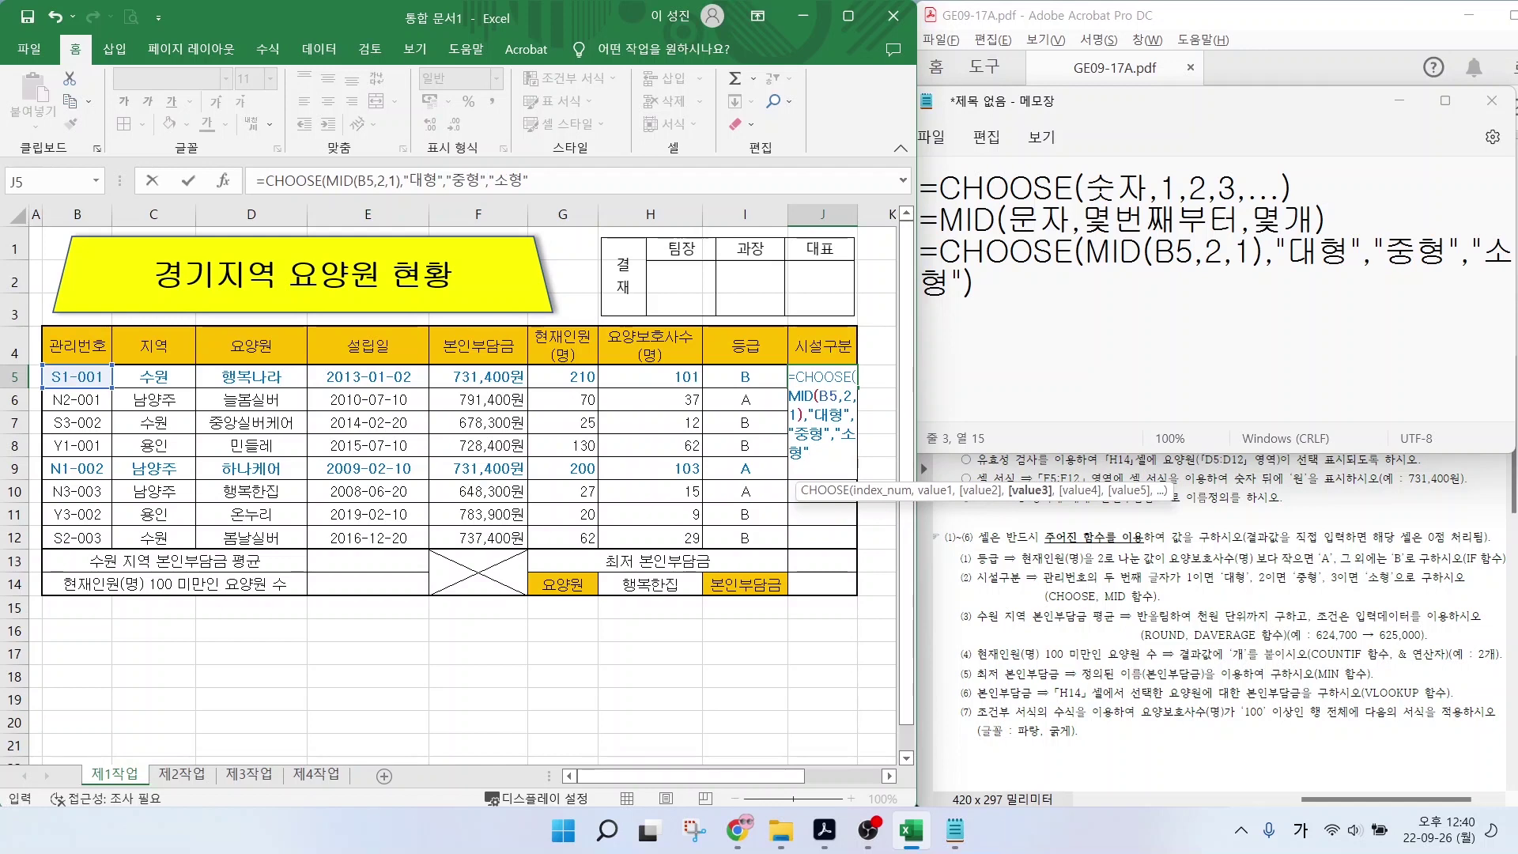
type(")")
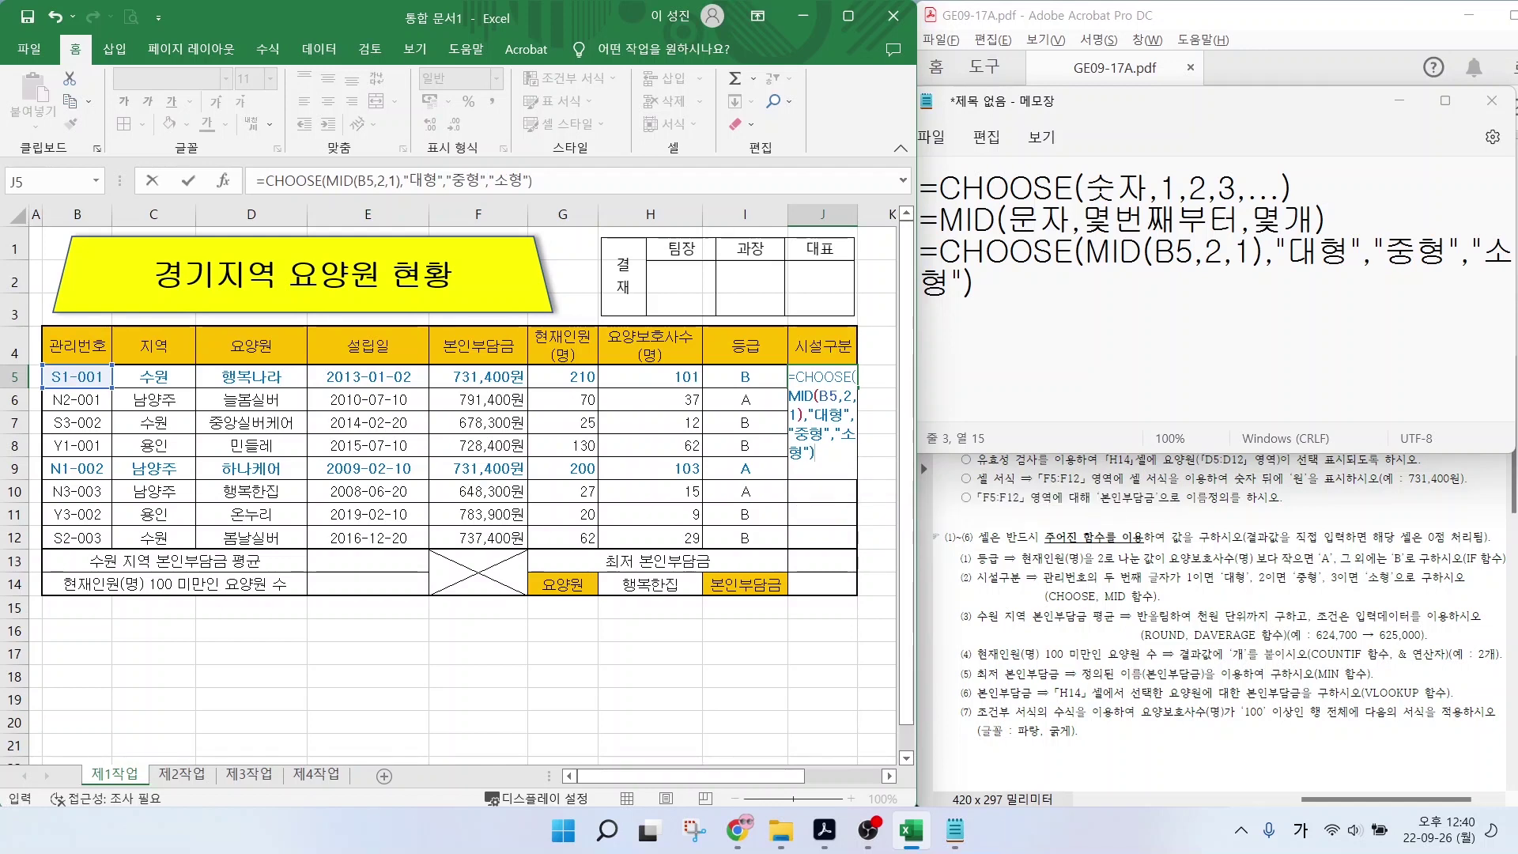
key("Return")
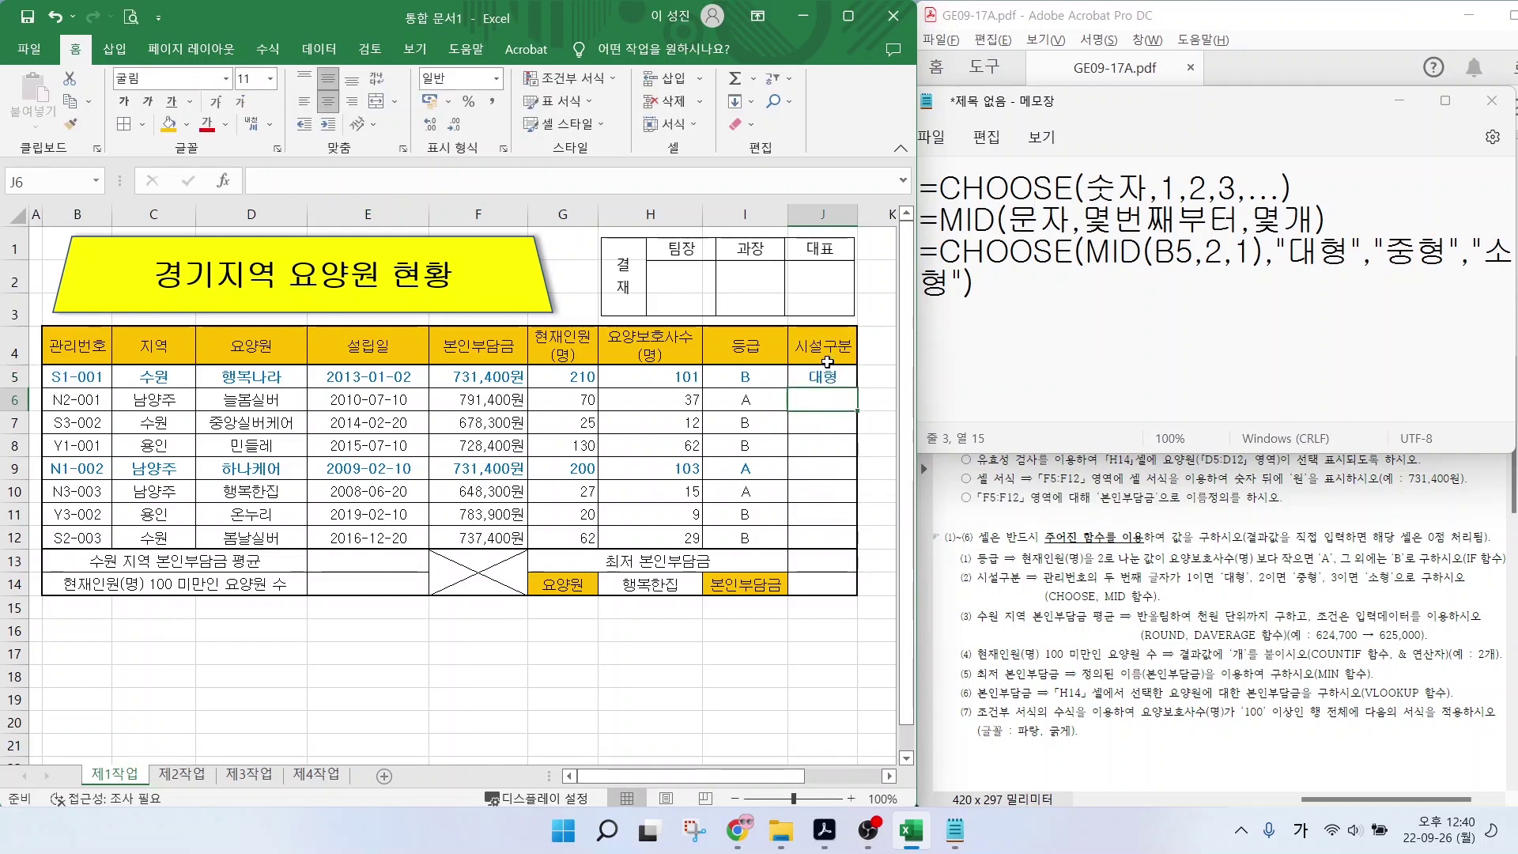
Fill the J5 formula down through J12 without formatting, then deselect the range.
left_click(826, 376)
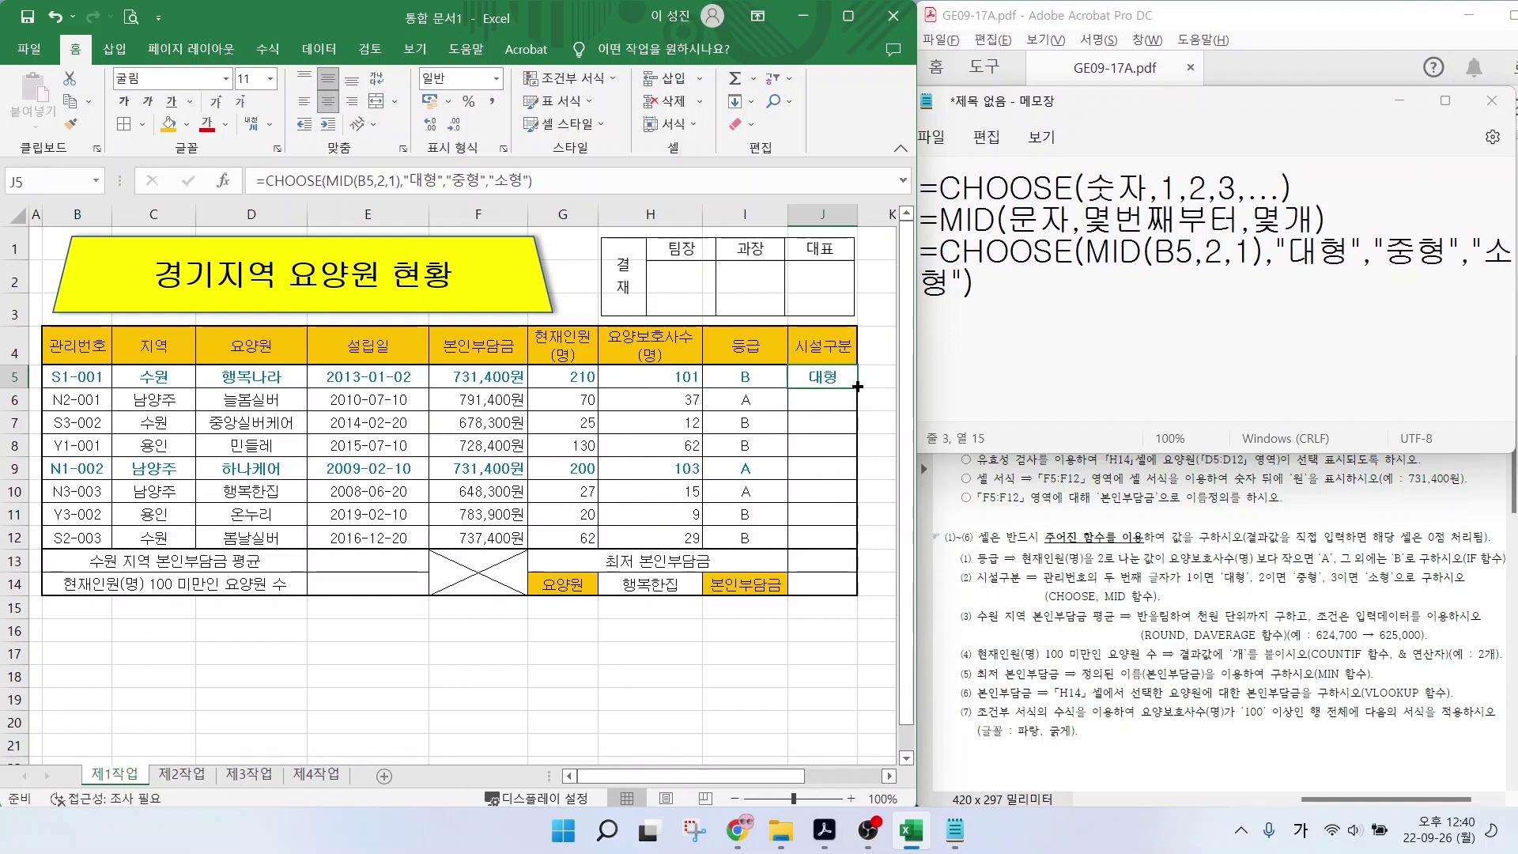
left_click_drag(857, 386, 858, 551)
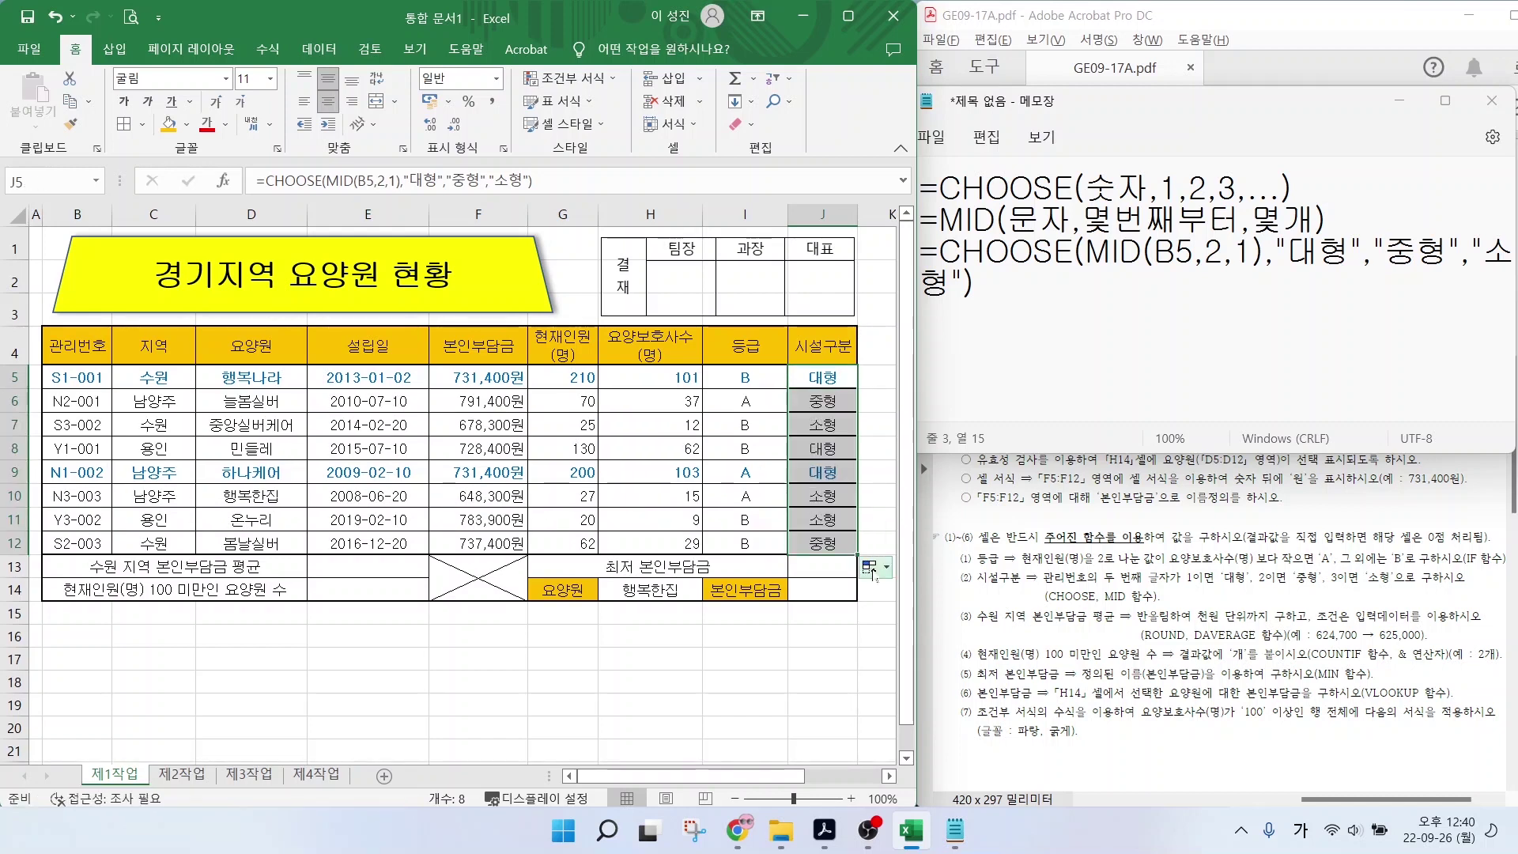
left_click(871, 569)
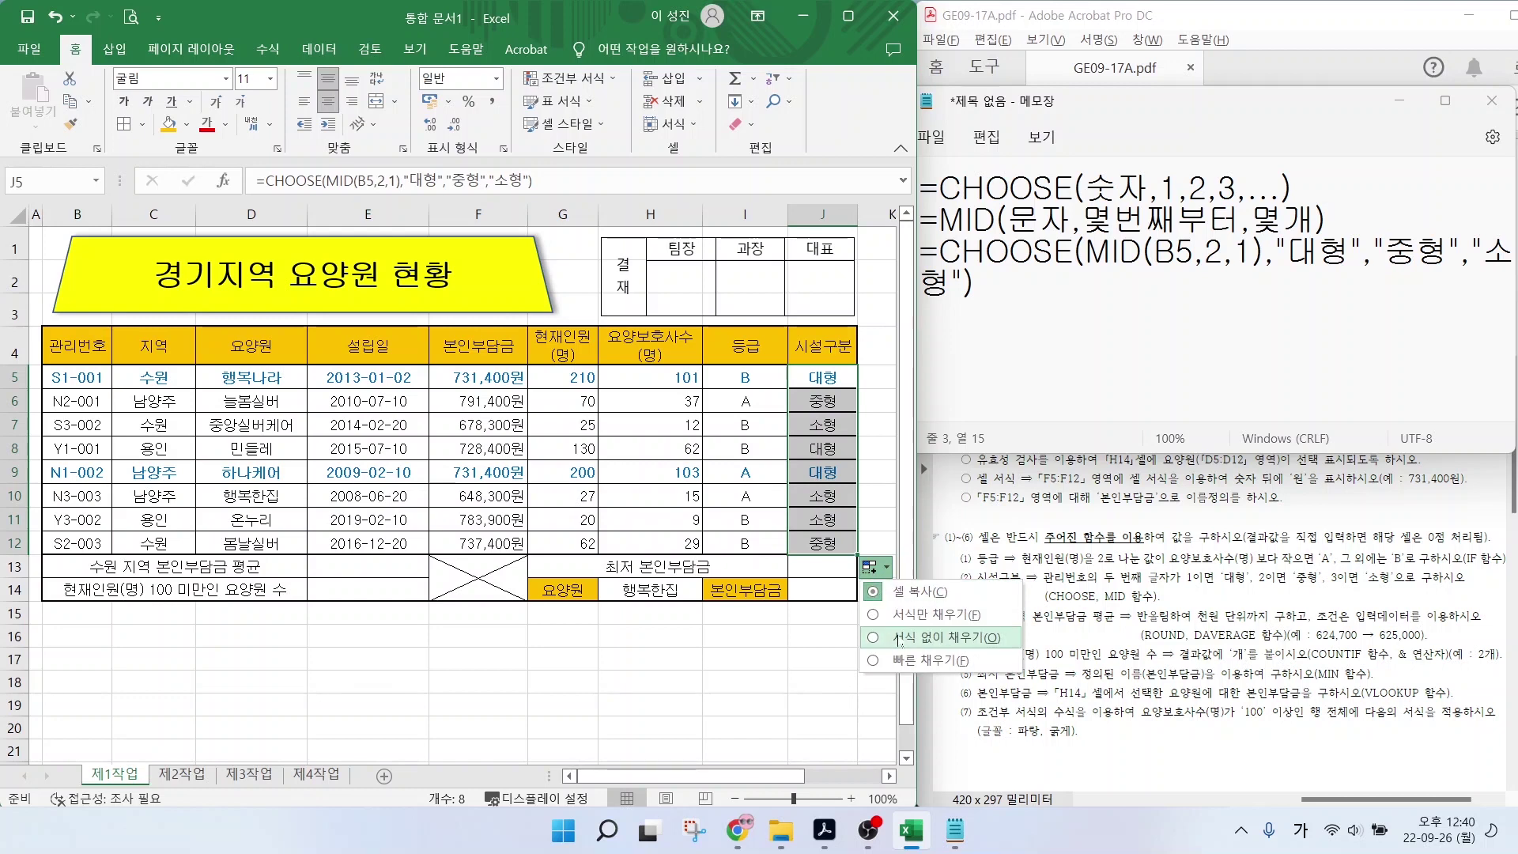
left_click(940, 637)
left_click(814, 656)
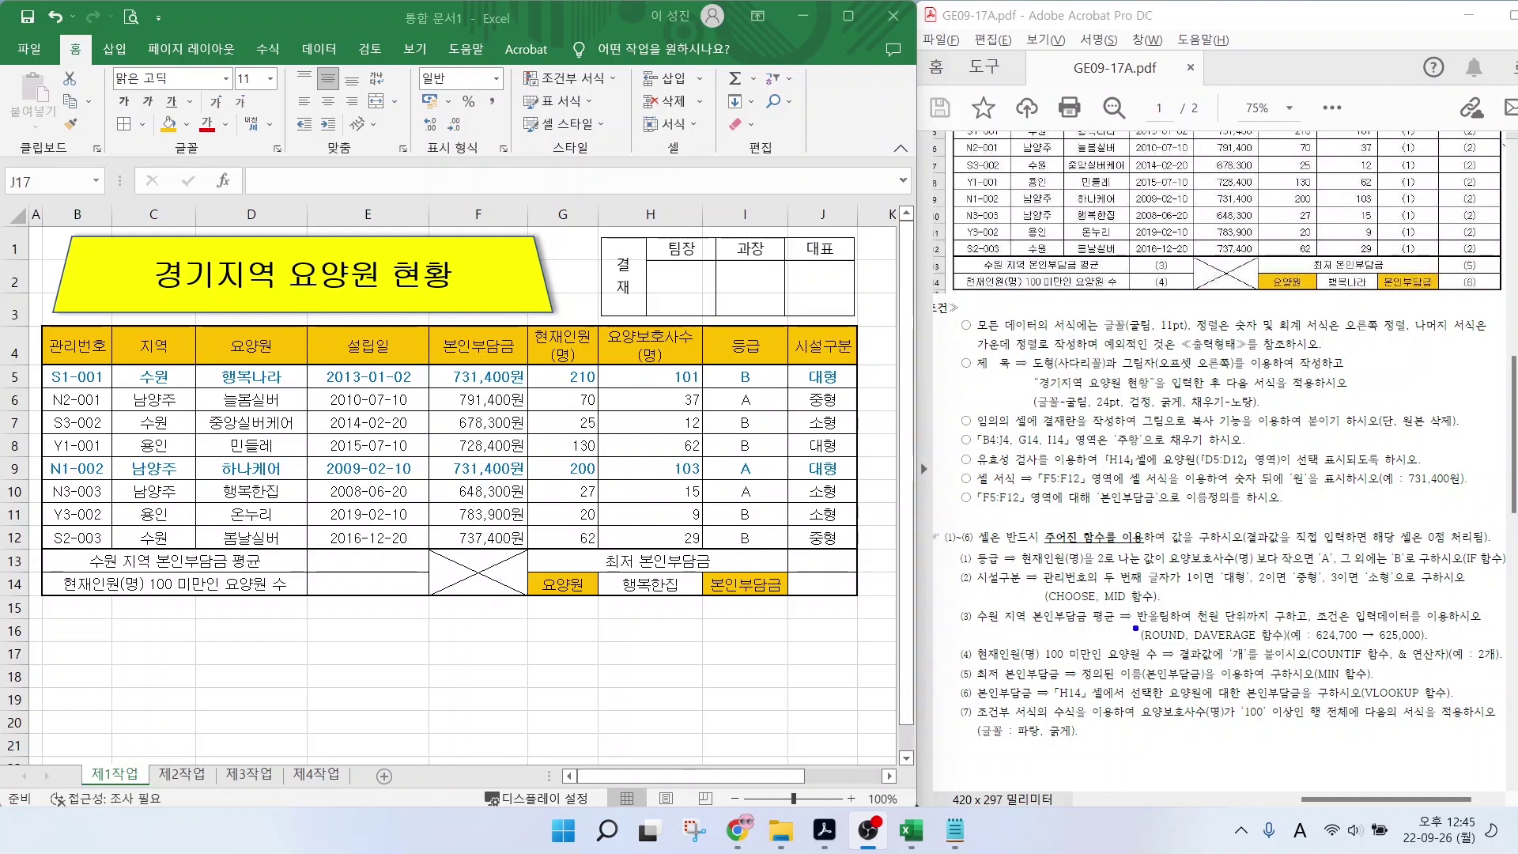
Review condition (3) in the exam PDF for 수원 지역 본인부담금 평균, focusing on the rounding requirement and the functions to use.
left_click_drag(1135, 627, 1265, 626)
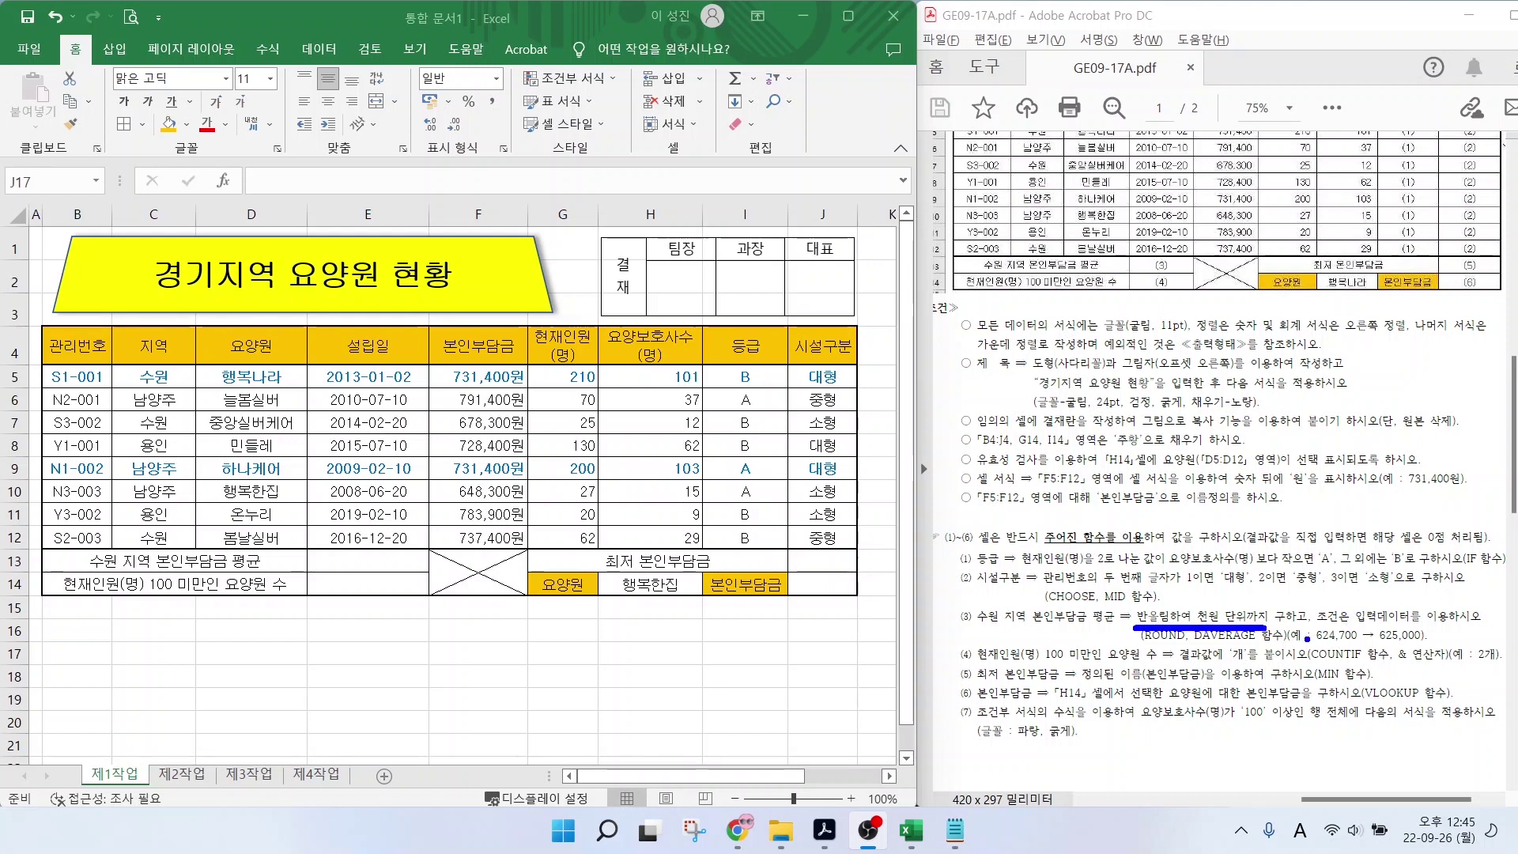
left_click_drag(1164, 648, 1103, 713)
mouse_move(1215, 649)
left_mouse_down()
mouse_move(1176, 702)
mouse_move(1218, 666)
left_mouse_up()
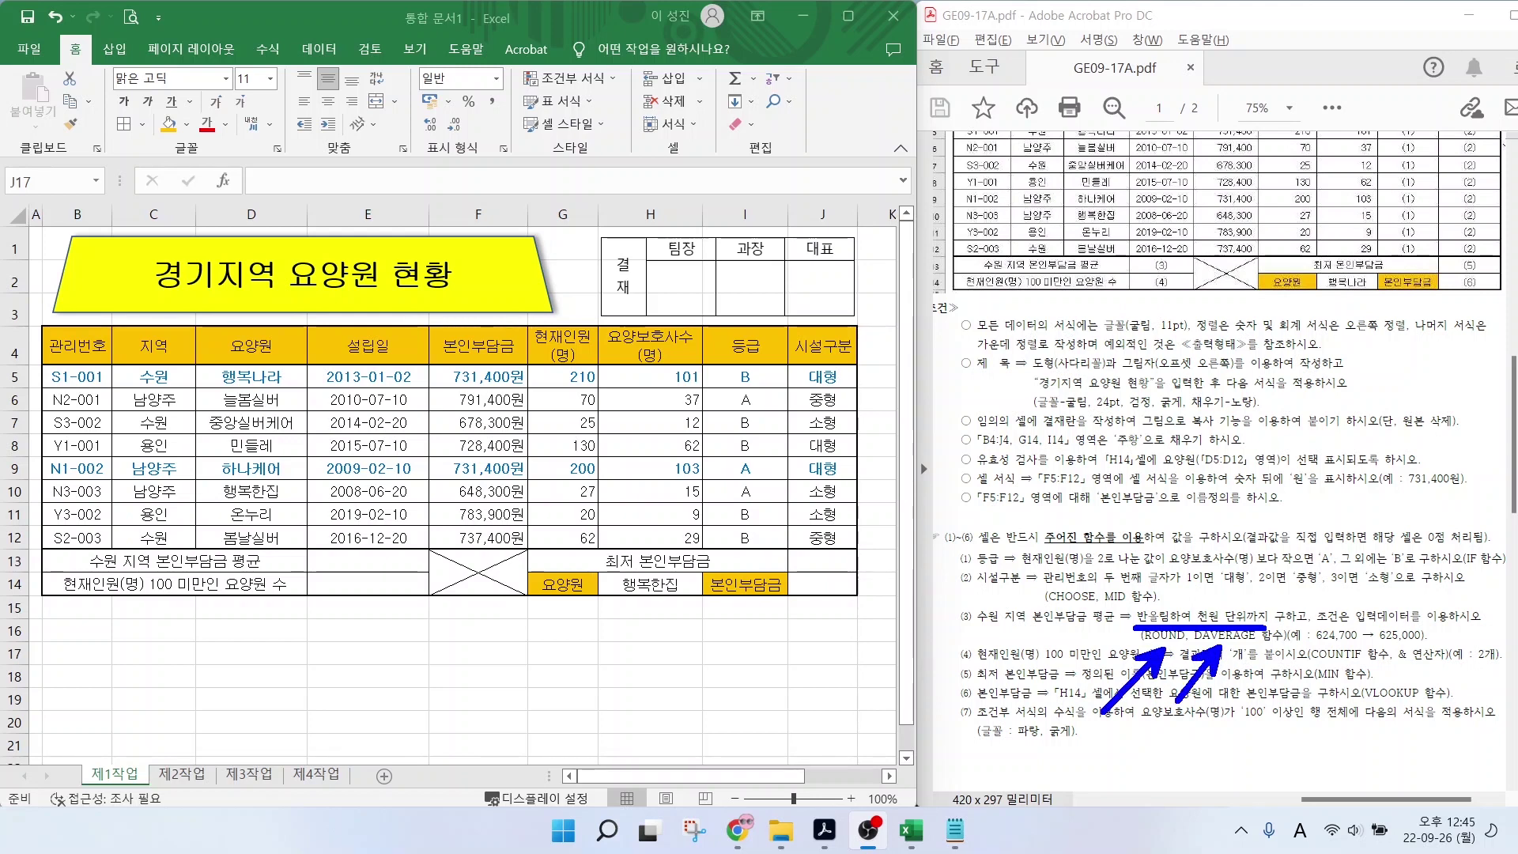
key("Escape")
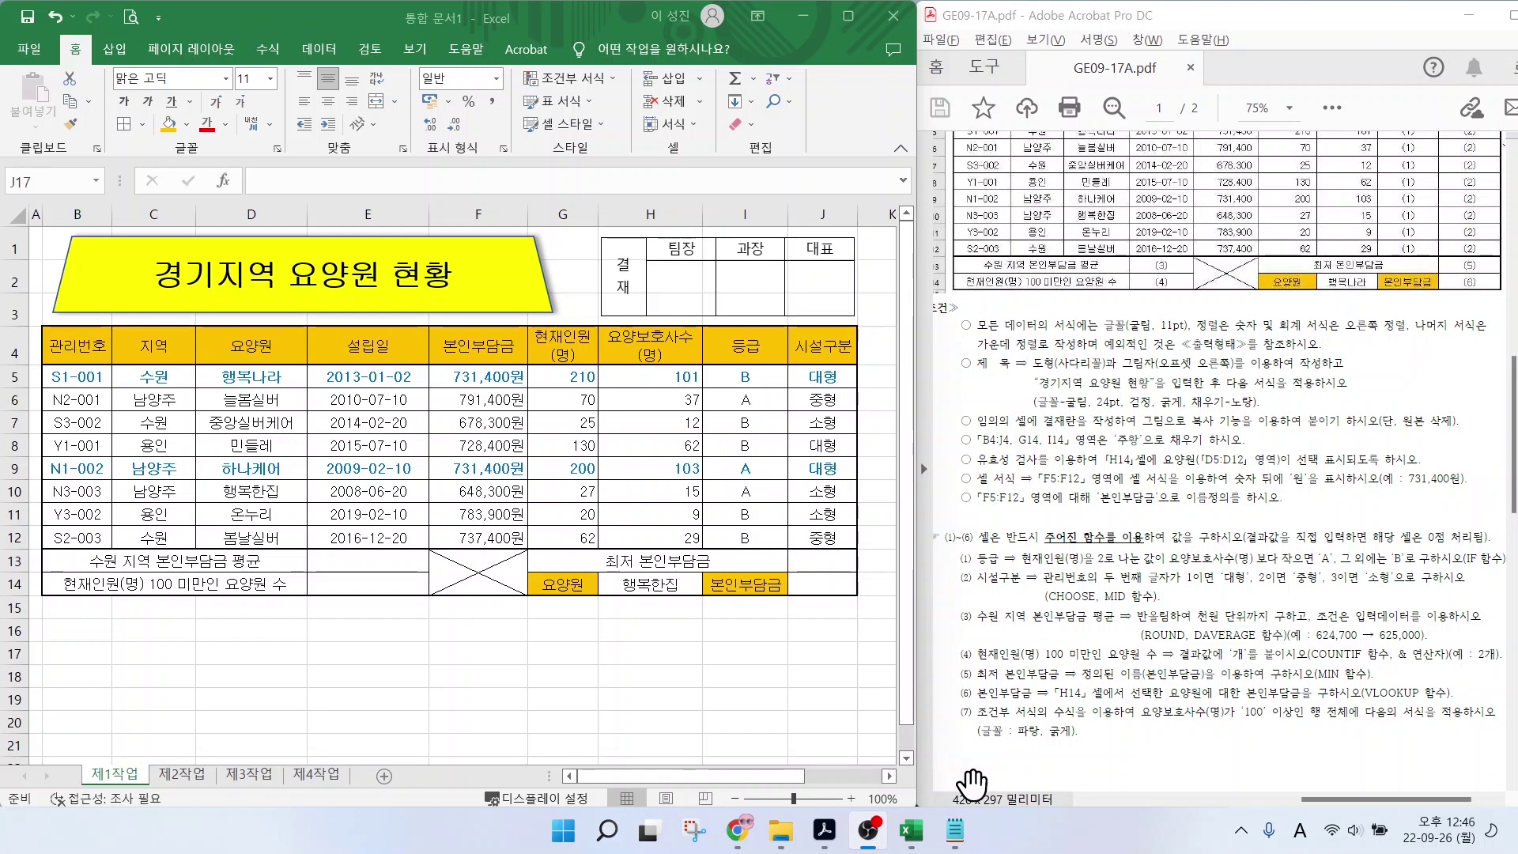
Switch to Notepad and examine the arguments in the ROUND and DAVERAGE syntax notes, including the header-inclusion note.
left_click(956, 832)
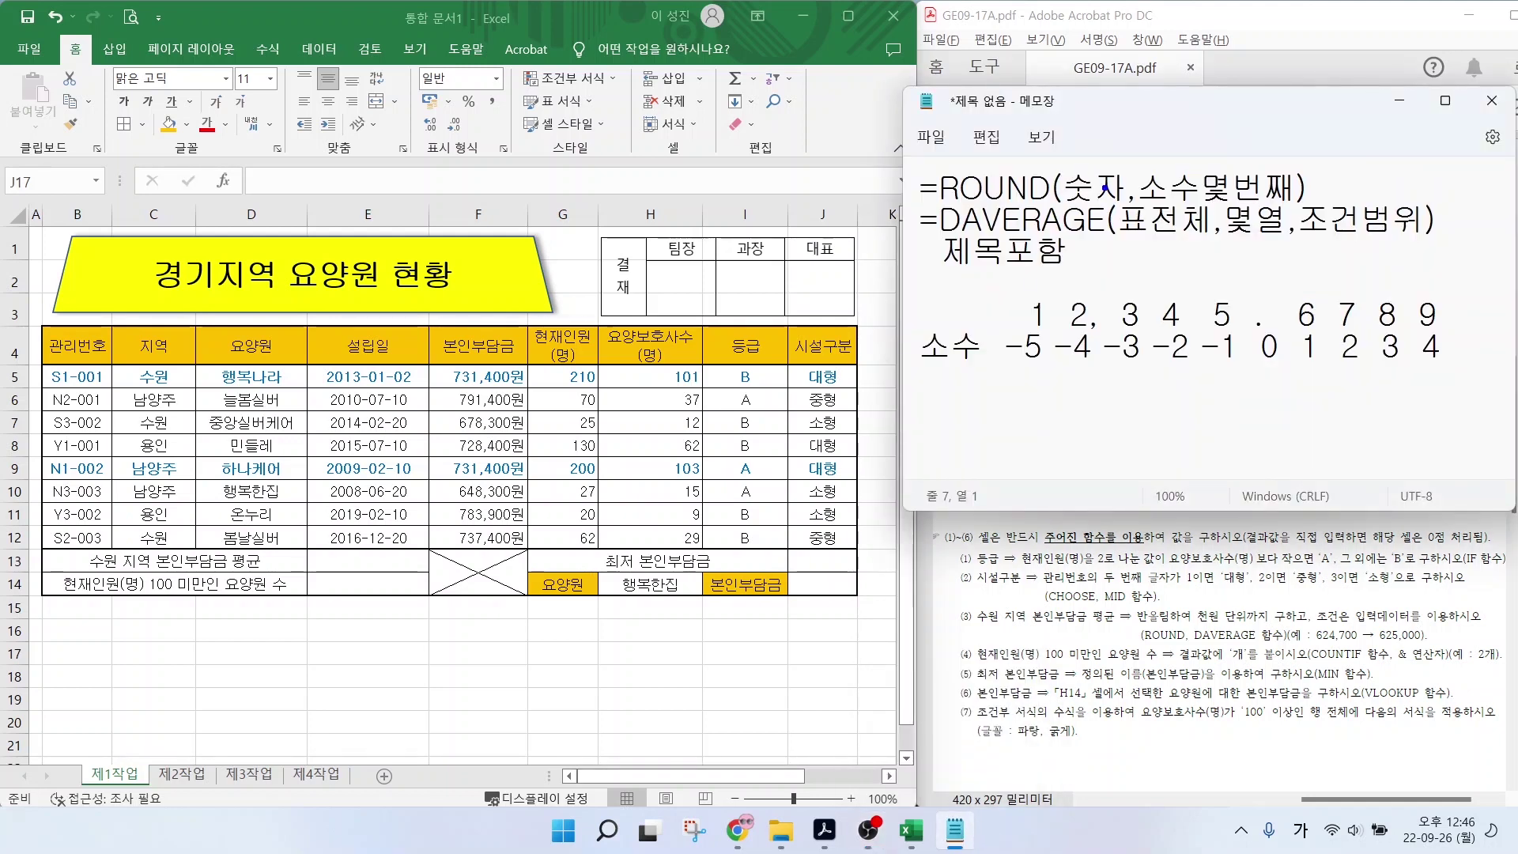
mouse_move(1110, 207)
left_mouse_down()
mouse_move(1064, 202)
mouse_move(1104, 163)
mouse_move(1117, 199)
left_mouse_up()
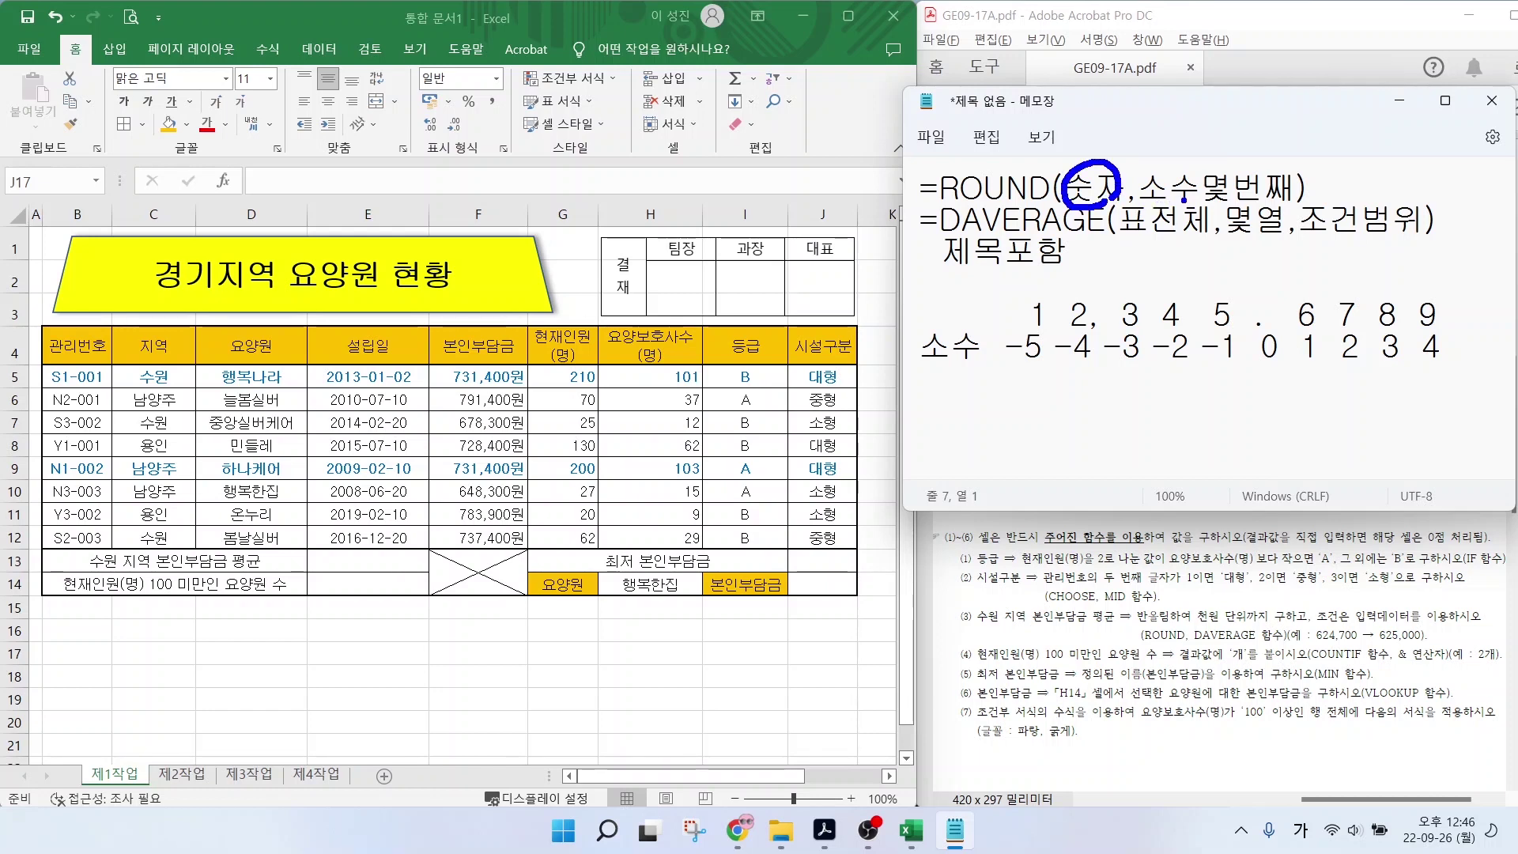
mouse_move(1270, 199)
left_mouse_down()
mouse_move(1229, 211)
mouse_move(1190, 158)
mouse_move(1249, 195)
left_mouse_up()
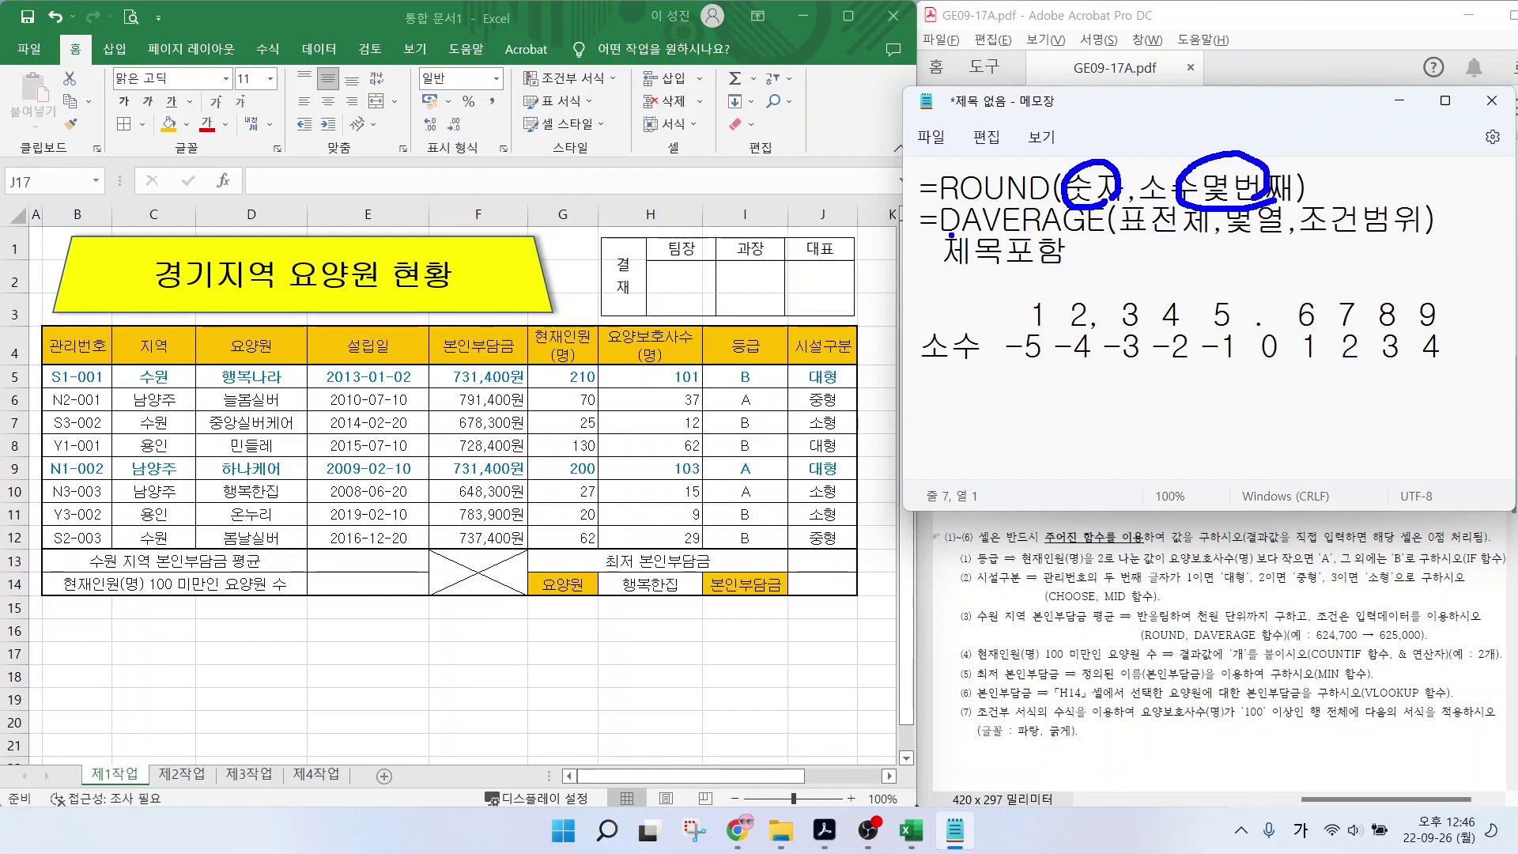
left_click_drag(951, 235, 1091, 233)
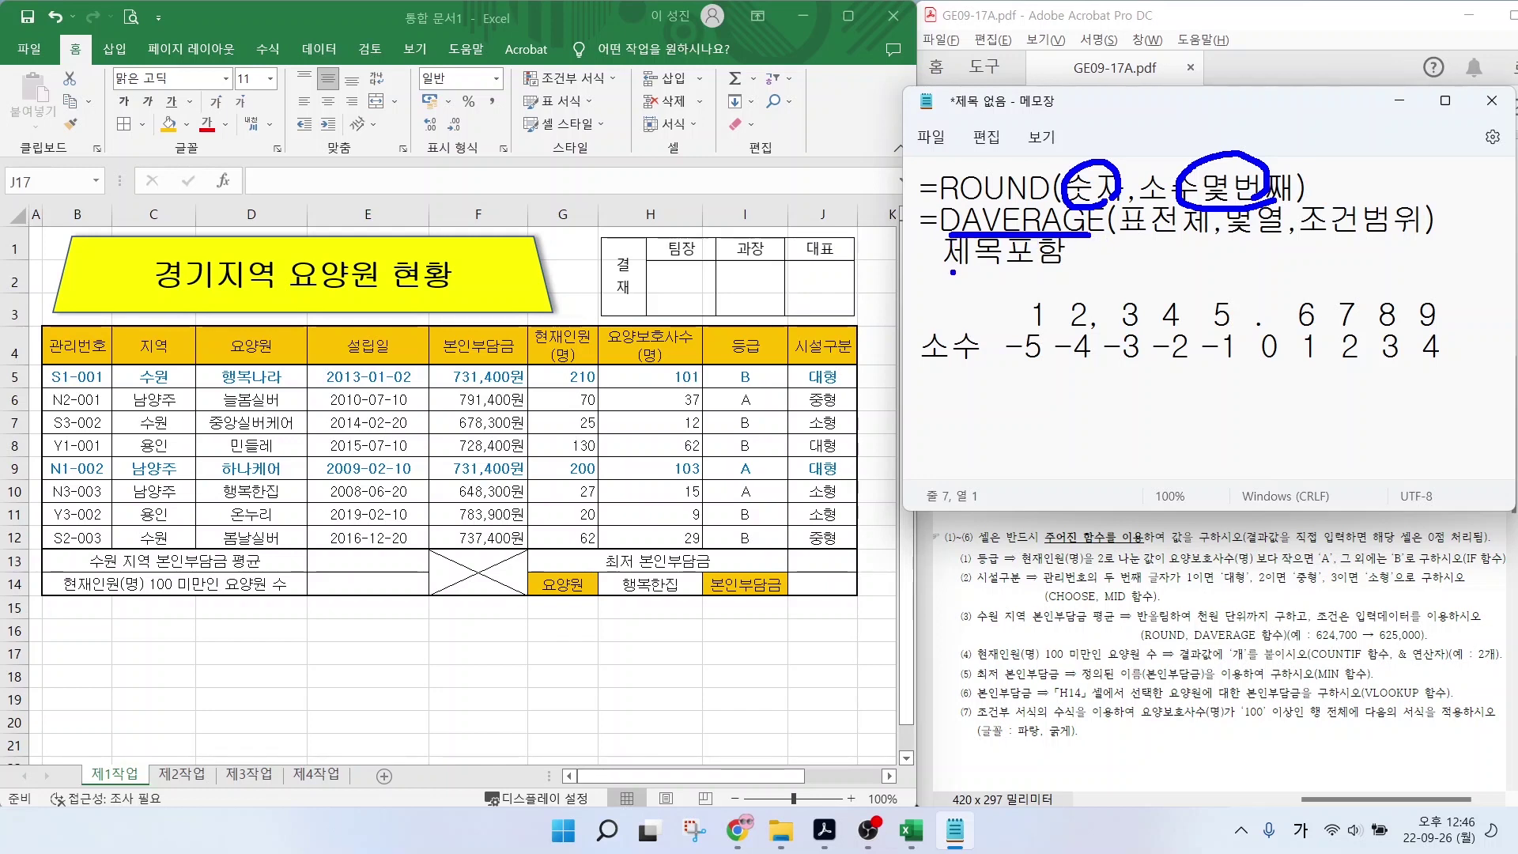
left_click_drag(939, 273, 1063, 270)
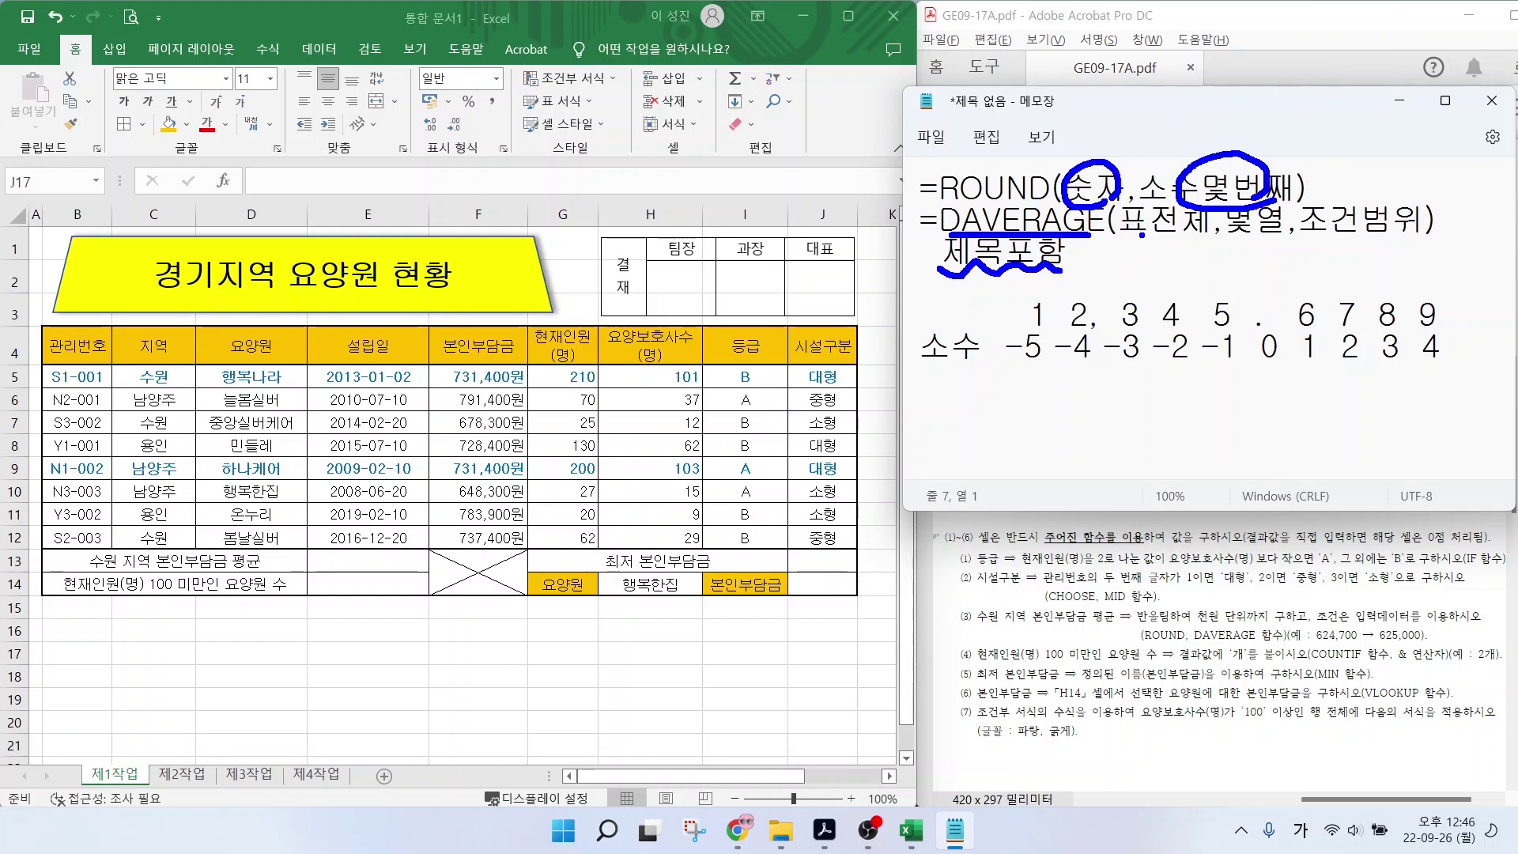
key("e")
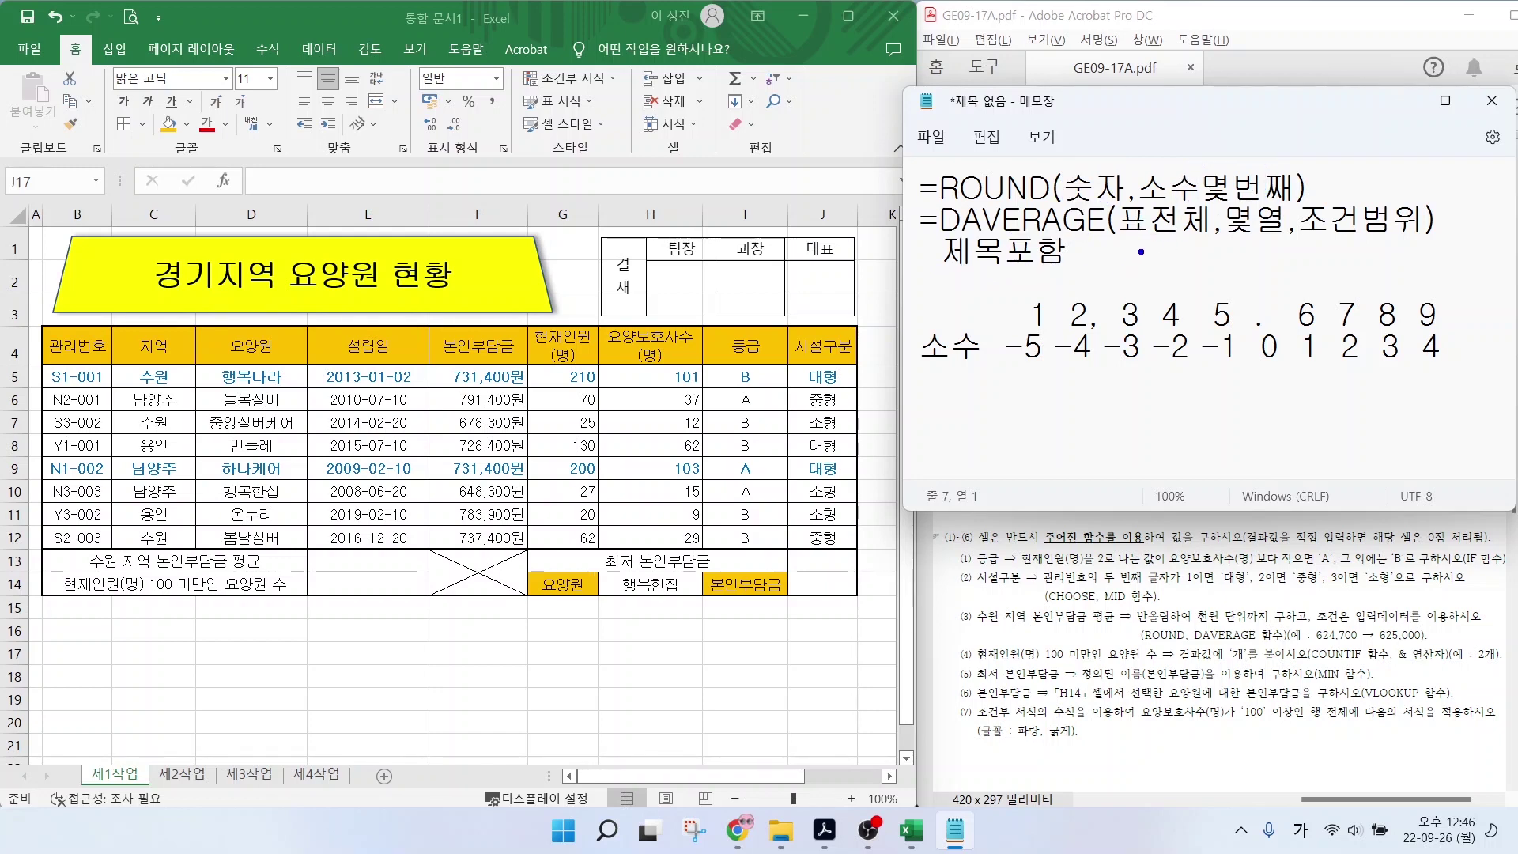
mouse_move(1141, 237)
left_mouse_down()
mouse_move(1195, 215)
mouse_move(1138, 248)
left_mouse_up()
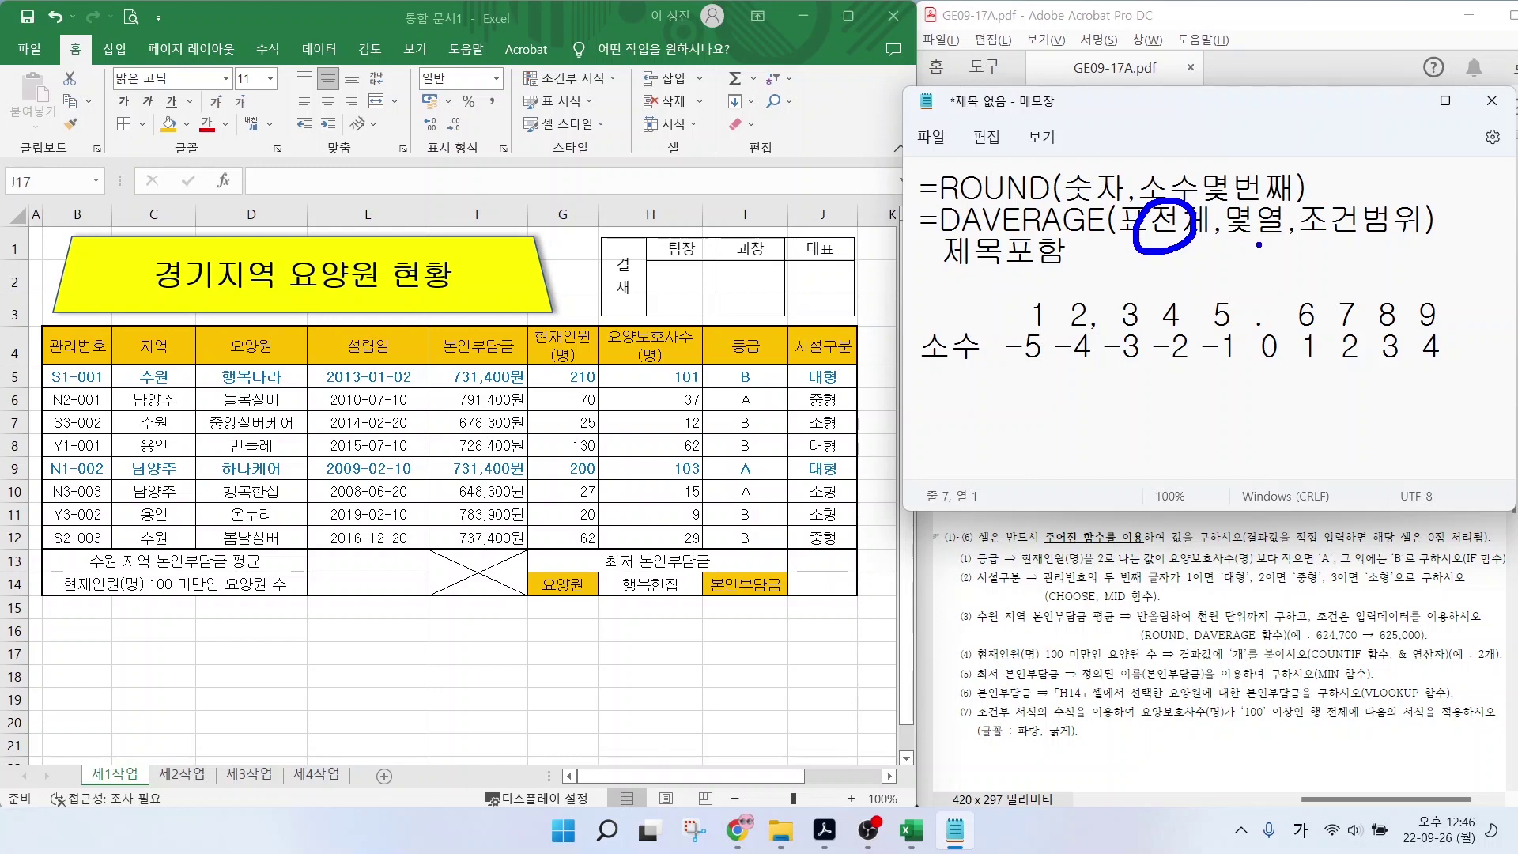
mouse_move(1265, 244)
left_mouse_down()
mouse_move(1233, 254)
mouse_move(1274, 204)
mouse_move(1271, 247)
left_mouse_up()
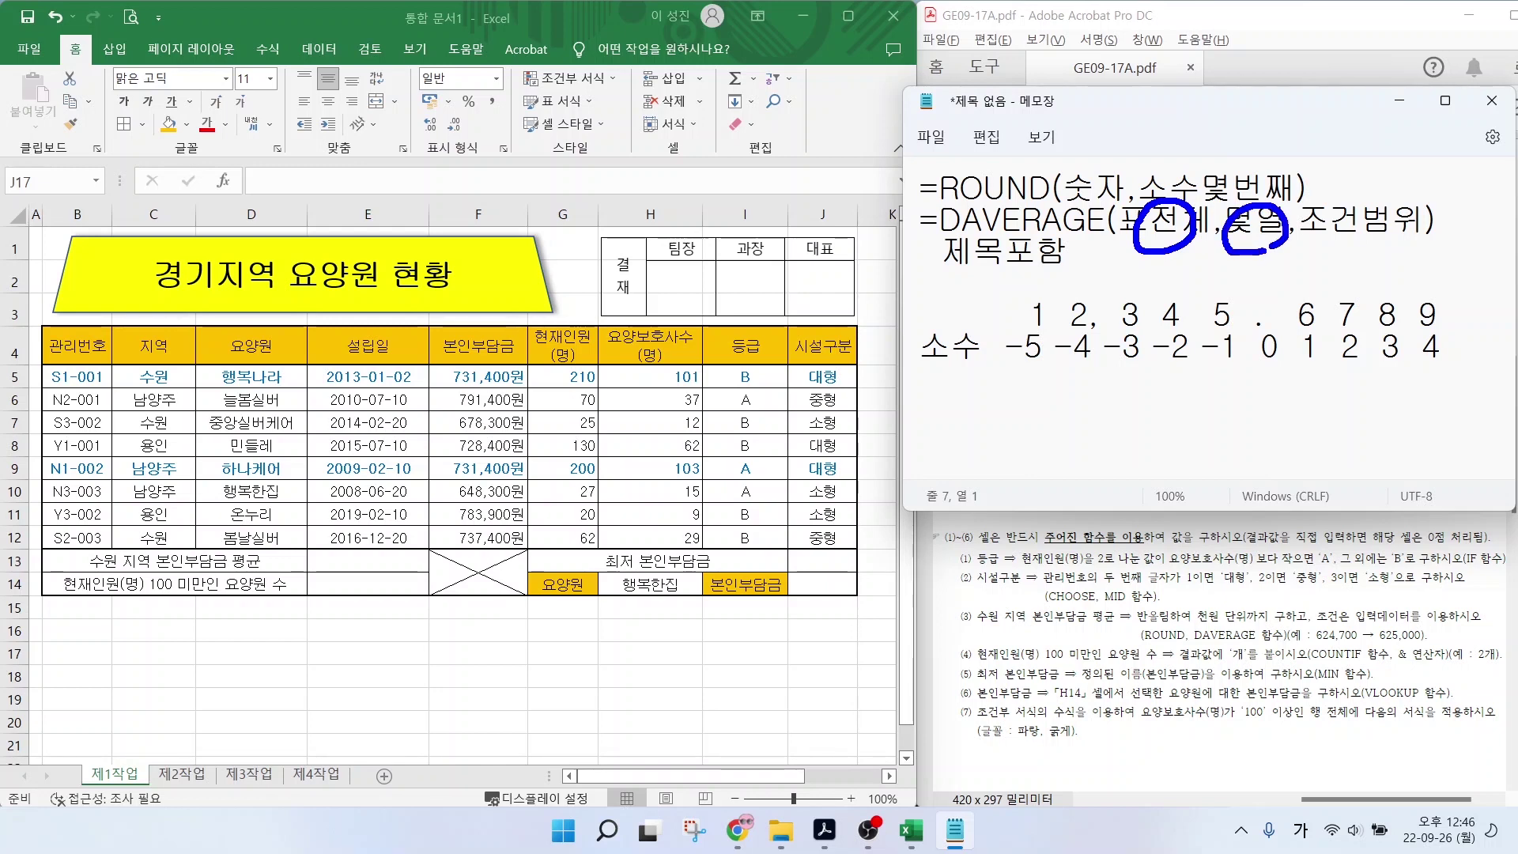
mouse_move(1382, 240)
left_mouse_down()
mouse_move(1344, 208)
mouse_move(1395, 244)
left_mouse_up()
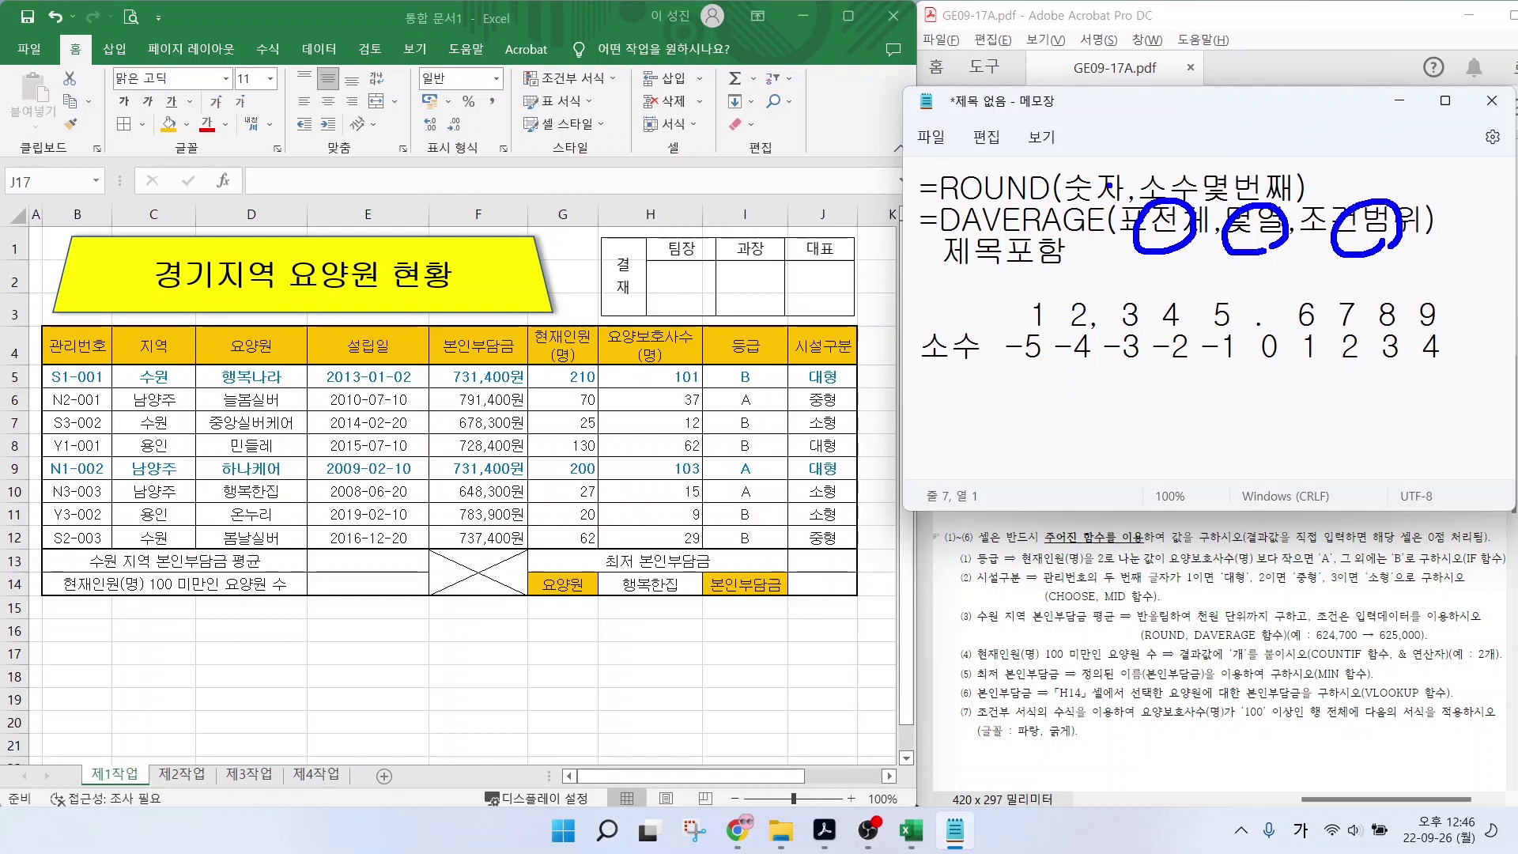
key("Escape")
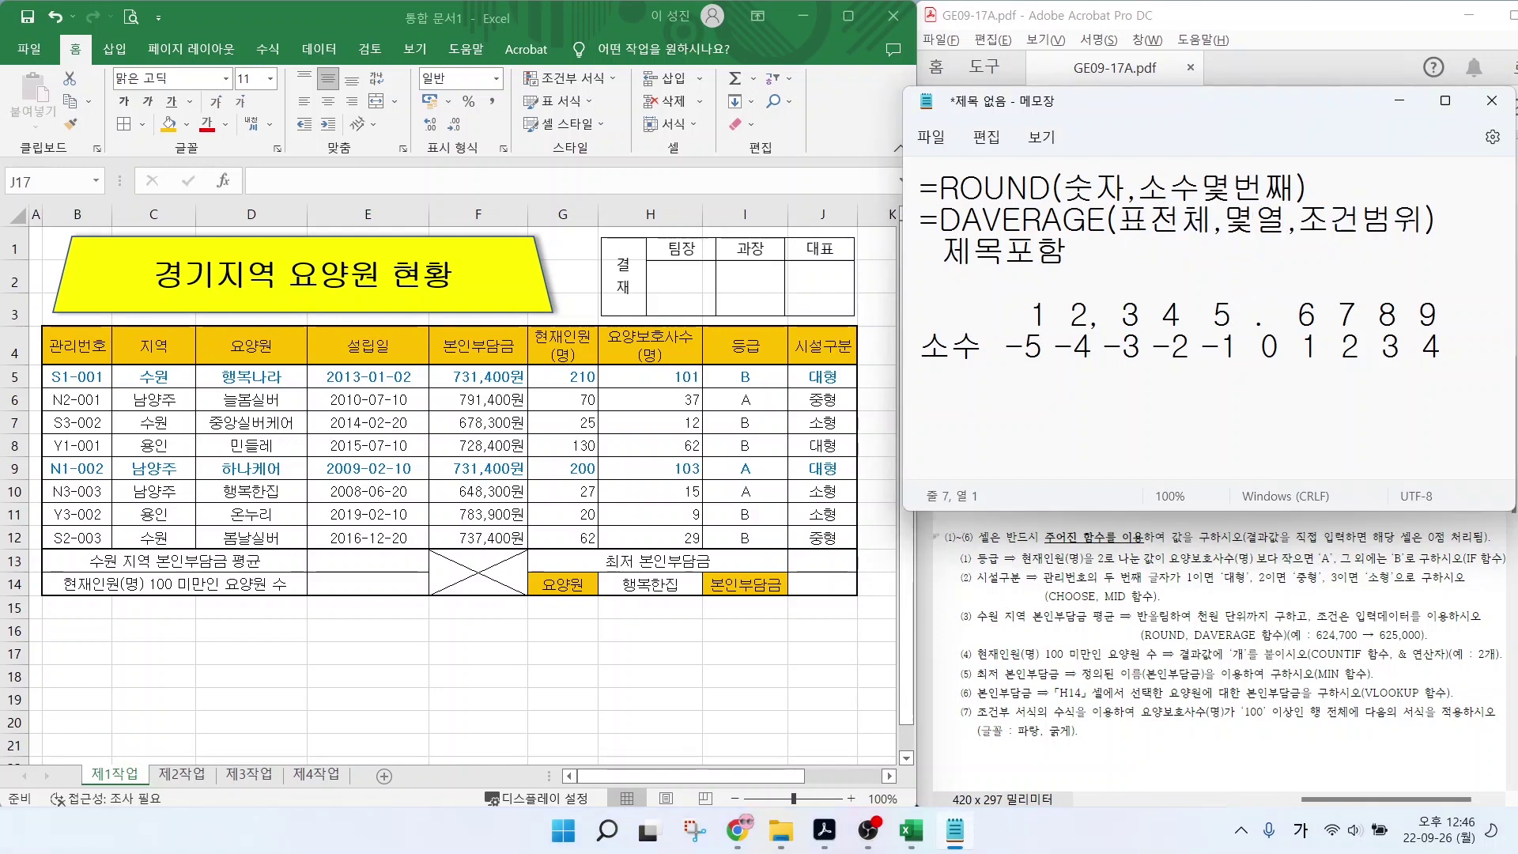
Examine the ROUND digit-position chart on both sides of the decimal point and compare it with condition (3)'s thousands-rounding example.
key("alt")
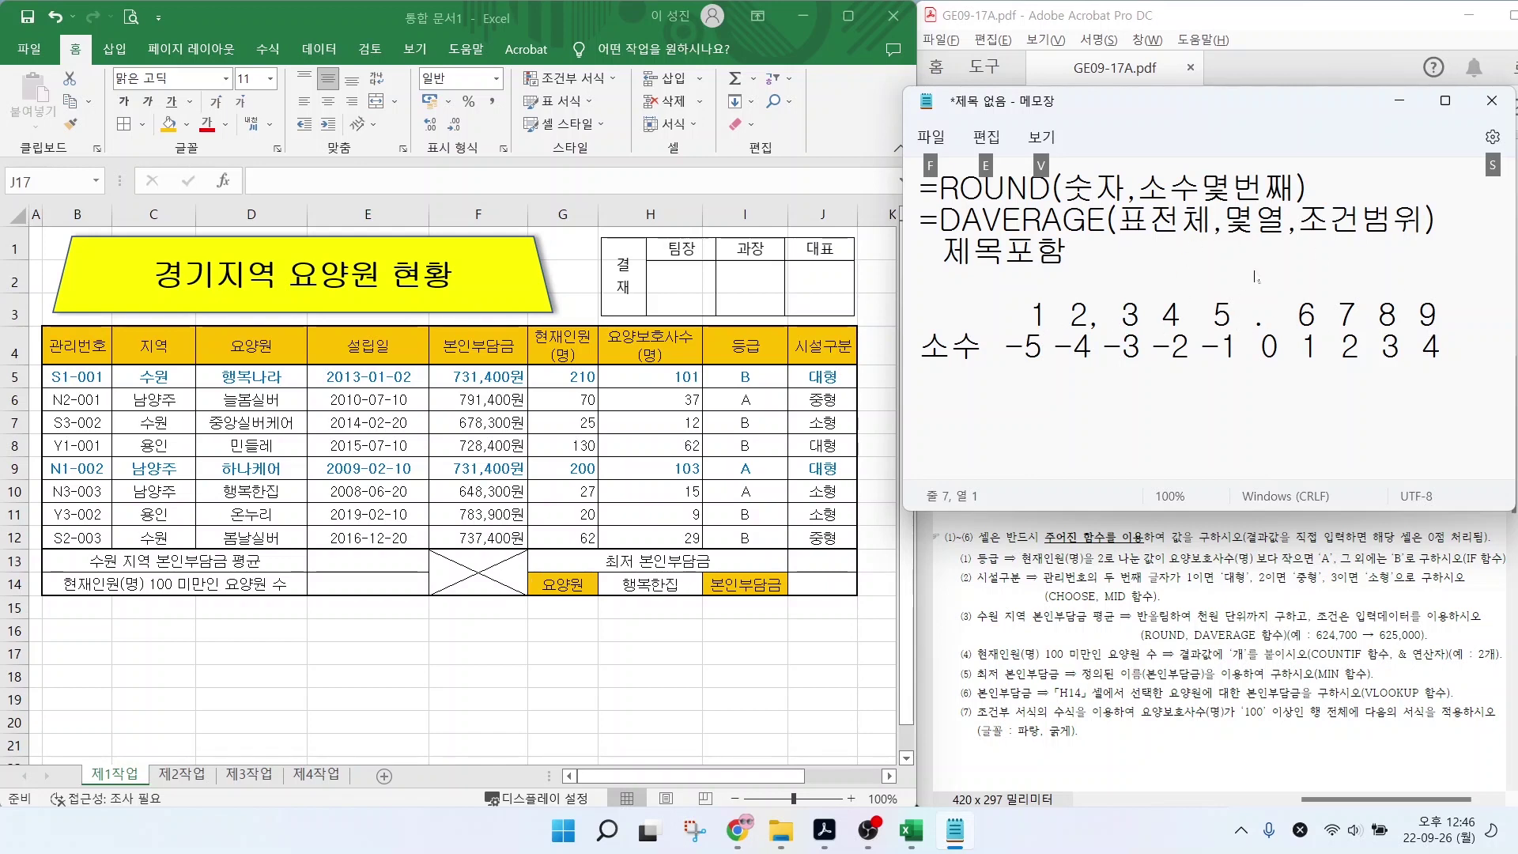
key("alt")
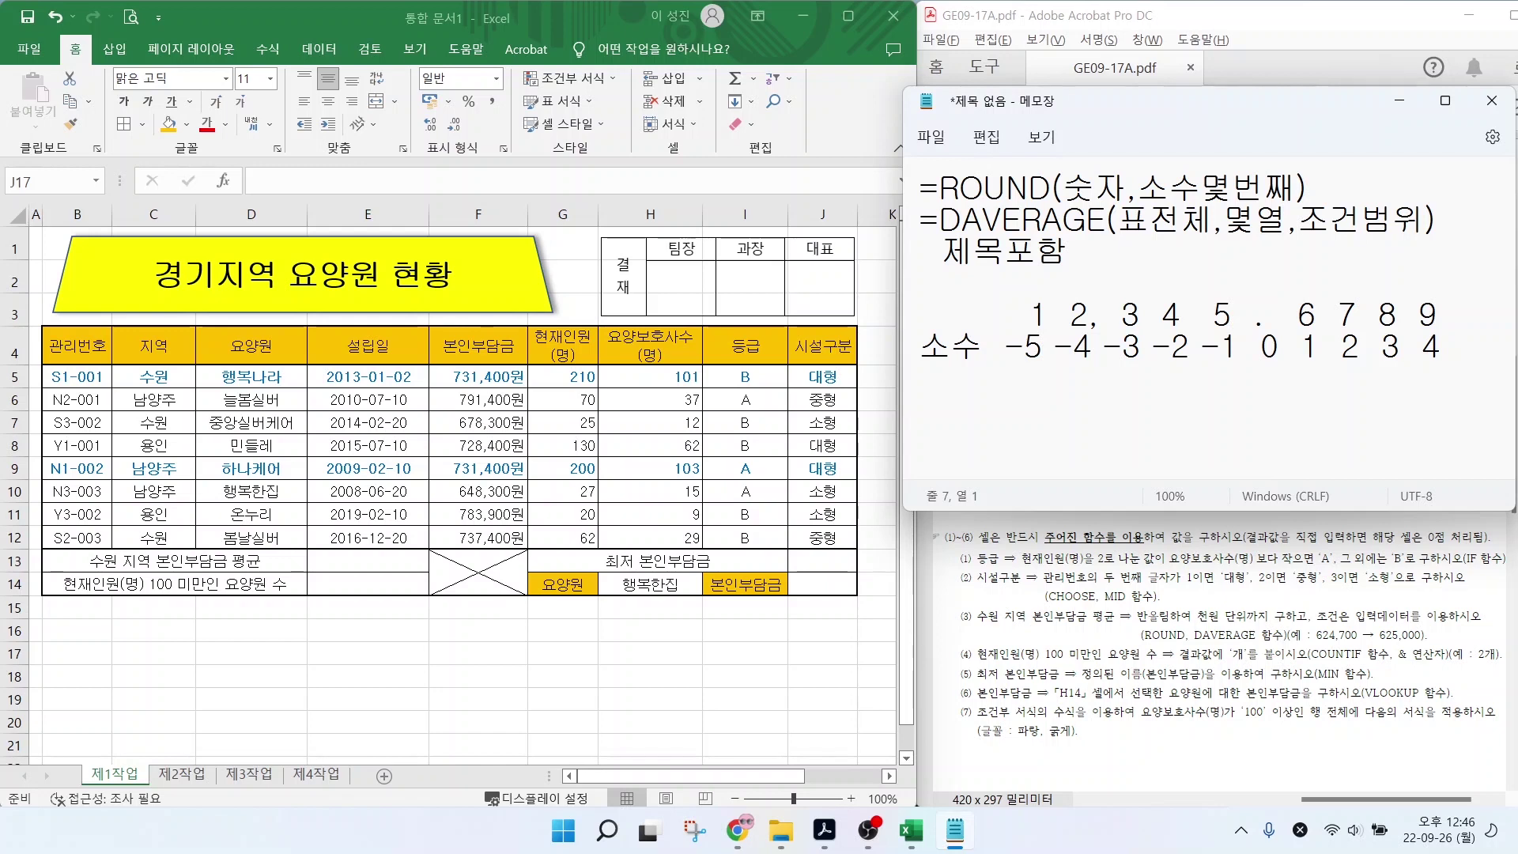
mouse_move(1281, 364)
left_mouse_down()
mouse_move(1253, 304)
mouse_move(1281, 339)
mouse_move(1279, 367)
left_mouse_up()
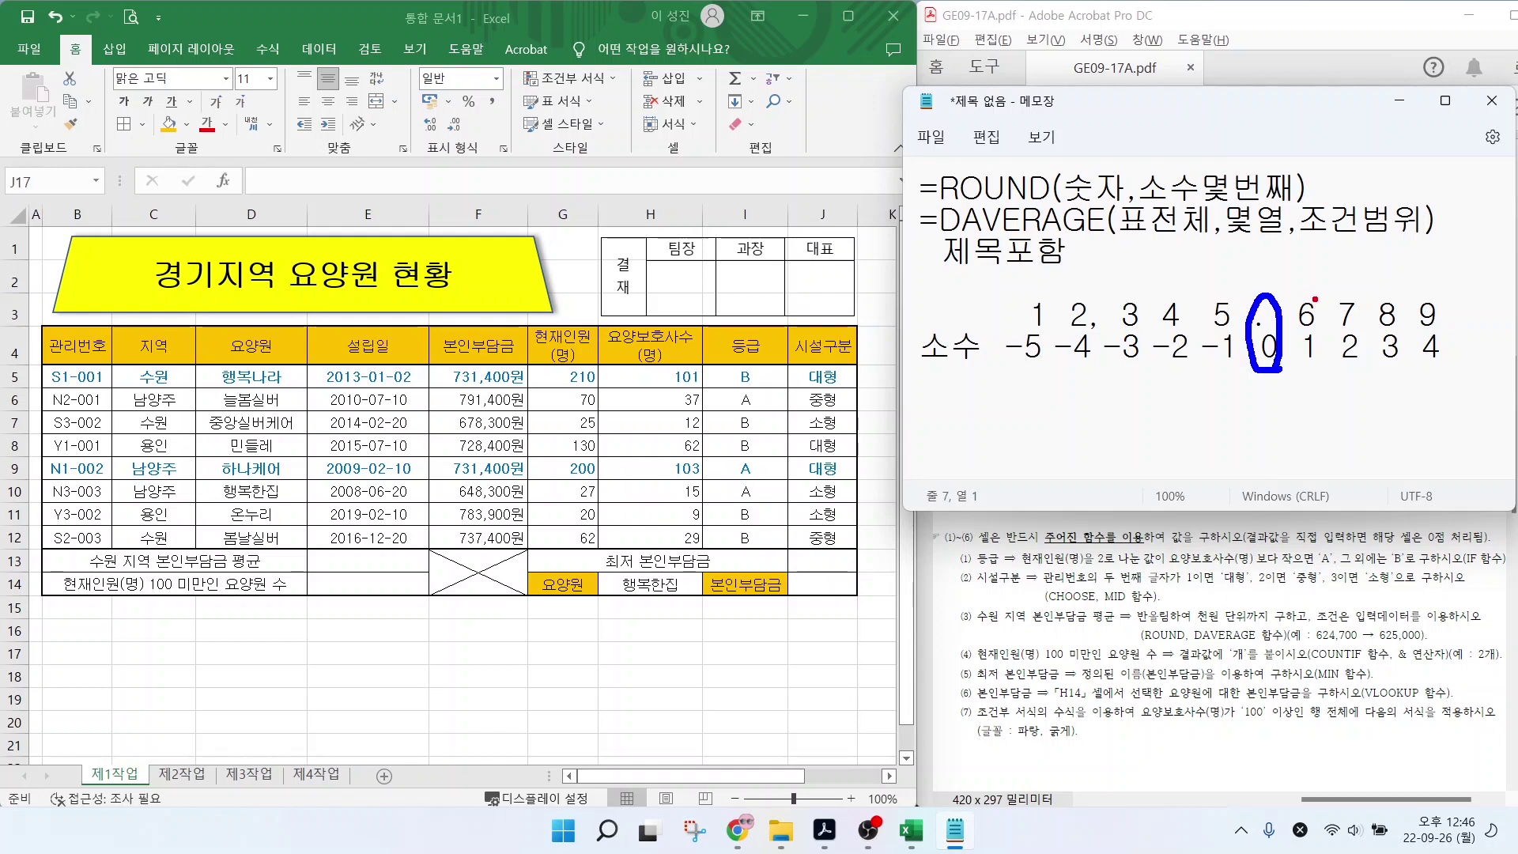
mouse_move(1316, 361)
left_mouse_down()
mouse_move(1355, 412)
mouse_move(1395, 418)
left_mouse_up()
left_click_drag(1396, 367, 1445, 425)
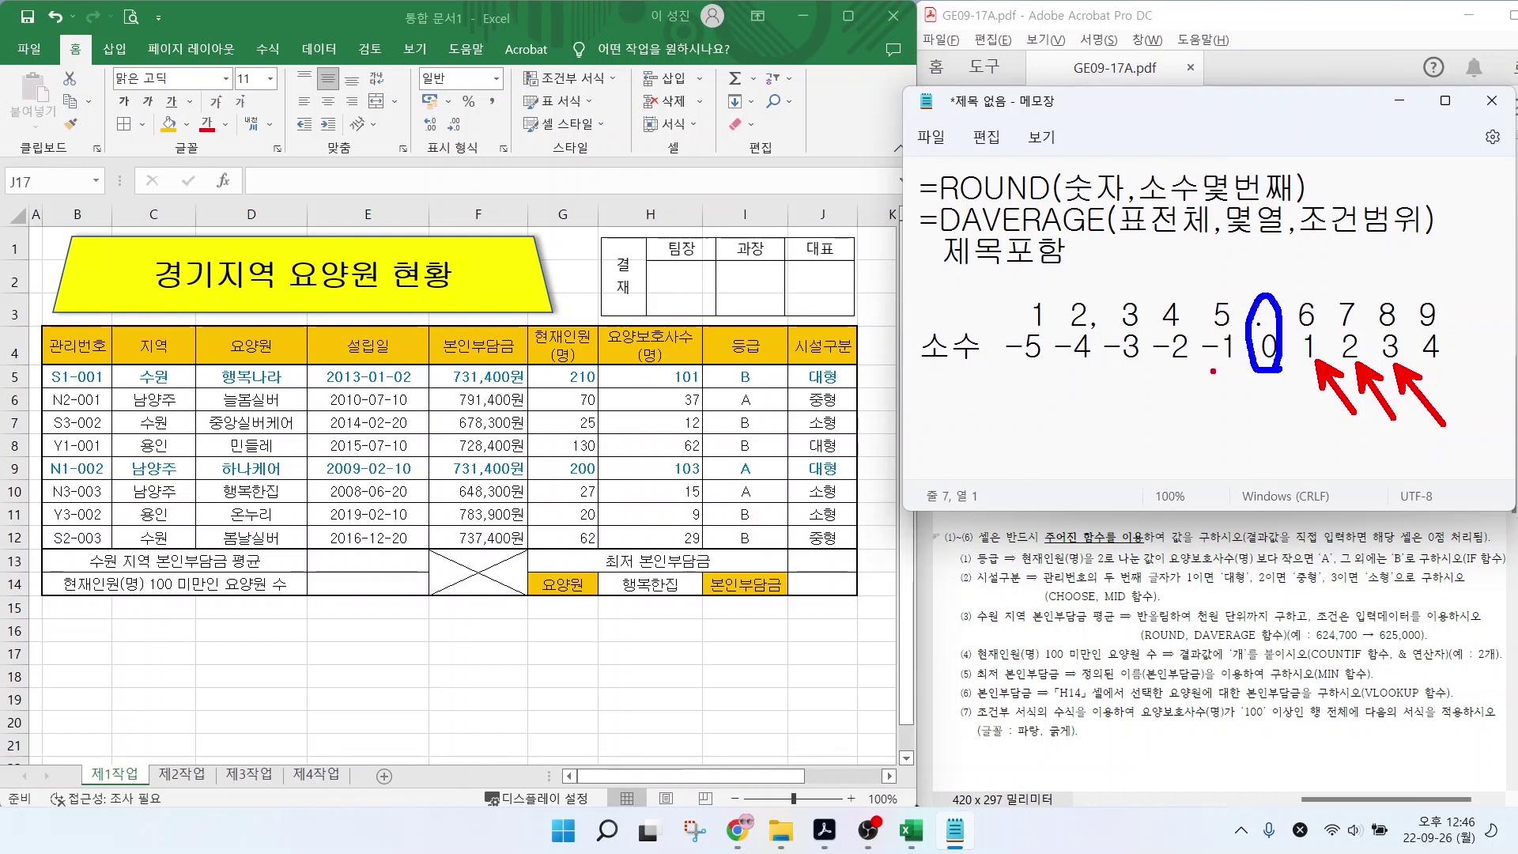
mouse_move(1212, 371)
left_mouse_down()
mouse_move(1222, 388)
mouse_move(1188, 423)
mouse_move(1175, 381)
mouse_move(1149, 432)
left_mouse_up()
left_click_drag(1135, 369, 1096, 430)
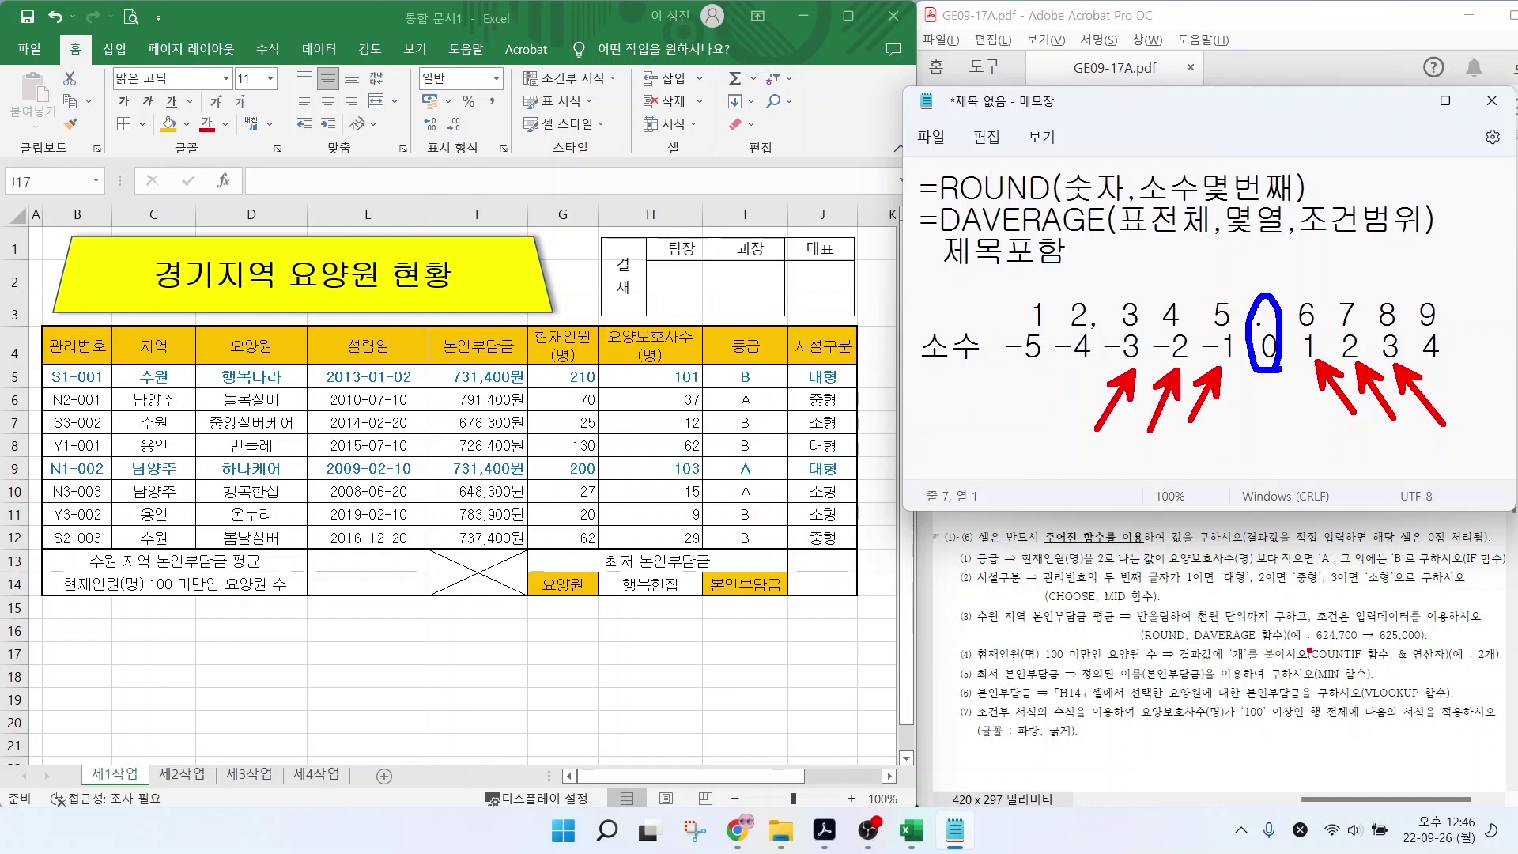
left_click_drag(1199, 624, 1435, 646)
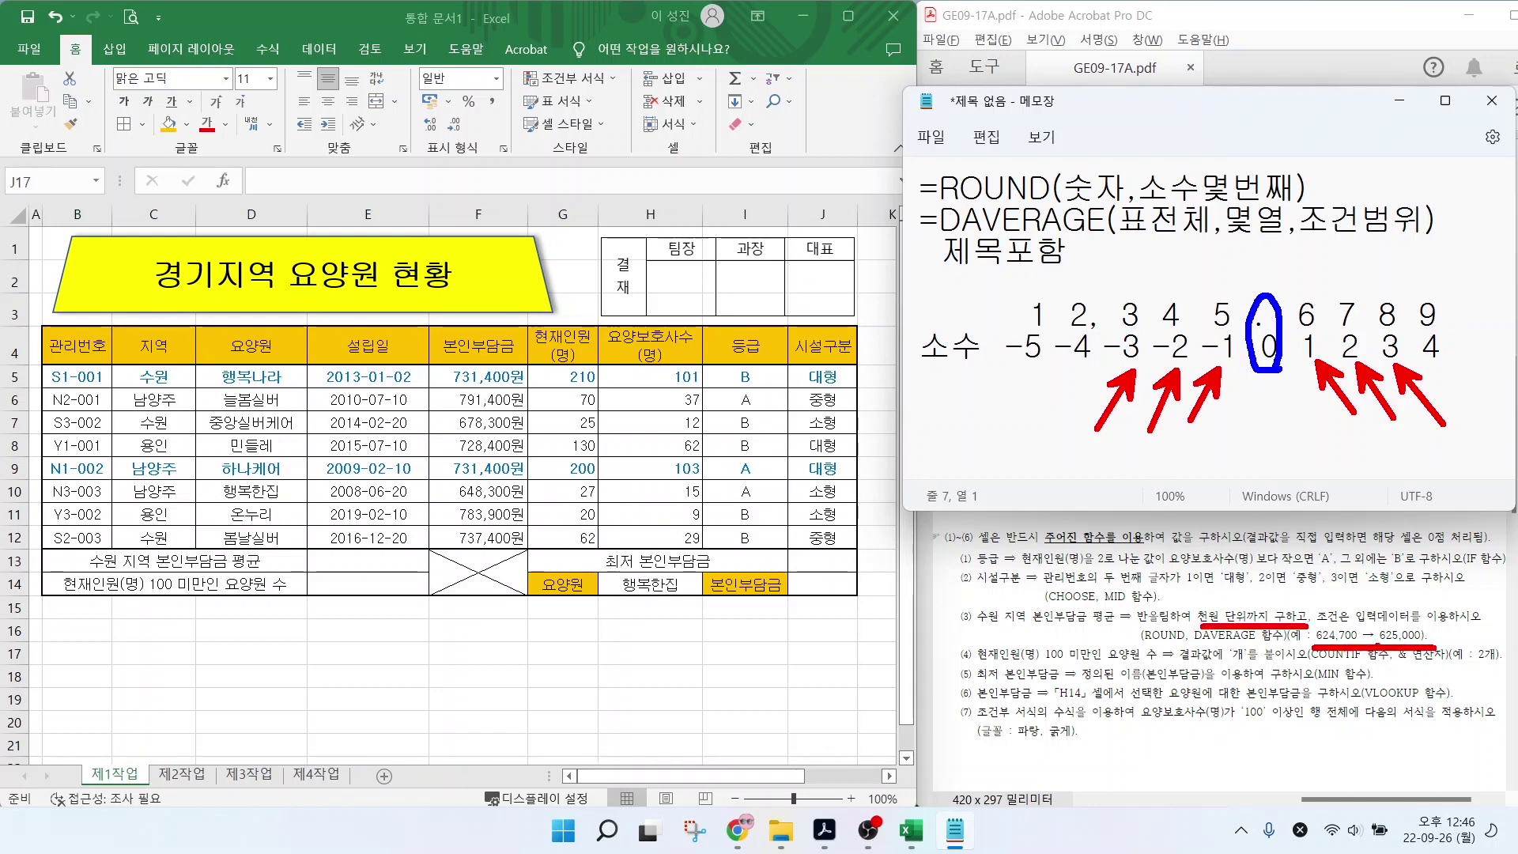
mouse_move(1357, 618)
left_mouse_down()
mouse_move(1331, 629)
mouse_move(1429, 619)
mouse_move(1428, 642)
left_mouse_up()
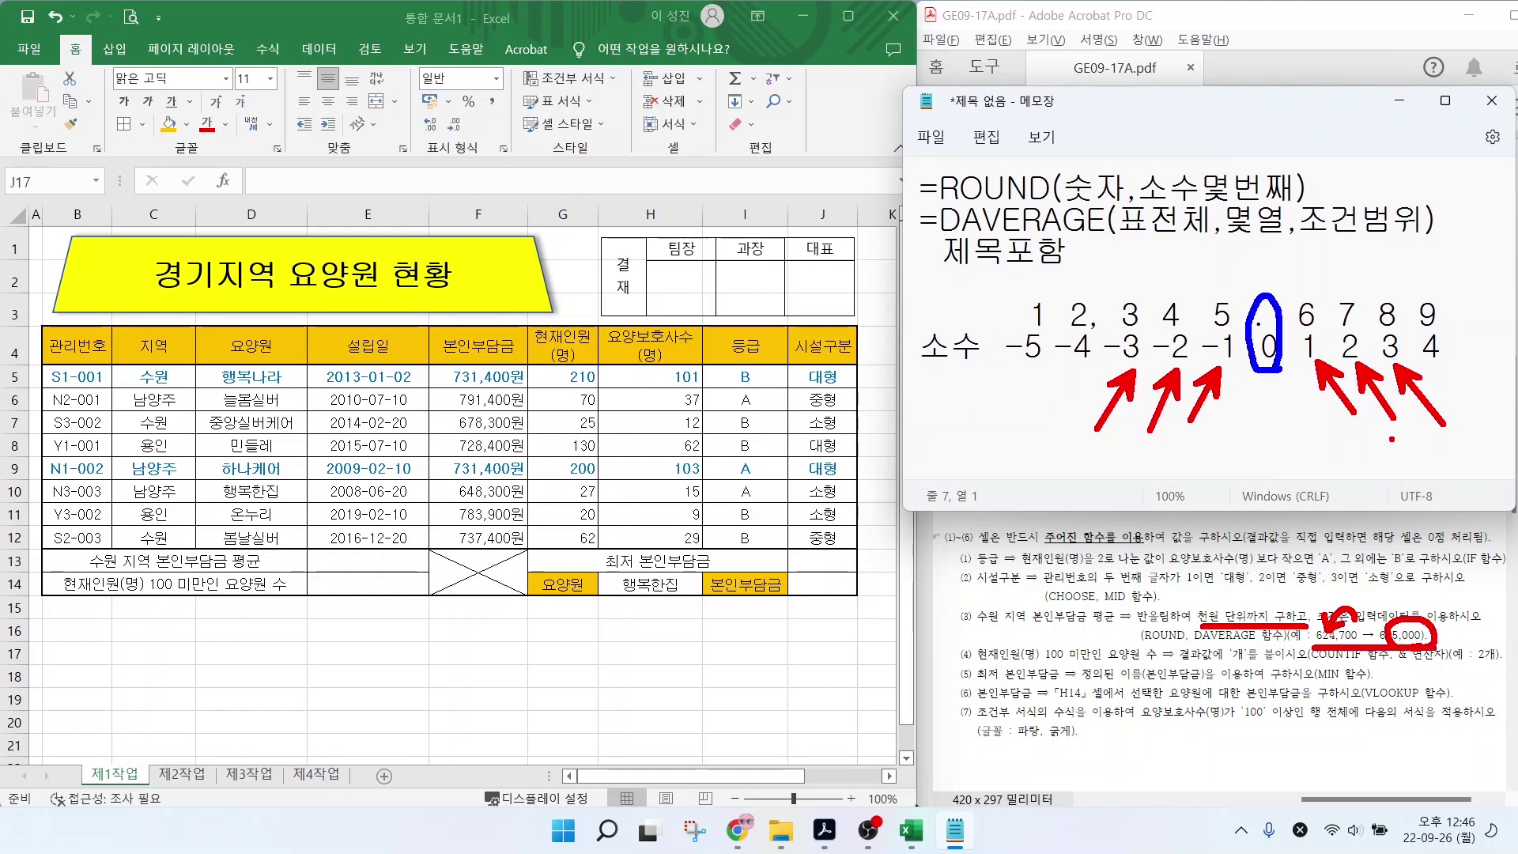
Examine the ROUND digit-position chart for the position that corresponds to three trailing zeros, and clear the marks.
mouse_move(1207, 245)
left_mouse_down()
mouse_move(1225, 253)
mouse_move(1227, 234)
left_mouse_up()
mouse_move(1177, 242)
left_mouse_down()
mouse_move(1129, 268)
mouse_move(1127, 240)
left_mouse_up()
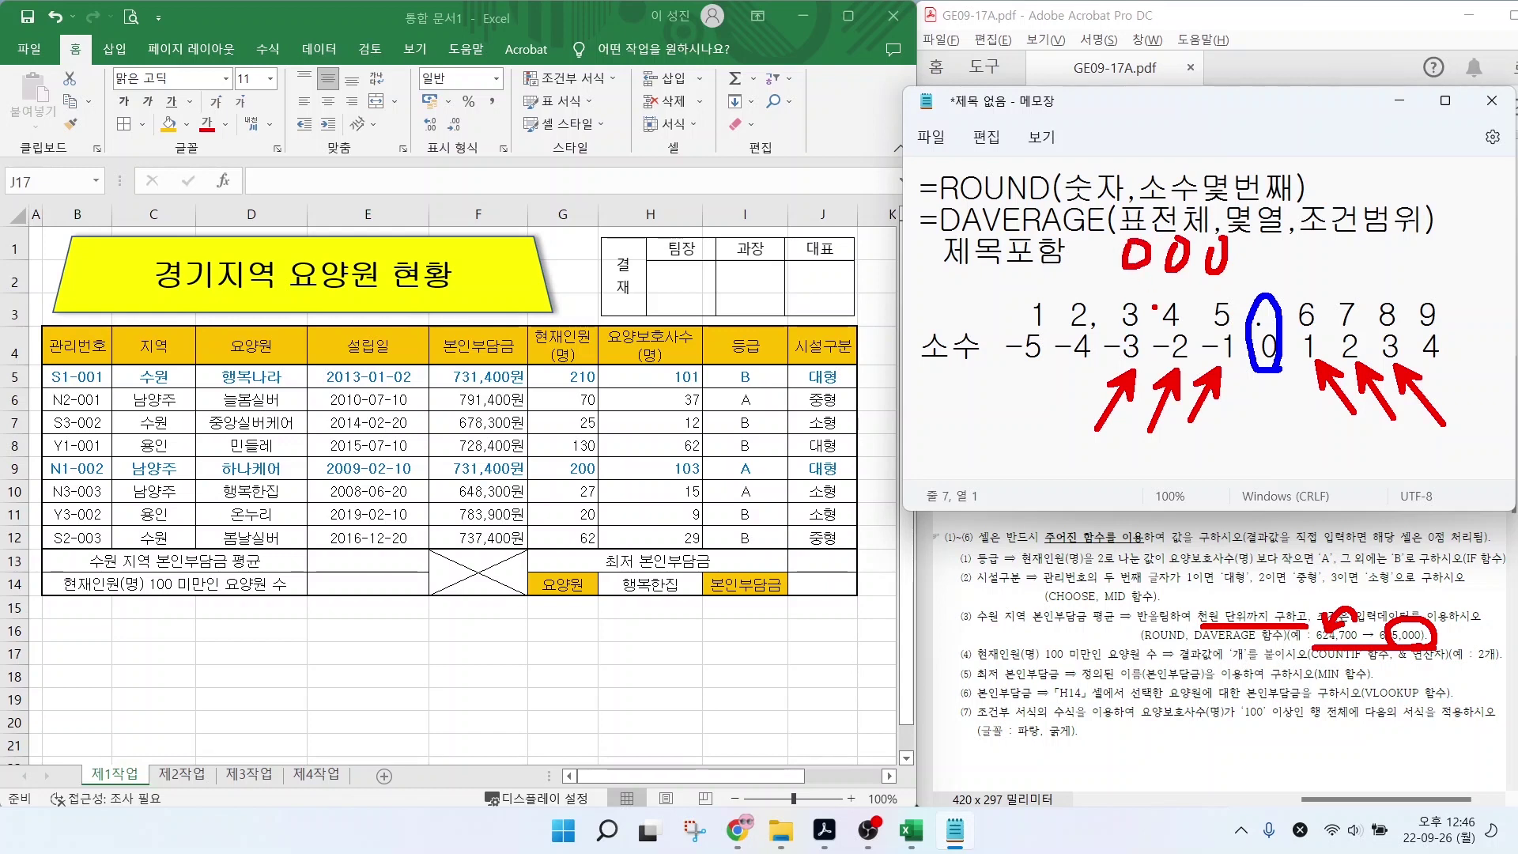
mouse_move(1142, 367)
left_mouse_down()
mouse_move(1094, 324)
mouse_move(1142, 354)
mouse_move(1125, 359)
left_mouse_up()
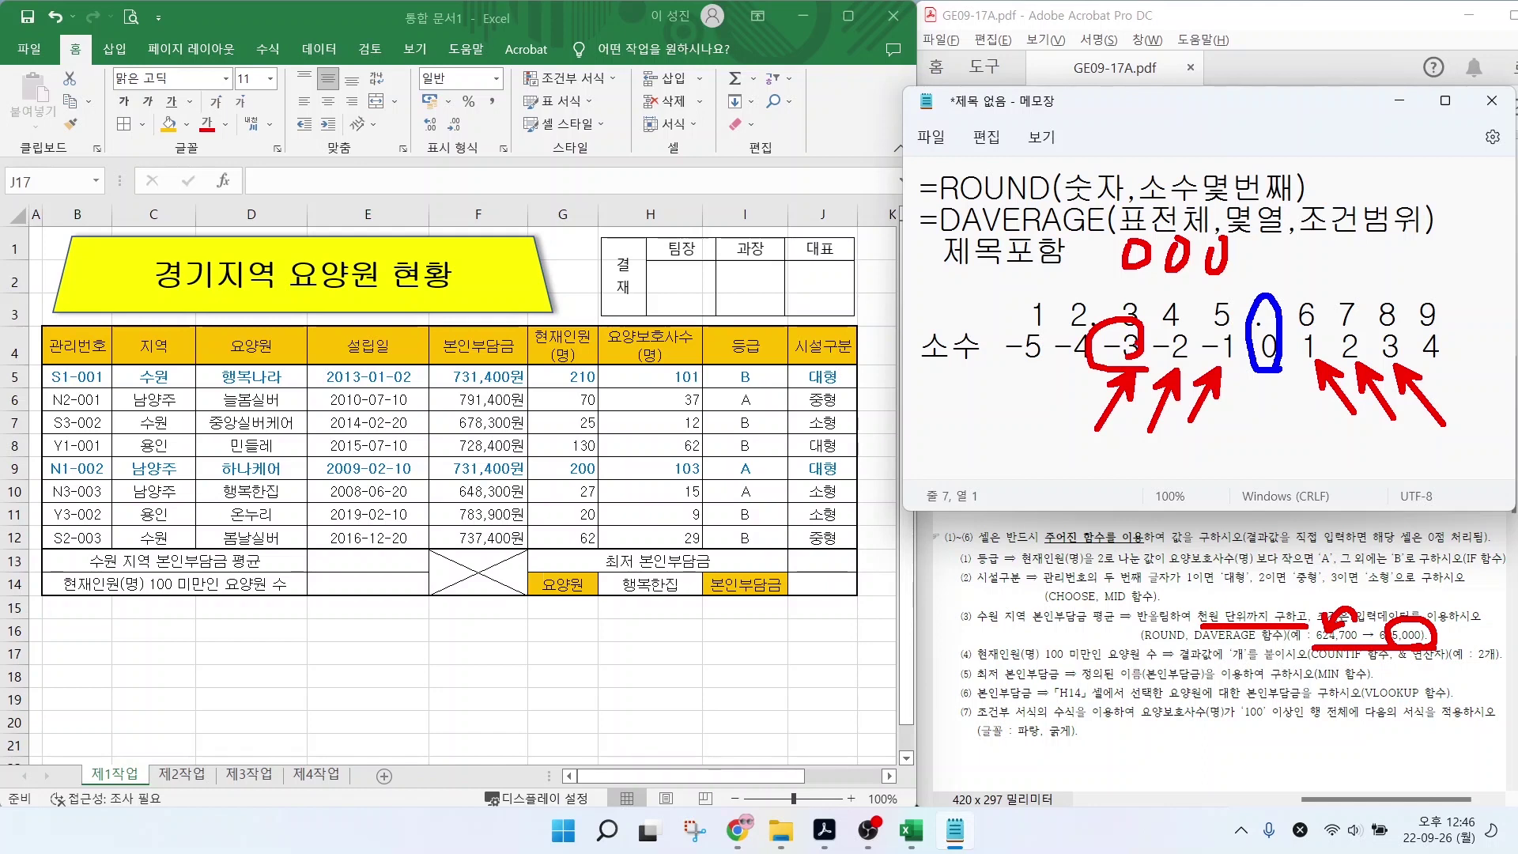
key("Escape")
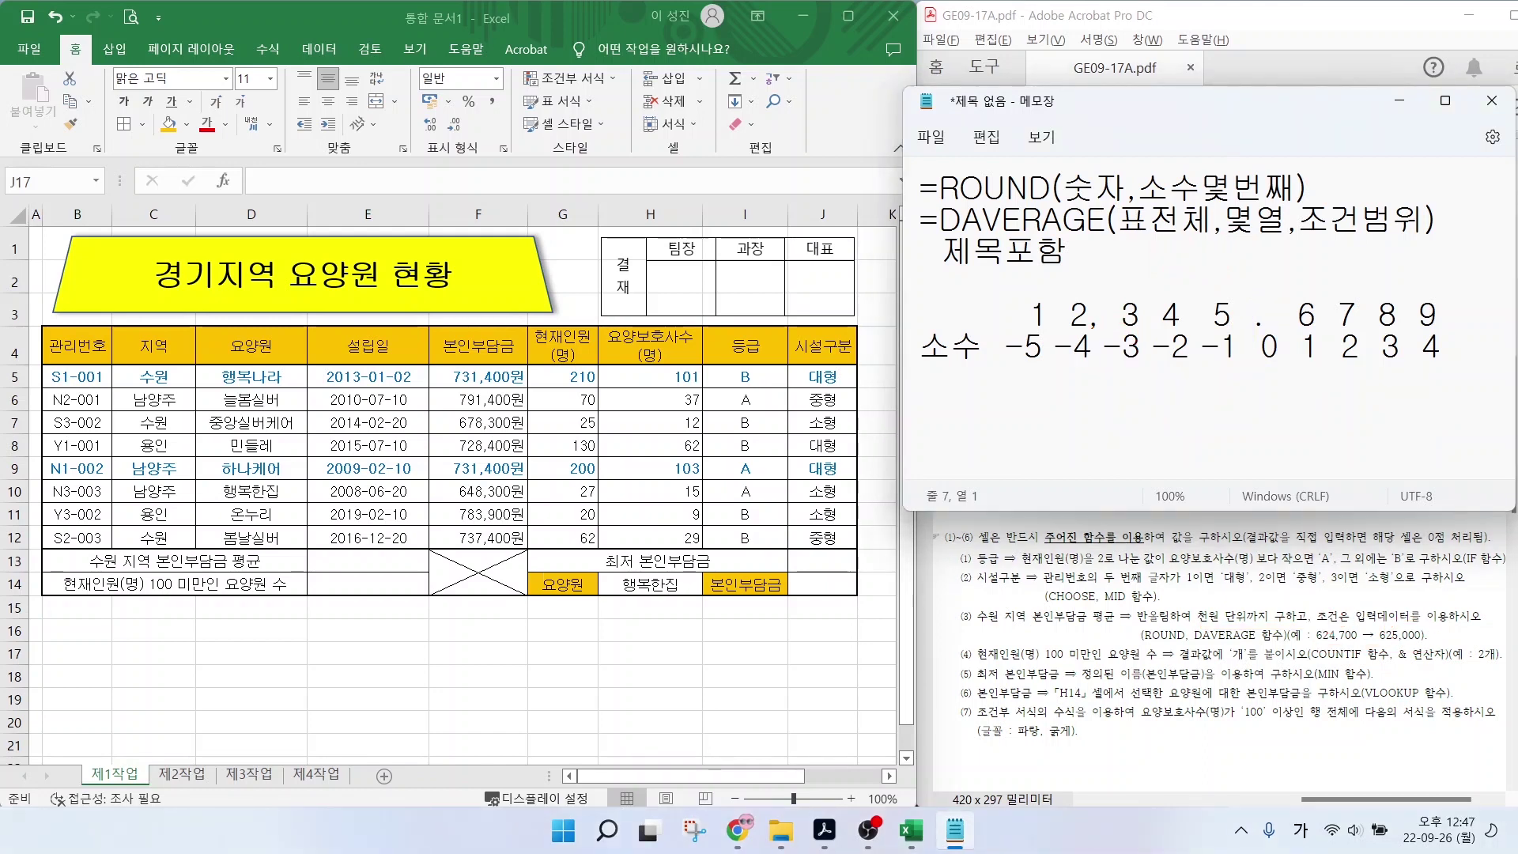
Start the sample formula =ROUND(DAVERAGE( on the line below the digit-position chart in the notes.
type("=")
key("Hangul")
type("ROUND")
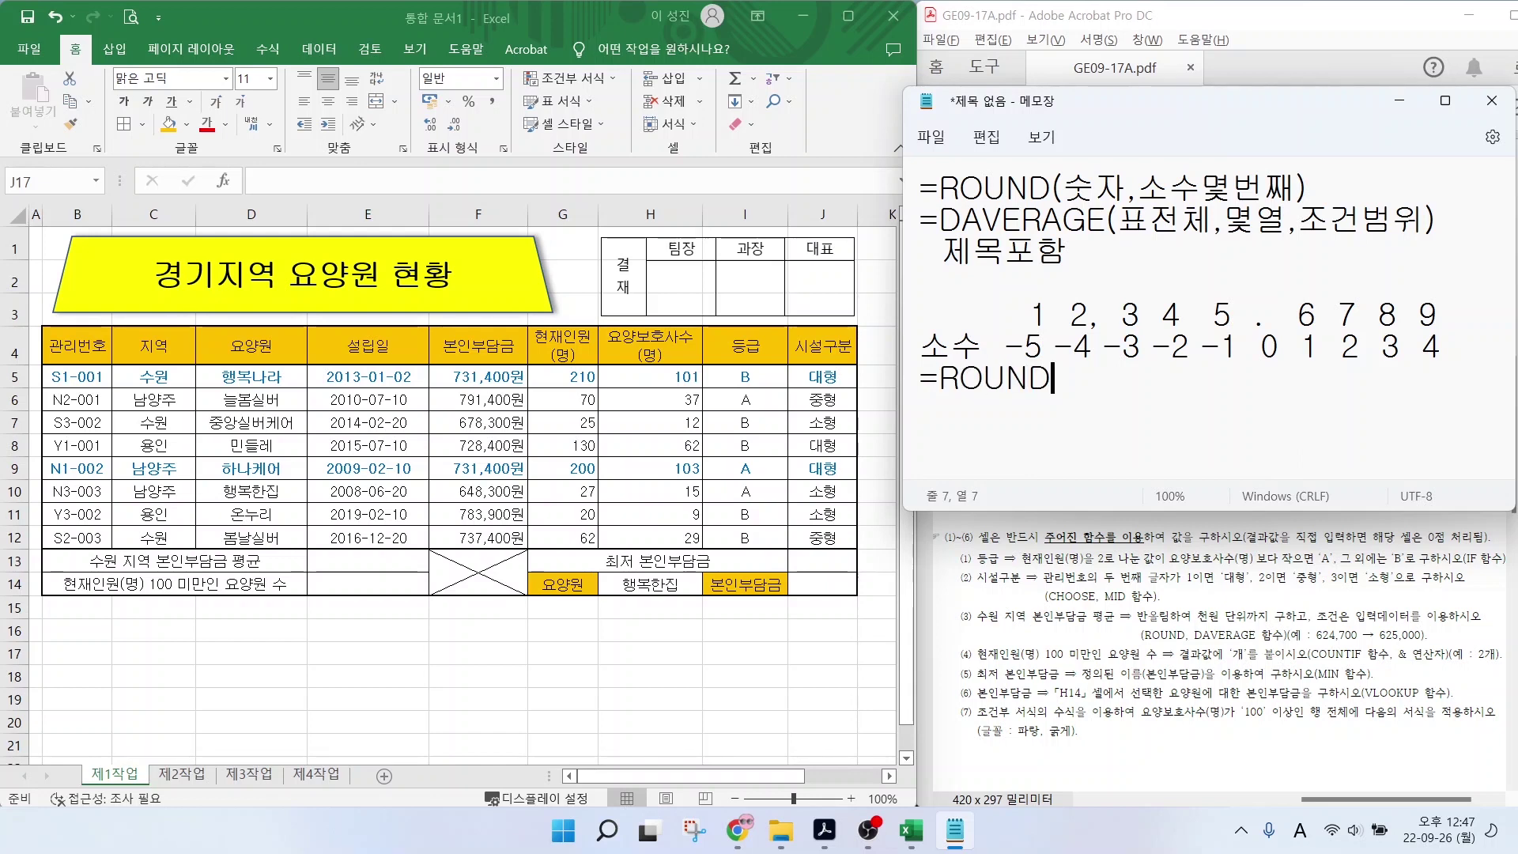
type("(DA")
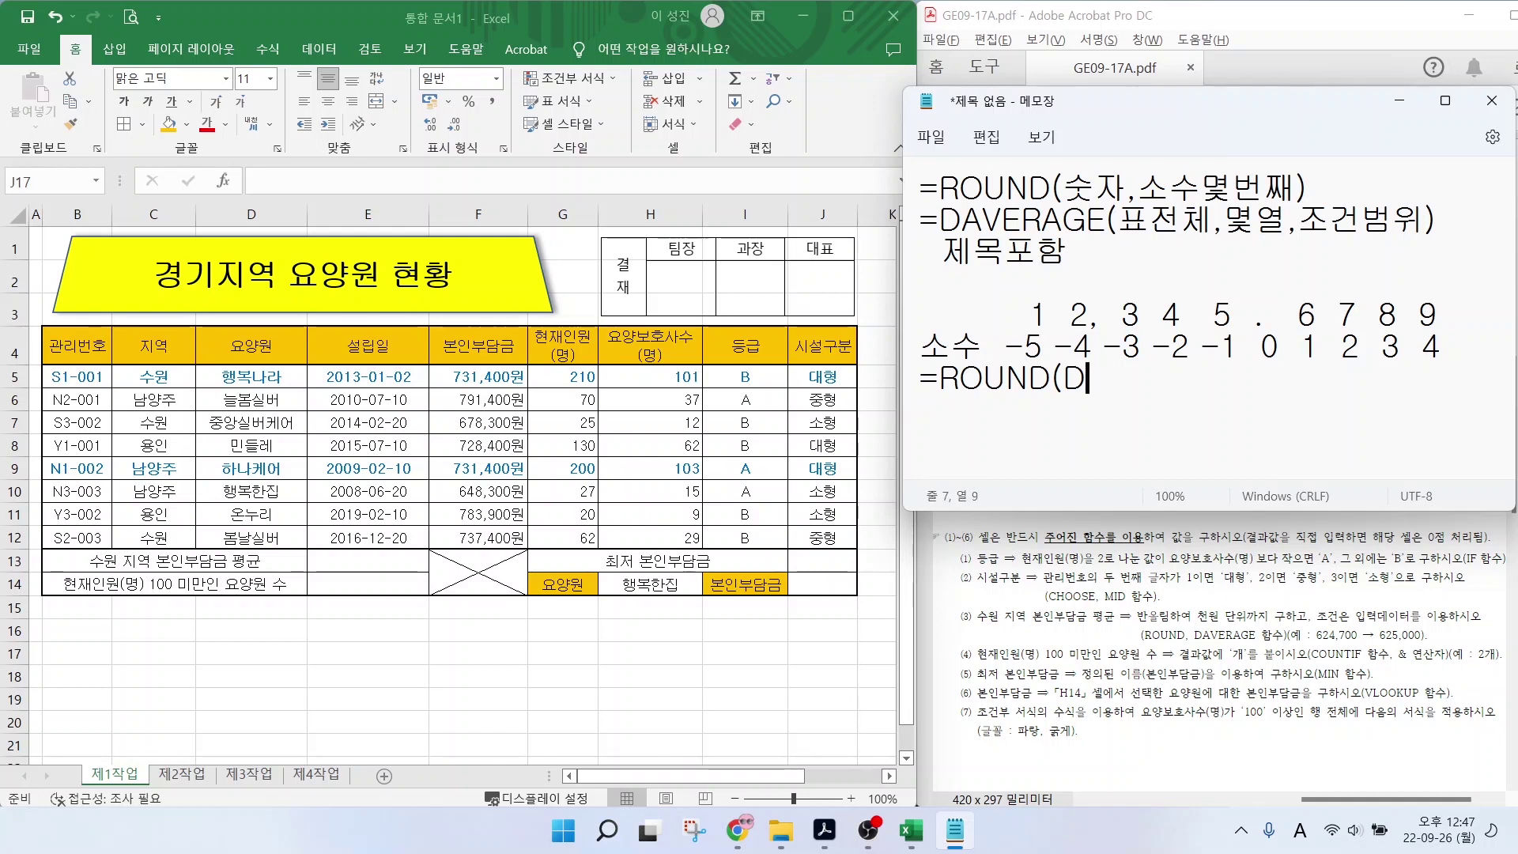
type("VERGA")
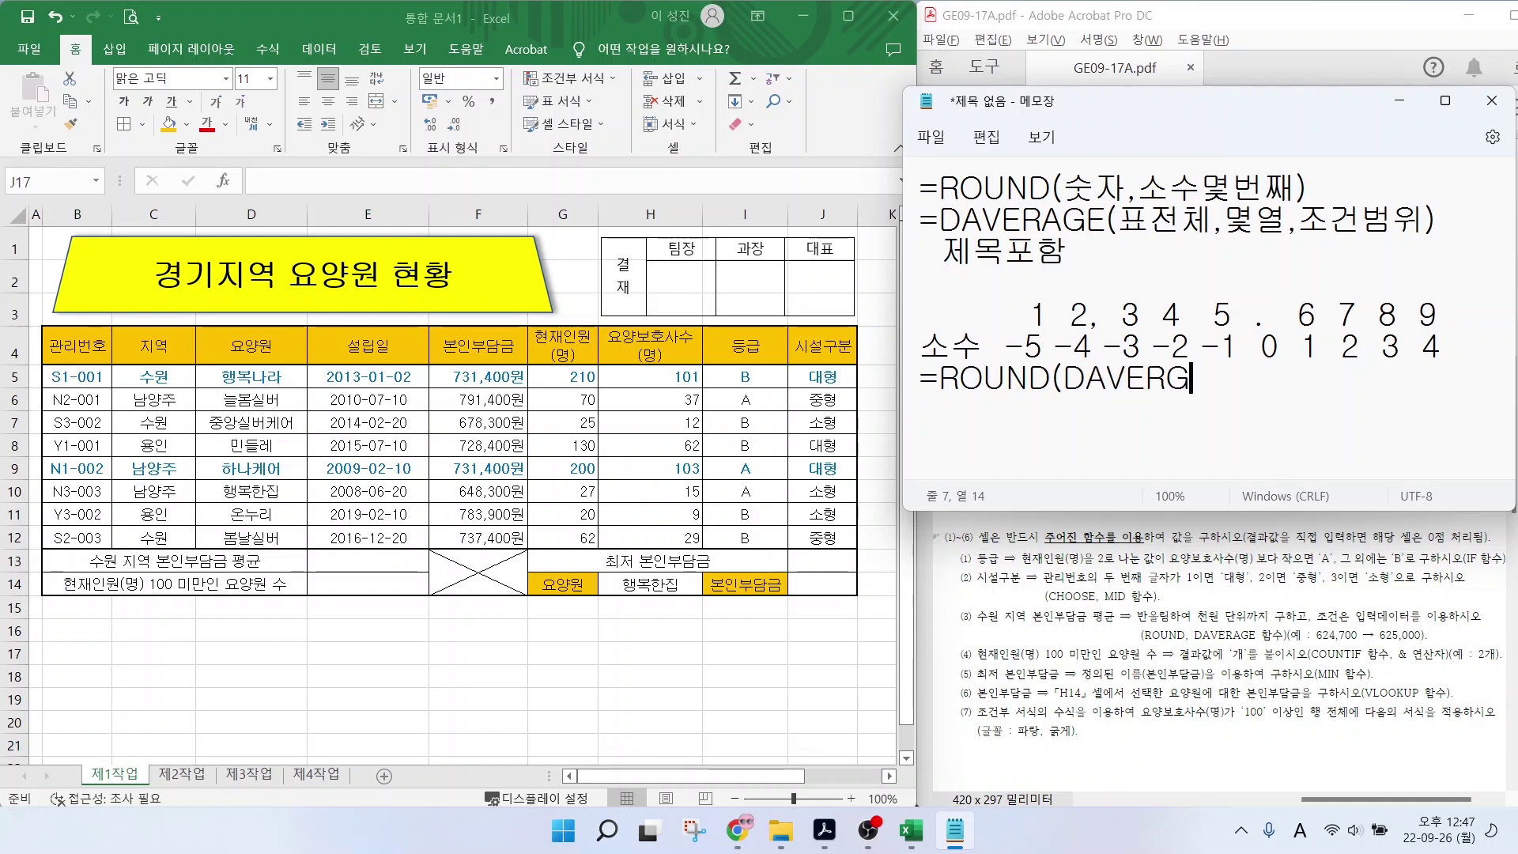
key("BackSpace")
key("BackSpace")
type("AGE(")
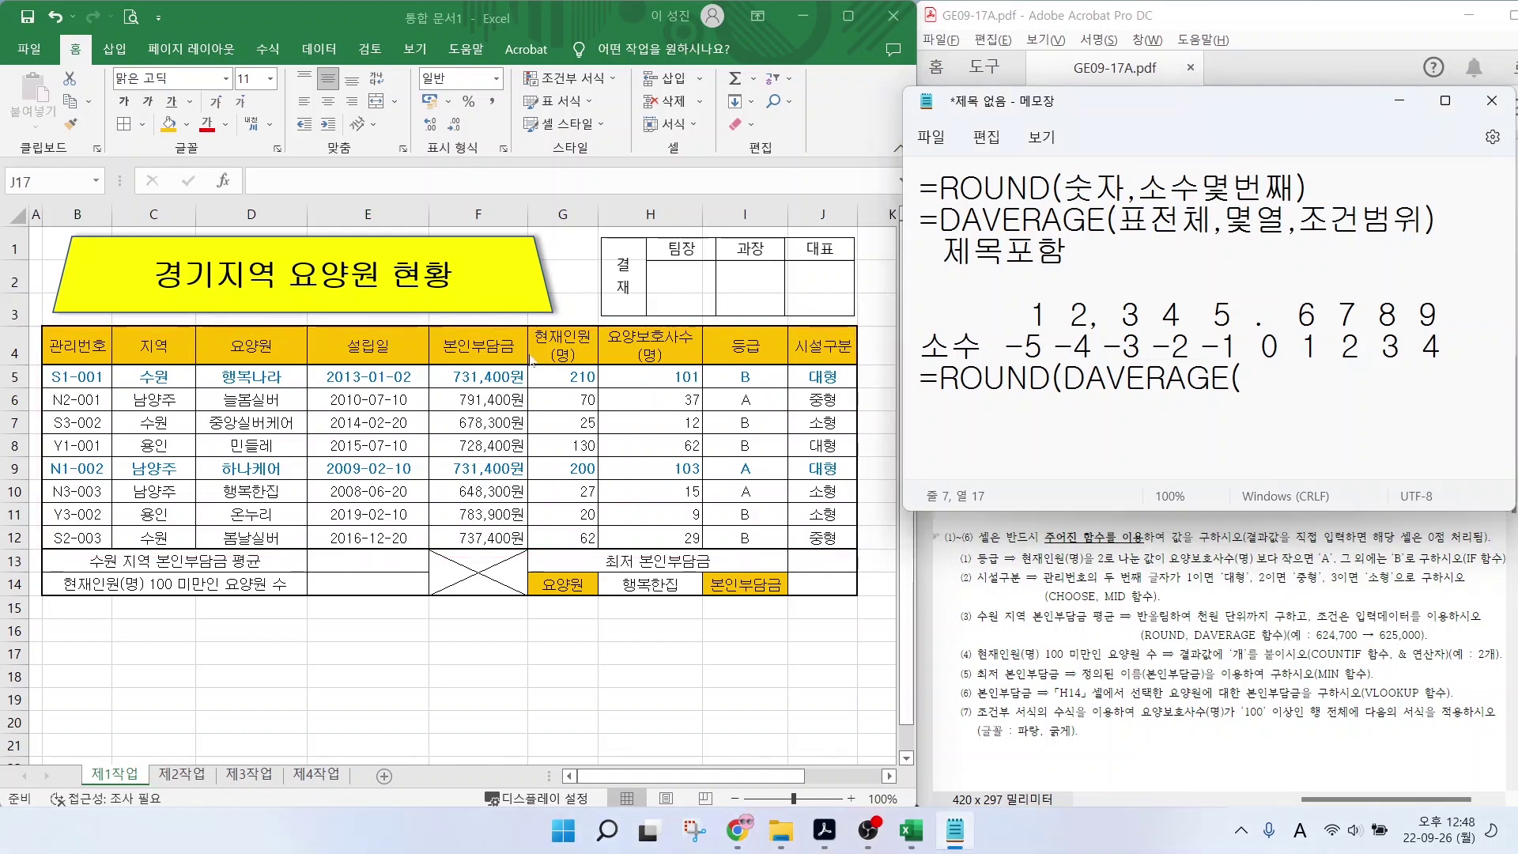
Continue the noted formula with the DAVERAGE arguments B4,J12,5,C4:C5, closing the function and adding a comma.
type("B4,J12,")
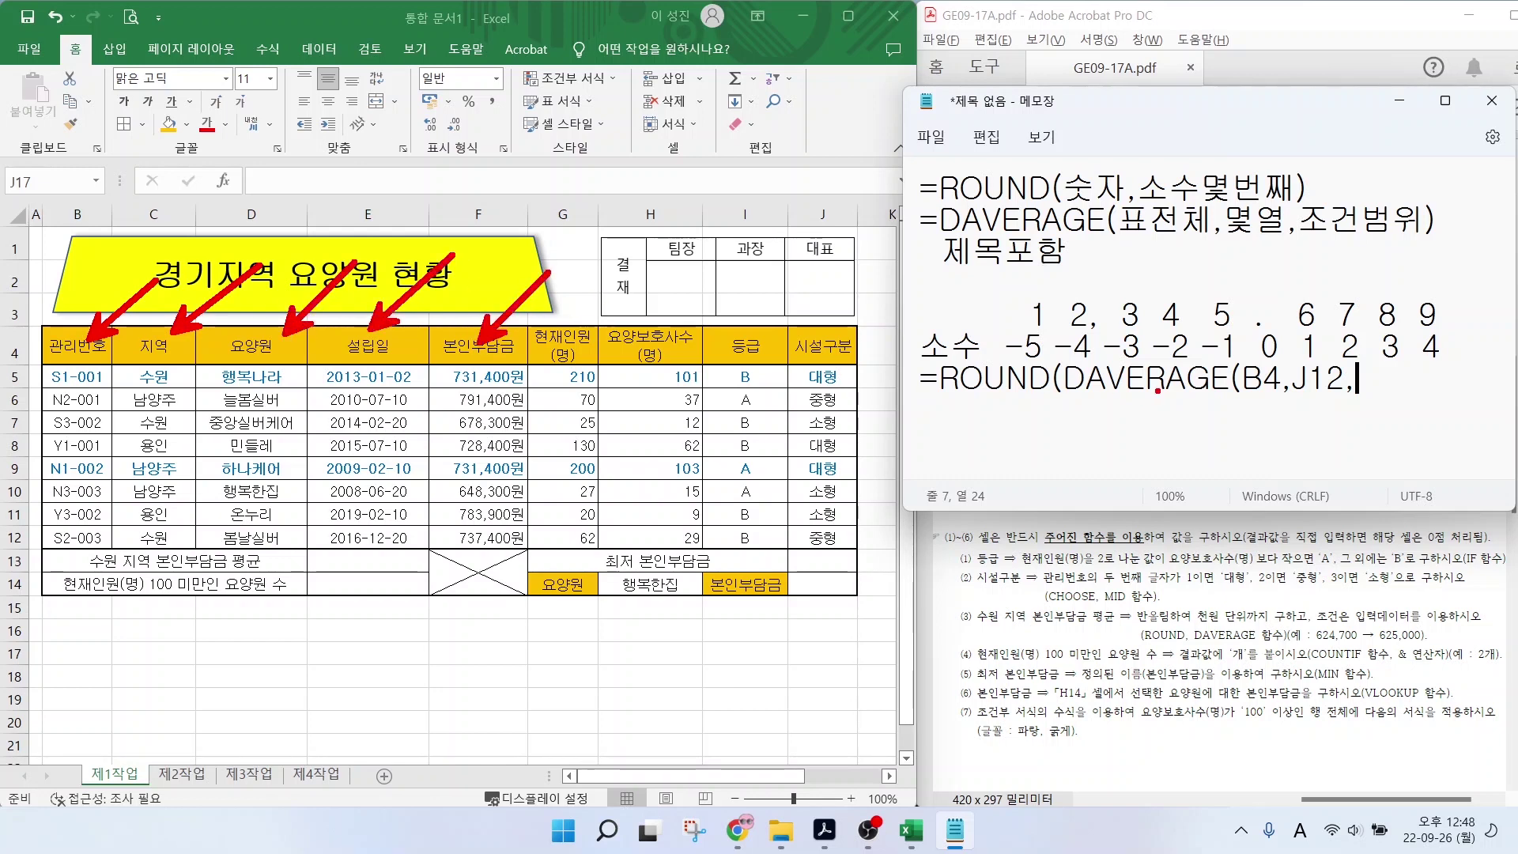
type("5")
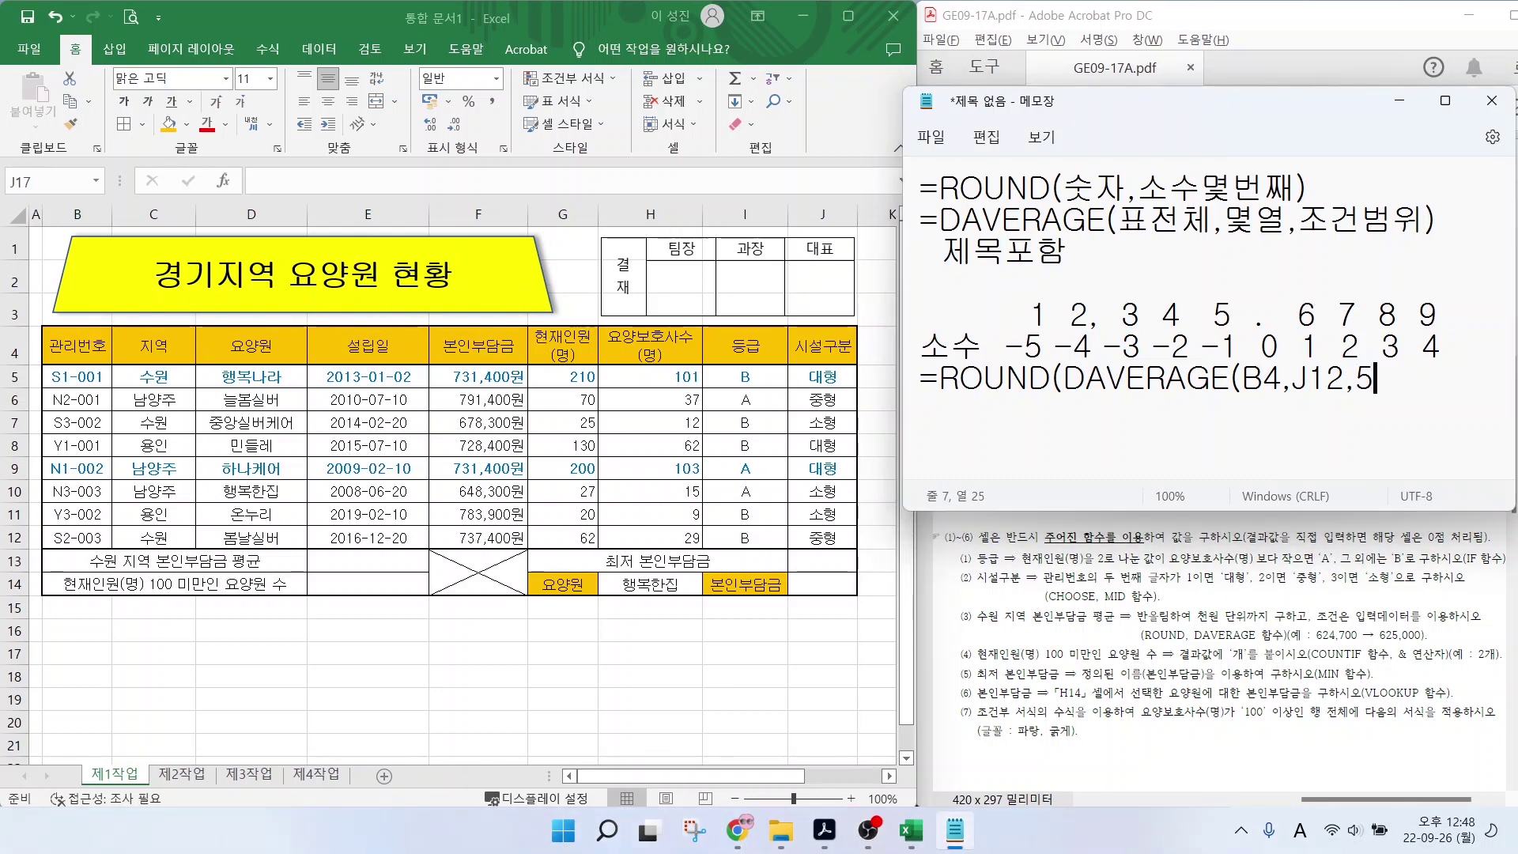
type(",")
left_click_drag(113, 361, 196, 388)
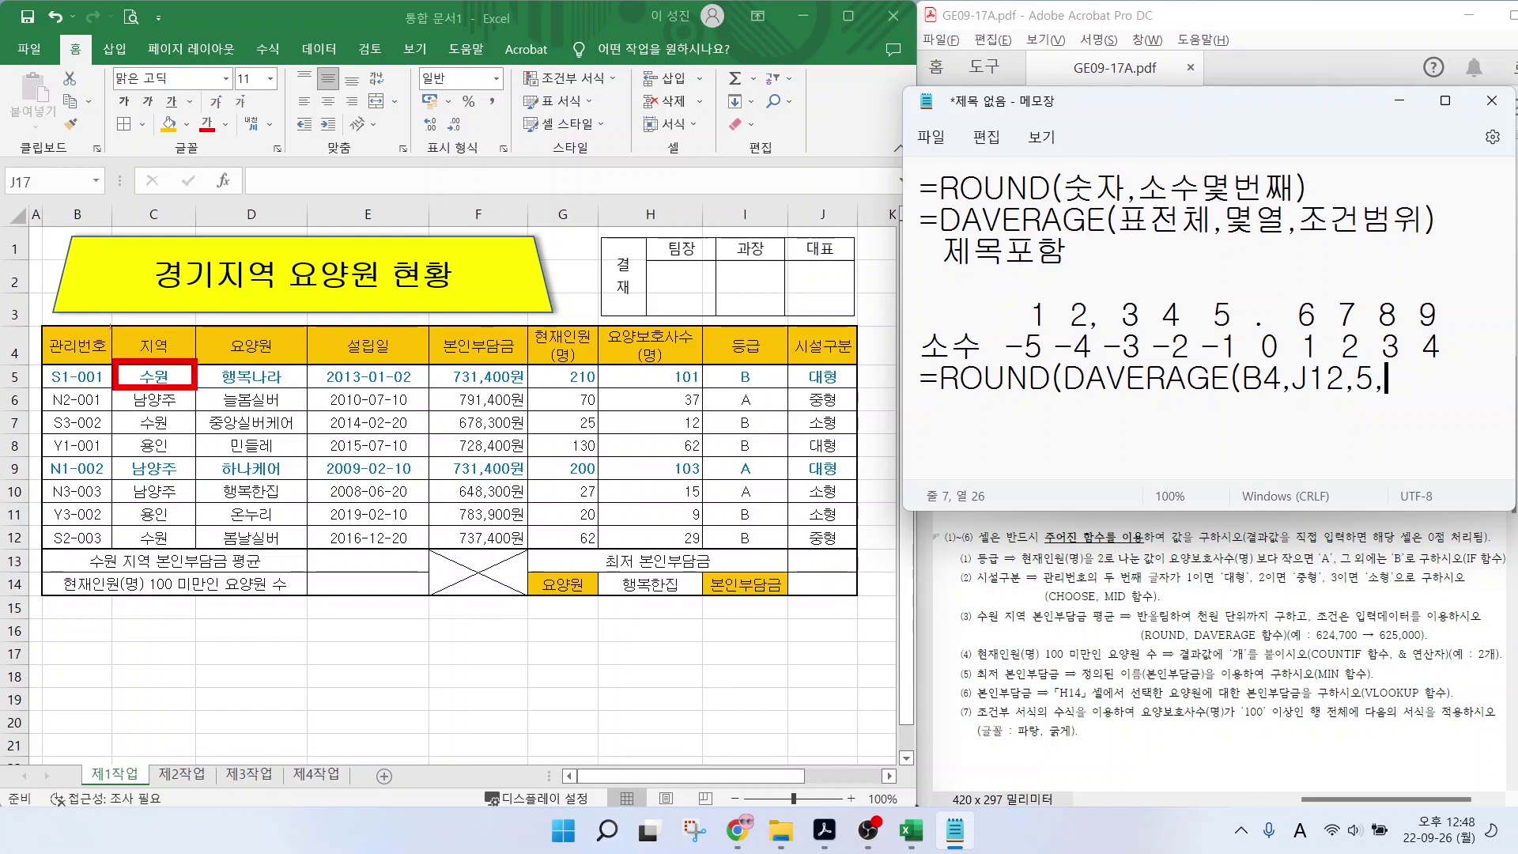
left_click_drag(108, 325, 205, 387)
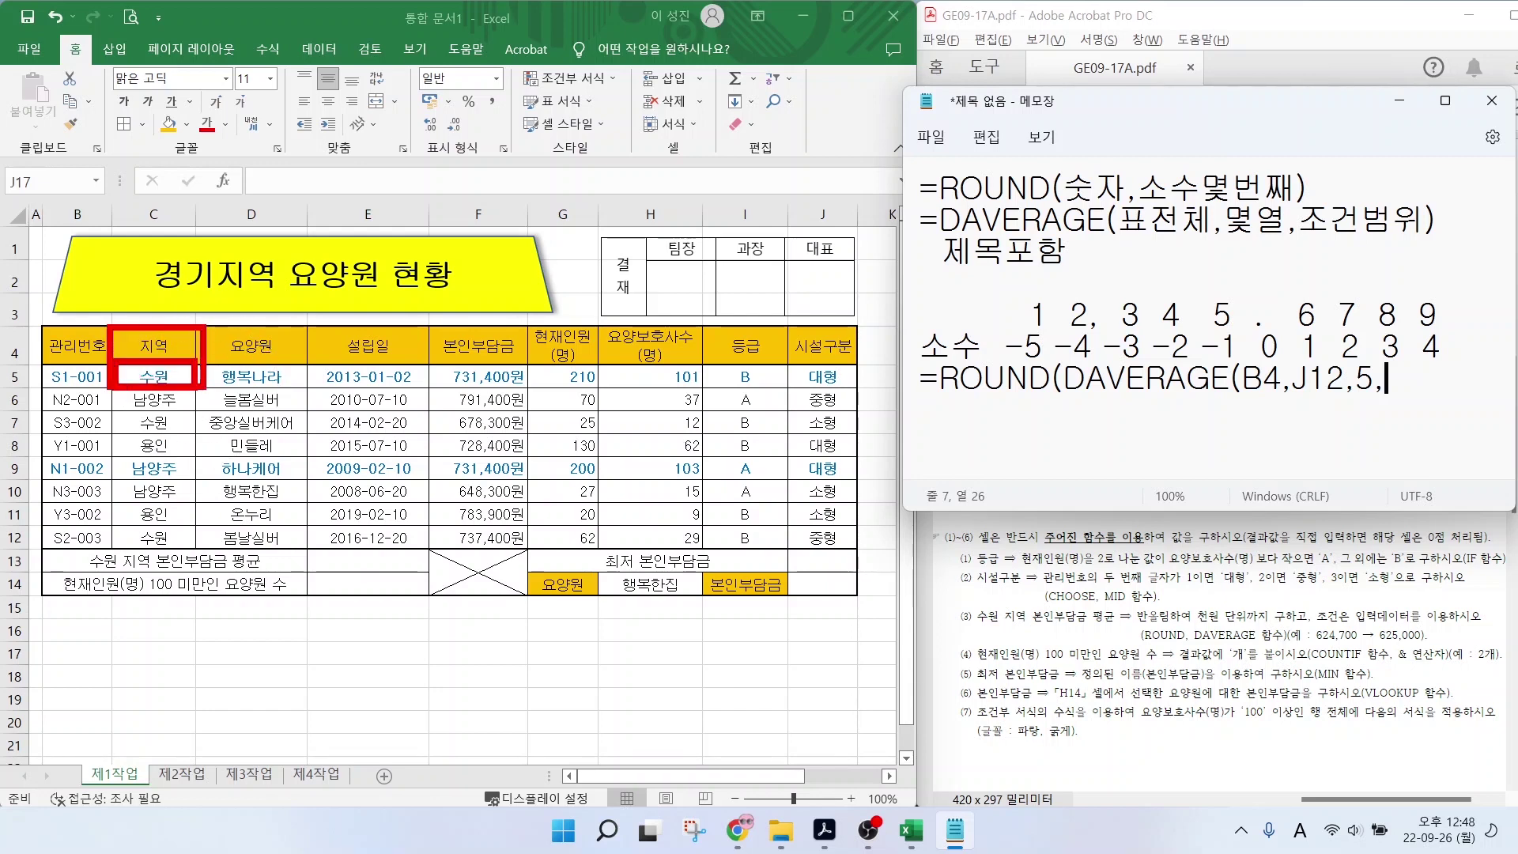
key("Escape")
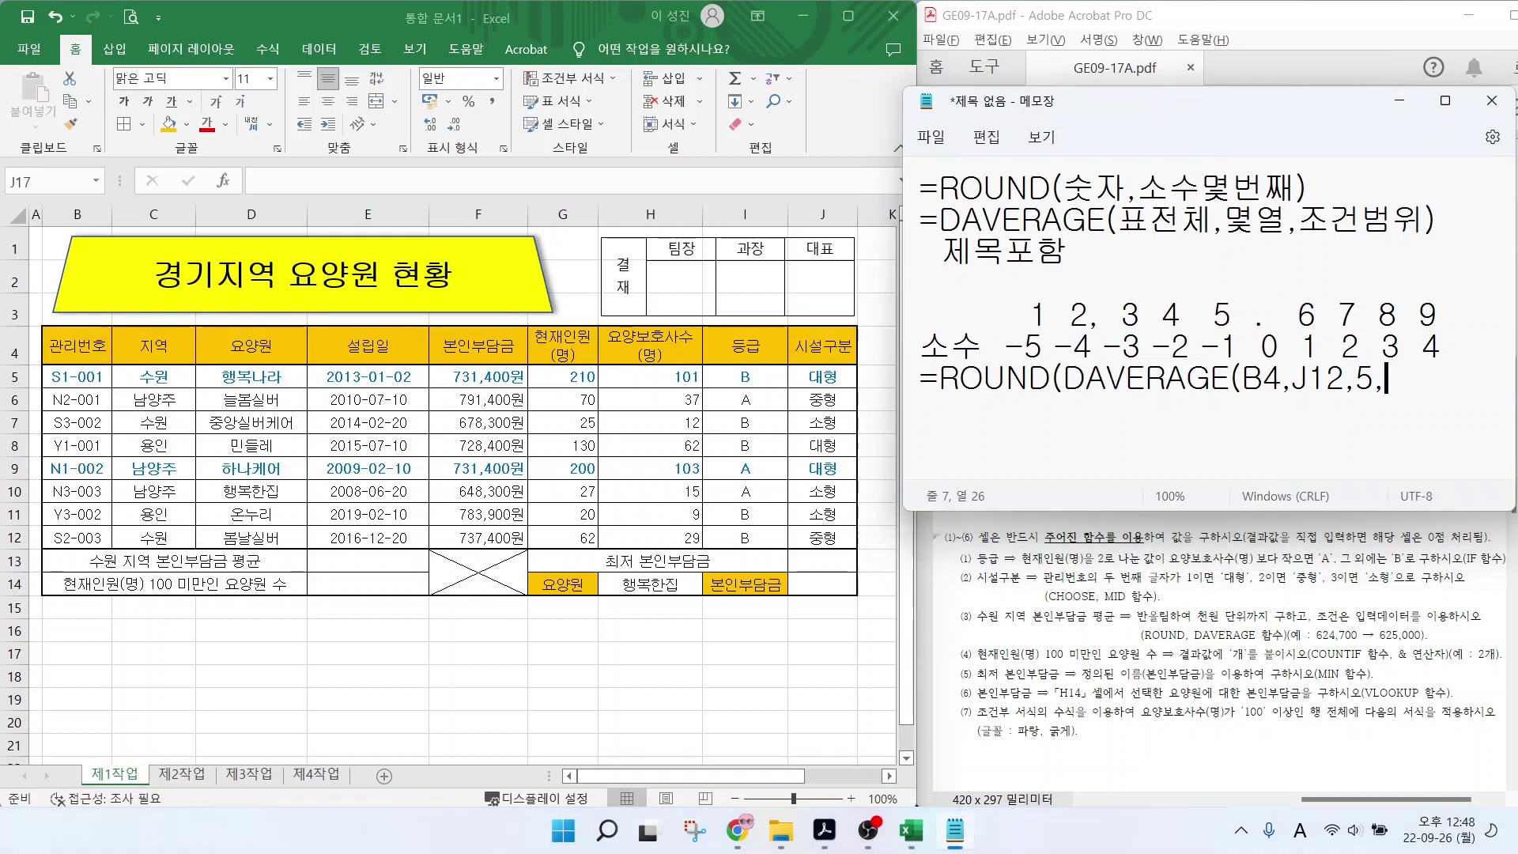
type("C4:")
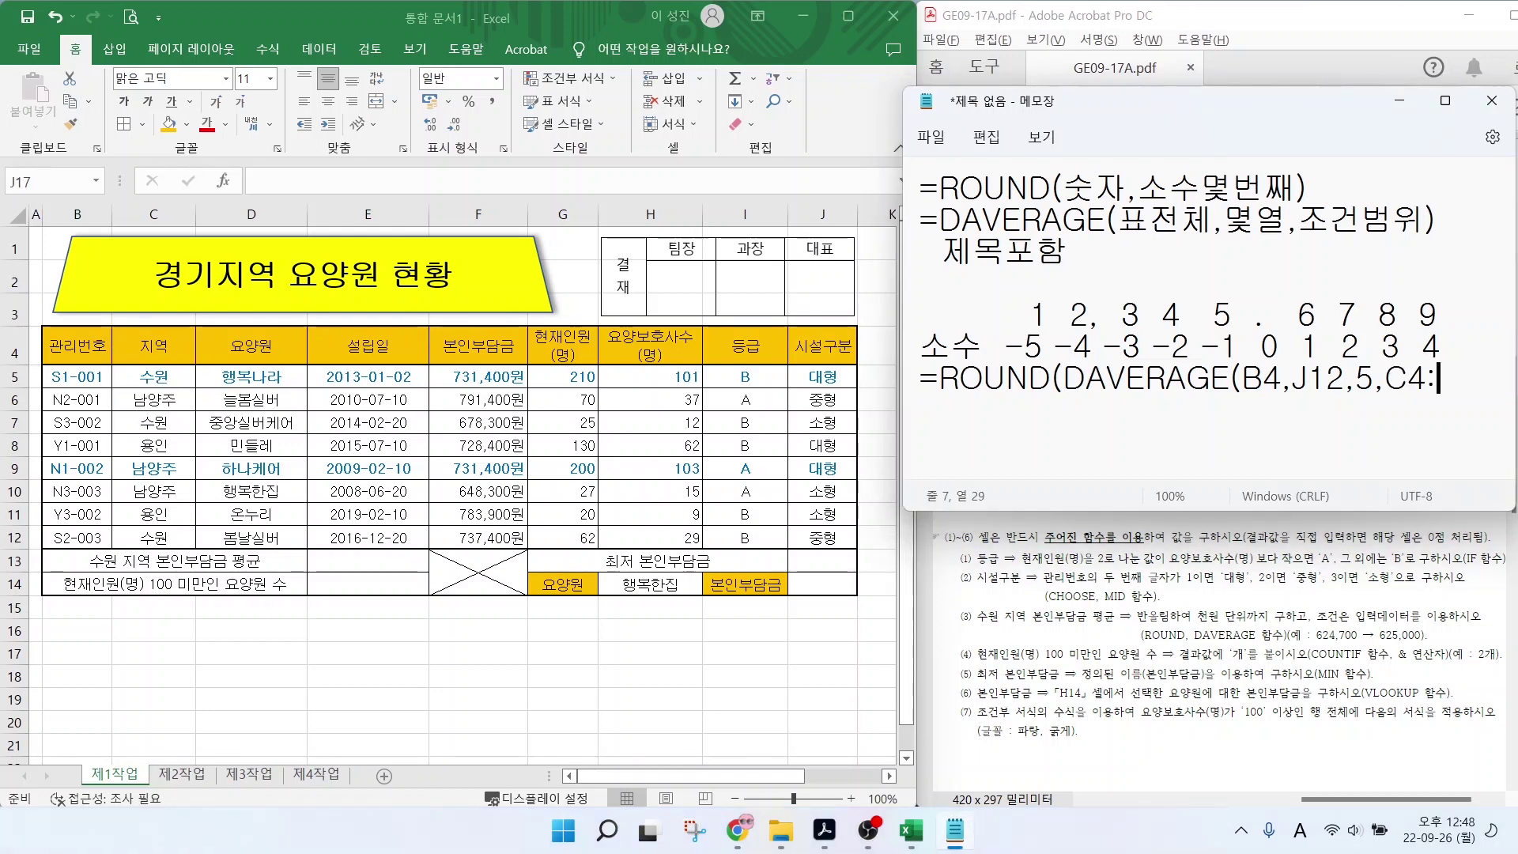
type("C5")
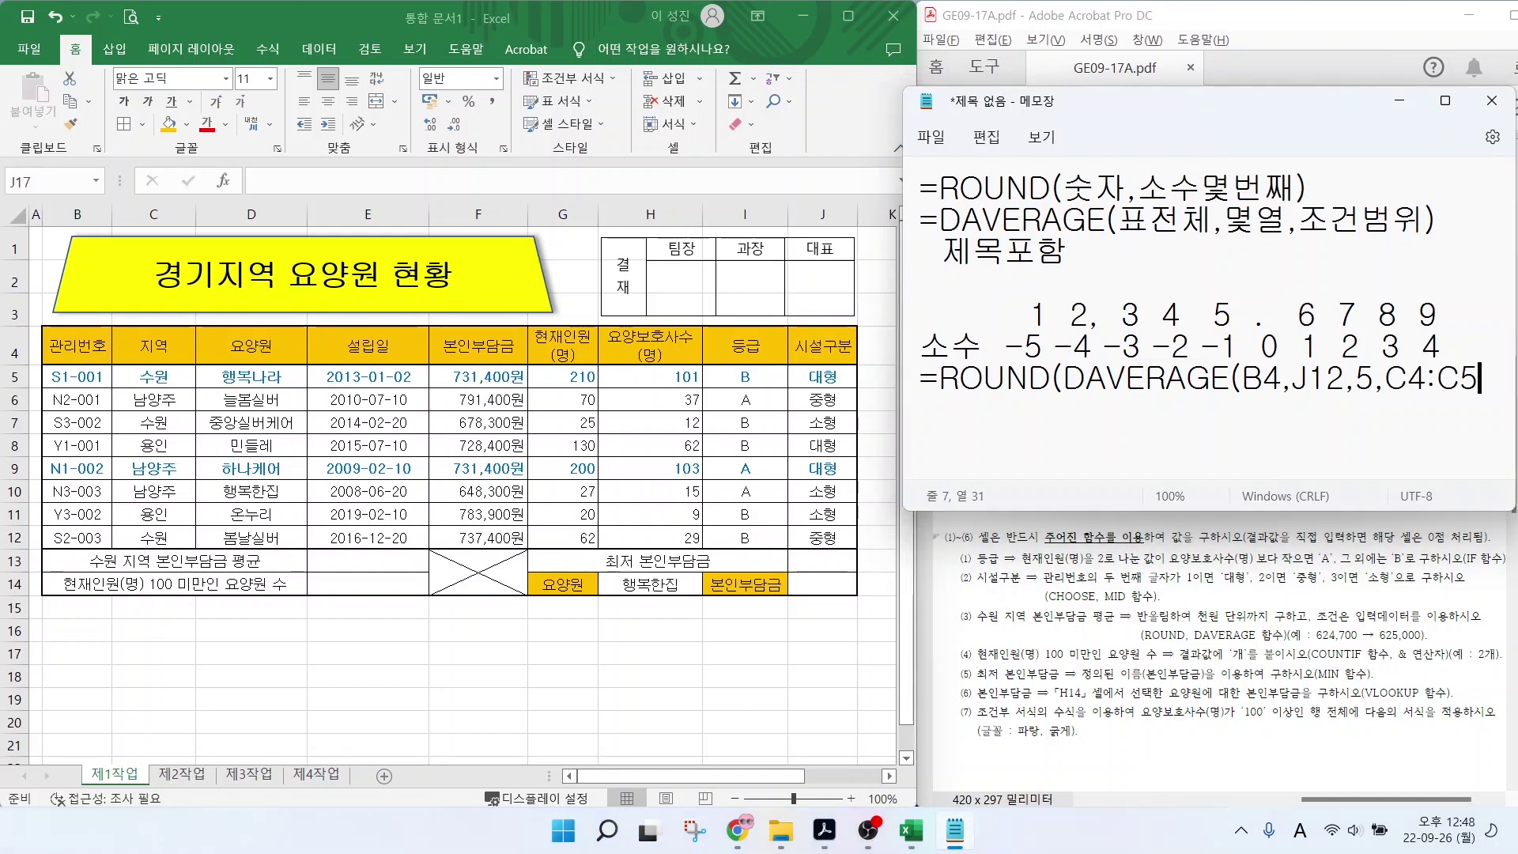
type("),")
Check the digit argument against the chart and finish the noted ROUND formula with -3 and a closing parenthesis.
left_click_drag(1138, 188, 1294, 187)
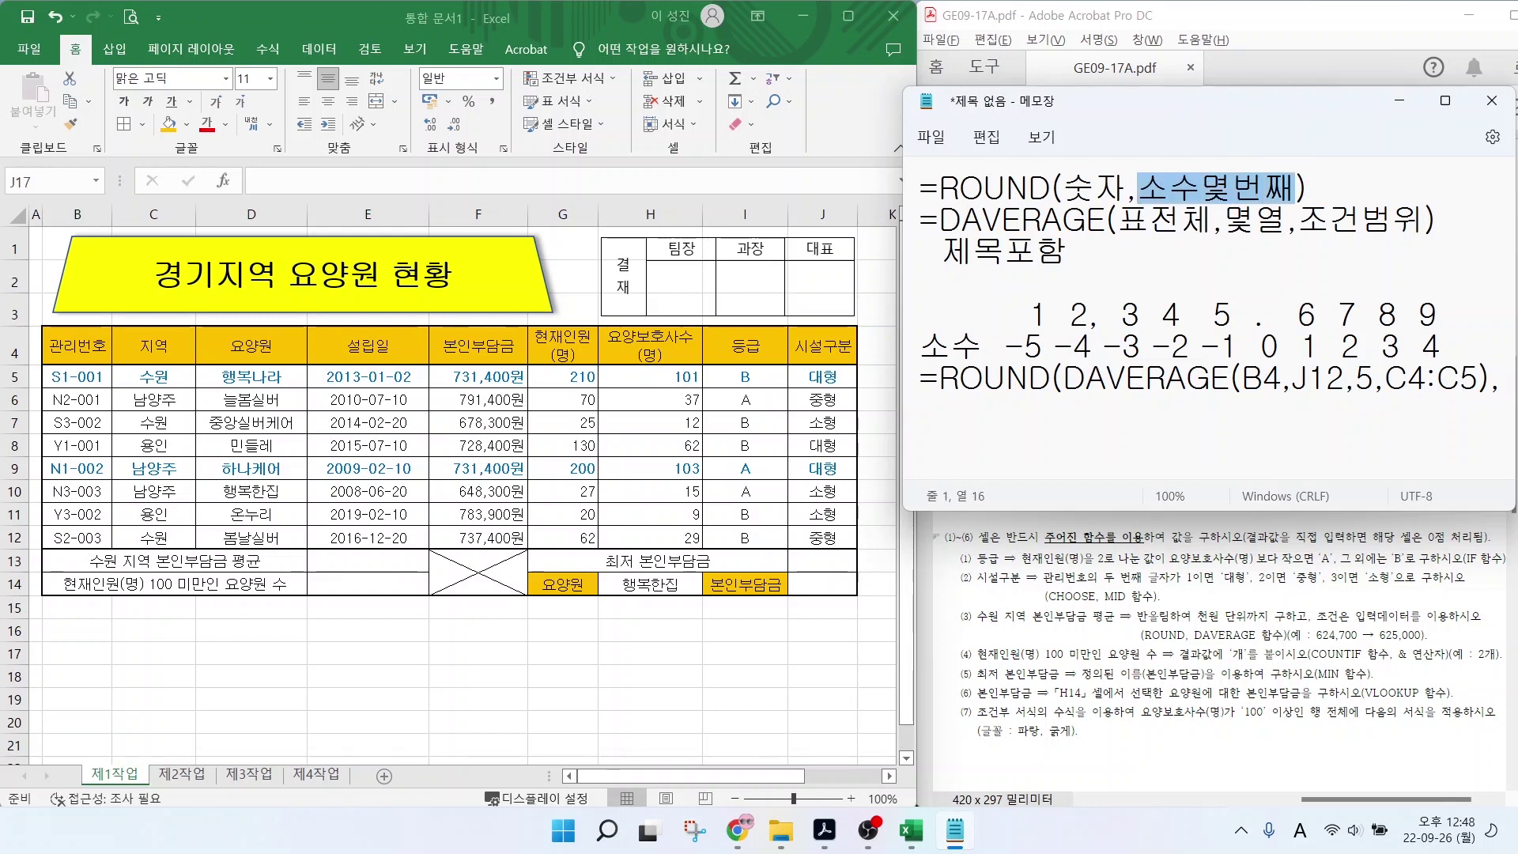
left_click_drag(1102, 346, 1140, 346)
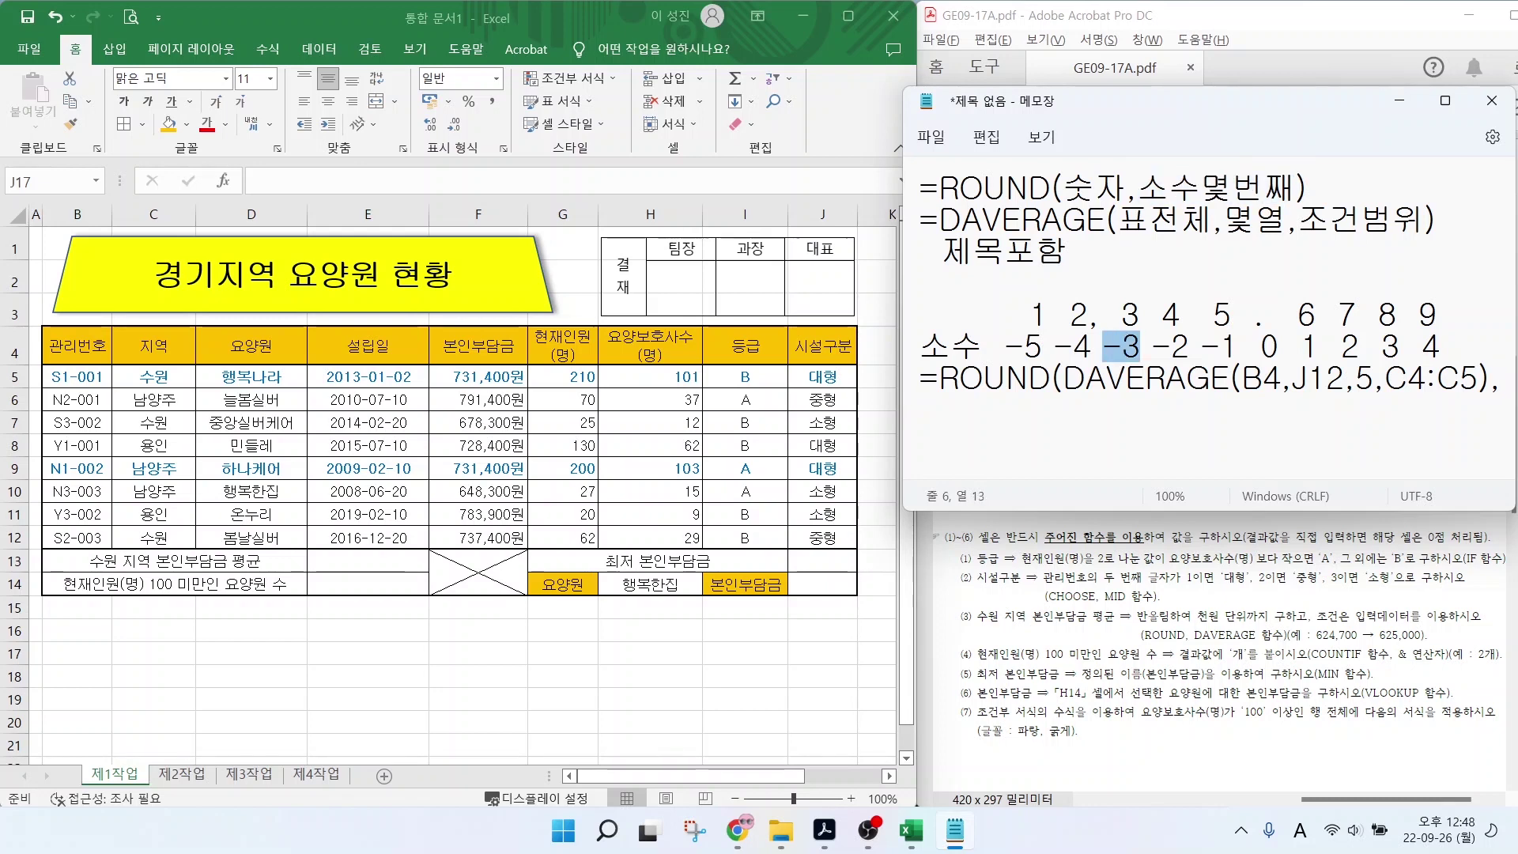
left_click(1502, 378)
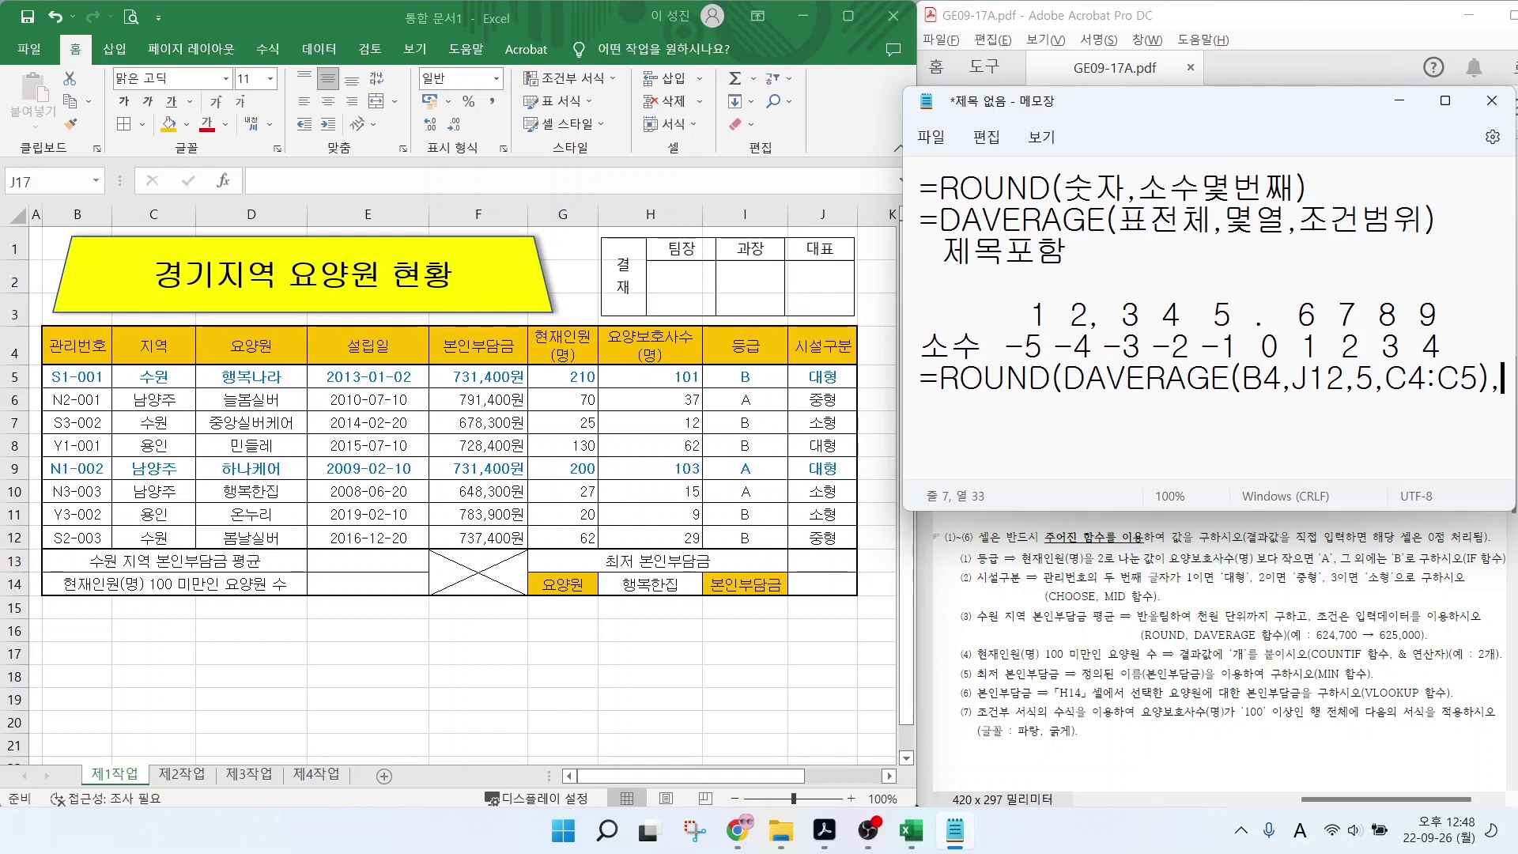
type("-3")
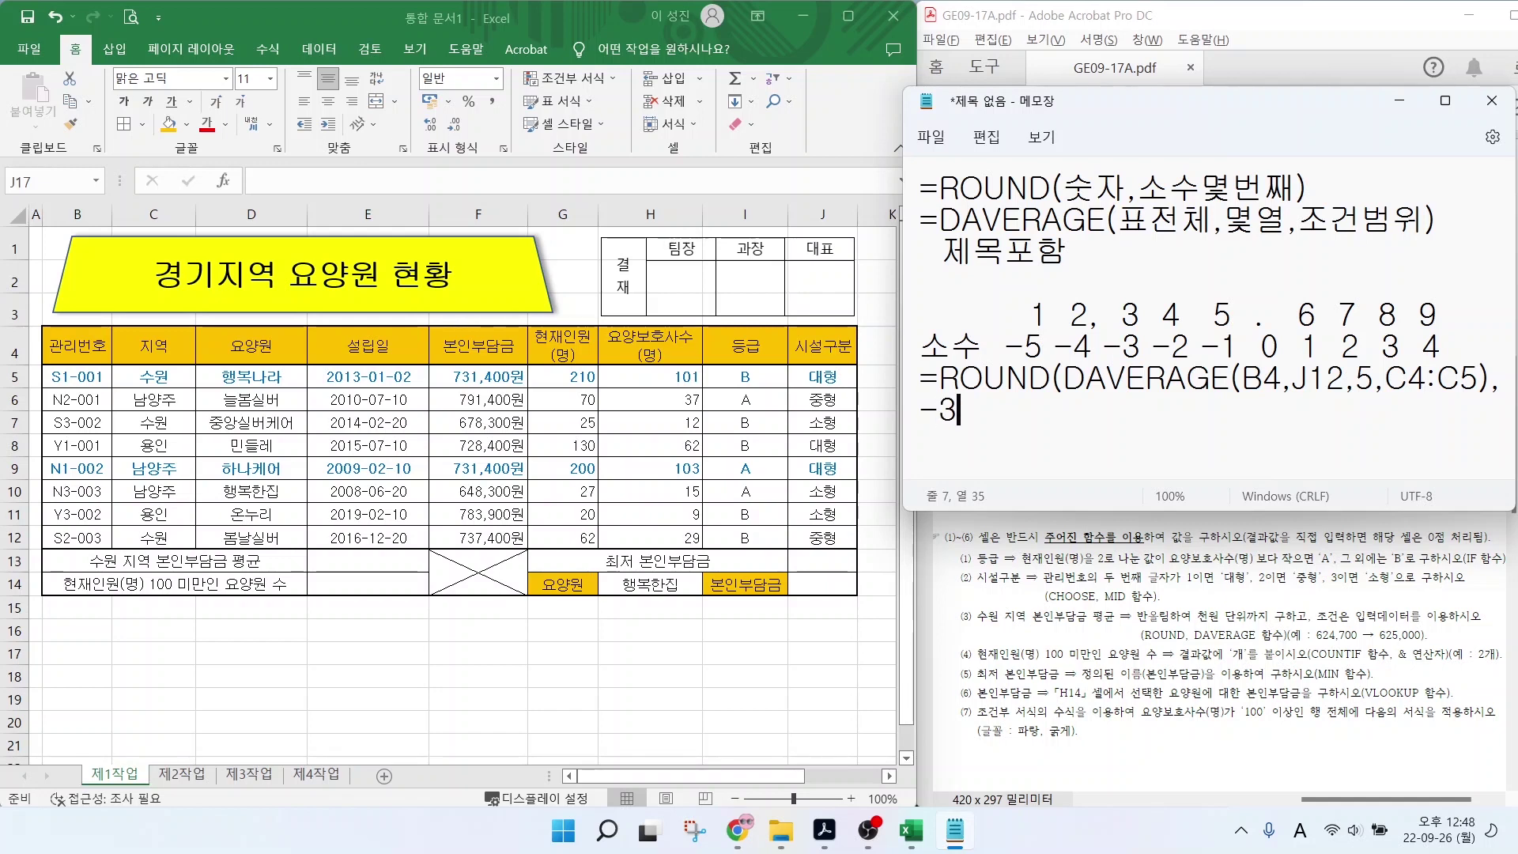
type(")")
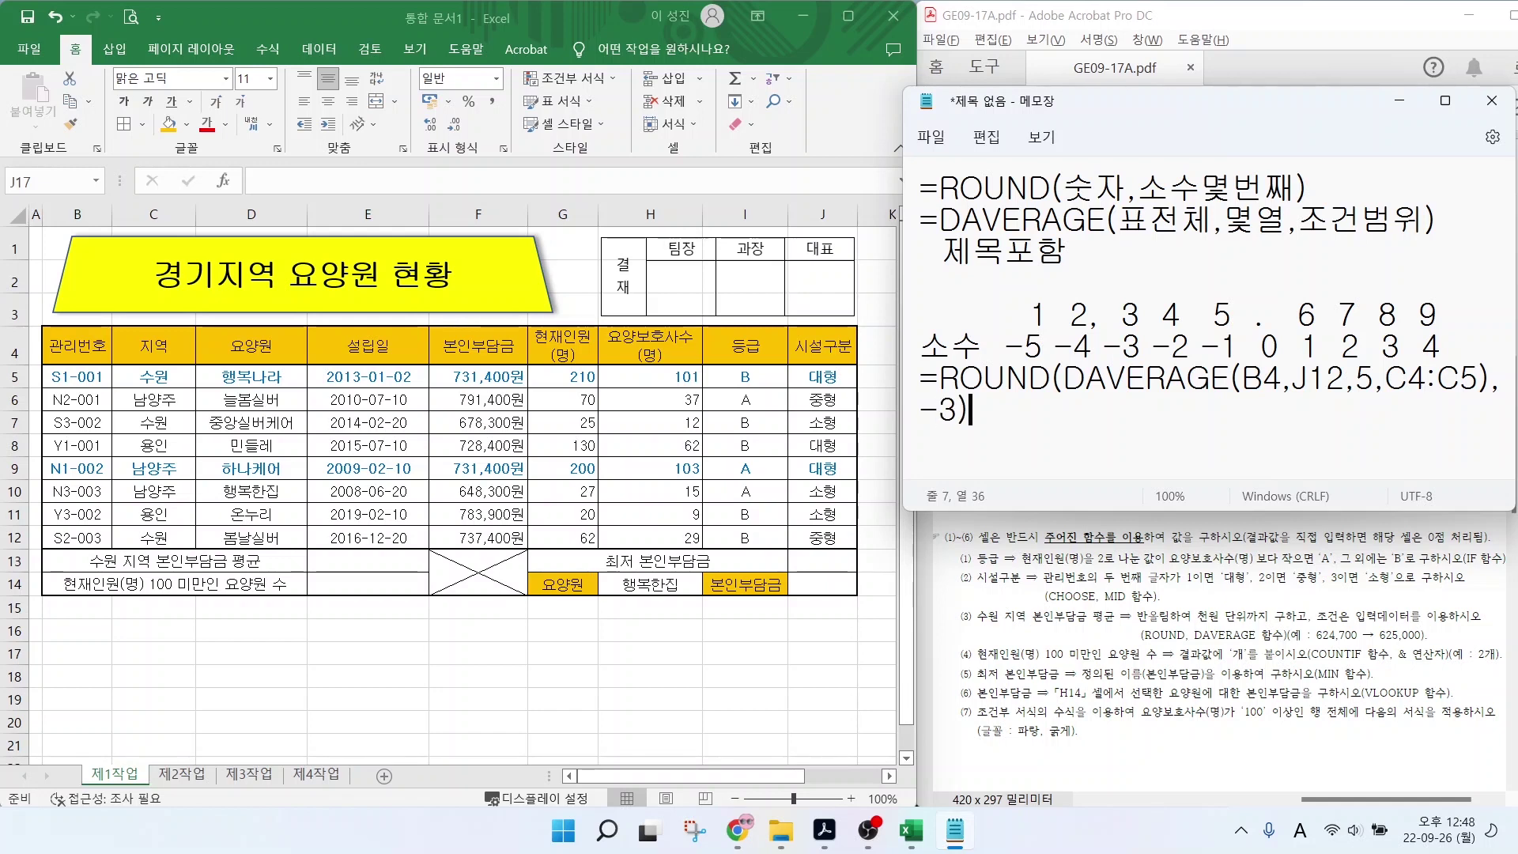
Switch to Excel and begin =ROUND(DAVERAGE( in cell E13 beside 수원 지역 본인부담금 평균.
left_click(417, 566)
type("=")
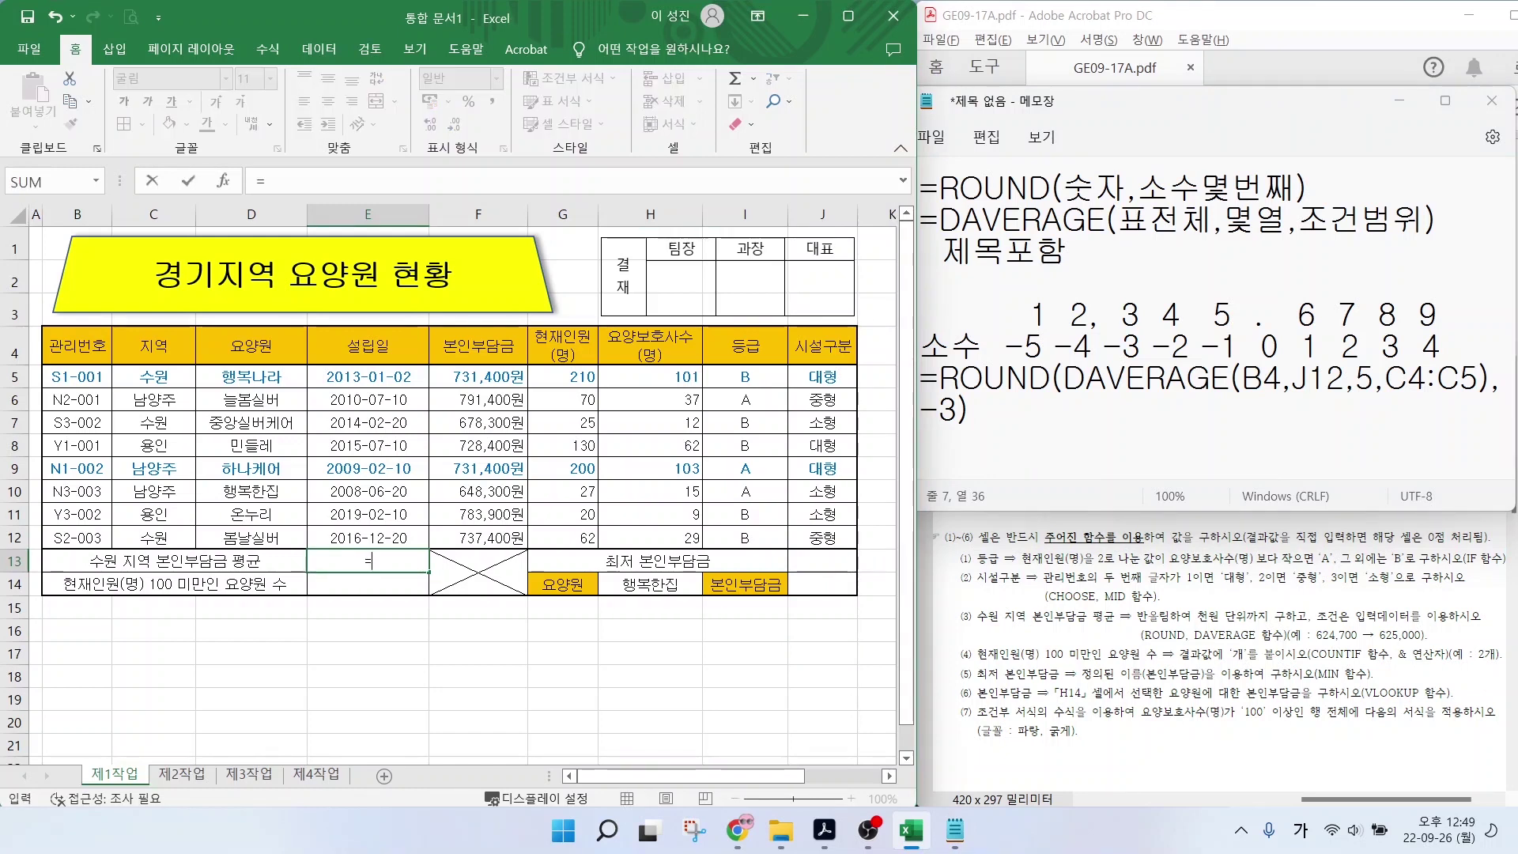
key("Hangul")
type("RO")
double_click(403, 613)
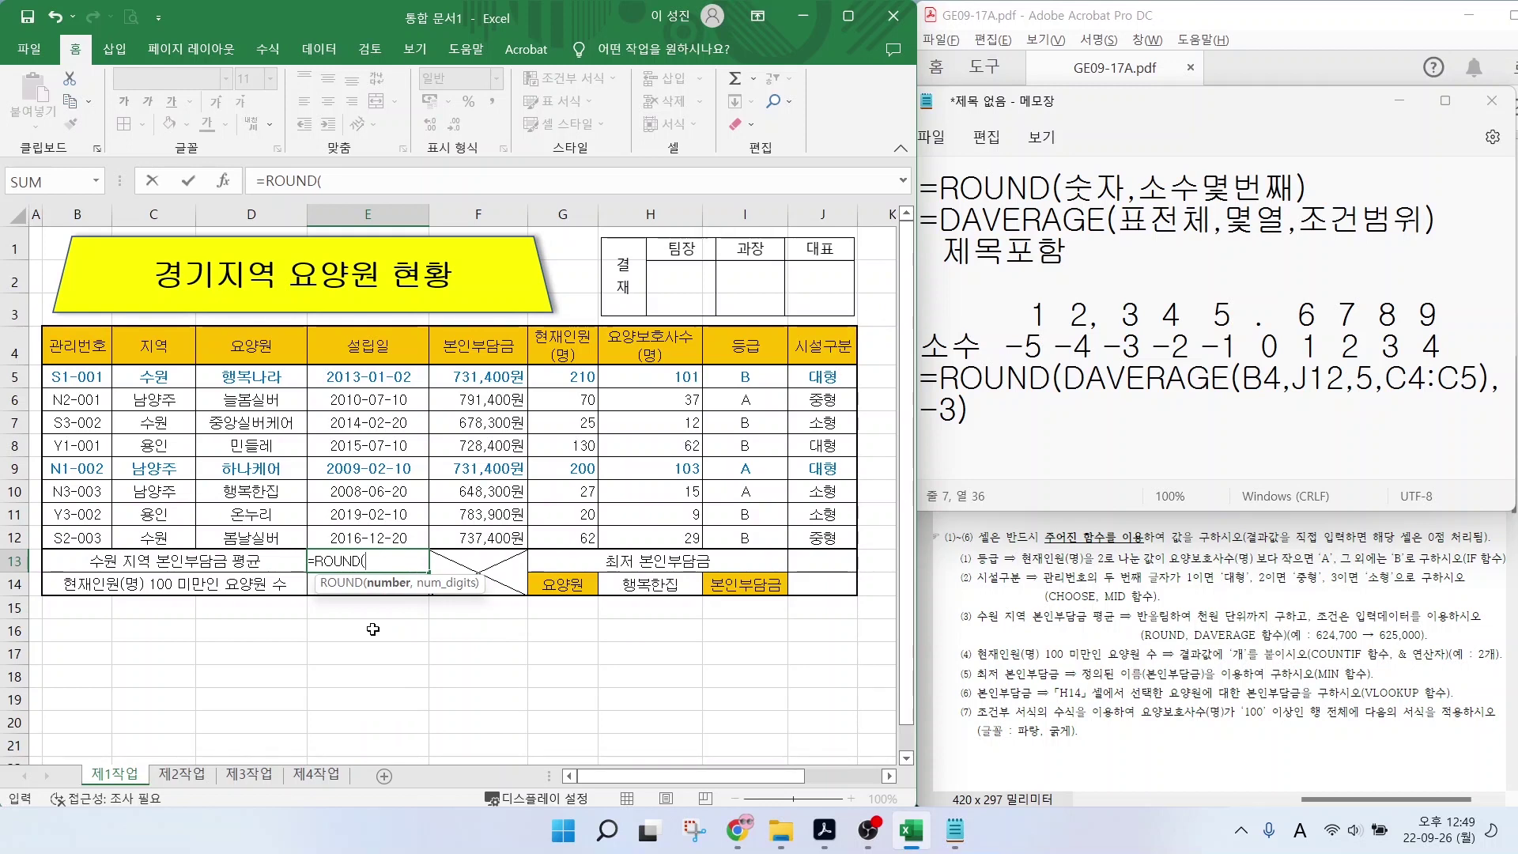
type("DA")
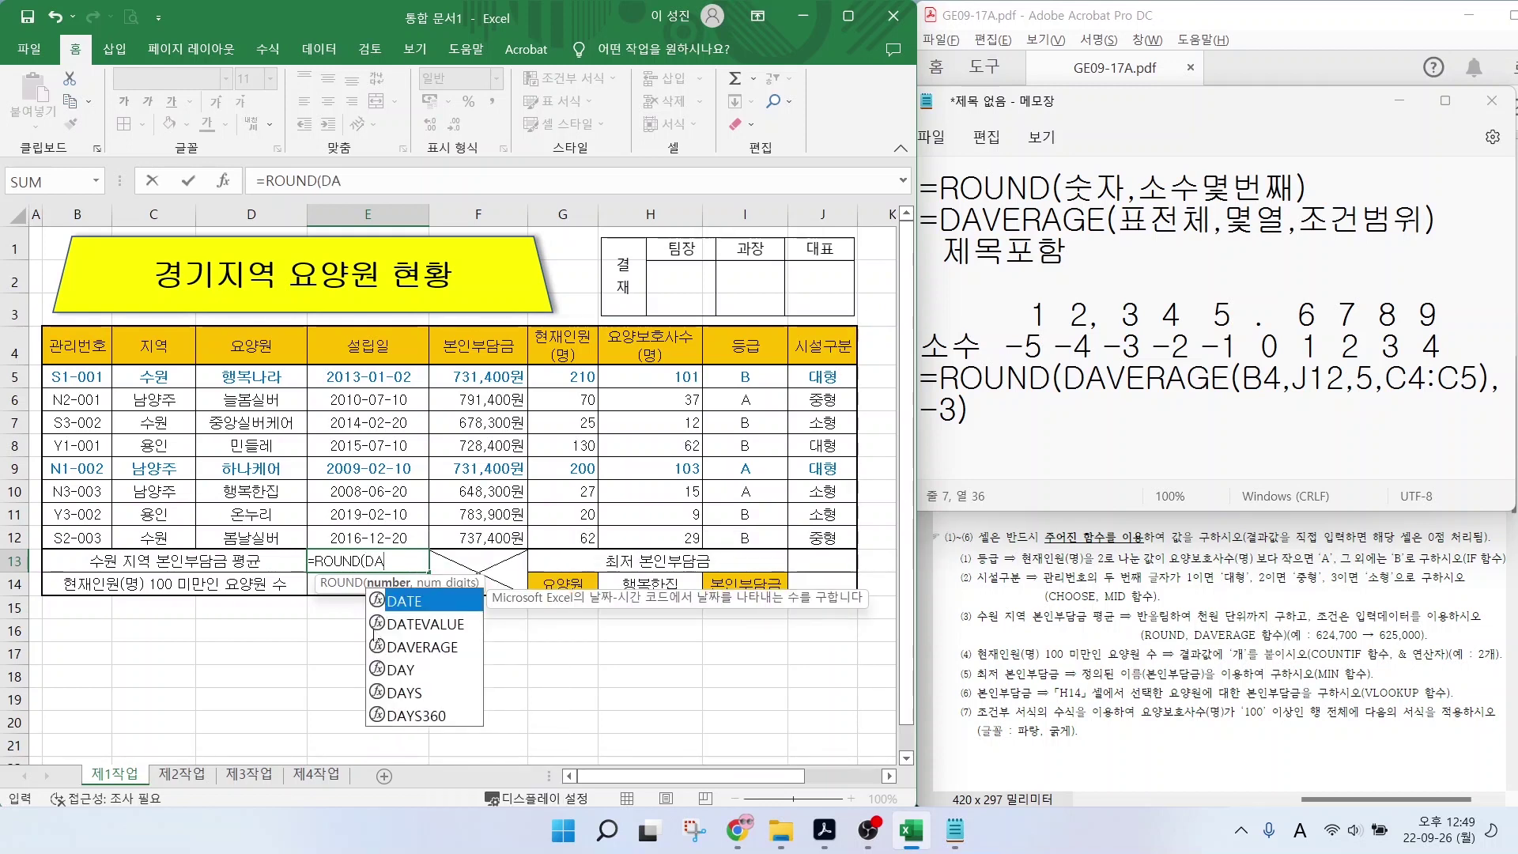
left_click(427, 654)
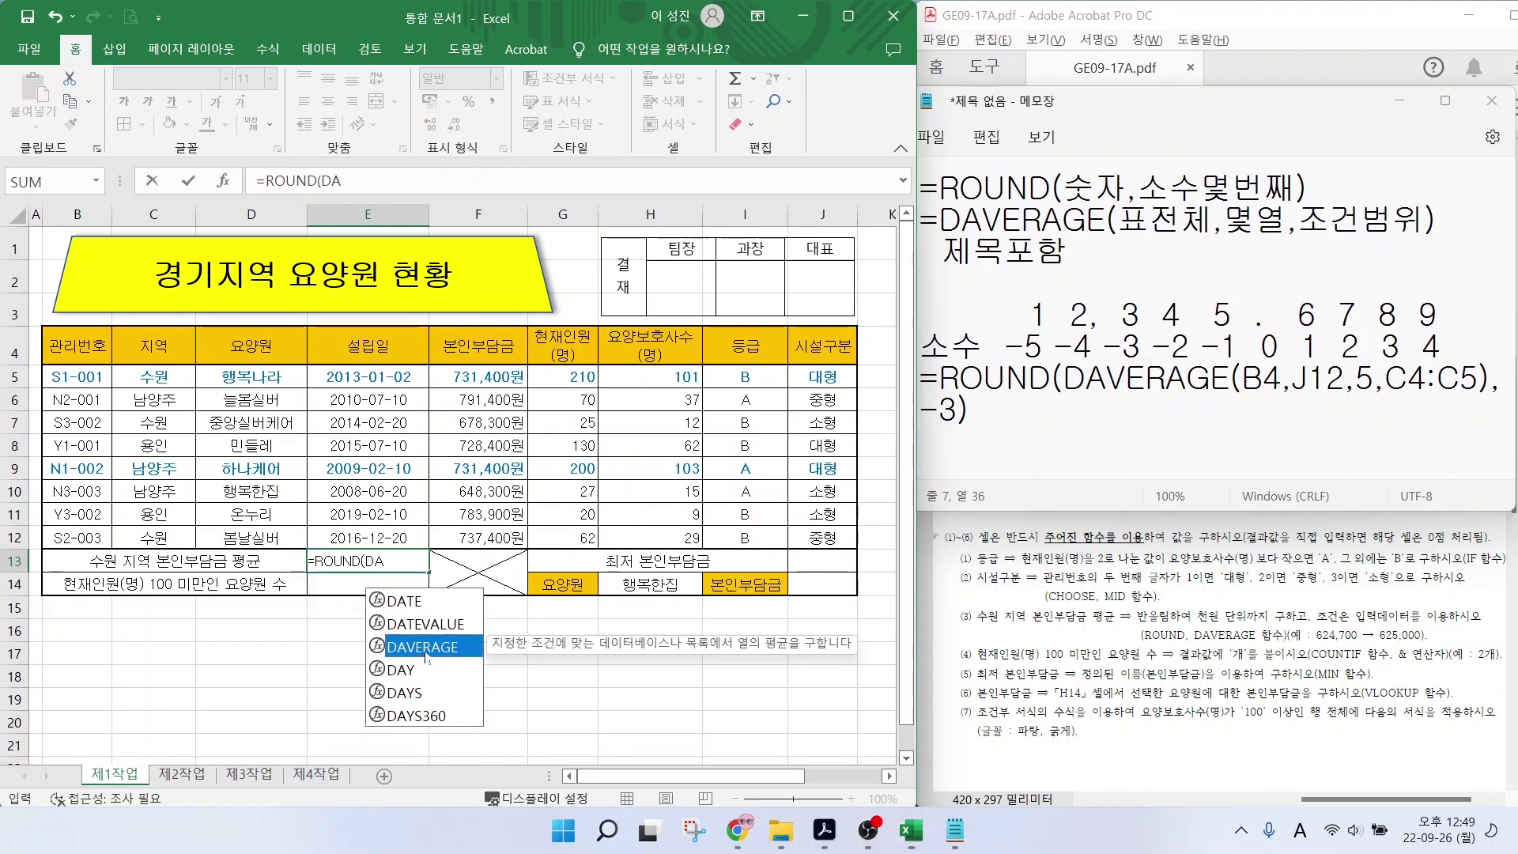
double_click(419, 654)
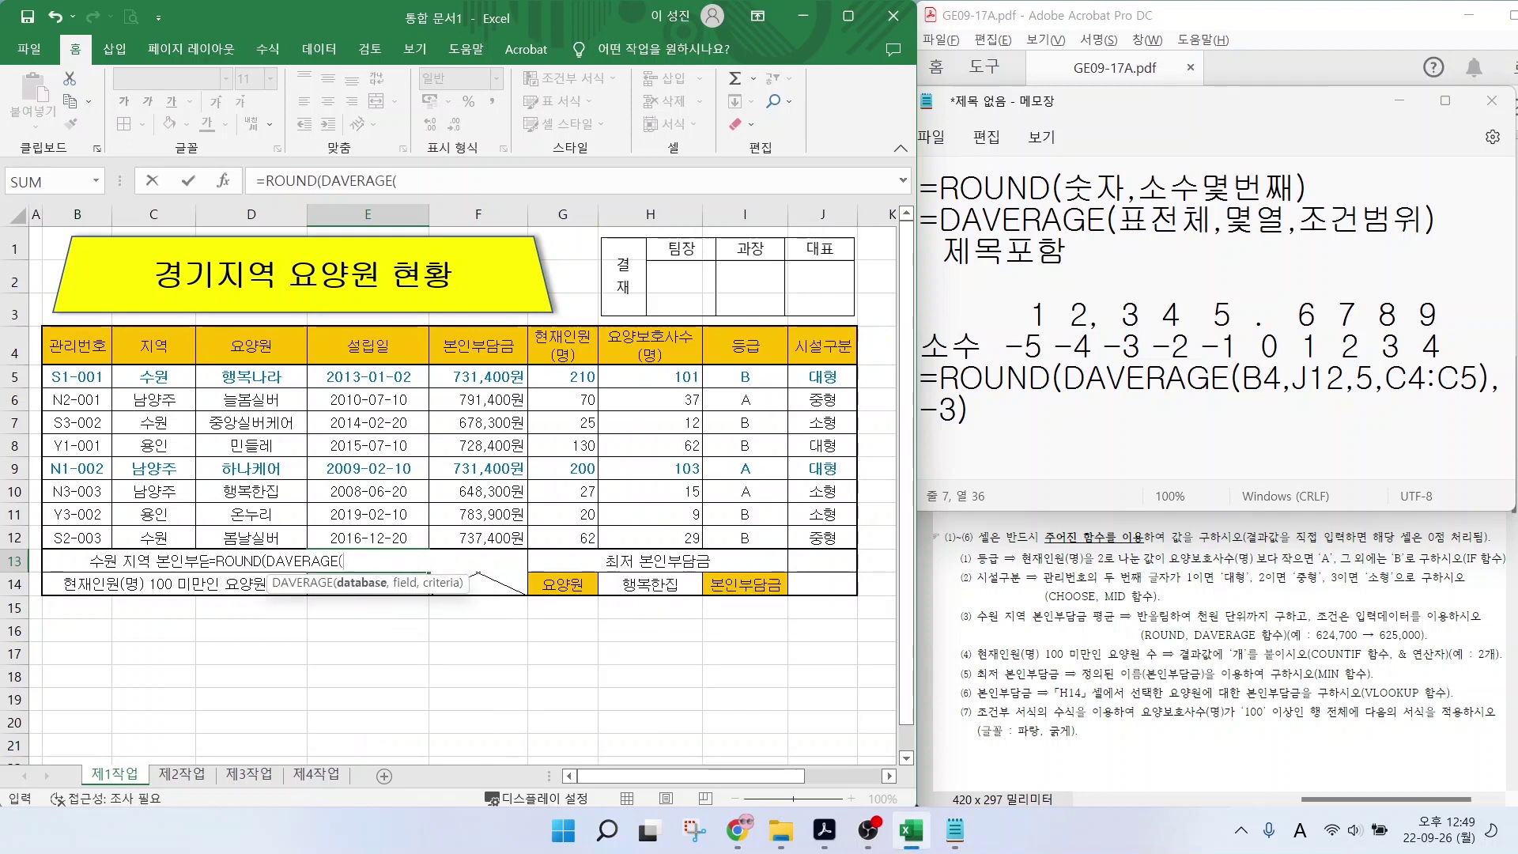
Give DAVERAGE the table B4:J12, the 본인부담금 header F4 as field and C4:C5 as criteria, and close it.
left_click_drag(78, 345, 846, 541)
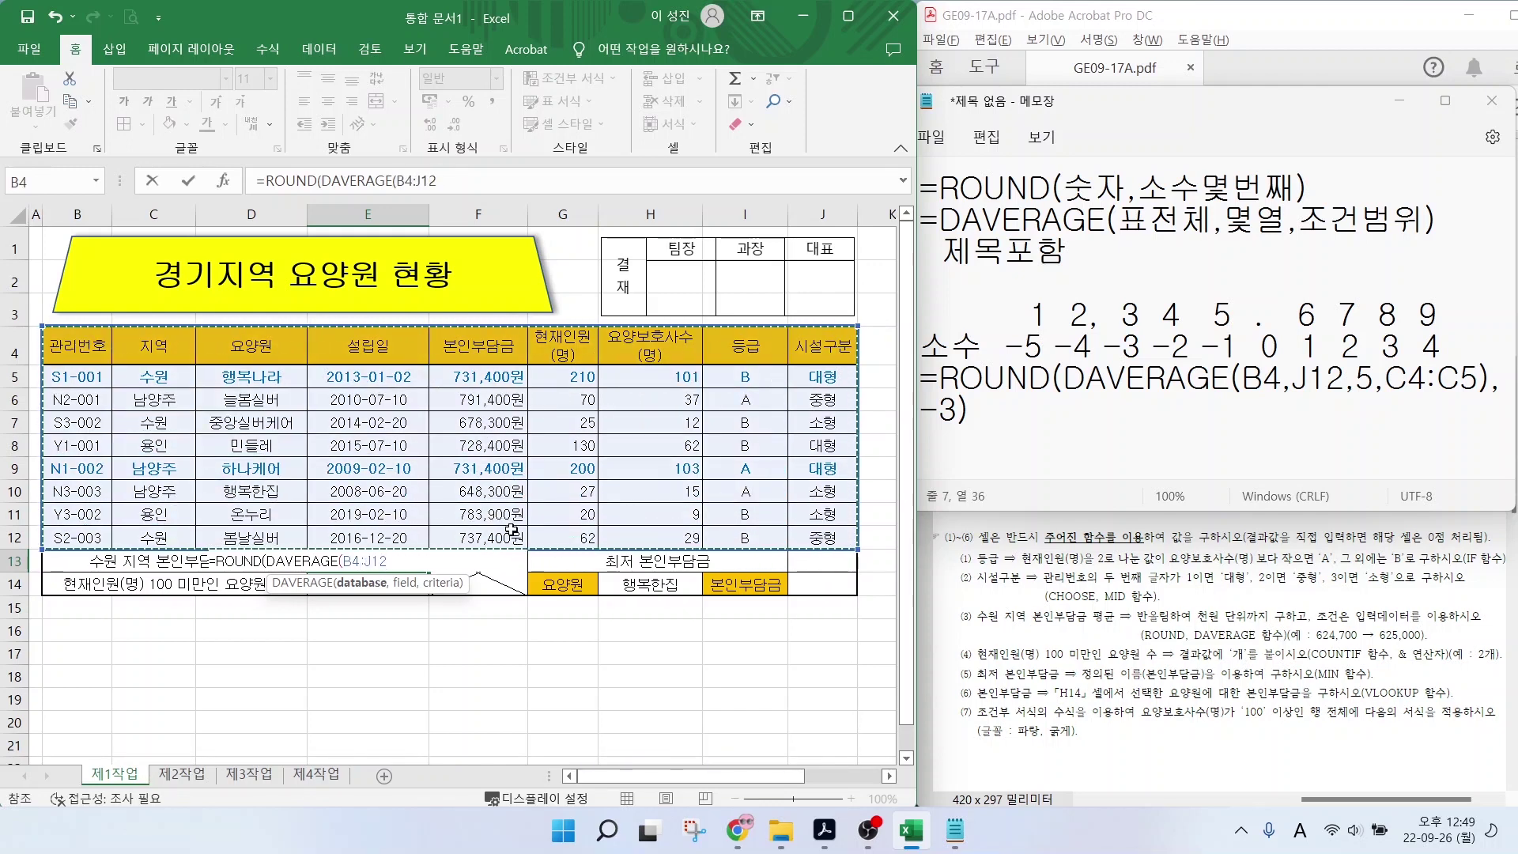
type(",")
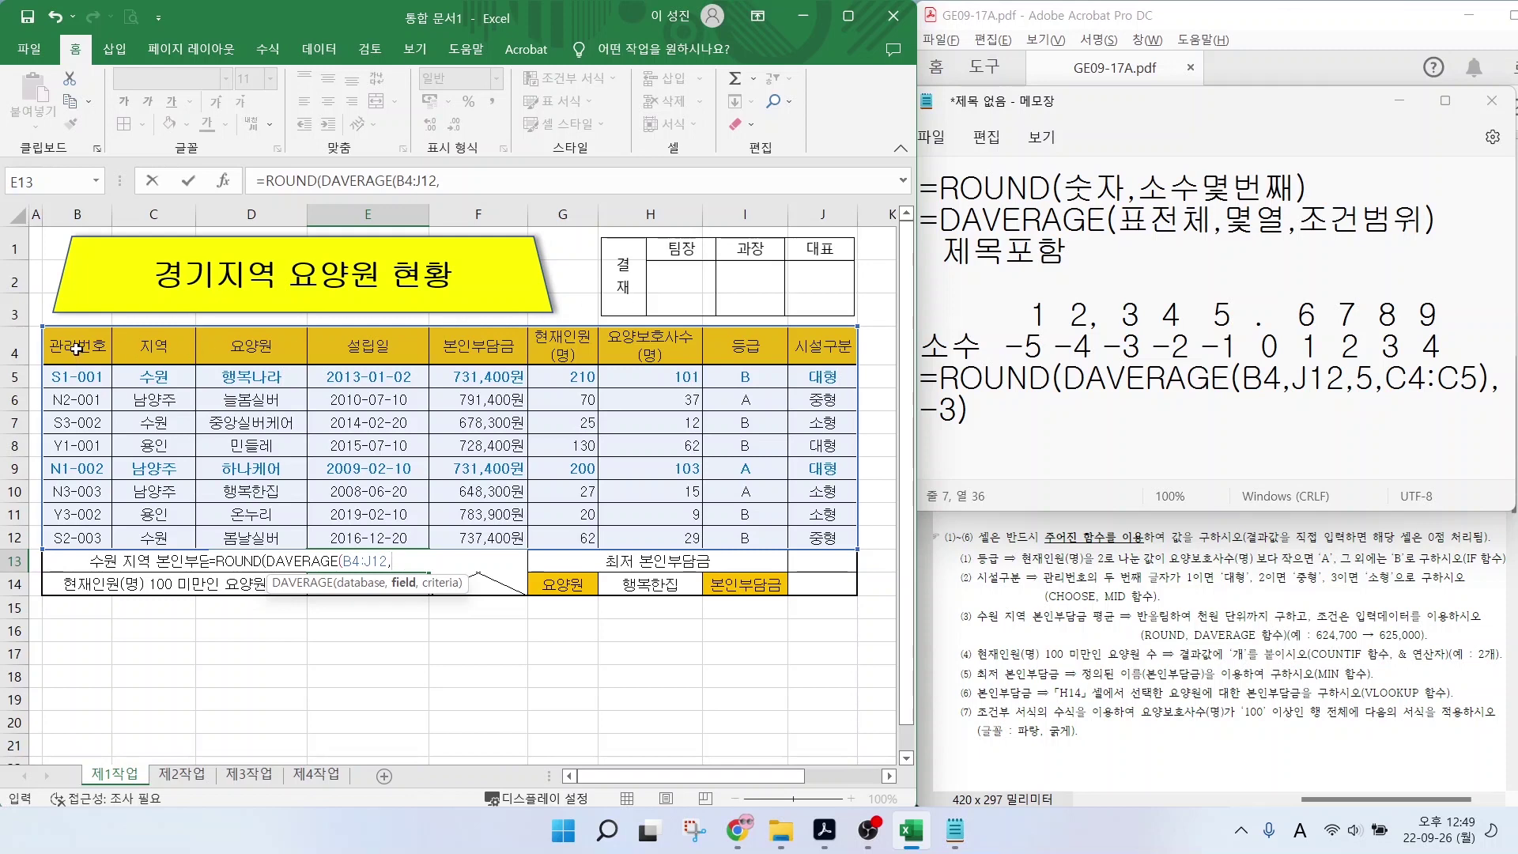
left_click(470, 352)
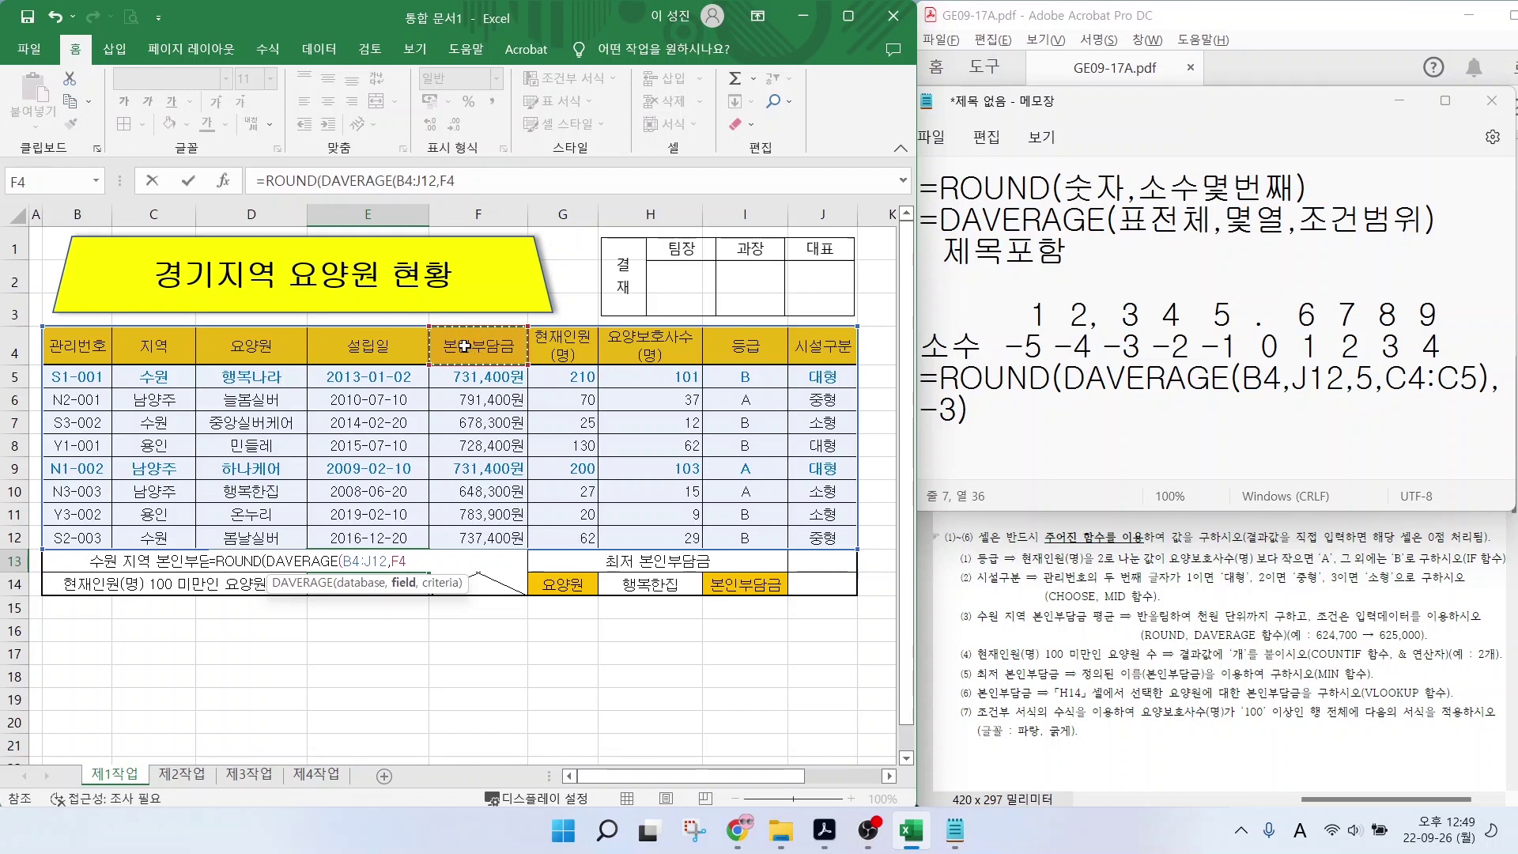
type(",")
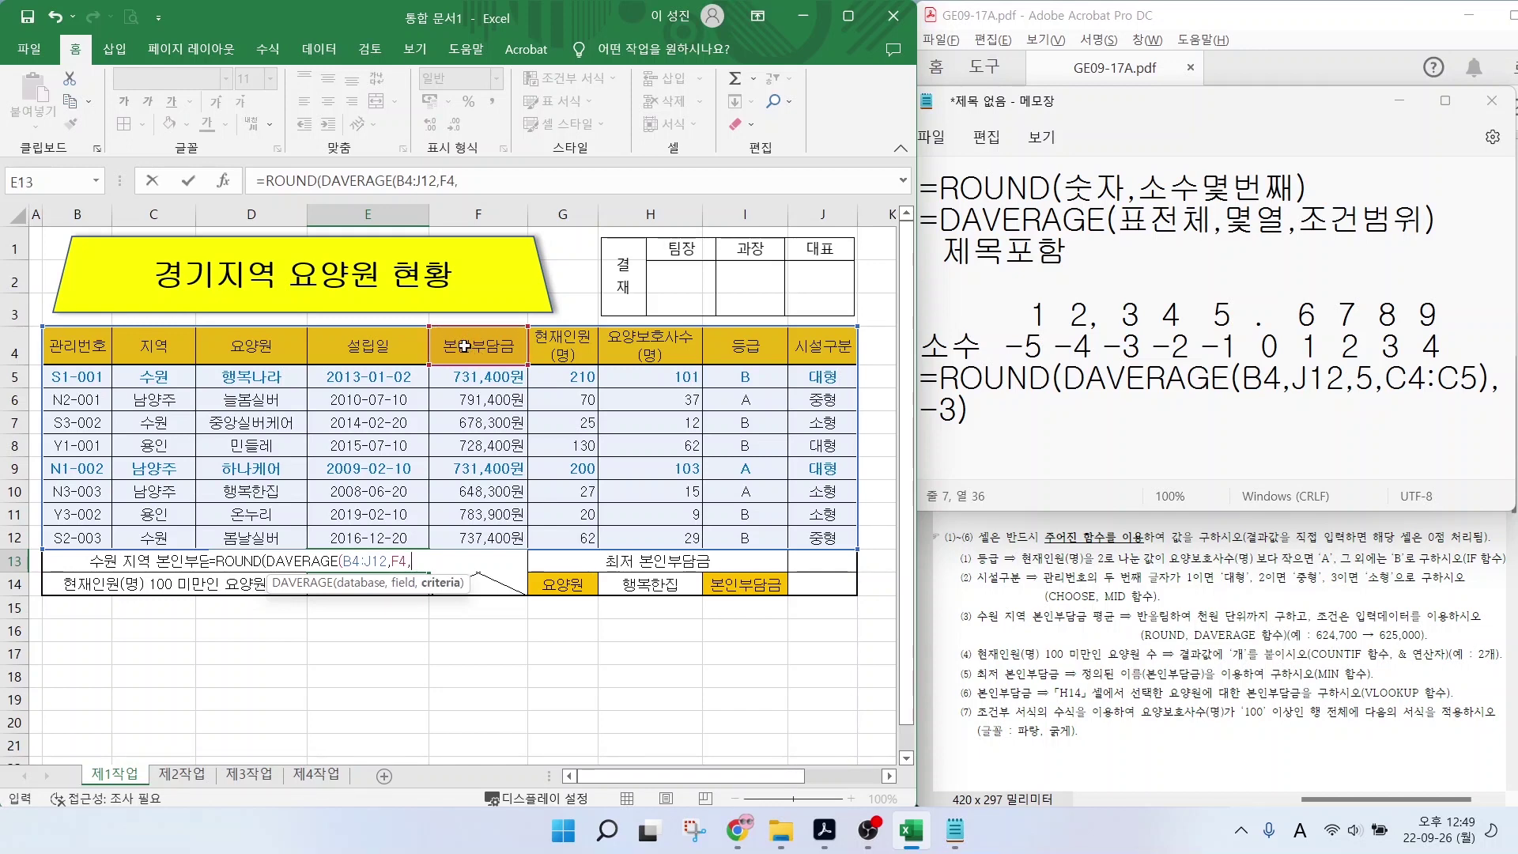
left_click(151, 378)
left_click_drag(154, 349, 153, 376)
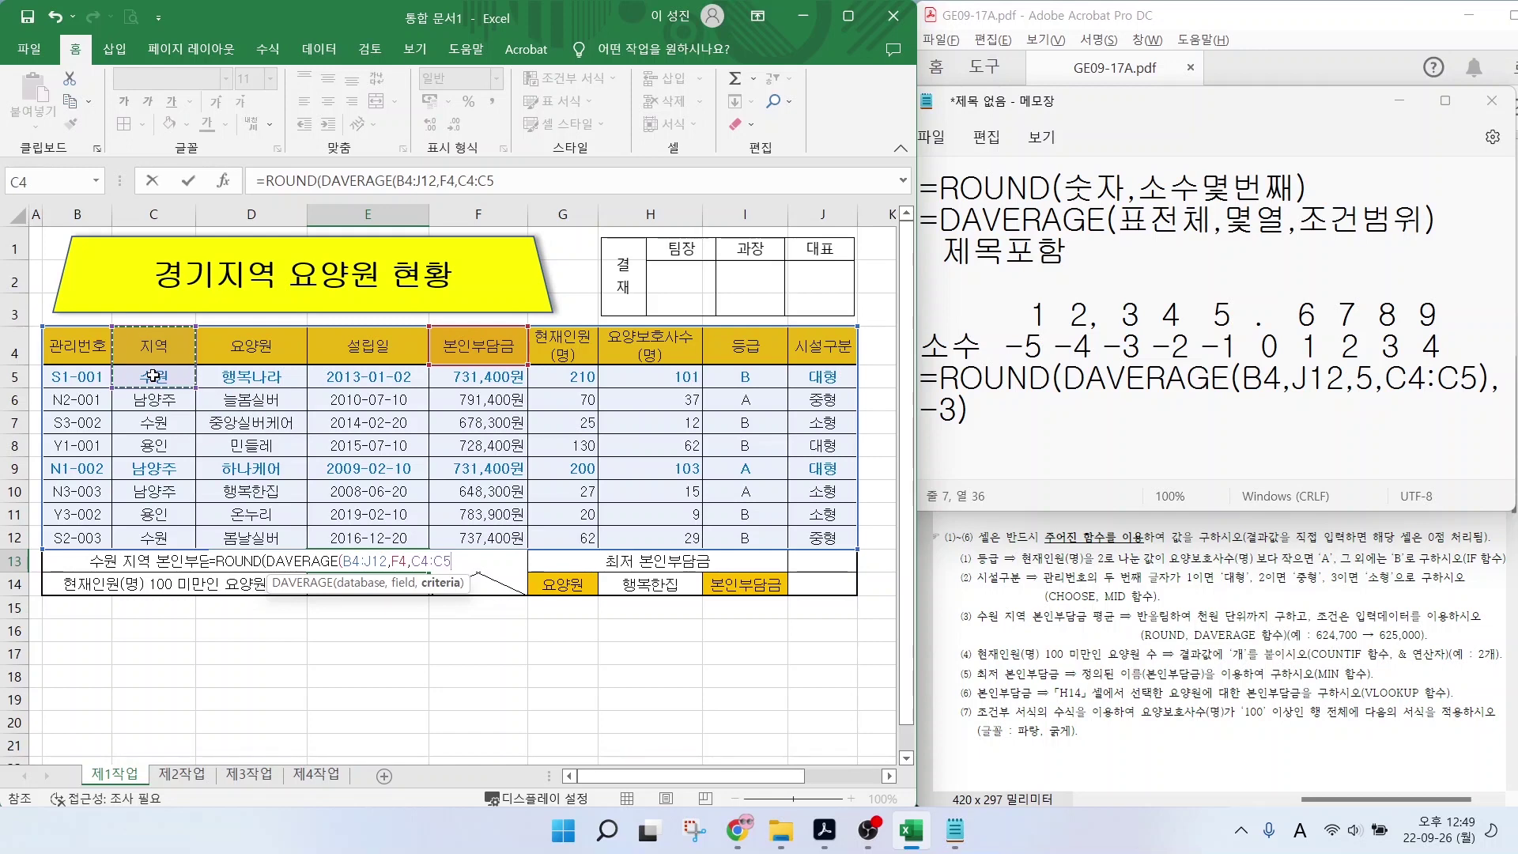
type(")")
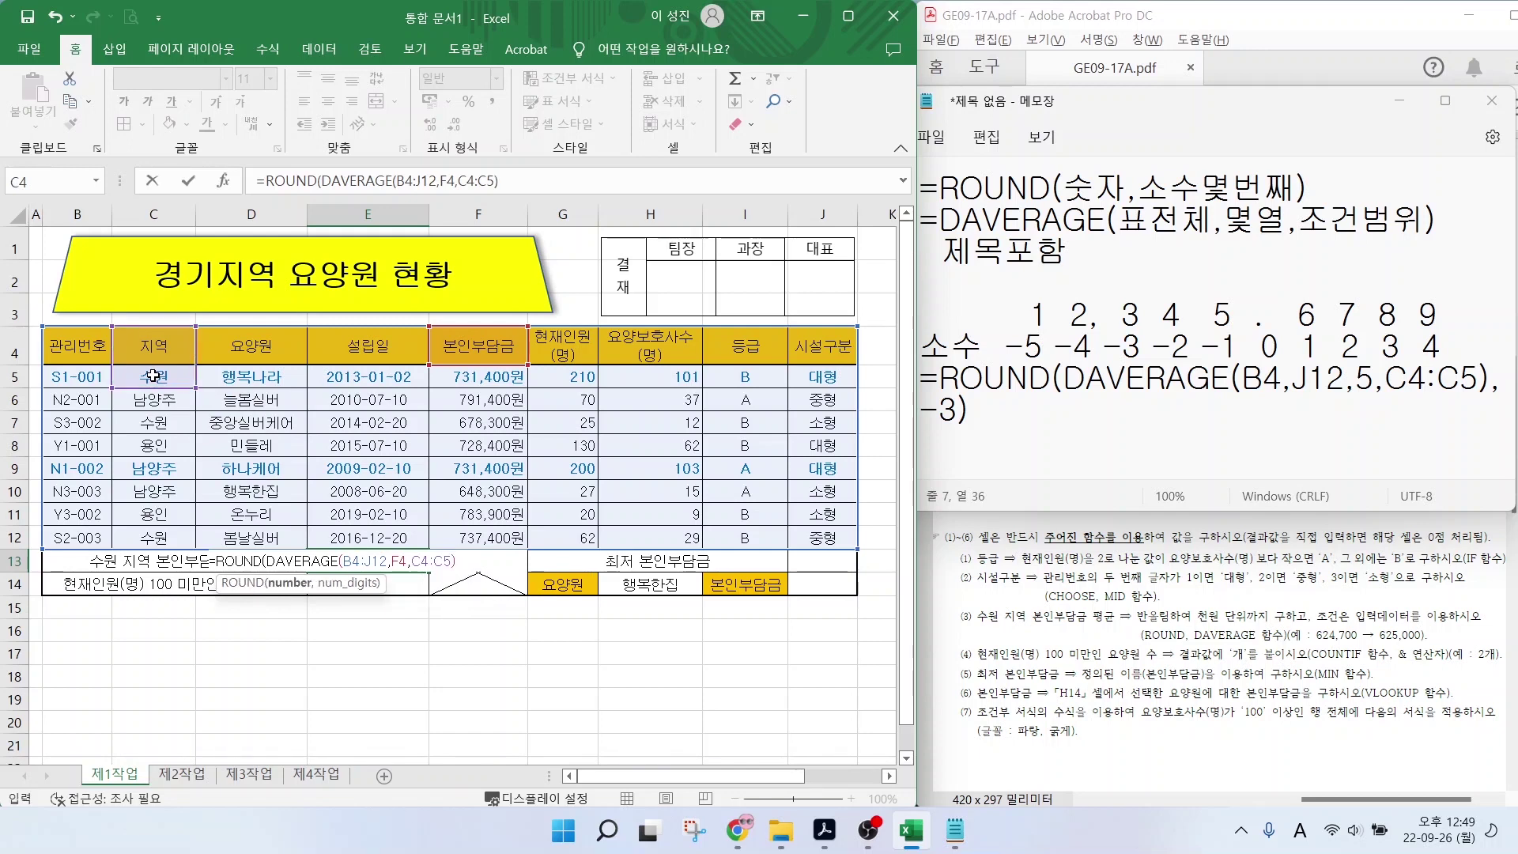
Add -3 as the ROUND digit argument and enter the completed formula in E13.
type(",")
type("-3")
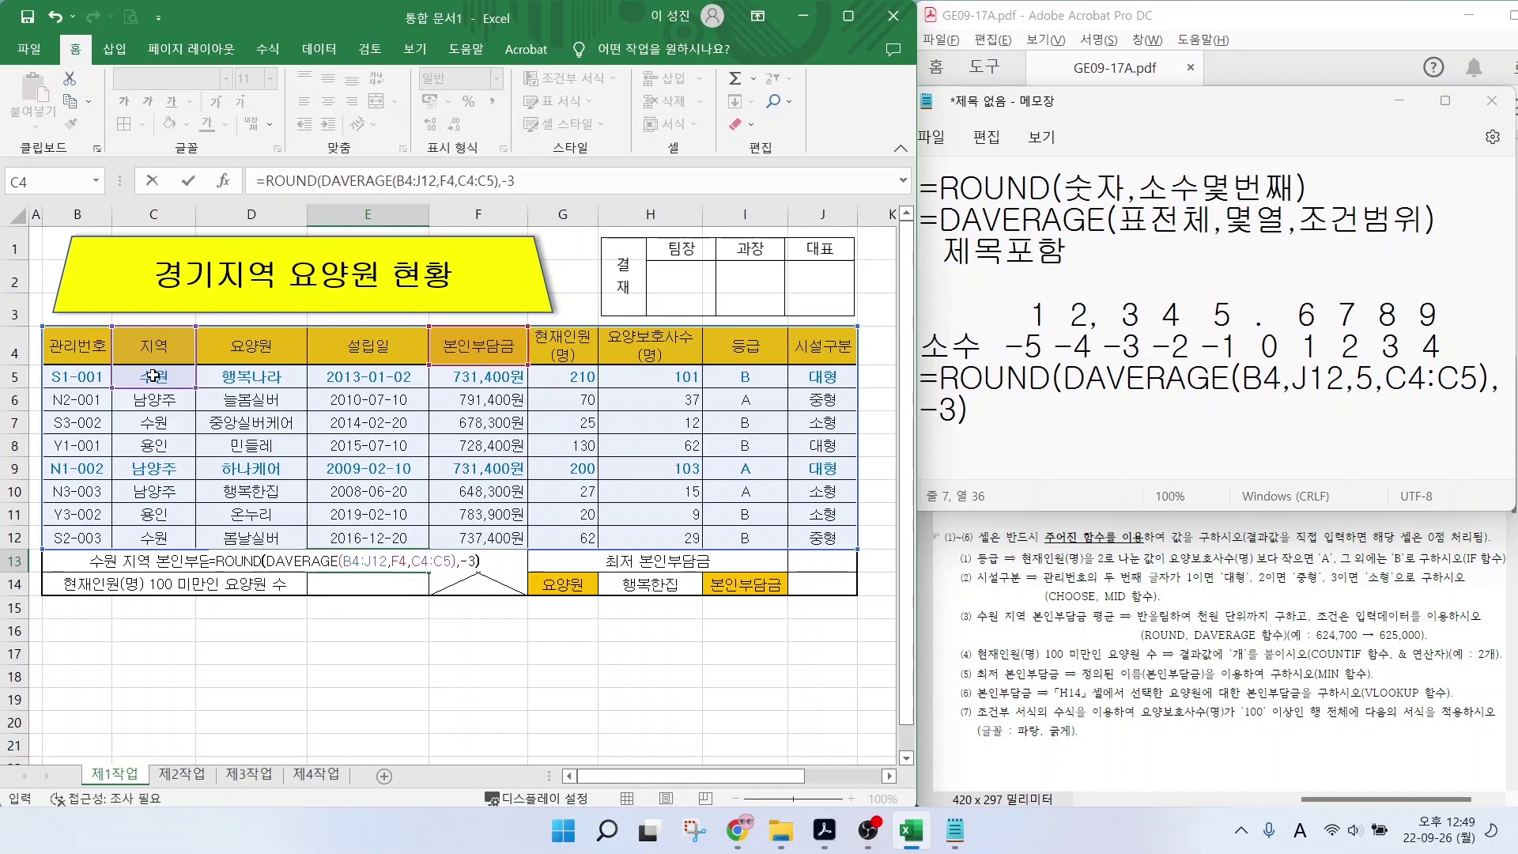
key("Return")
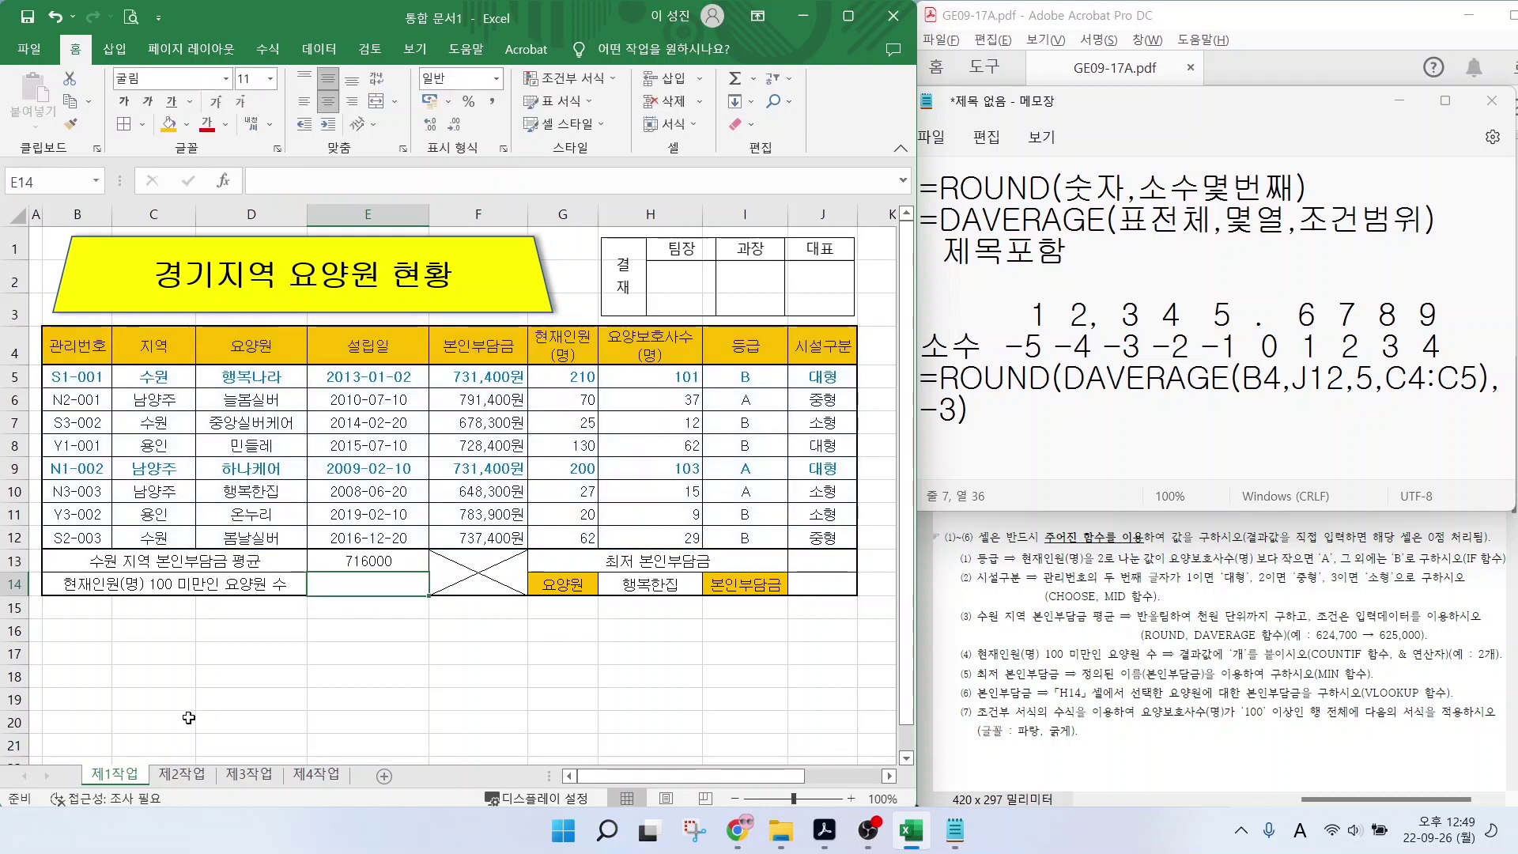
Apply the comma-style 회계 number format to the average in E13.
left_click(359, 563)
left_click(380, 670)
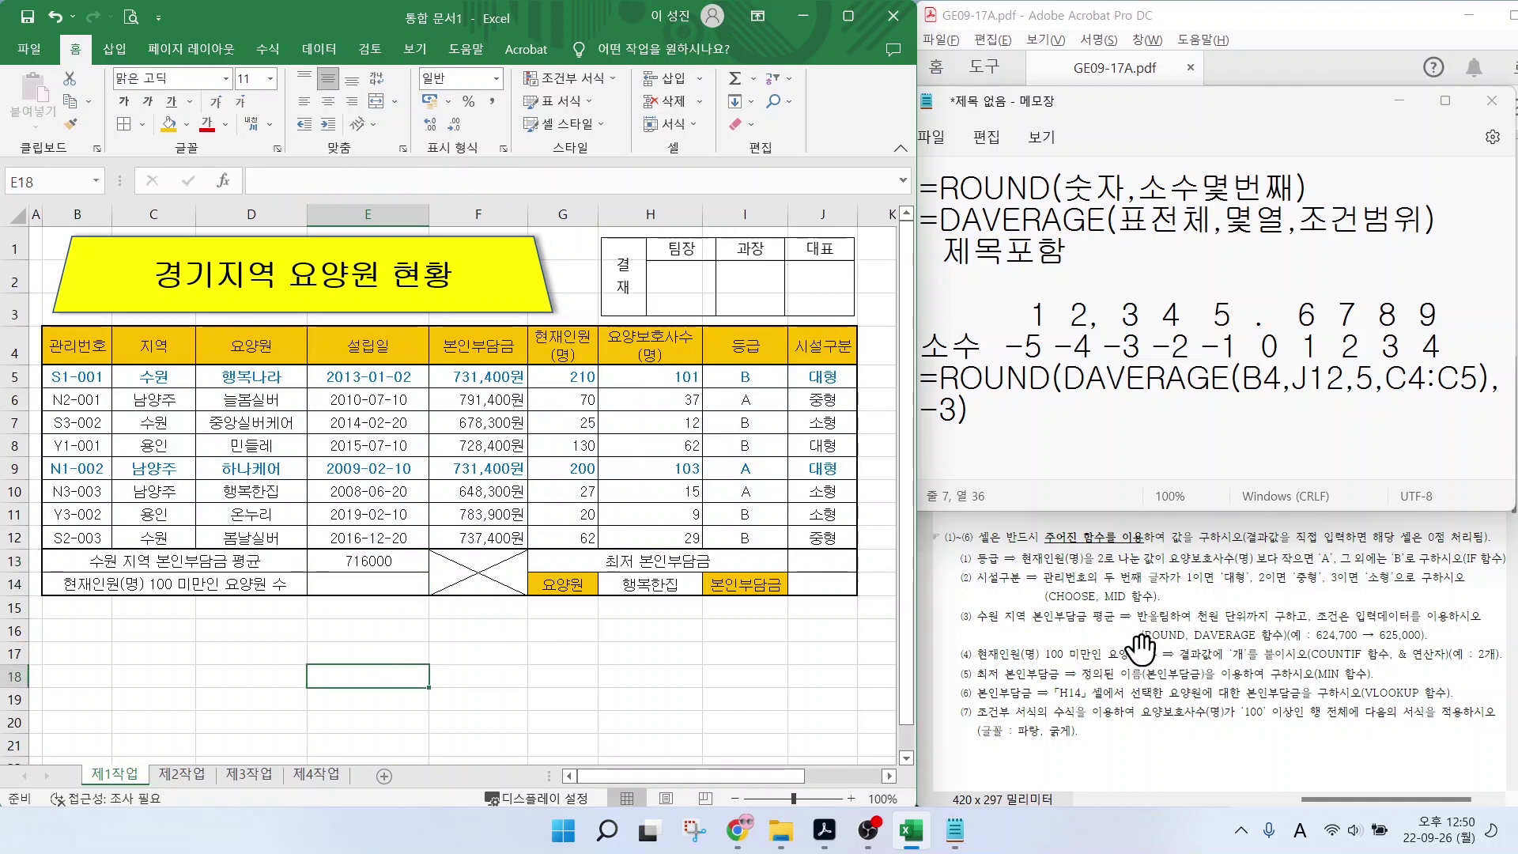
left_click(354, 566)
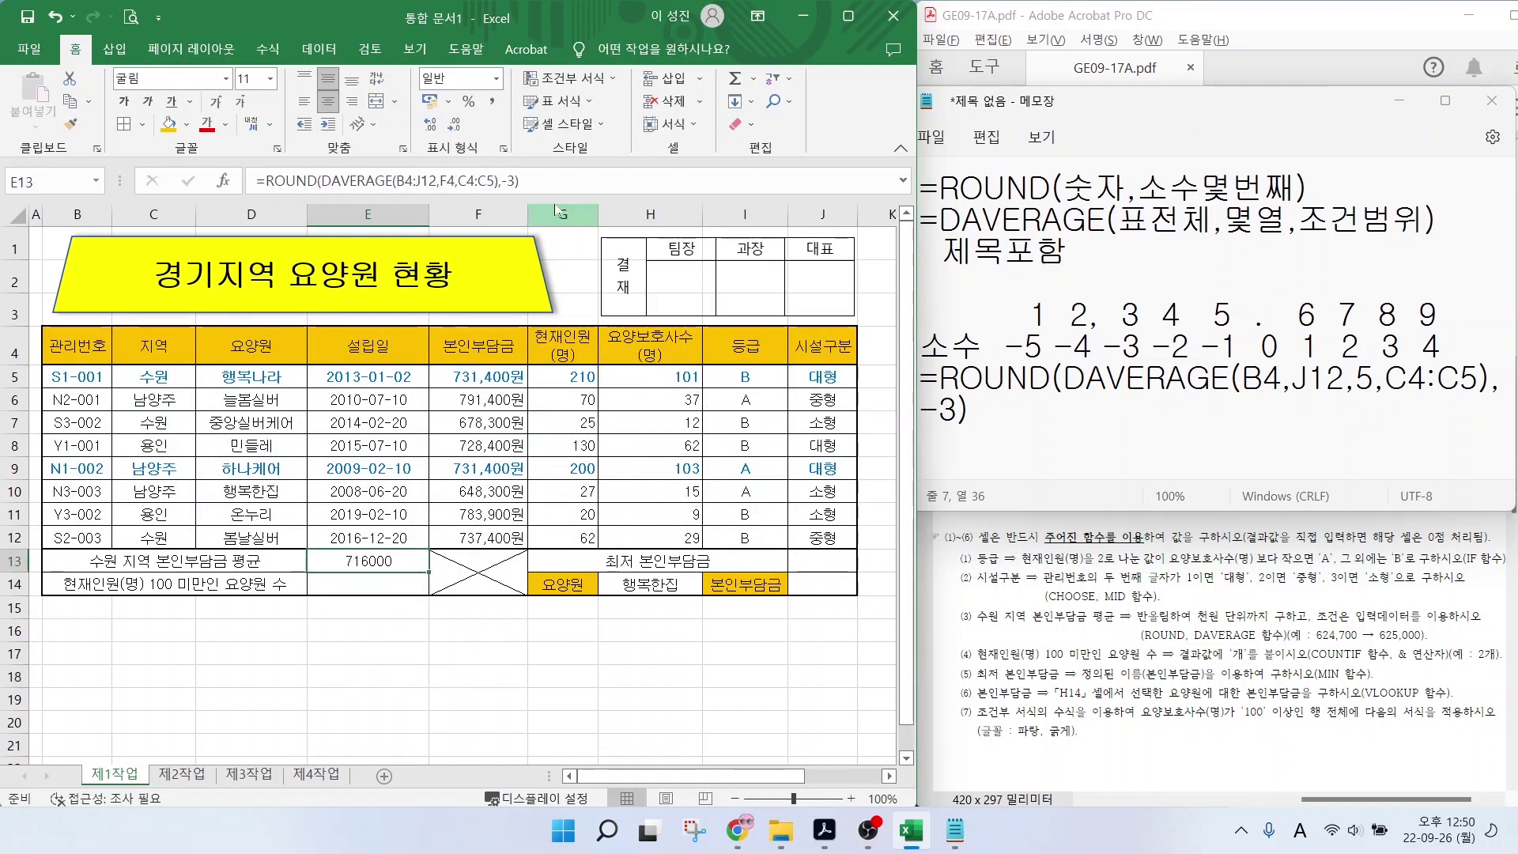
left_click(492, 105)
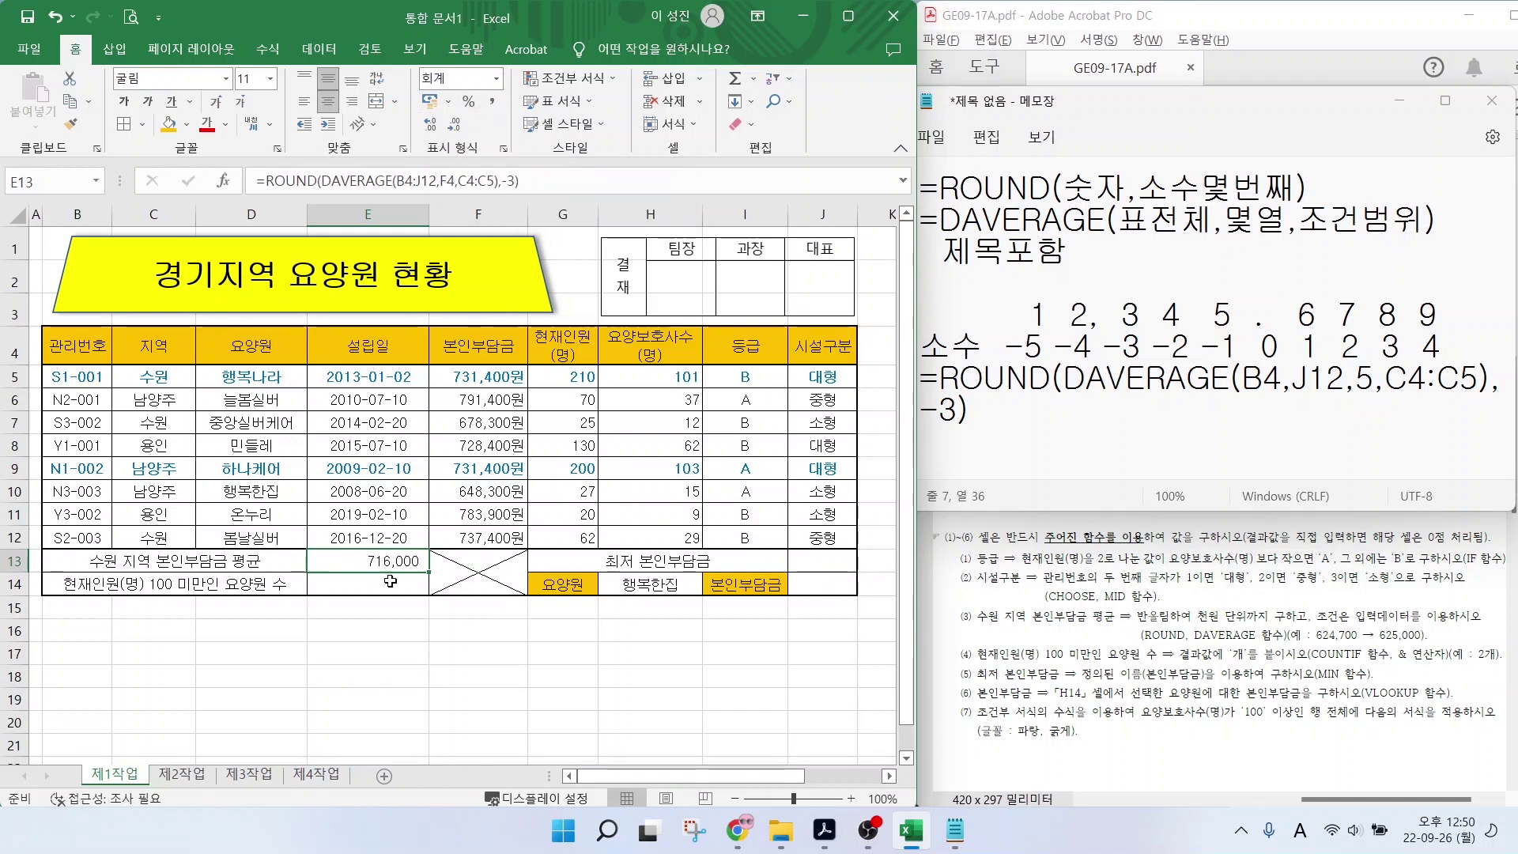
Review condition (4) in the PDF and the comparison-operator notes for 미만 in Notepad.
left_click(375, 648)
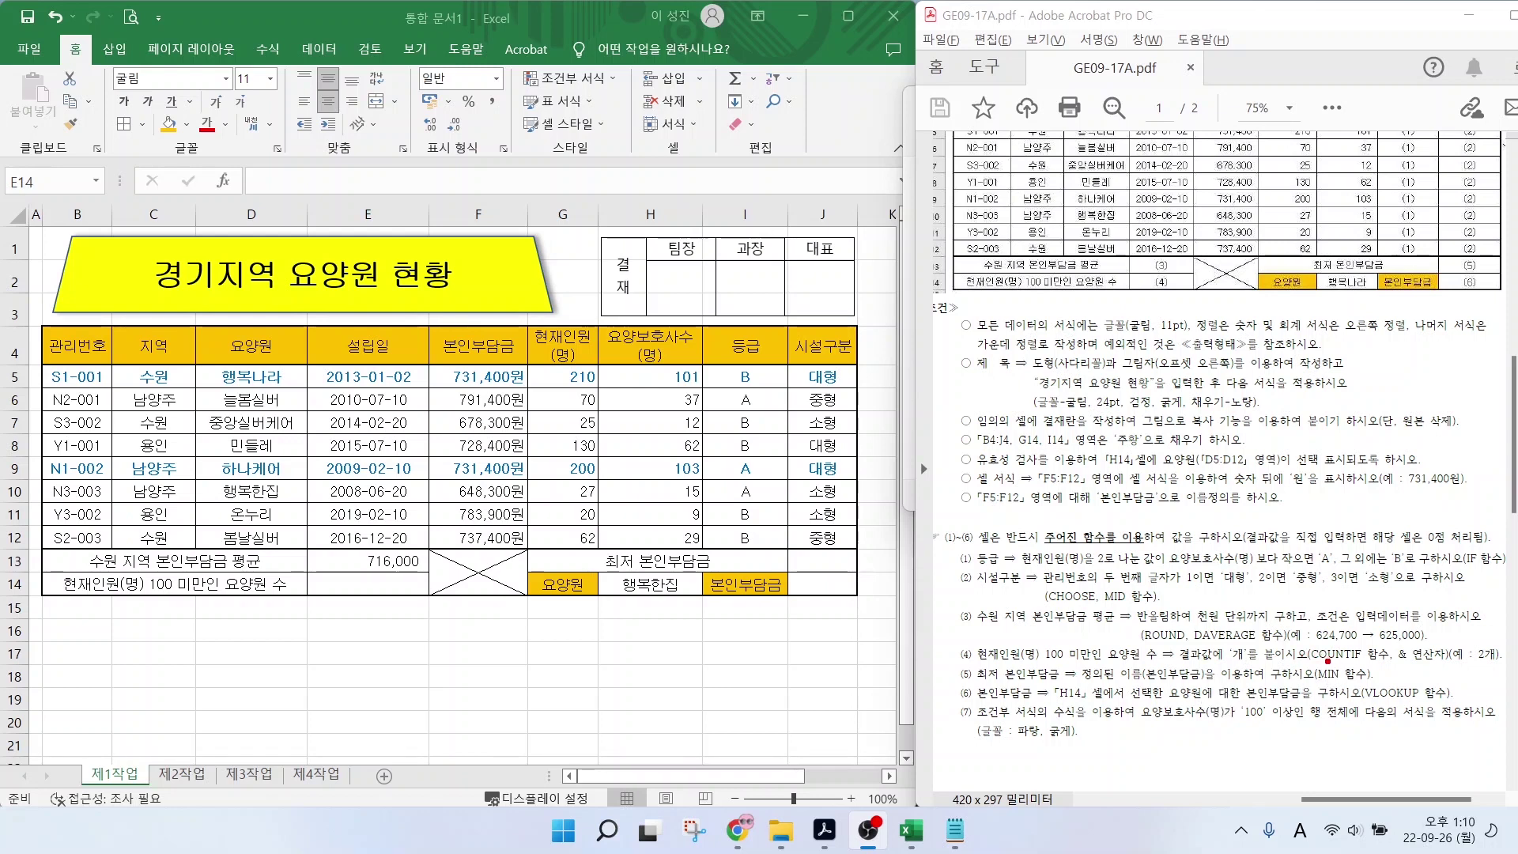
left_click_drag(1303, 666, 1396, 666)
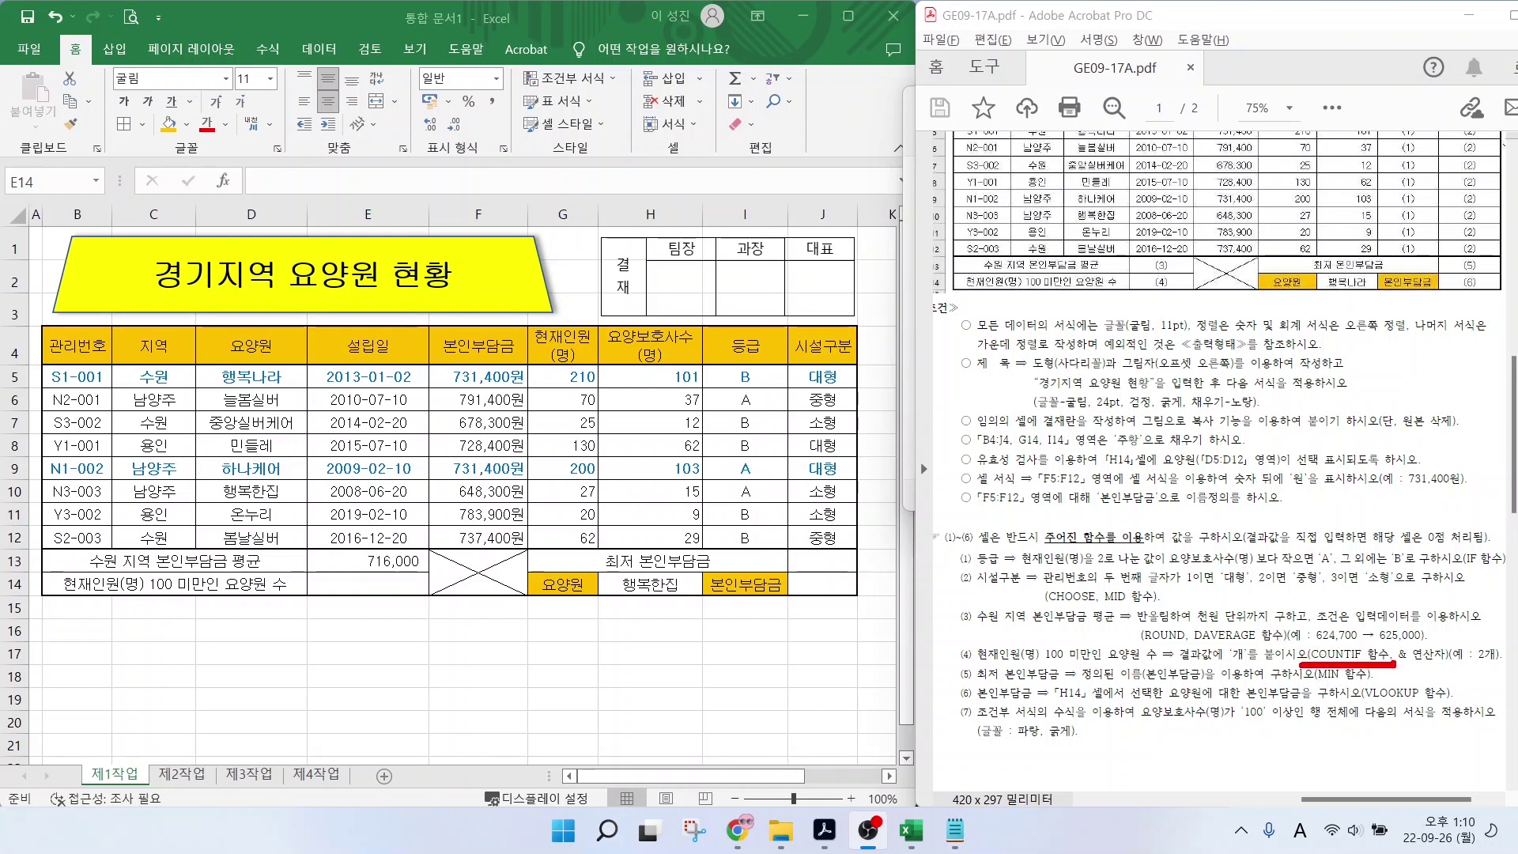
mouse_move(1250, 666)
left_mouse_down()
mouse_move(1222, 670)
mouse_move(1230, 633)
mouse_move(1253, 668)
left_mouse_up()
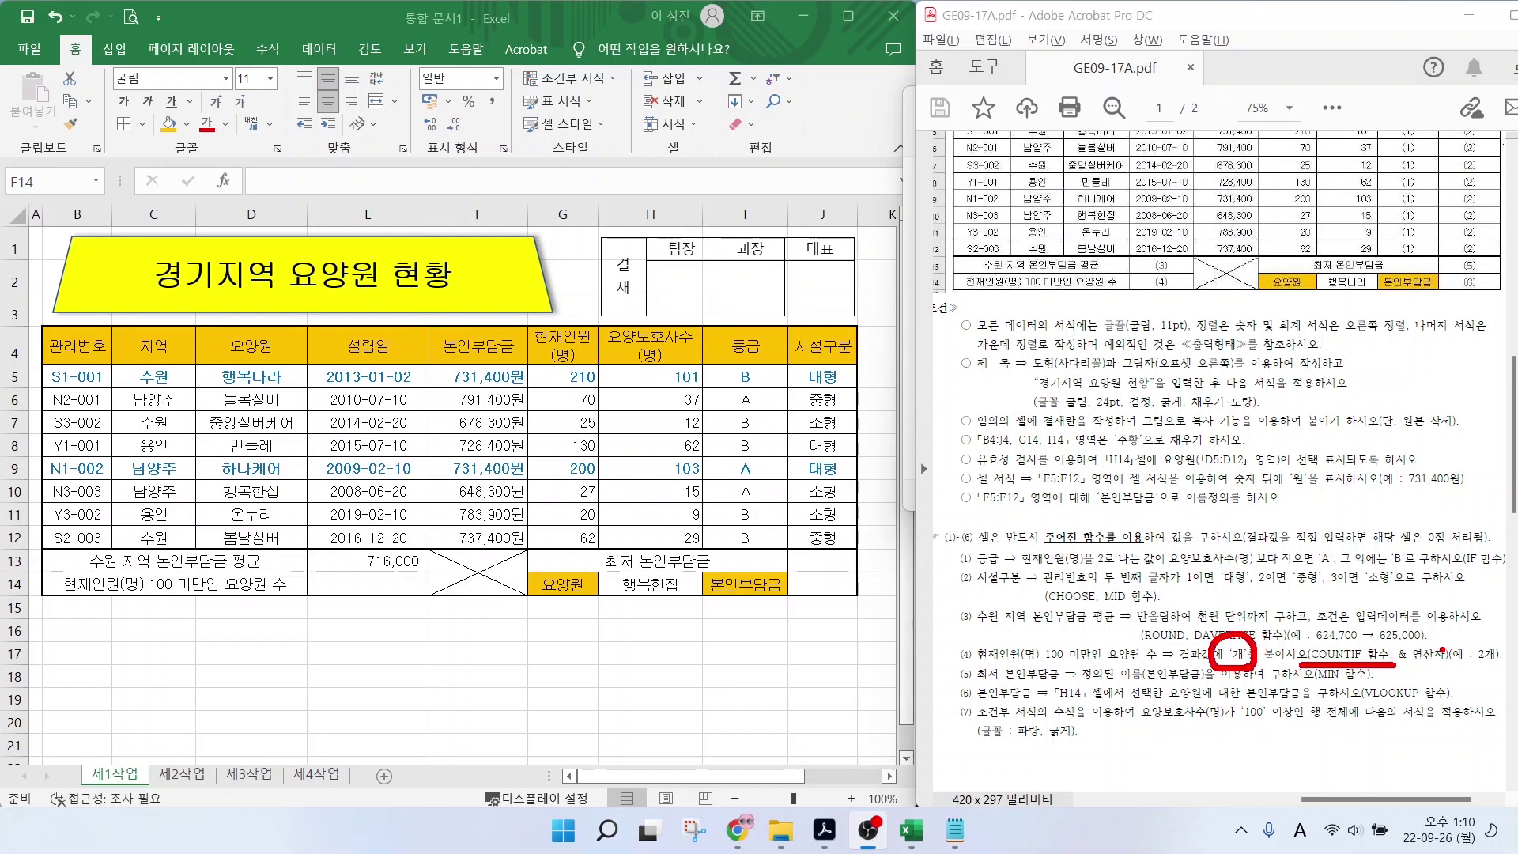
left_click_drag(1404, 668, 1465, 668)
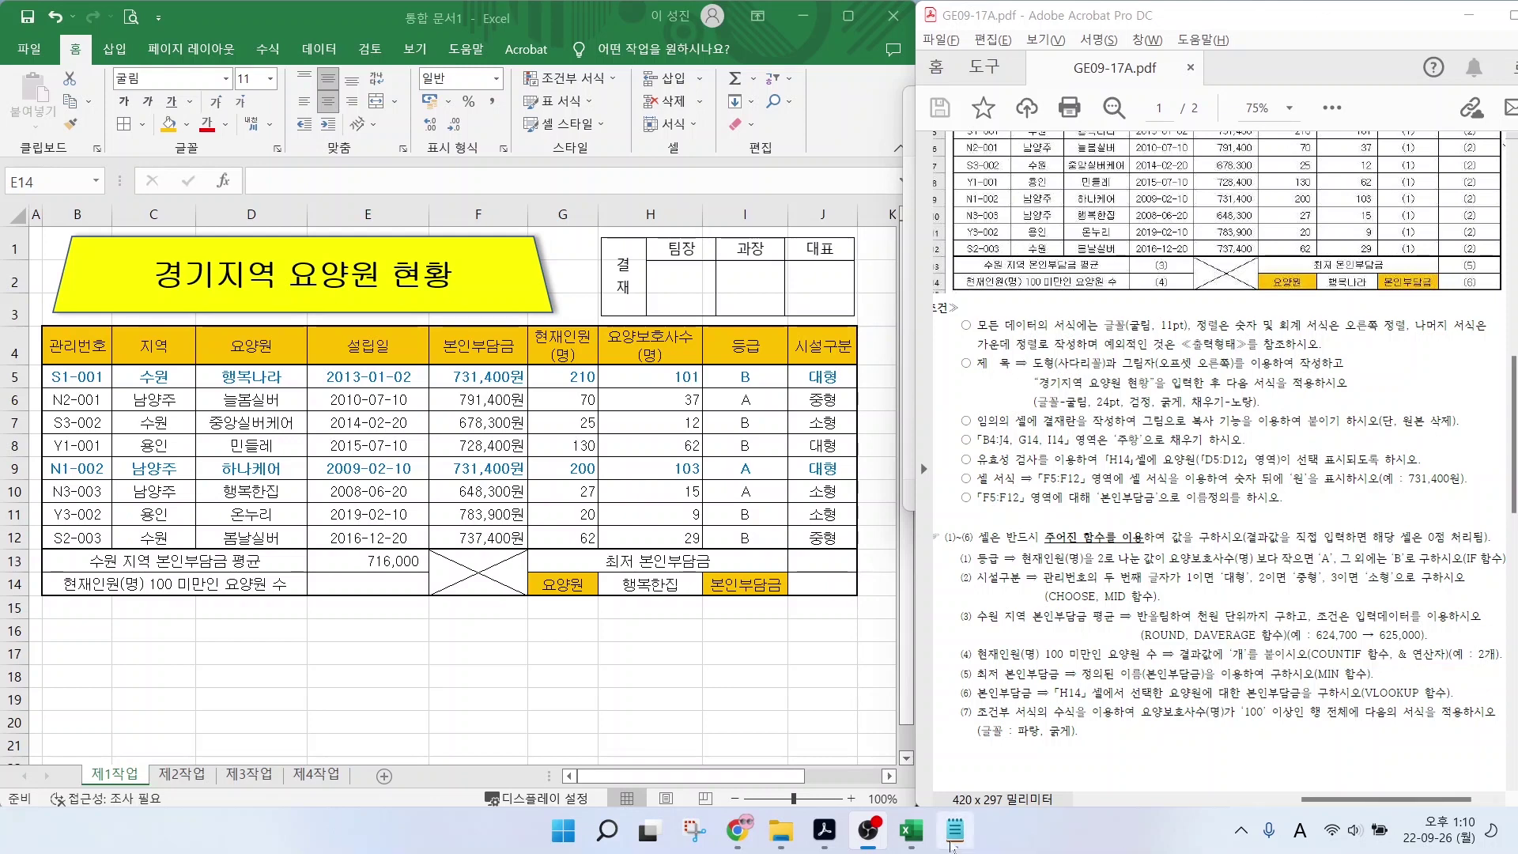
left_click(954, 836)
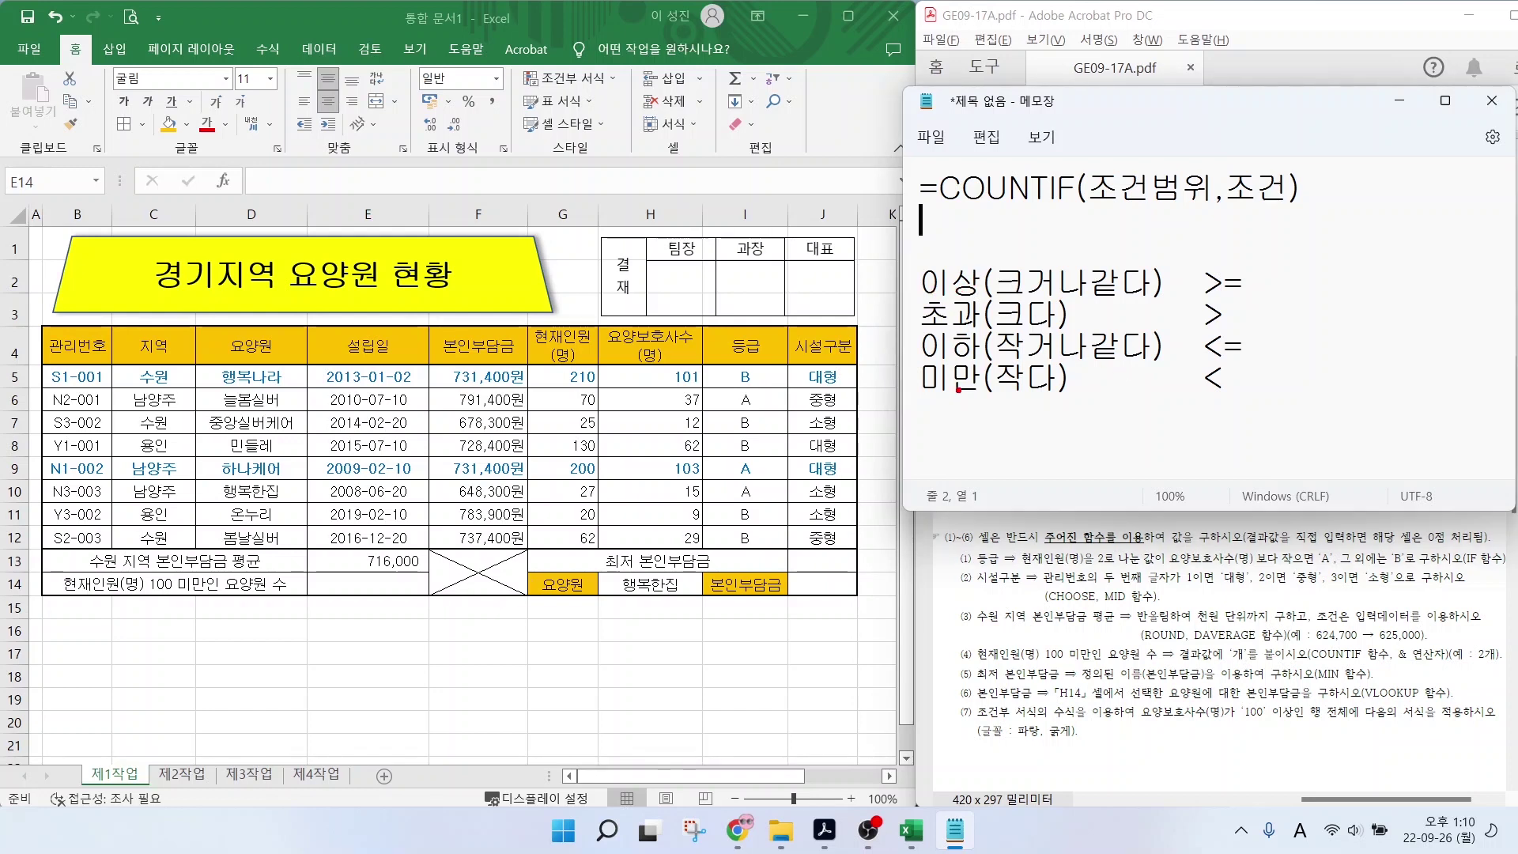
left_click_drag(920, 403, 1076, 403)
mouse_move(1214, 410)
left_mouse_down()
mouse_move(1248, 406)
mouse_move(1241, 369)
mouse_move(1244, 405)
left_mouse_up()
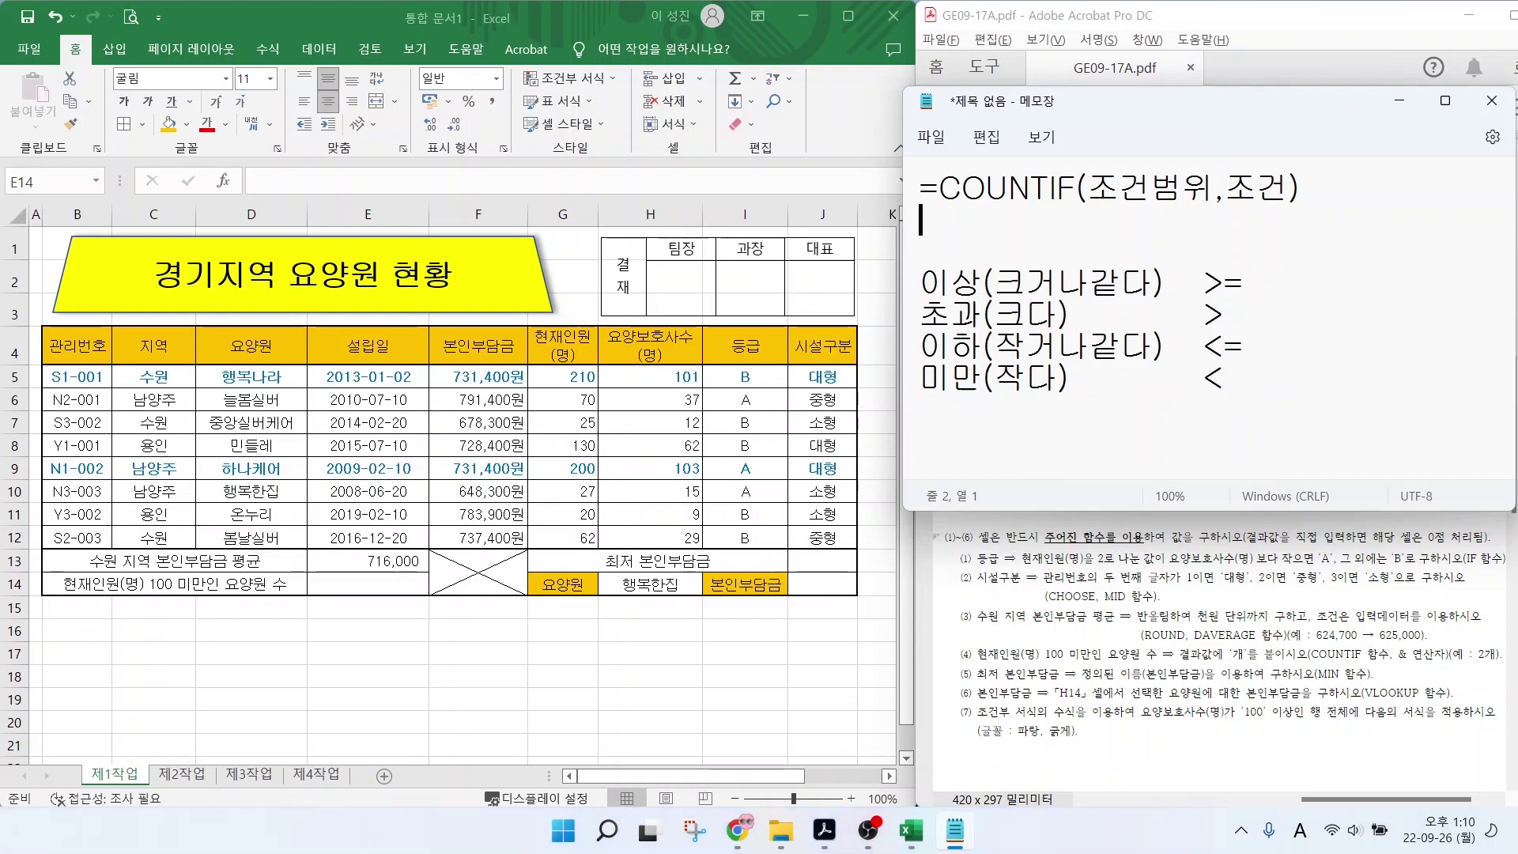
Write the draft formula =COUNTIF(G5:G12,<100) under the COUNTIF syntax line in the Notepad notes.
type("=COUNTIF(")
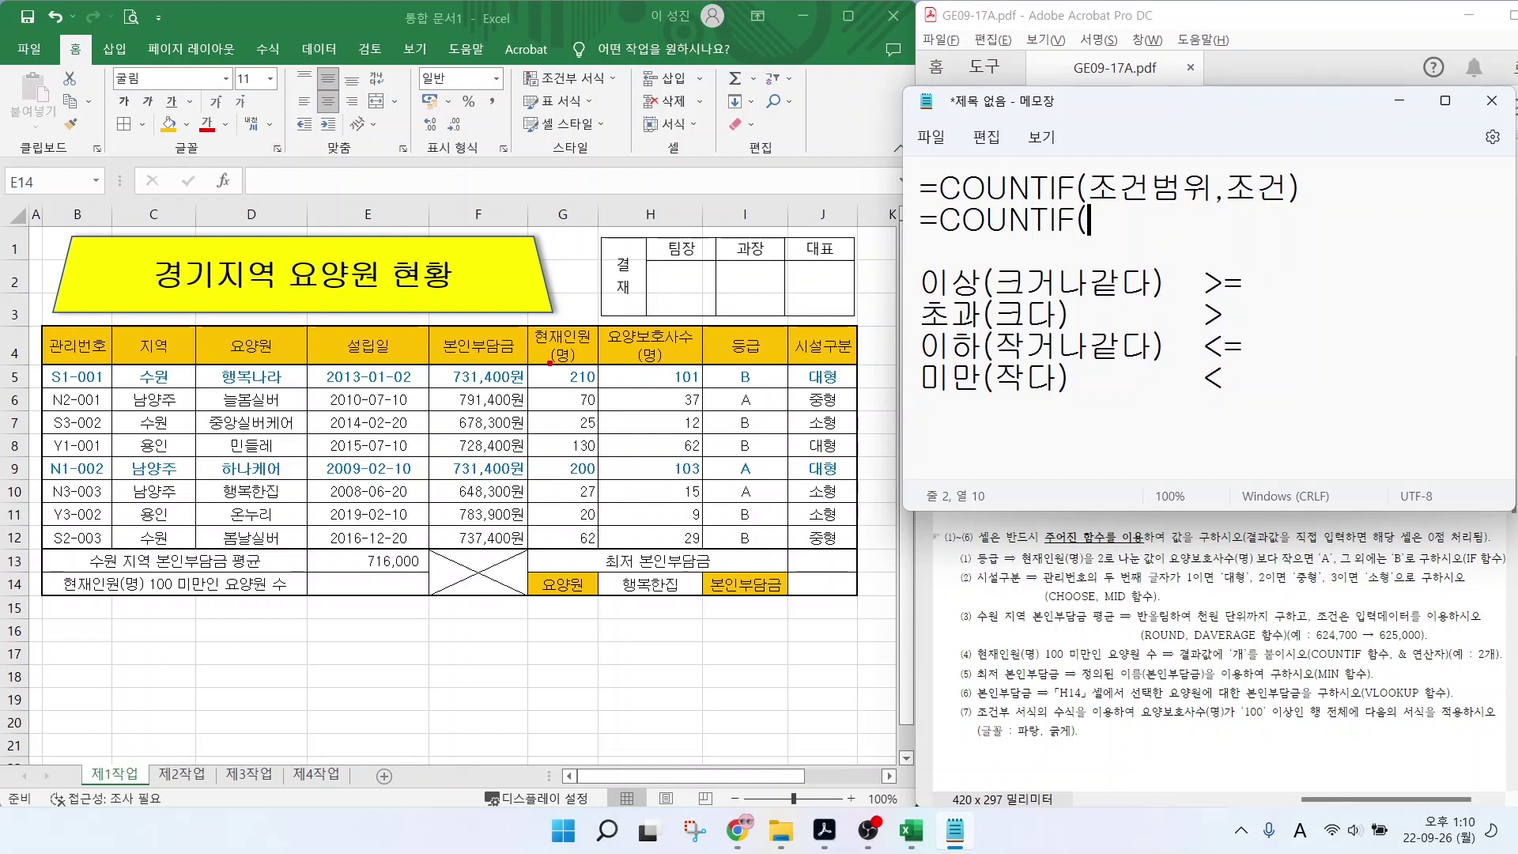
mouse_move(518, 358)
left_mouse_down()
mouse_move(609, 552)
mouse_move(621, 548)
left_mouse_up()
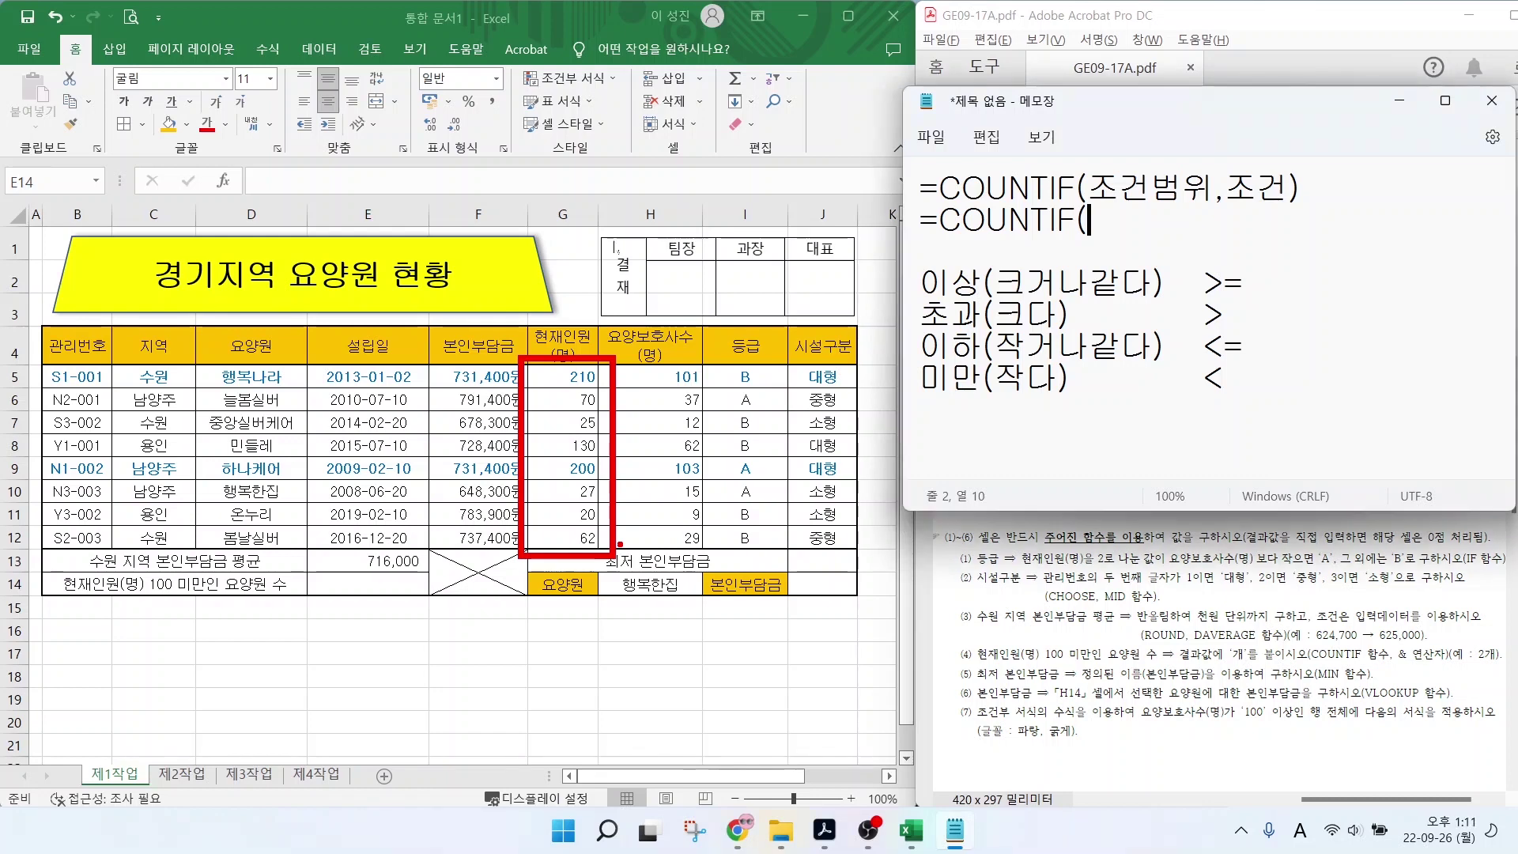
key("Escape")
type("G5")
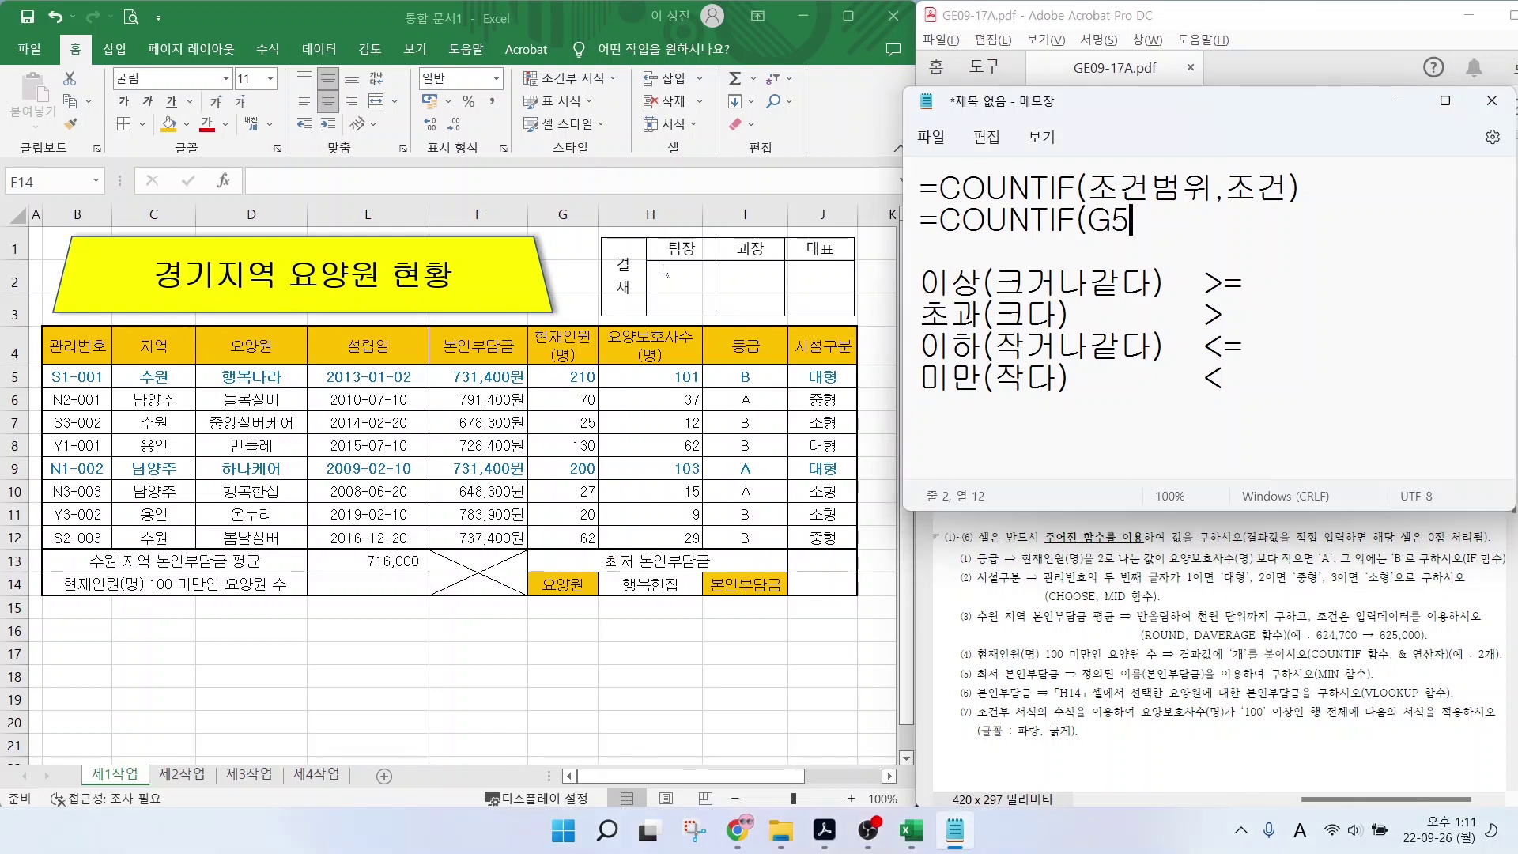
type(":G12")
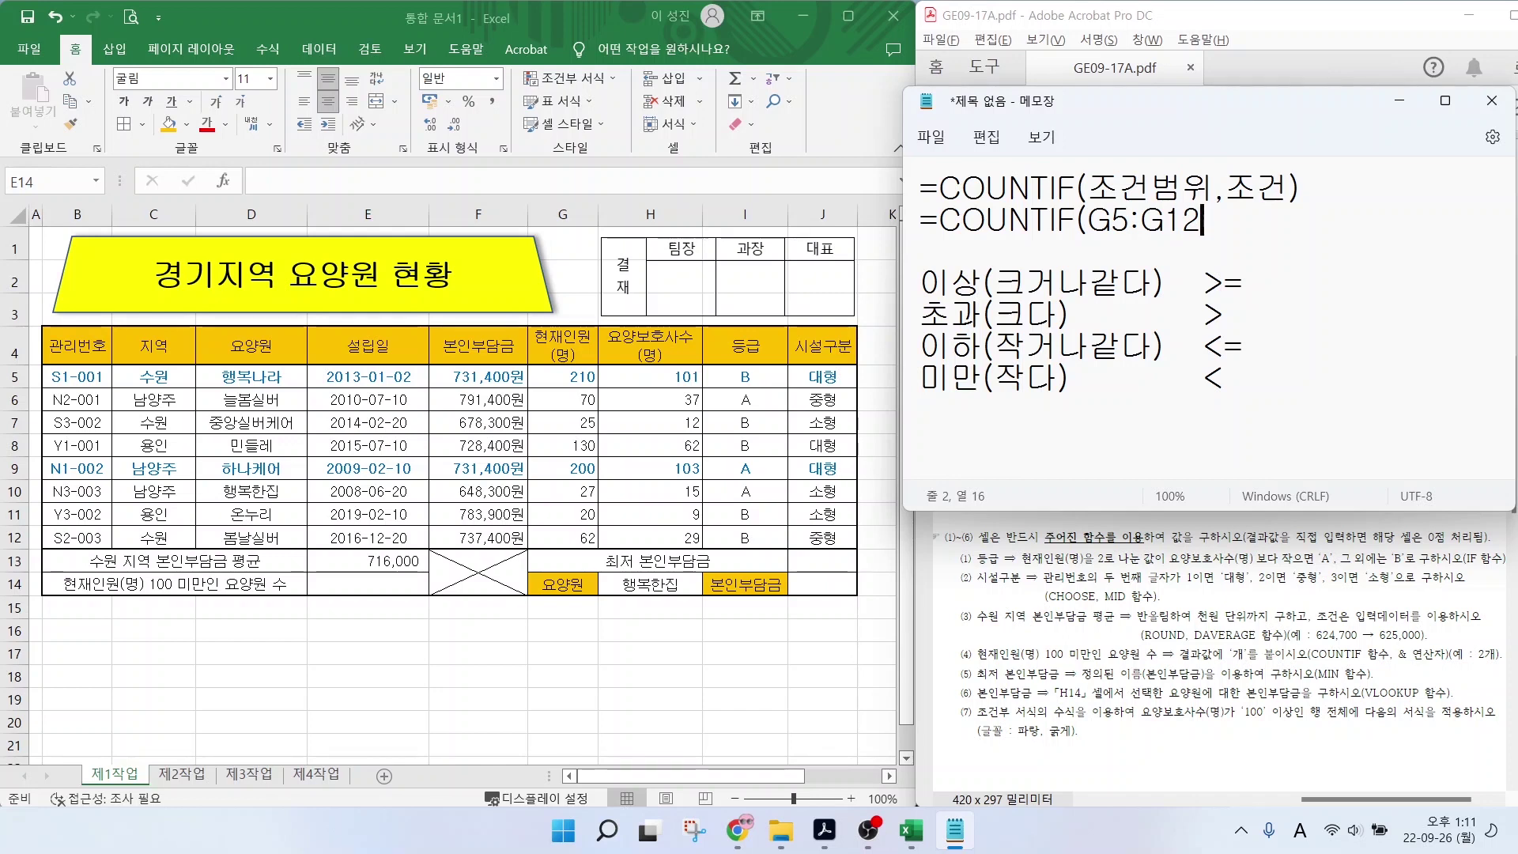
type(",<100")
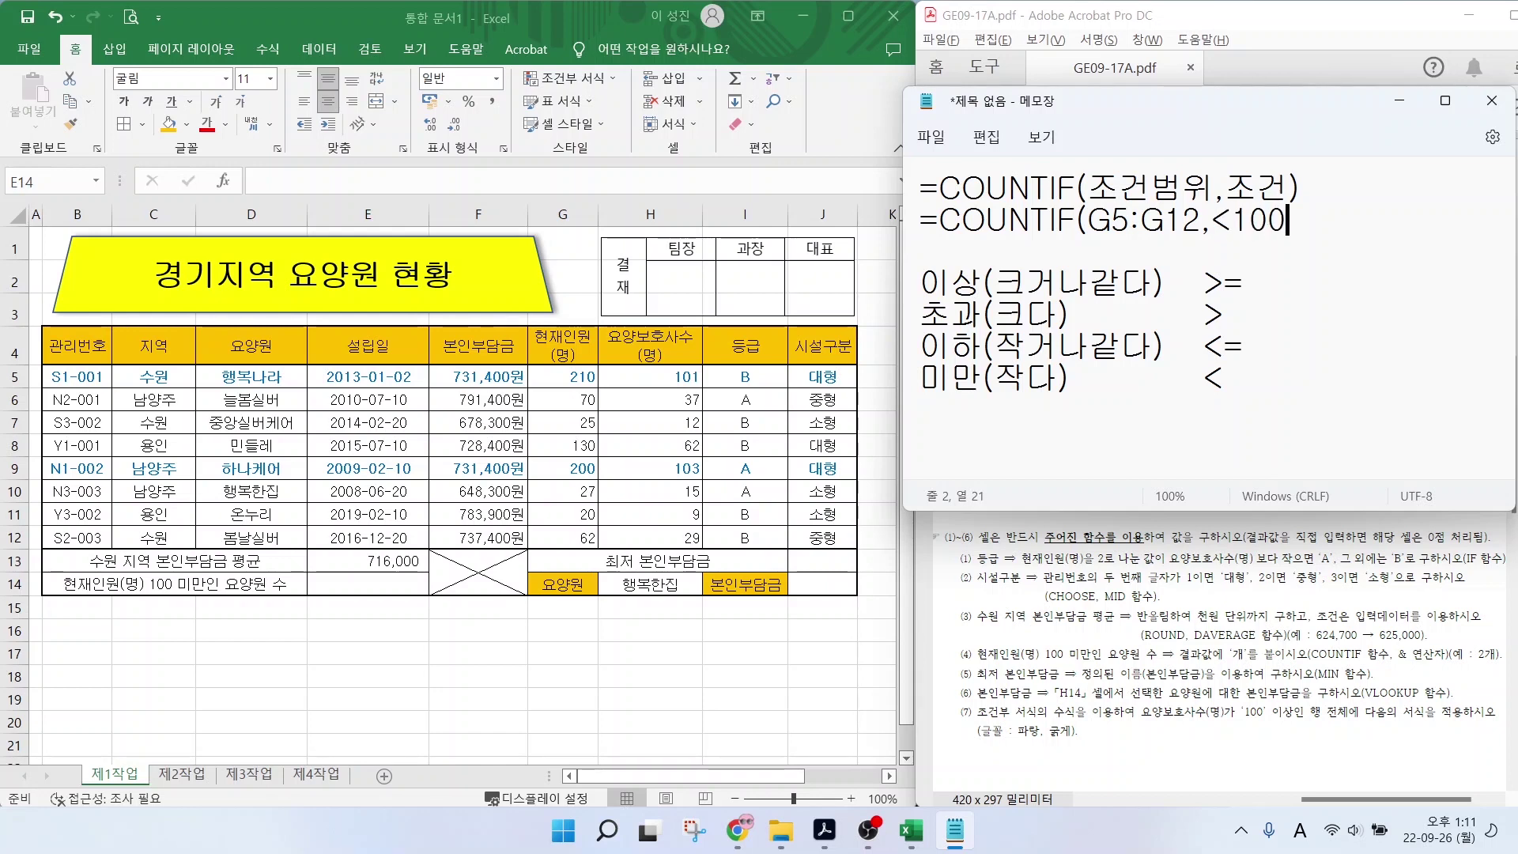
type(")")
Add the comparison example 2<3 below the 미만(작다) line in the notes.
left_click_drag(1211, 220, 1286, 220)
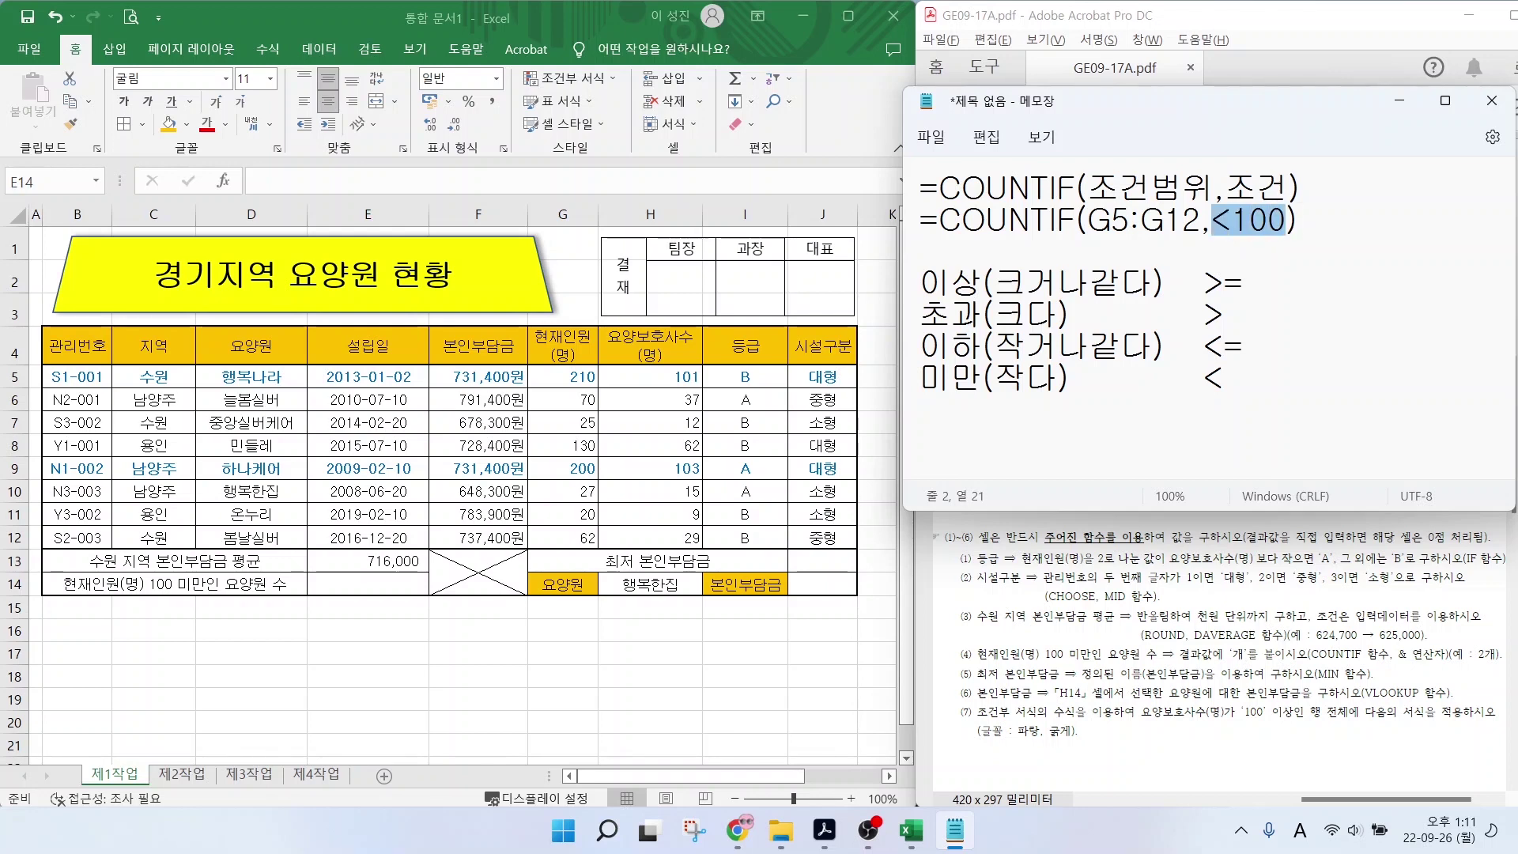
left_click(1071, 378)
left_click(1225, 378)
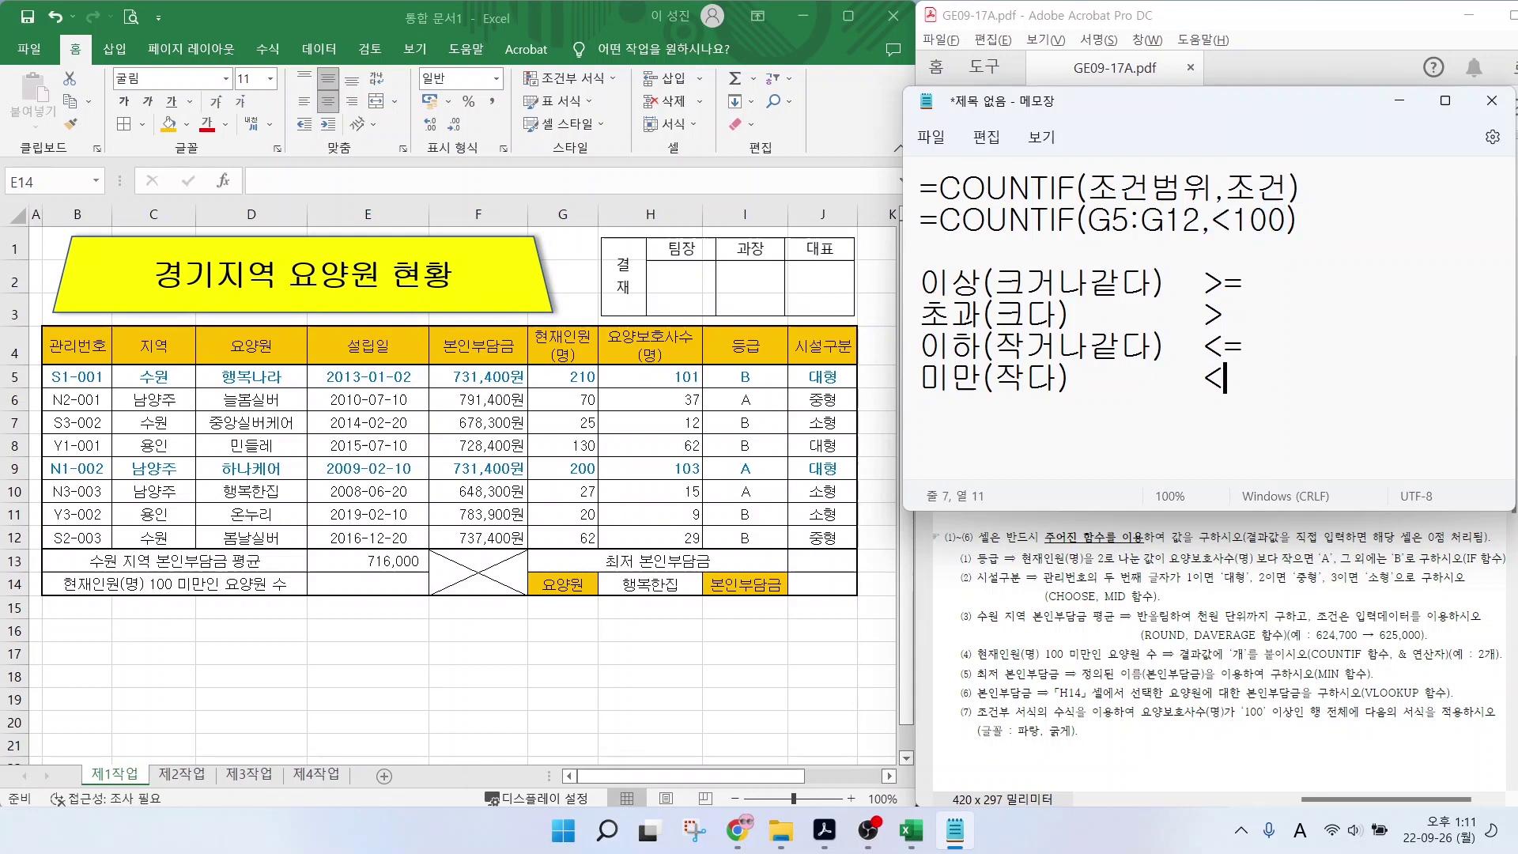
key("Return")
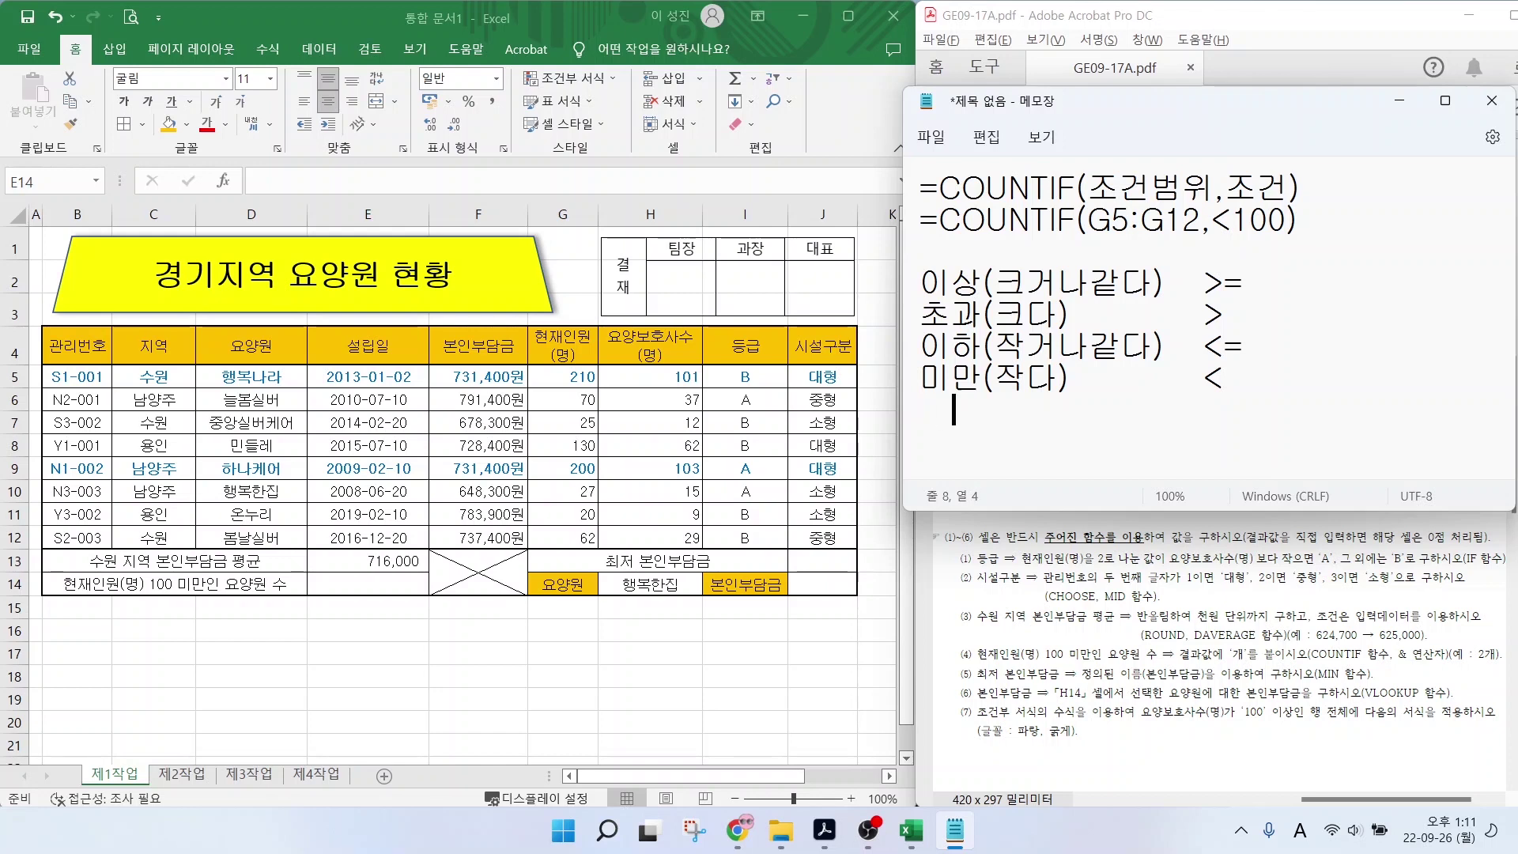
type("2")
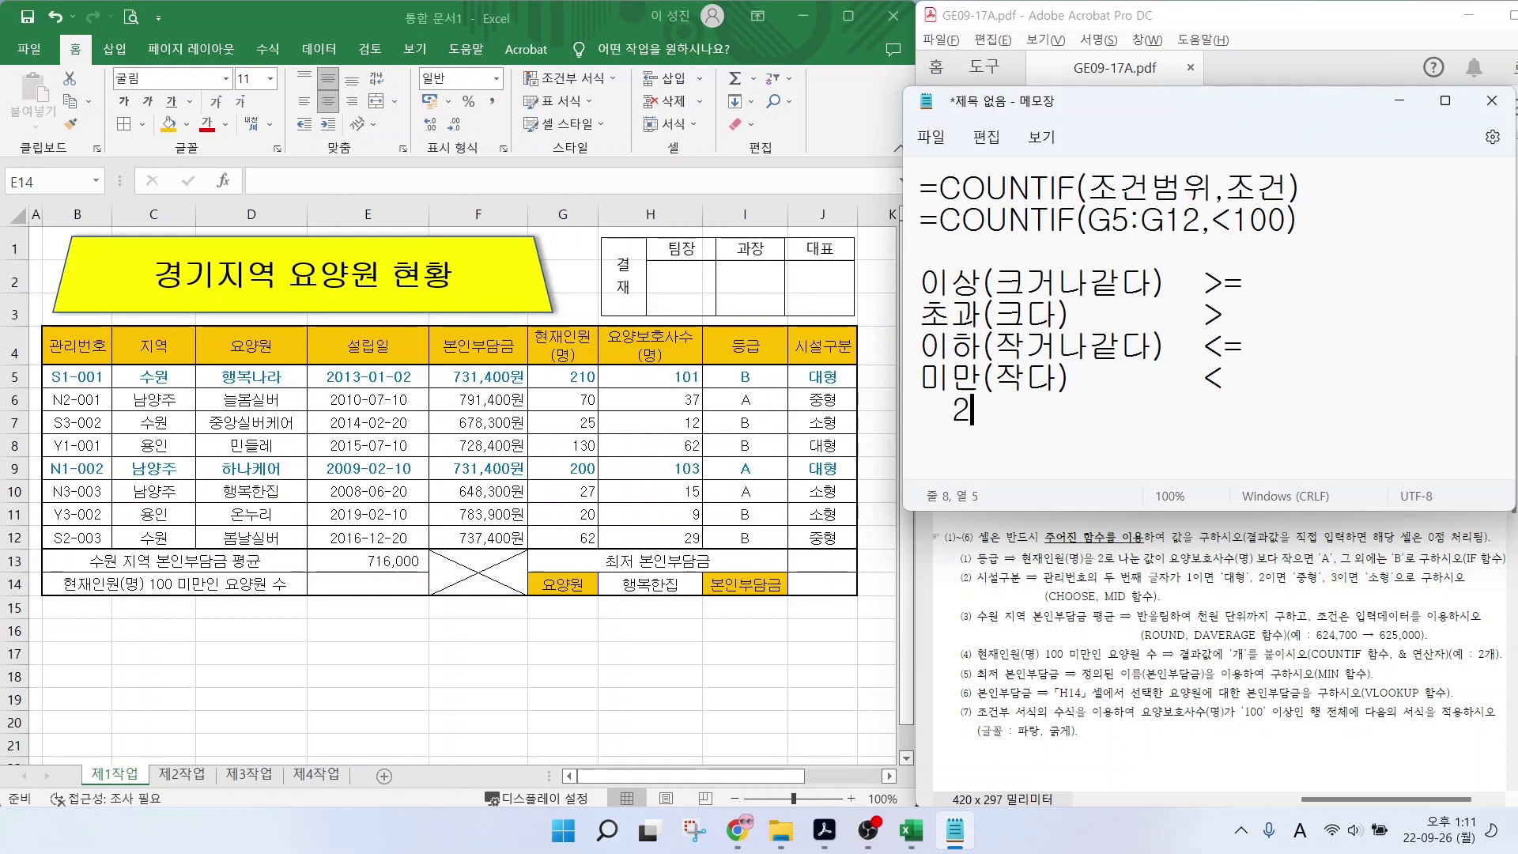
type("<3")
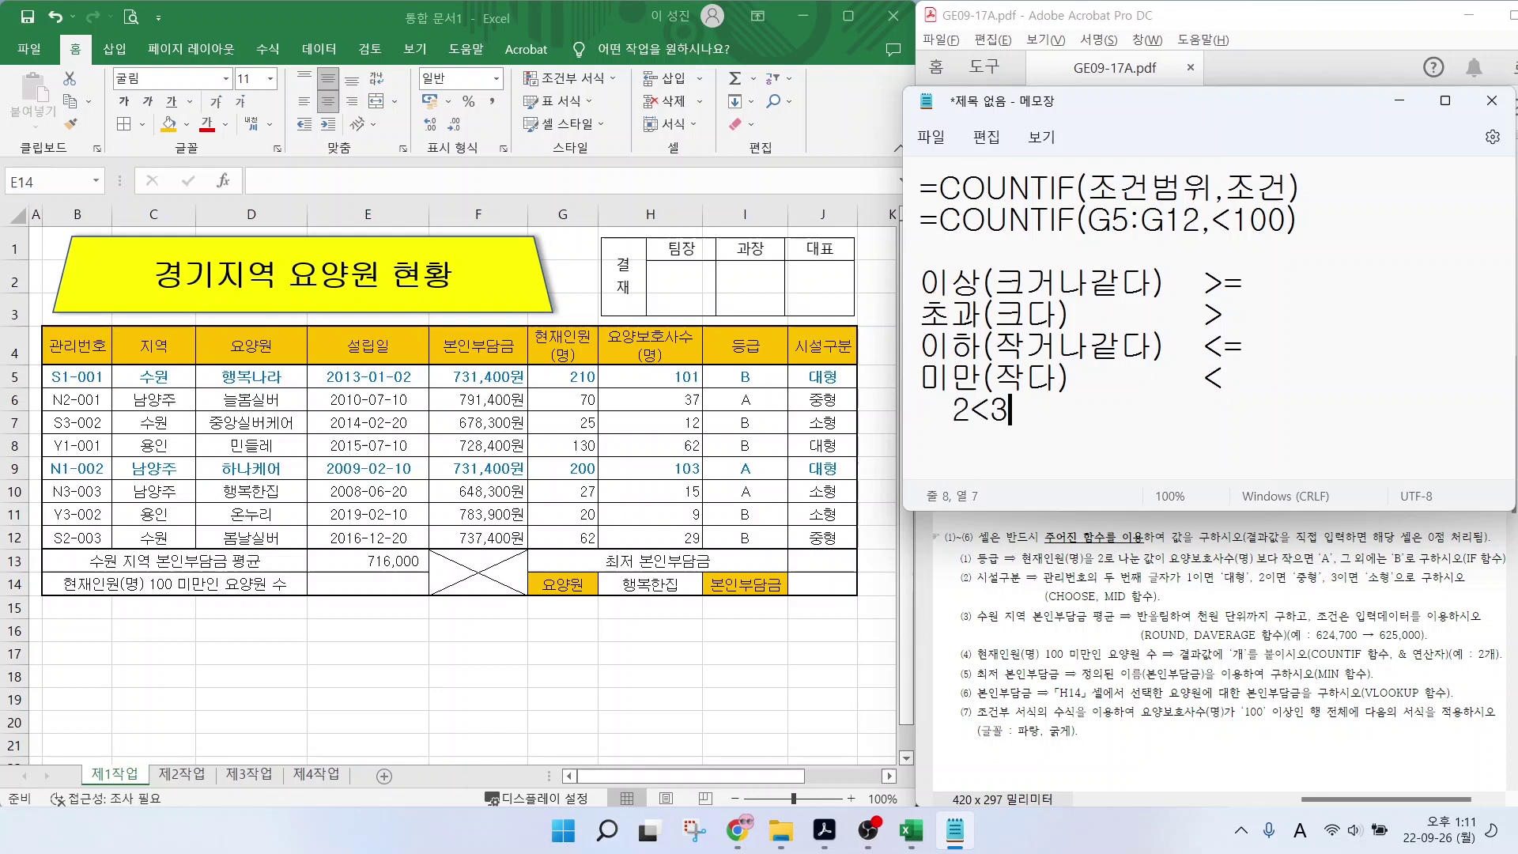
mouse_move(970, 432)
left_mouse_down()
mouse_move(941, 380)
mouse_move(969, 423)
mouse_move(1028, 385)
mouse_move(1009, 459)
mouse_move(1023, 484)
left_mouse_up()
left_click_drag(989, 454, 1006, 439)
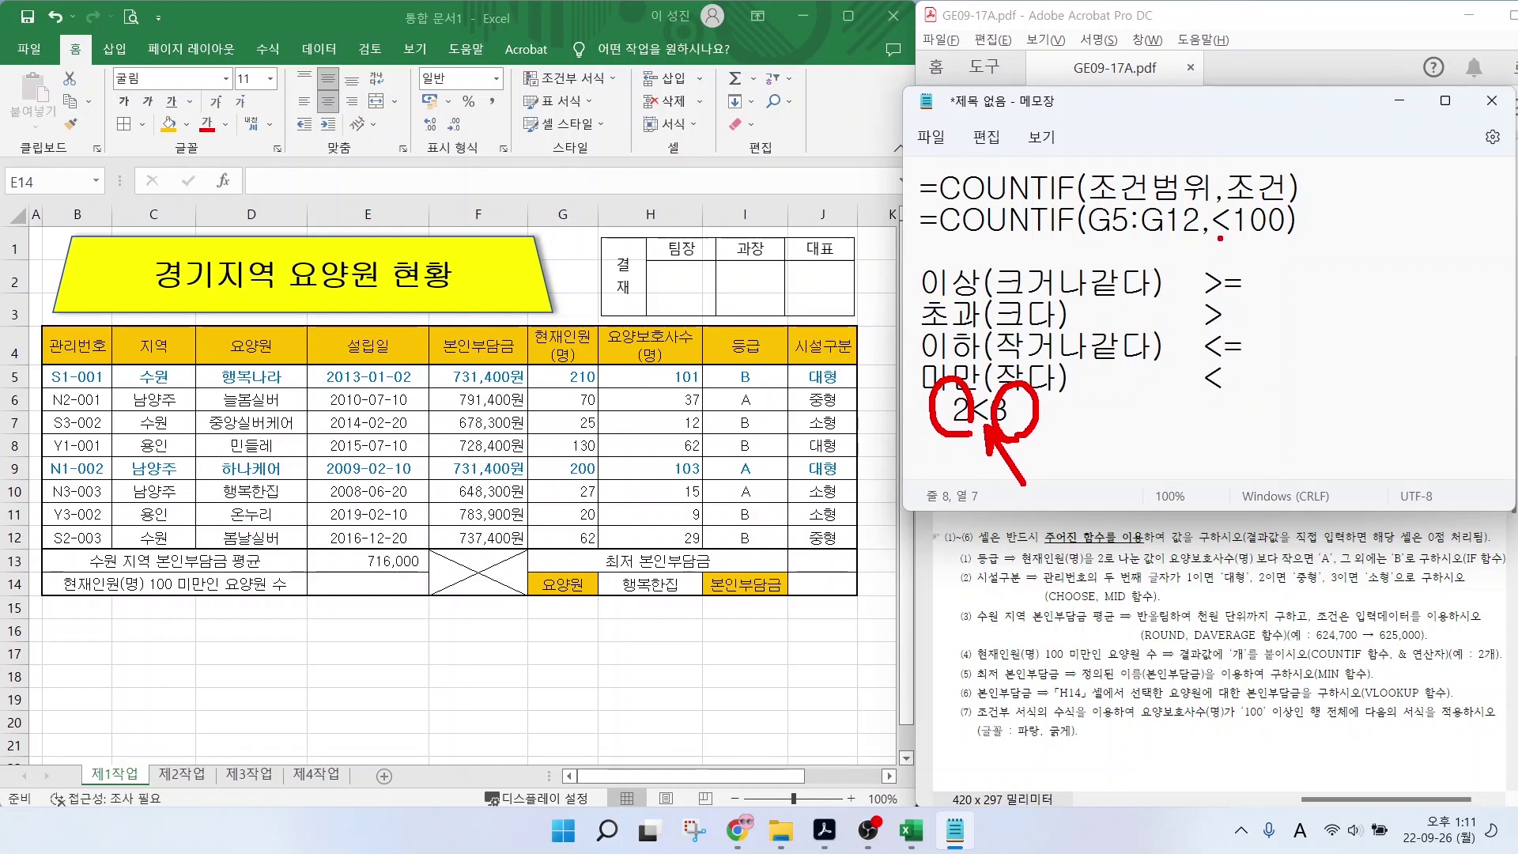
Enclose the <100 criterion of the draft COUNTIF formula in Notepad in double quotation marks.
left_click_drag(1219, 237, 1288, 235)
left_click_drag(525, 365, 606, 557)
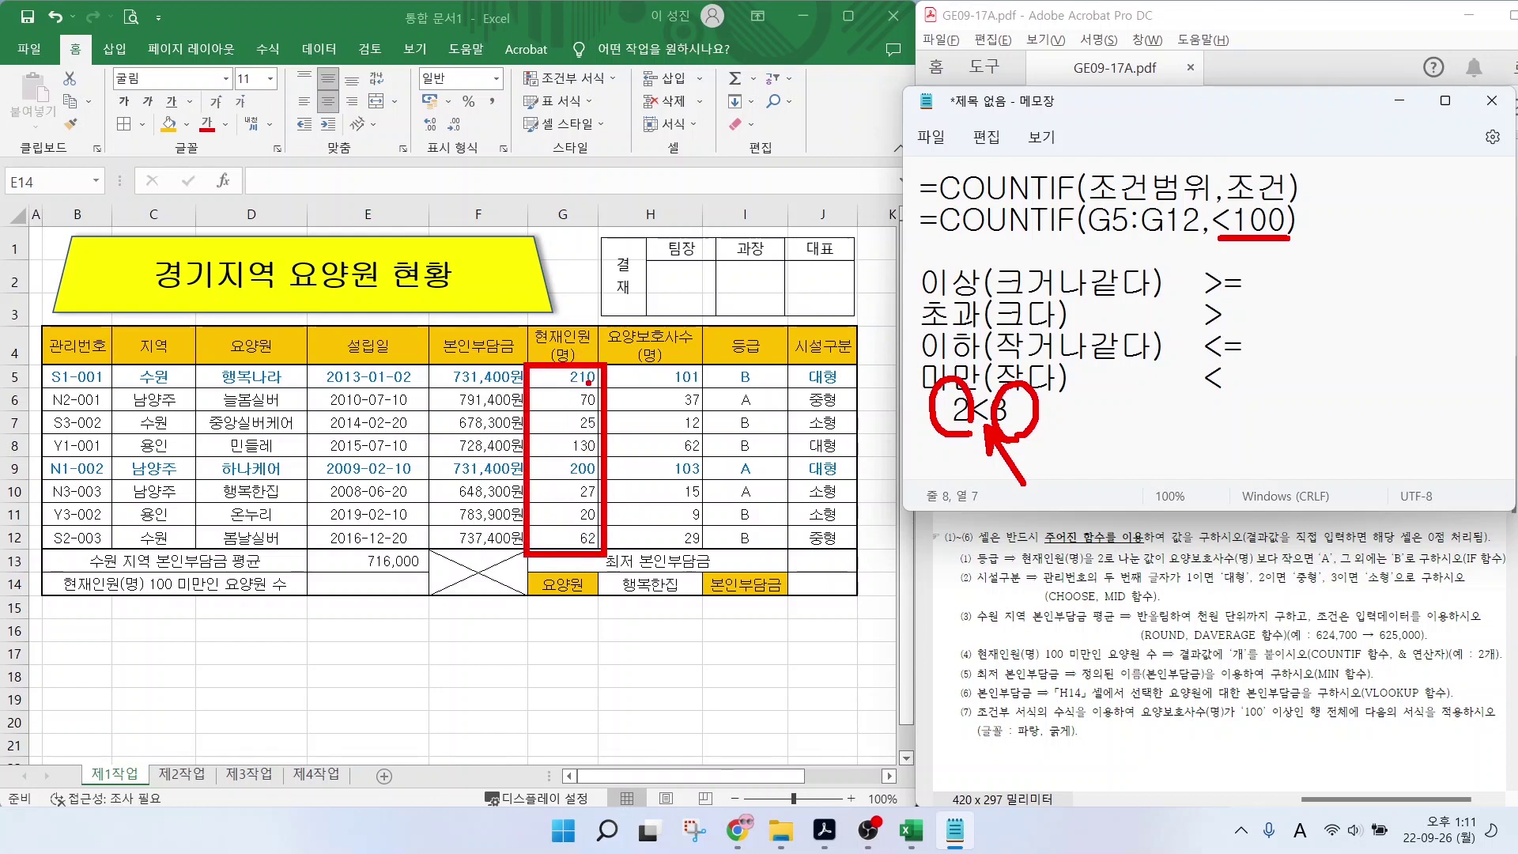
key("Escape")
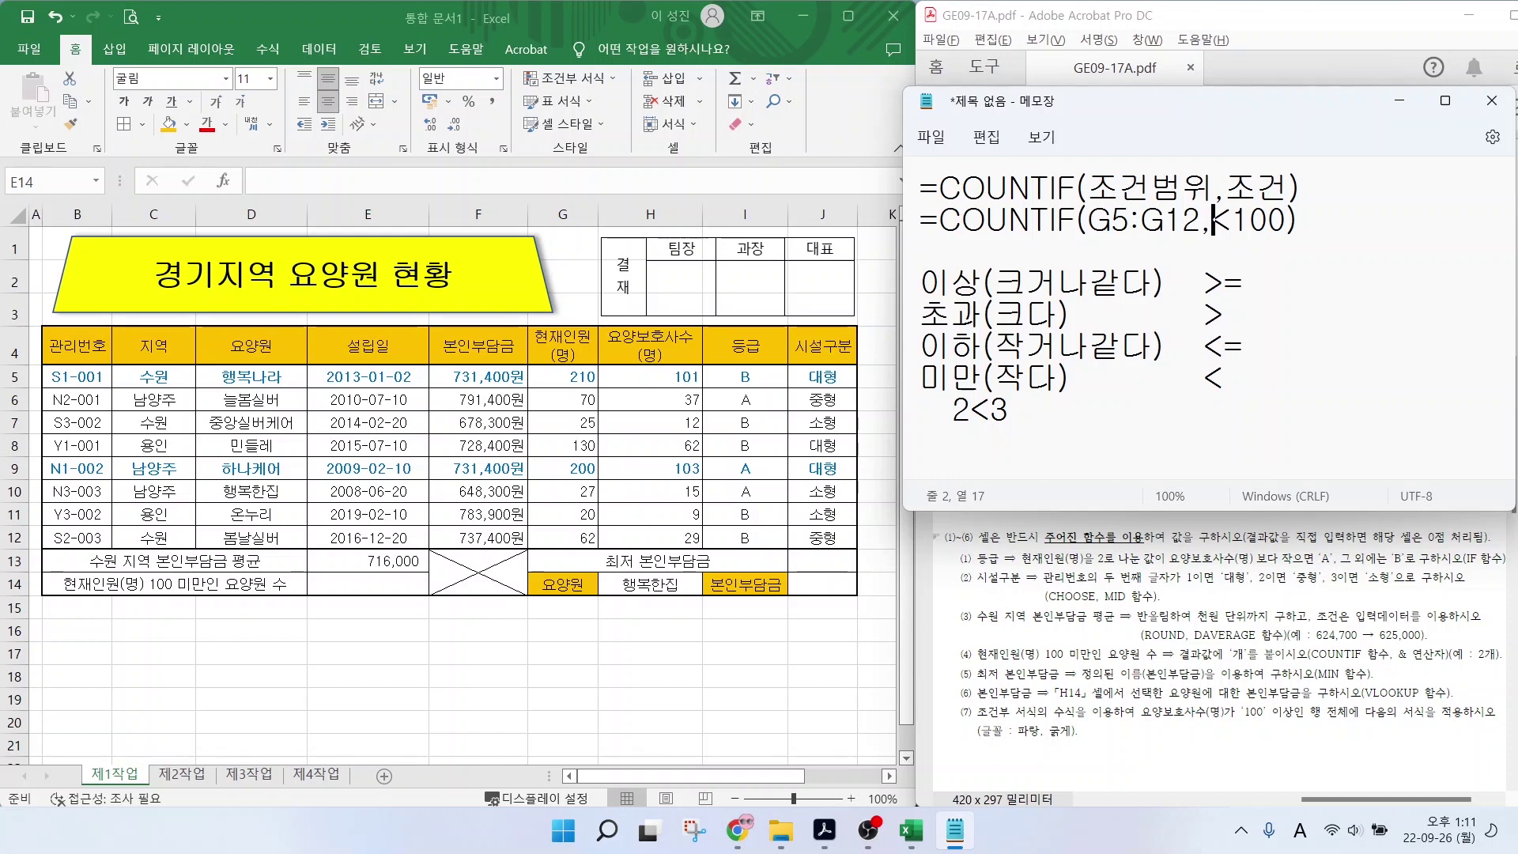
type("\"<100\"")
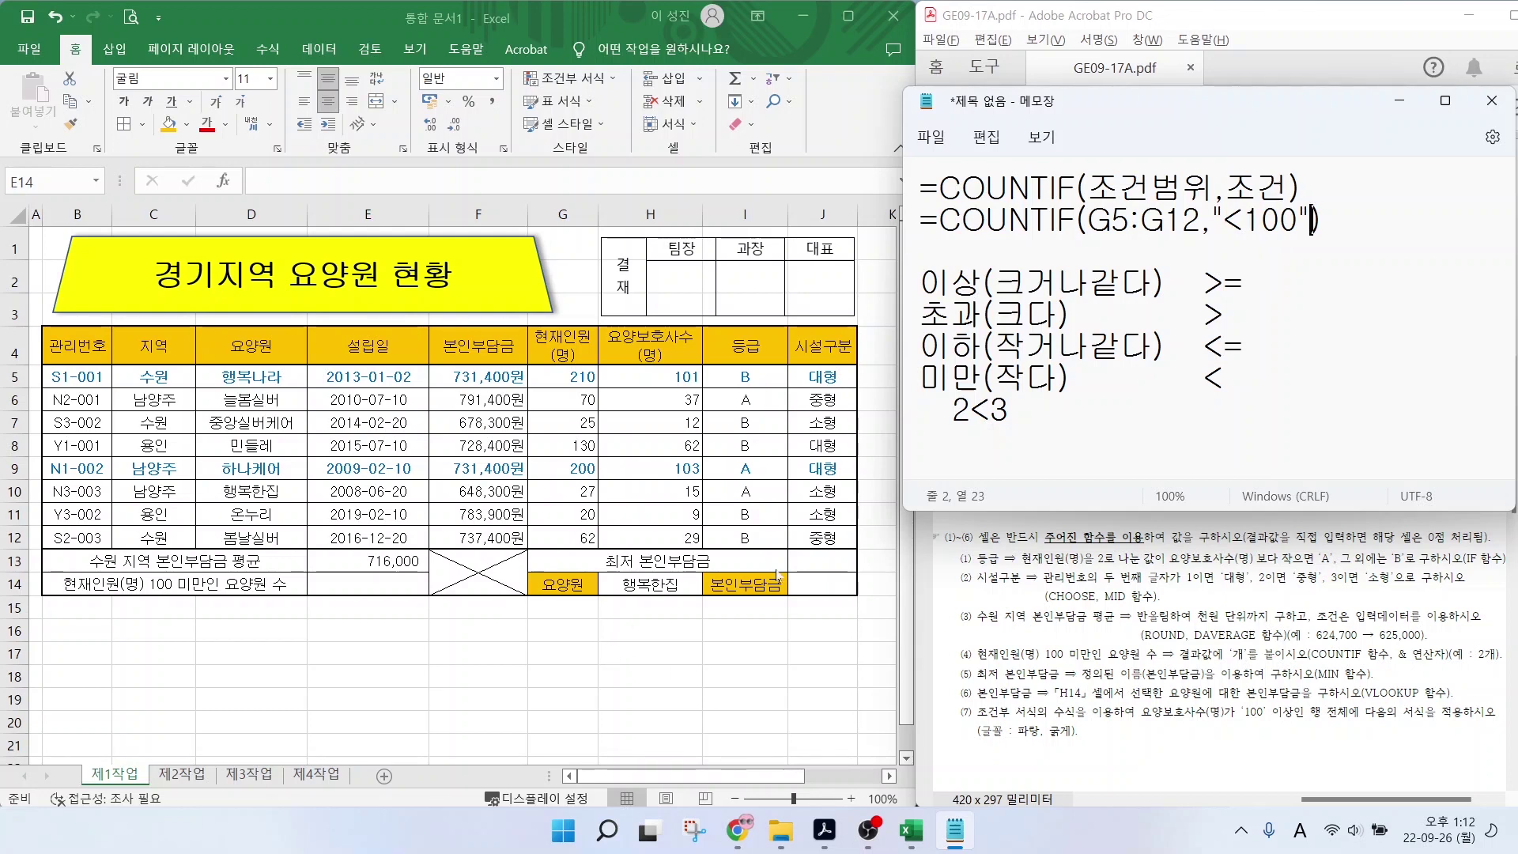
Switch to Excel and begin a COUNTIF formula in E14 beside 현재인원(명) 100 미만인 요양원 수, with the range G5:G12.
left_click(353, 589)
type("=")
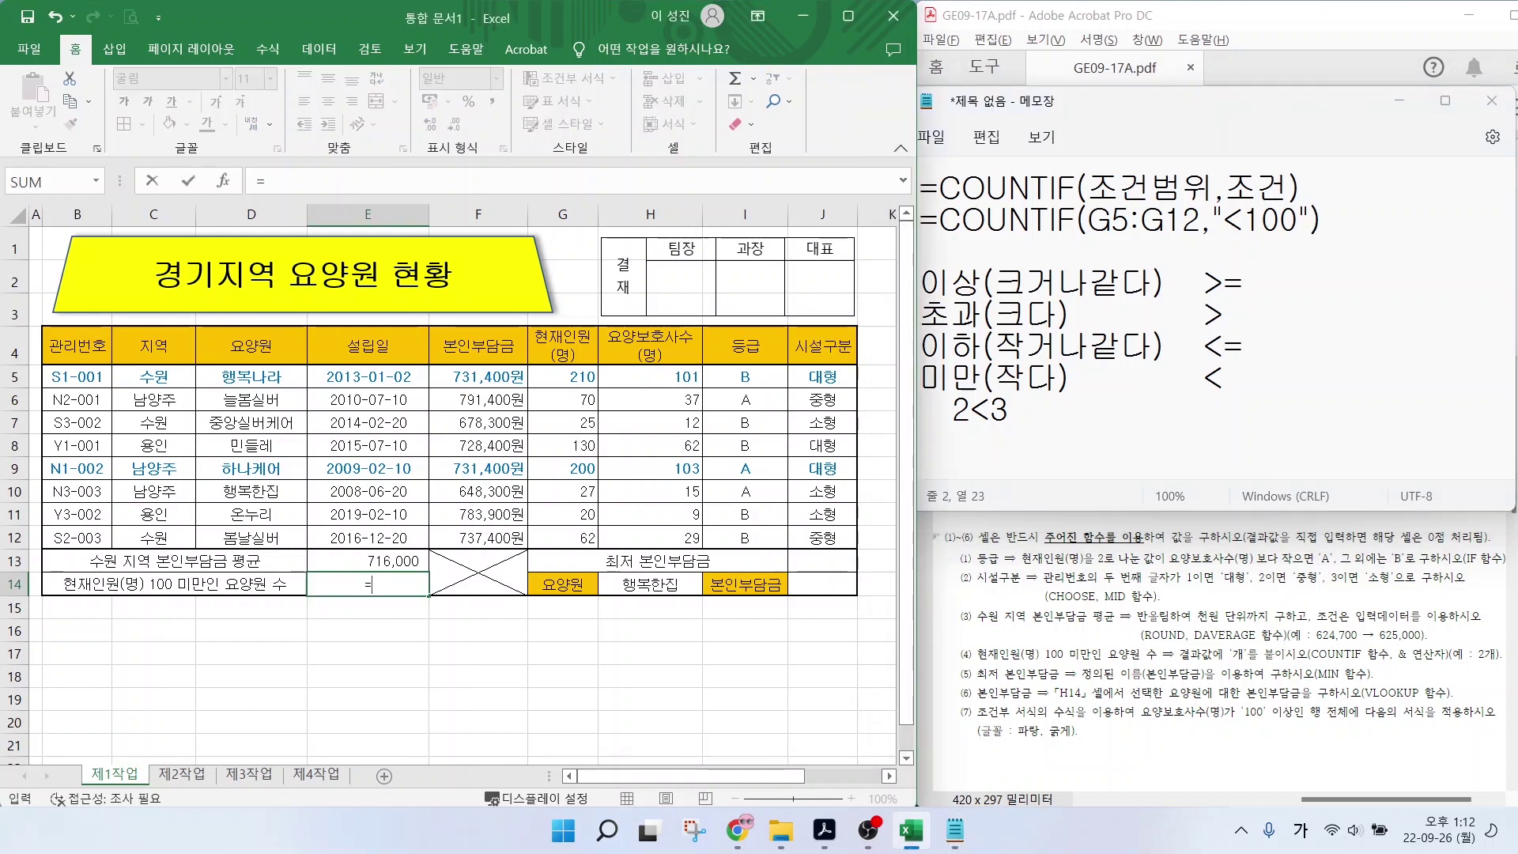
type("COU")
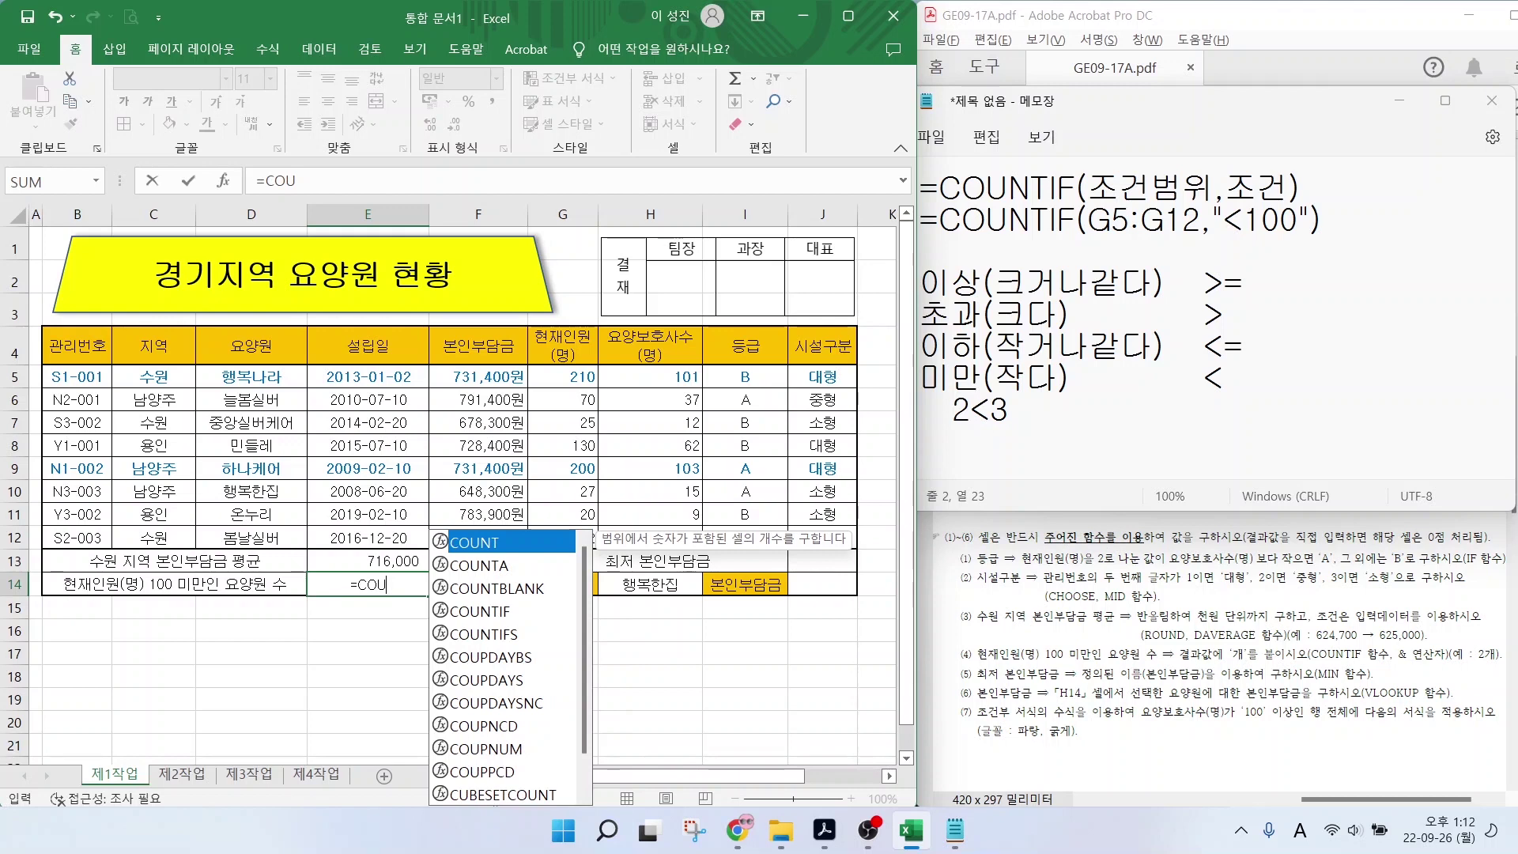
double_click(486, 611)
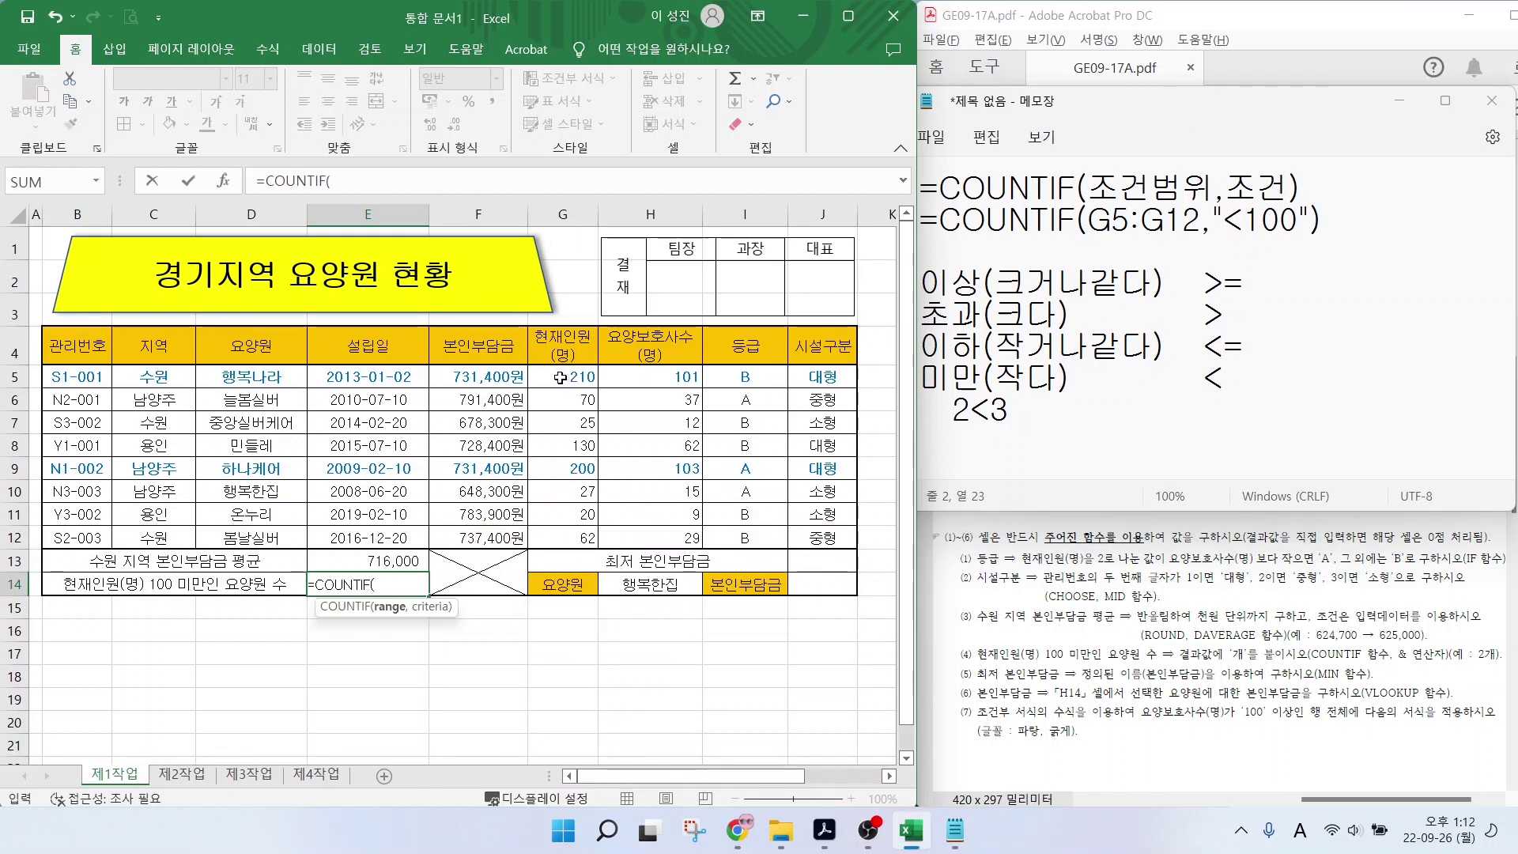
left_click_drag(561, 378, 570, 542)
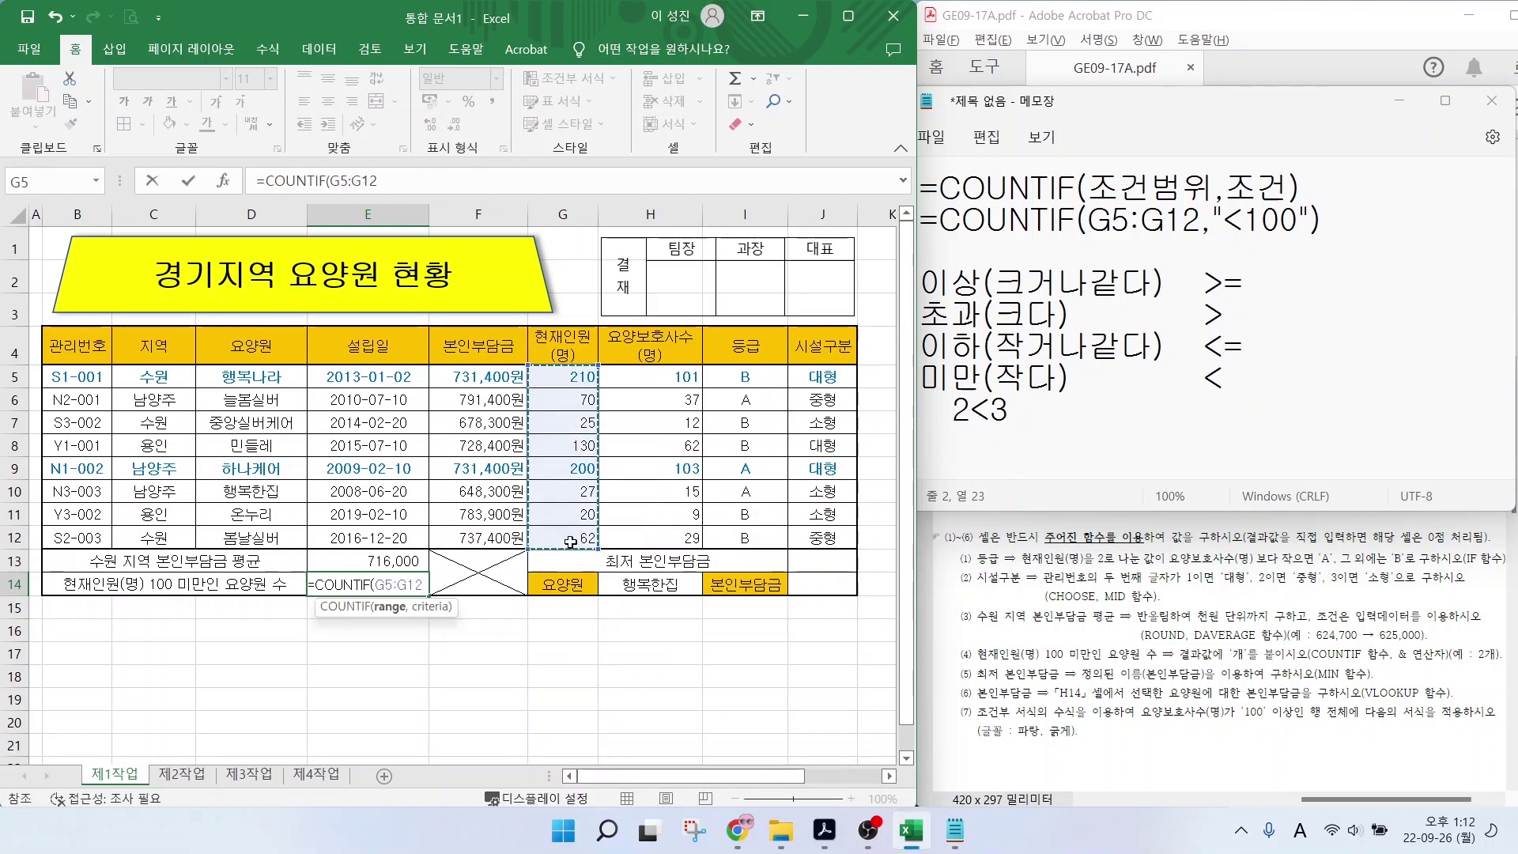
type(",")
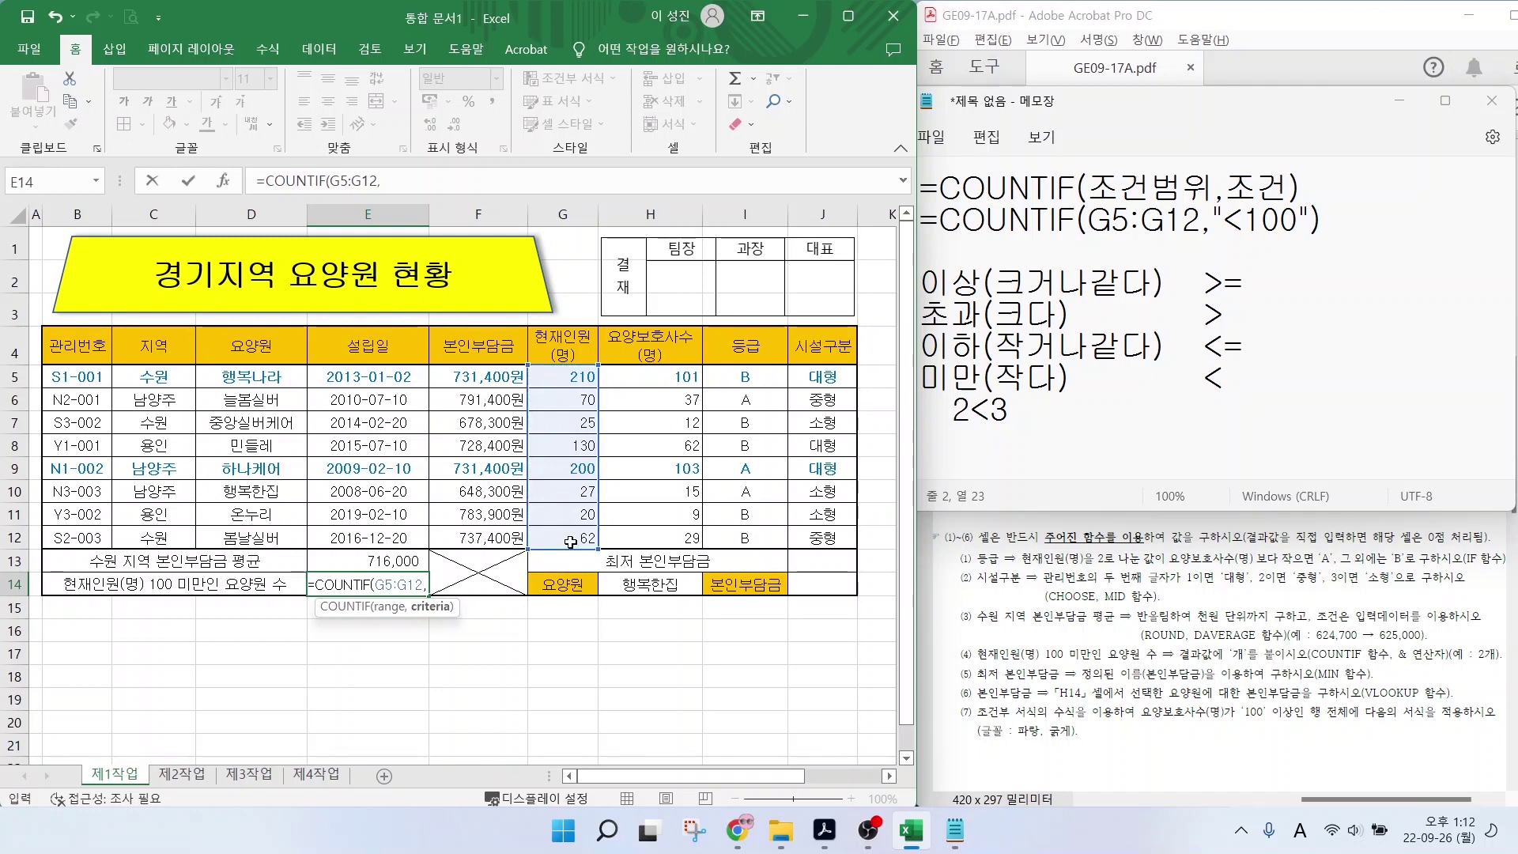
Try to enter the E14 formula with the unquoted criterion <100 and a closing parenthesis.
type("<100)")
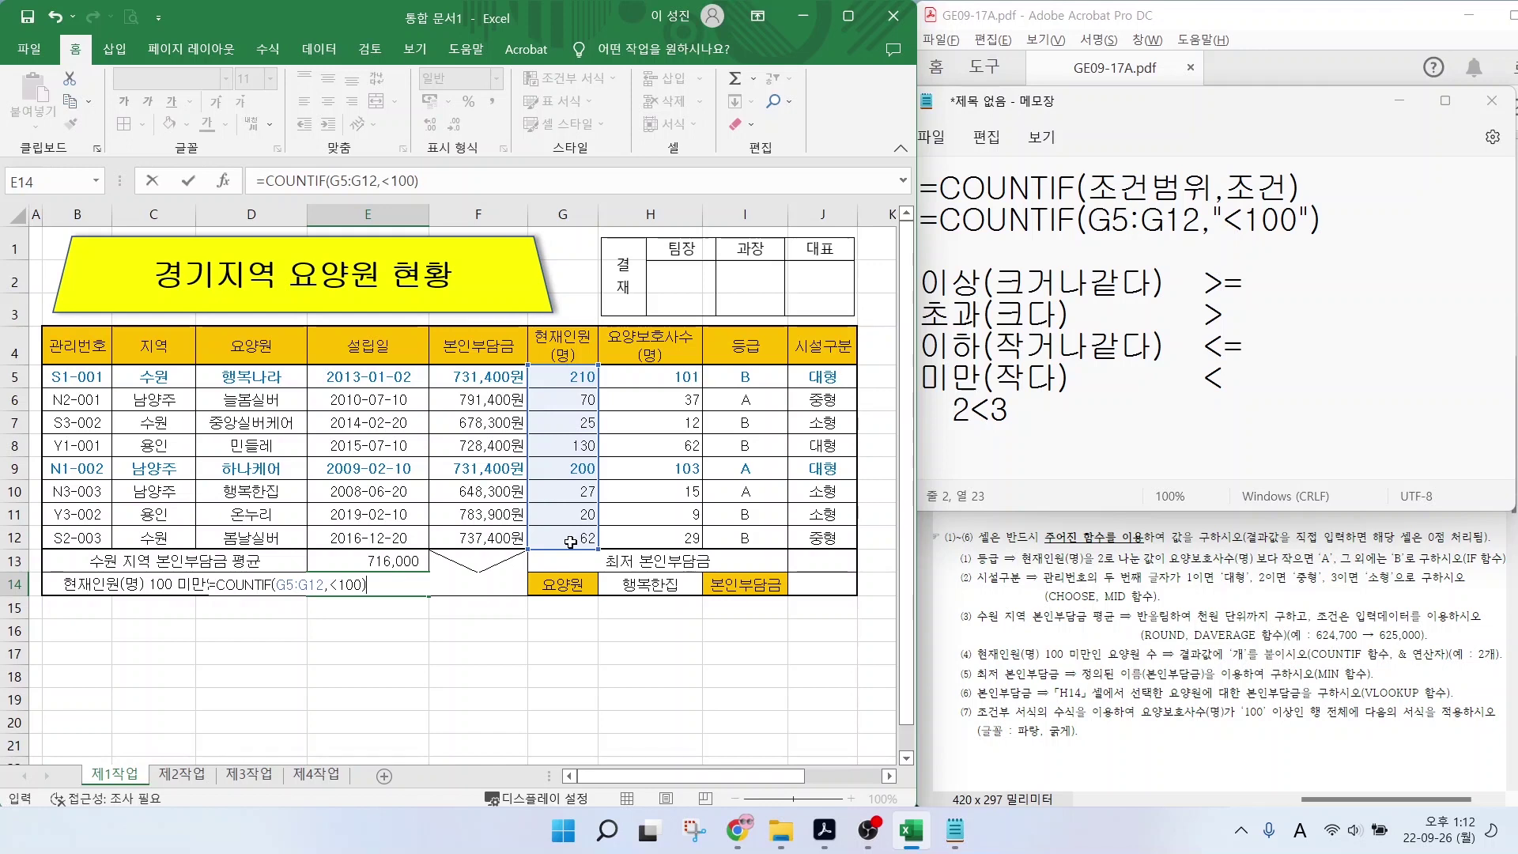
key("Return")
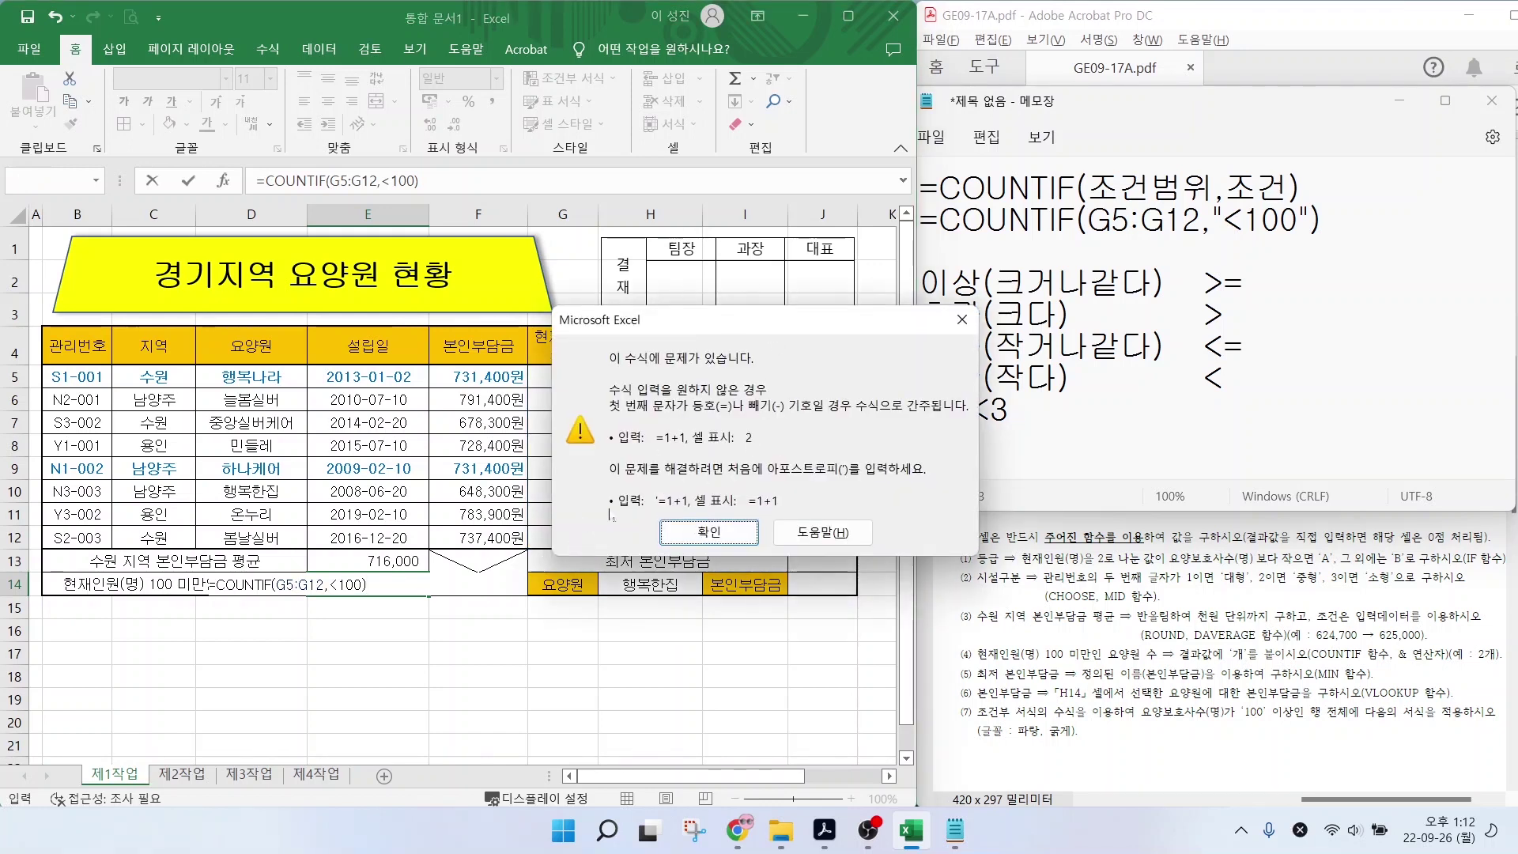
key("Return")
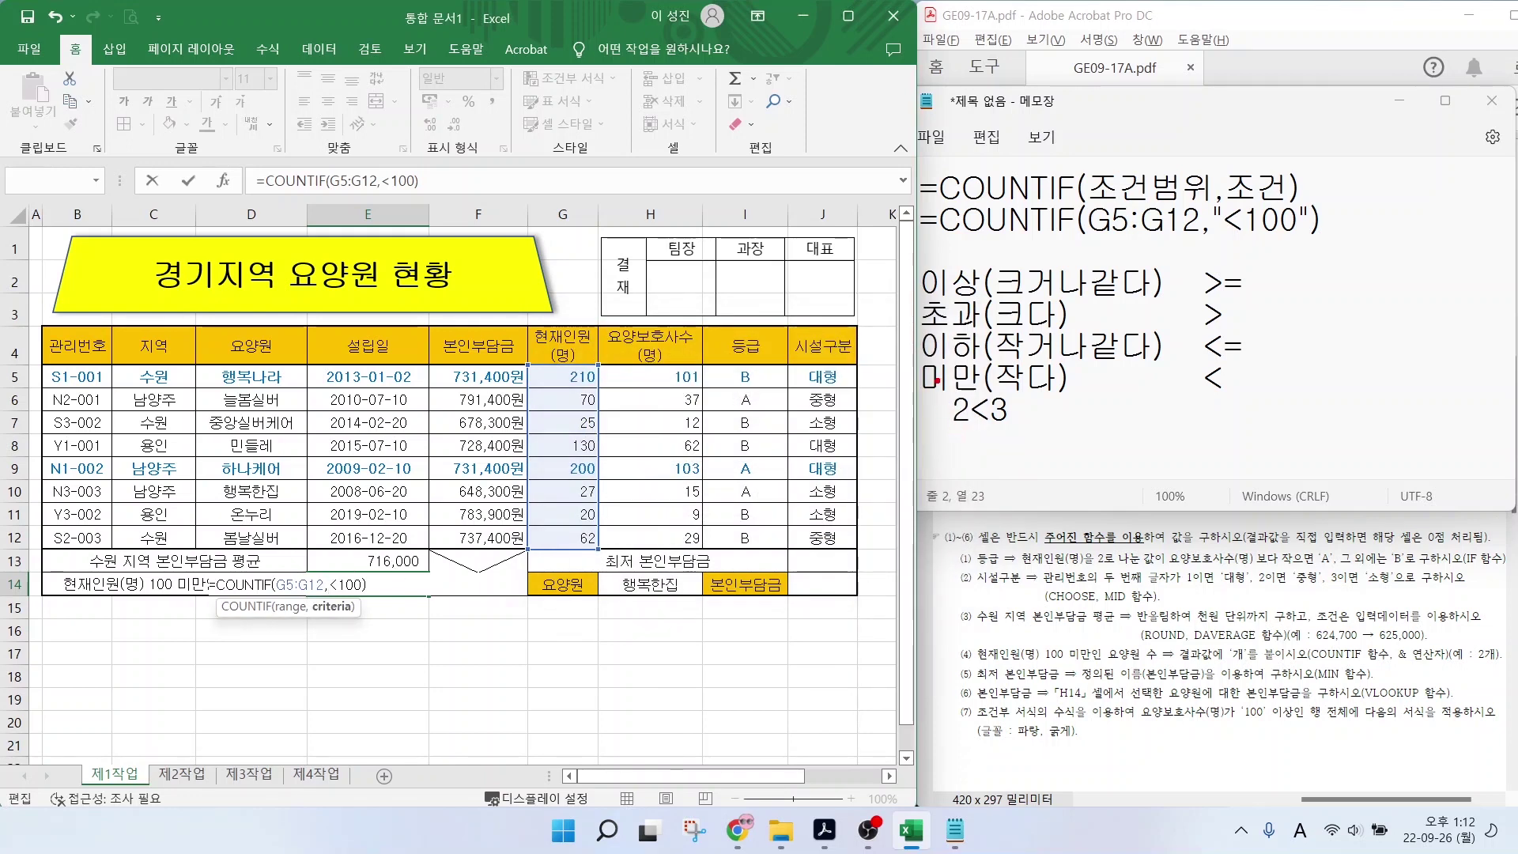
Correct the criterion to "<100" with quotation marks and enter =COUNTIF(G5:G12,"<100") in E14.
mouse_move(935, 381)
left_mouse_down()
mouse_move(1019, 429)
mouse_move(990, 431)
mouse_move(963, 393)
left_mouse_up()
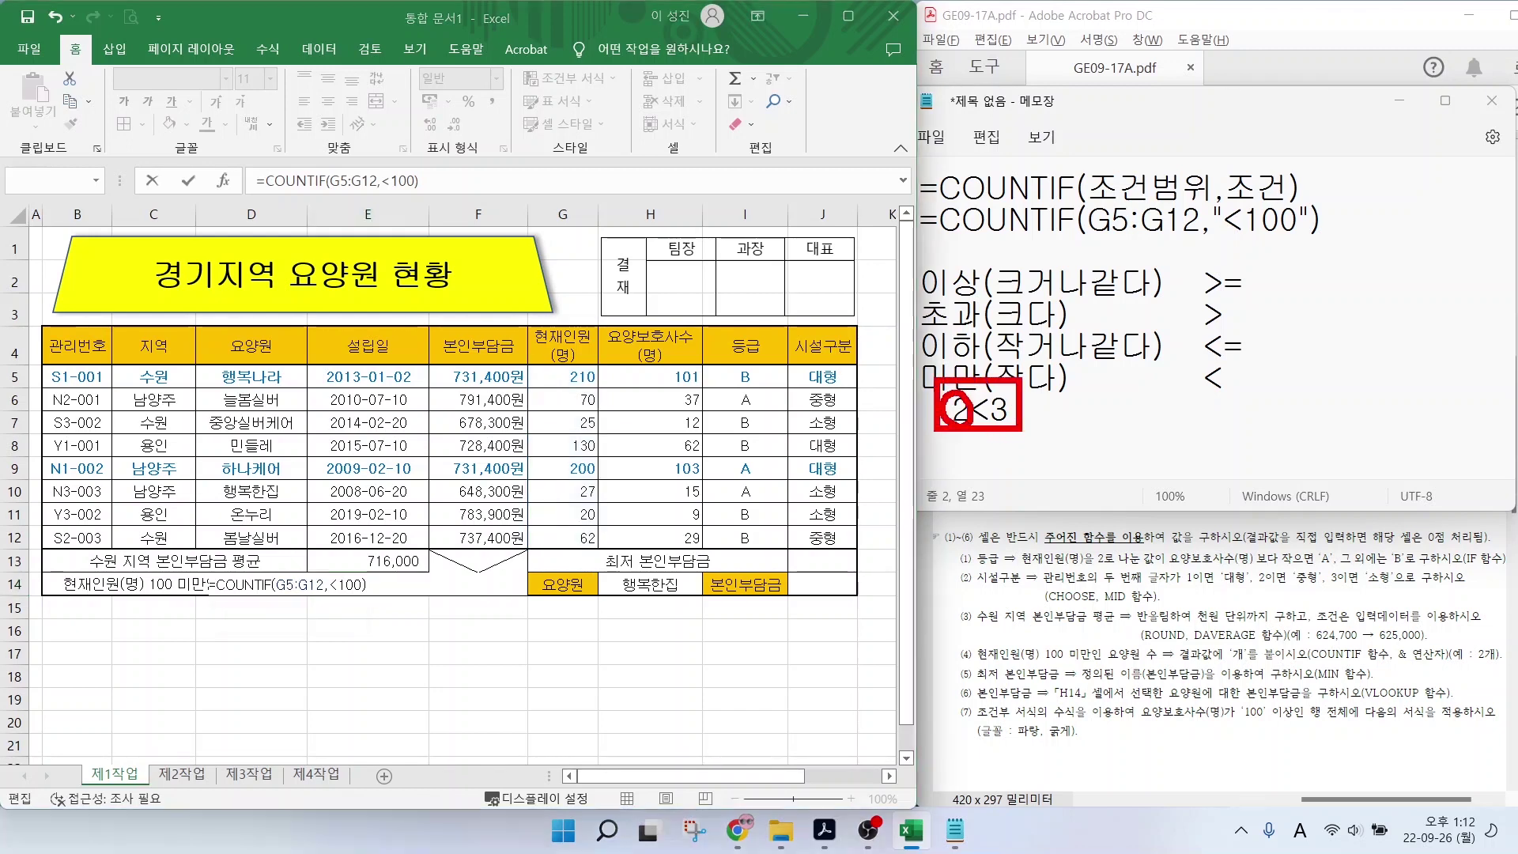
key("Escape")
type("\"<100")
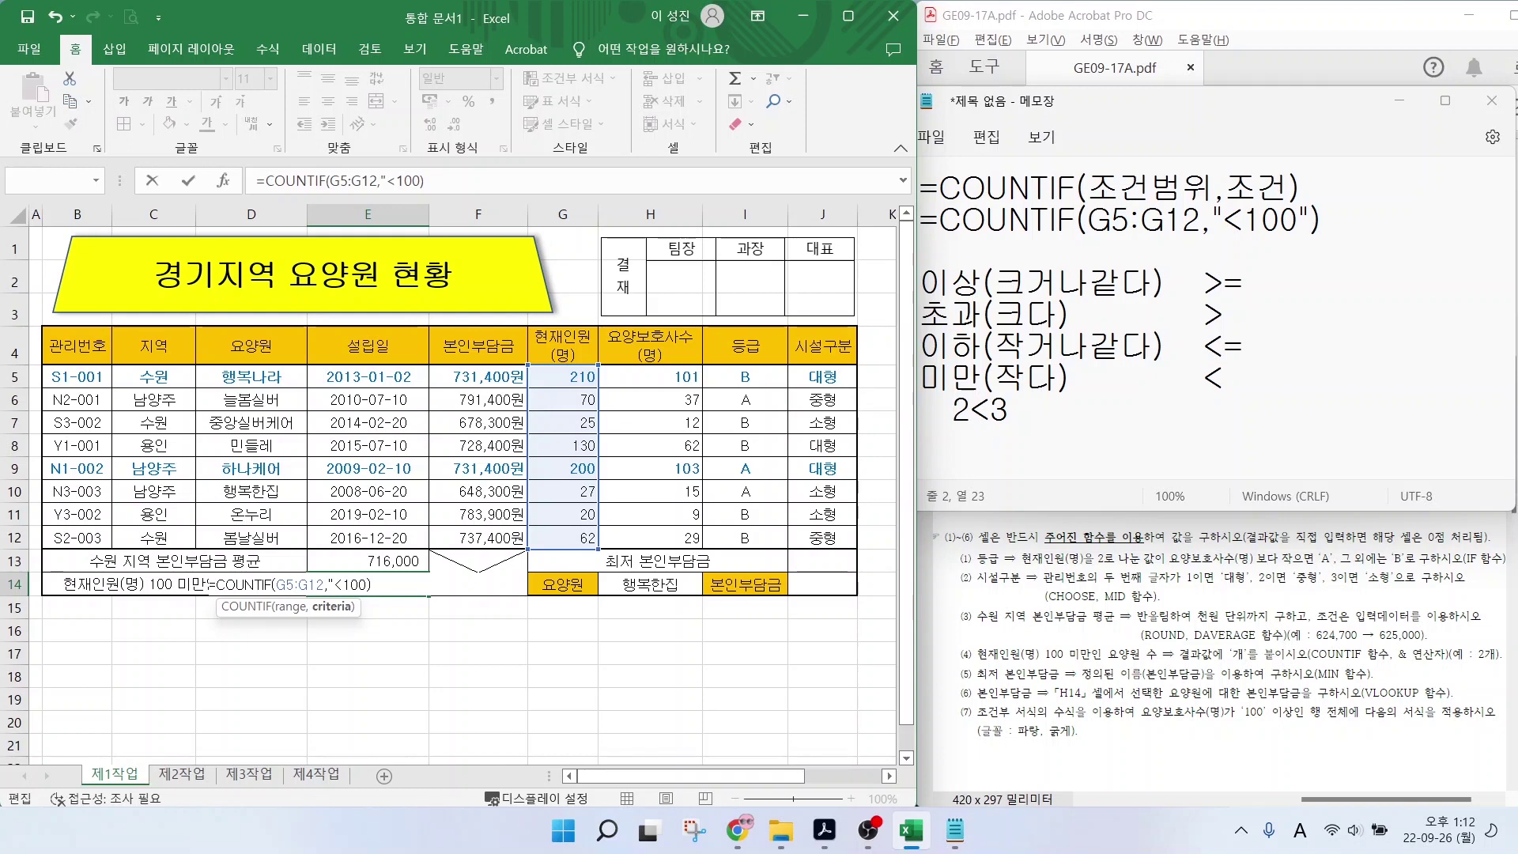
type("\"")
key("Right")
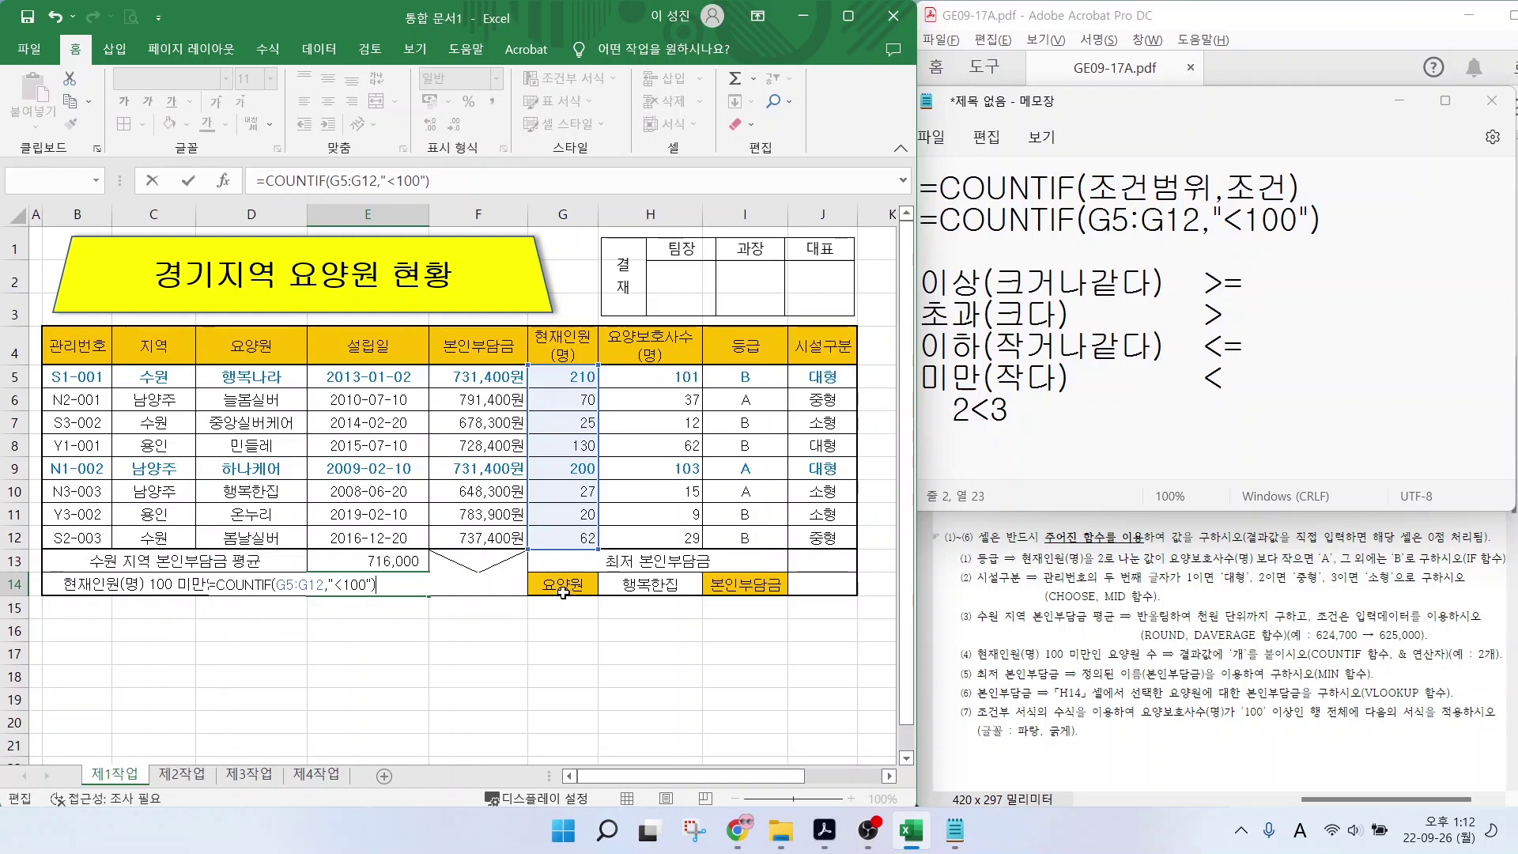
key("Return")
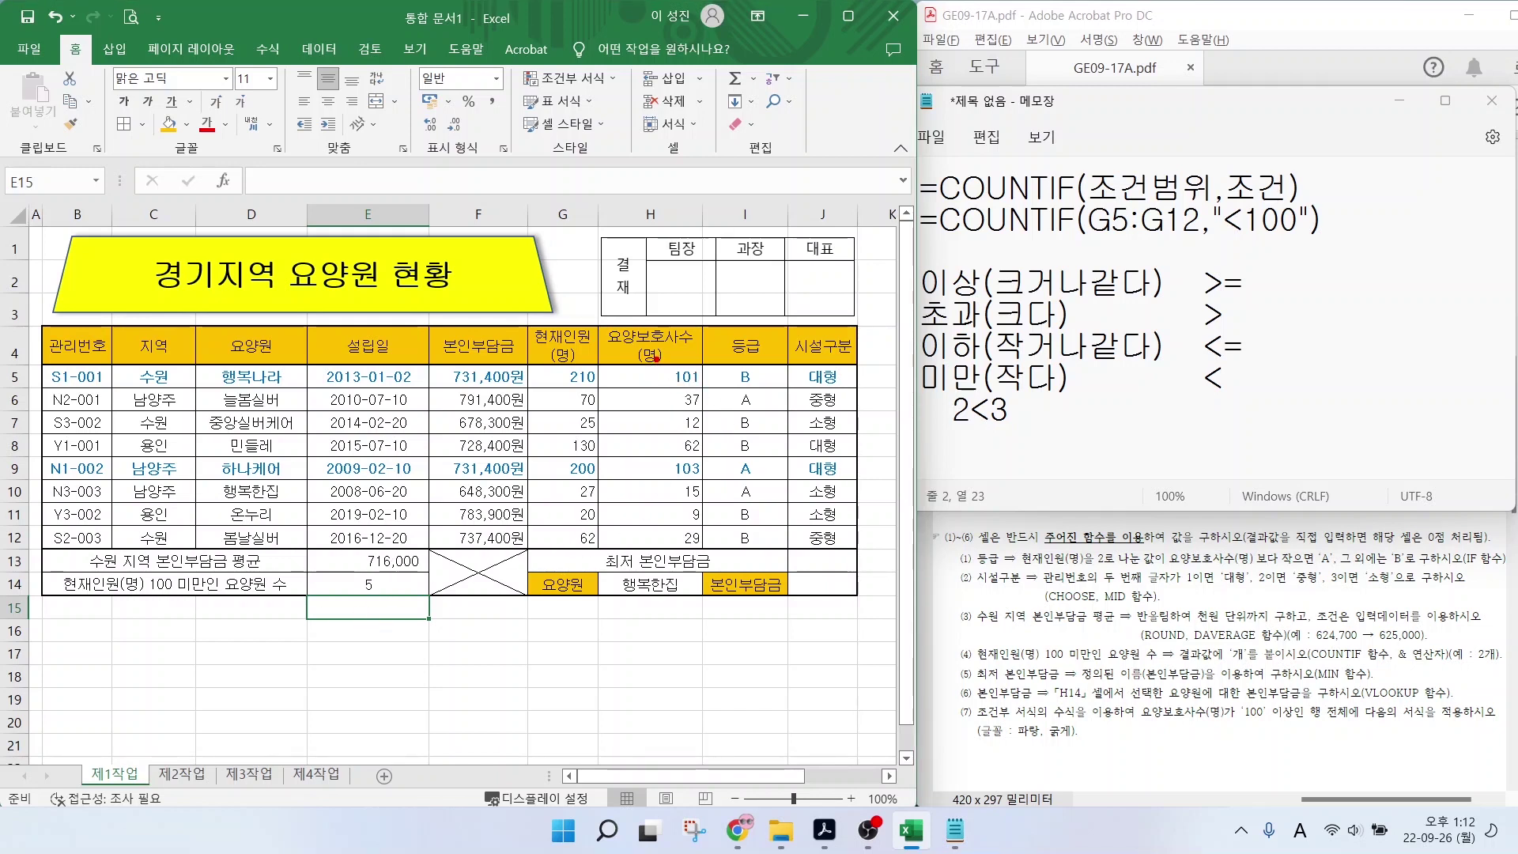
Check the 현재인원(명) values below 100 against the COUNTIF result in E14.
left_click_drag(598, 399, 636, 378)
left_click_drag(603, 426, 655, 401)
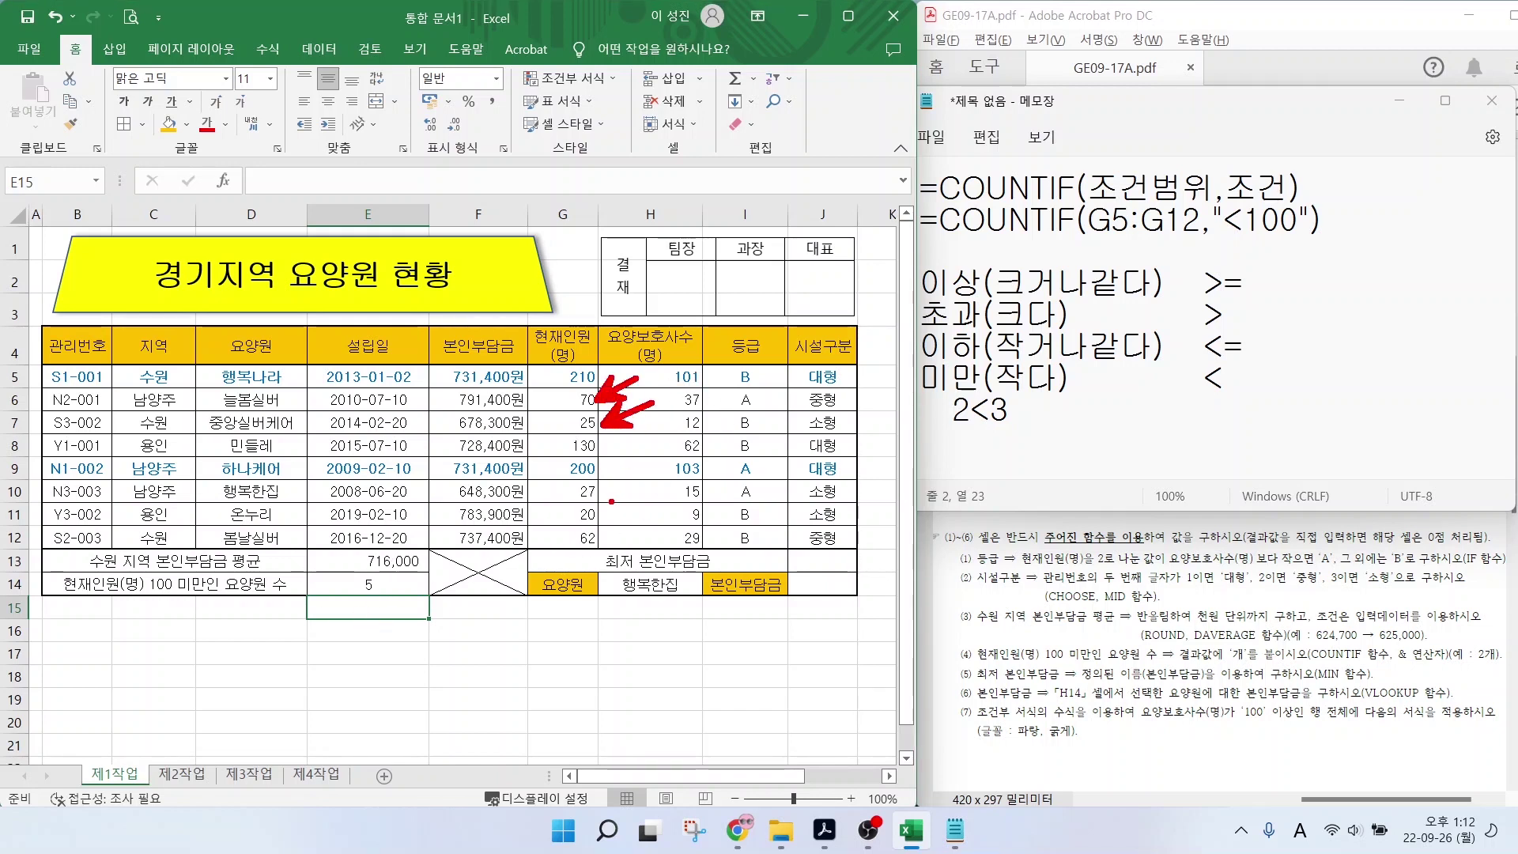
mouse_move(593, 498)
left_mouse_down()
mouse_move(637, 474)
mouse_move(644, 528)
left_mouse_up()
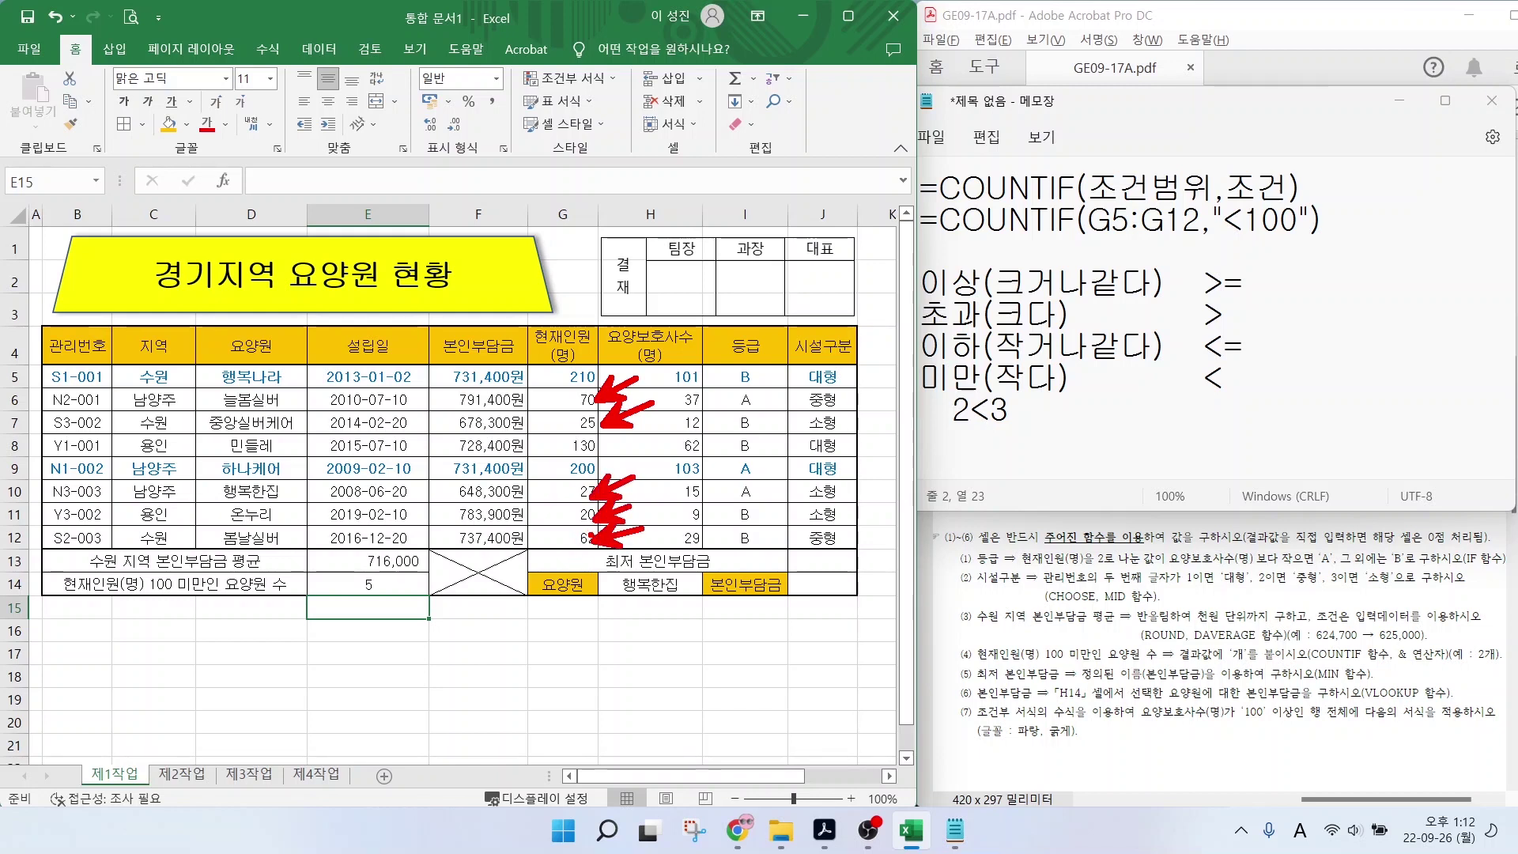
key("Escape")
left_click(387, 580)
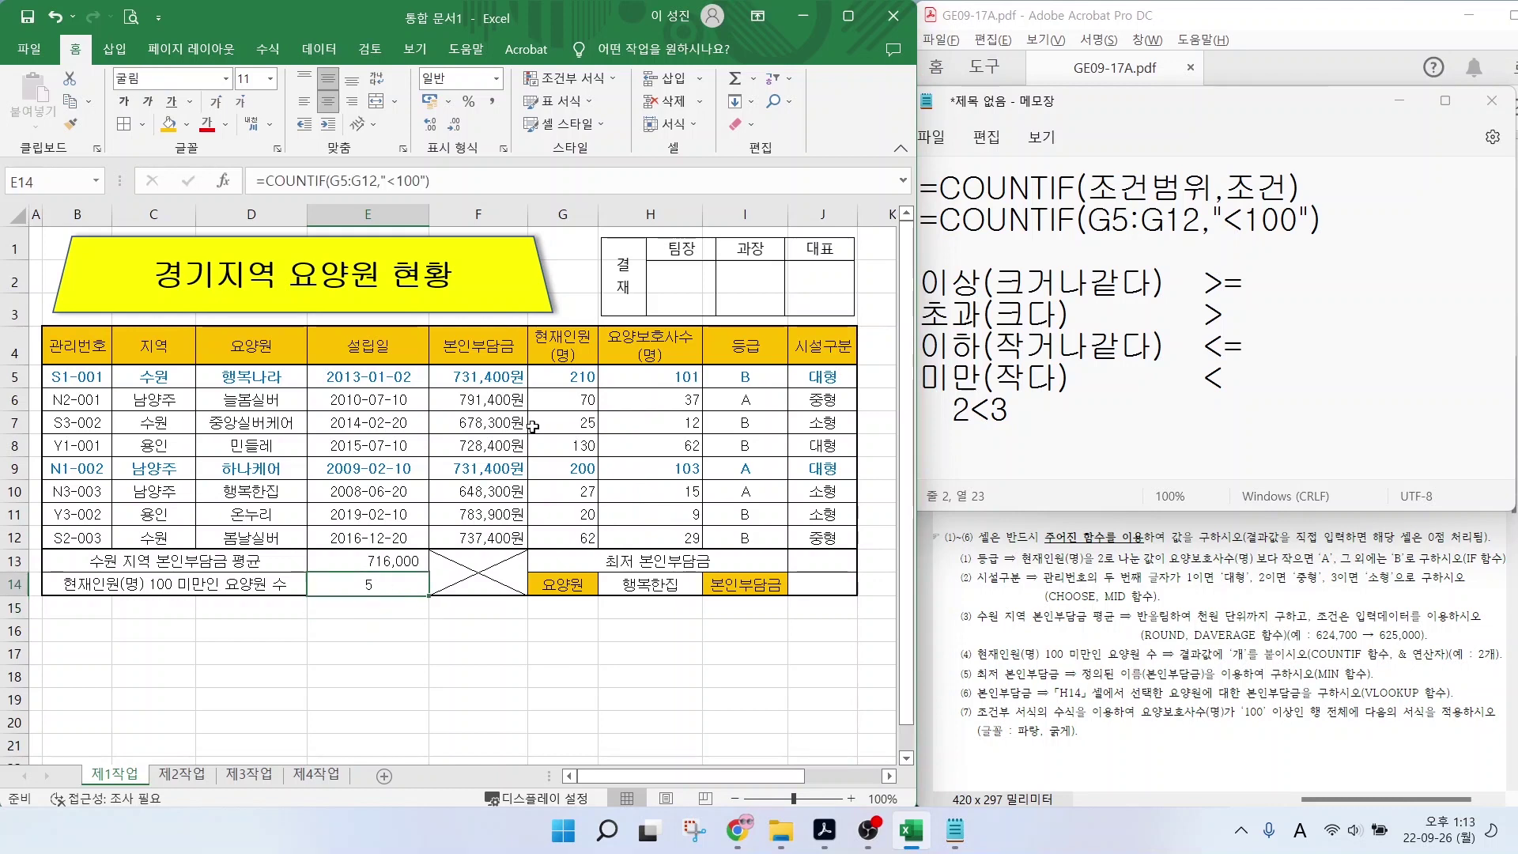
Append &"개" to the COUNTIF formula in E14 so the count carries the unit 개.
key("F2")
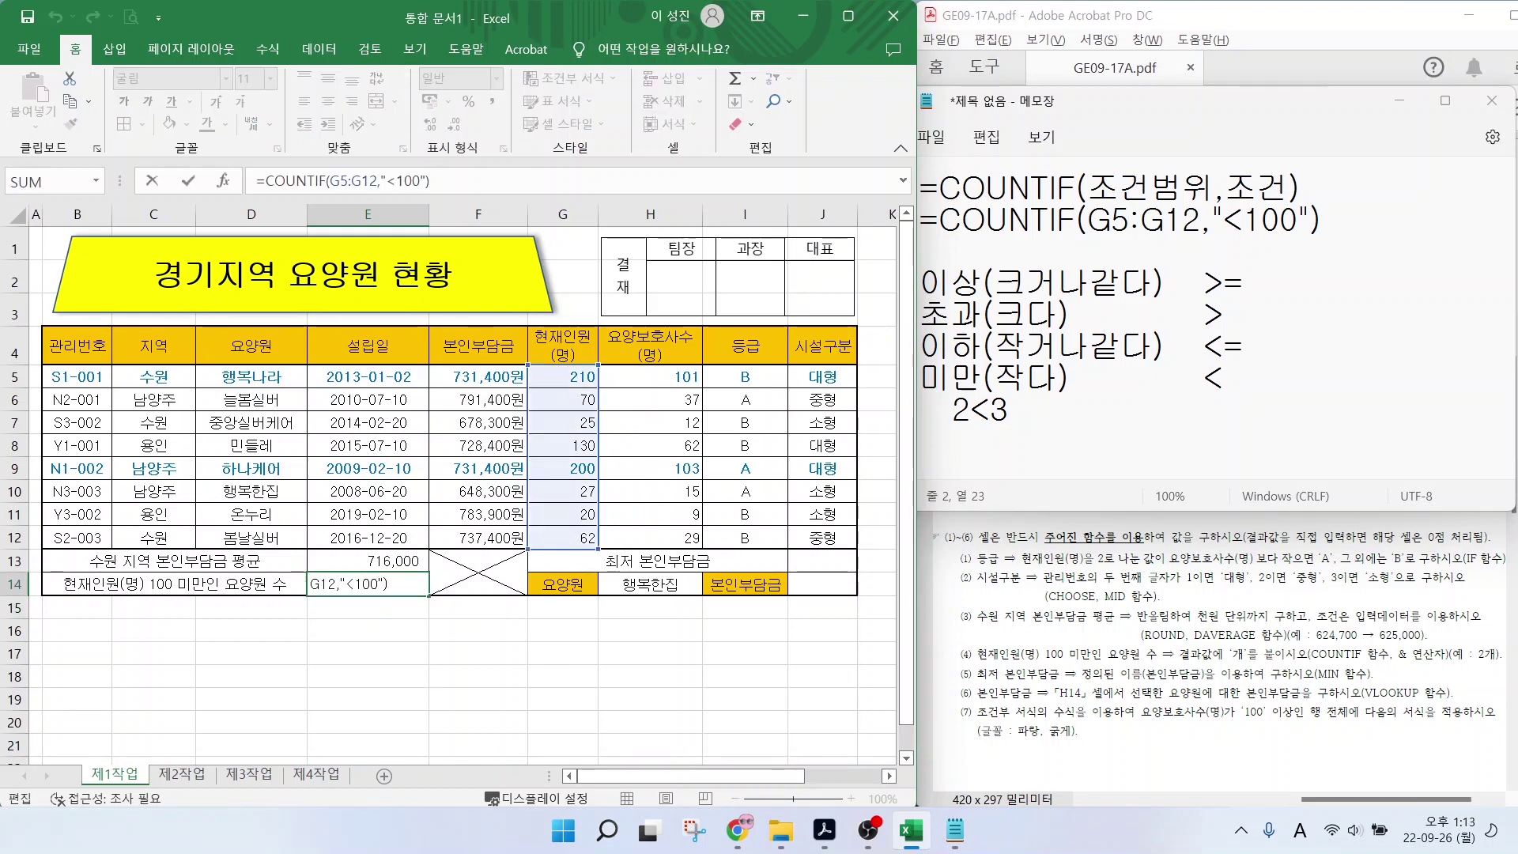
type("&")
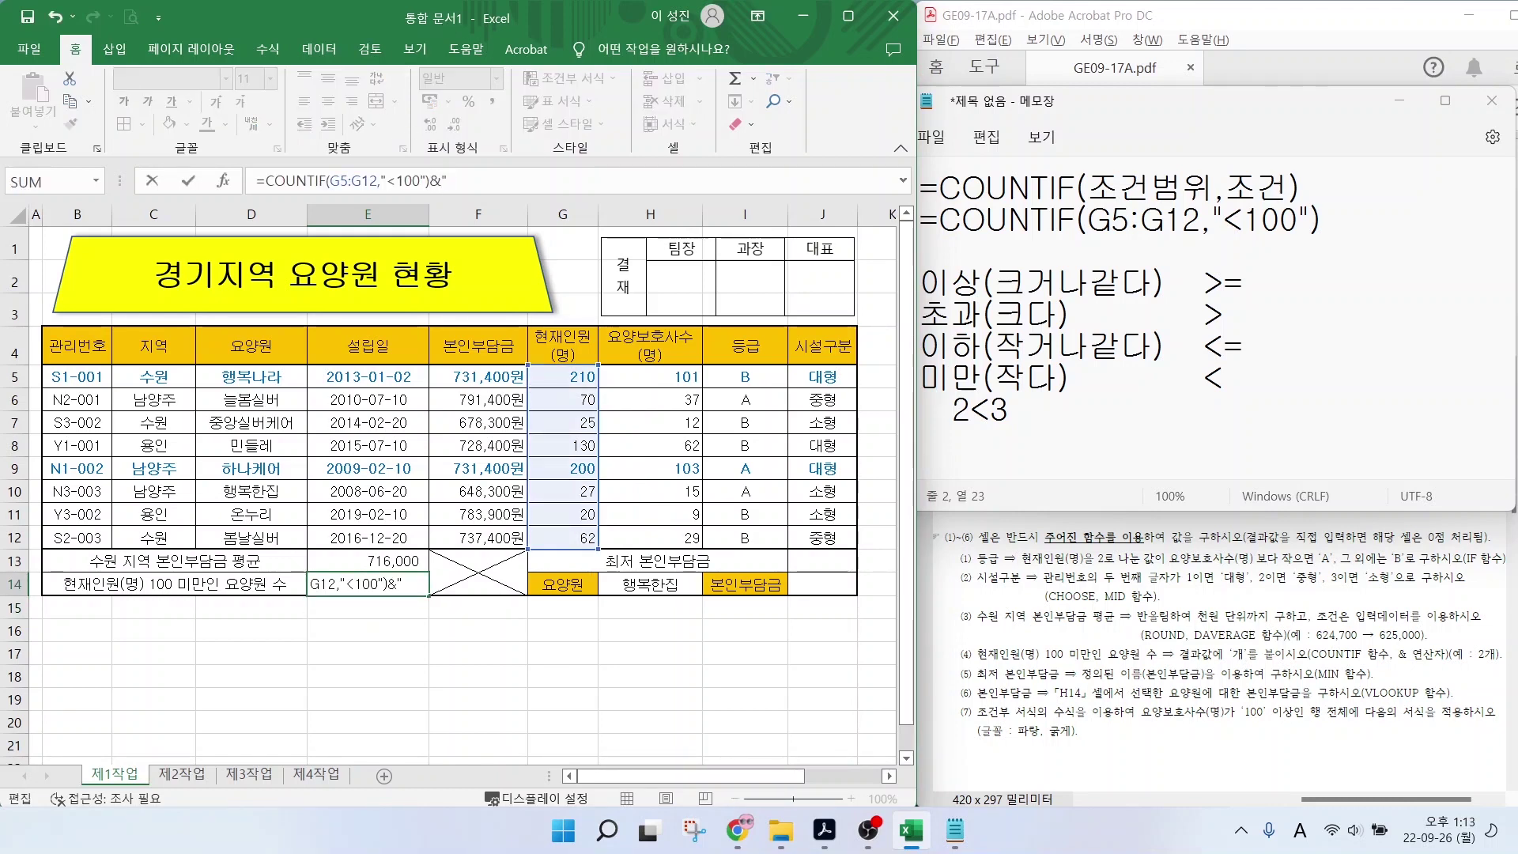
key("Hangul")
type("\"개\"")
key("Return")
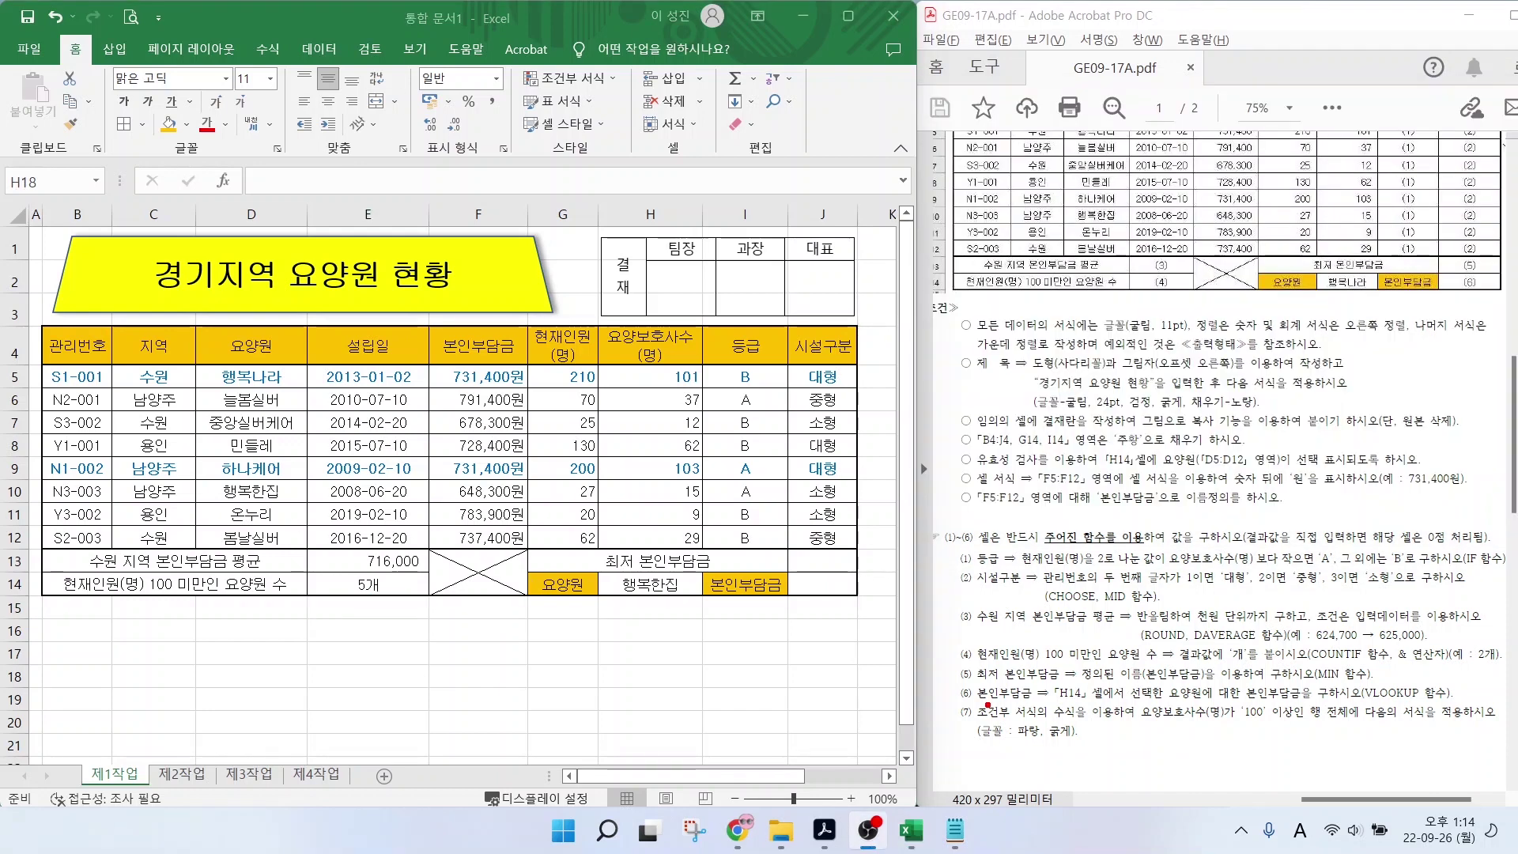
Enter =MIN(본인부담금) in J13 for 최저 본인부담금, using the named range F5:F12 as condition (5) requires.
left_click_drag(978, 688, 1093, 684)
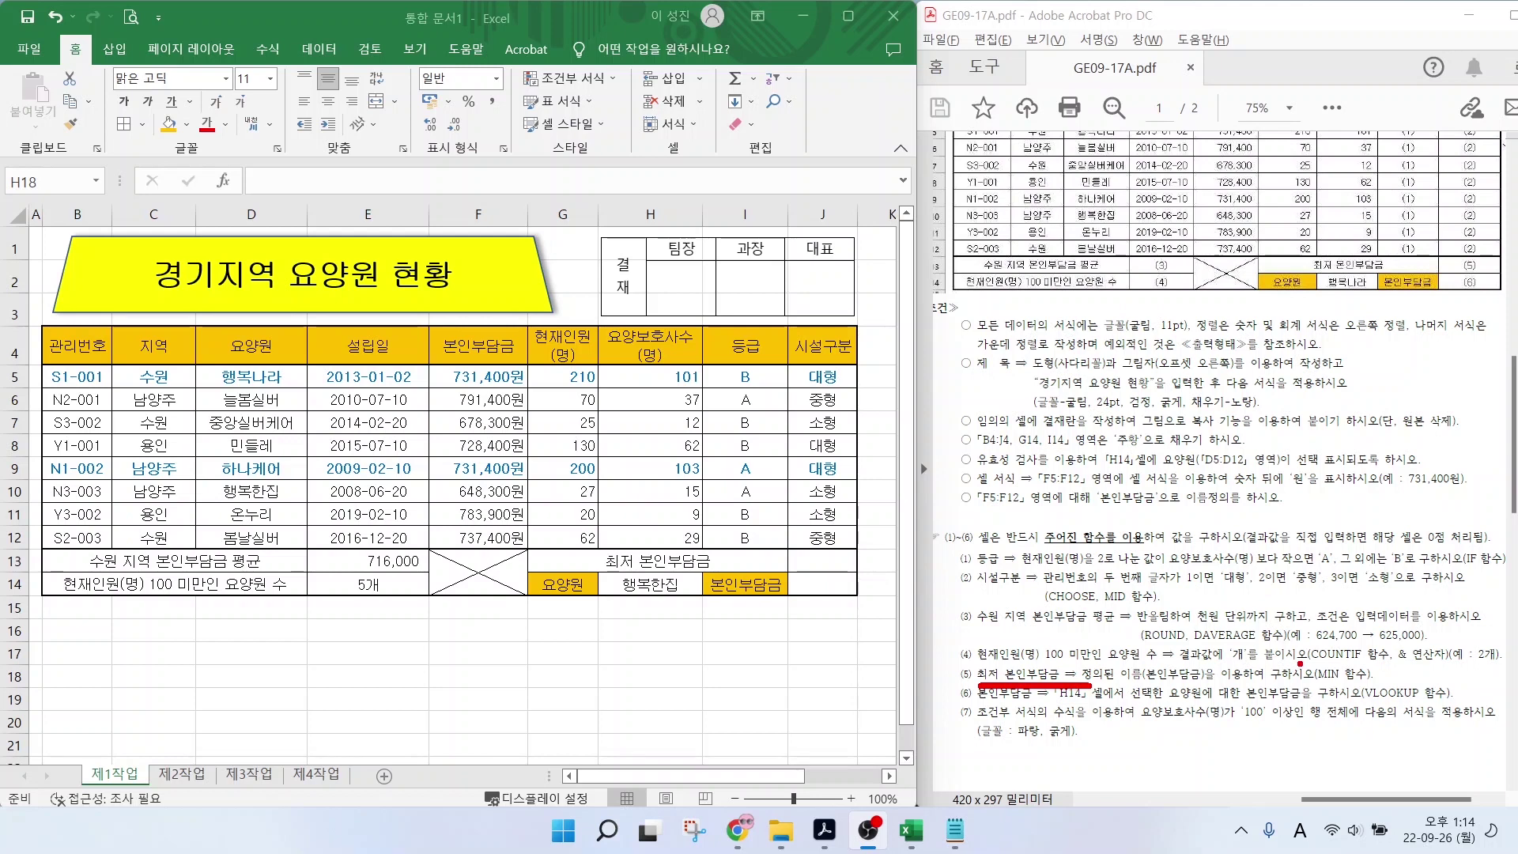
left_click_drag(1335, 663, 1409, 609)
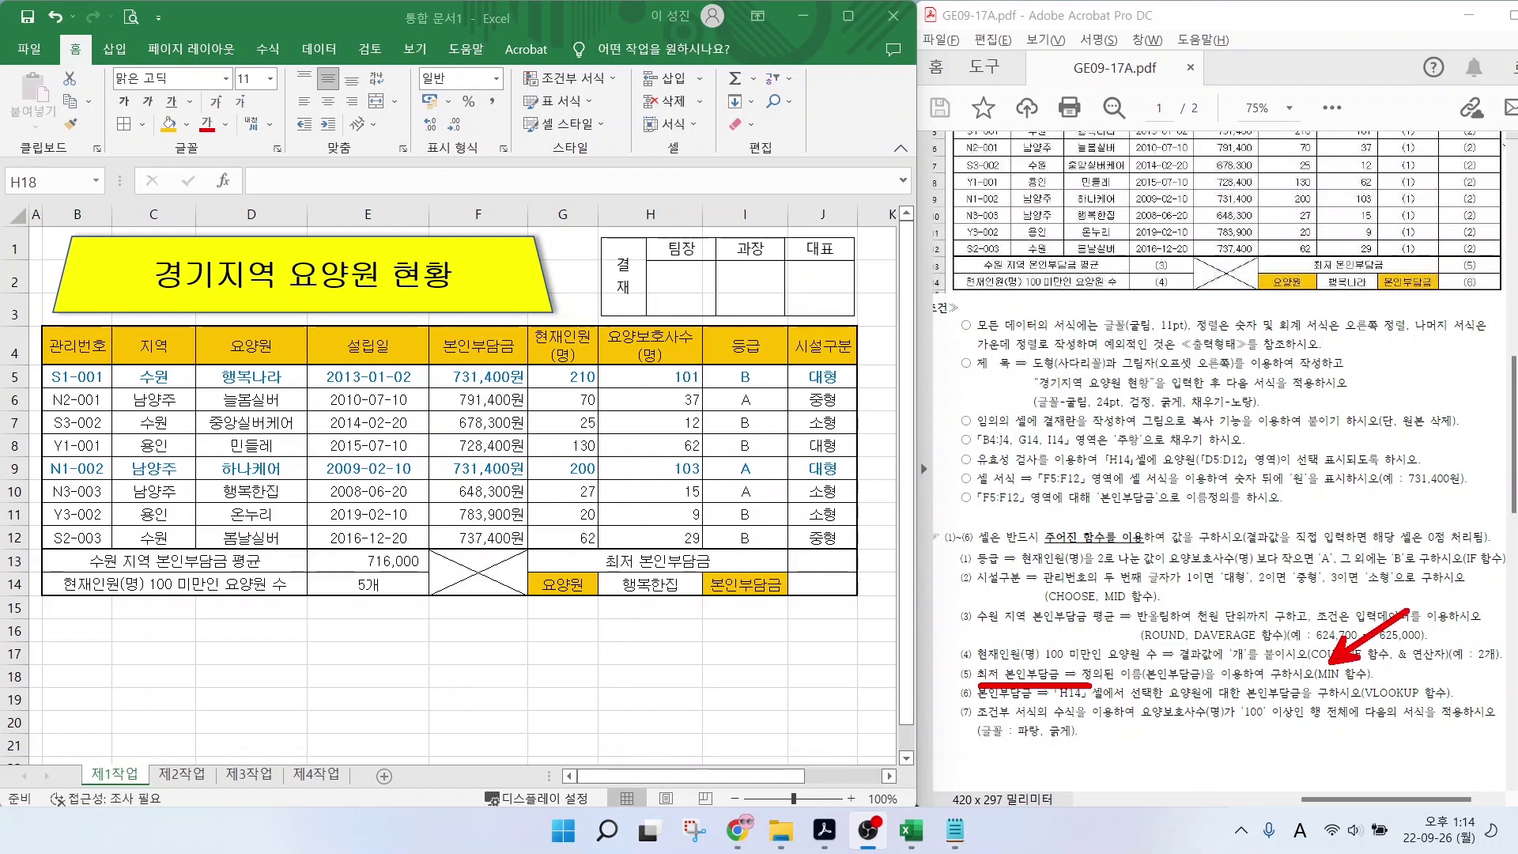
key("Escape")
left_click(817, 566)
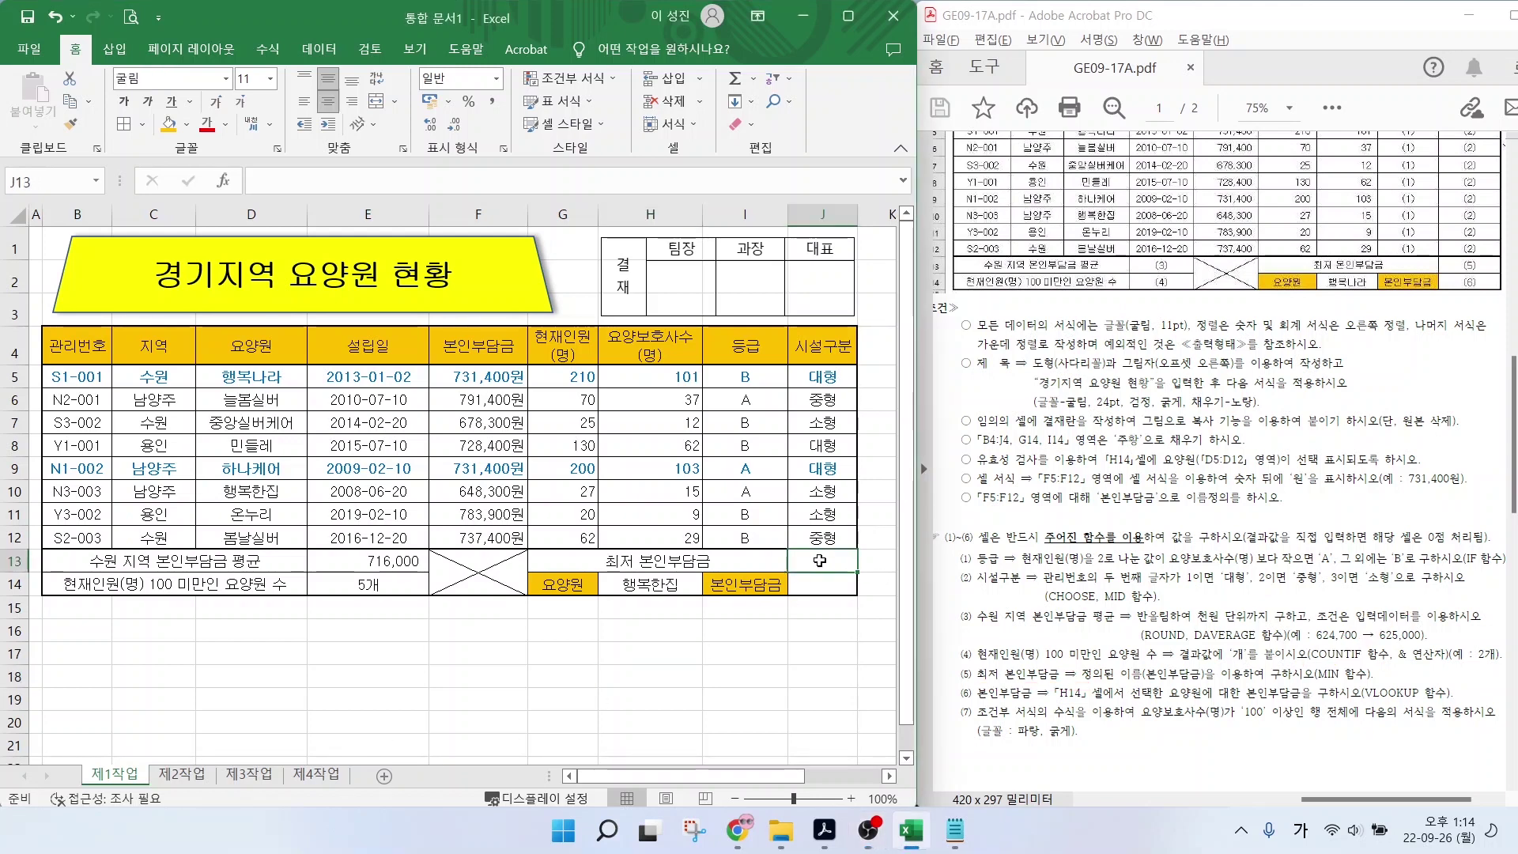
type("=")
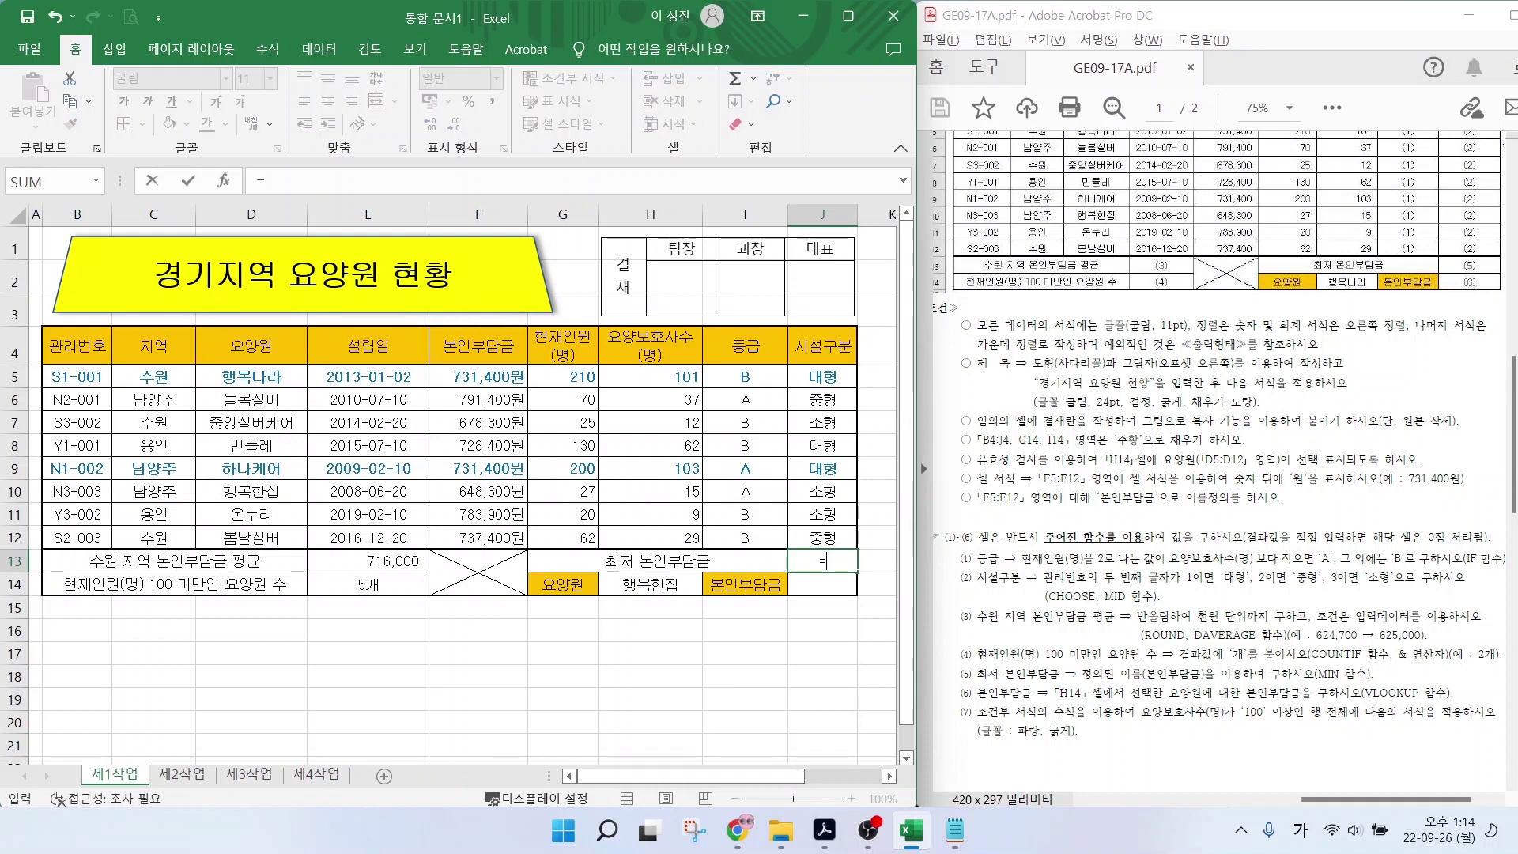
key("Hangul")
type("MIN(")
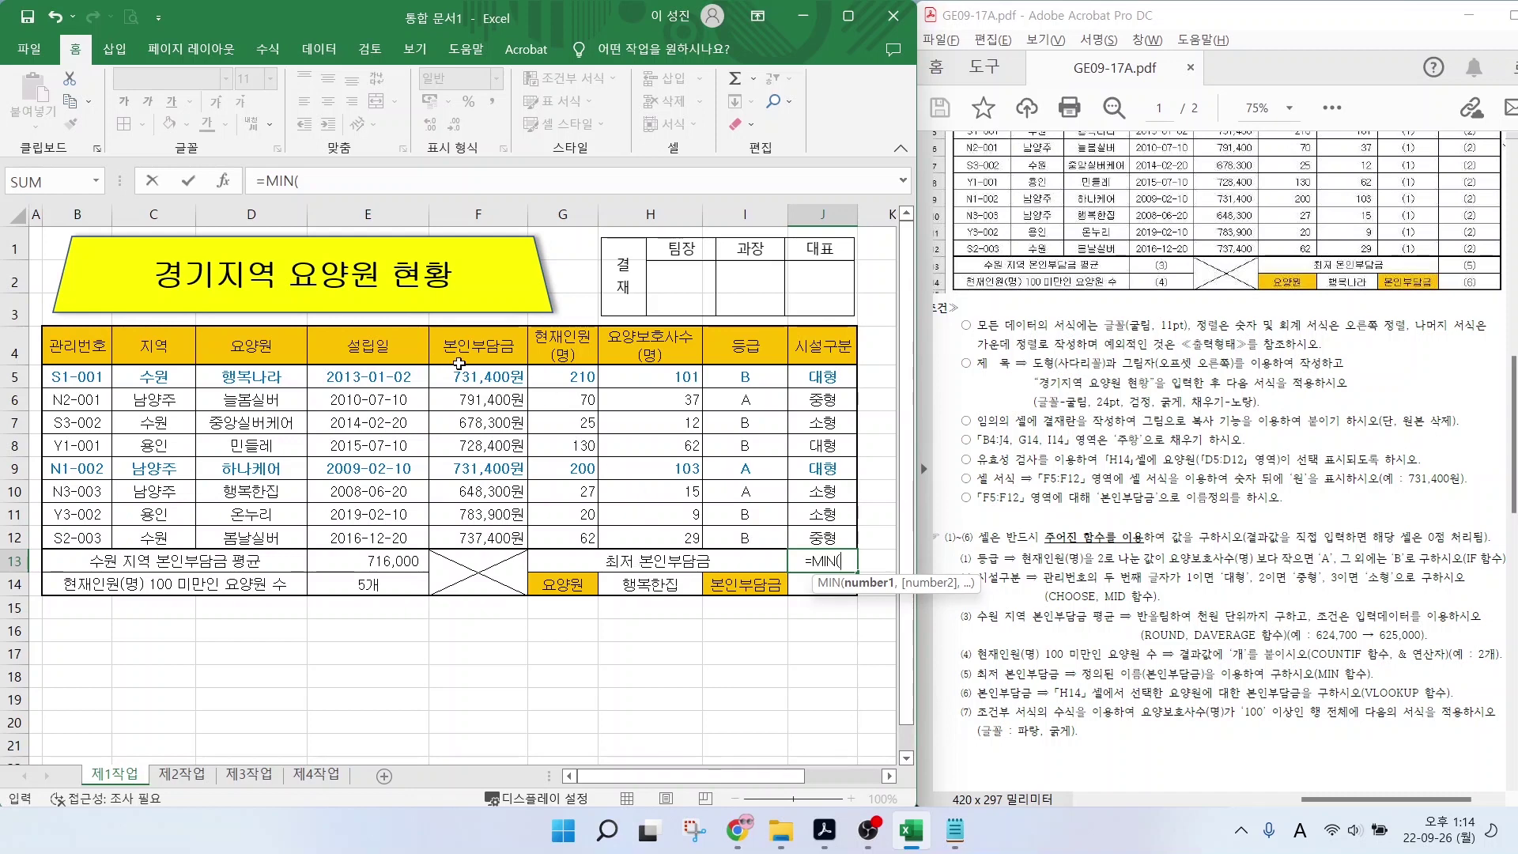
mouse_move(458, 365)
left_mouse_down()
mouse_move(482, 540)
mouse_move(531, 552)
left_mouse_up()
key("Escape")
left_click_drag(459, 379, 470, 534)
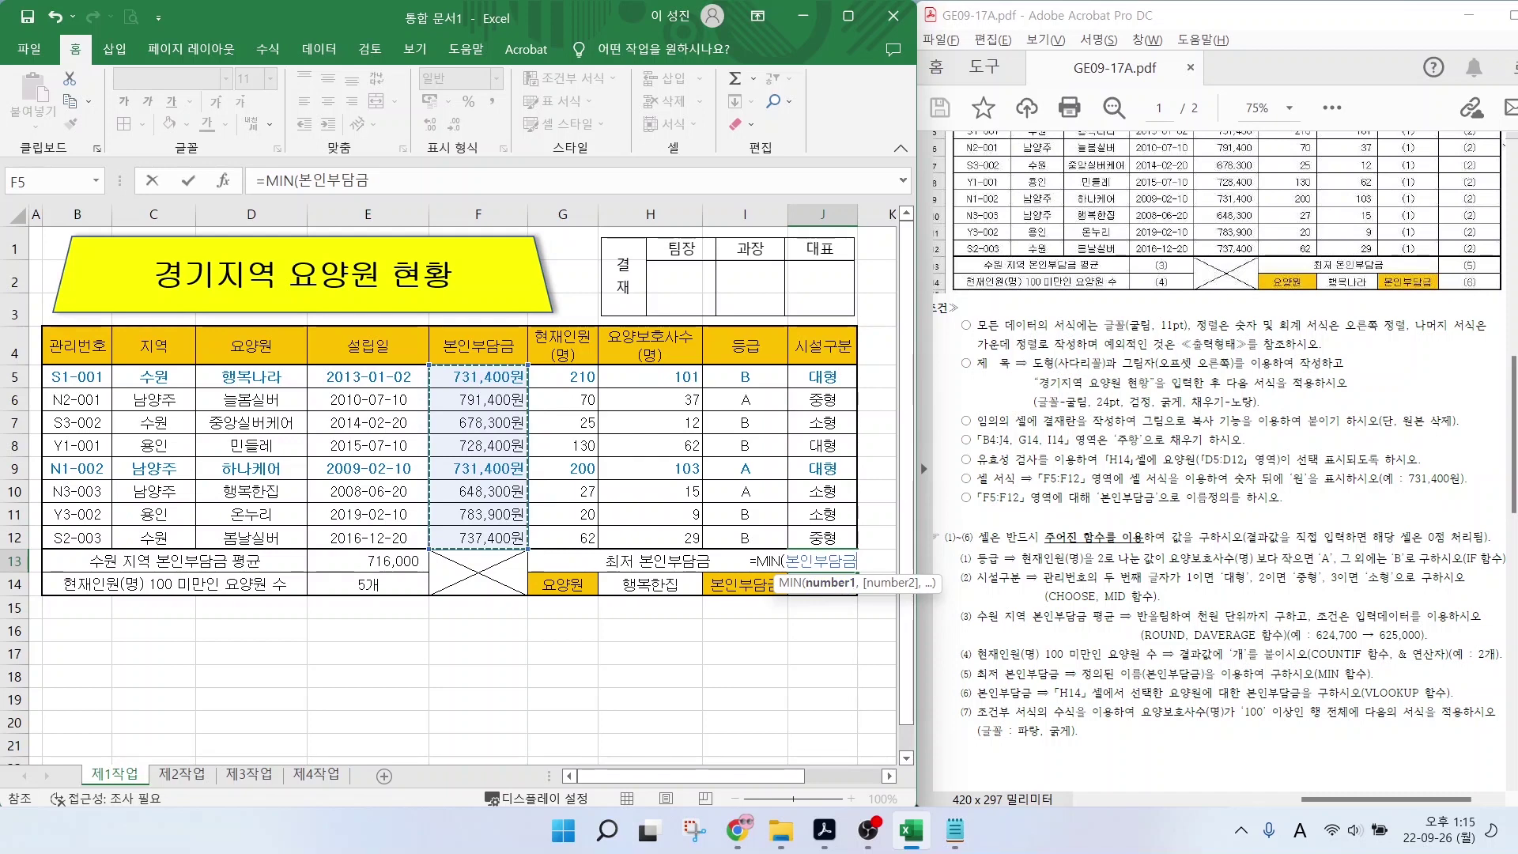
type(")")
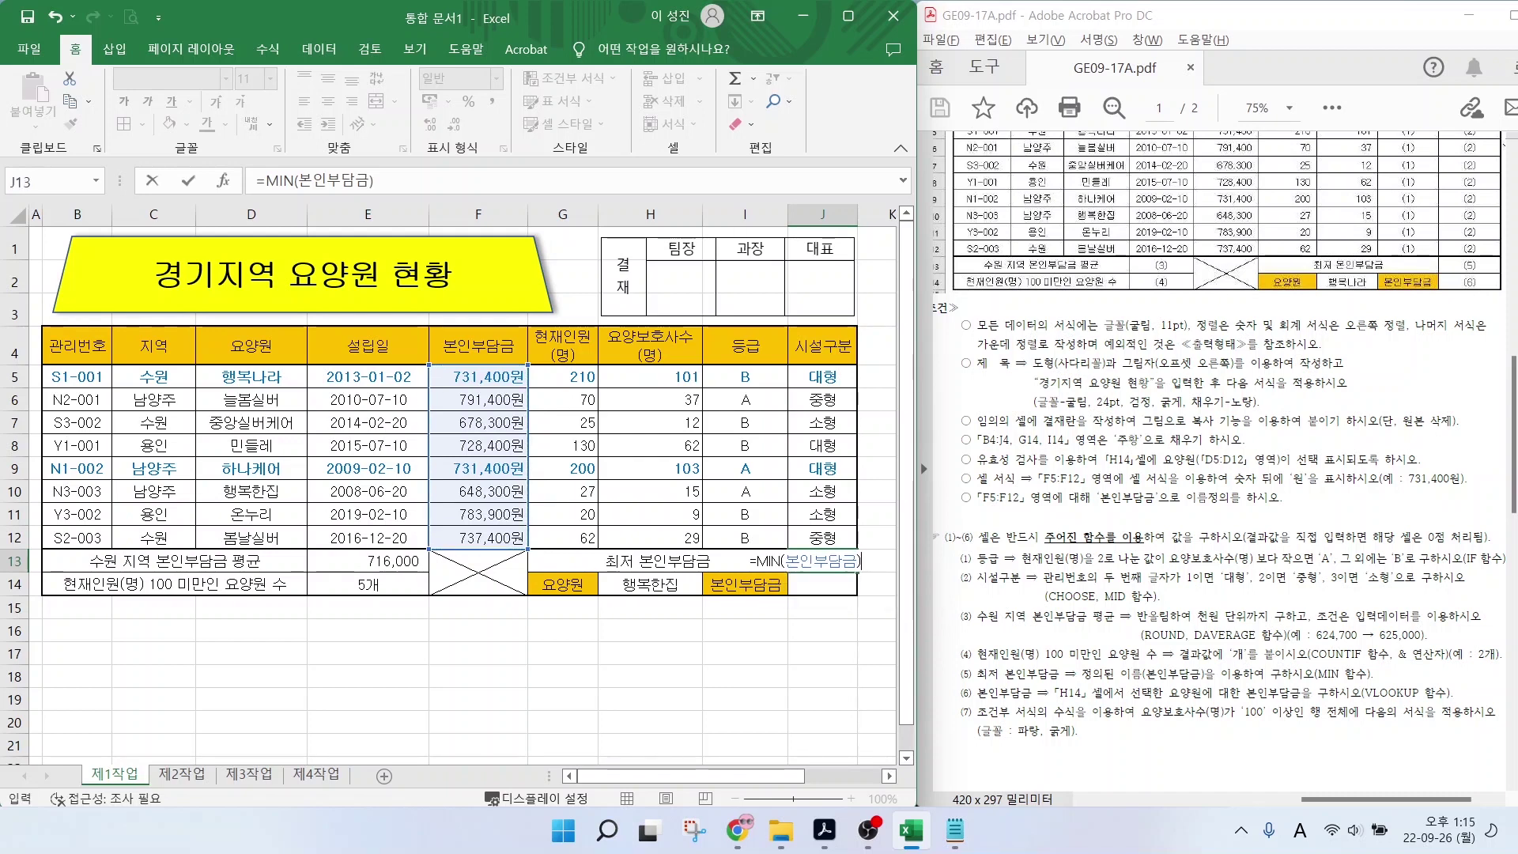
key("Return")
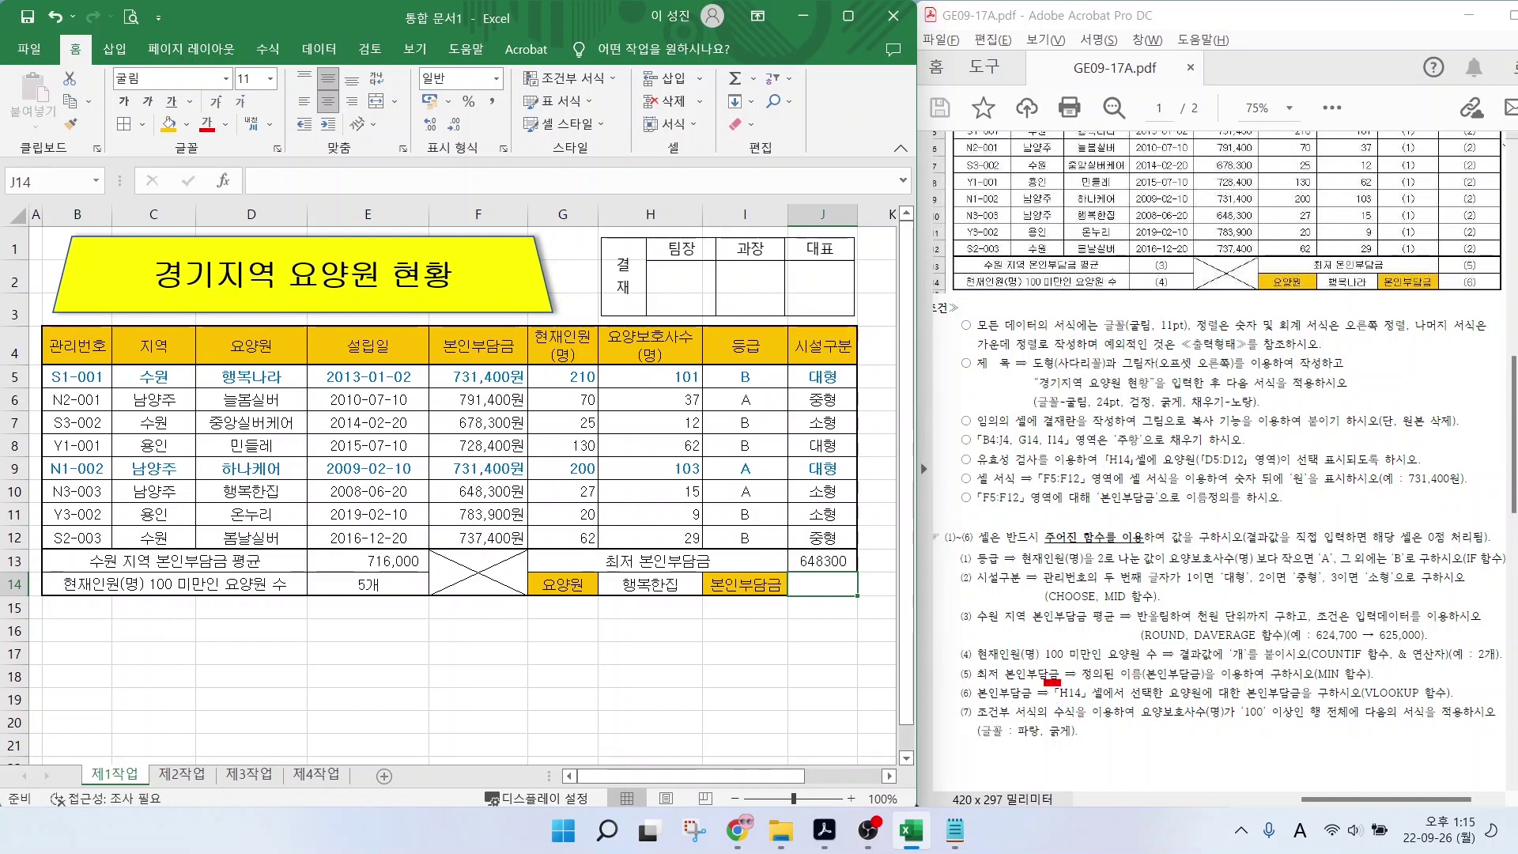
Review condition (6), switch to Notepad and begin =VLOOKUP(H14, on a new line under the syntax template.
mouse_move(1045, 680)
left_mouse_down()
mouse_move(1096, 705)
mouse_move(1314, 702)
left_mouse_up()
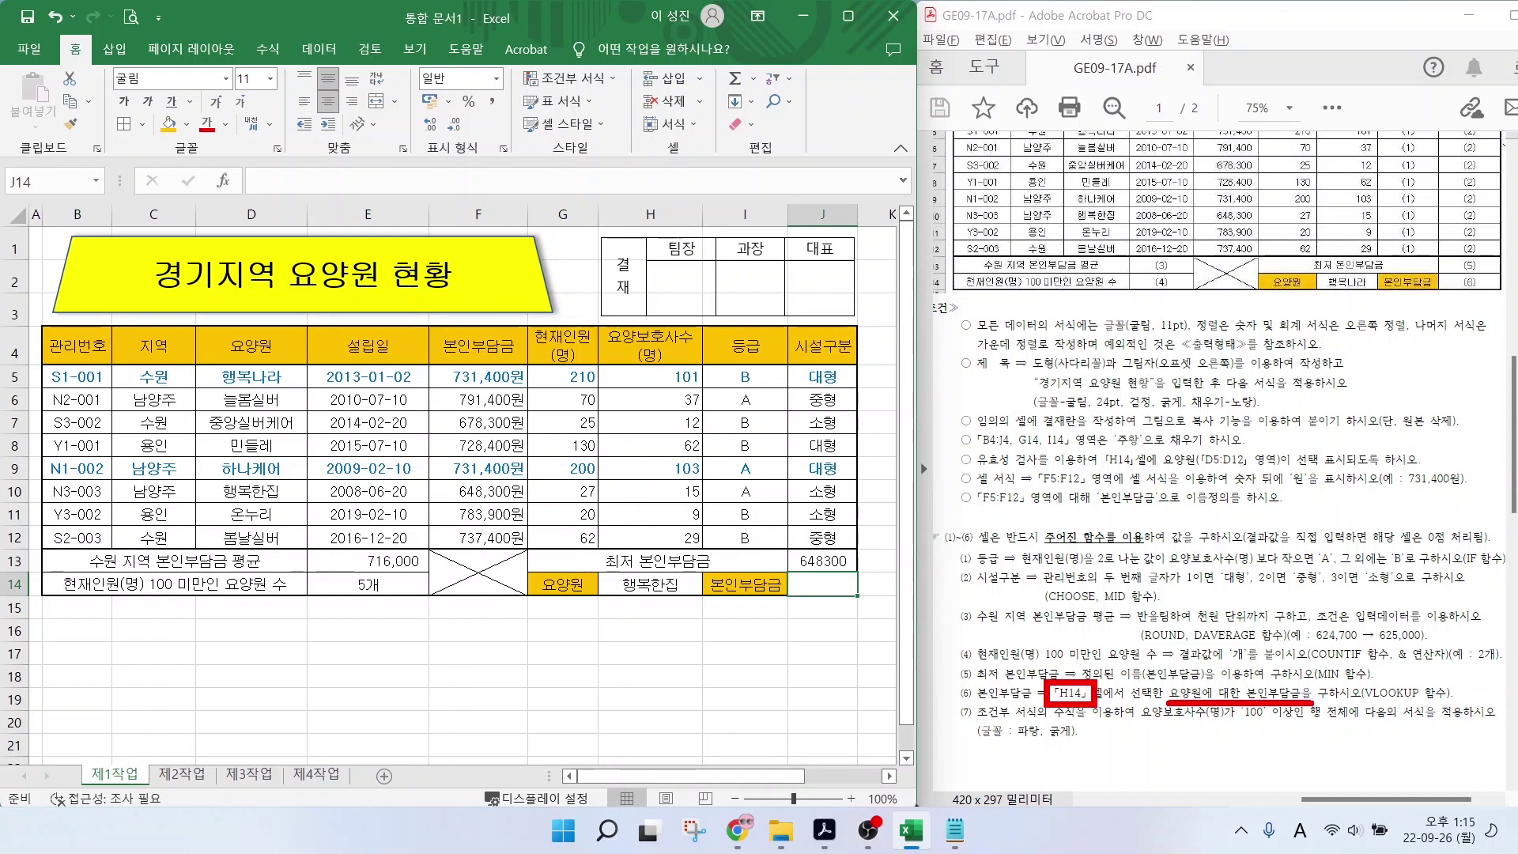
left_click_drag(1448, 628, 1377, 696)
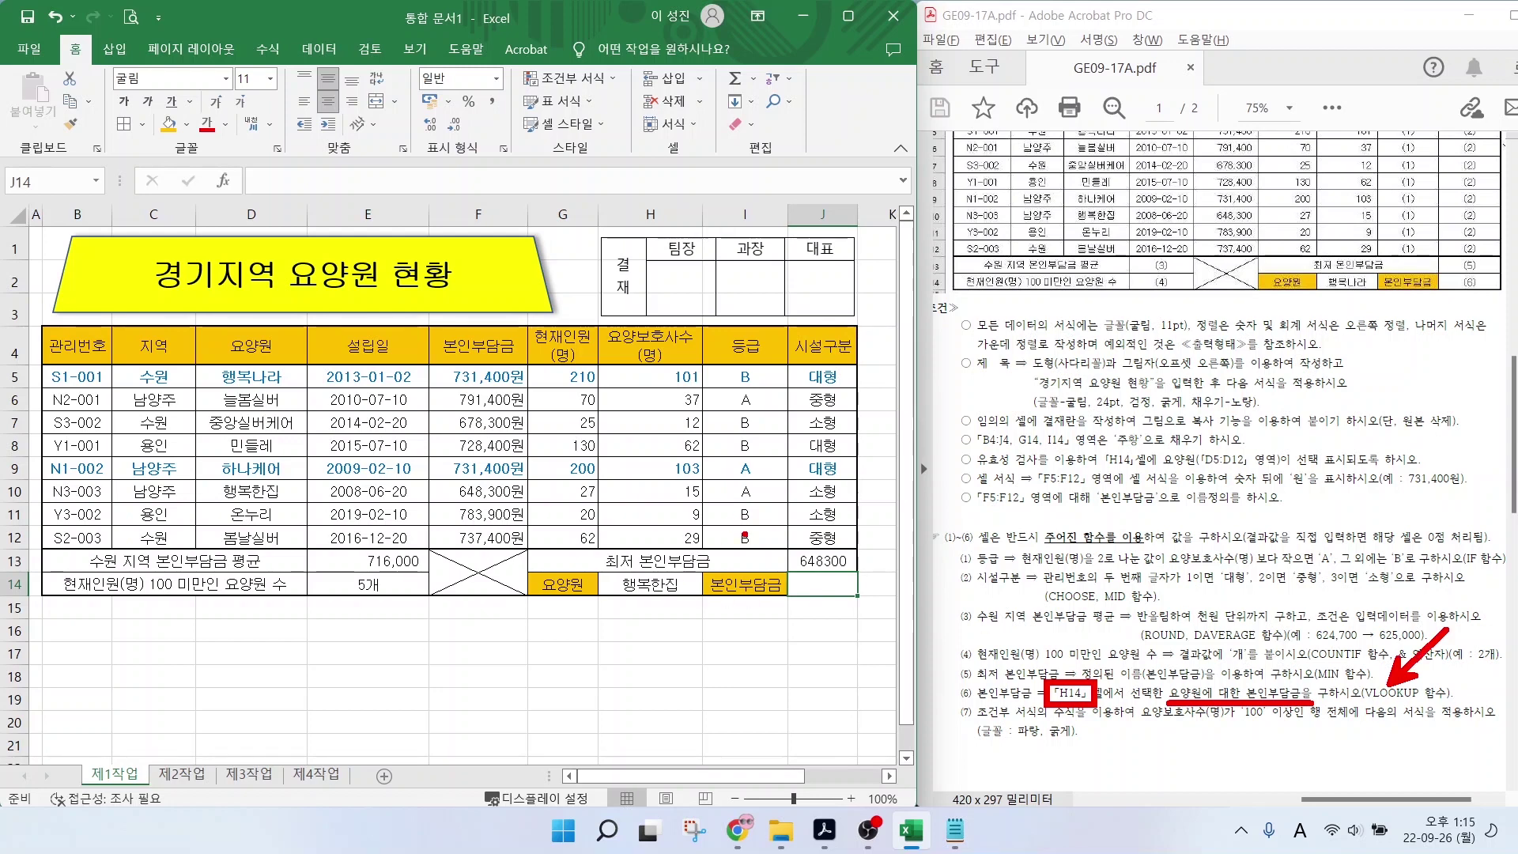
left_click_drag(589, 567, 591, 571)
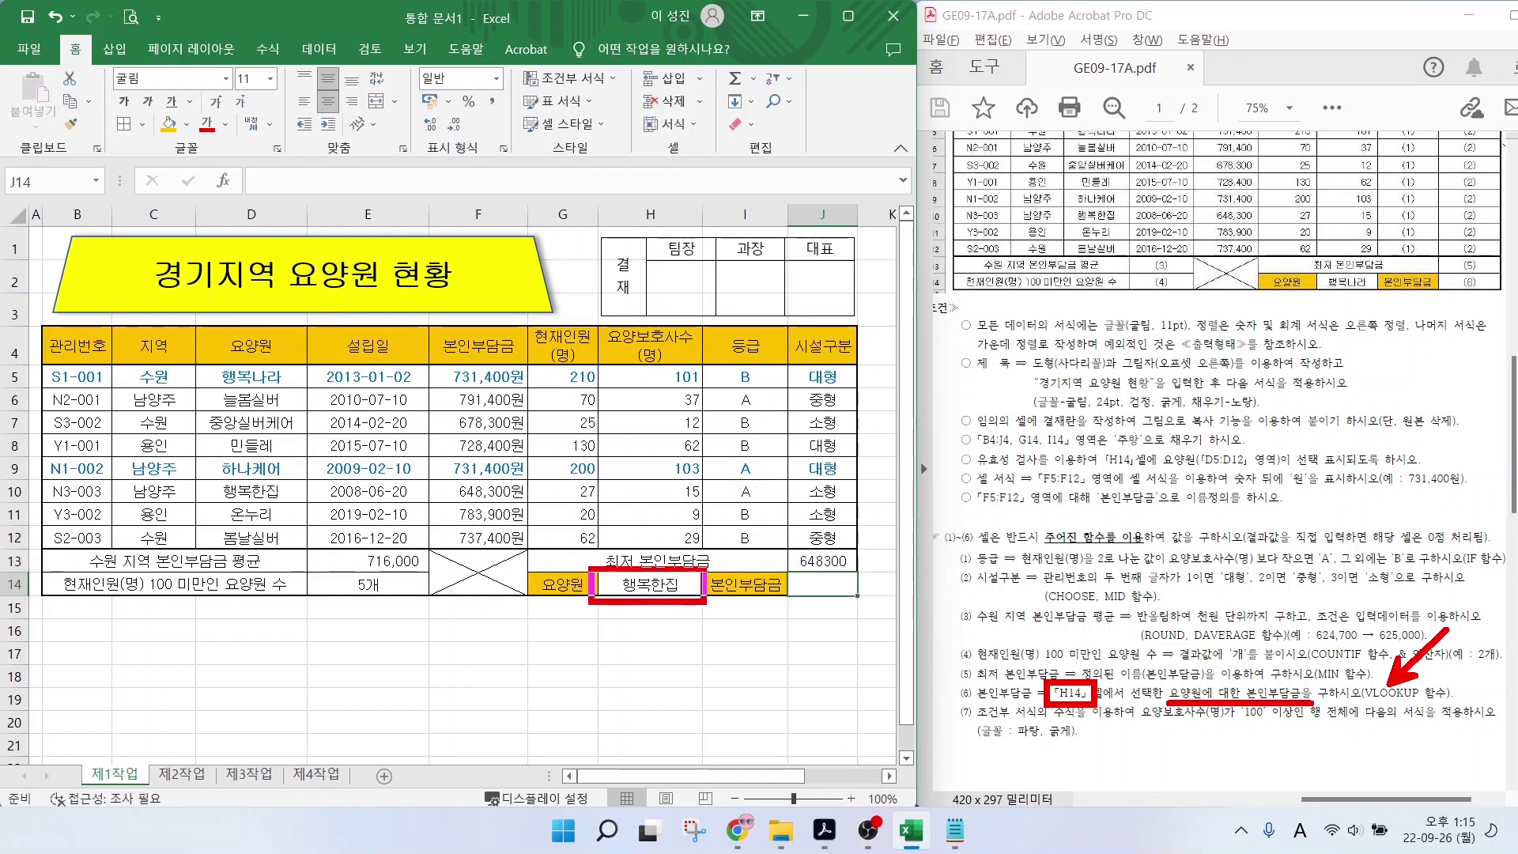
left_click_drag(678, 598, 728, 649)
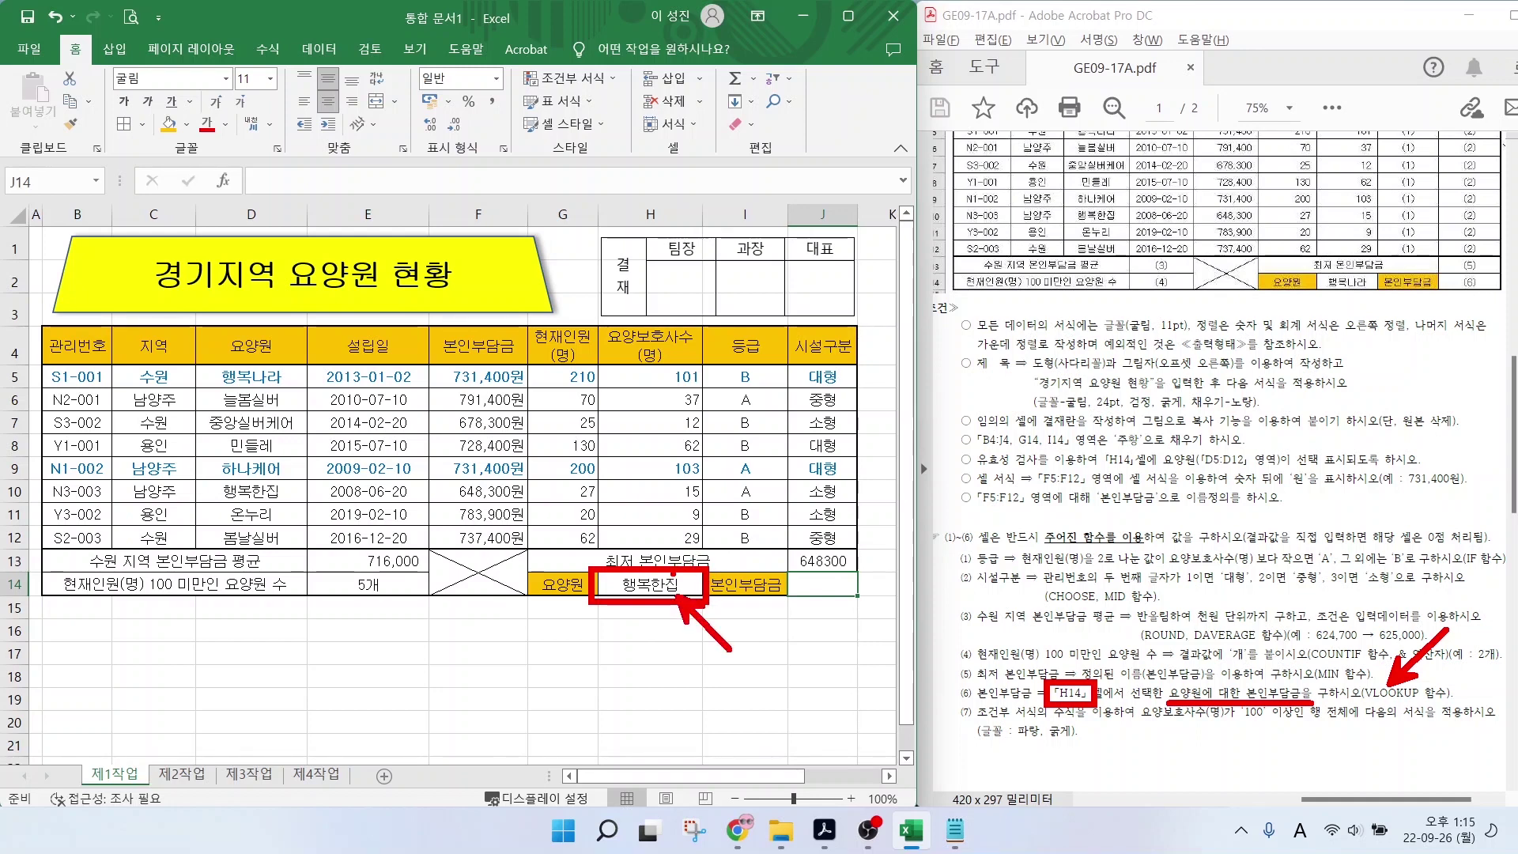
mouse_move(781, 566)
left_mouse_down()
mouse_move(866, 602)
mouse_move(780, 568)
left_mouse_up()
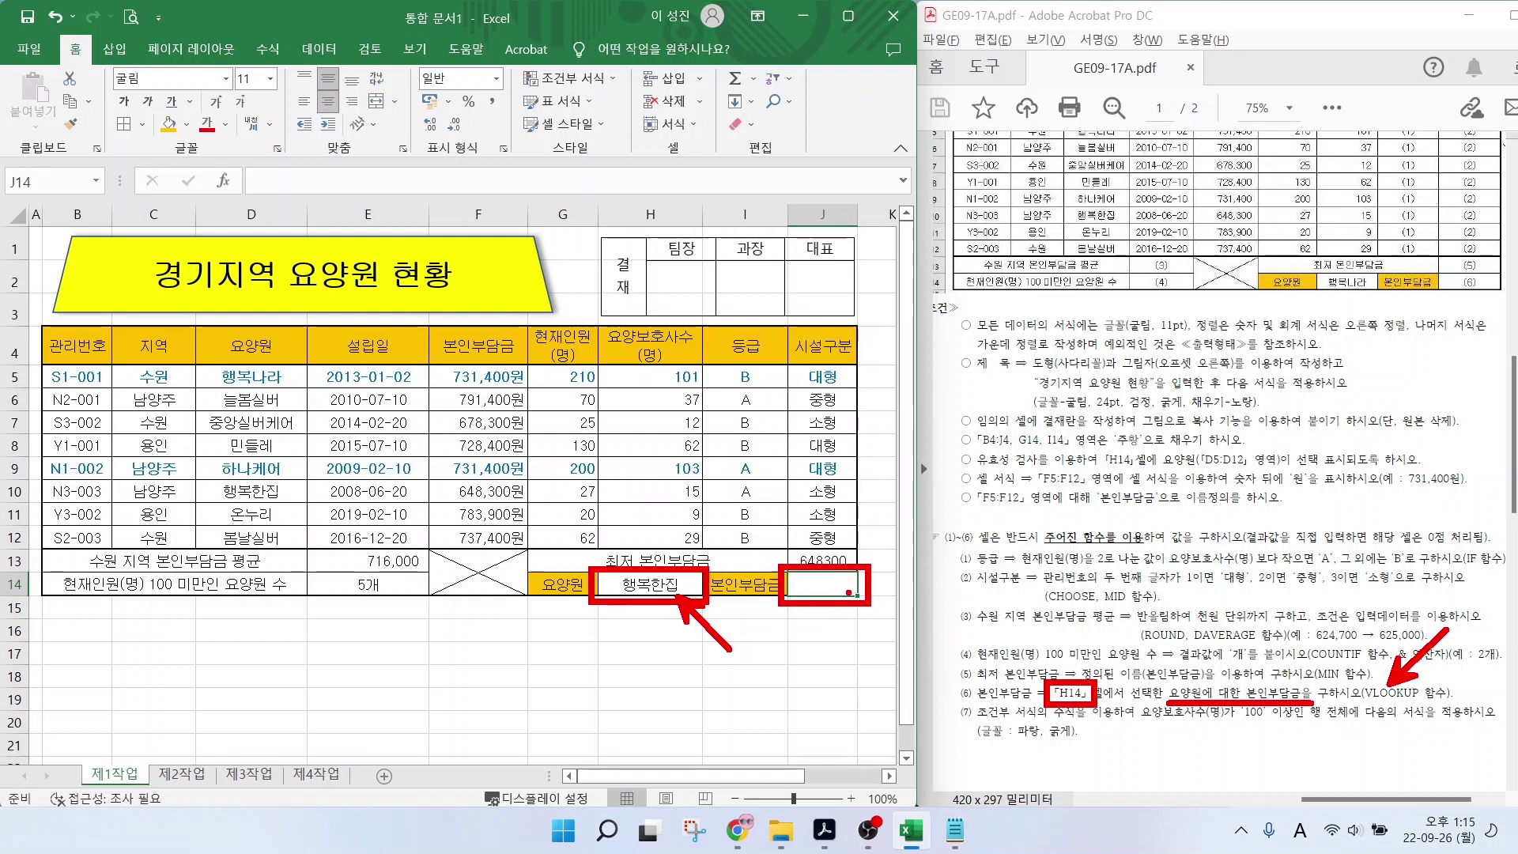
key("Escape")
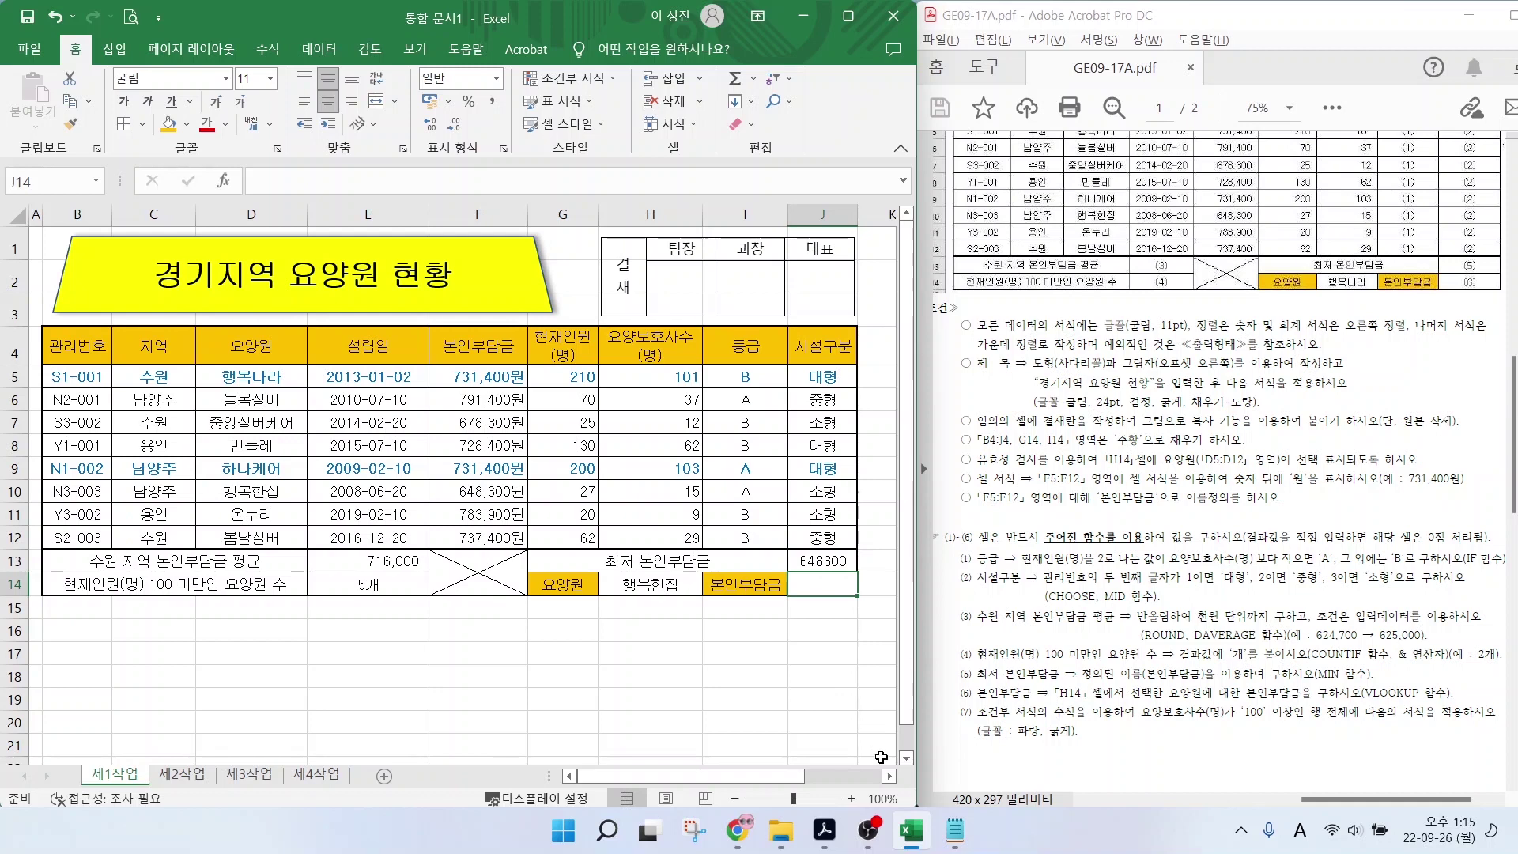
left_click(954, 830)
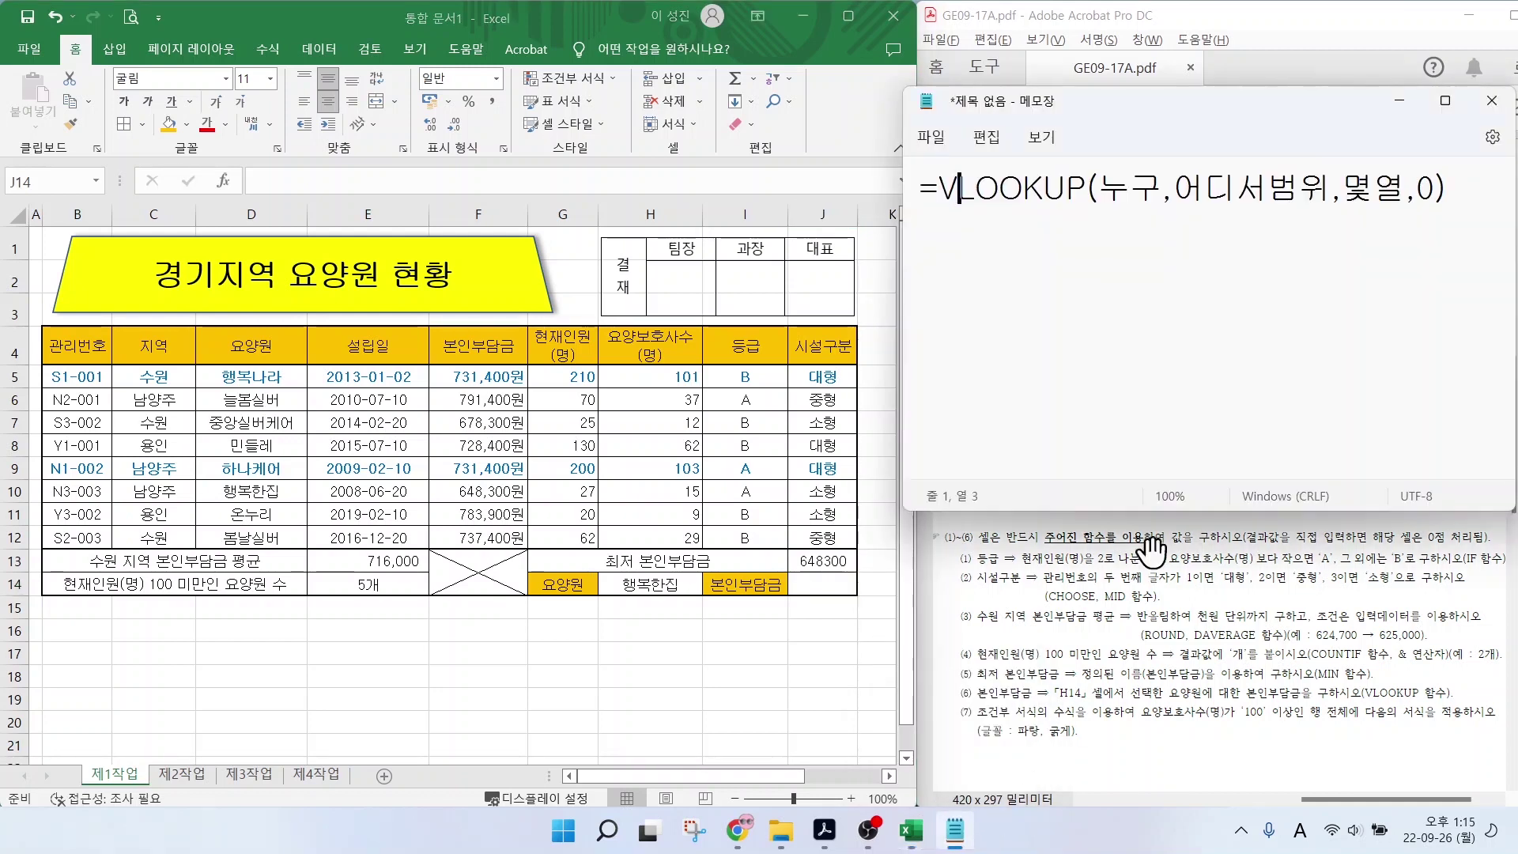
key("End")
key("Return")
type("=VLOOKUP(")
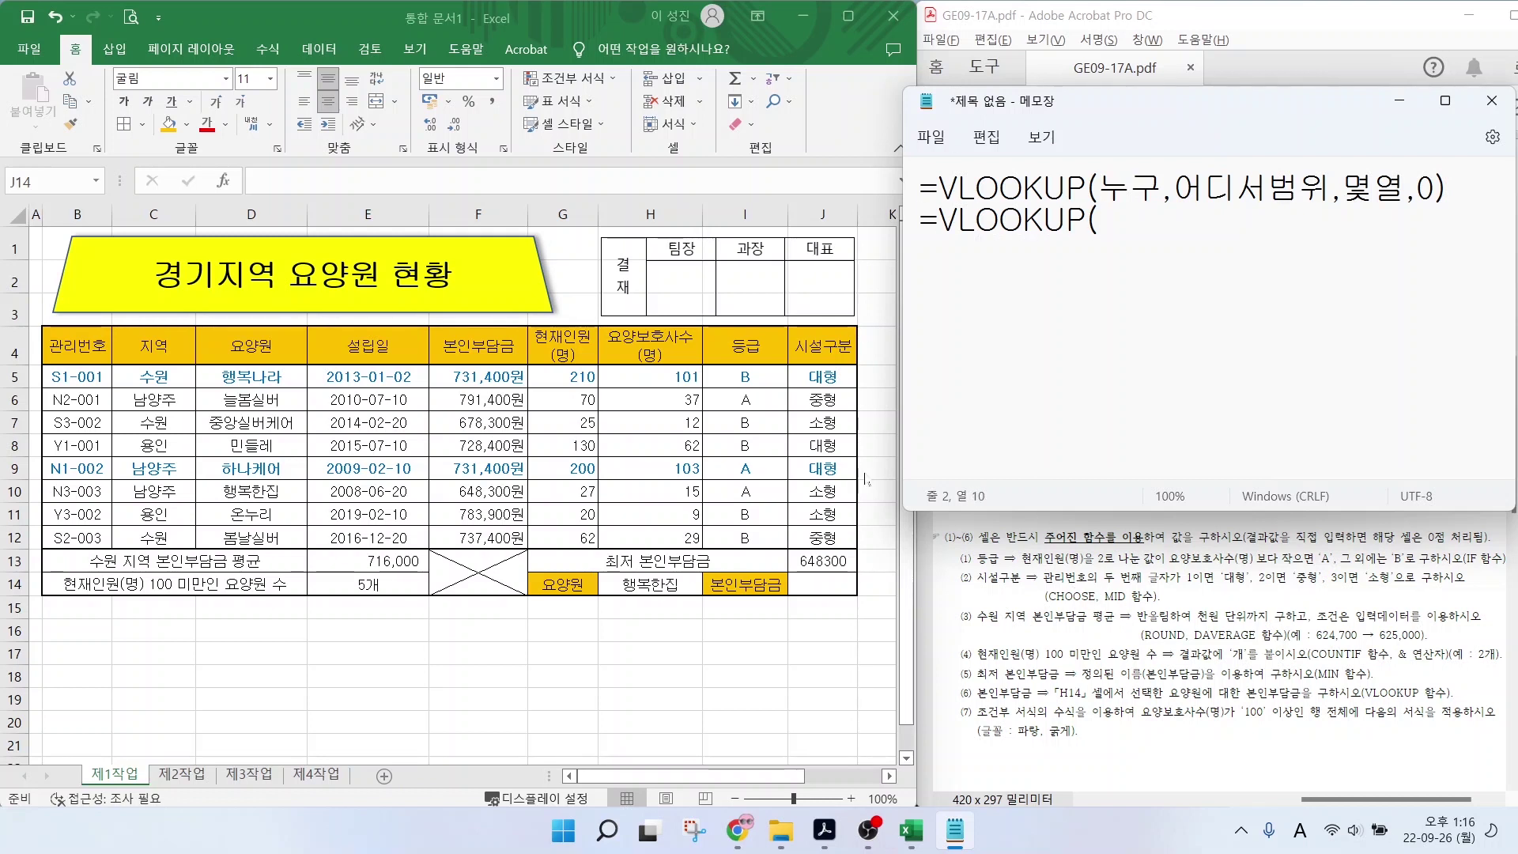
left_click_drag(593, 570, 702, 598)
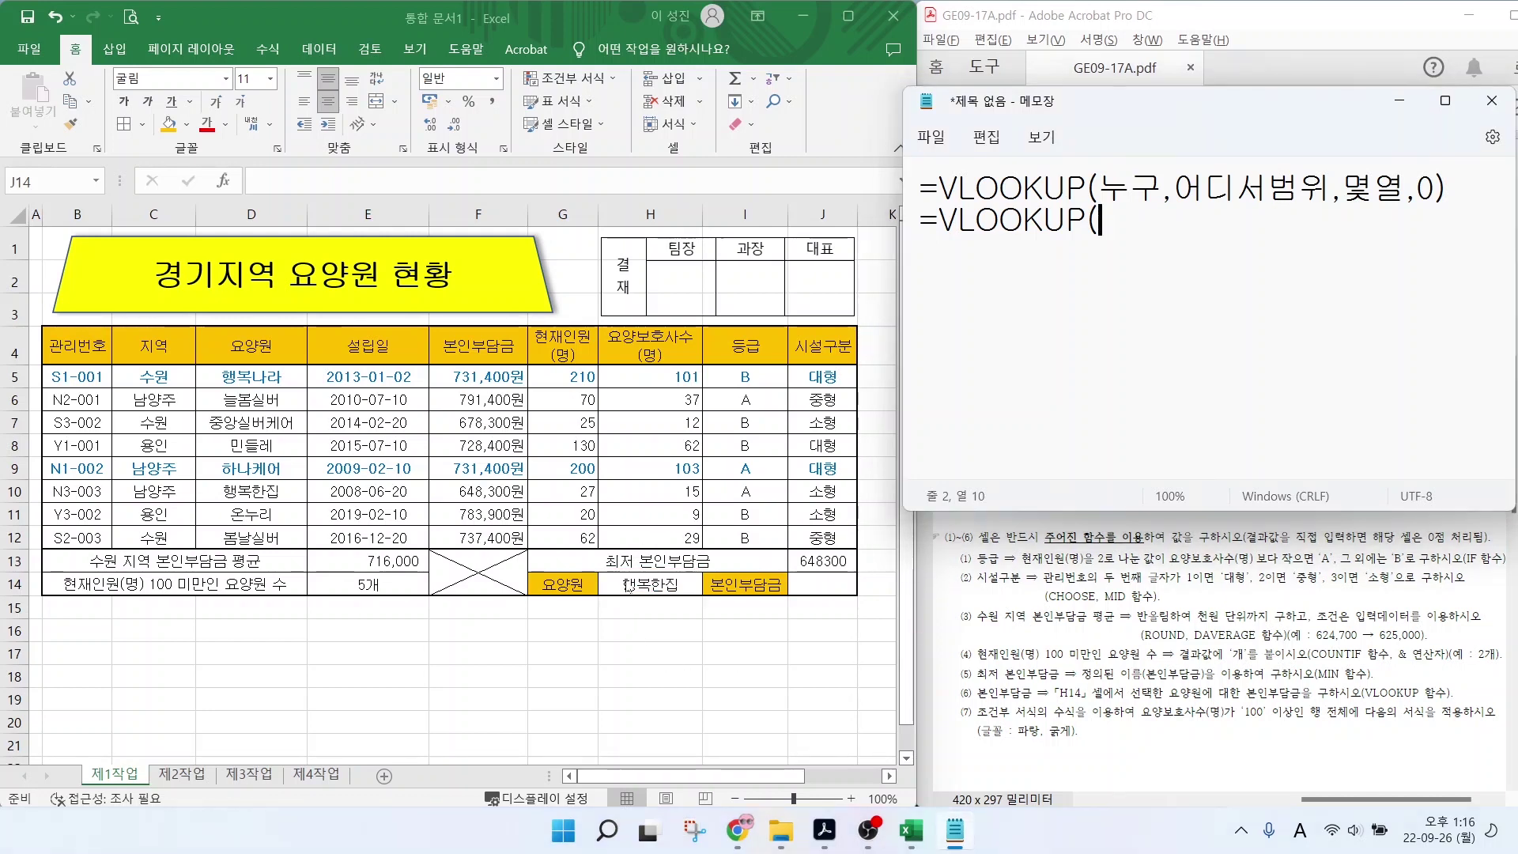
type("H14,")
Add D5:F12, as the lookup range spanning 요양원 to 본인부담금 in the Notepad formula, correcting the mistyped colon.
left_click_drag(1157, 681, 1318, 706)
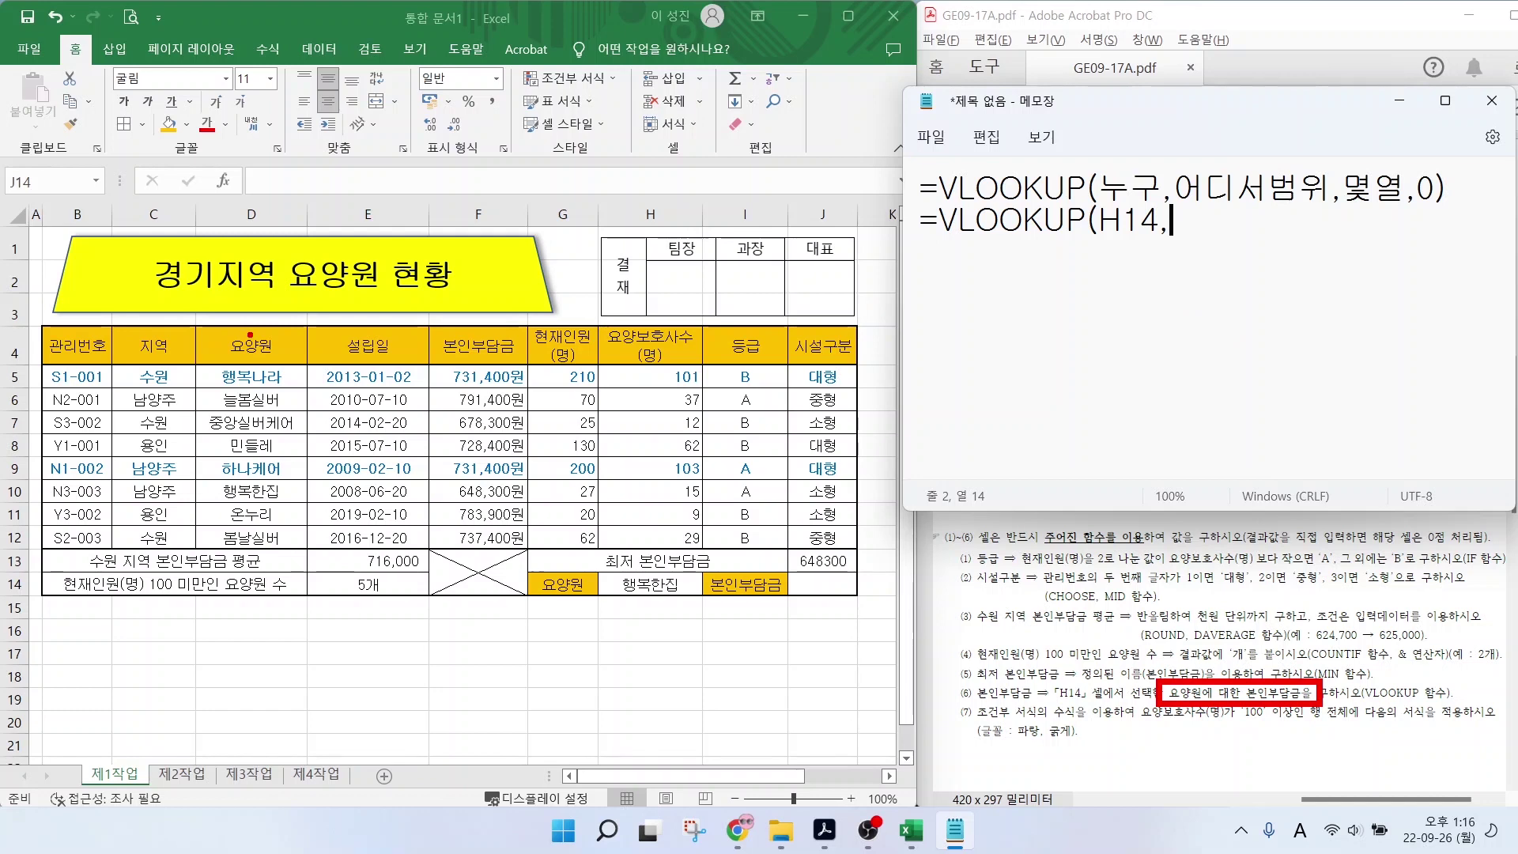
left_click_drag(324, 257, 251, 334)
left_click_drag(482, 349, 574, 258)
left_click_drag(194, 364, 532, 551)
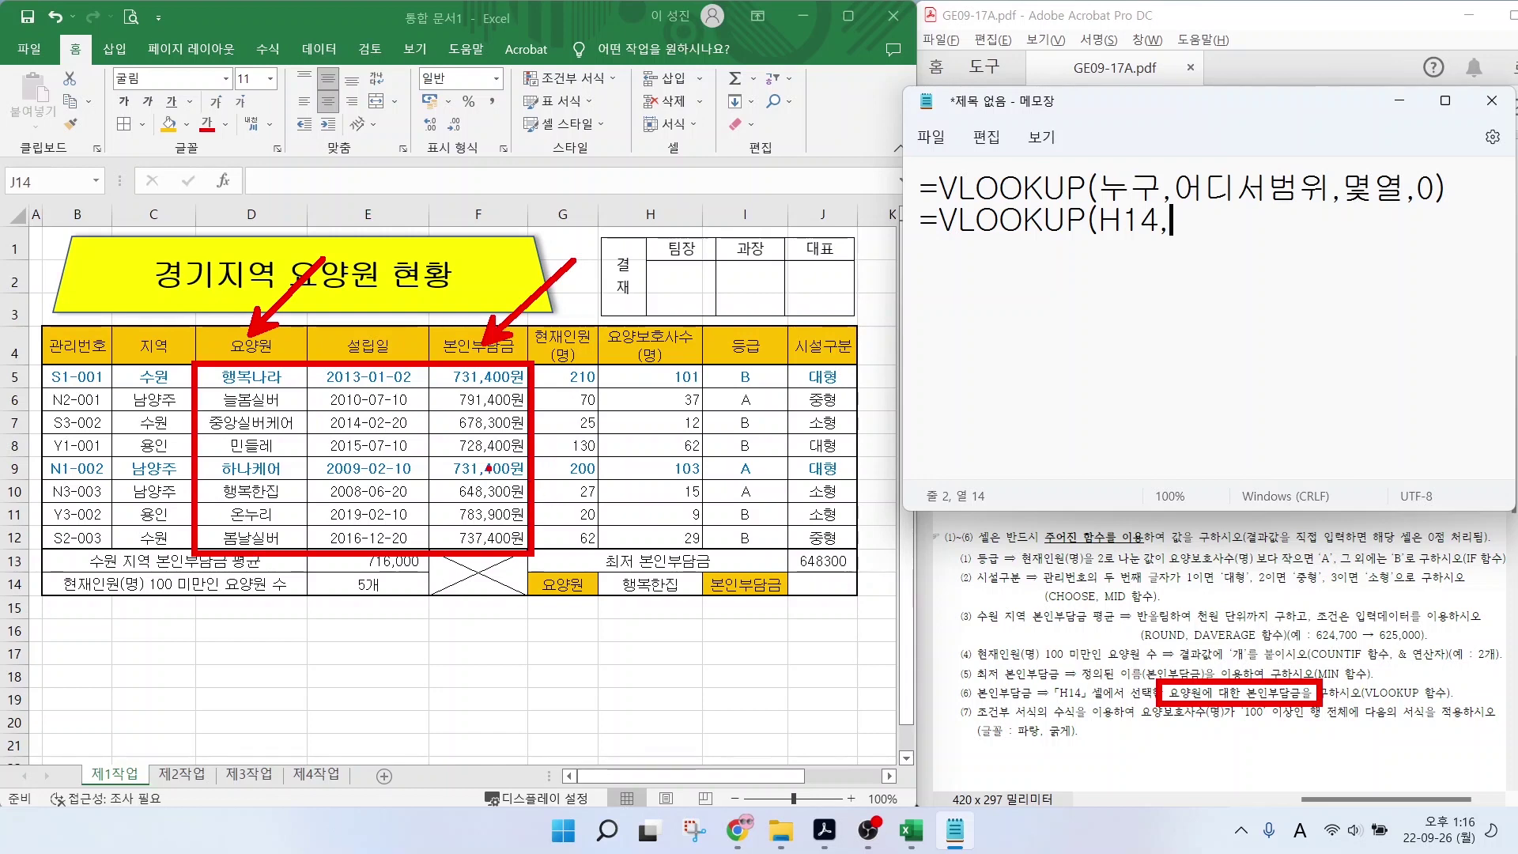
key("Escape")
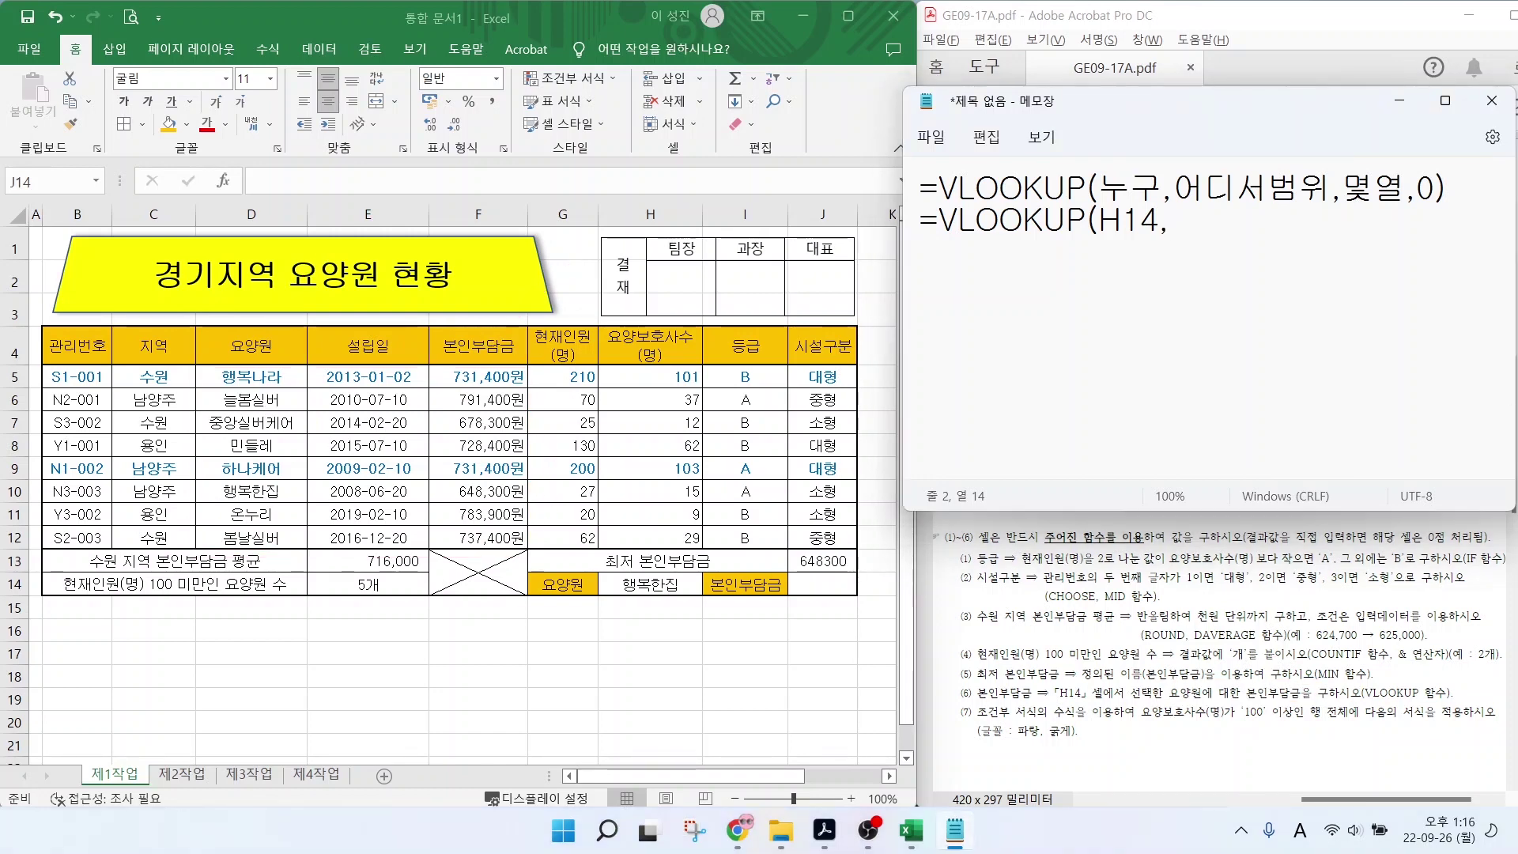
type("D5:F12,")
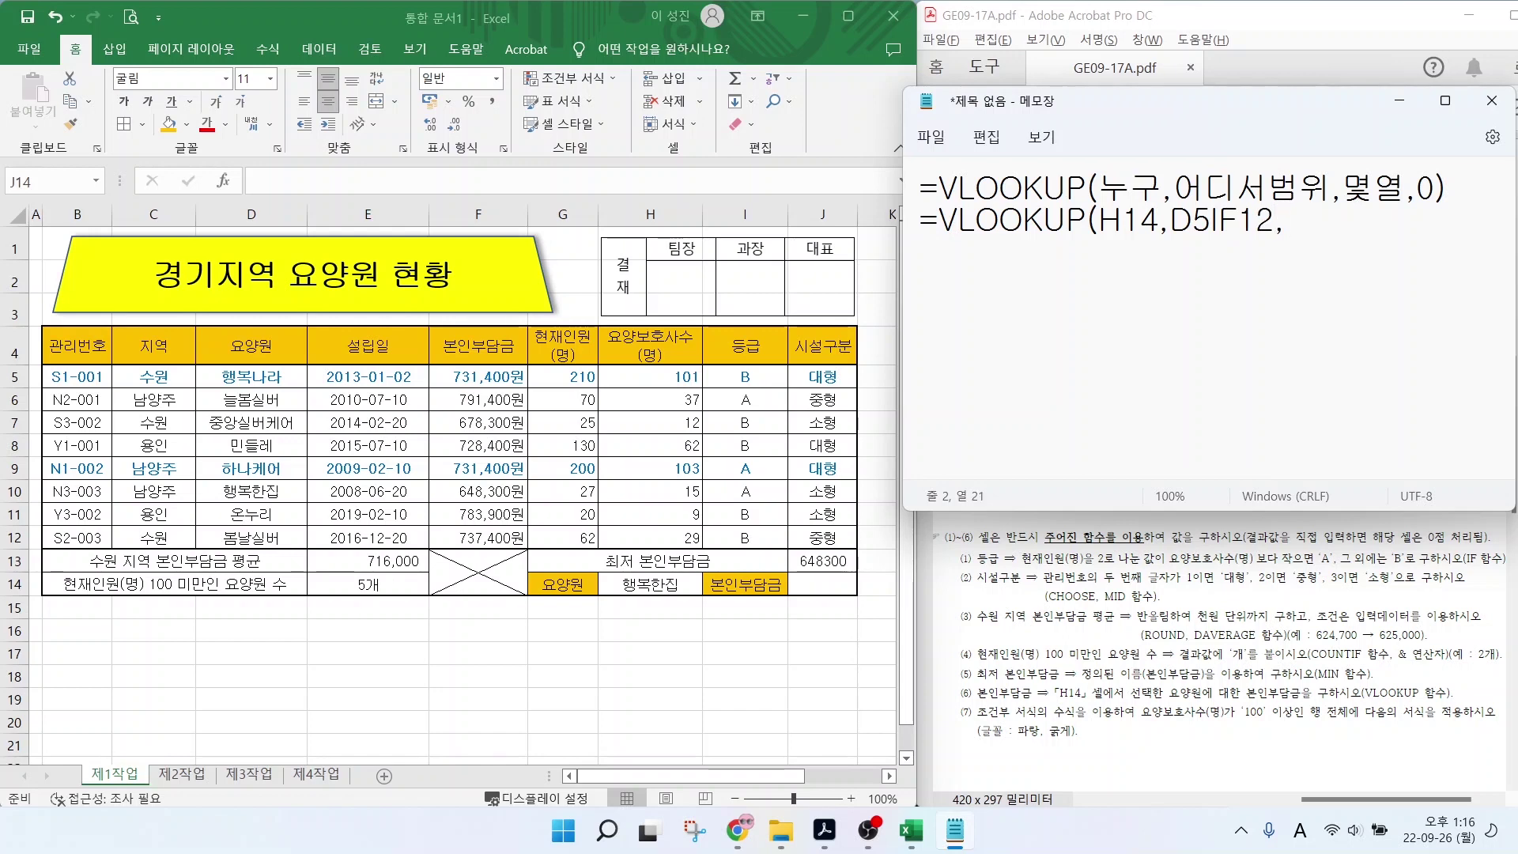
left_click_drag(1210, 221, 1218, 220)
type(":")
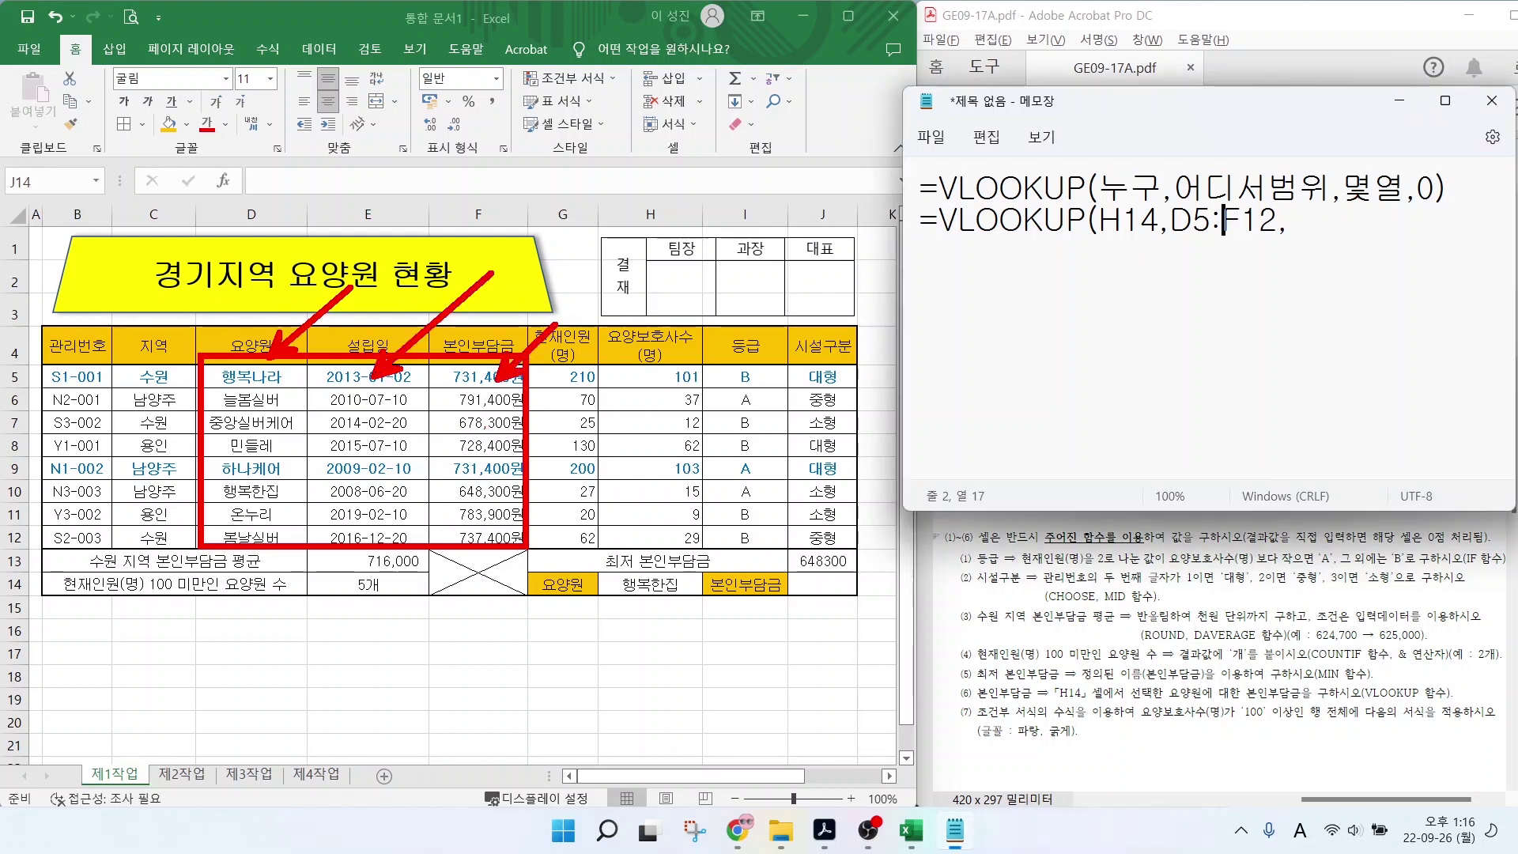
Complete the Notepad formula with column number 3, match type 0 and a closing parenthesis.
key("Escape")
key("End")
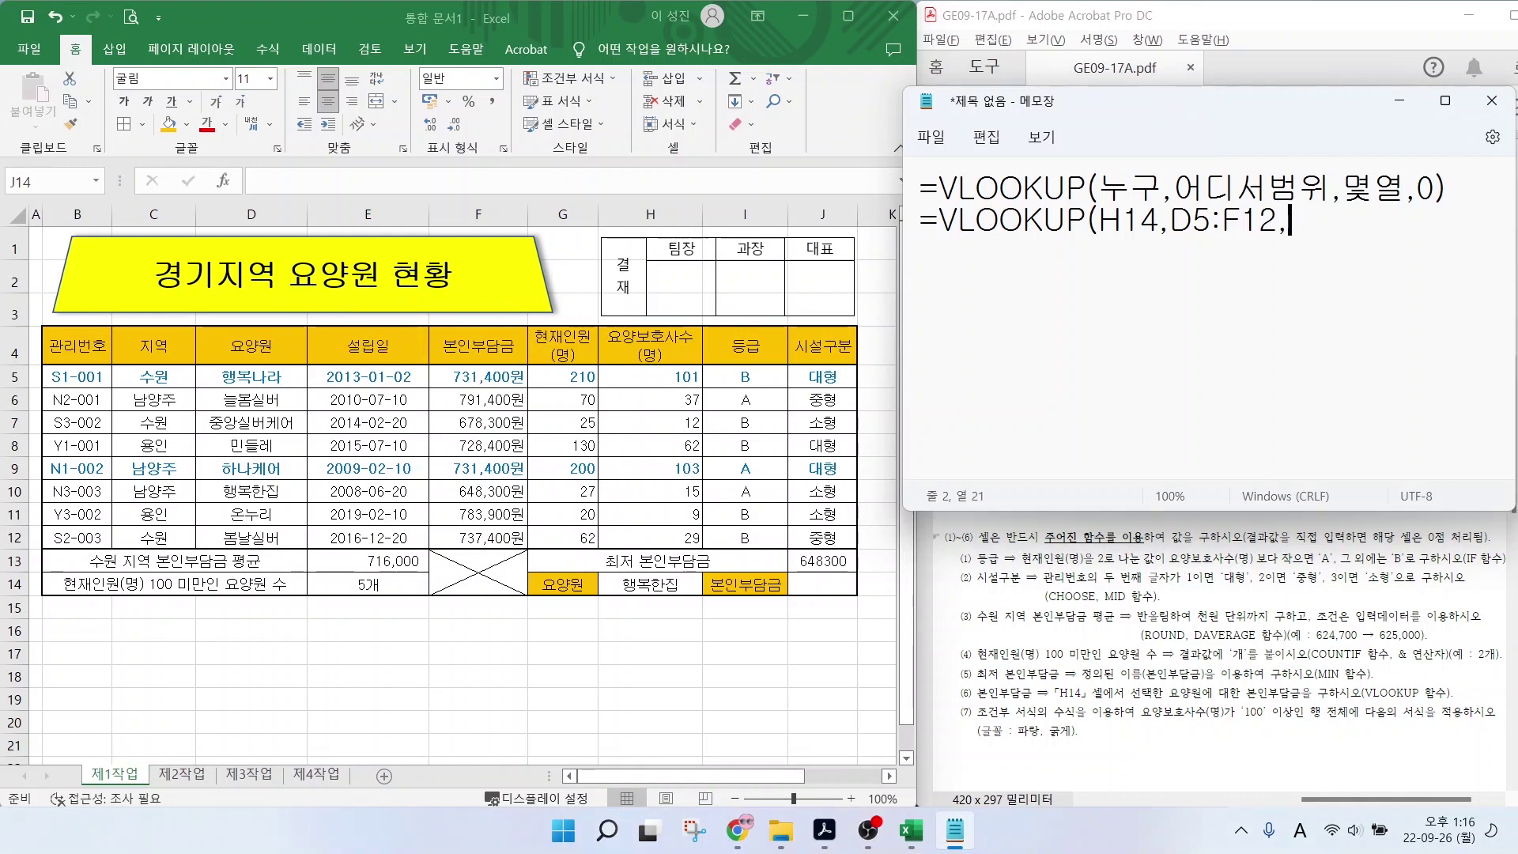
type("3,")
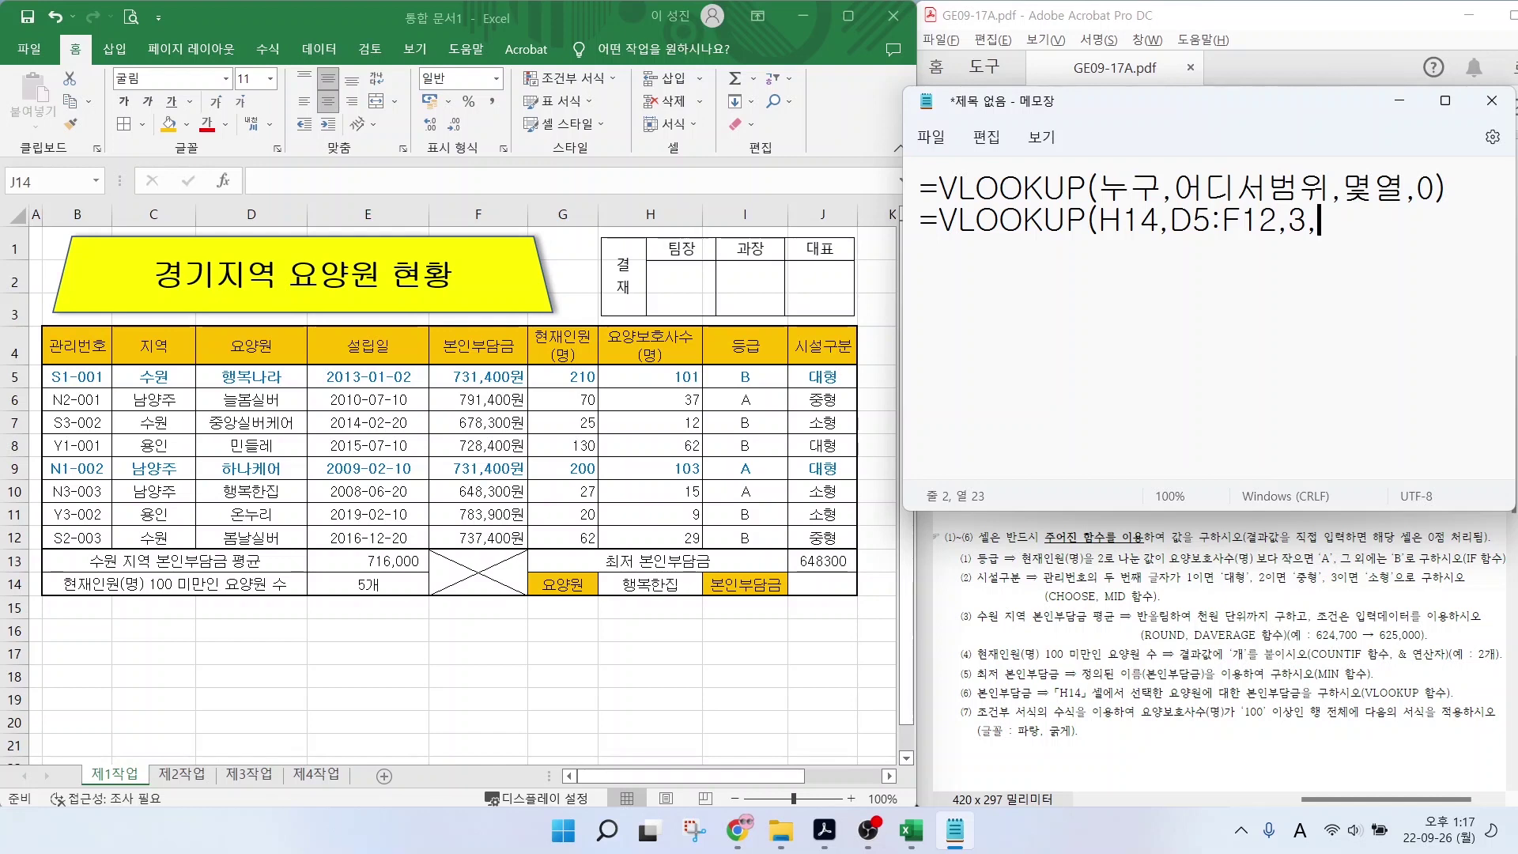
type("0")
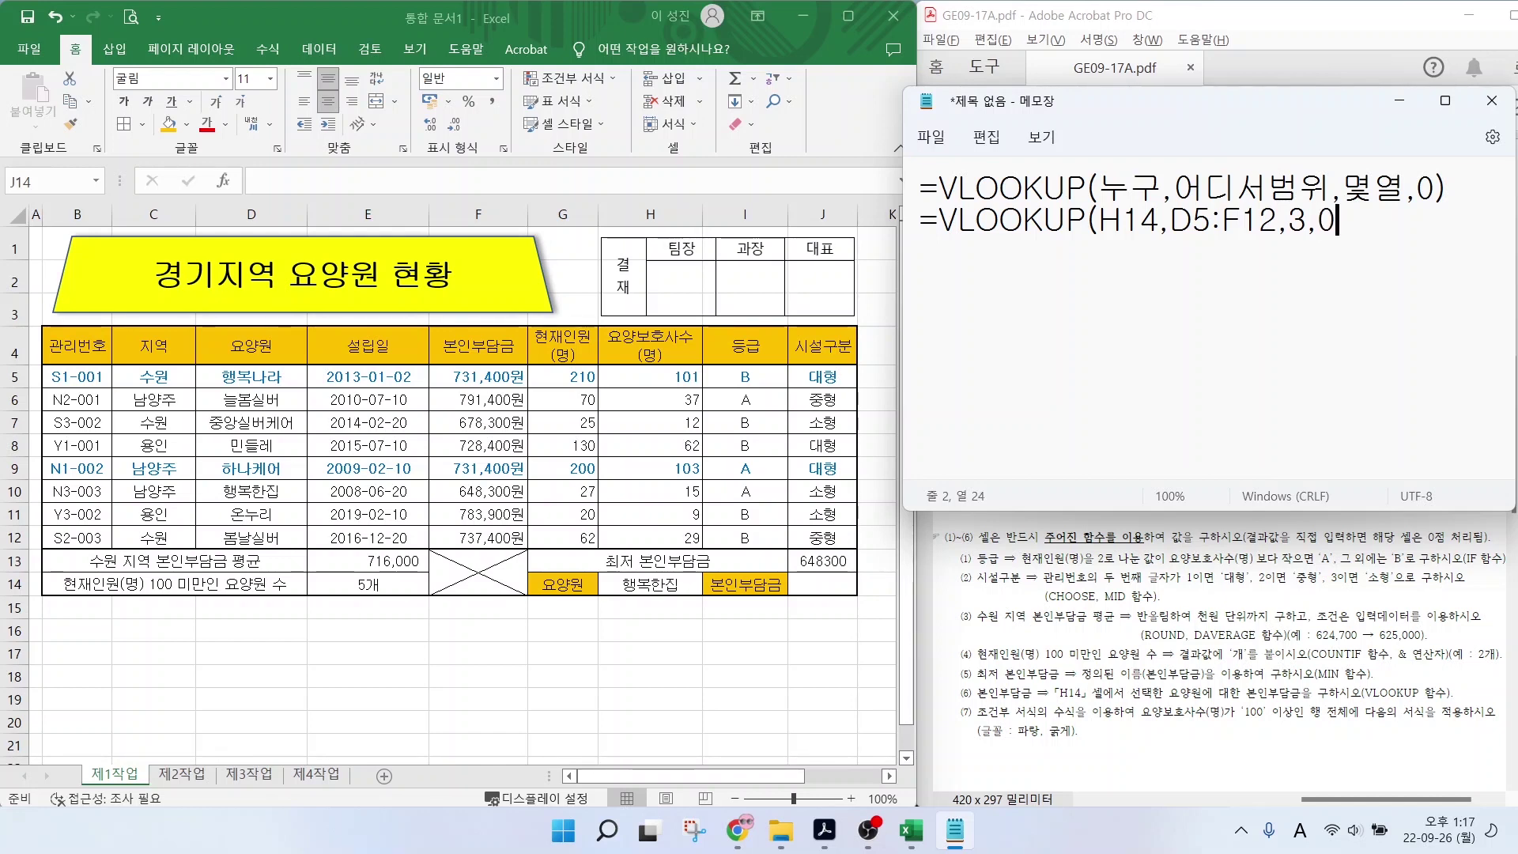
type(")")
Switch to Excel and begin the VLOOKUP formula in J14 with lookup value H14 and table range D5:F12.
left_click(816, 586)
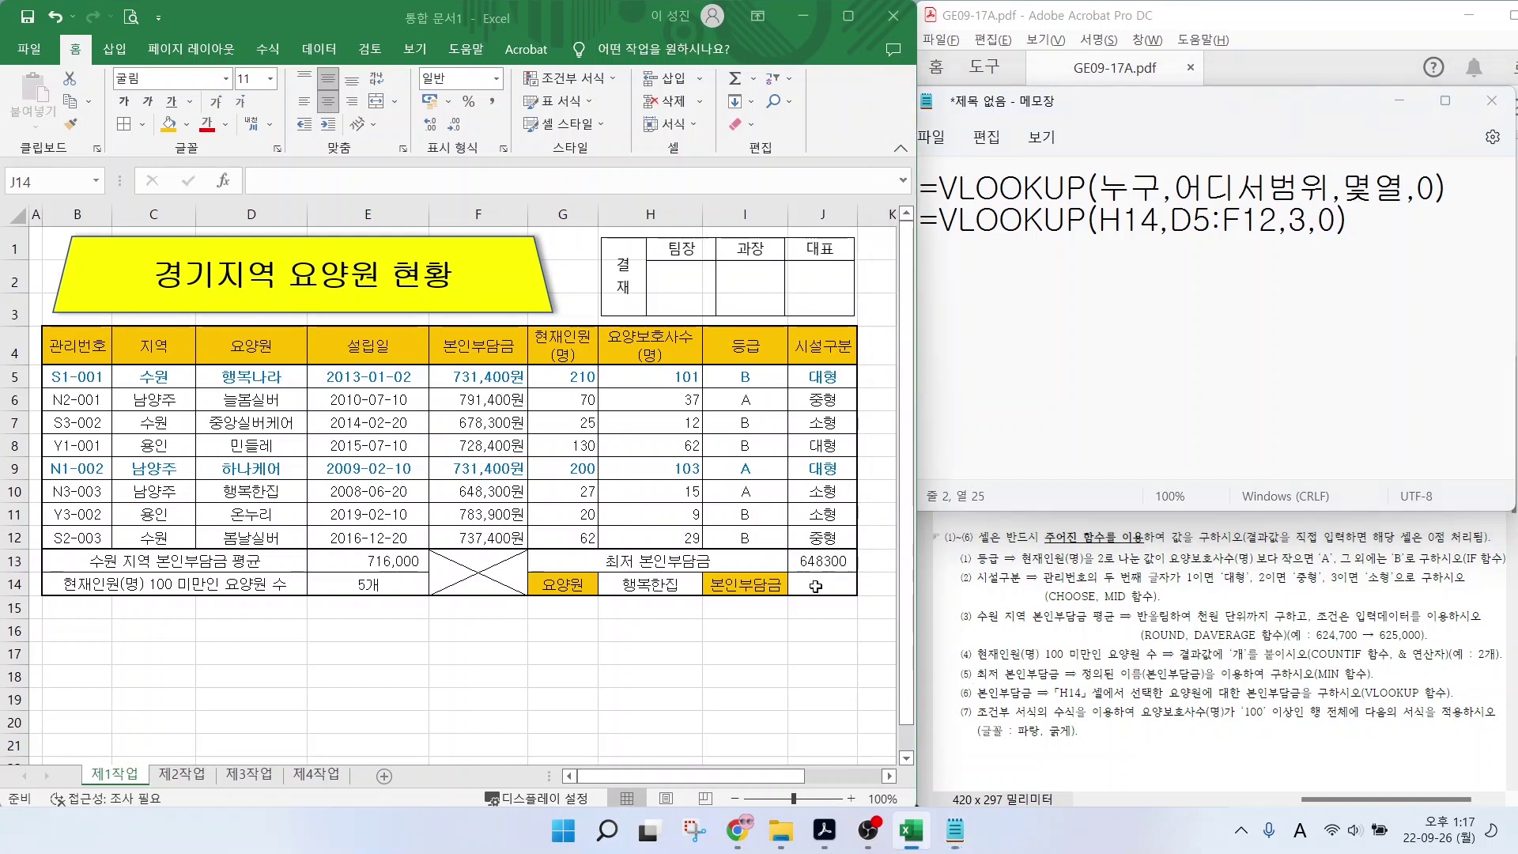
type("=V")
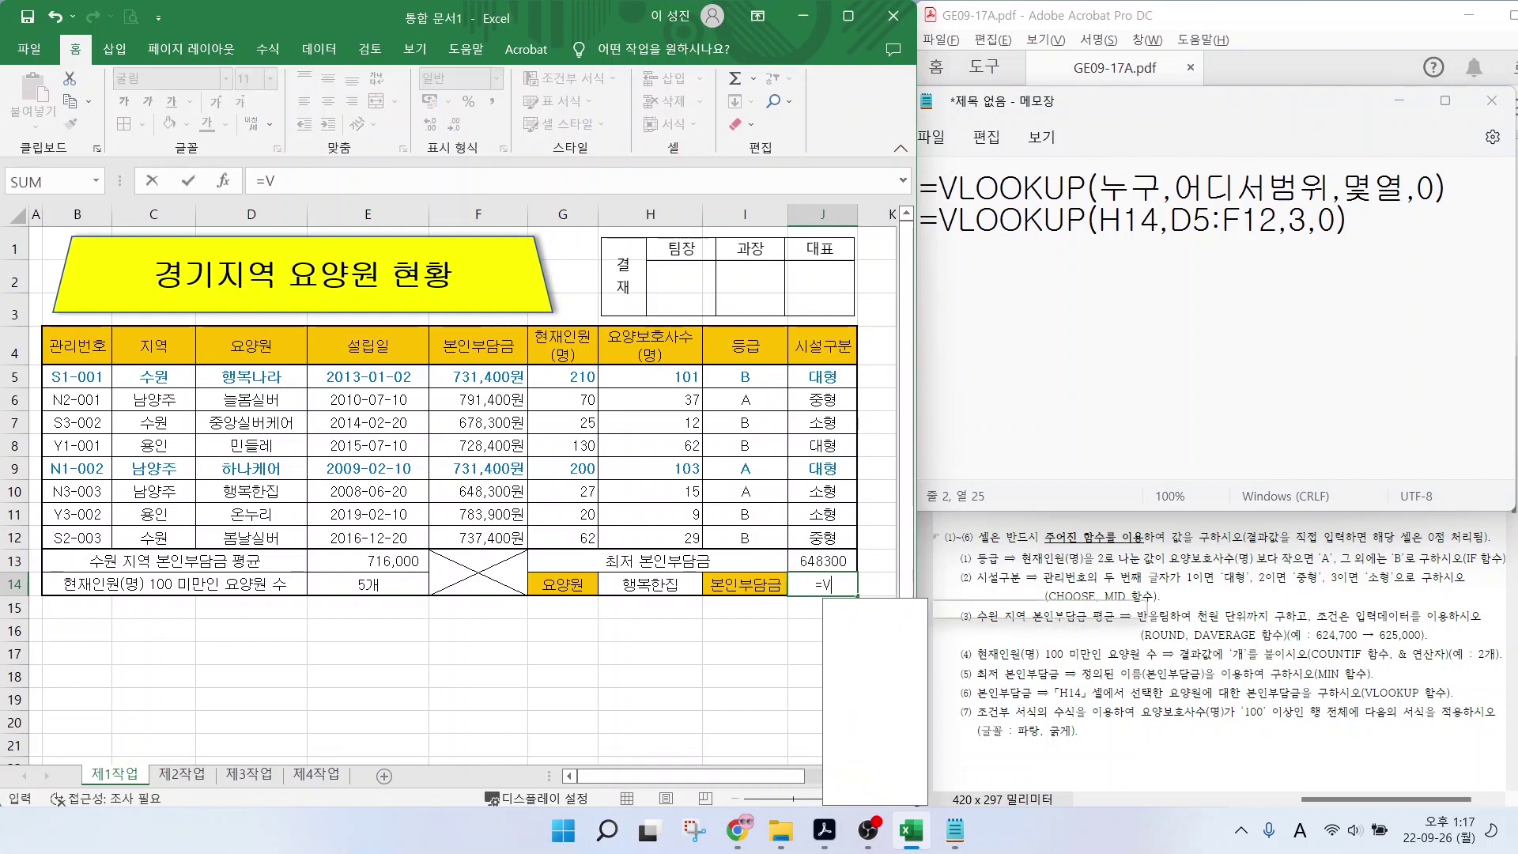
type("L")
key("Tab")
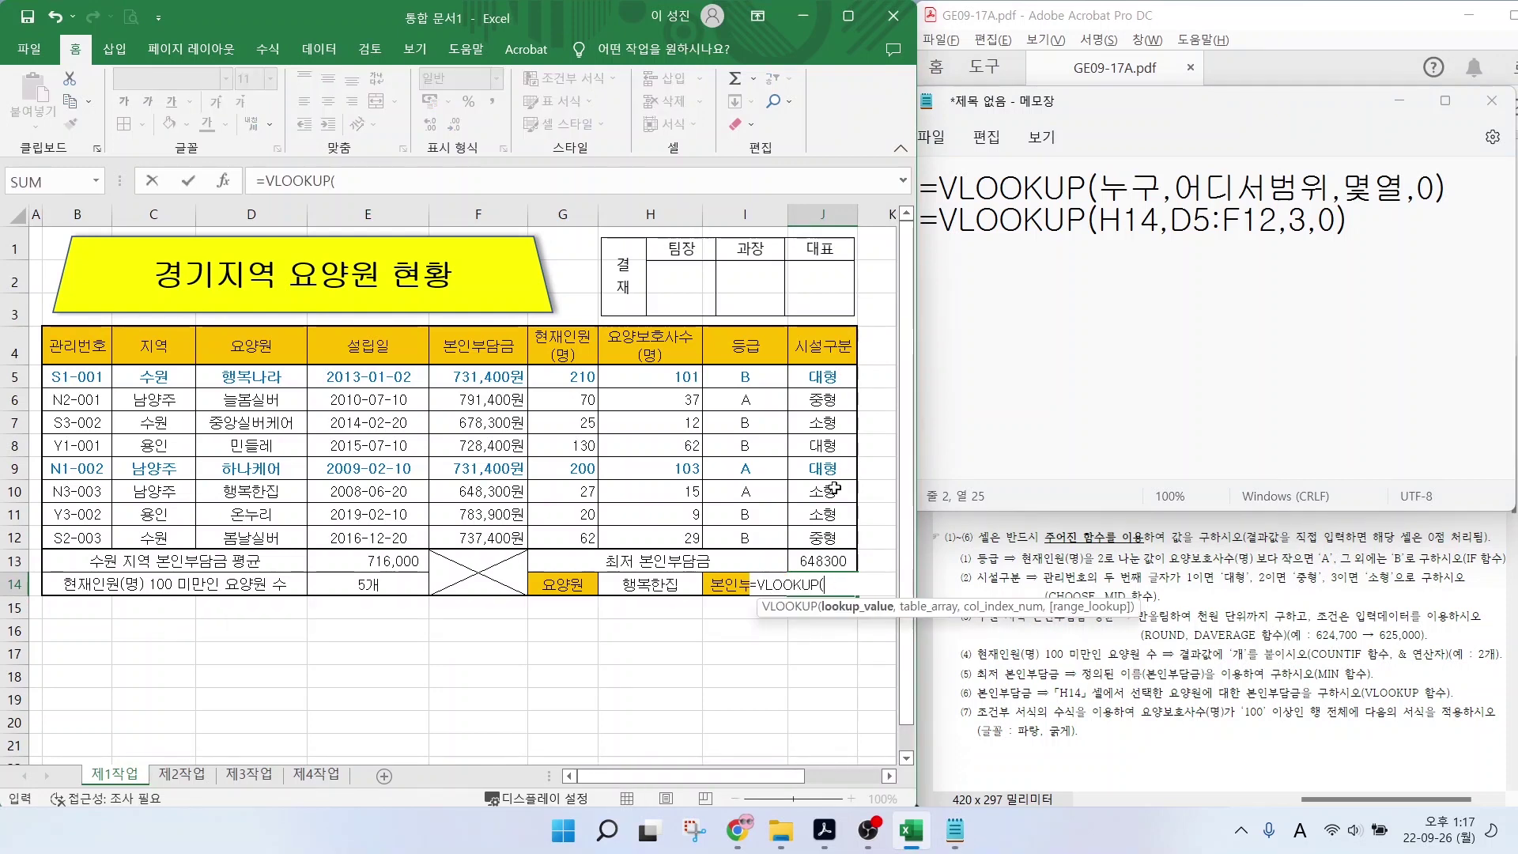
left_click(645, 585)
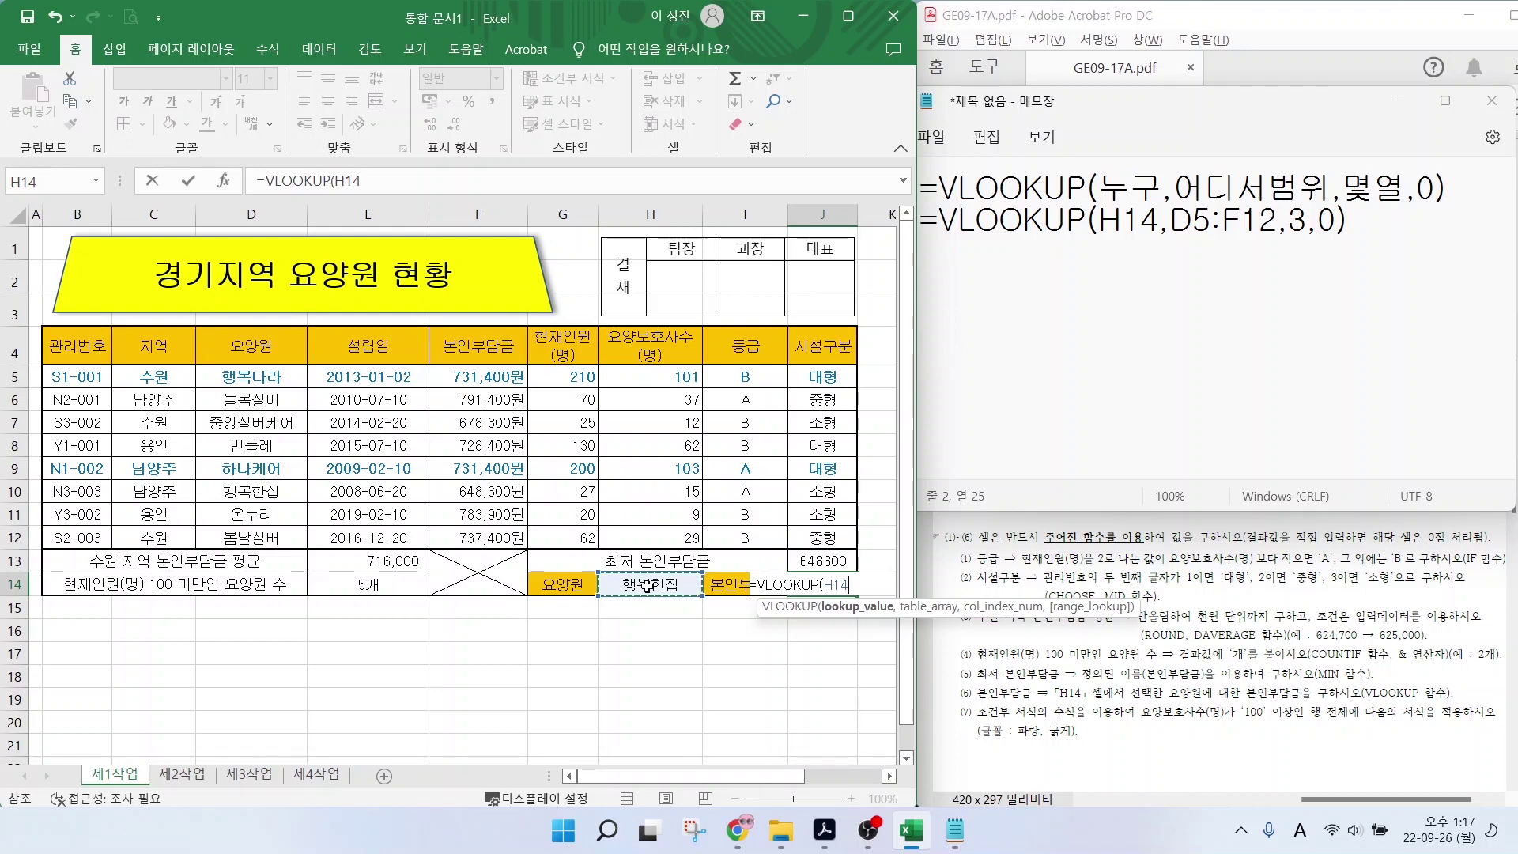
type(",")
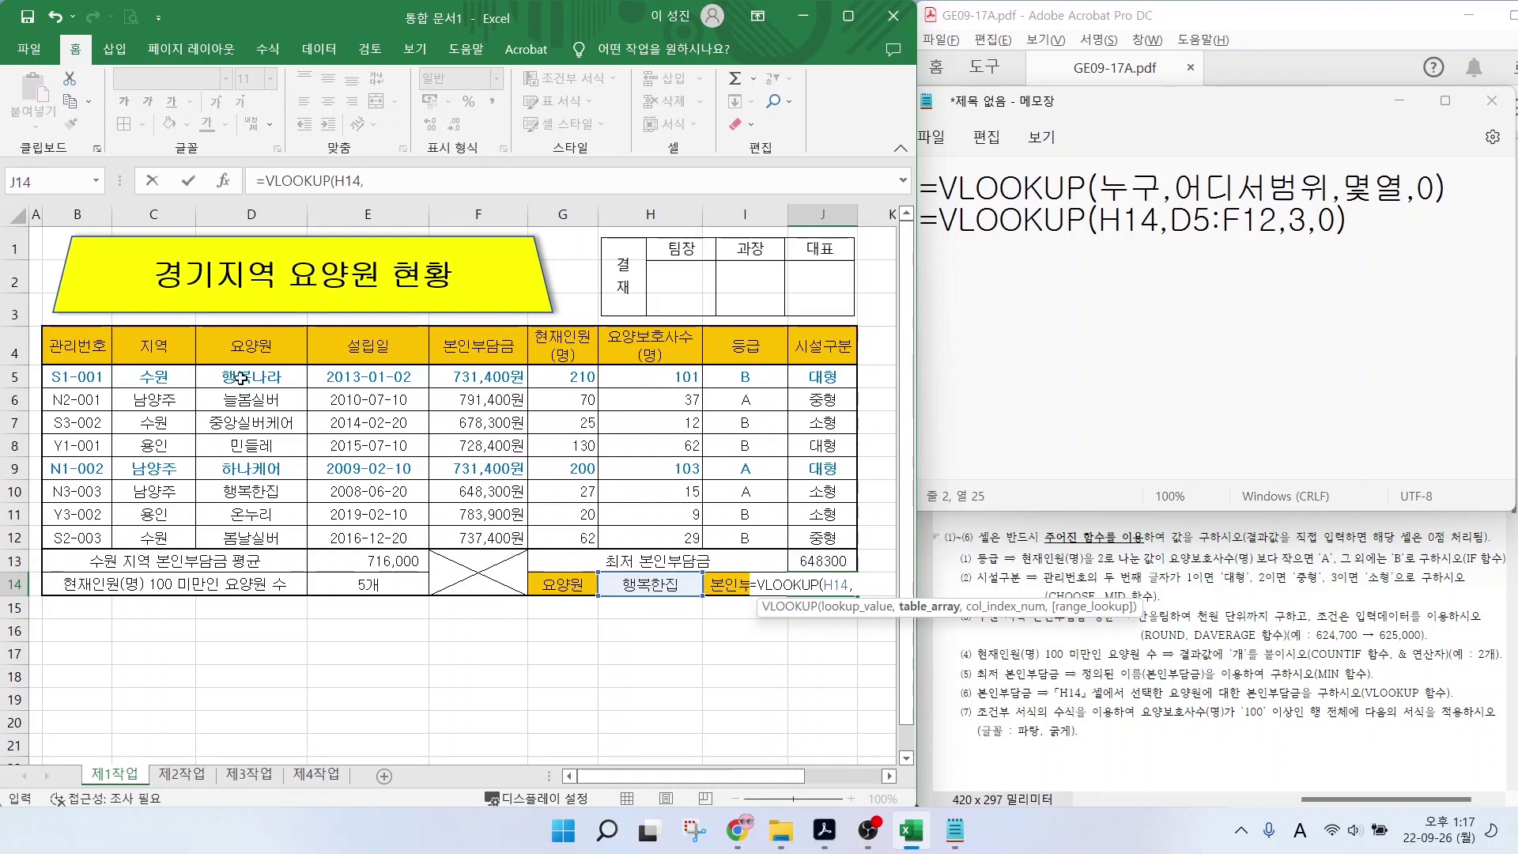
left_click(269, 386)
left_click_drag(269, 387, 465, 537)
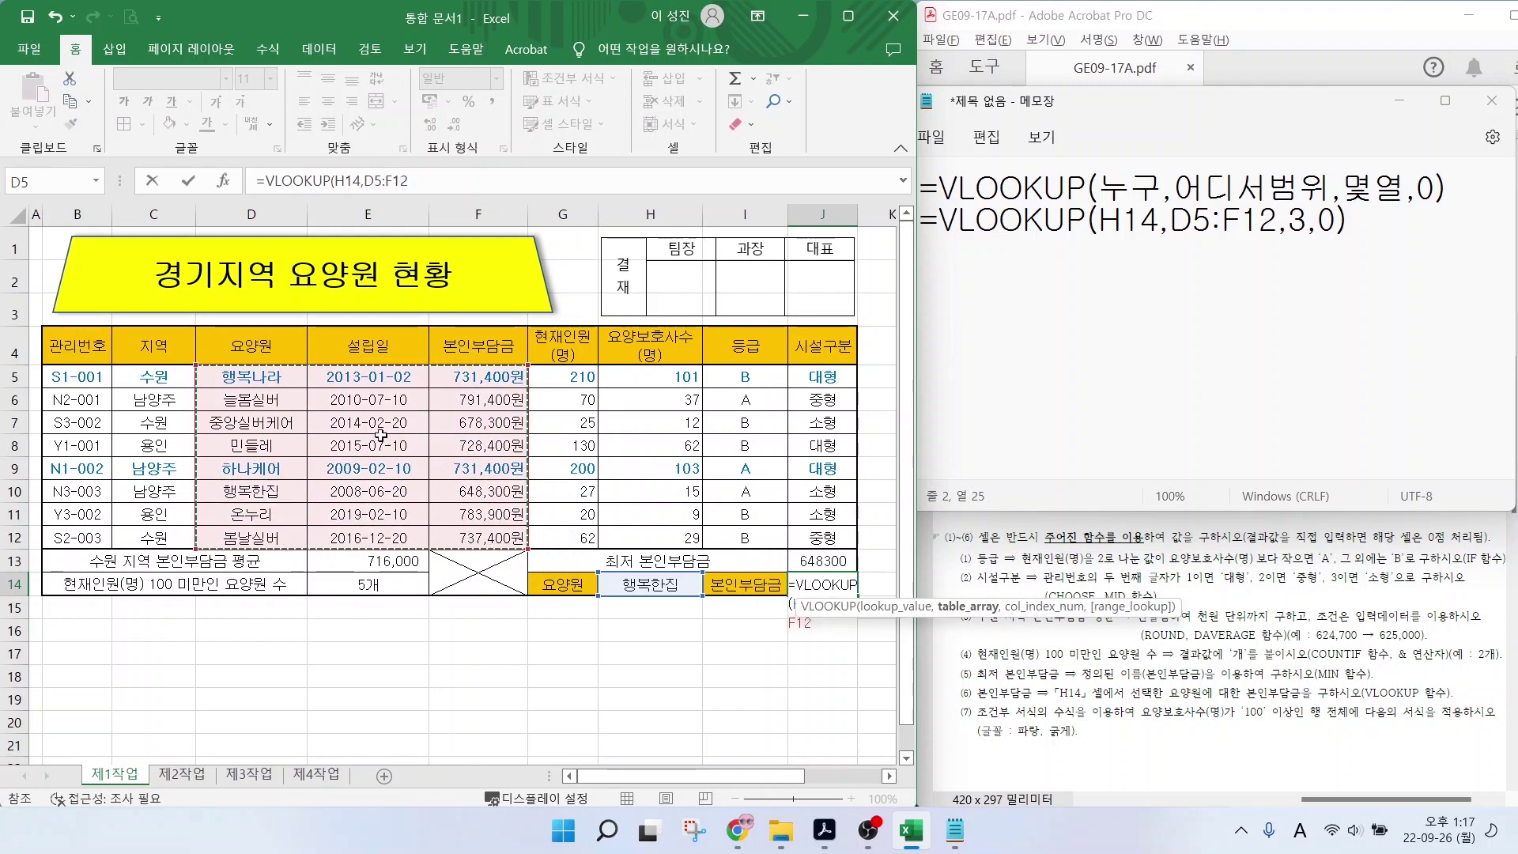
Complete the J14 formula with column number 3 and FALSE for an exact match, and enter it.
type(",3")
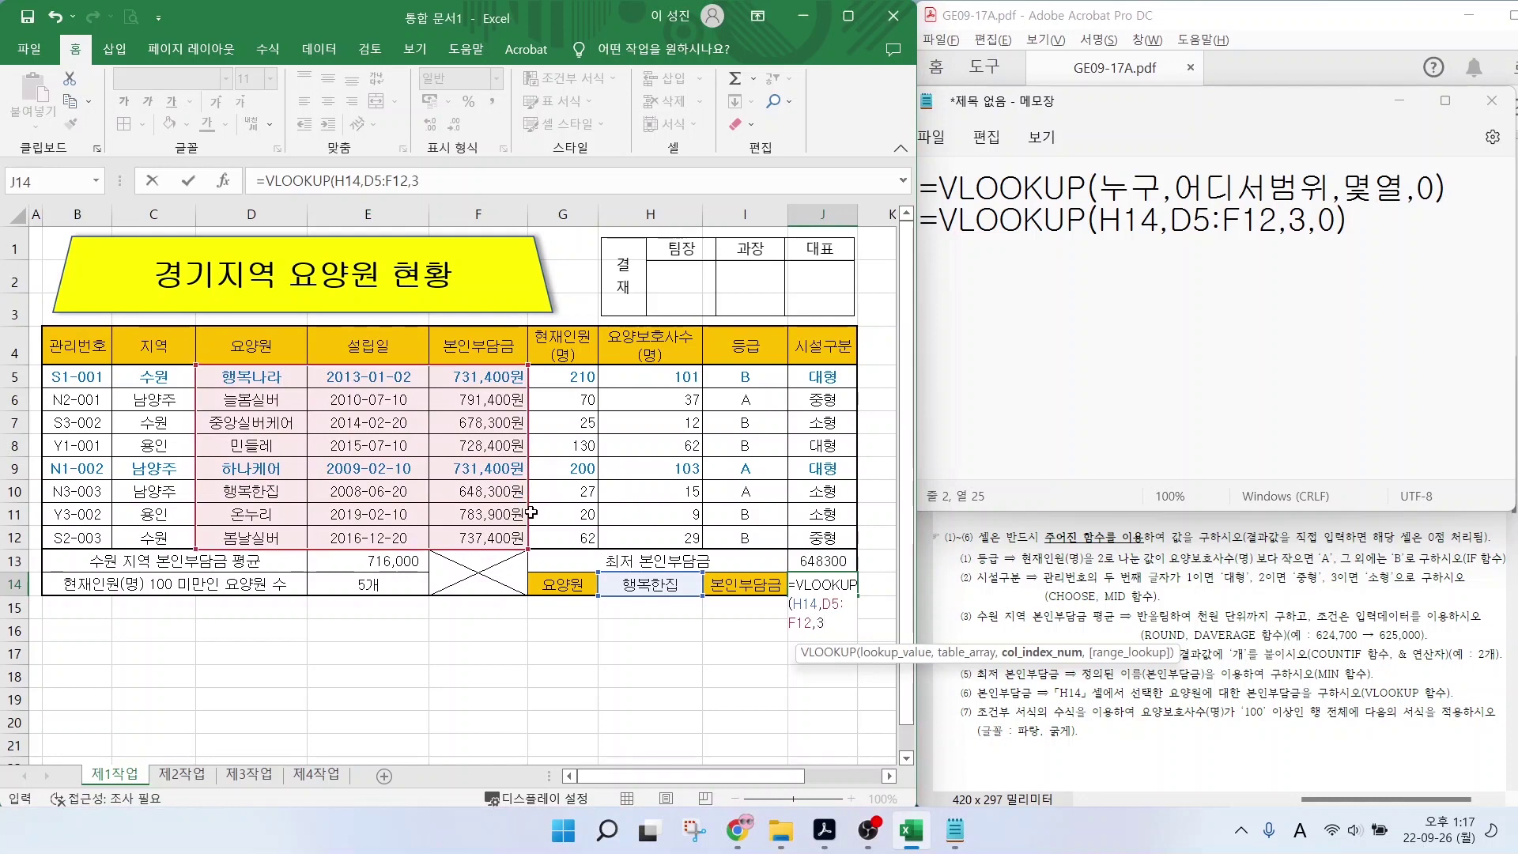
type(",")
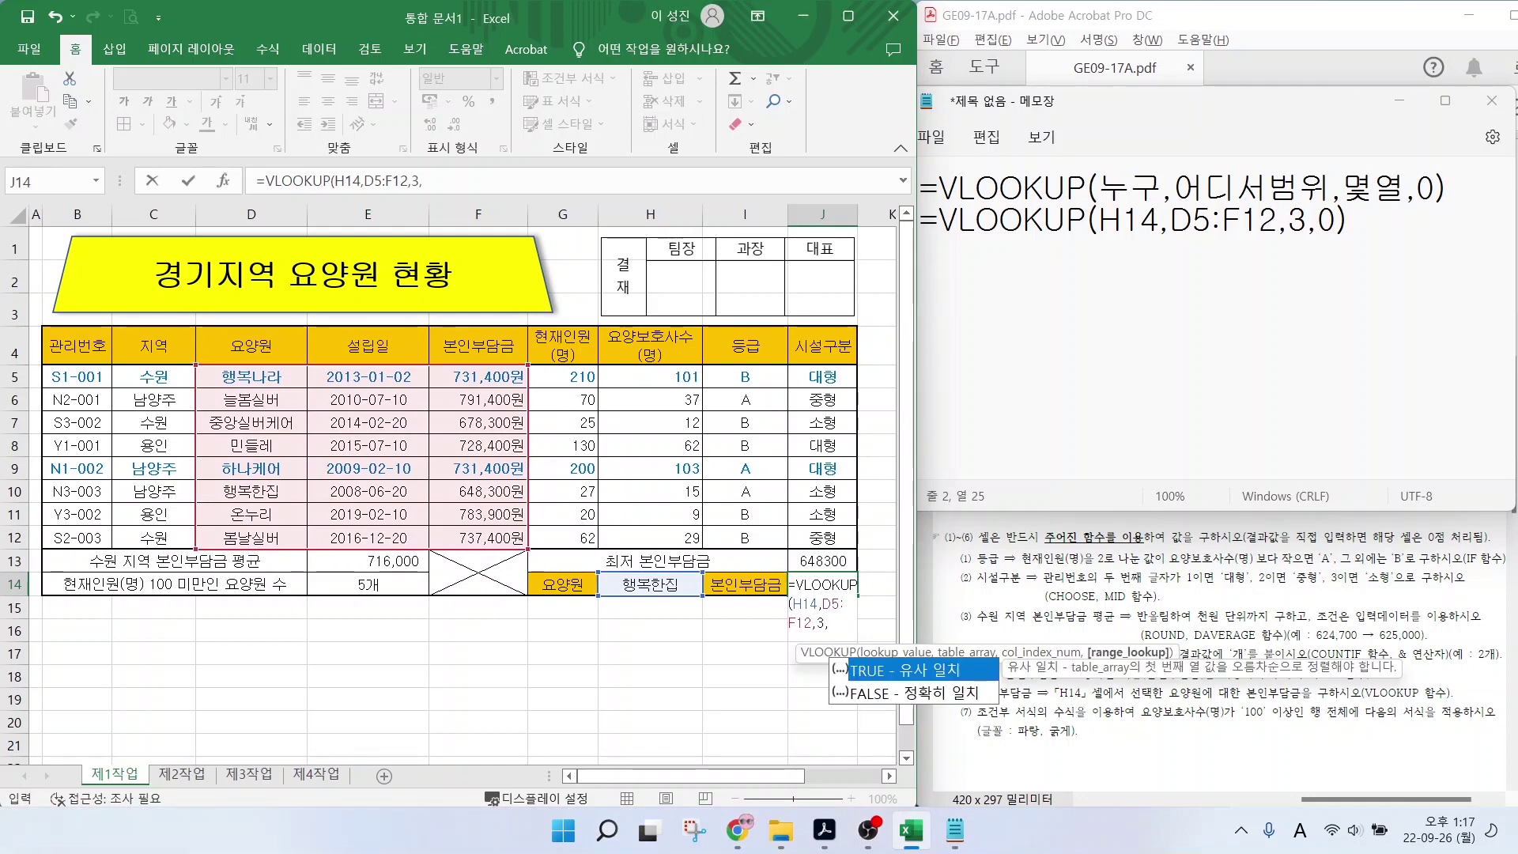
left_click(921, 695)
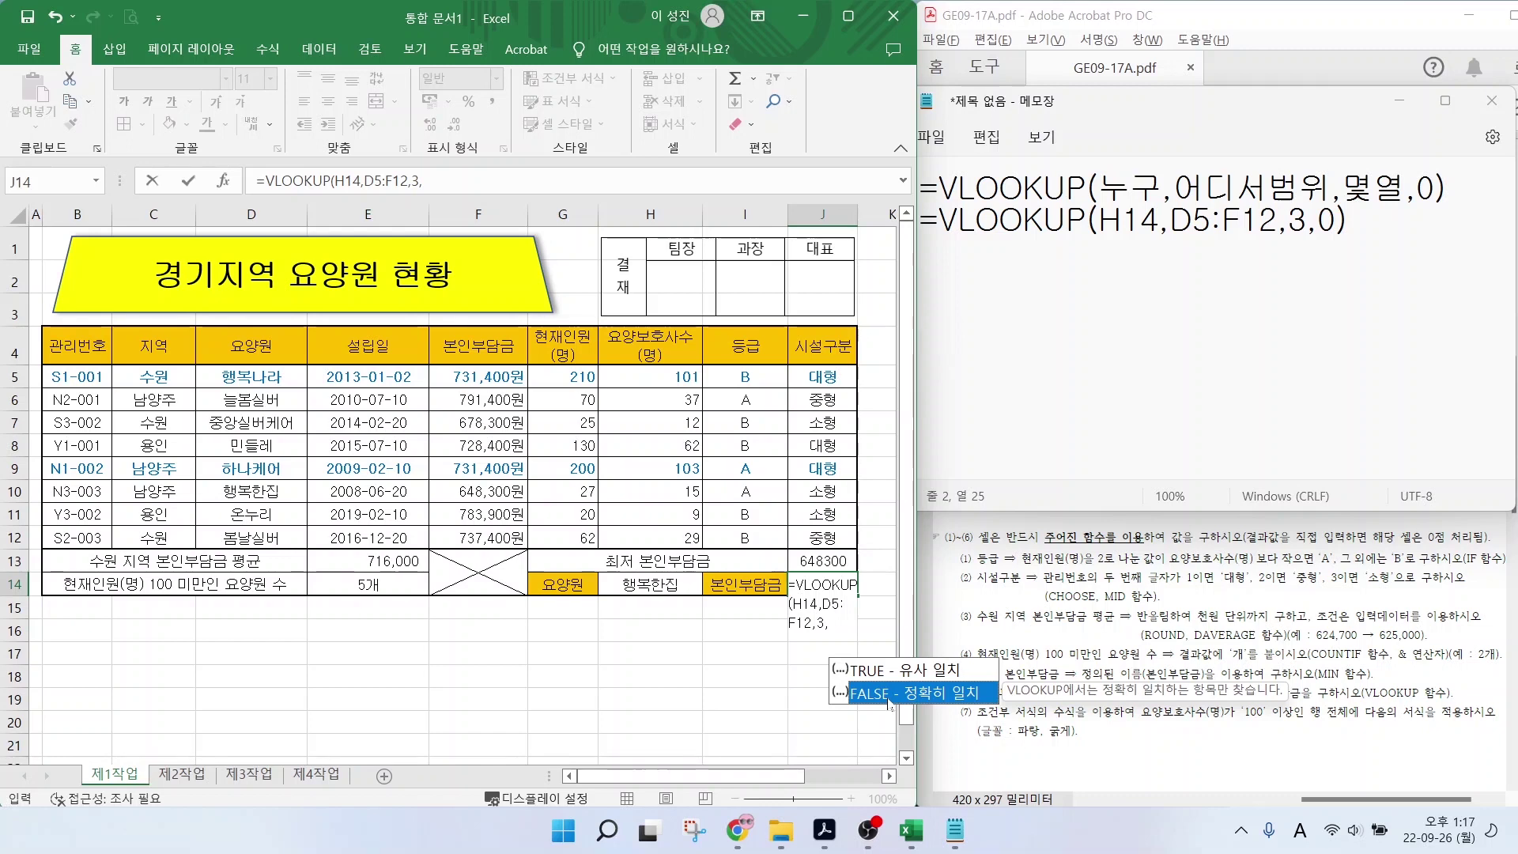
double_click(875, 695)
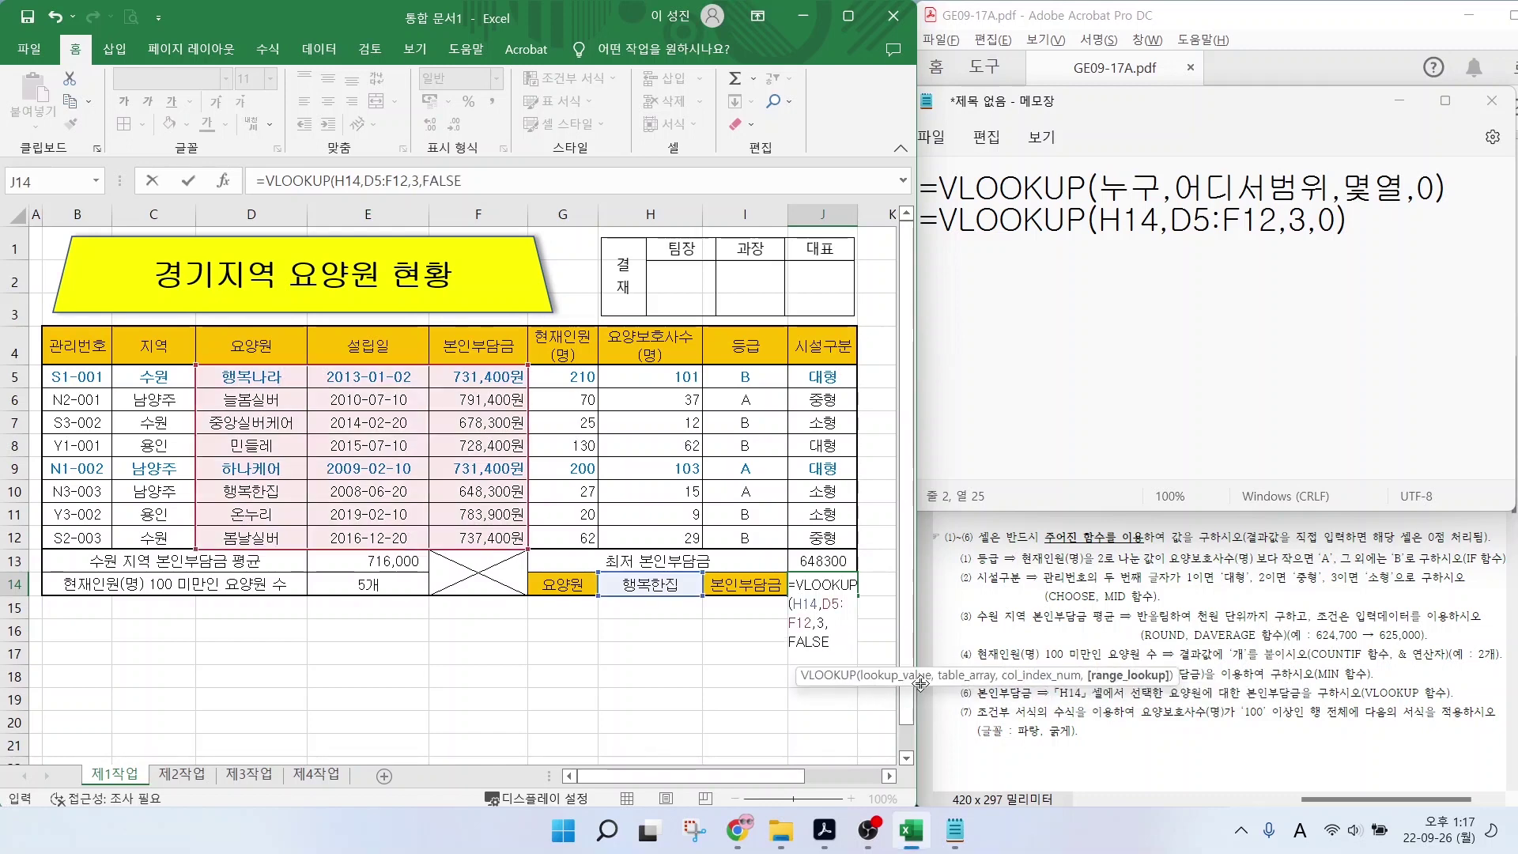
type(")")
key("Return")
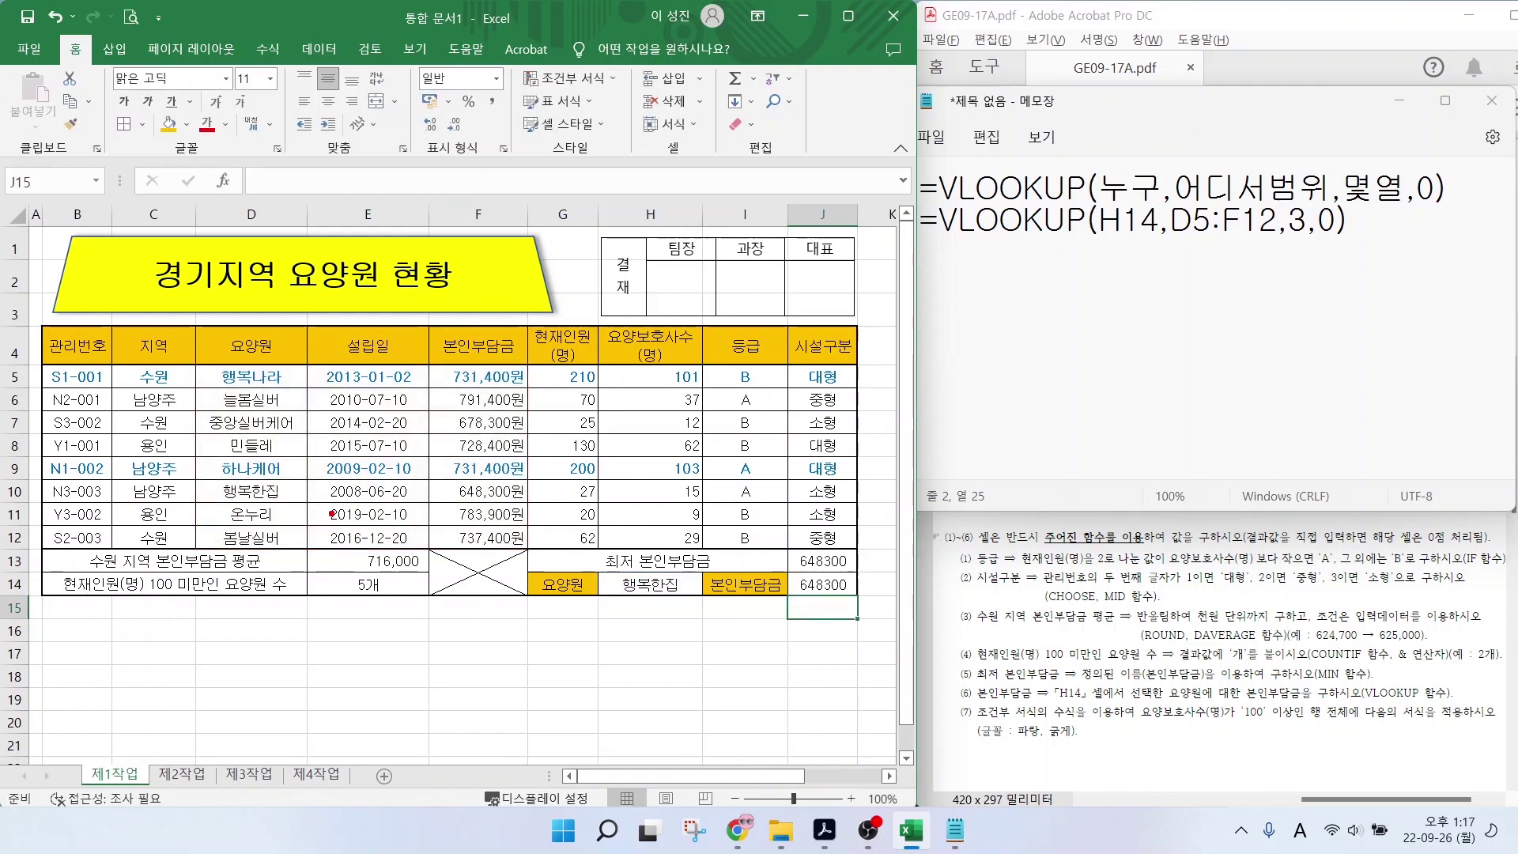
Compare the J14 result with the 본인부담금 of 행복한집 in the data table.
mouse_move(284, 497)
left_mouse_down()
mouse_move(218, 498)
mouse_move(291, 485)
mouse_move(297, 501)
left_mouse_up()
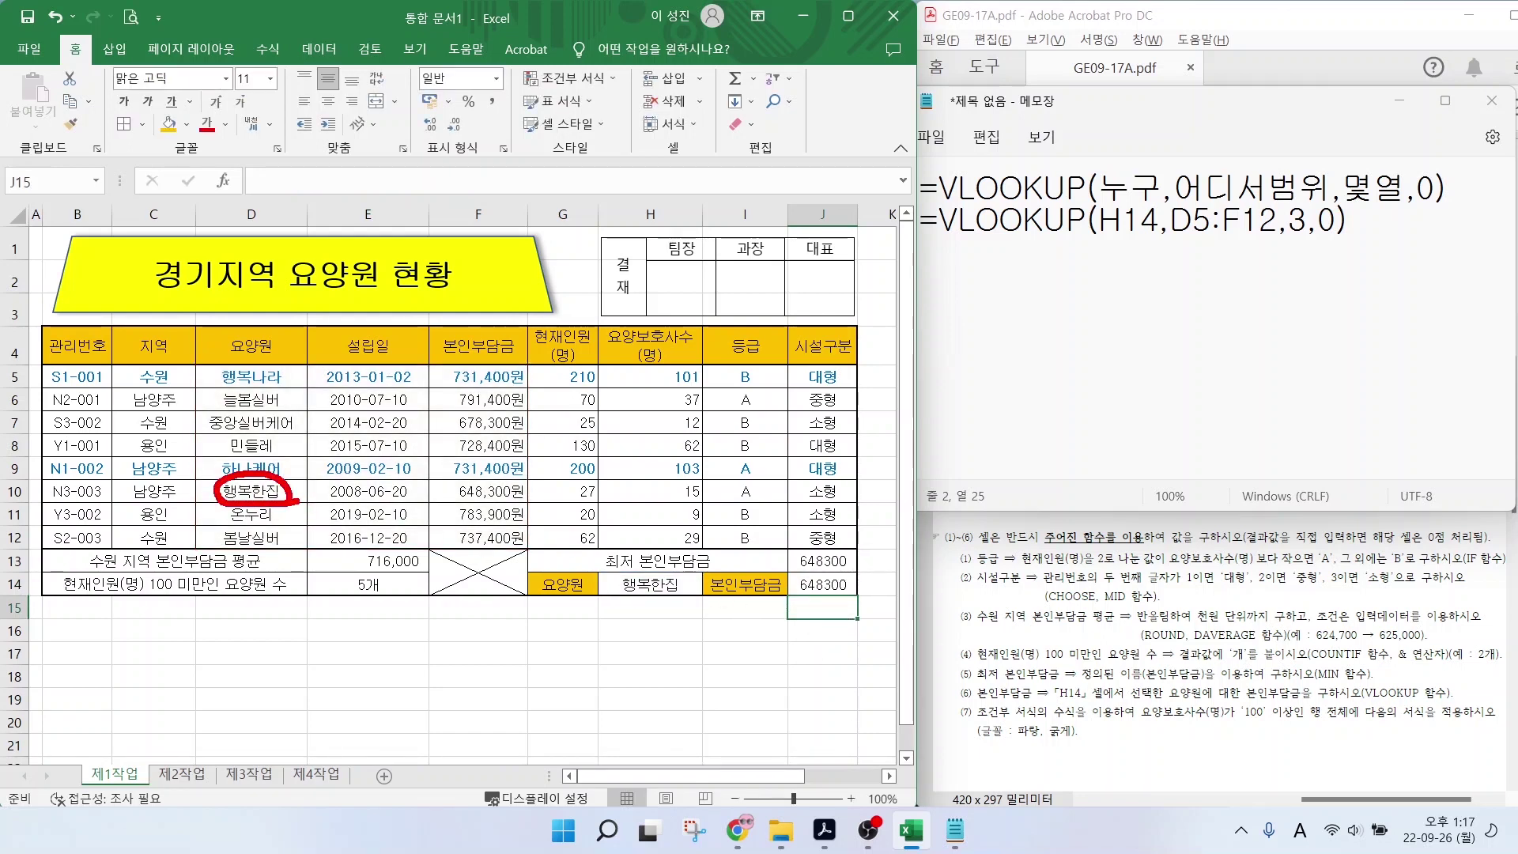
mouse_move(534, 507)
left_mouse_down()
mouse_move(443, 506)
mouse_move(496, 474)
mouse_move(532, 499)
left_mouse_up()
left_click_drag(917, 554, 843, 587)
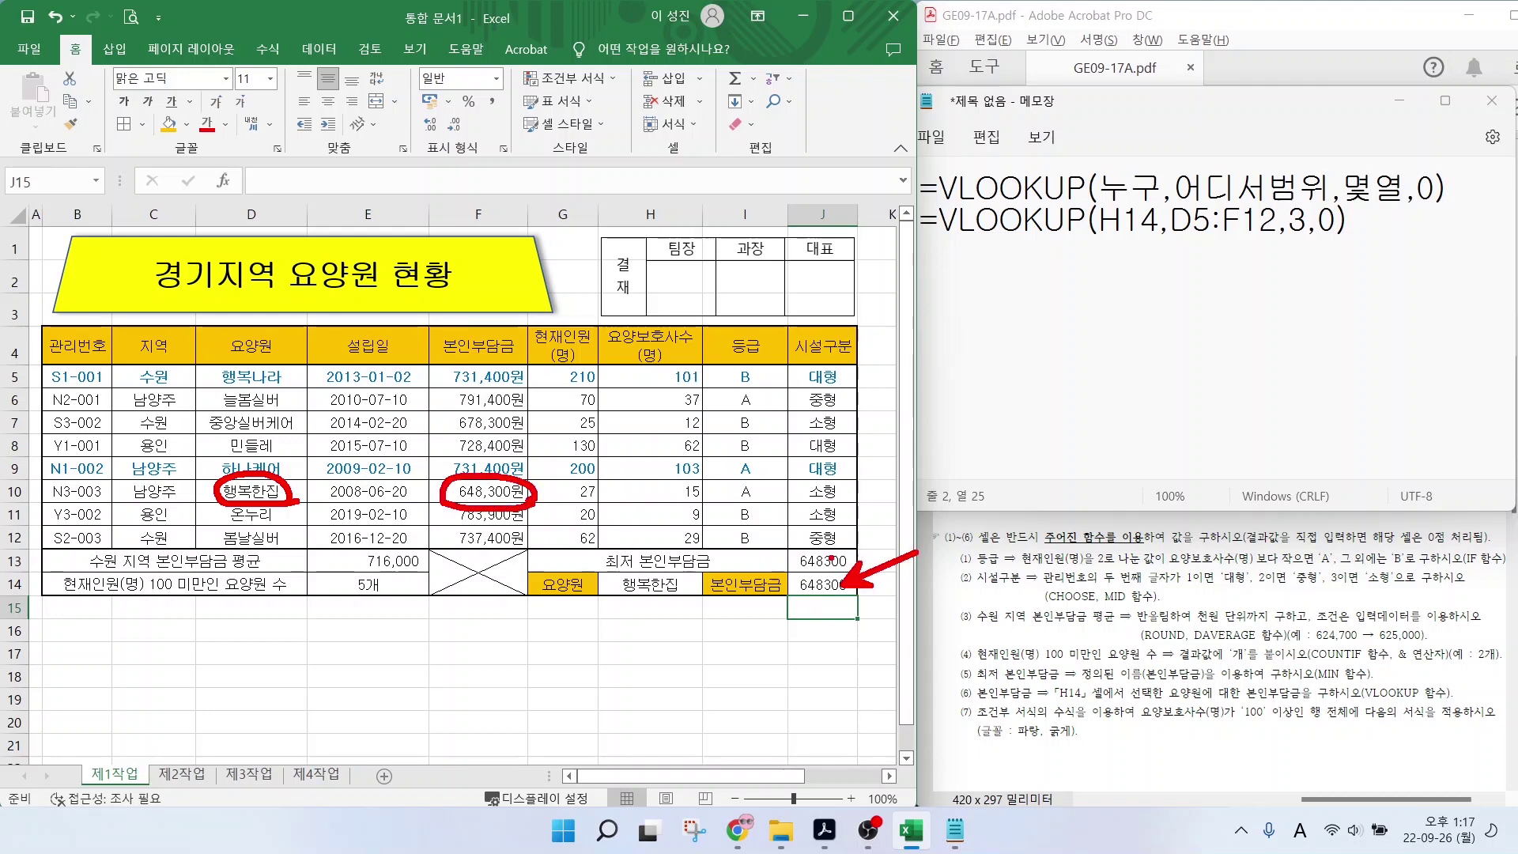
key("Escape")
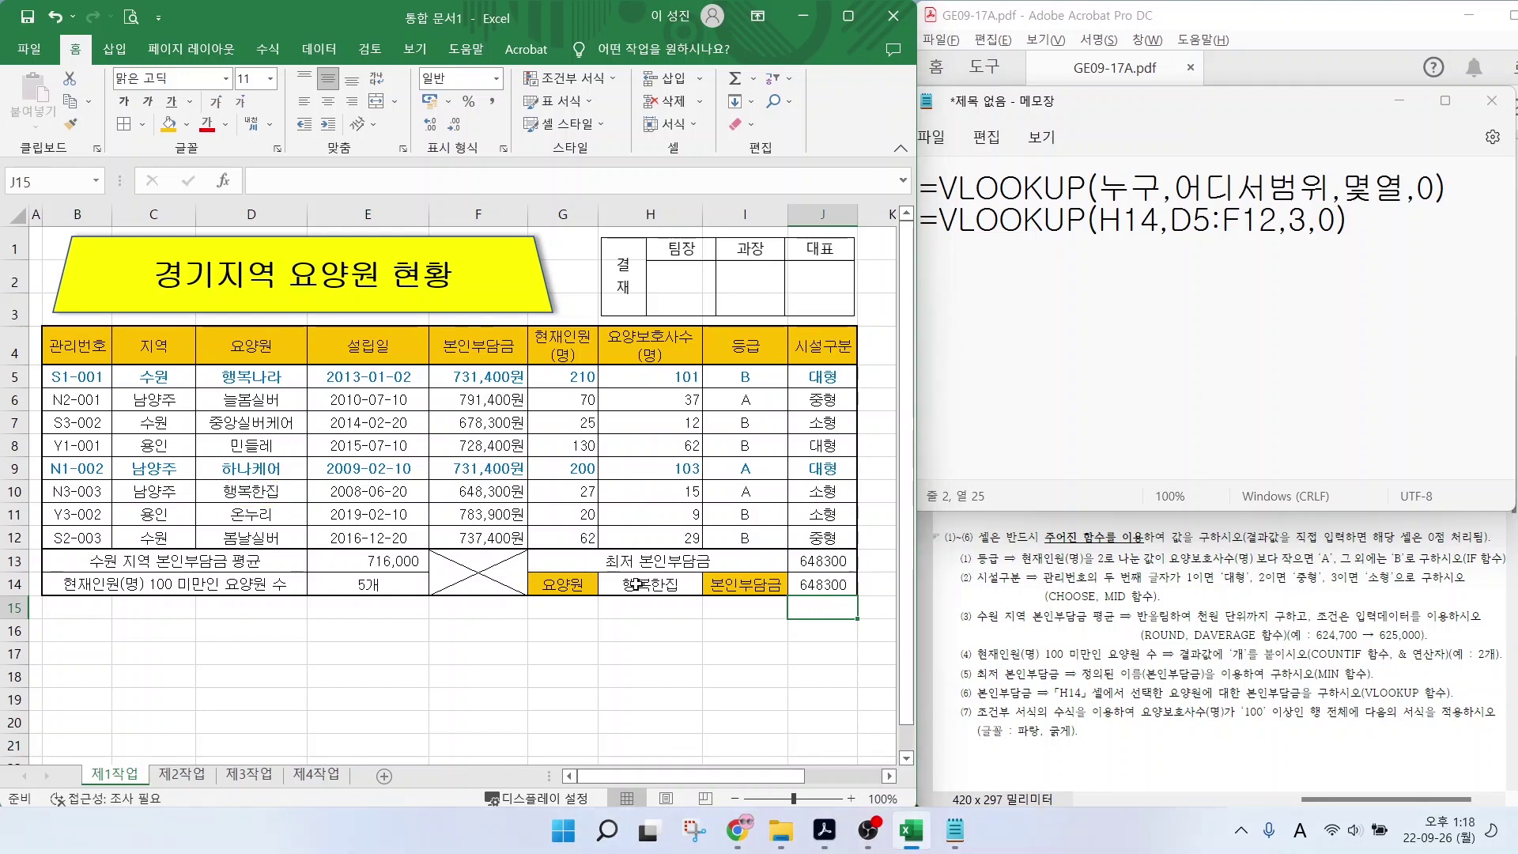
Select 행복나라 as the 요양원 in H14 and check J14 against its 본인부담금 in the data table.
left_click(660, 586)
left_click(709, 587)
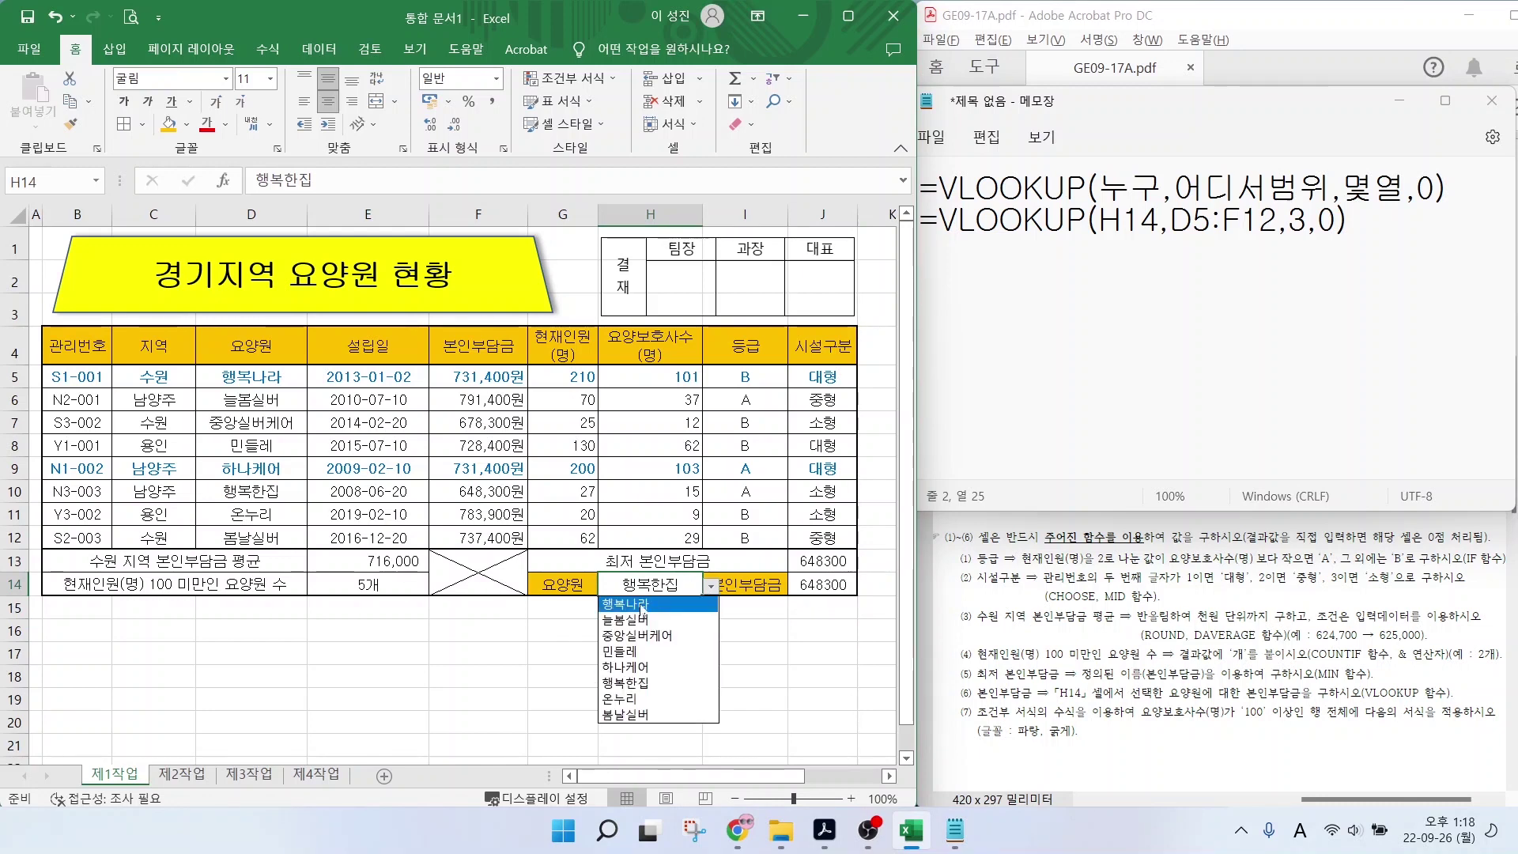
left_click(642, 604)
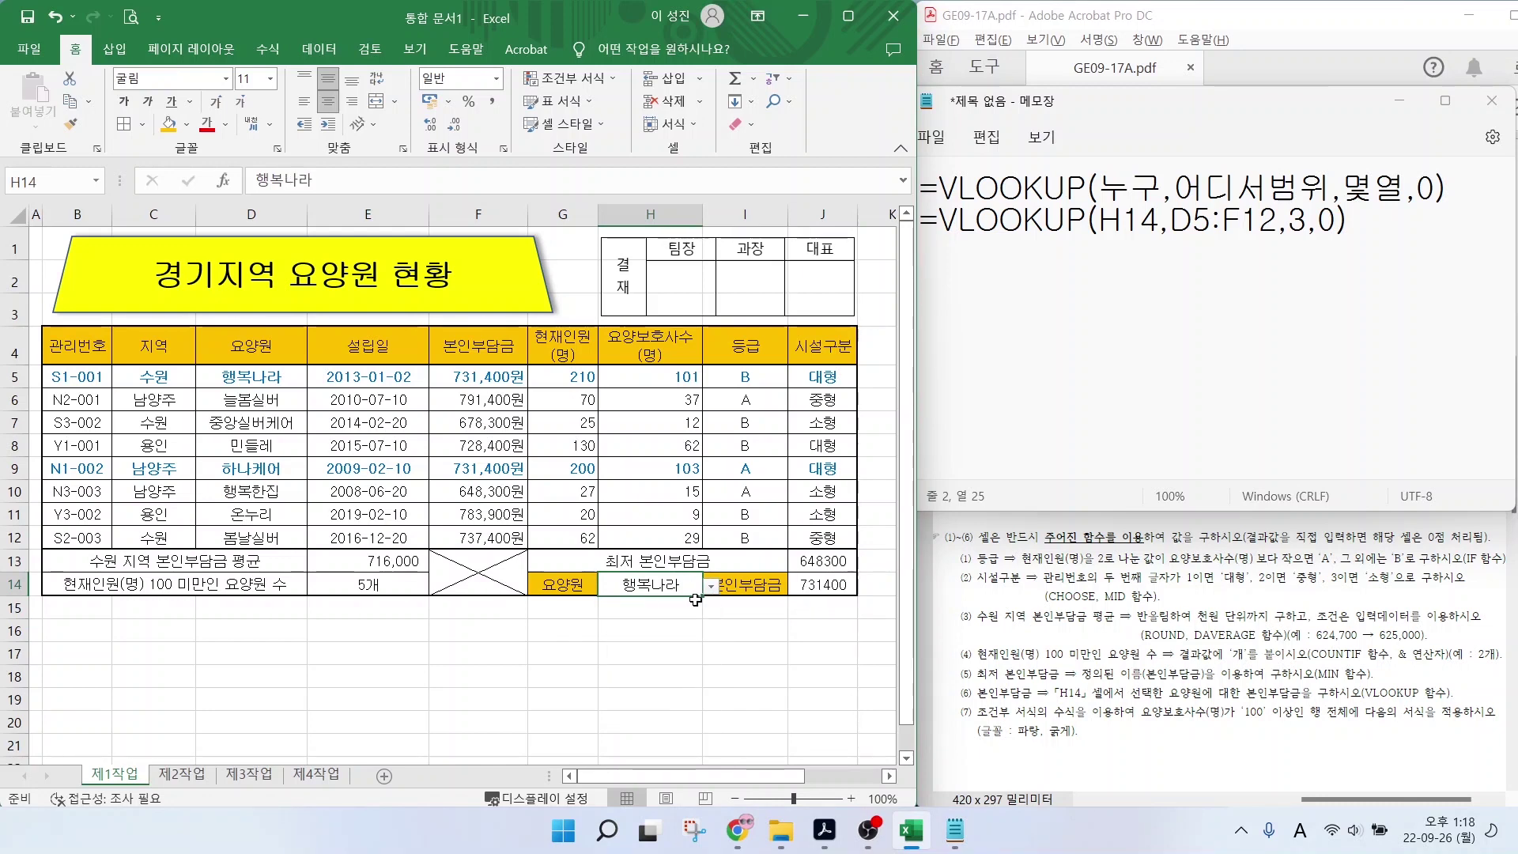
mouse_move(839, 594)
left_mouse_down()
mouse_move(798, 601)
mouse_move(836, 572)
mouse_move(856, 595)
left_mouse_up()
mouse_move(507, 383)
left_mouse_down()
mouse_move(487, 389)
mouse_move(501, 351)
mouse_move(510, 388)
left_mouse_up()
key("Escape")
left_click(589, 676)
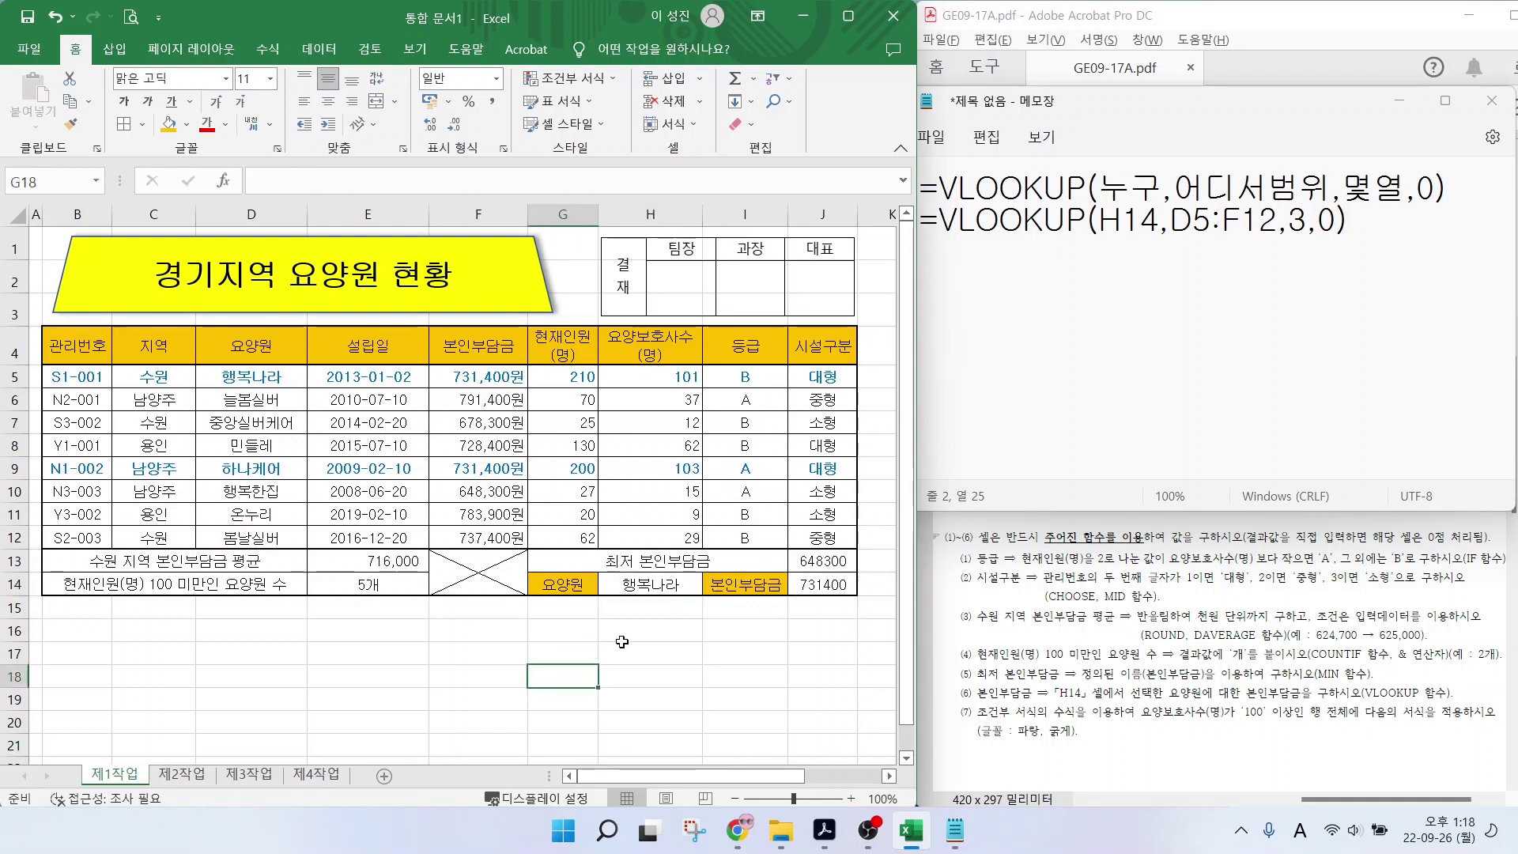